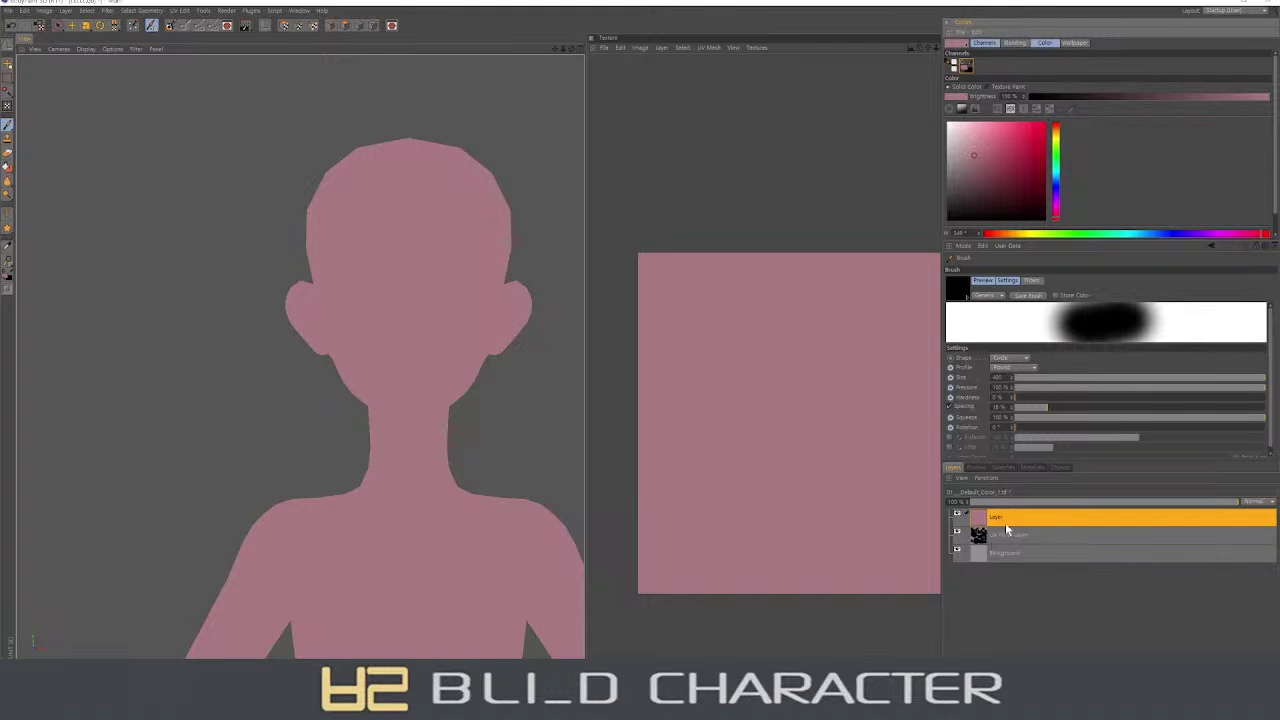
- Undo the eye and brow strokes and fill the skin layer with a darker dusky pink
key("ctrl+z")
left_click(969, 170)
left_click(8, 167)
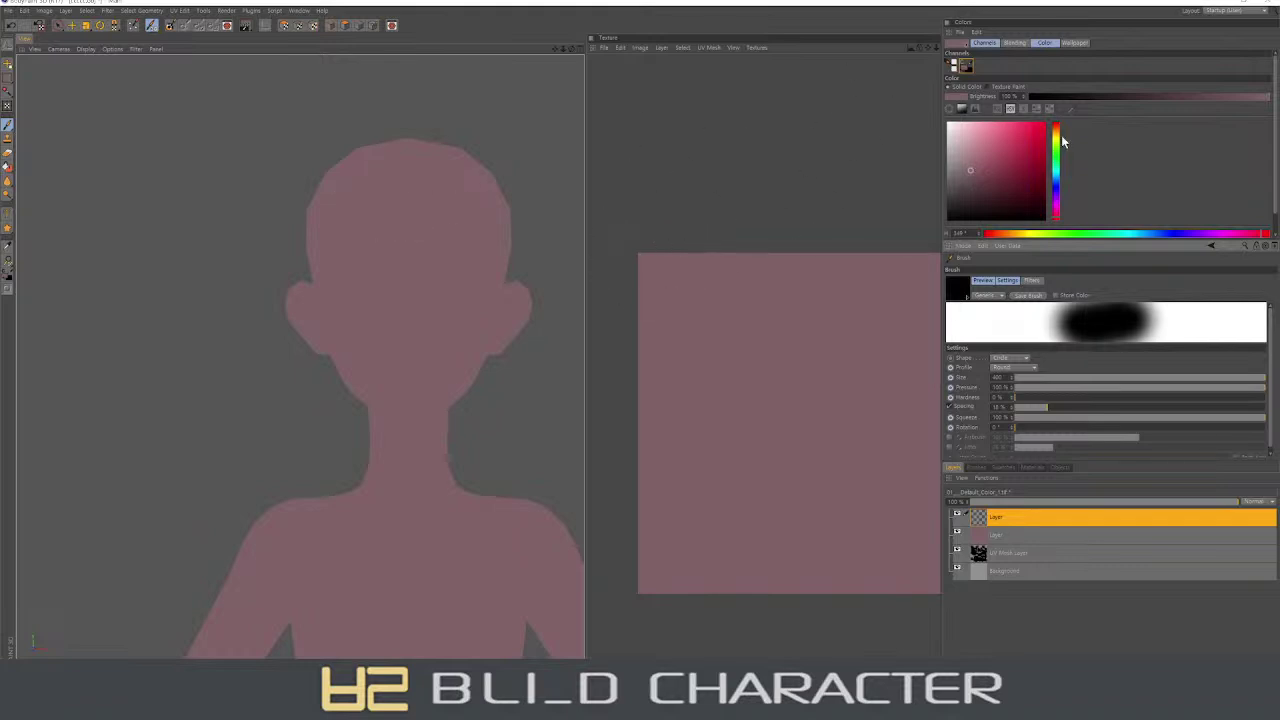
- Choose a pale warm orange colour with faint brush pressure for lightening the face
left_click_drag(1058, 129, 1056, 137)
left_click_drag(978, 121, 965, 122)
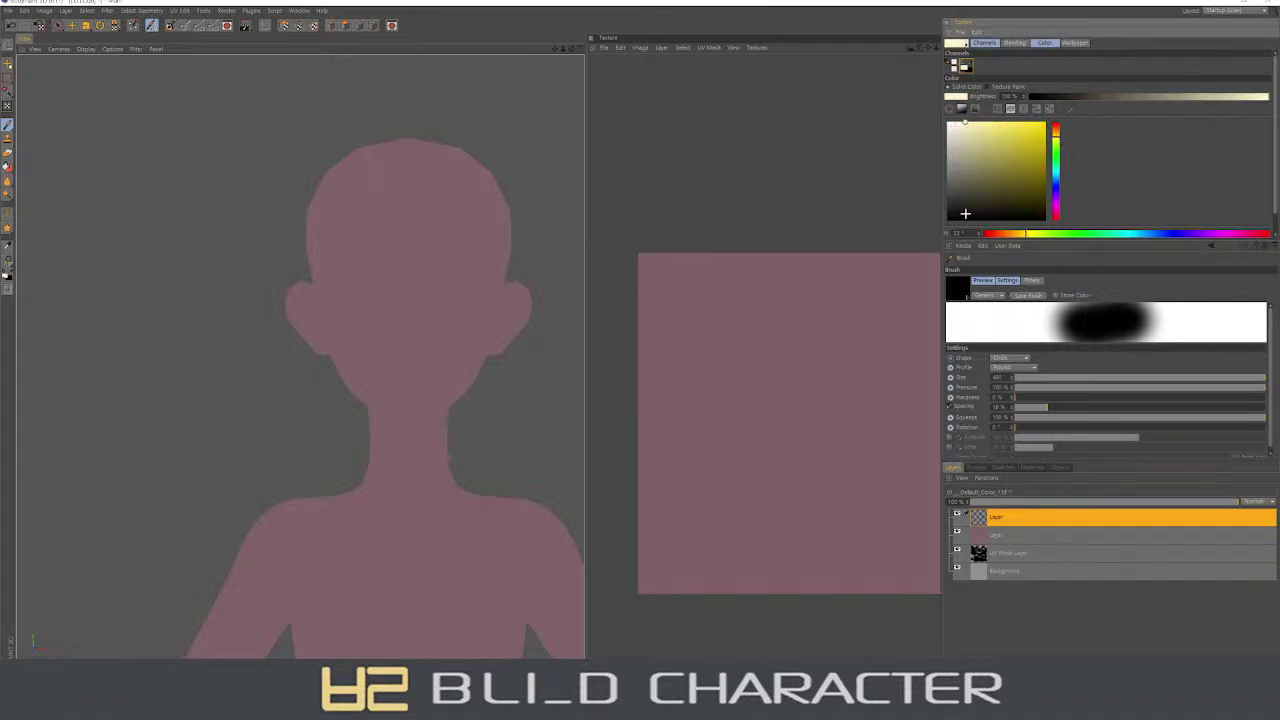
left_click(1023, 387)
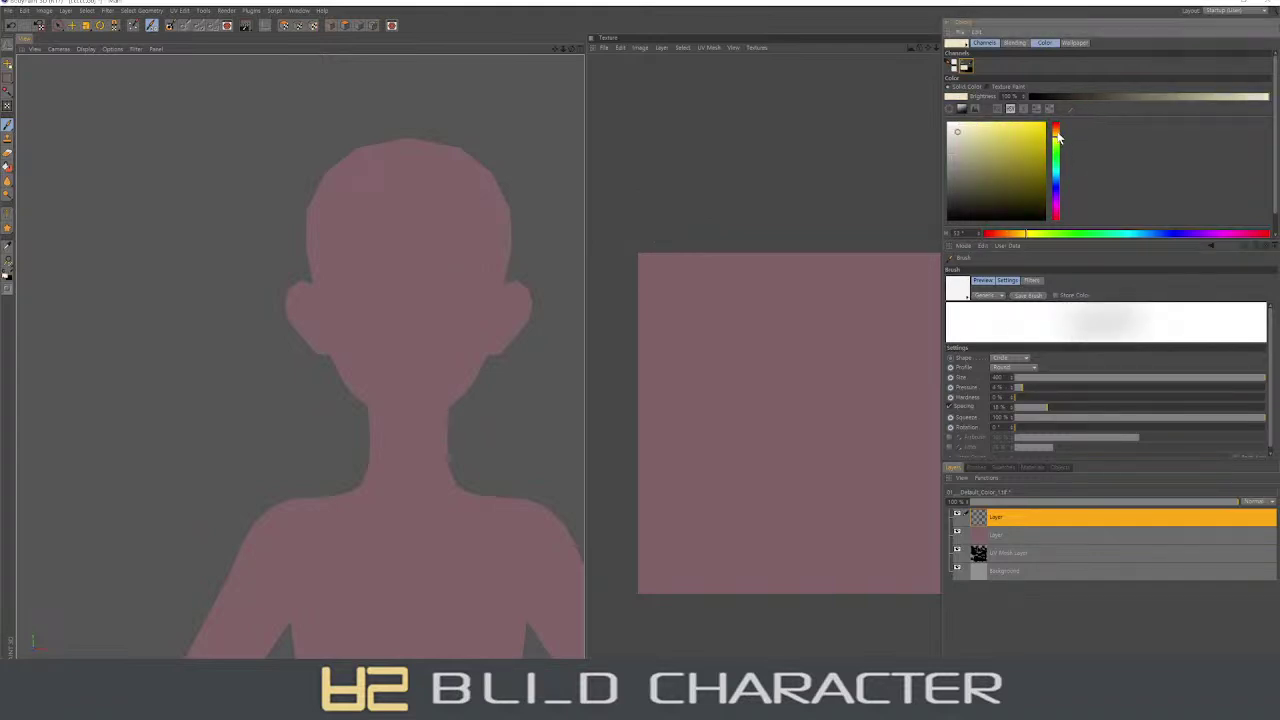
left_click_drag(1056, 136, 1039, 132)
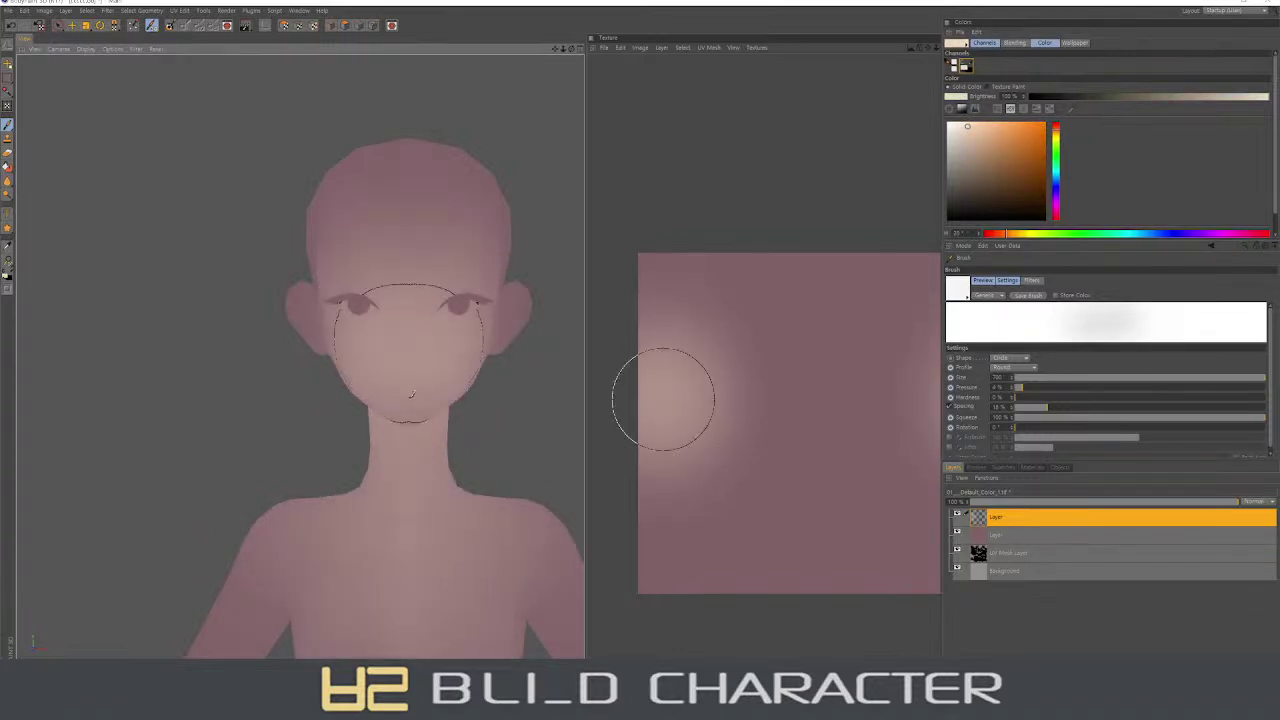
left_click(621, 47)
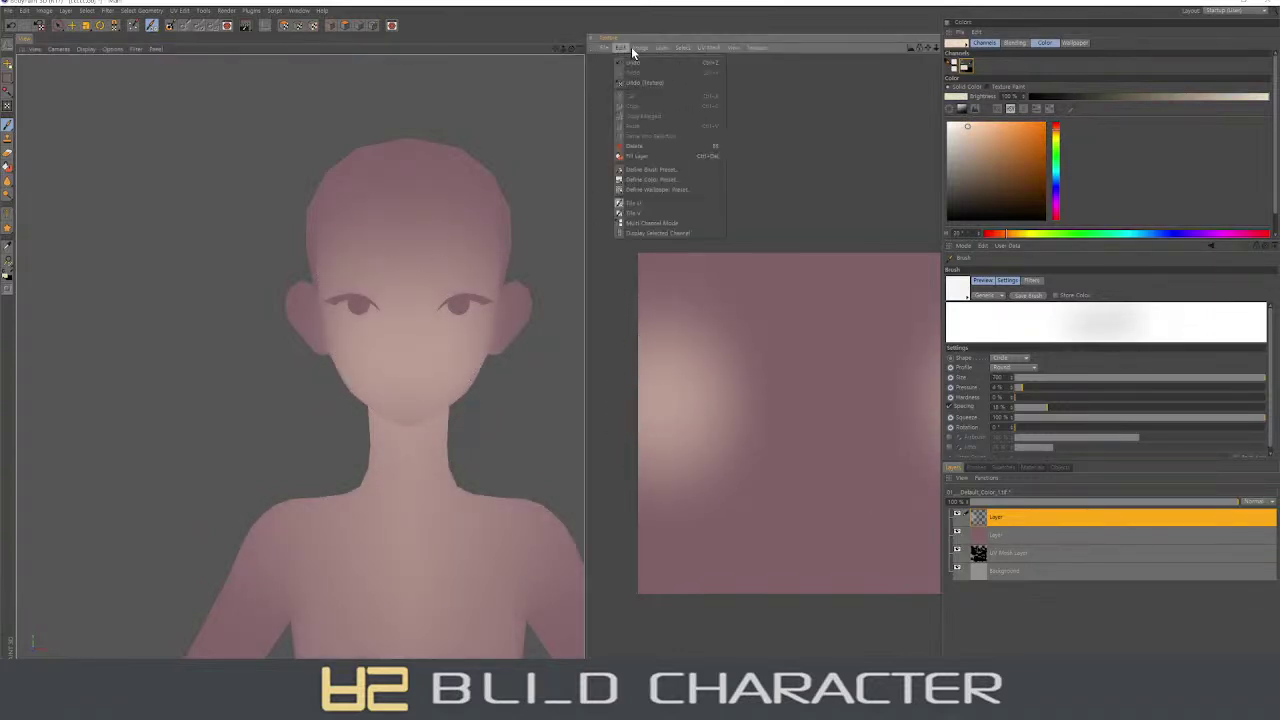
left_click(632, 200)
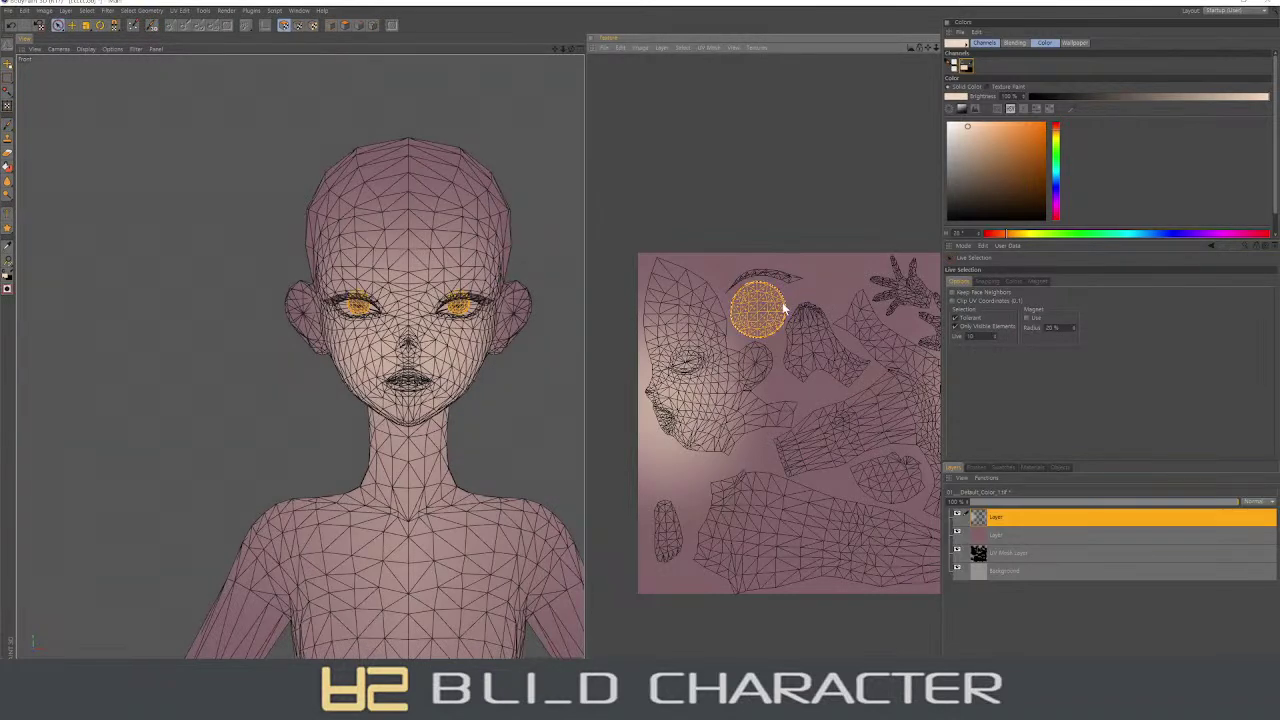
- Dab dark paint into the selected eye areas
left_click(758, 310)
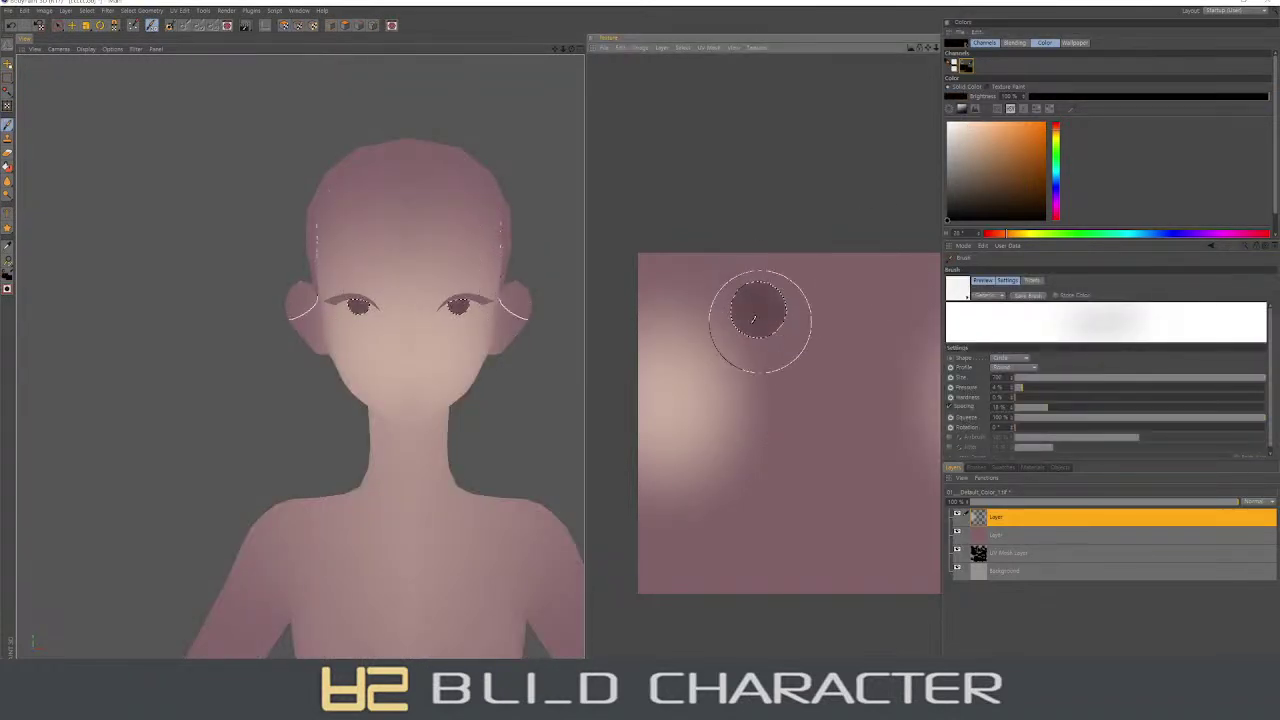
left_click(758, 306)
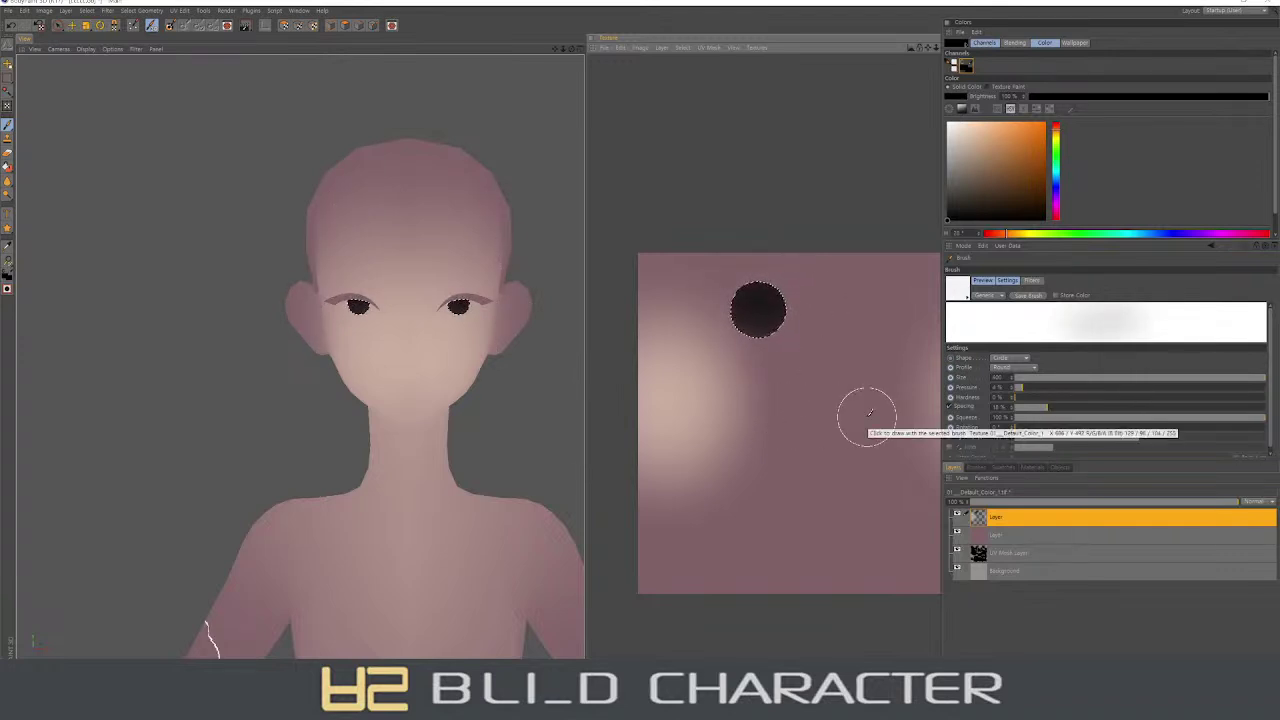
key("space")
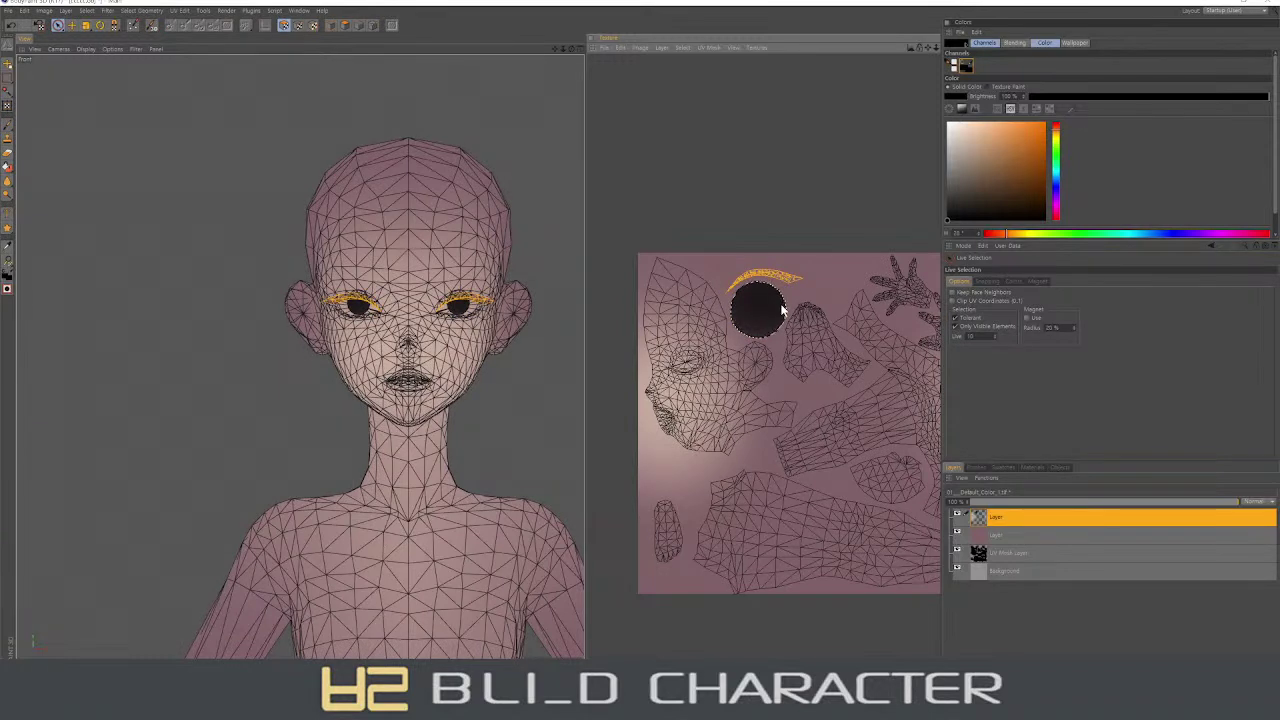
key("space")
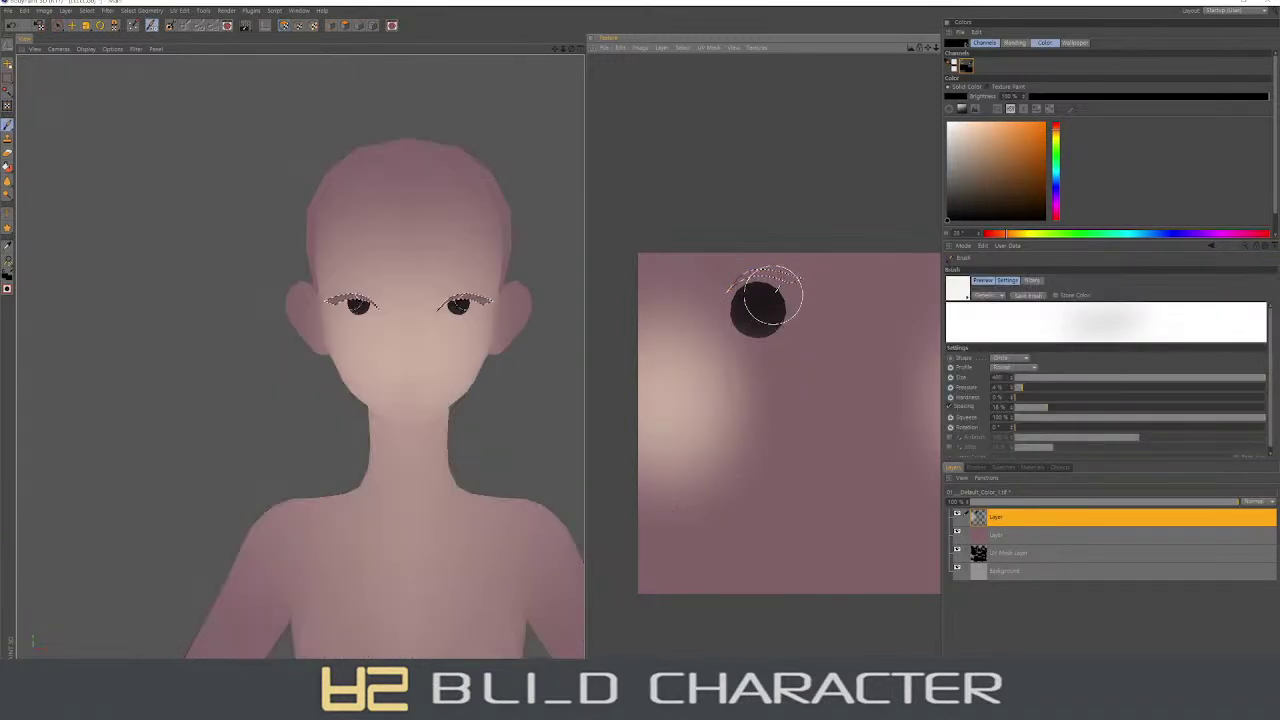
- Raise brush pressure to about 45% and paint the winged liner solid black
left_click_drag(1020, 387, 1114, 385)
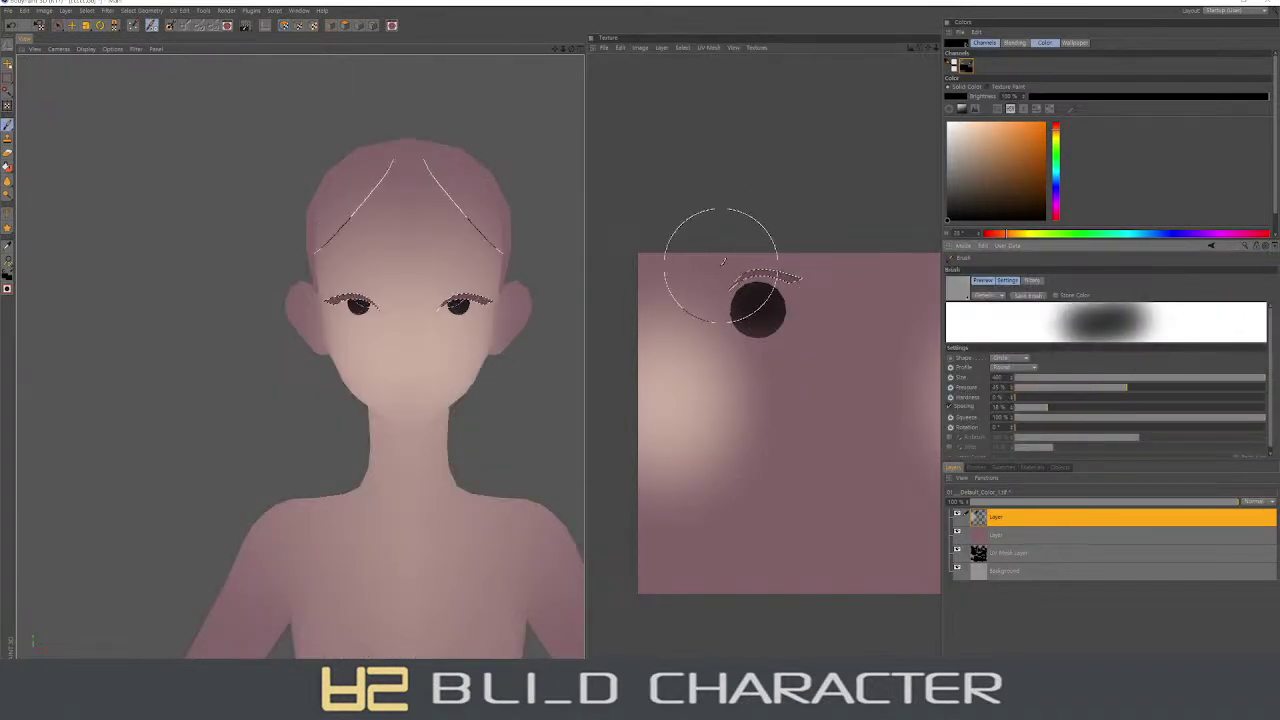
left_click_drag(729, 274, 805, 278)
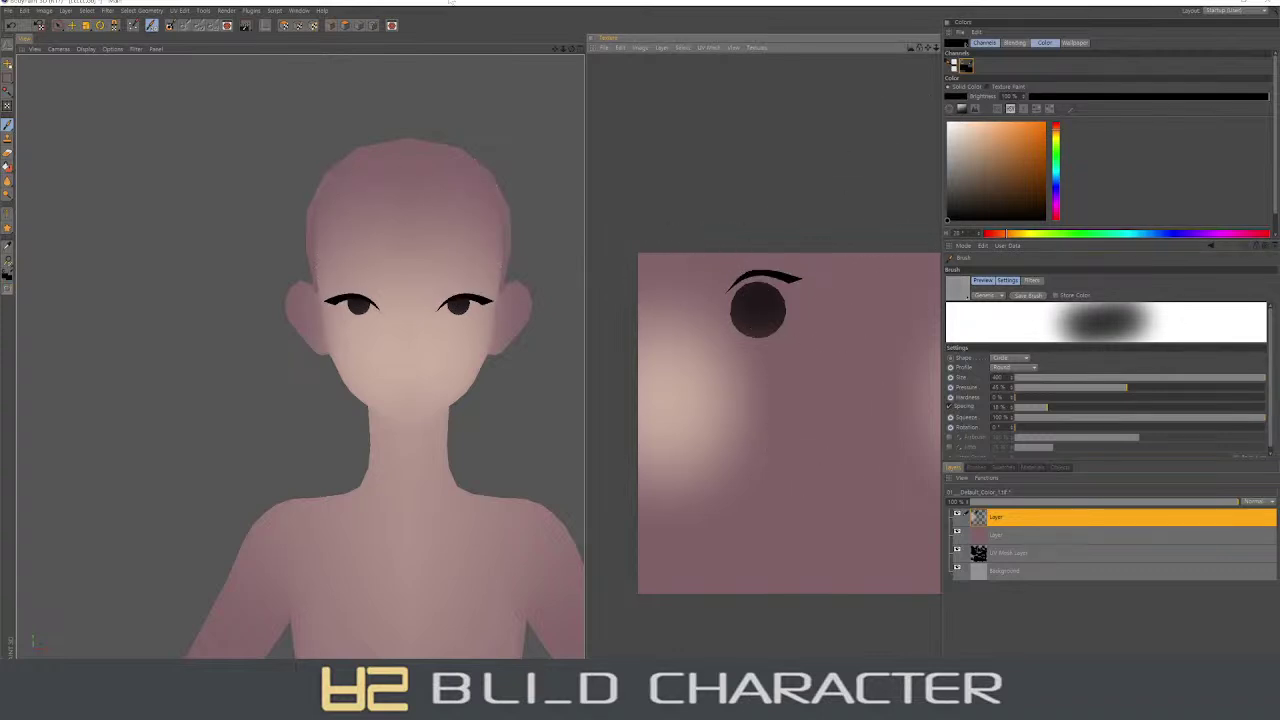
middle_click_drag(729, 286, 739, 266)
scroll(739, 266, "up", 4)
key("space")
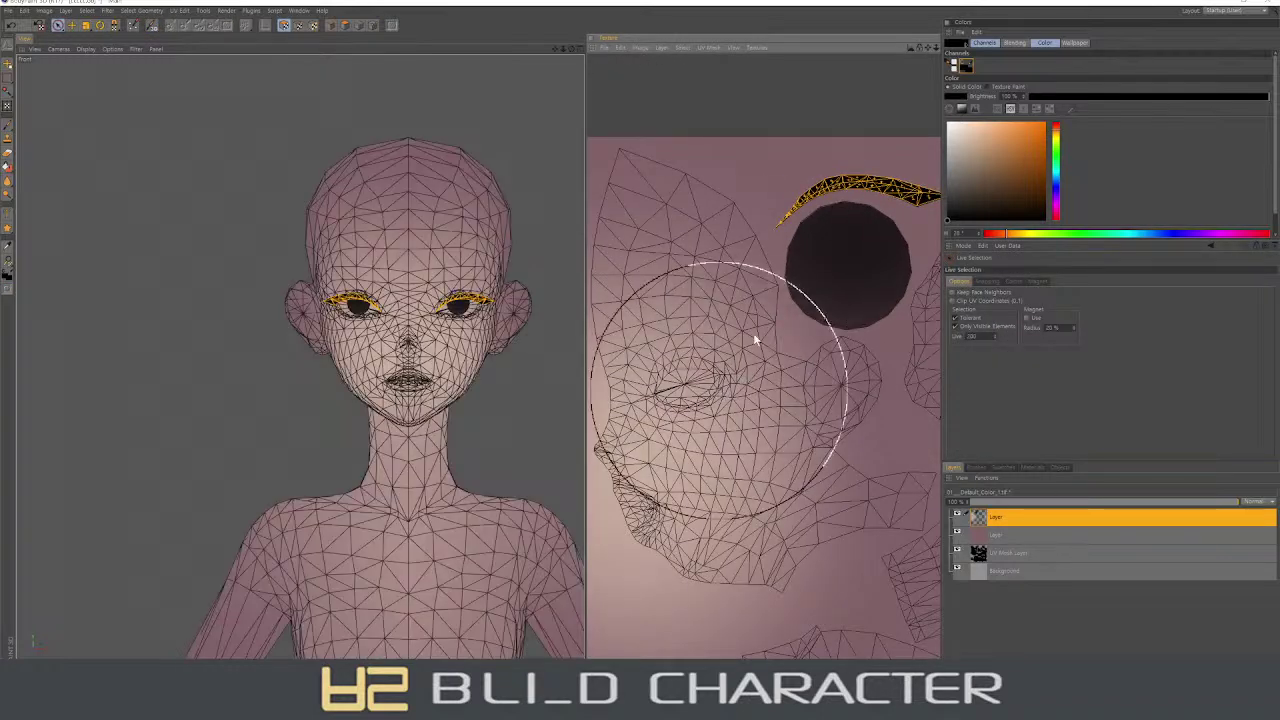
- Select the eye-white patch and paint it dark with the brush size reduced to about 175
scroll(737, 357, "up", 2)
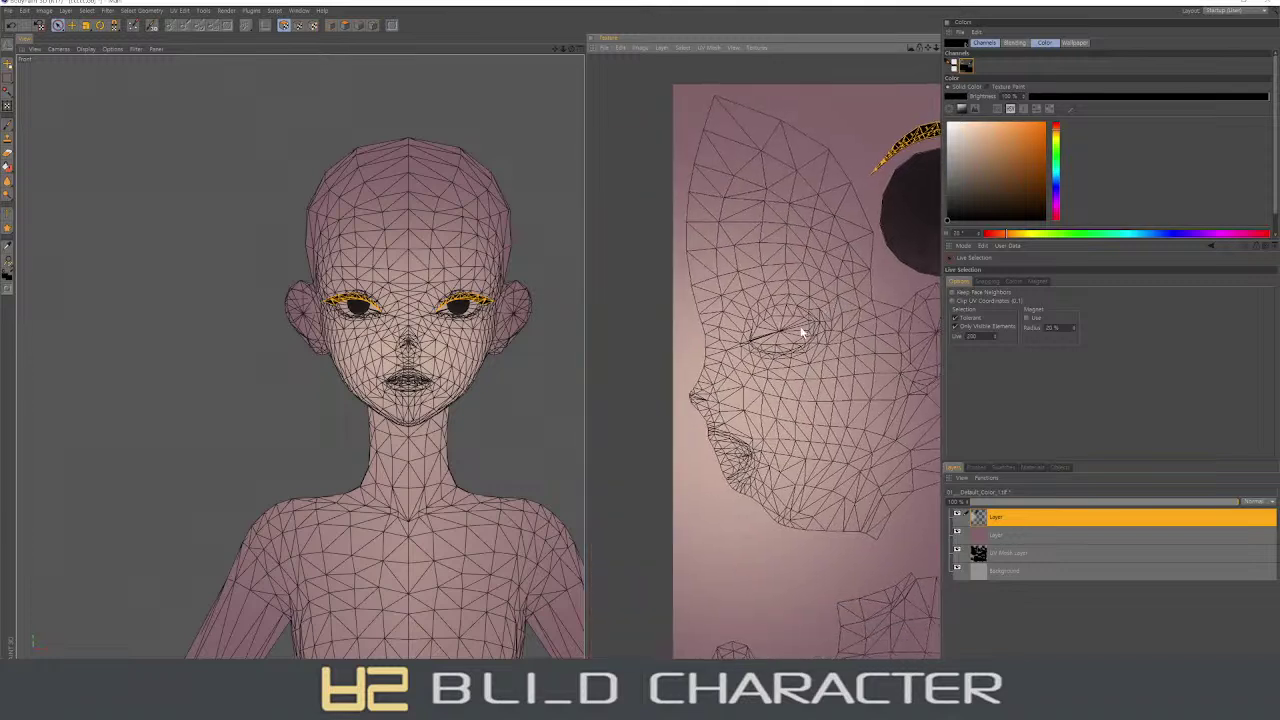
scroll(755, 347, "up", 2)
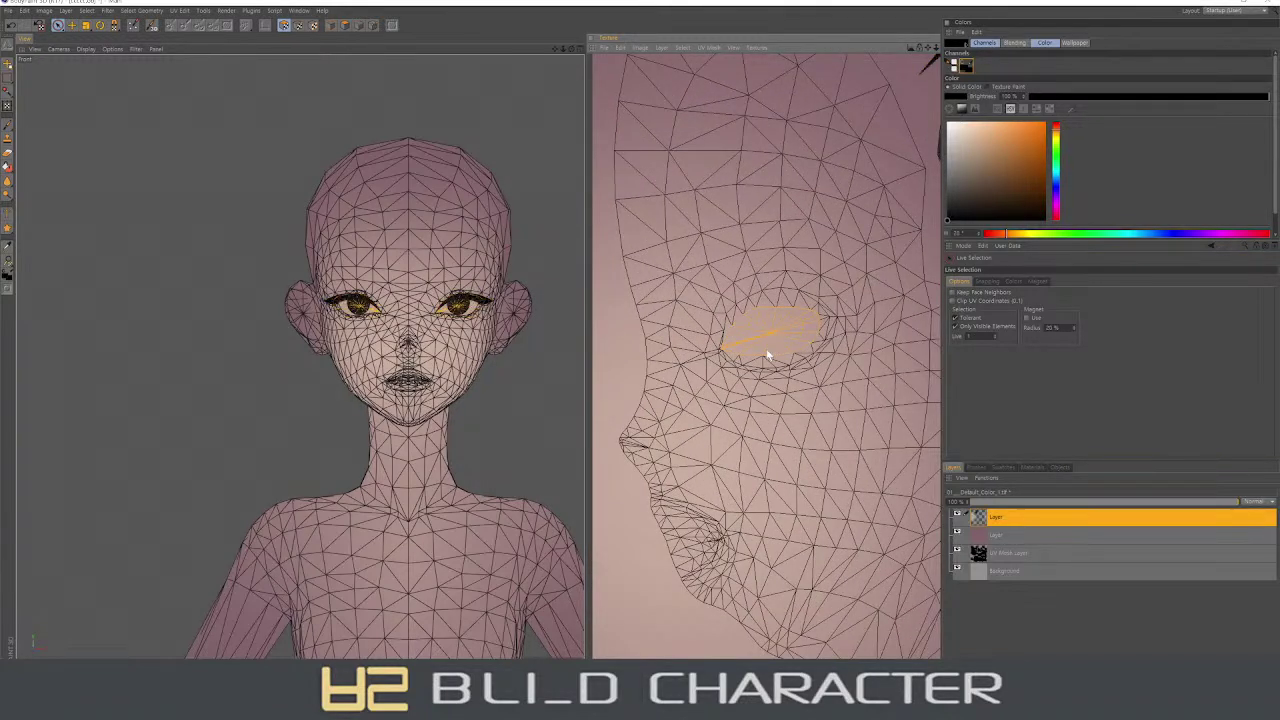
key("space")
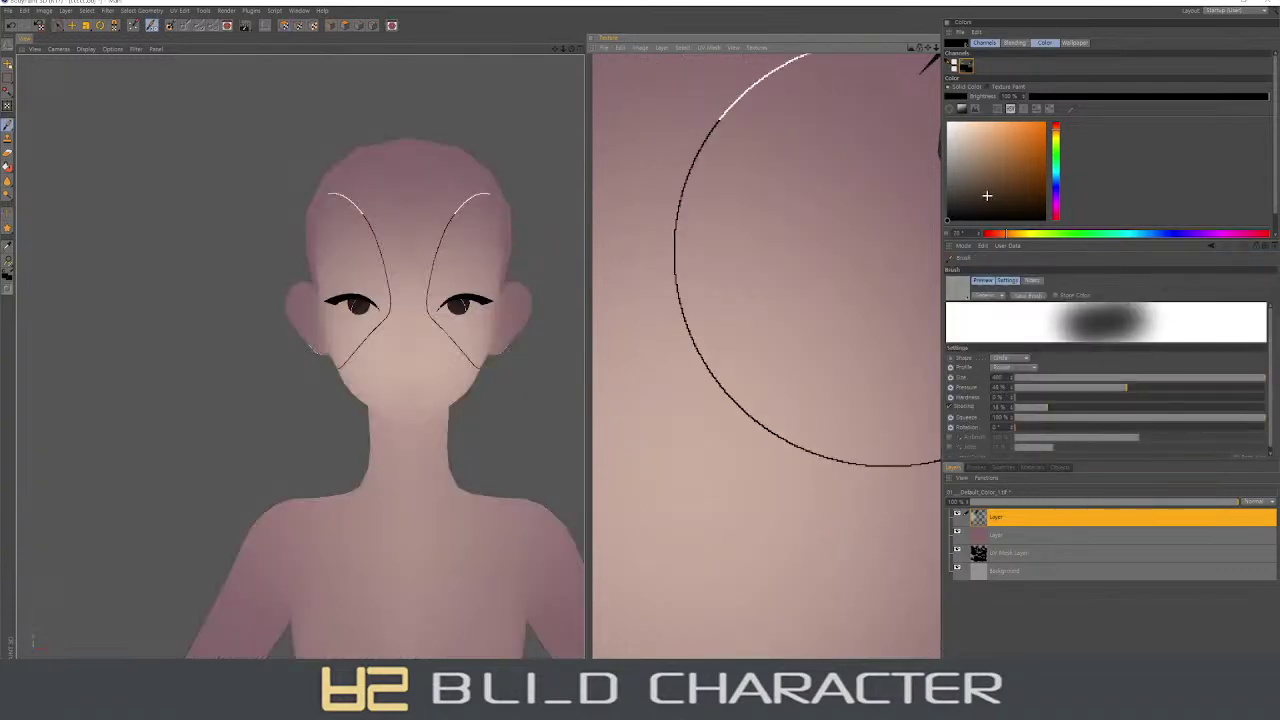
key("space")
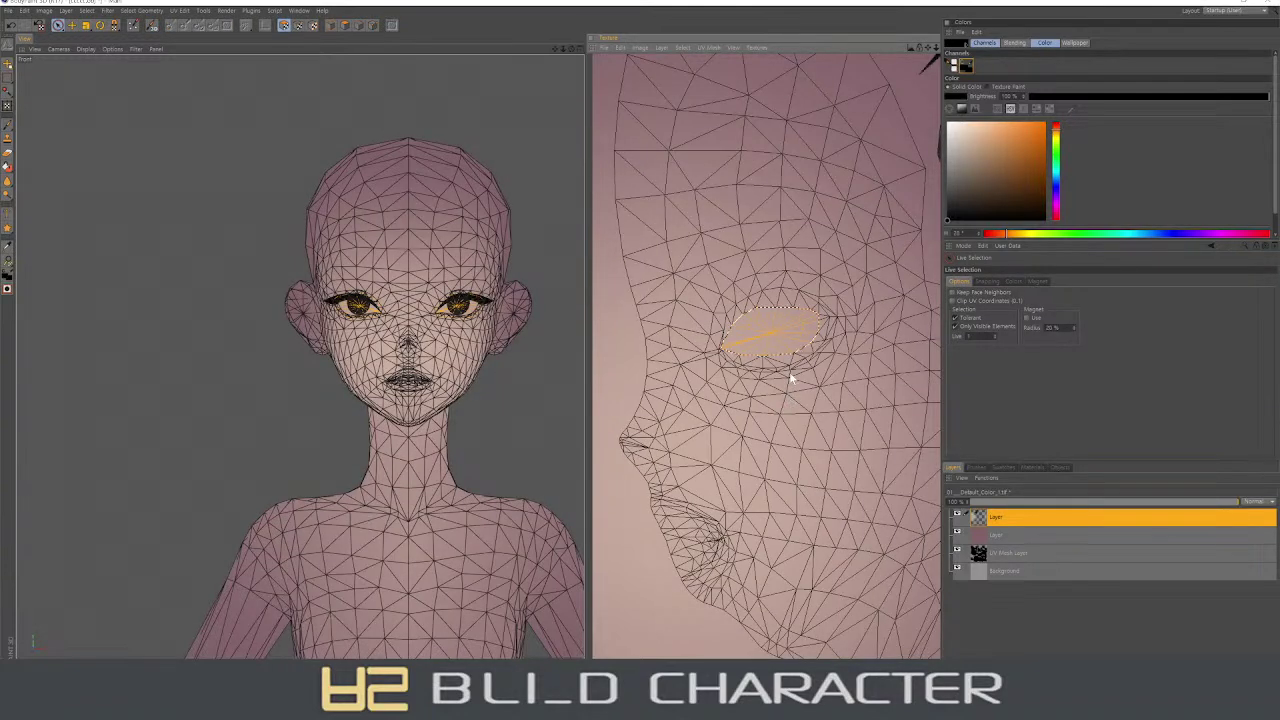
key("space")
left_click_drag(765, 314, 800, 308)
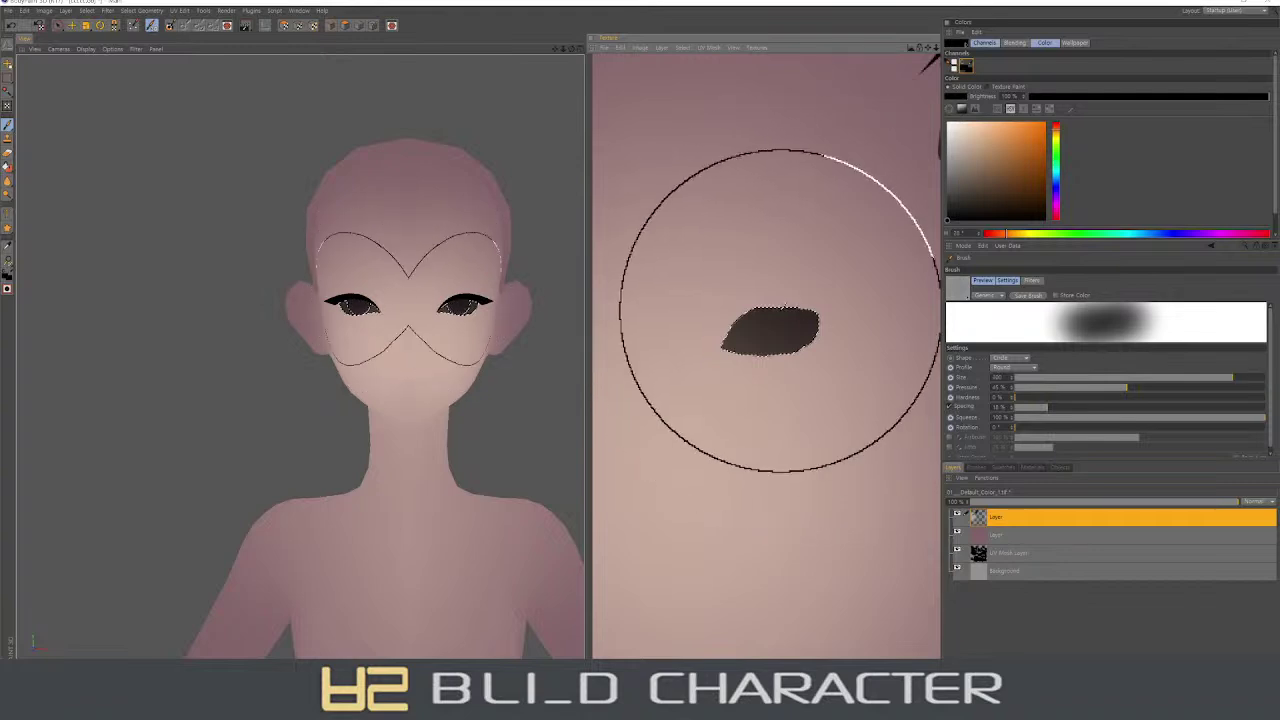
middle_click_drag(780, 311, 730, 311)
left_click_drag(757, 277, 866, 297)
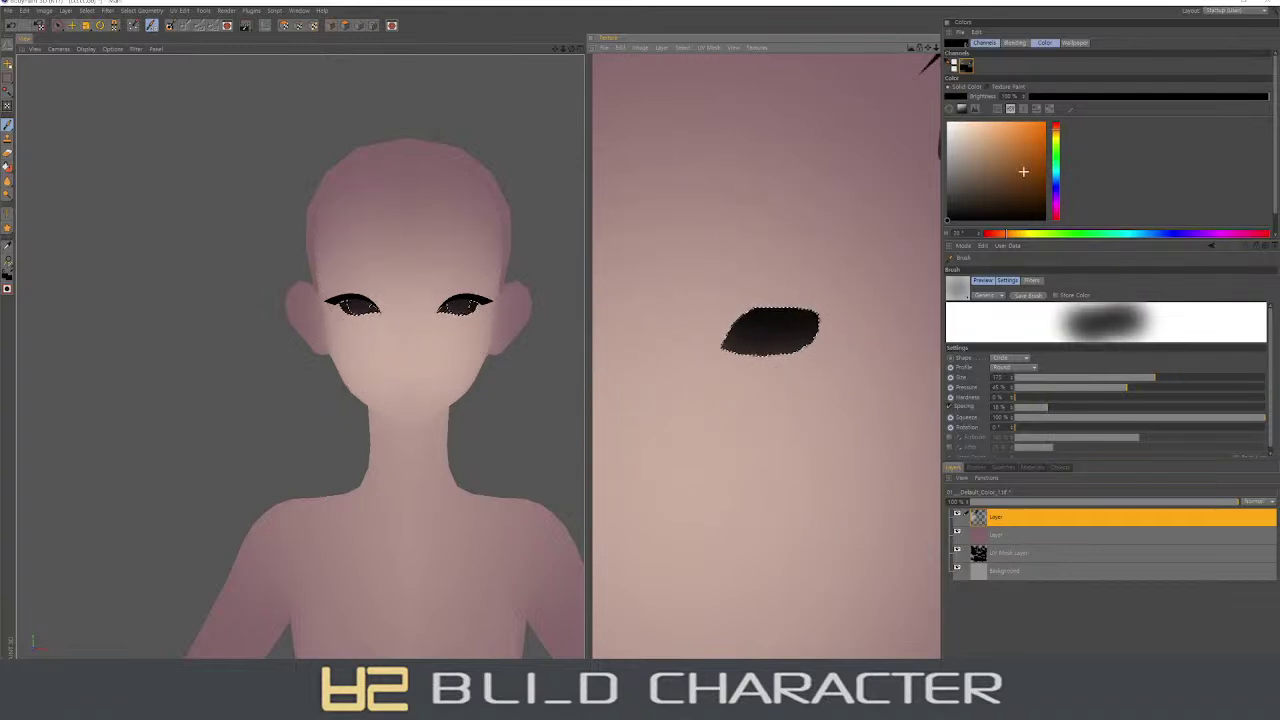
- Paint the eye patch red at 14% brush pressure
left_click(1056, 126)
middle_click_drag(700, 337, 729, 337)
left_click_drag(729, 337, 817, 374)
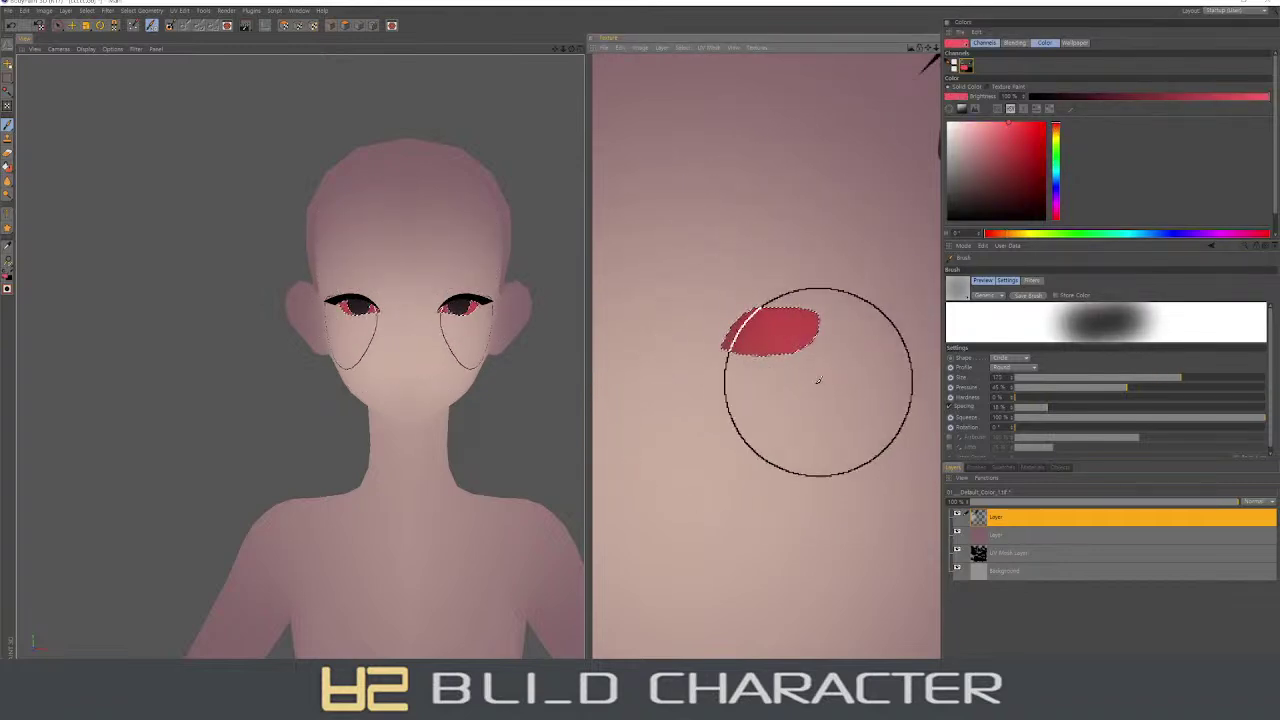
key("ctrl+z")
left_click(1050, 389)
left_click_drag(723, 371, 806, 400)
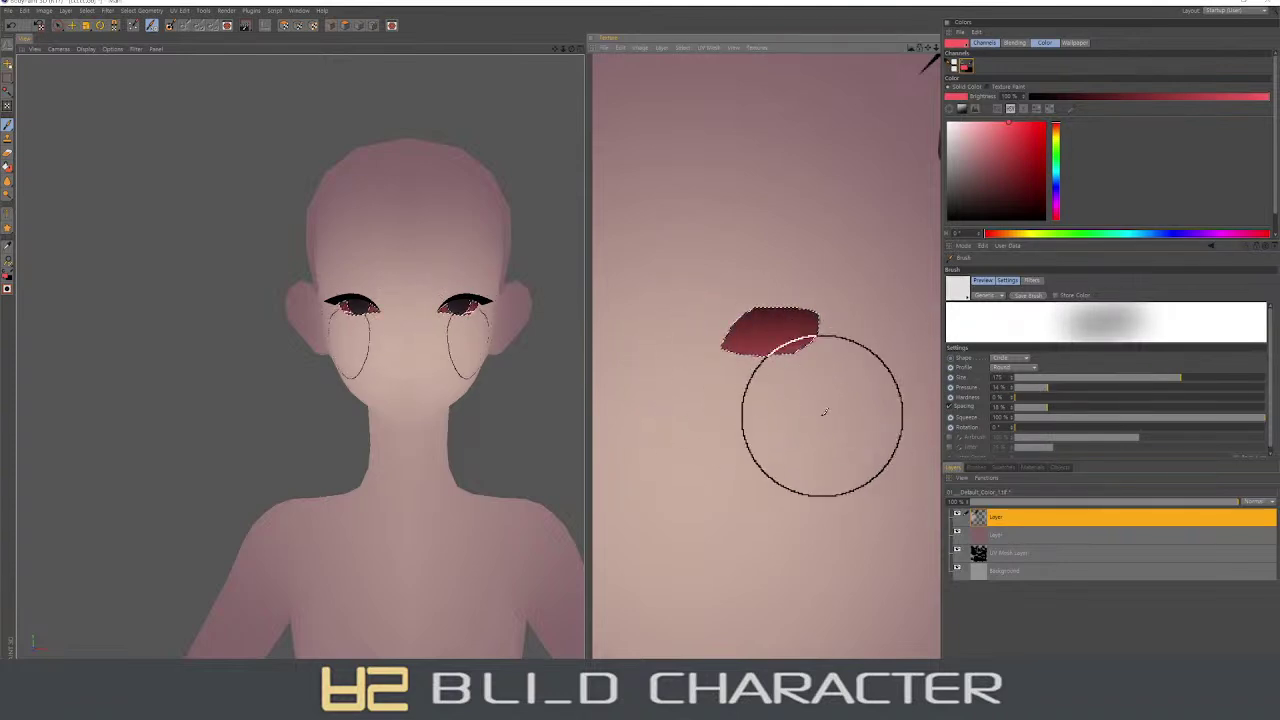
- Repaint the eye patch near-white with the brush shrunk to about 80
mouse_move(1060, 148)
left_mouse_down()
mouse_move(1057, 206)
mouse_move(1054, 178)
left_mouse_up()
left_click(954, 124)
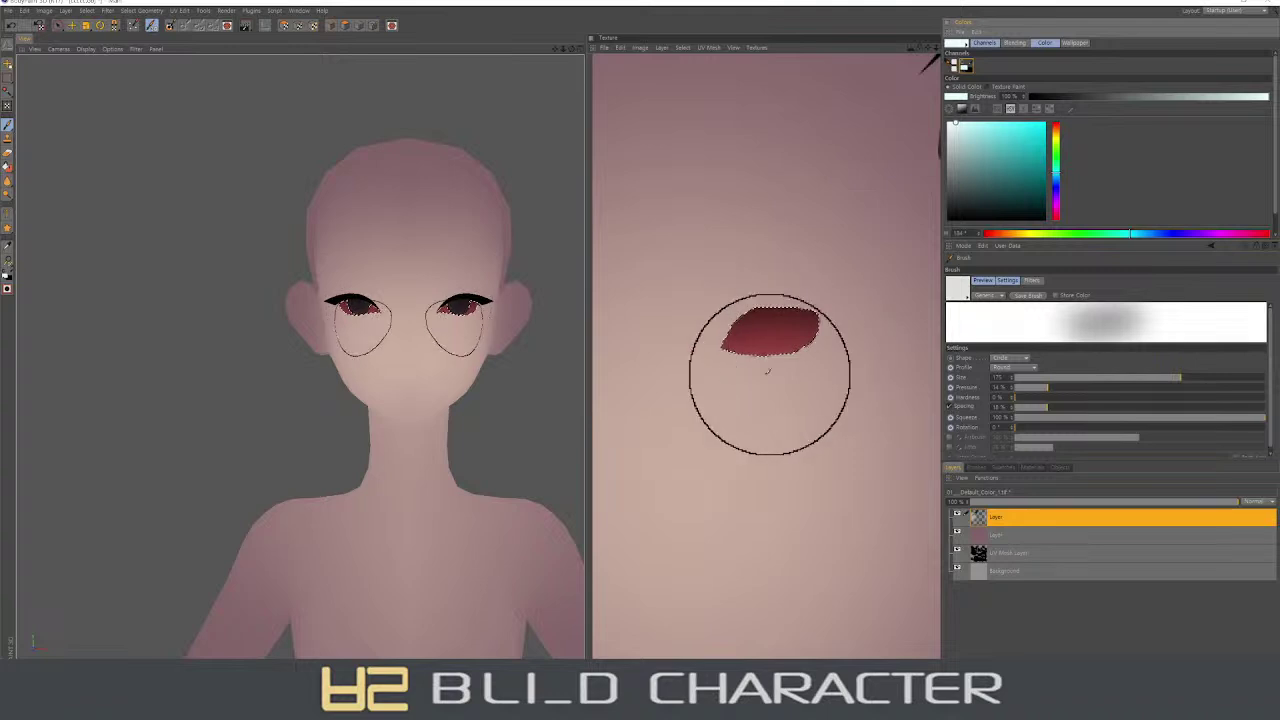
left_click_drag(768, 383, 748, 384)
middle_click_drag(750, 383, 723, 471)
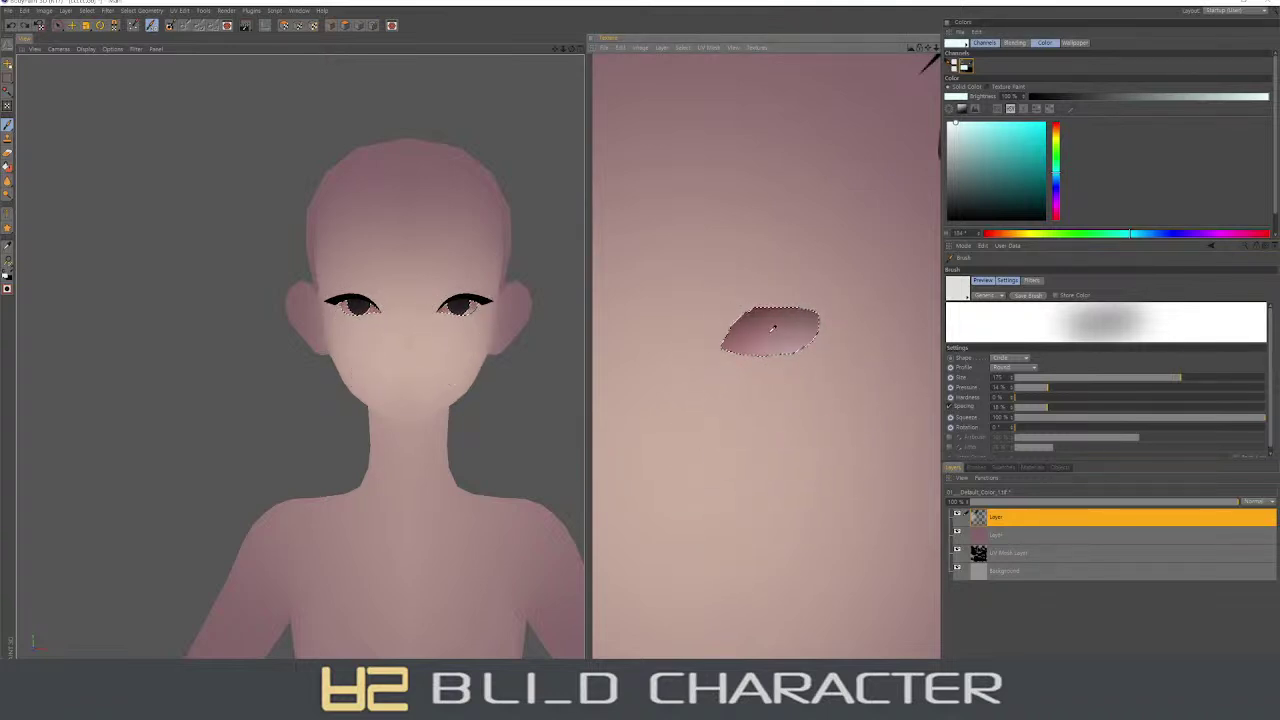
key("ctrl+z")
mouse_move(737, 329)
left_mouse_down()
mouse_move(785, 325)
mouse_move(751, 343)
mouse_move(766, 329)
mouse_move(757, 334)
mouse_move(812, 347)
mouse_move(766, 366)
left_mouse_up()
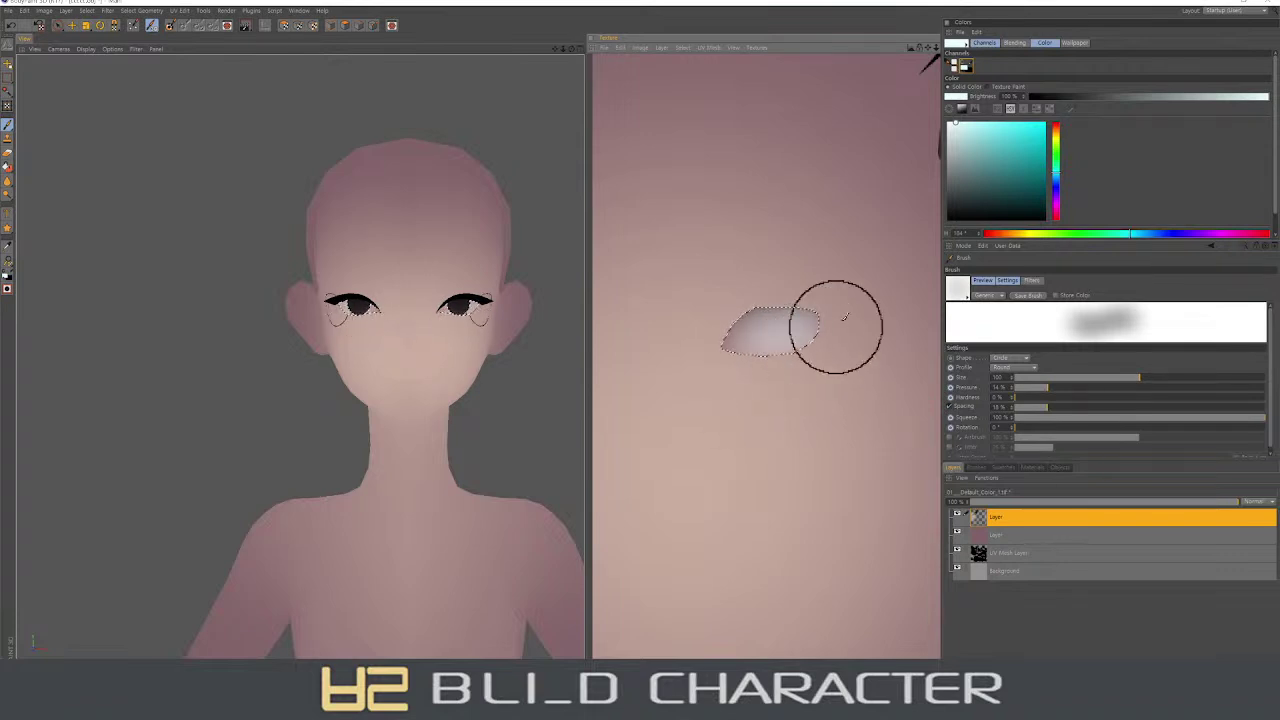
- Shade the eye patch with near-black grey, then tint it dark red
left_click(1055, 126)
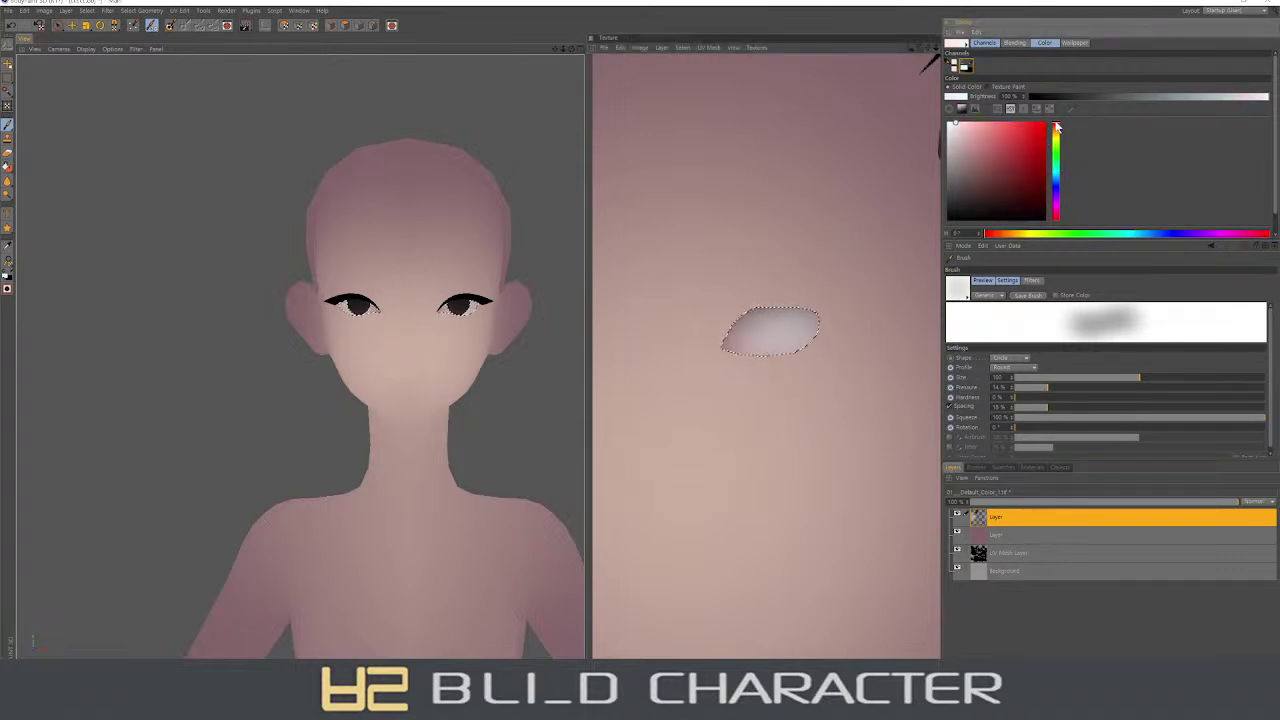
left_click(1035, 215)
left_click_drag(714, 320, 840, 300)
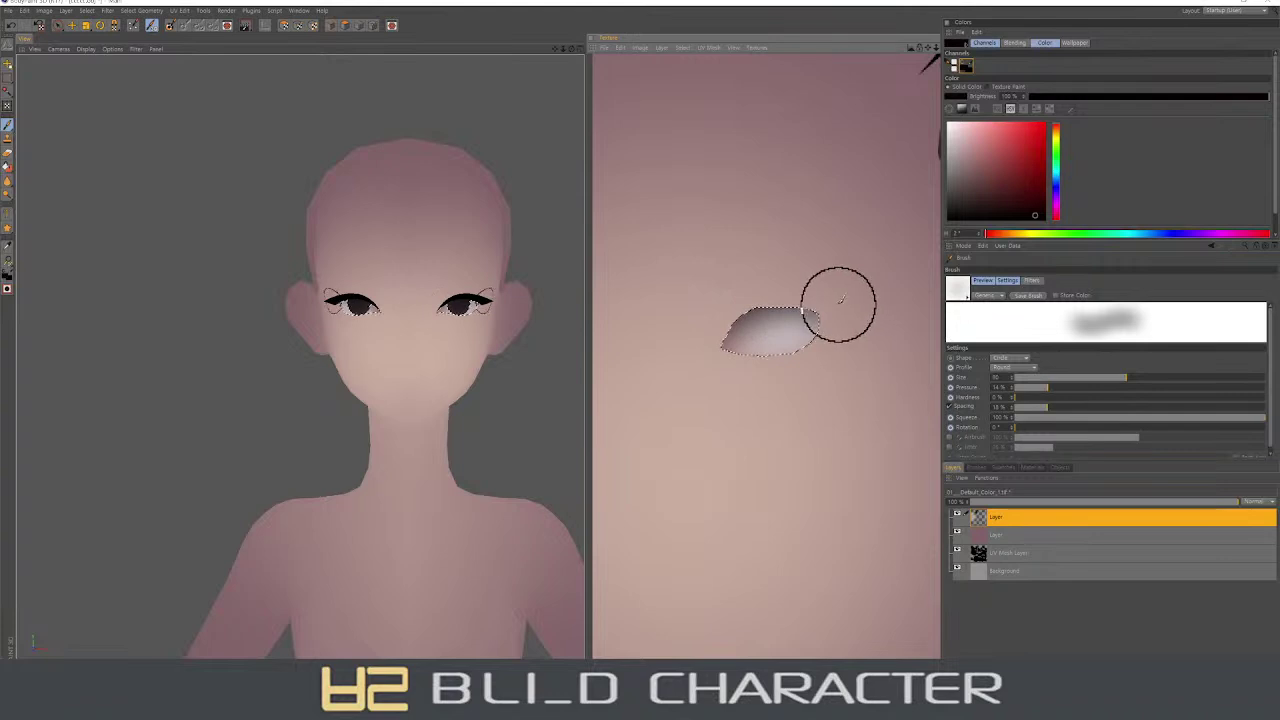
left_click(1043, 188)
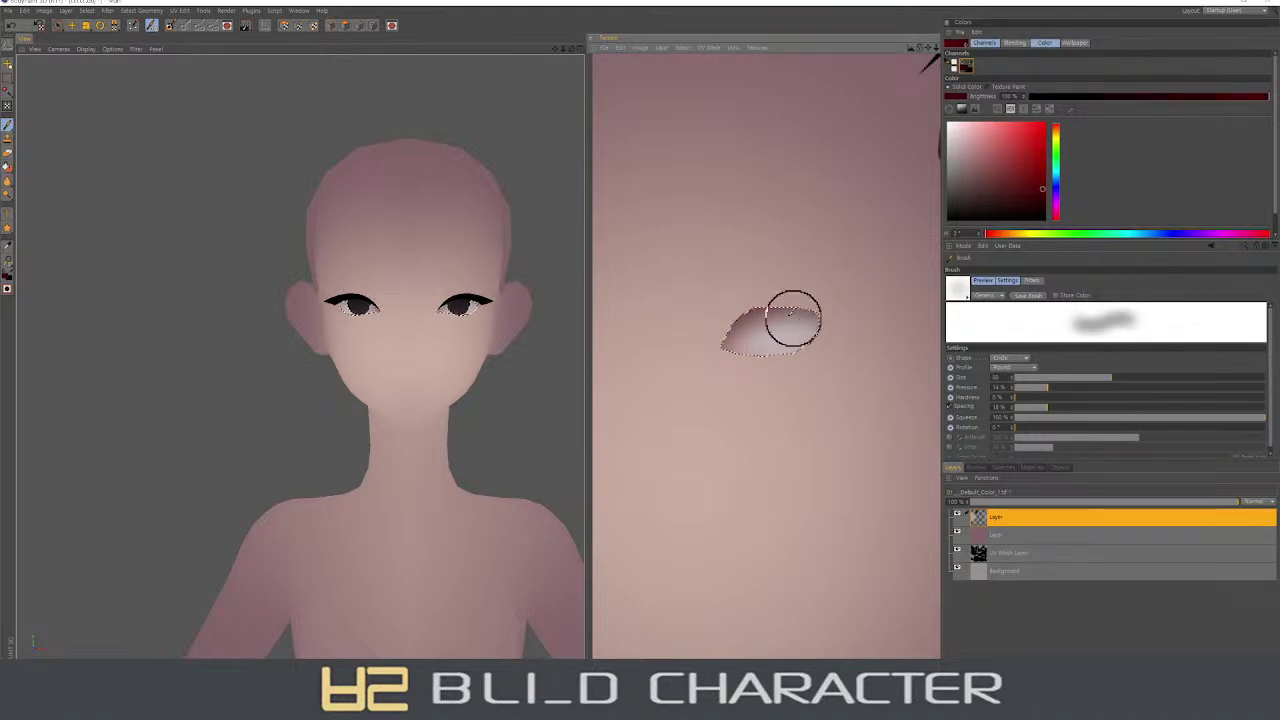
left_click_drag(730, 312, 865, 307)
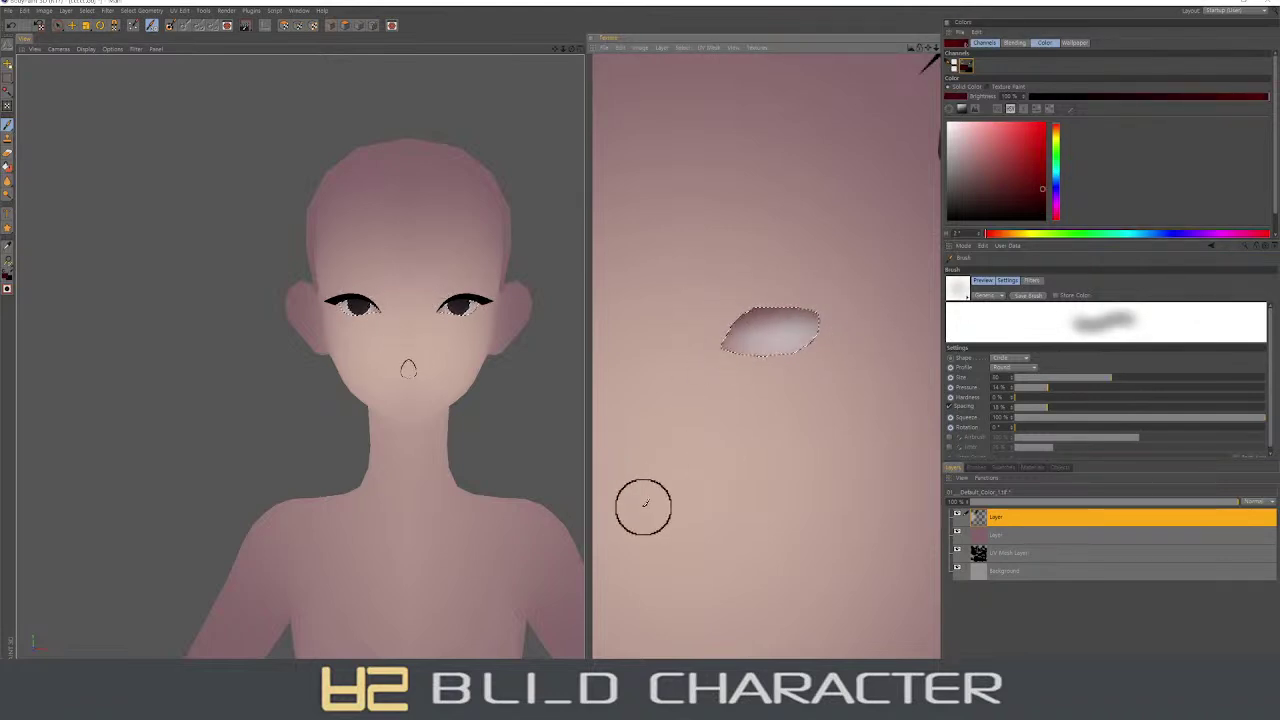
- Darken the top edge of the eye patch red, then undo those strokes
scroll(476, 321, "up", 5)
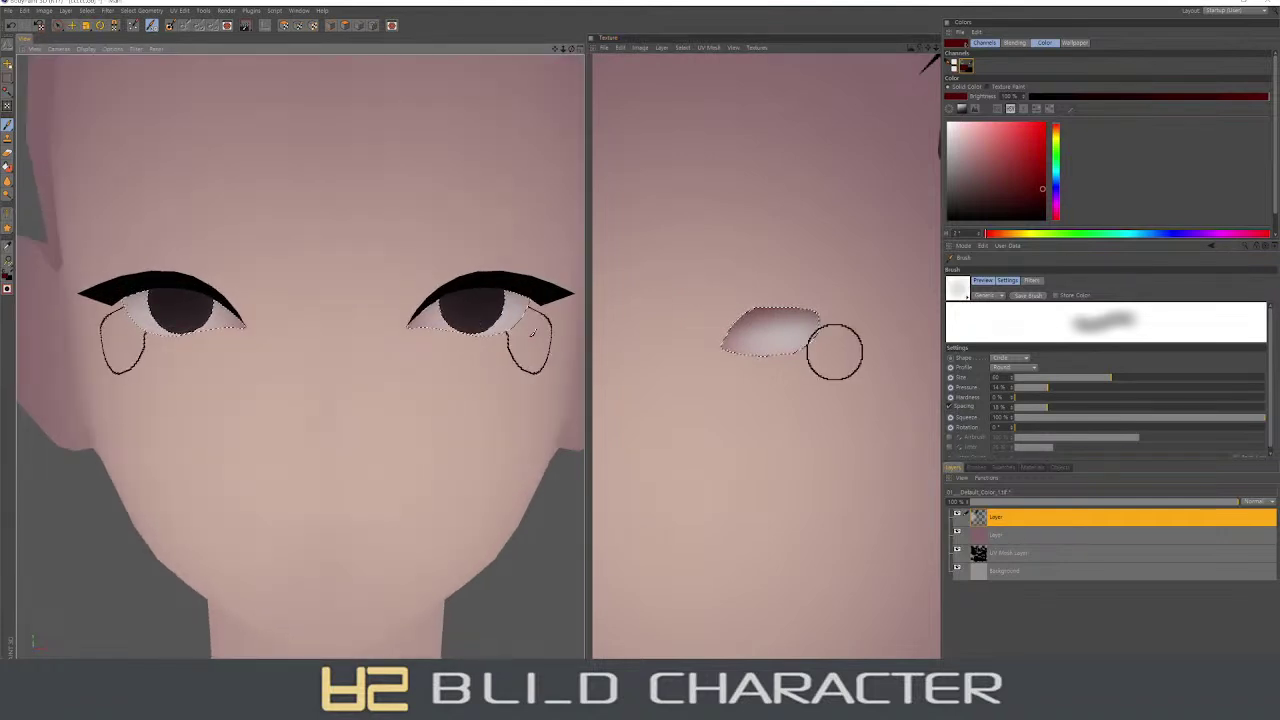
middle_click_drag(848, 297, 737, 329)
left_click_drag(737, 329, 843, 318)
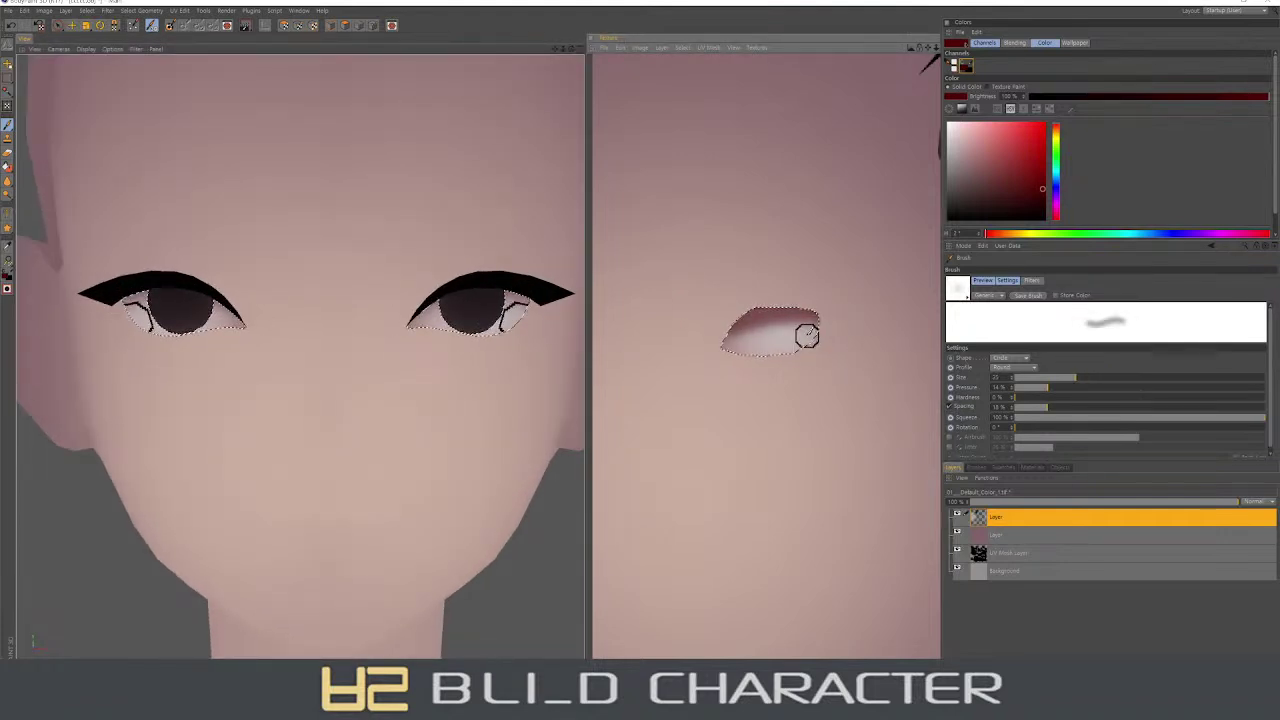
middle_click_drag(905, 256, 720, 331)
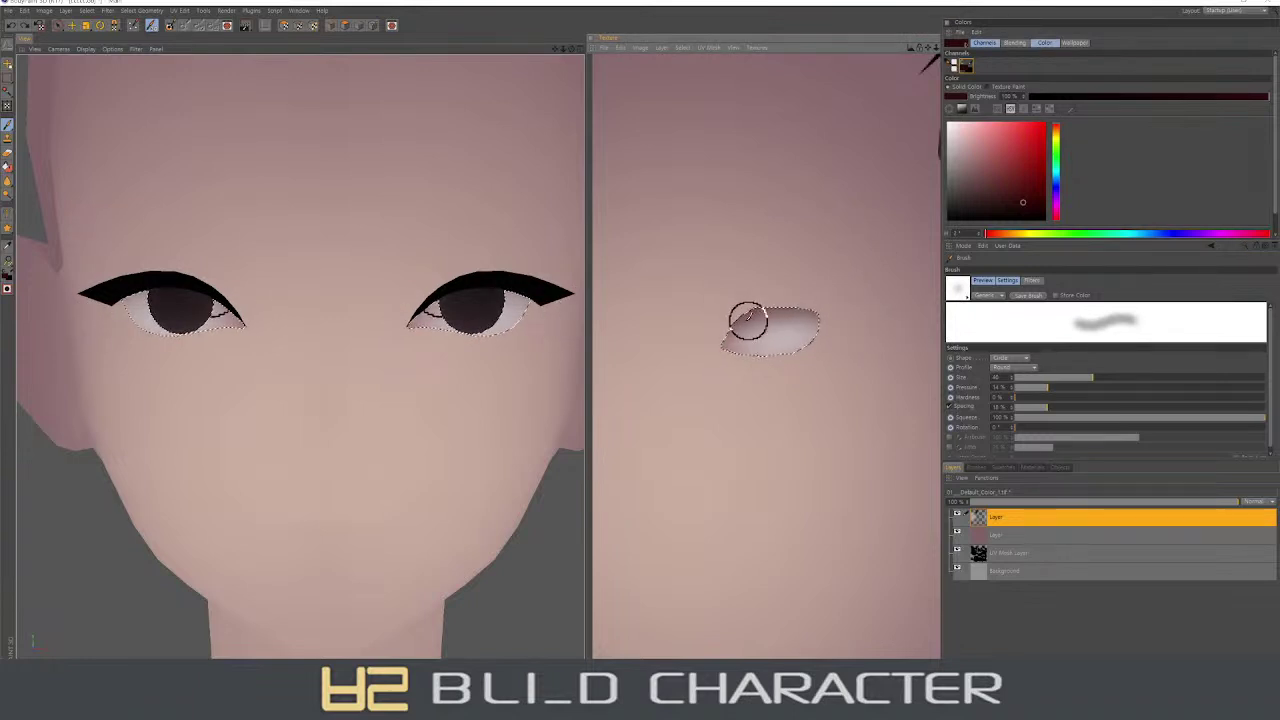
mouse_move(709, 326)
left_mouse_down()
mouse_move(868, 321)
mouse_move(734, 320)
mouse_move(826, 334)
left_mouse_up()
key("ctrl+z")
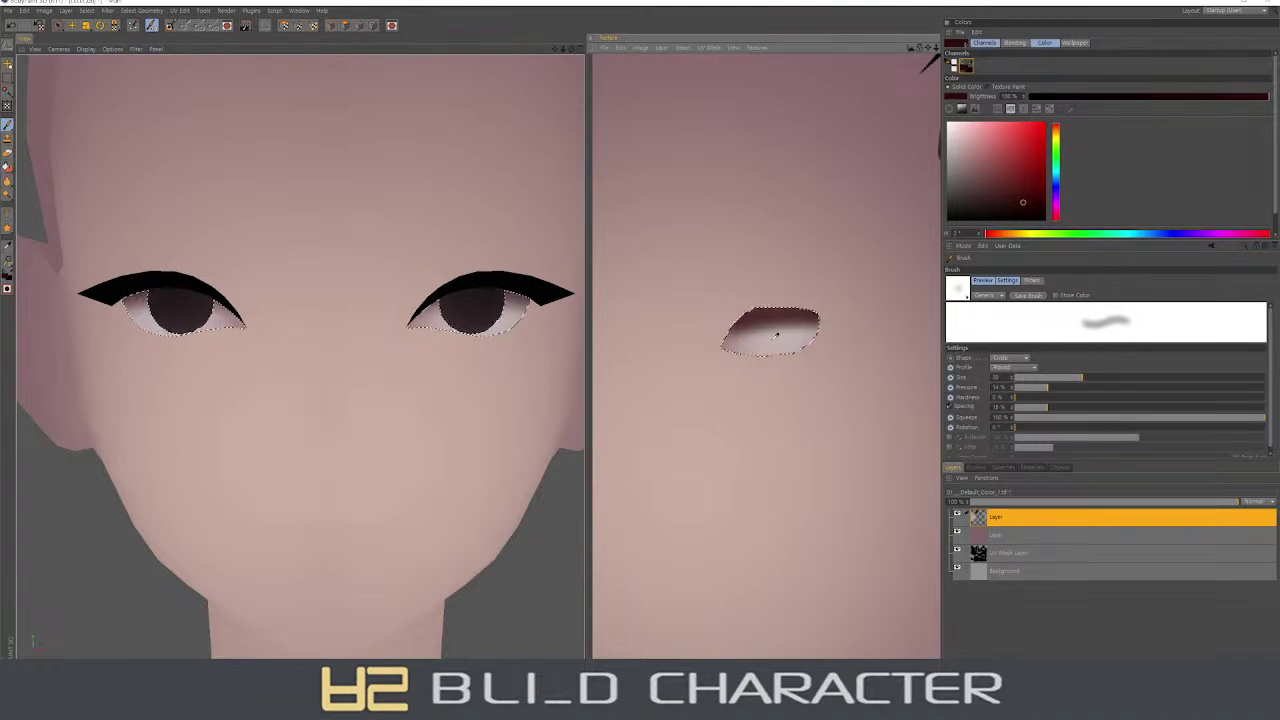
- Pick a near-white colour and enlarge the brush at lower pressure
left_click(800, 333, "ctrl")
left_click(770, 342, "ctrl")
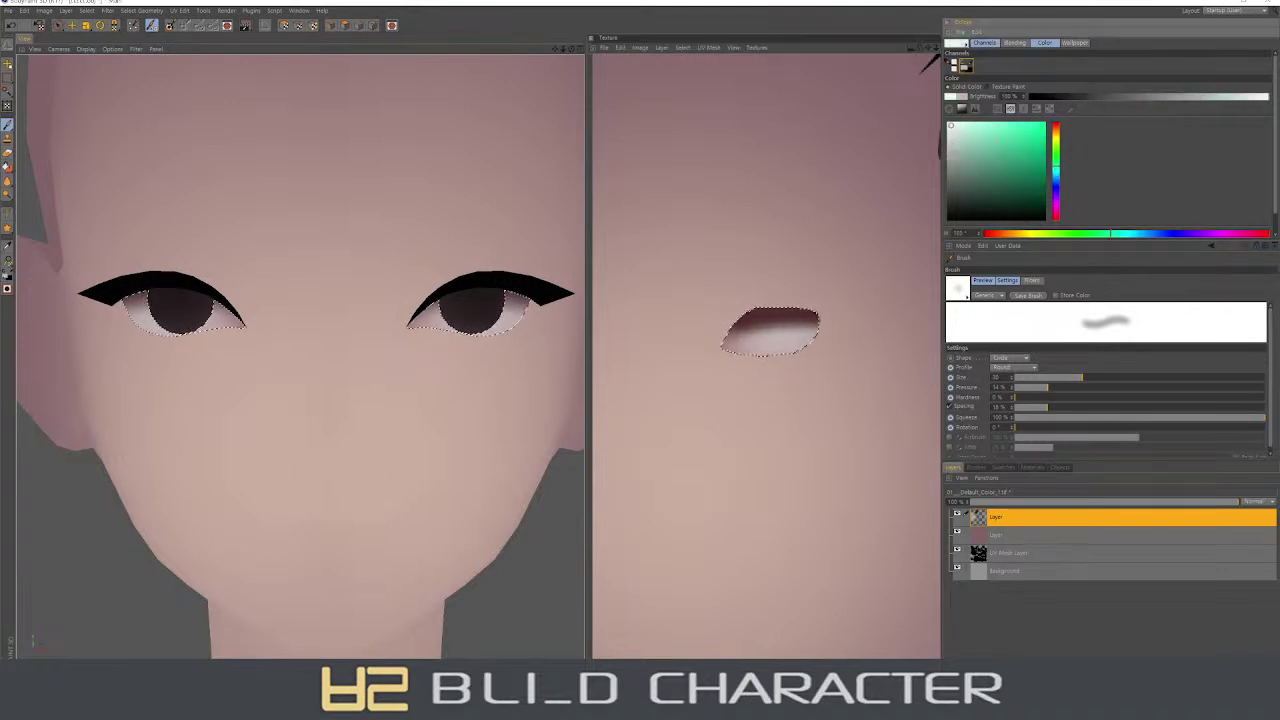
middle_click_drag(797, 349, 791, 337)
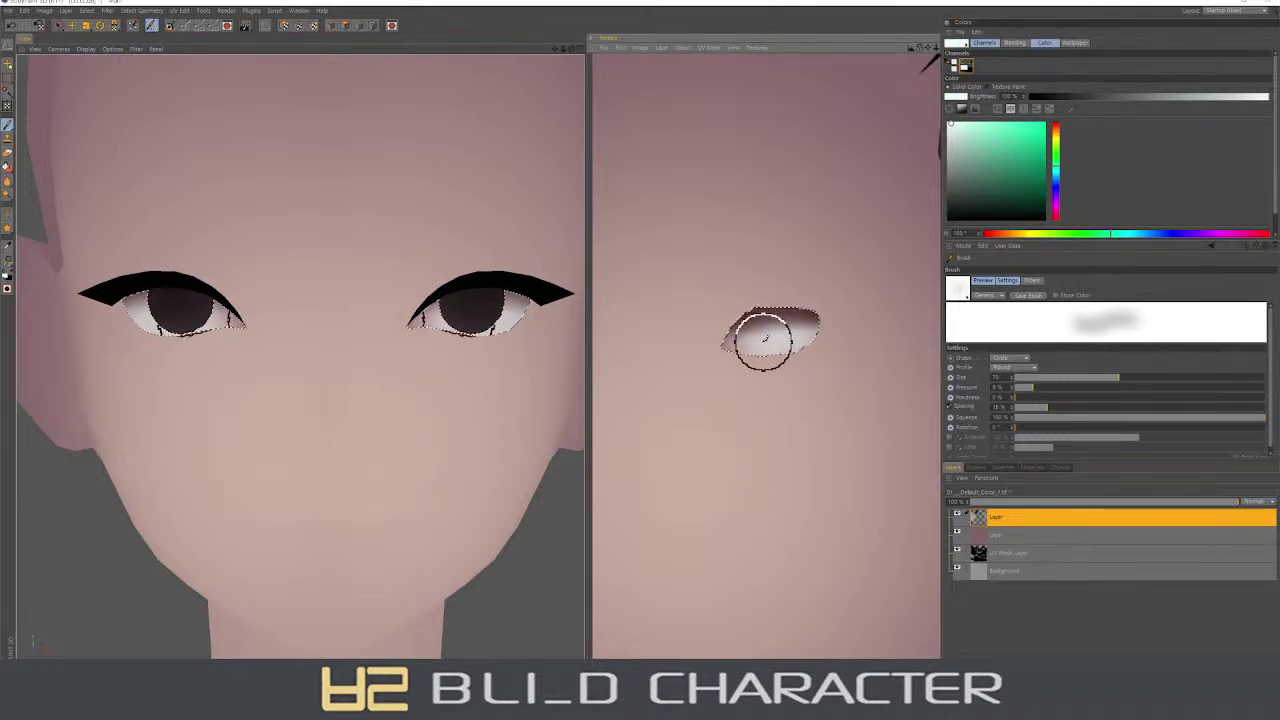
- Select the ring of polygons around the eye, including the lower-lid patch
key("space")
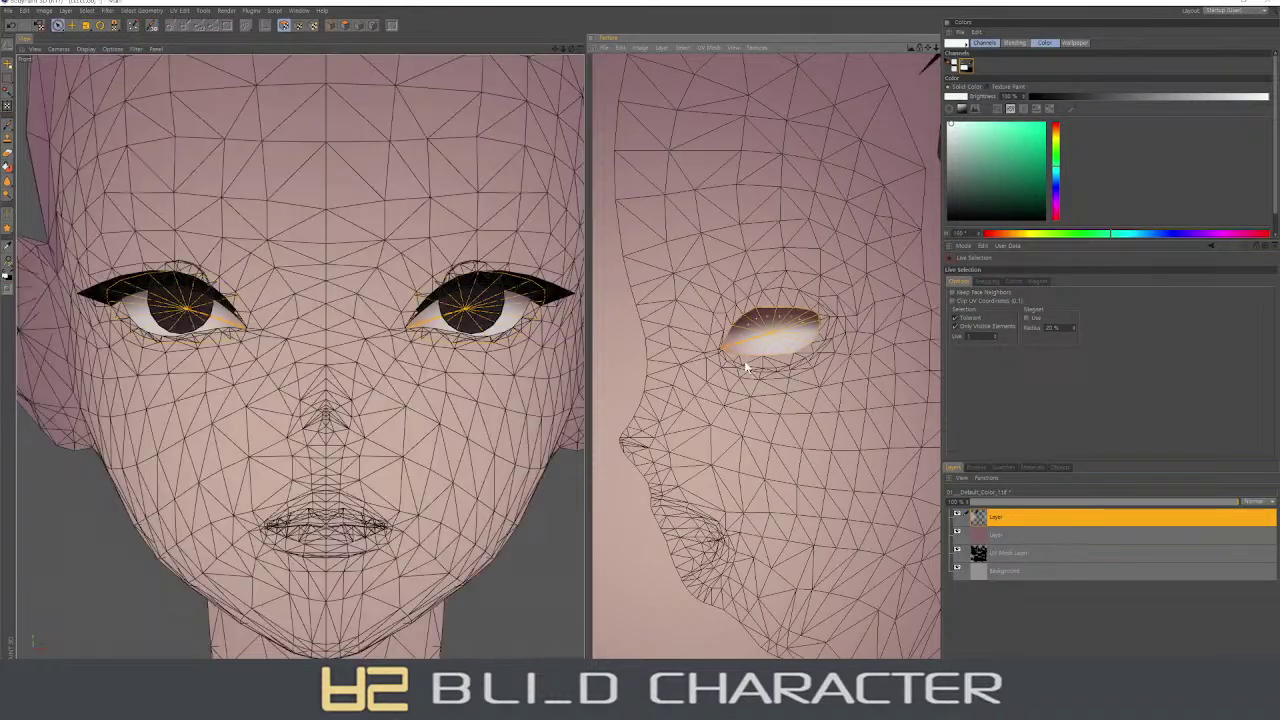
left_click(741, 367)
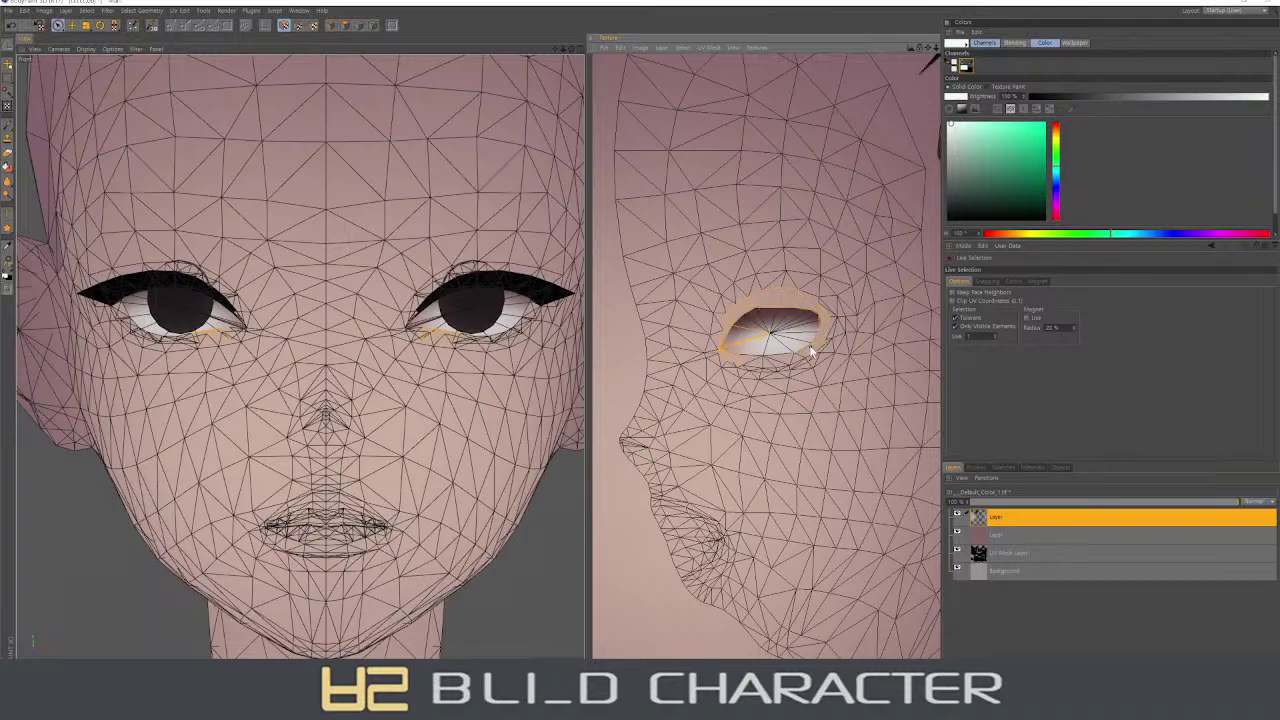
left_click(764, 330)
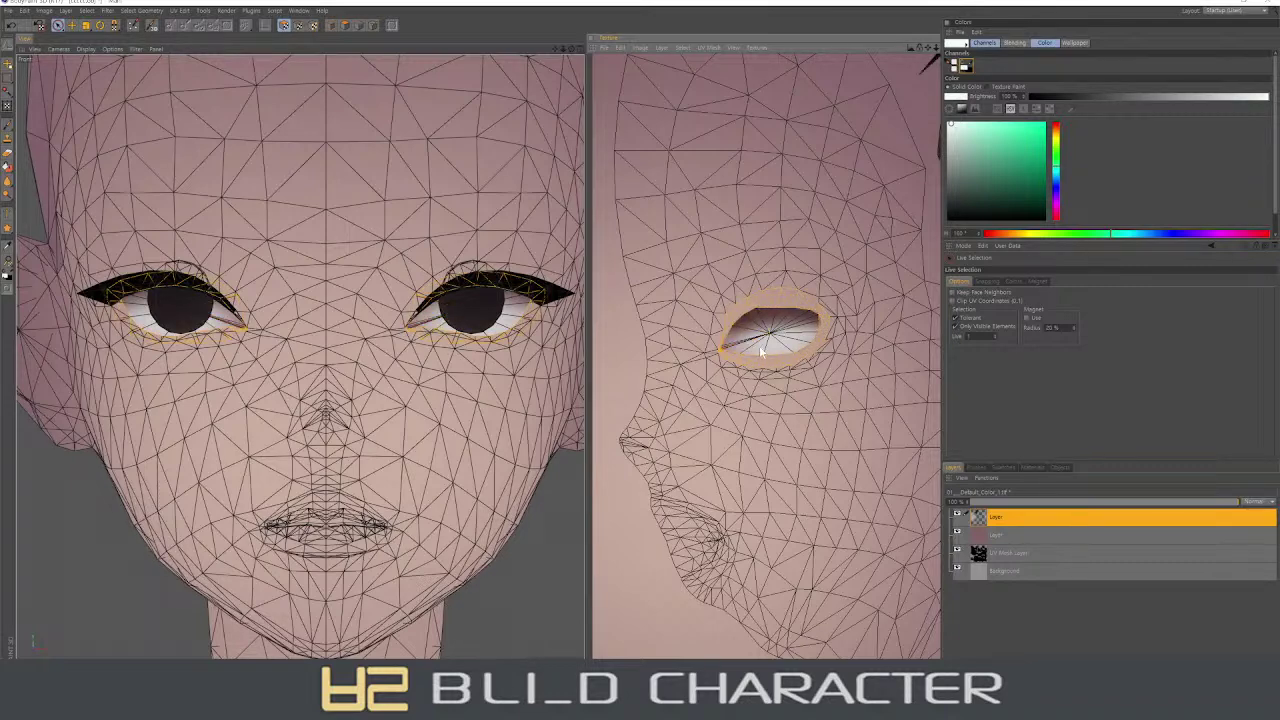
scroll(711, 371, "up", 2)
scroll(694, 371, "up", 1)
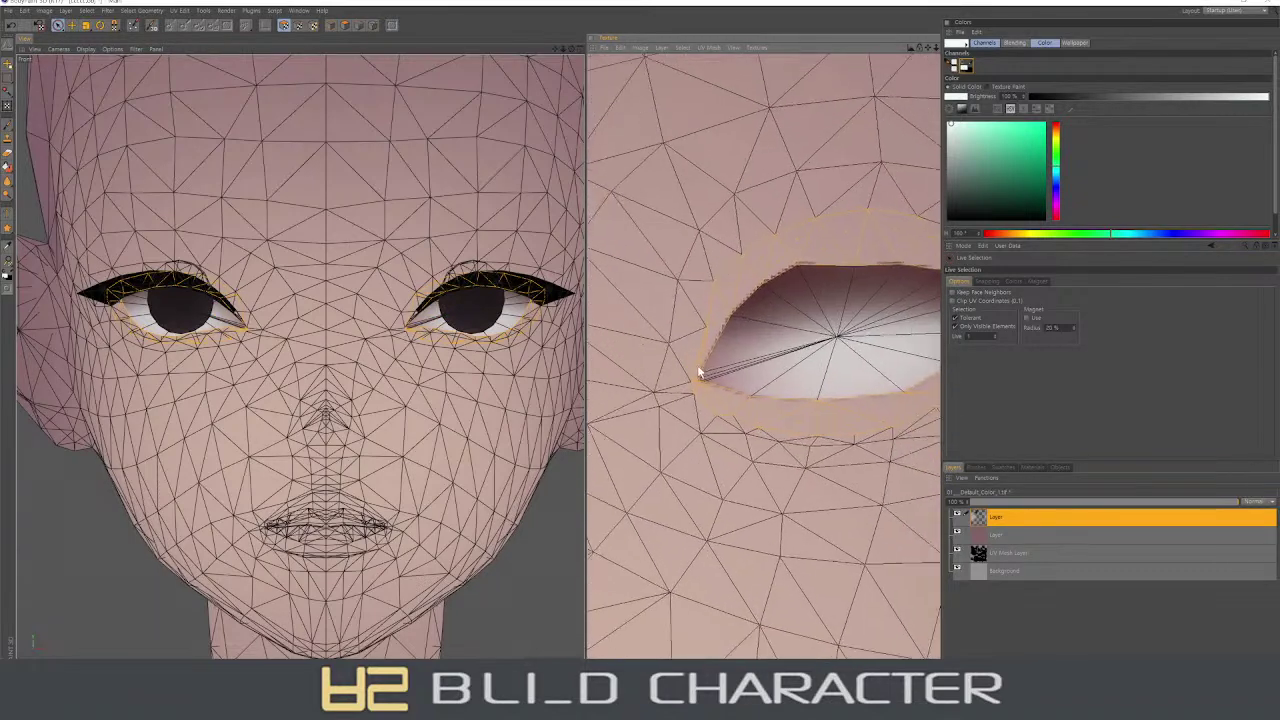
scroll(677, 363, "up", 1)
scroll(659, 377, "up", 1)
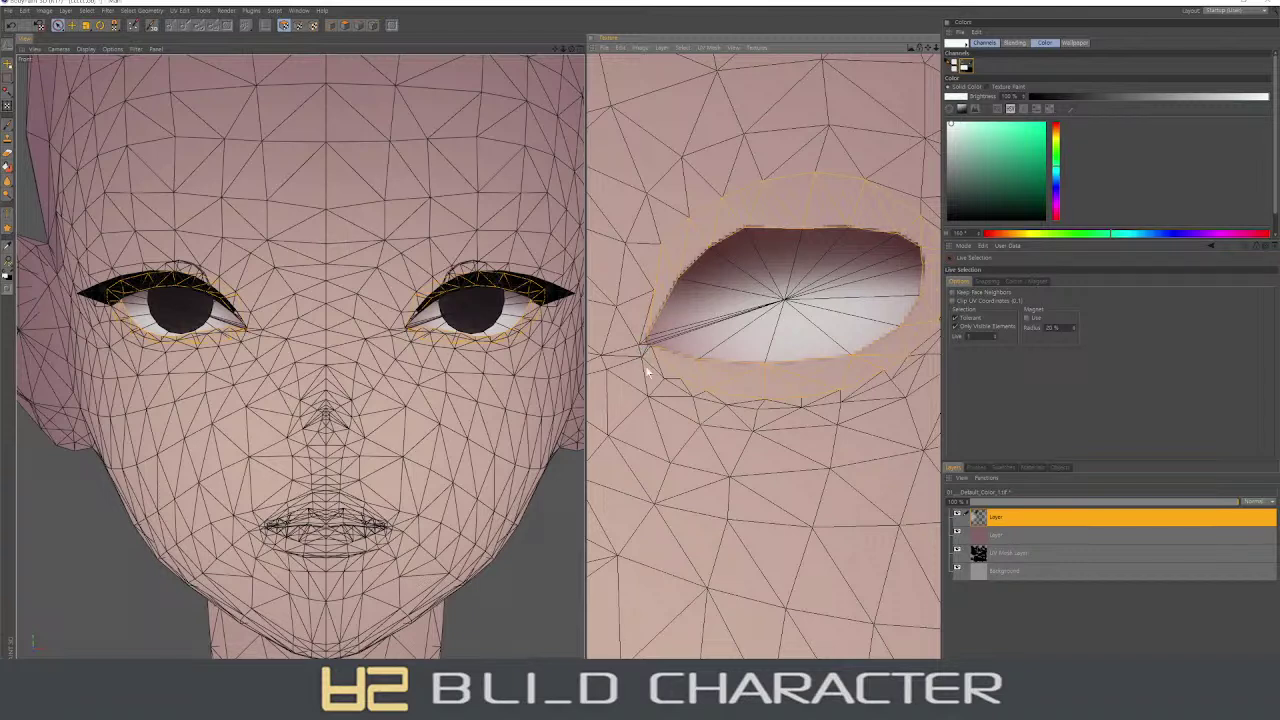
- Paint the eyelid ring dark red, including the upper lid, then clear the selection
key("b")
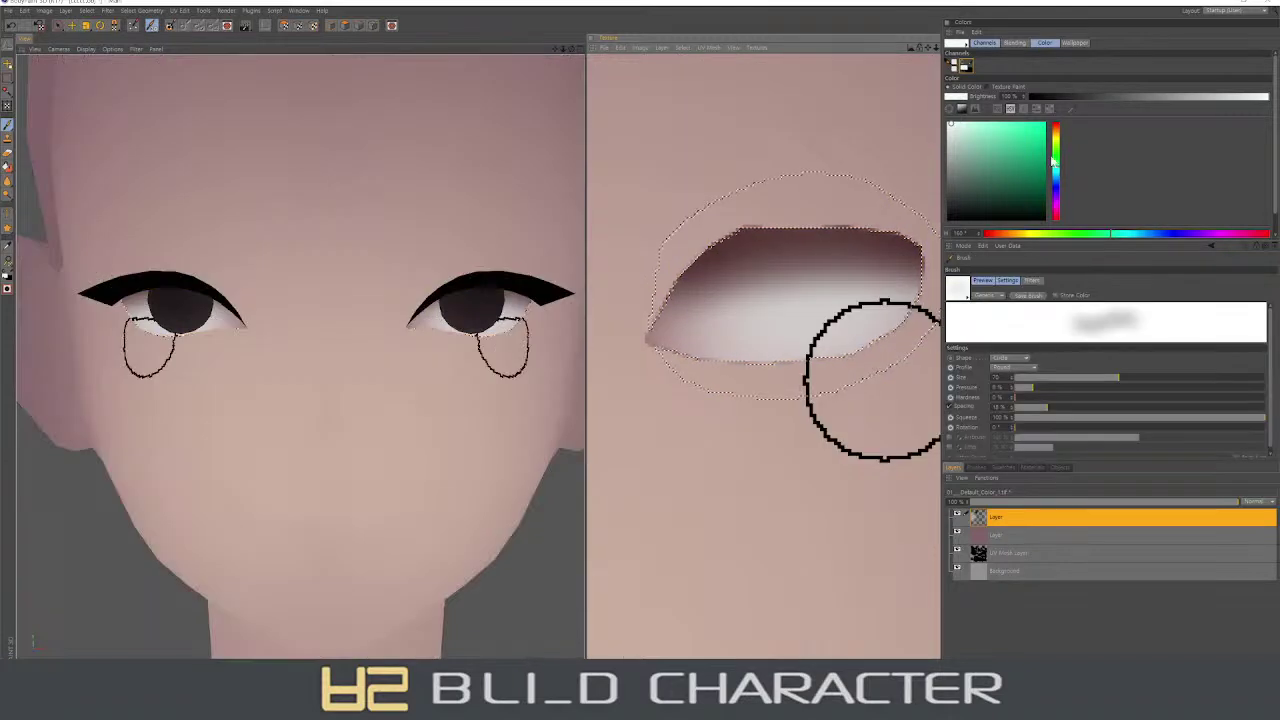
left_click(1030, 192)
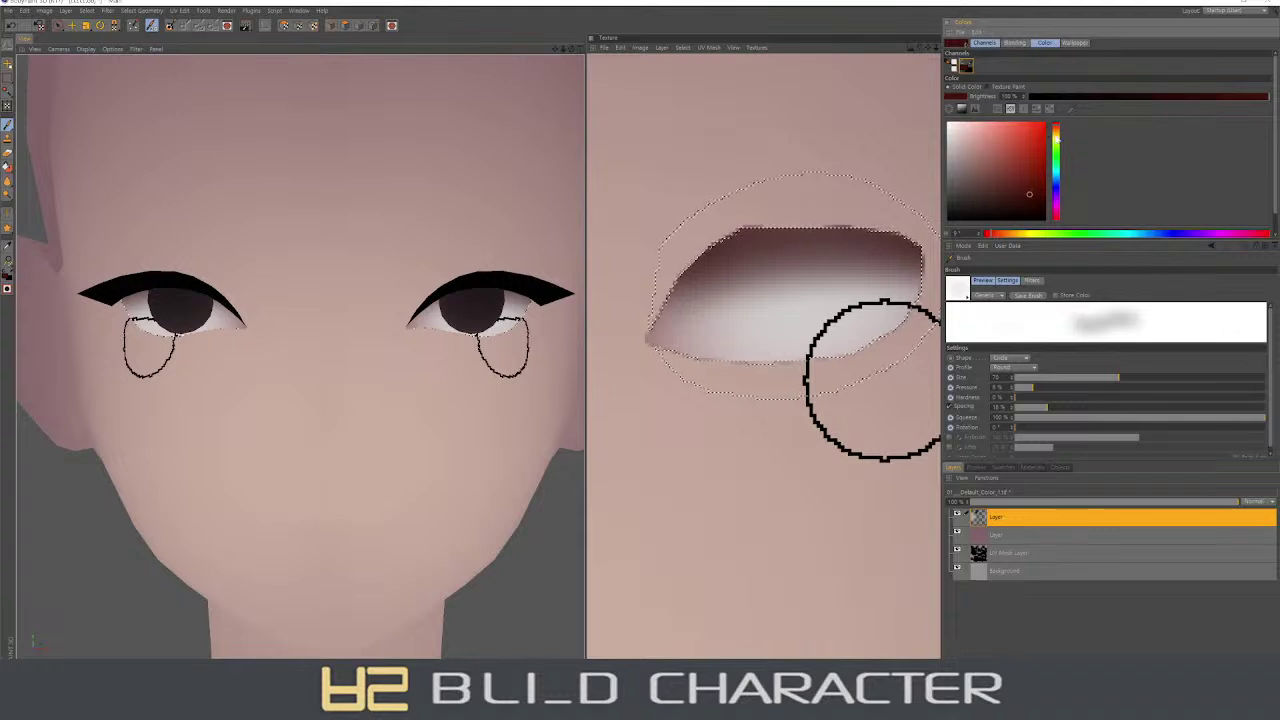
left_click_drag(1058, 222, 1056, 216)
mouse_move(871, 371)
left_mouse_down()
mouse_move(857, 271)
mouse_move(657, 377)
mouse_move(951, 336)
mouse_move(886, 286)
mouse_move(757, 391)
left_mouse_up()
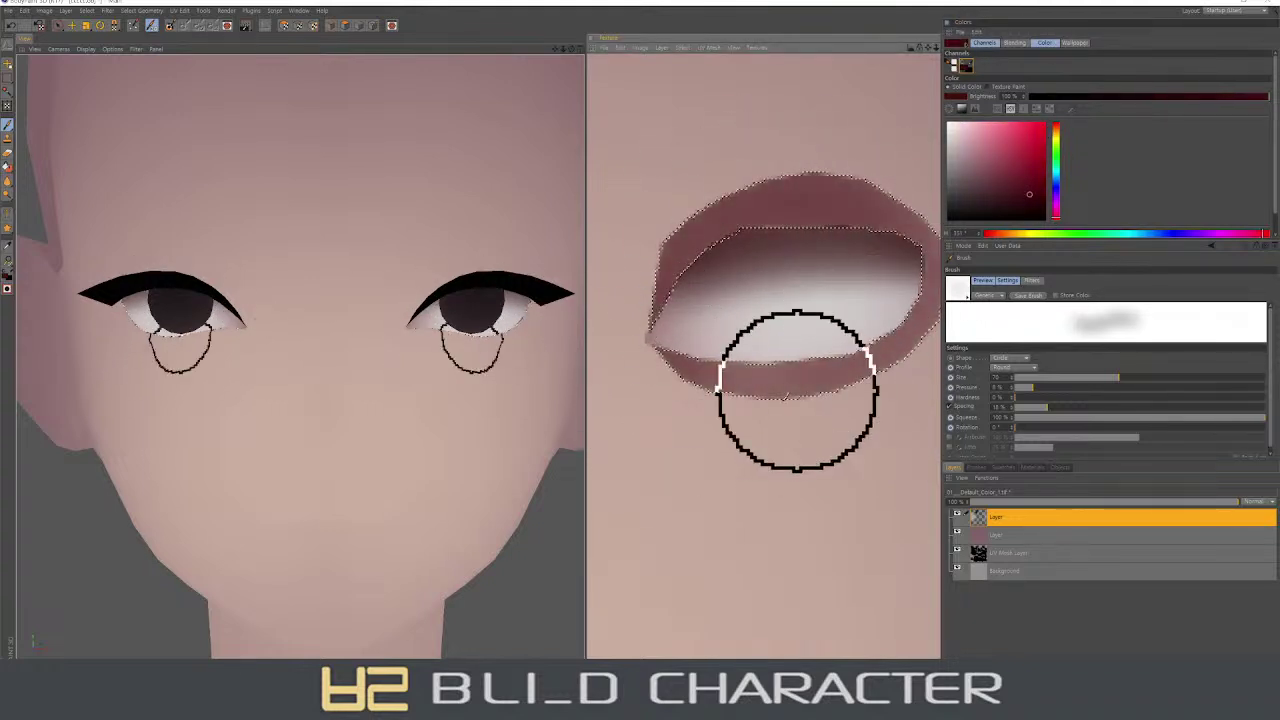
mouse_move(737, 345)
left_mouse_down()
mouse_move(714, 400)
mouse_move(720, 220)
mouse_move(806, 400)
mouse_move(665, 213)
left_mouse_up()
key("ctrl+shift+a")
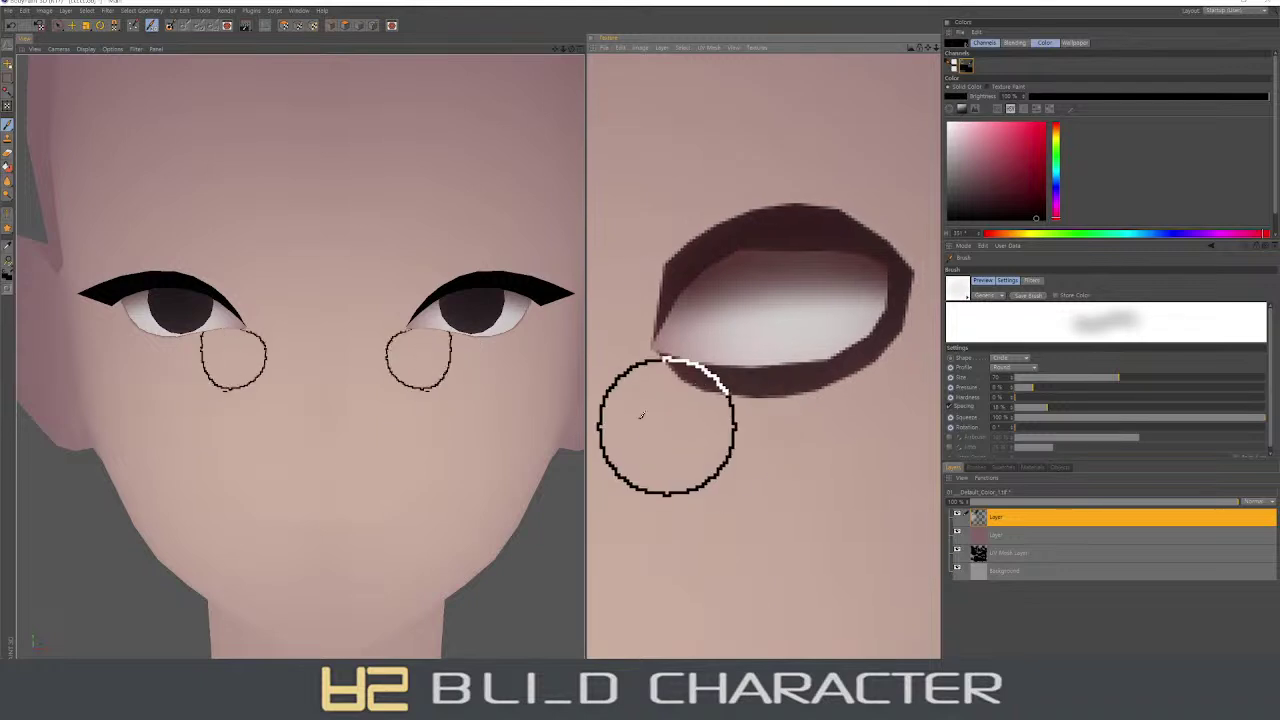
- Orbit and zoom to a front view of both eyes to inspect the rims
left_click_drag(466, 371, 468, 387, "alt")
scroll(468, 387, "down", 2)
scroll(493, 402, "down", 5)
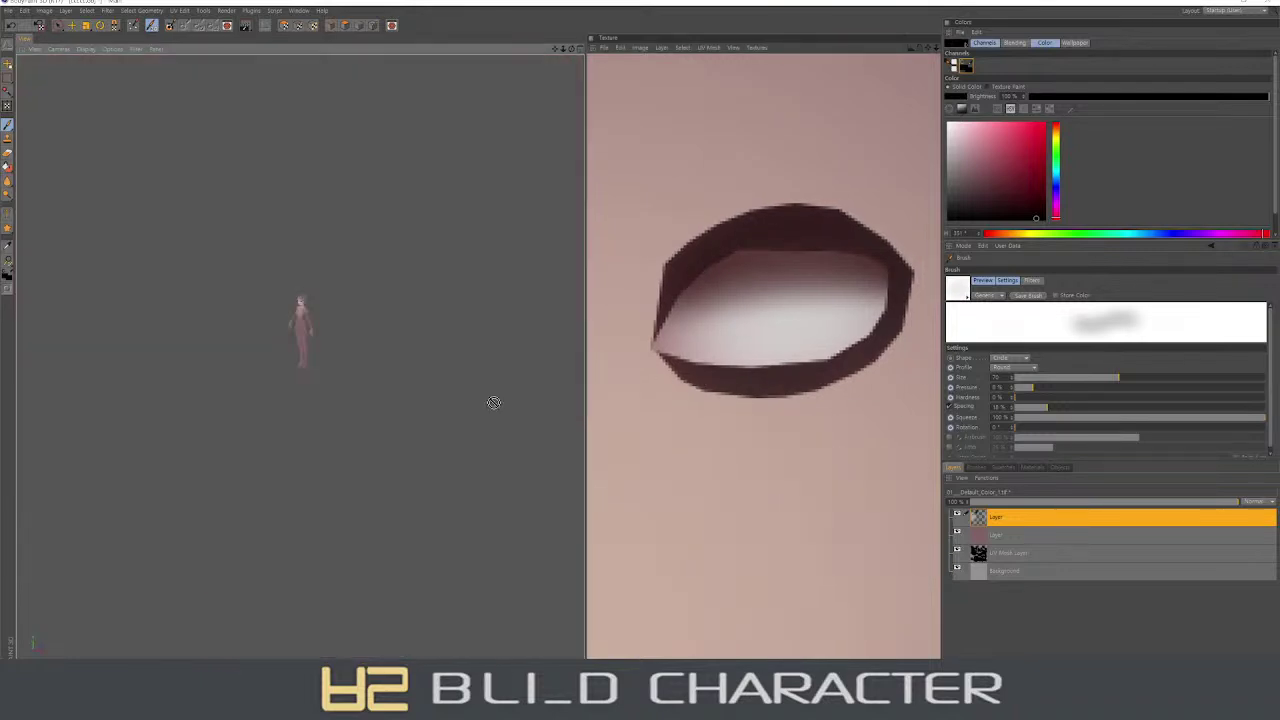
scroll(390, 306, "up", 2)
scroll(300, 350, "up", 3)
scroll(250, 358, "up", 3)
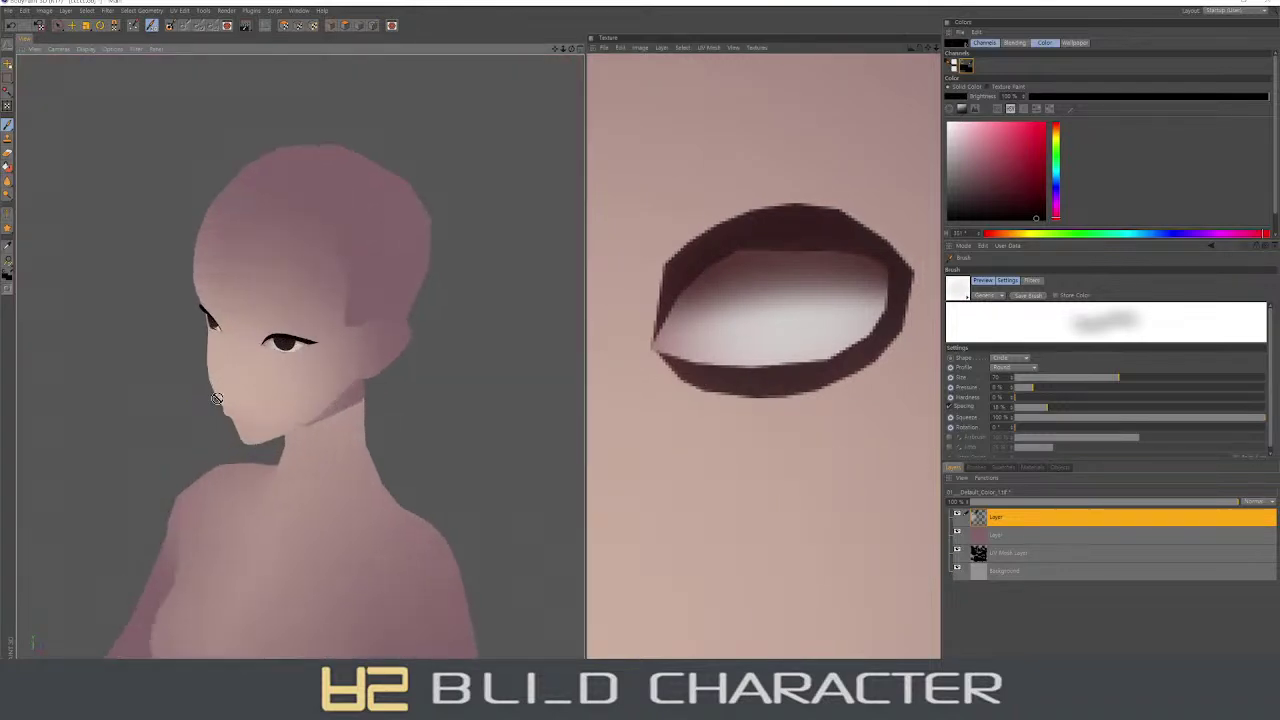
scroll(237, 358, "up", 2)
left_click_drag(237, 358, 394, 295, "alt")
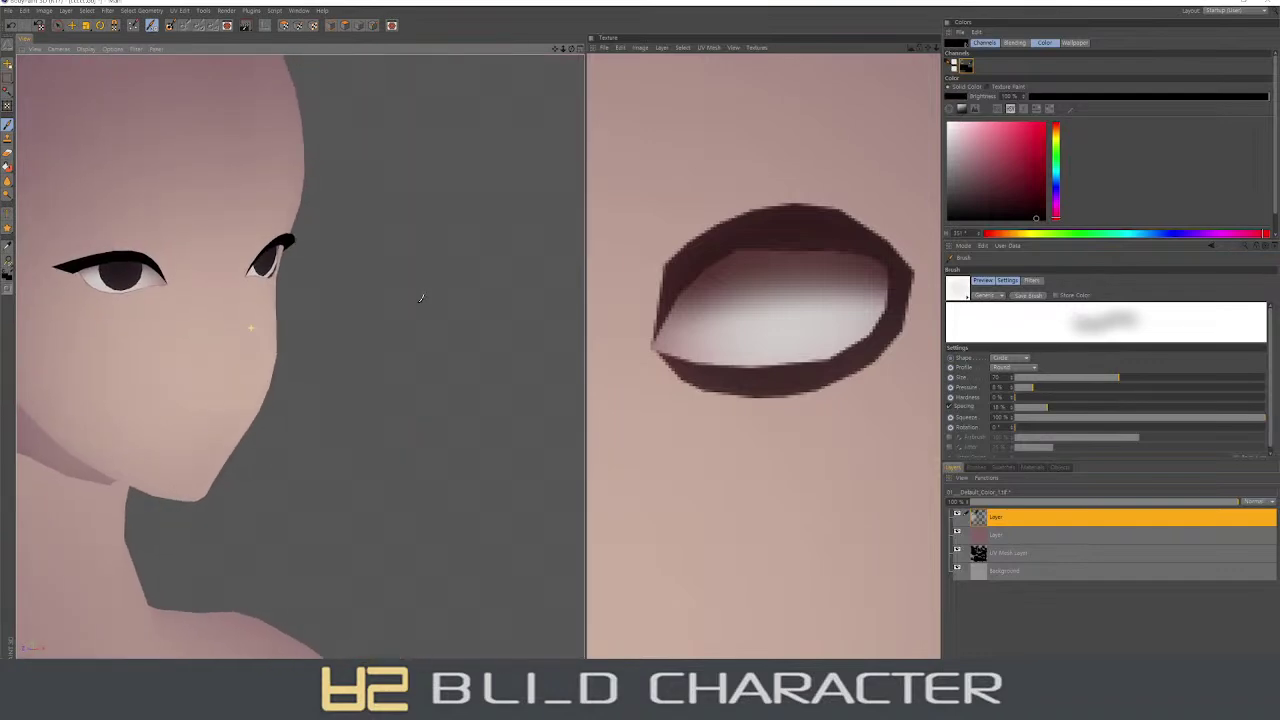
- Paint the eye outline dark red
key("space")
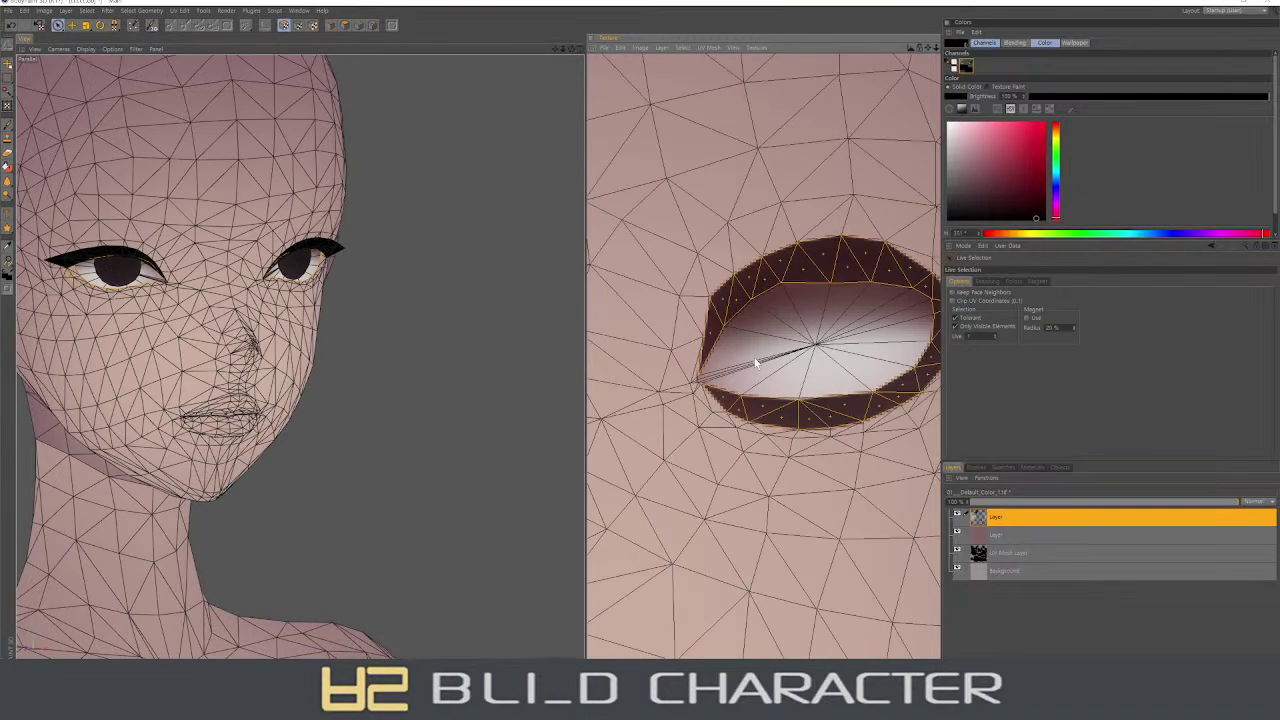
key("space")
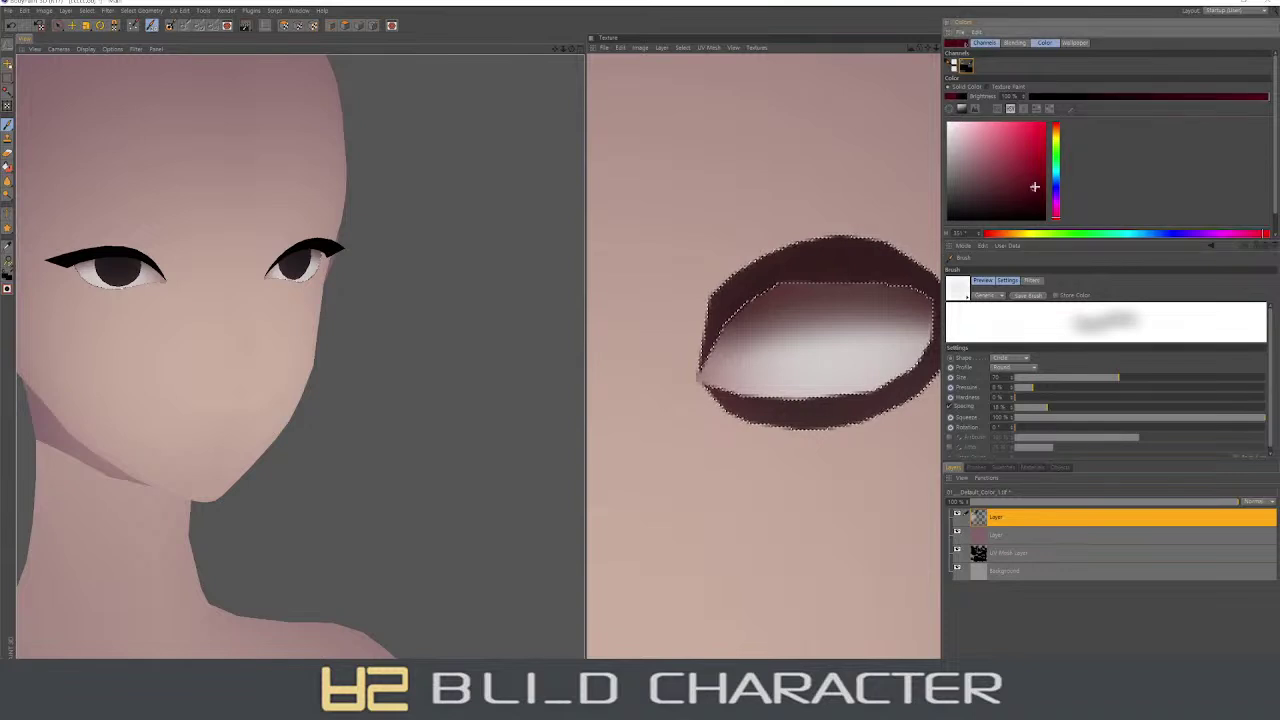
left_click(725, 300, "ctrl")
left_click_drag(899, 340, 667, 343)
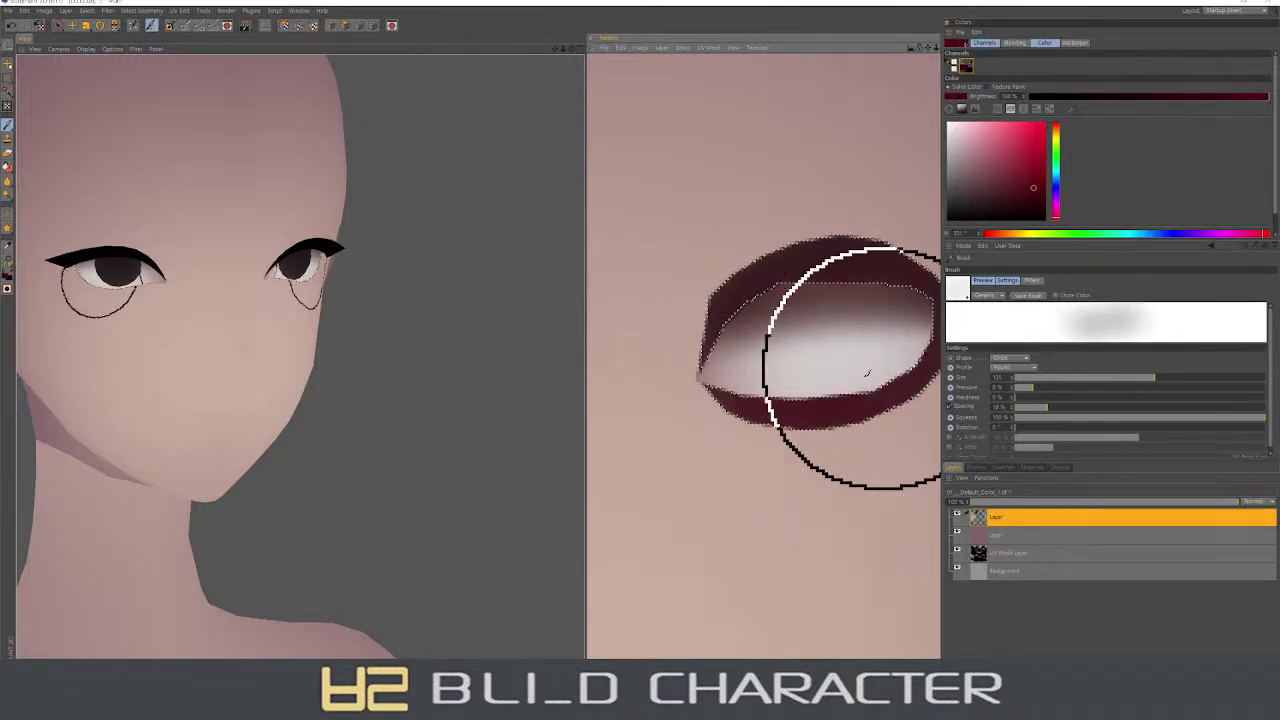
left_click_drag(415, 367, 470, 380, "alt")
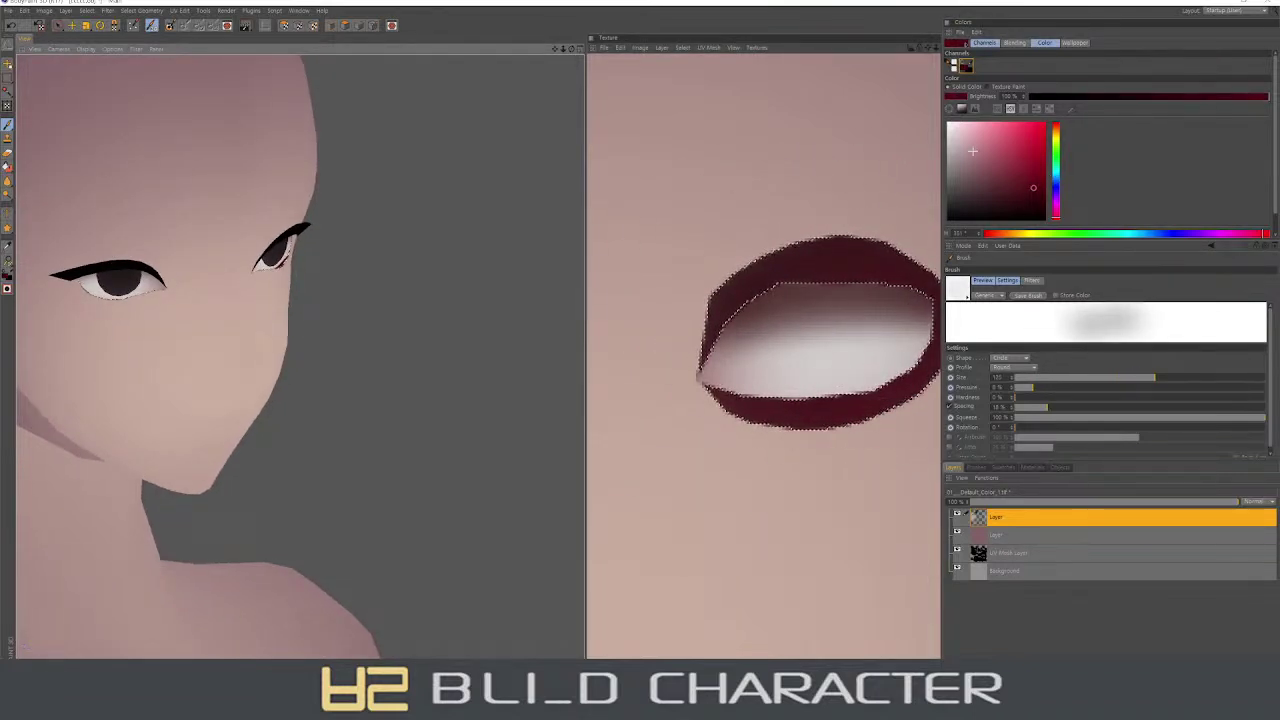
- Shade the lower eye white light pink and soften its edges with the Blur tool
left_click(981, 122)
left_click_drag(796, 400, 905, 358)
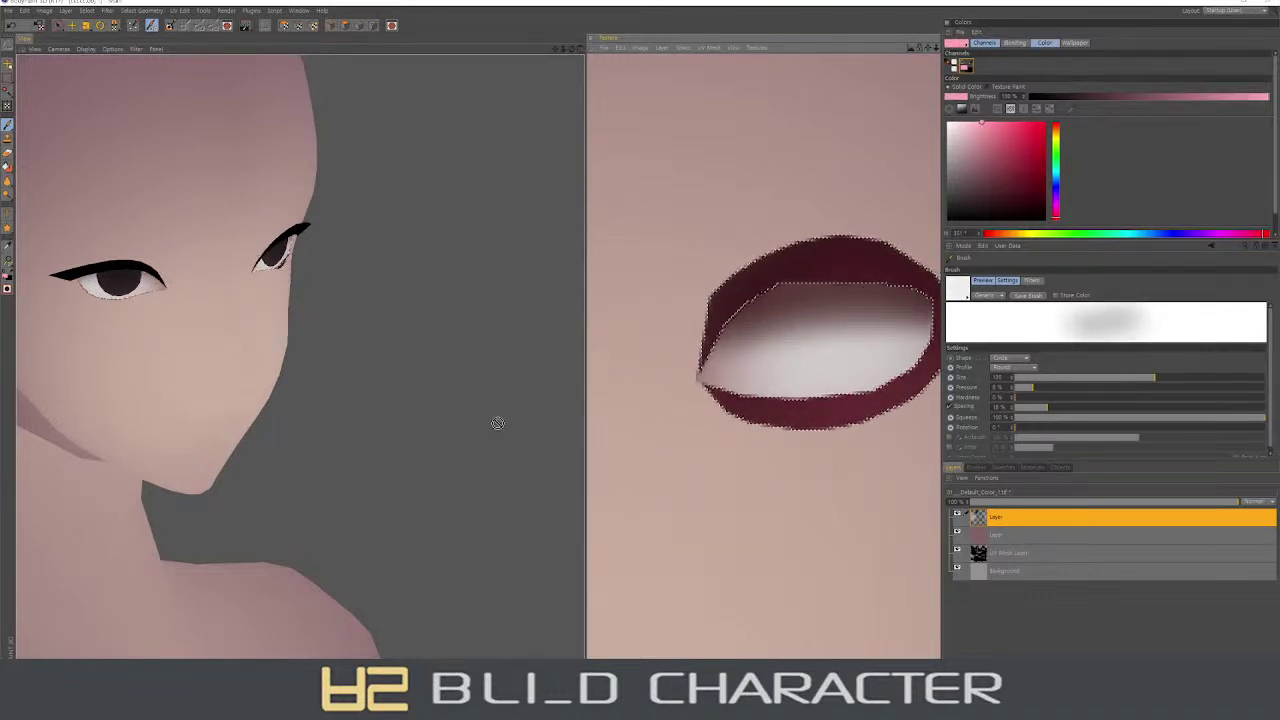
mouse_move(494, 423)
left_mouse_down("alt")
mouse_move(337, 357)
mouse_move(350, 377)
left_mouse_up("alt")
mouse_move(843, 400)
left_mouse_down()
mouse_move(851, 366)
mouse_move(829, 394)
mouse_move(806, 363)
mouse_move(766, 366)
mouse_move(880, 354)
mouse_move(907, 339)
mouse_move(894, 323)
mouse_move(814, 346)
mouse_move(894, 320)
left_mouse_up()
mouse_move(679, 390)
left_mouse_down()
mouse_move(697, 406)
mouse_move(843, 371)
left_mouse_up()
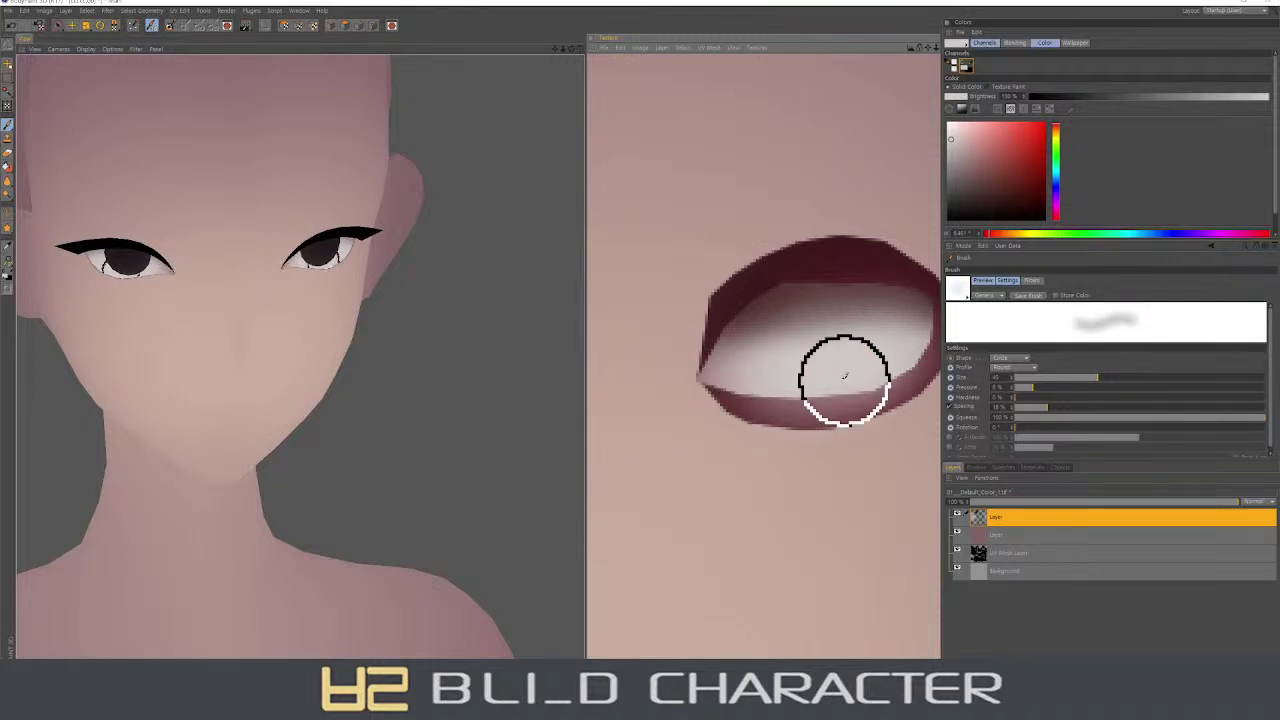
left_click(8, 181)
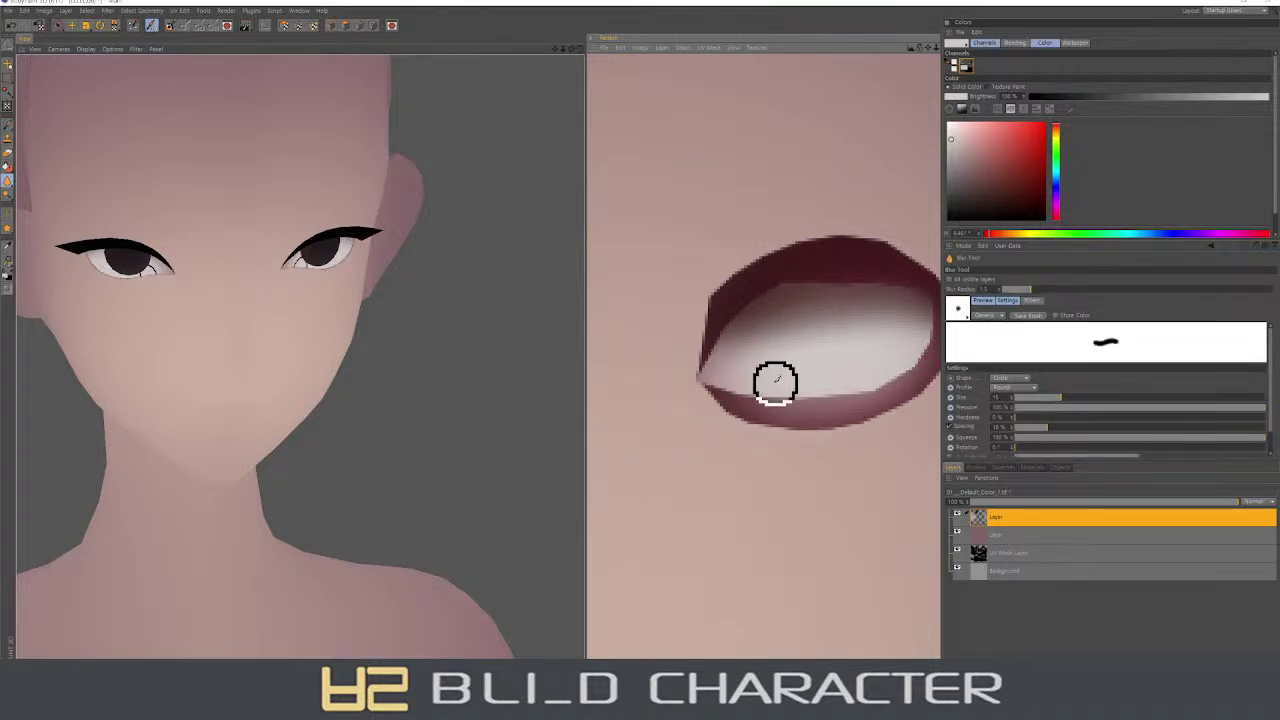
mouse_move(860, 374)
left_mouse_down()
mouse_move(900, 343)
mouse_move(894, 371)
mouse_move(908, 349)
mouse_move(802, 401)
mouse_move(723, 374)
mouse_move(909, 343)
left_mouse_up()
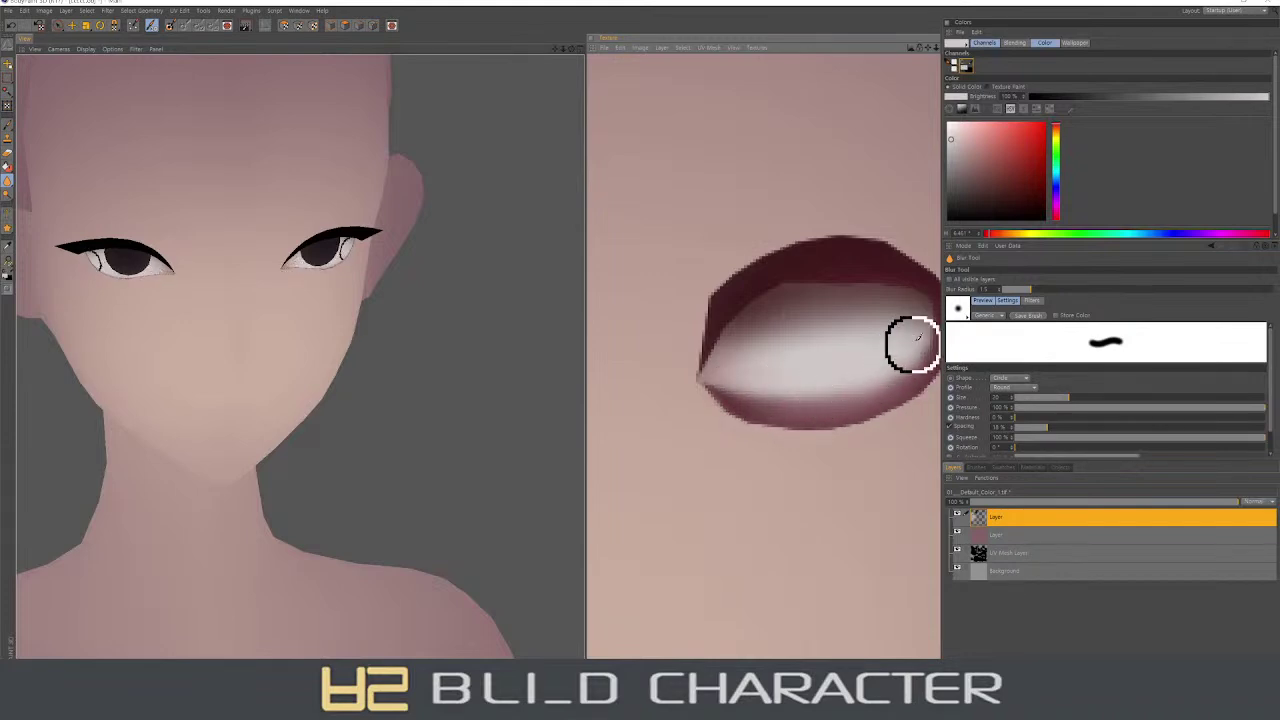
- Clear the old selection and select the polygons along the lower eye rim
key("9")
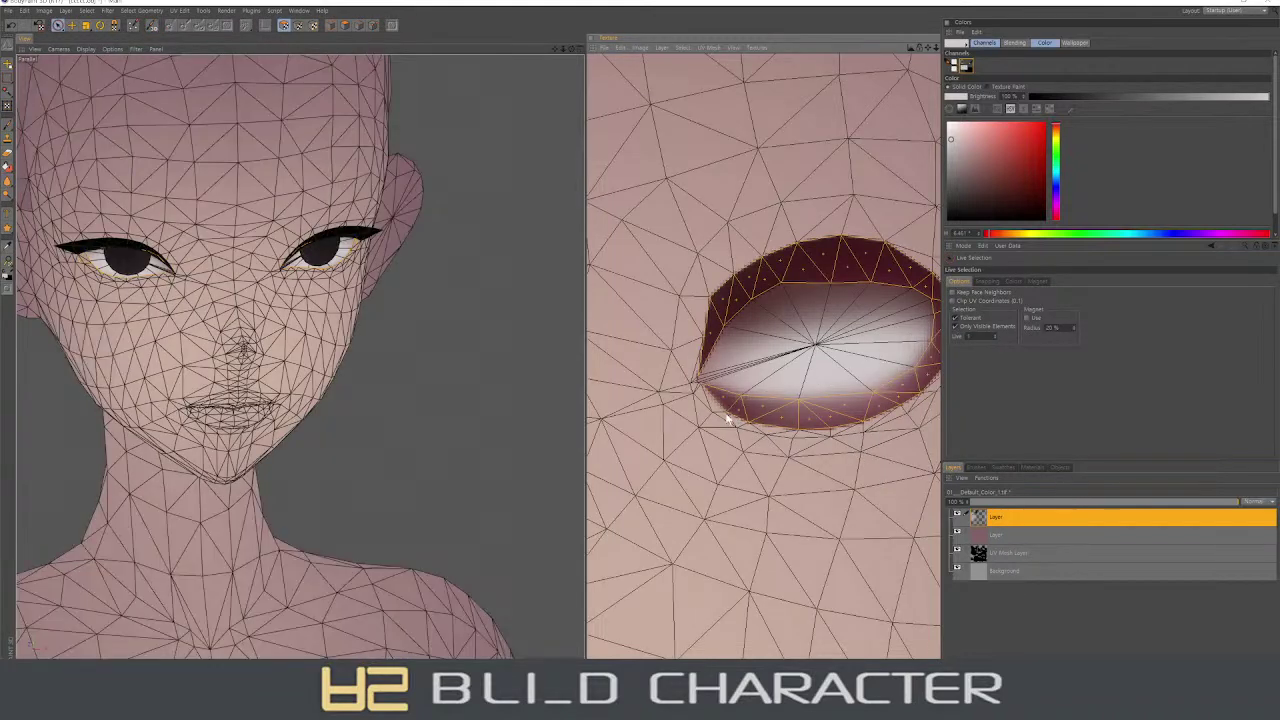
key("ctrl+shift+a")
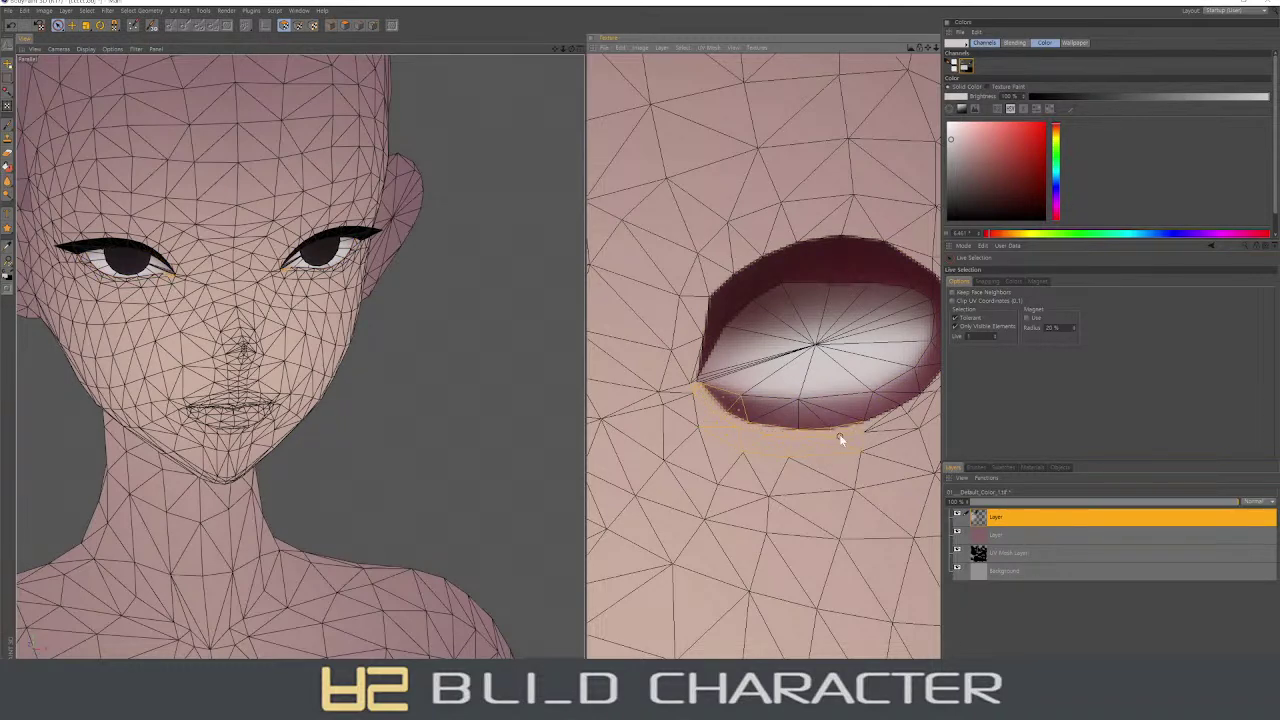
middle_click_drag(893, 424, 858, 407)
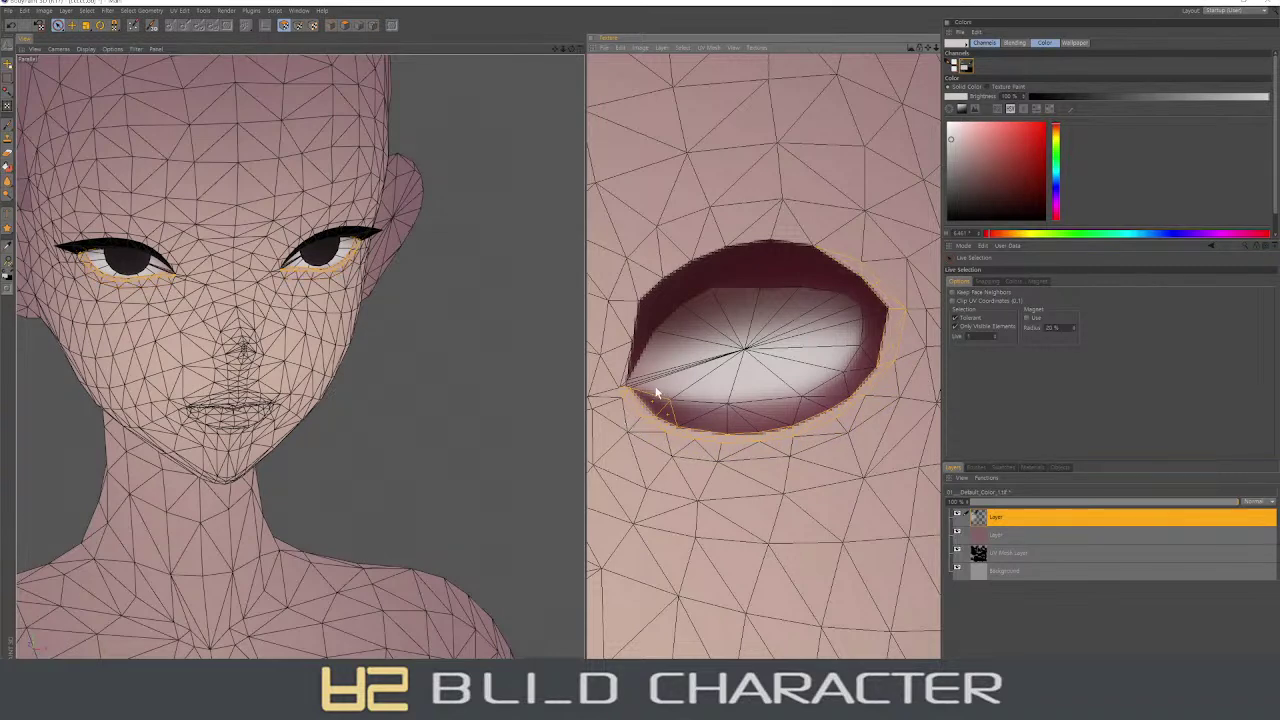
key("l")
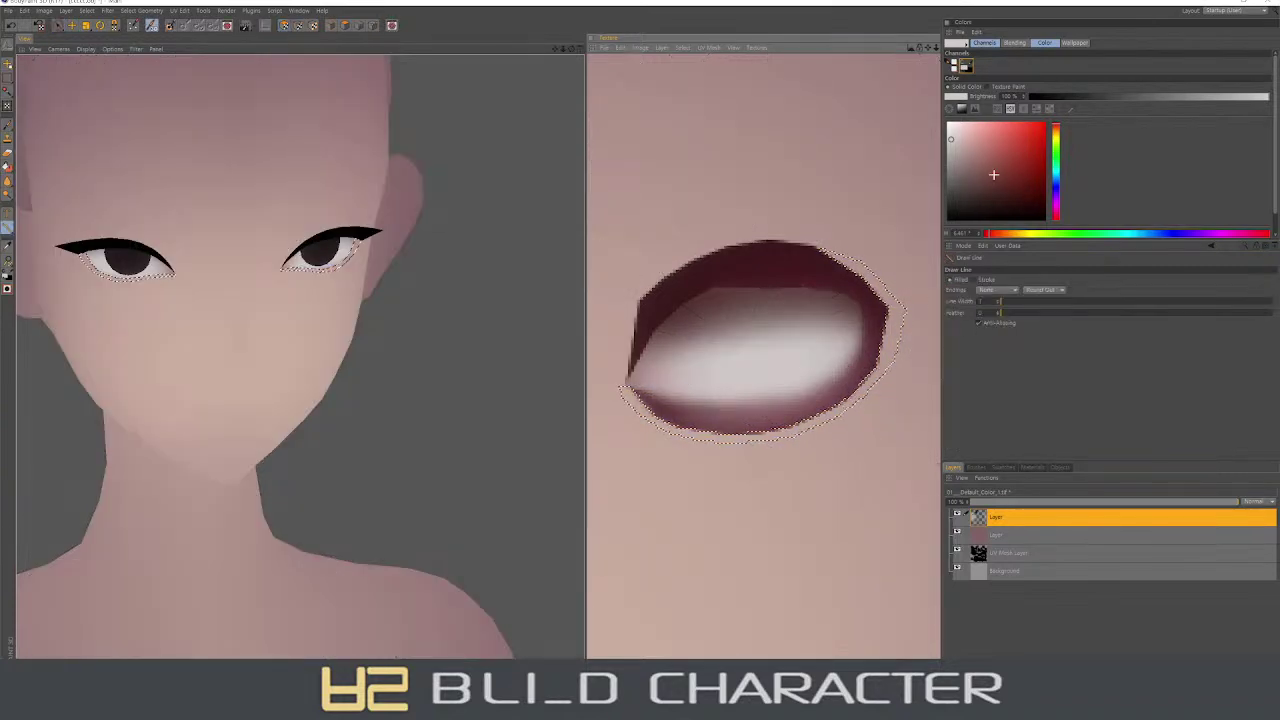
- Paint the eye rim red, deepening the upper-right rim to a darker red
left_click(1045, 123)
key("b")
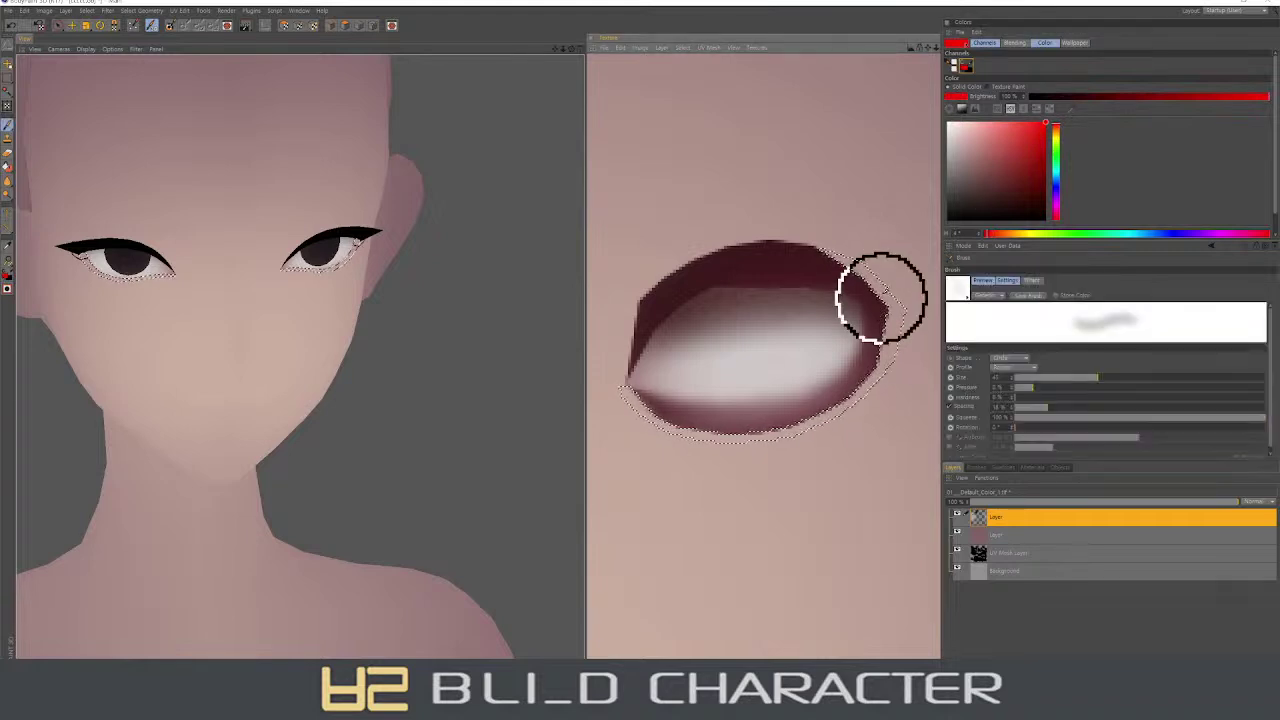
left_click_drag(857, 251, 634, 400)
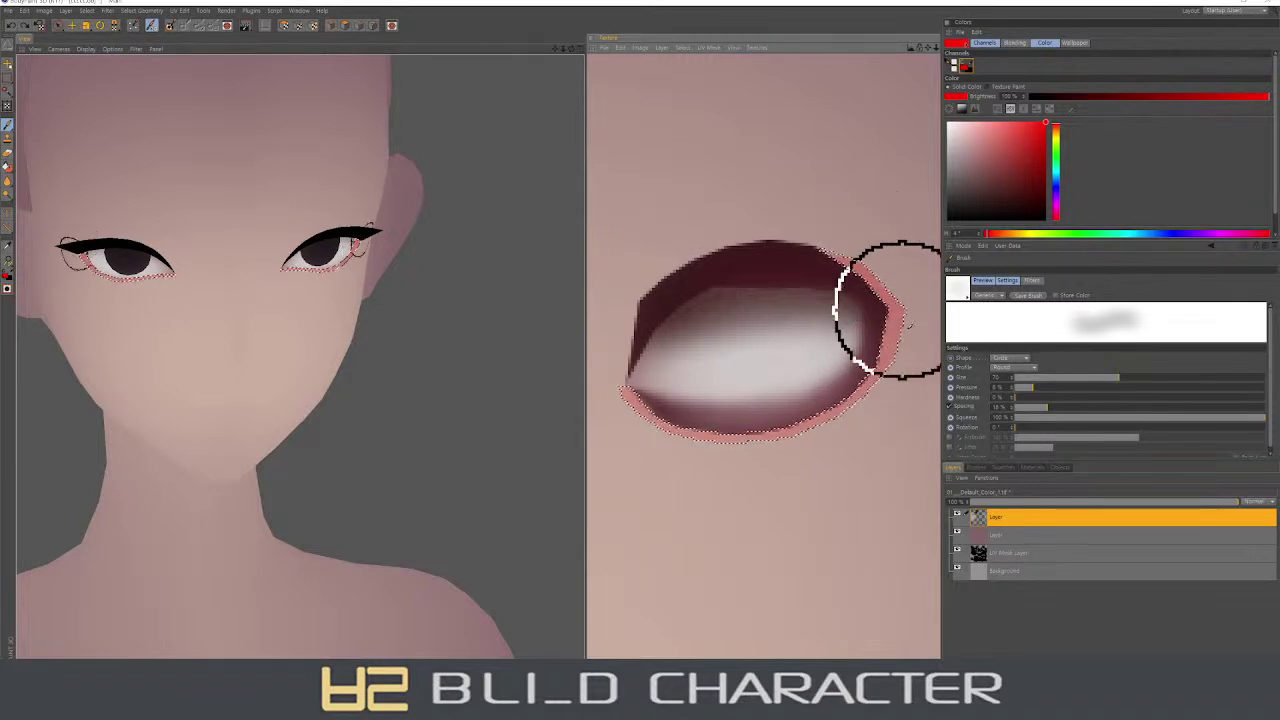
left_click(1044, 175)
left_click_drag(871, 337, 857, 373)
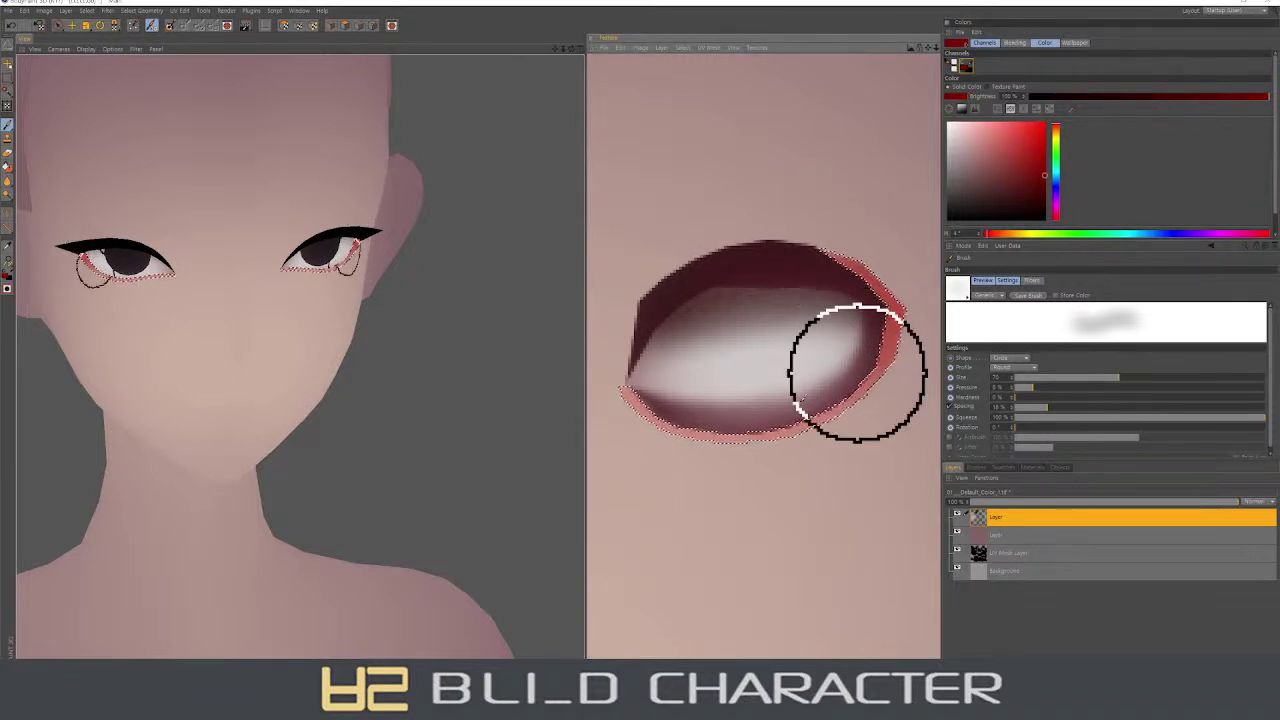
left_click(1037, 204)
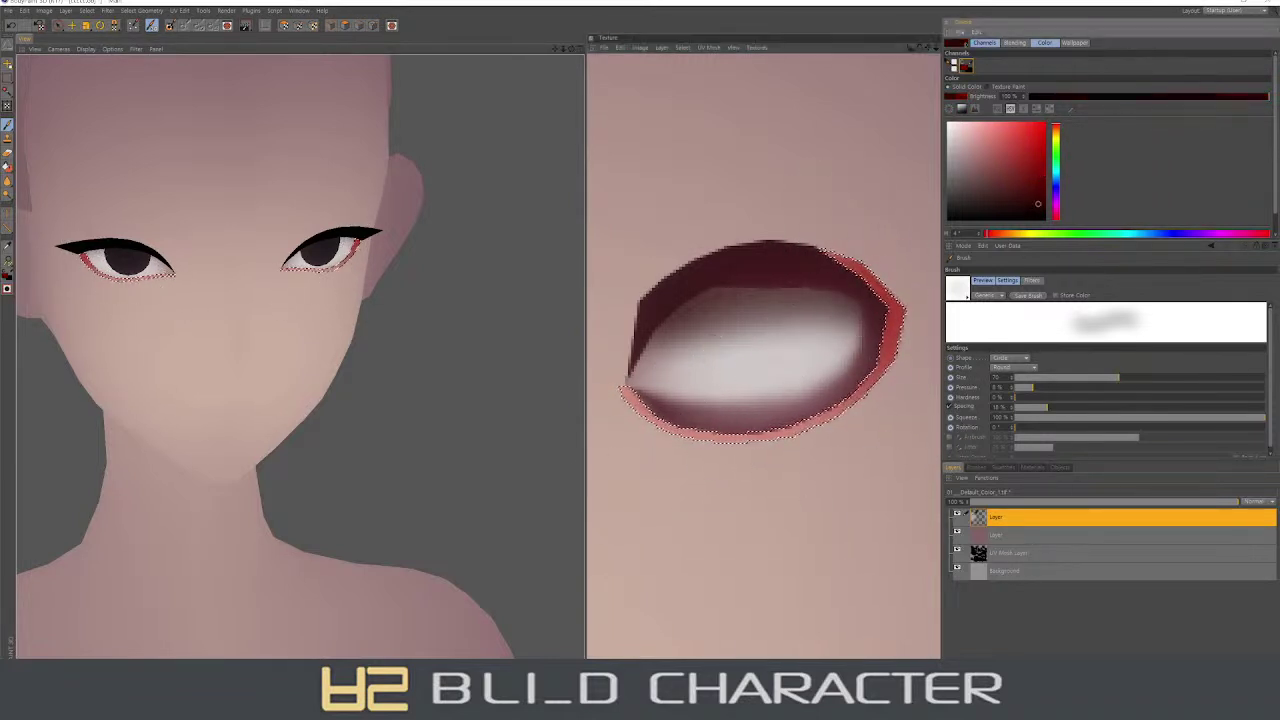
left_click(1034, 211)
left_click_drag(880, 290, 874, 330)
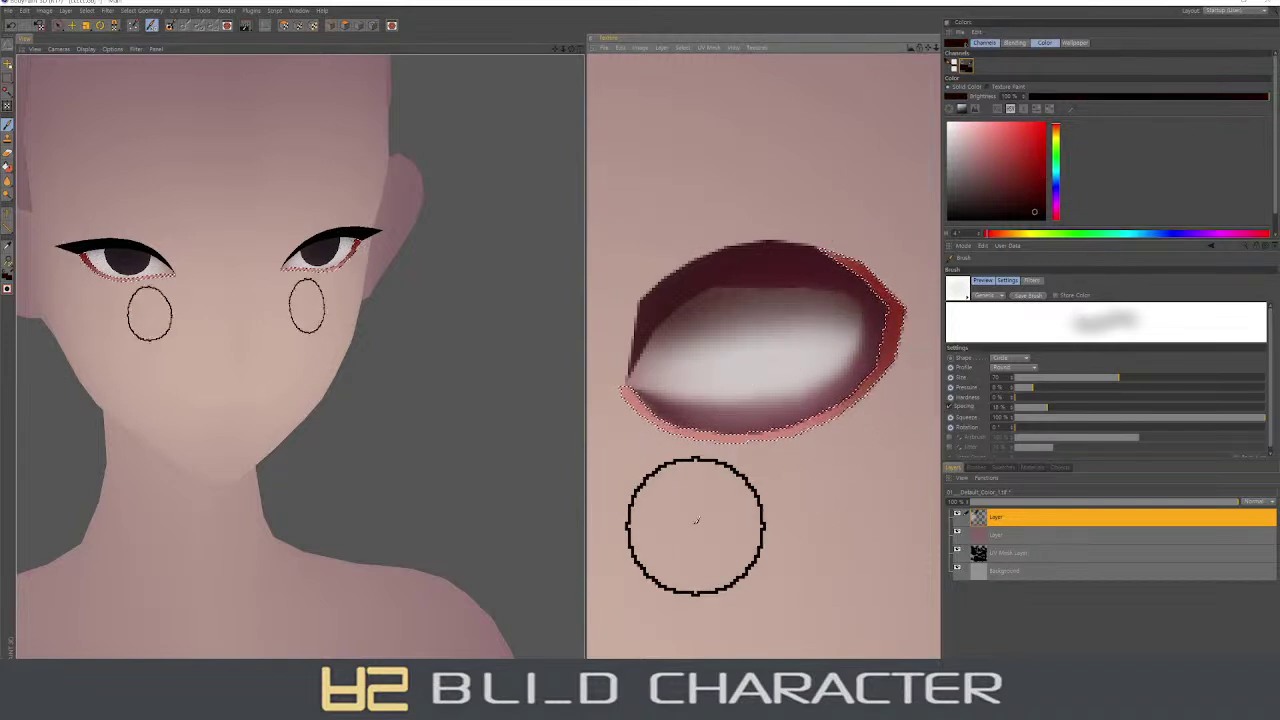
- Try pink along the eye's left edge, undo it, pick bright pink, and clear the selection
left_click(880, 340, "ctrl")
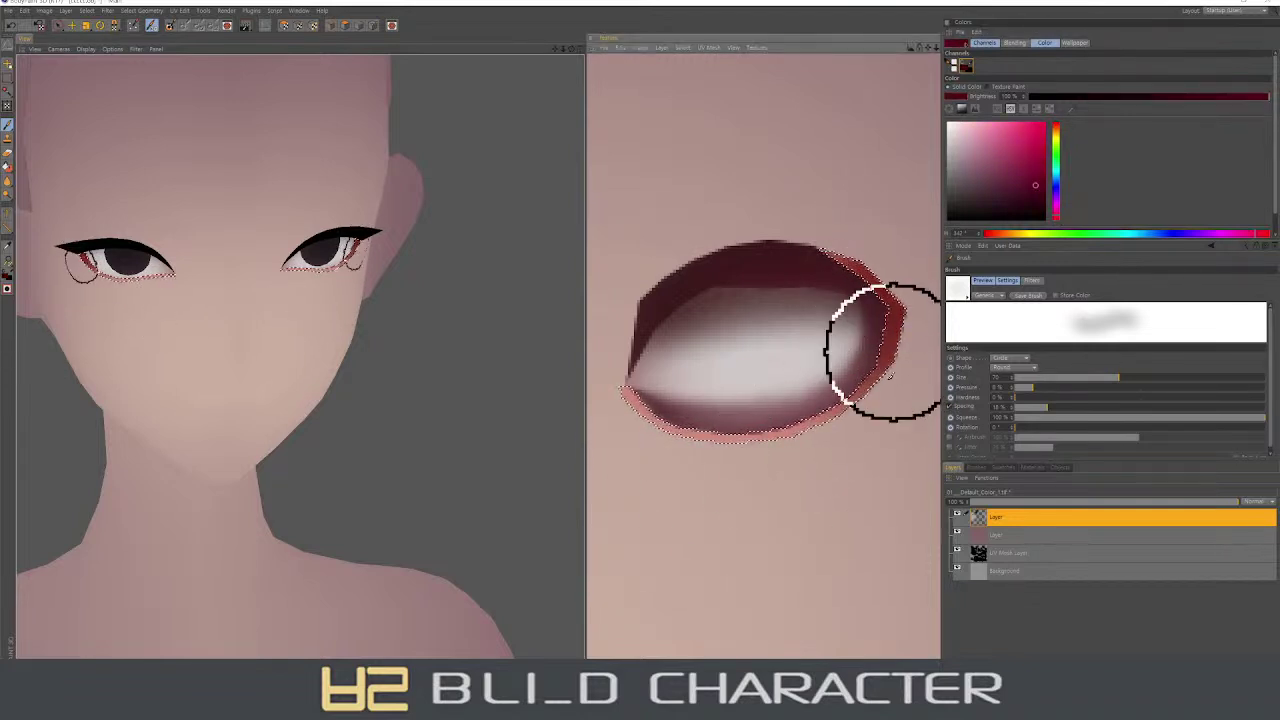
left_click_drag(666, 408, 629, 366)
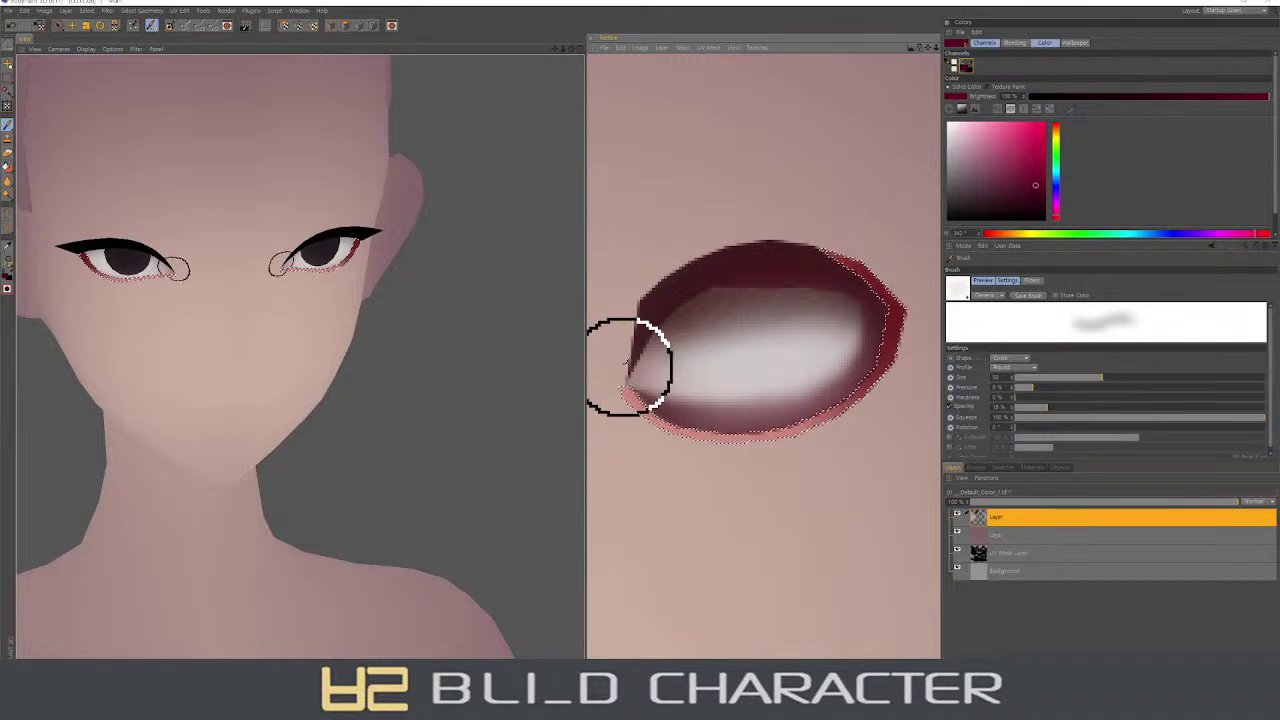
key("ctrl+z")
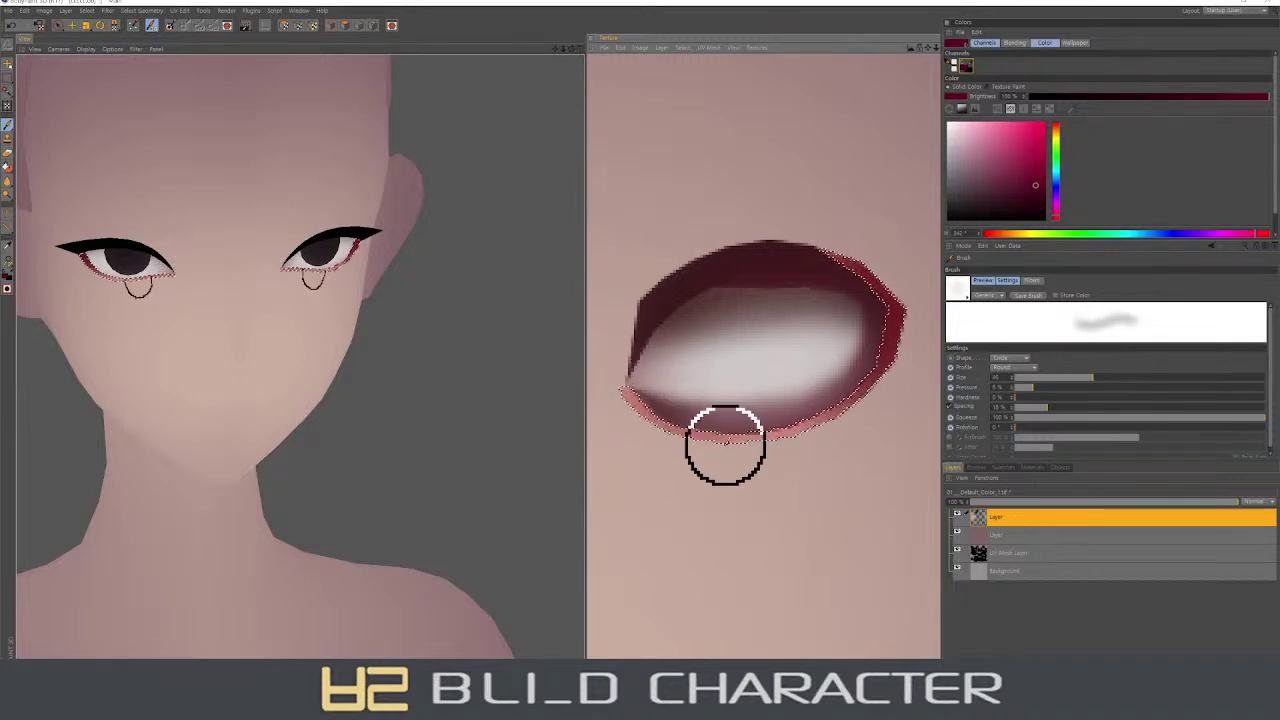
left_click(1023, 132)
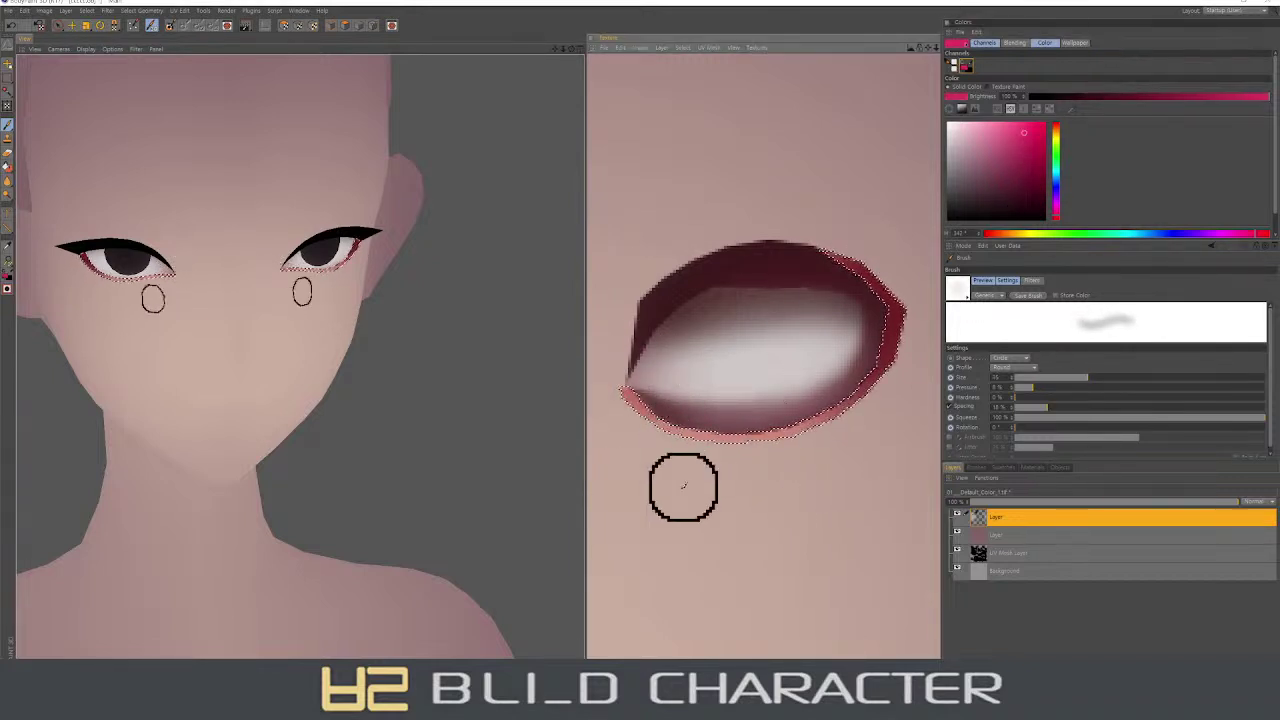
mouse_move(383, 354)
left_mouse_down("alt")
mouse_move(363, 331)
mouse_move(381, 352)
left_mouse_up("alt")
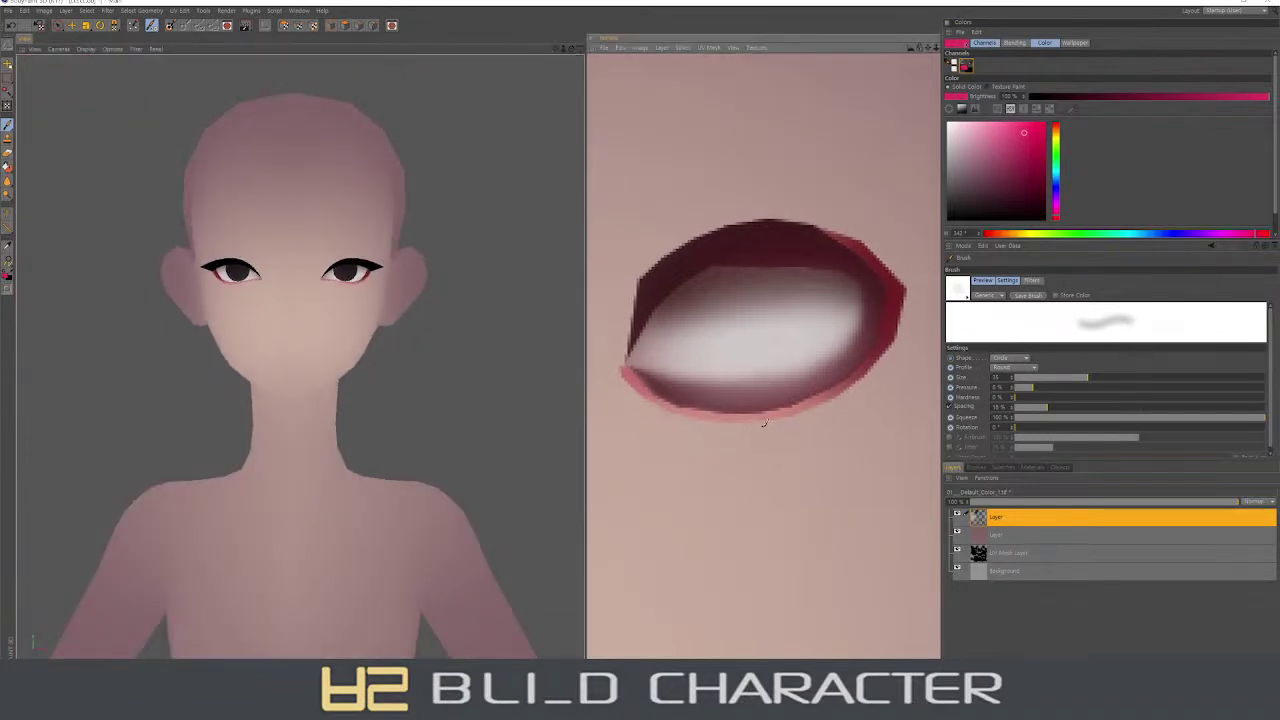
key("ctrl+shift+a")
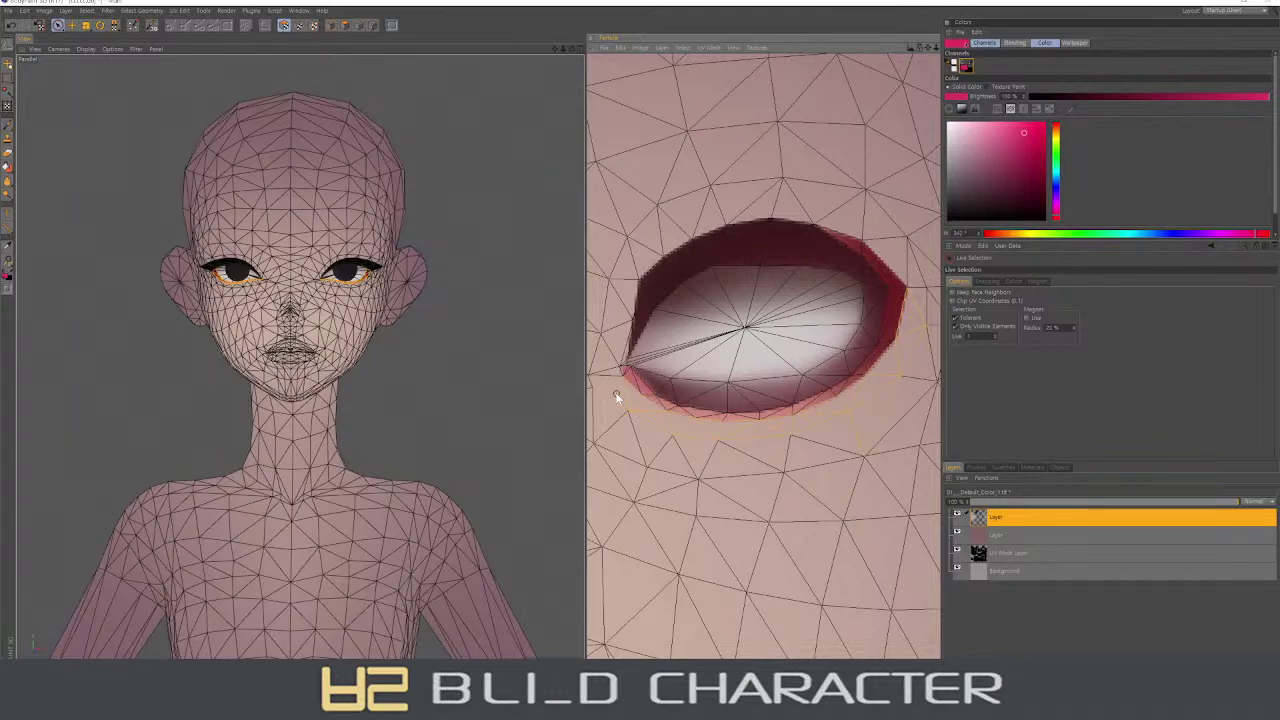
- Paint the lower lid rim and right edge pure red from the right corner
middle_click_drag(770, 448, 783, 411, "alt")
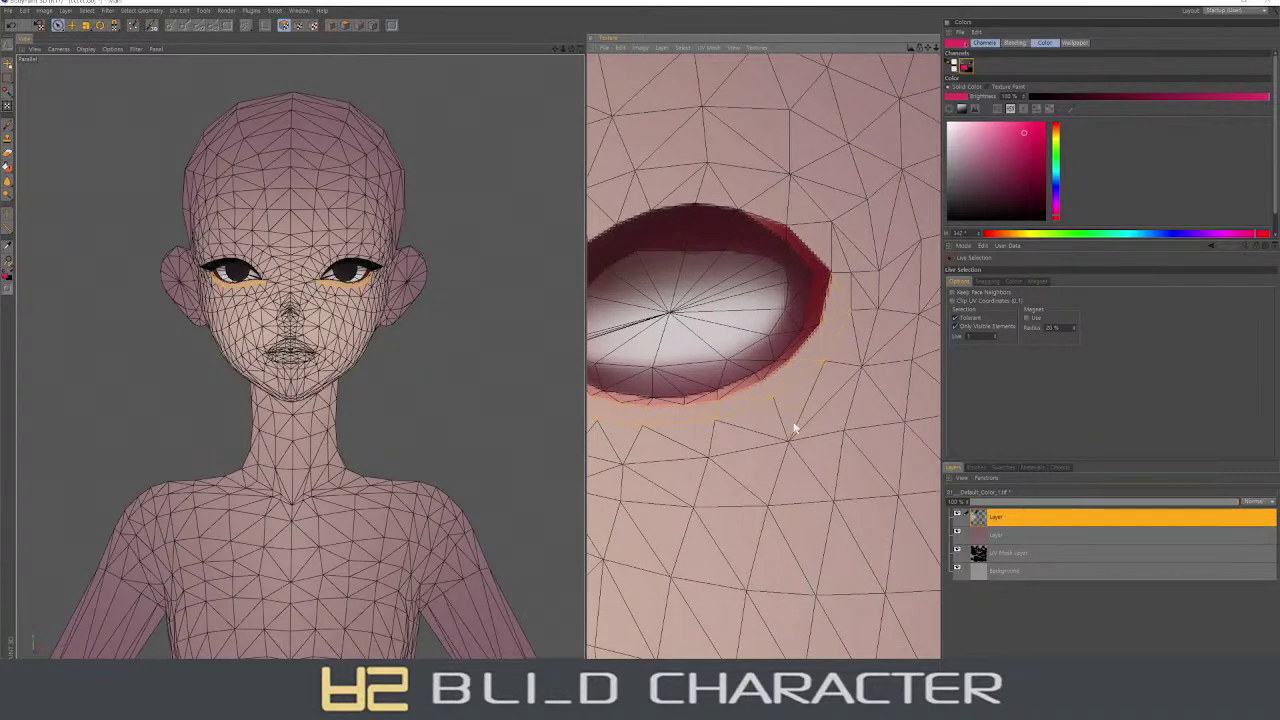
scroll(405, 312, "up", 3)
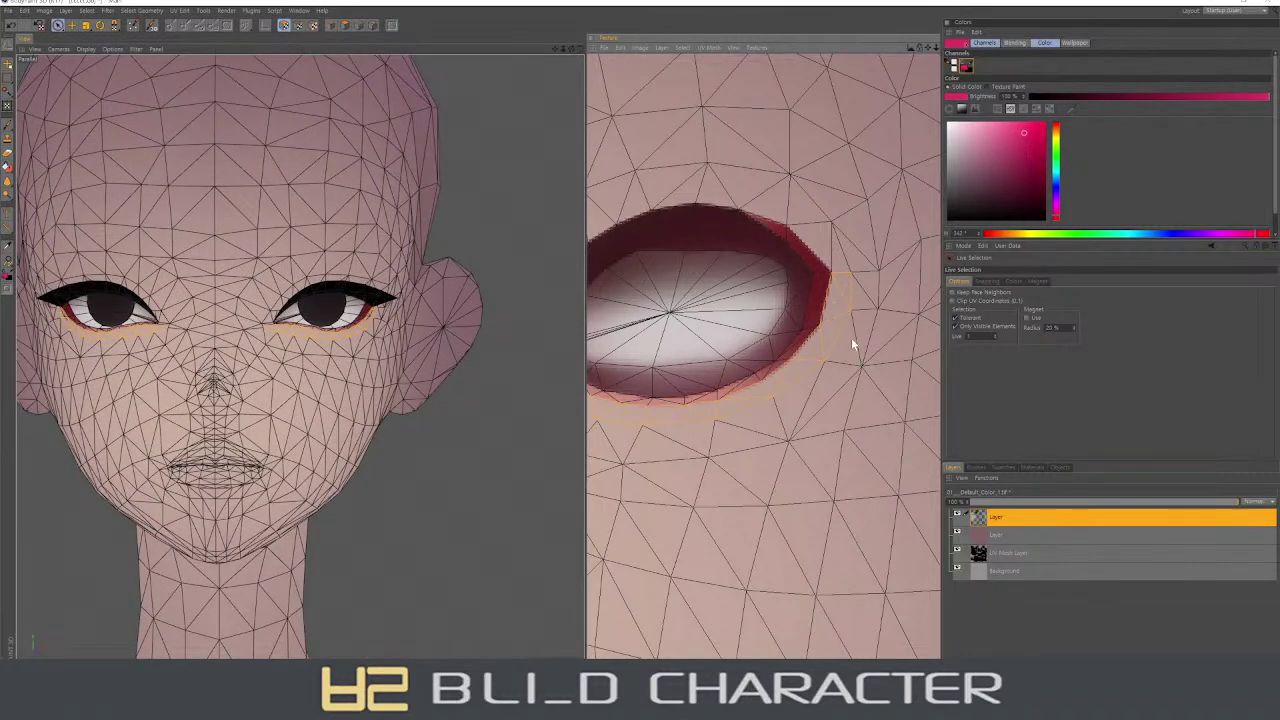
middle_click_drag(812, 388, 858, 374, "alt")
key("b")
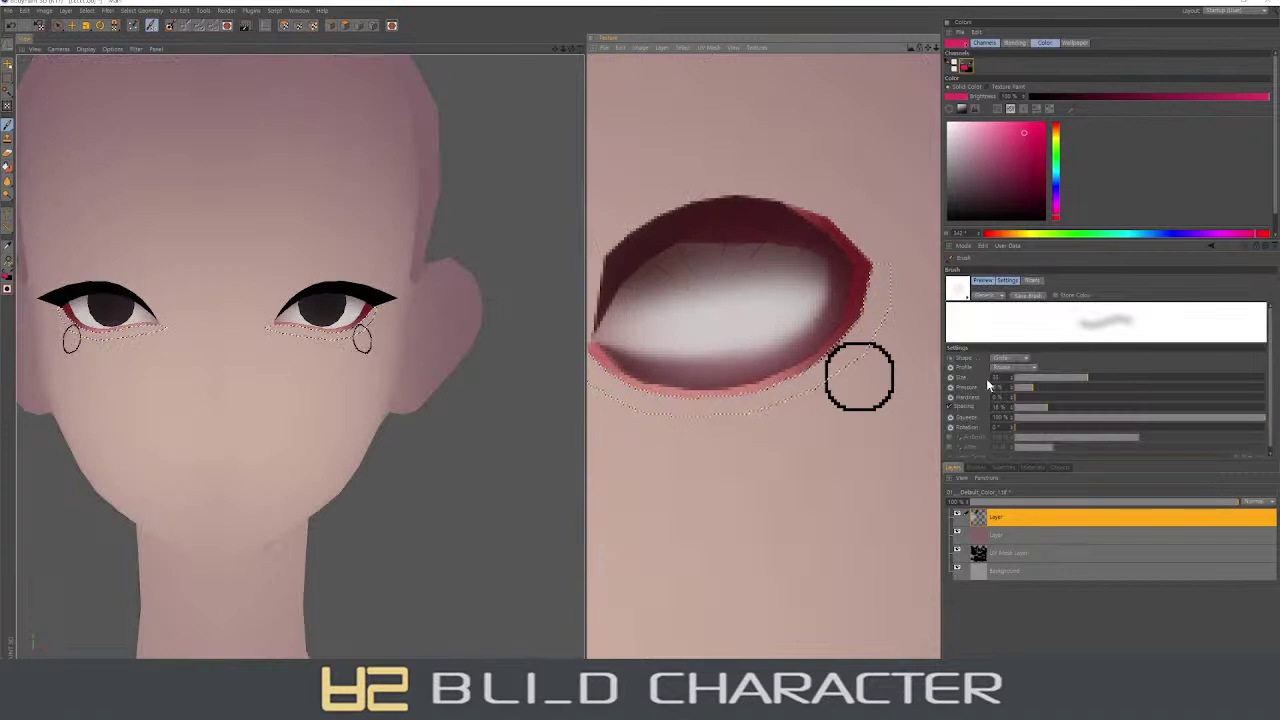
mouse_move(870, 310)
left_mouse_down()
mouse_move(871, 251)
mouse_move(600, 363)
mouse_move(709, 400)
mouse_move(815, 387)
left_mouse_up()
left_click(1057, 126)
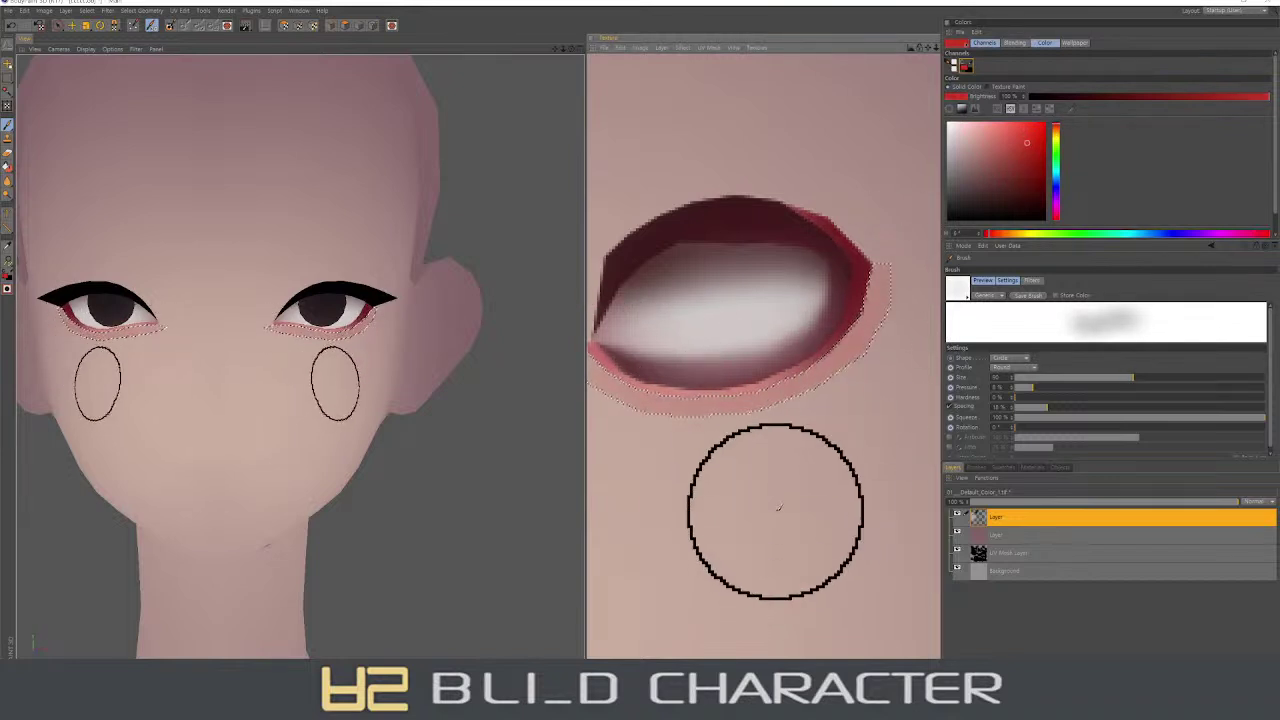
mouse_move(743, 429)
left_mouse_down()
mouse_move(640, 357)
mouse_move(880, 290)
left_mouse_up()
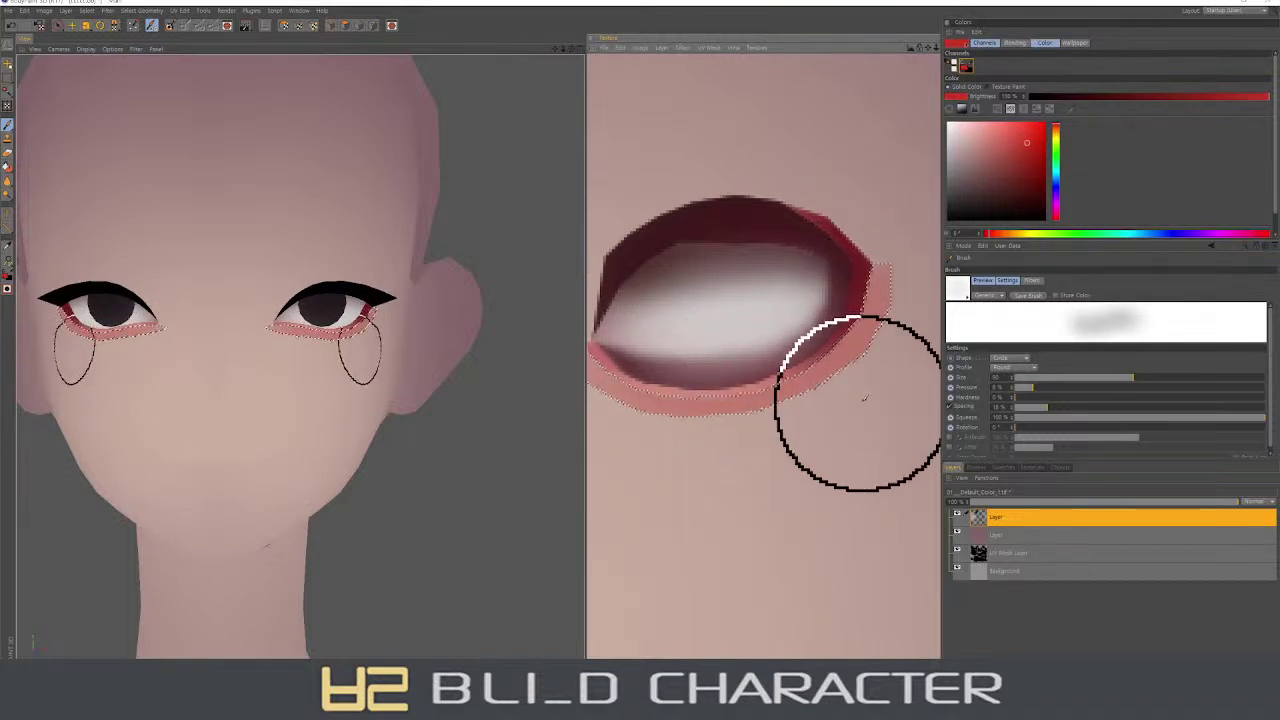
- Erase stray marks with a slightly larger eraser and add a new paint layer
left_click(1057, 181)
left_click(1003, 160)
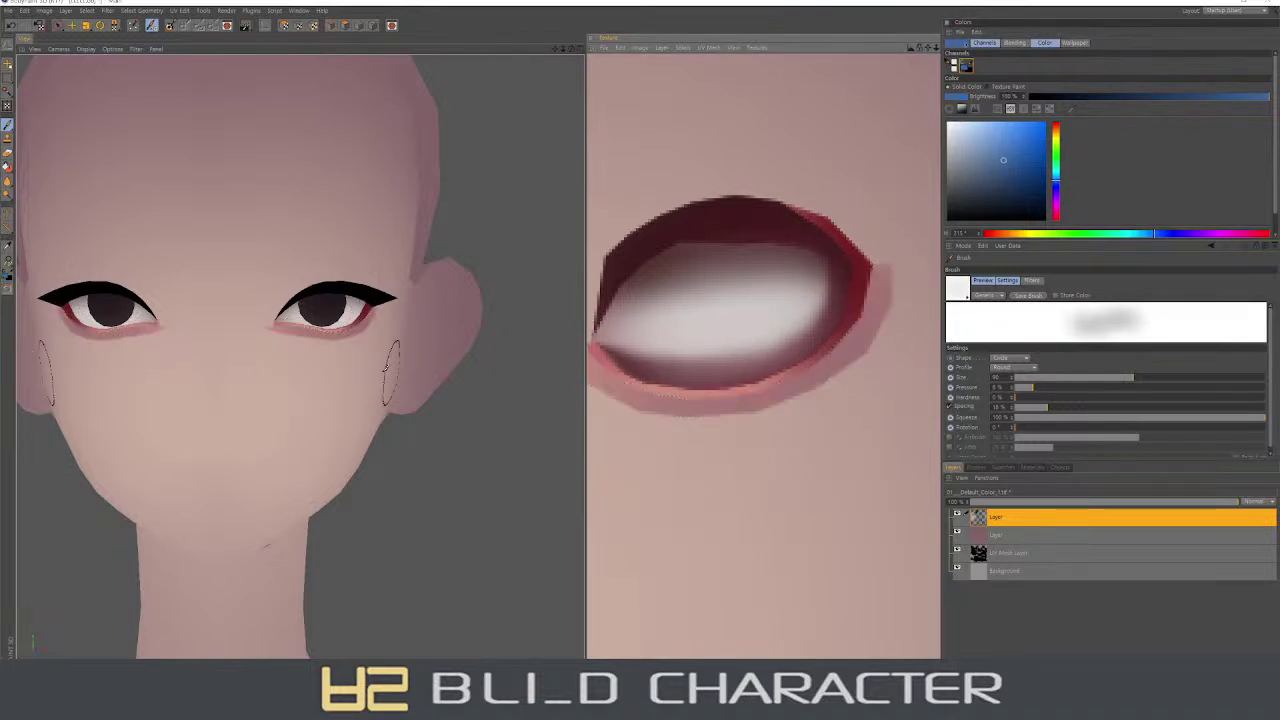
key("e")
middle_click_drag(597, 392, 649, 491)
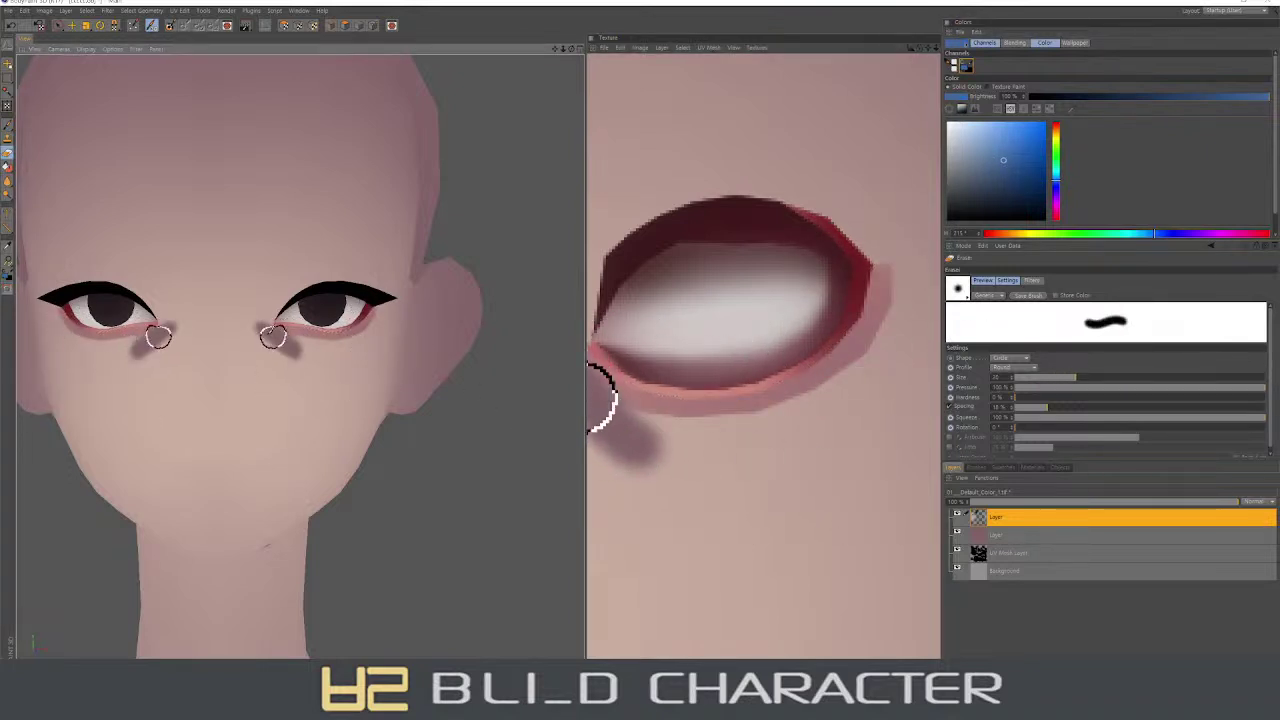
key("b")
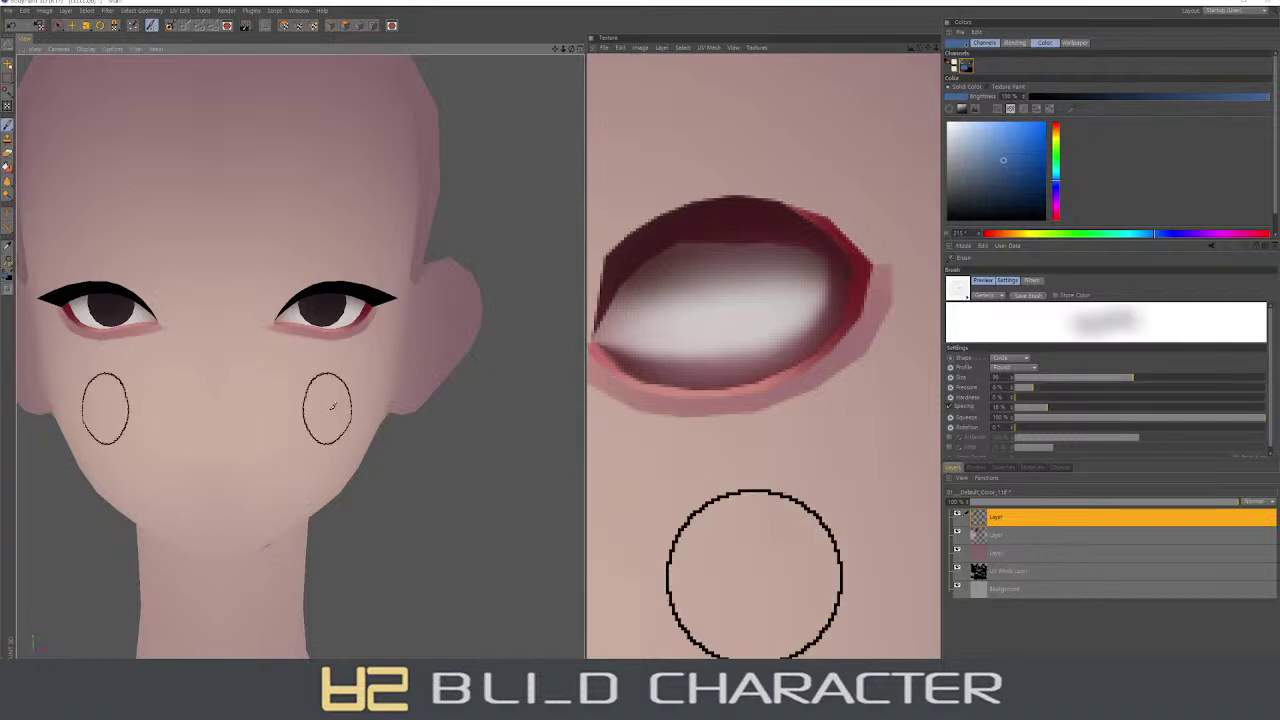
- Set the Blur tool to radius 10 and size 20, and delete the empty layer
left_click(8, 178)
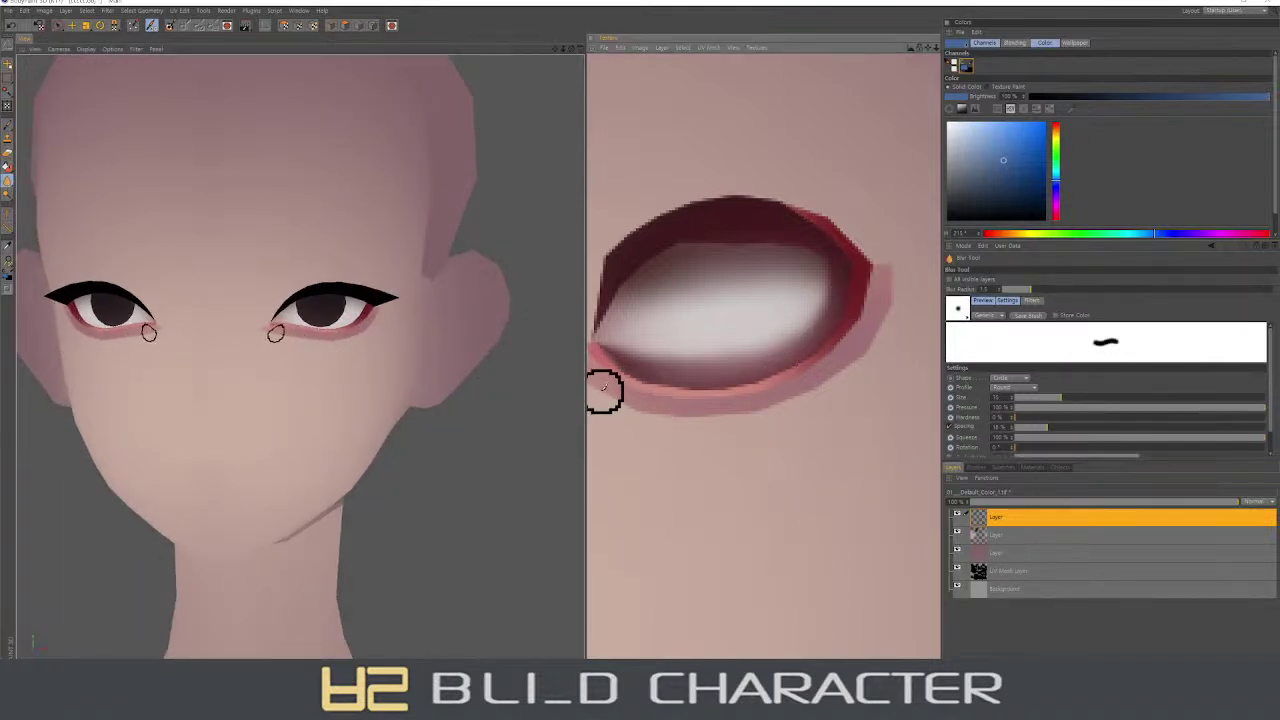
left_click(1099, 290)
middle_click_drag(895, 334, 897, 397)
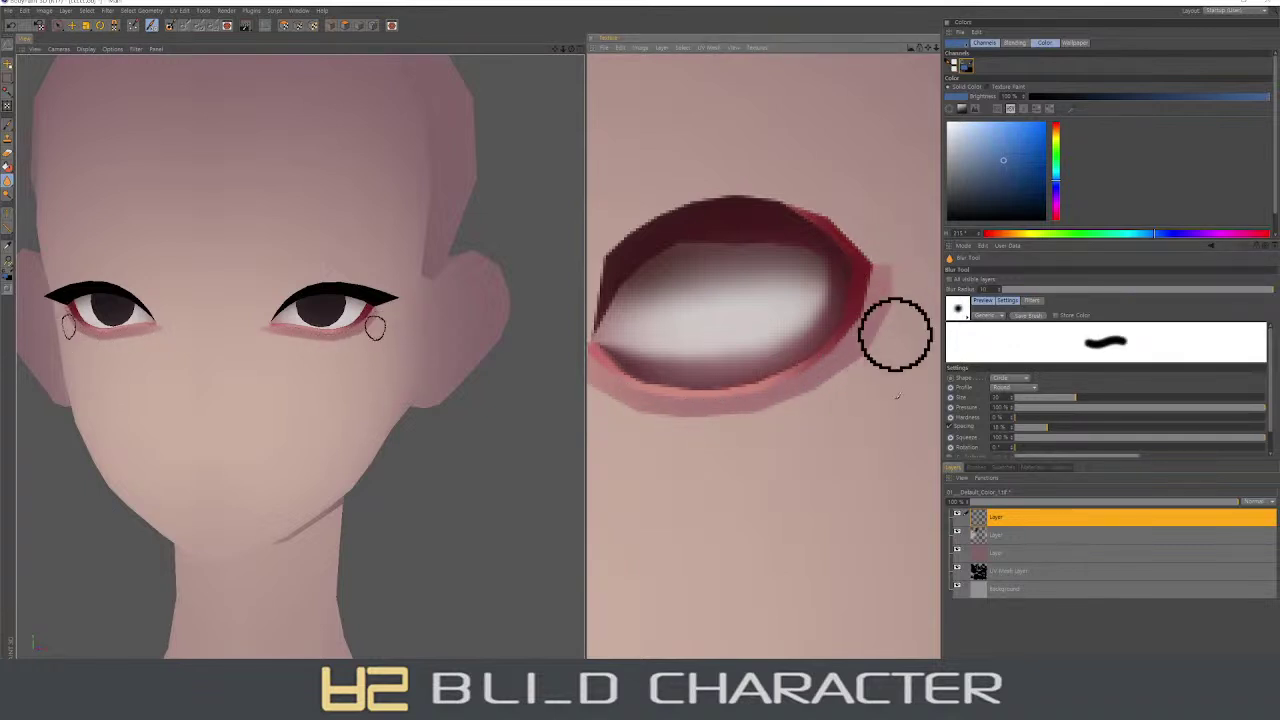
key("Delete")
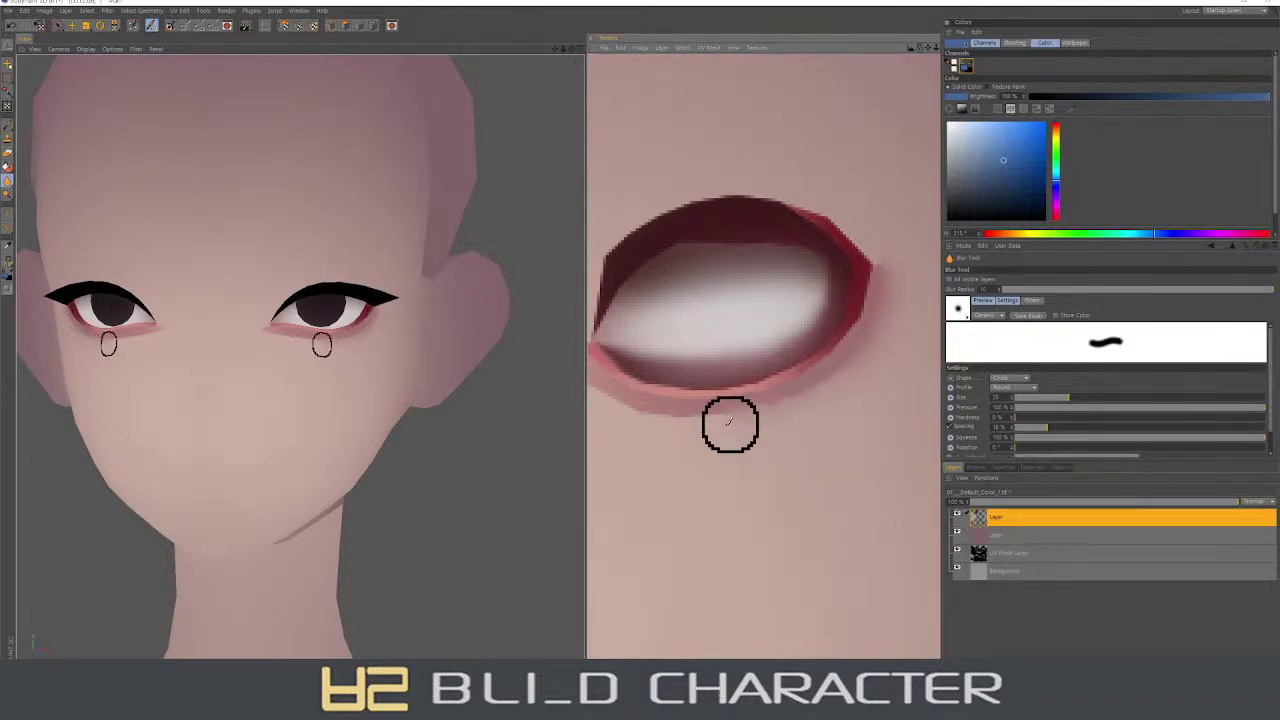
- Bring the eye's lower right into view and sample its dark red as paint colour
middle_click_drag(893, 287, 973, 290)
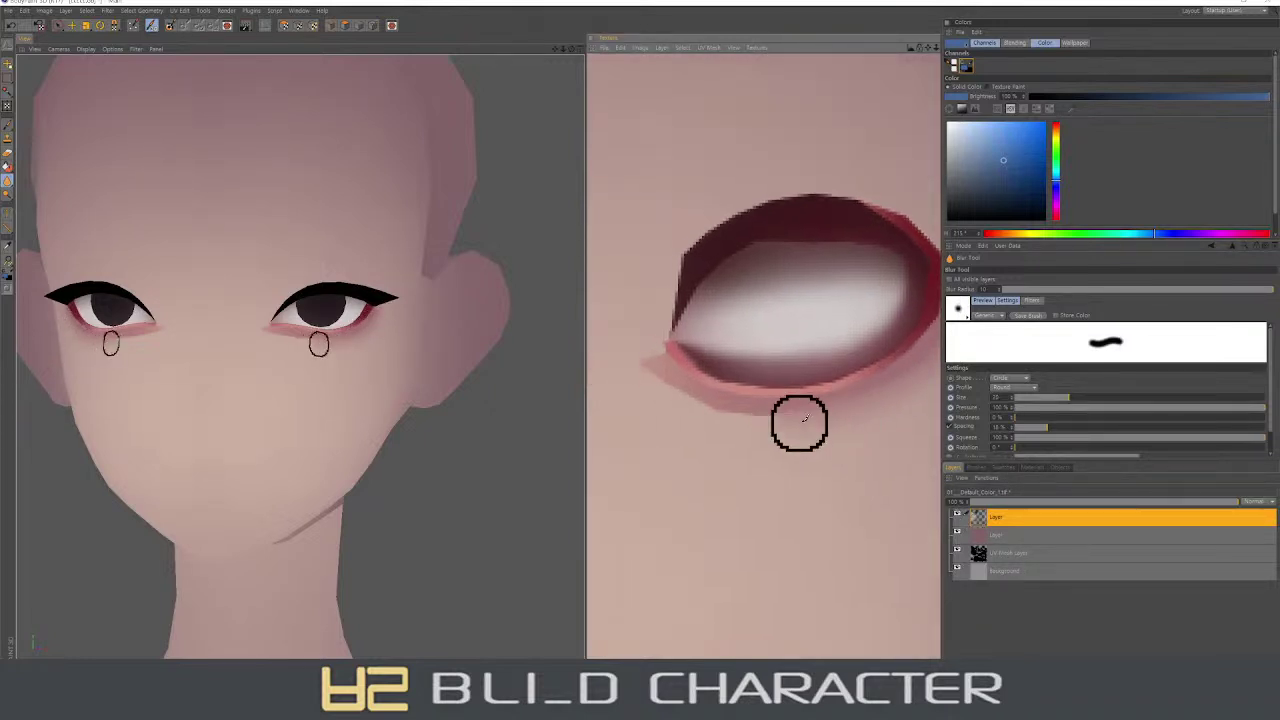
middle_click_drag(891, 386, 841, 386)
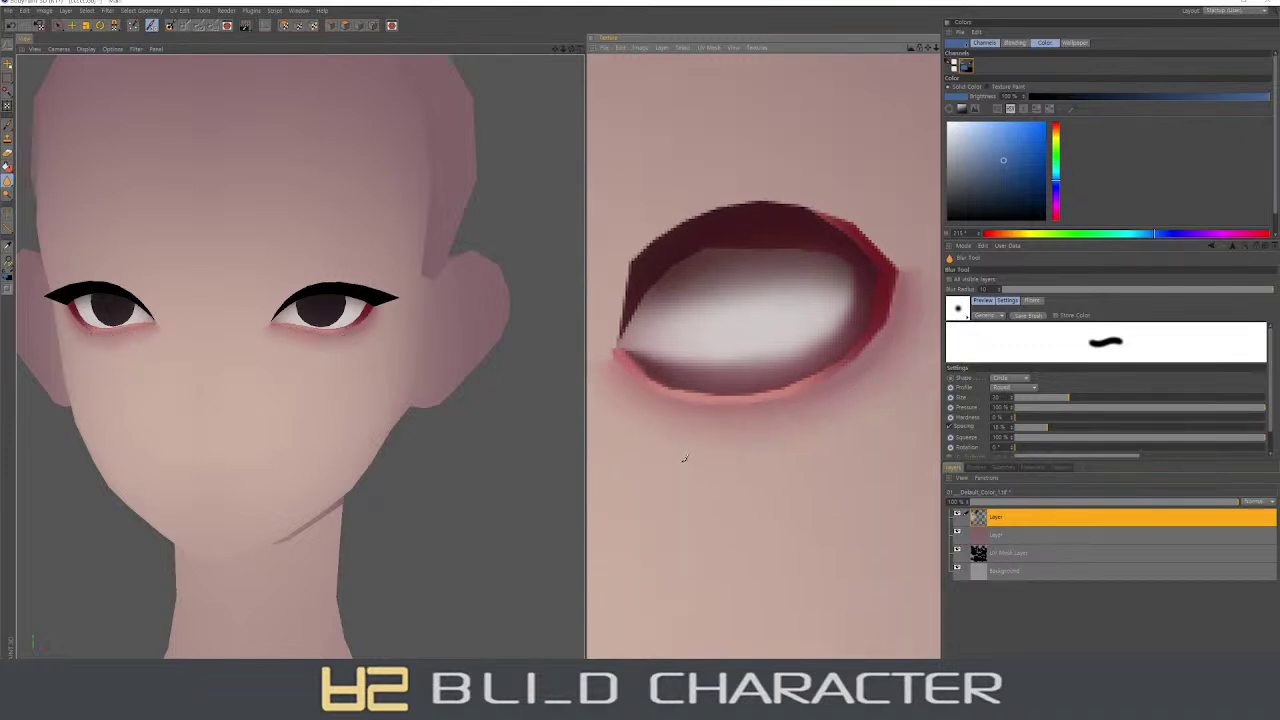
left_click_drag(420, 370, 379, 368, "alt")
middle_click_drag(845, 362, 886, 457)
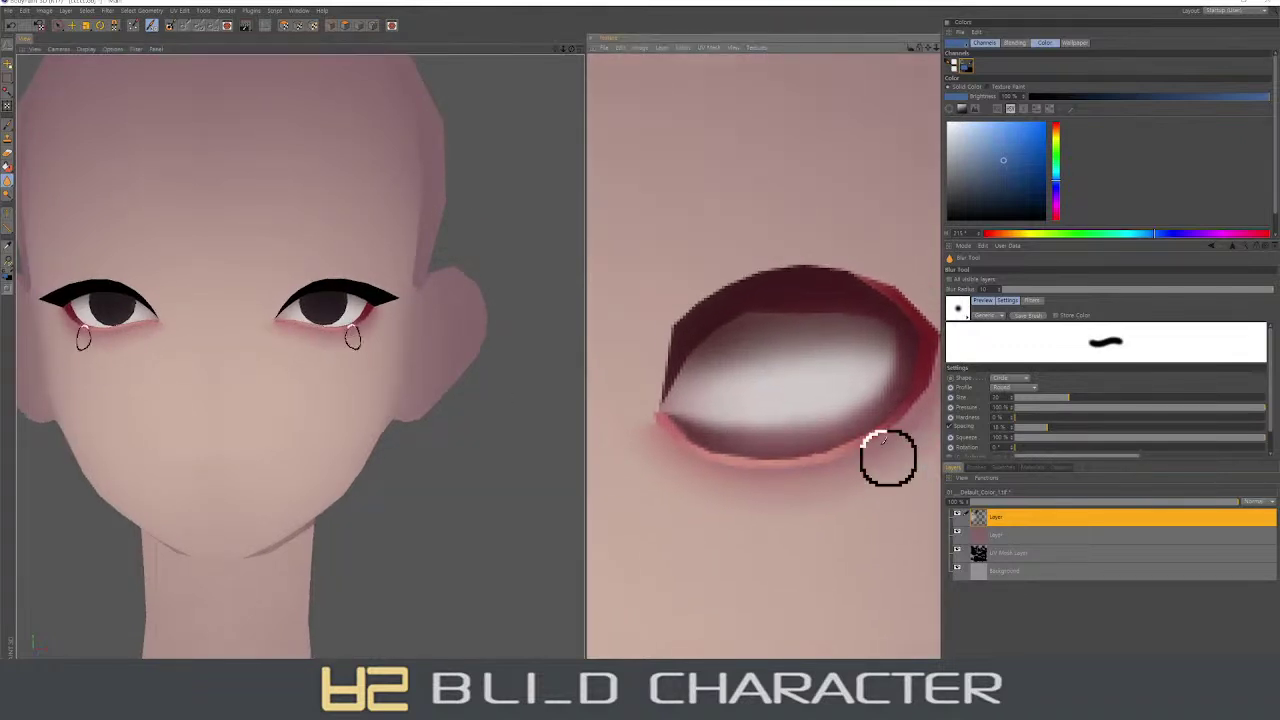
left_click(749, 294, "ctrl")
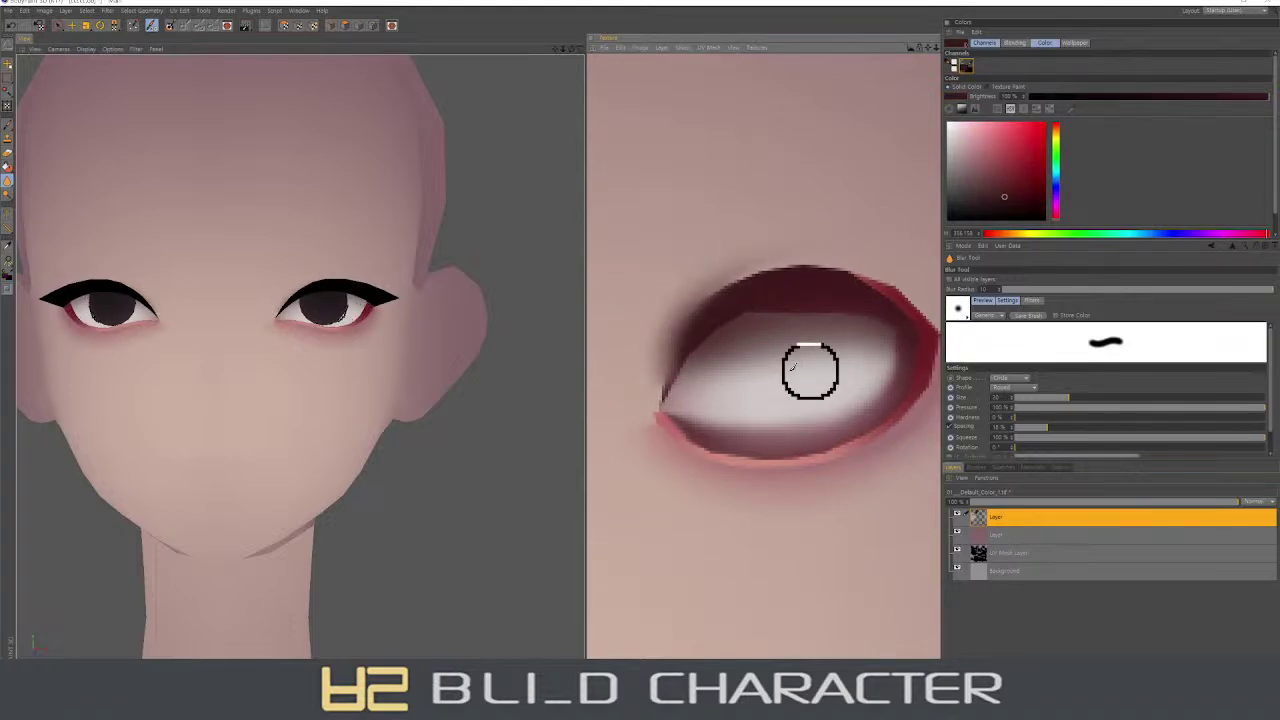
- Select the polygons above the eye, from its left corner to the upper lid's right end
key("9")
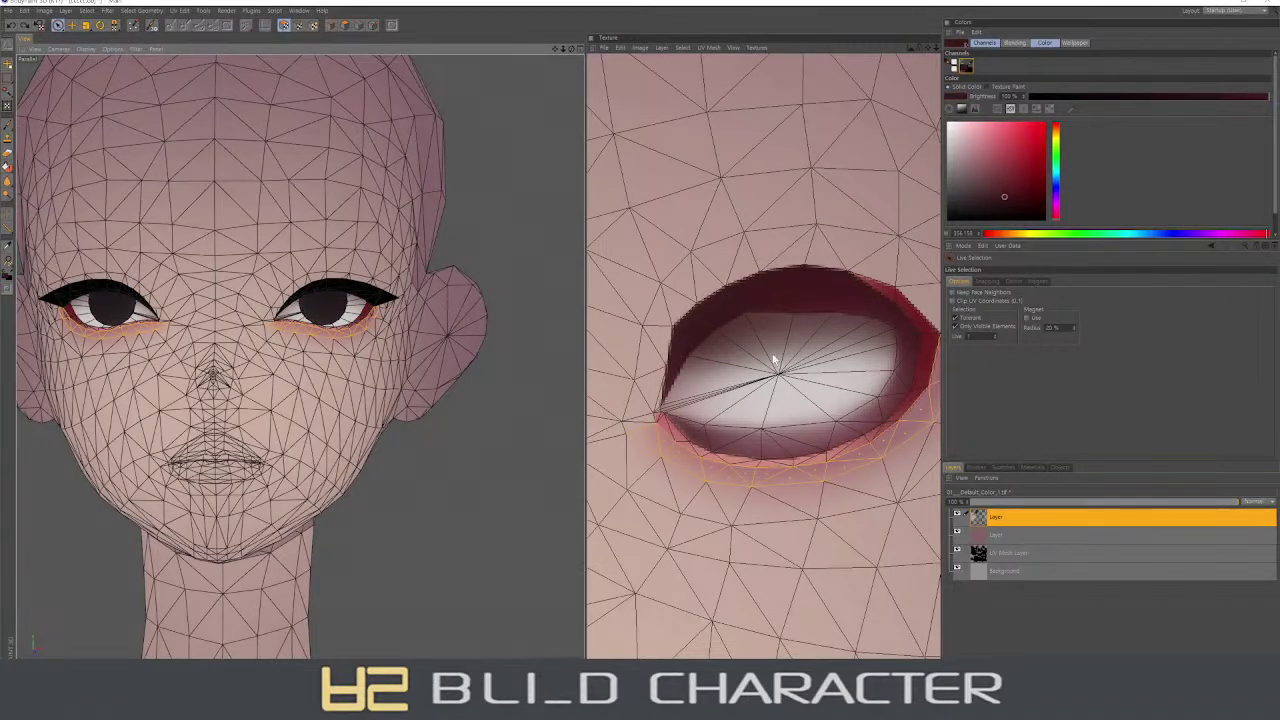
left_click_drag(646, 418, 686, 292)
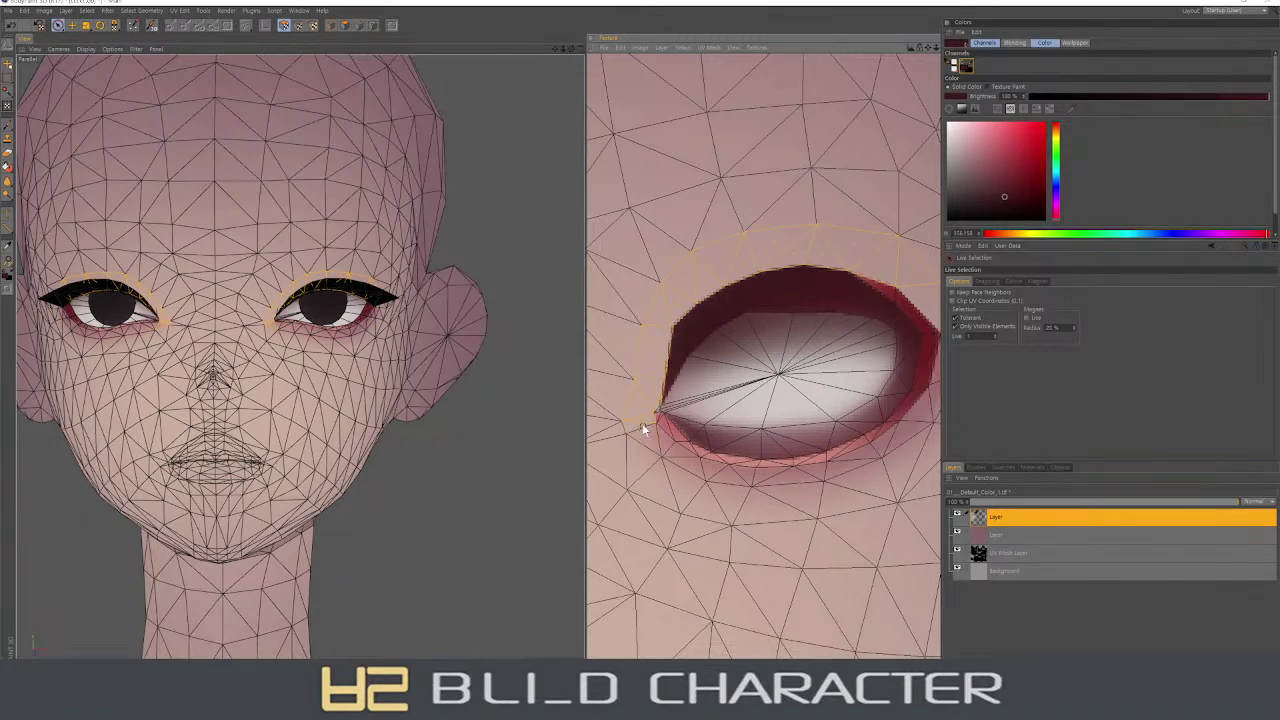
mouse_move(826, 432)
middle_mouse_down()
mouse_move(686, 423)
mouse_move(799, 333)
middle_mouse_up()
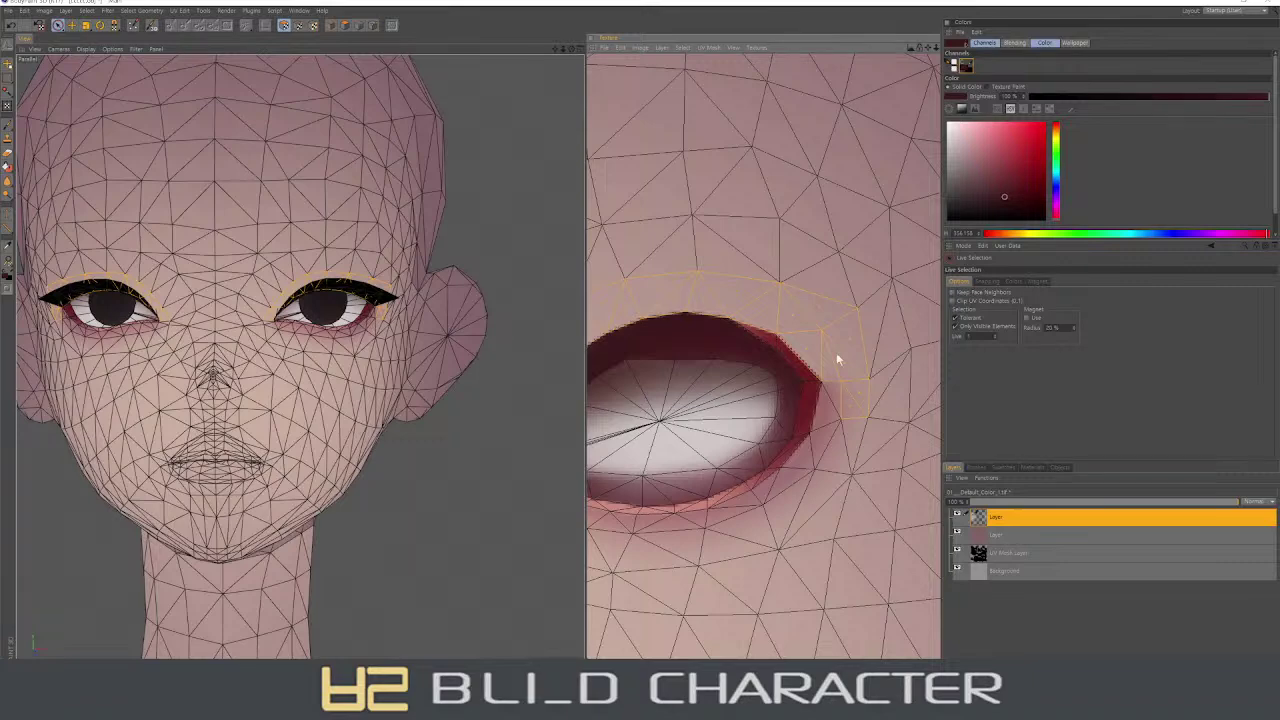
mouse_move(837, 355)
left_mouse_down()
mouse_move(847, 389)
mouse_move(657, 314)
mouse_move(857, 380)
mouse_move(680, 346)
mouse_move(790, 320)
left_mouse_up()
key("b")
- Pick a darker brown and set the brush to size 50 at 33% pressure
left_click(1036, 190)
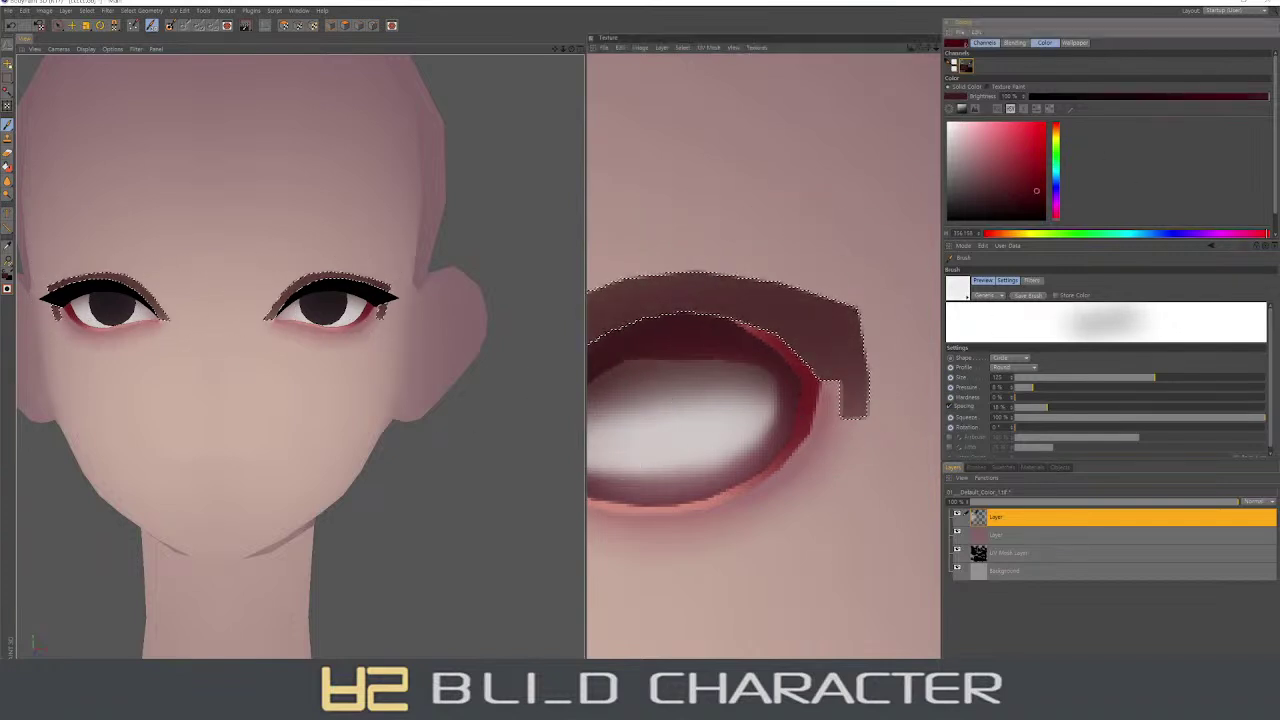
left_click_drag(1015, 387, 1097, 387)
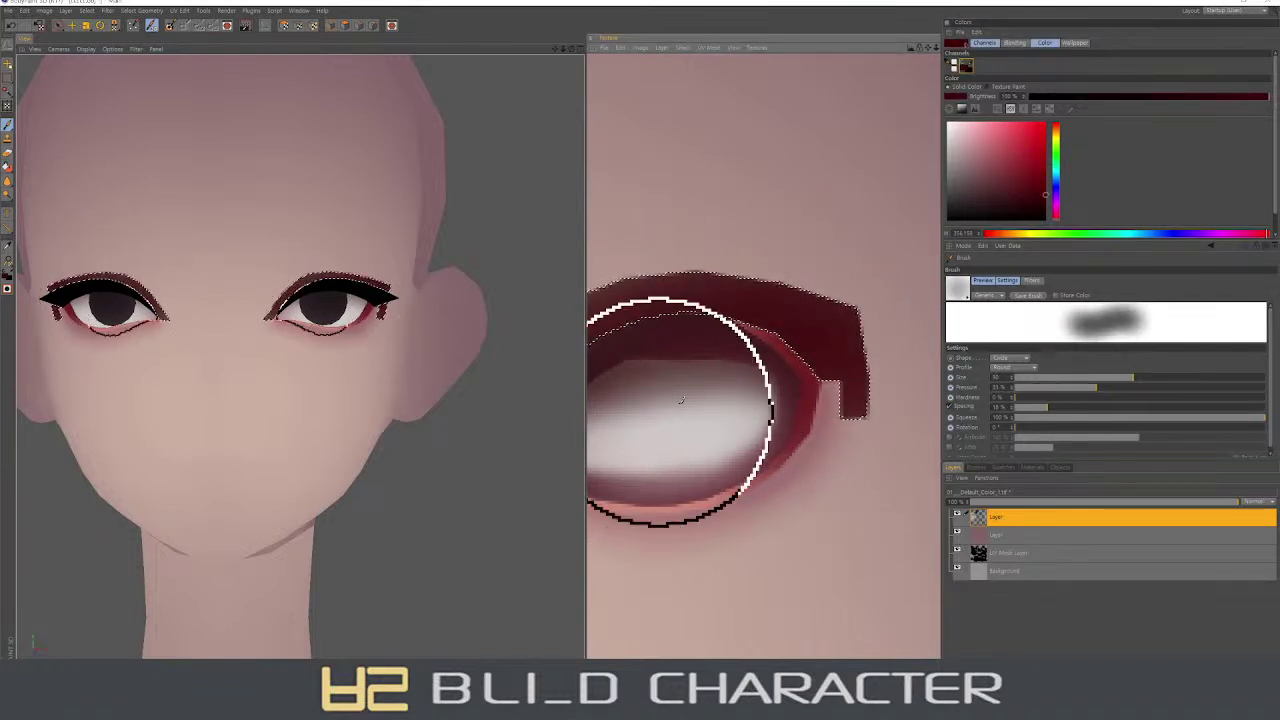
left_click_drag(900, 400, 782, 402)
scroll(782, 402, "down", 2)
- Darken the right end of the eyelid band with an even darker shade
left_click(1040, 217)
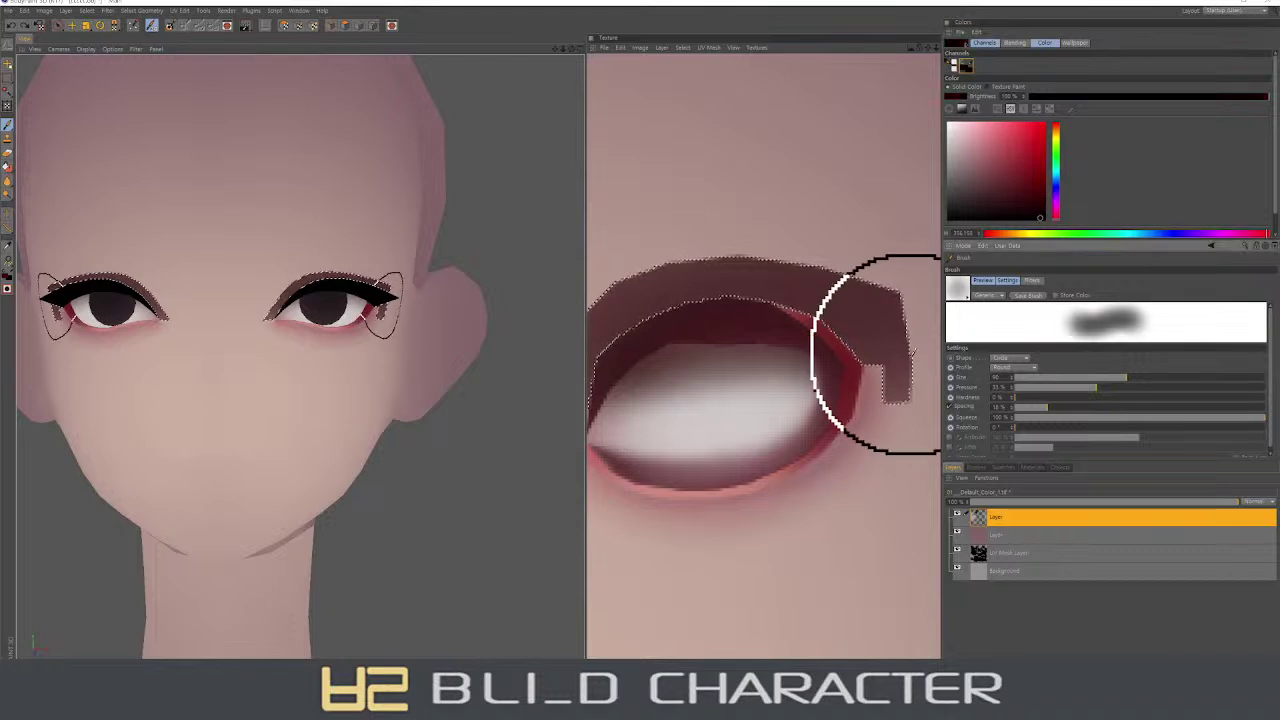
left_click(858, 378)
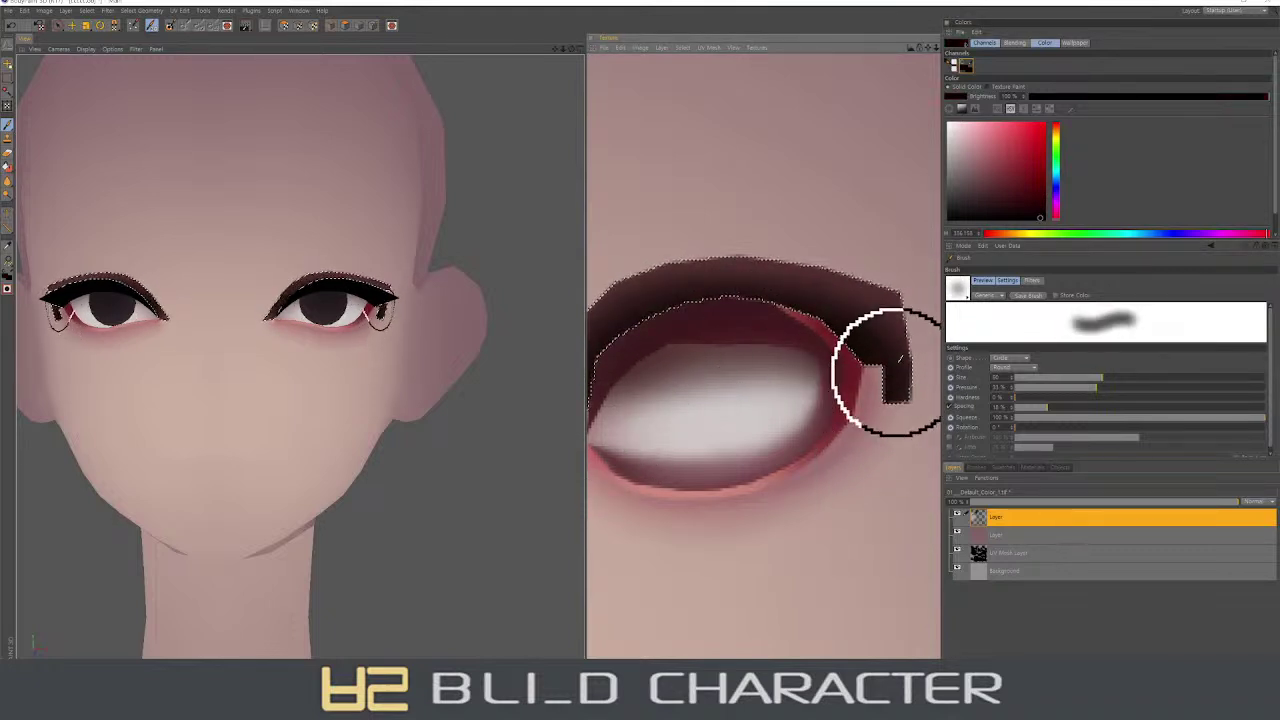
middle_click_drag(408, 351, 280, 295)
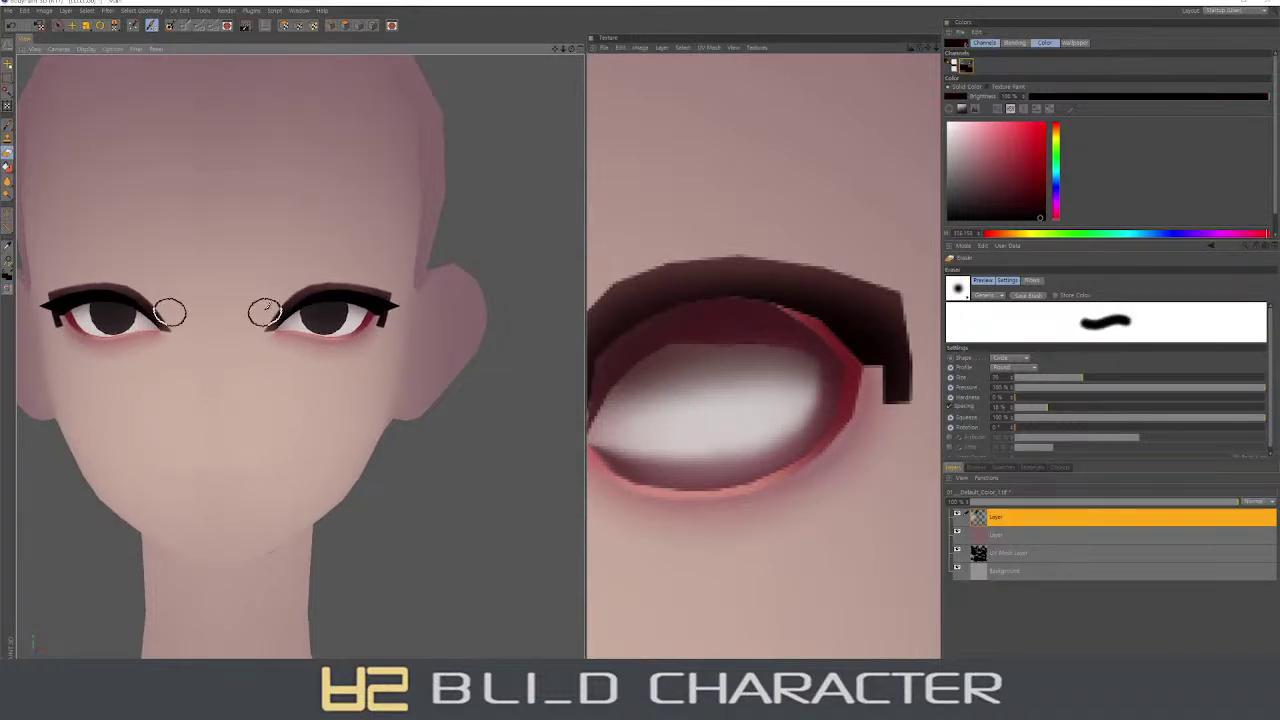
key("e")
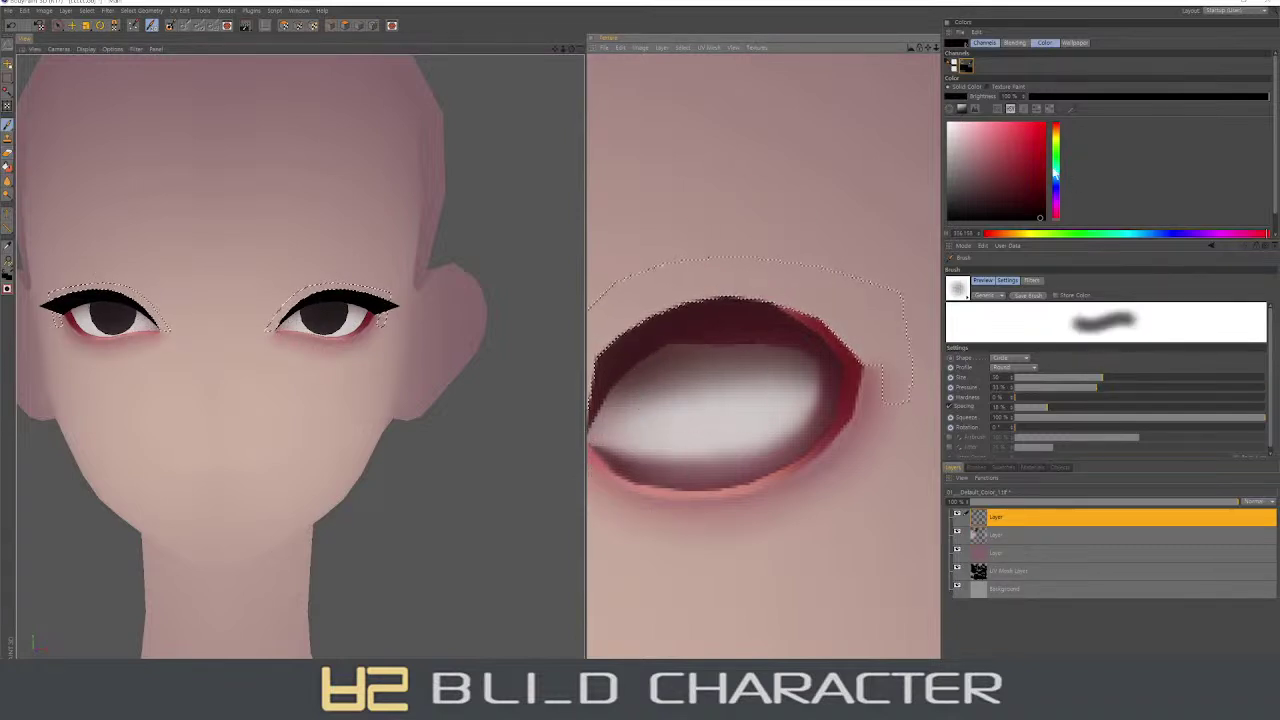
- Paint the whole upper eyelid dark mauve, then deepen it with a darker shade
left_click_drag(1060, 218, 1039, 194)
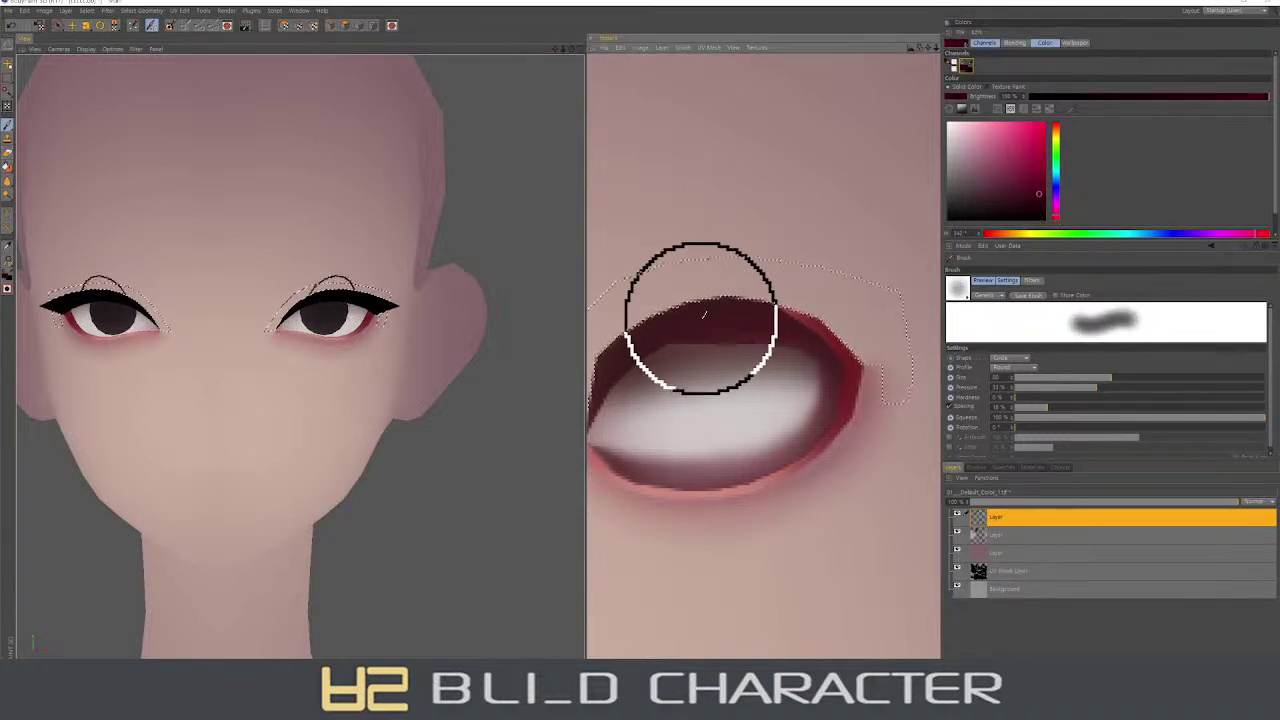
mouse_move(700, 320)
left_mouse_down()
mouse_move(857, 371)
mouse_move(843, 383)
left_mouse_up()
middle_click_drag(829, 349, 873, 341, "alt")
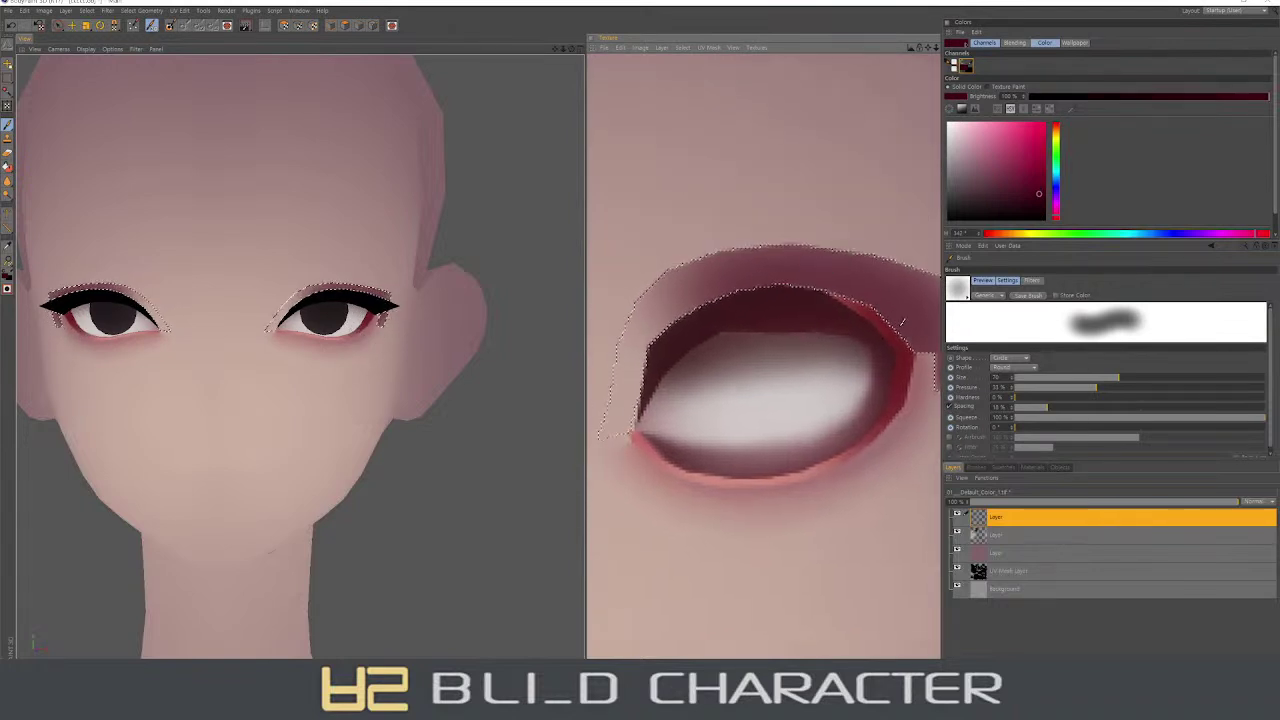
mouse_move(890, 290)
left_mouse_down()
mouse_move(737, 306)
mouse_move(615, 430)
left_mouse_up()
left_click(1043, 210)
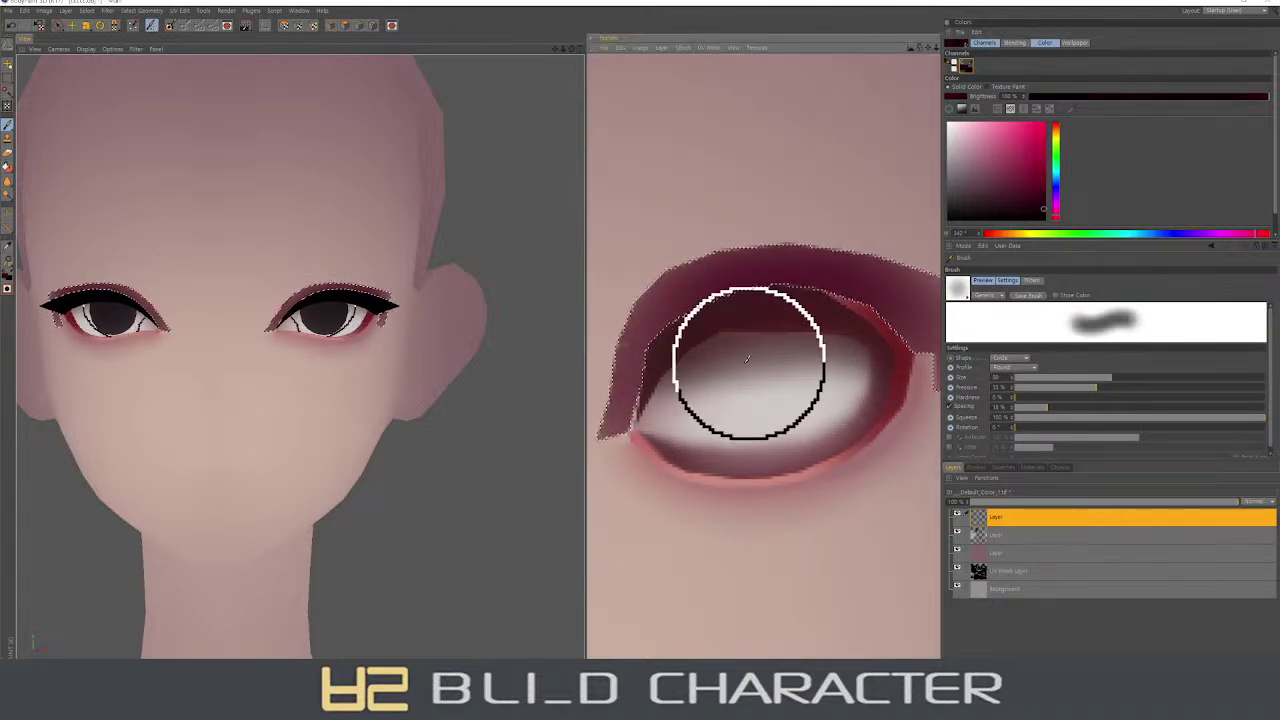
left_click_drag(749, 300, 757, 303)
middle_click_drag(743, 486, 743, 371, "alt")
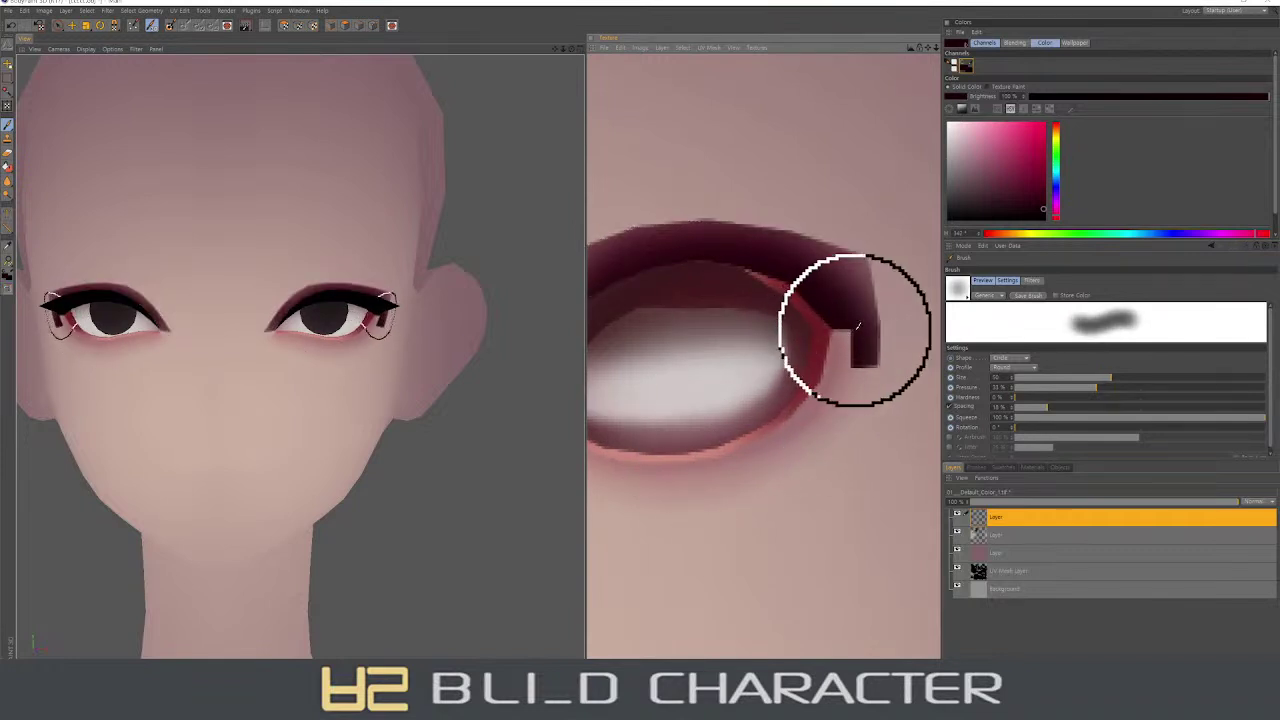
- Erase the dark outer corner of the upper eyelid with a larger eraser
left_click_drag(871, 337, 875, 397)
left_click(1092, 377)
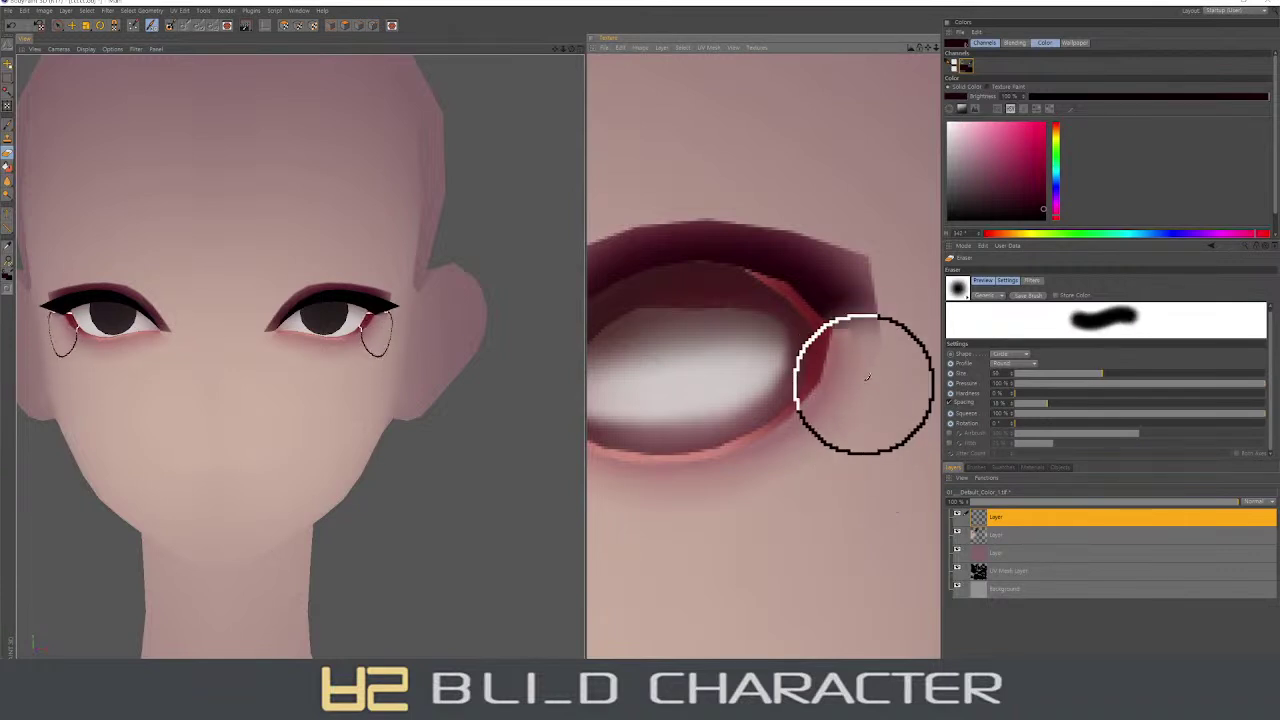
mouse_move(866, 392)
middle_mouse_down()
mouse_move(896, 382)
mouse_move(890, 360)
middle_mouse_up()
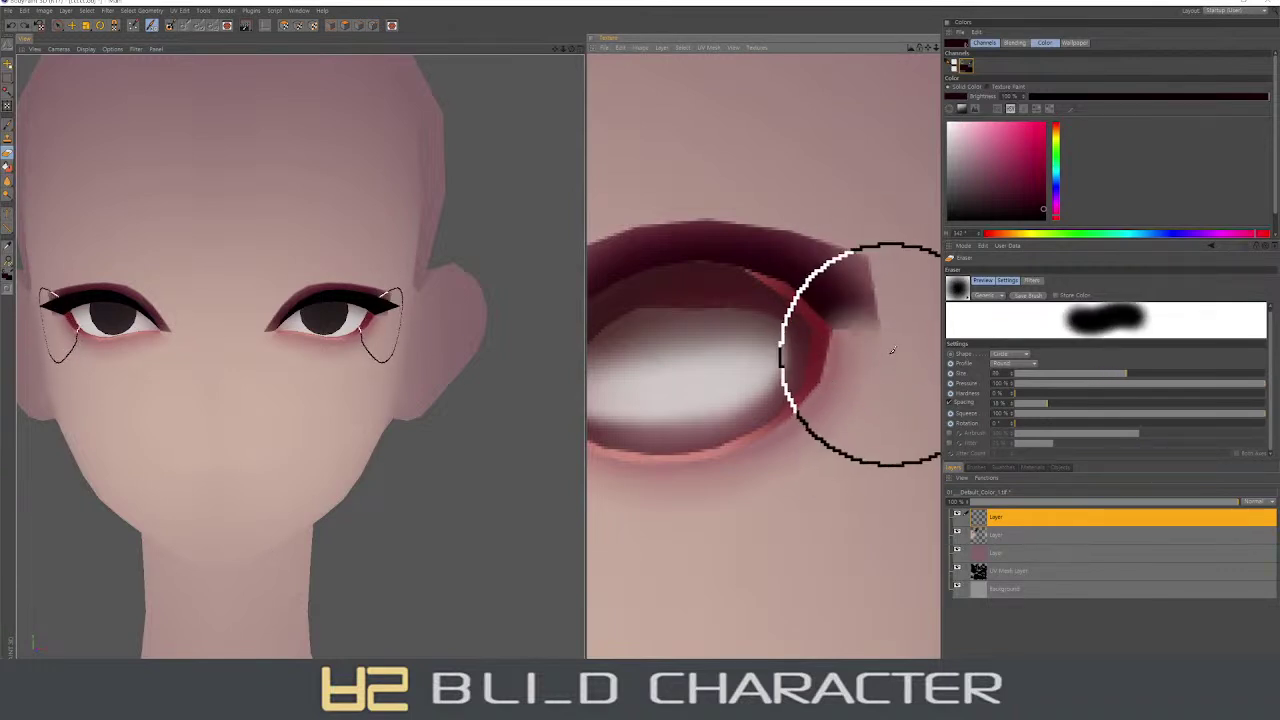
- Repaint the upper-lid outer corner darker using a smaller, lower-pressure brush
key("b")
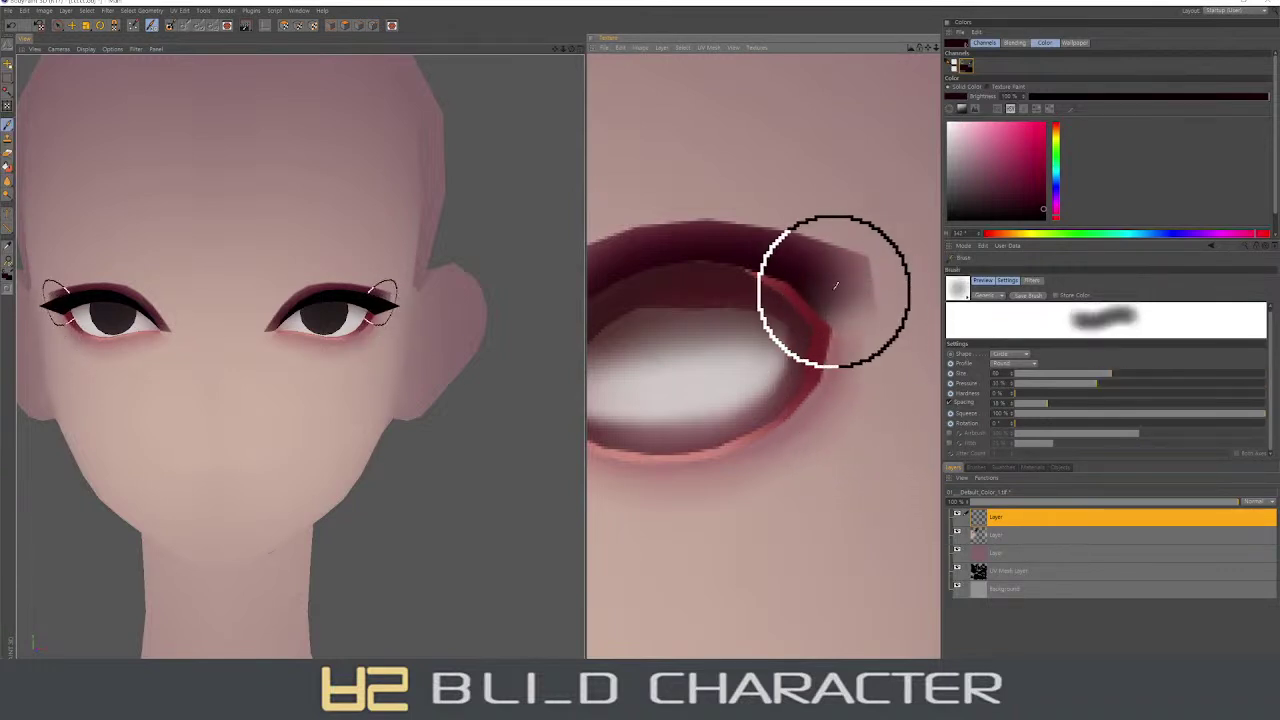
left_click_drag(829, 271, 840, 285)
key("ctrl+z")
left_click_drag(1097, 383, 1040, 383)
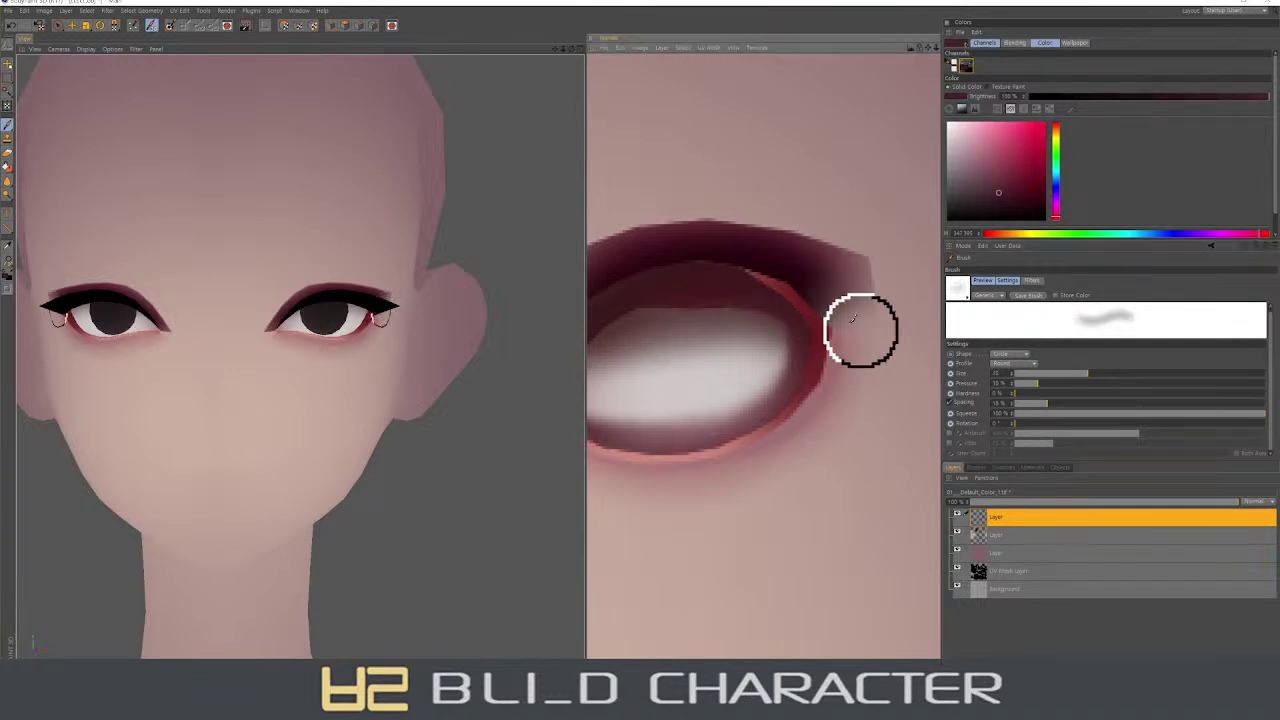
left_click_drag(835, 280, 837, 289)
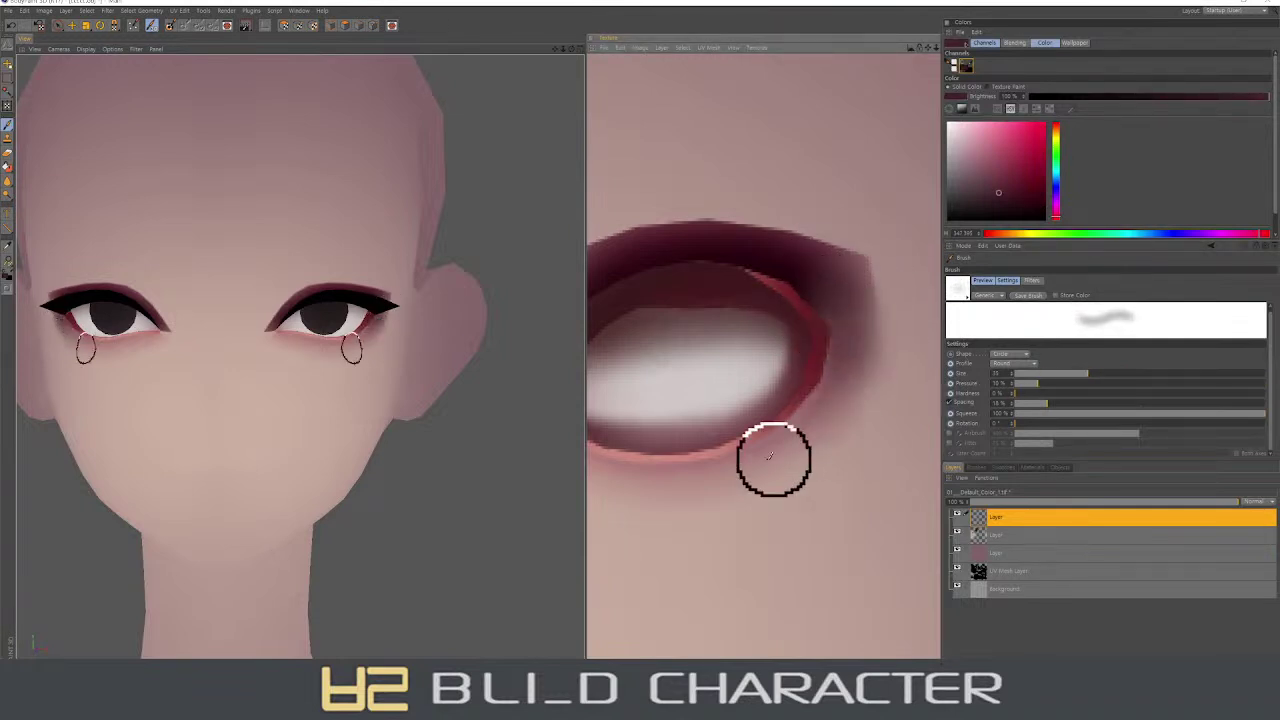
scroll(749, 351, "down", 3)
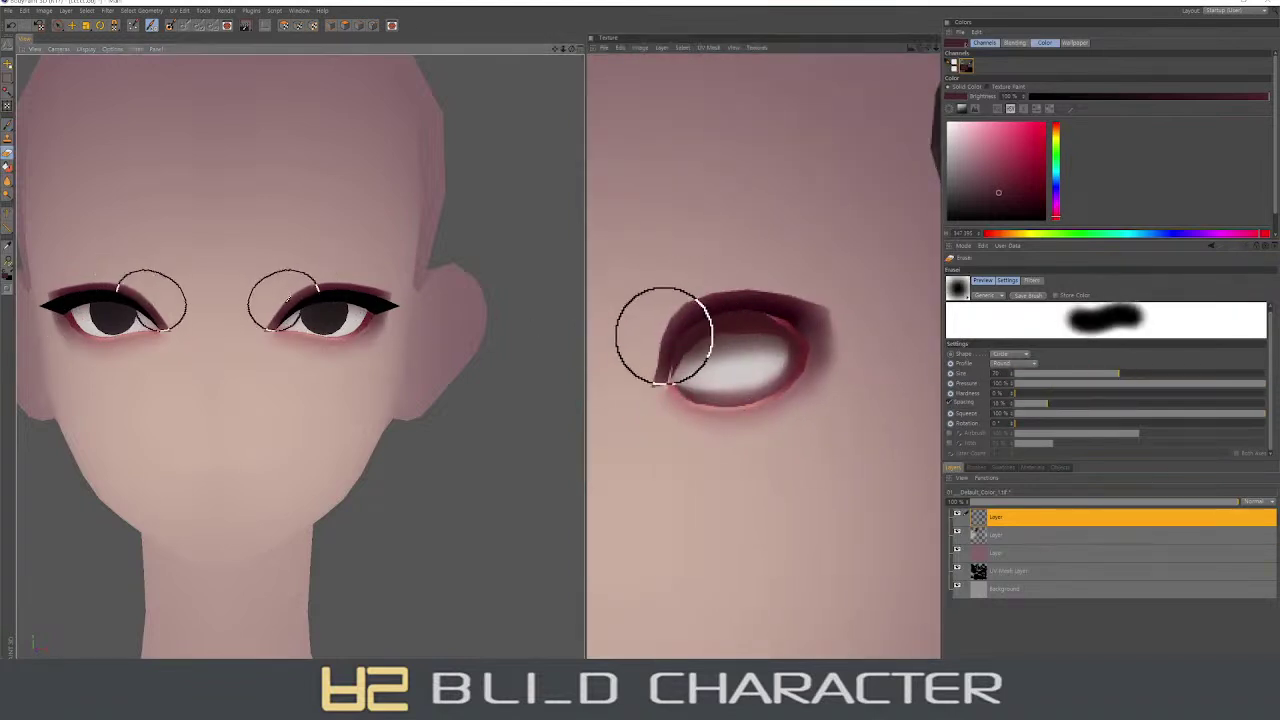
- Paint a dark stroke down the eye's inner corner and partly erase it with a small eraser
middle_click_drag(660, 337, 650, 357)
left_click_drag(665, 332, 655, 380)
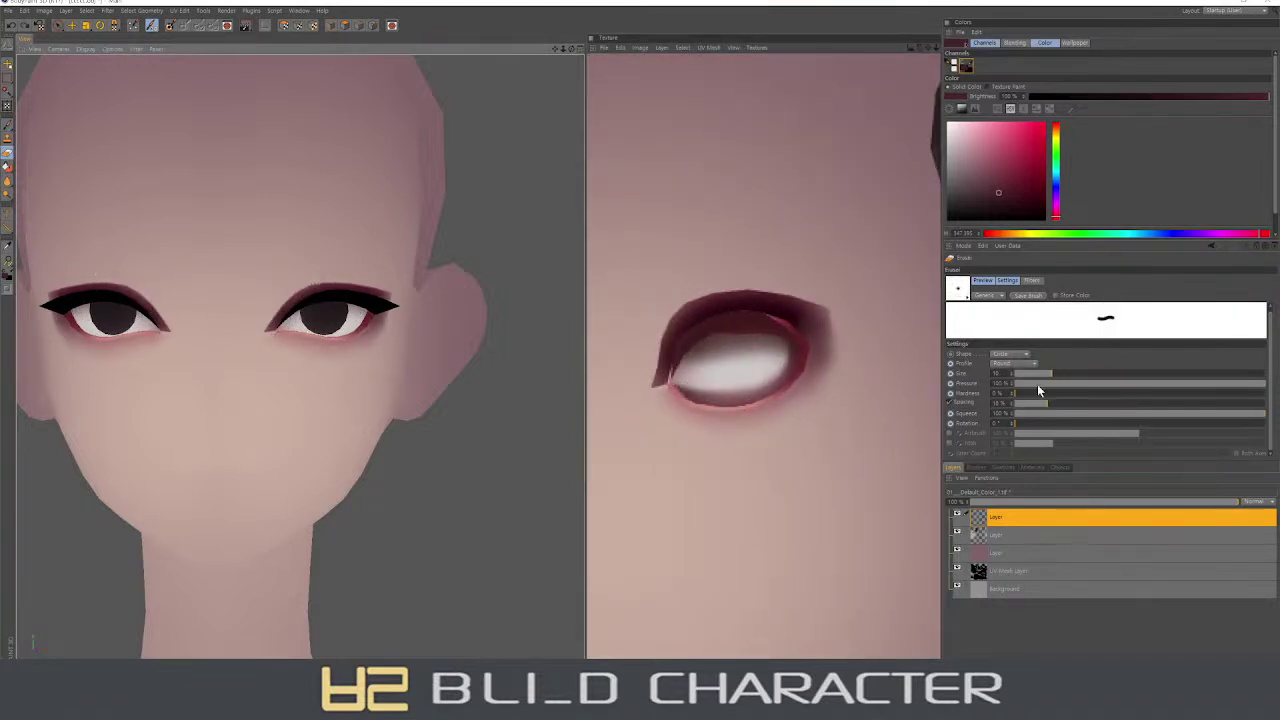
key("e")
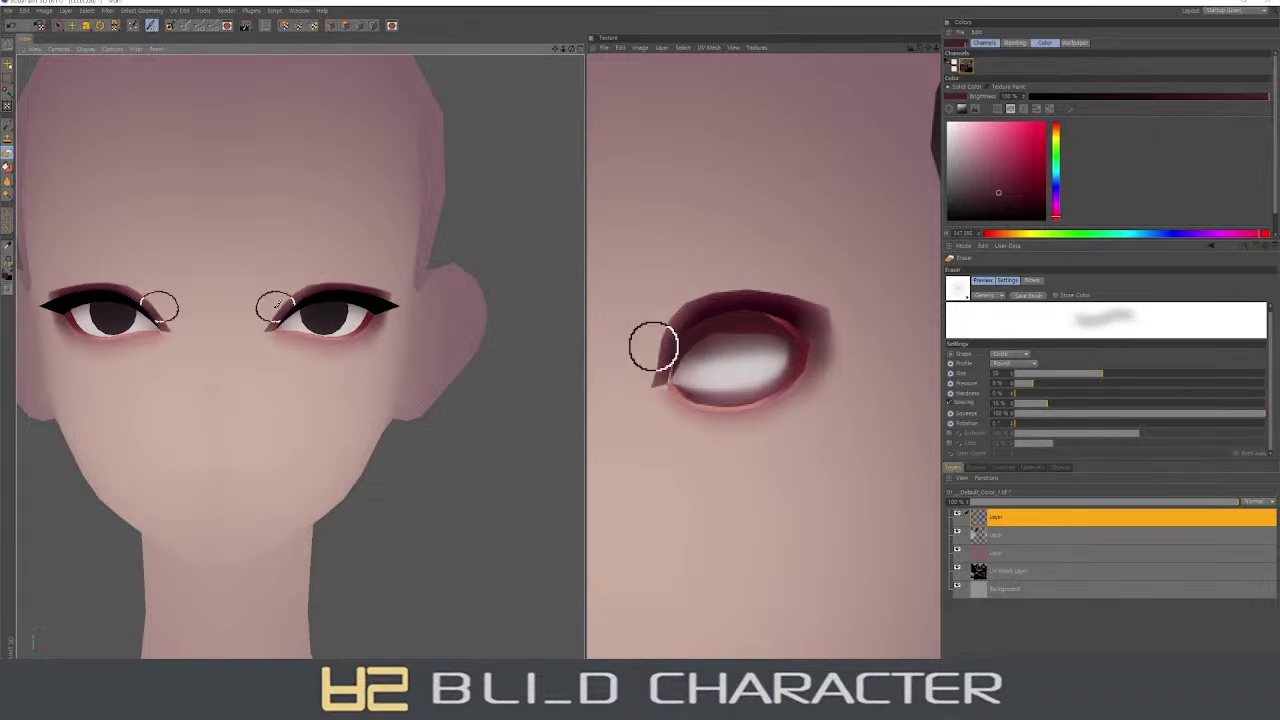
right_click_drag(651, 360, 655, 328)
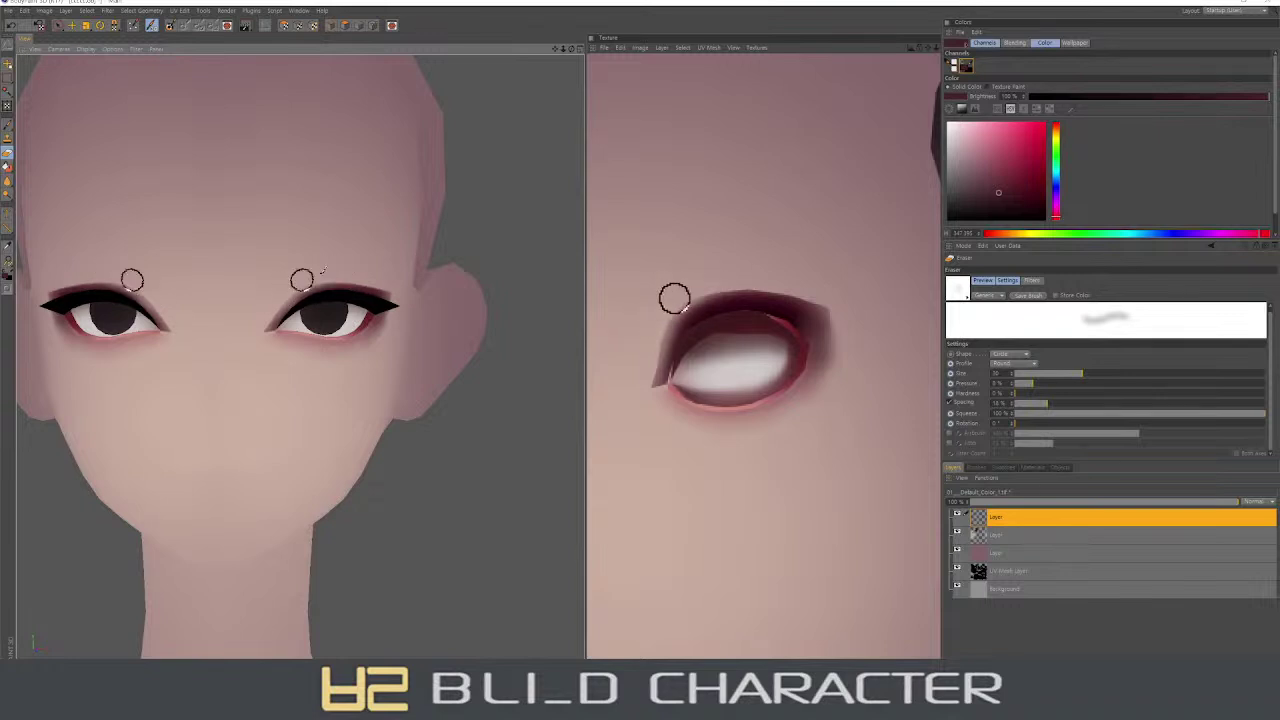
left_click_drag(660, 325, 656, 357)
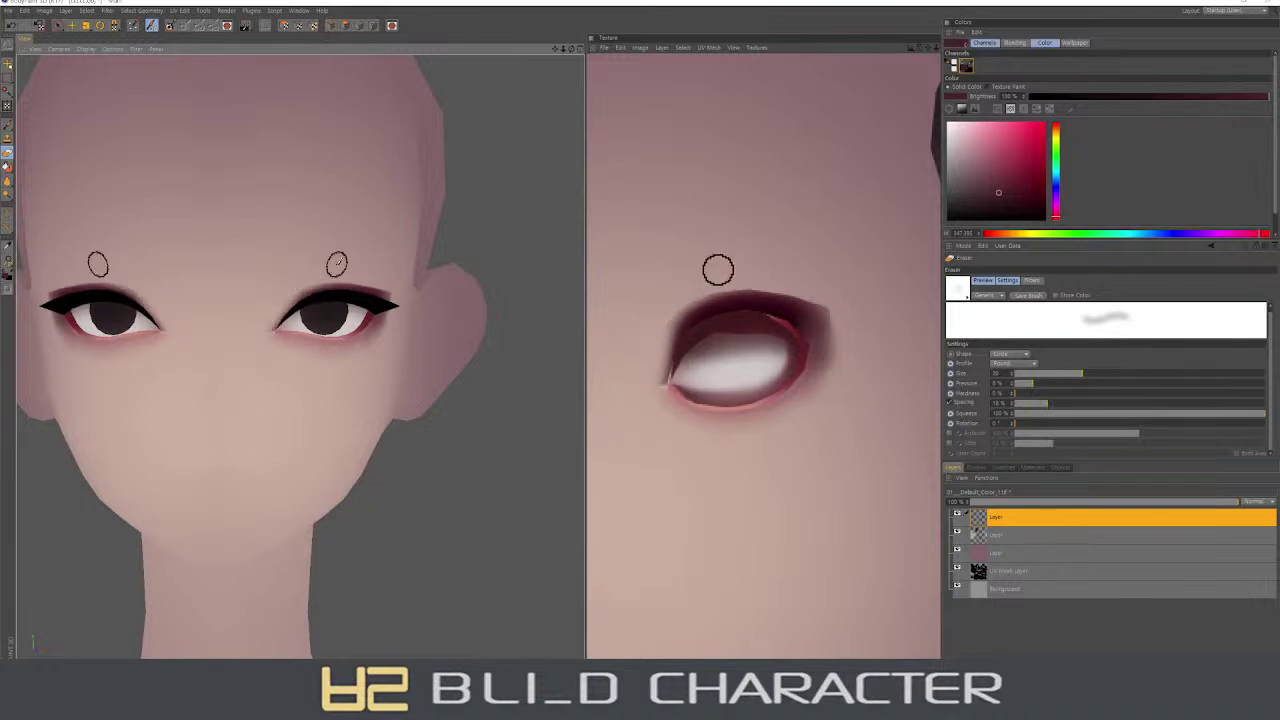
left_click_drag(427, 287, 346, 287, "alt")
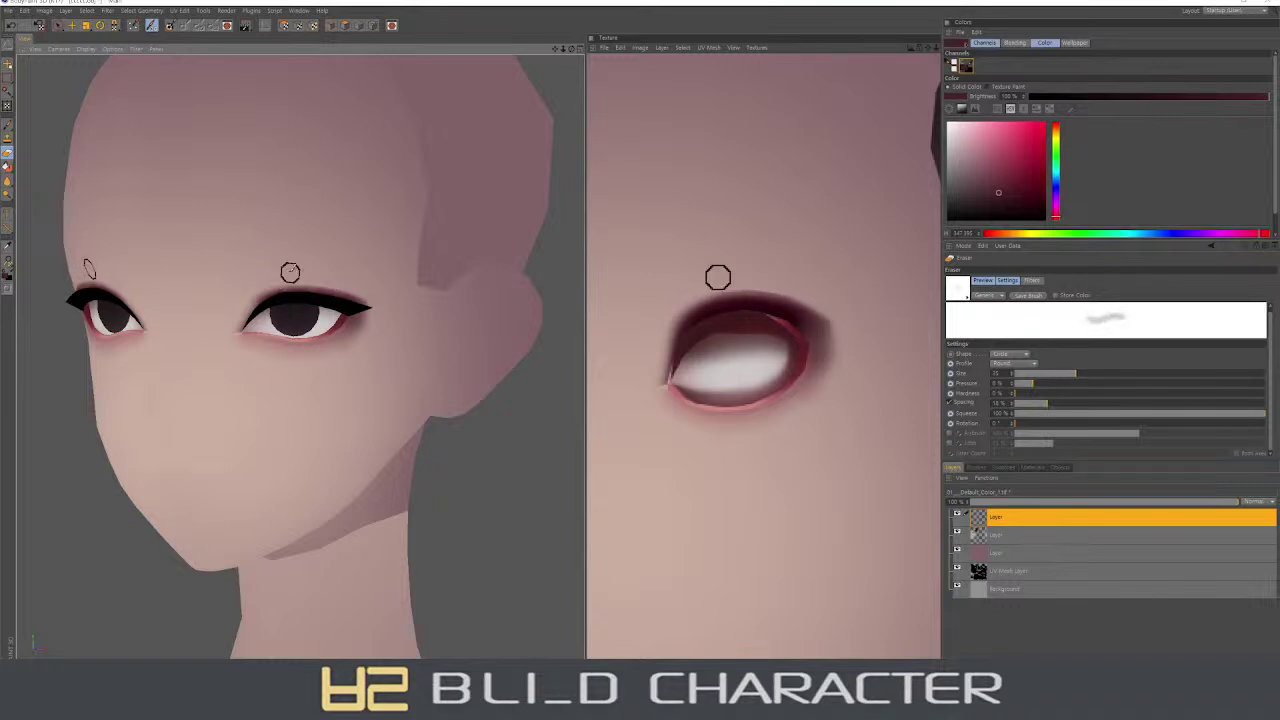
right_click_drag(667, 297, 697, 292)
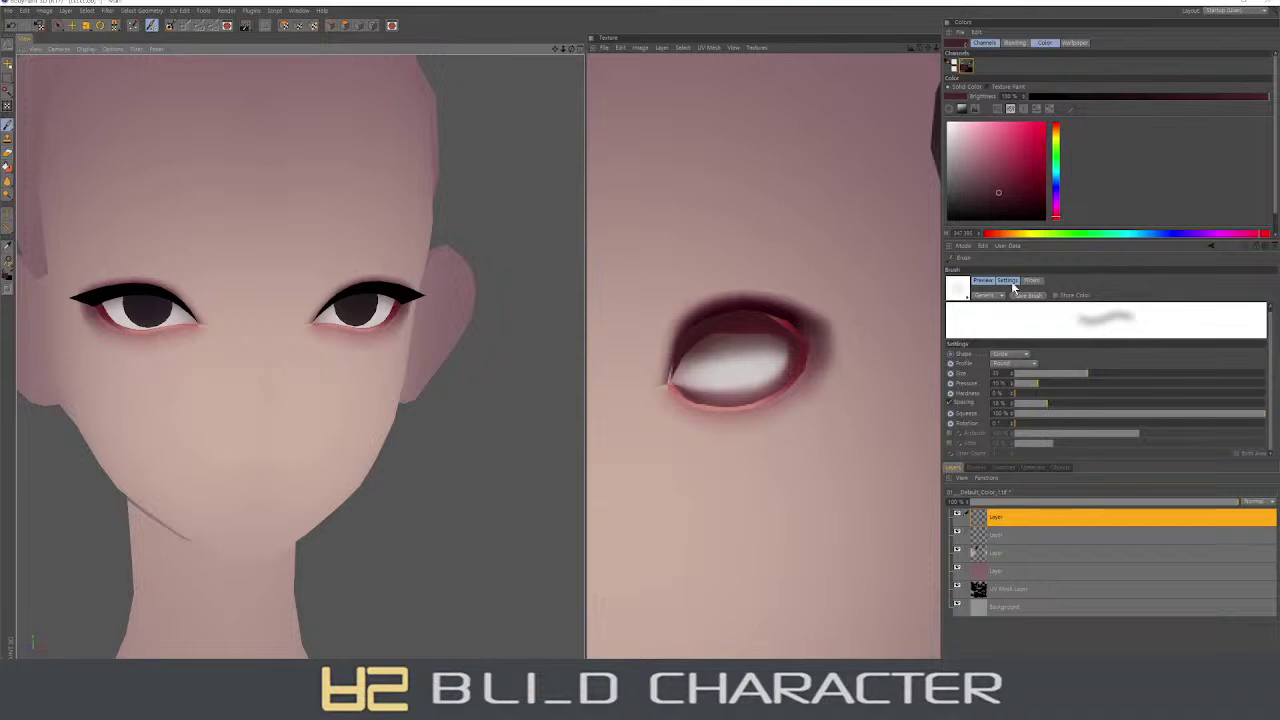
- Pick black and make the brush size follow pen pressure
left_click(1042, 207)
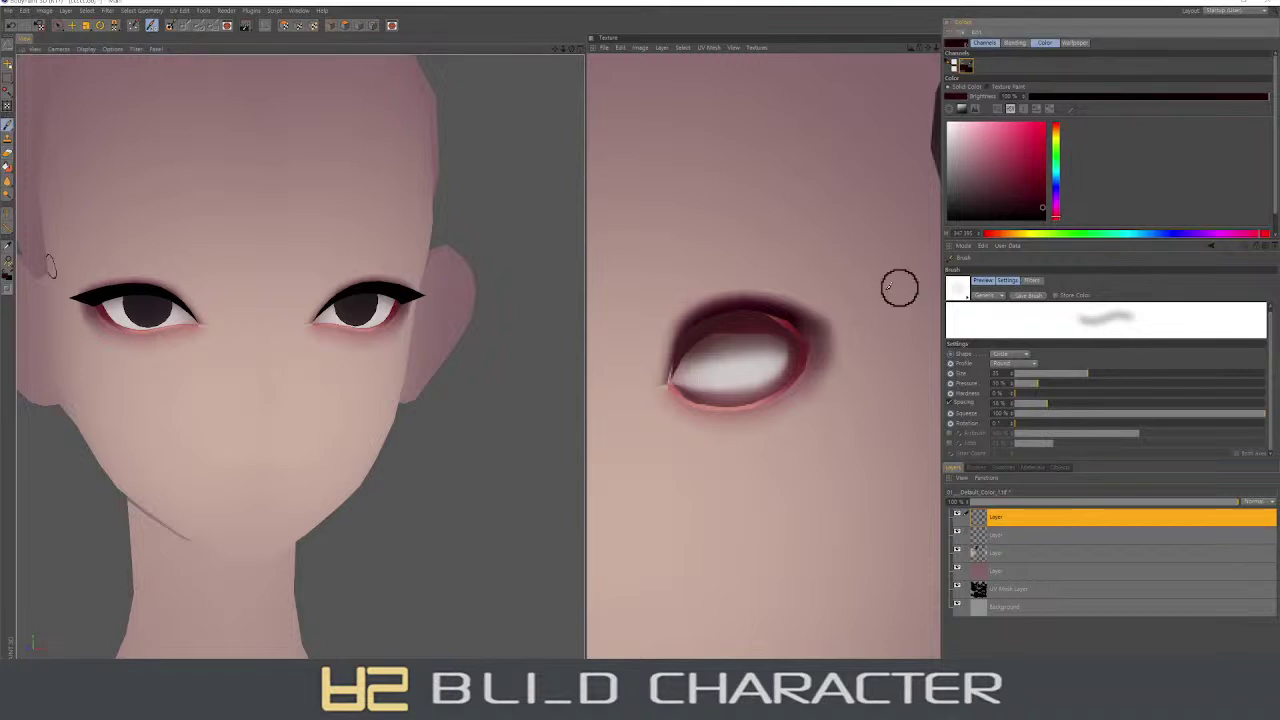
left_click(750, 307, "ctrl")
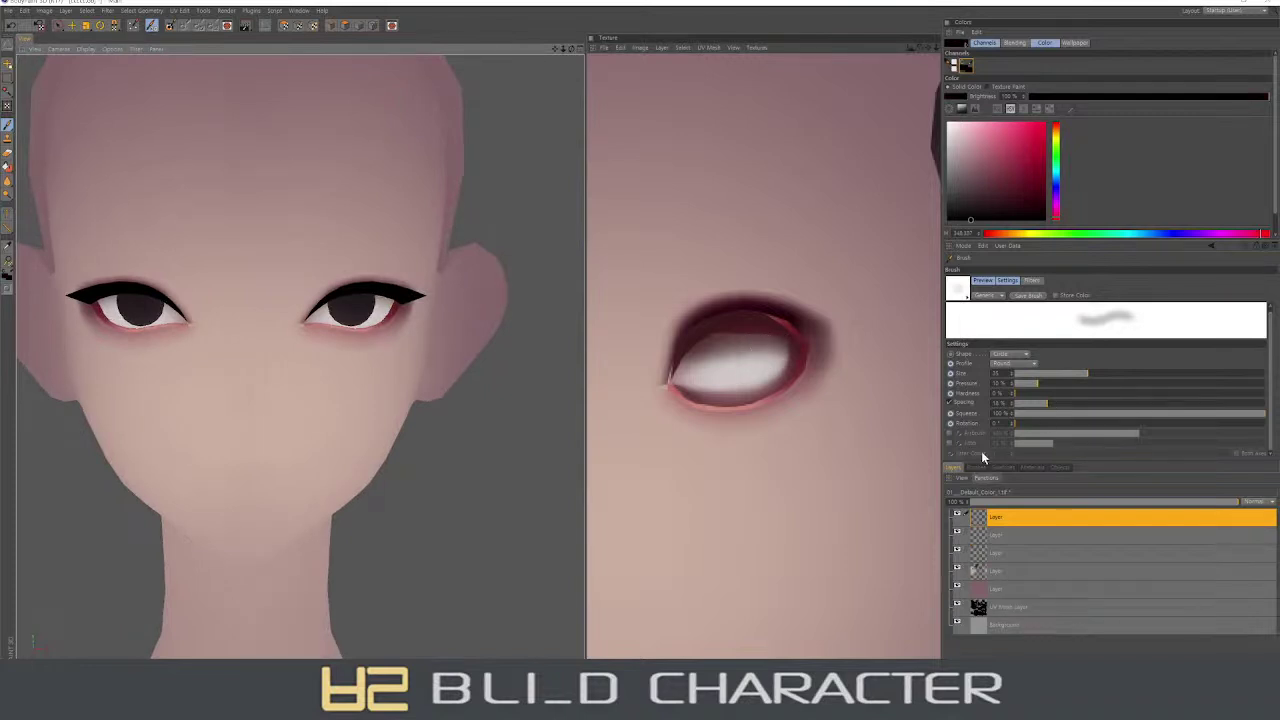
left_click(951, 374)
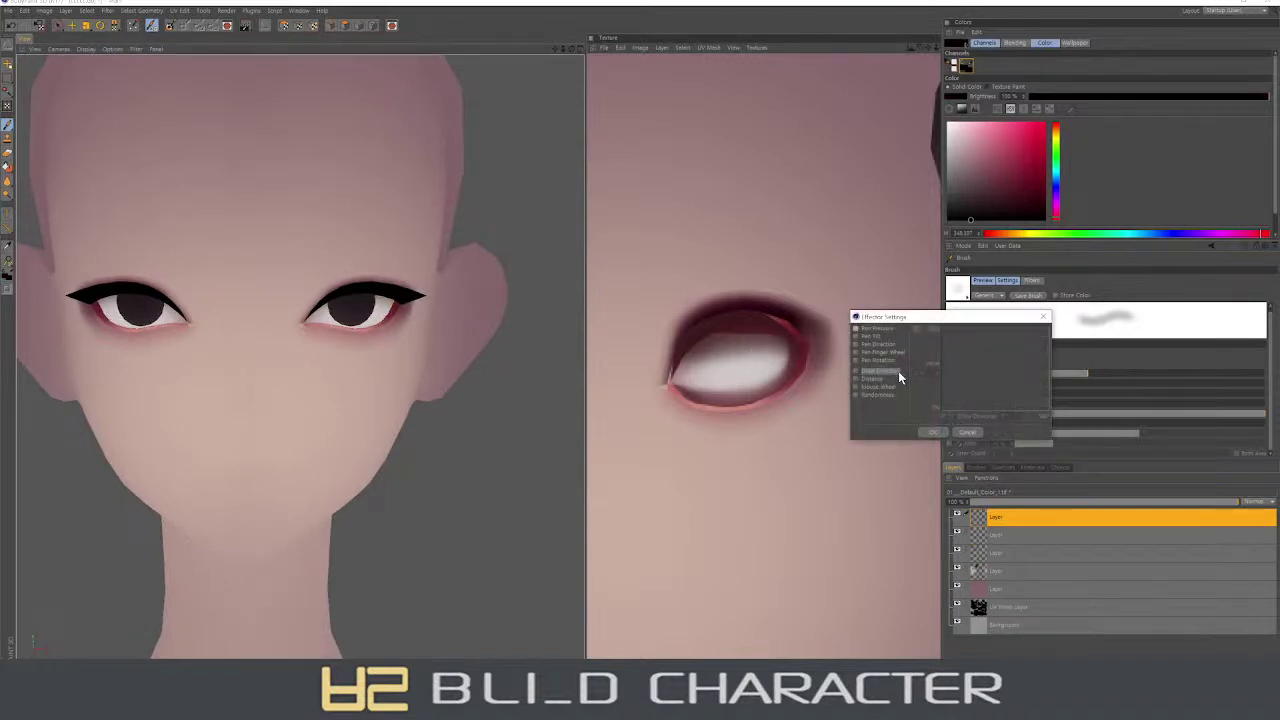
left_click(933, 432)
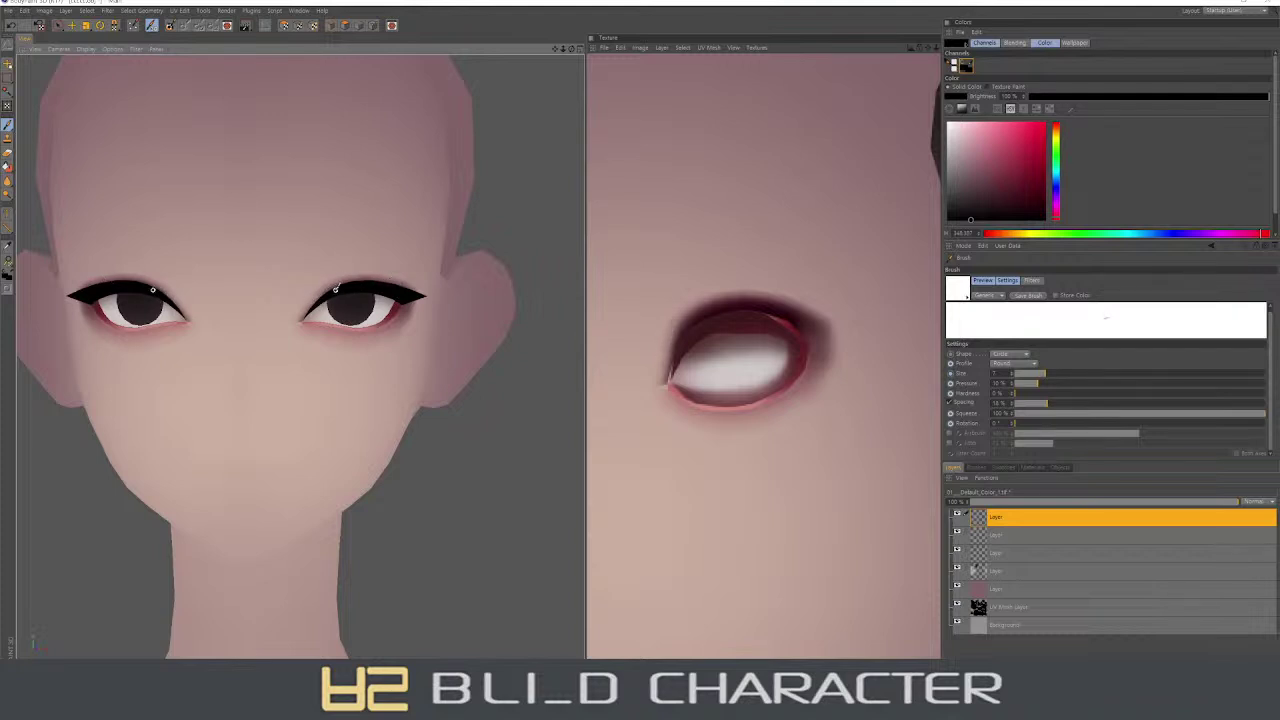
- Orbit and zoom the head, then drag the viewport splitter right to enlarge the 3D view
right_click_drag(396, 282, 335, 283)
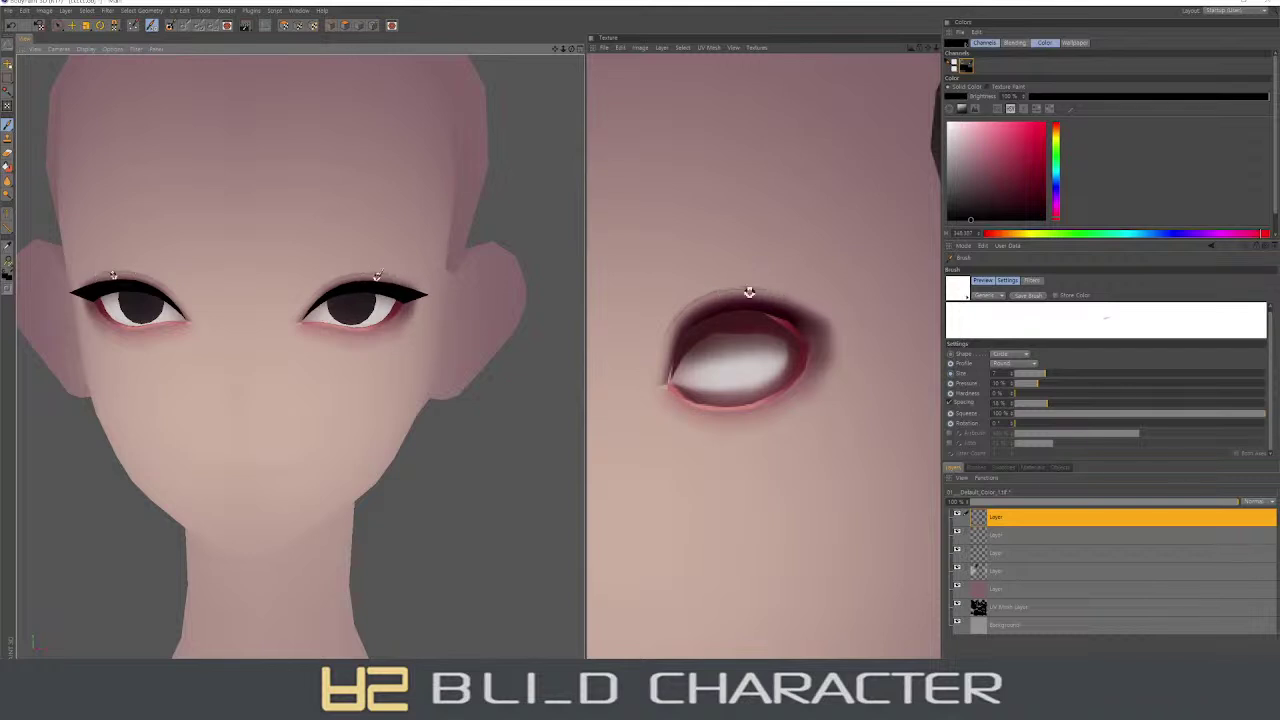
scroll(363, 286, "down", 2)
scroll(350, 300, "down", 1)
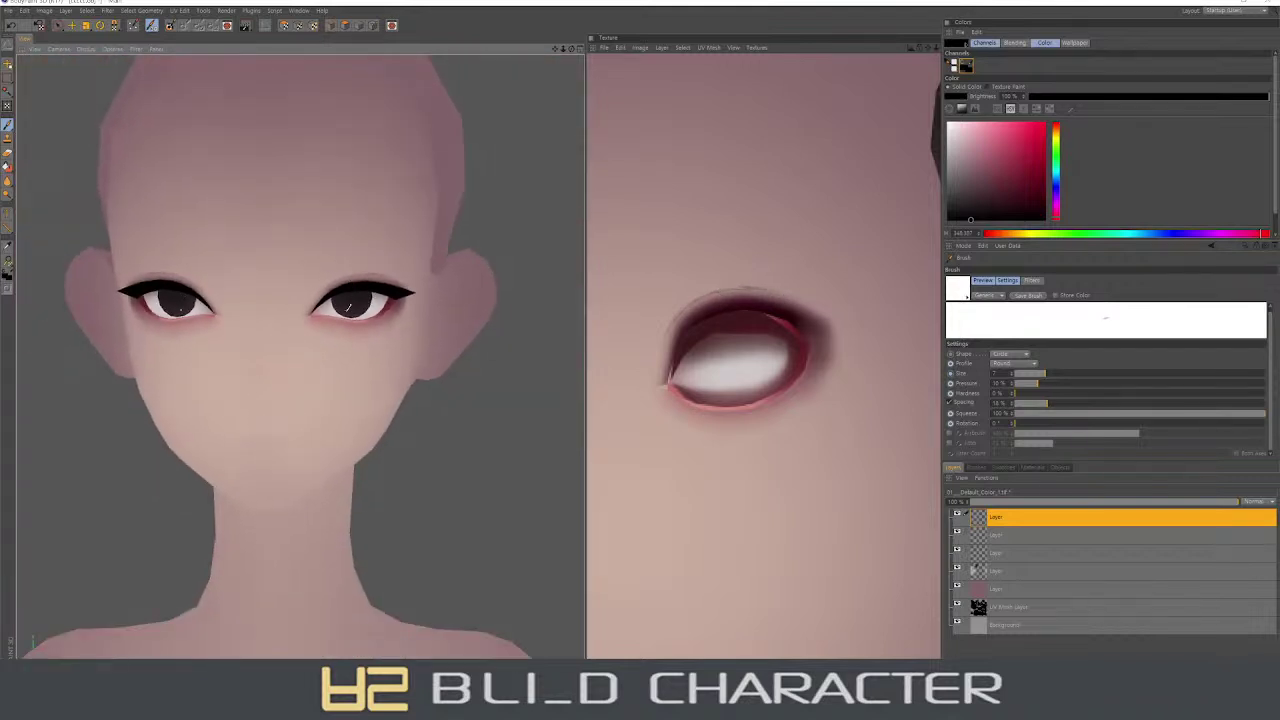
scroll(320, 266, "up", 2)
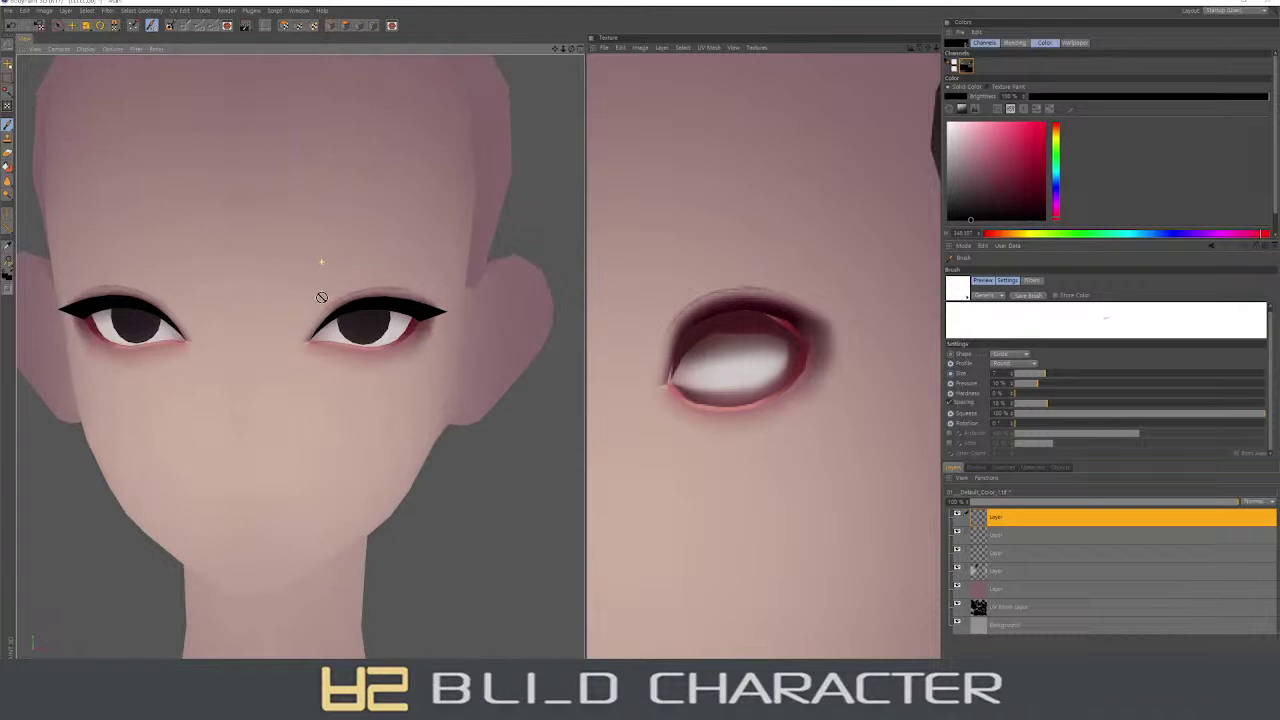
scroll(320, 266, "up", 1)
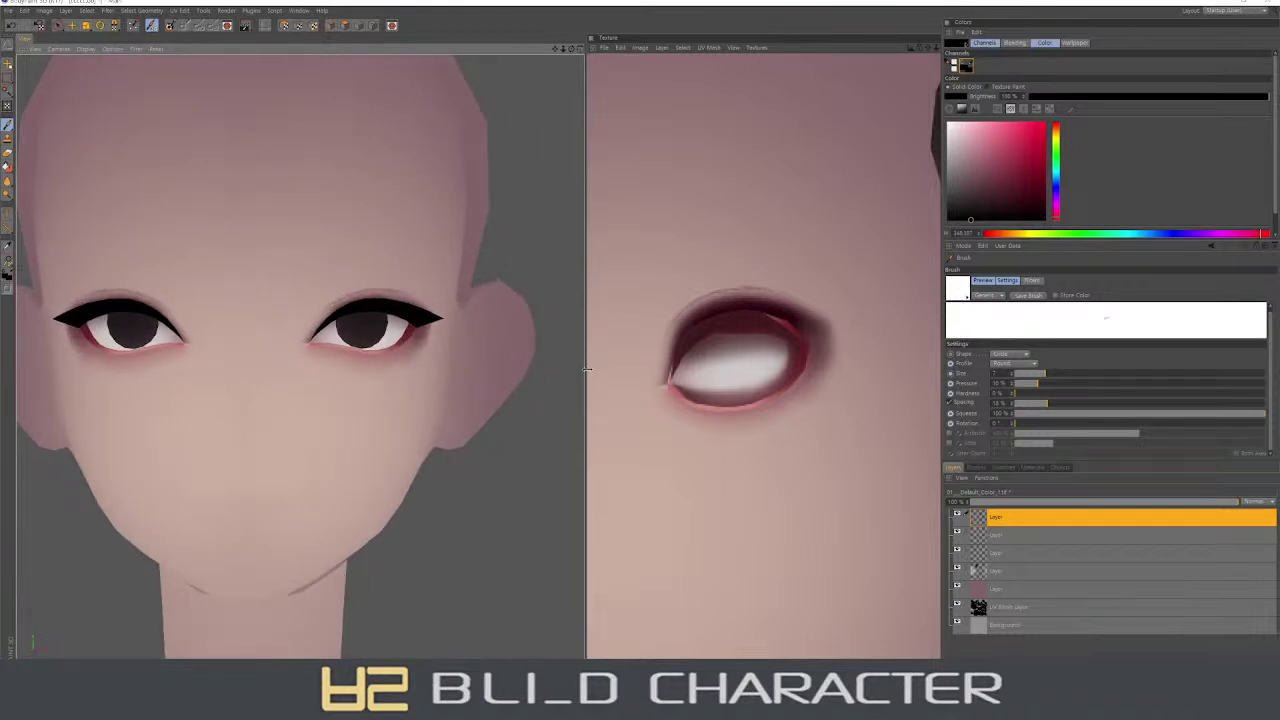
left_click_drag(586, 370, 852, 370)
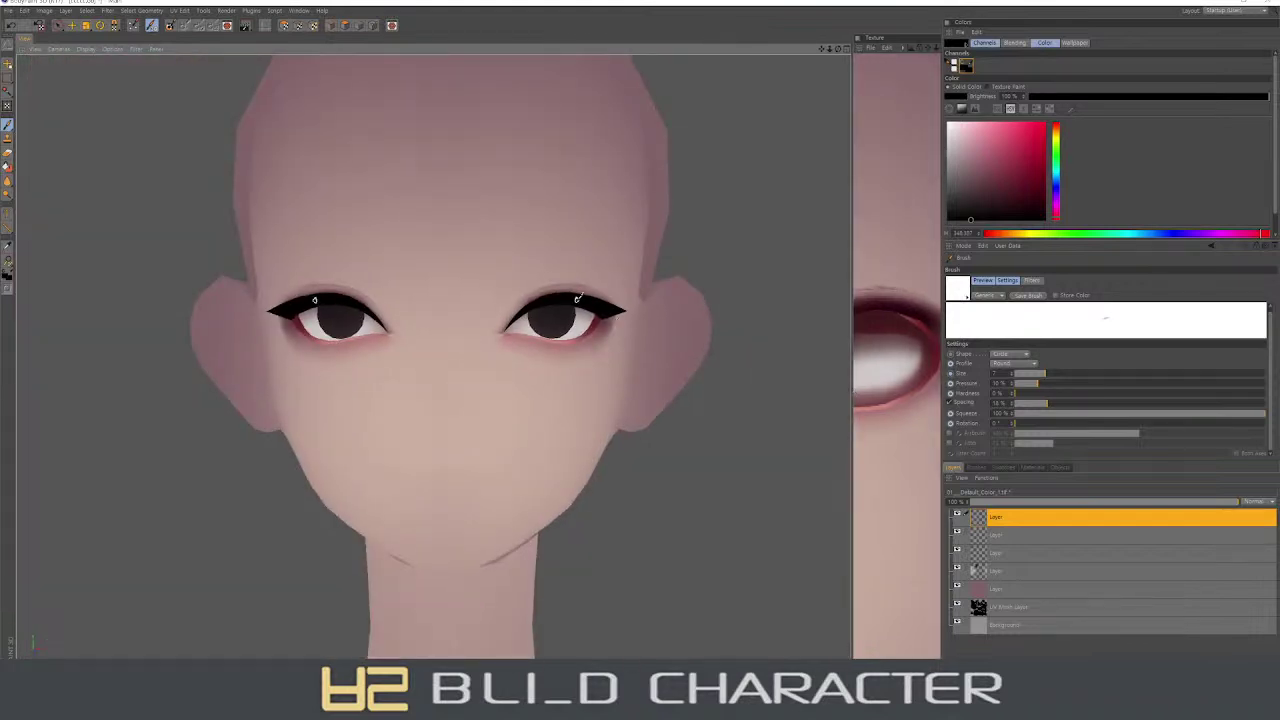
- Paint thin eyebrows above both eyes with a size 25 brush, then restore the texture view
left_click_drag(578, 297, 546, 291, "alt")
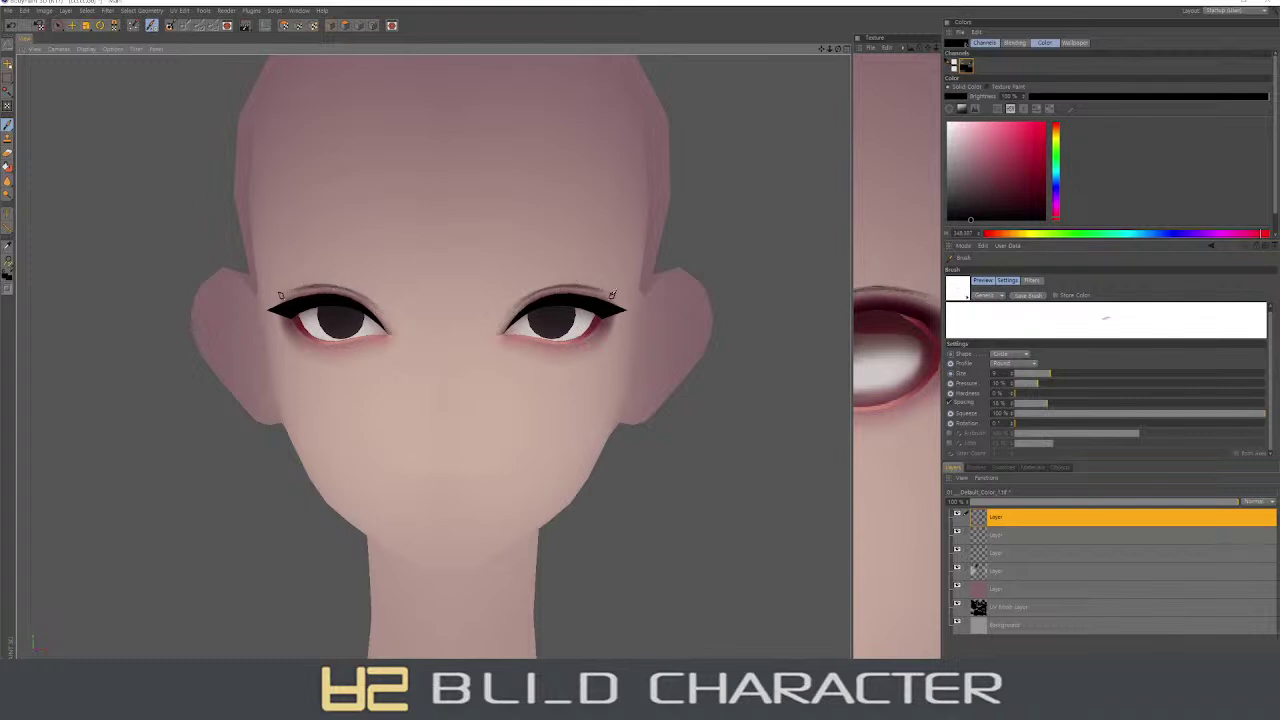
left_click_drag(613, 298, 588, 289, "alt")
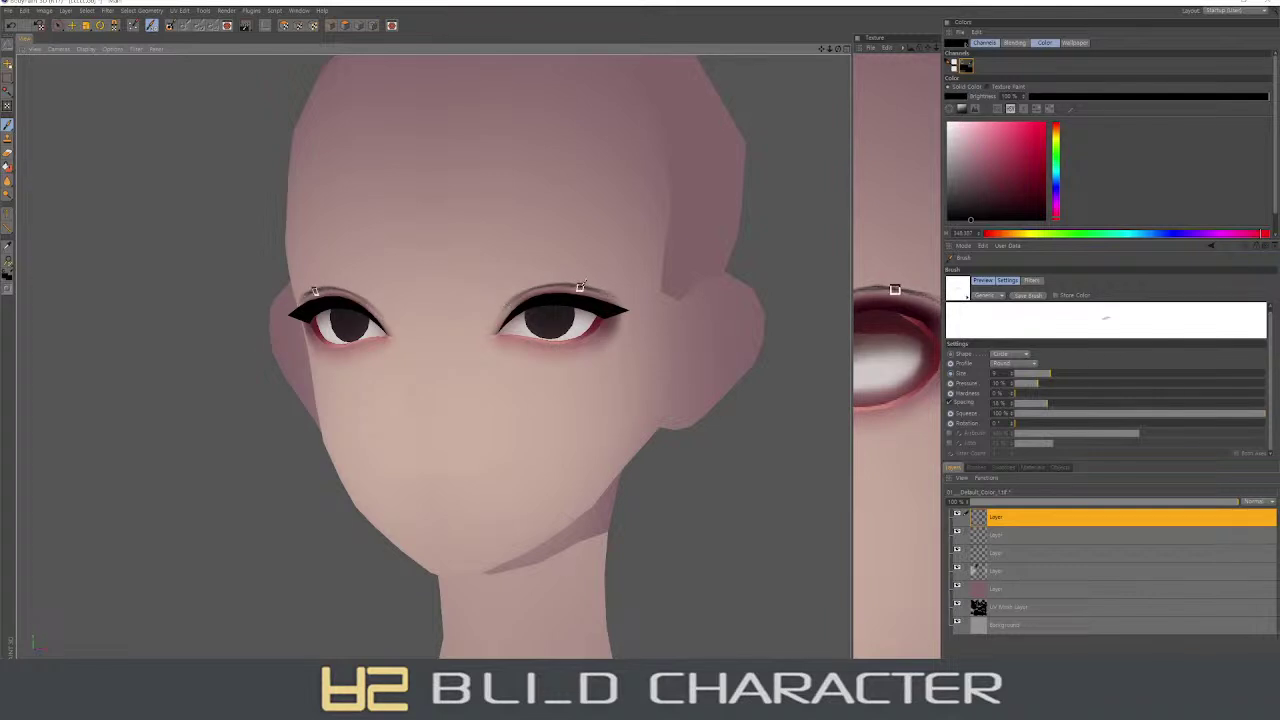
middle_click_drag(521, 298, 594, 275)
scroll(514, 294, "down", 2)
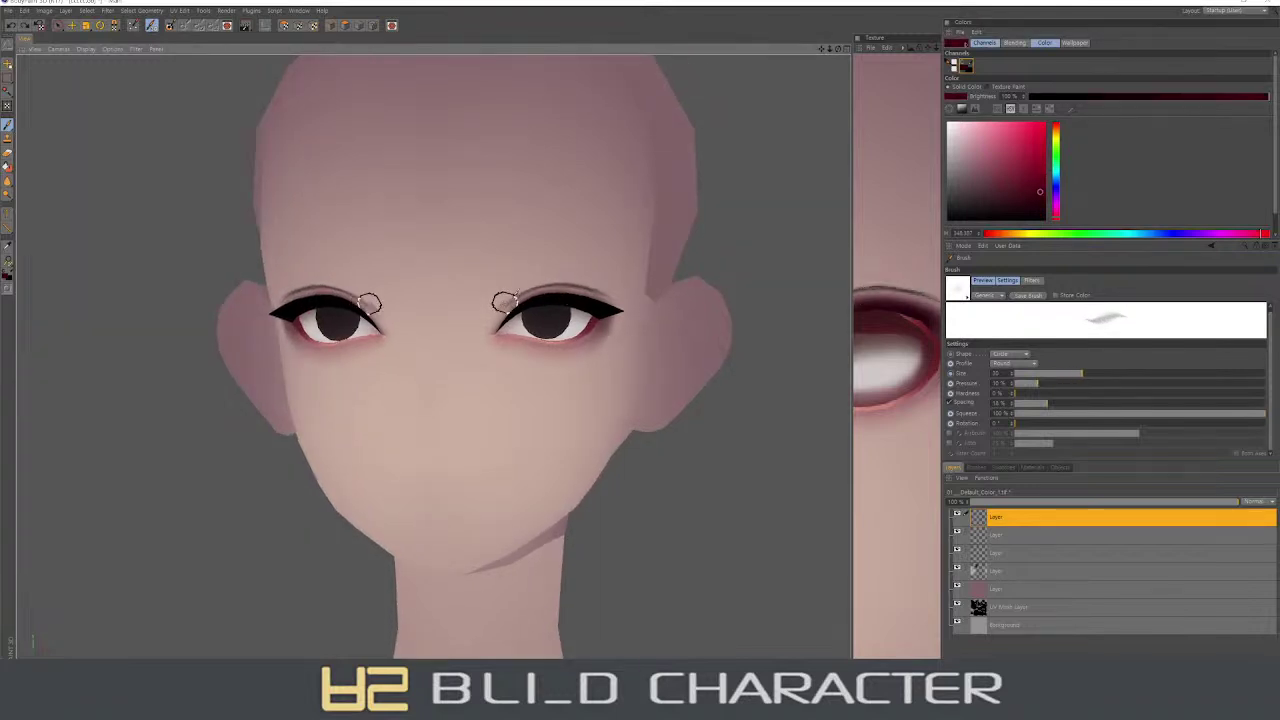
left_click_drag(514, 294, 604, 284)
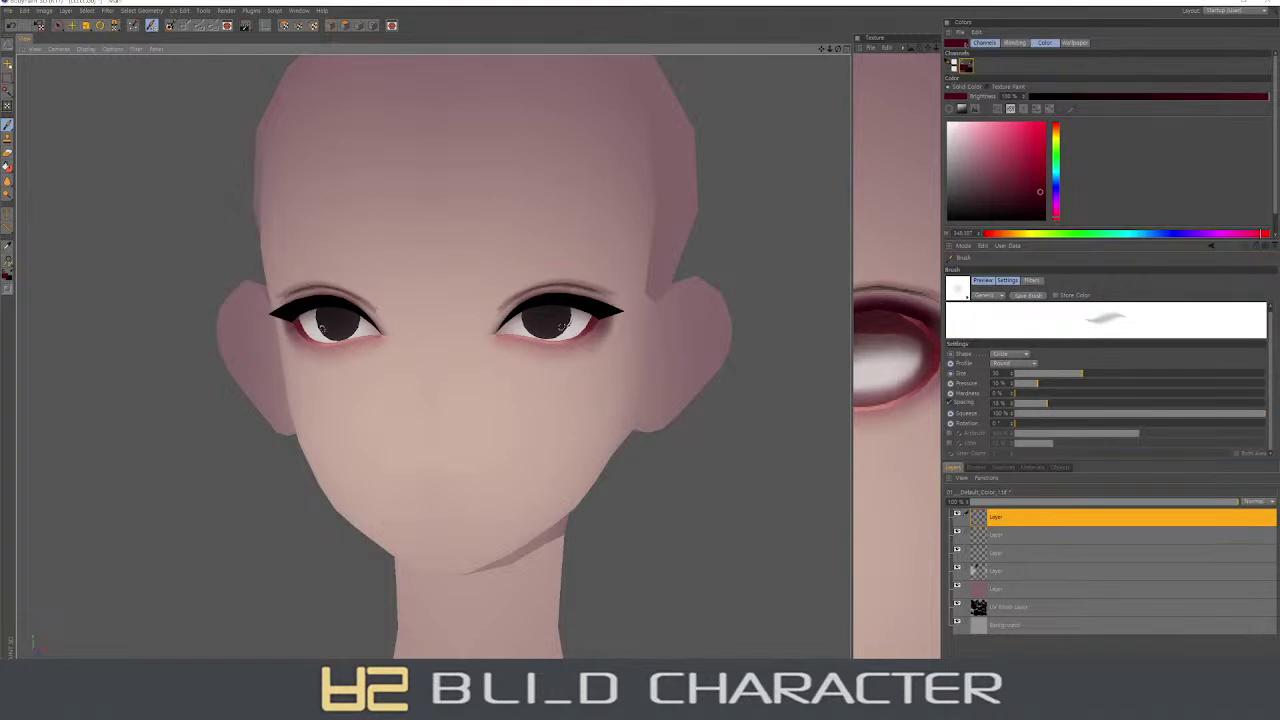
left_click_drag(565, 325, 525, 325, "alt")
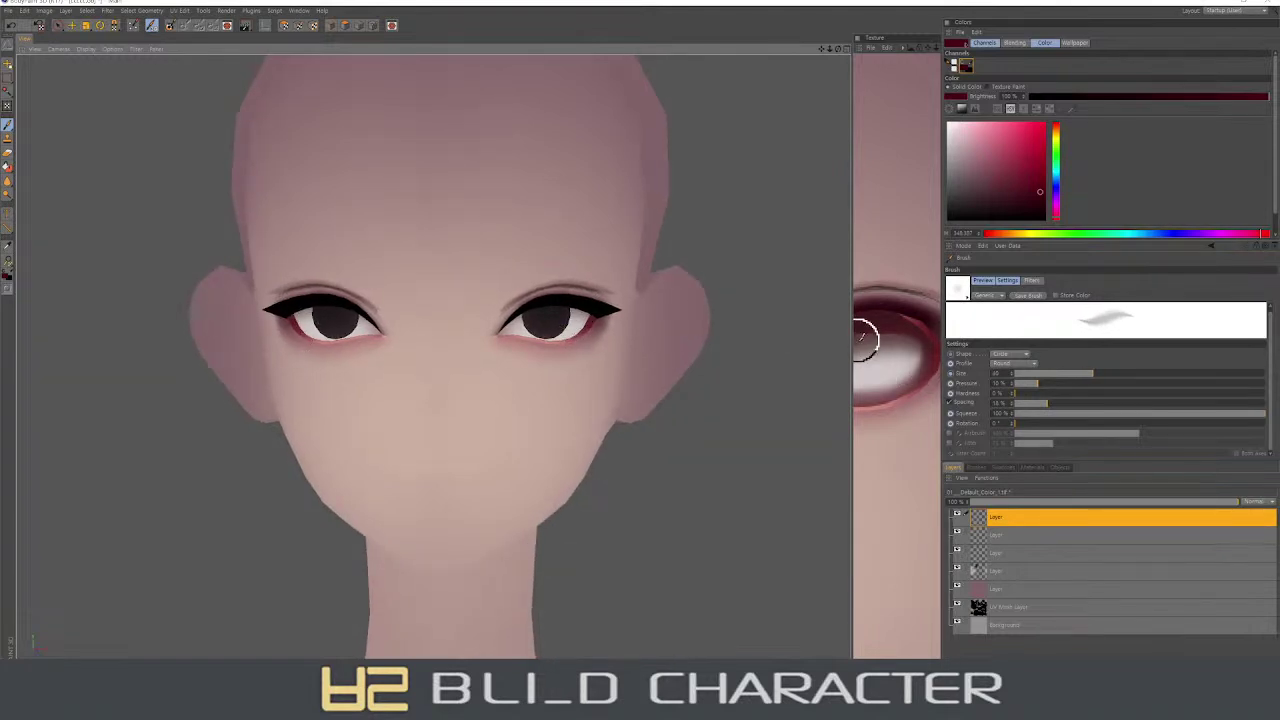
left_click_drag(853, 348, 650, 357)
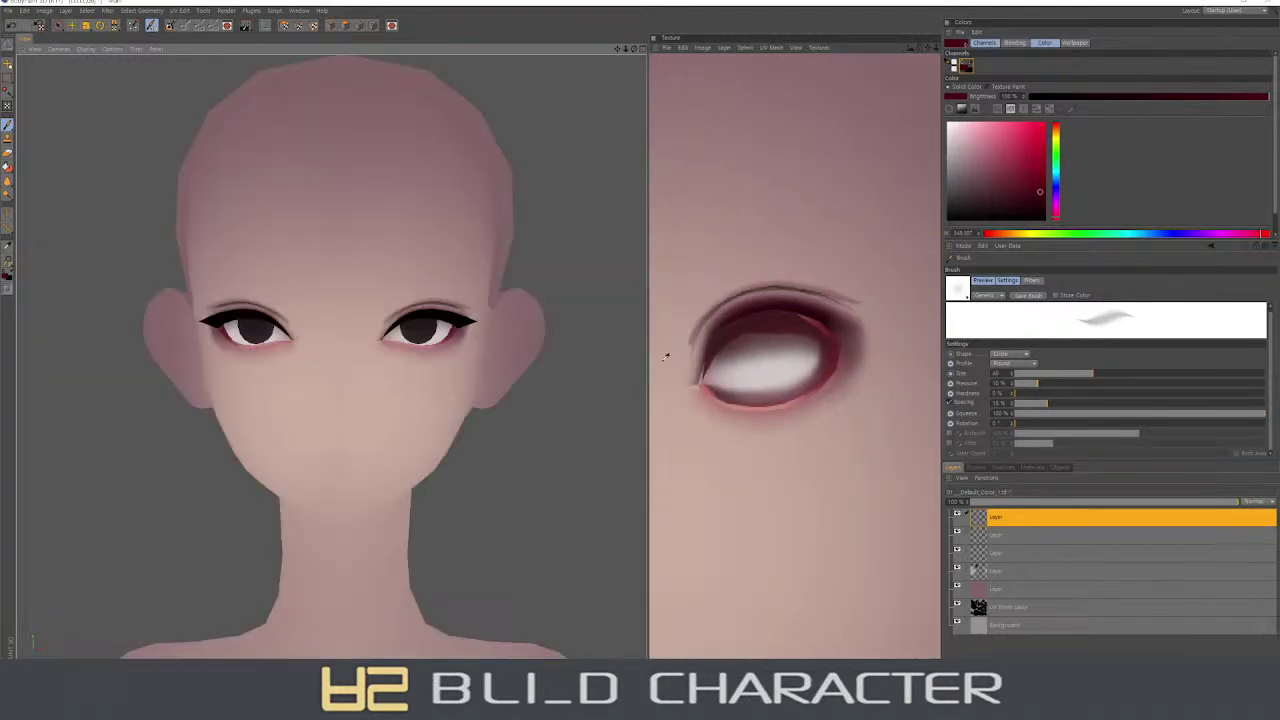
- Darken the upper eyelid from its outer corner toward the inner side
left_click_drag(857, 329, 786, 380)
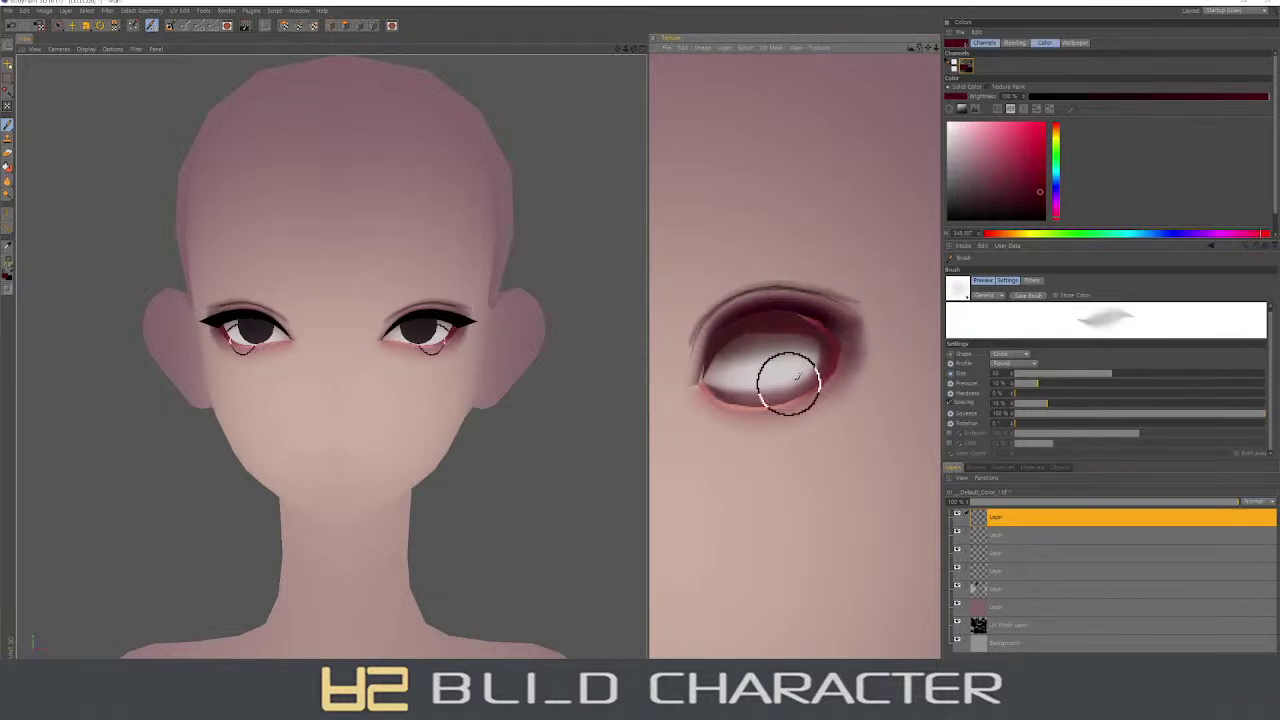
left_click_drag(856, 318, 700, 345)
key("ctrl+z")
left_click_drag(857, 314, 700, 330)
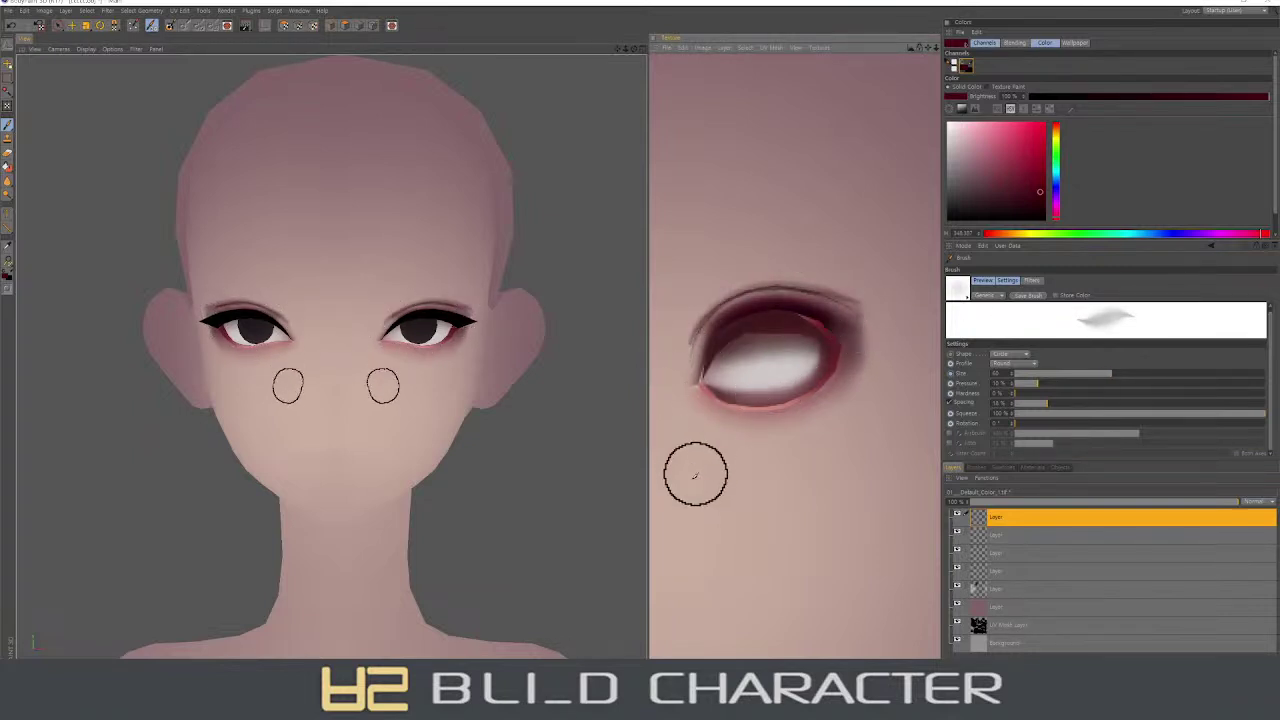
left_click_drag(871, 320, 737, 343)
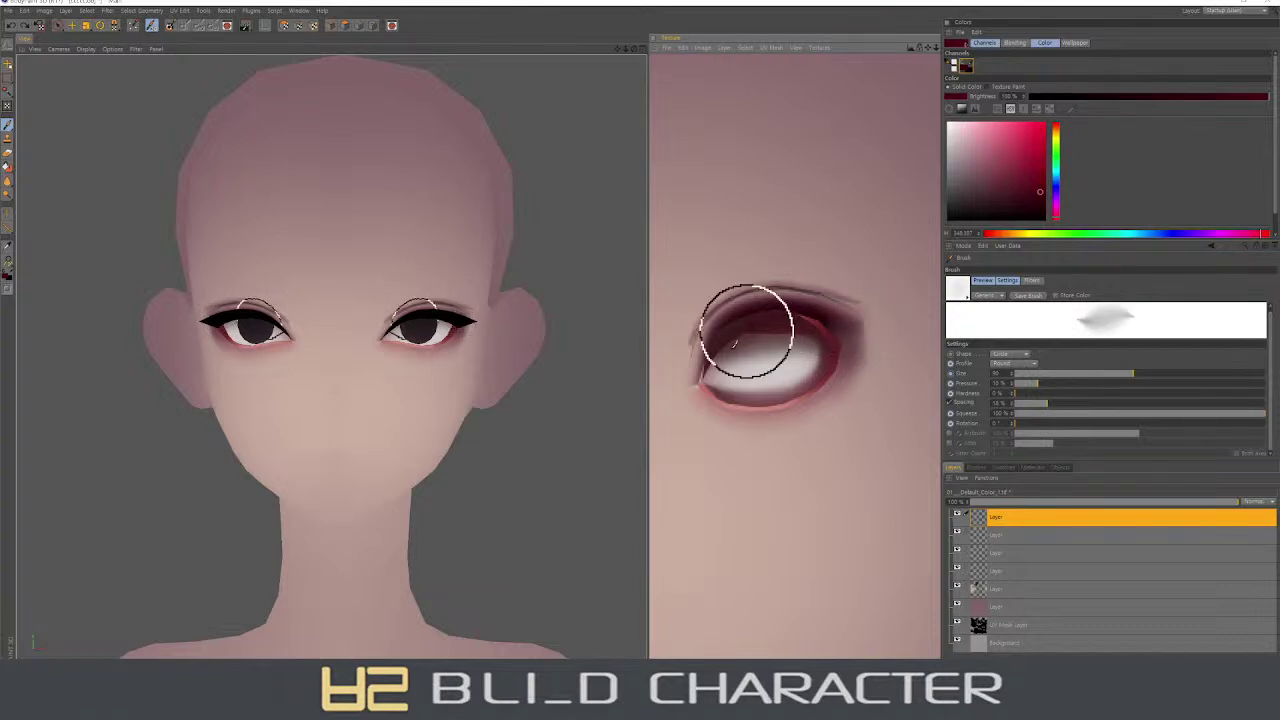
- Try a brighter pink on a larger brush, then settle on a dark lid red at a smaller size
left_click(1034, 127)
middle_click_drag(835, 305, 885, 305)
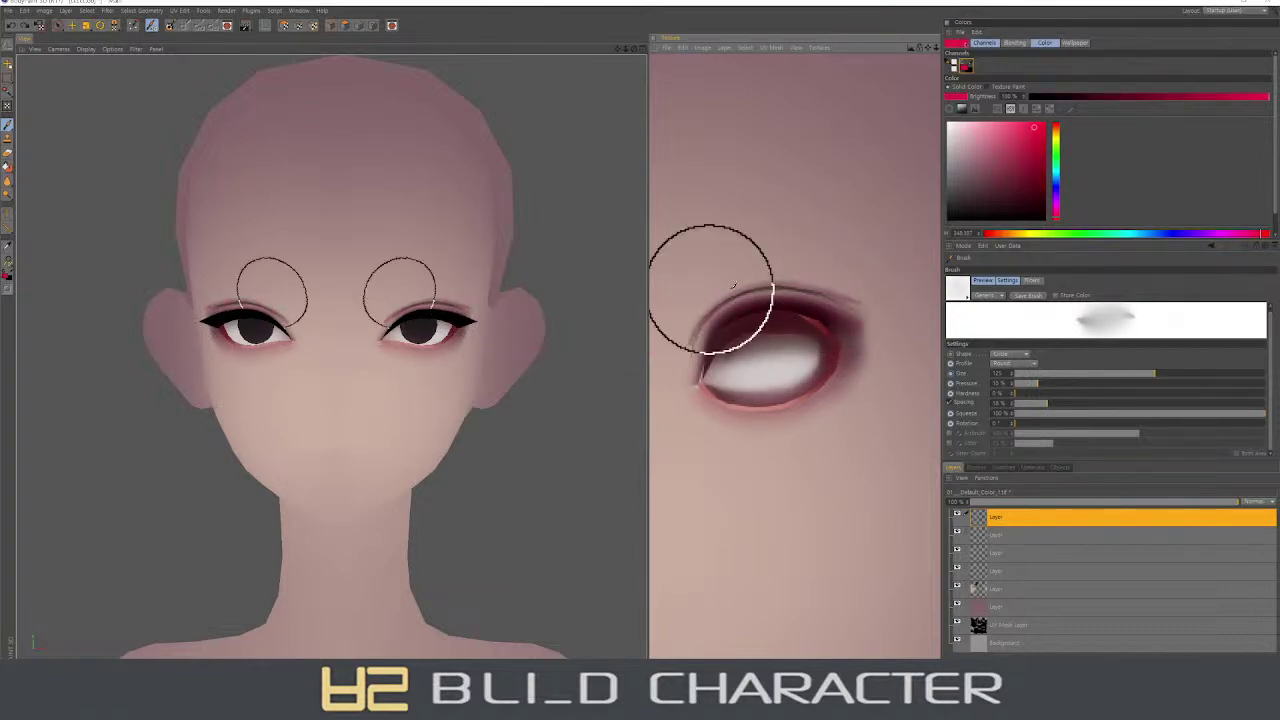
left_click(789, 300, "ctrl")
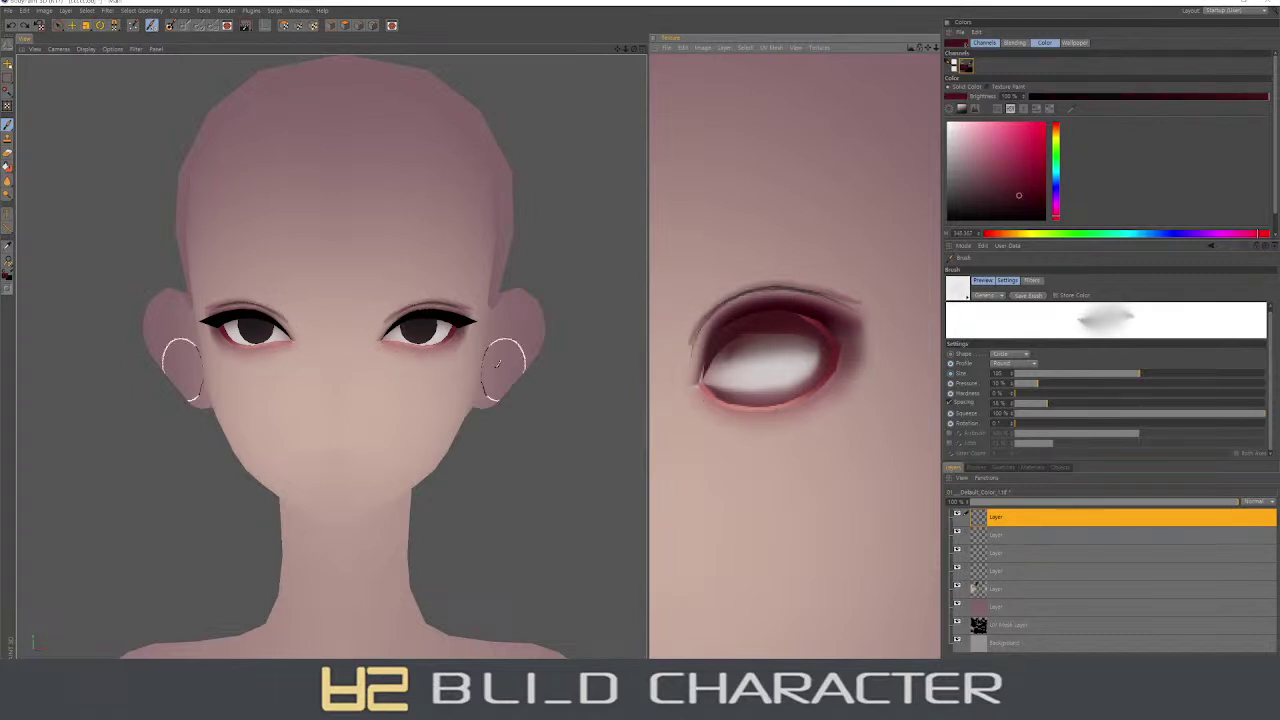
middle_click_drag(832, 424, 801, 441)
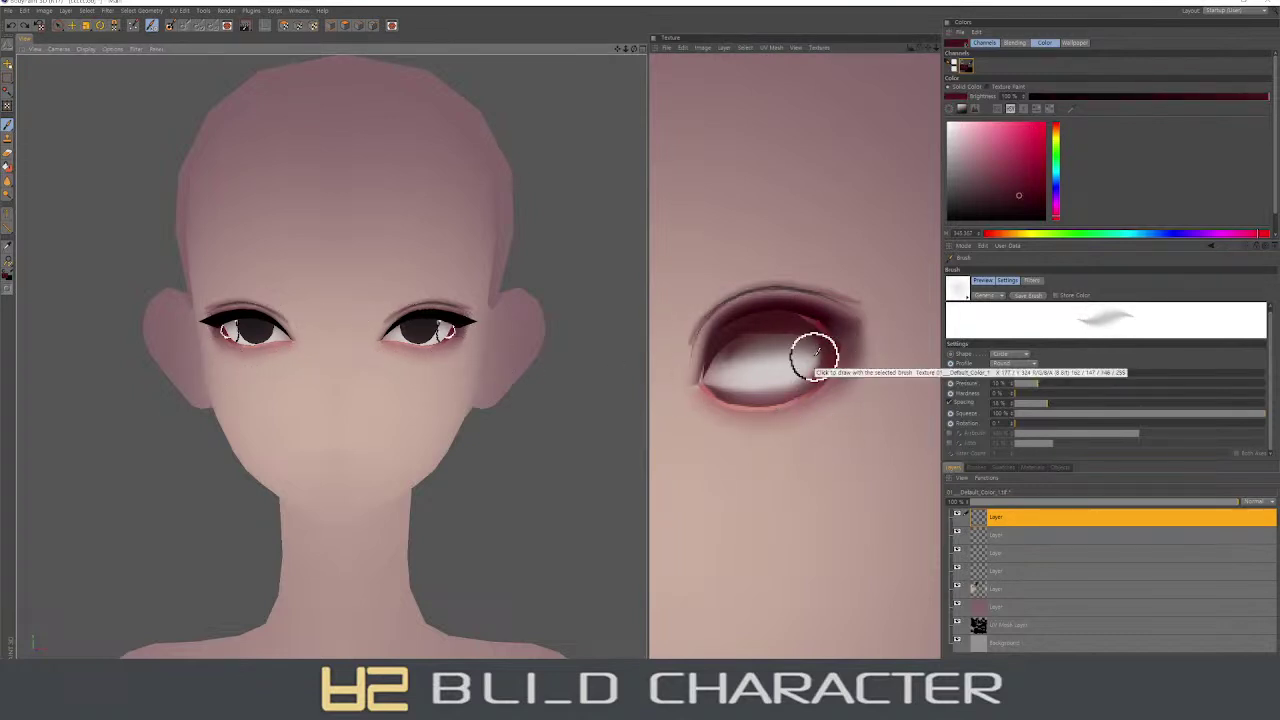
- Sample the skin colour and stroke faint brows above the eyes at low pressure and small size
left_click(785, 286, "ctrl")
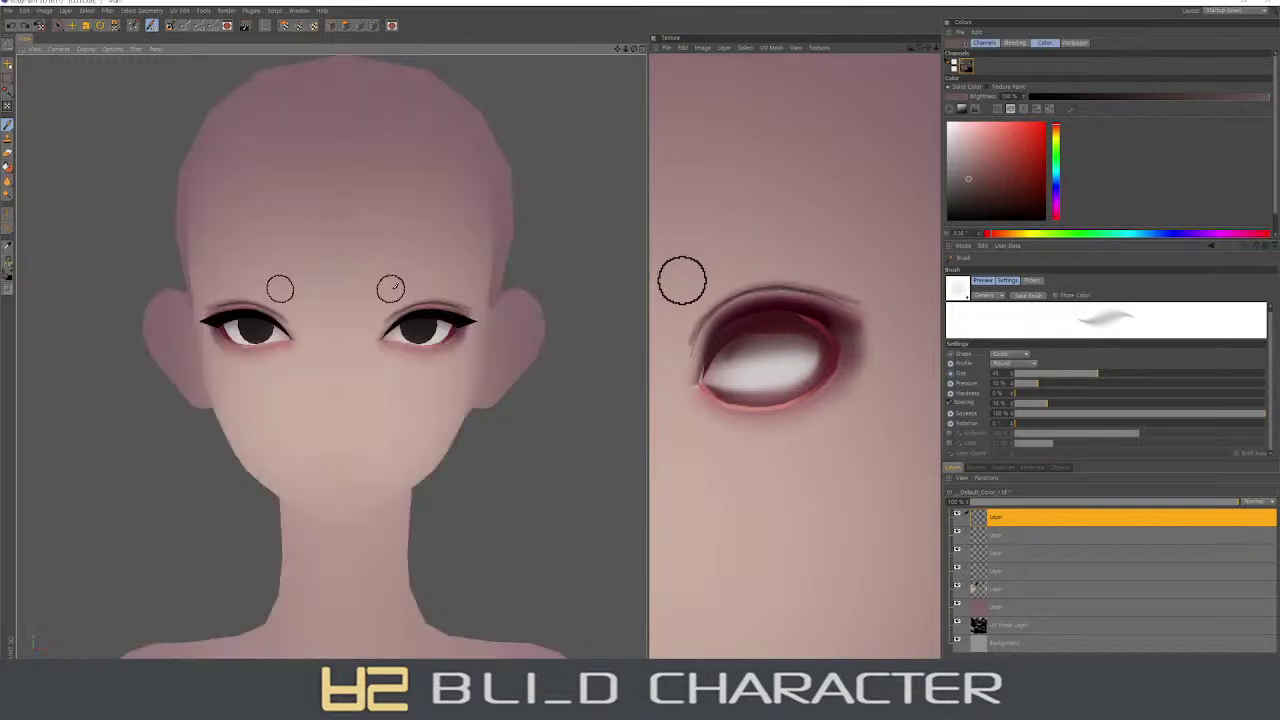
middle_click_drag(680, 277, 777, 257)
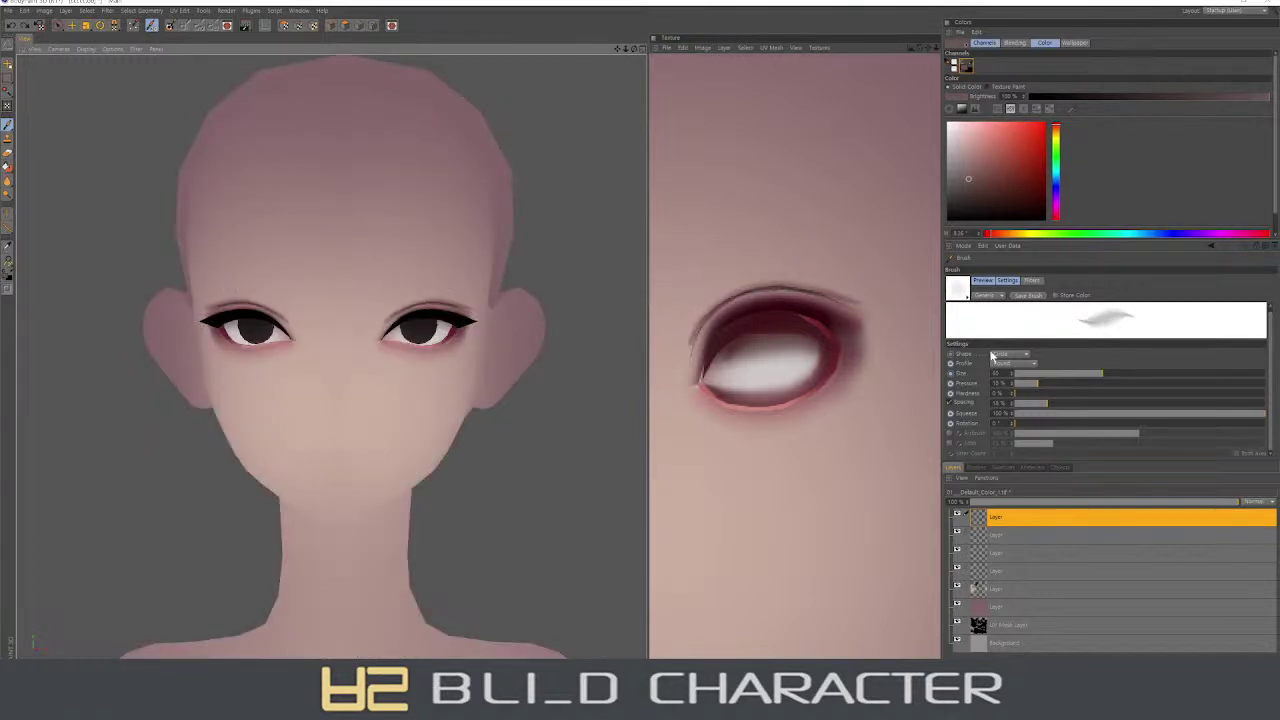
left_click_drag(1023, 385, 1019, 385)
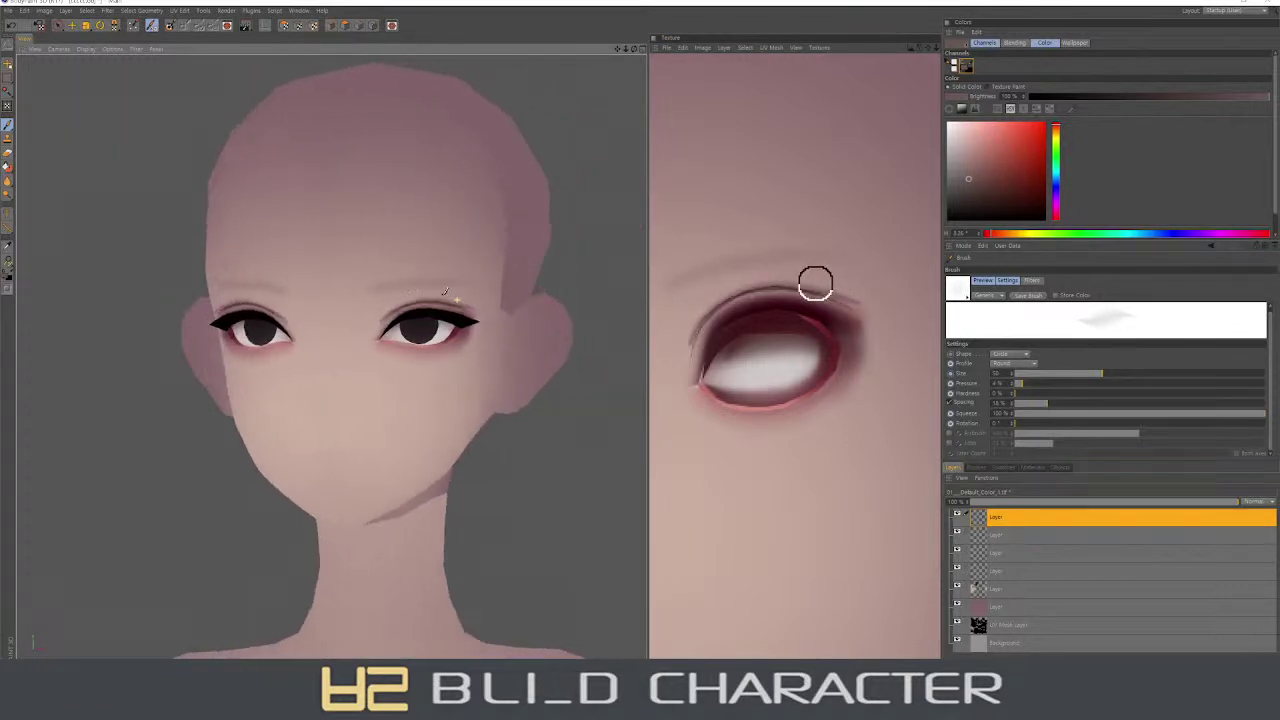
middle_click_drag(662, 291, 734, 260)
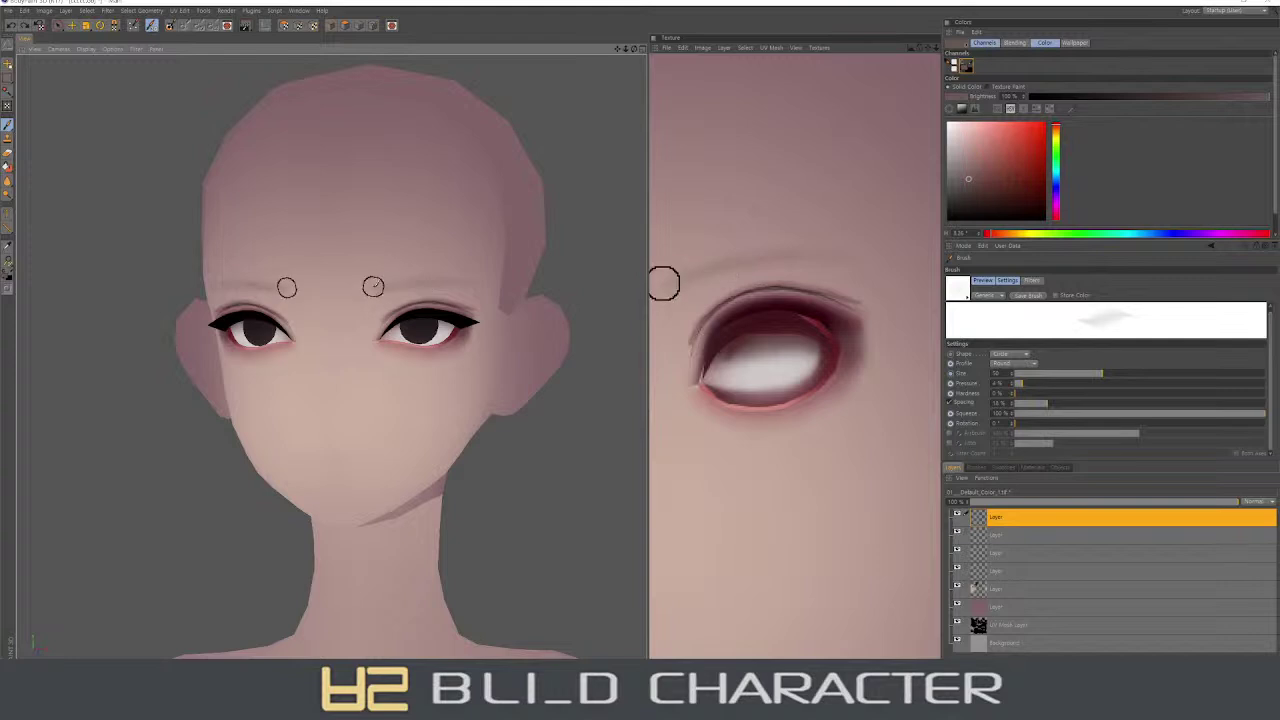
middle_click_drag(746, 263, 651, 286)
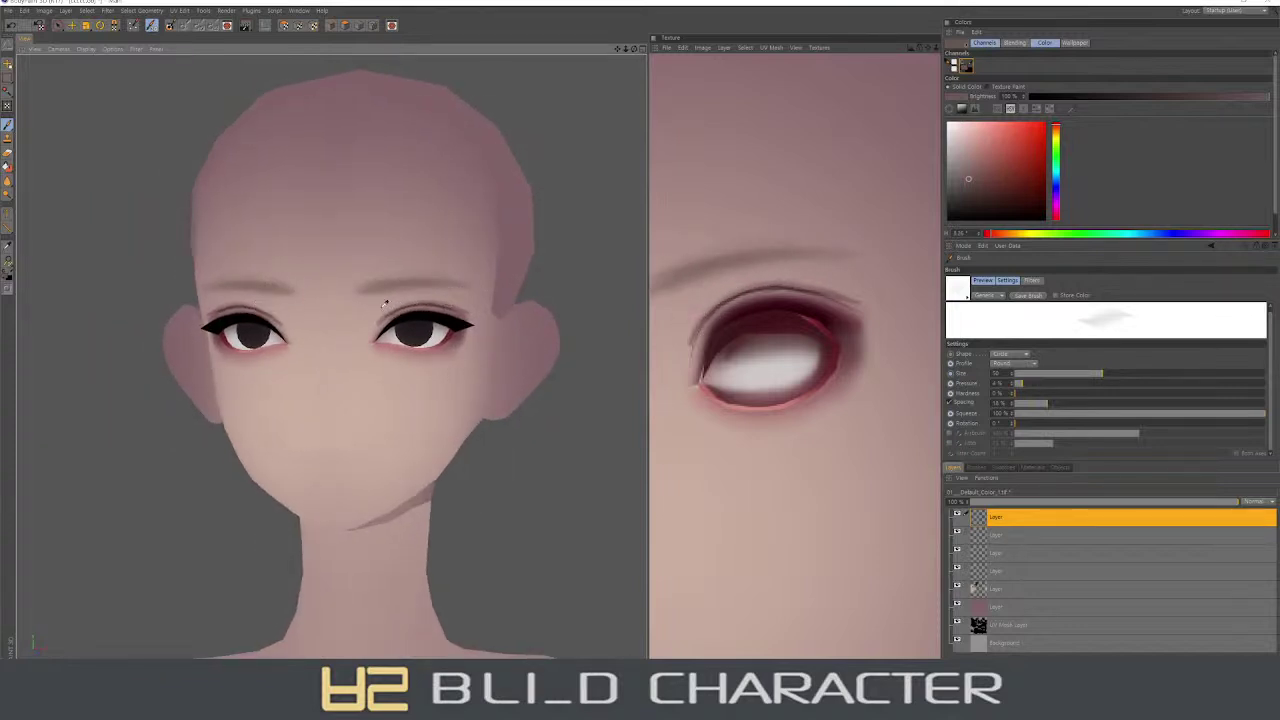
- Blend the brows into the skin with a larger sampled-skin brush, orbiting to check them
left_click(686, 320, "ctrl")
middle_click_drag(686, 330, 689, 335)
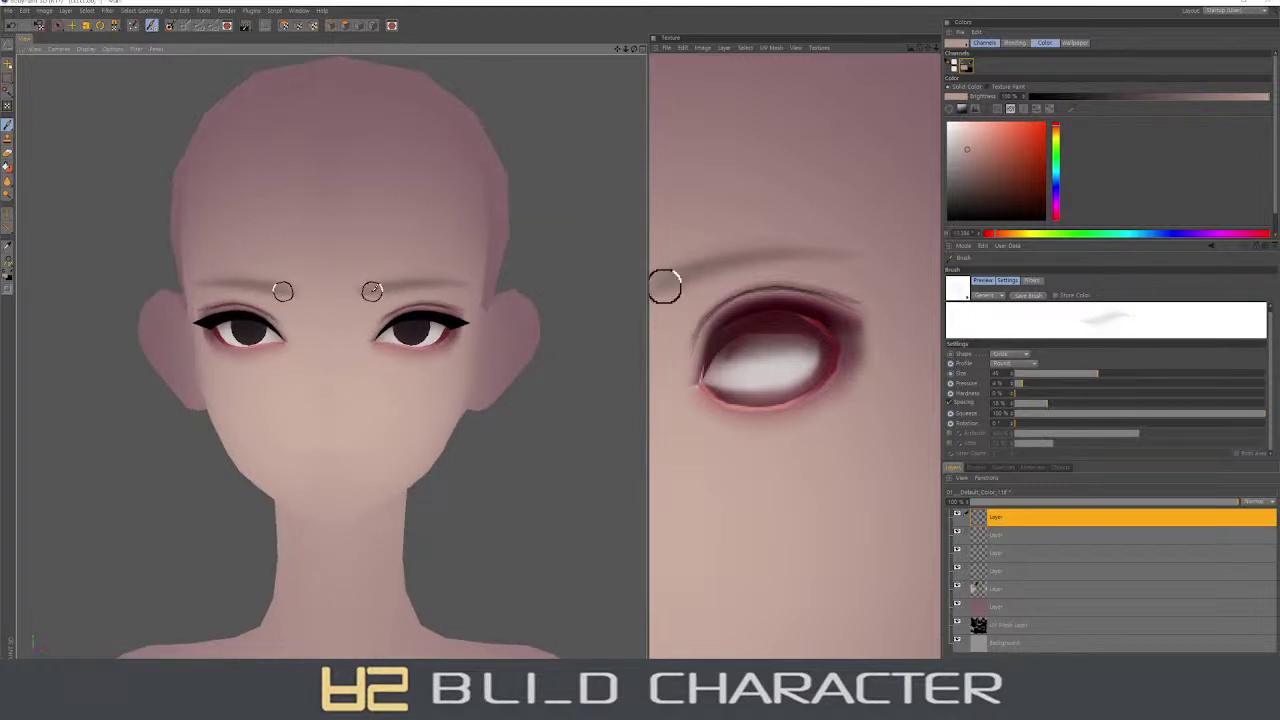
middle_click_drag(669, 288, 651, 292)
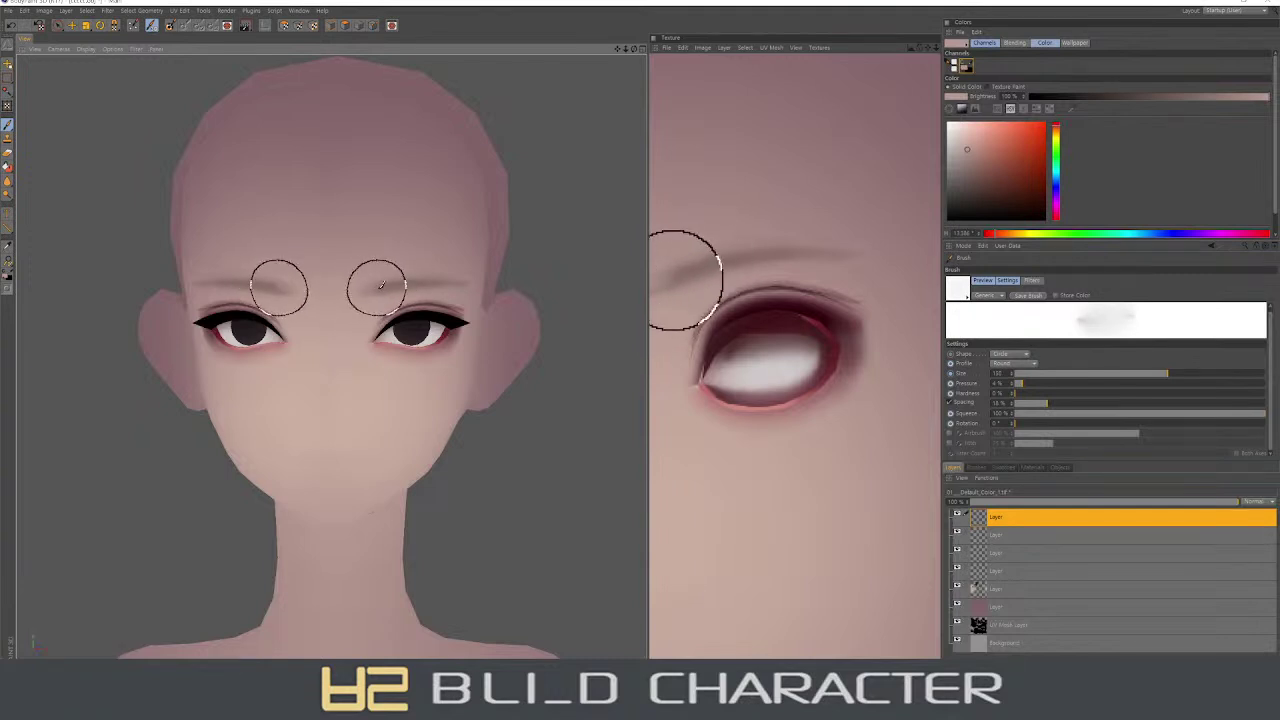
middle_click_drag(364, 298, 360, 280)
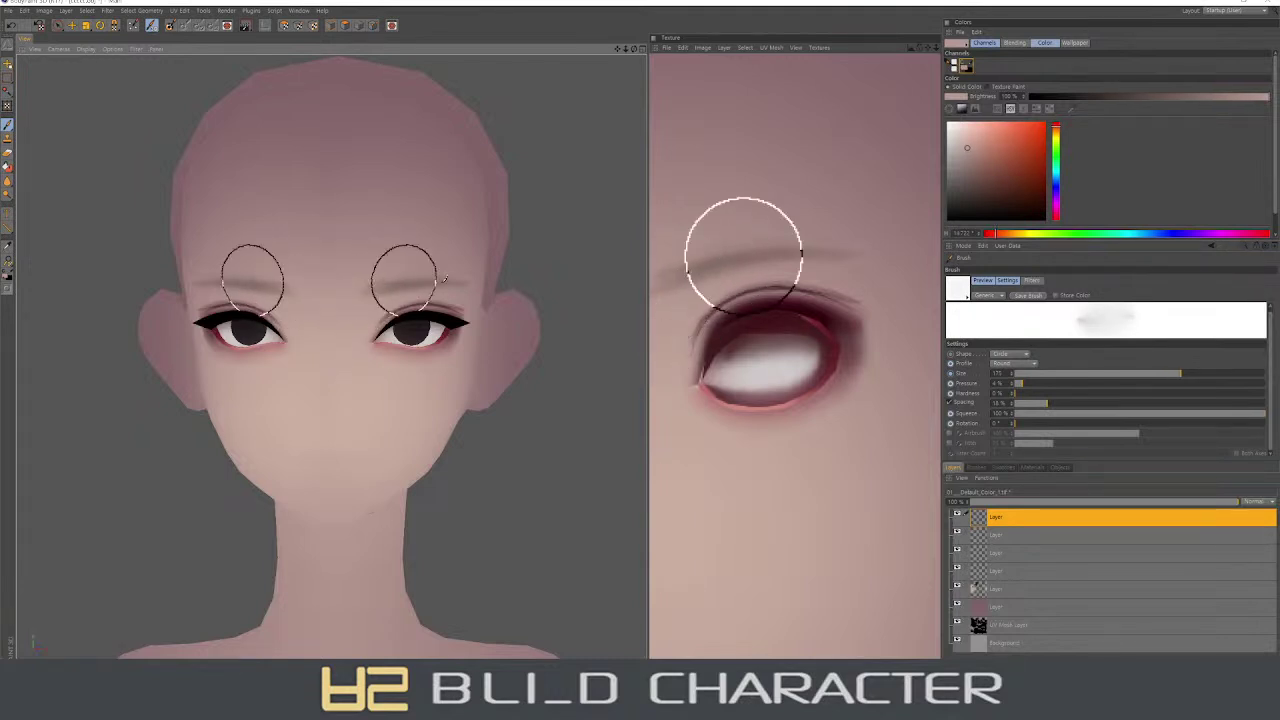
left_click_drag(200, 280, 483, 284, "alt")
middle_click_drag(483, 284, 406, 276)
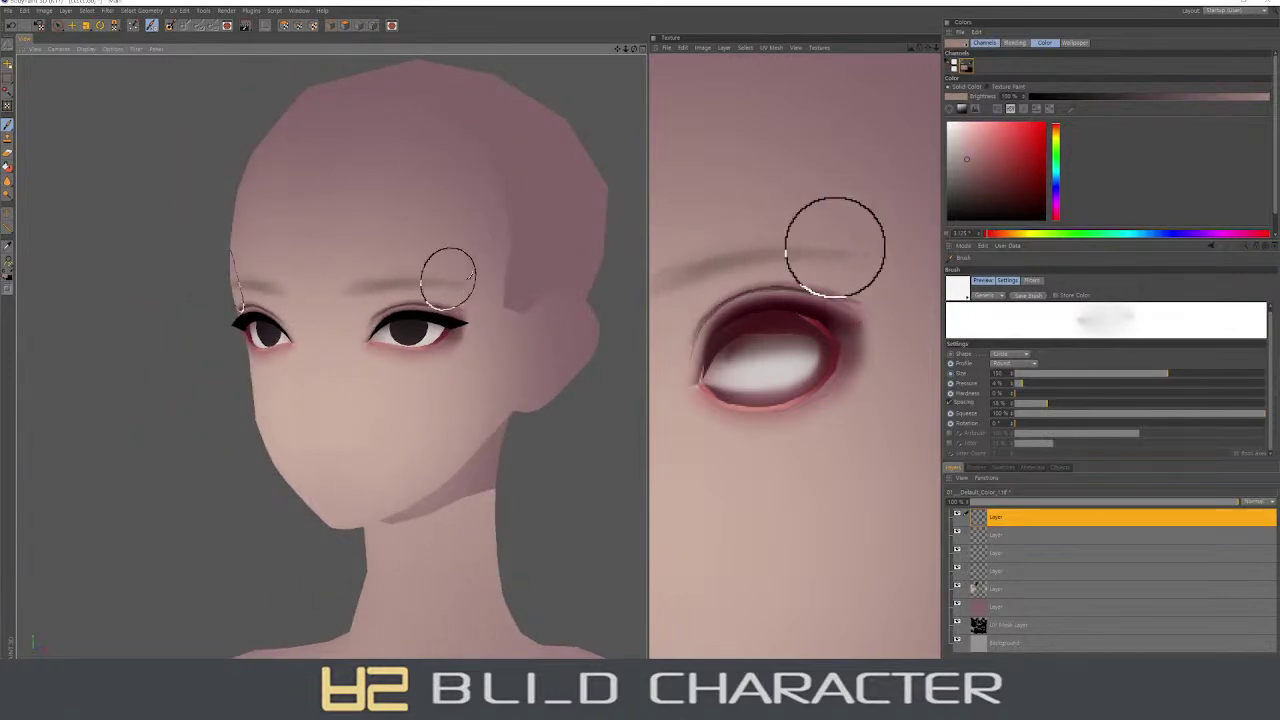
left_click_drag(429, 271, 374, 277, "alt")
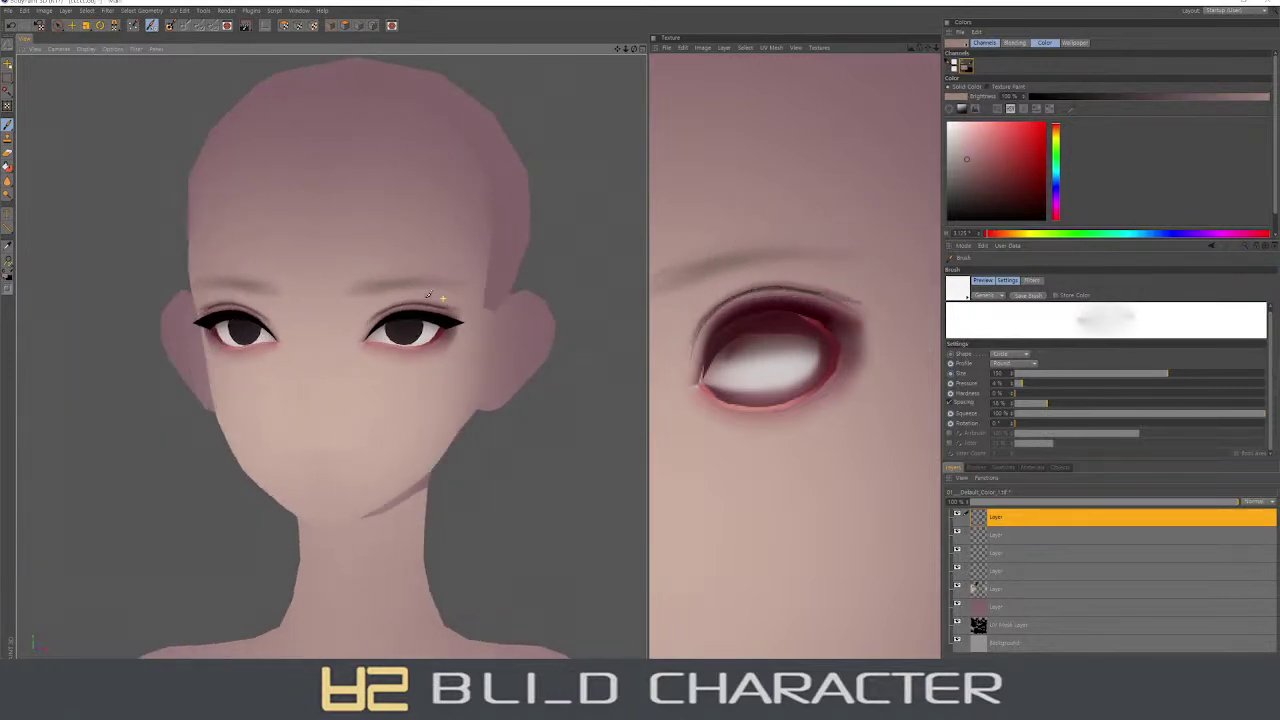
left_click(443, 325, "ctrl")
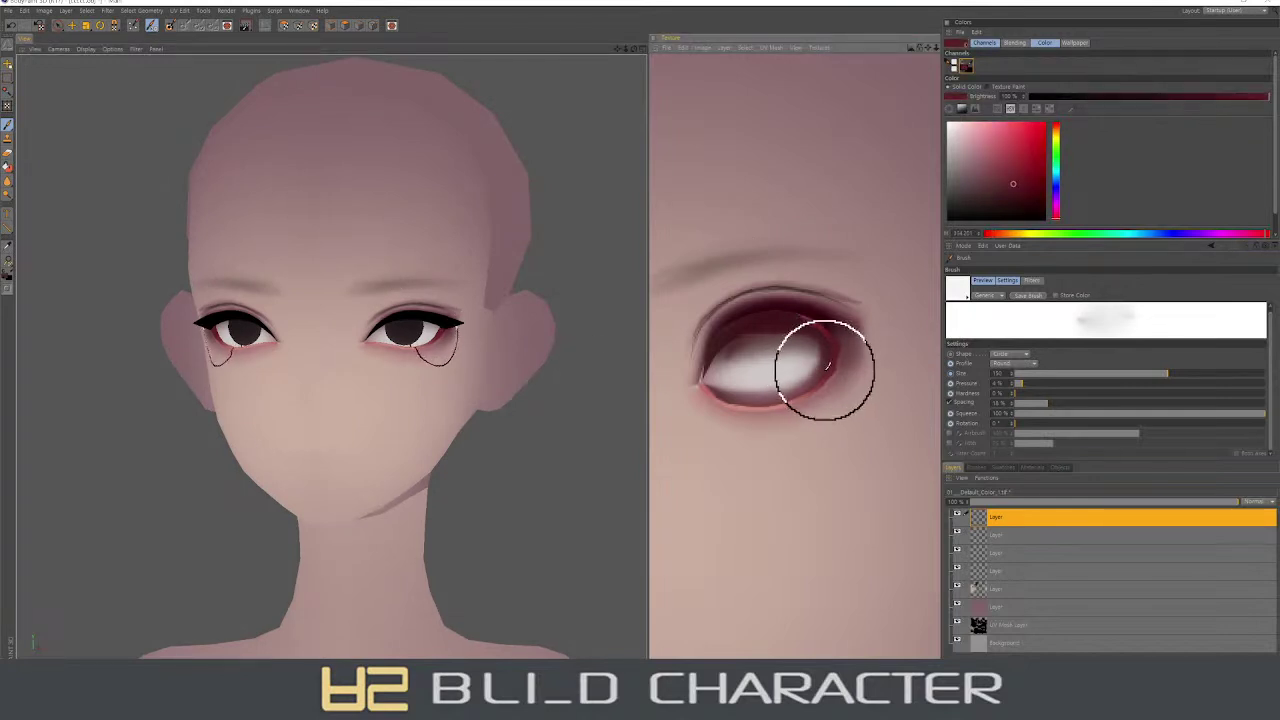
- Flatten the visible layers, then blur the eye's dark rim into the white at radius 6
right_click(1003, 556)
left_click(1058, 603)
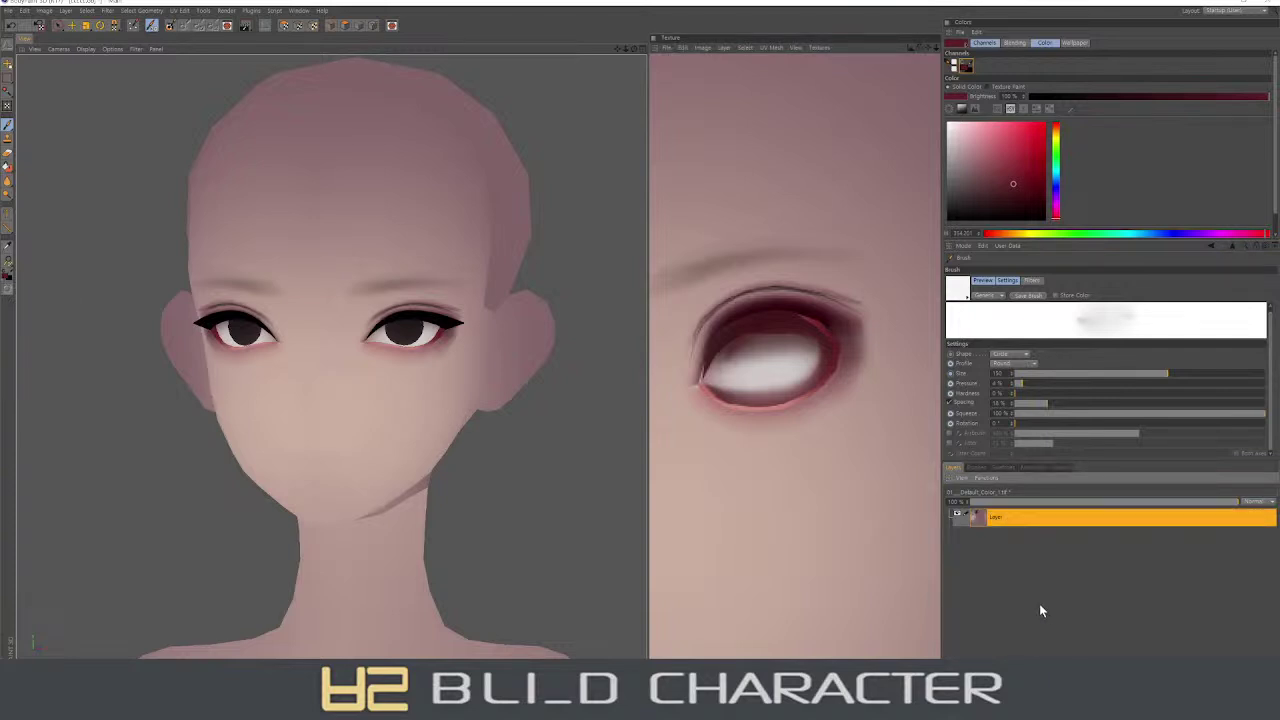
left_click(8, 183)
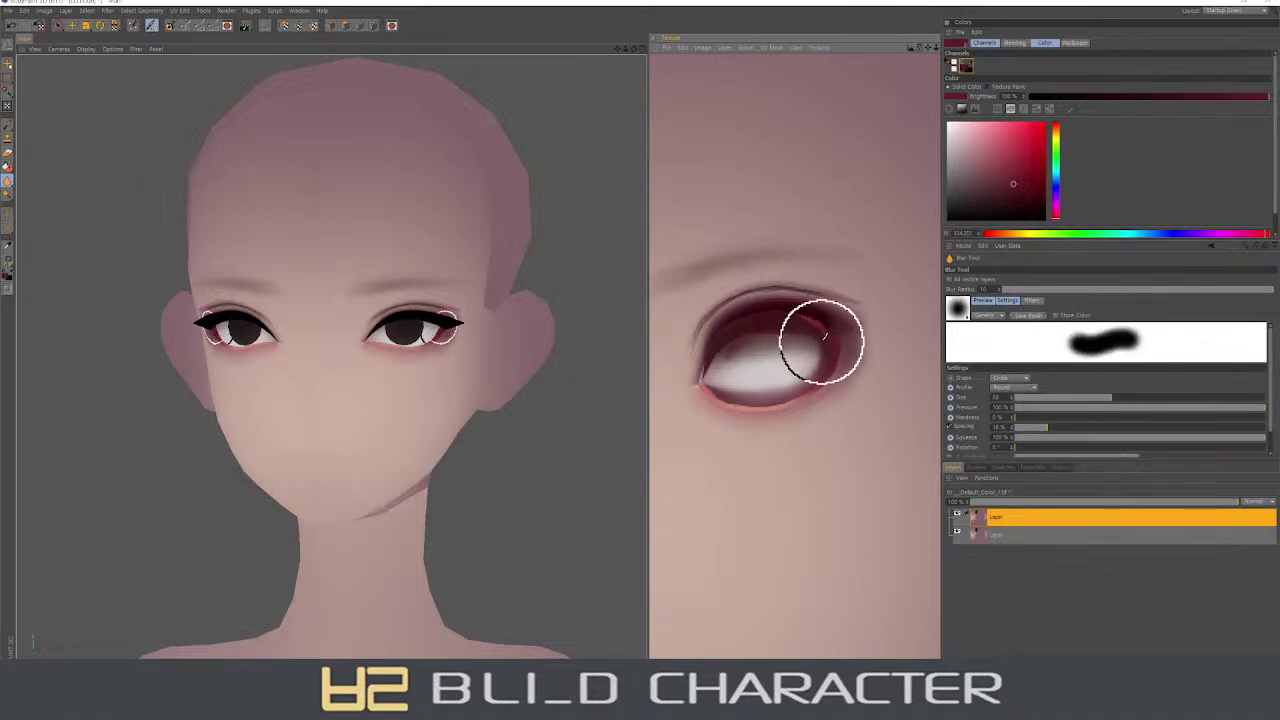
mouse_move(824, 337)
left_mouse_down()
mouse_move(763, 401)
mouse_move(789, 393)
left_mouse_up()
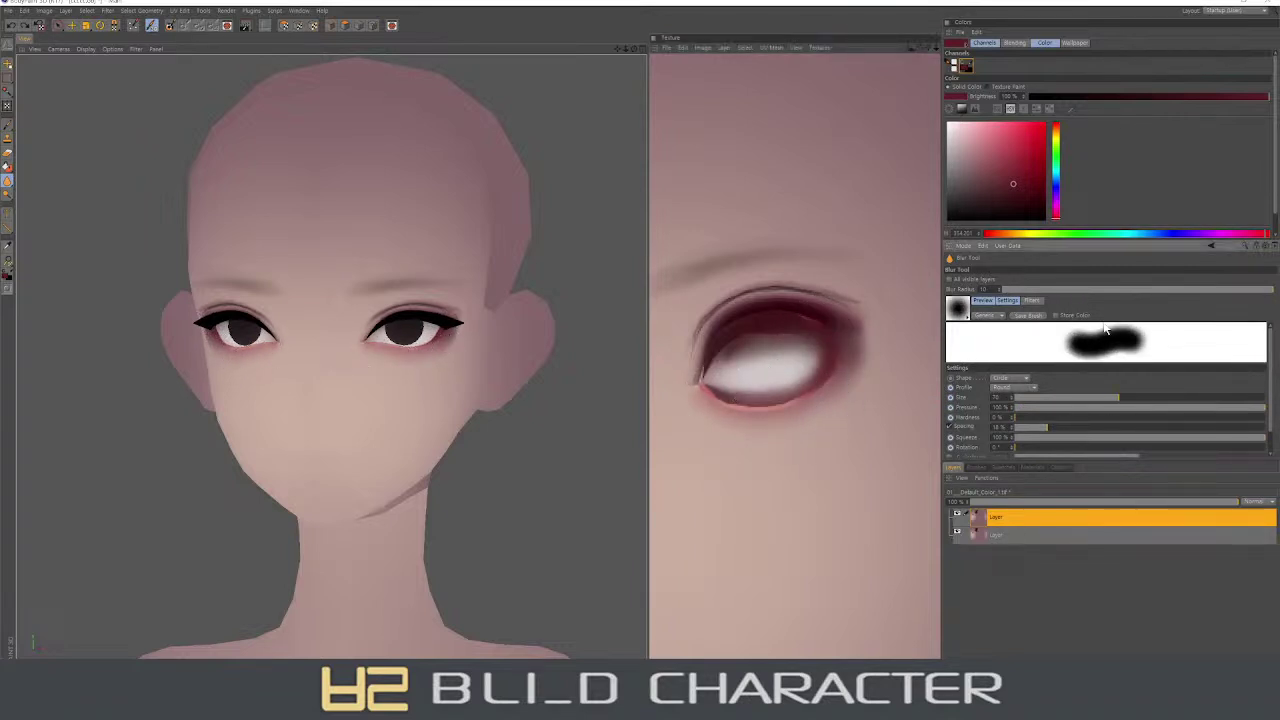
left_click(1147, 290)
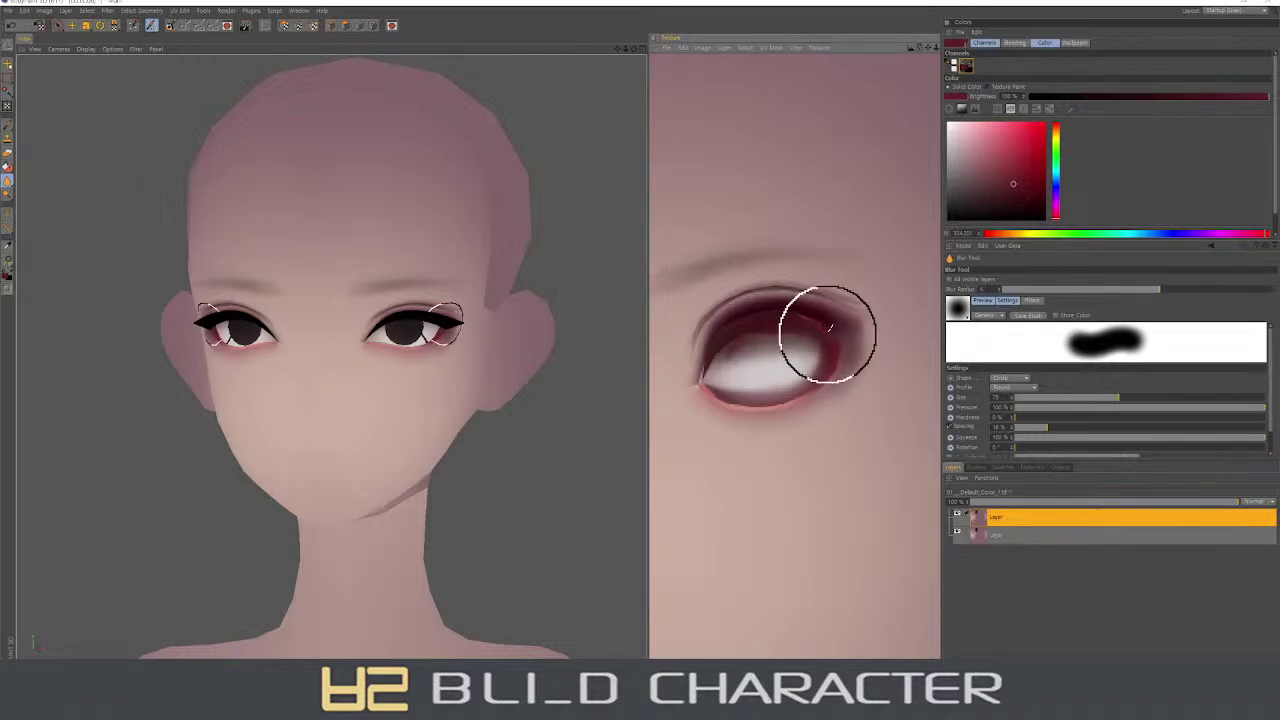
mouse_move(804, 313)
left_mouse_down()
mouse_move(837, 357)
mouse_move(777, 386)
mouse_move(737, 377)
mouse_move(717, 394)
left_mouse_up()
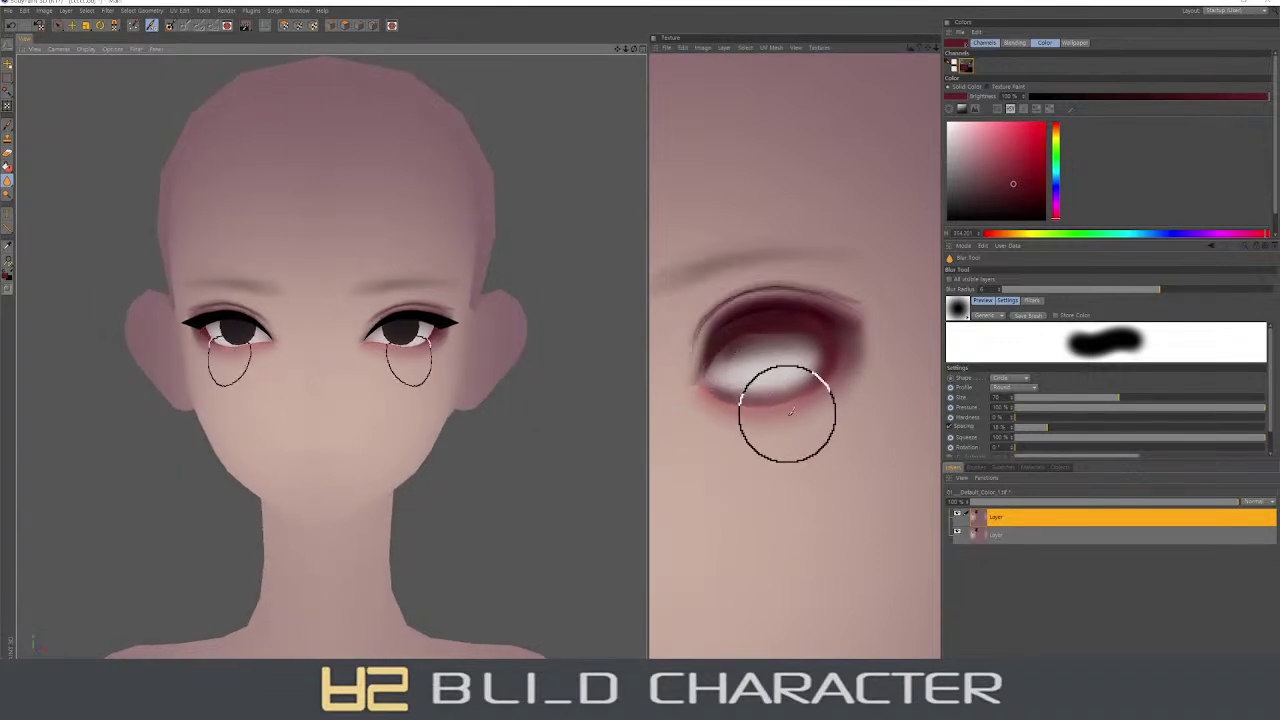
- Pick a lighter pink, shrink the brush to about 40, and delete the empty top layer
left_click(716, 380, "ctrl")
left_click(987, 128)
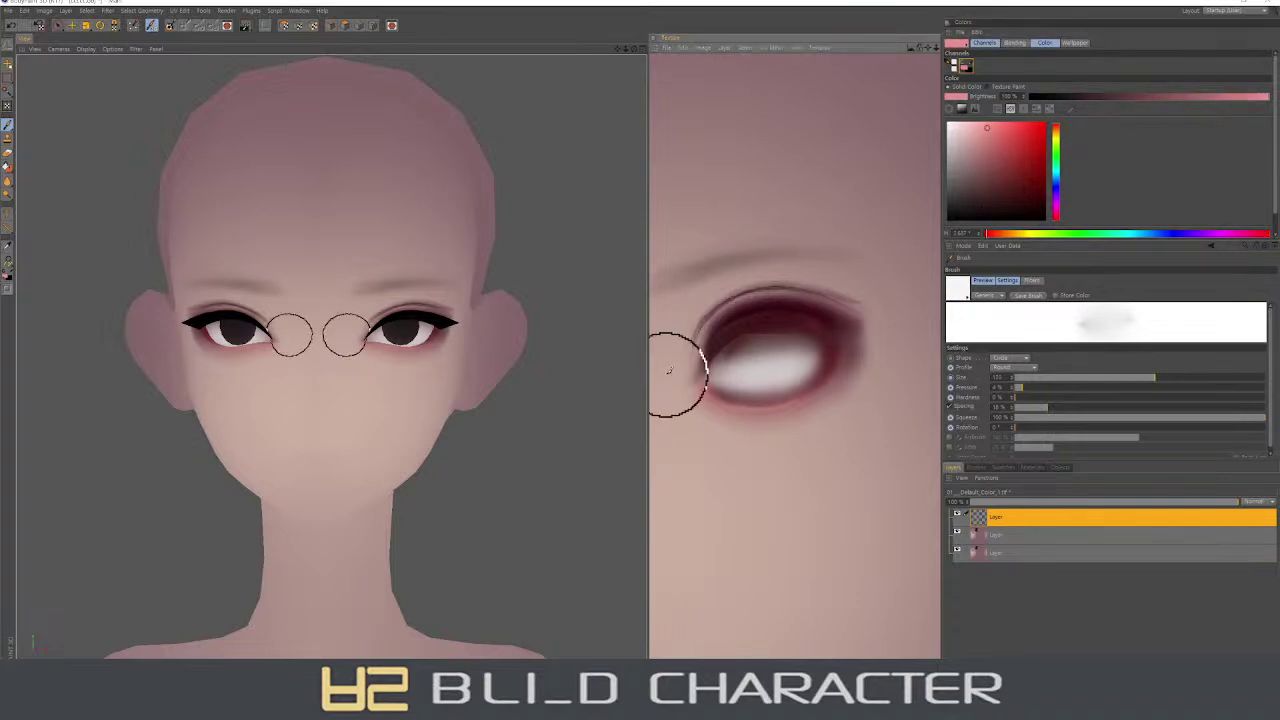
middle_click_drag(663, 366, 666, 383)
key("Delete")
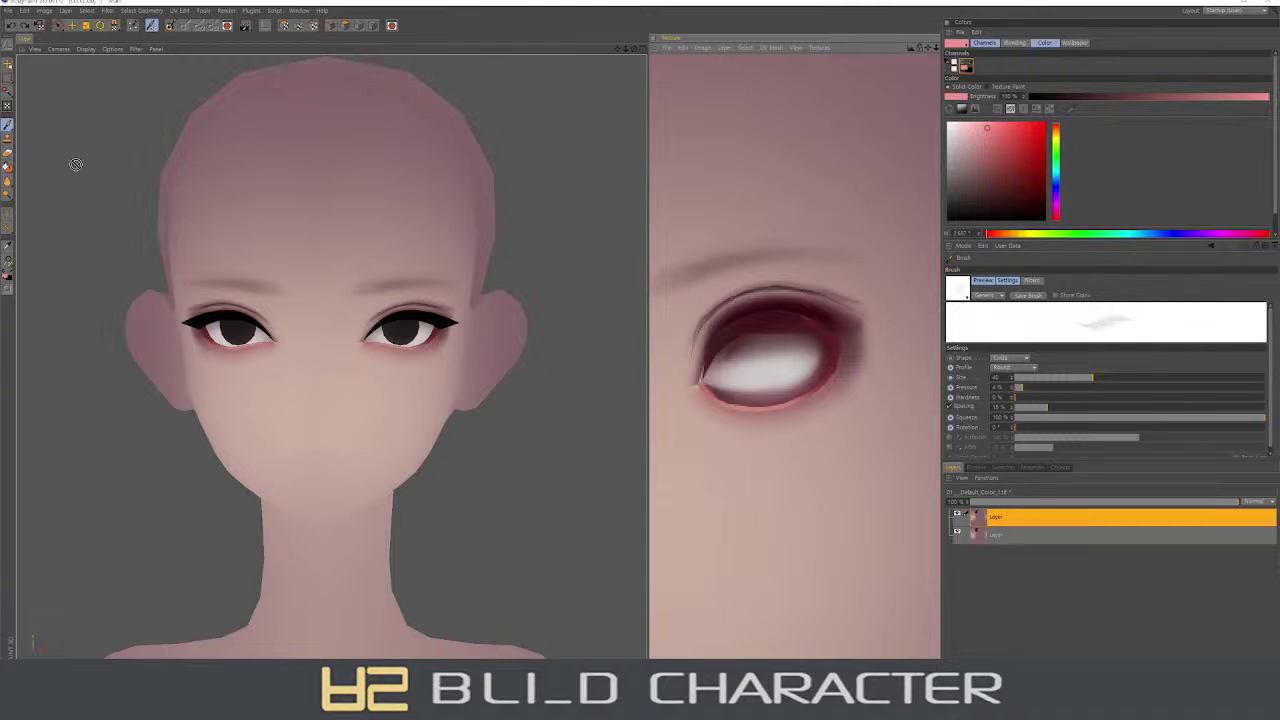
- Blur the pink shading at the eye's inner corner, then return to a small Brush
left_click(16, 188)
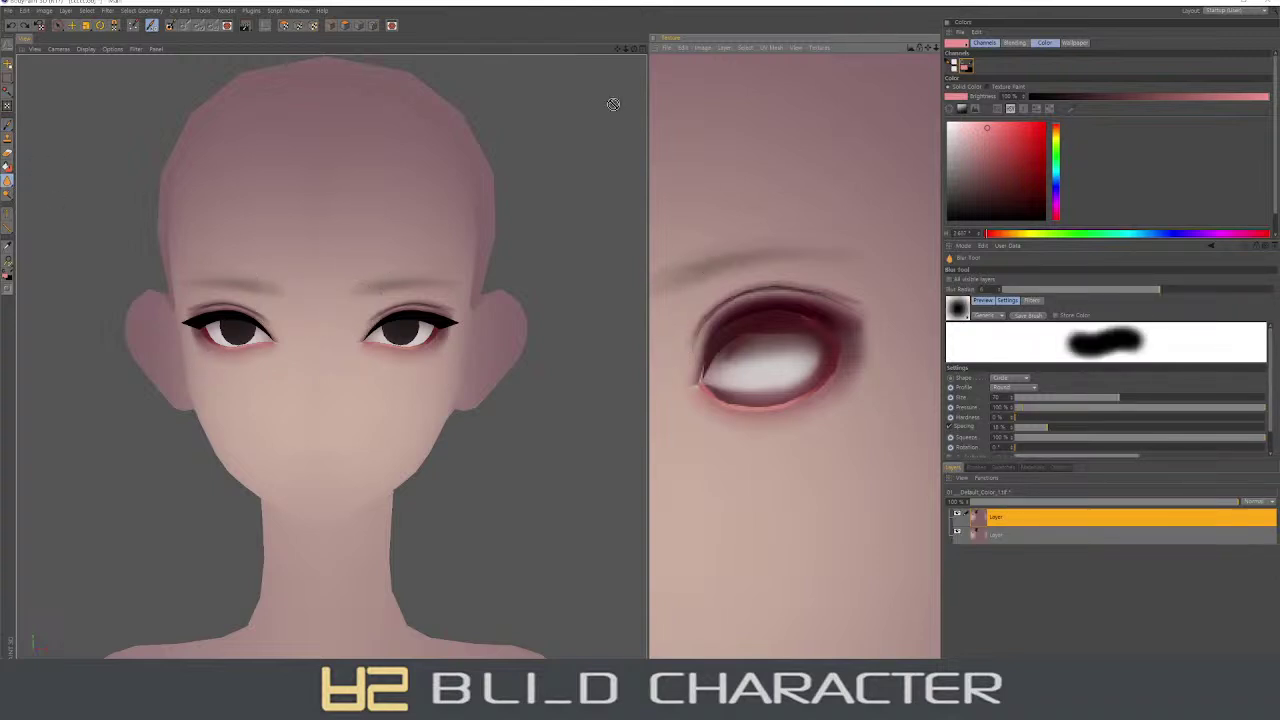
scroll(722, 390, "up", 2)
middle_click_drag(722, 390, 780, 412, "alt")
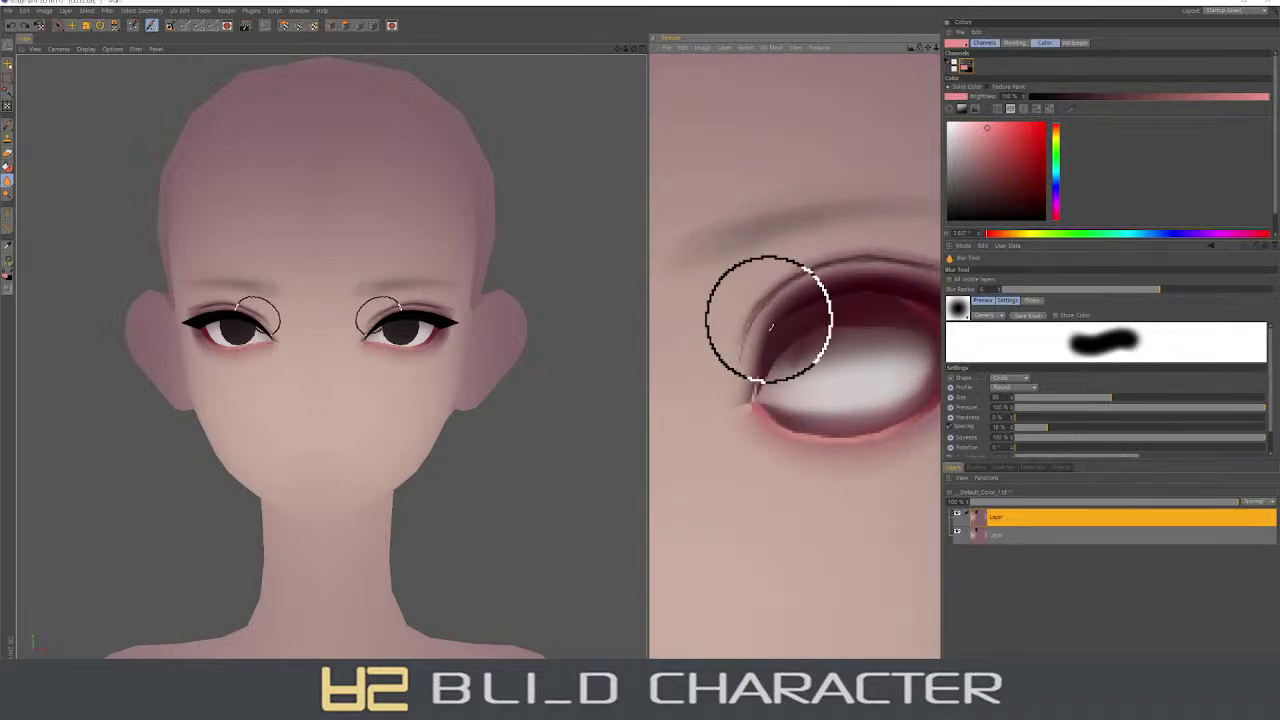
middle_click_drag(766, 322, 750, 402)
key("b")
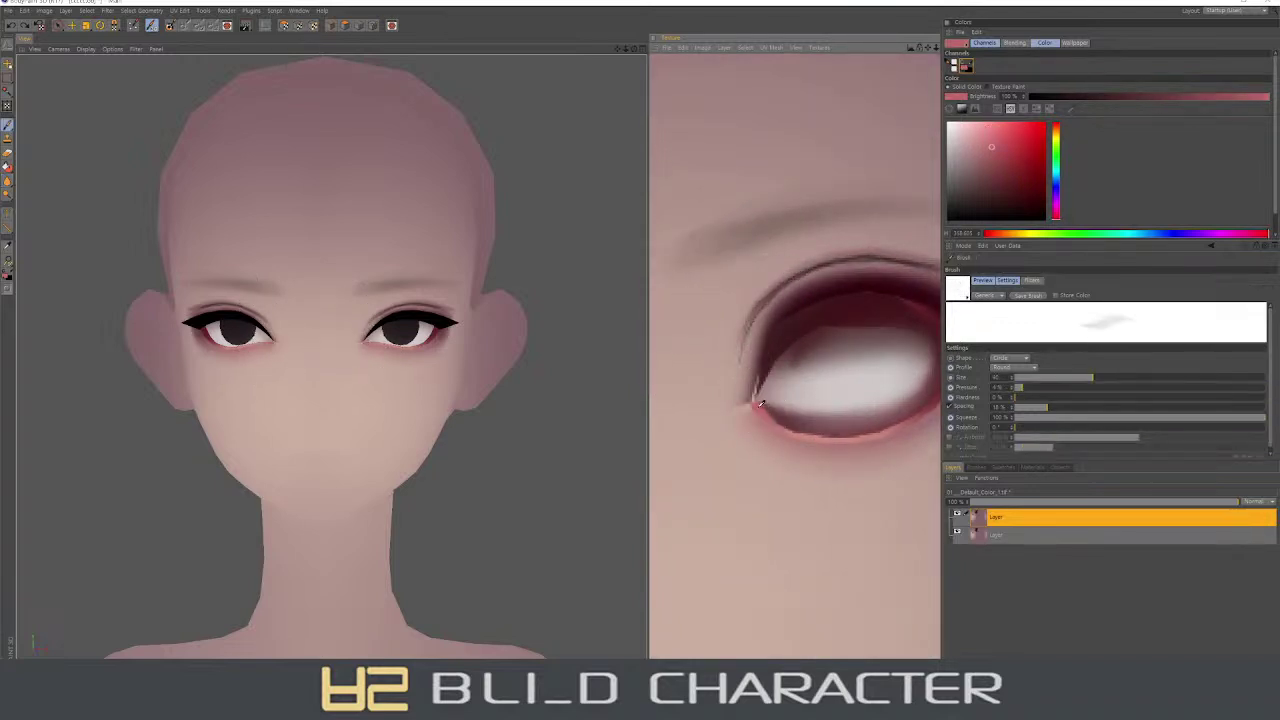
middle_click_drag(757, 397, 757, 397)
- Select the inner-corner polygons with Live Selection and paint pink there with an enlarged brush
key("9")
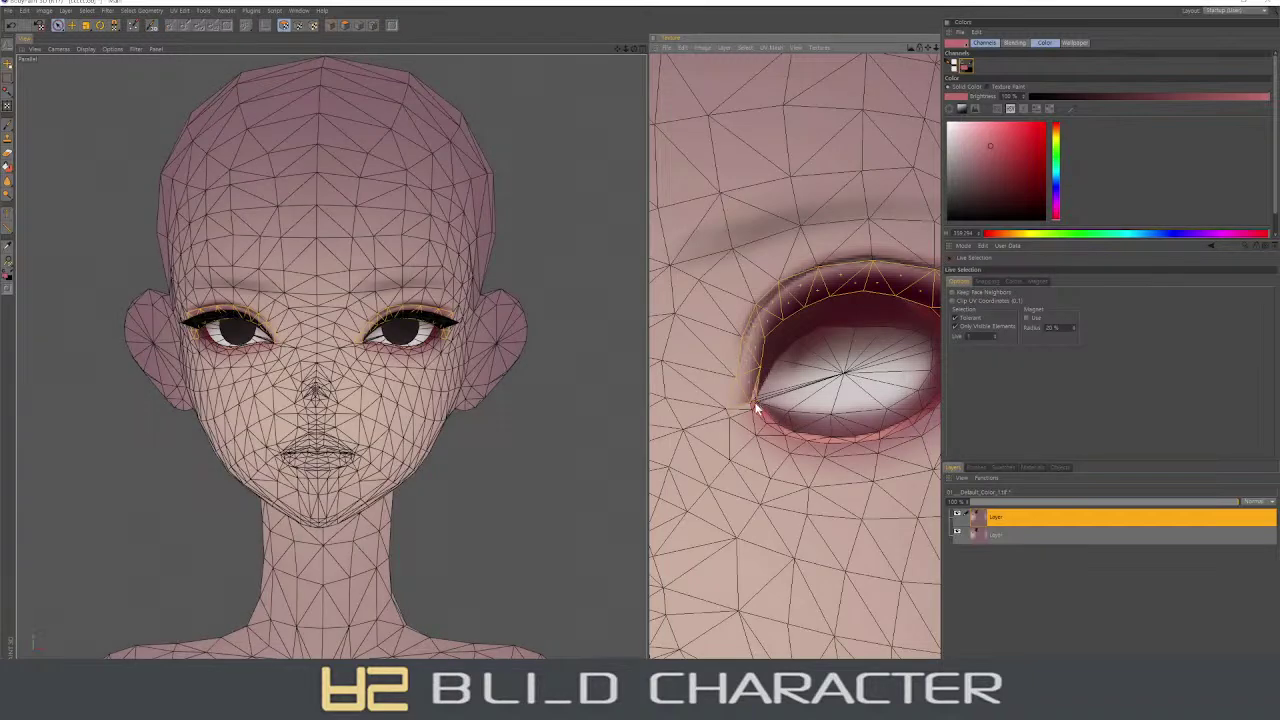
left_click(755, 403)
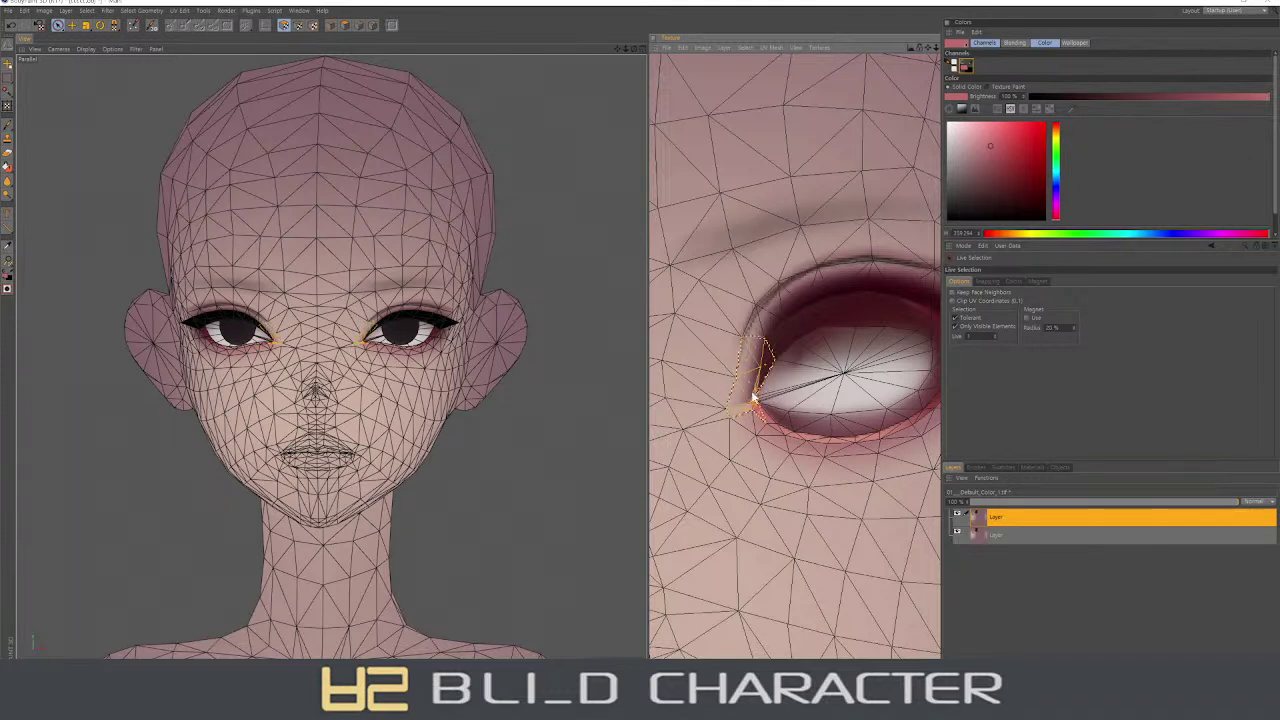
key("b")
middle_click_drag(757, 388, 763, 370)
mouse_move(763, 370)
left_mouse_down()
mouse_move(754, 403)
mouse_move(768, 357)
mouse_move(749, 409)
left_mouse_up()
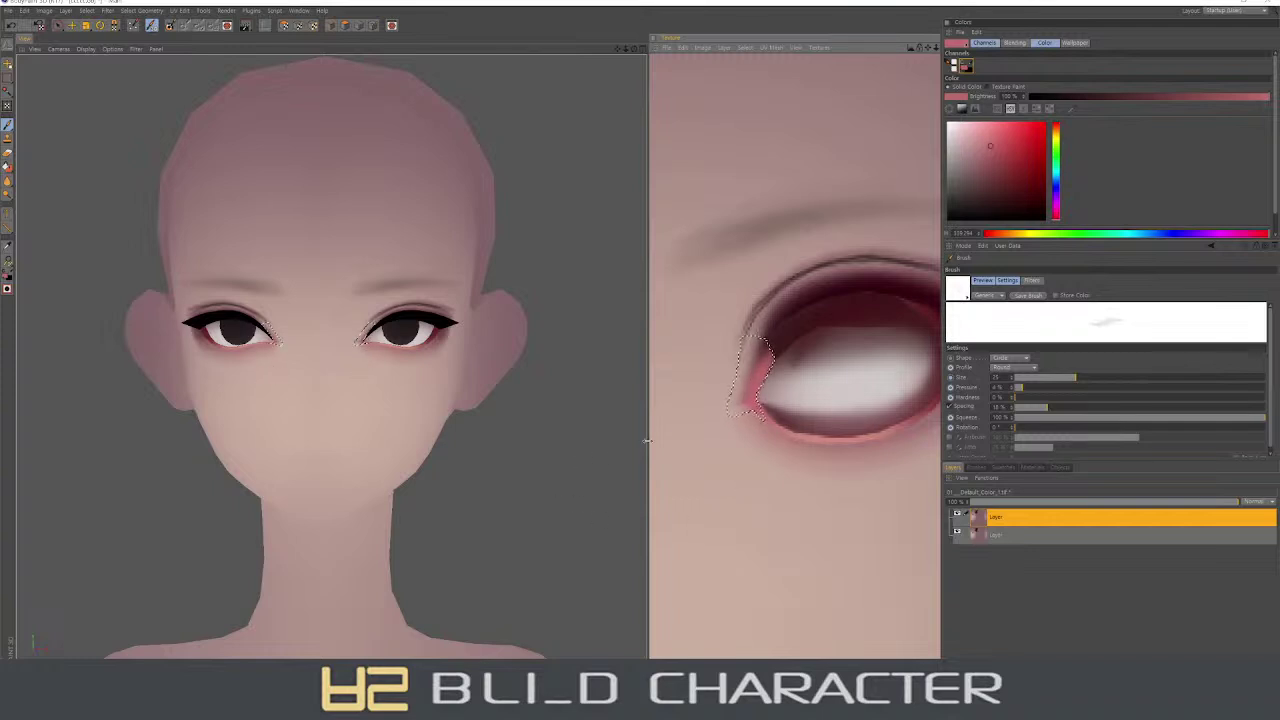
- Switch to the Eraser and resize it
key("e")
middle_click_drag(741, 371, 746, 357)
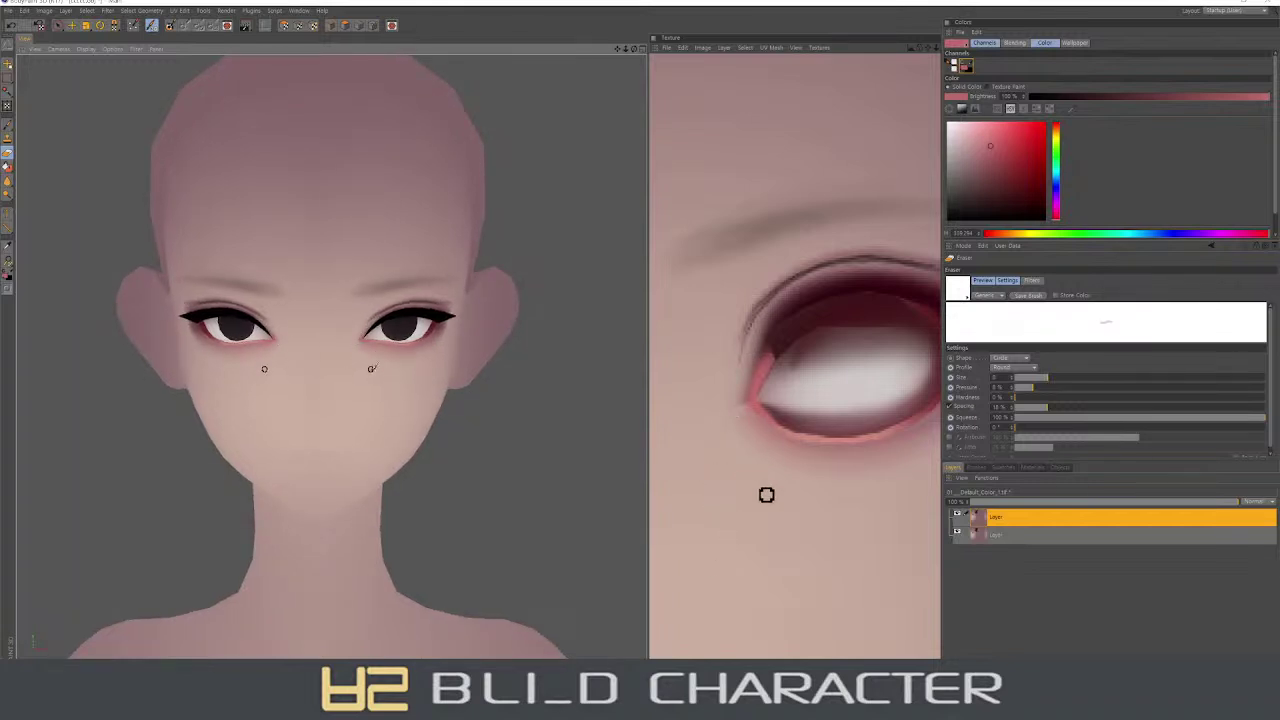
middle_click_drag(848, 382, 774, 389)
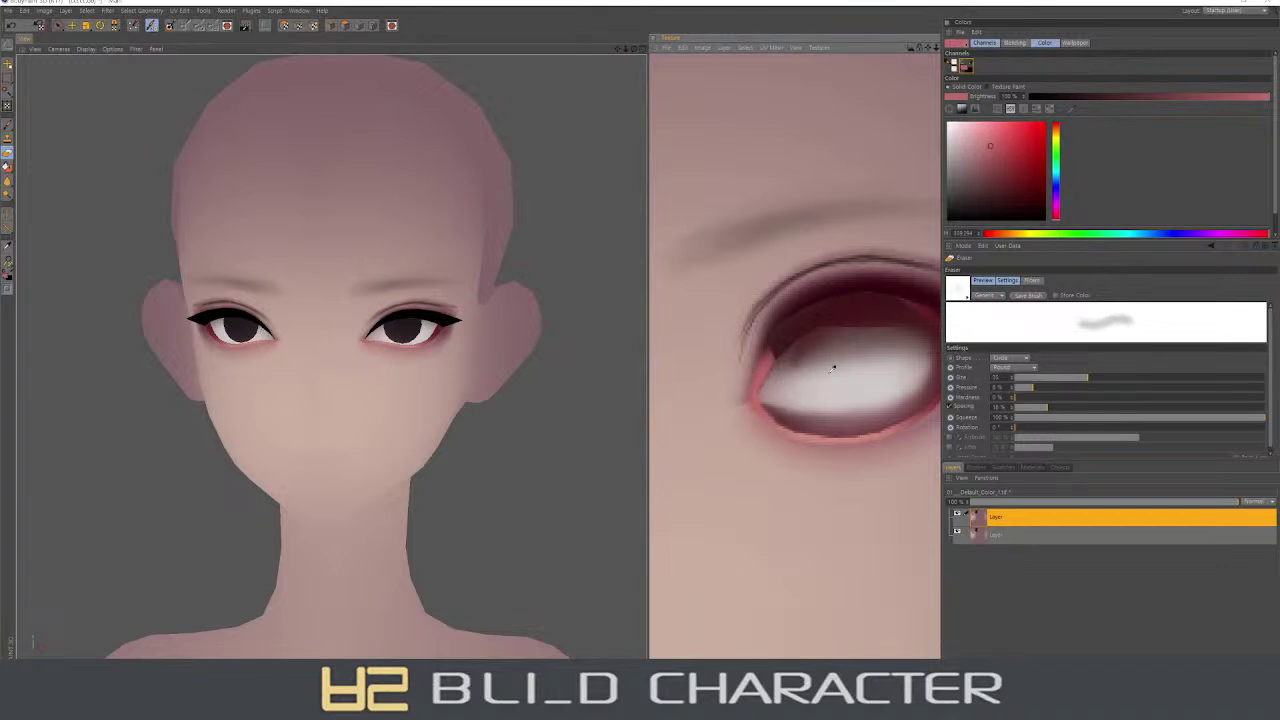
- Pick bright red, then dark brownish red with a smaller brush for the inner eye corner
left_click(1017, 153)
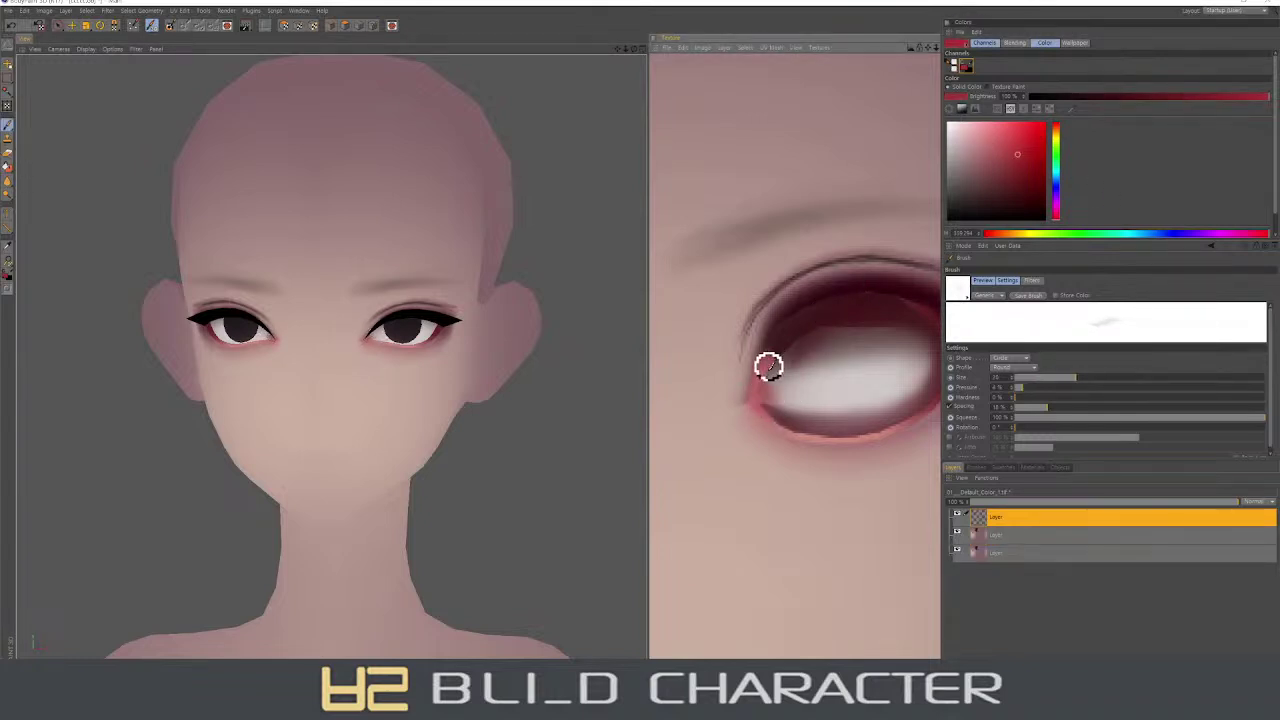
middle_click_drag(765, 371, 773, 371)
left_click(777, 374, "ctrl")
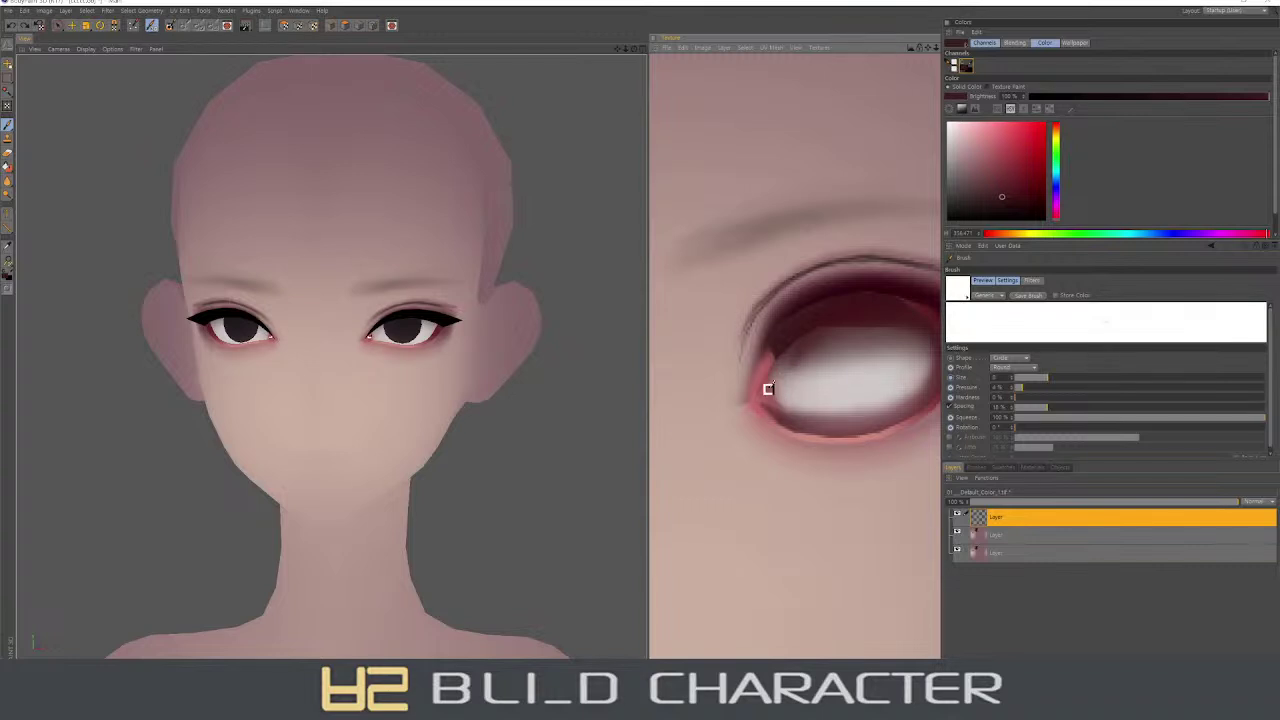
left_click_drag(473, 437, 416, 376, "alt")
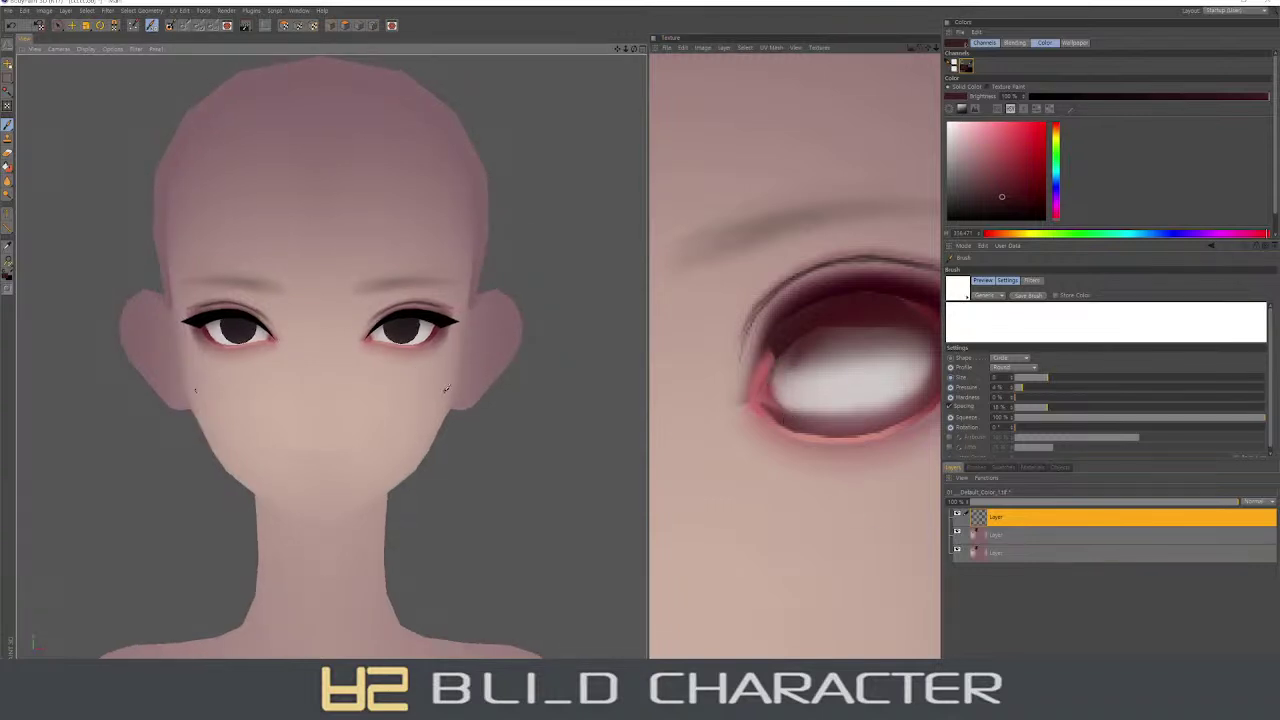
- Sample a pale skin pink at the eye's inner corner
scroll(376, 321, "up", 5)
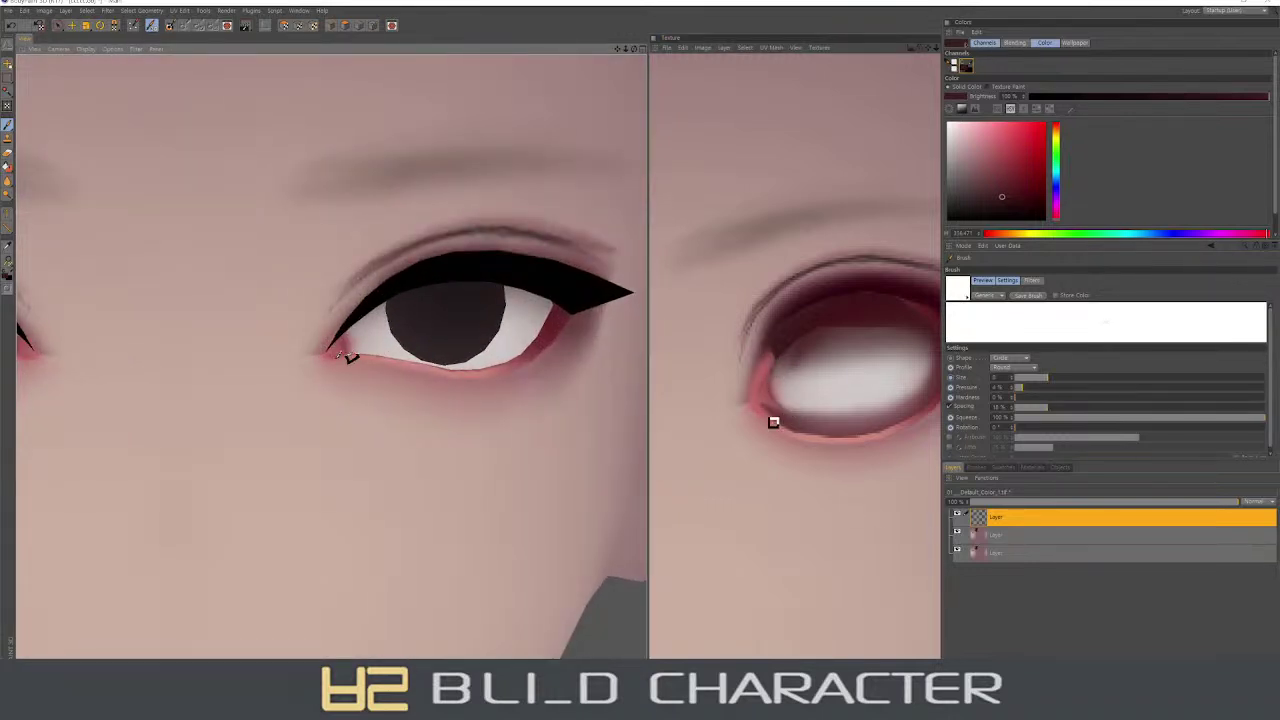
mouse_move(348, 358)
left_mouse_down("alt")
mouse_move(346, 289)
mouse_move(350, 333)
left_mouse_up("alt")
left_click(350, 333, "ctrl")
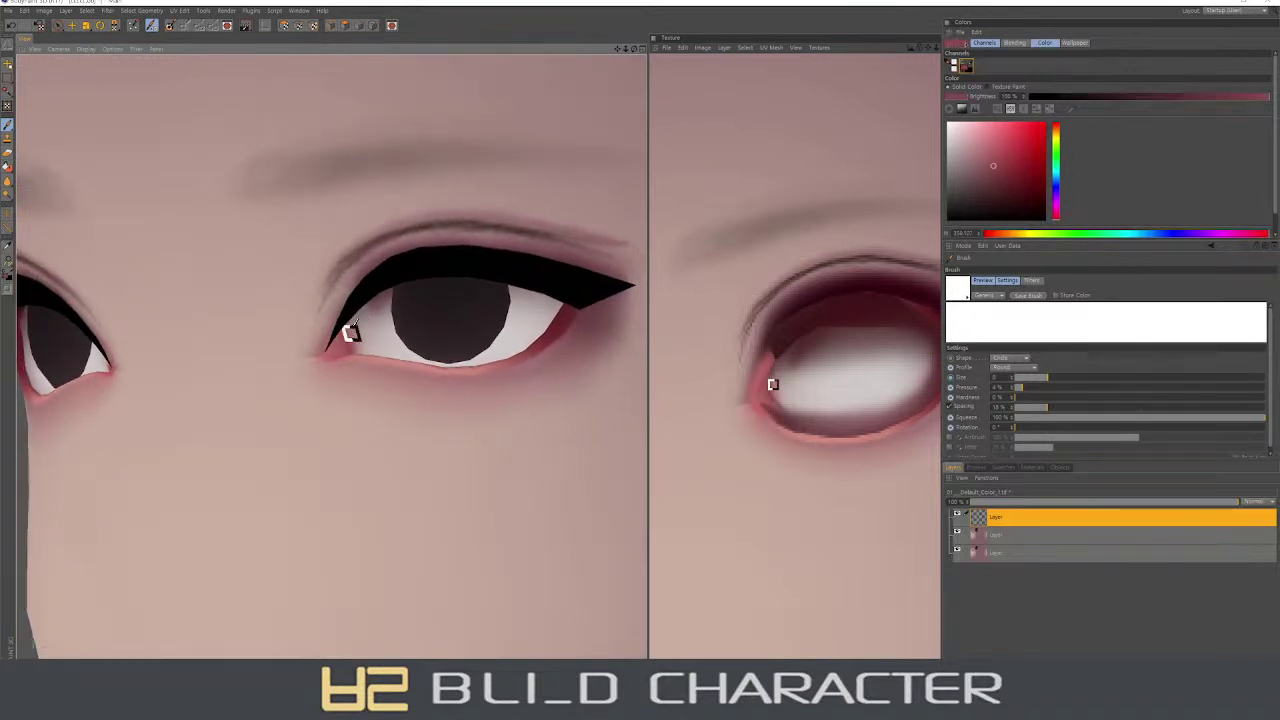
left_click_drag(352, 347, 342, 339, "alt")
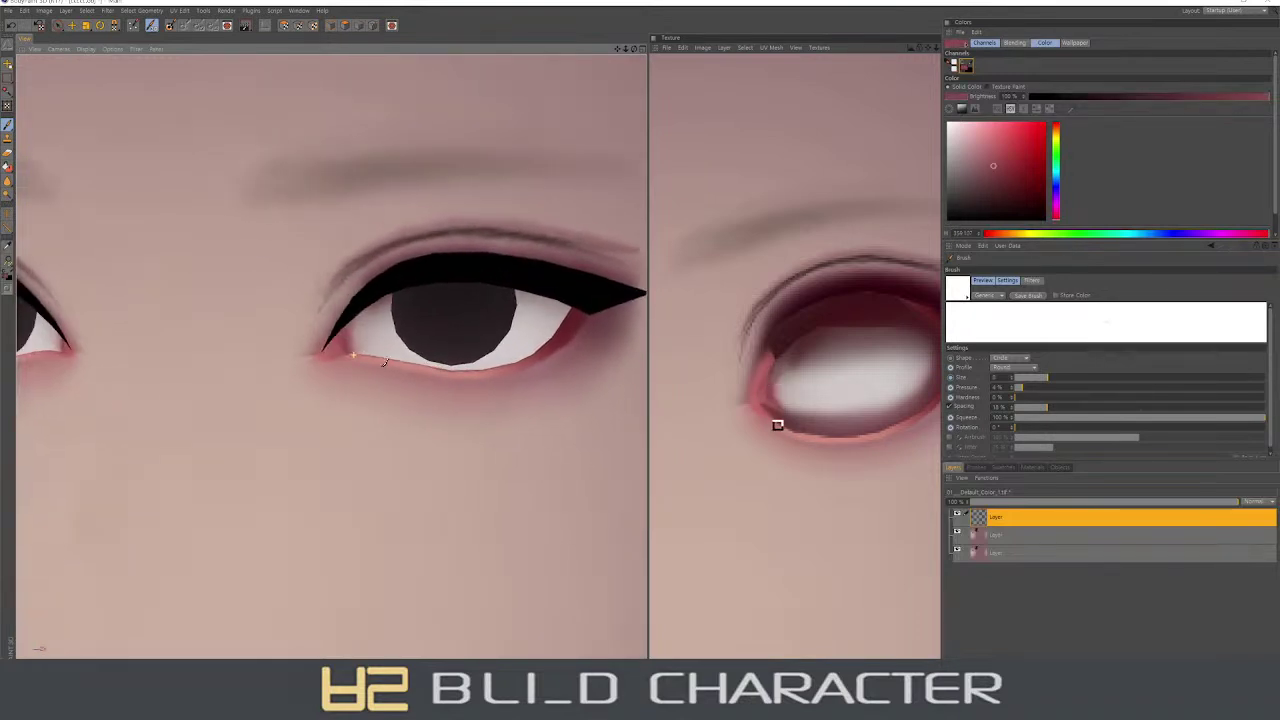
left_click(340, 338, "ctrl")
left_click(338, 338, "ctrl")
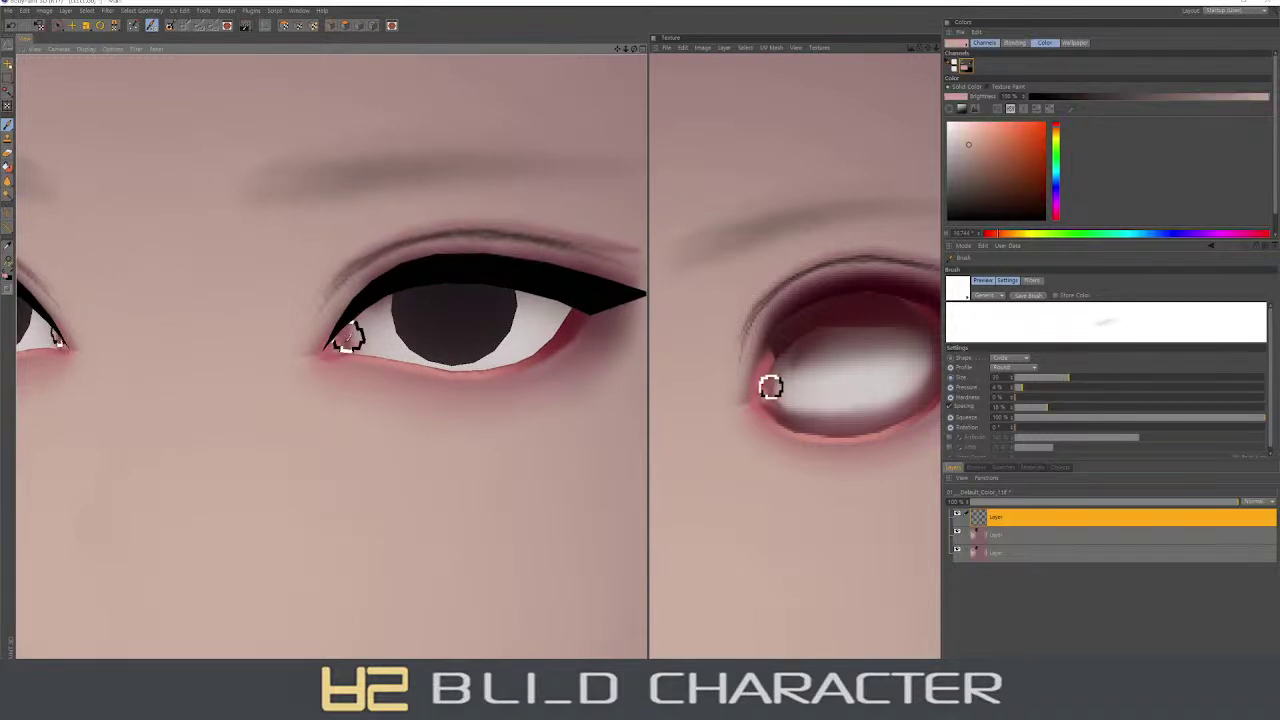
- Paint the inner eye corner paler with pale pink, zooming out and back in
left_click_drag(340, 346, 350, 342, "alt")
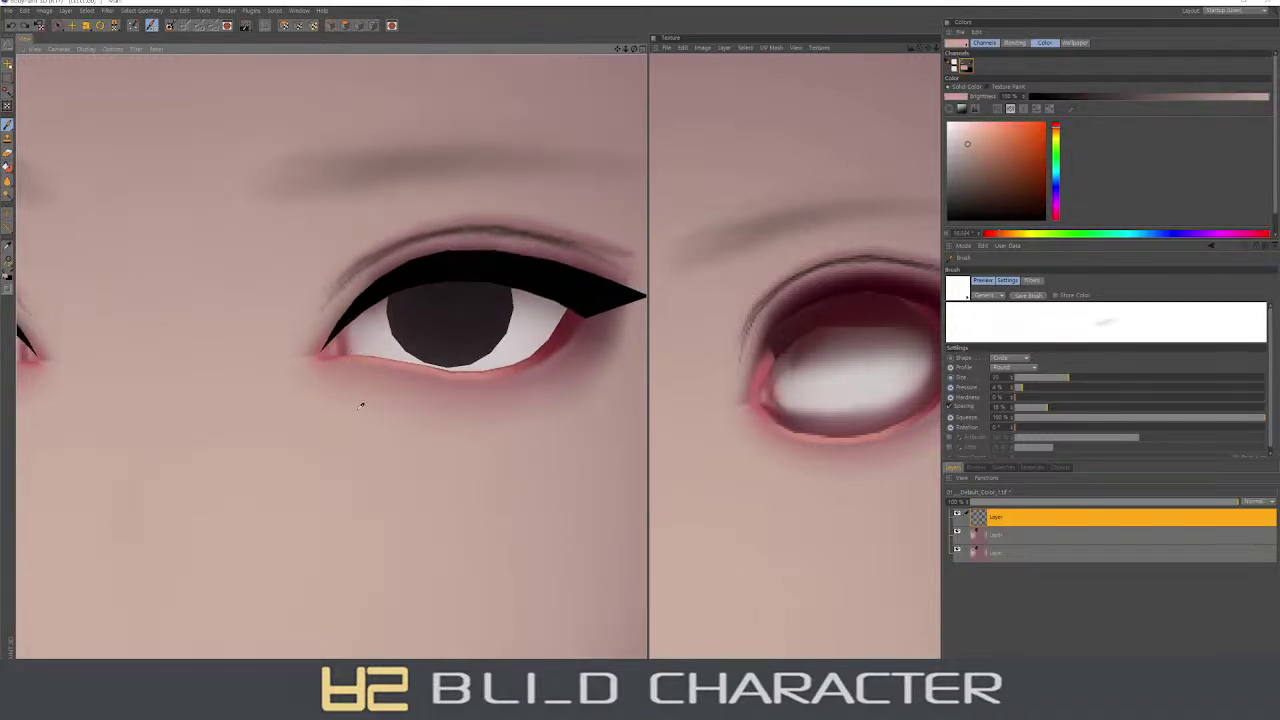
left_click(364, 340, "ctrl")
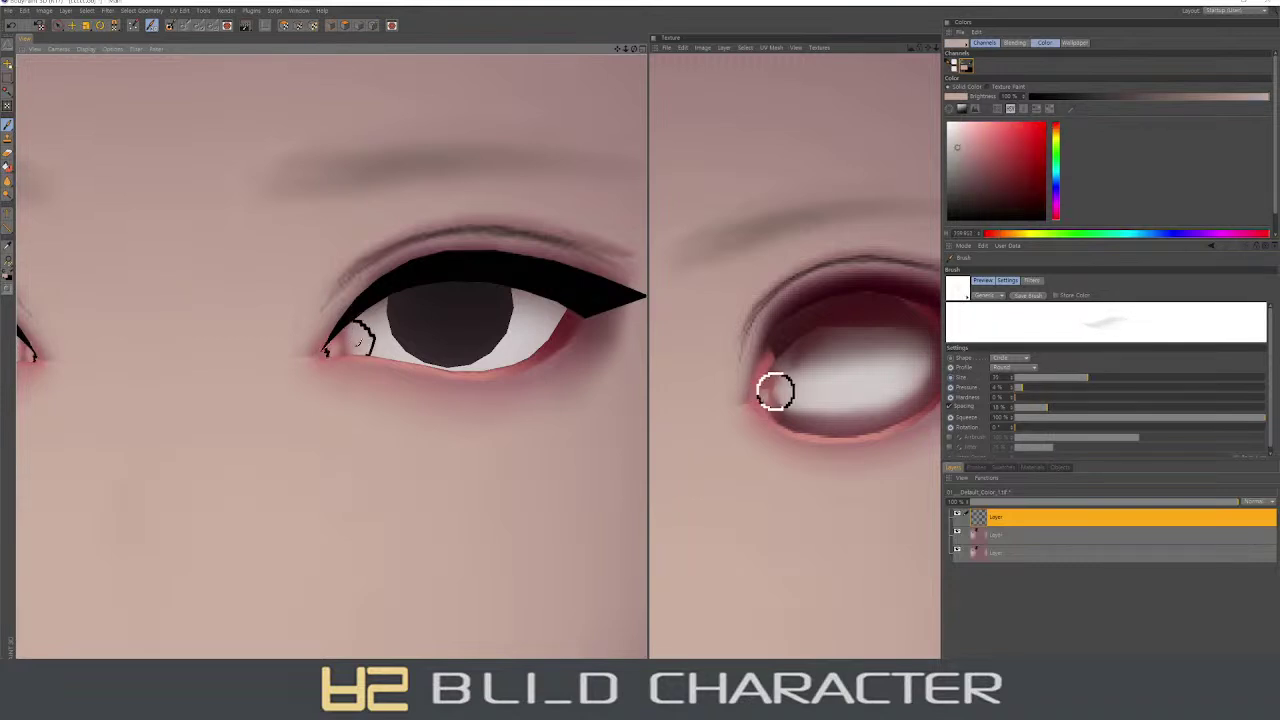
left_click_drag(352, 340, 357, 343)
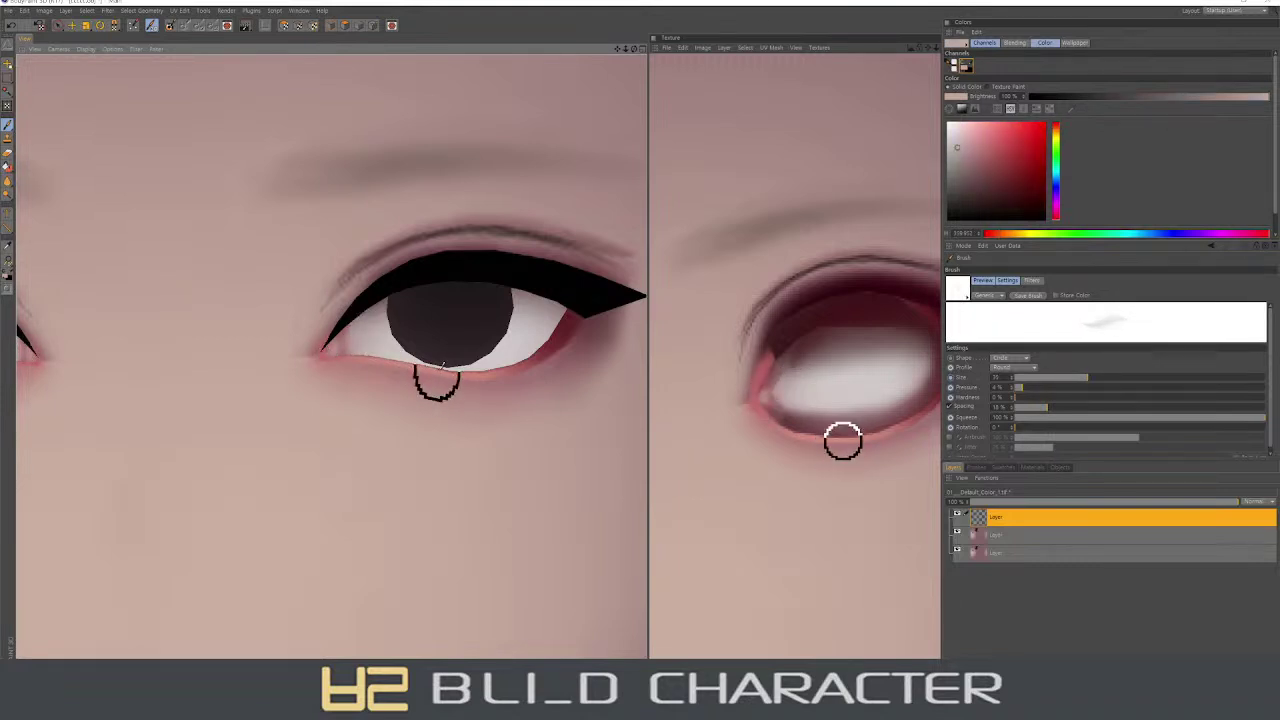
scroll(437, 380, "down", 10)
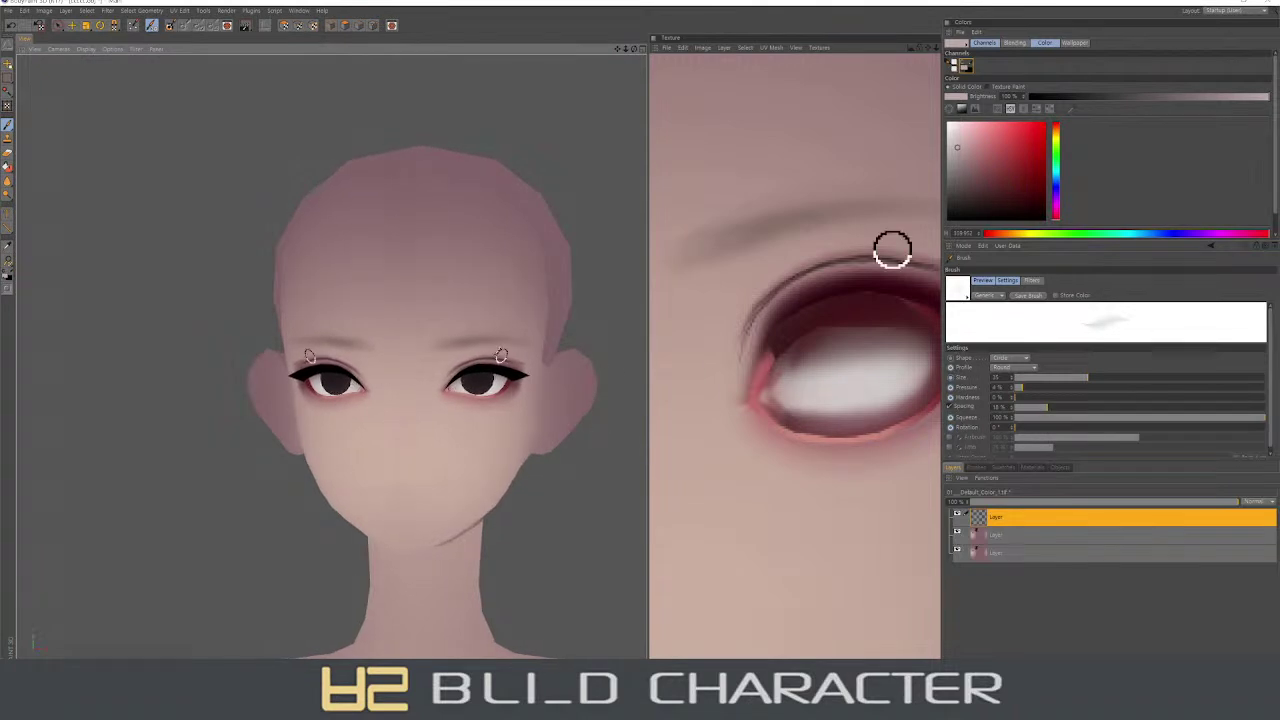
scroll(440, 400, "up", 5)
scroll(369, 451, "up", 3)
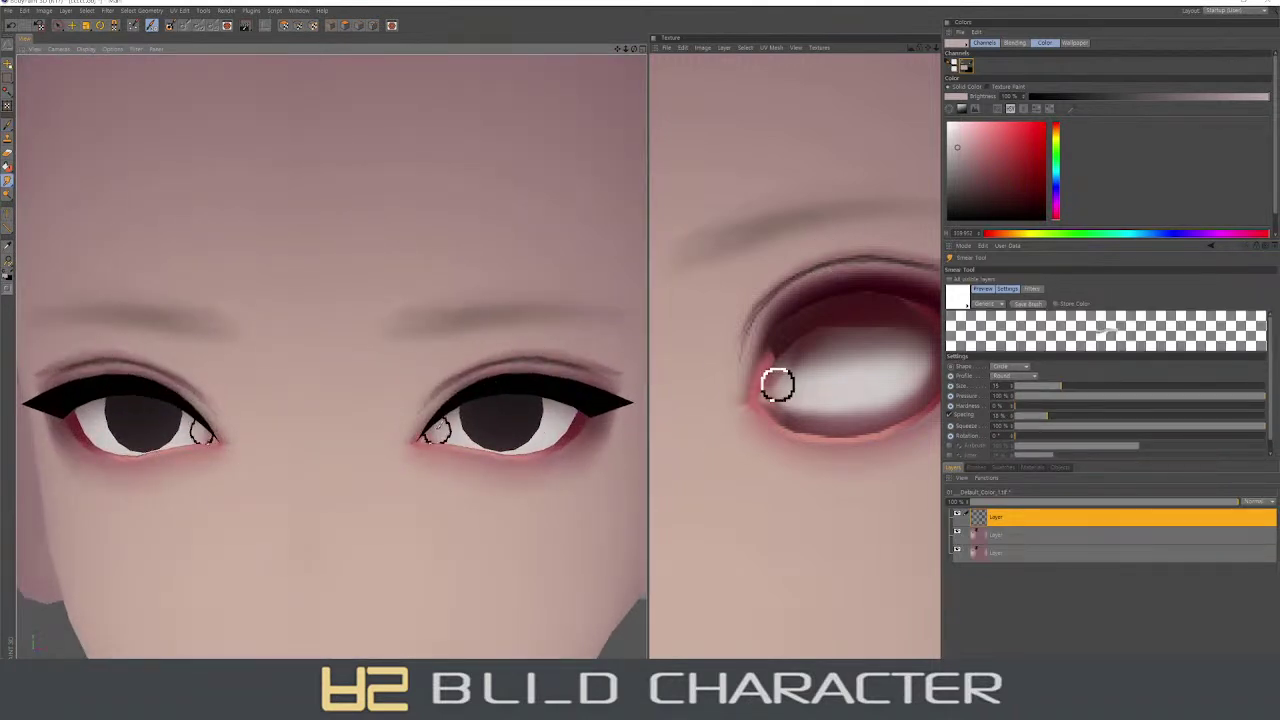
- Stroke dark red along the upper lid crease with a small brush
middle_click_drag(774, 380, 771, 391)
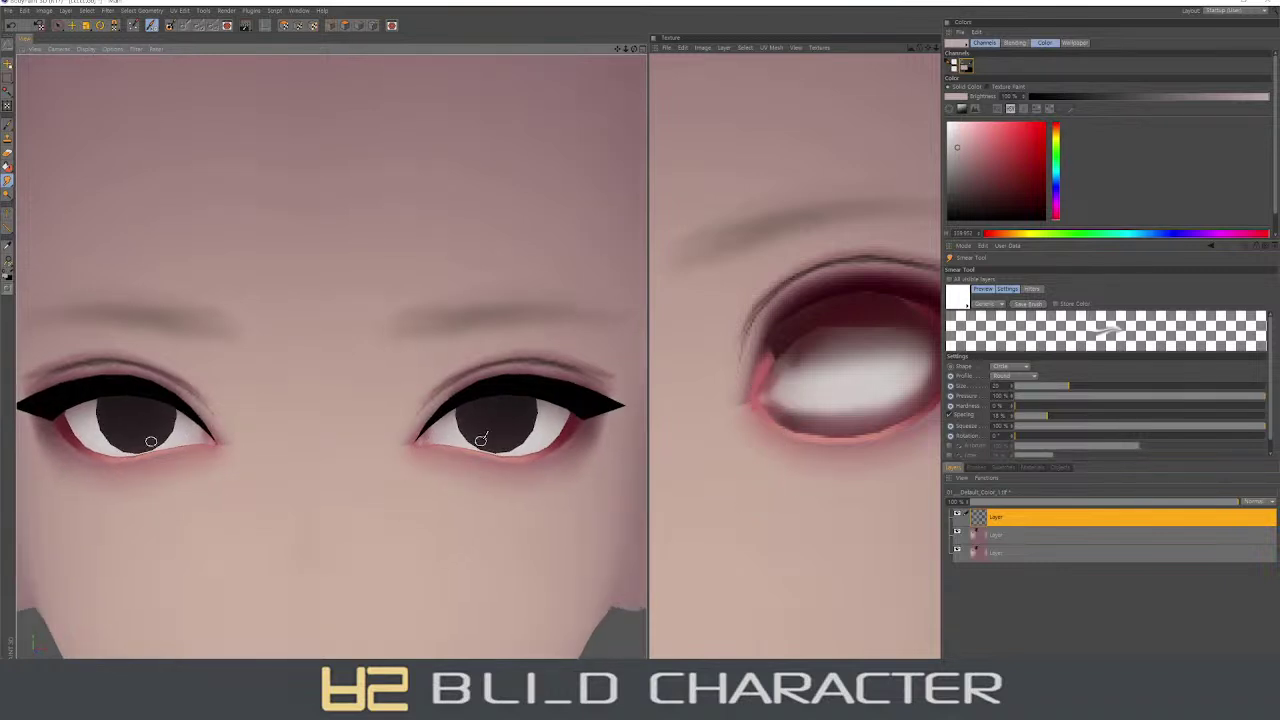
key("b")
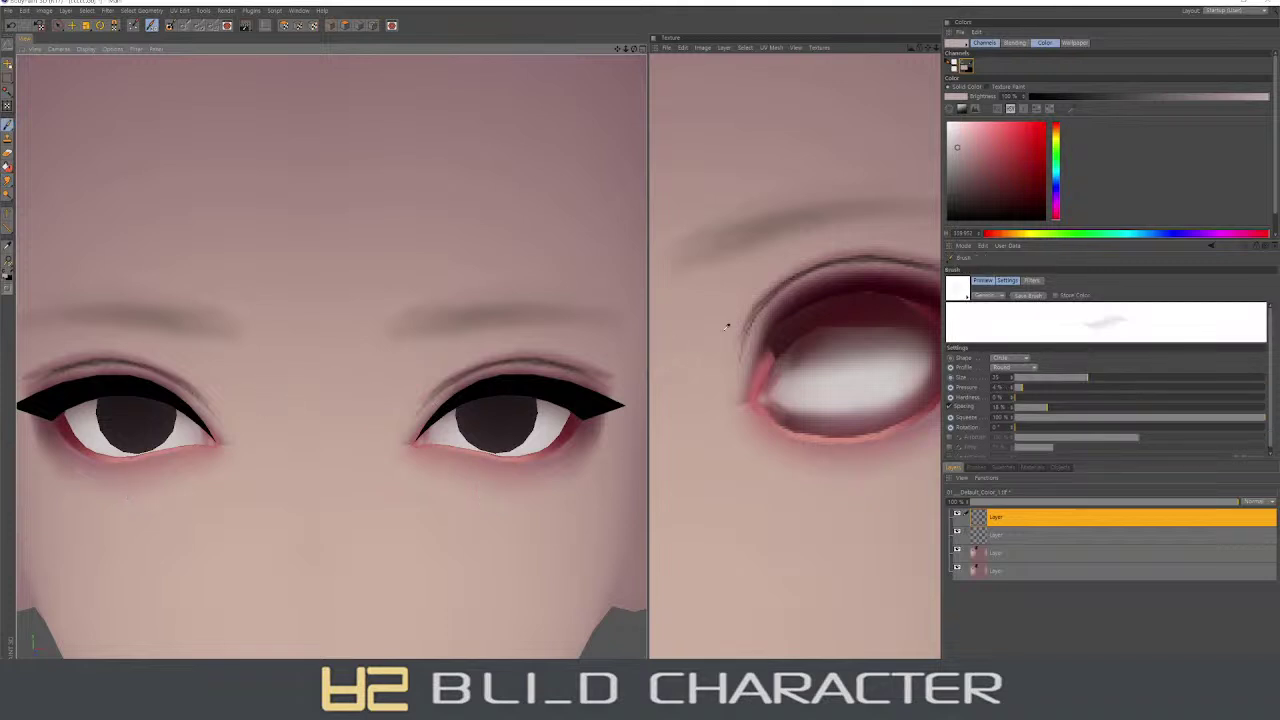
left_click(1035, 190)
middle_click_drag(814, 251, 754, 323)
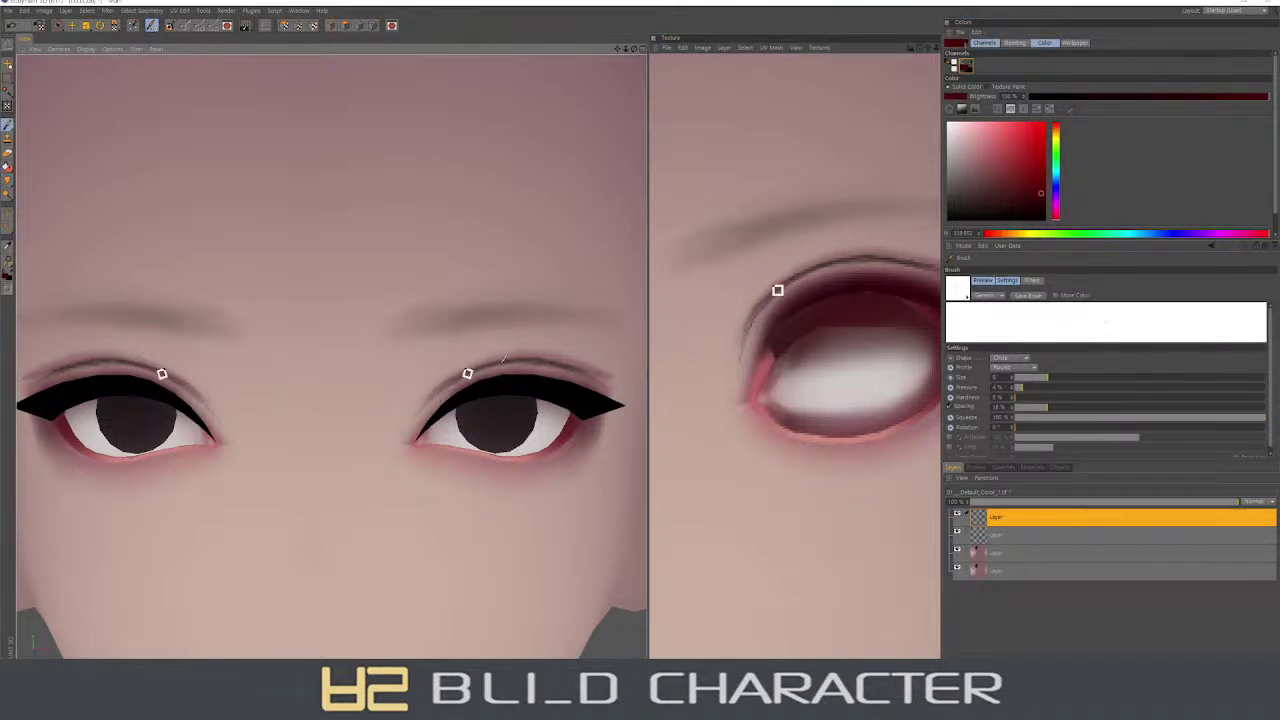
left_click_drag(737, 351, 789, 287)
mouse_move(745, 335)
left_mouse_down()
mouse_move(836, 263)
mouse_move(866, 271)
left_mouse_up()
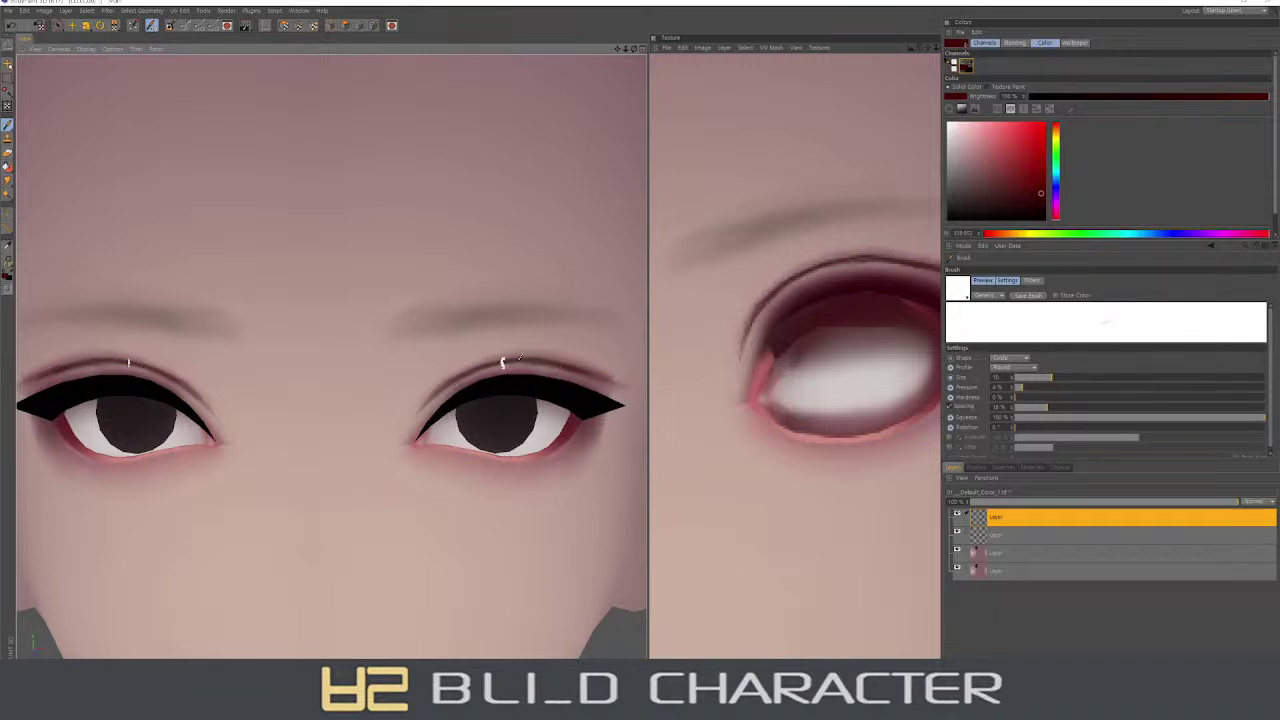
- Delete the empty extra paint layers, leaving two layers in the stack
scroll(331, 360, "down", 3)
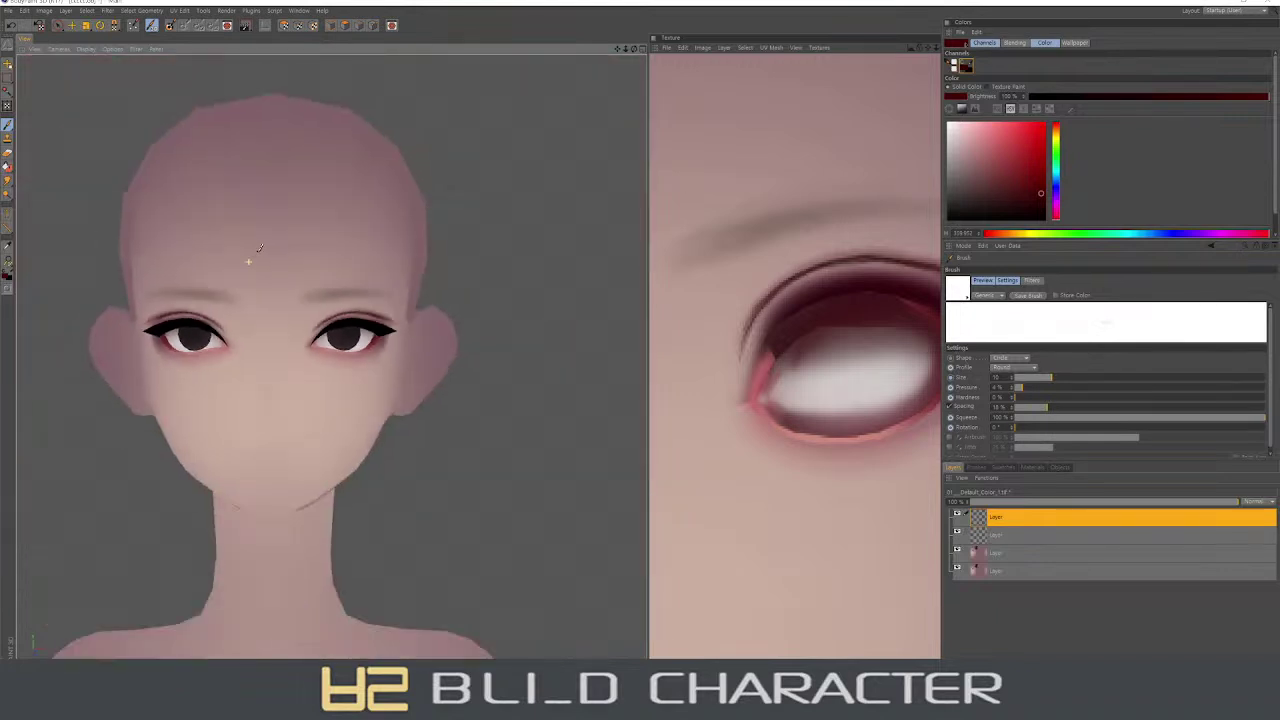
scroll(331, 360, "down", 2)
scroll(331, 360, "up", 2)
scroll(331, 360, "up", 1)
scroll(340, 358, "up", 1)
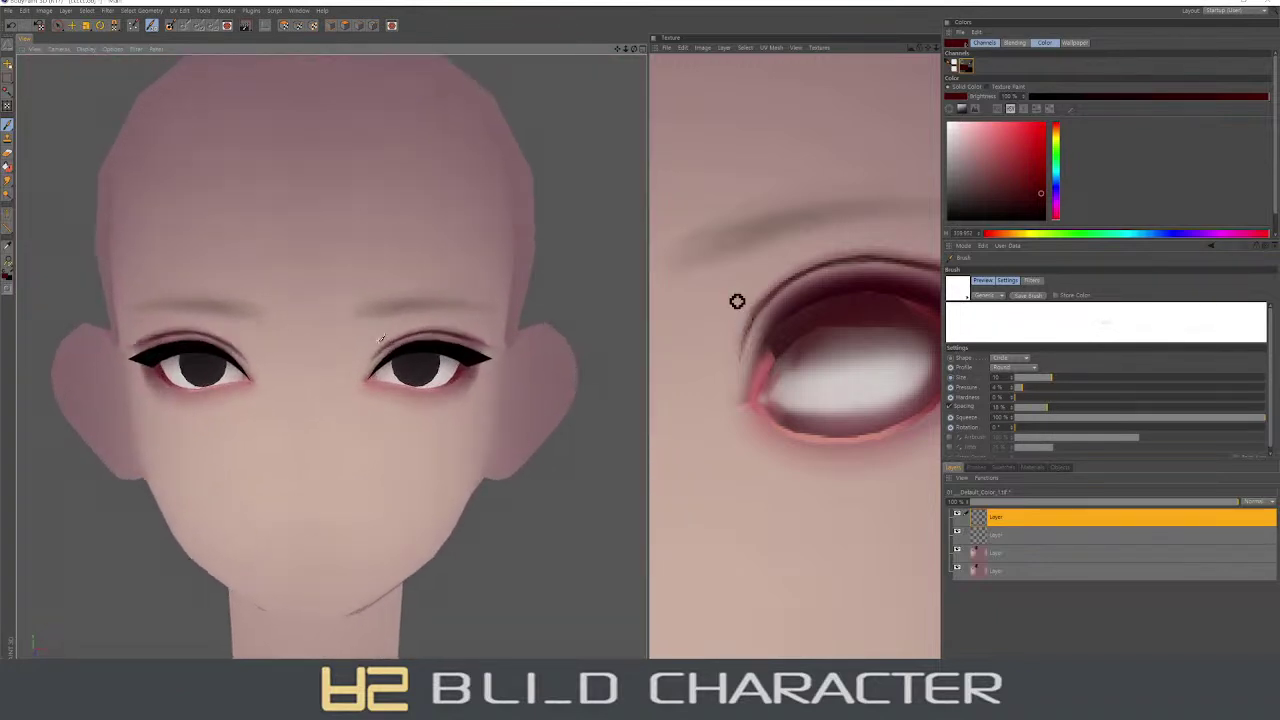
scroll(395, 356, "up", 1)
key("Delete")
key("Delete")
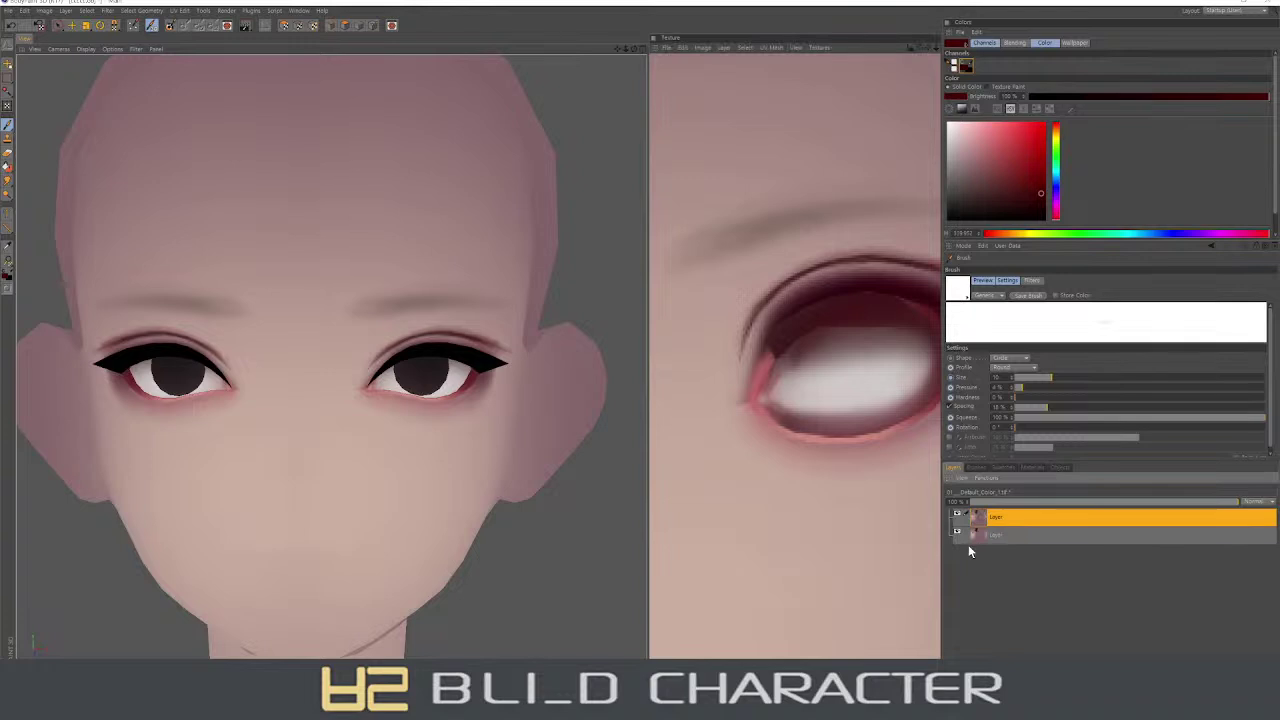
key("e")
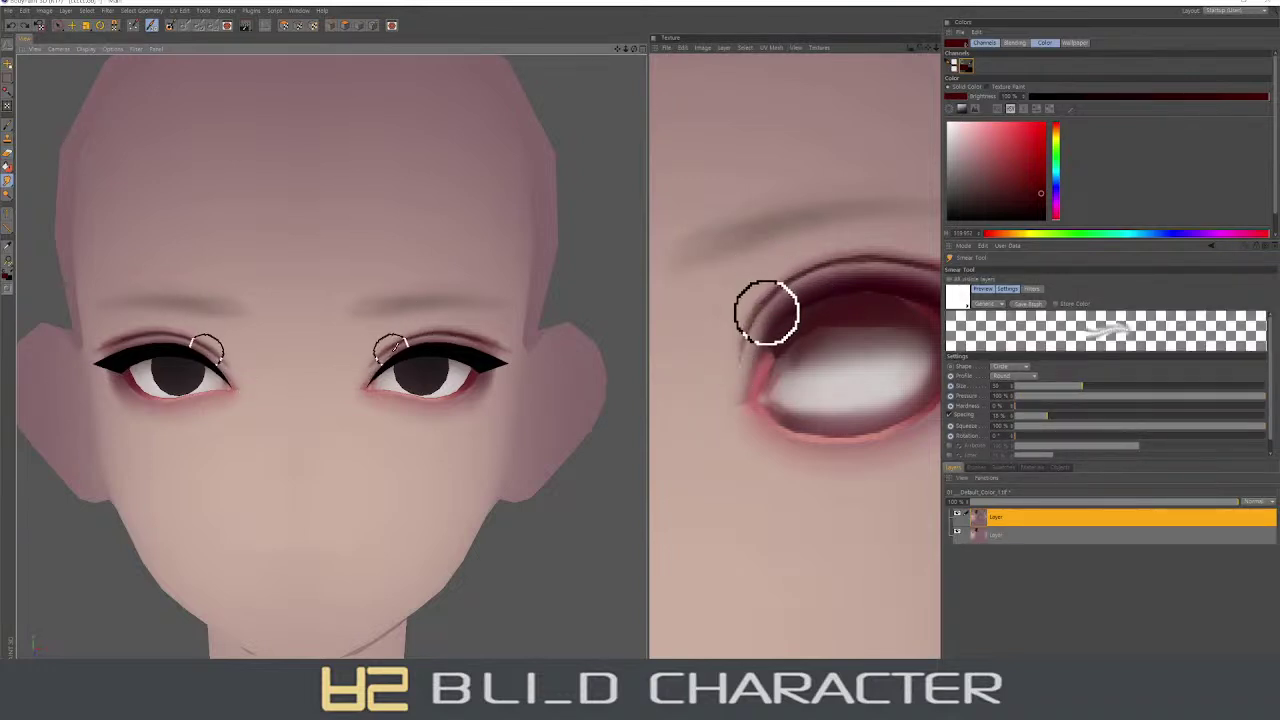
- Set the Brush to black paint at 27% pressure
key("b")
left_click(740, 310, "ctrl")
middle_click_drag(737, 325, 737, 325)
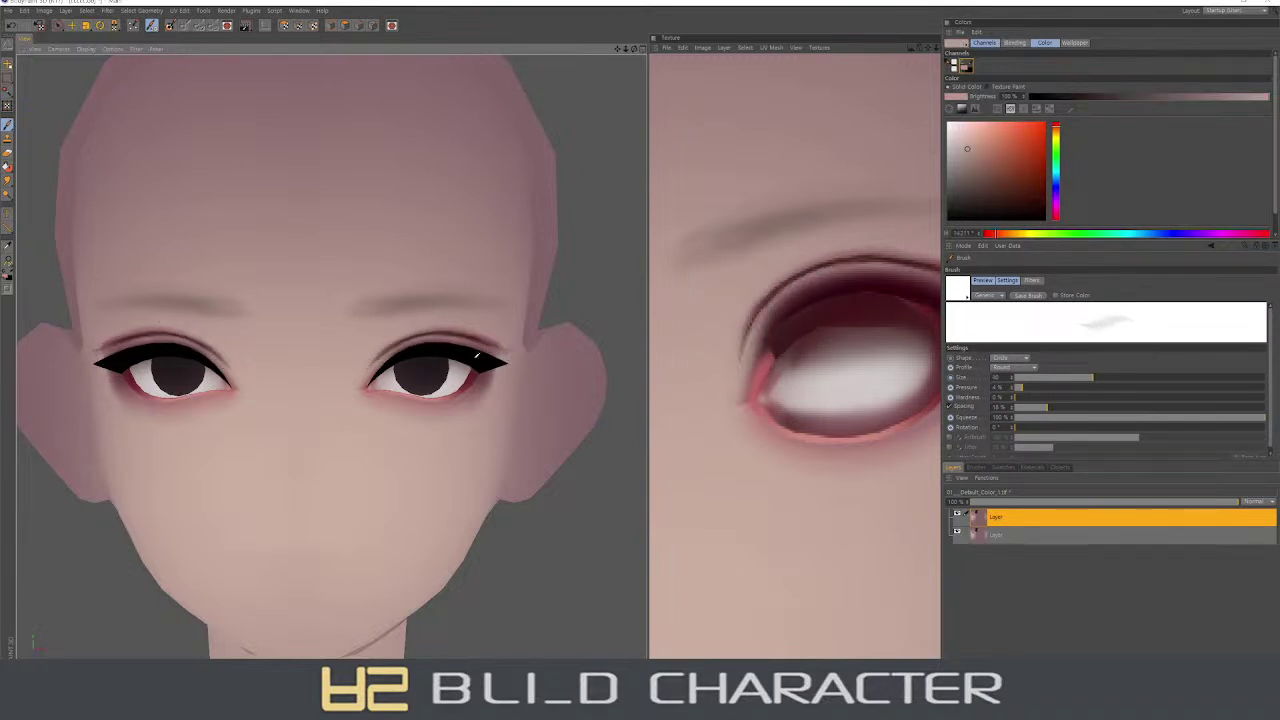
left_click(505, 355, "ctrl")
left_click(1080, 387)
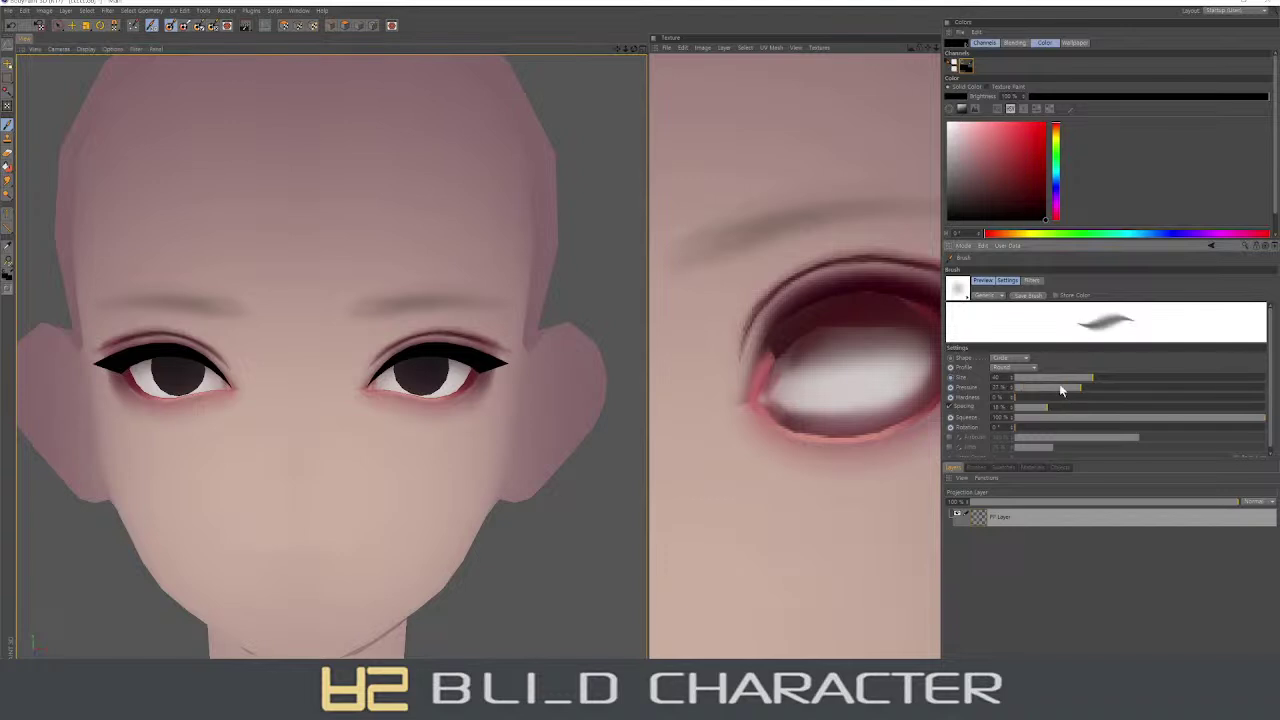
- Paint black eyeliner around the eyes, varying brush size between 7 and 35
mouse_move(401, 357)
middle_mouse_down()
mouse_move(374, 375)
mouse_move(431, 343)
middle_mouse_up()
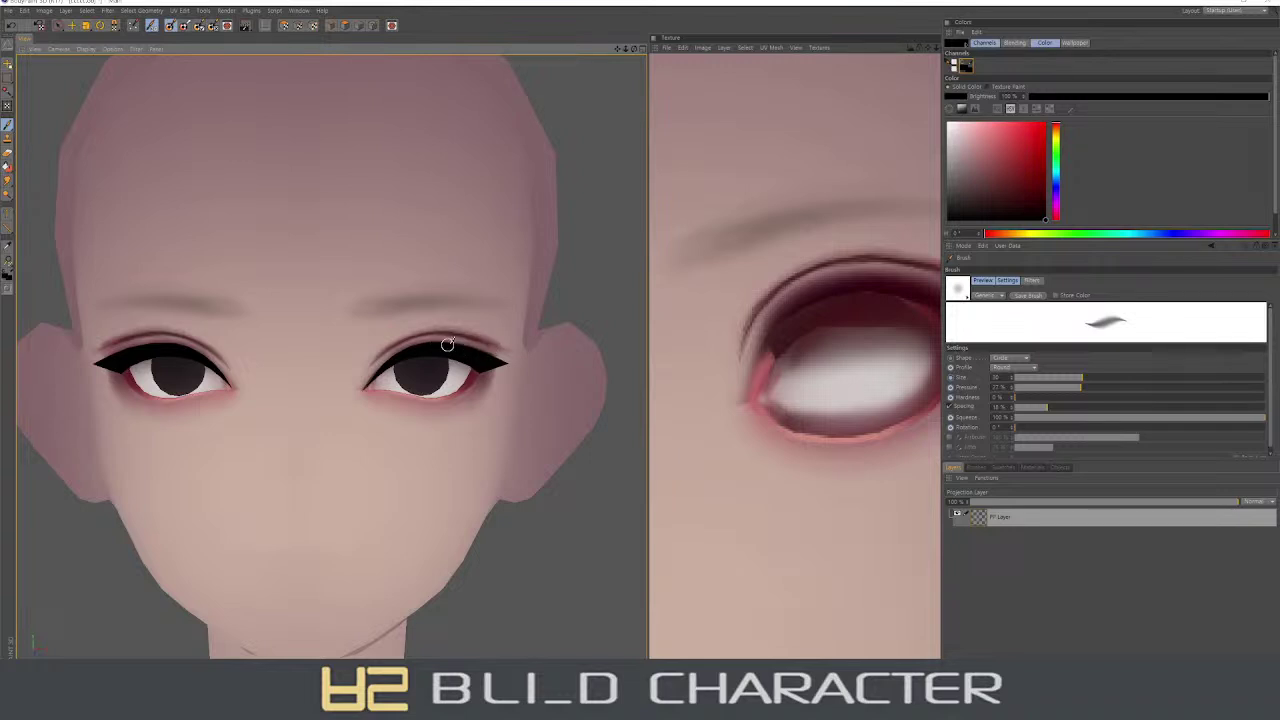
middle_click_drag(475, 354, 479, 375)
middle_click_drag(411, 352, 384, 360)
middle_click_drag(488, 364, 480, 368)
middle_click_drag(399, 393, 410, 395)
middle_click_drag(437, 400, 437, 401)
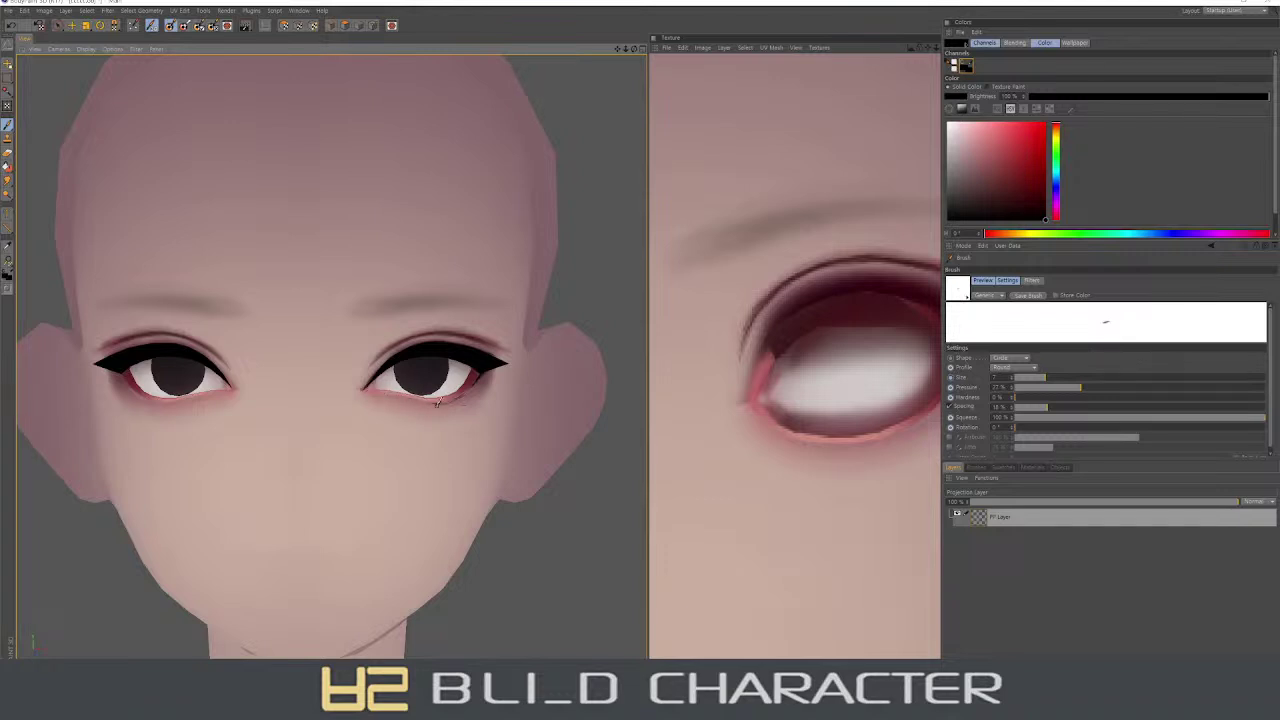
- Erase stray black liner strokes around the eyelids, then return to a smaller Brush
key("e")
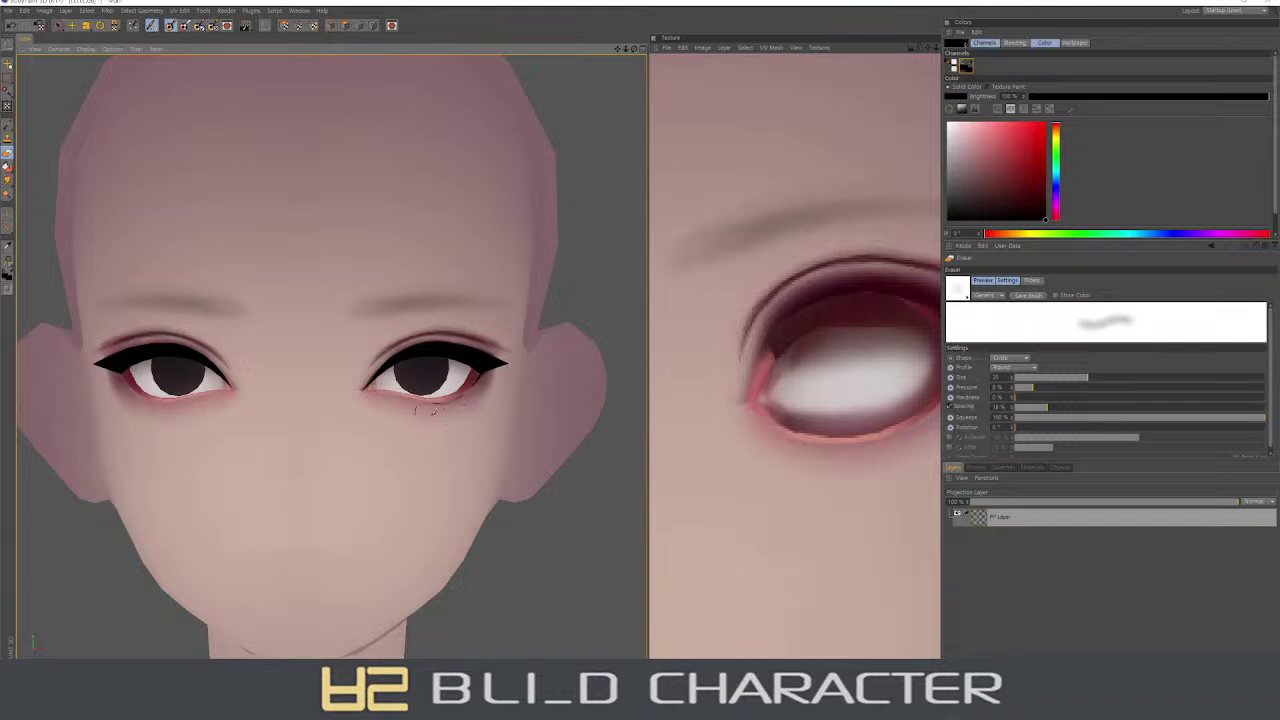
scroll(526, 469, "down", 5)
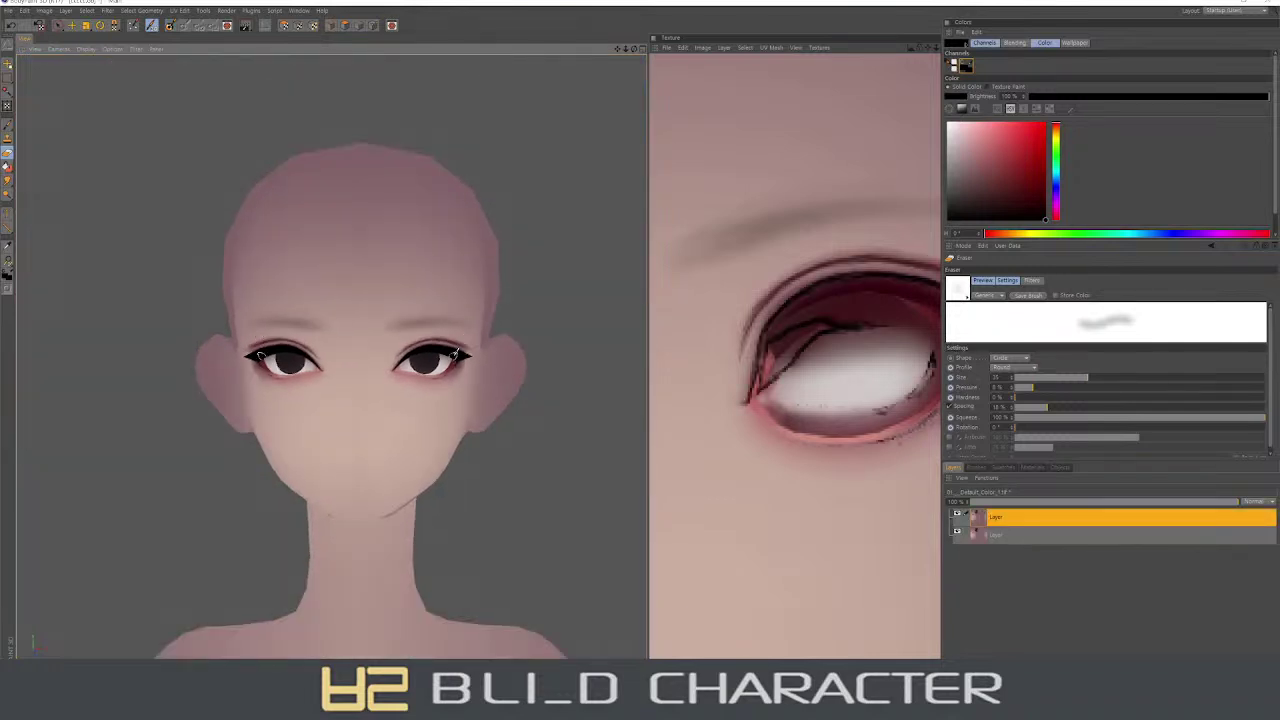
scroll(449, 357, "up", 3)
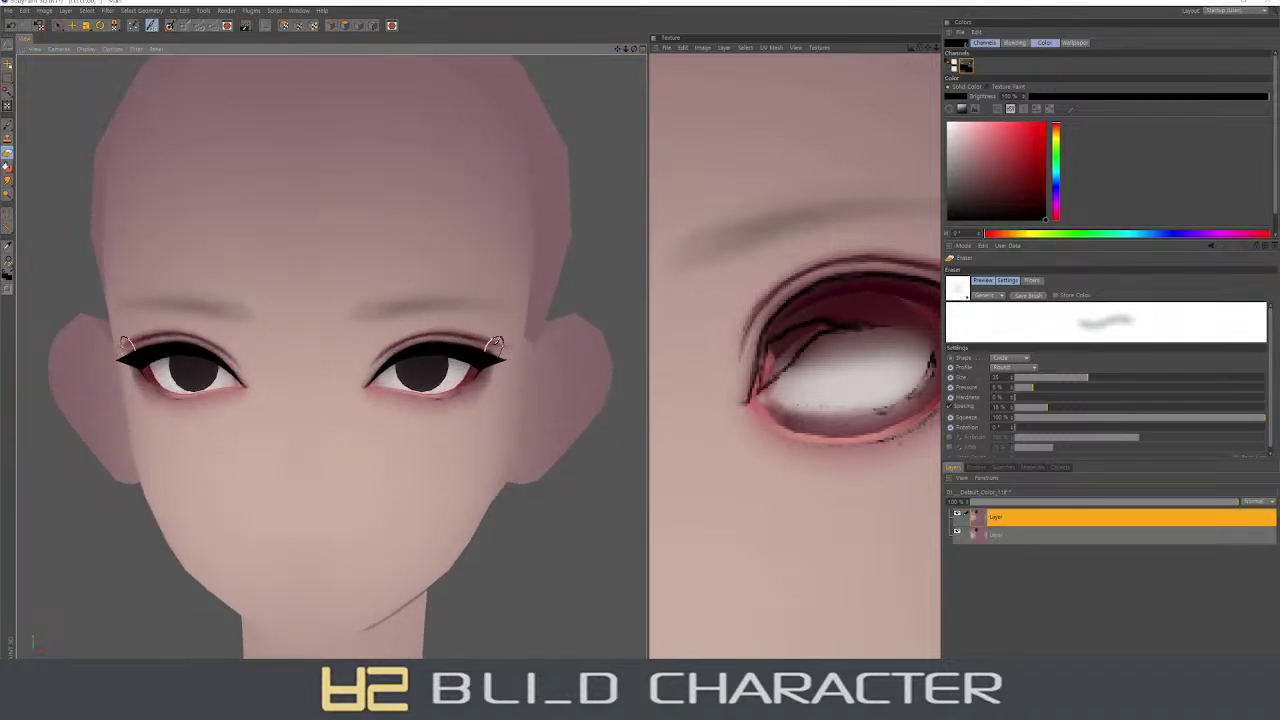
middle_click_drag(400, 350, 380, 362)
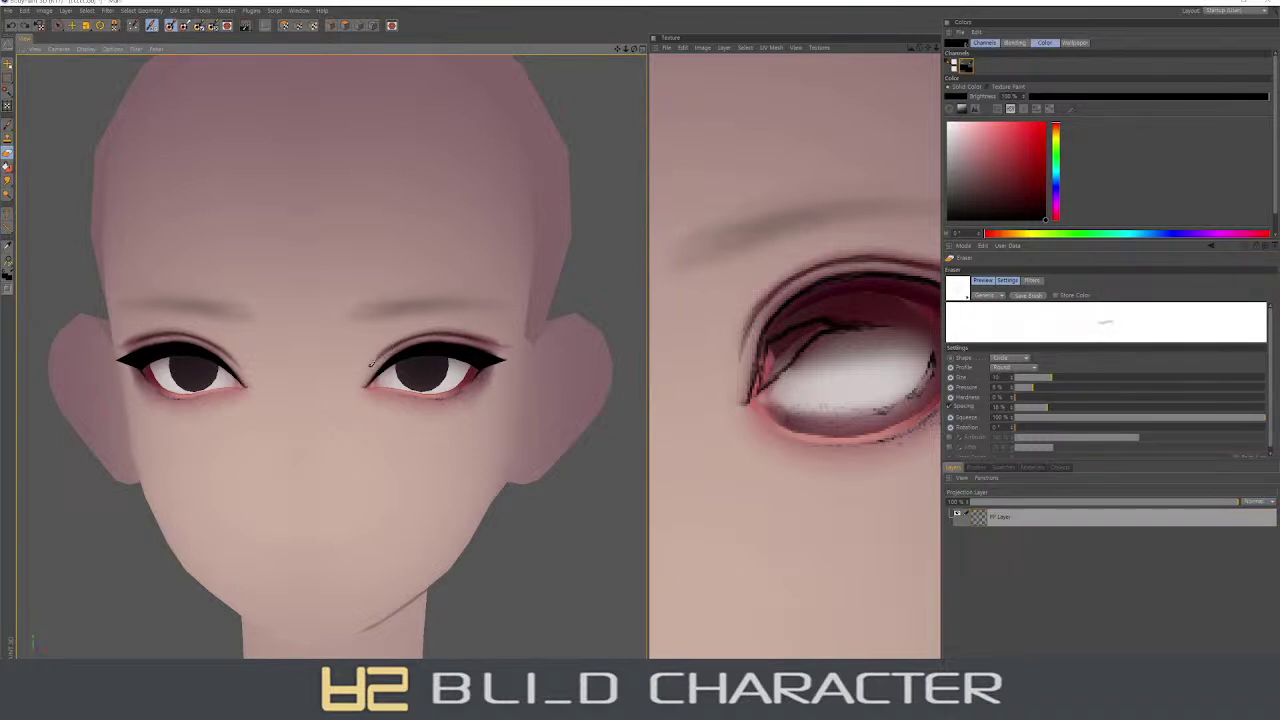
middle_click_drag(371, 364, 390, 364)
left_click(808, 371)
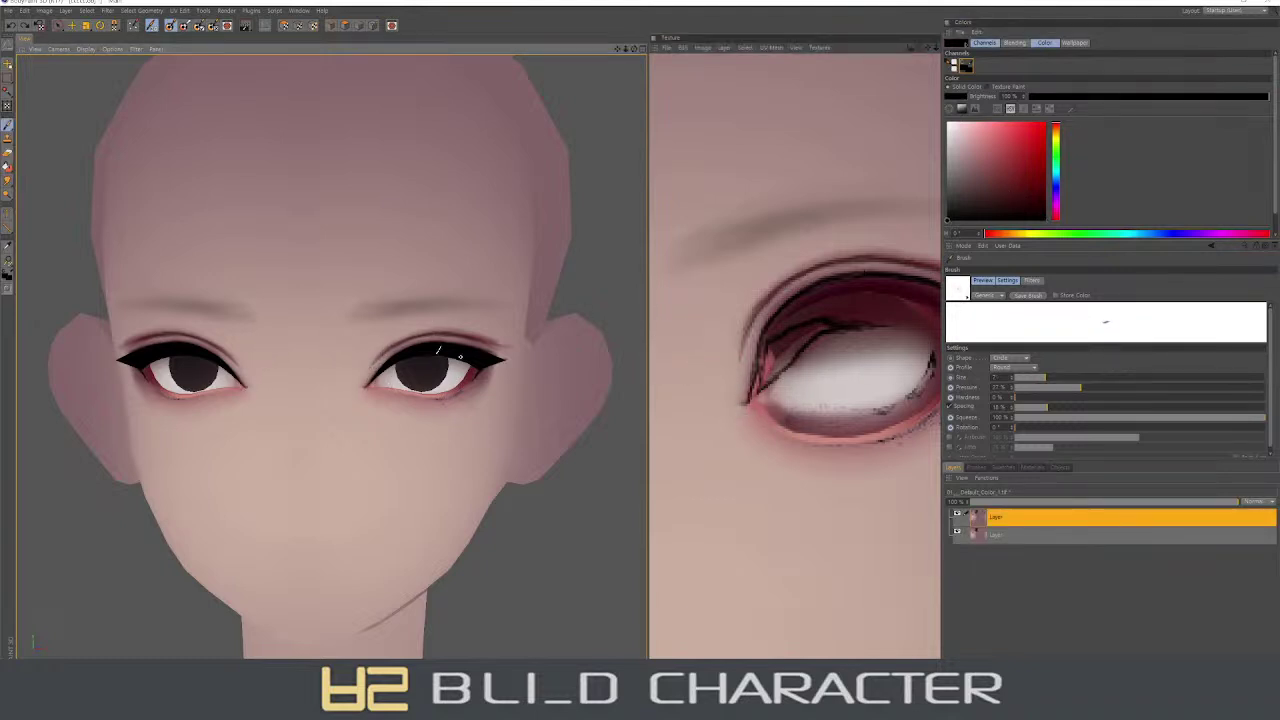
middle_click_drag(438, 350, 388, 362)
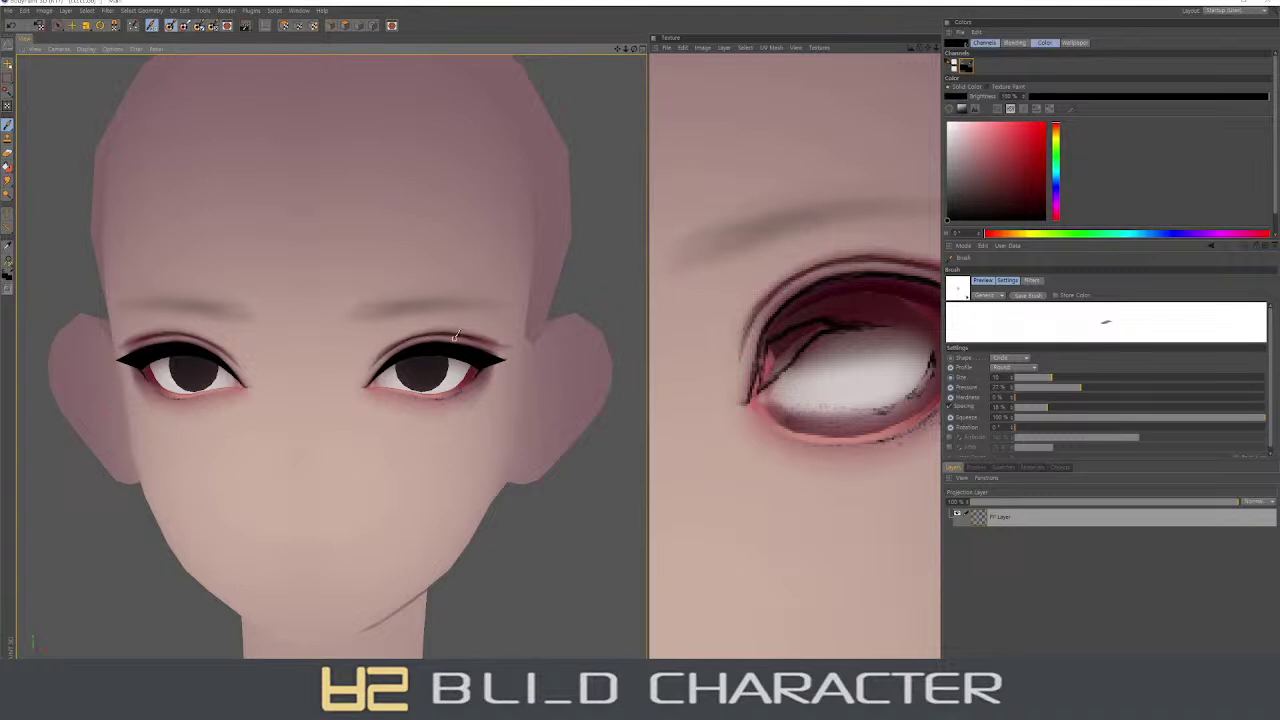
- Set up a saturated red brush at 0% pressure and size 25
middle_click_drag(453, 331, 367, 364)
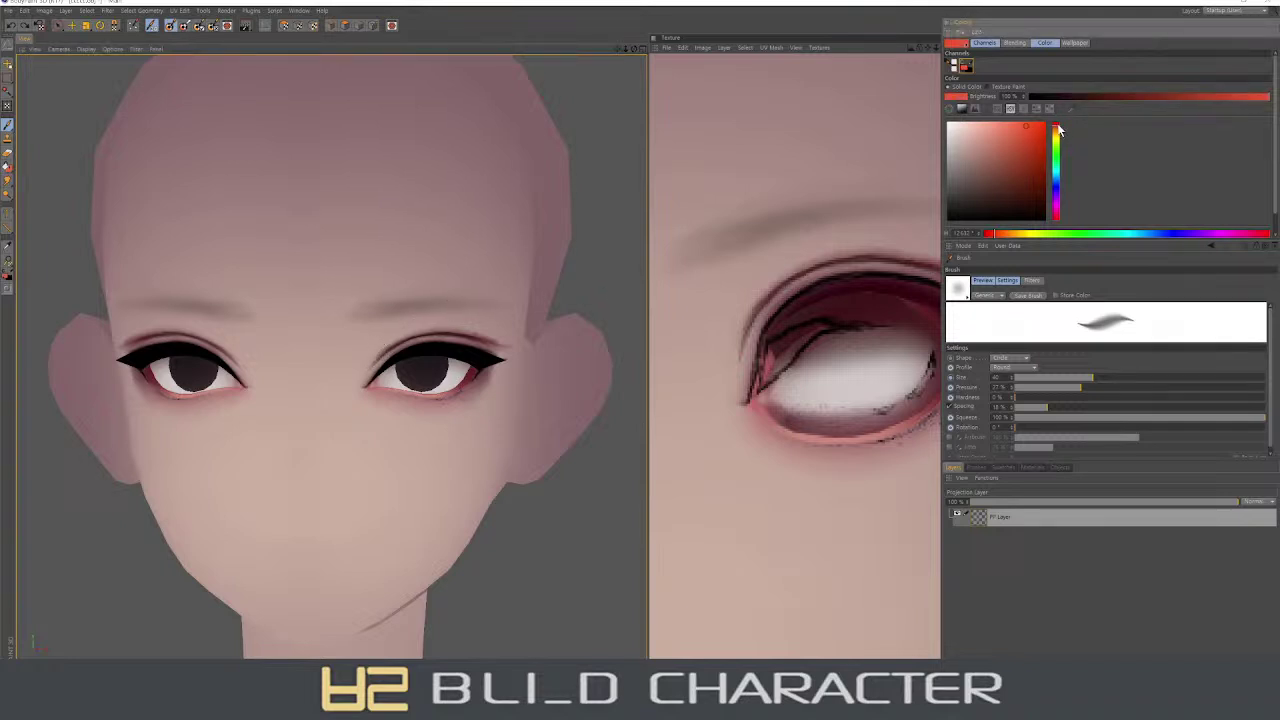
left_click_drag(1045, 135, 1012, 133)
left_click_drag(1033, 388, 1018, 388)
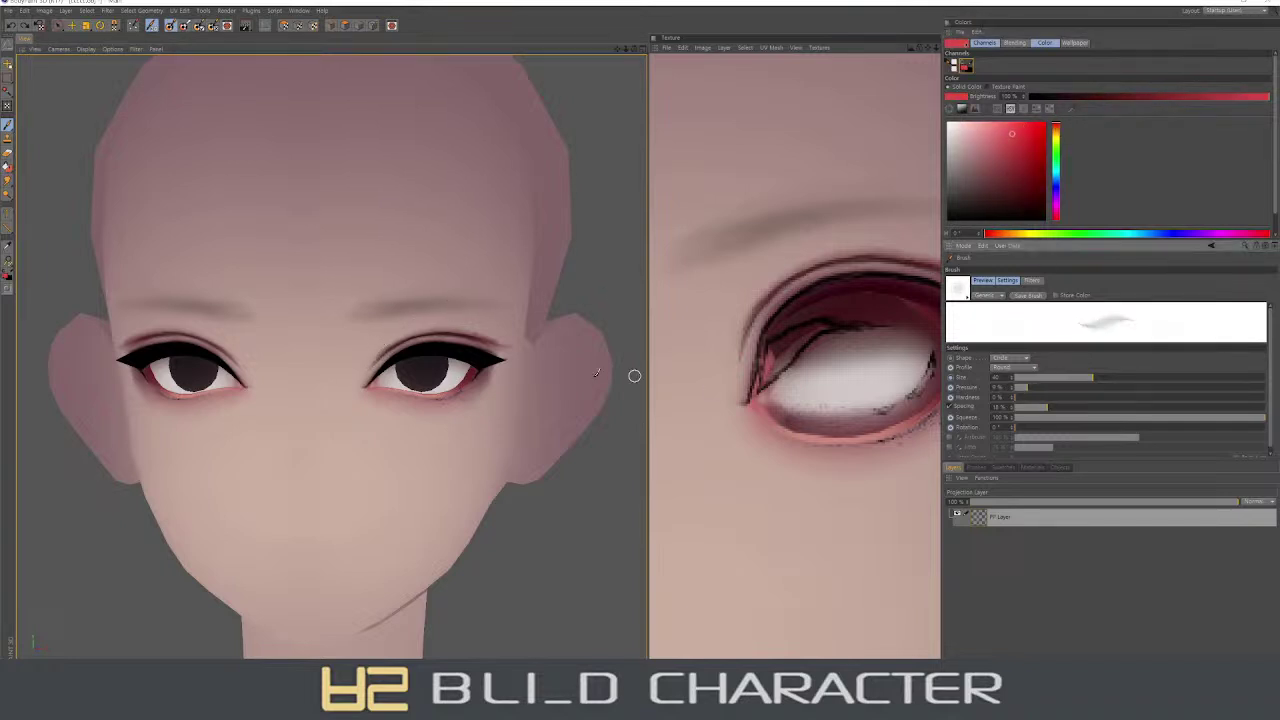
middle_click_drag(378, 358, 410, 333)
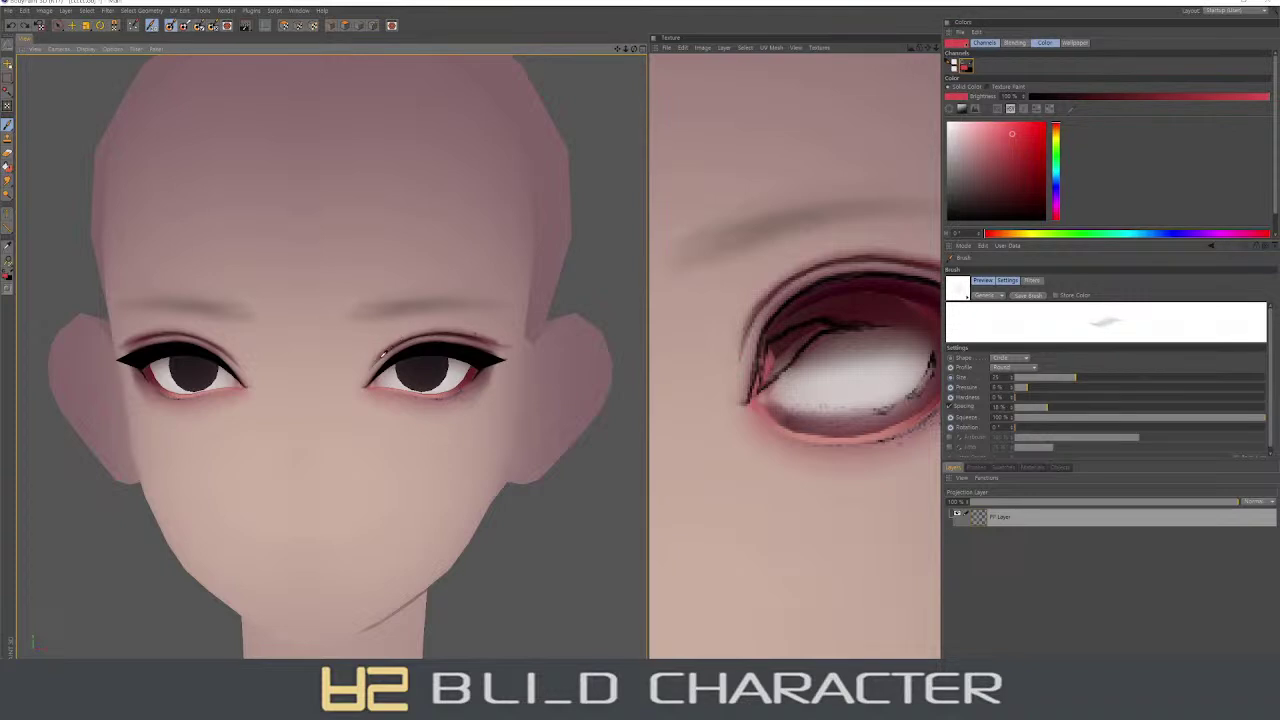
- Paint the lower lid rims, switching among dark red, skin pink and saturated red with thin brushes
left_click(433, 332, "ctrl")
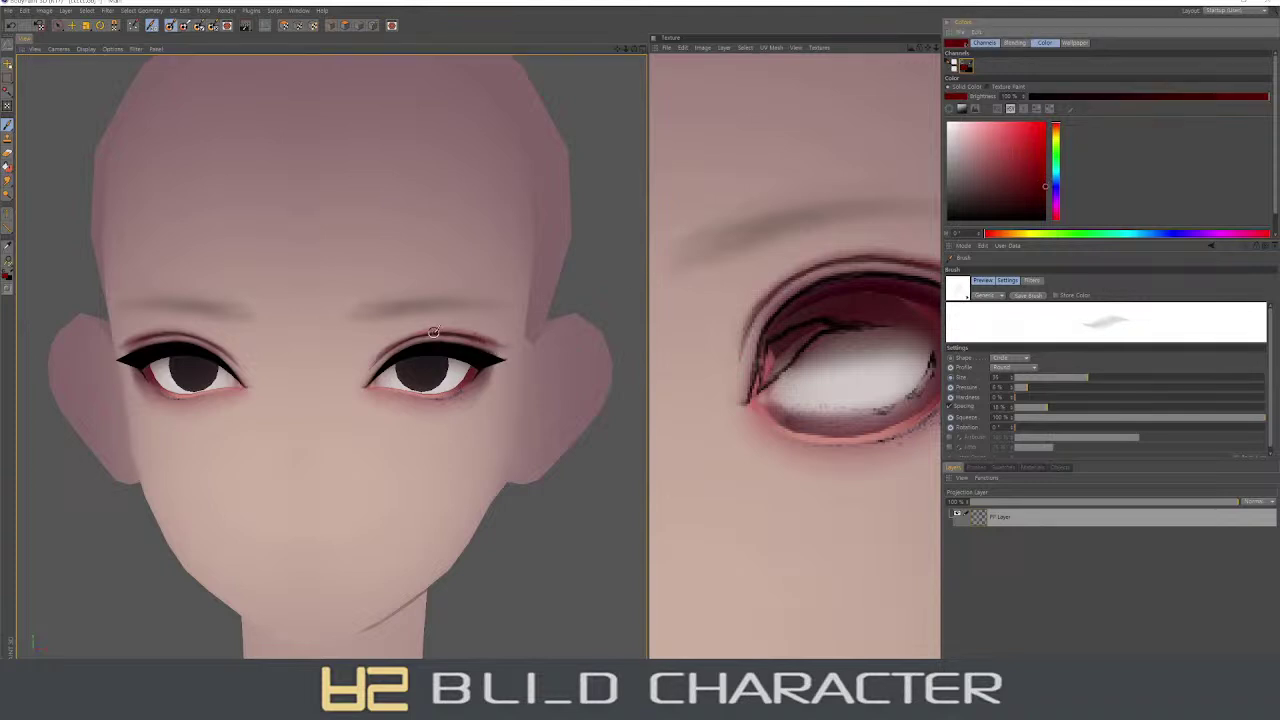
middle_click_drag(433, 332, 486, 350)
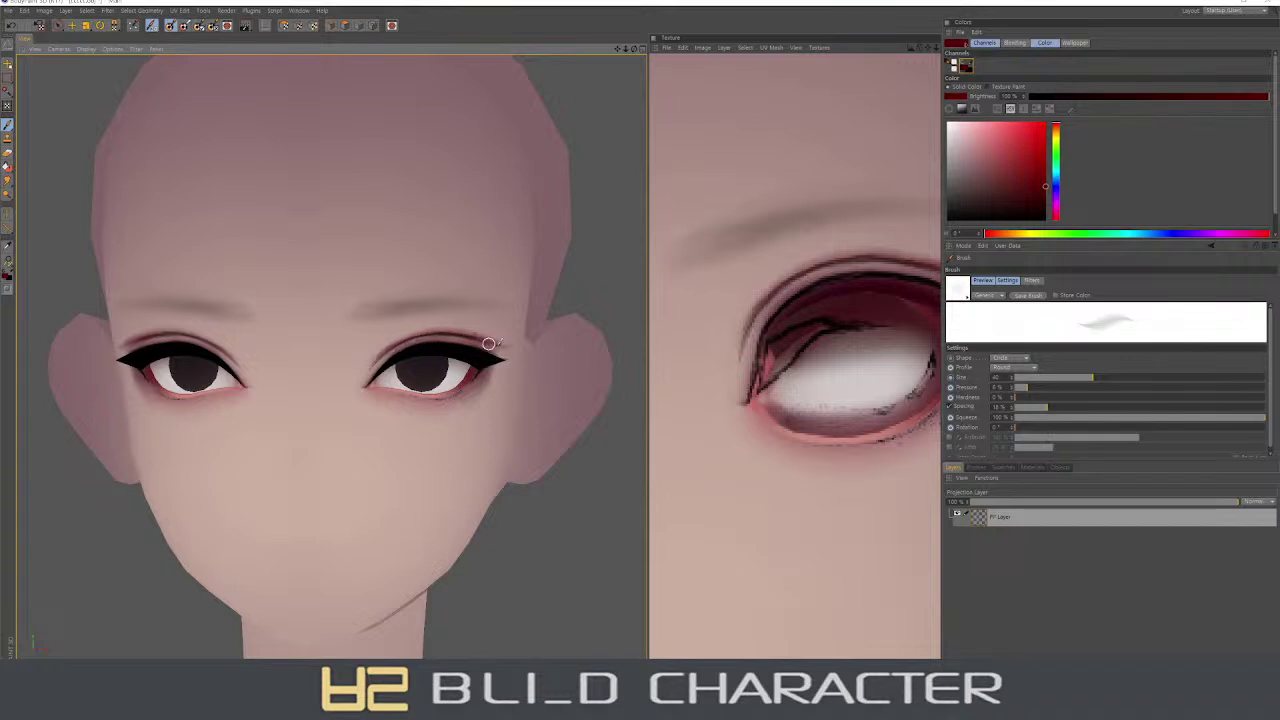
middle_click_drag(488, 343, 493, 337)
mouse_move(493, 337)
right_mouse_down()
mouse_move(476, 338)
mouse_move(491, 336)
right_mouse_up()
left_click(503, 330, "ctrl")
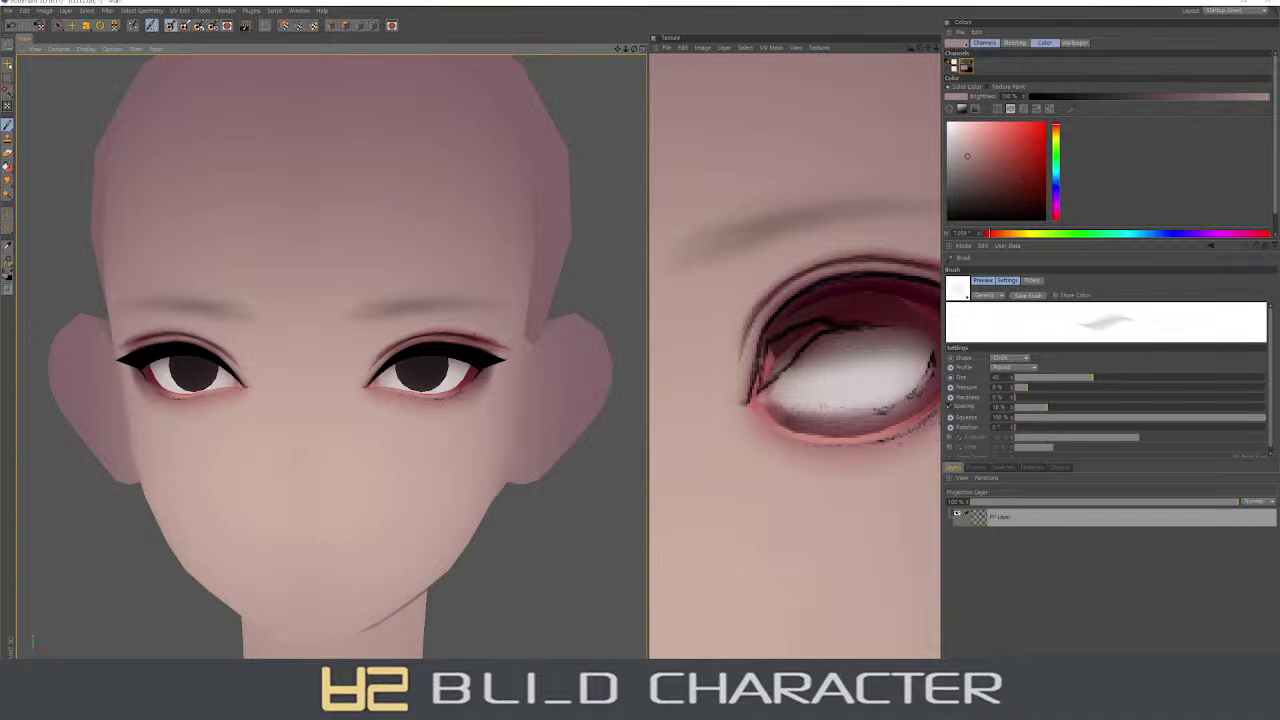
left_click_drag(967, 155, 1045, 133)
mouse_move(419, 330)
right_mouse_down()
mouse_move(370, 356)
mouse_move(465, 325)
right_mouse_up()
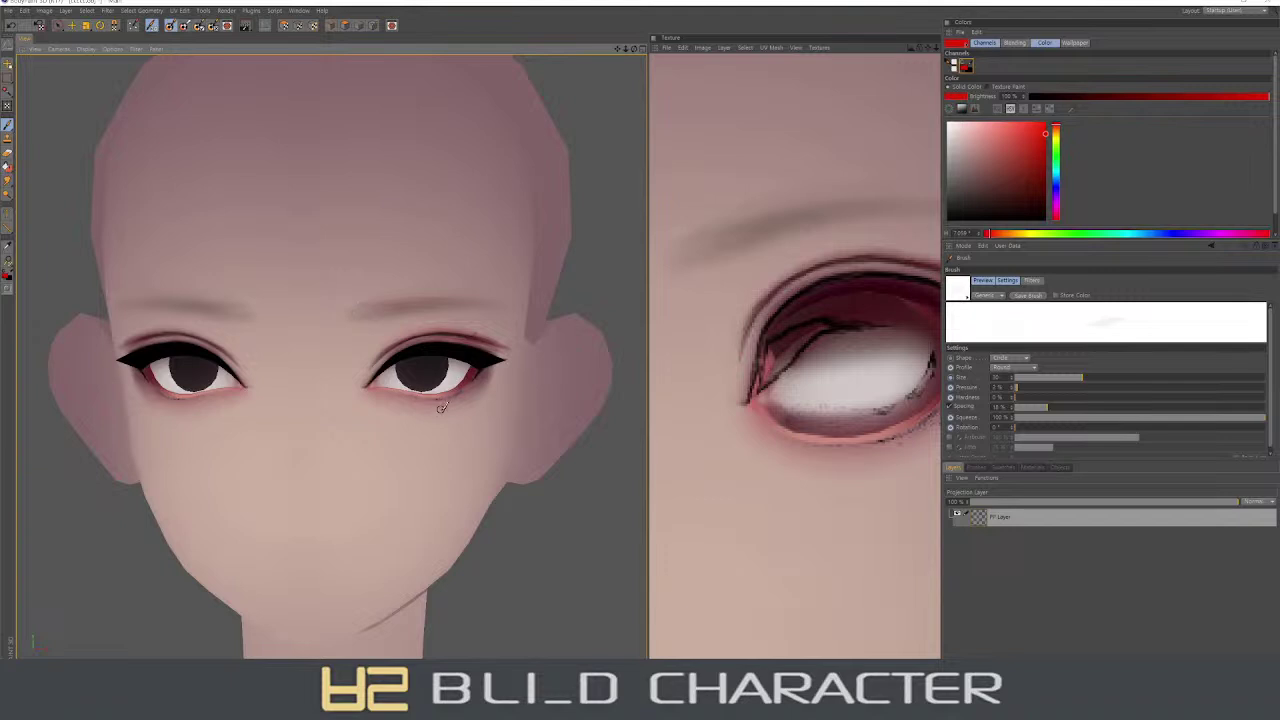
- Paint pinkish red (hue 350) accents along the eyelid edges and corners at brush size about 25
middle_click_drag(408, 390, 380, 390)
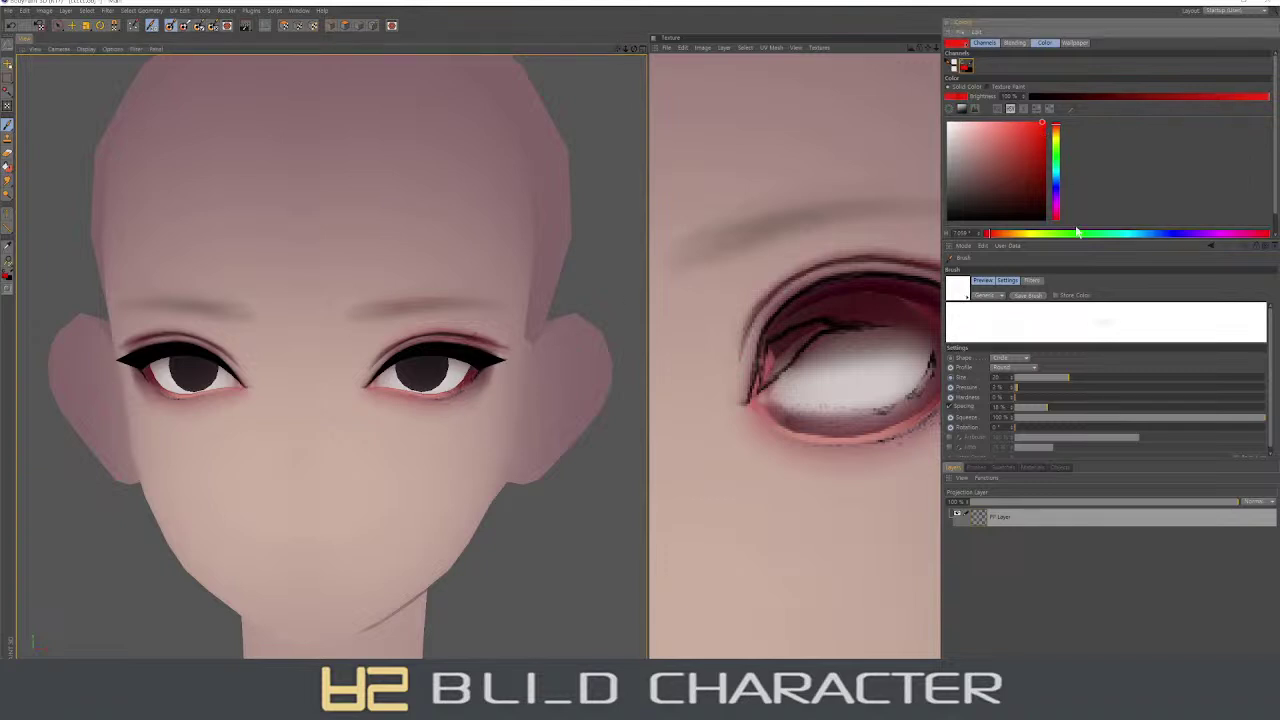
left_click(1055, 215)
left_click(1018, 122)
middle_click_drag(491, 362, 470, 380)
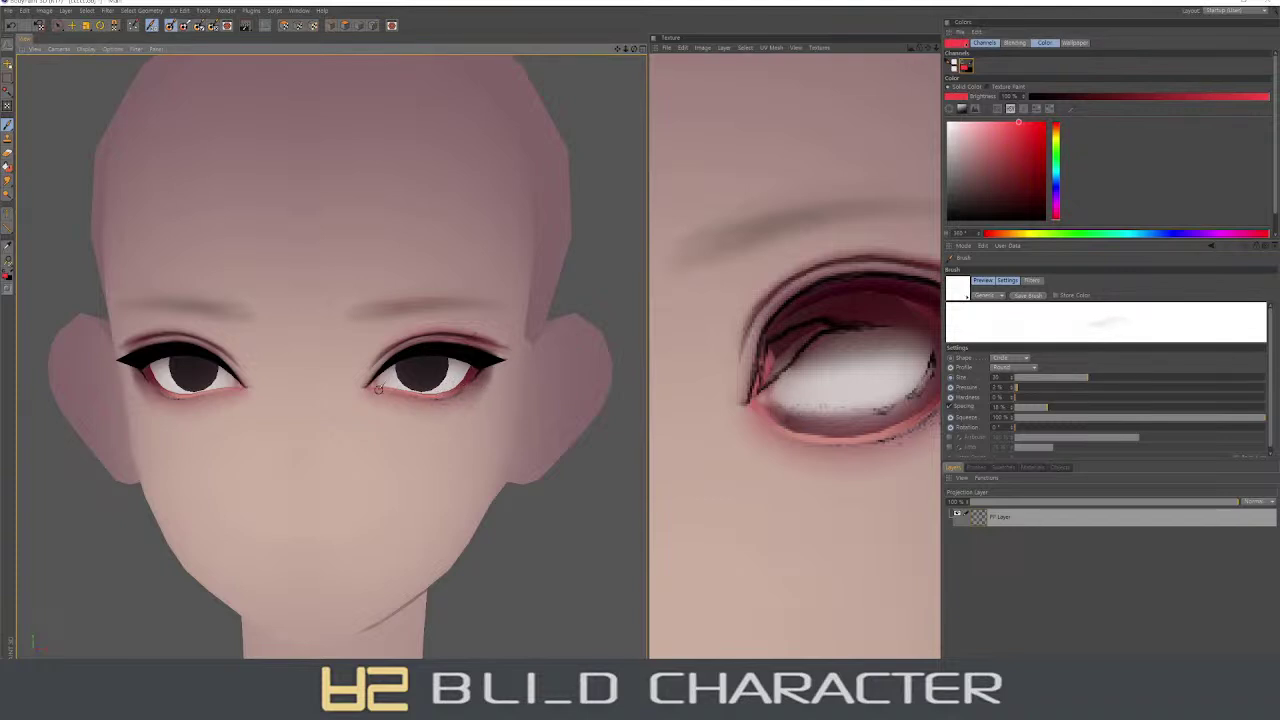
right_click_drag(378, 388, 366, 388)
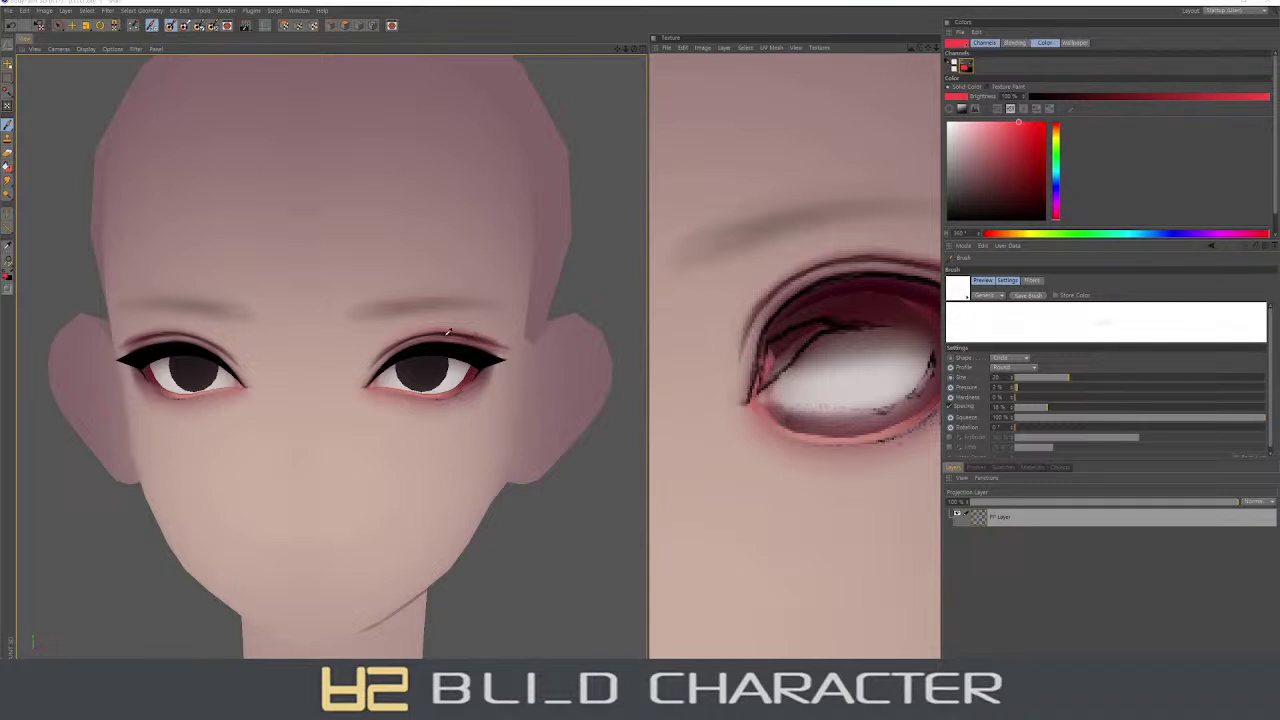
left_click_drag(448, 332, 392, 388, "alt")
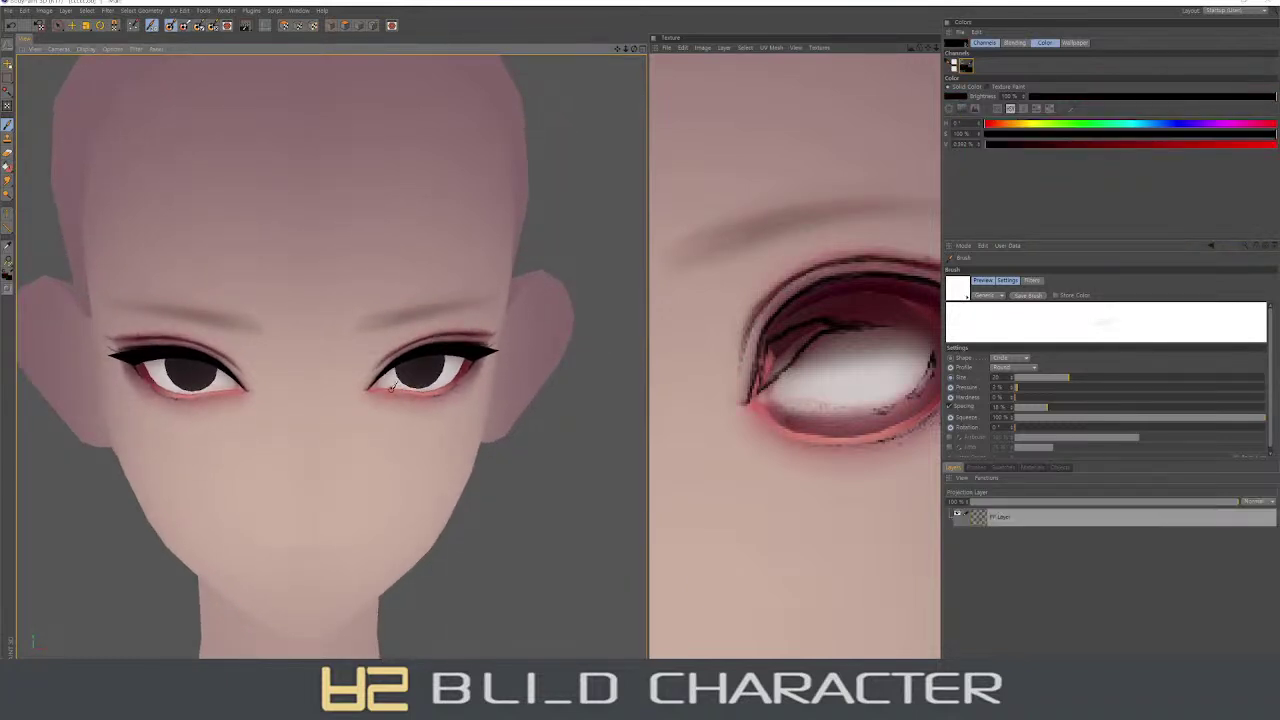
- Choose dark red from the colour square with a brush size of about 10
middle_click_drag(392, 388, 412, 382)
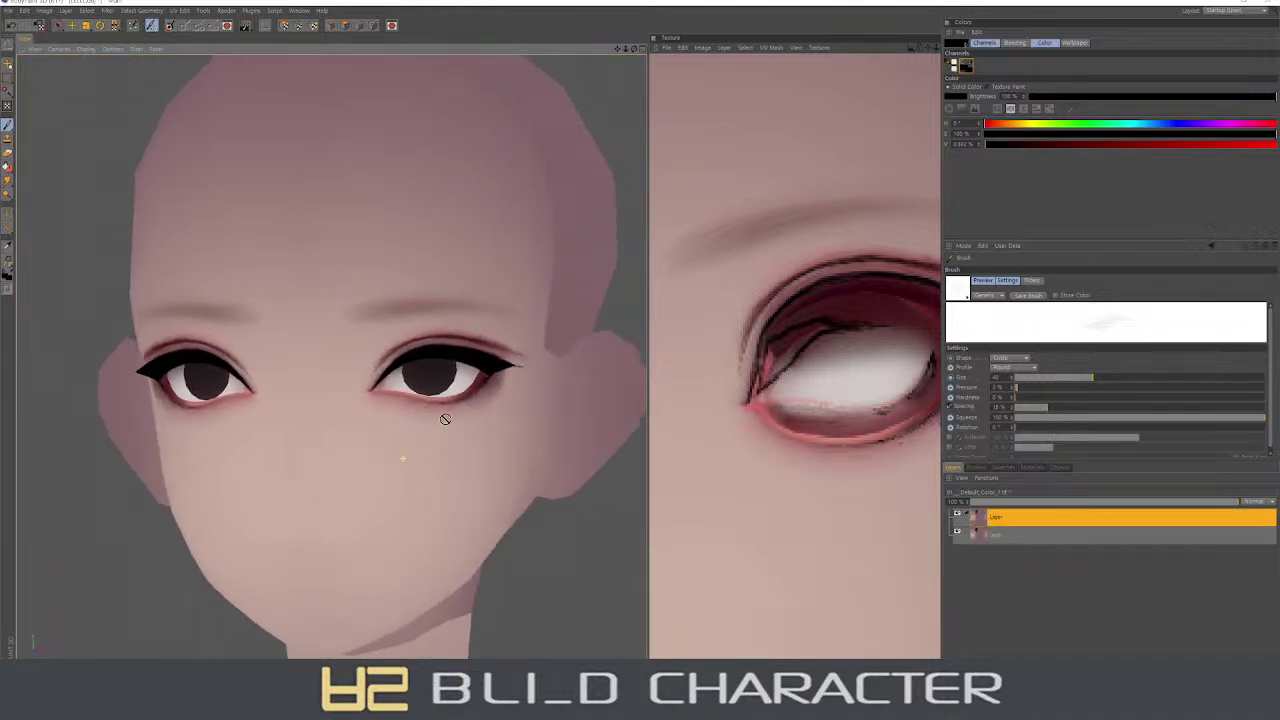
left_click(963, 110)
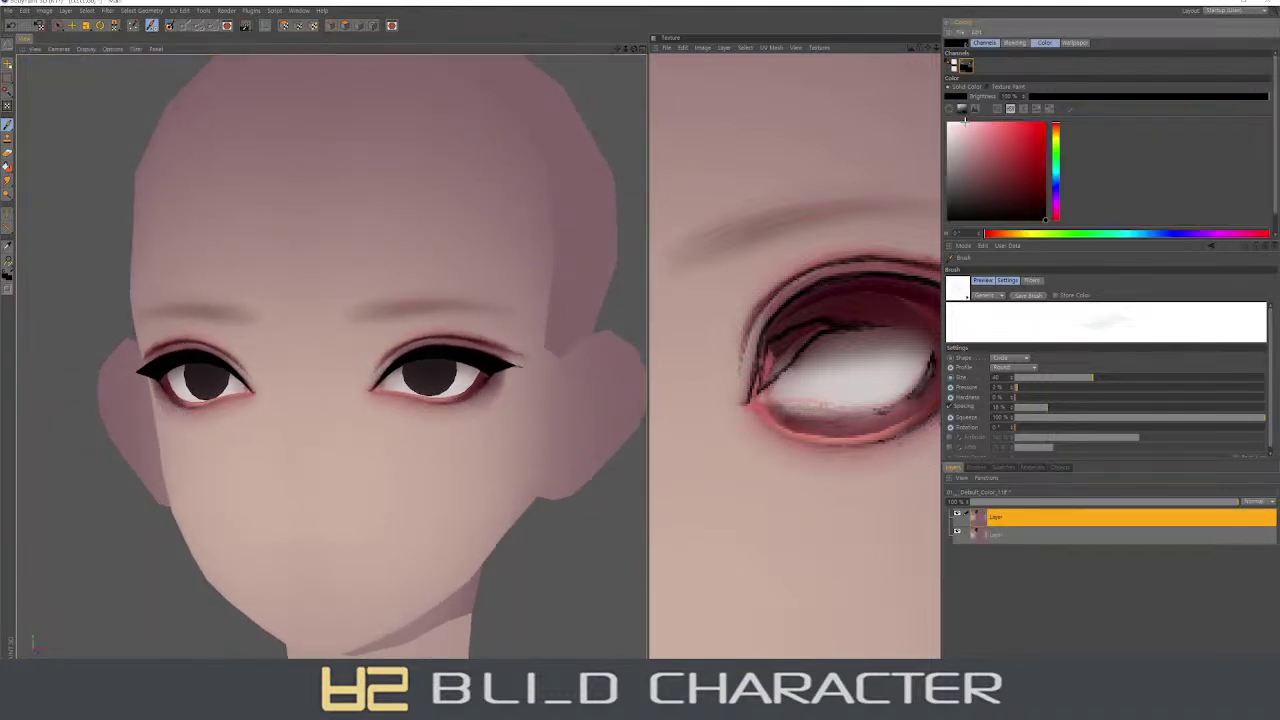
left_click(1045, 191)
middle_click_drag(850, 460, 897, 465)
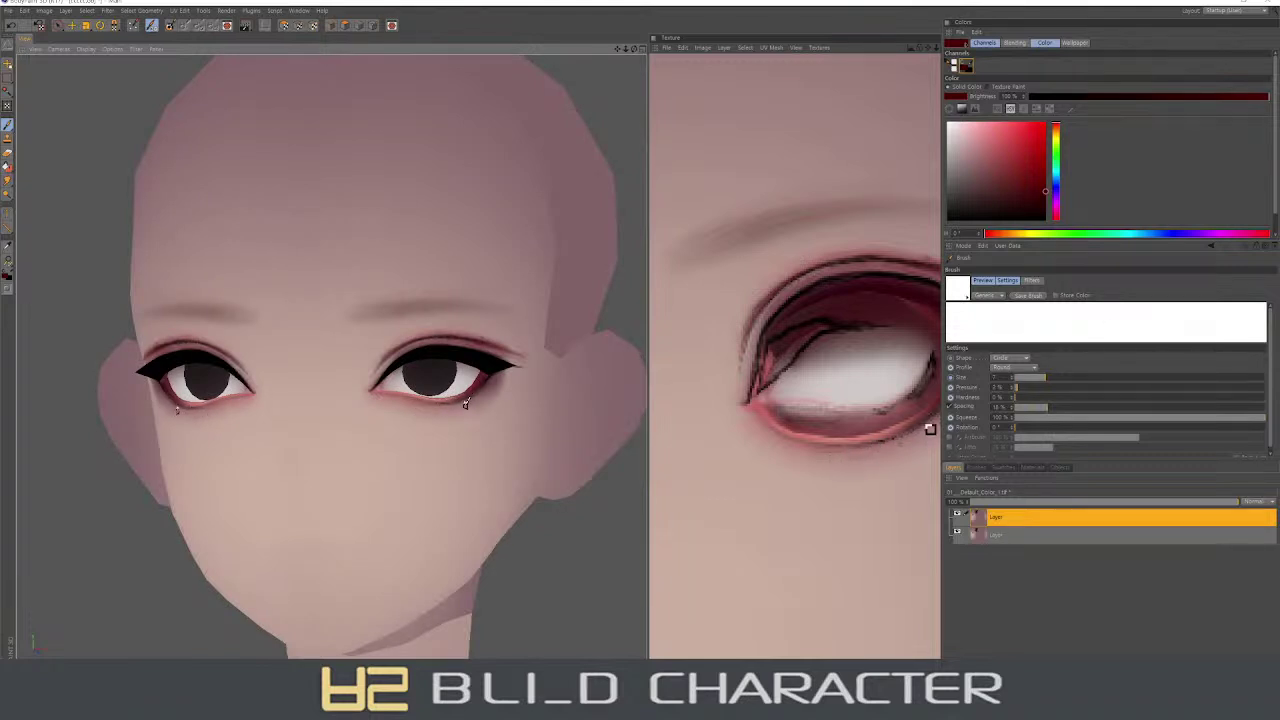
- Paint the lower-lid inner corners at size about 6, then sample pale skin pink from the face
left_click_drag(460, 408, 478, 407, "alt")
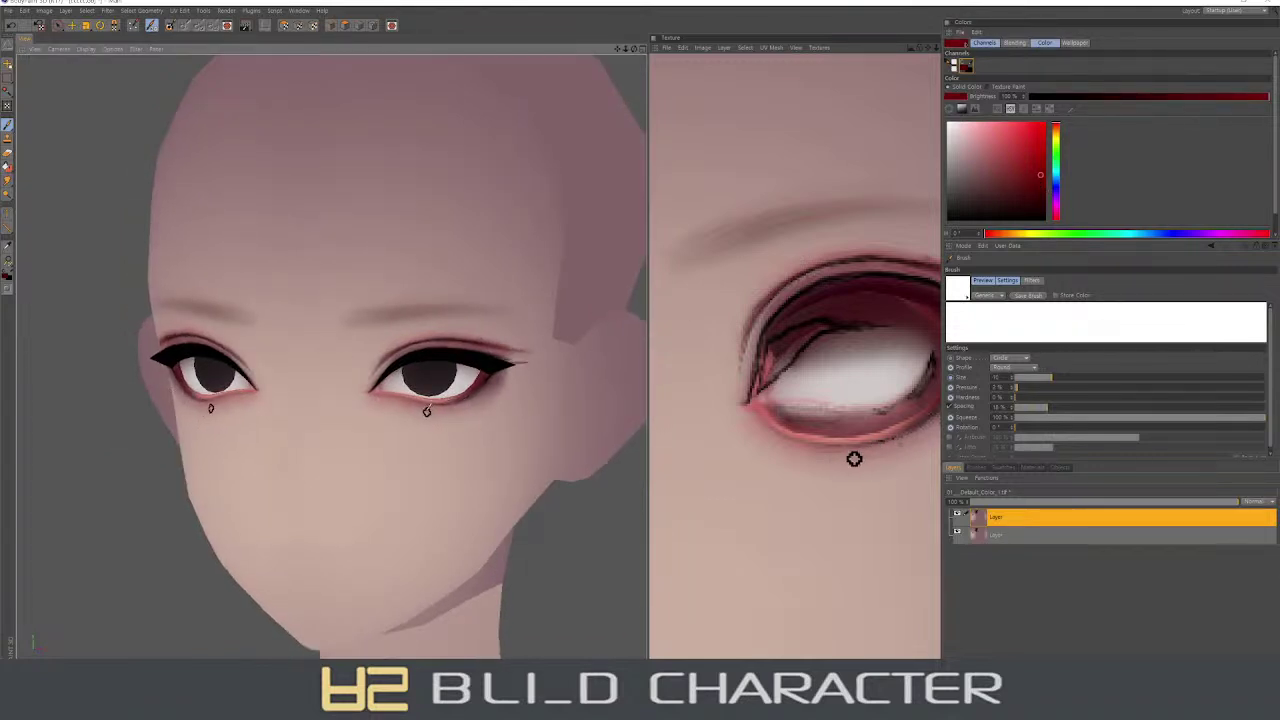
mouse_move(851, 457)
middle_mouse_down()
mouse_move(892, 442)
mouse_move(874, 453)
middle_mouse_up()
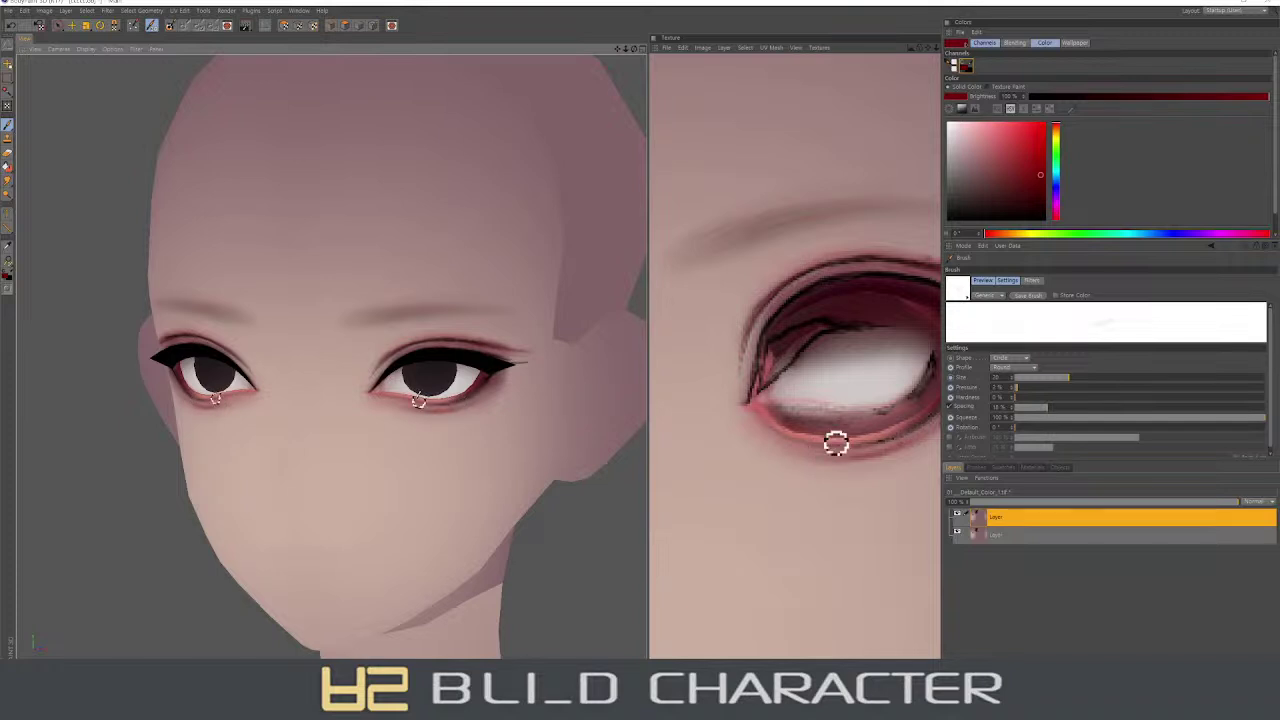
middle_click_drag(807, 443, 854, 445)
right_click_drag(854, 445, 822, 455)
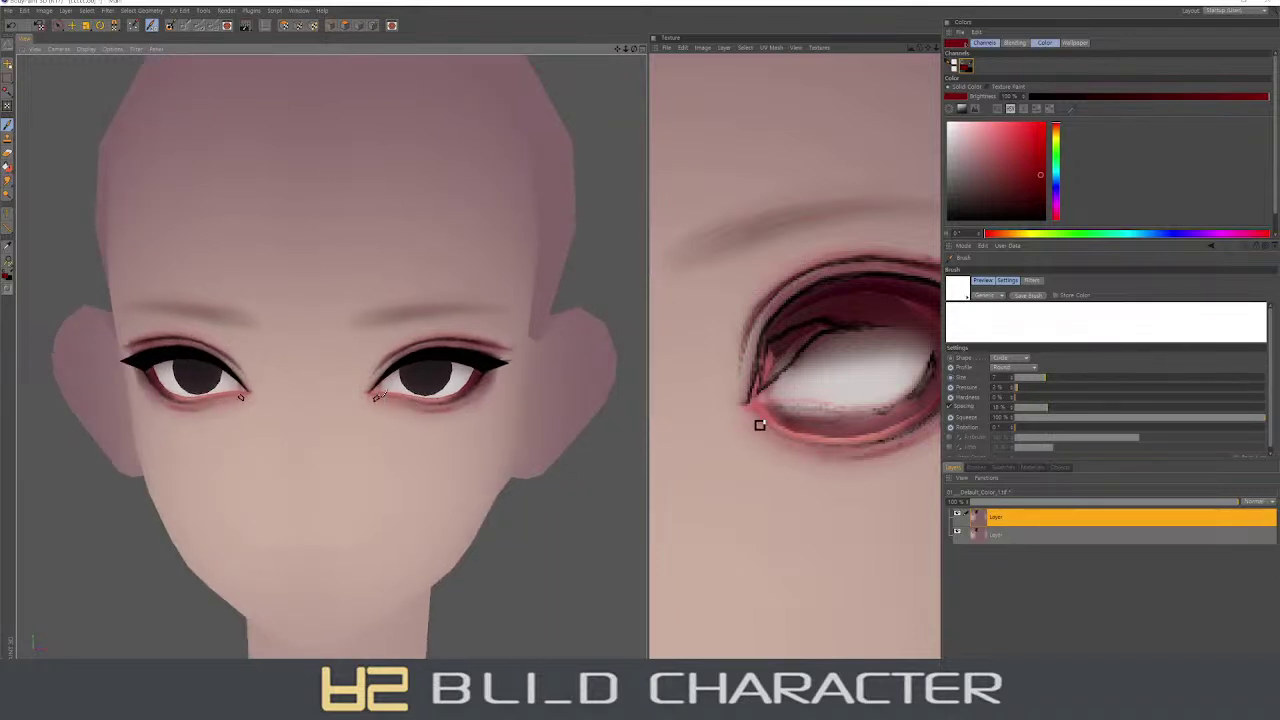
left_click(372, 447, "ctrl")
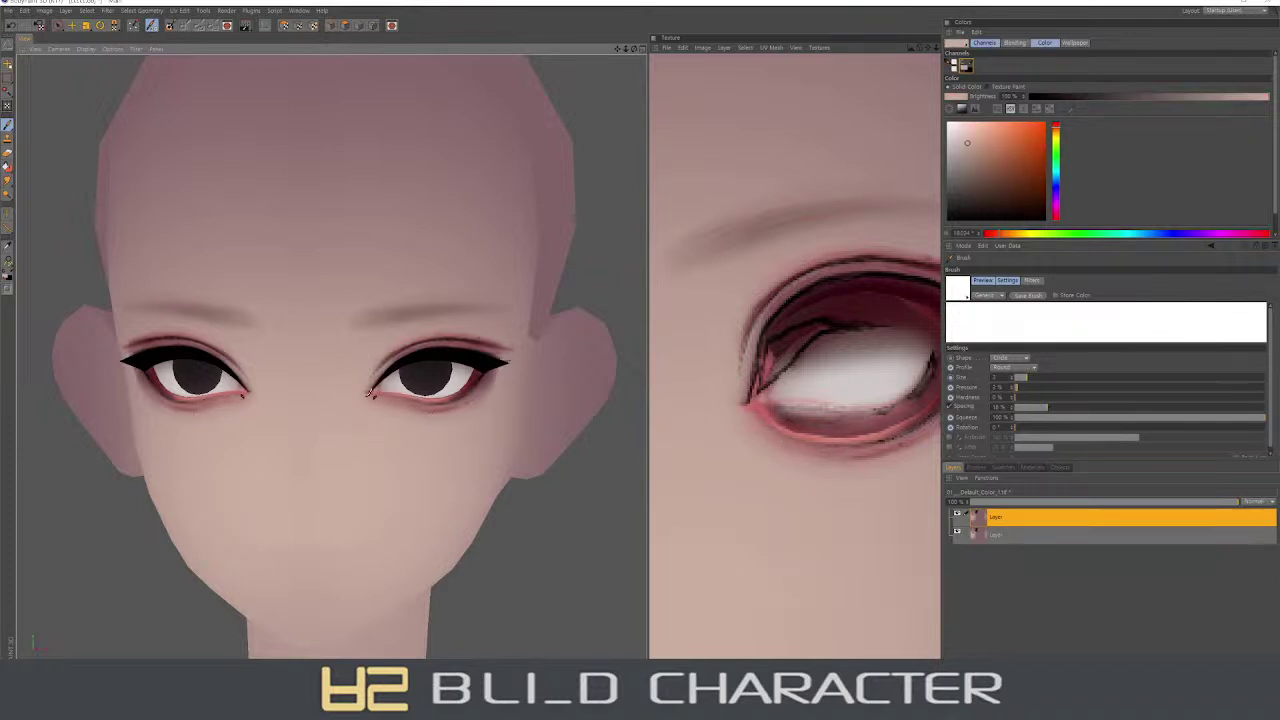
- Repaint the lower-lid inner corners with sampled skin tone and raise brush Pressure to 7%
left_click(729, 409, "ctrl")
left_click_drag(749, 417, 768, 427)
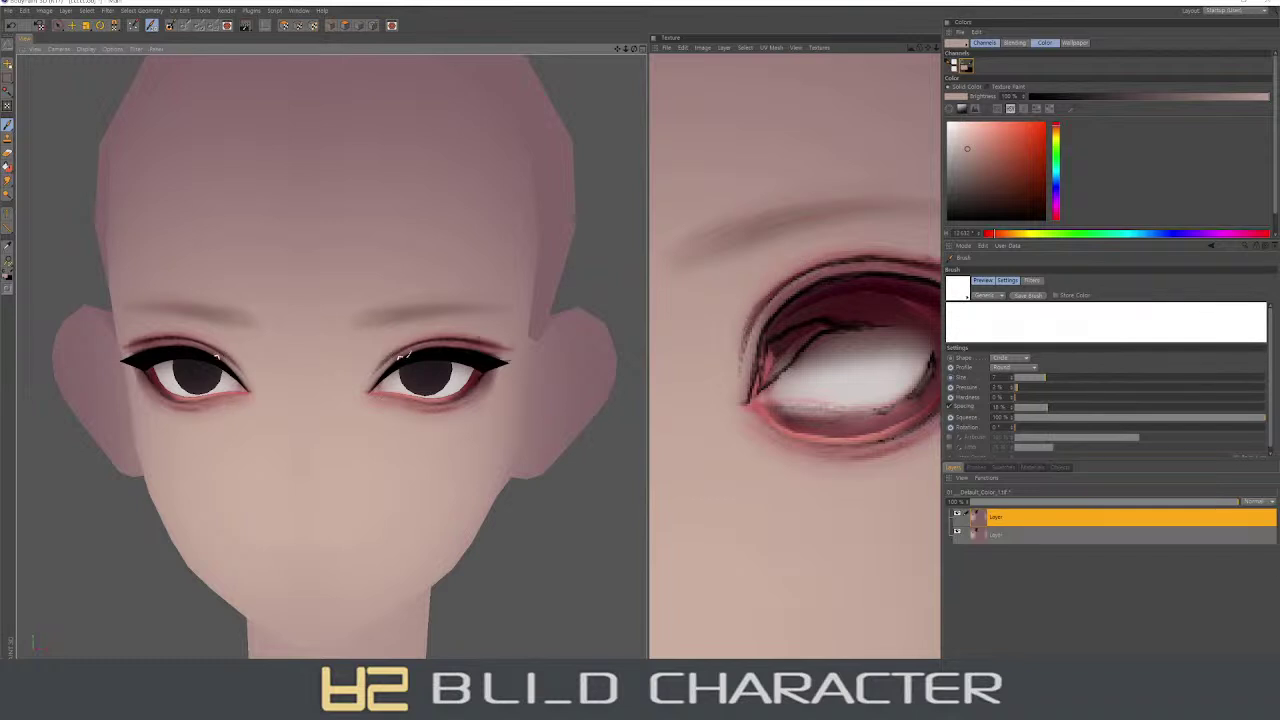
left_click_drag(1062, 387, 1030, 387)
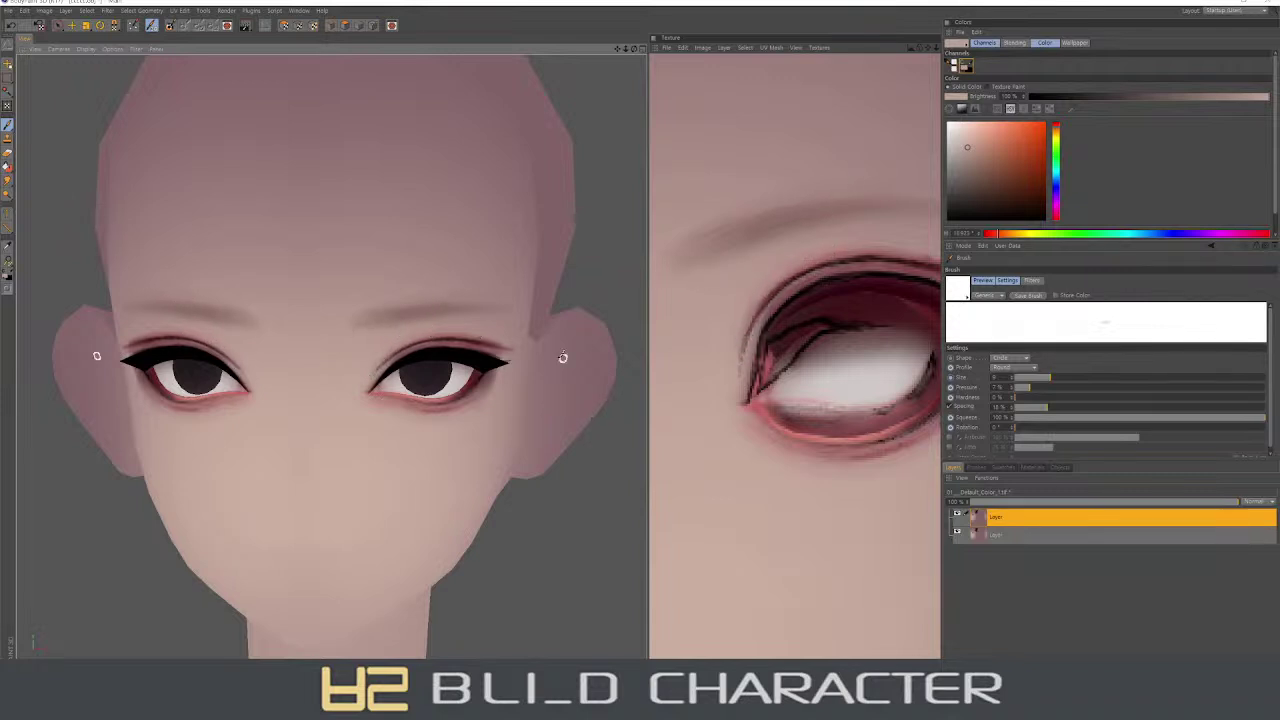
- Pick a deep muted dark red for the upper lids, then a light skin pink for blending
left_click(441, 341, "ctrl")
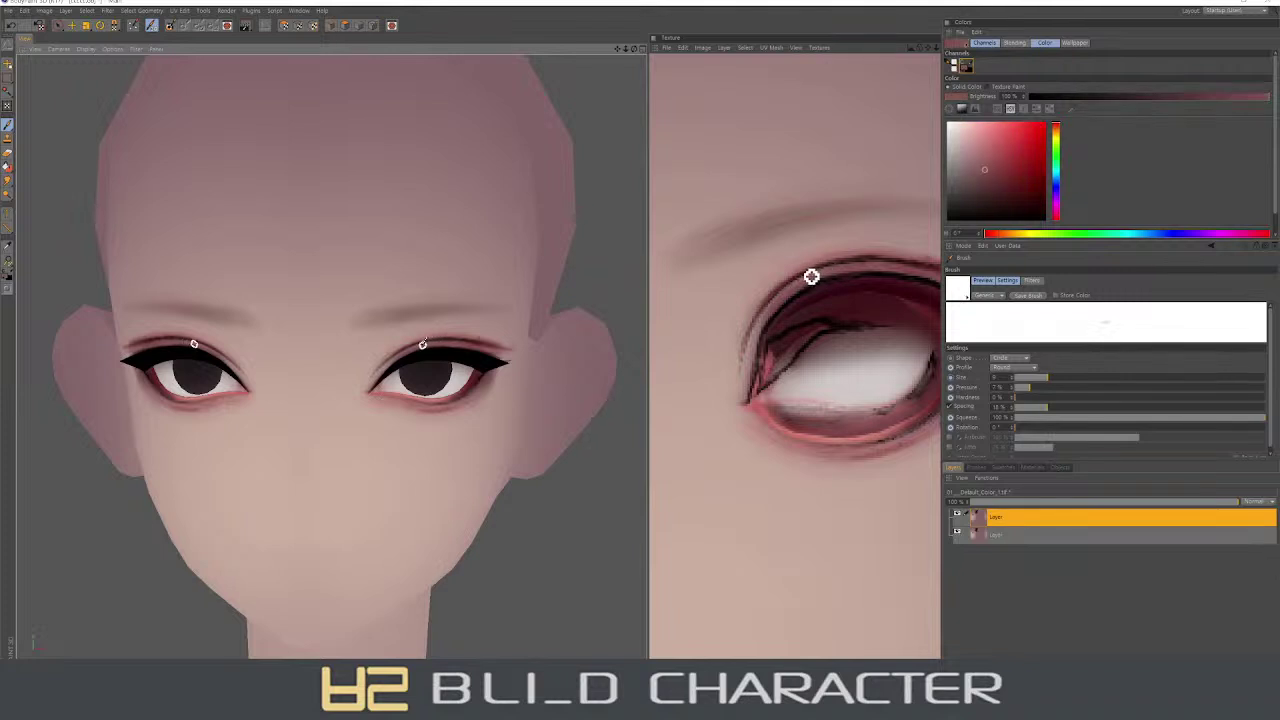
left_click(473, 338, "ctrl")
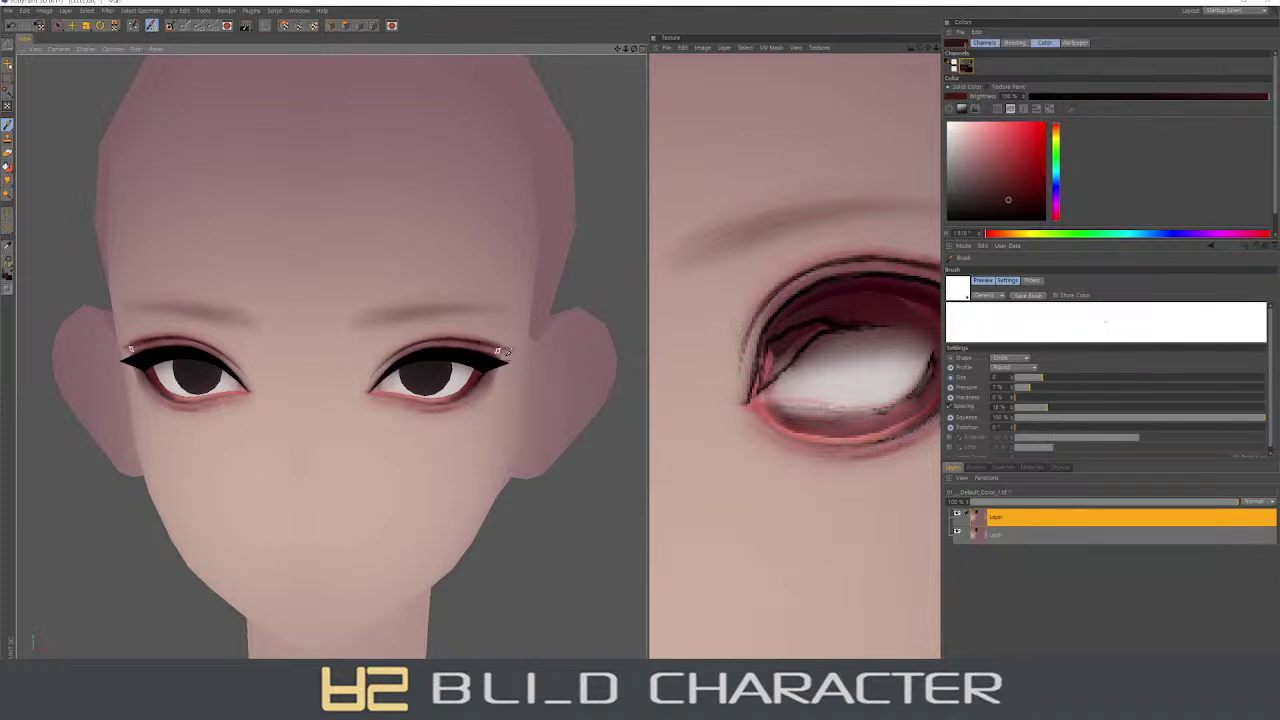
left_click(384, 425, "ctrl")
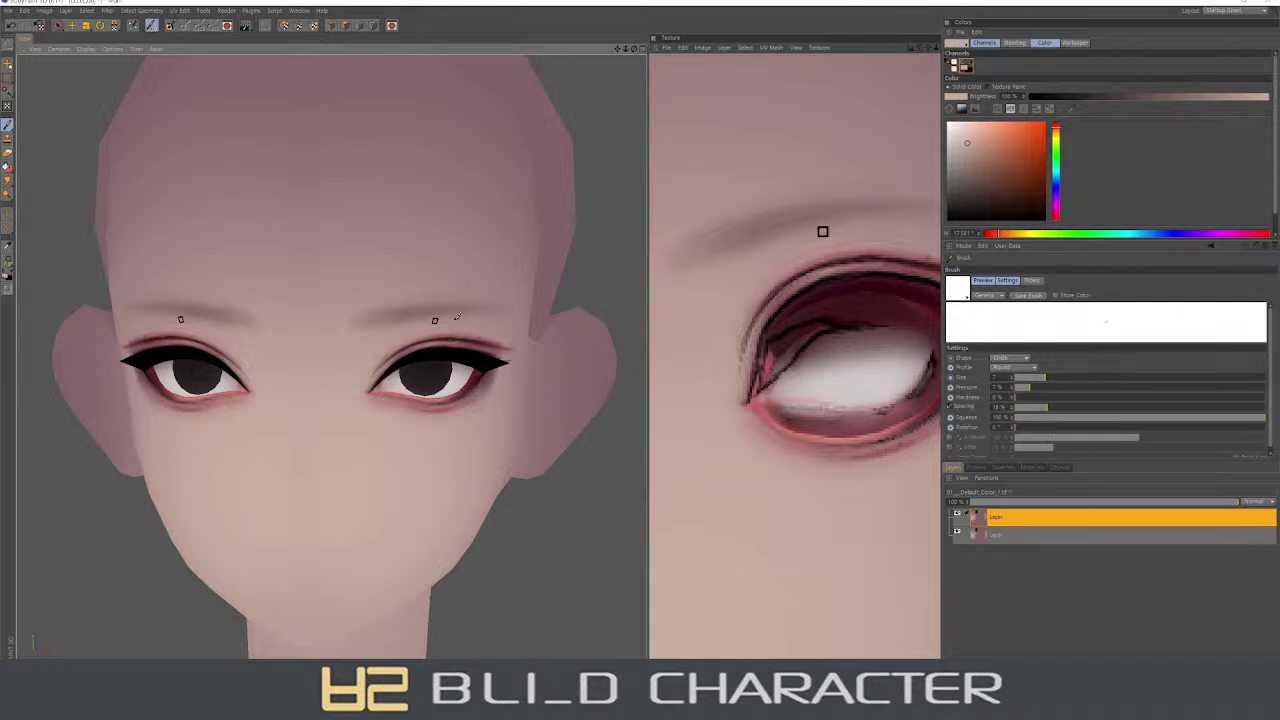
- Pick bright red, enlarge the brush and paint a soft blush over the upper eyelids
left_click(1055, 125)
left_click(1022, 122)
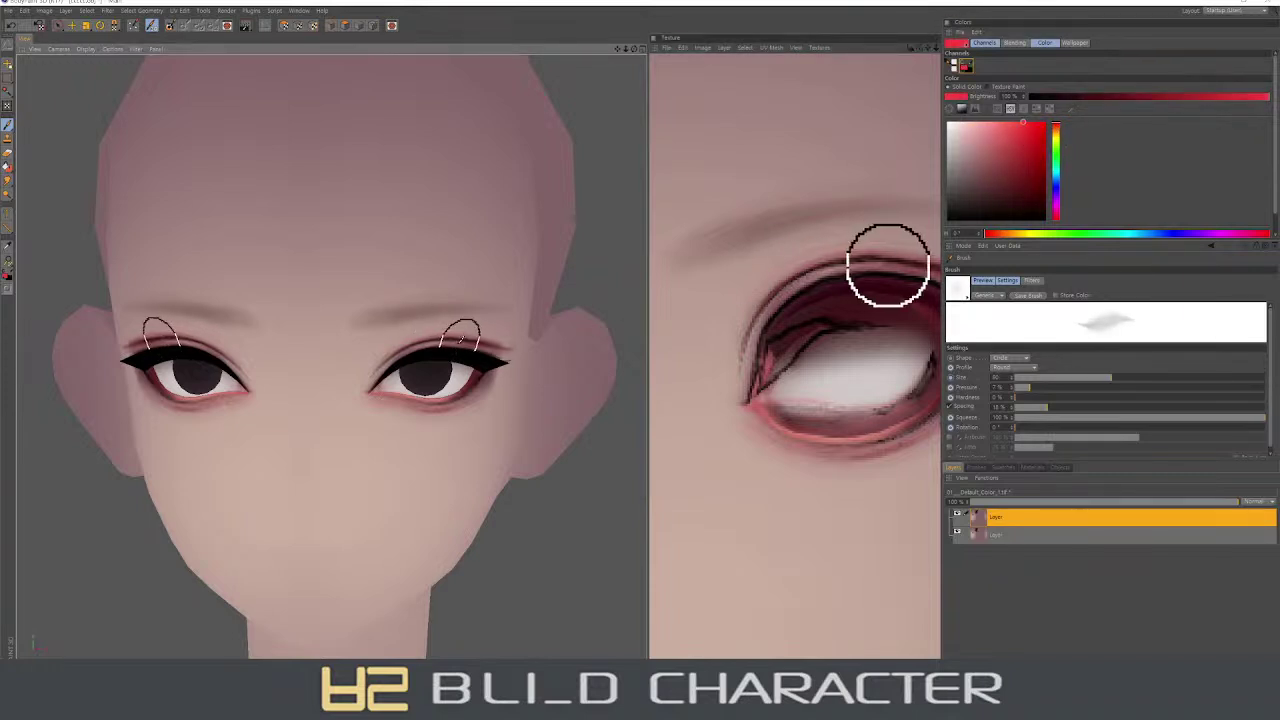
middle_click_drag(888, 265, 703, 380)
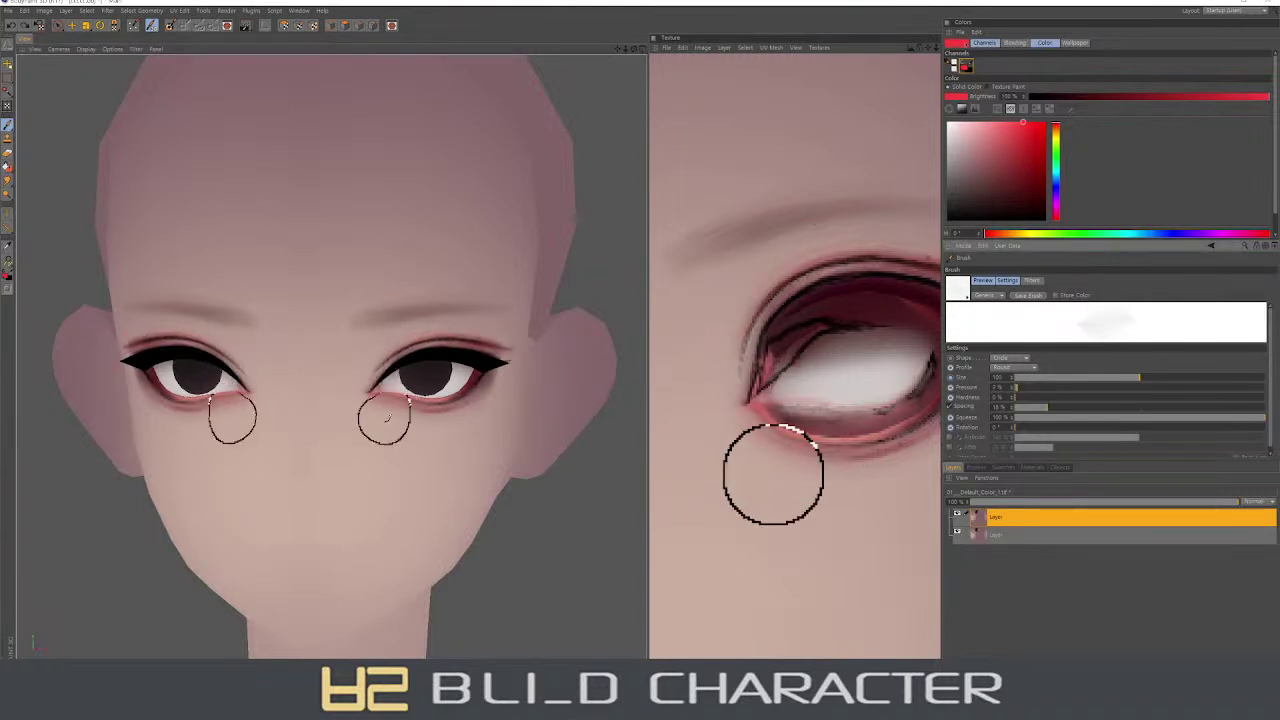
left_click_drag(380, 380, 400, 366, "alt")
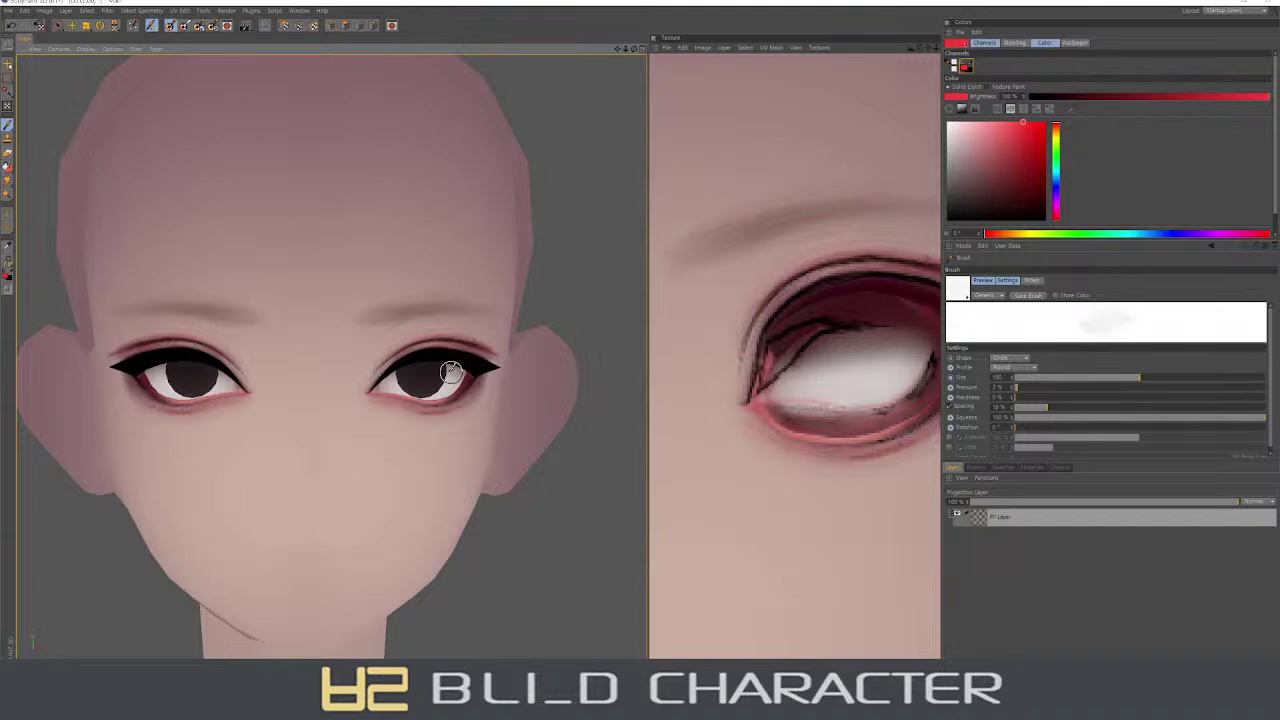
middle_click_drag(451, 372, 354, 389)
mouse_move(491, 366)
middle_mouse_down()
mouse_move(364, 372)
mouse_move(428, 366)
middle_mouse_up()
right_click_drag(440, 390, 414, 400)
middle_click_drag(374, 363, 400, 386)
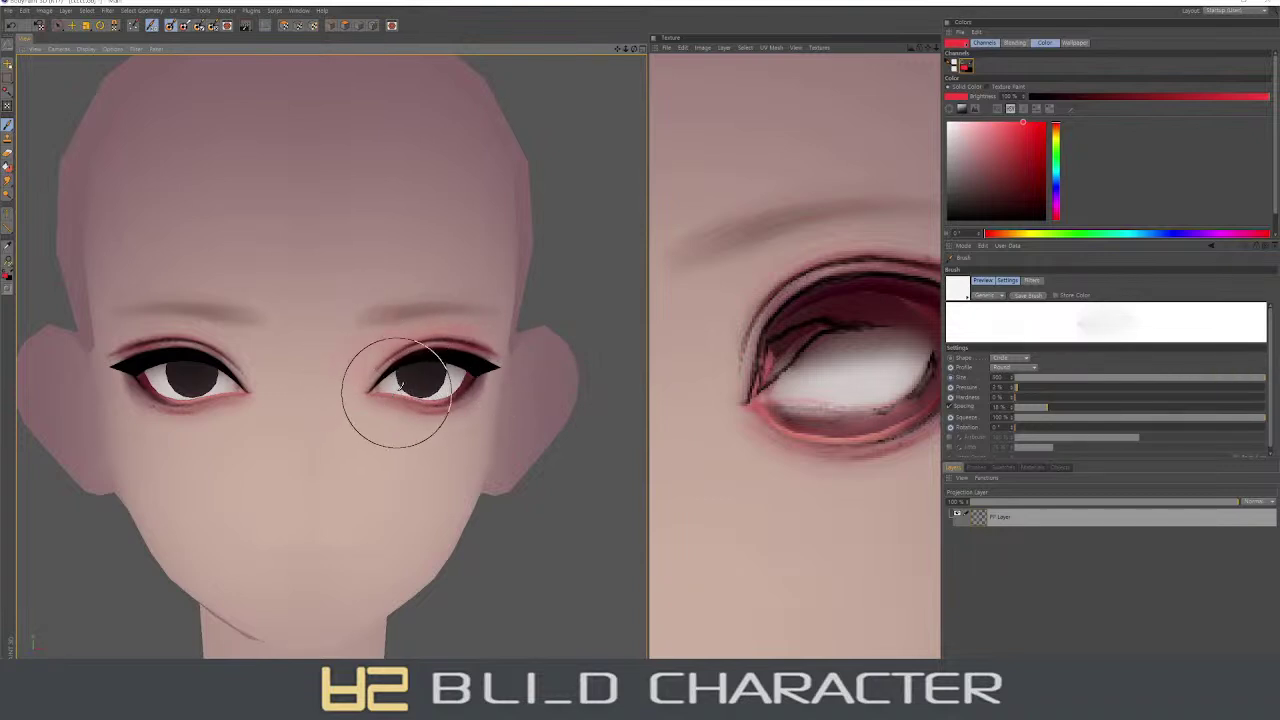
right_click_drag(449, 429, 500, 380)
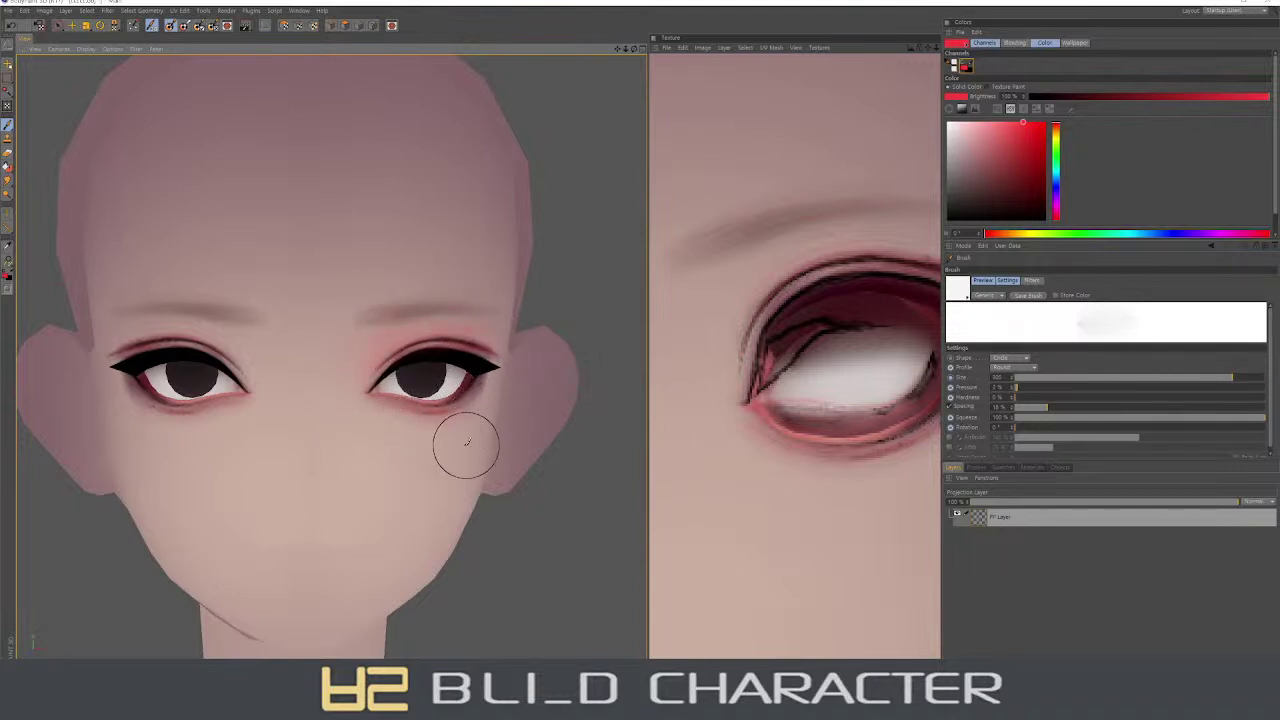
- Try magenta and dark red, shrink the brush to about 50, then reselect pure bright red
left_click(1055, 212)
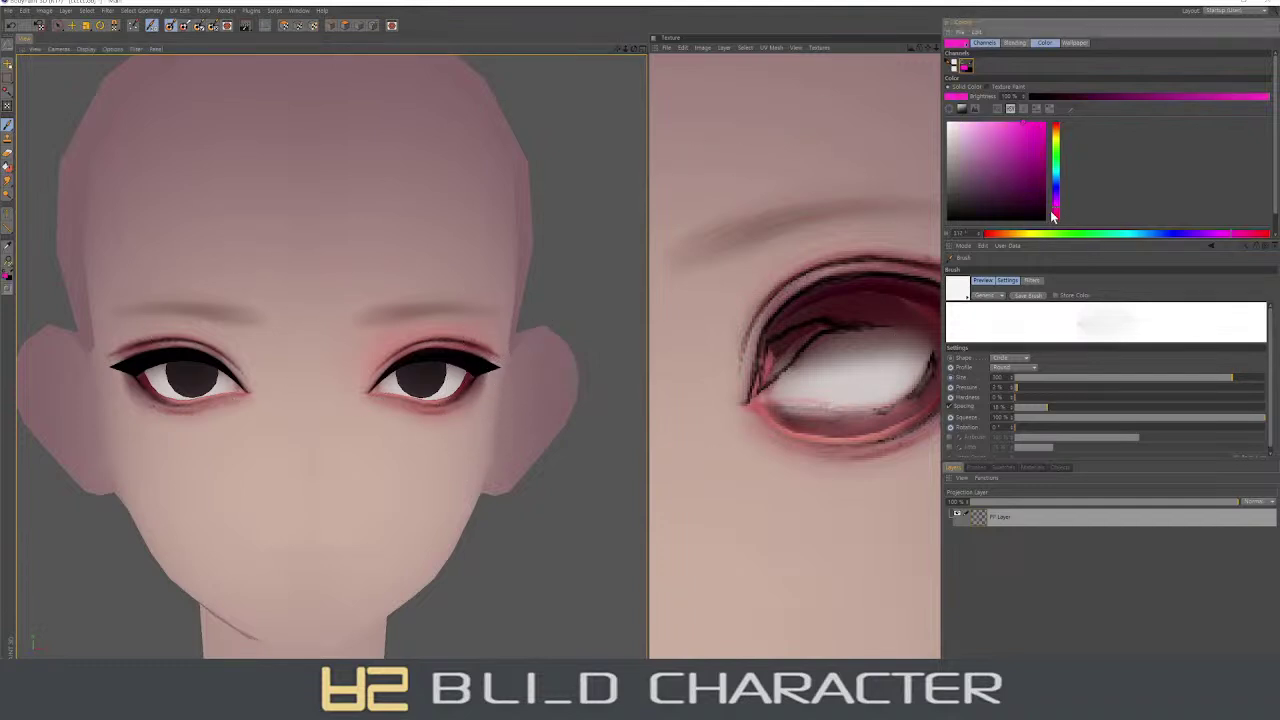
left_click(997, 178)
mouse_move(420, 380)
middle_mouse_down()
mouse_move(382, 396)
mouse_move(476, 410)
middle_mouse_up()
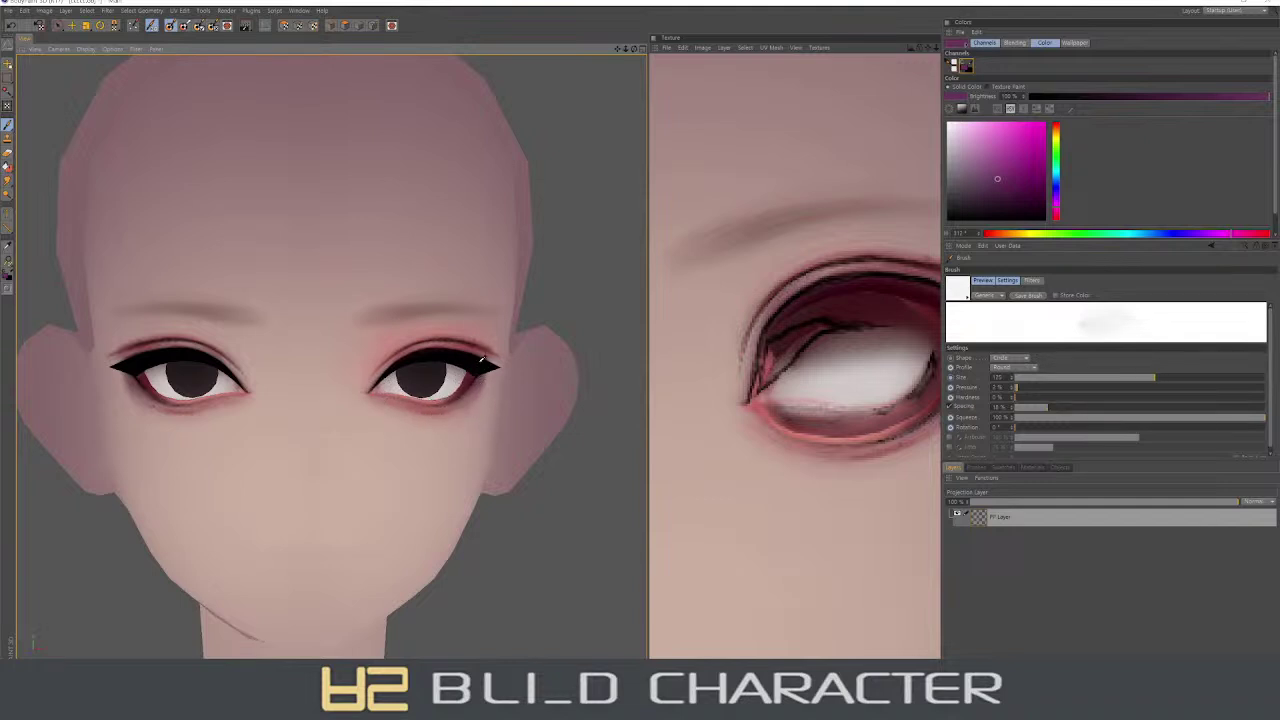
left_click(481, 360, "ctrl")
middle_click_drag(481, 360, 467, 373)
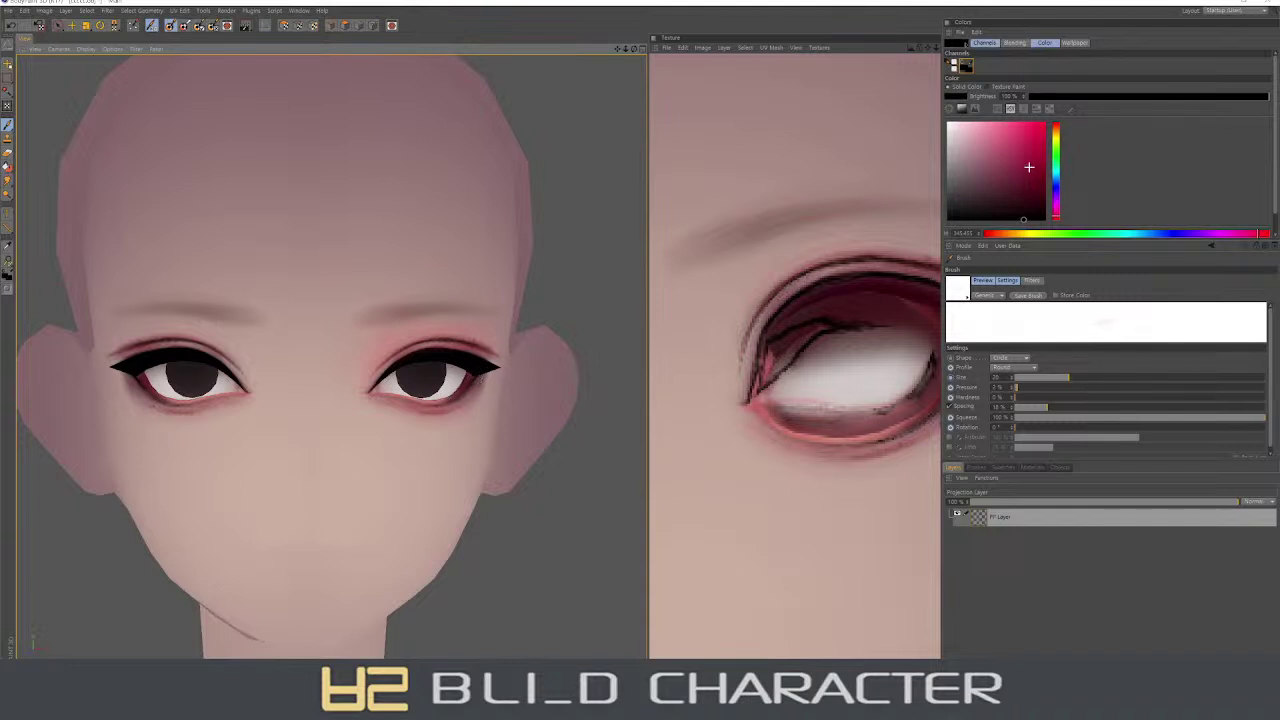
left_click_drag(1057, 133, 1057, 126)
left_click(1020, 122)
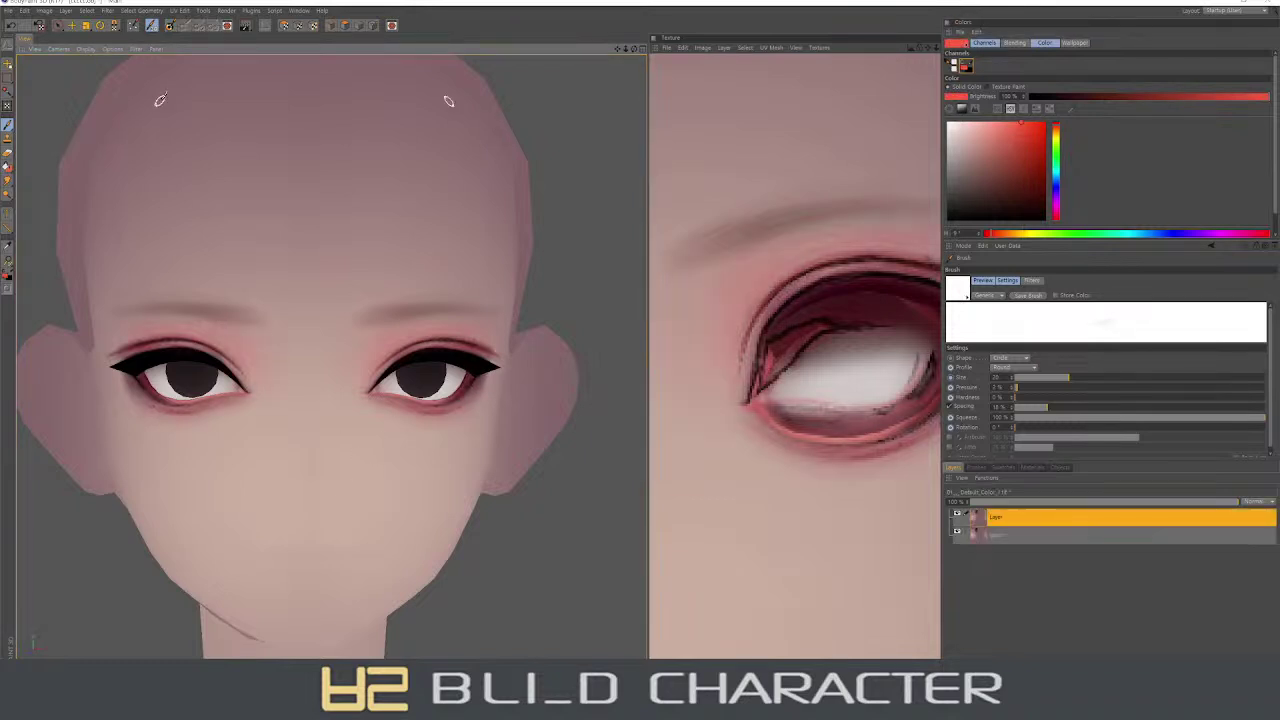
- Sample the face's skin tone, enlarge the brush to about 30 and check the wireframe overlay
scroll(286, 249, "down", 3)
scroll(286, 270, "down", 2)
scroll(287, 290, "down", 1)
scroll(287, 290, "up", 3)
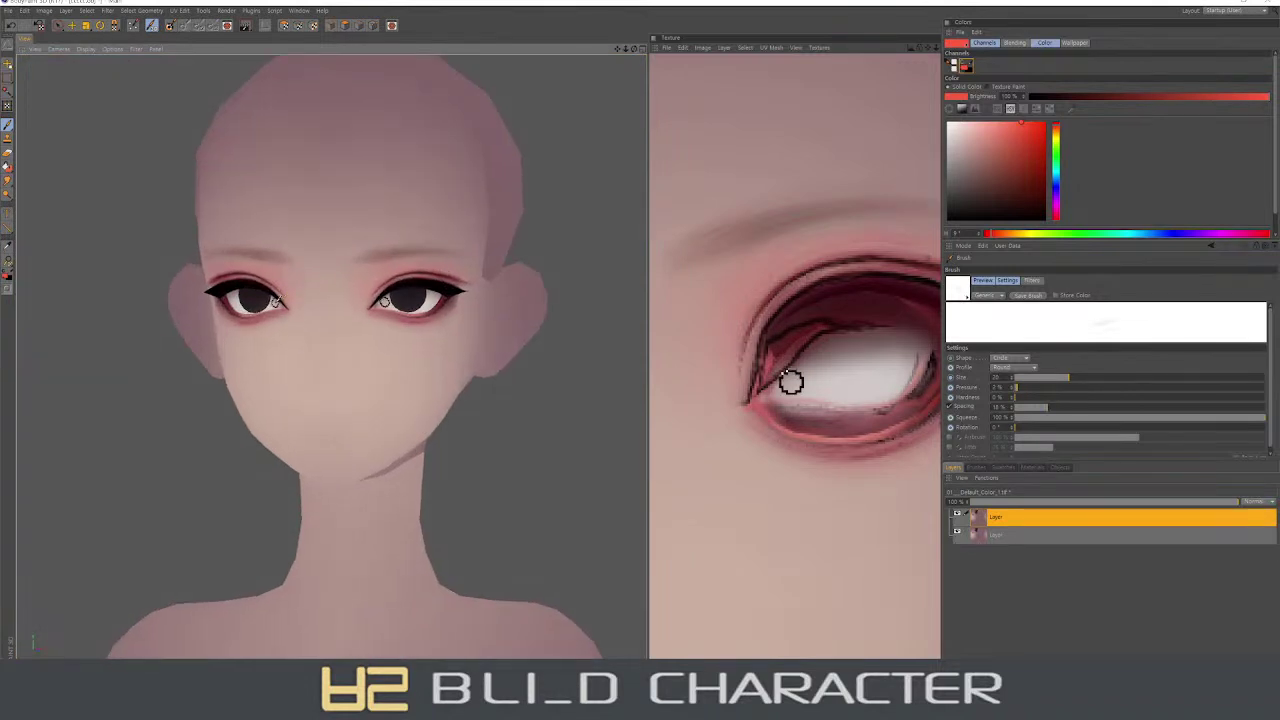
left_click(396, 351, "ctrl")
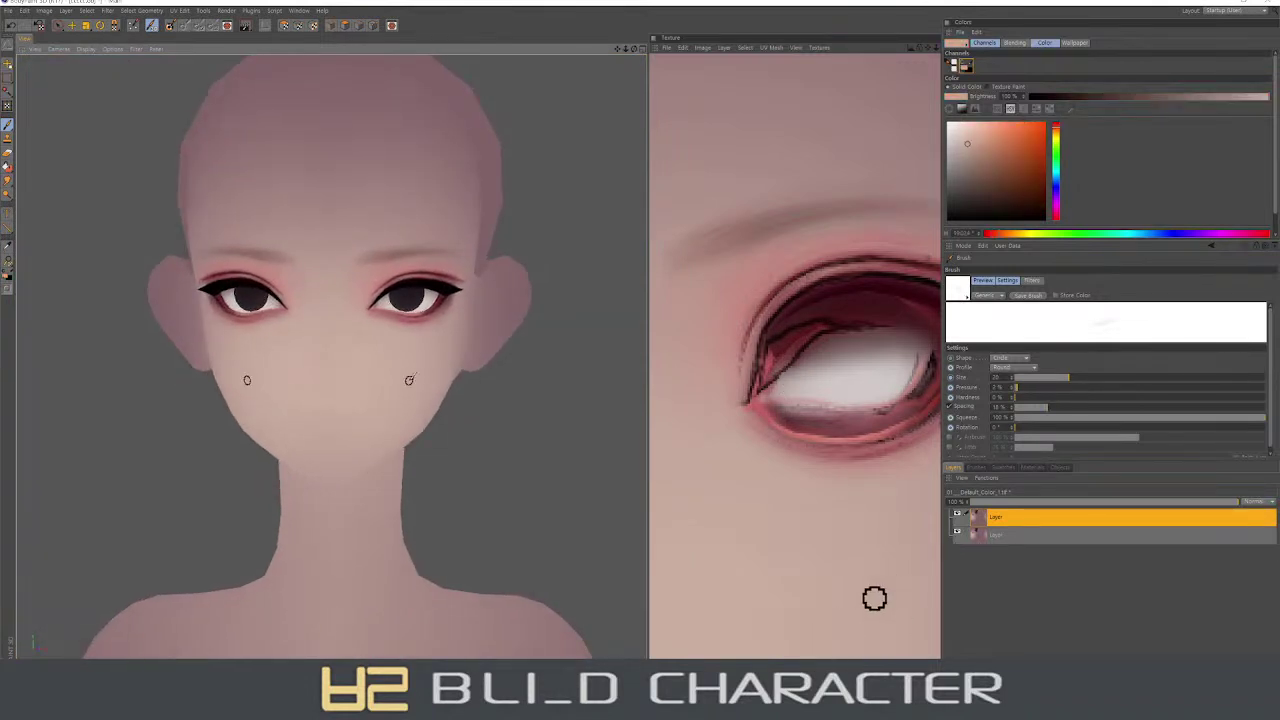
middle_click_drag(891, 551, 759, 445)
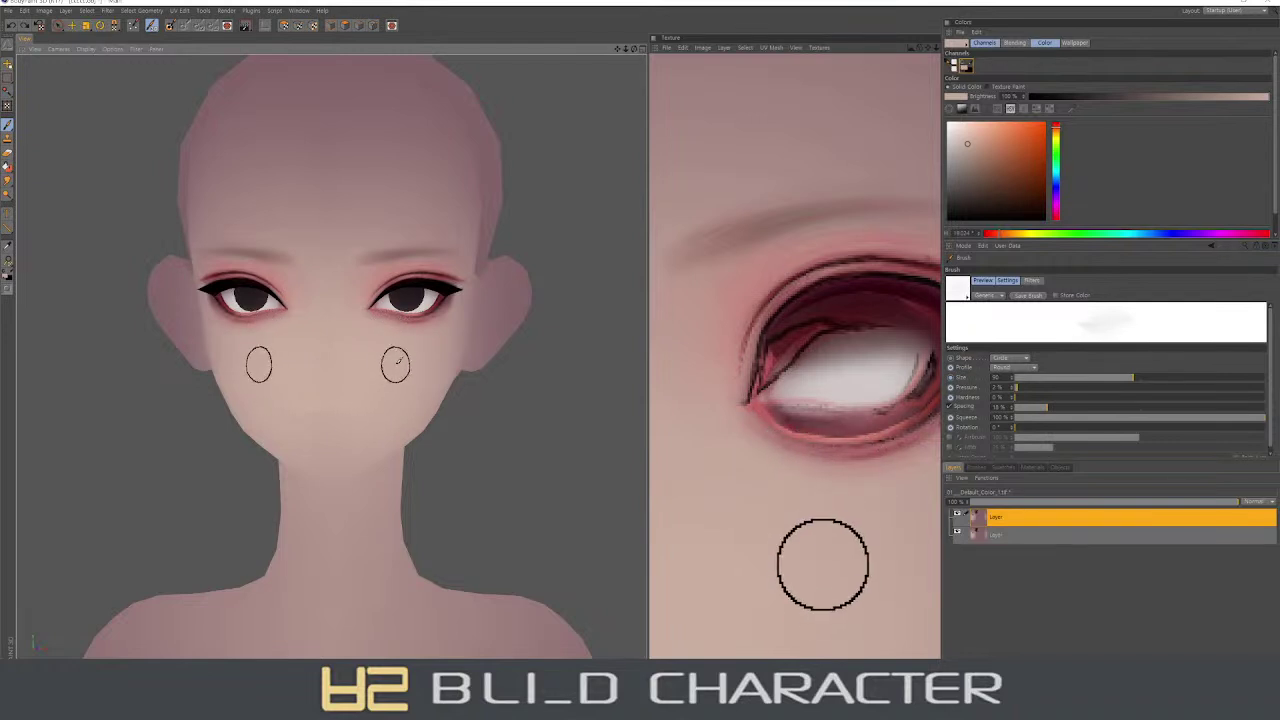
key("n")
key("b")
key("n")
key("a")
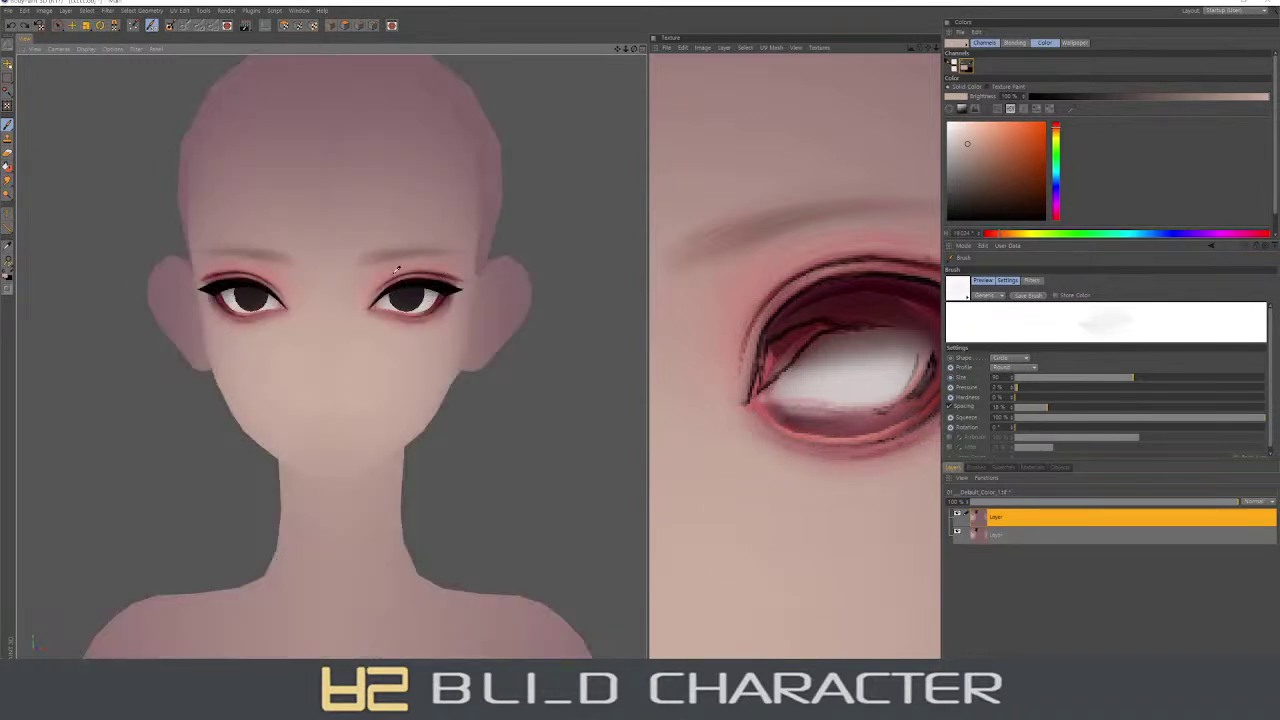
- Pick a more saturated red, turn the head to its left side and extend the cheek blush
left_click(996, 122)
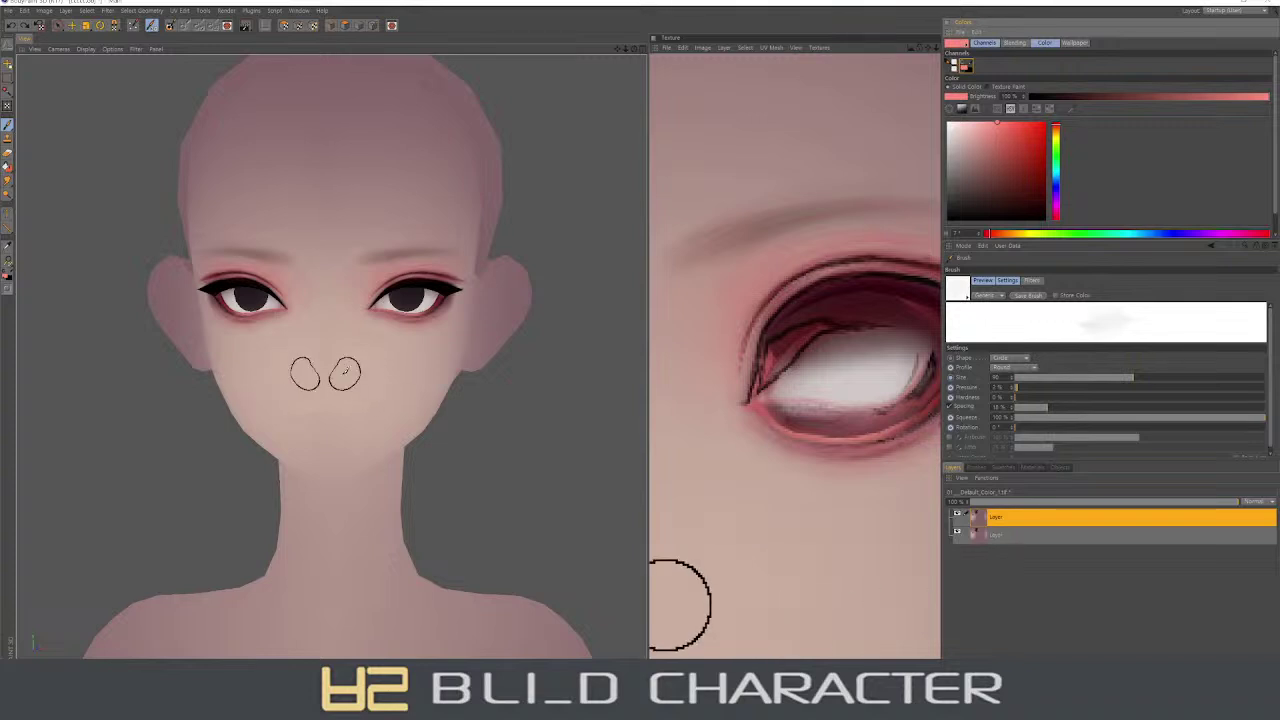
key("n")
key("b")
key("n")
key("a")
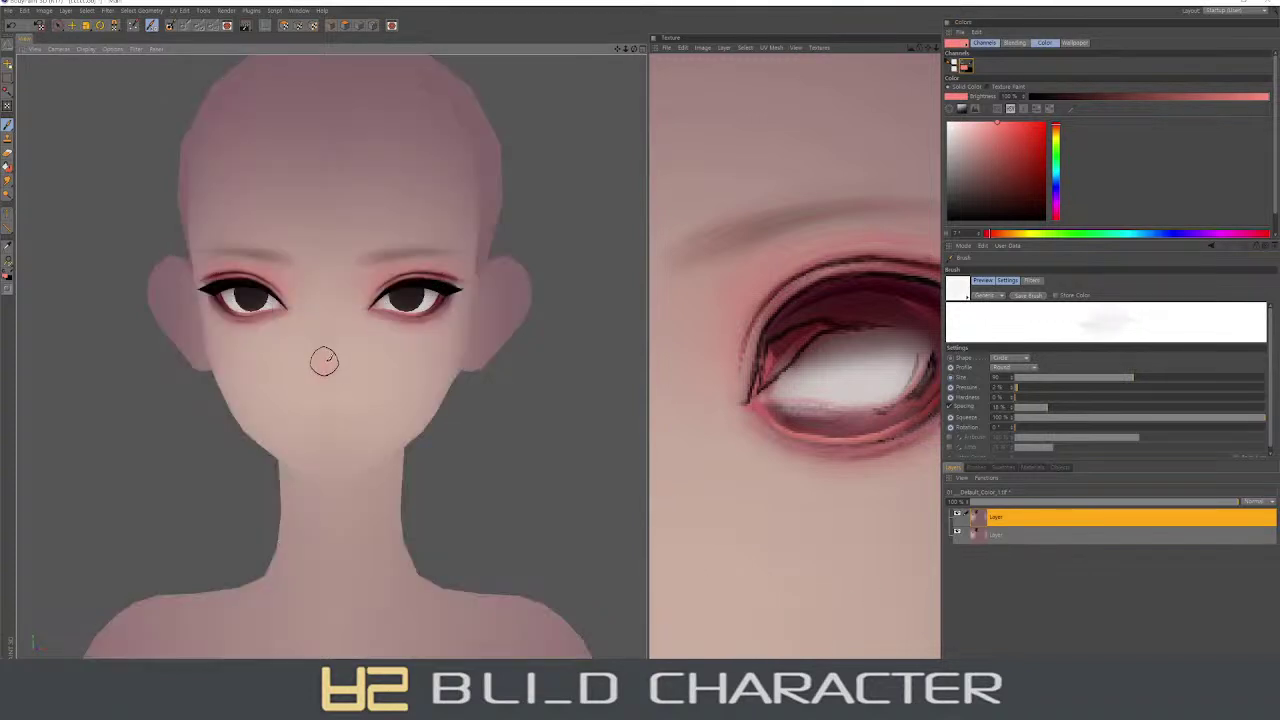
mouse_move(324, 364)
middle_mouse_down()
mouse_move(360, 364)
mouse_move(300, 355)
middle_mouse_up()
mouse_move(280, 371)
left_mouse_down("alt")
mouse_move(337, 363)
mouse_move(340, 375)
left_mouse_up("alt")
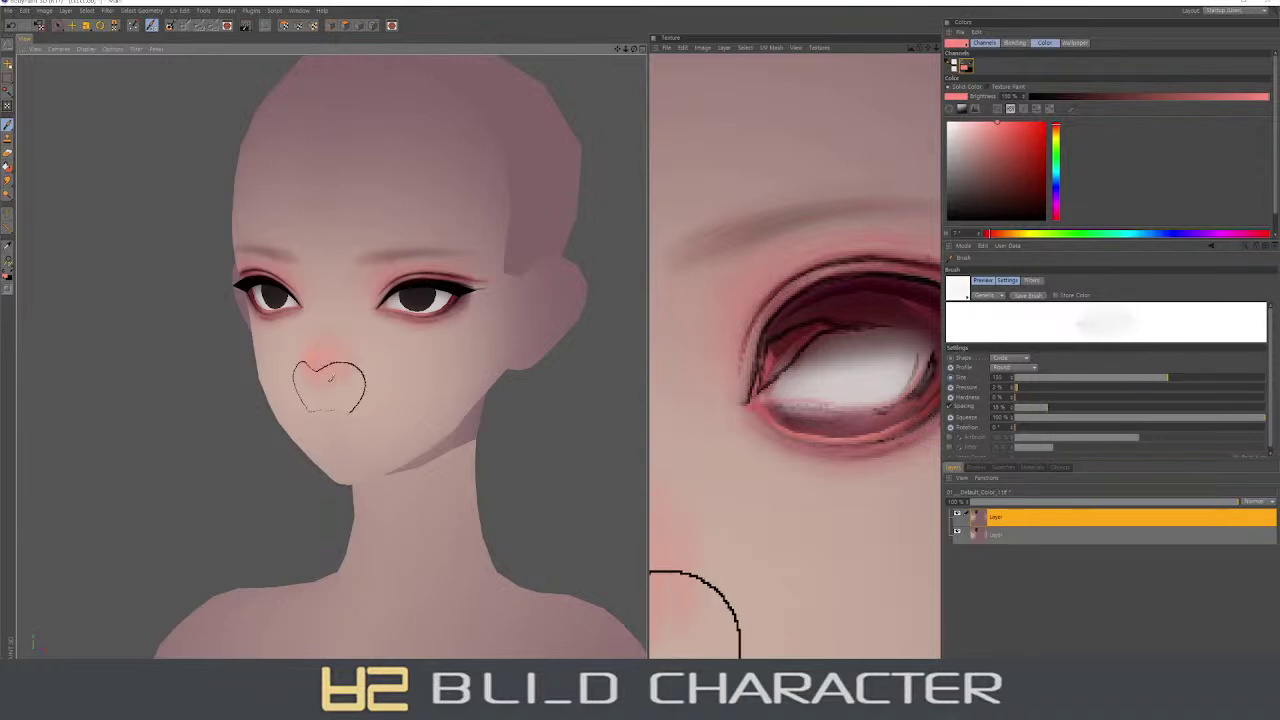
left_click_drag(698, 560, 718, 603)
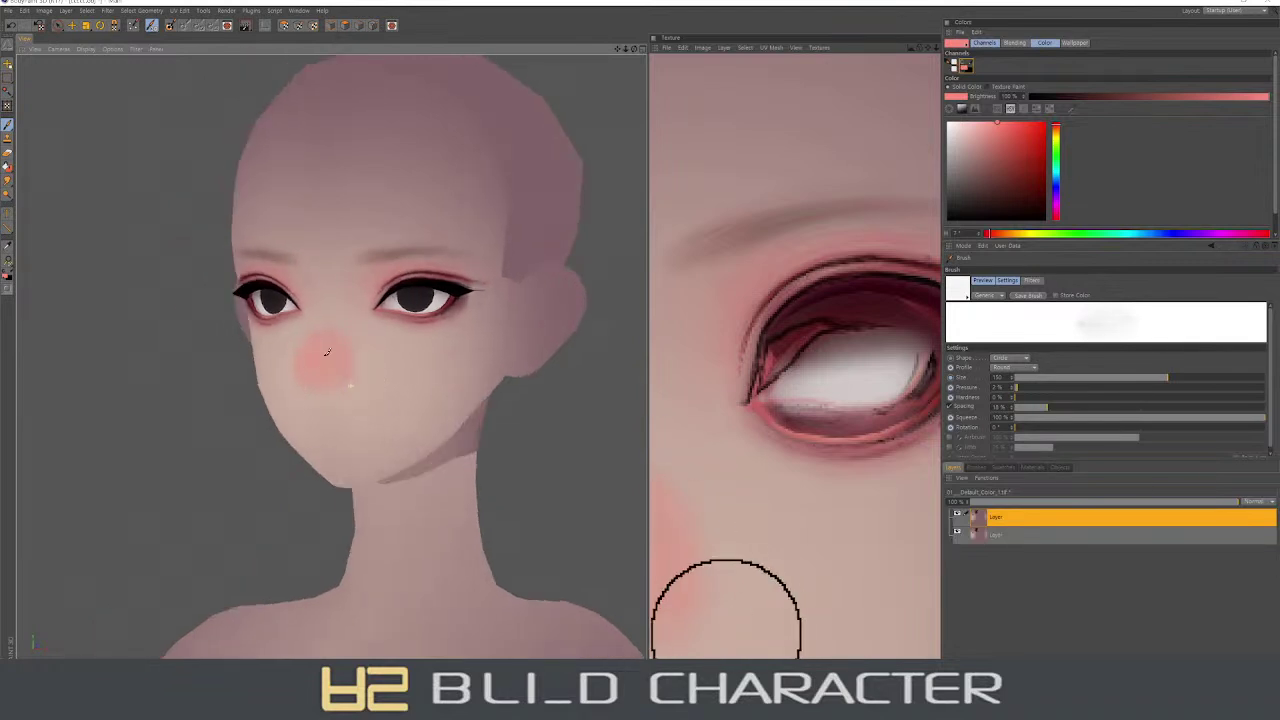
- Switch to a pinker blush, enlarge the brush to about 175 and strengthen the cheek pink
left_click(1018, 122)
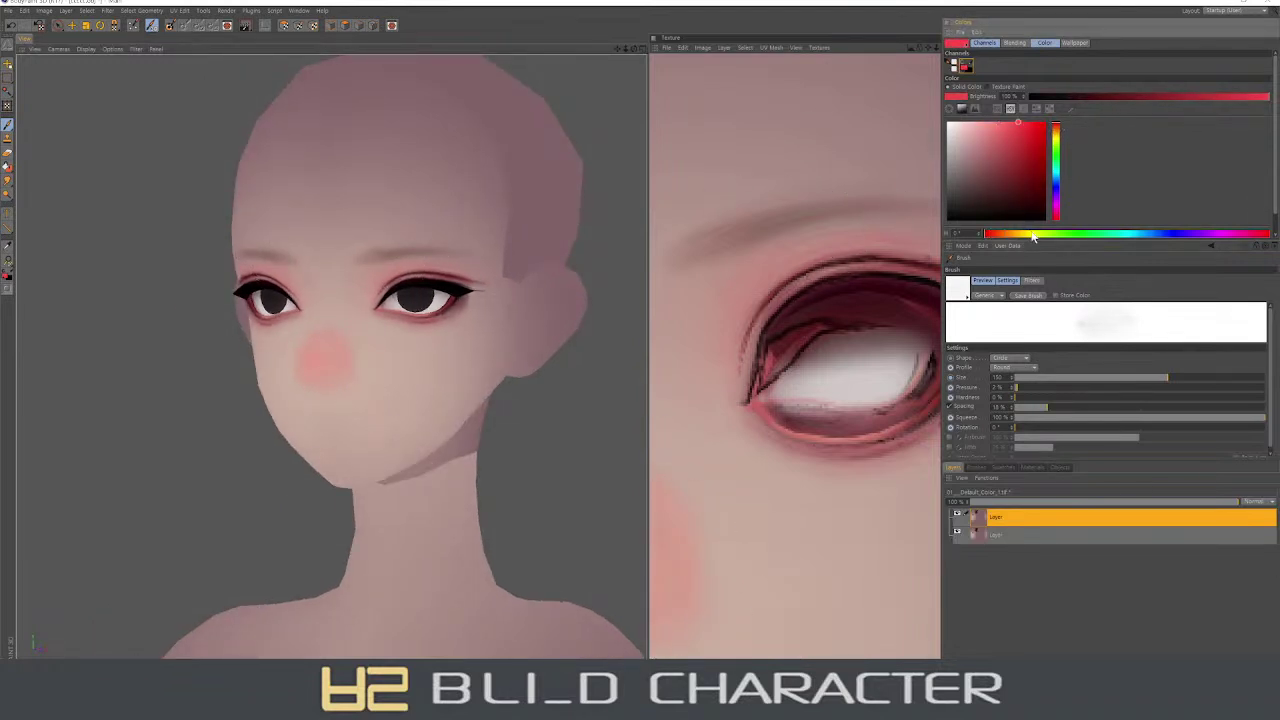
left_click(1008, 128)
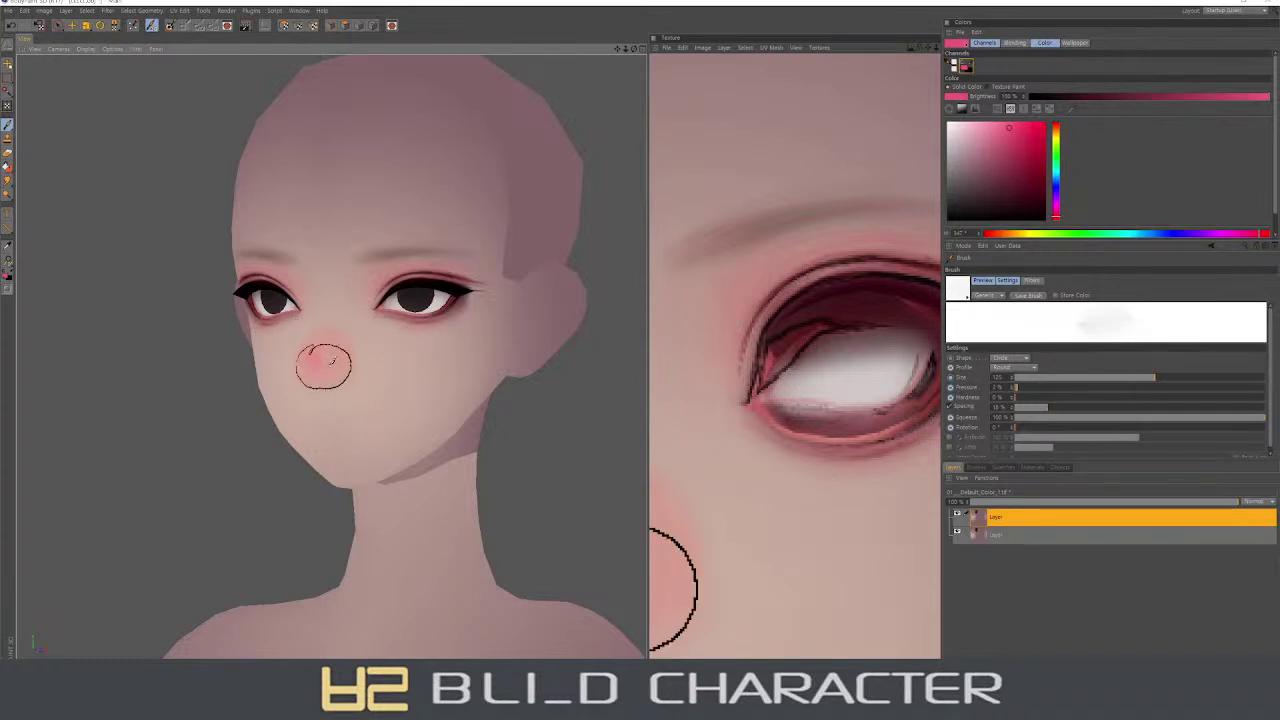
middle_click_drag(313, 348, 330, 365)
left_click(325, 355, "ctrl")
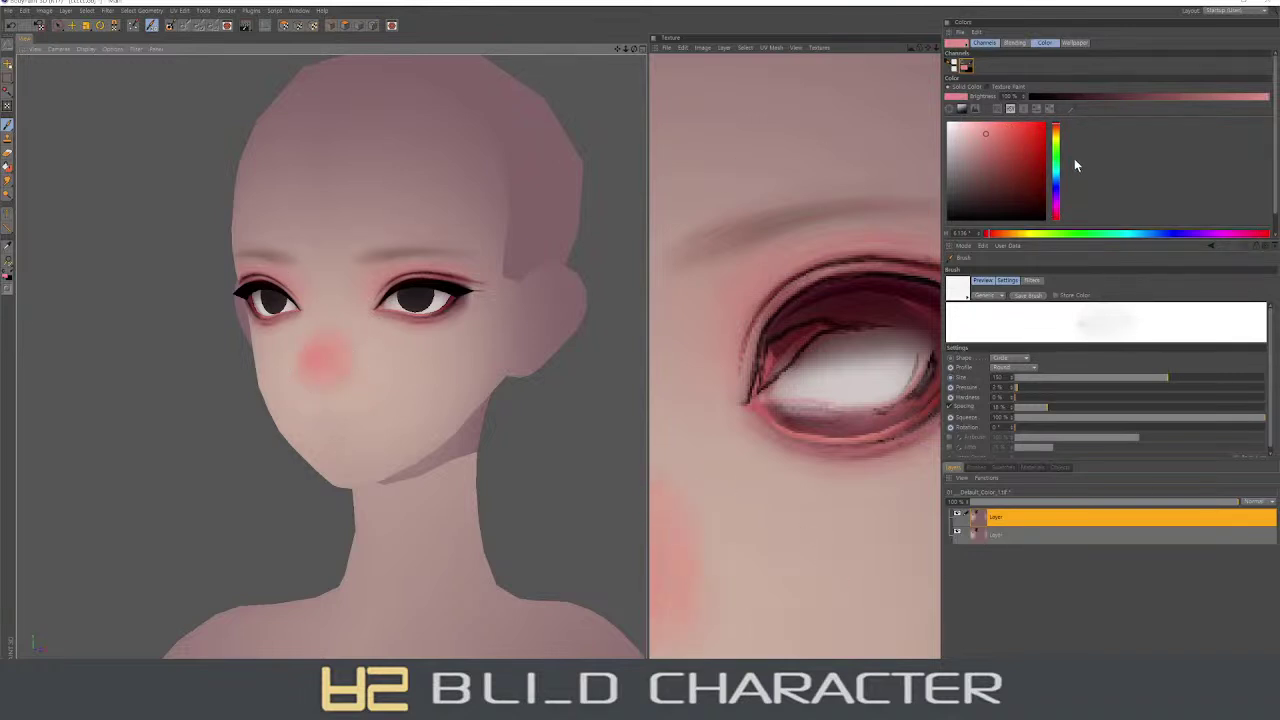
left_click(1039, 182)
middle_click_drag(380, 371, 325, 360)
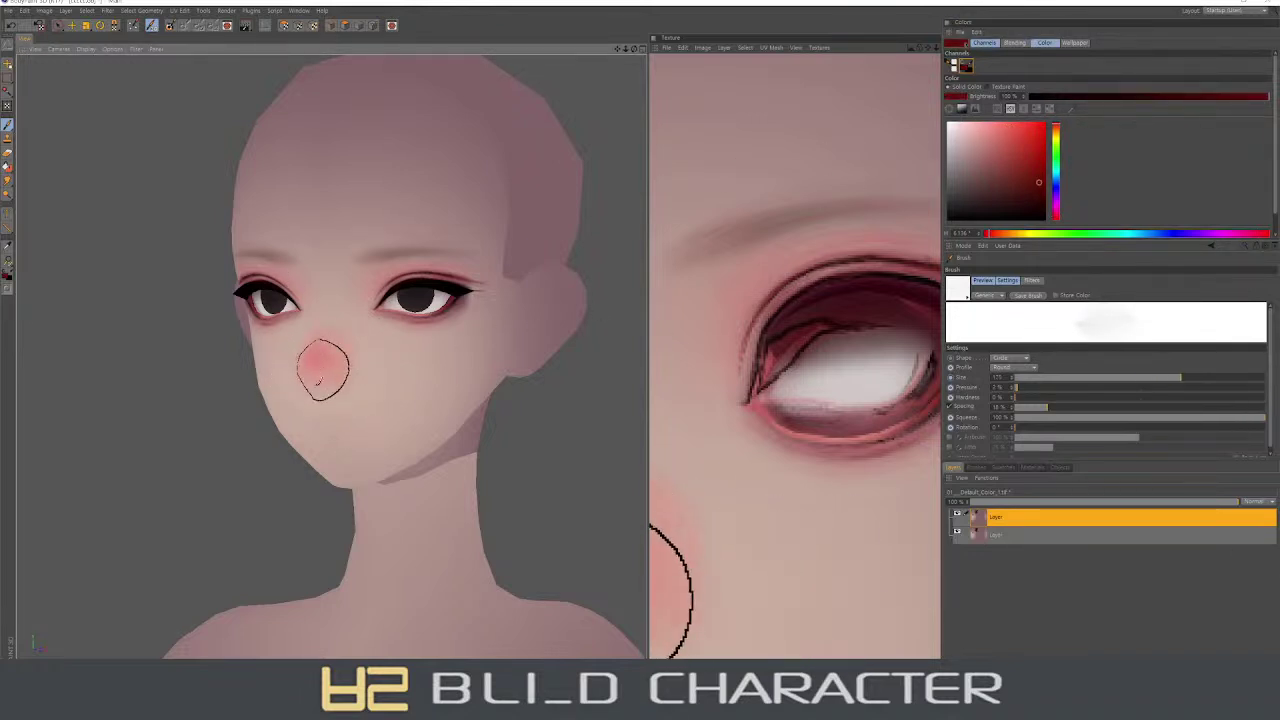
left_click(323, 355, "ctrl")
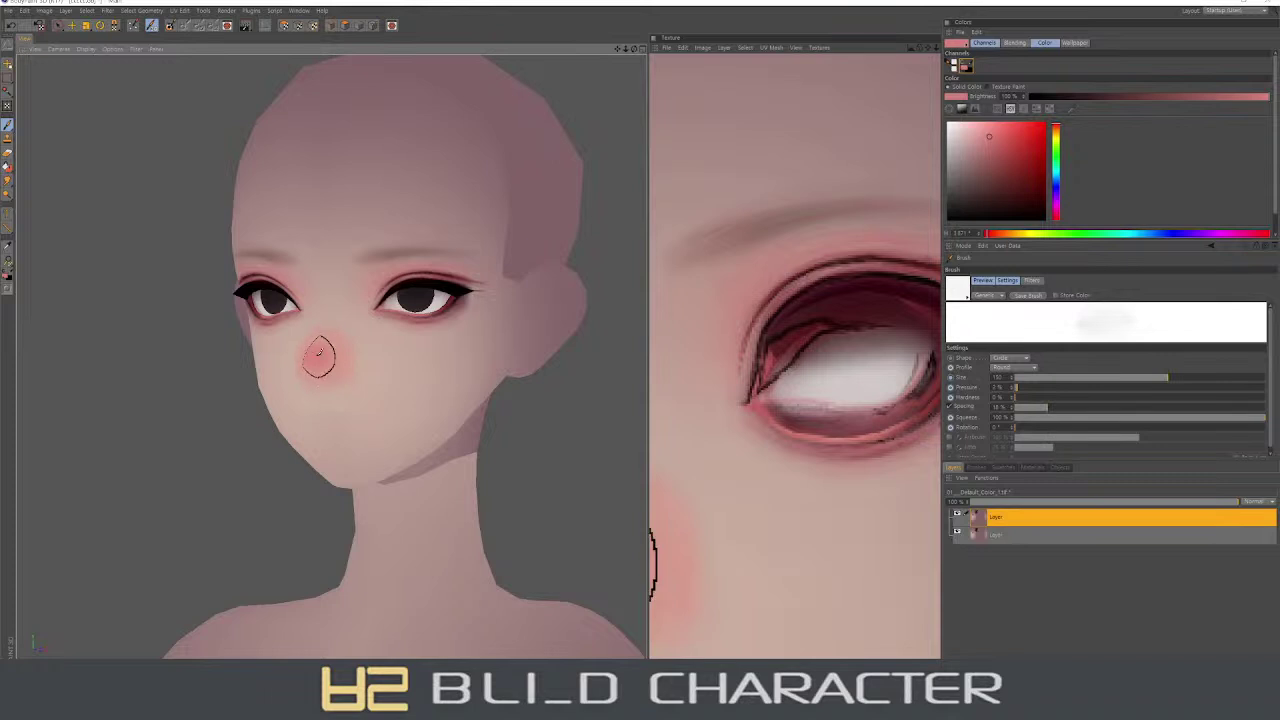
mouse_move(323, 363)
left_mouse_down()
mouse_move(337, 380)
mouse_move(329, 346)
left_mouse_up()
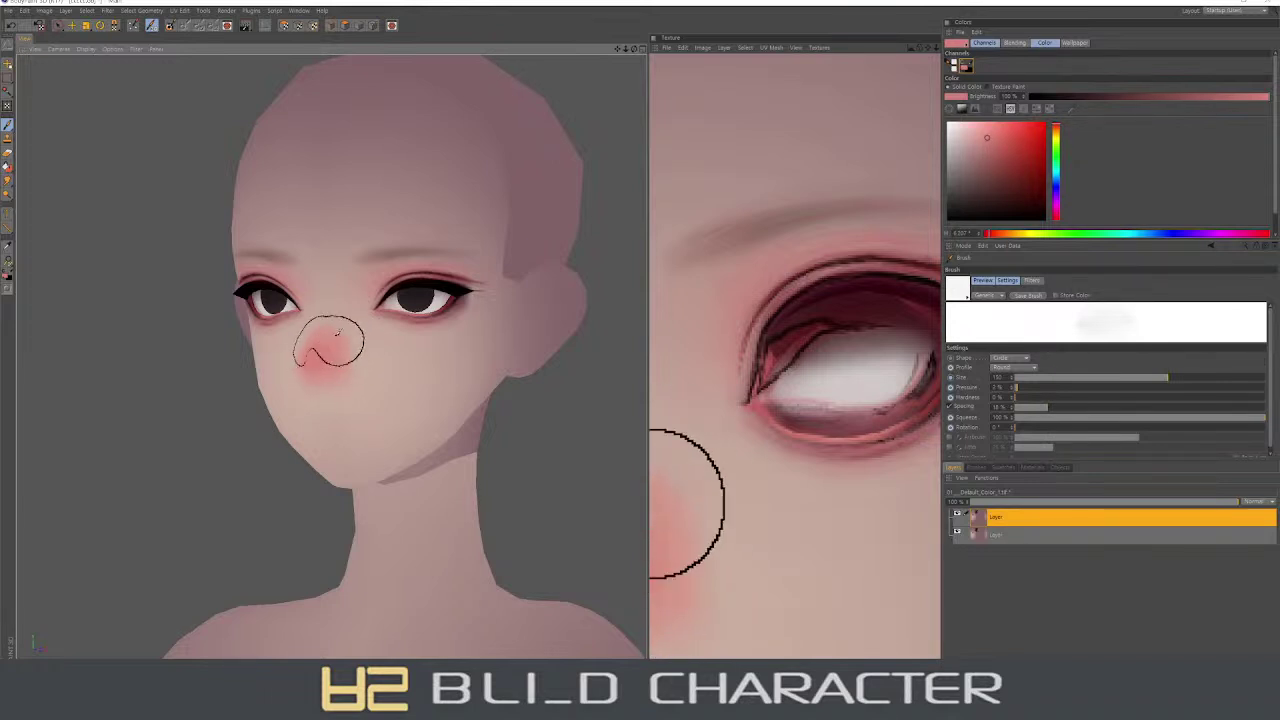
left_click(337, 349, "ctrl")
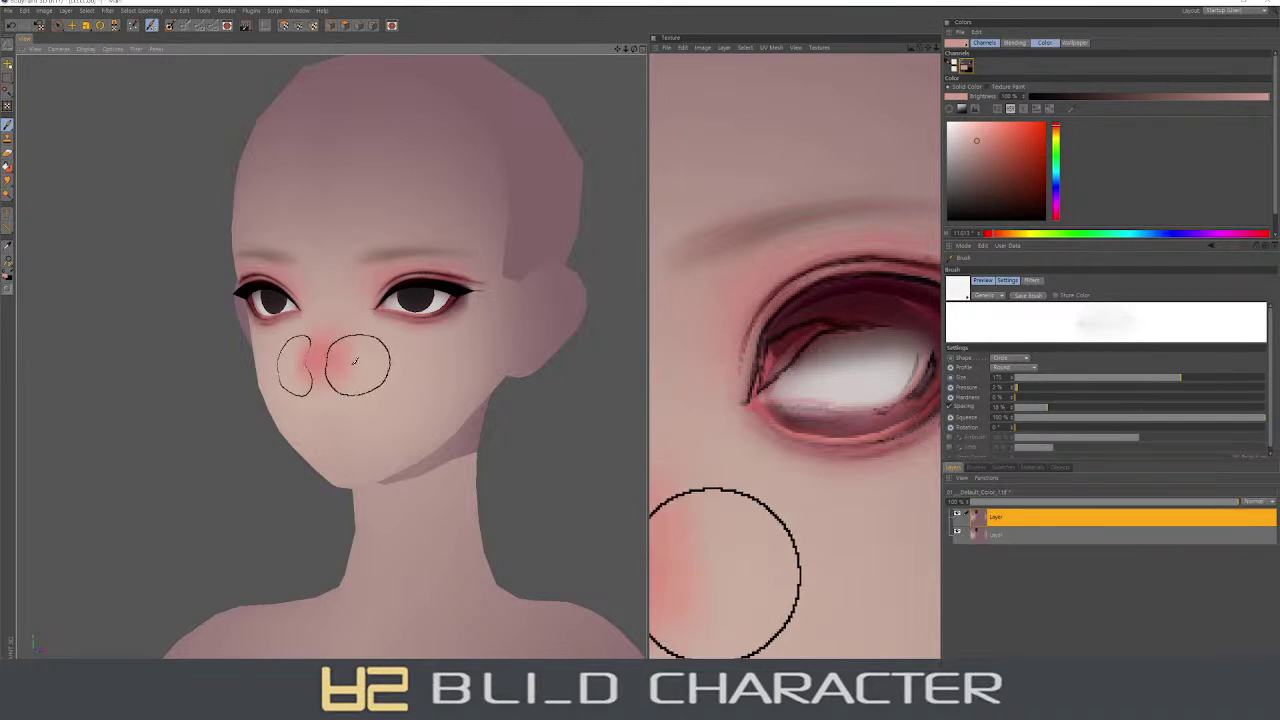
- Paint pink blush onto the nose, then sample near-black and shrink the brush to 10
left_click_drag(343, 357, 337, 300, "alt")
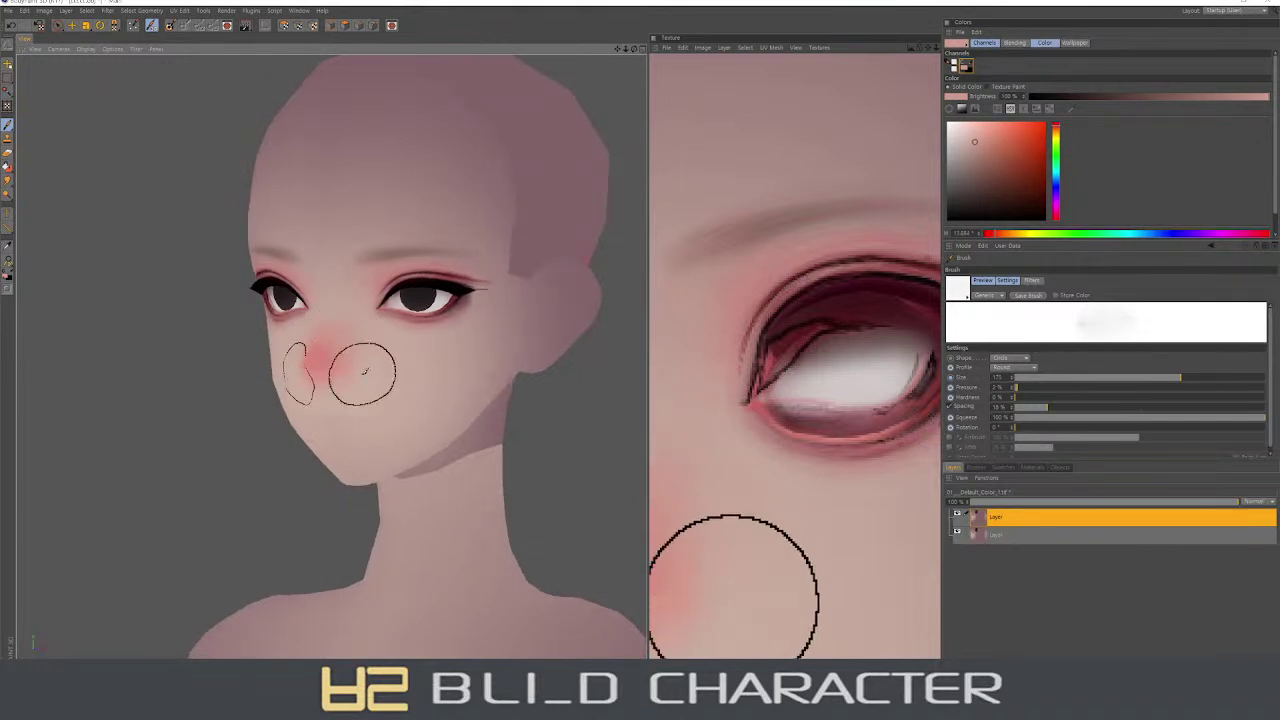
mouse_move(334, 386)
left_mouse_down("alt")
mouse_move(337, 366)
mouse_move(364, 357)
left_mouse_up("alt")
left_click(337, 366)
left_click(333, 356, "ctrl")
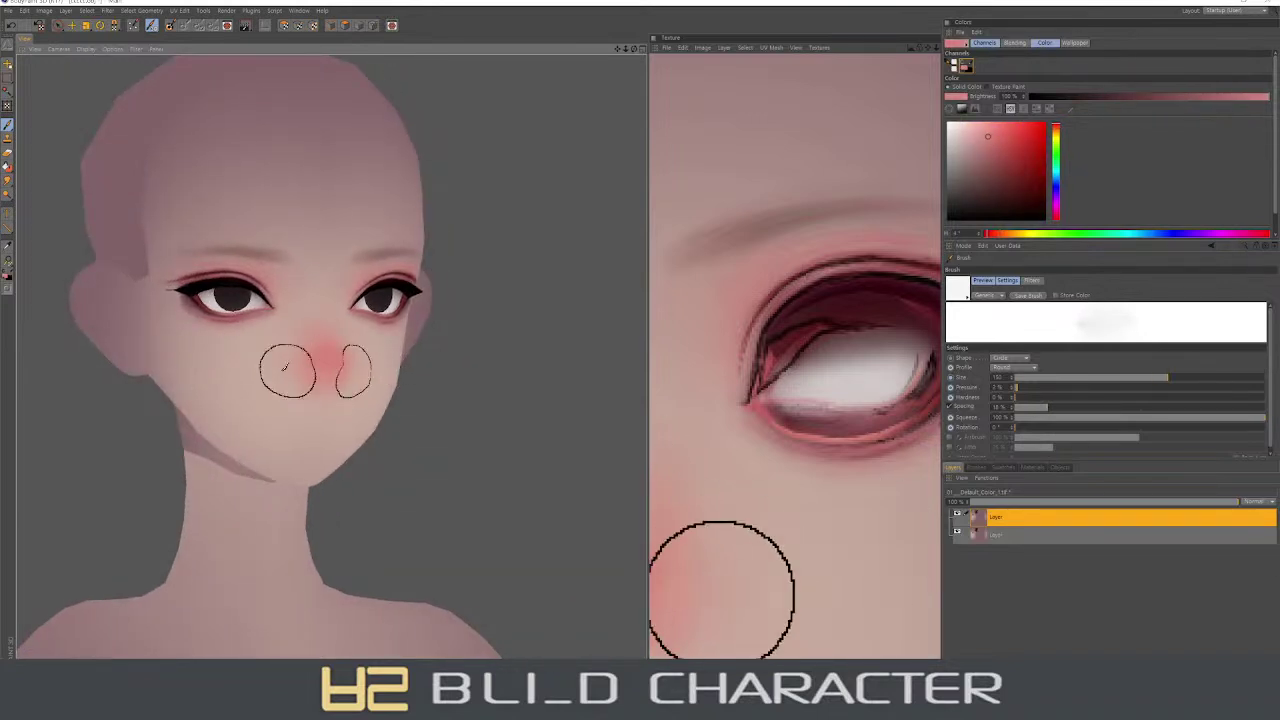
left_click_drag(290, 368, 306, 310, "alt")
left_click(306, 306, "ctrl")
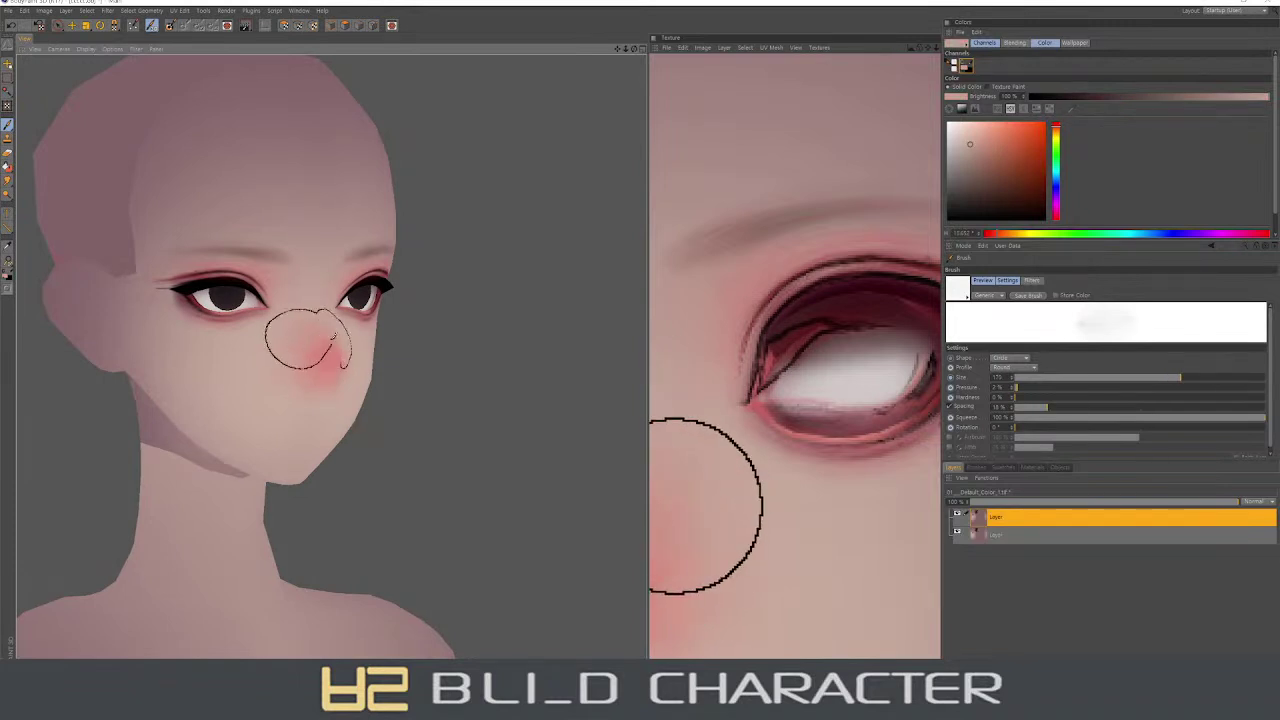
mouse_move(325, 318)
left_mouse_down("alt")
mouse_move(327, 350)
mouse_move(410, 282)
left_mouse_up("alt")
left_click(329, 334, "ctrl")
left_click(415, 276, "ctrl")
middle_click_drag(415, 276, 348, 254)
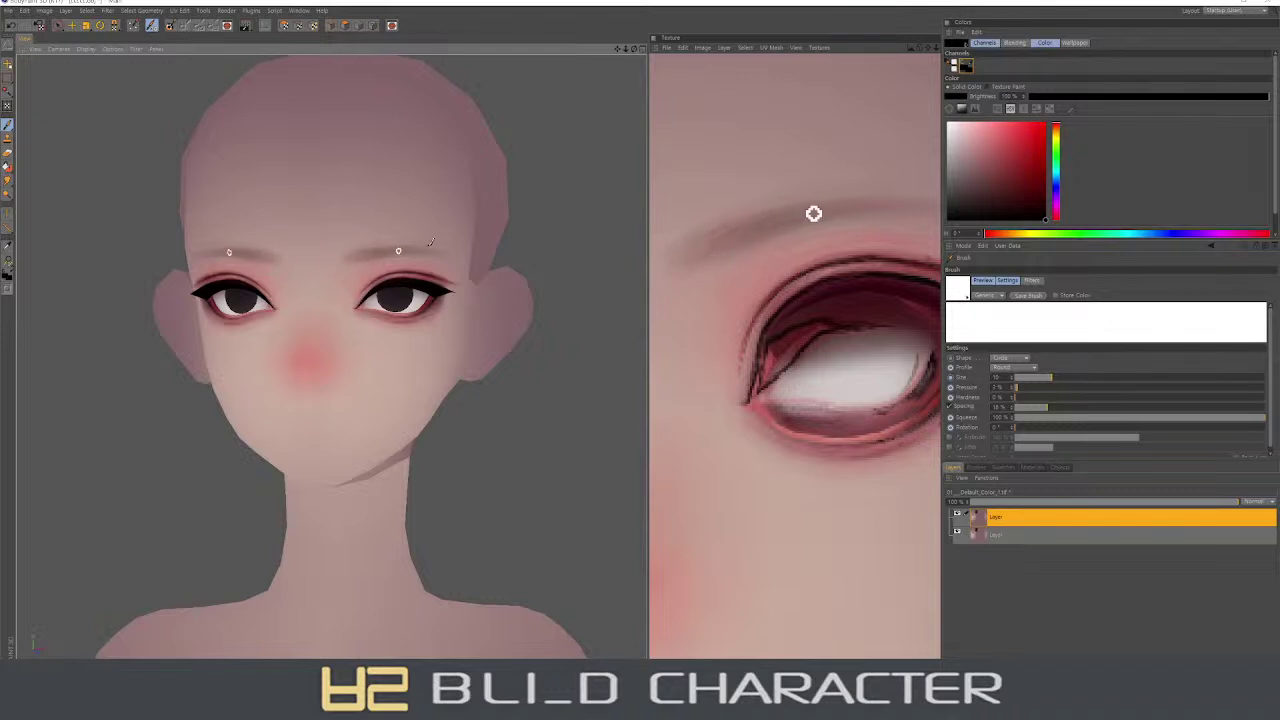
- Try pale pink and saturated red, then sample the pale skin tone and enlarge the brush to 120
middle_click_drag(345, 262, 362, 260)
left_click(325, 347, "ctrl")
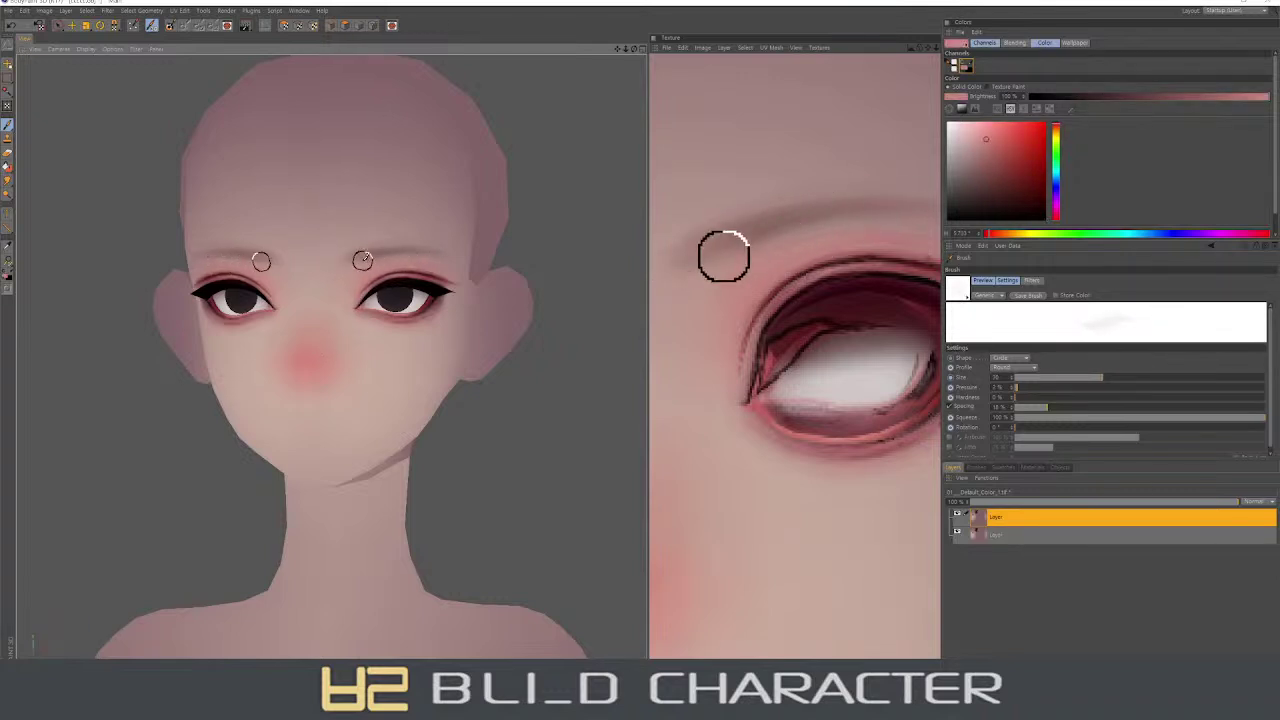
left_click(1009, 126)
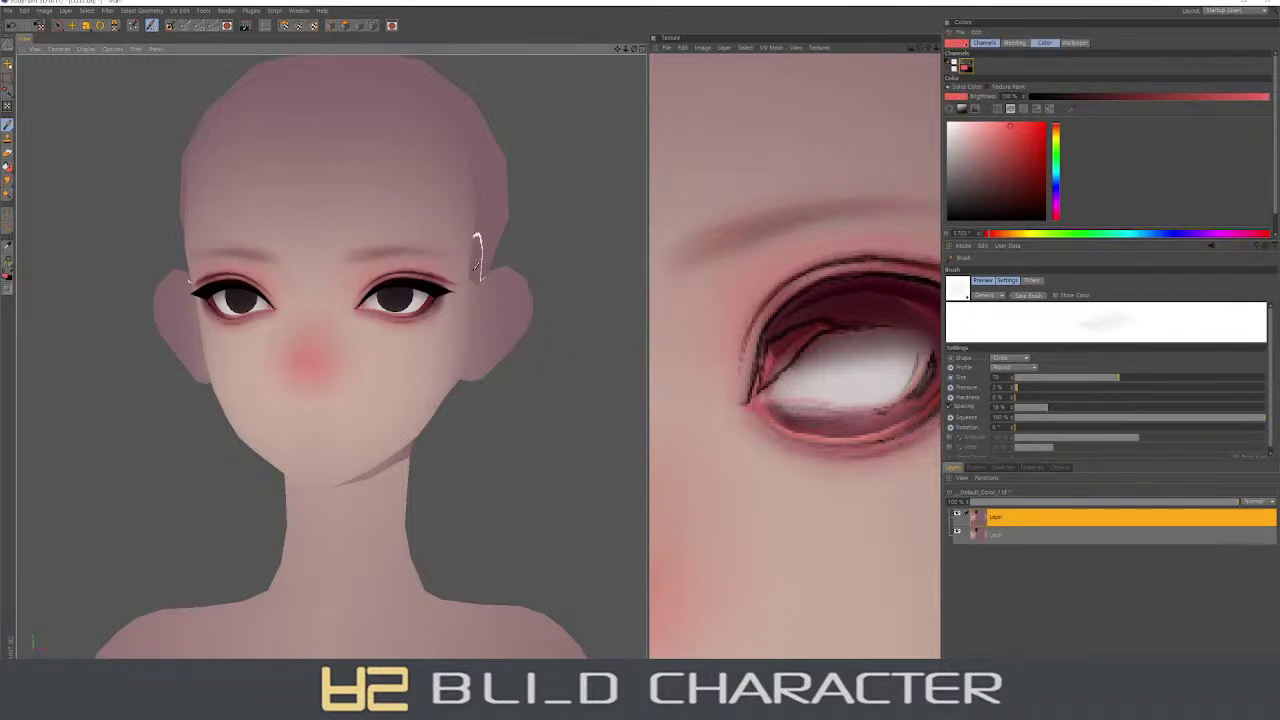
mouse_move(477, 250)
left_mouse_down("alt")
mouse_move(400, 250)
mouse_move(341, 297)
left_mouse_up("alt")
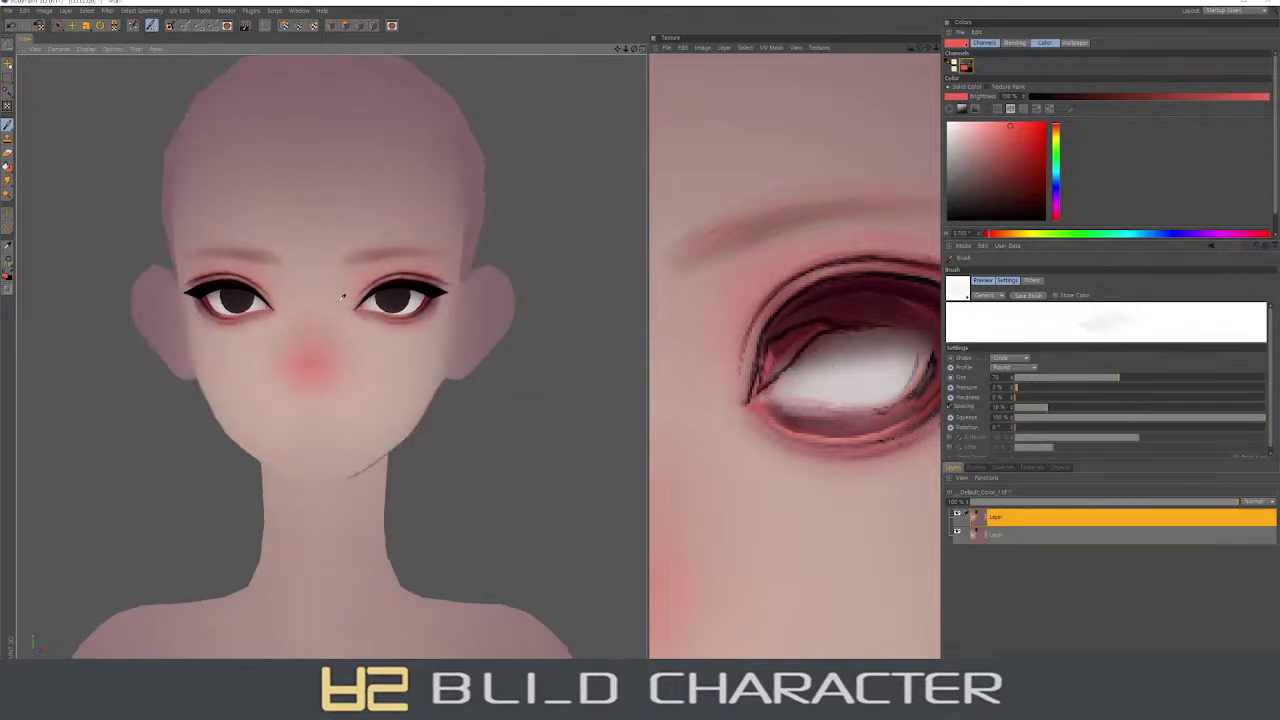
left_click(341, 297, "ctrl")
middle_click_drag(341, 297, 322, 336)
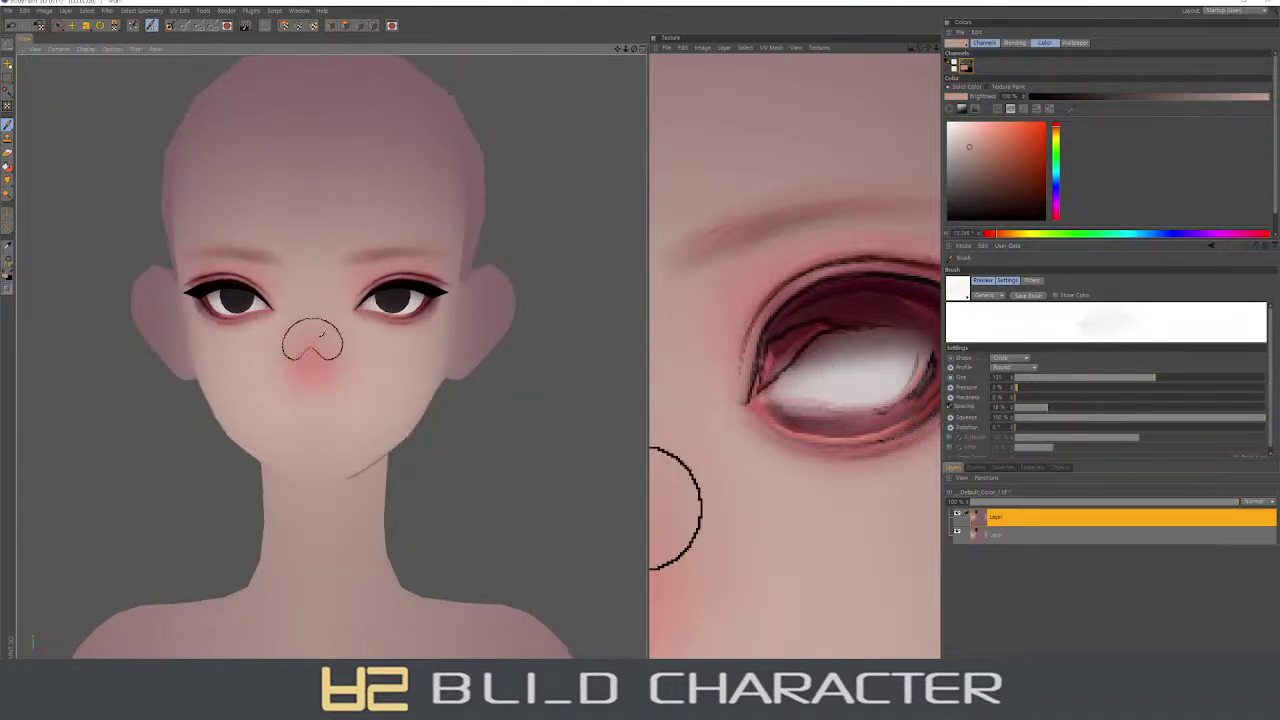
left_click_drag(357, 345, 360, 337, "alt")
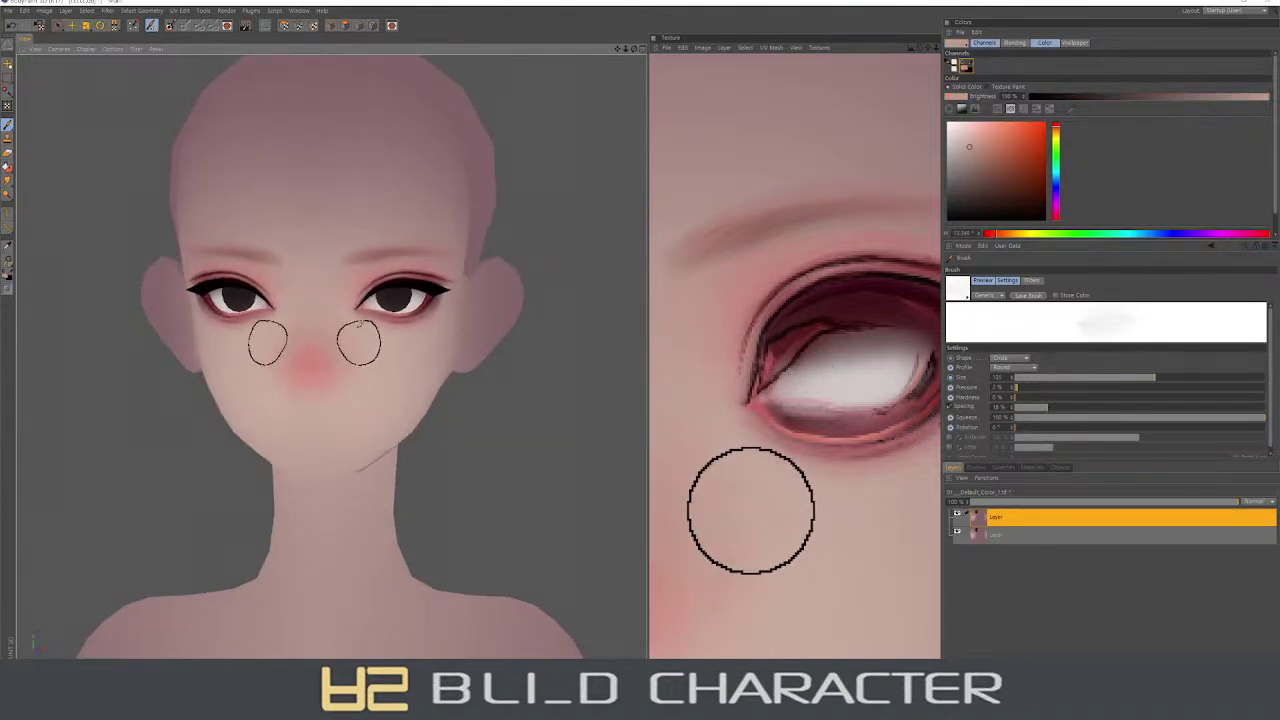
- Add a new paint layer and reduce the brush size to 50
key("ctrl+shift+n")
middle_click_drag(386, 352, 337, 311)
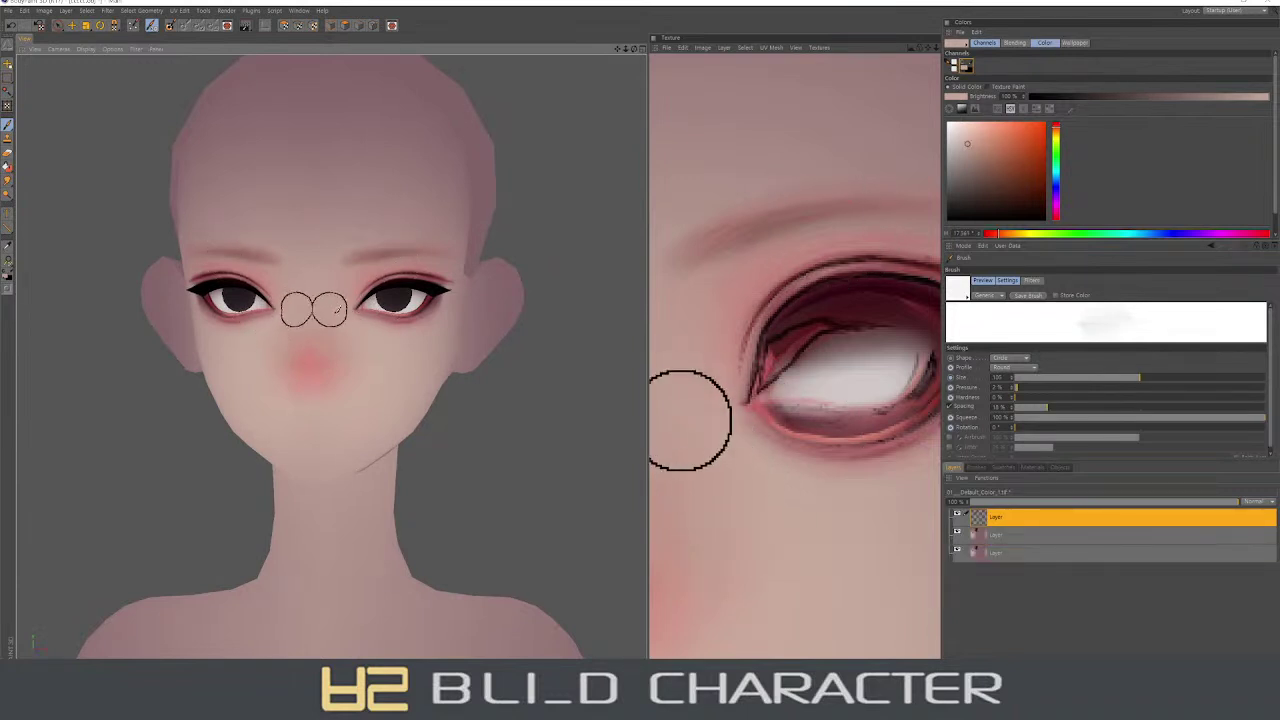
left_click(1140, 379)
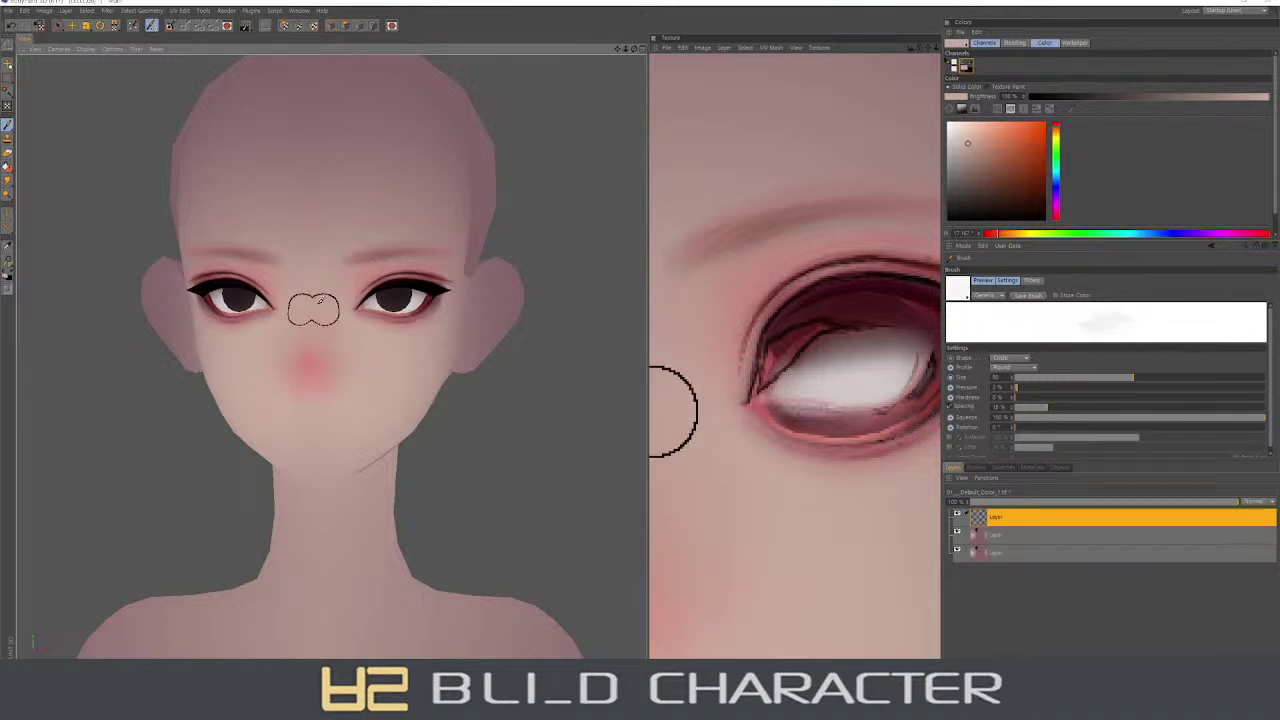
- Paint near-black with a size-15 brush over the inner eyebrow starts, extending them toward the eyes
left_click_drag(1020, 208, 986, 220)
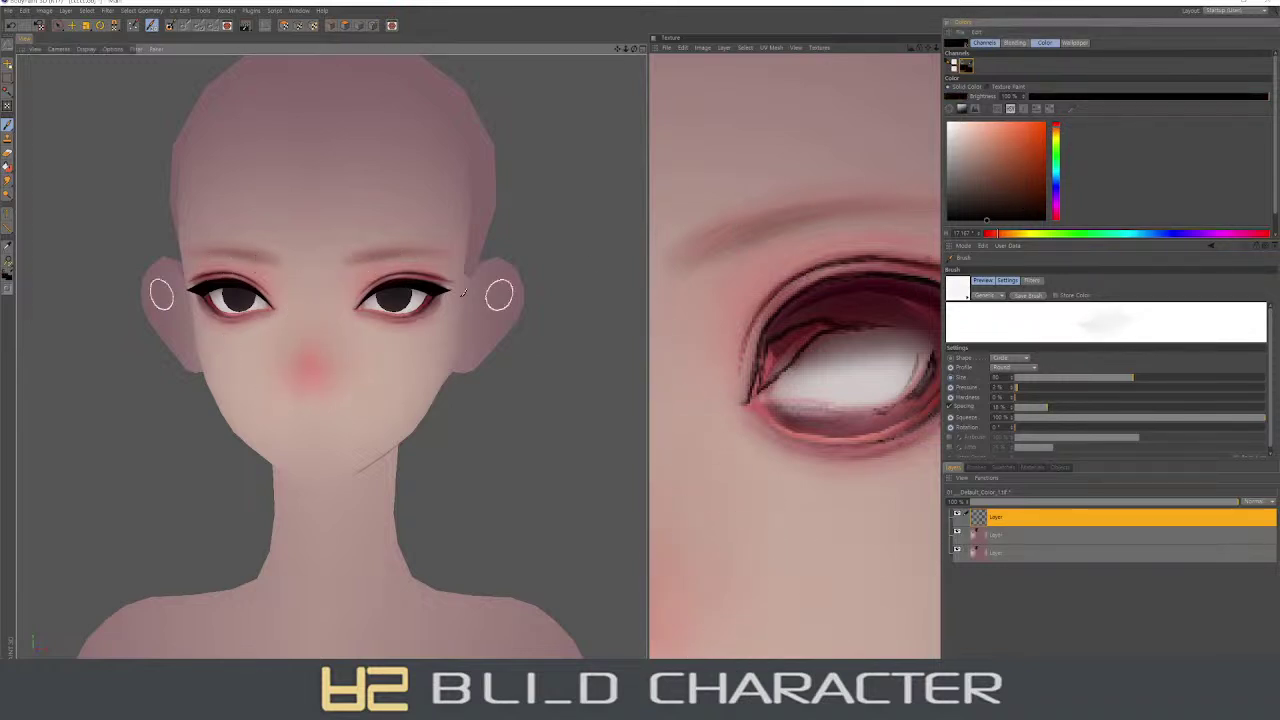
middle_click_drag(709, 297, 703, 254)
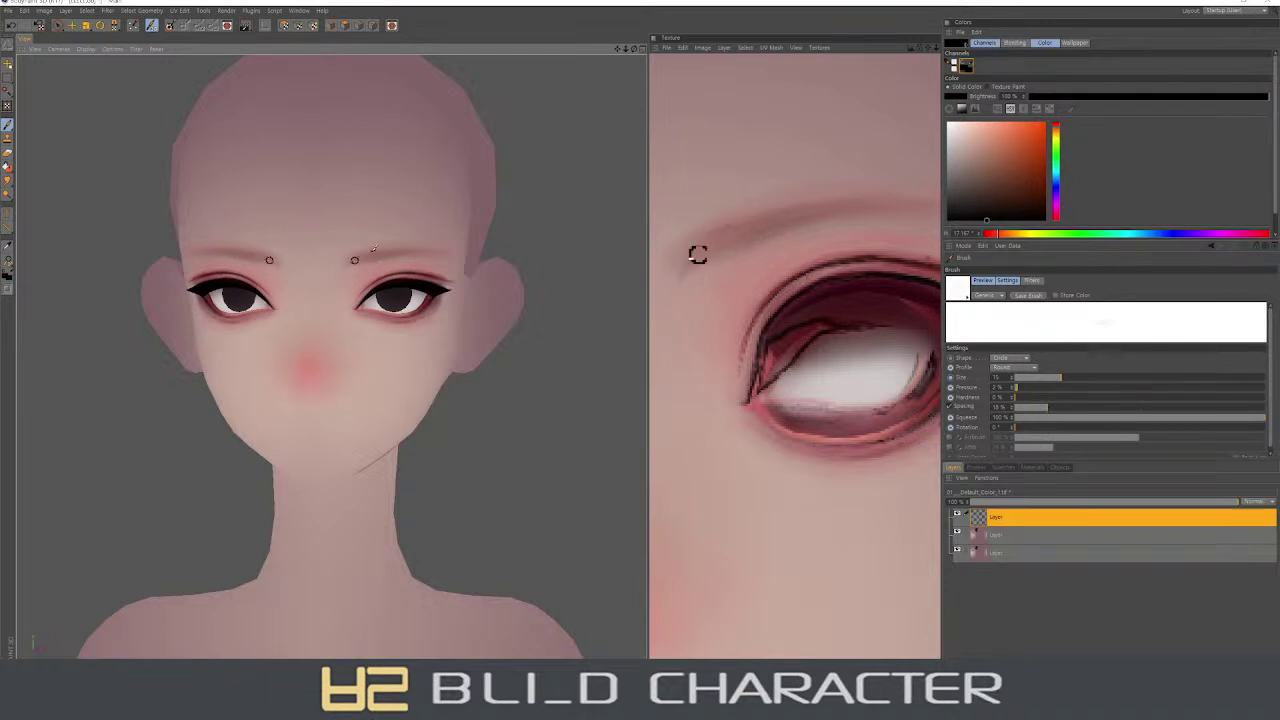
left_click_drag(694, 251, 700, 268)
mouse_move(700, 243)
left_mouse_down()
mouse_move(678, 265)
mouse_move(703, 260)
left_mouse_up()
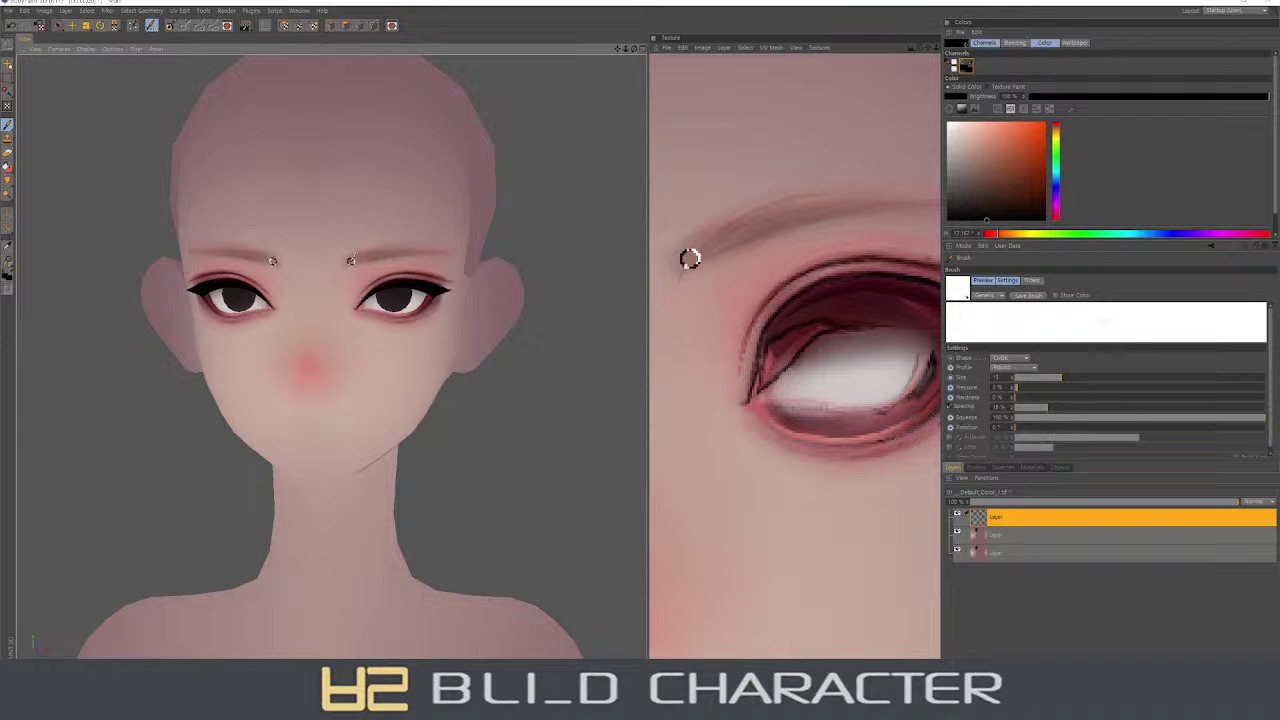
left_click_drag(726, 240, 689, 263)
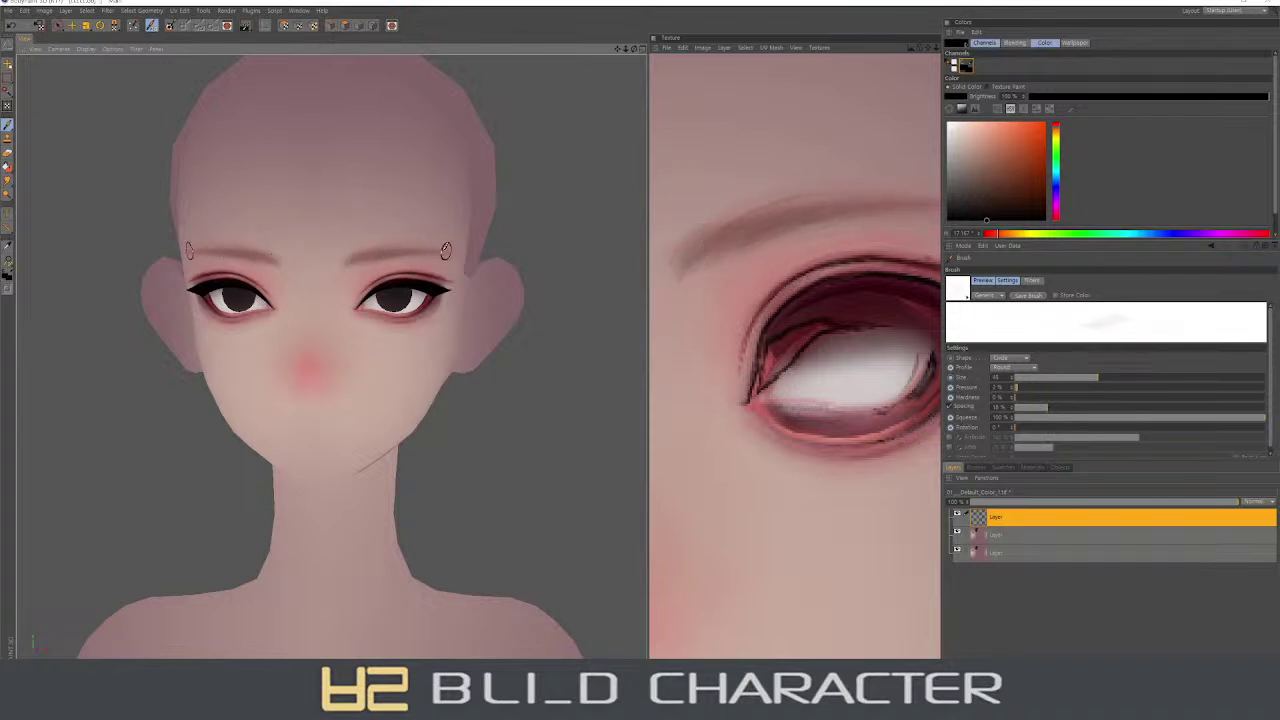
left_click_drag(371, 376, 350, 266, "alt")
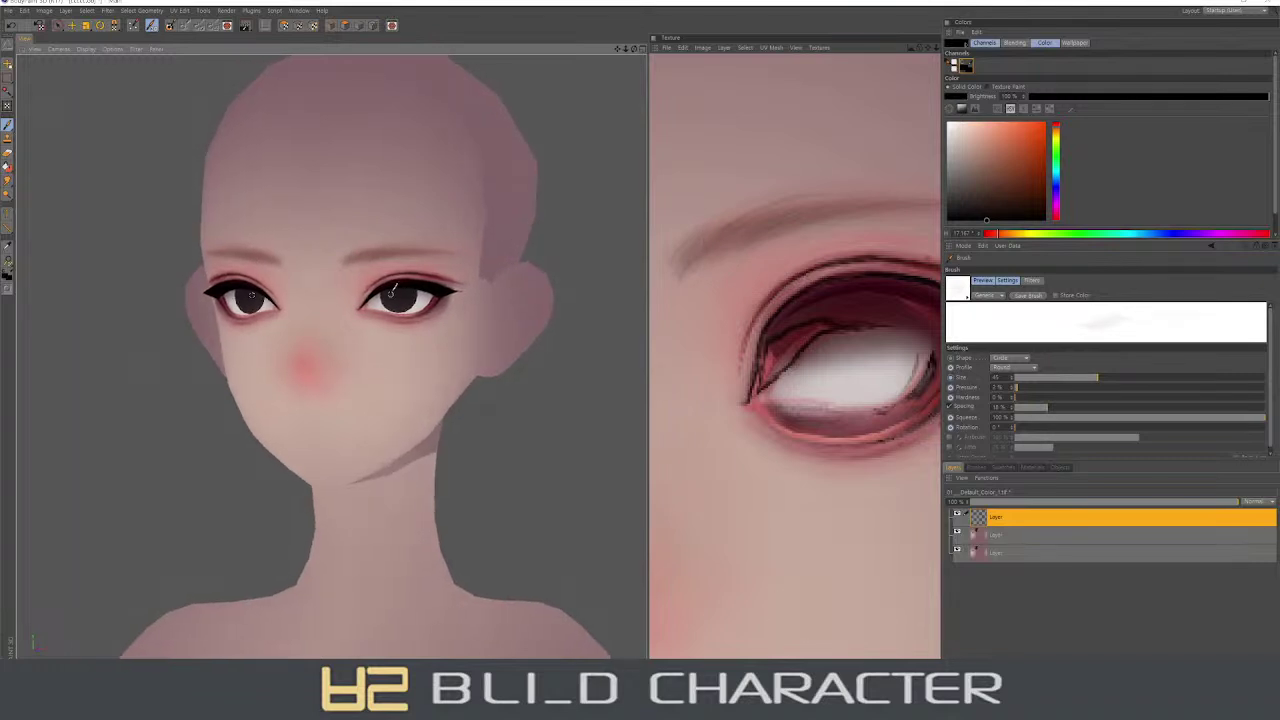
- Turn the head frontal, resize the brush to about 70 and sample black from the eyelash
left_click(352, 264, "ctrl")
left_click(408, 302, "ctrl")
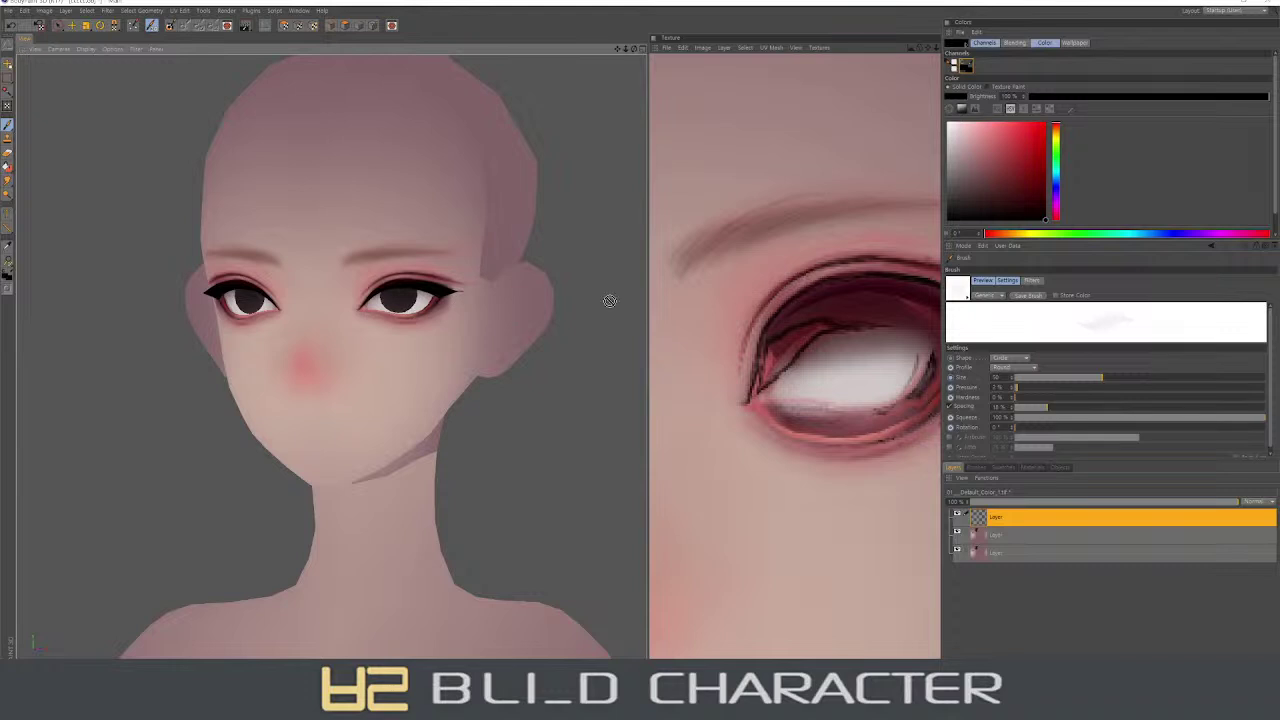
left_click(837, 371, "ctrl")
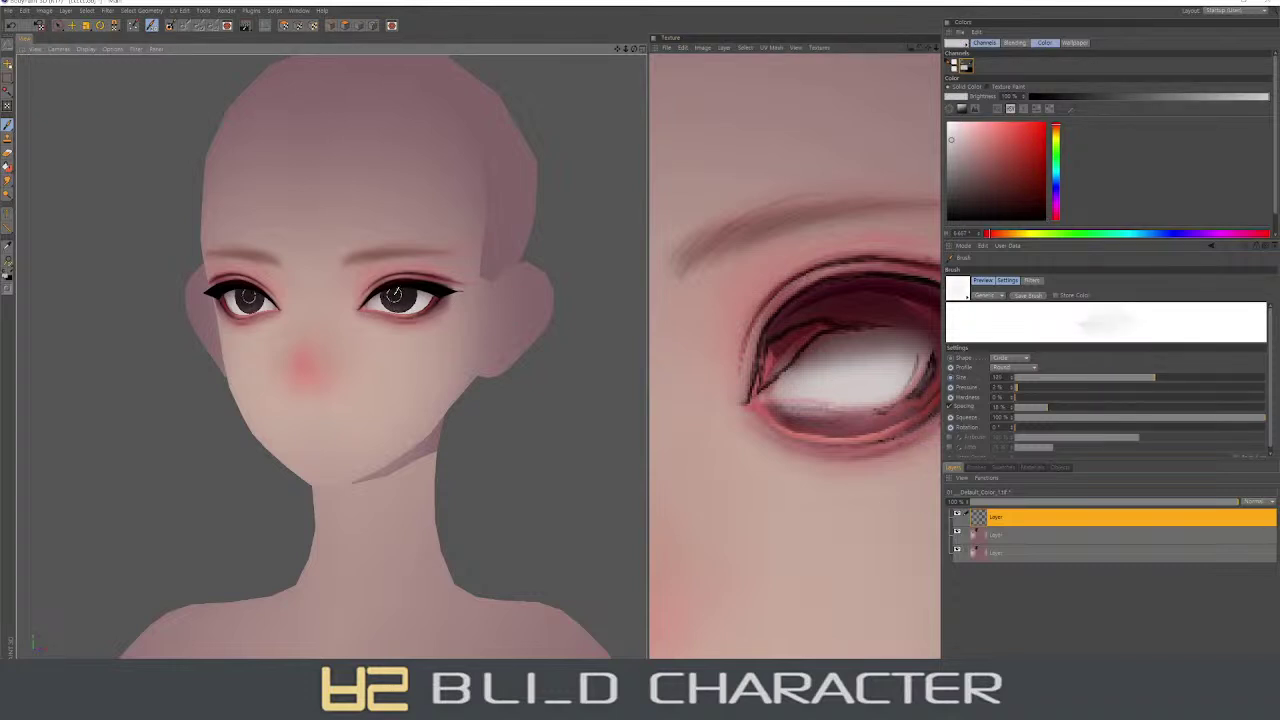
left_click_drag(483, 210, 370, 297, "alt")
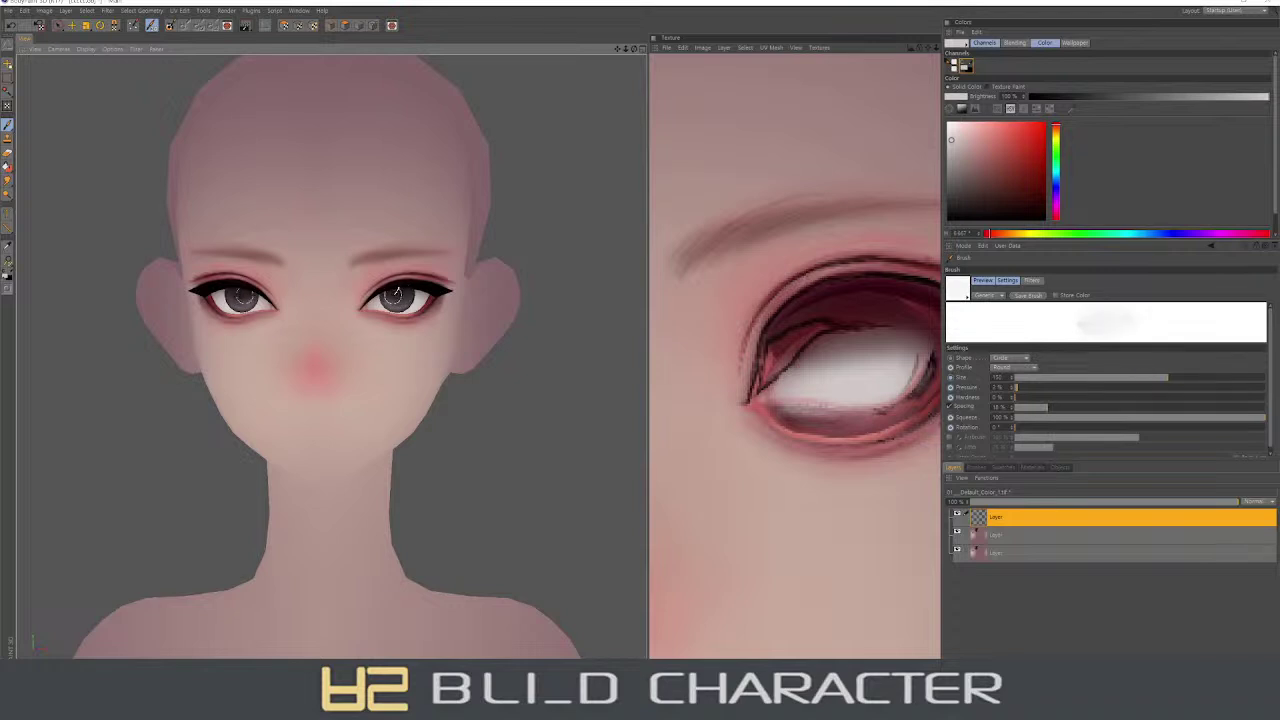
middle_click_drag(397, 293, 408, 297)
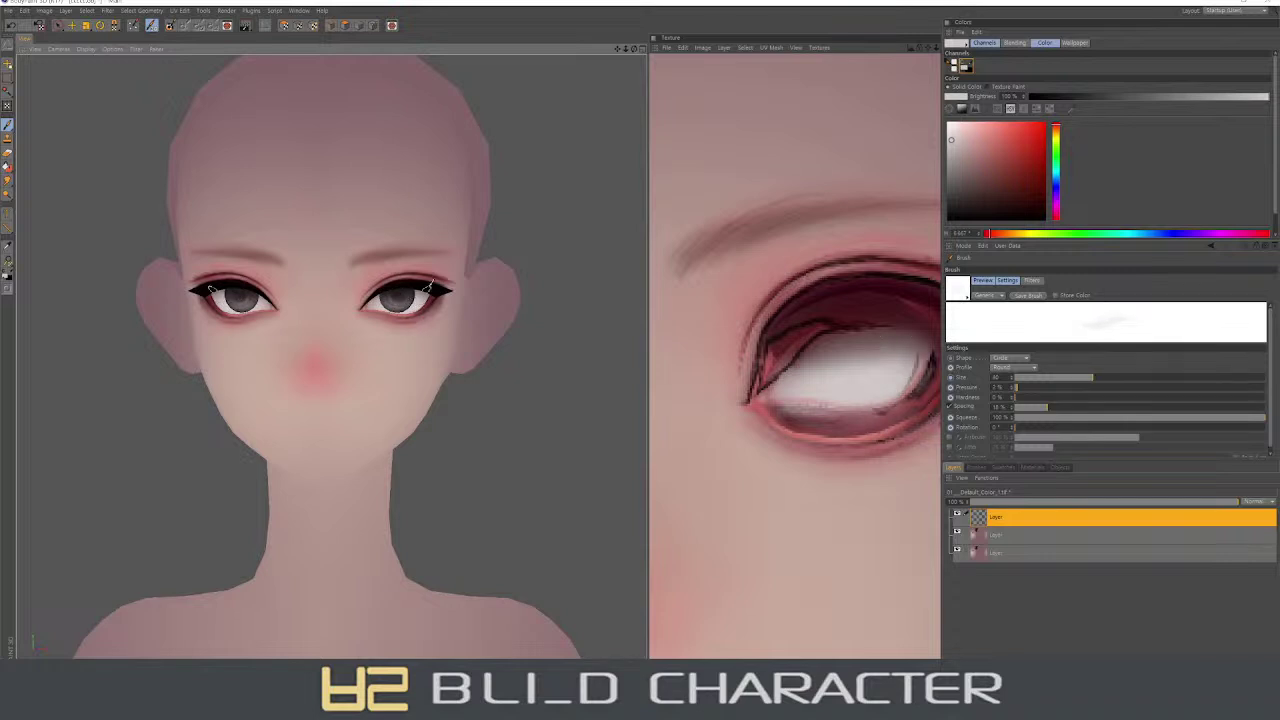
left_click(428, 283, "ctrl")
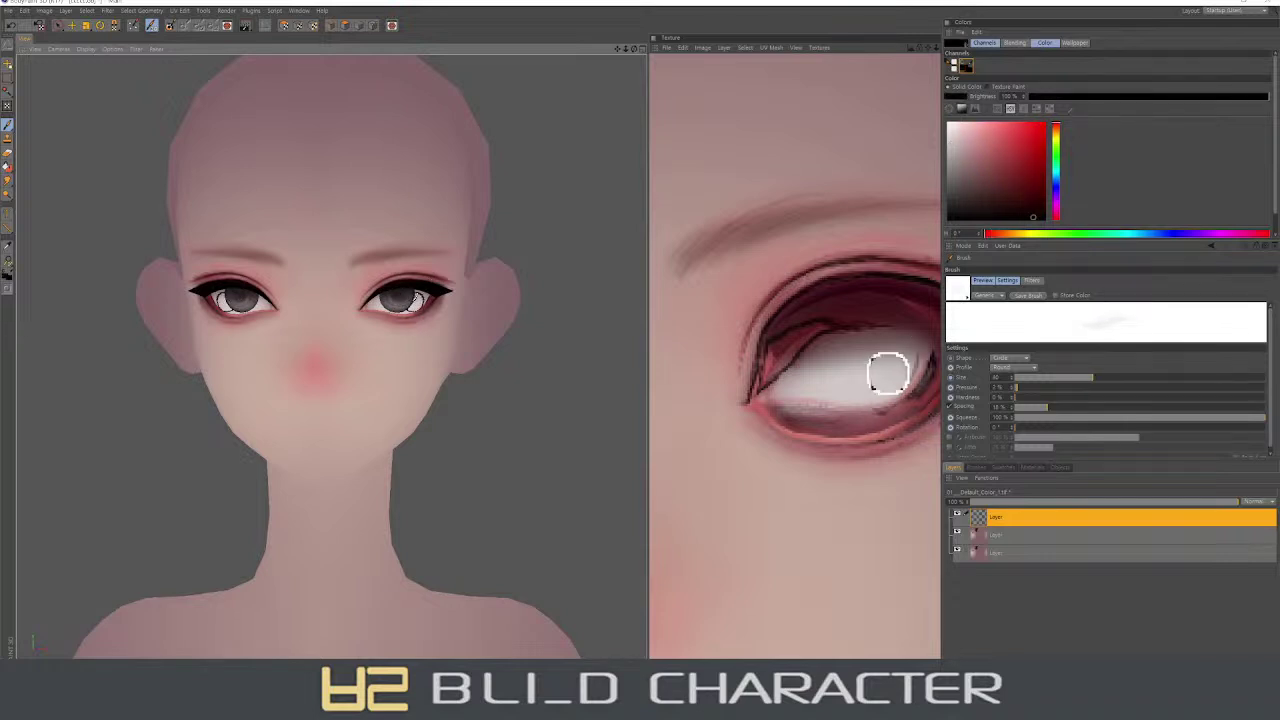
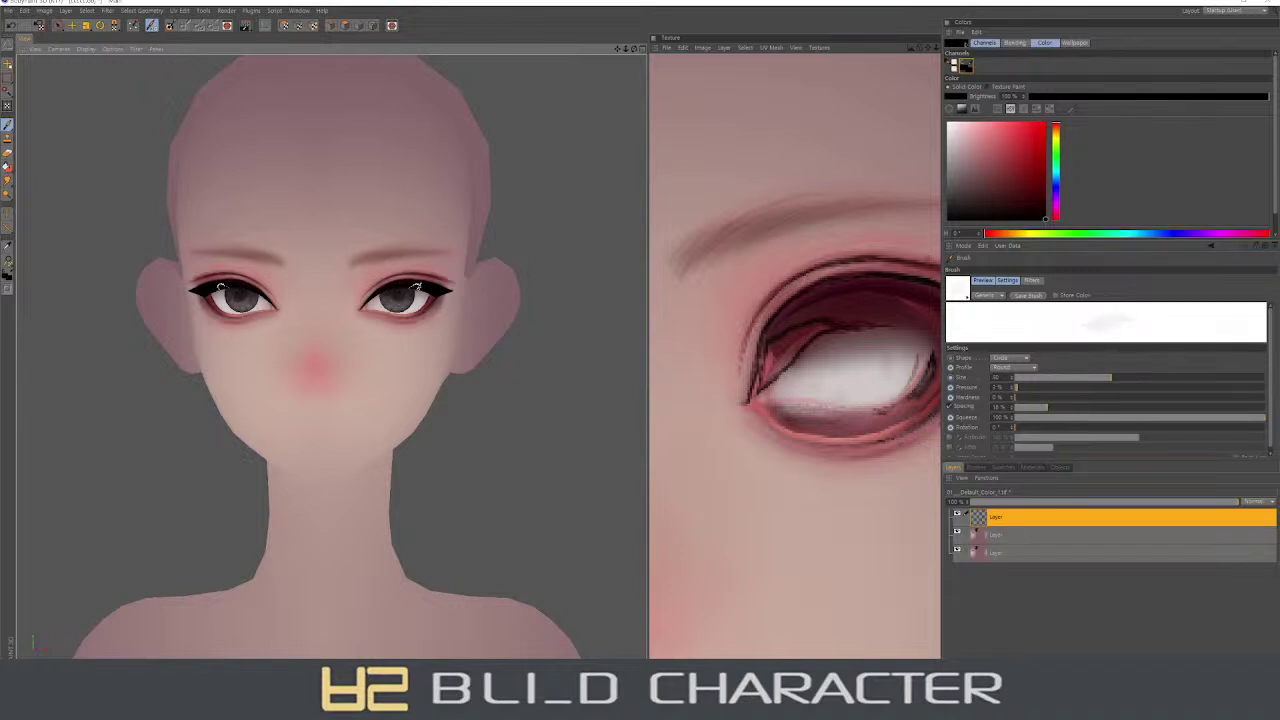
- Swap to the secondary colour and pick a light pink paint colour
left_click_drag(418, 287, 398, 297, "alt")
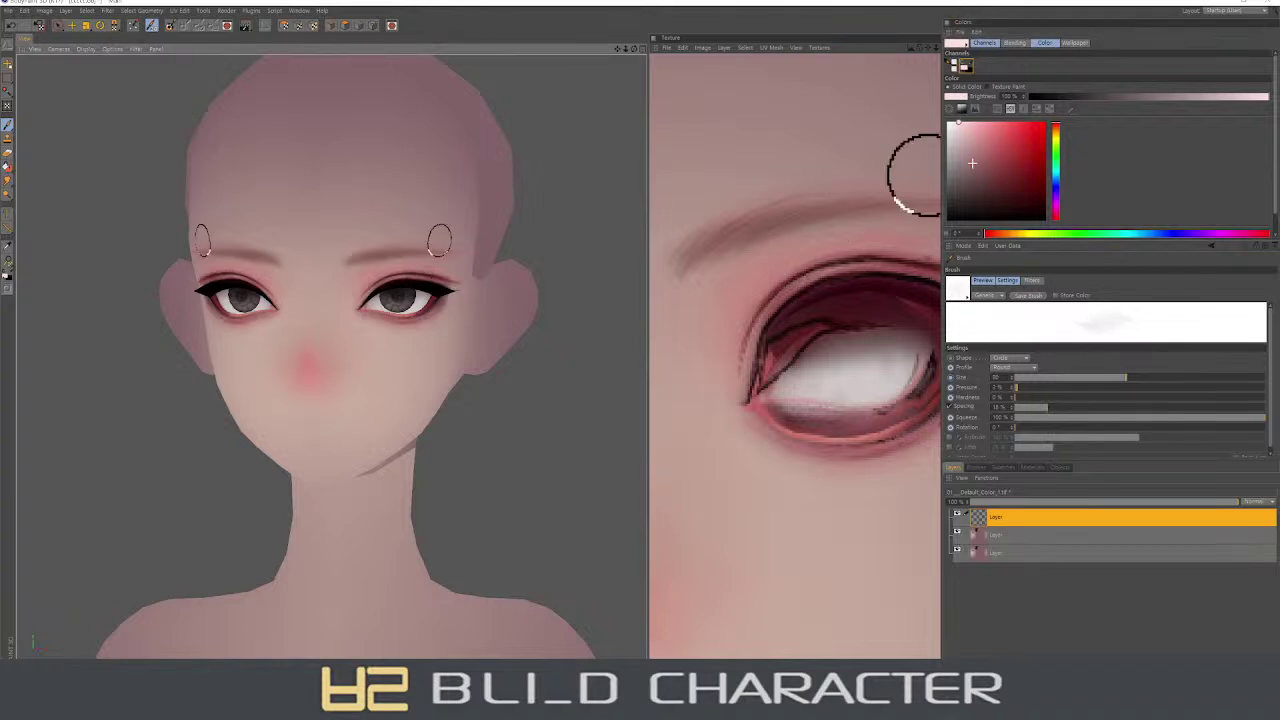
key("x")
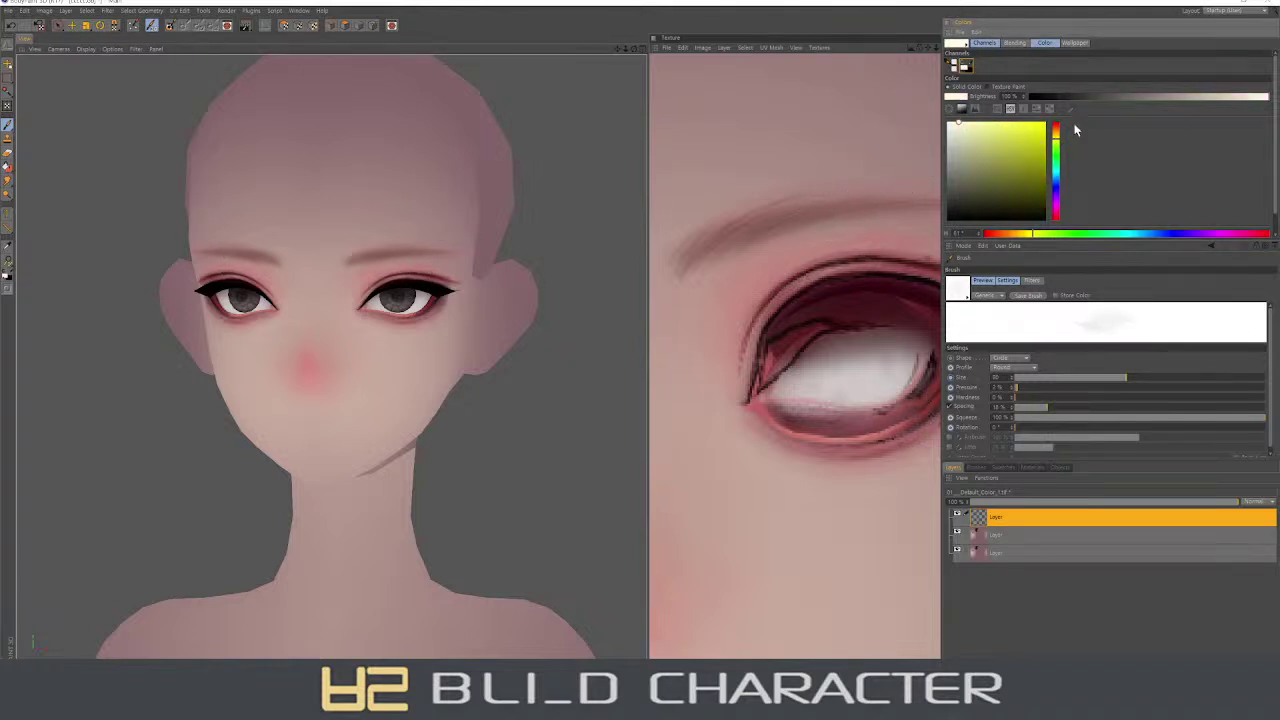
left_click(1056, 127)
left_click(979, 122)
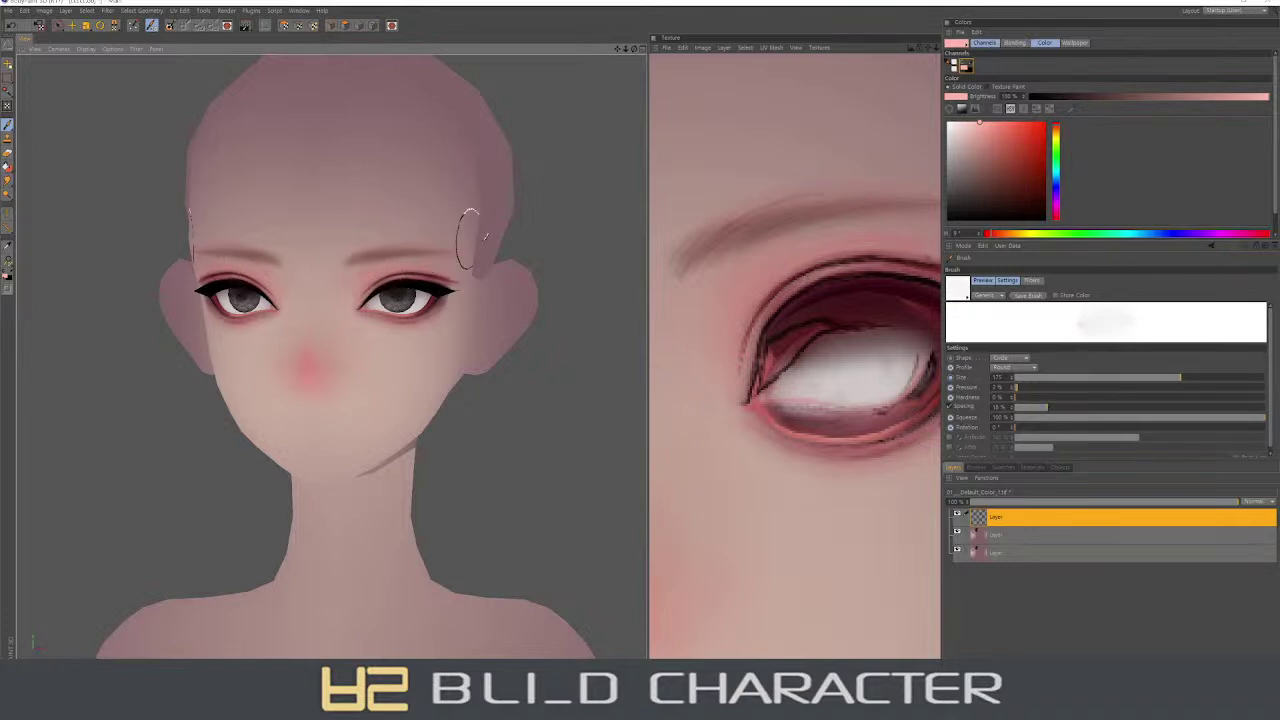
left_click_drag(470, 240, 929, 457, "alt")
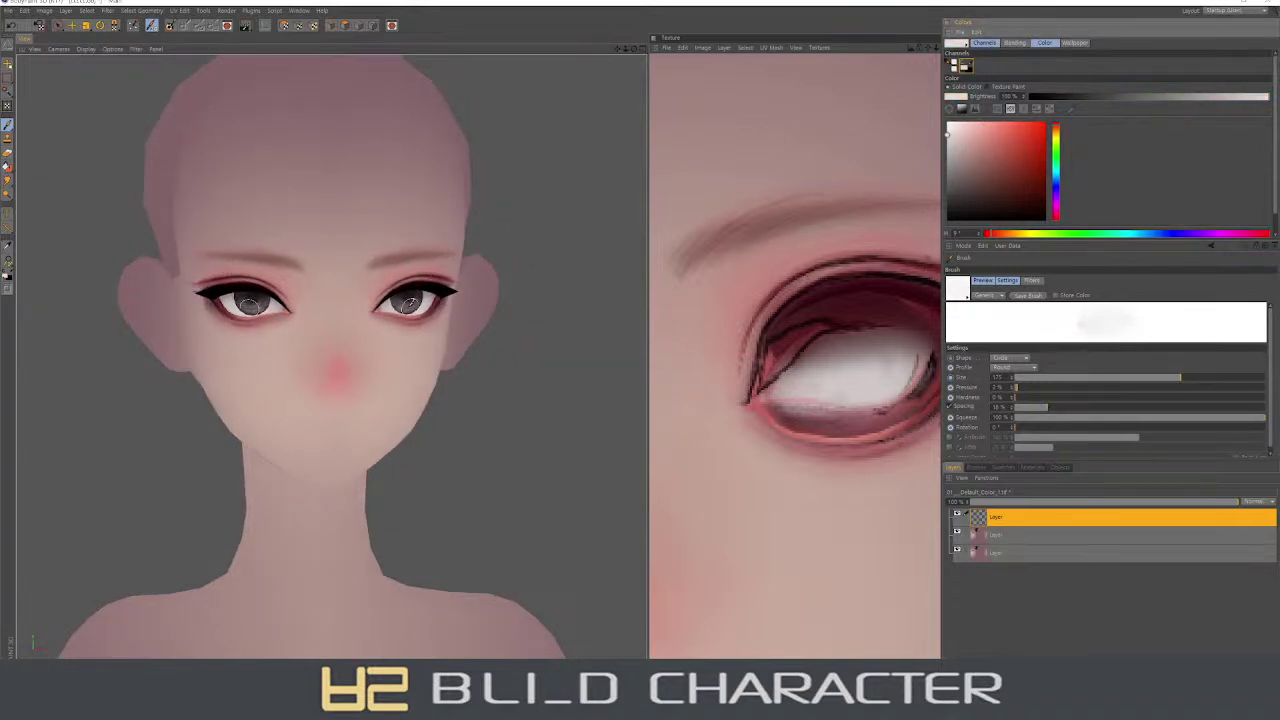
- Set brush pressure to 100% and shrink the brush for fine eye detail
middle_click_drag(407, 303, 407, 300)
left_click_drag(426, 288, 404, 303, "alt")
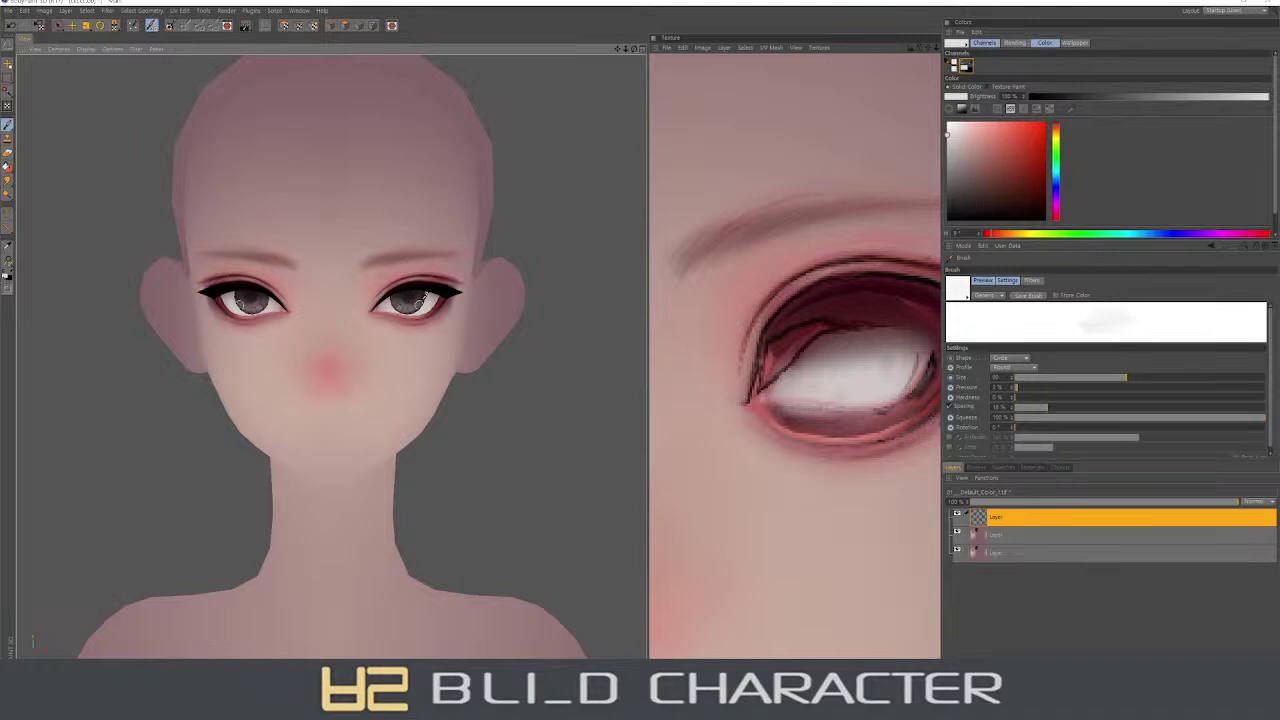
middle_click_drag(424, 300, 408, 298)
left_click_drag(410, 300, 418, 298, "alt")
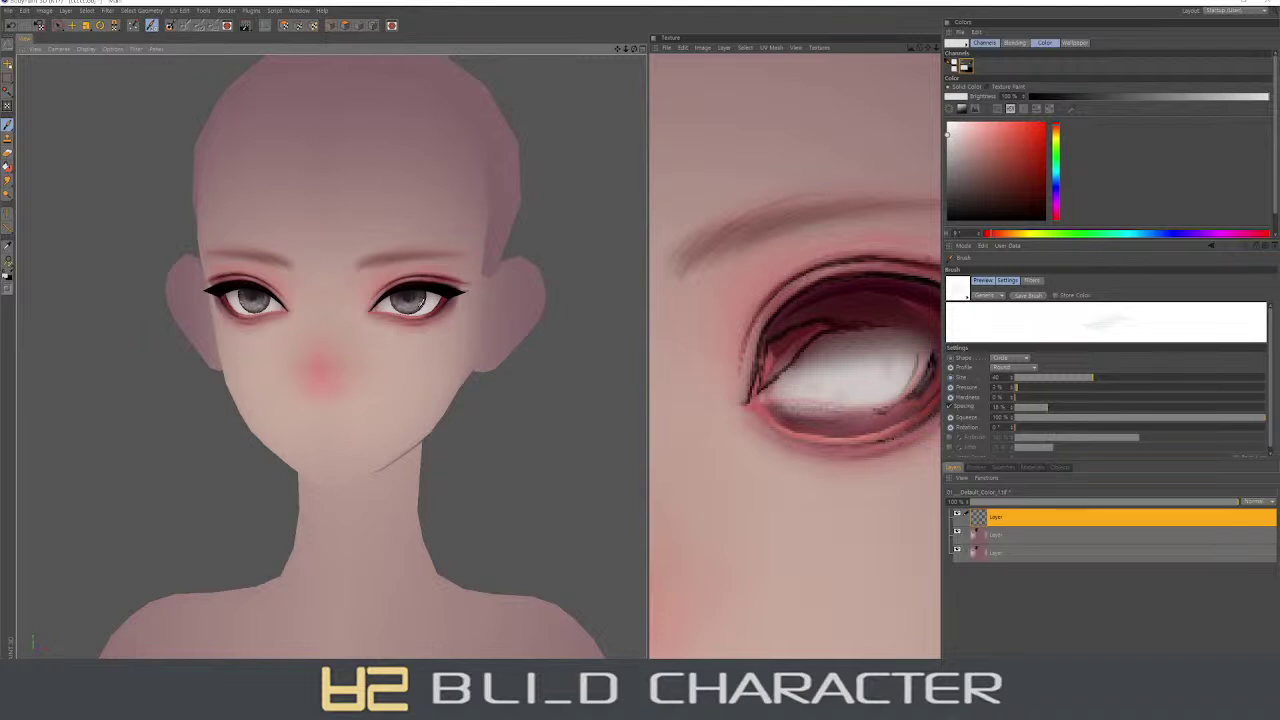
left_click_drag(420, 298, 402, 290, "alt")
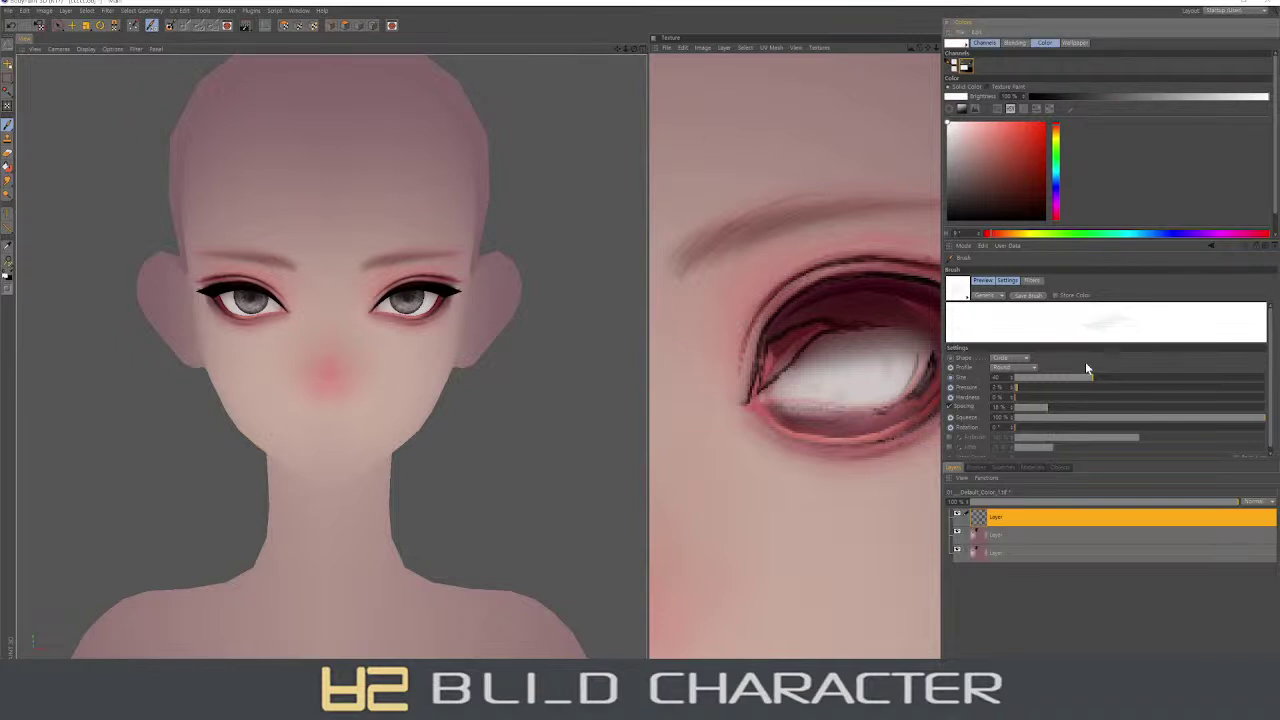
left_click_drag(1118, 387, 1250, 387)
left_click_drag(551, 337, 580, 345, "alt")
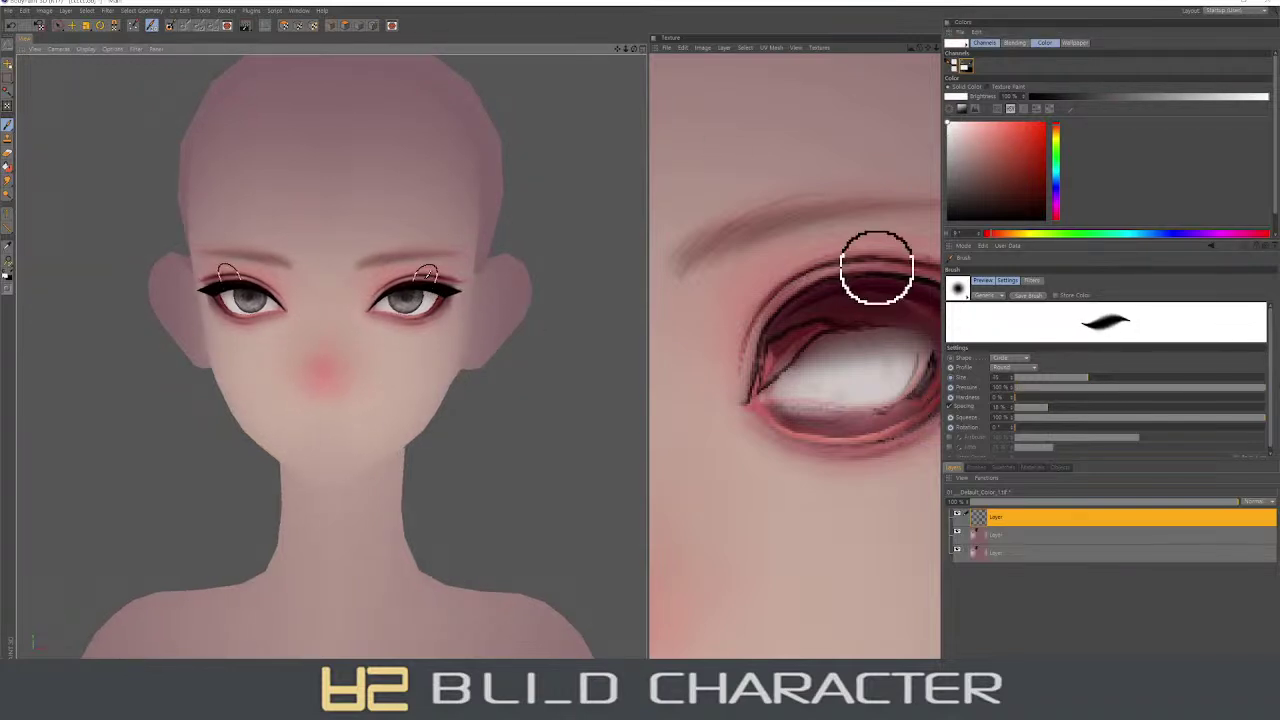
middle_click_drag(876, 267, 405, 297)
- Choose black, enlarge the brush and paint darker grey shading over the iris
left_click(420, 289, "ctrl")
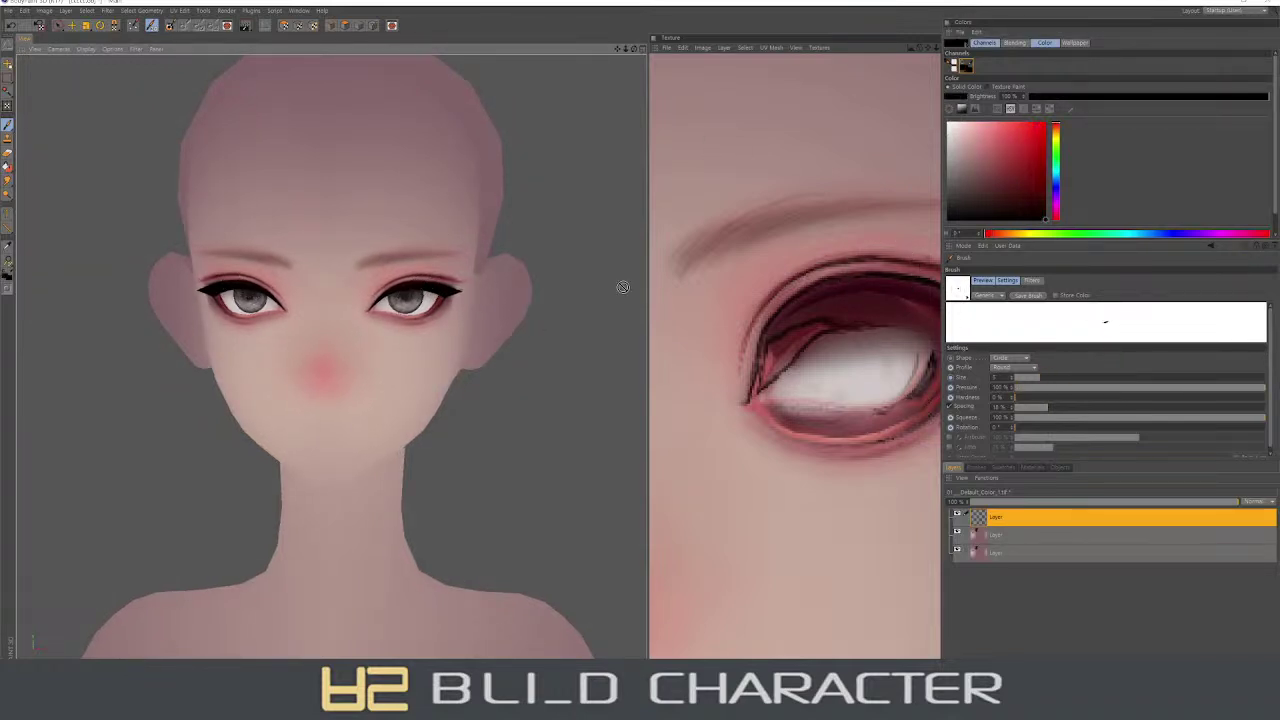
scroll(854, 407, "down", 3)
scroll(760, 360, "up", 3)
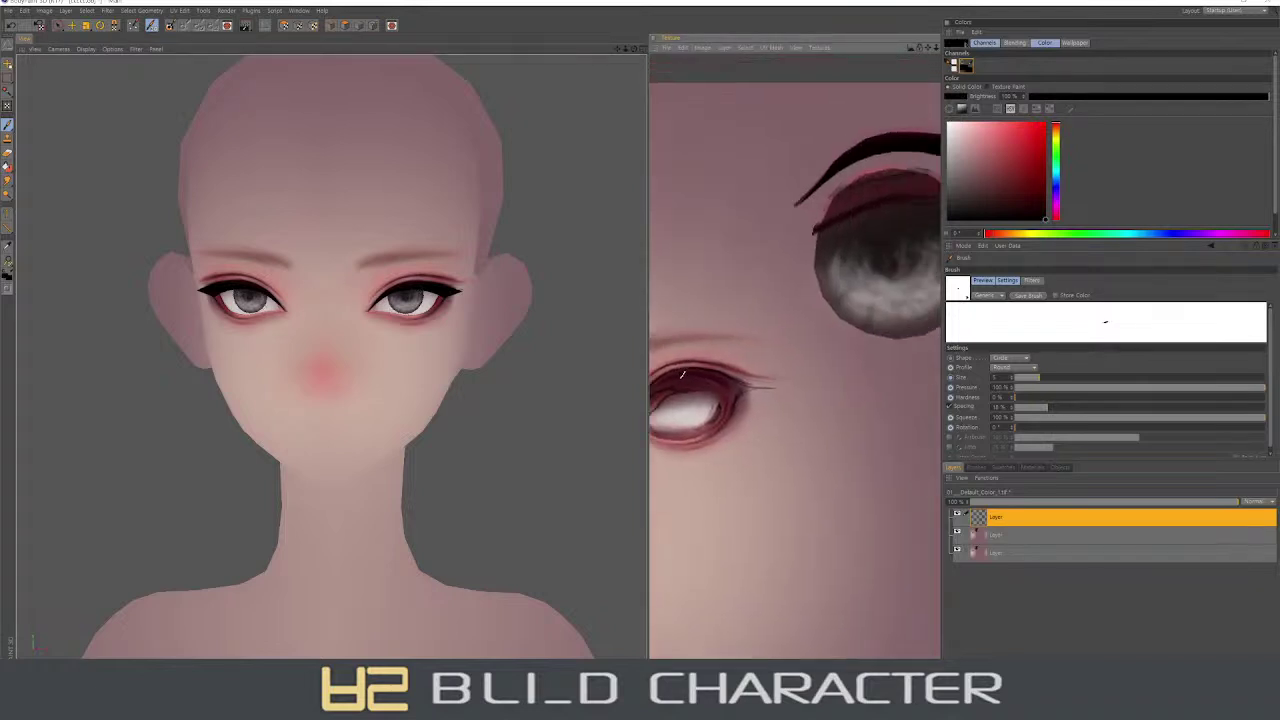
scroll(730, 362, "up", 2)
middle_click_drag(805, 279, 757, 300)
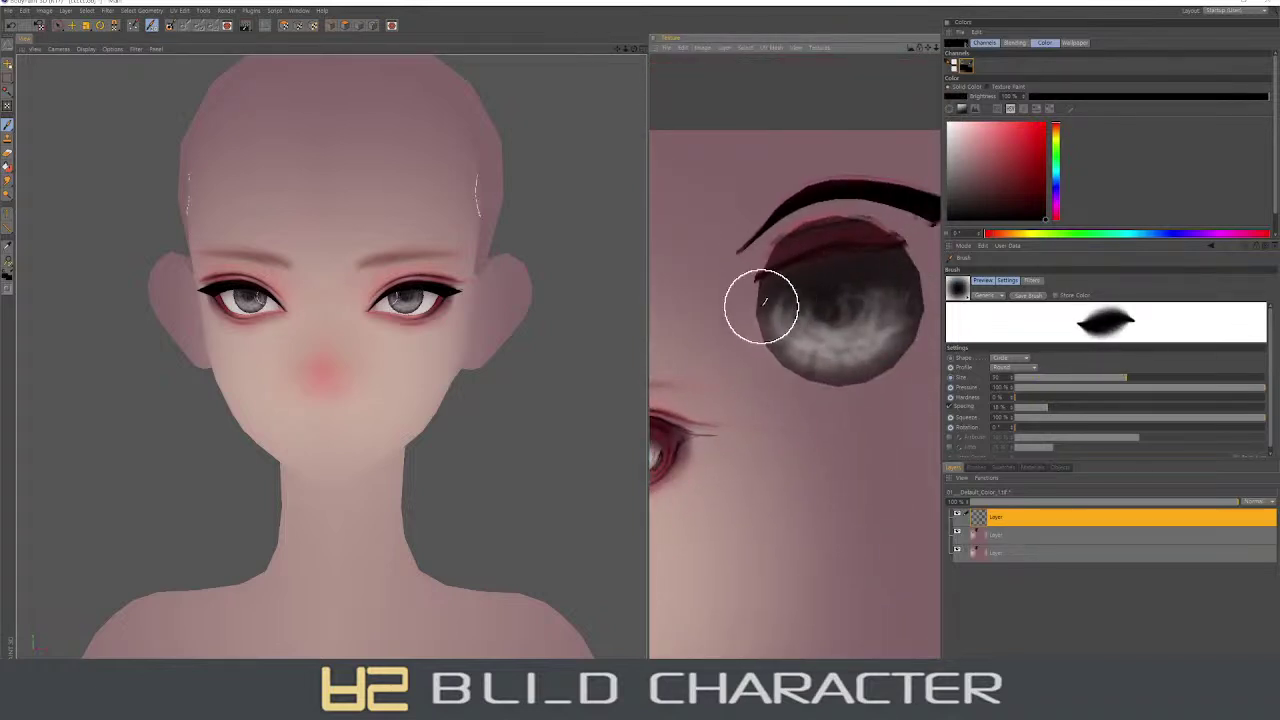
left_click_drag(826, 296, 903, 287)
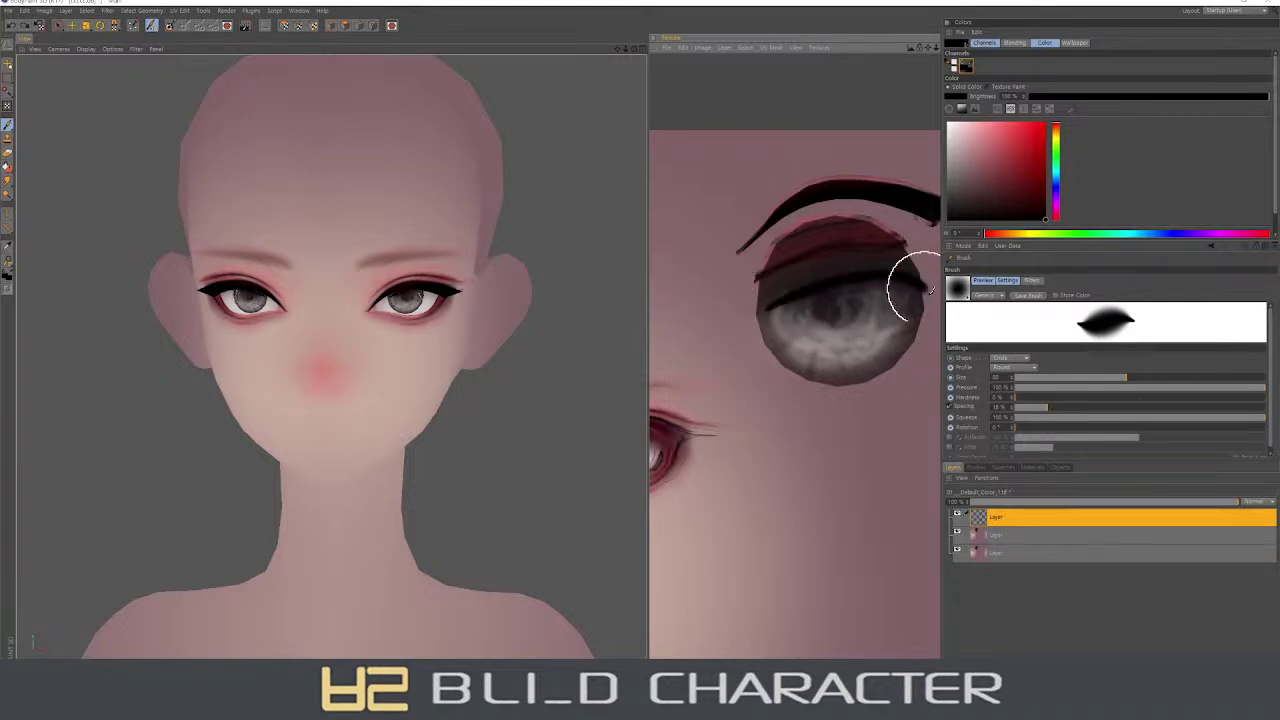
- Set pressure to 16% and hardness to about 85%, then darken the iris sides and top
left_click(1047, 388)
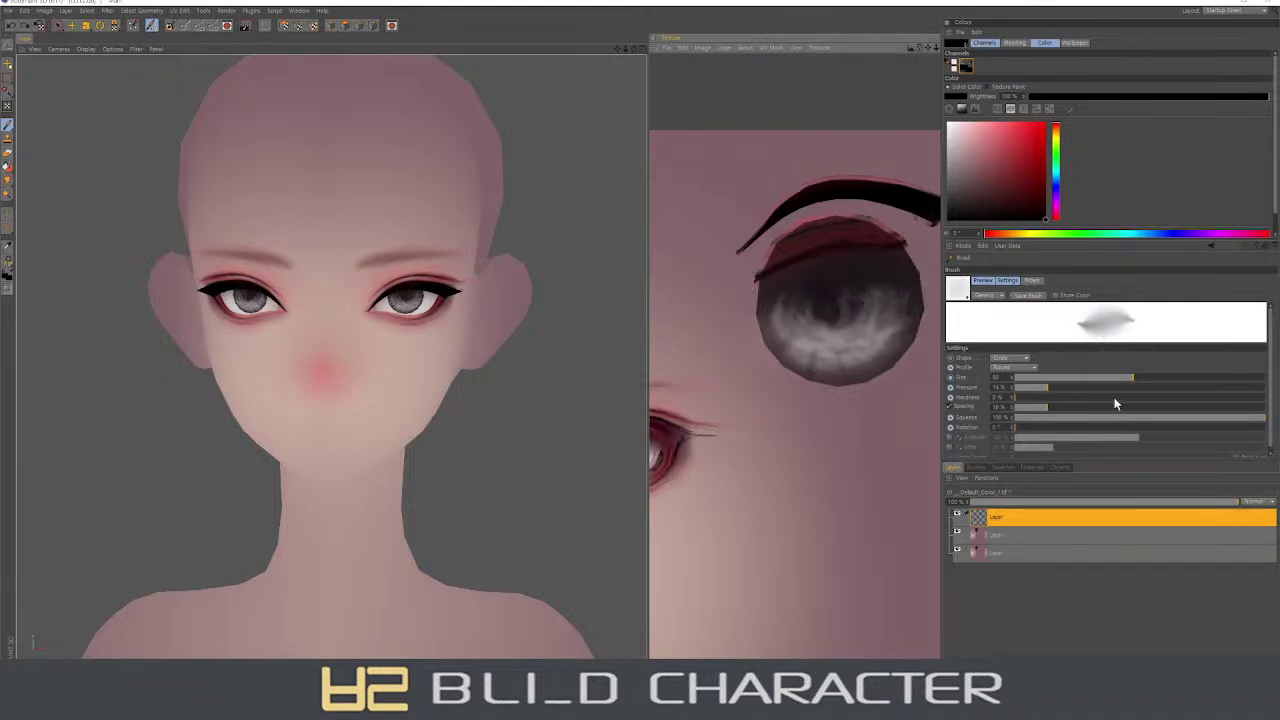
left_click_drag(1117, 397, 1229, 397)
left_click_drag(811, 289, 940, 309)
mouse_move(860, 296)
left_mouse_down()
mouse_move(771, 297)
mouse_move(909, 314)
mouse_move(786, 306)
left_mouse_up()
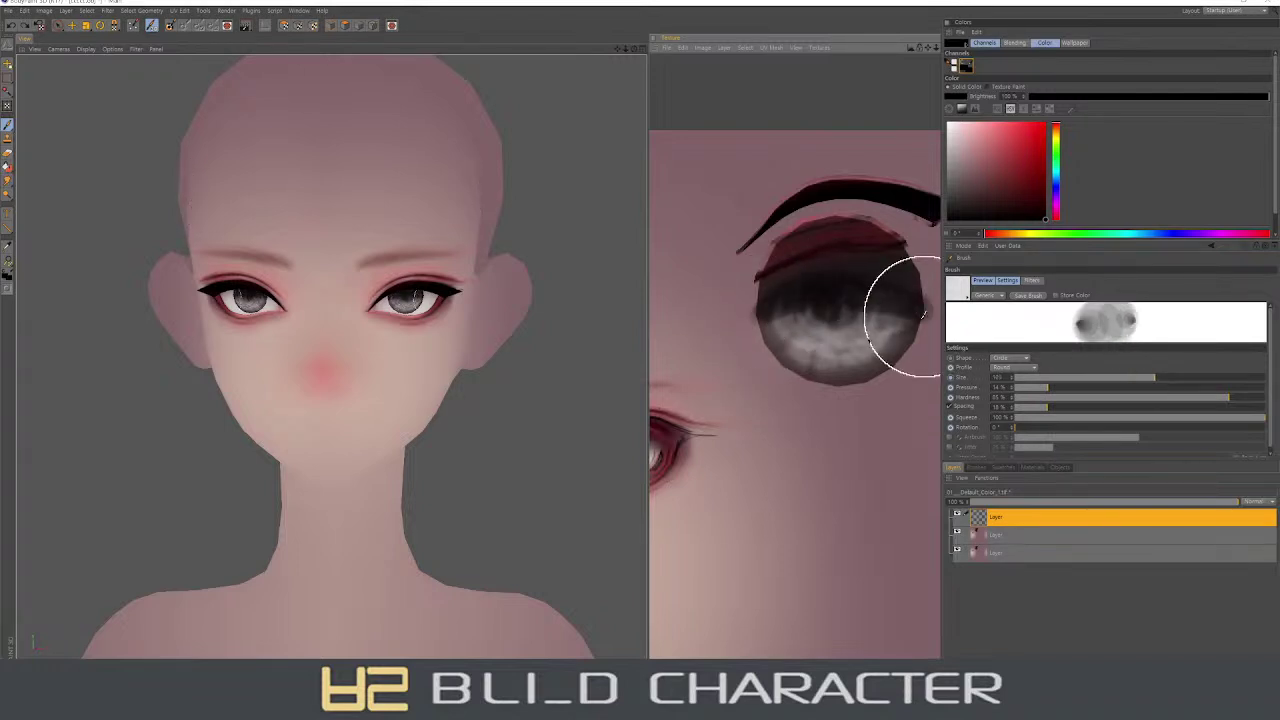
mouse_move(870, 310)
left_mouse_down()
mouse_move(794, 371)
mouse_move(729, 309)
mouse_move(801, 300)
left_mouse_up()
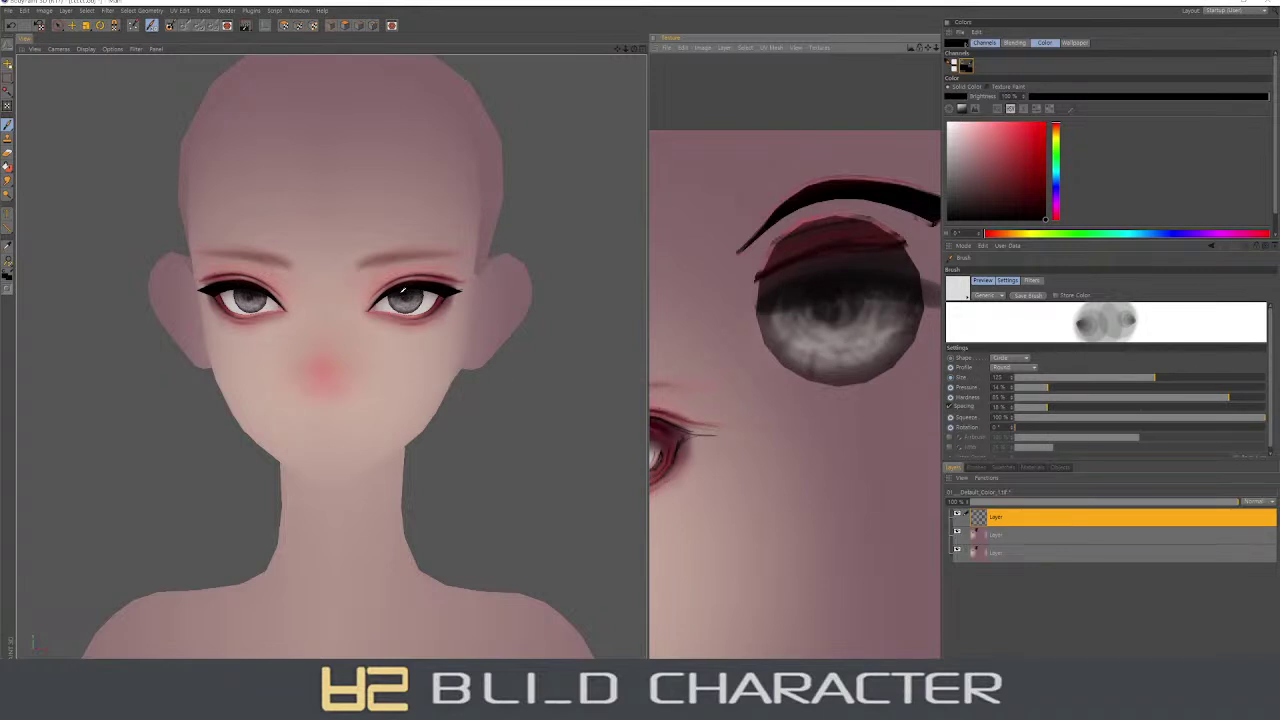
- Shrink the brush sharply and draw thin dark streak lines across the iris
middle_click_drag(791, 317, 780, 320)
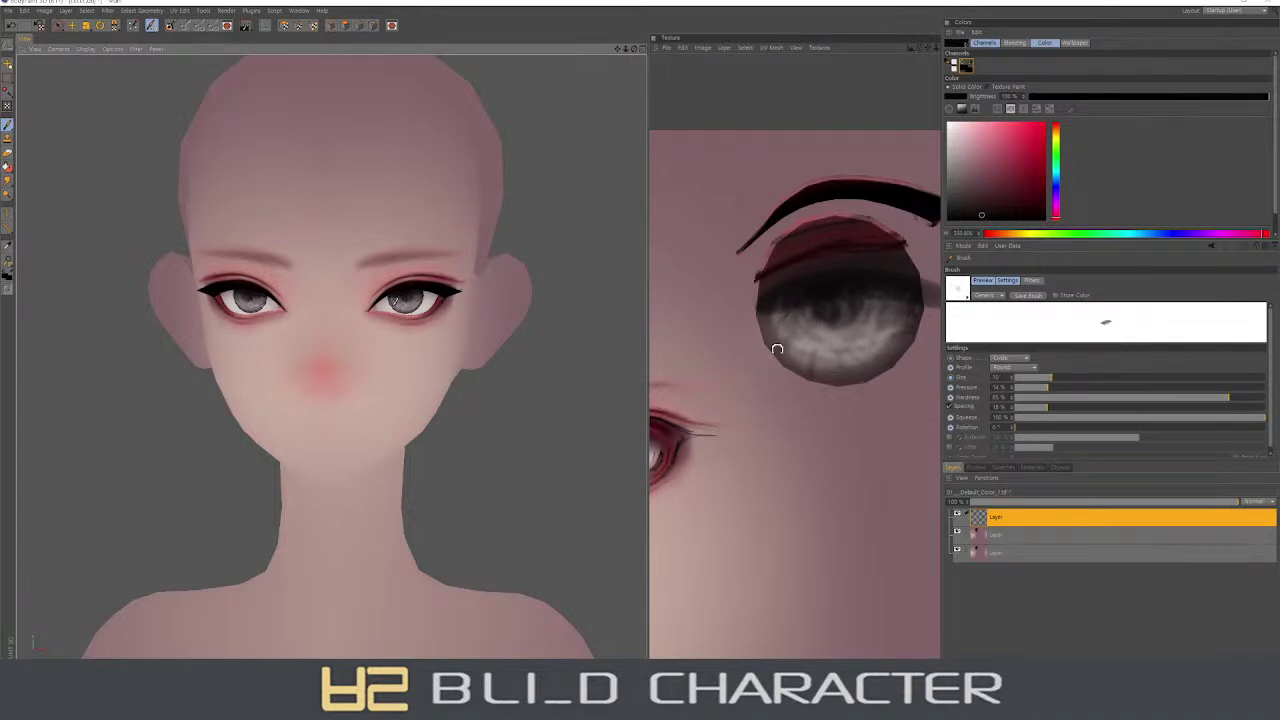
mouse_move(798, 330)
left_mouse_down()
mouse_move(784, 356)
mouse_move(814, 360)
left_mouse_up()
middle_click_drag(848, 348, 839, 332)
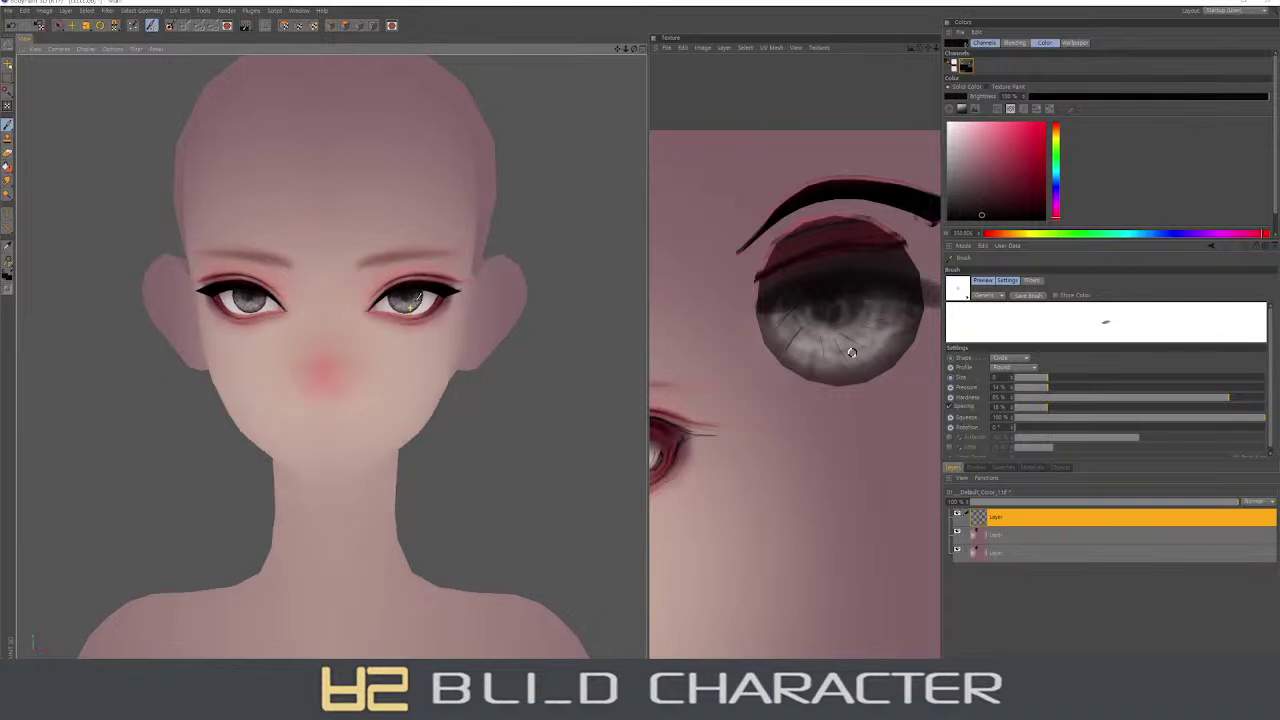
- Pick a pink, then a deep red paint colour
left_click(375, 298, "ctrl")
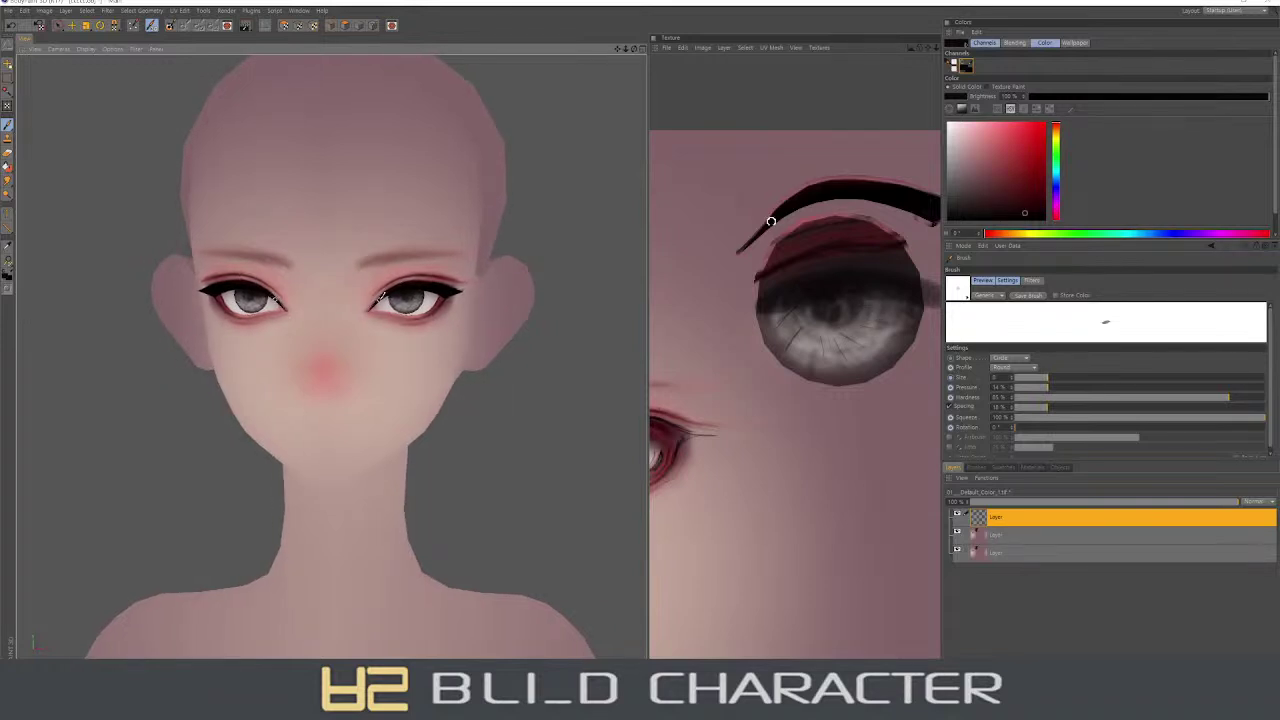
left_click_drag(378, 298, 382, 299, "alt")
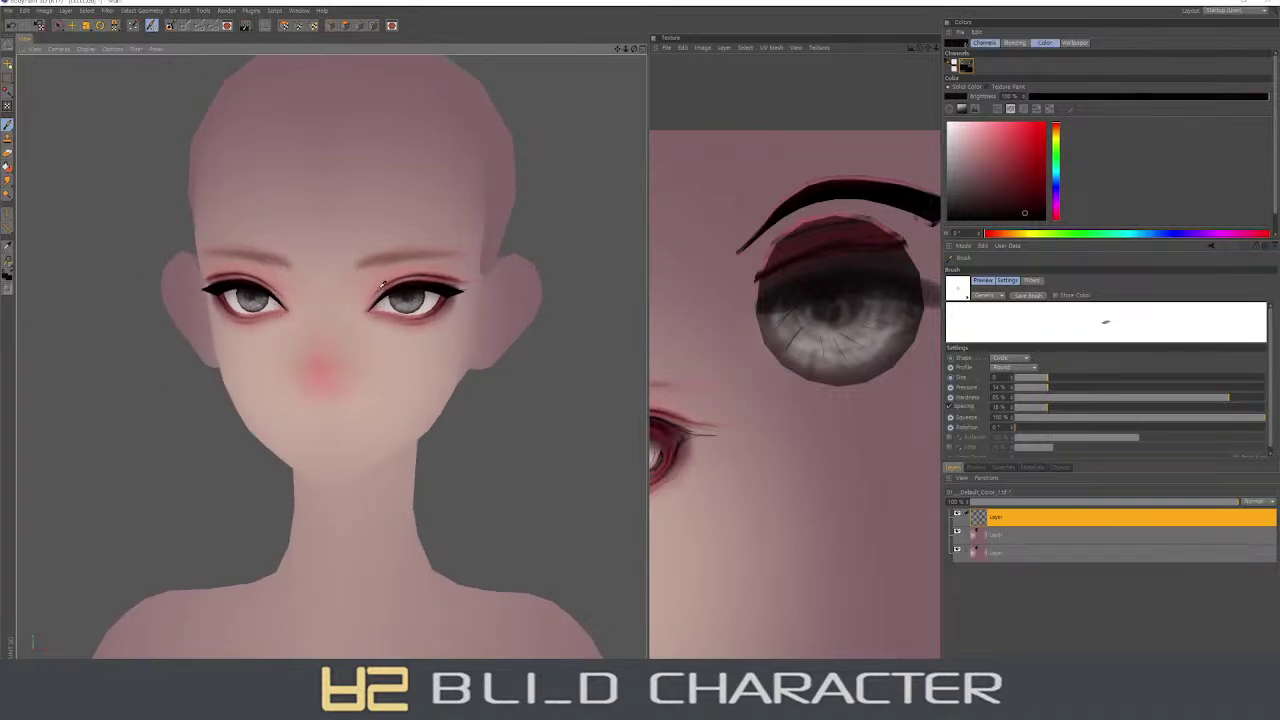
left_click(382, 284, "ctrl")
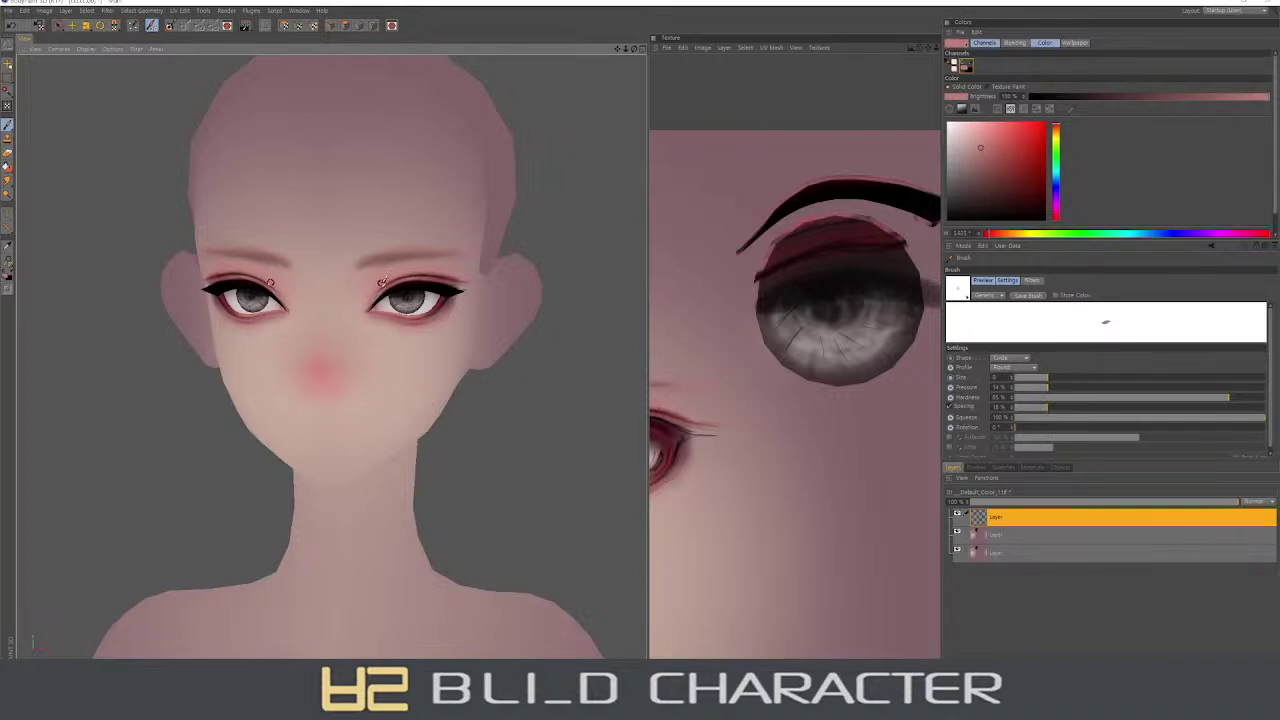
left_click(430, 280, "ctrl")
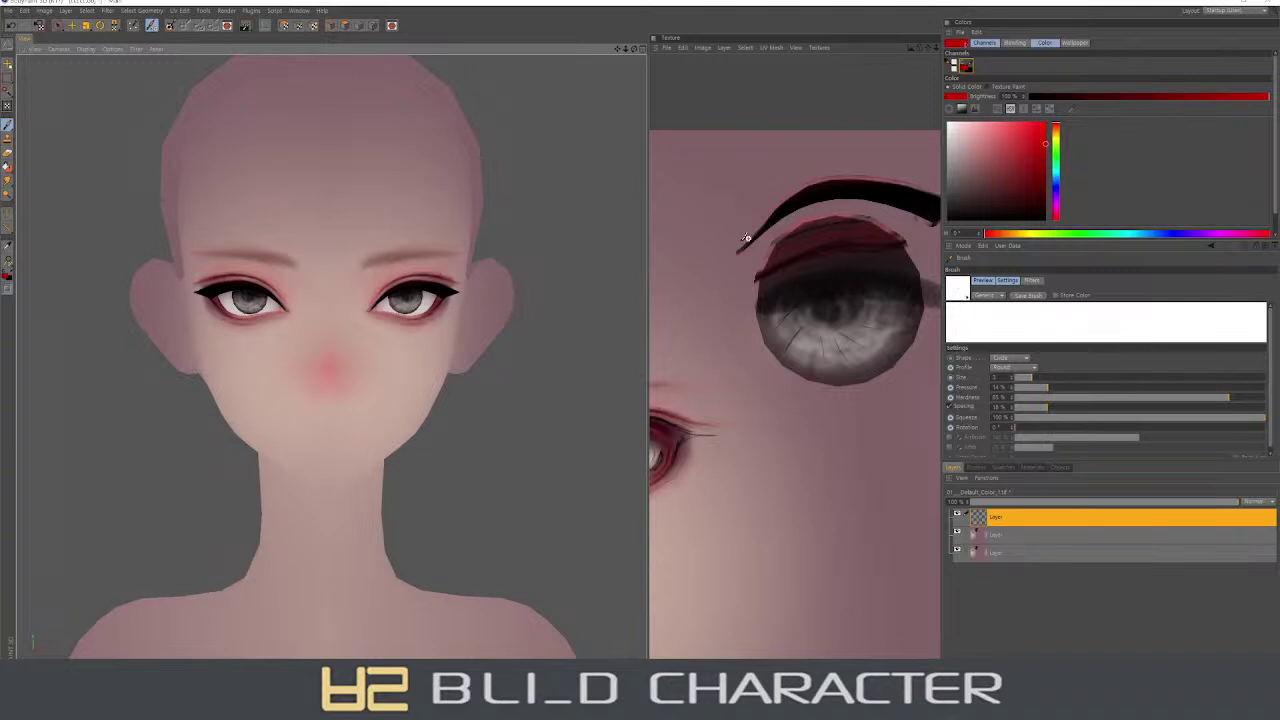
- Set the paint colour to a dark crimson red and shrink the brush
left_click(410, 285, "ctrl")
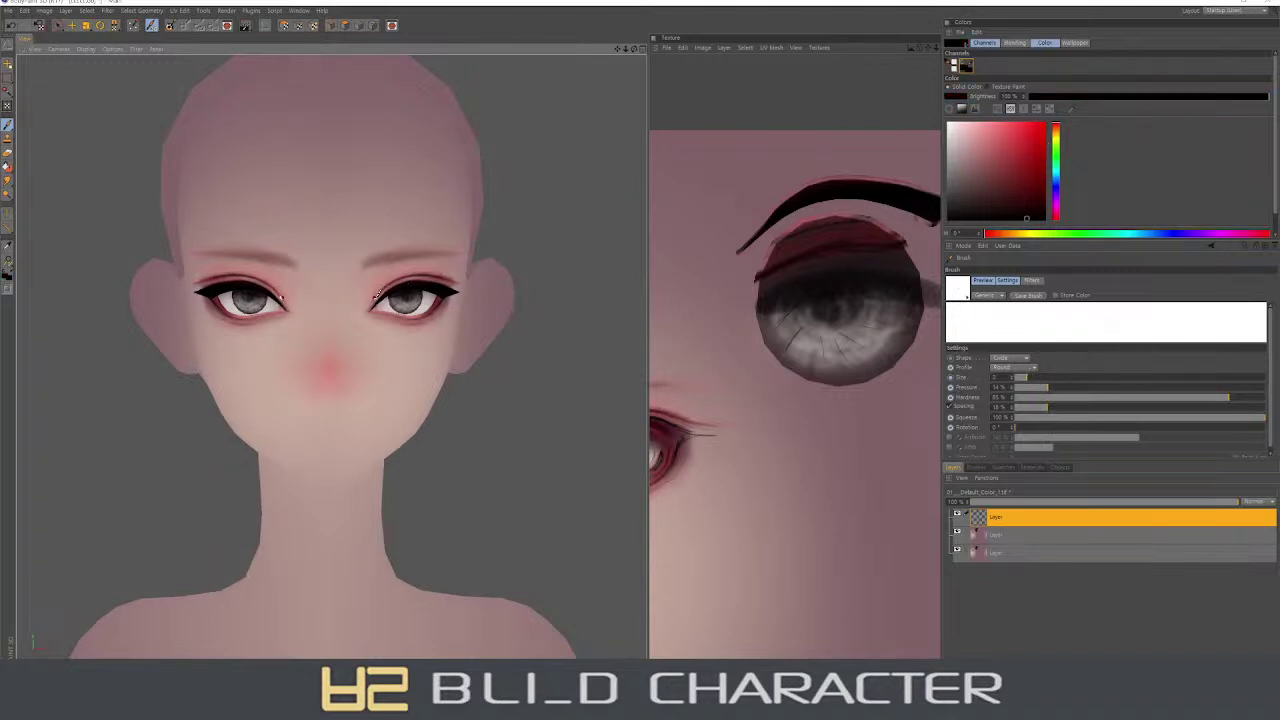
left_click_drag(428, 282, 445, 316, "alt")
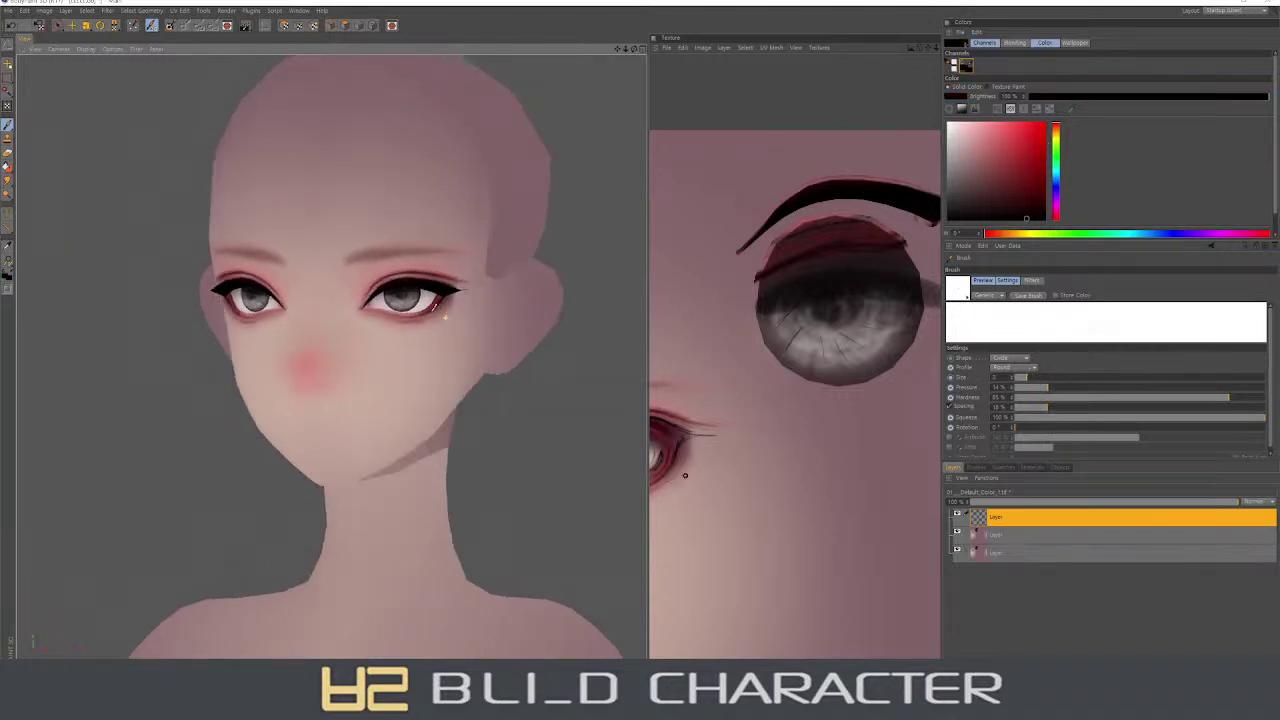
middle_click_drag(445, 316, 440, 322)
left_click(1058, 131)
left_click_drag(1058, 131, 1058, 212)
left_click(1045, 167)
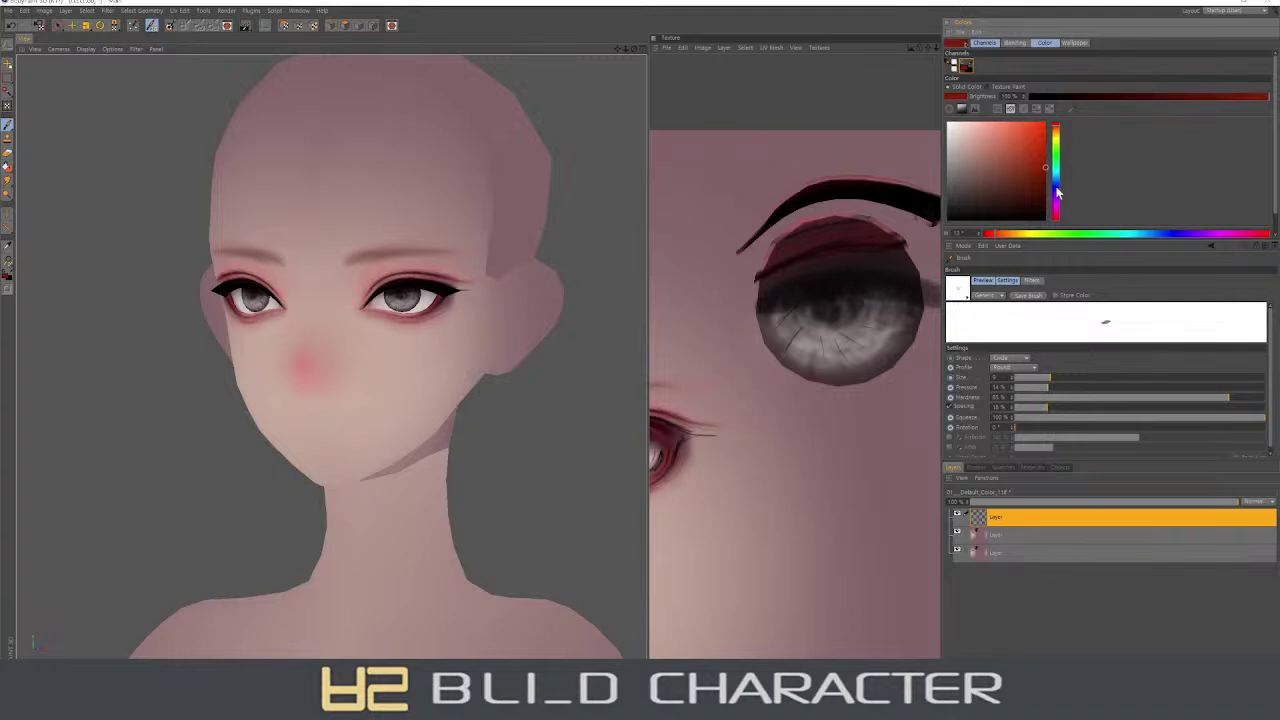
left_click(1058, 218)
left_click(1043, 177)
middle_click_drag(684, 481, 672, 481)
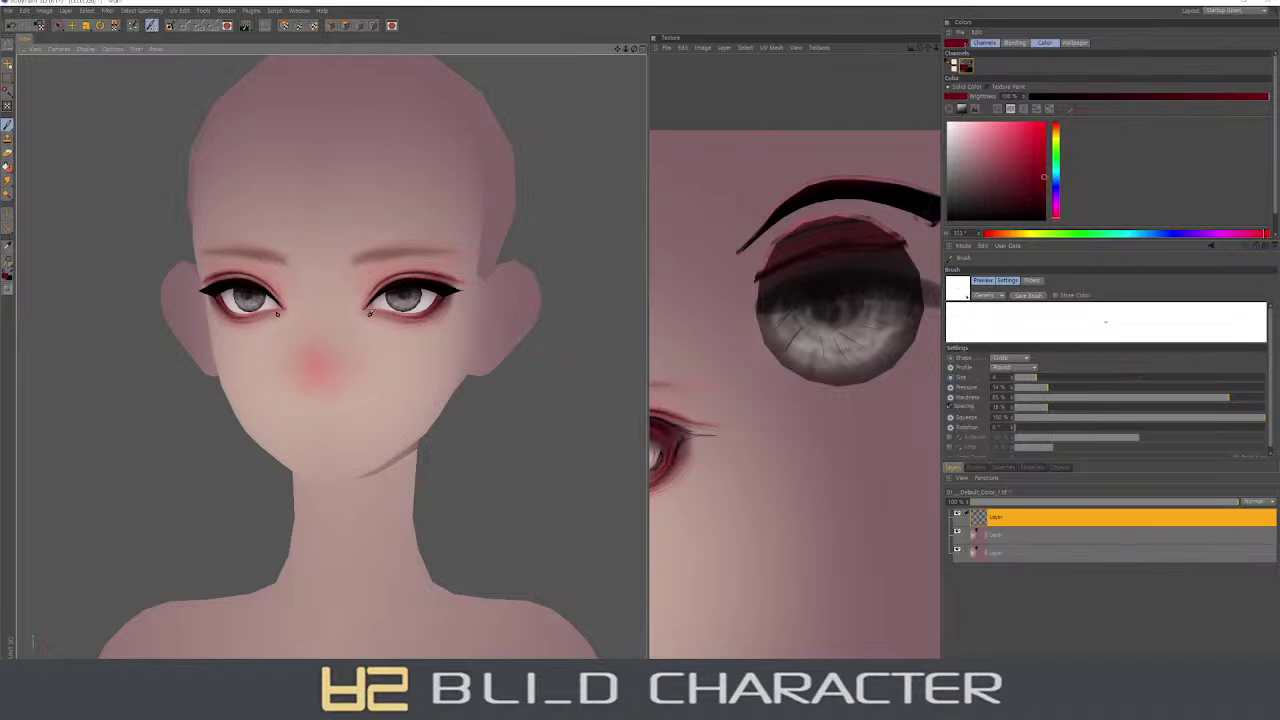
- Switch to a lighter red-pink and lower the brush pressure and size
middle_click_drag(415, 318, 490, 268)
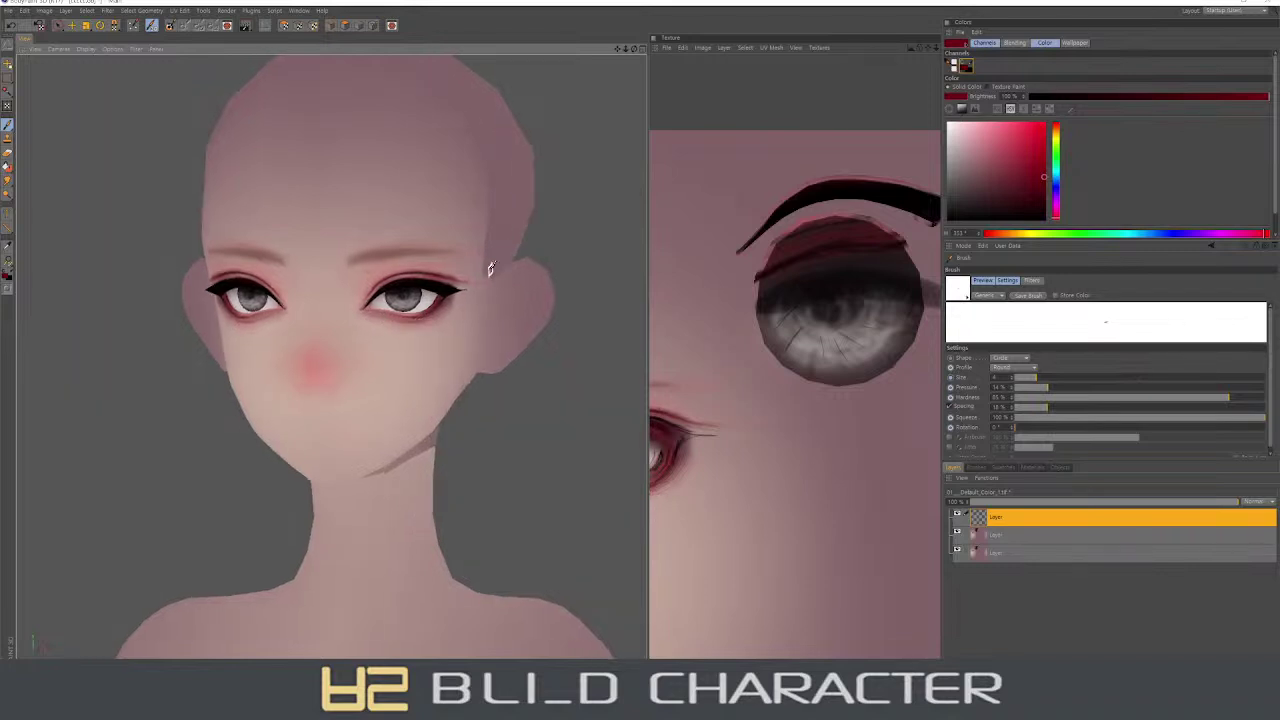
left_click(1056, 125)
left_click(993, 132)
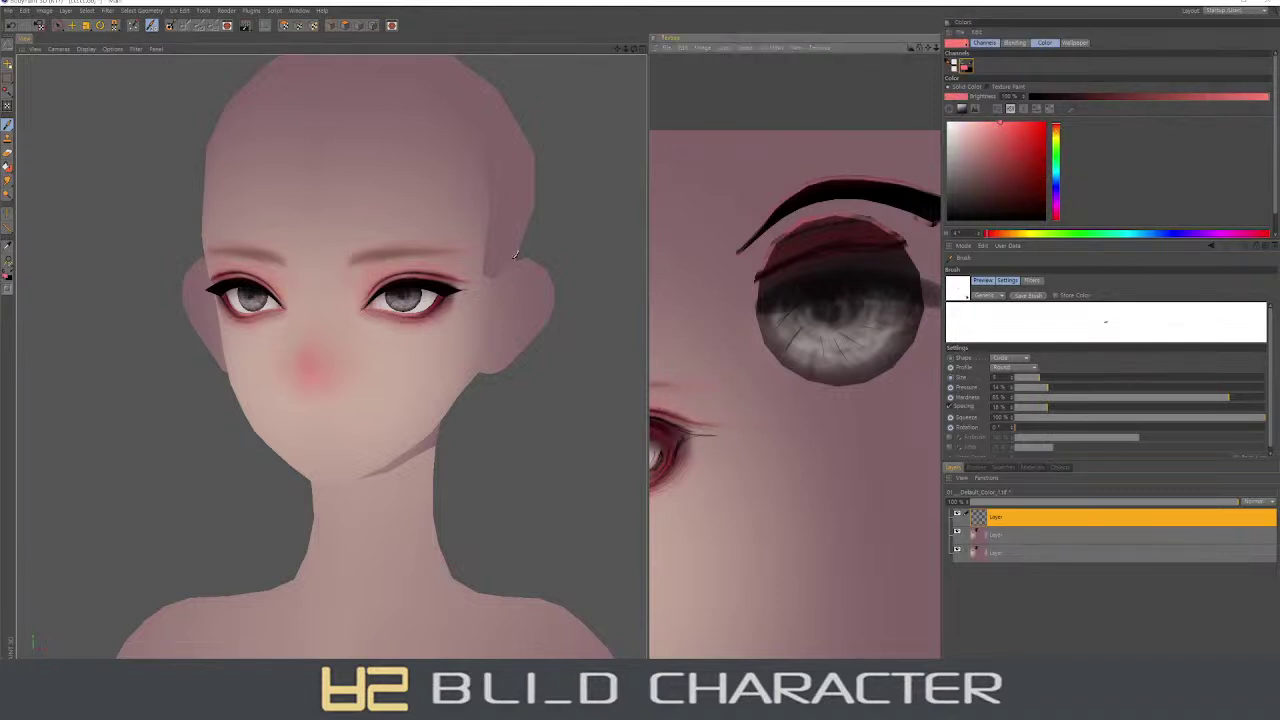
middle_click_drag(422, 268, 440, 268)
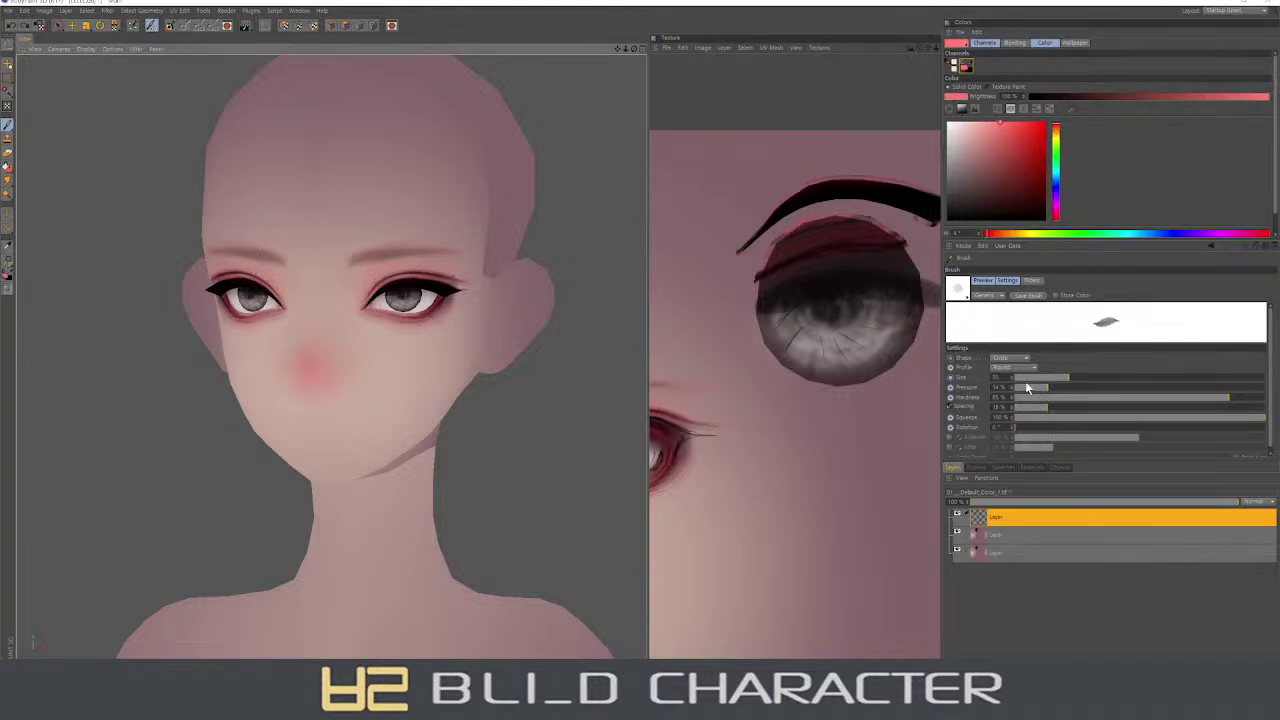
left_click_drag(1033, 388, 1027, 388)
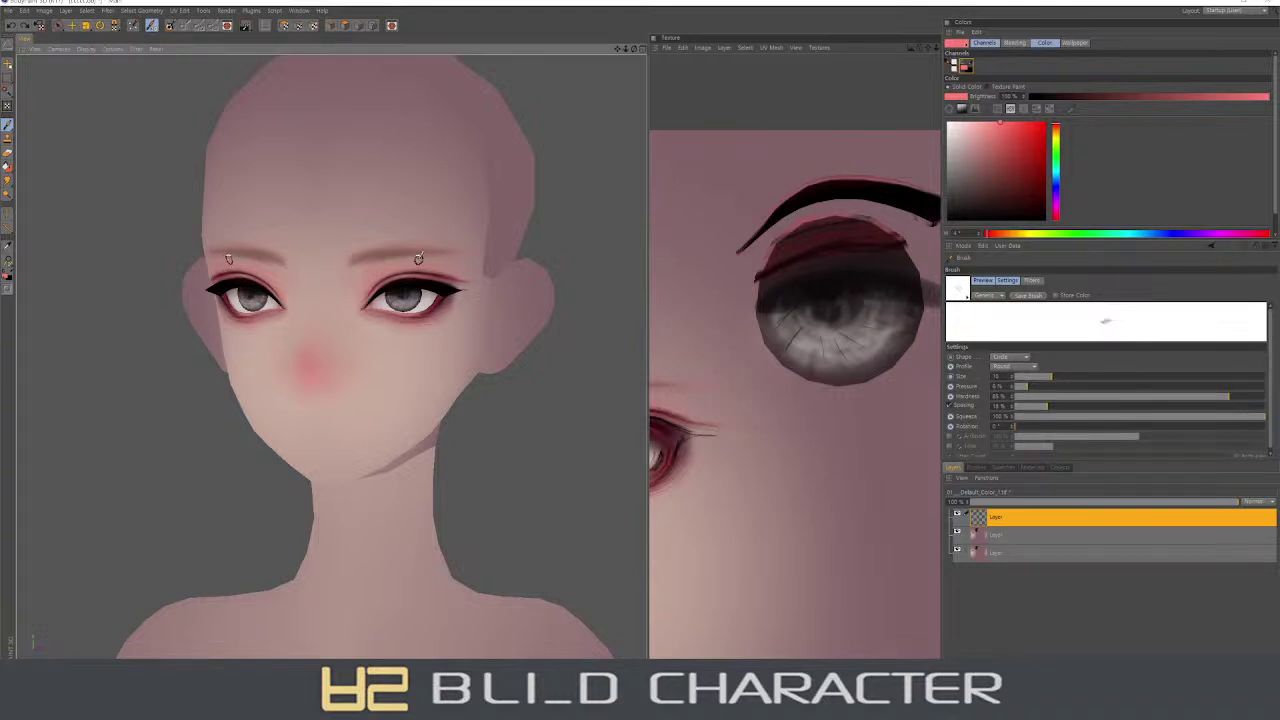
middle_click_drag(418, 260, 470, 260)
- Turn the face to show the left ear and enlarge the brush to about 35
mouse_move(445, 302)
middle_mouse_down()
mouse_move(438, 327)
mouse_move(377, 311)
middle_mouse_up()
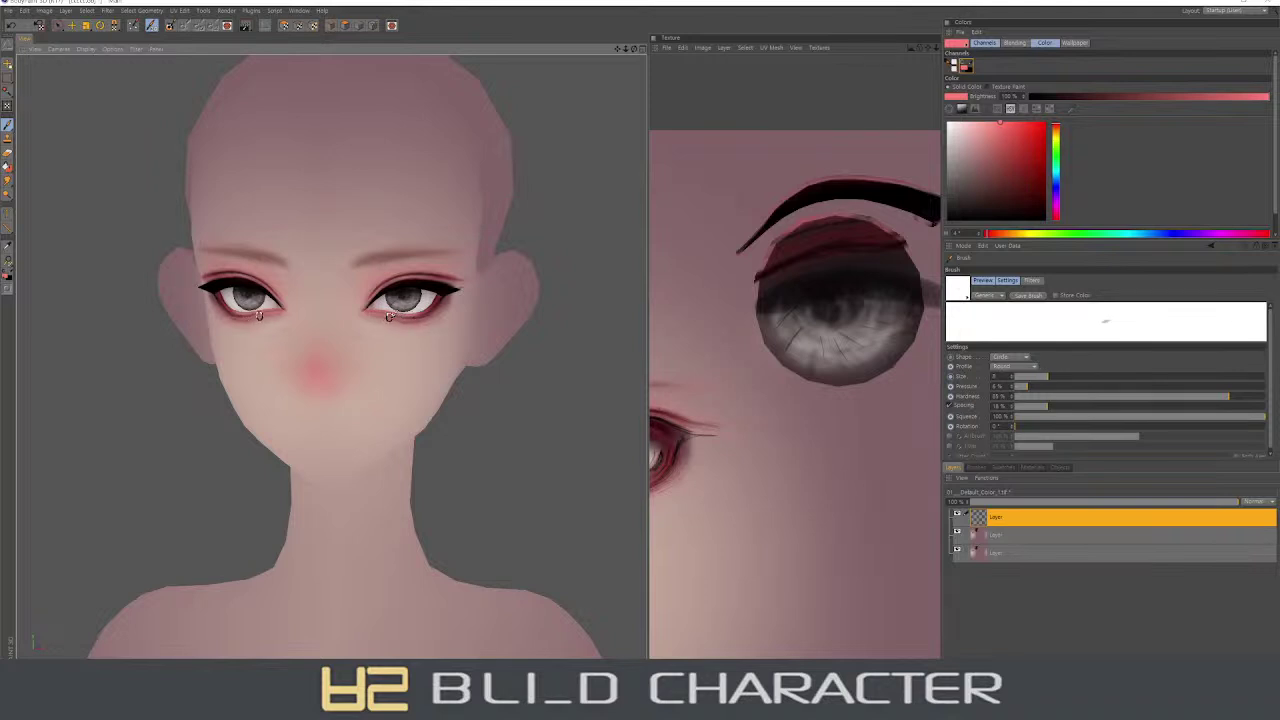
middle_click_drag(420, 312, 395, 330)
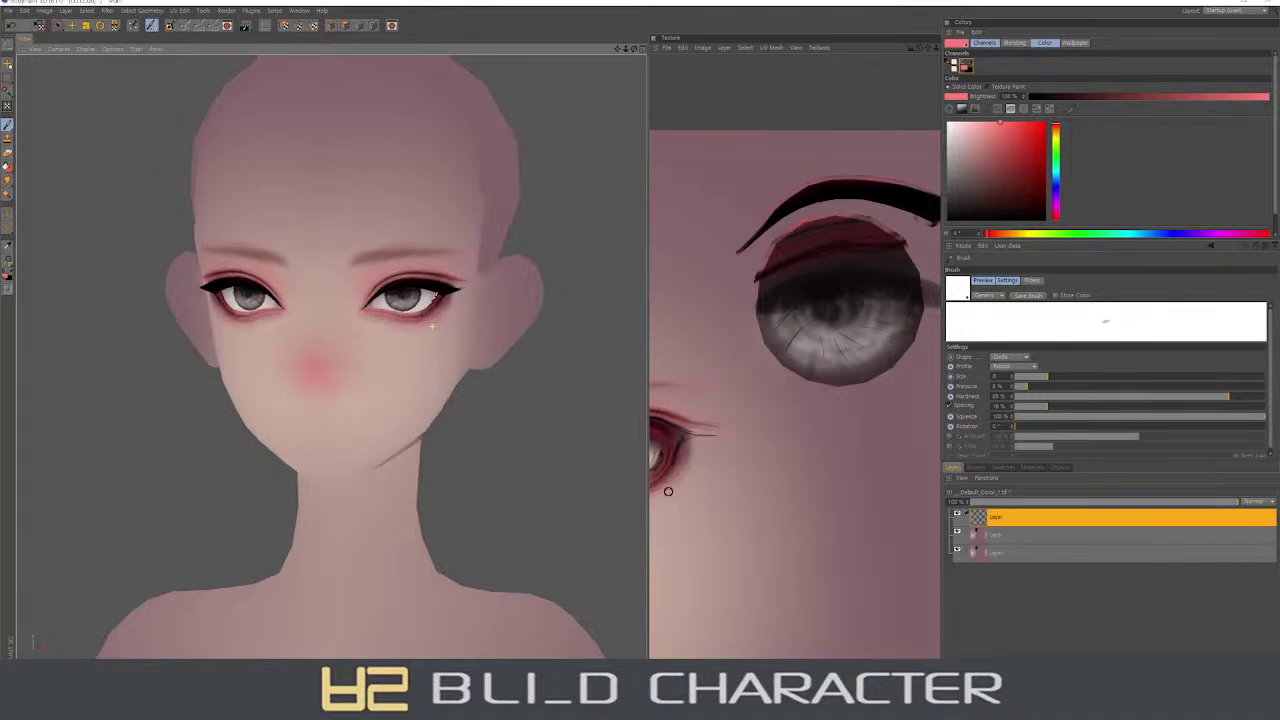
right_click_drag(373, 306, 400, 306)
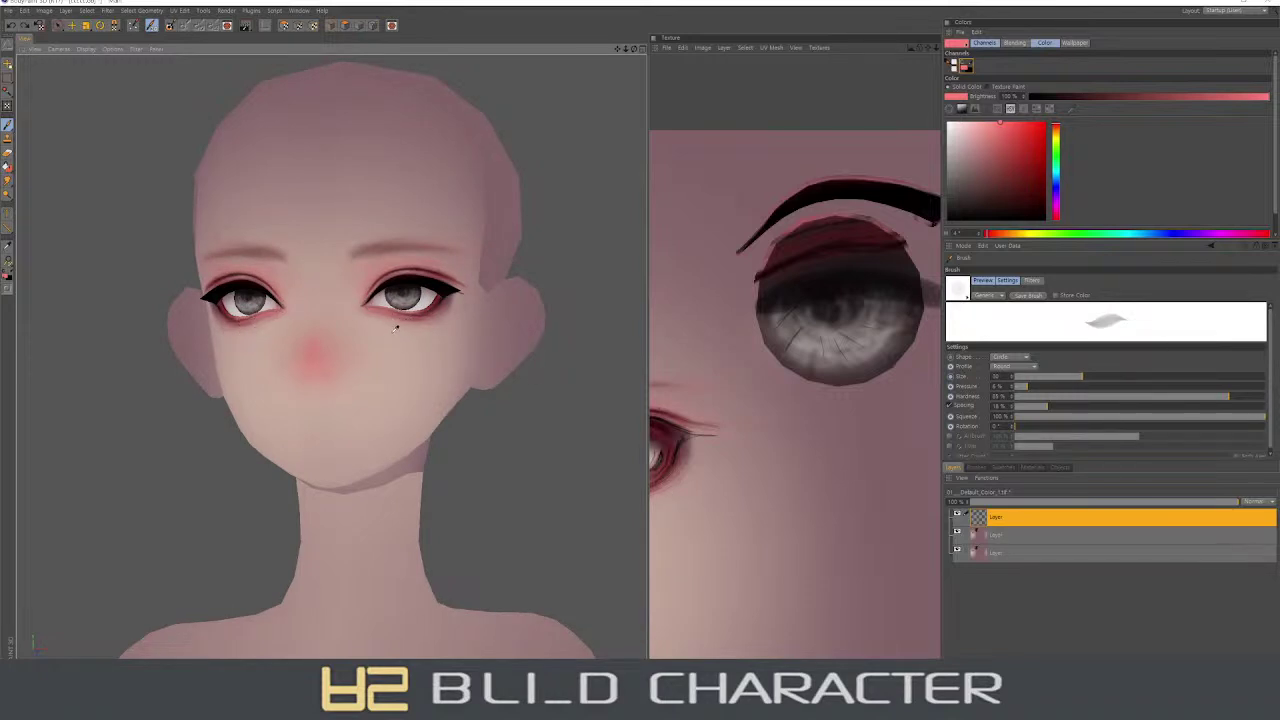
- Lower brush pressure, pick a pale skin-peach colour and shrink the brush to a fine point
right_click_drag(389, 323, 375, 306)
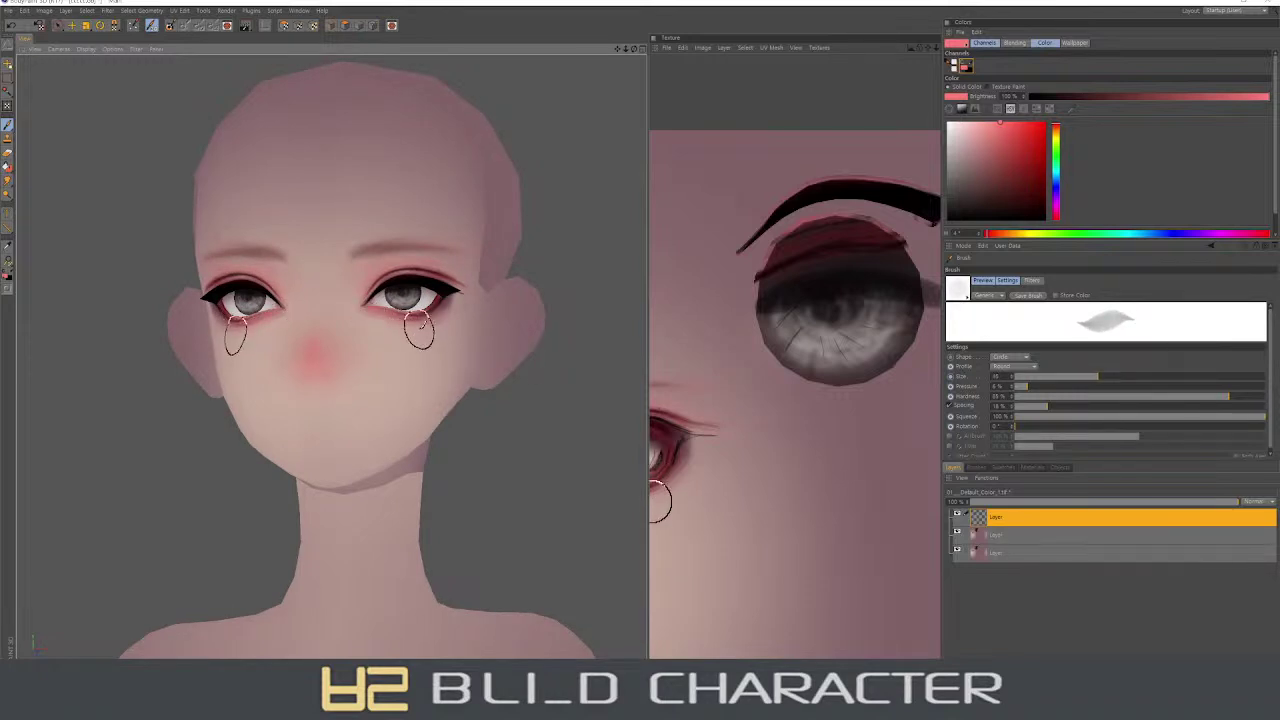
right_click_drag(680, 483, 800, 489)
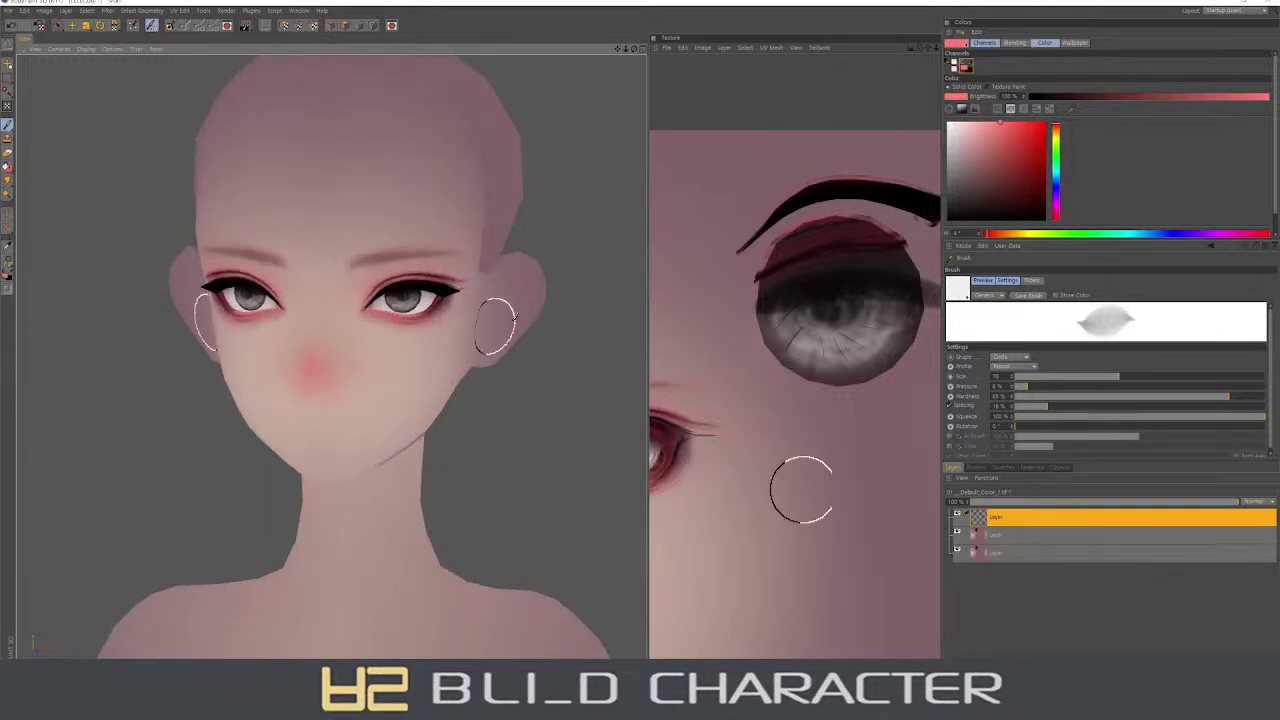
left_click_drag(1030, 387, 1018, 387)
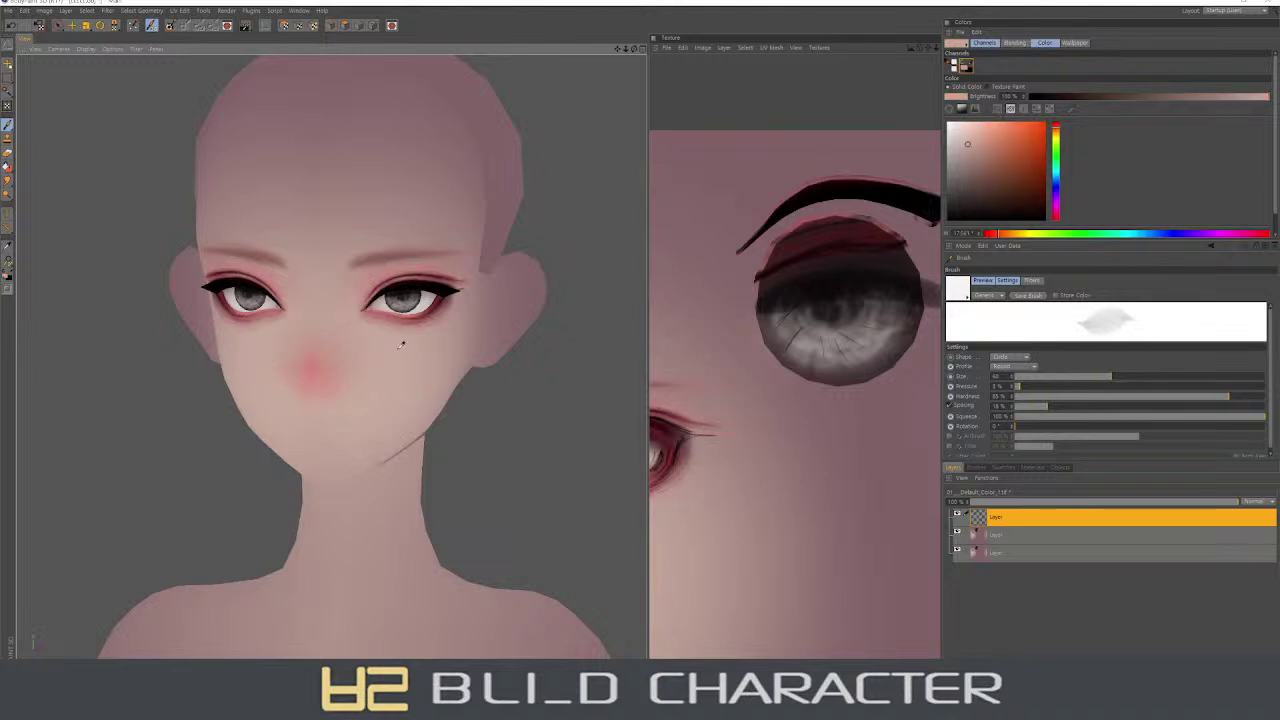
left_click(400, 330, "ctrl")
middle_click_drag(376, 318, 370, 312)
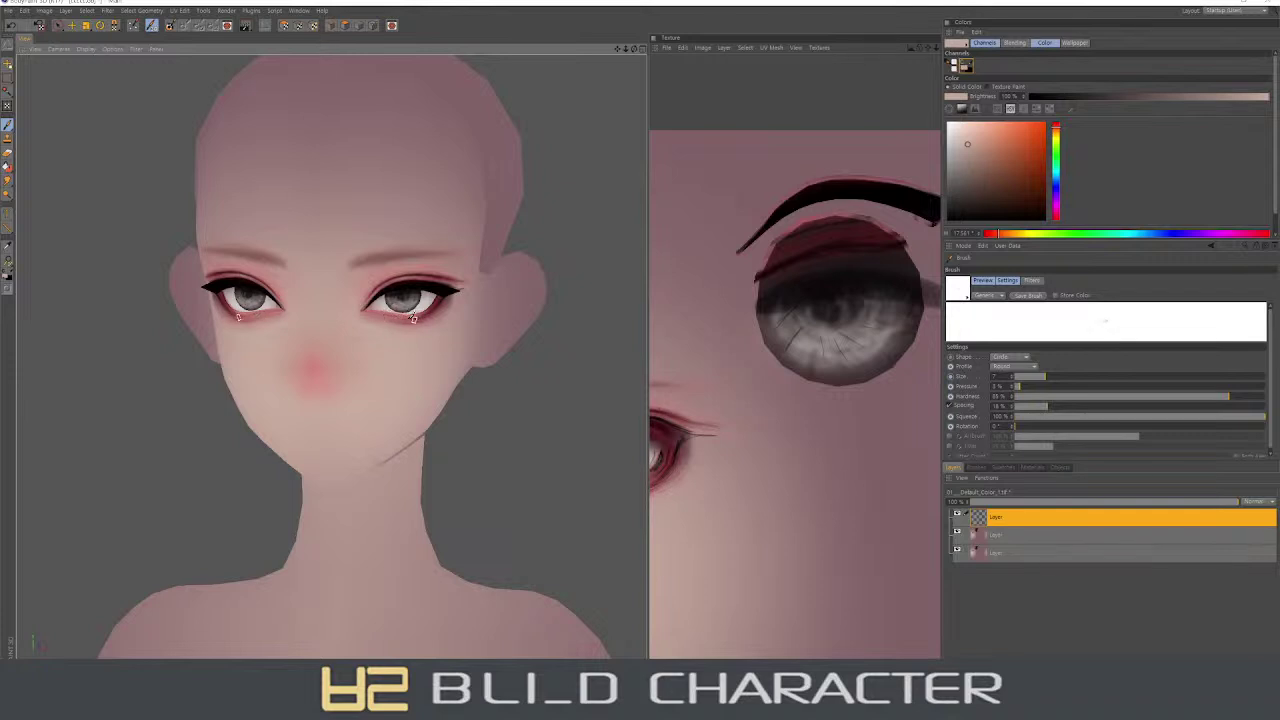
- Fine-tune the brush size and raise pressure while checking eye details from front and side
mouse_move(442, 310)
left_mouse_down("alt")
mouse_move(428, 371)
mouse_move(400, 400)
left_mouse_up("alt")
middle_click_drag(365, 328, 381, 330)
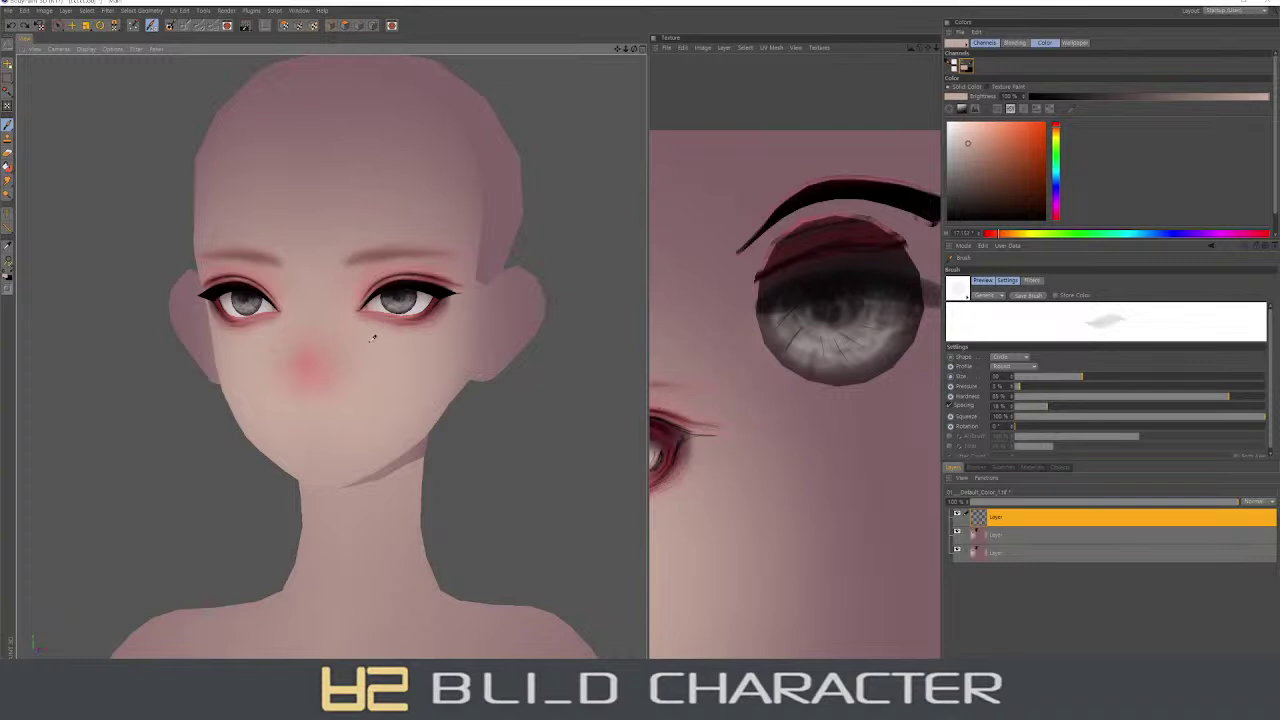
middle_click_drag(368, 330, 356, 316)
left_click_drag(412, 328, 418, 400, "alt")
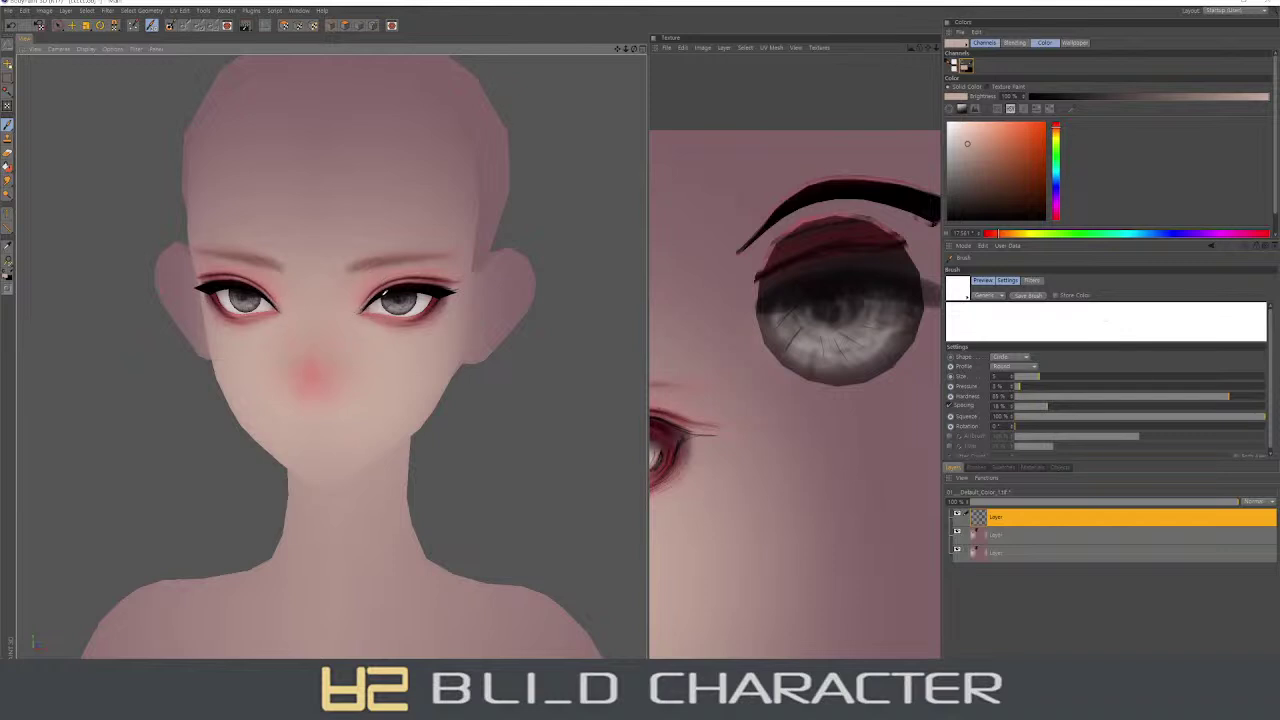
right_click_drag(330, 300, 398, 288)
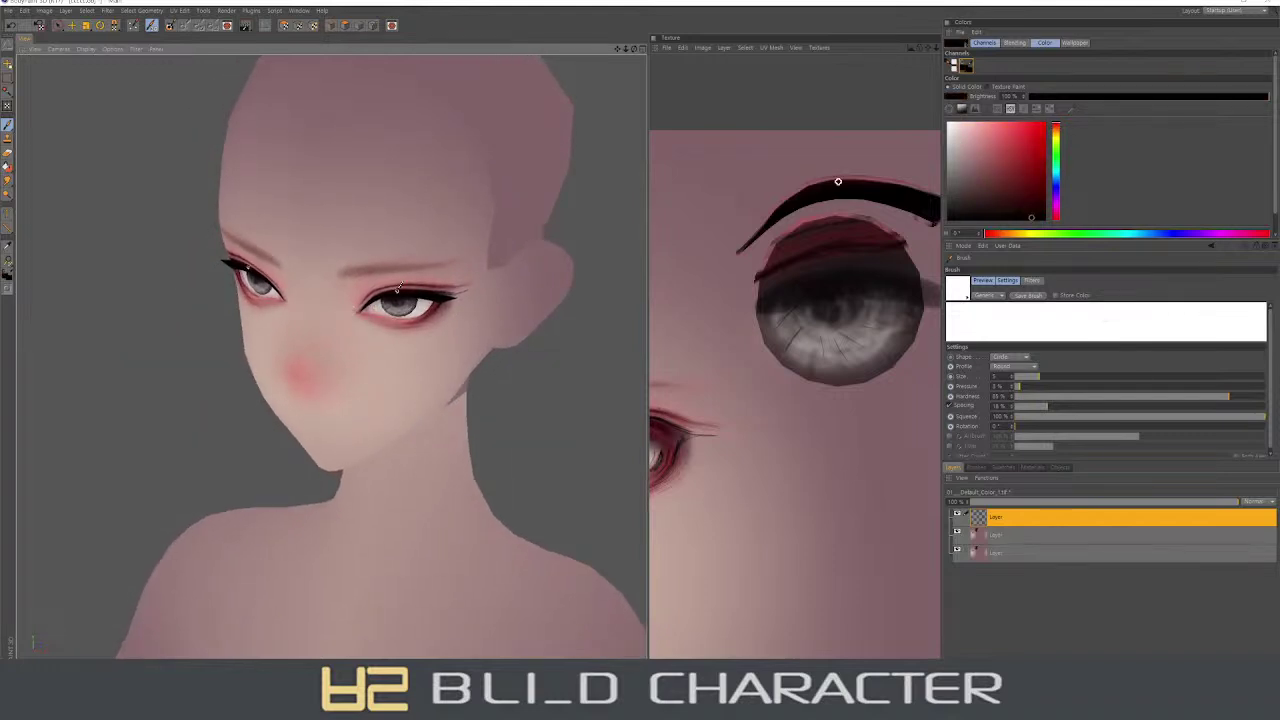
left_click(1040, 386)
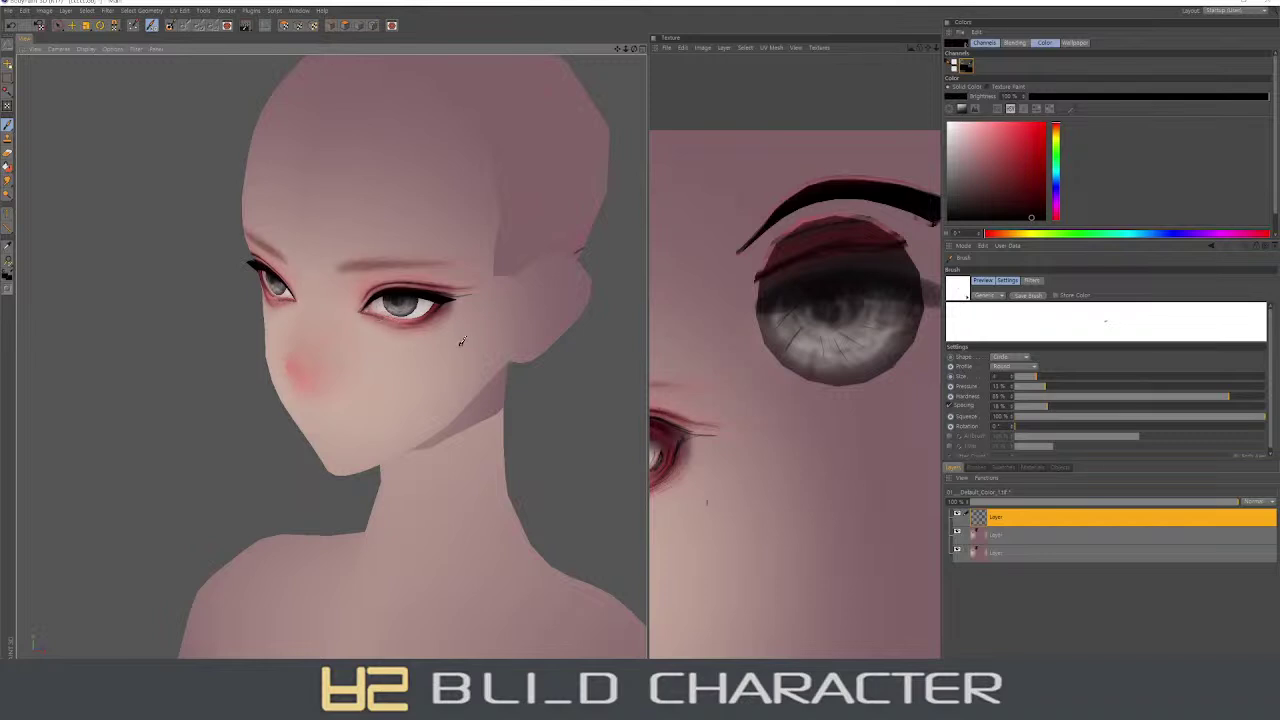
left_click_drag(461, 342, 471, 406, "alt")
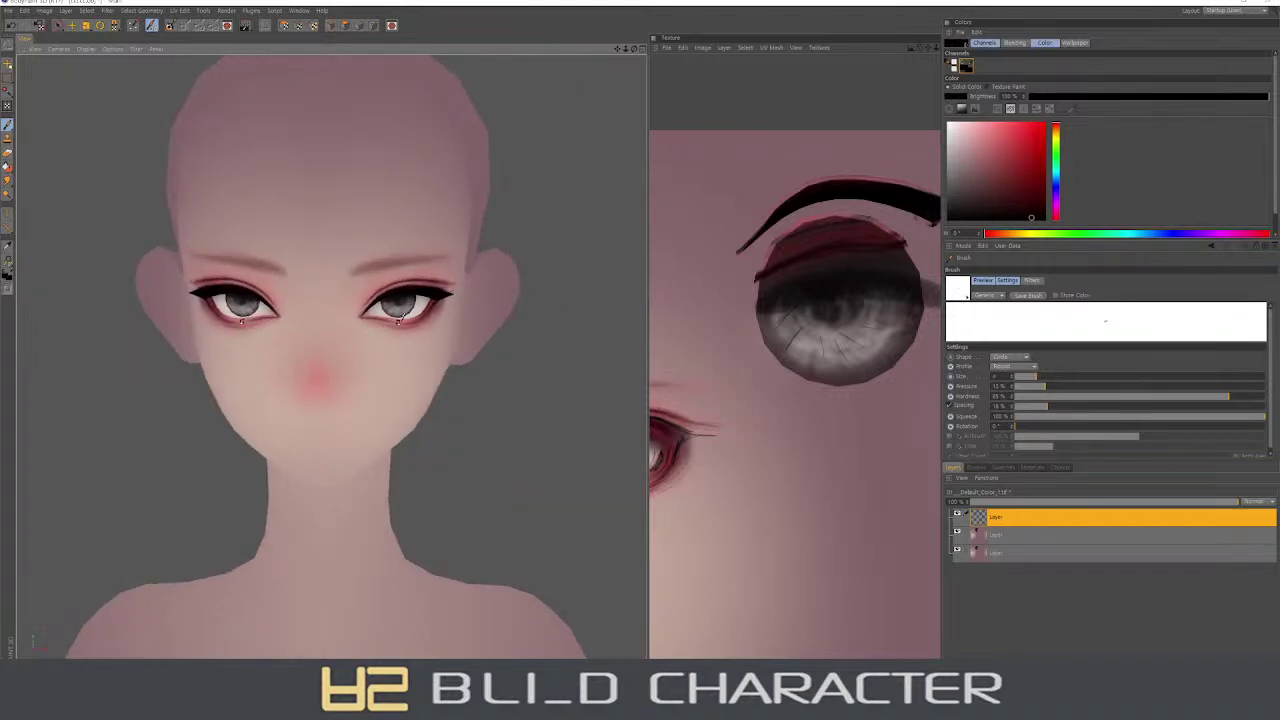
left_click_drag(433, 327, 414, 306, "alt")
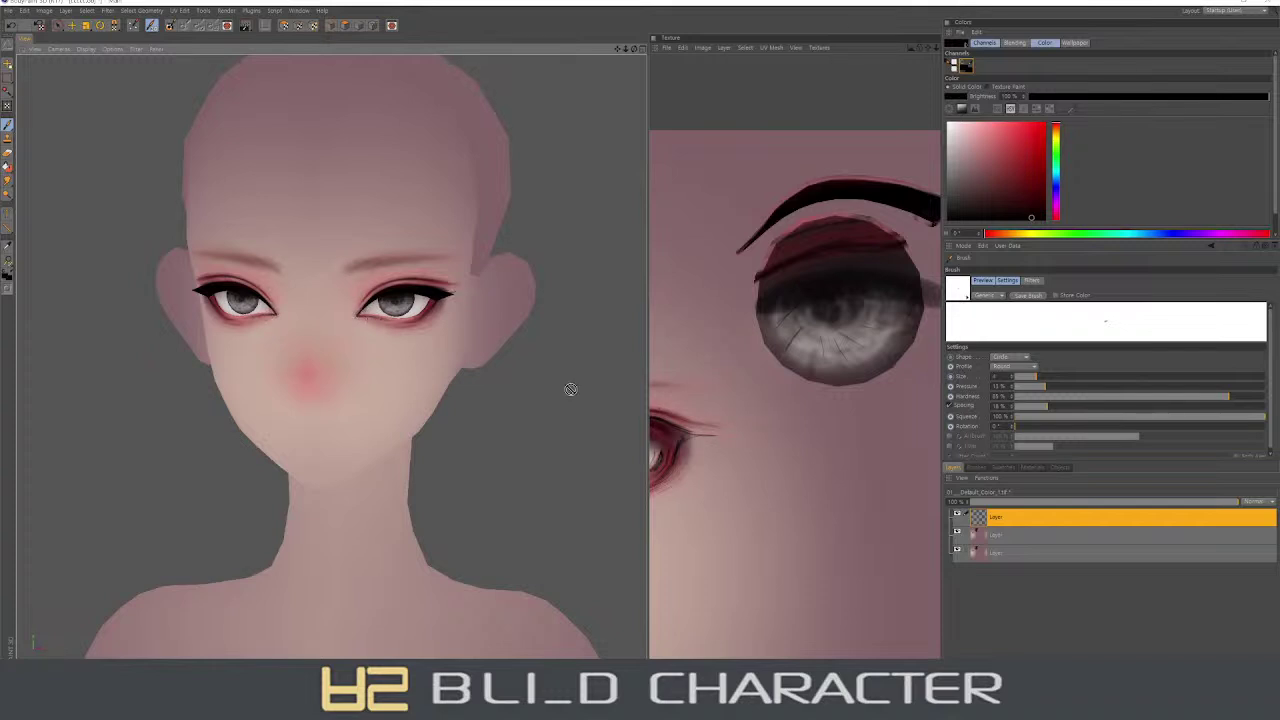
left_click_drag(389, 360, 393, 430, "alt")
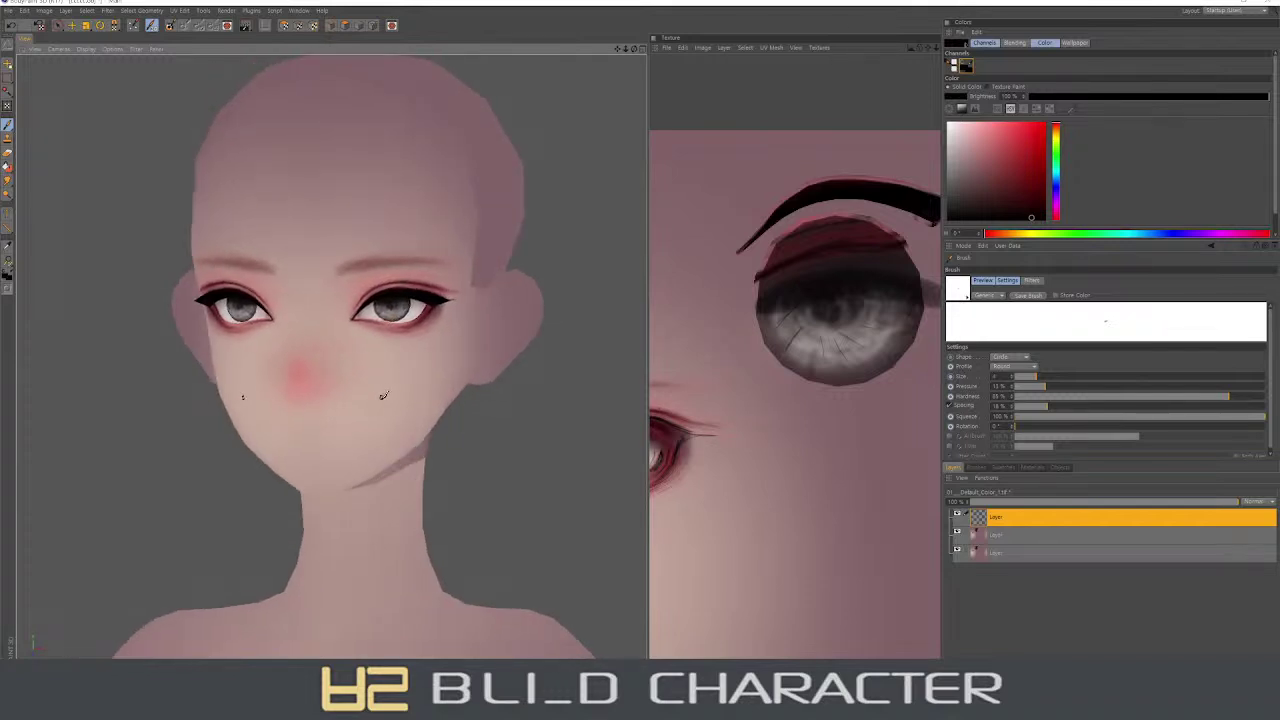
- Paint a red spot on the nose tip and soften it into a blush
scroll(723, 476, "down", 3)
mouse_move(723, 476)
middle_mouse_down("alt")
mouse_move(835, 421)
mouse_move(843, 381)
middle_mouse_up("alt")
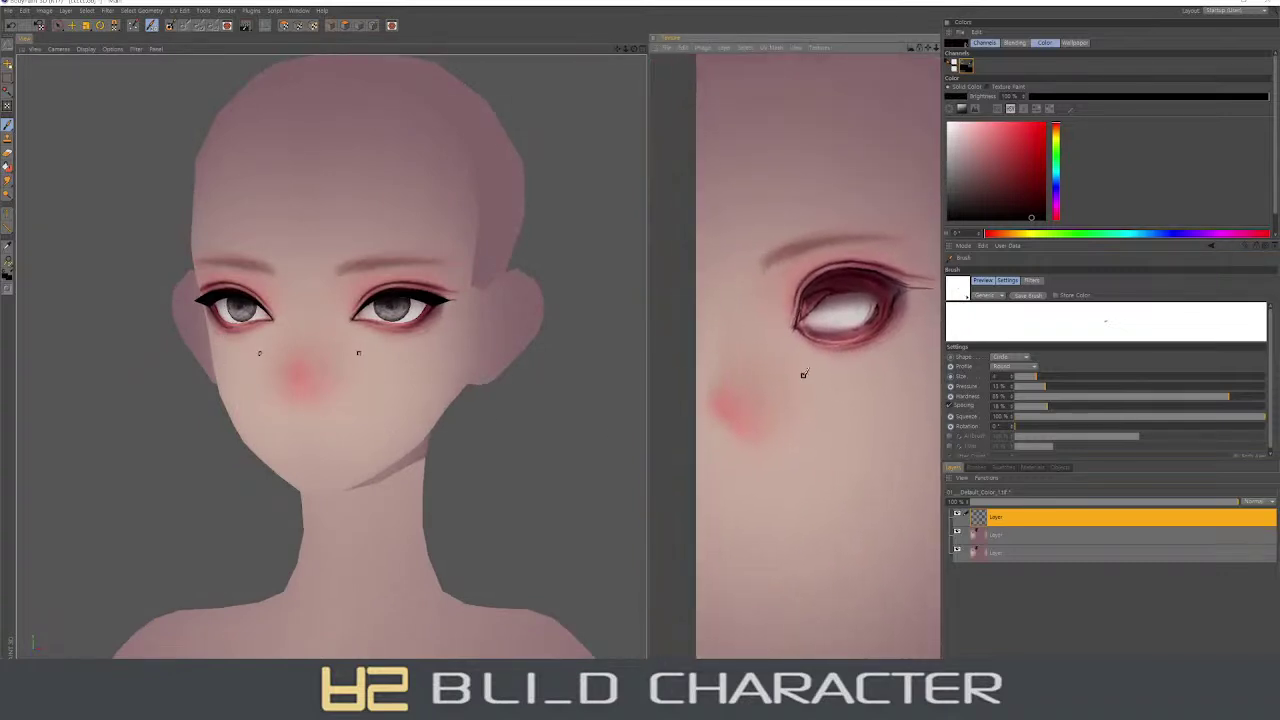
left_click(1045, 166)
left_click_drag(734, 420, 686, 509)
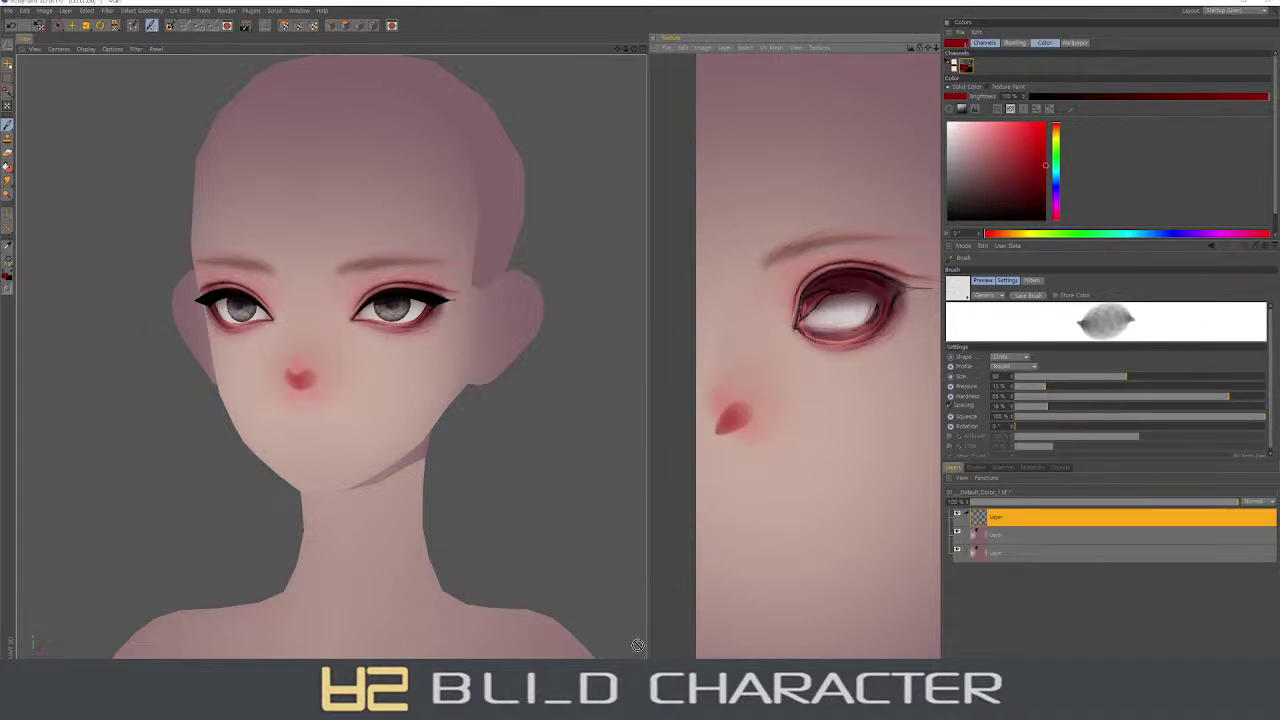
left_click_drag(729, 406, 757, 414)
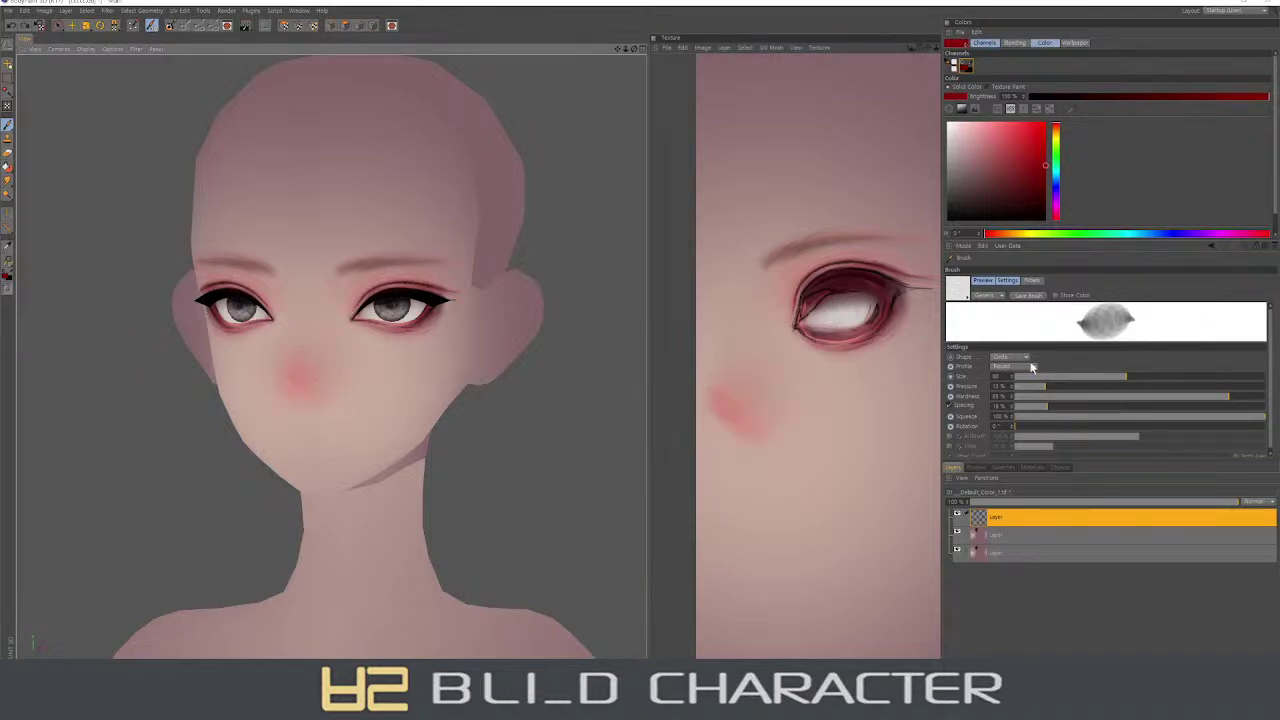
- Blend the nose blush wider with a smaller brush for fine nose detail
left_click_drag(1032, 376, 1097, 376)
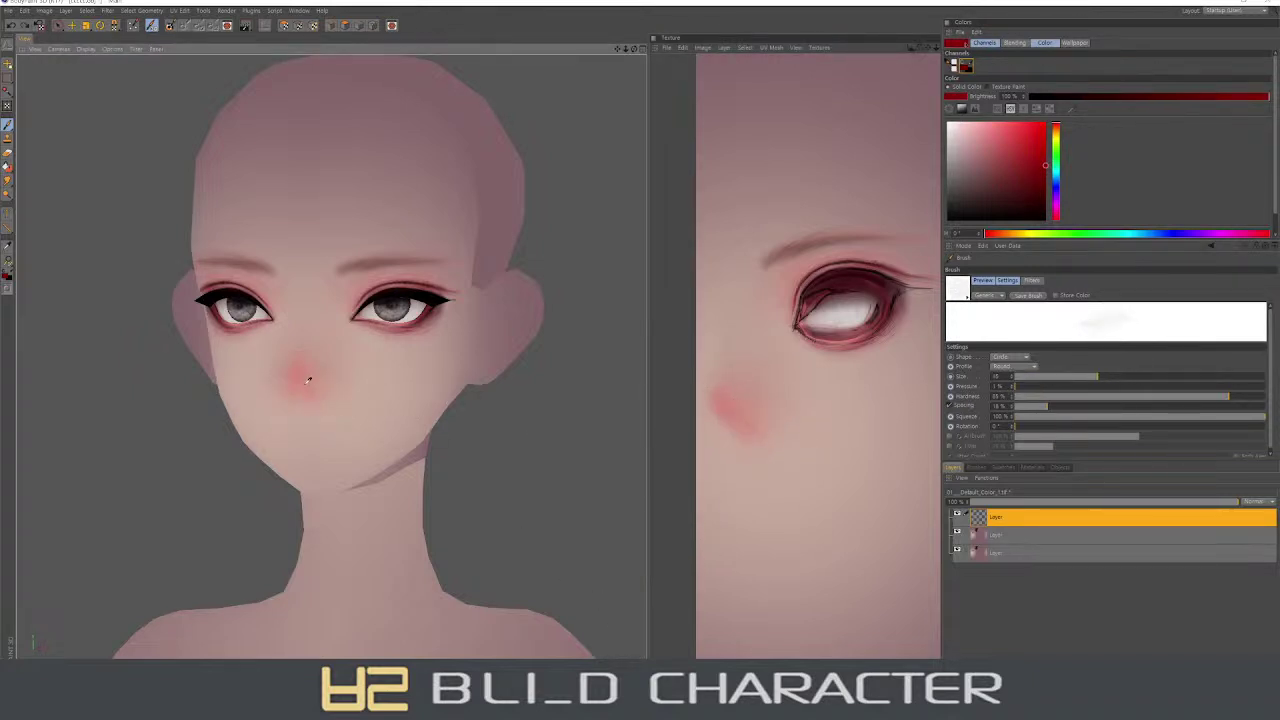
left_click_drag(308, 380, 303, 392)
middle_click_drag(303, 392, 300, 390)
left_click_drag(303, 390, 303, 390, "alt")
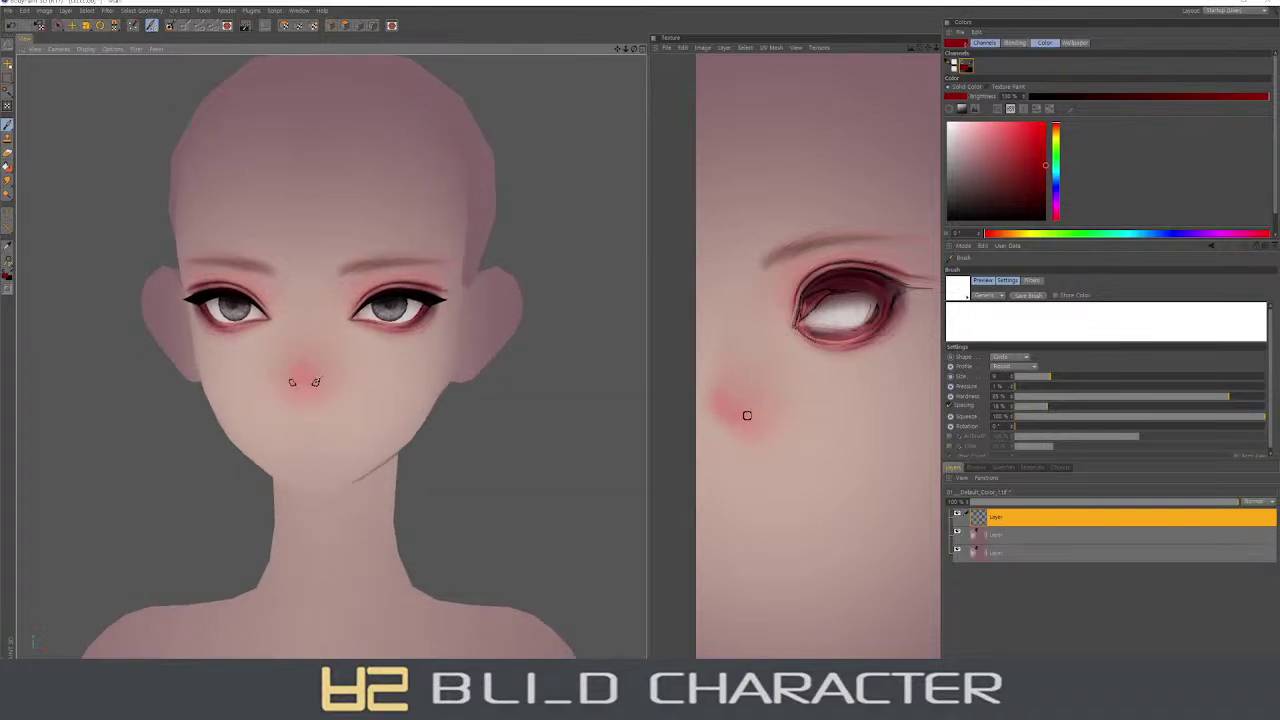
middle_click_drag(737, 414, 742, 418)
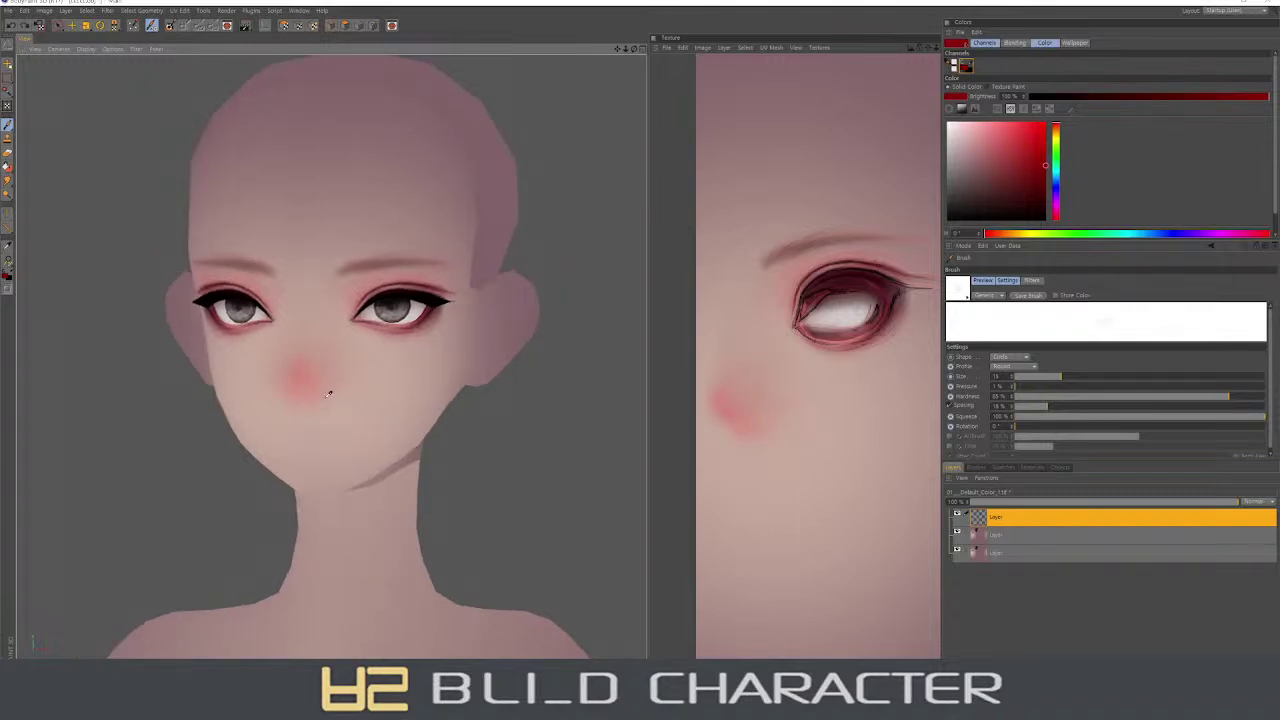
- Switch to face selection and select the lip area of the mesh
scroll(757, 557, "down", 3)
scroll(787, 488, "down", 2)
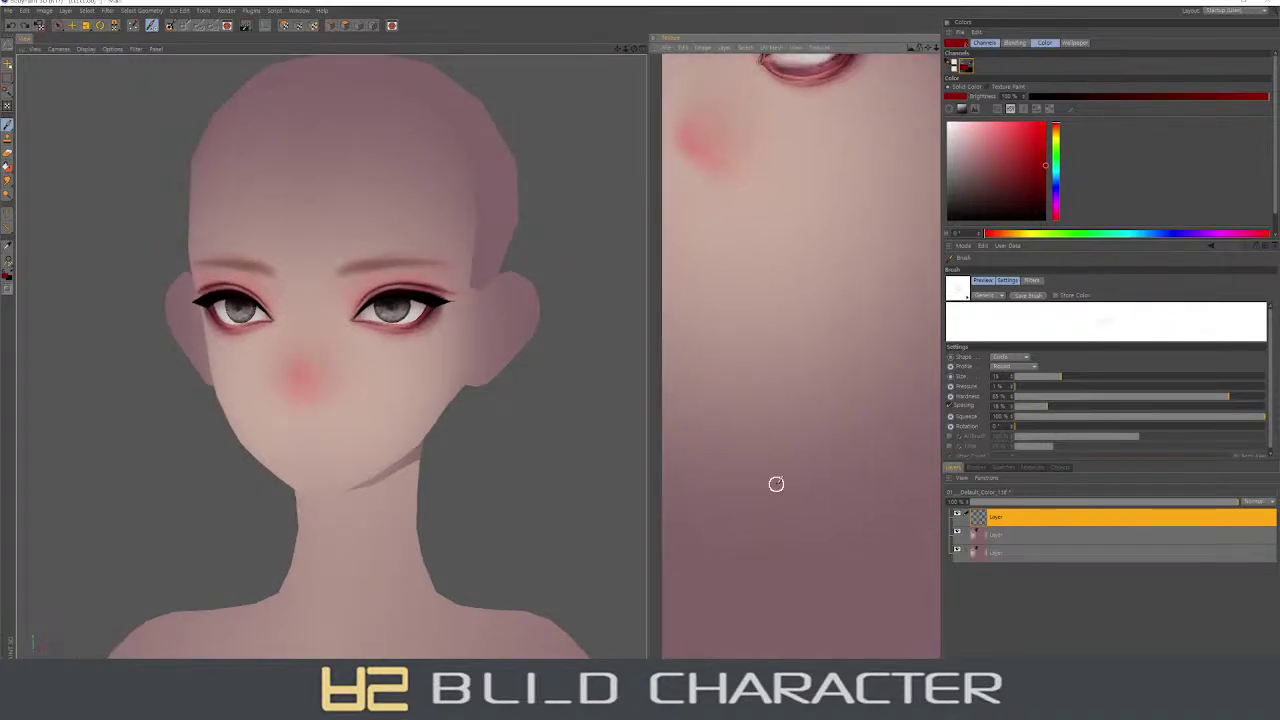
key("space")
mouse_move(760, 230)
left_mouse_down()
mouse_move(748, 208)
mouse_move(724, 245)
left_mouse_up()
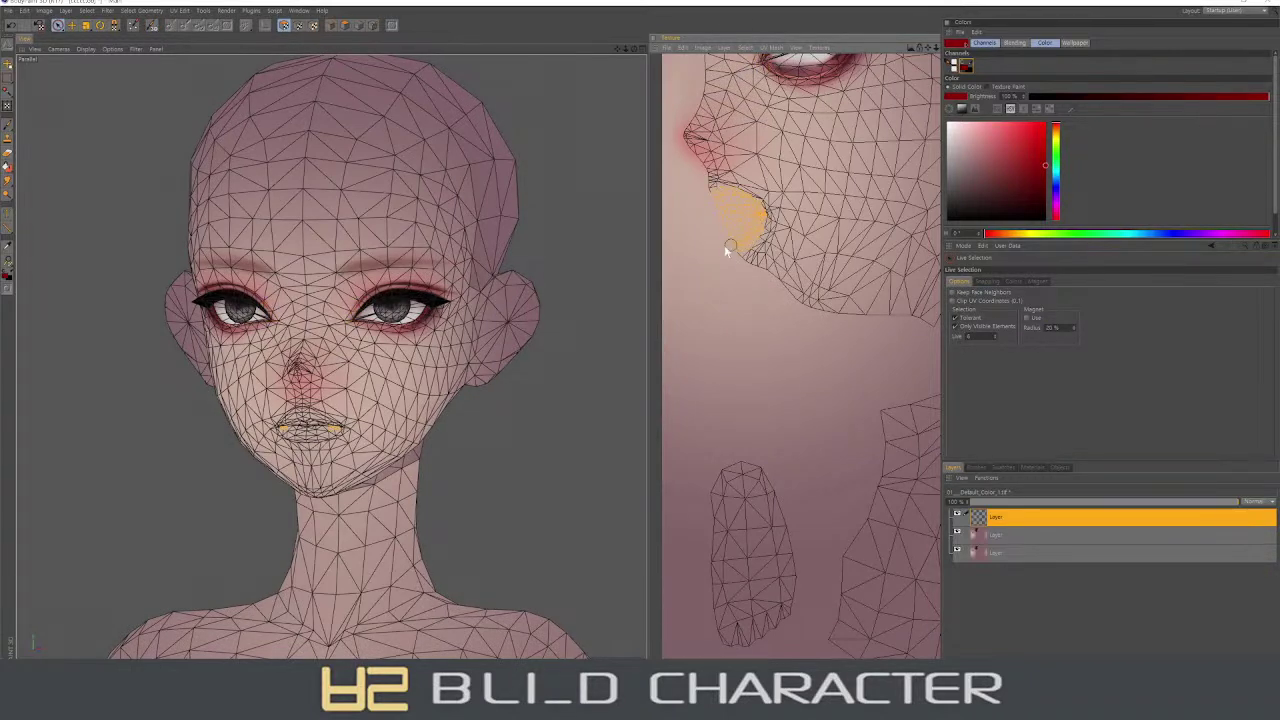
- Fill the lip selection with a faint light pink, then clear the selection
key("space")
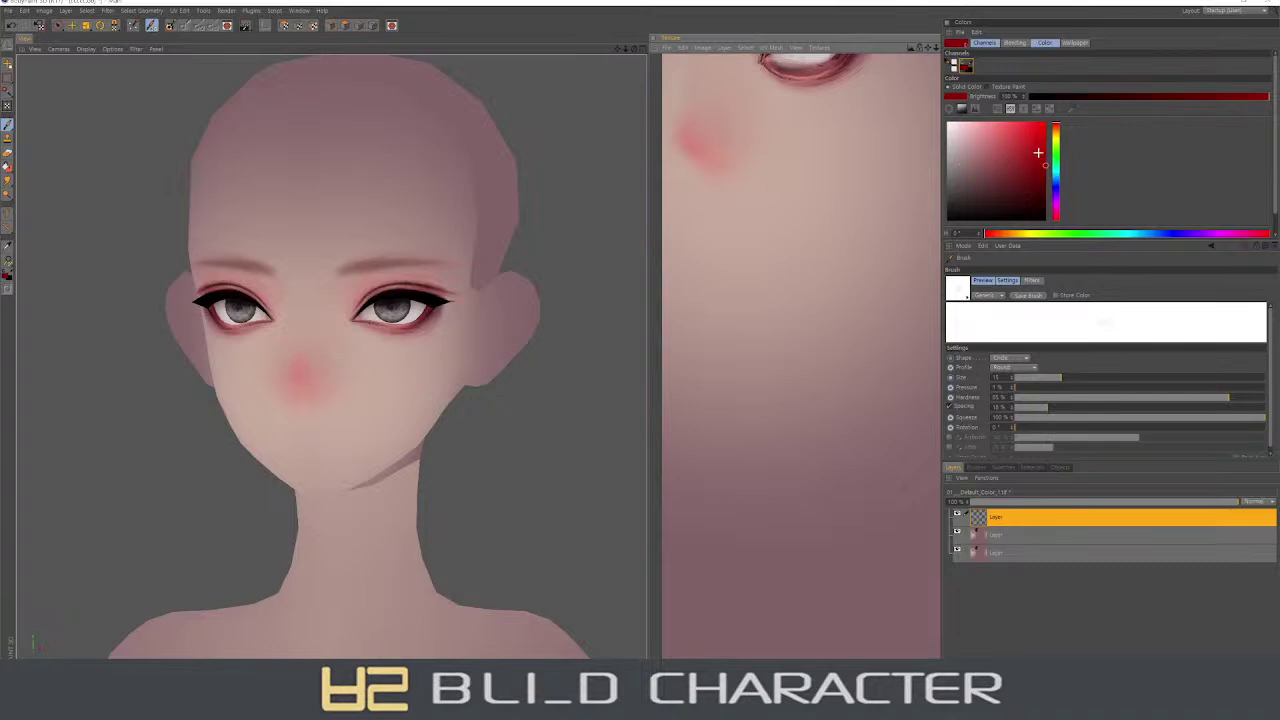
key("space")
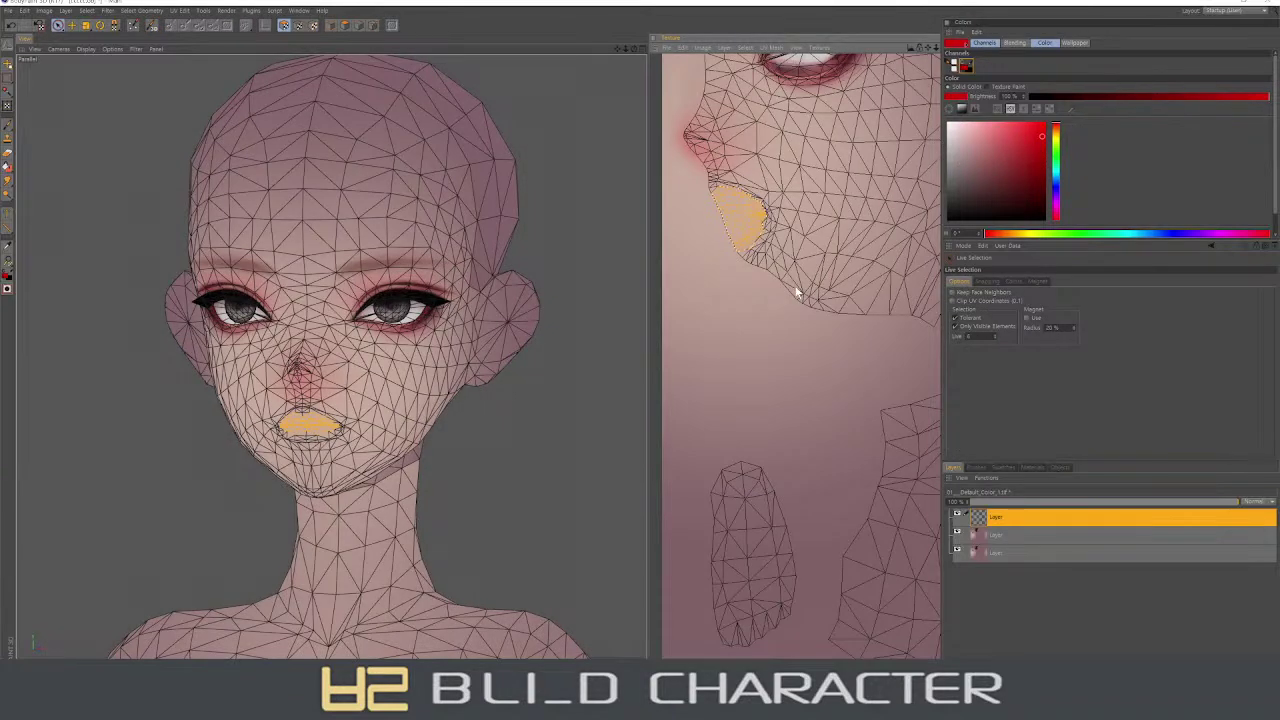
key("space")
left_click(997, 130)
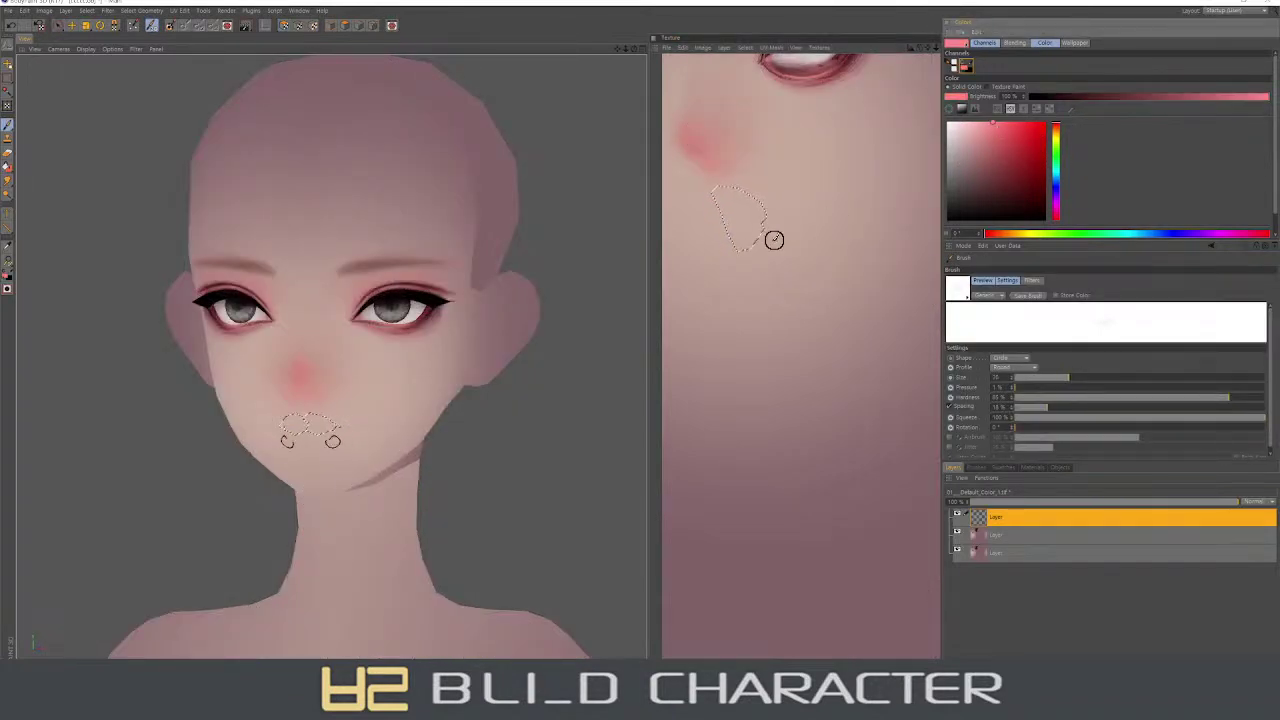
middle_click_drag(766, 234, 714, 257)
left_click_drag(714, 257, 777, 191)
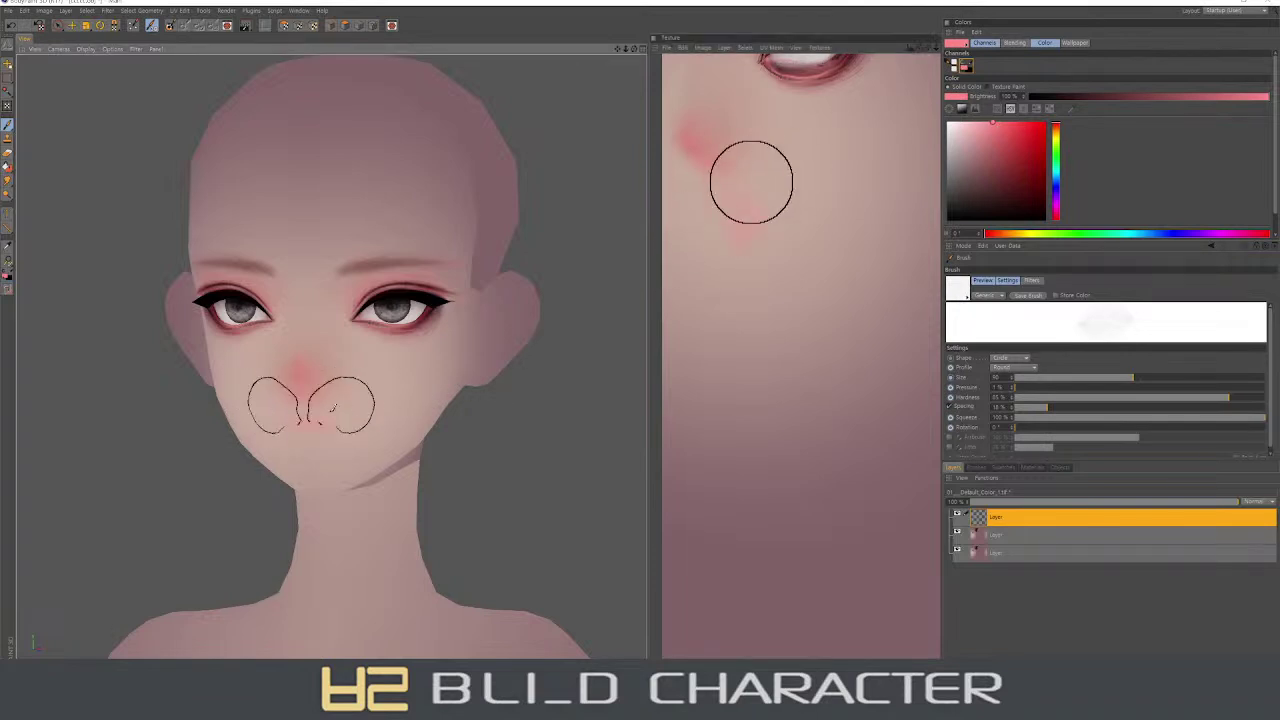
key("ctrl+shift+a")
left_click_drag(400, 400, 360, 400, "alt")
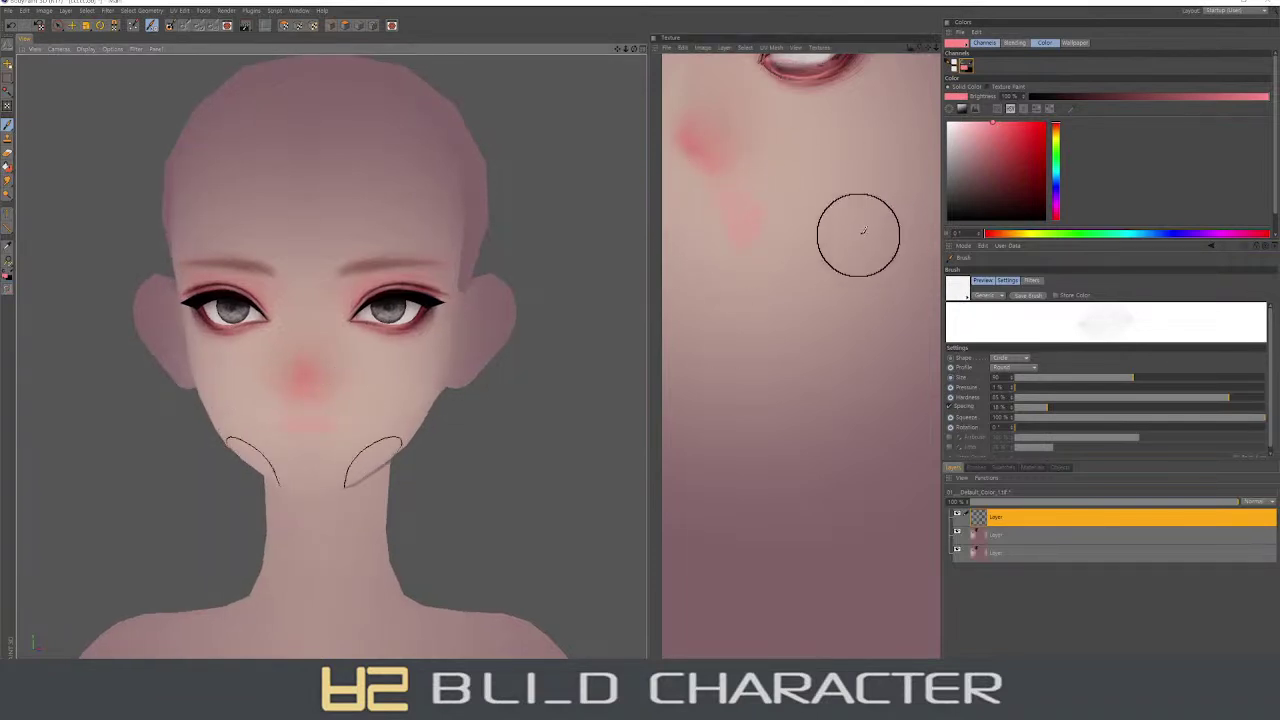
- Shift to orange-red, set brush size about 40 with slightly higher pressure, and paint the lips
left_click(1056, 130)
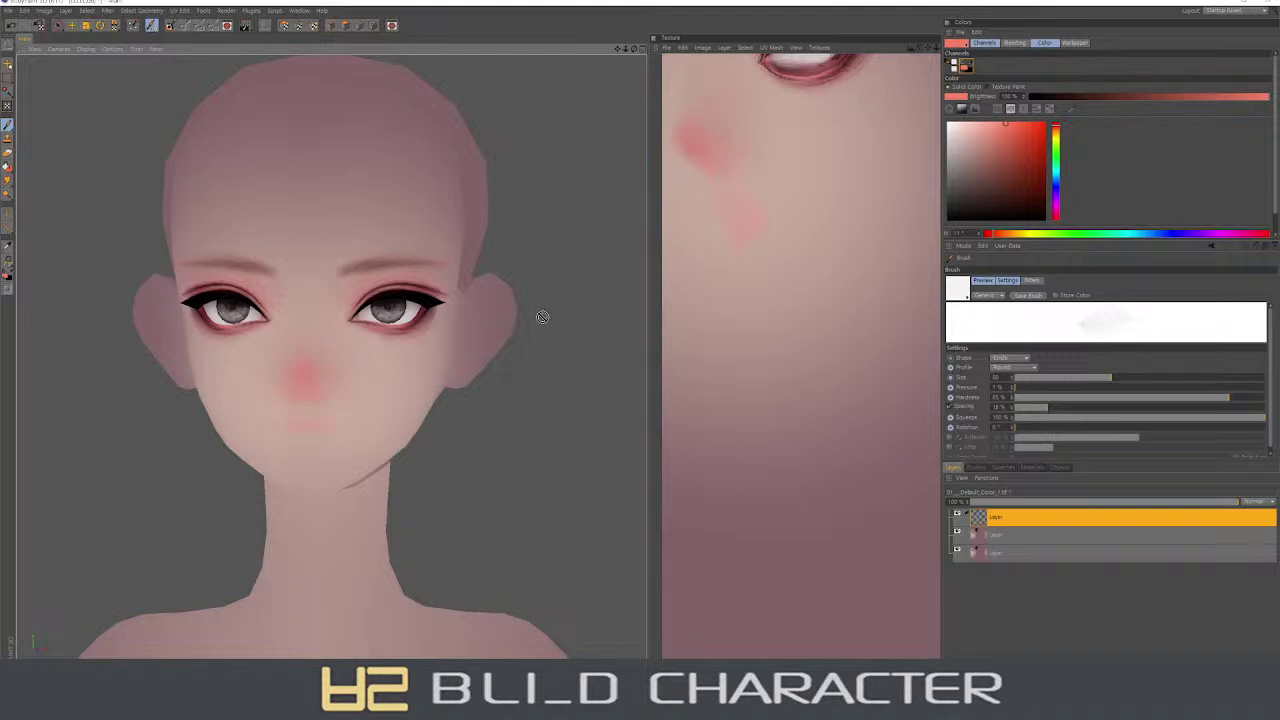
right_click_drag(760, 208, 749, 212)
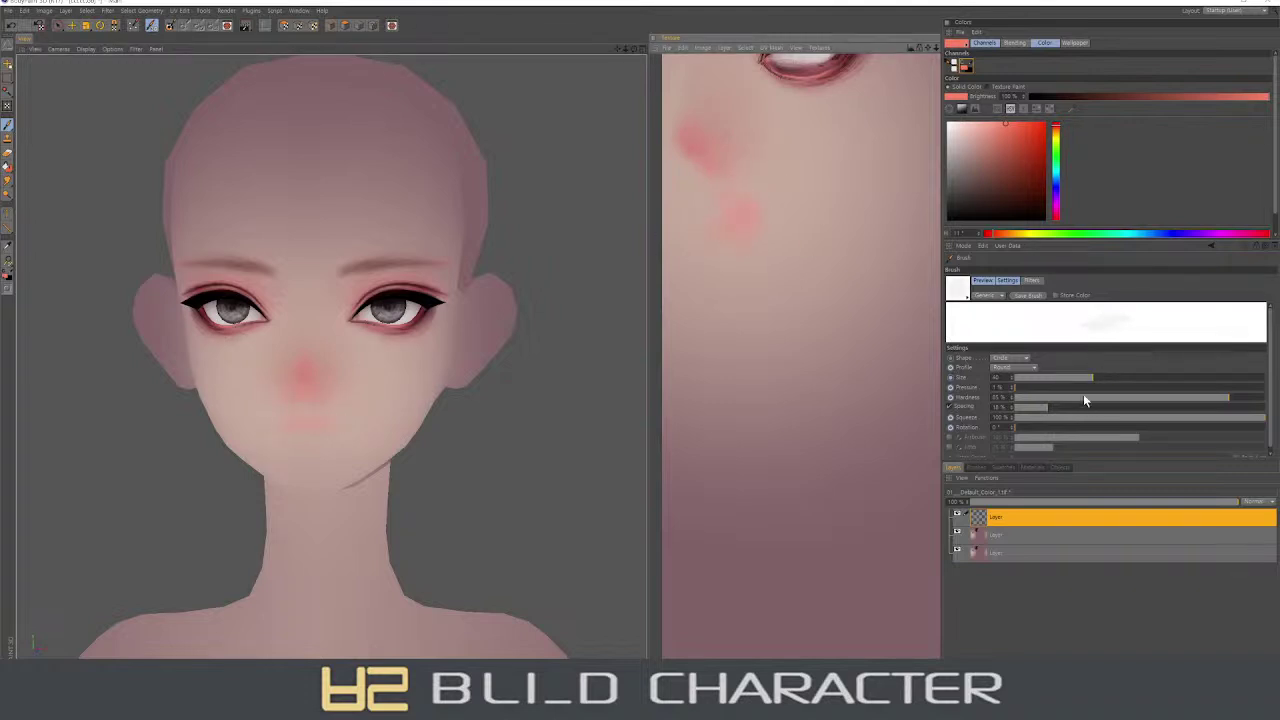
left_click(1021, 389)
middle_click_drag(733, 236, 725, 236)
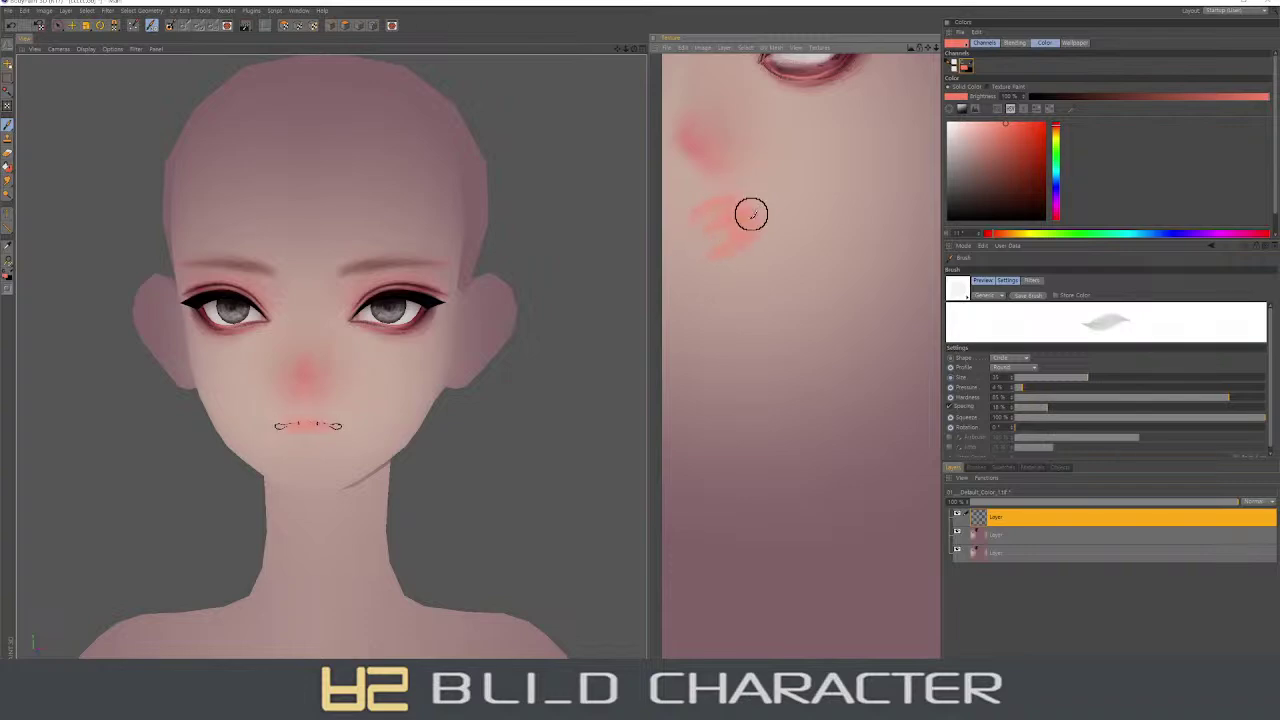
left_click_drag(743, 249, 766, 255)
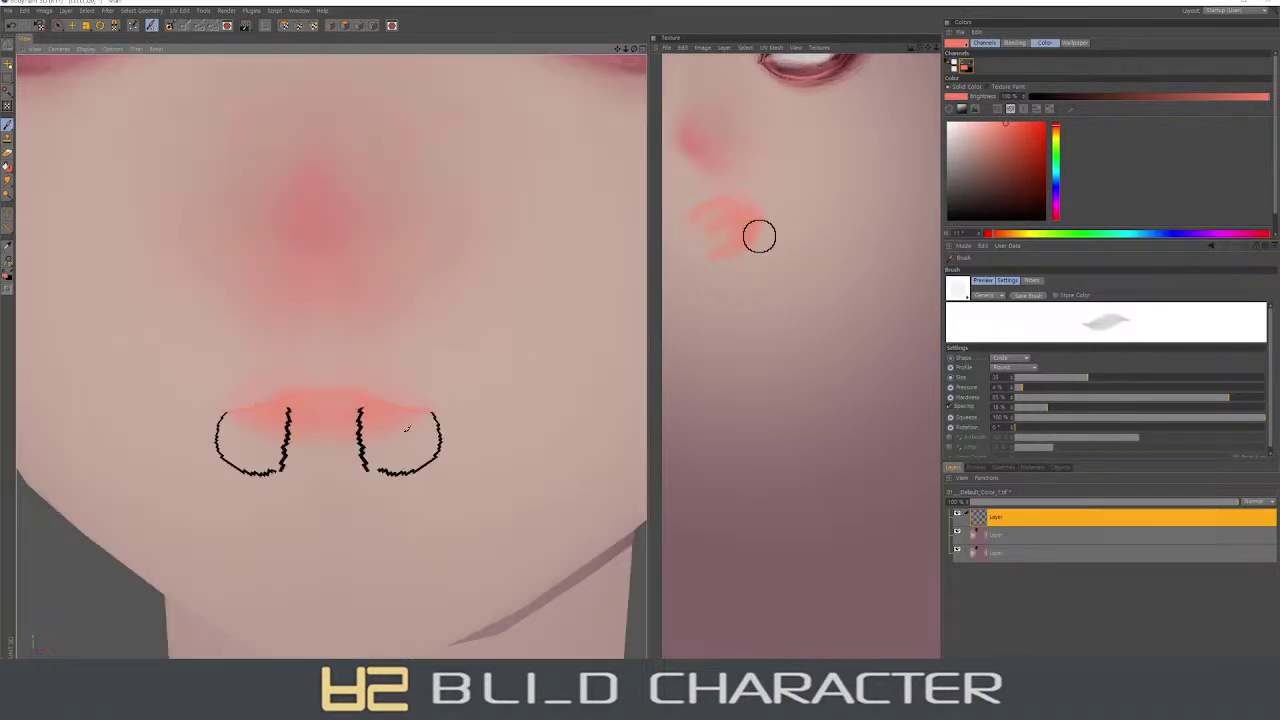
- Build up coral red colour across the upper and lower lips
left_click_drag(749, 252, 742, 250)
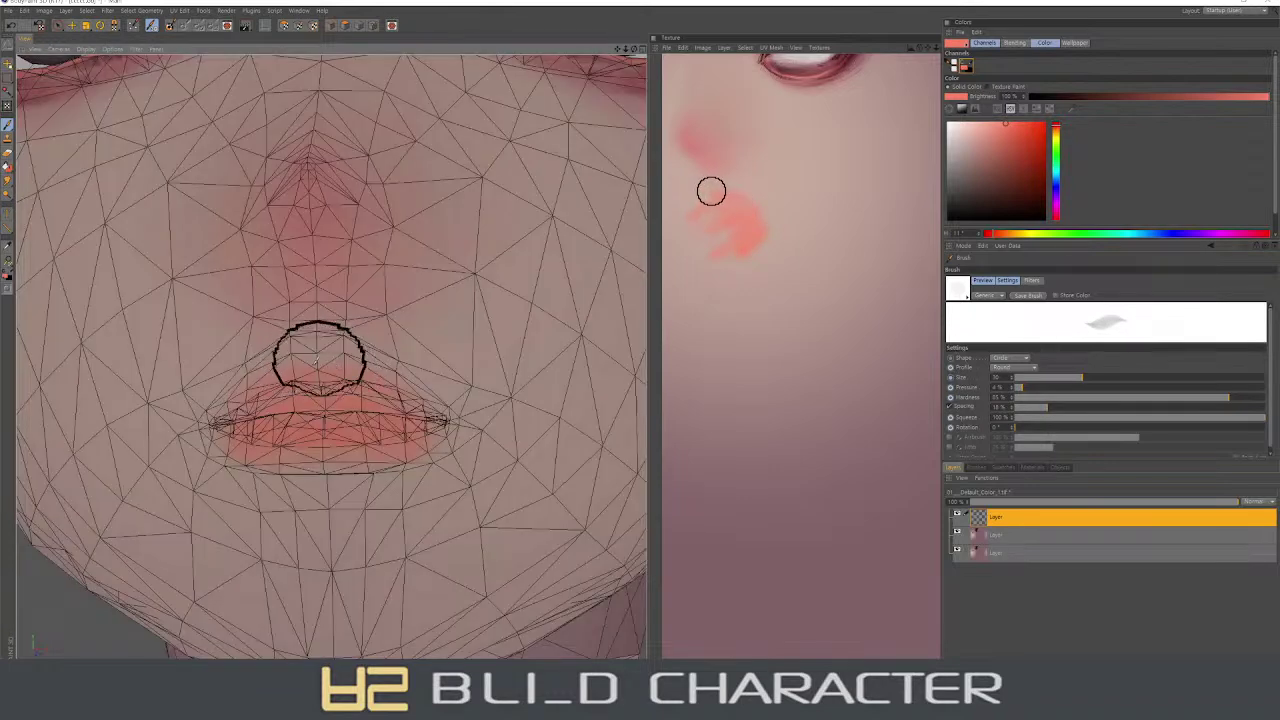
left_click_drag(711, 191, 765, 211)
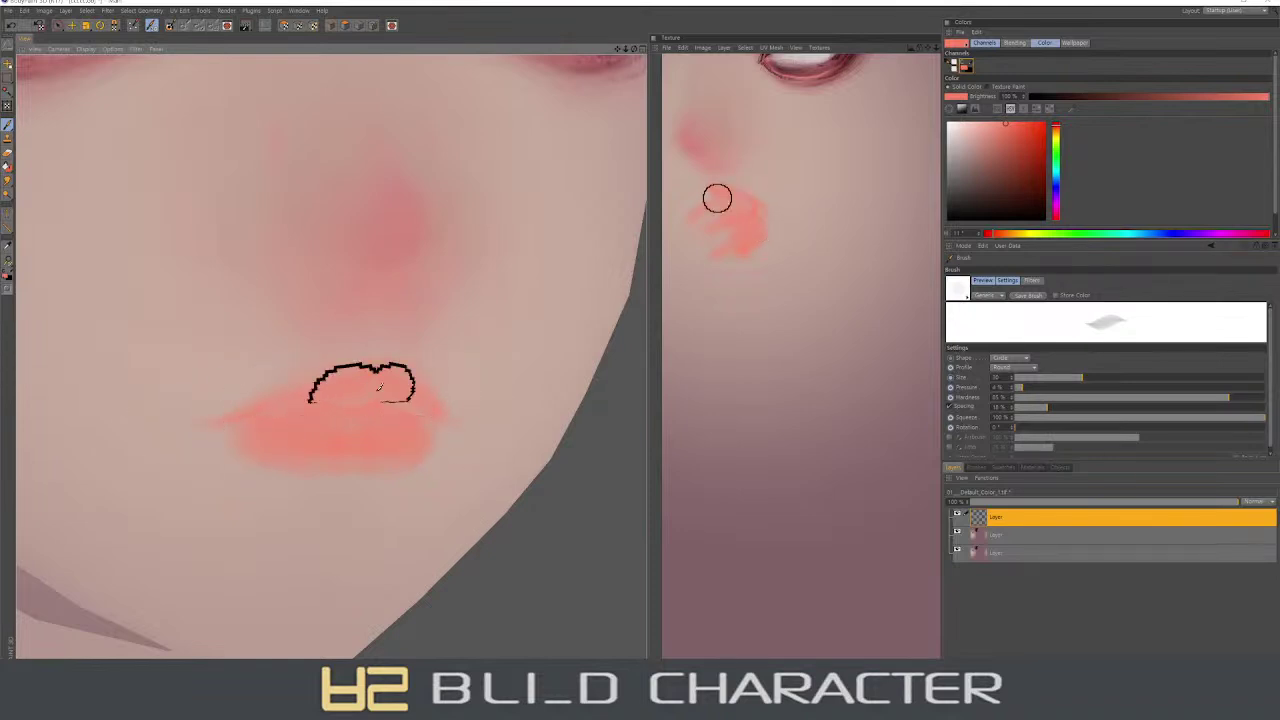
left_click_drag(717, 198, 745, 217)
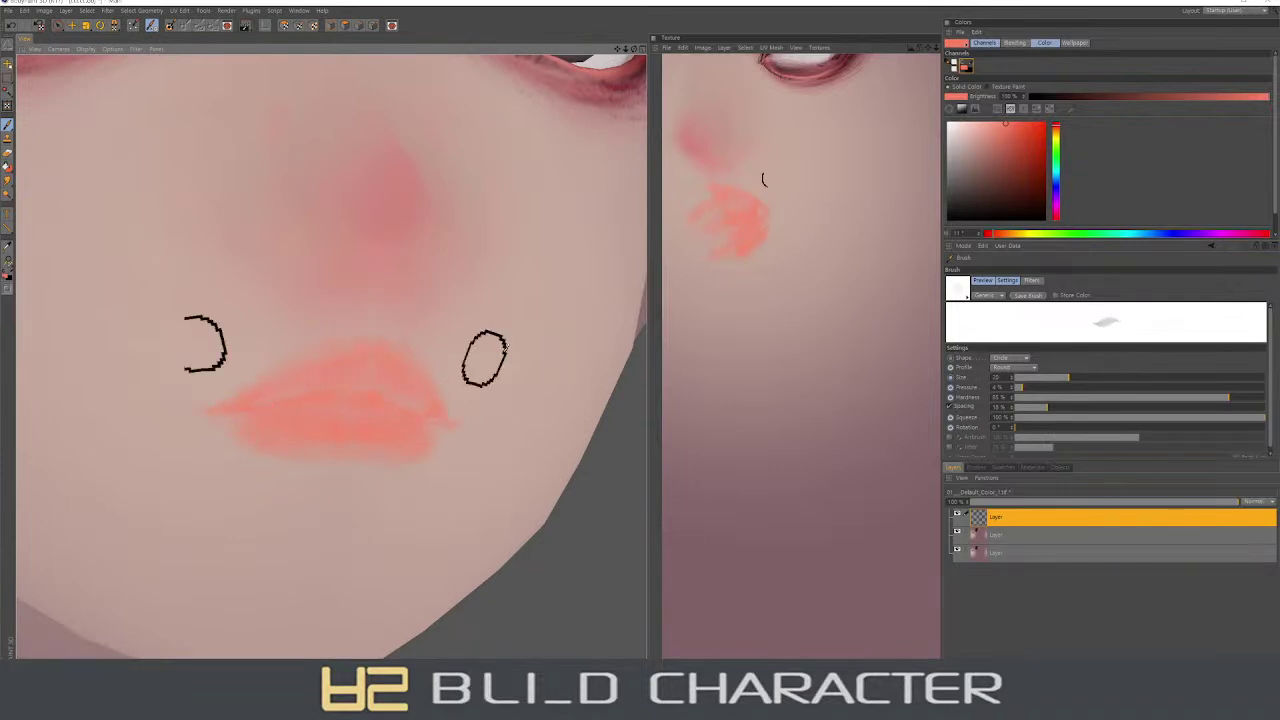
mouse_move(755, 208)
left_mouse_down()
mouse_move(726, 200)
mouse_move(760, 223)
mouse_move(720, 235)
left_mouse_up()
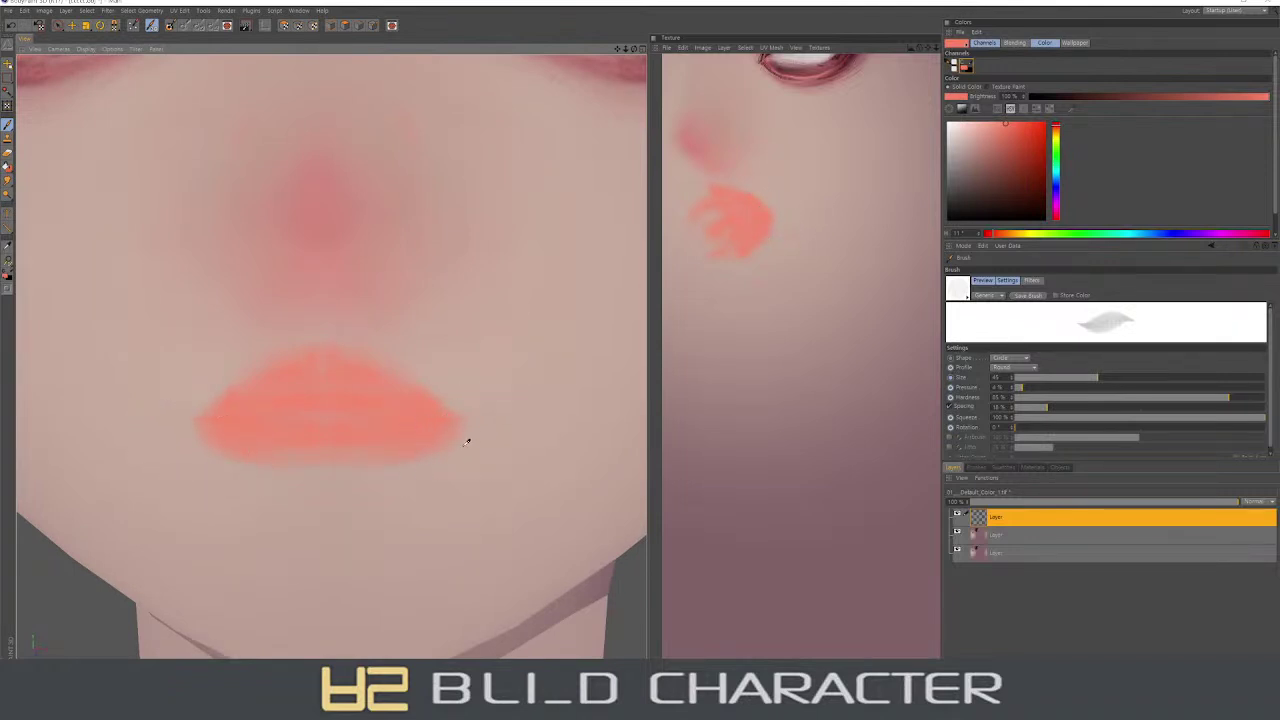
- Blend the lip edges with a pale skin tone, then pick a saturated pure red
left_click(466, 437, "ctrl")
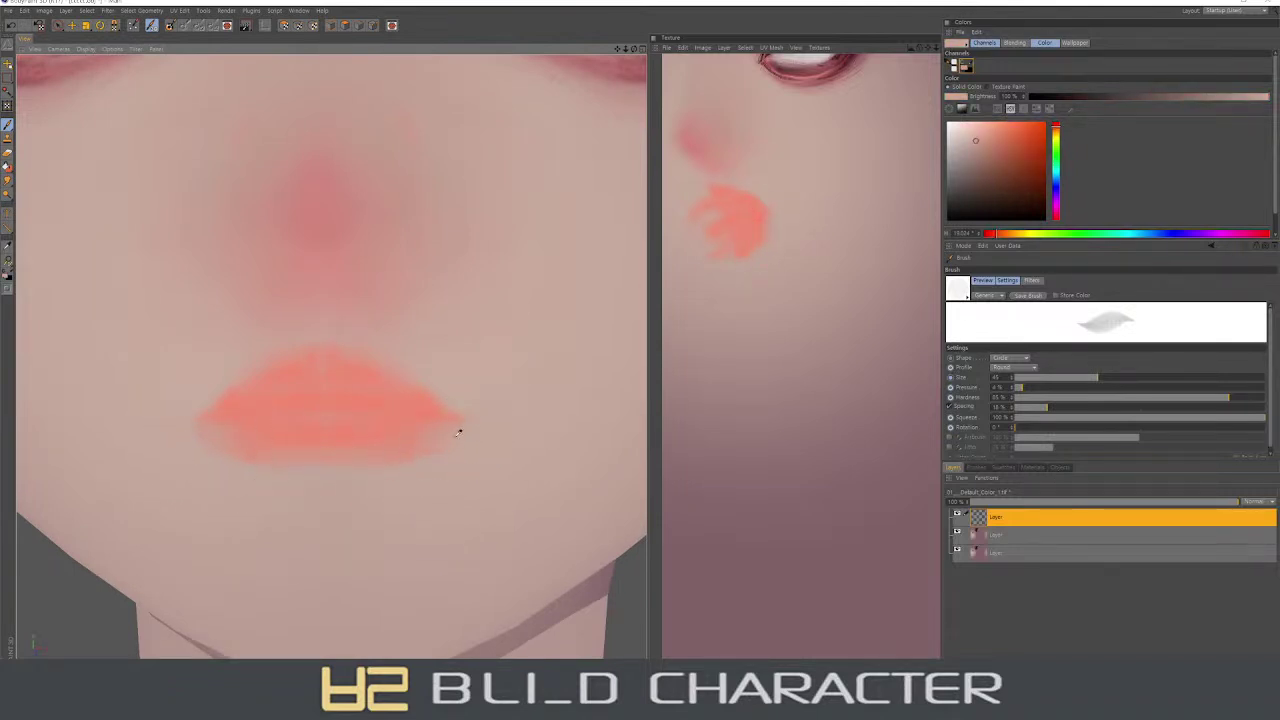
left_click_drag(426, 451, 401, 331, "alt")
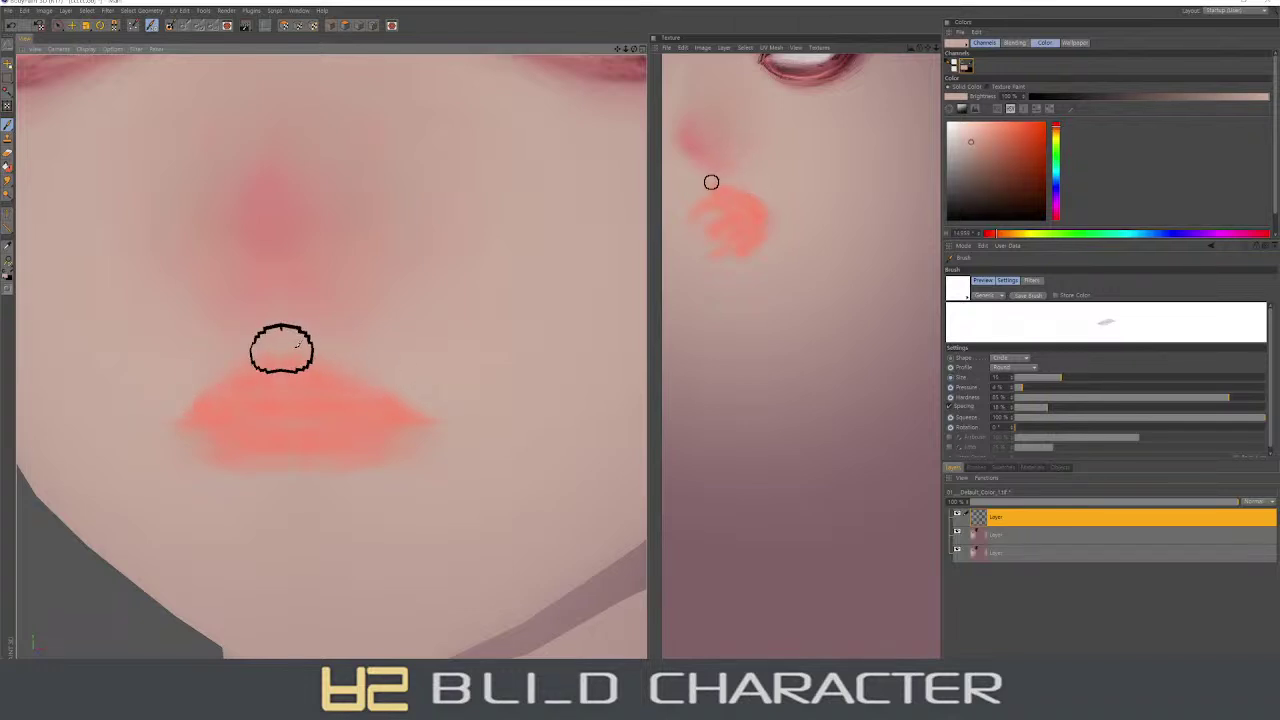
middle_click_drag(283, 356, 283, 328)
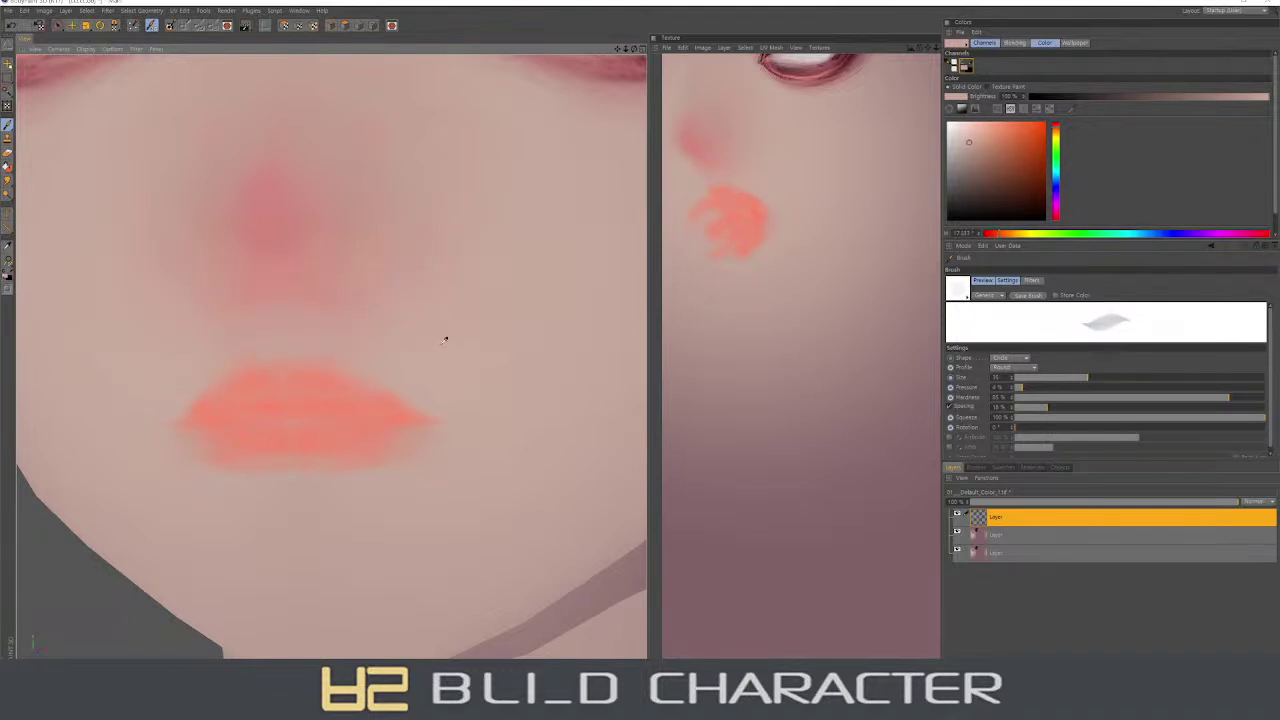
left_click_drag(429, 391, 491, 417, "alt")
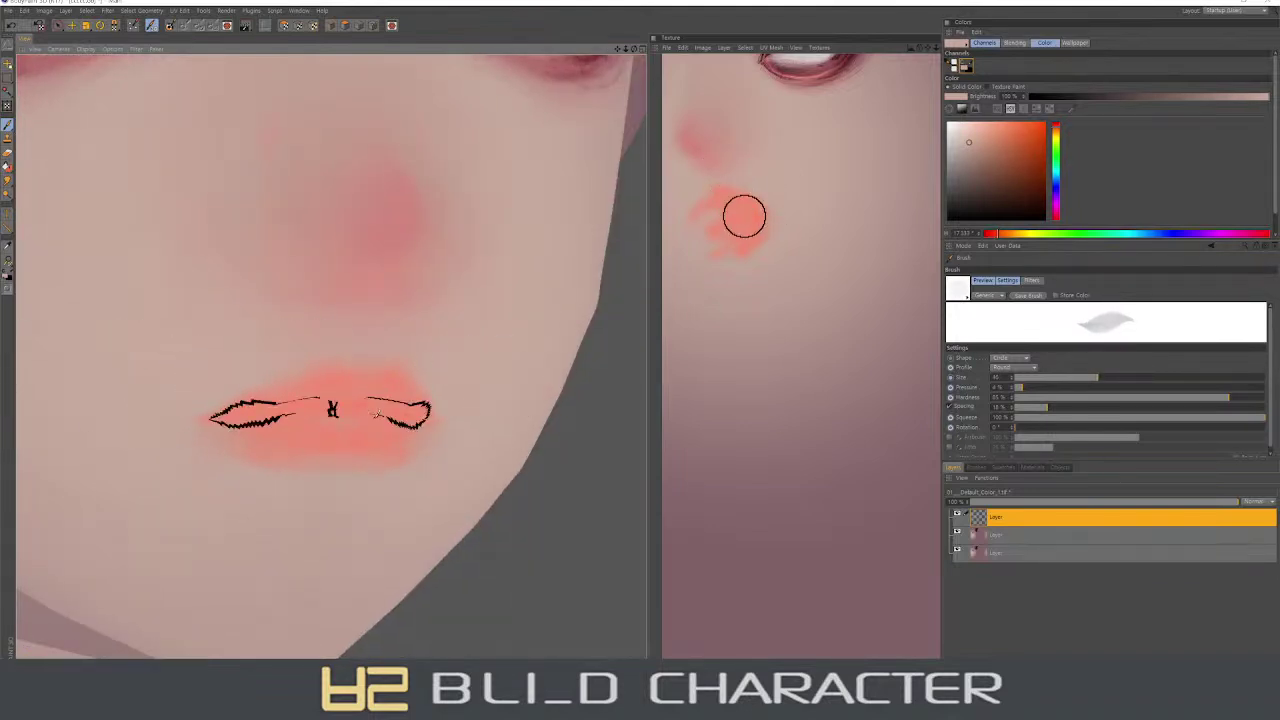
left_click_drag(1057, 131, 1057, 124)
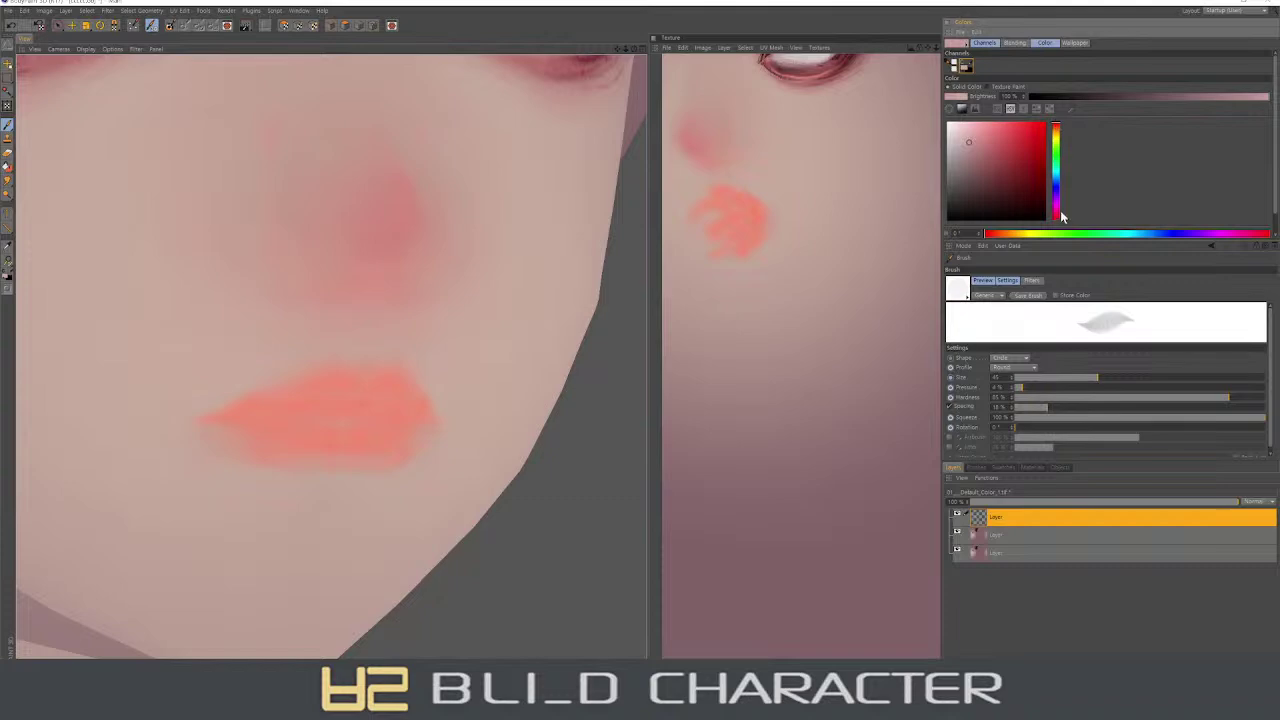
left_click(1045, 151)
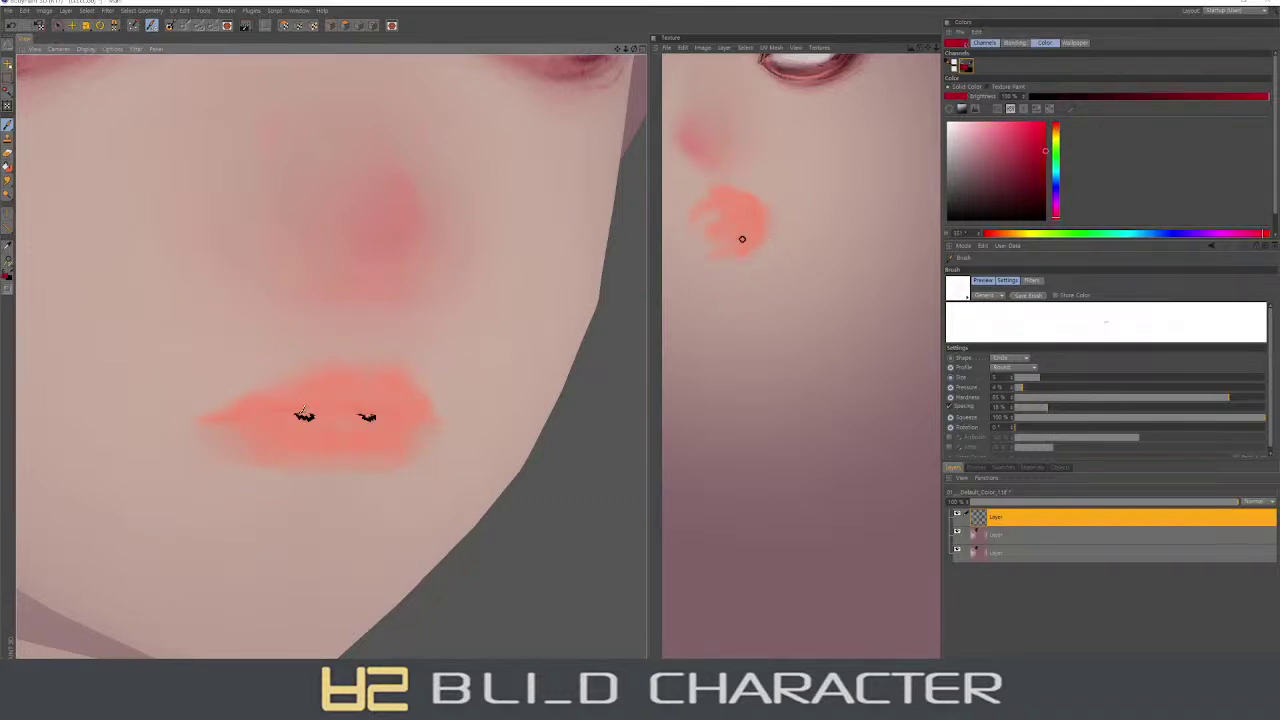
- Show the wireframe and select just the mouth seam polygons in the UV layout
key("n")
key("b")
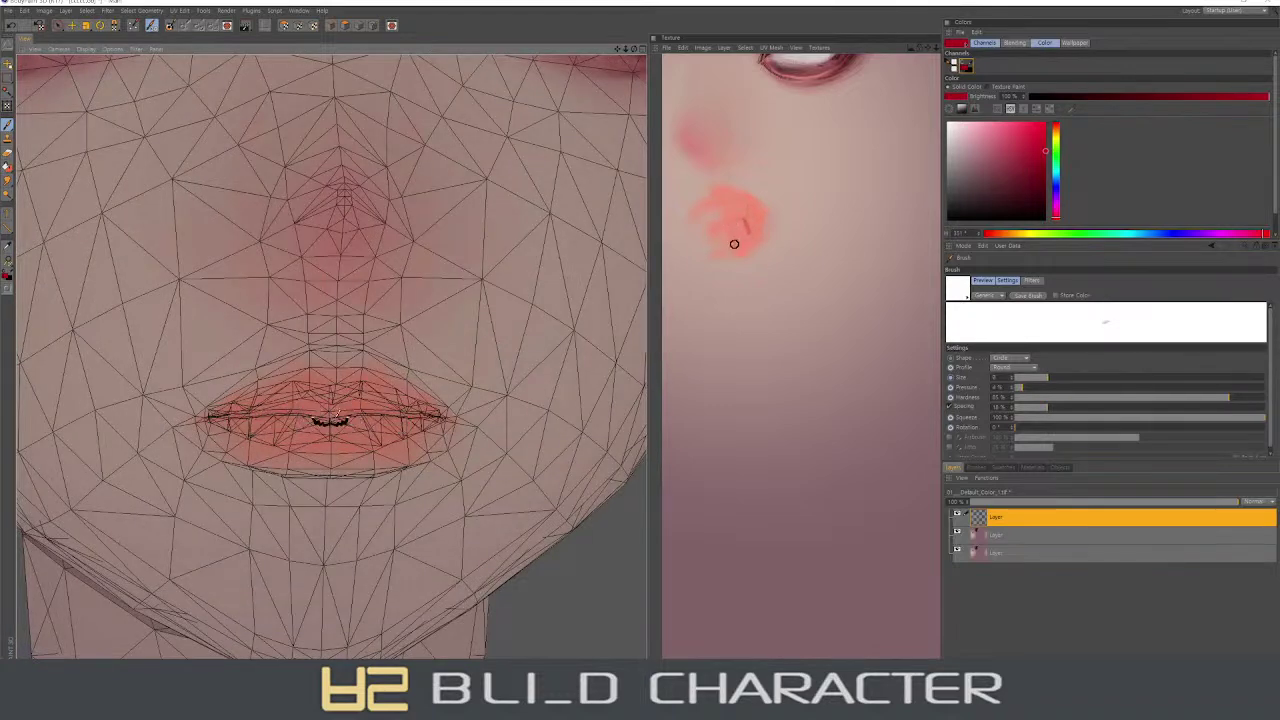
key("9")
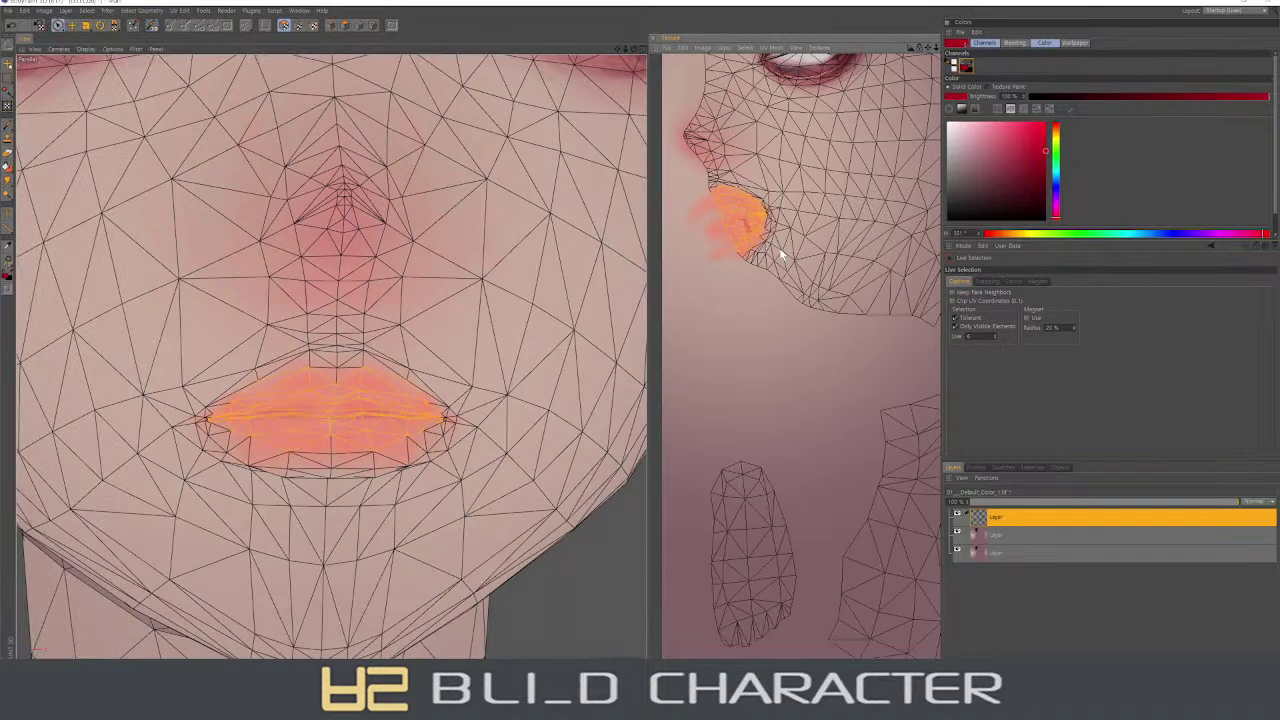
scroll(770, 240, "up", 3)
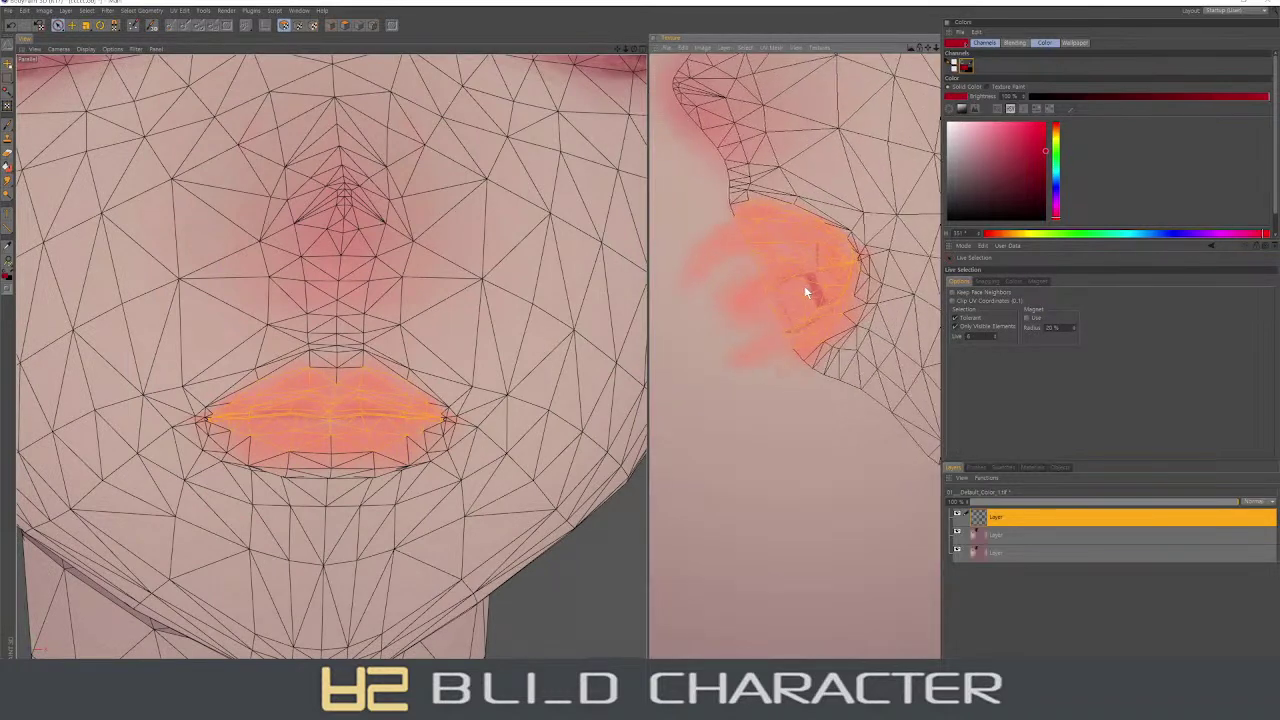
left_click(827, 287)
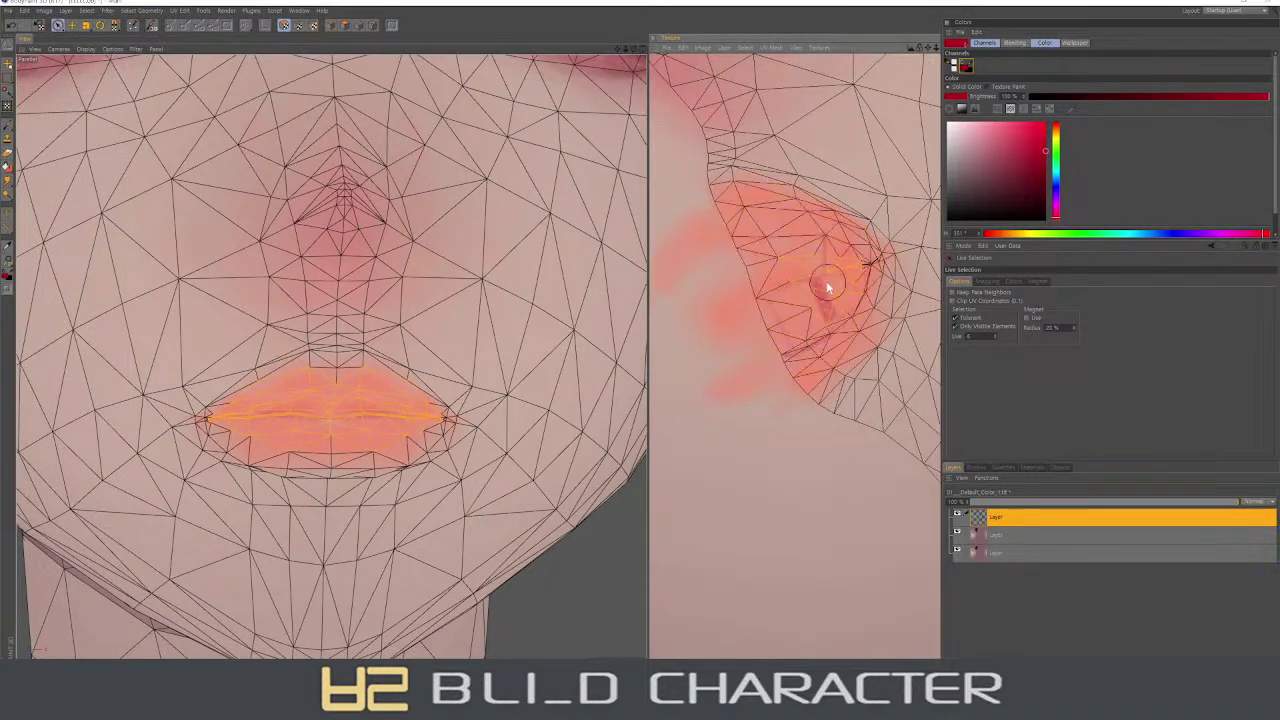
left_click(745, 310)
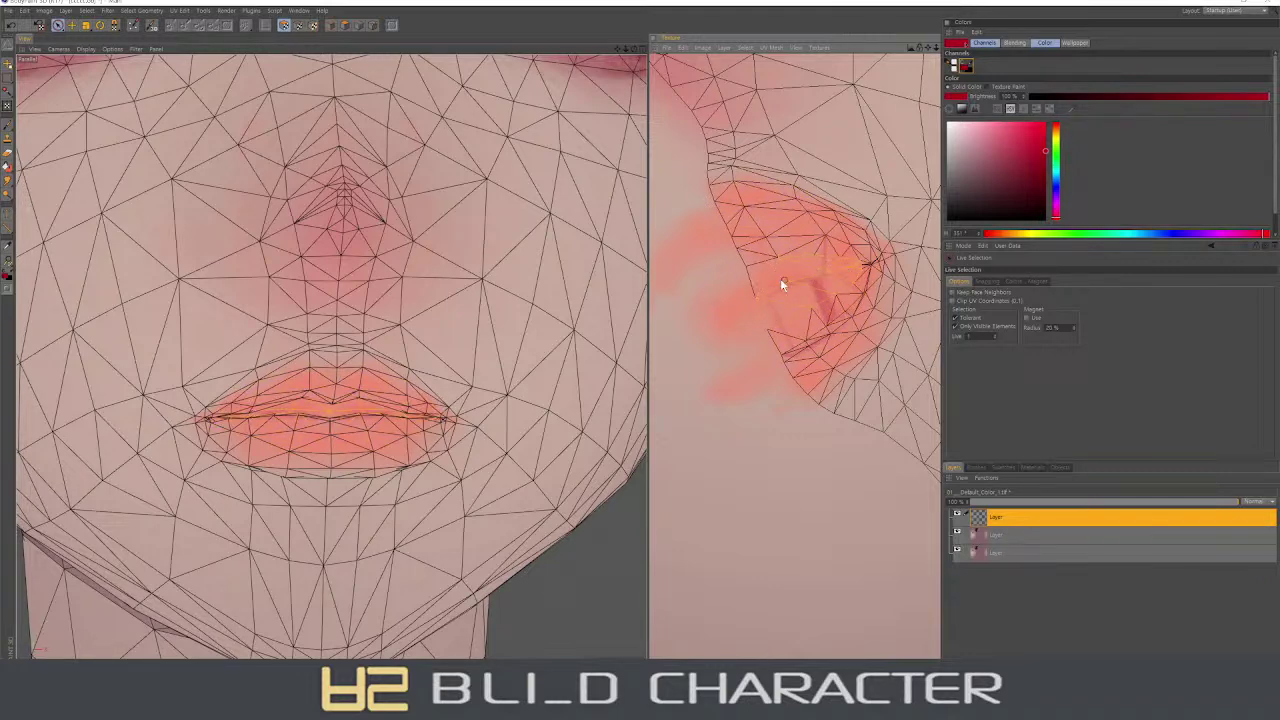
- Paint the selected mouth seam darker red and shrink the brush to about 15
key("space")
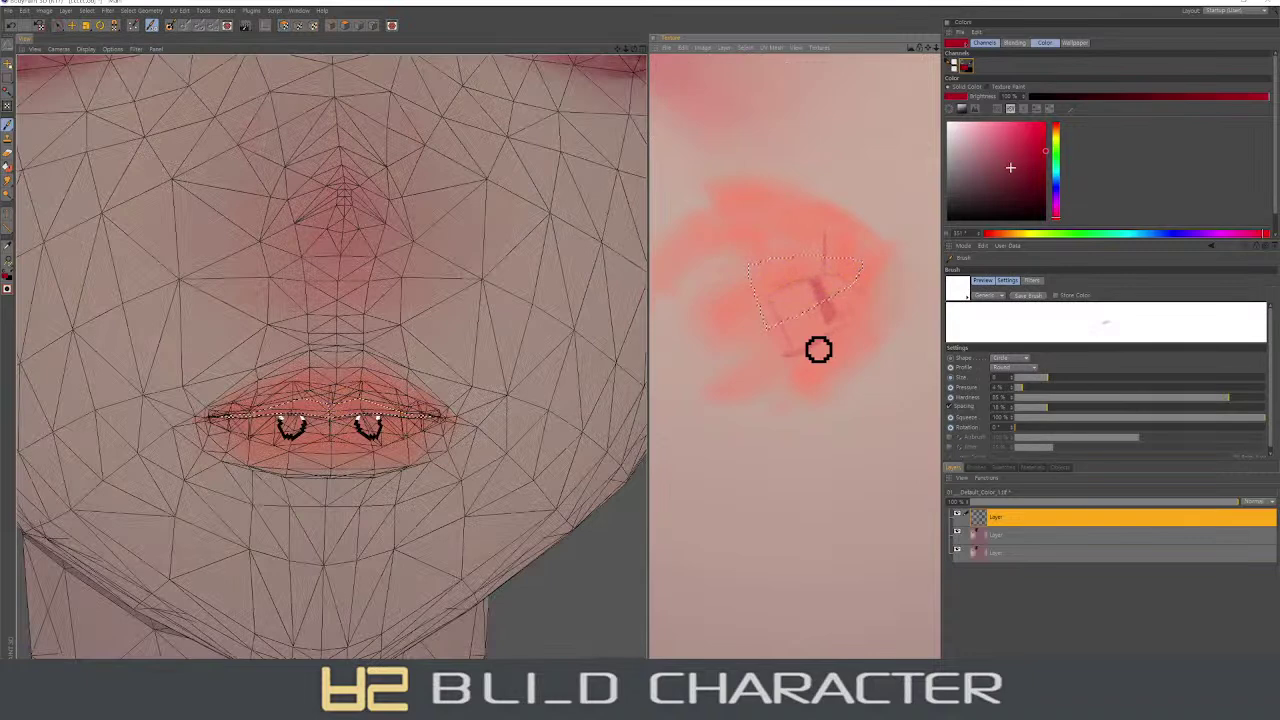
left_click_drag(836, 244, 808, 250)
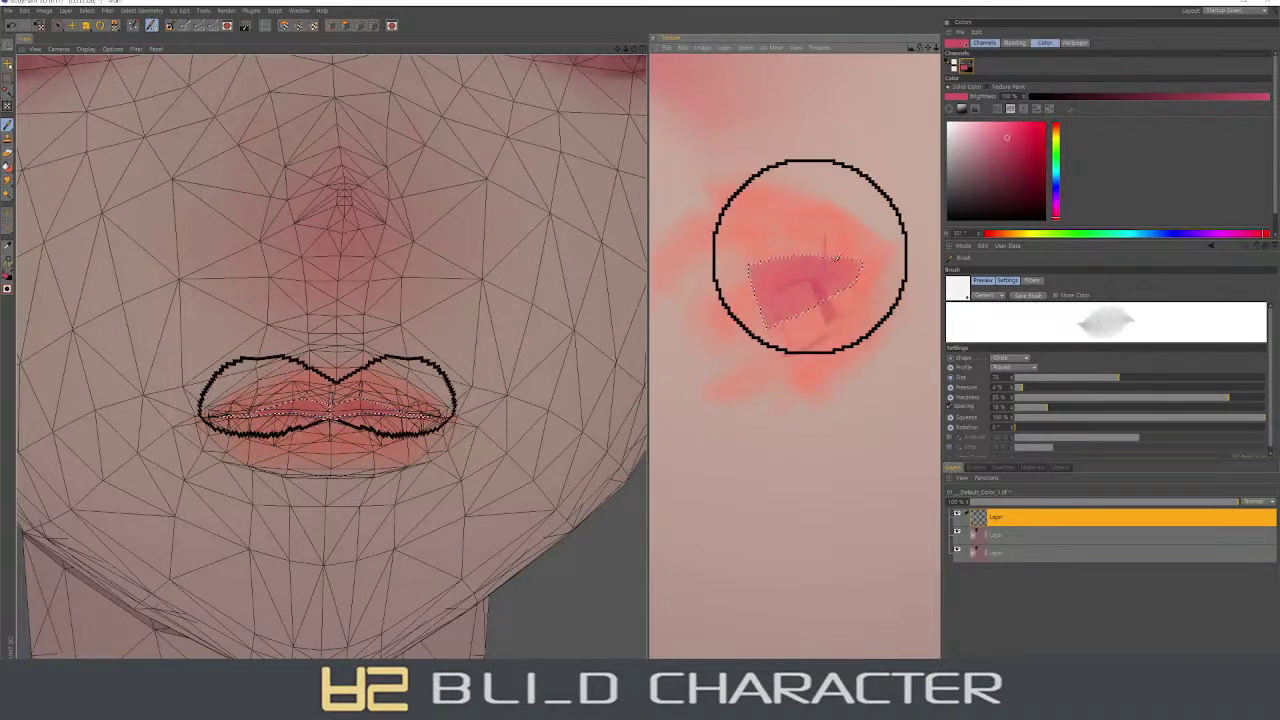
mouse_move(789, 305)
left_mouse_down()
mouse_move(794, 286)
mouse_move(743, 366)
mouse_move(820, 294)
left_mouse_up()
left_click(976, 158)
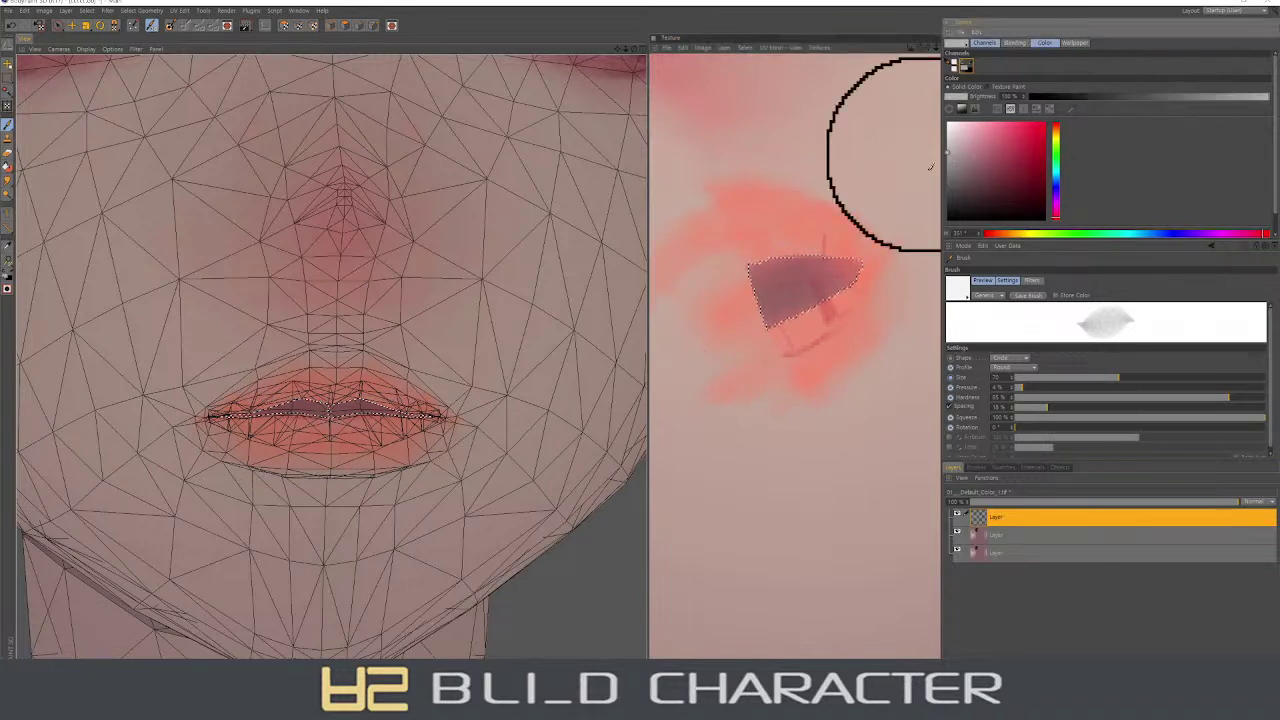
middle_click_drag(800, 286, 840, 260)
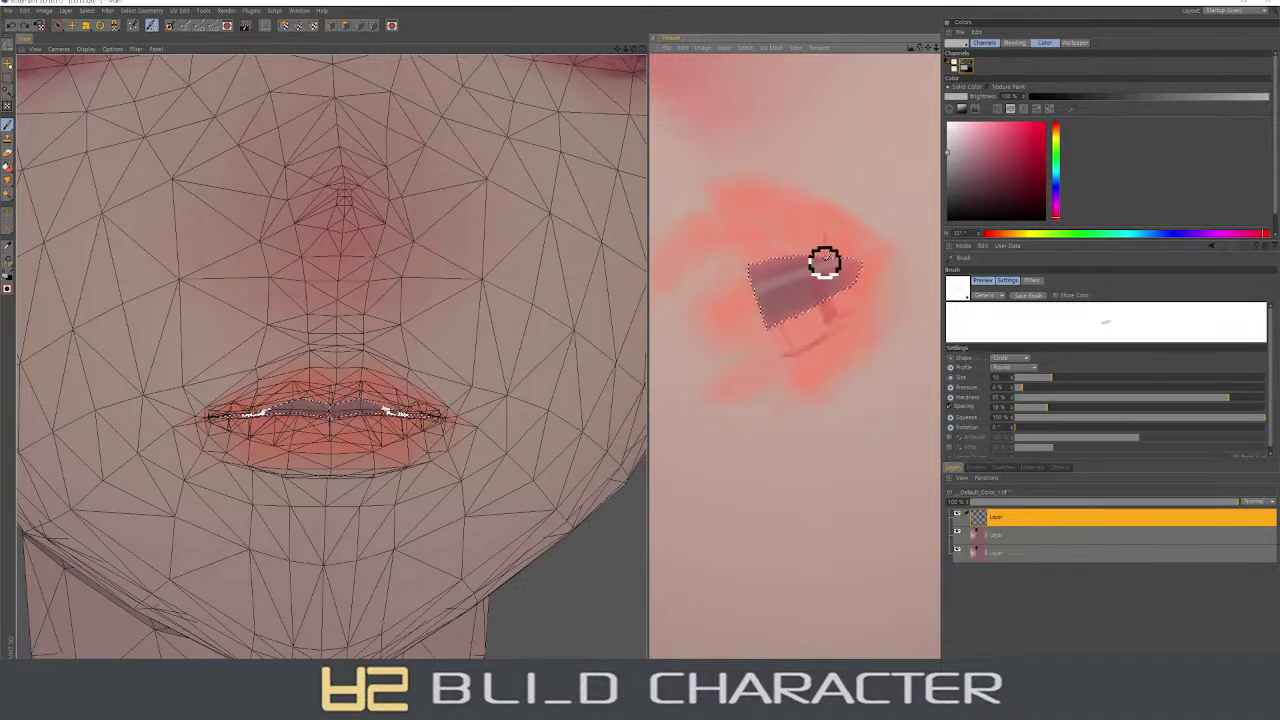
- Add a white lip highlight with a size-6 brush and hide the wireframe
middle_click_drag(824, 262, 834, 257)
left_click(777, 271, "ctrl")
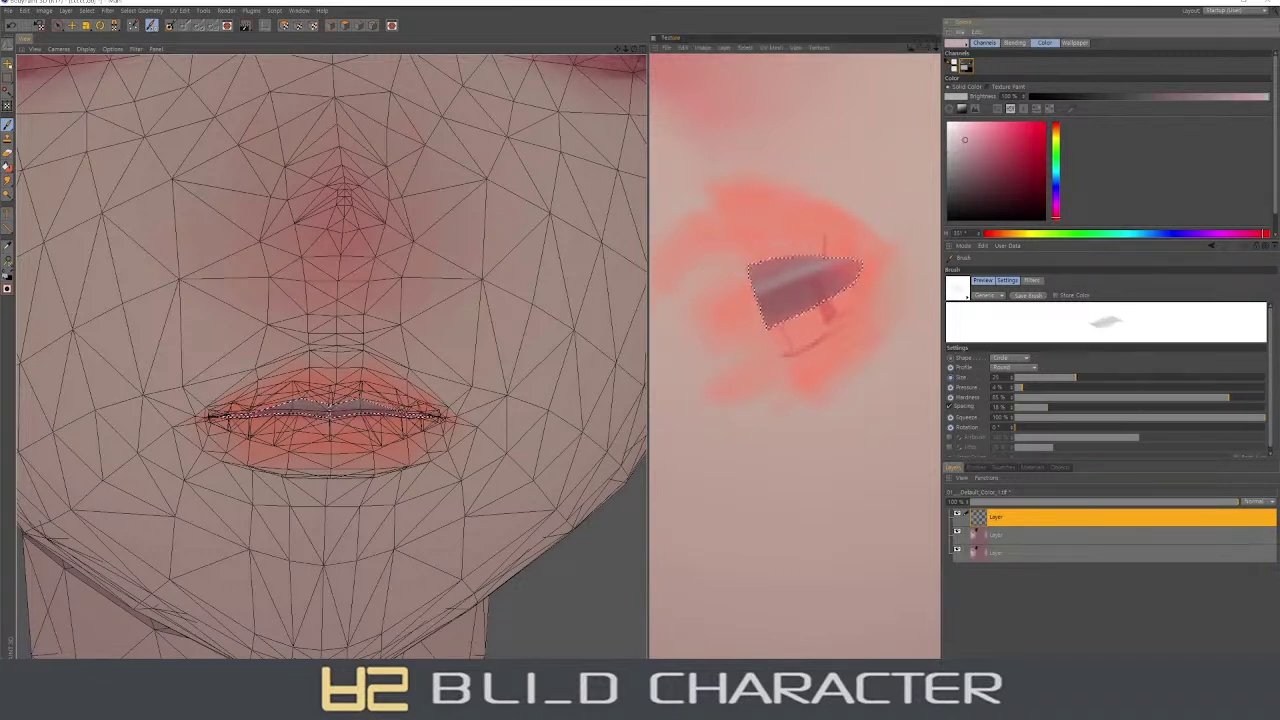
left_click(760, 286, "ctrl")
middle_click_drag(760, 286, 720, 307)
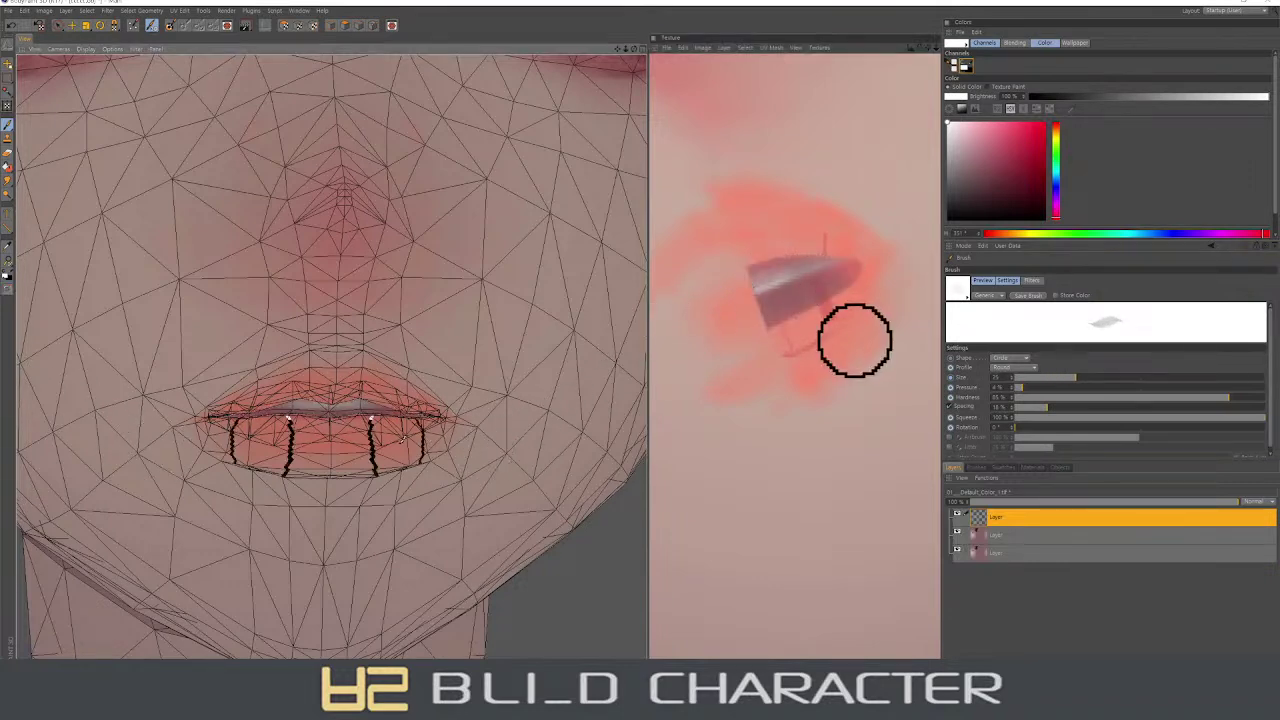
key("n")
key("a")
scroll(417, 451, "up", 1)
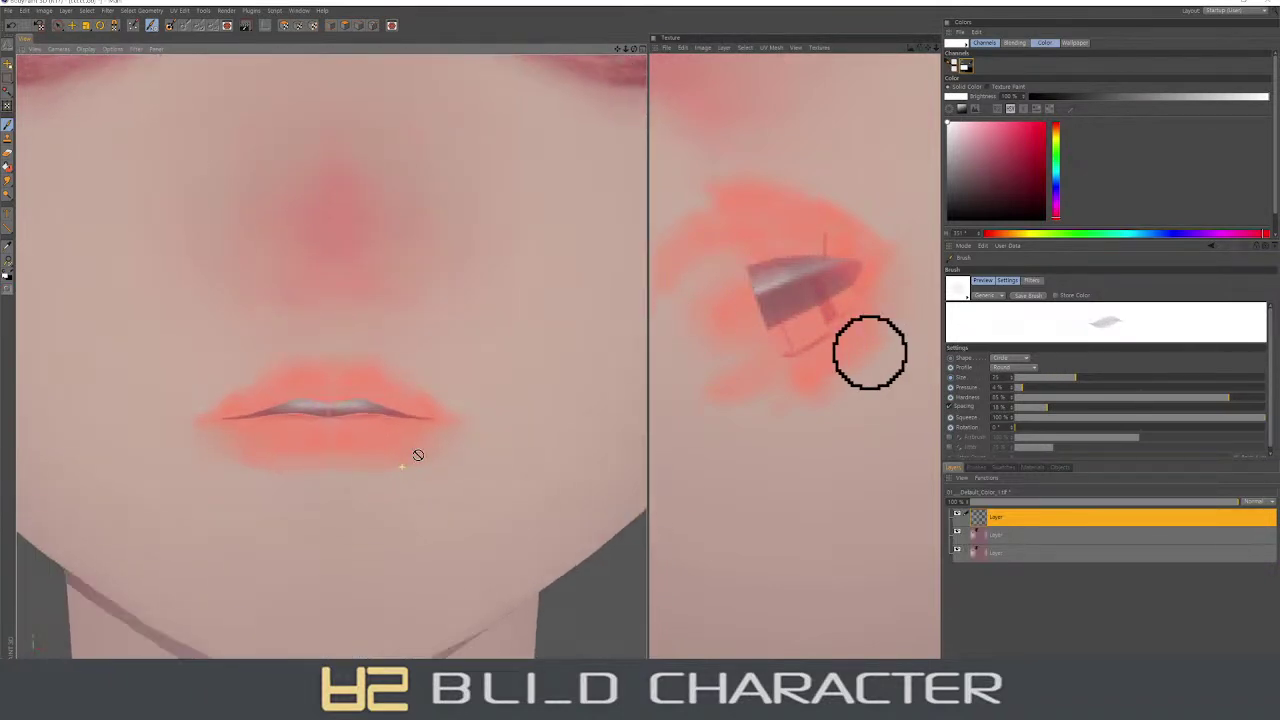
middle_click_drag(705, 310, 724, 308)
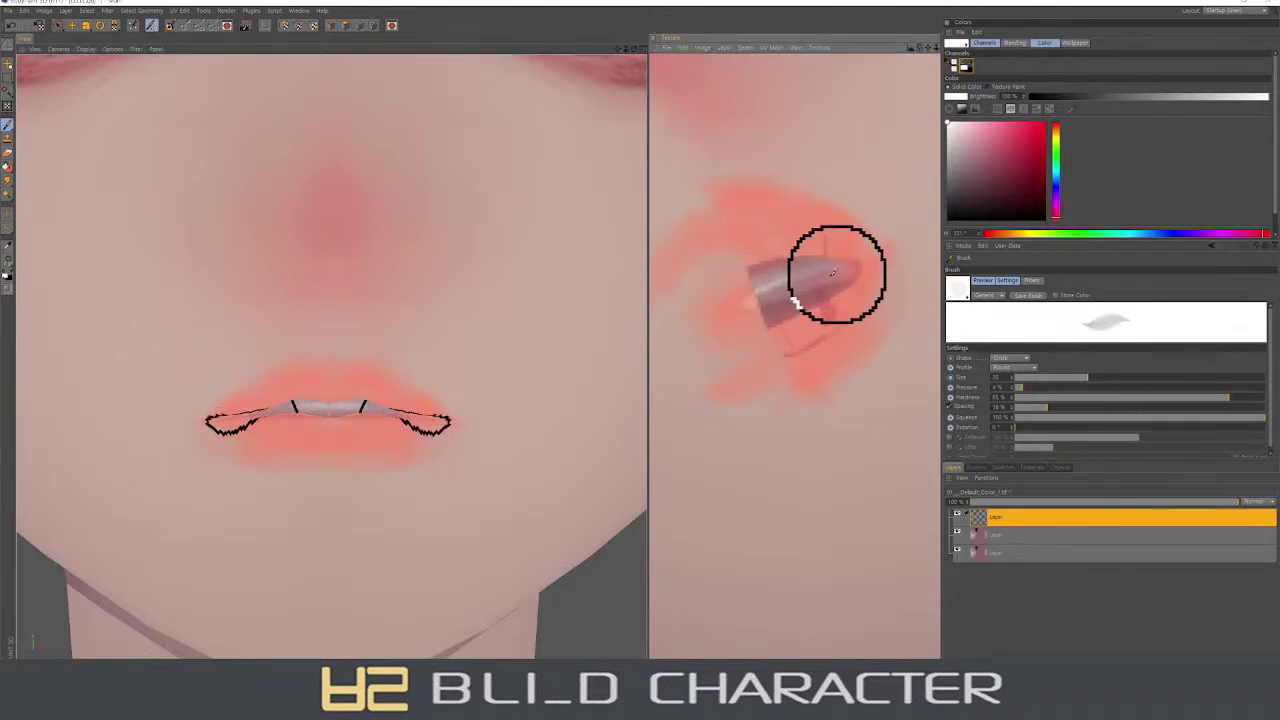
- Lighten the middle of the mouth line with light pink
left_click(776, 243, "ctrl")
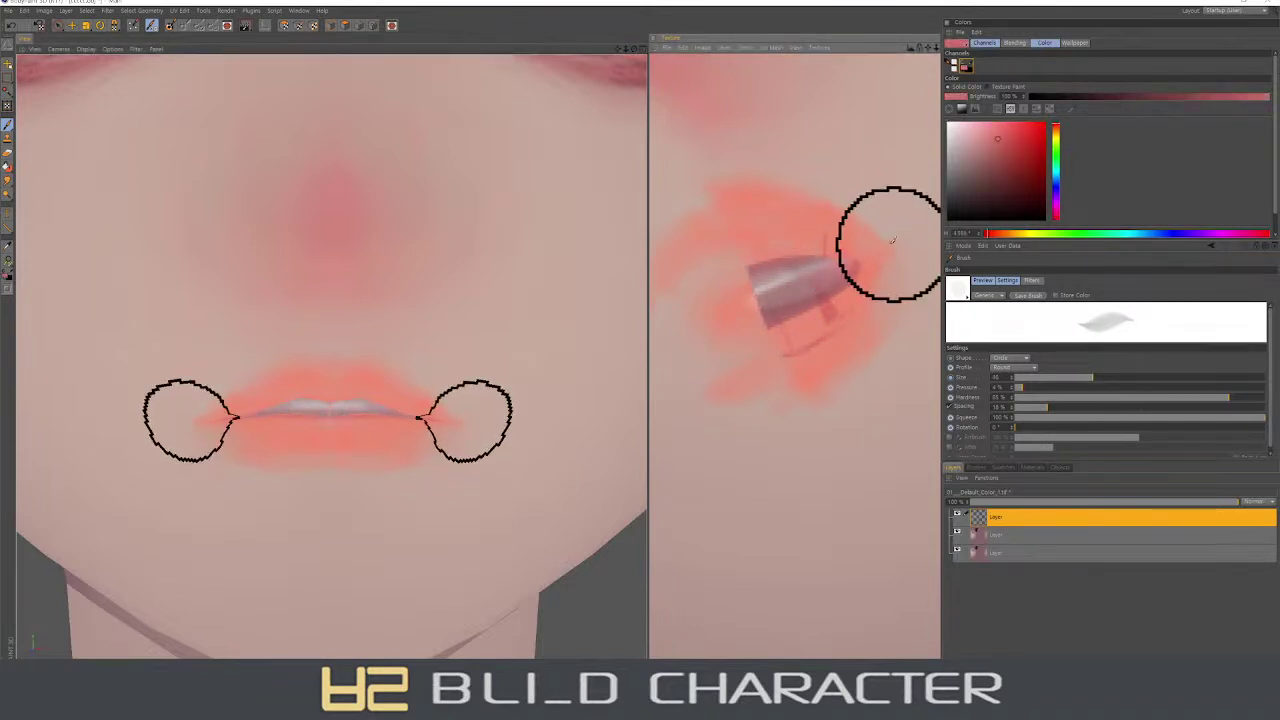
left_click(1037, 197)
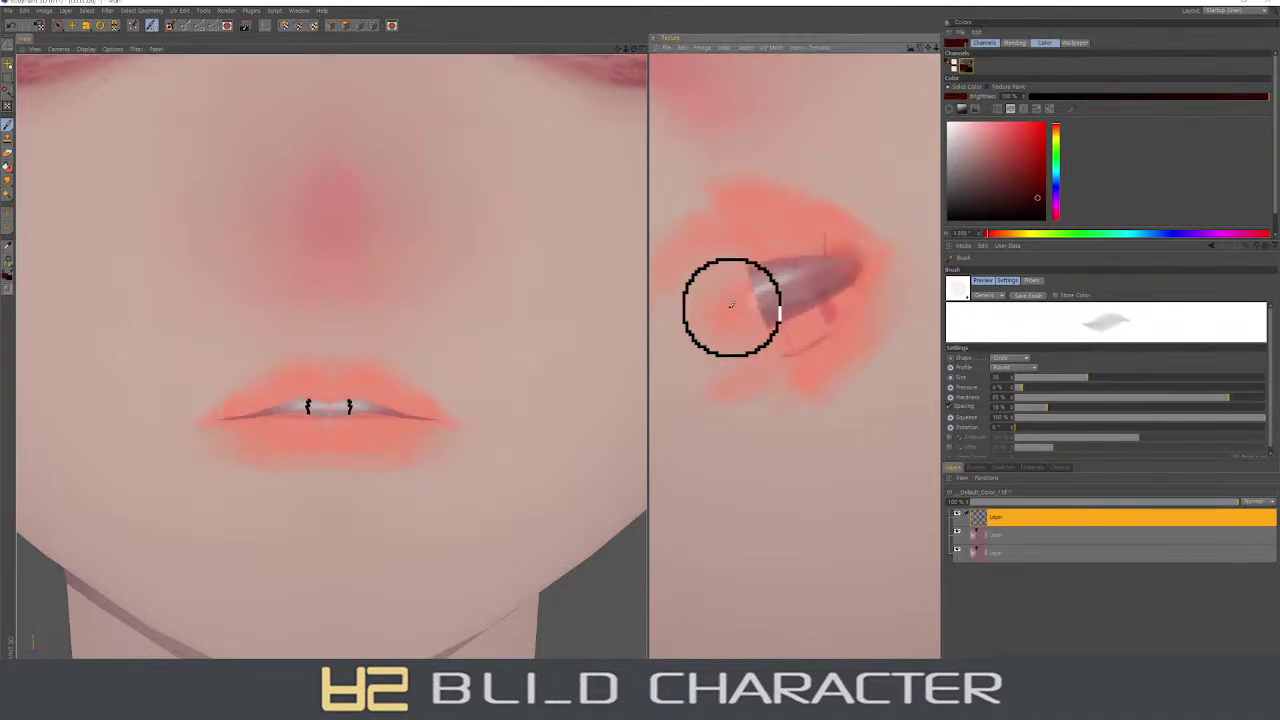
left_click(806, 289, "ctrl")
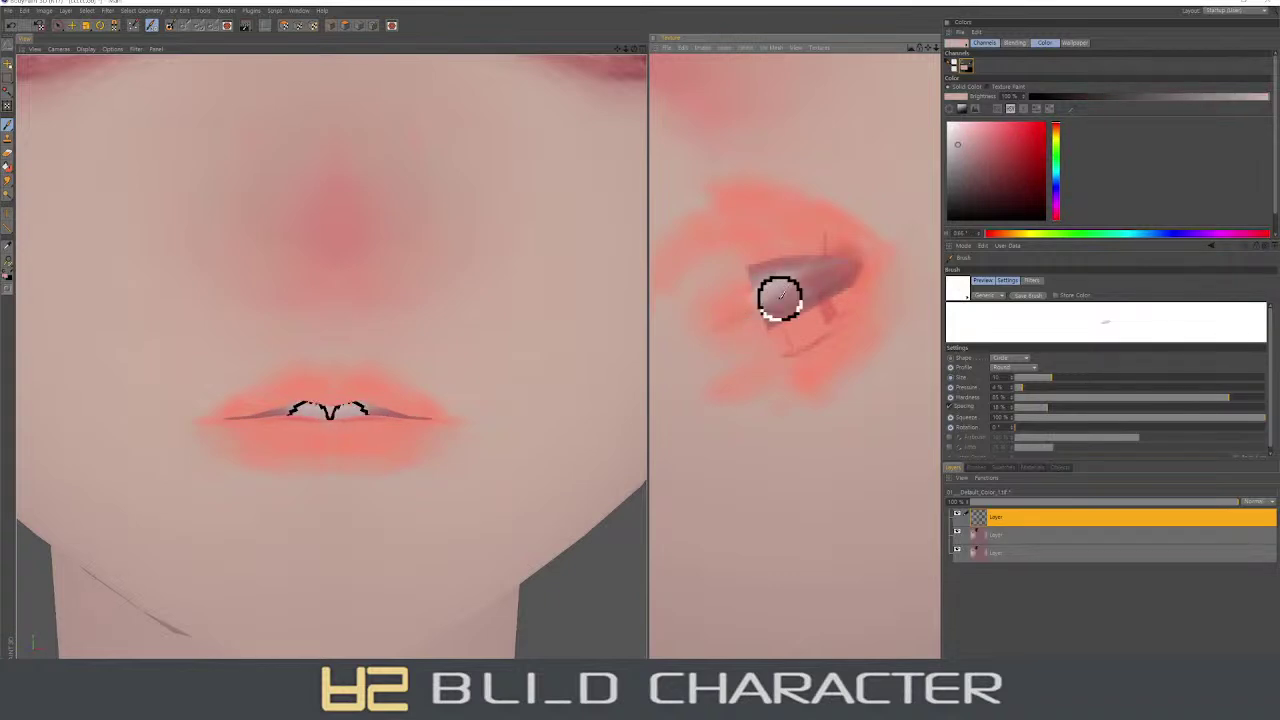
mouse_move(780, 297)
left_mouse_down()
mouse_move(750, 300)
mouse_move(805, 280)
left_mouse_up()
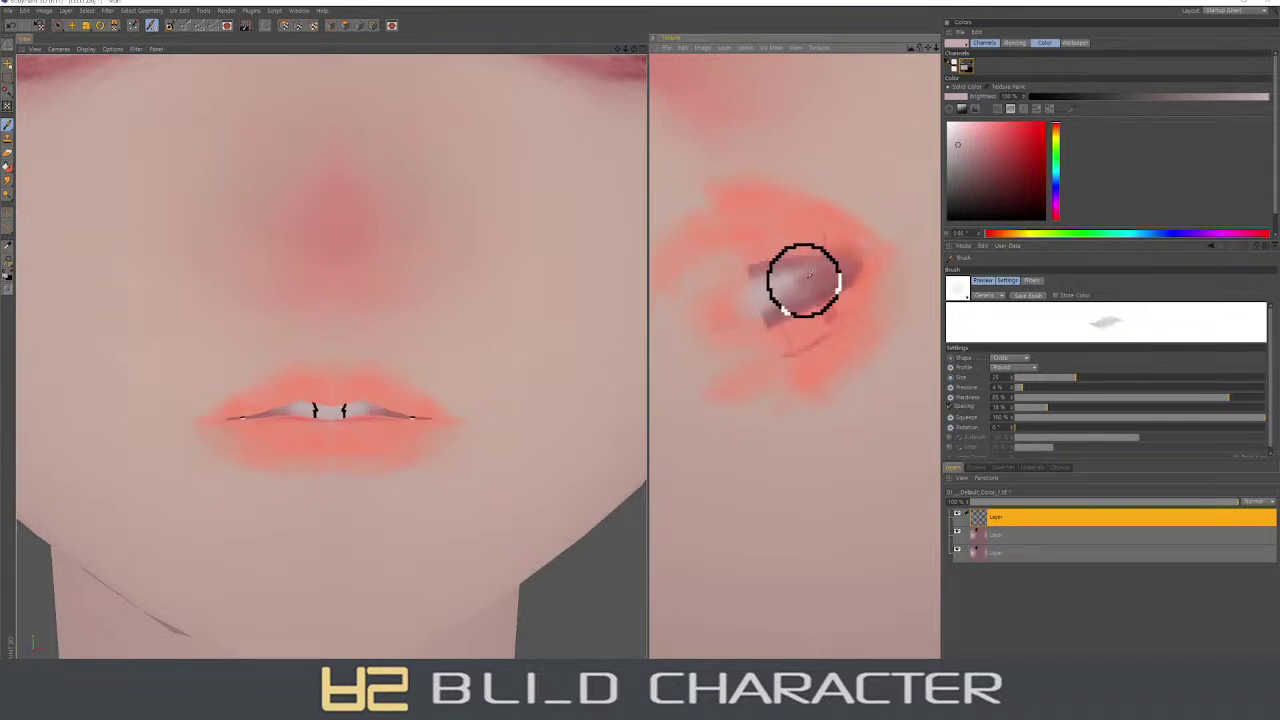
- Paint dark grey strokes along the mouth line, undoing part of them
left_click_drag(523, 491, 415, 452, "alt")
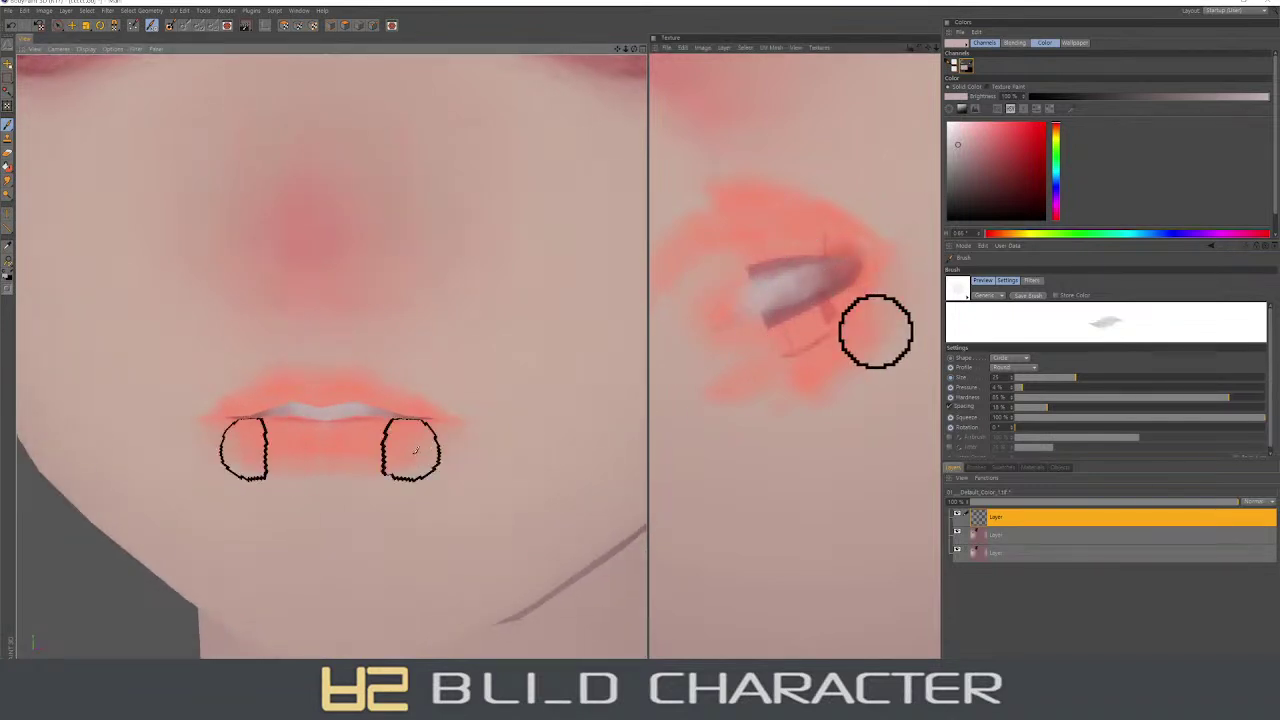
scroll(415, 452, "down", 3)
scroll(300, 290, "down", 2)
scroll(300, 287, "up", 2)
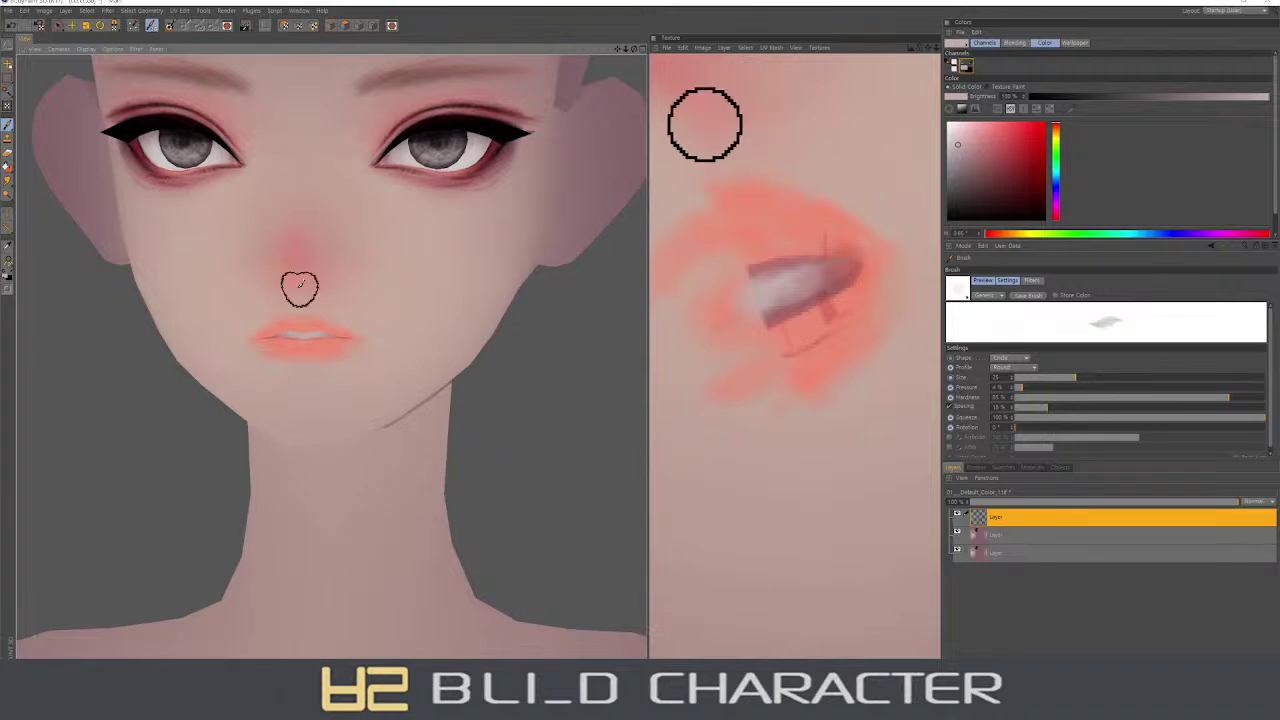
left_click(992, 207)
mouse_move(800, 286)
left_mouse_down()
mouse_move(771, 323)
mouse_move(829, 280)
left_mouse_up()
left_click_drag(431, 412, 413, 366, "alt")
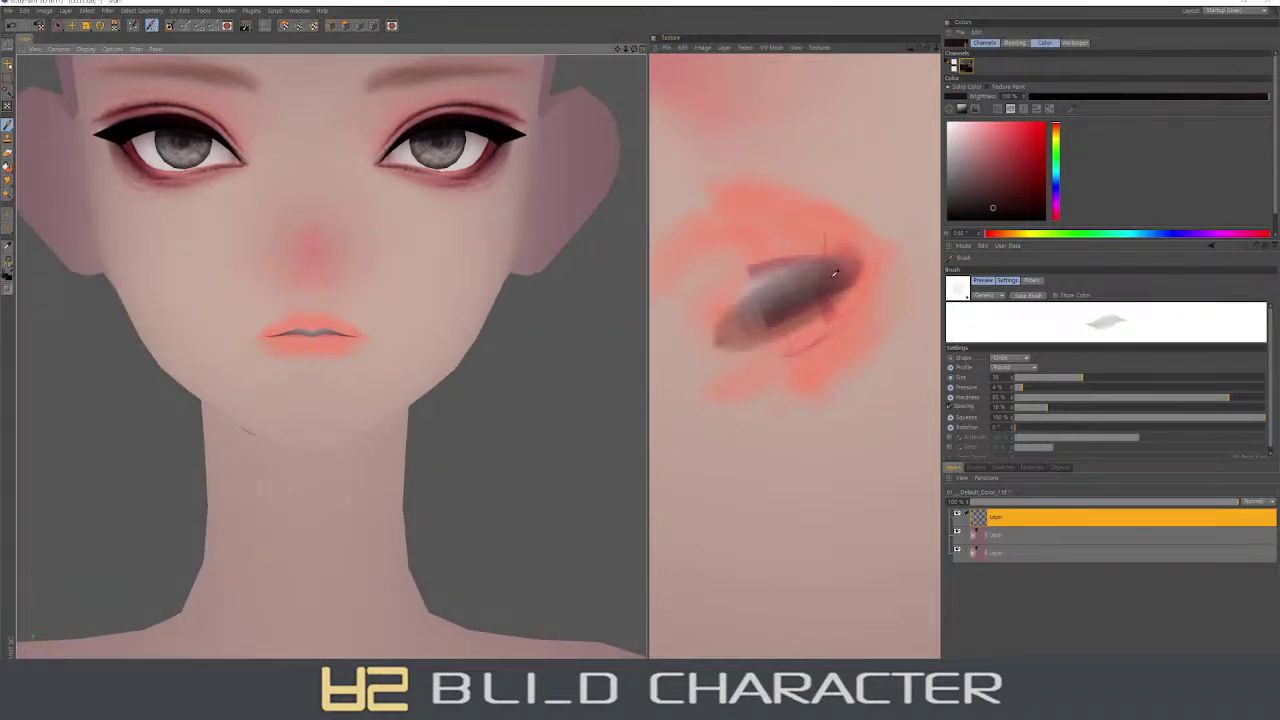
key("ctrl+z")
key("ctrl+z")
- Paint a dark red streak over the mouth line
left_click(1045, 190)
mouse_move(914, 250)
left_mouse_down()
mouse_move(771, 280)
mouse_move(690, 325)
left_mouse_up()
left_click_drag(420, 300, 318, 295, "alt")
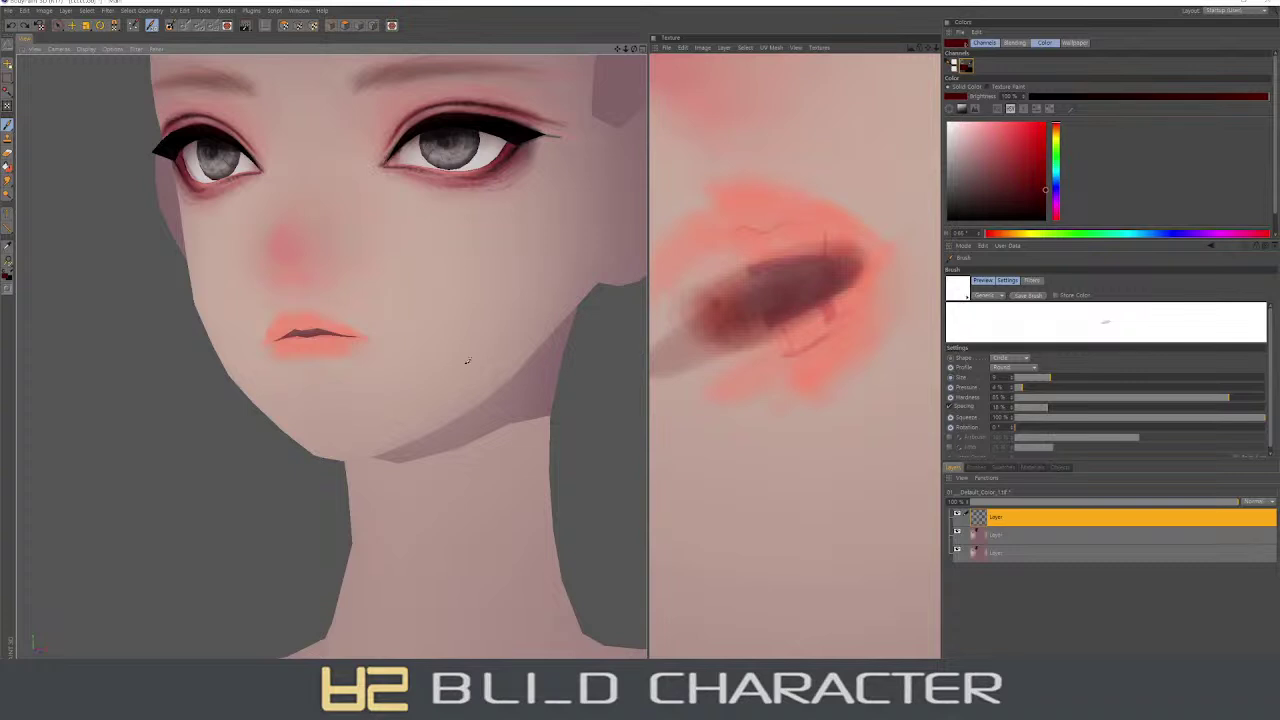
- With a brighter red and a much larger brush, shade the lower lip and lip corner
left_click(1045, 143)
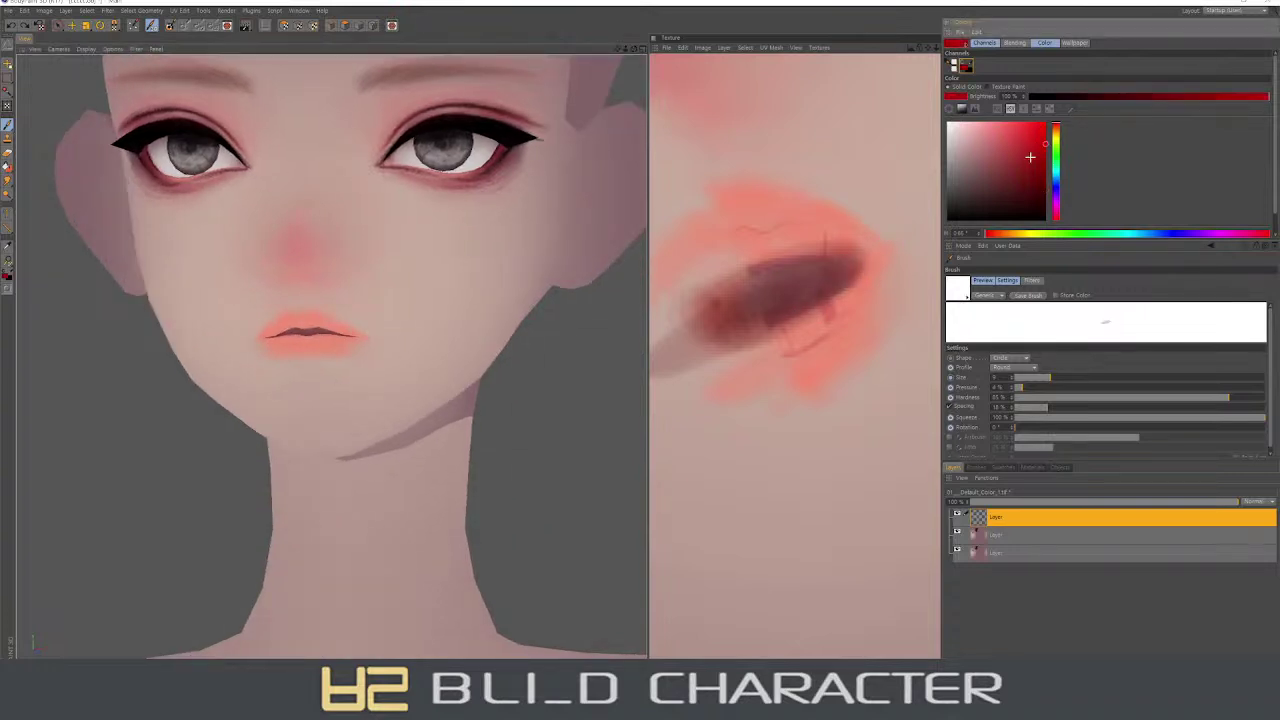
middle_click_drag(761, 292, 794, 366)
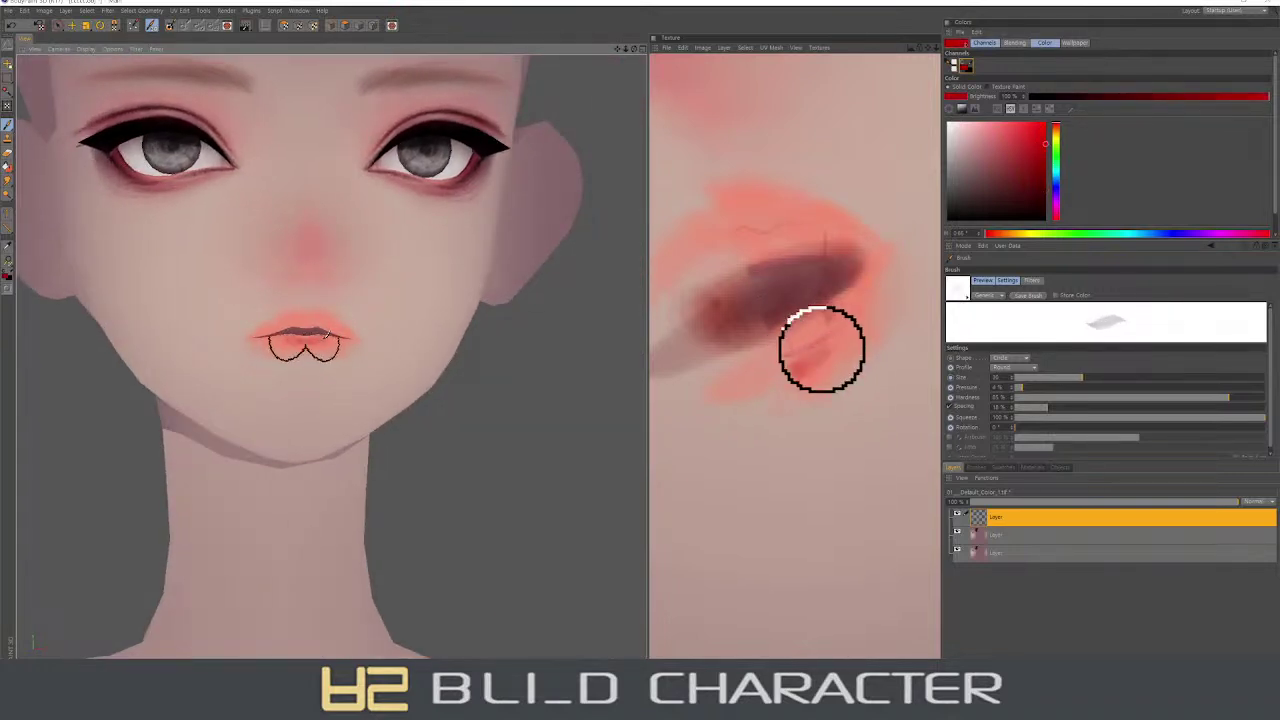
mouse_move(789, 364)
left_mouse_down()
mouse_move(808, 357)
mouse_move(800, 382)
mouse_move(843, 309)
mouse_move(808, 380)
mouse_move(846, 358)
left_mouse_up()
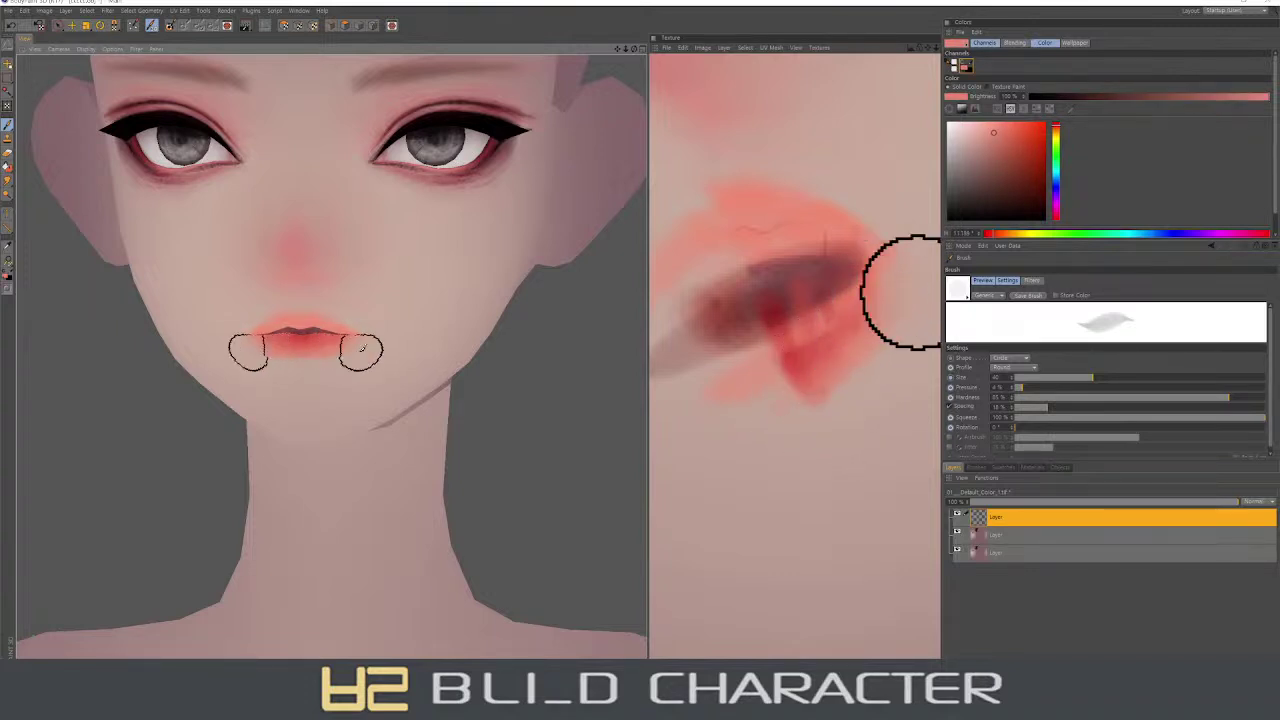
left_click_drag(380, 150, 430, 130, "alt")
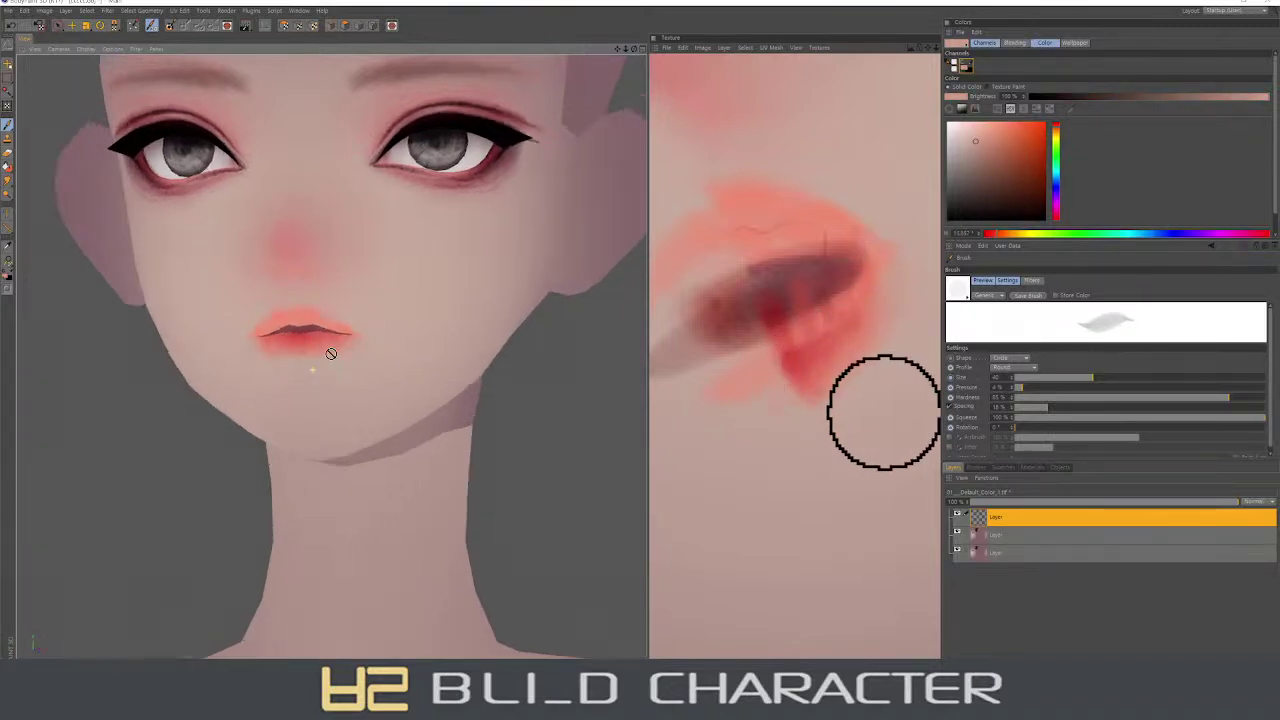
left_click_drag(328, 358, 326, 351, "alt")
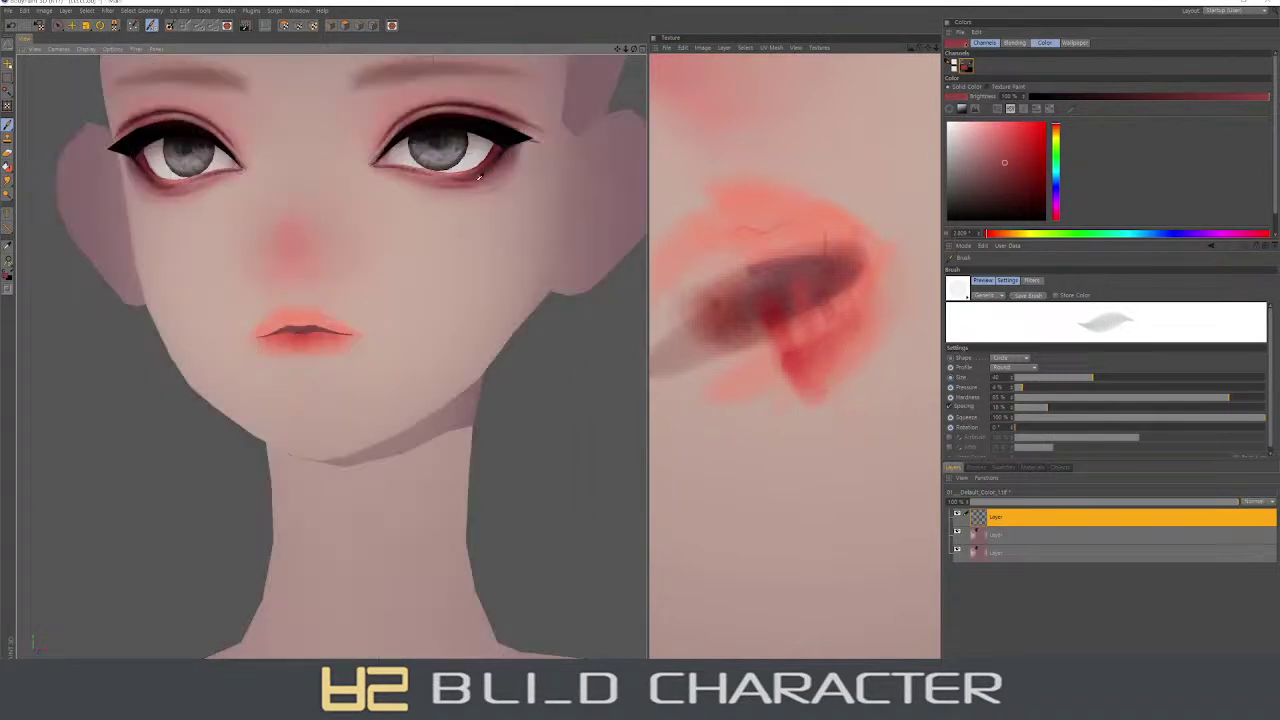
scroll(479, 202, "down", 3)
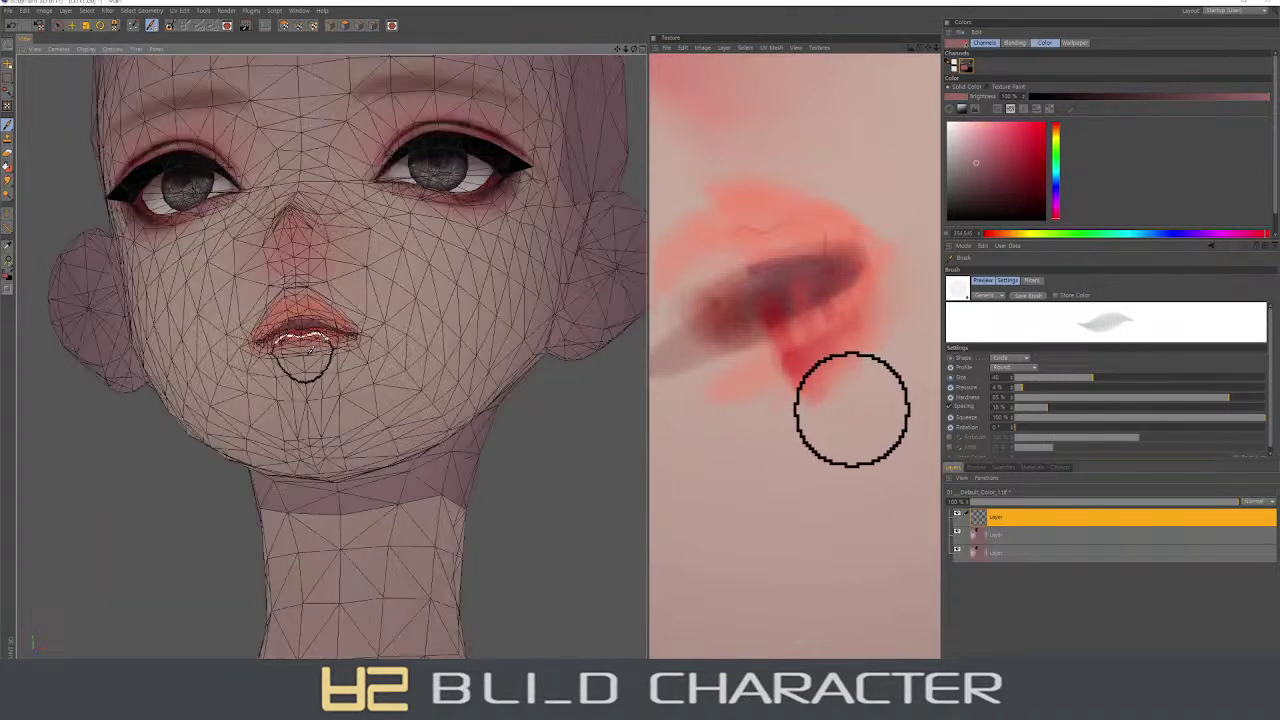
- Paint saturated red under the lower lip with a size-35 brush from a three-quarter view
middle_click_drag(846, 412, 869, 391)
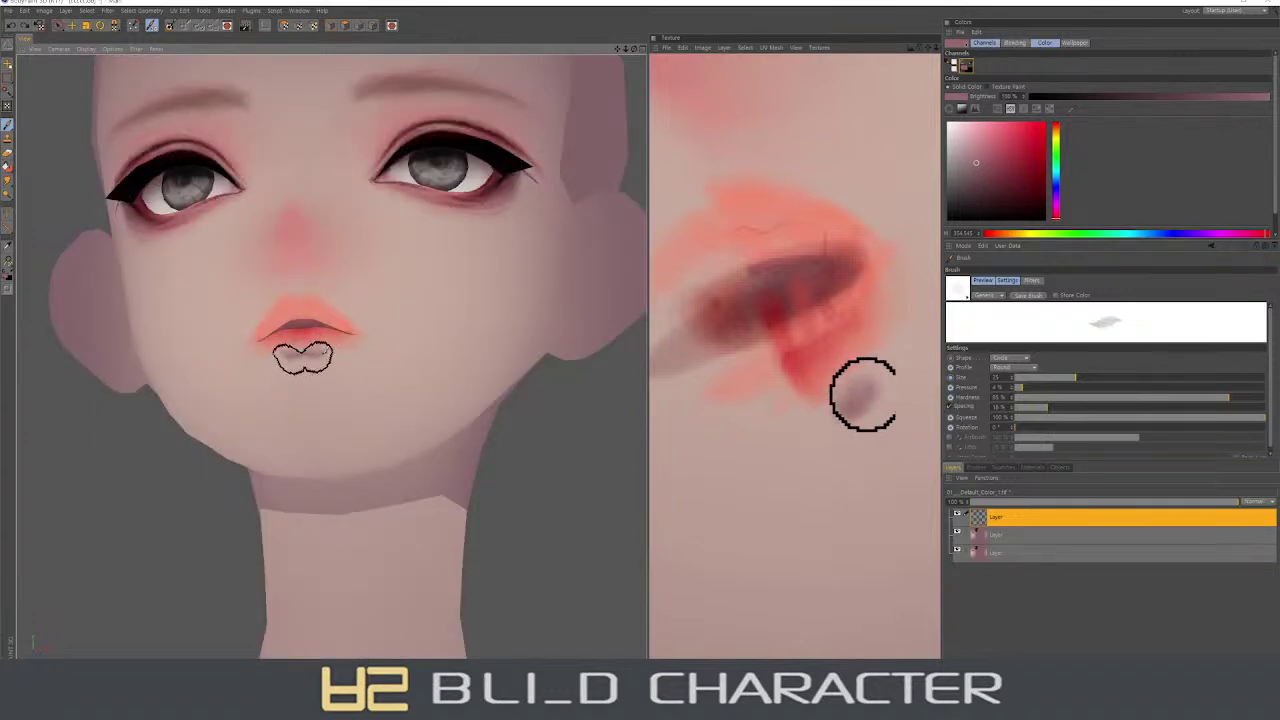
left_click(316, 328, "ctrl")
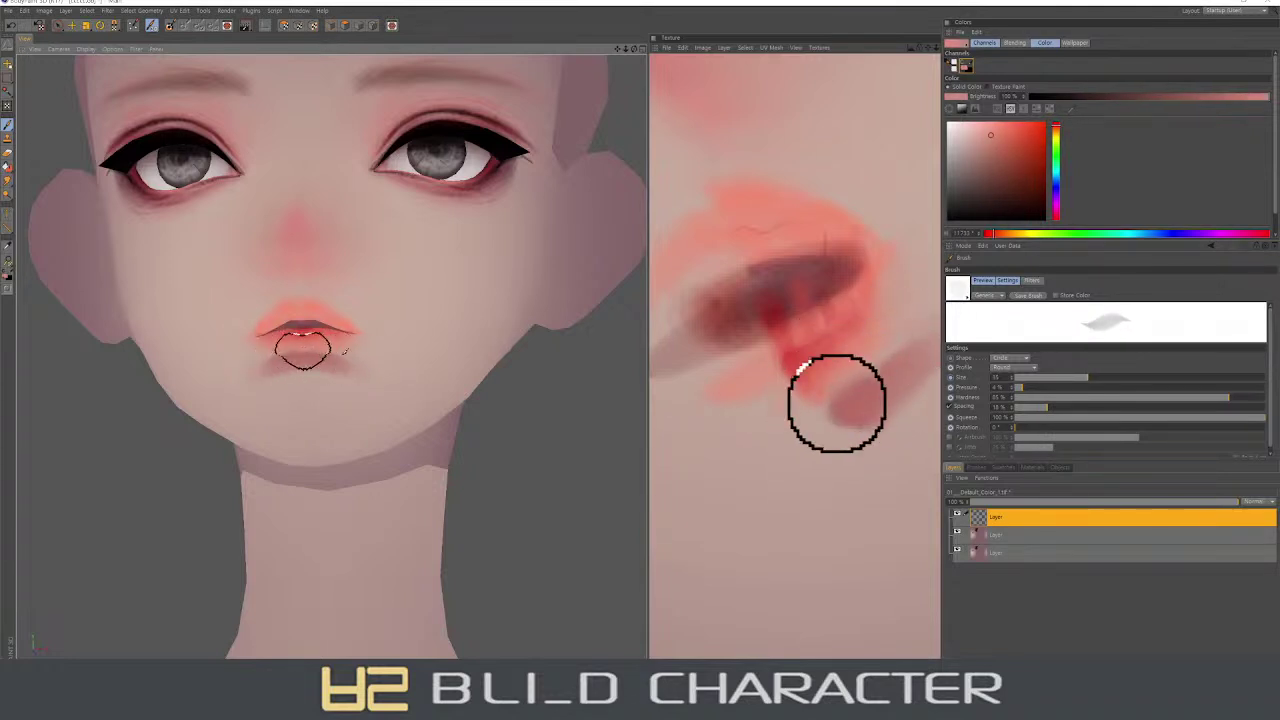
middle_click_drag(871, 357, 910, 330)
left_click_drag(385, 360, 857, 337, "alt")
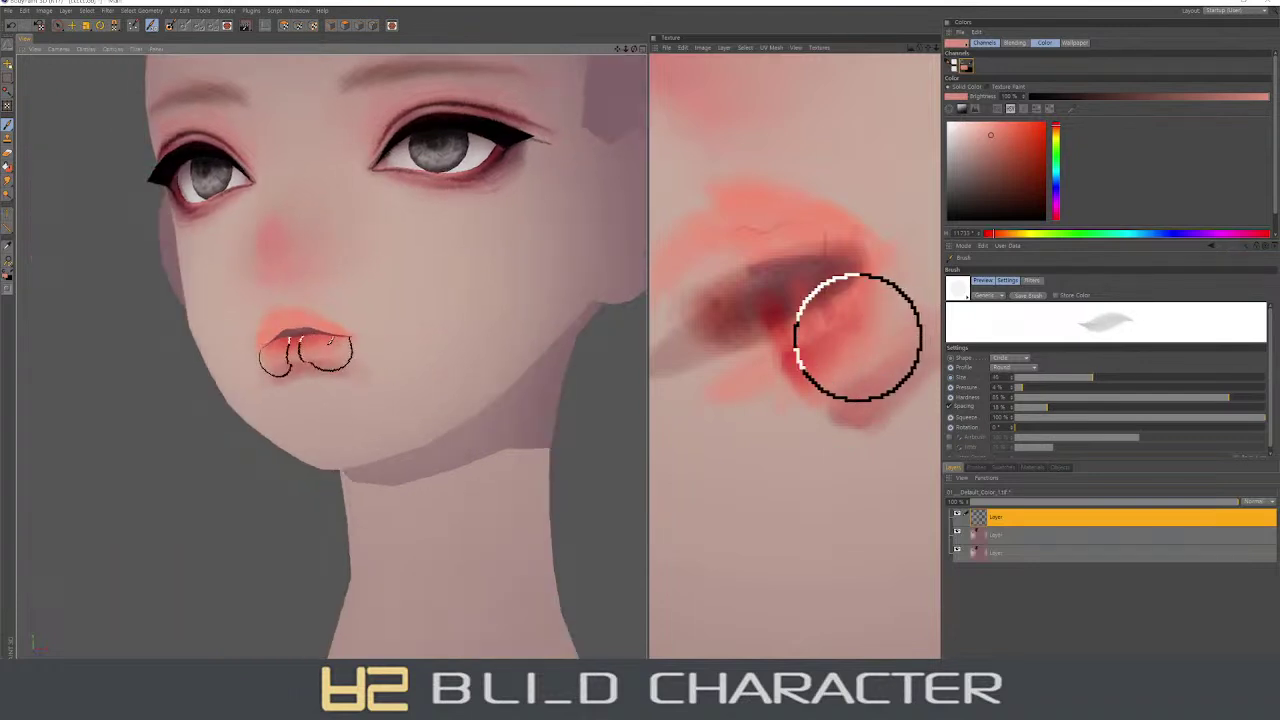
middle_click_drag(857, 337, 940, 245)
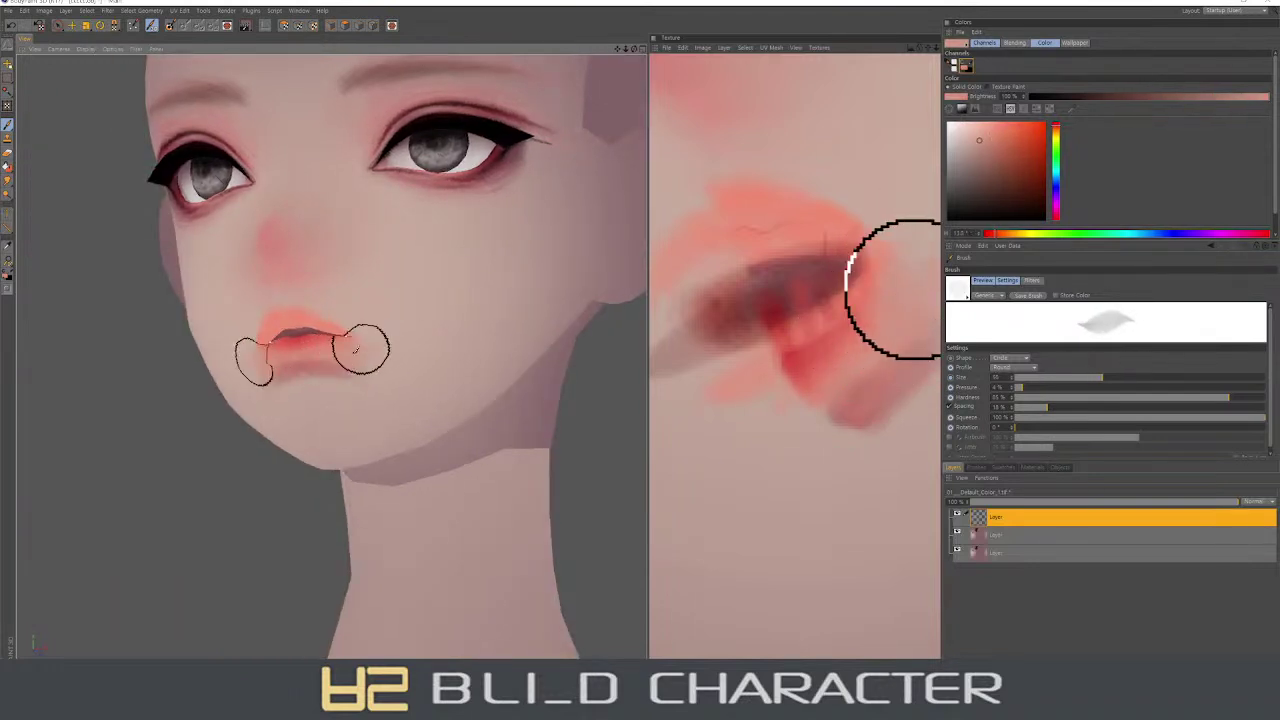
- Soften the under-lip shading toward the chin with lighter salmon at brush size 50
left_click(386, 357, "ctrl")
middle_click_drag(357, 372, 360, 347)
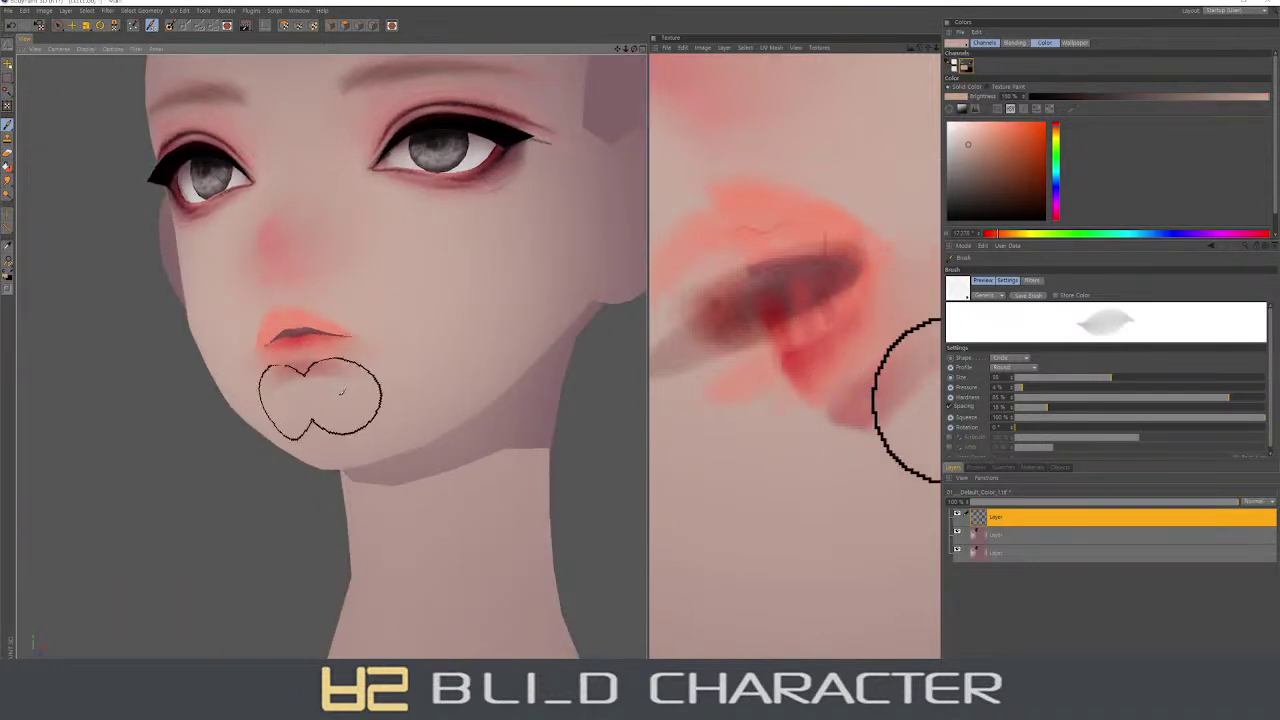
mouse_move(343, 386)
left_mouse_down("alt")
mouse_move(350, 374)
mouse_move(358, 394)
mouse_move(313, 341)
left_mouse_up("alt")
left_click(308, 337, "ctrl")
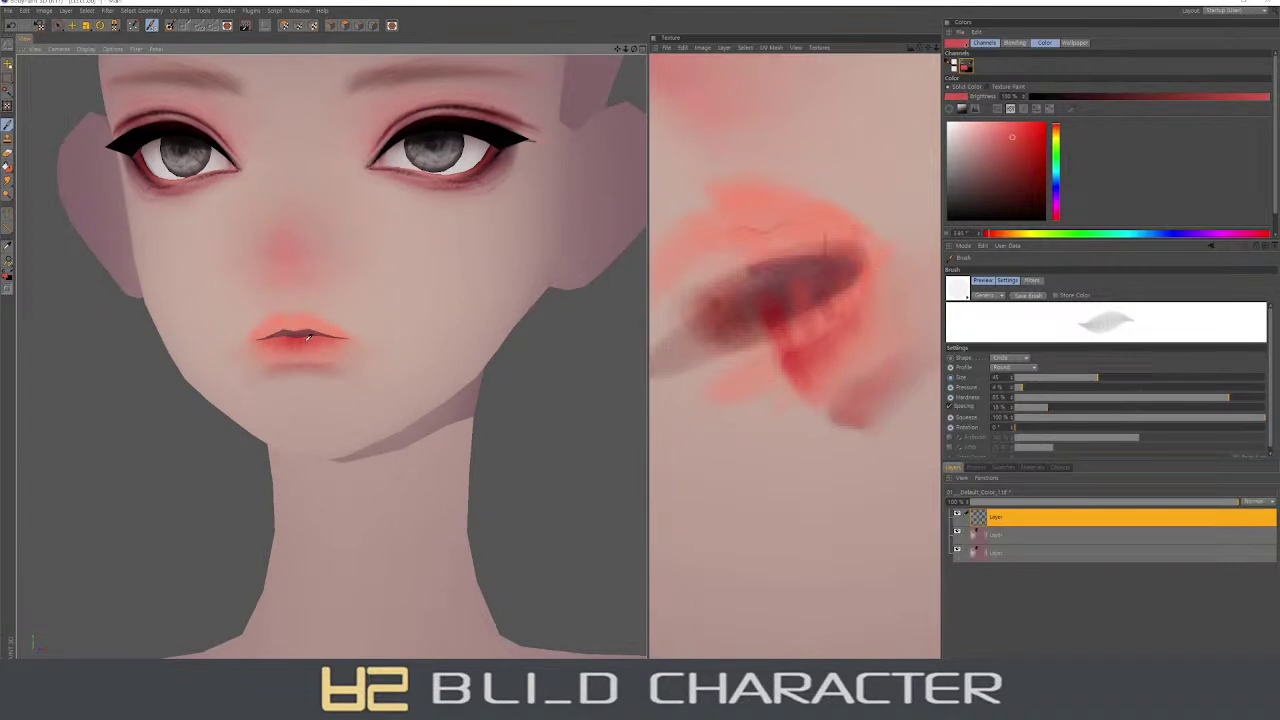
- Paint the upper lip with bright red strokes
left_click(1043, 128)
left_click_drag(743, 271, 706, 286)
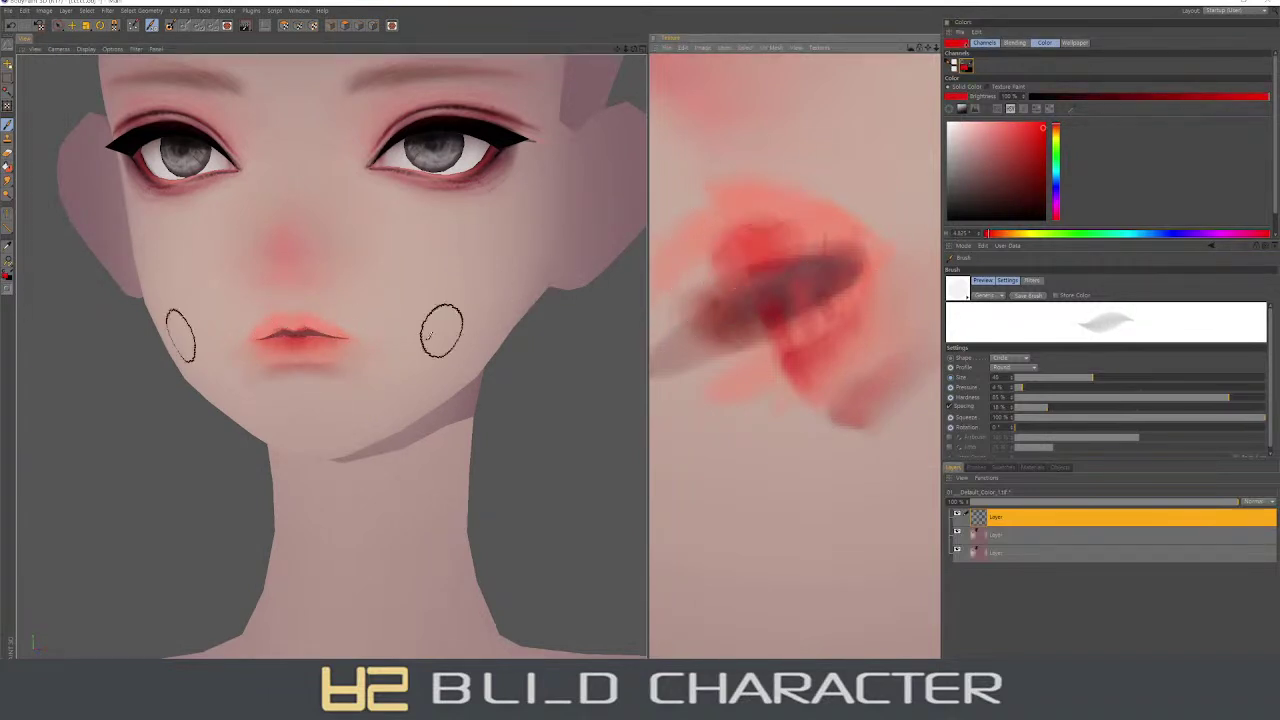
left_click_drag(430, 337, 470, 320, "alt")
mouse_move(757, 277)
left_mouse_down()
mouse_move(749, 211)
mouse_move(737, 214)
mouse_move(800, 214)
left_mouse_up()
left_click(730, 212, "ctrl")
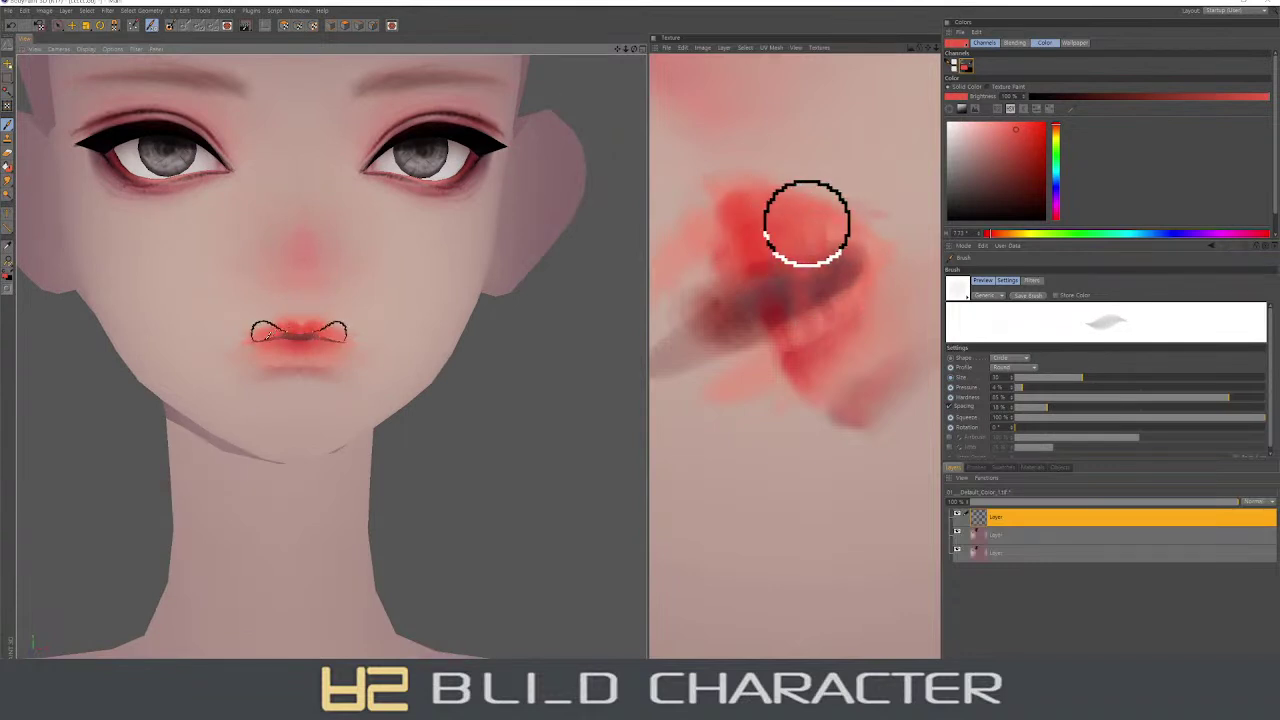
- Define the mouth corners in saturated red with a size-5 brush, then shift toward crimson
middle_click_drag(806, 290, 790, 290)
left_click_drag(1039, 154, 1045, 130)
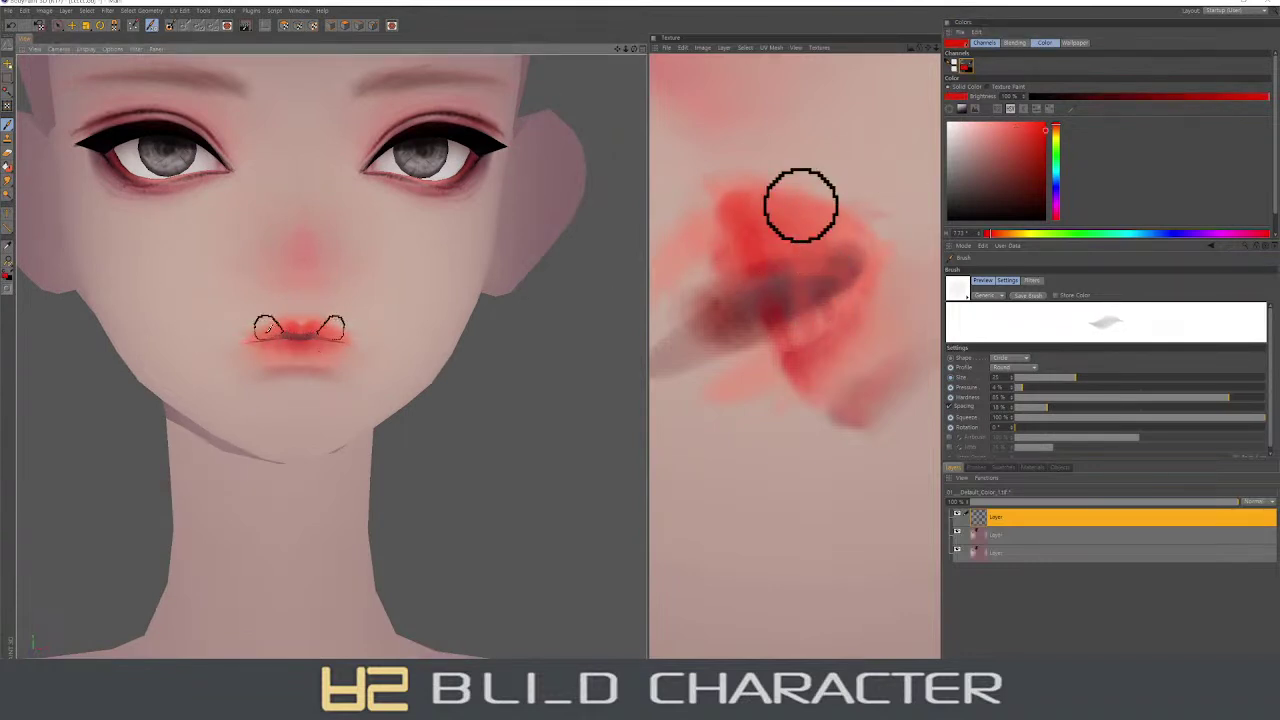
middle_click_drag(800, 206, 775, 206)
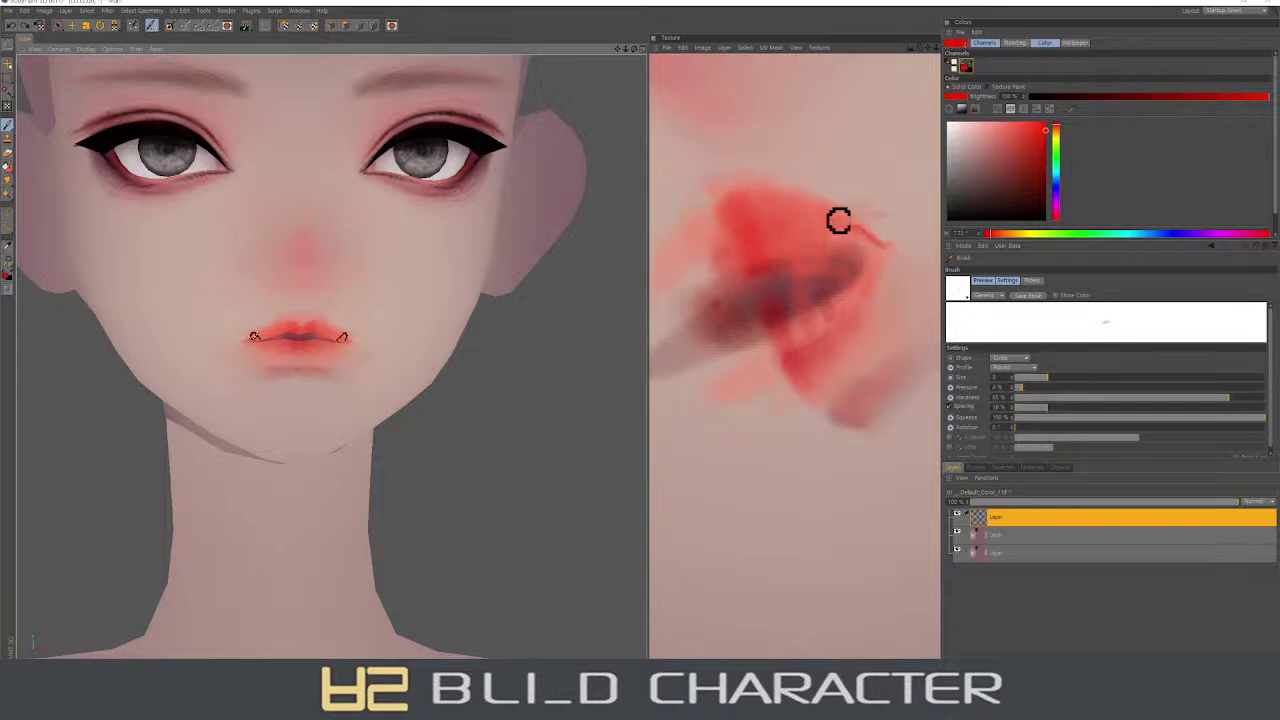
middle_click_drag(806, 268, 872, 244)
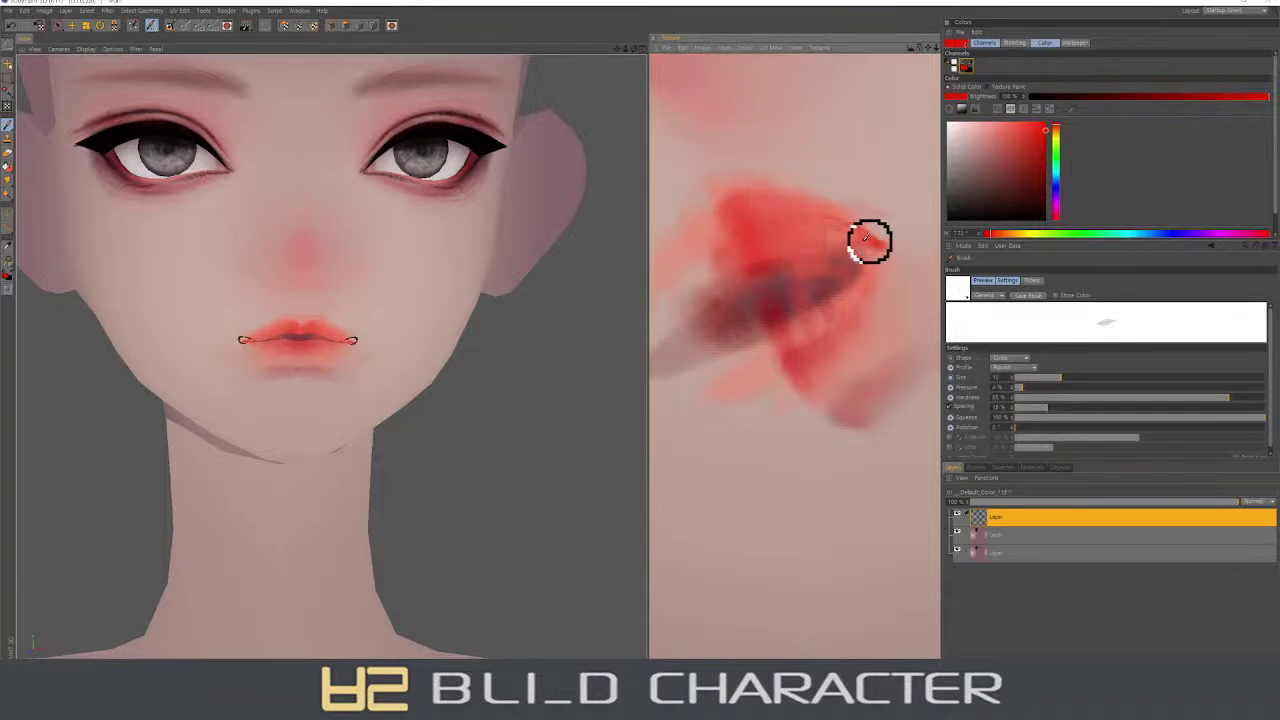
left_click(1057, 212)
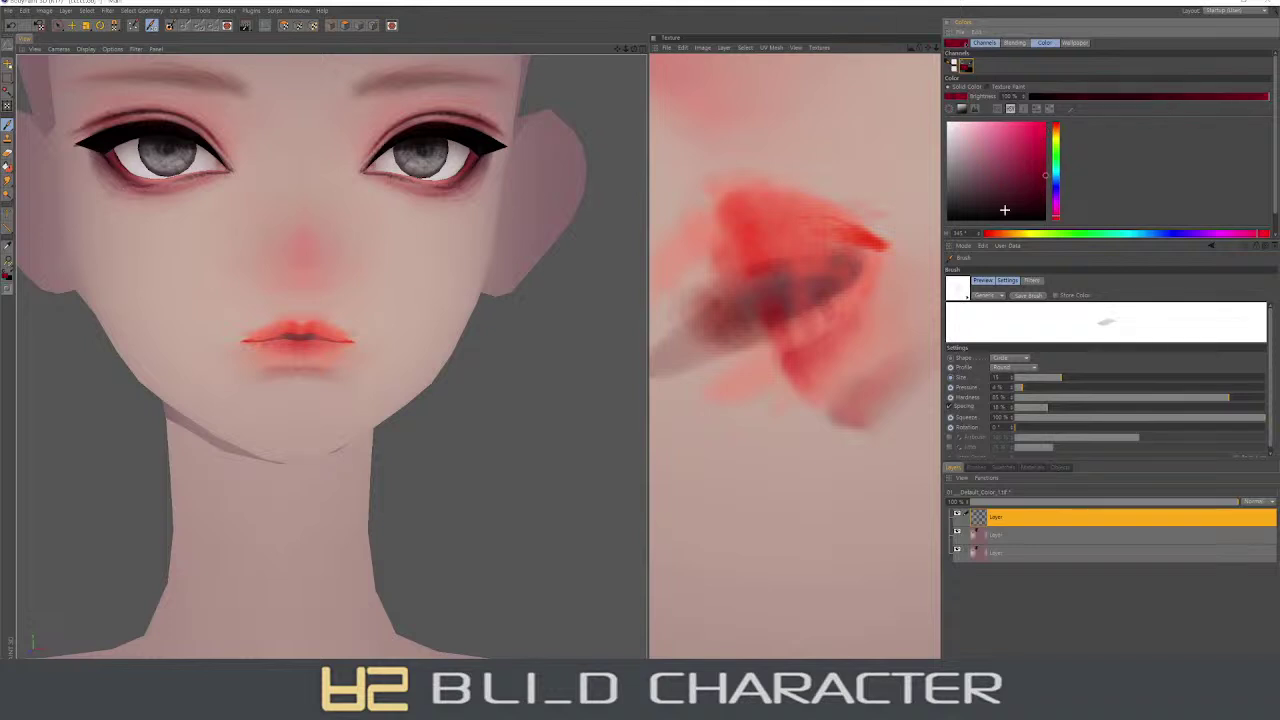
- Paint the lips crimson with a soft brush (Hardness 15%, Size 75), then restore Hardness to 100%
left_click_drag(876, 247, 885, 247)
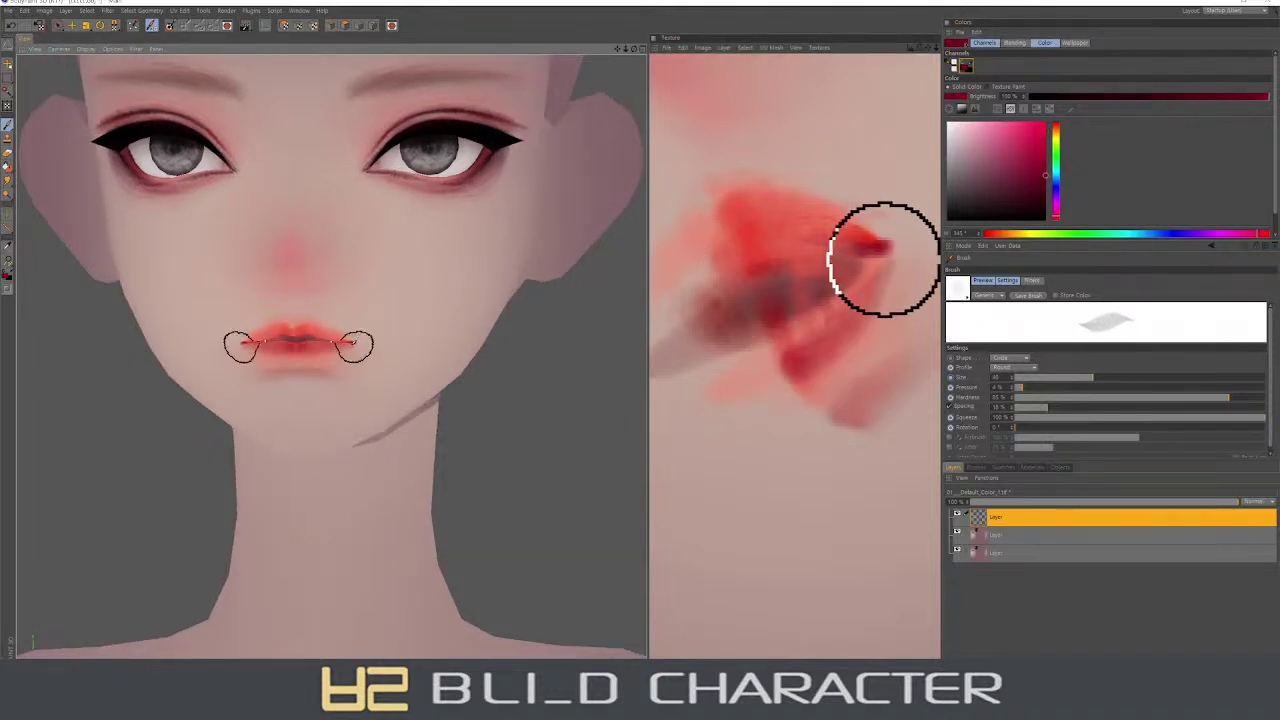
mouse_move(790, 368)
middle_mouse_down()
mouse_move(871, 257)
mouse_move(814, 371)
mouse_move(871, 263)
mouse_move(855, 335)
mouse_move(766, 286)
middle_mouse_up()
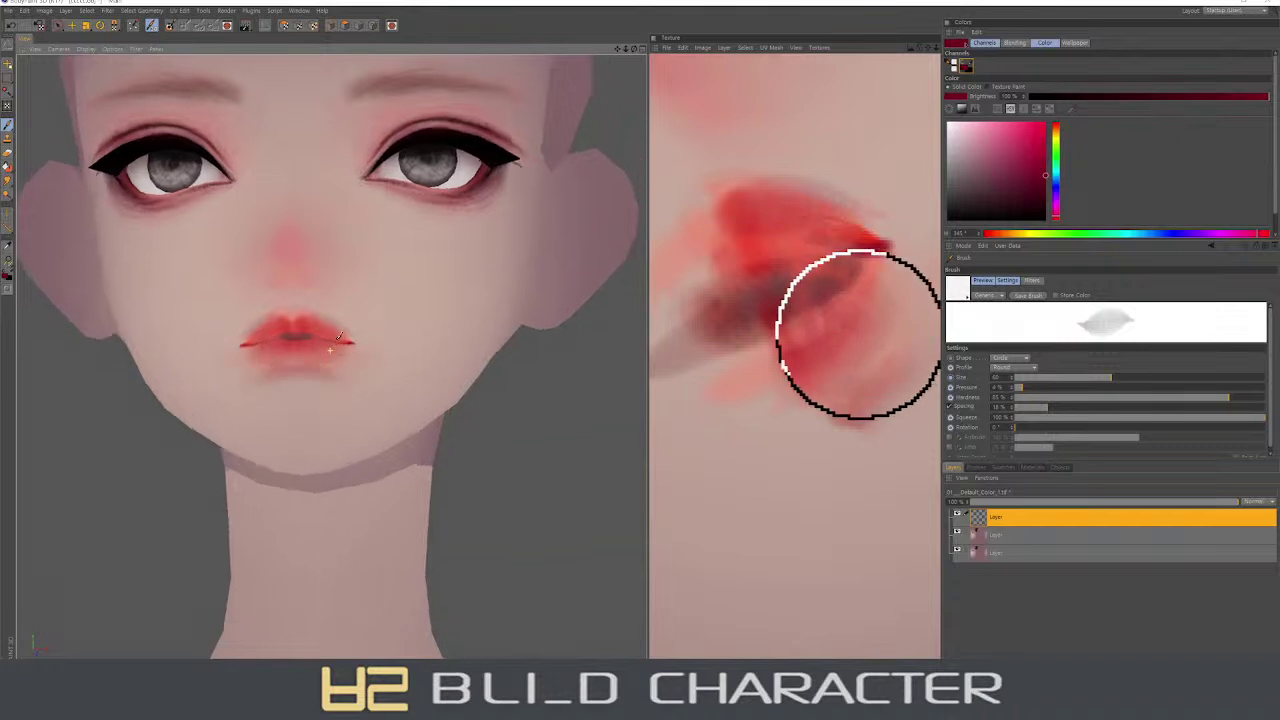
left_click(1040, 155)
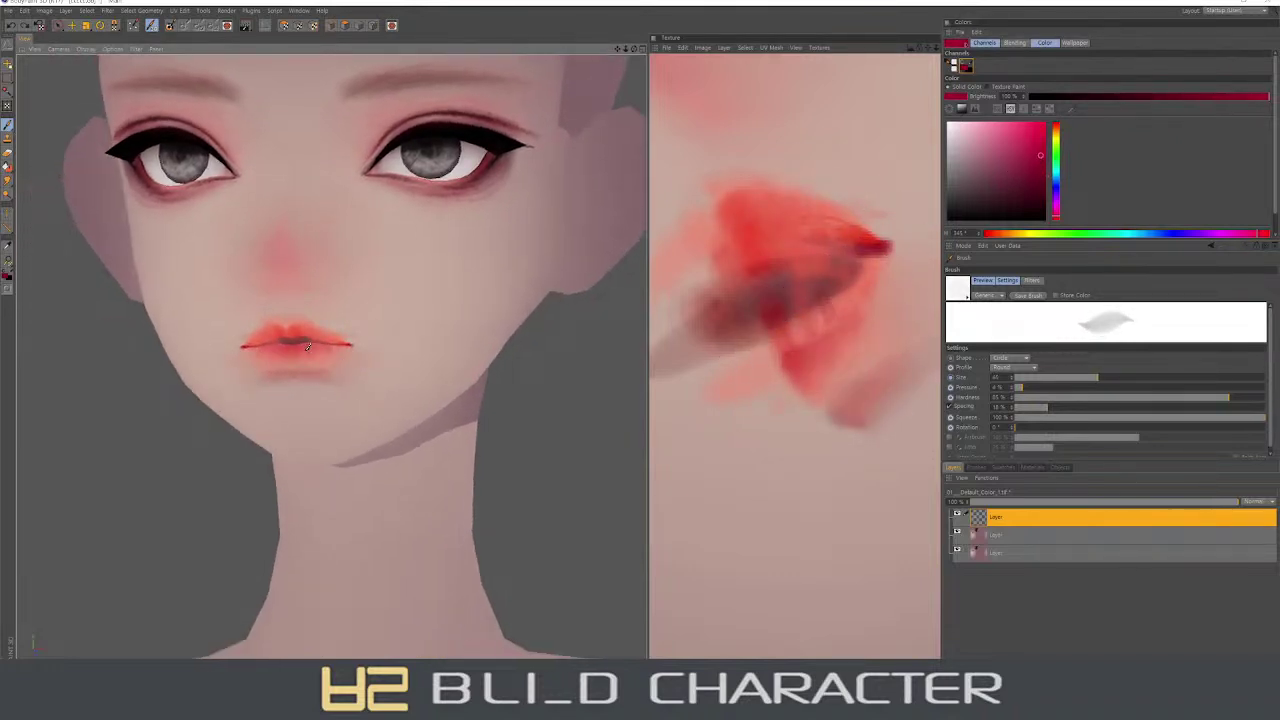
left_click(1042, 398)
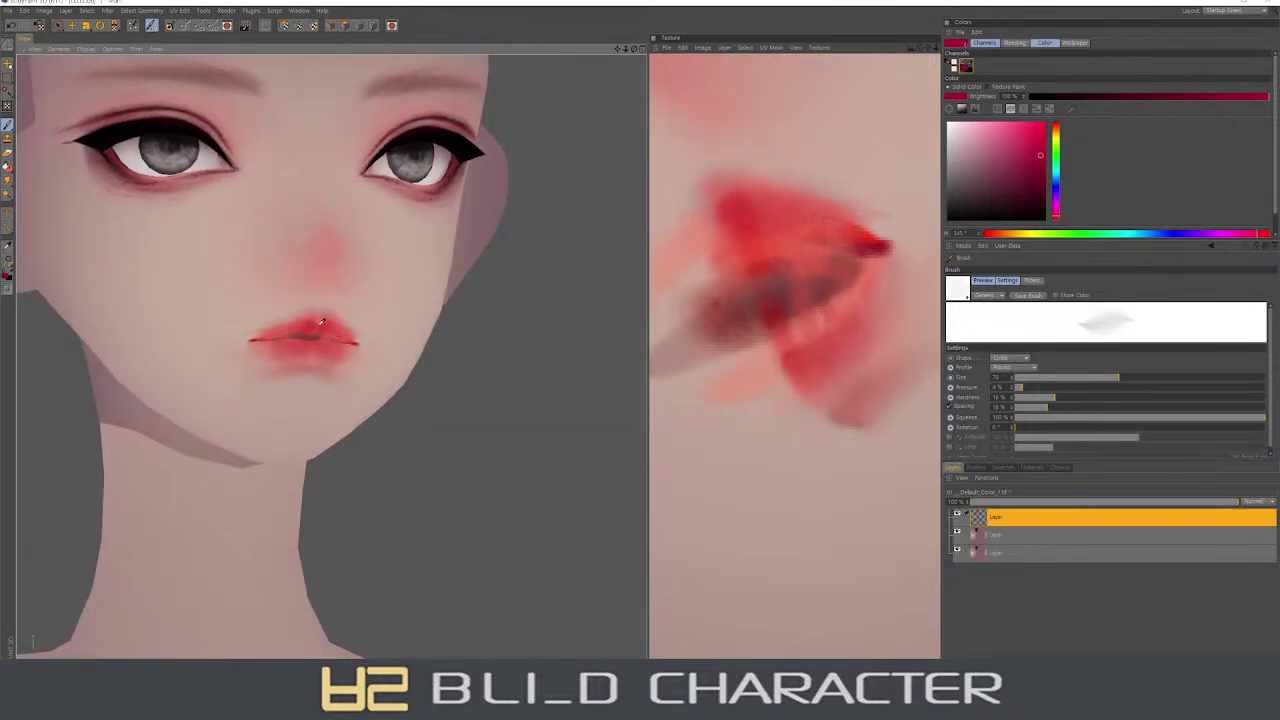
left_click_drag(1133, 397, 1238, 397)
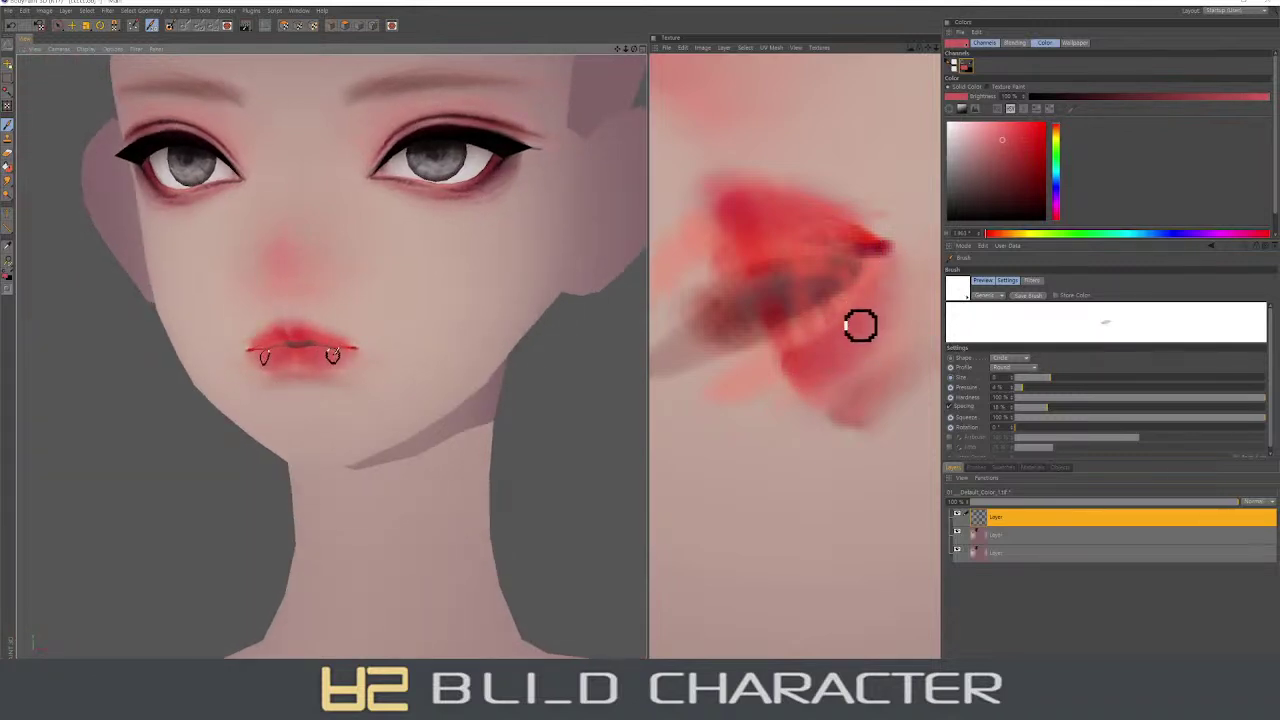
- Choose a saturated pinkish red for the upper lip with a larger brush
middle_click_drag(860, 322, 888, 291)
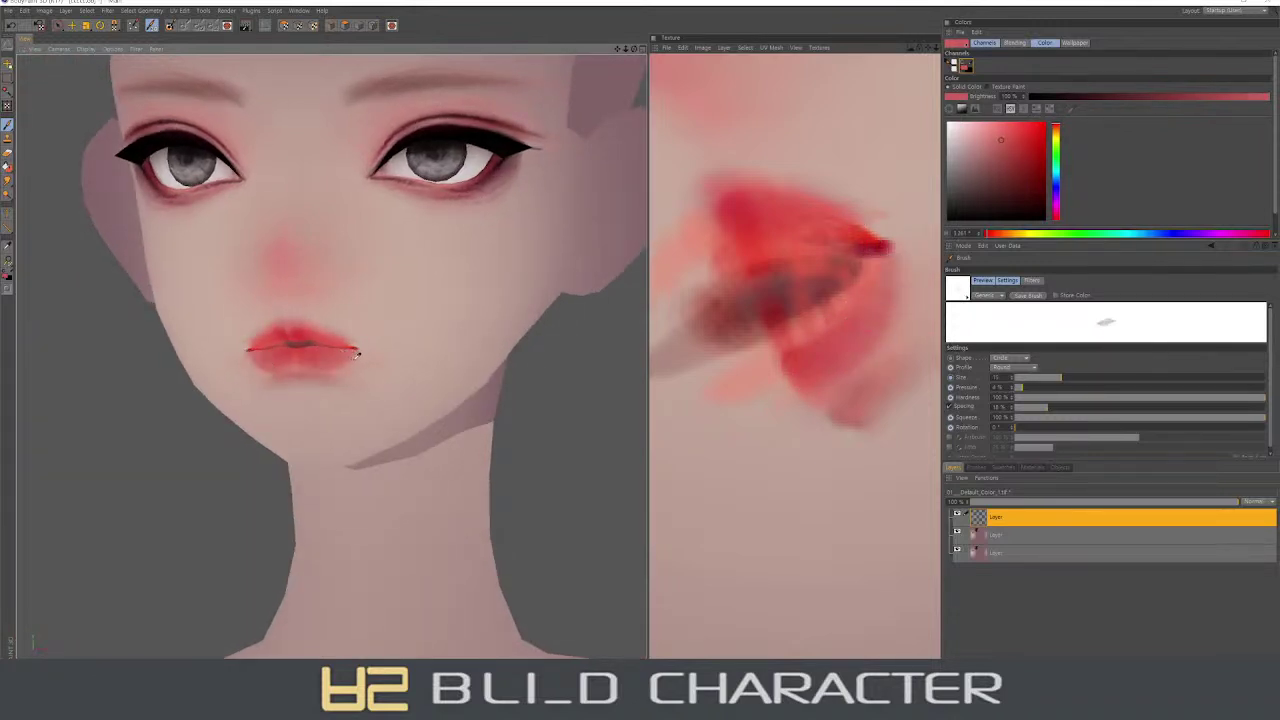
left_click(891, 328, "ctrl")
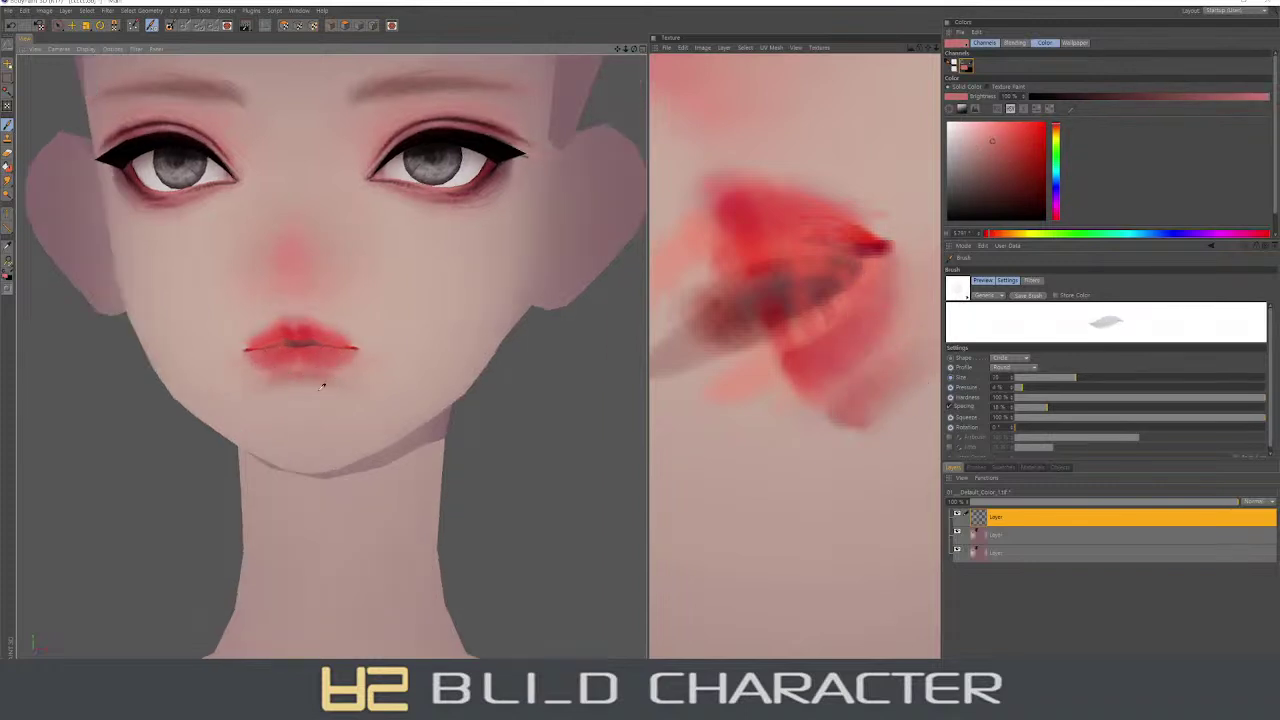
left_click(320, 352, "ctrl")
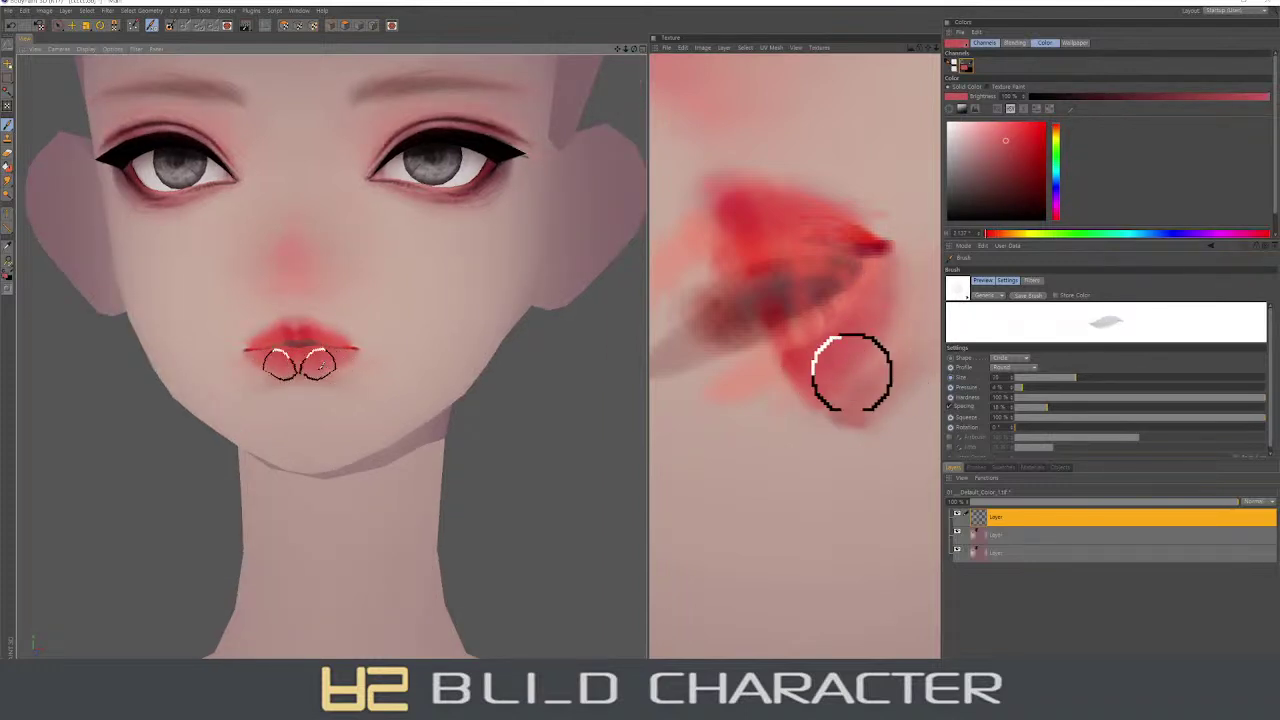
left_click(1018, 140)
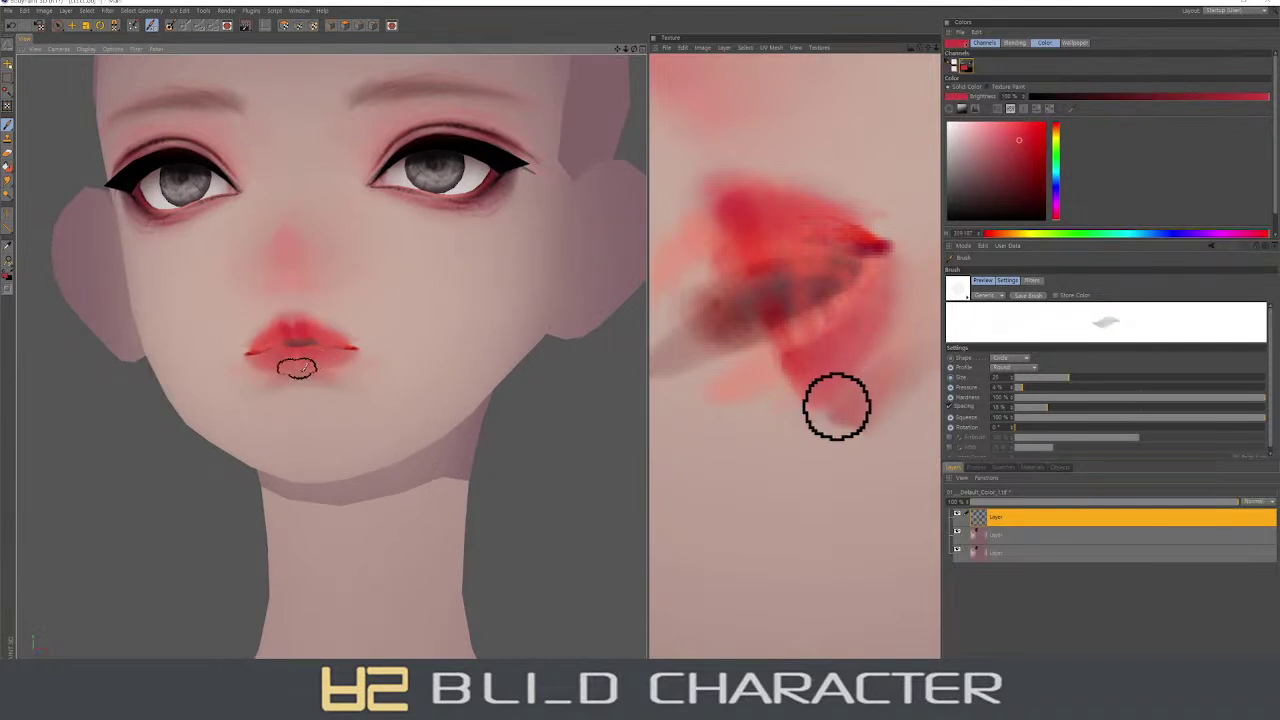
- Repaint the upper lip a more saturated red from a three-quarter angle, then switch to Live Selection
middle_click_drag(831, 409, 828, 406)
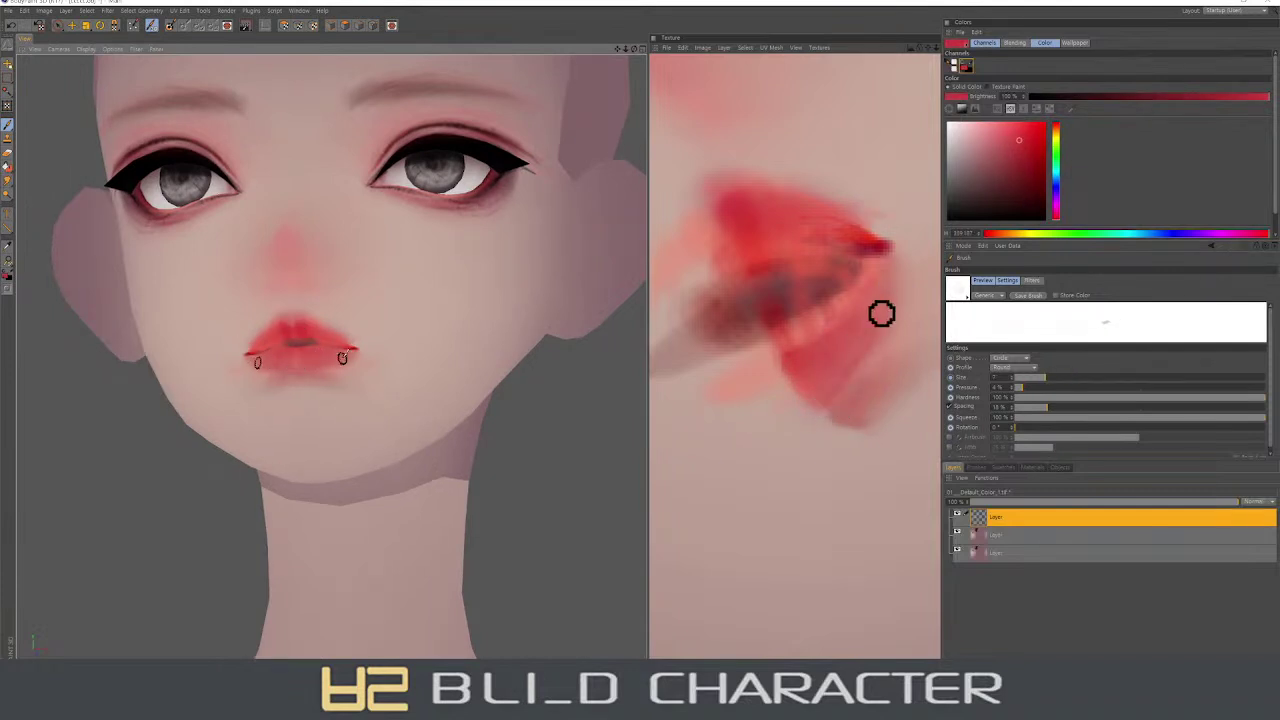
middle_click_drag(894, 303, 849, 346)
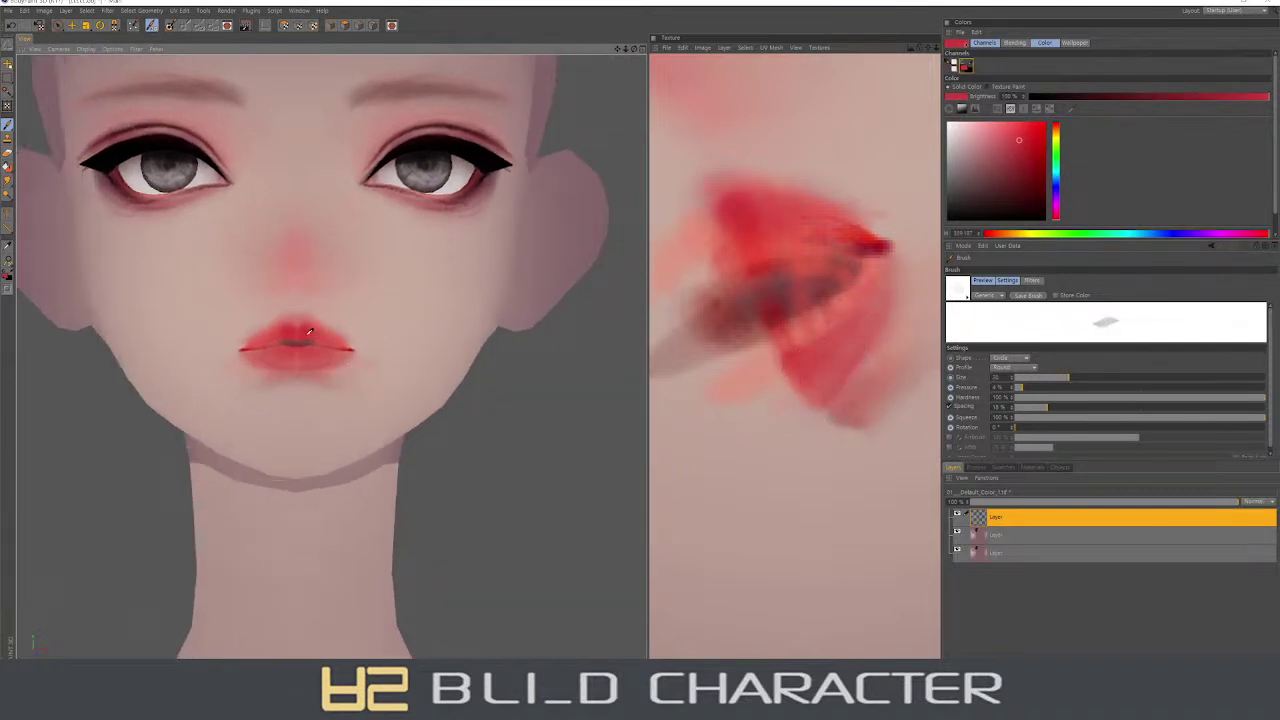
middle_click_drag(757, 194, 737, 223)
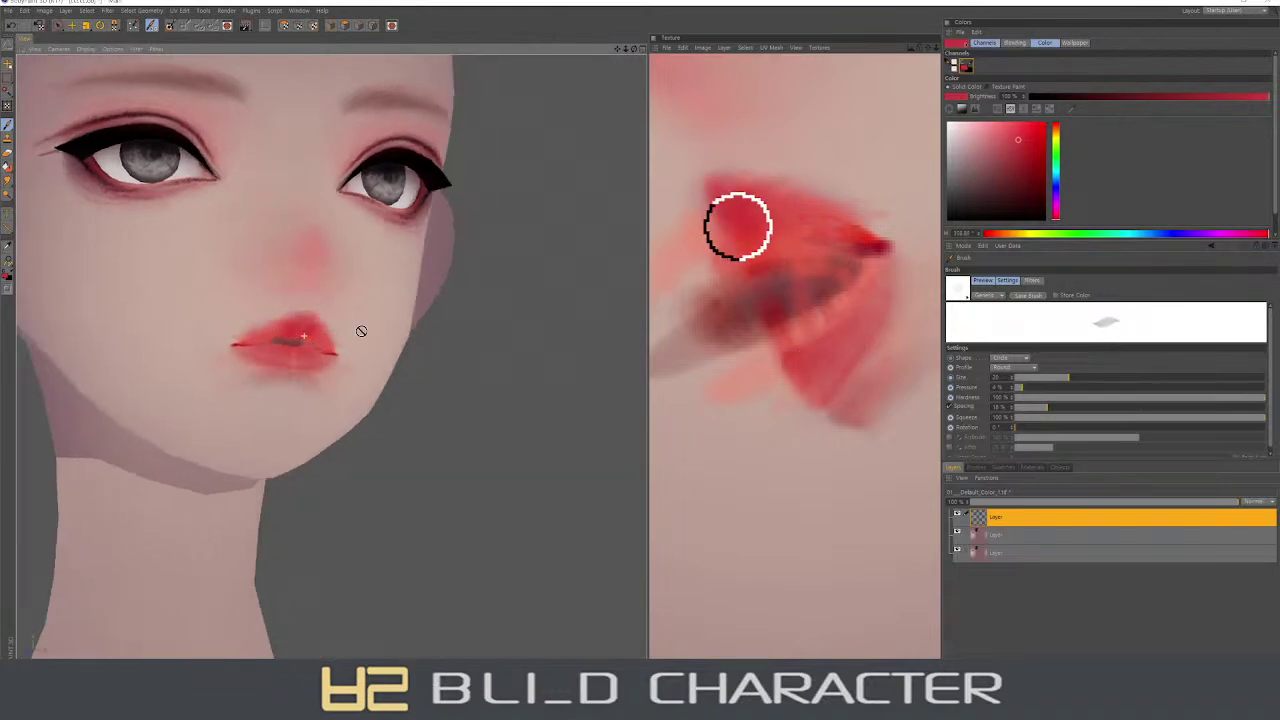
mouse_move(737, 201)
left_mouse_down()
mouse_move(763, 209)
mouse_move(737, 234)
left_mouse_up()
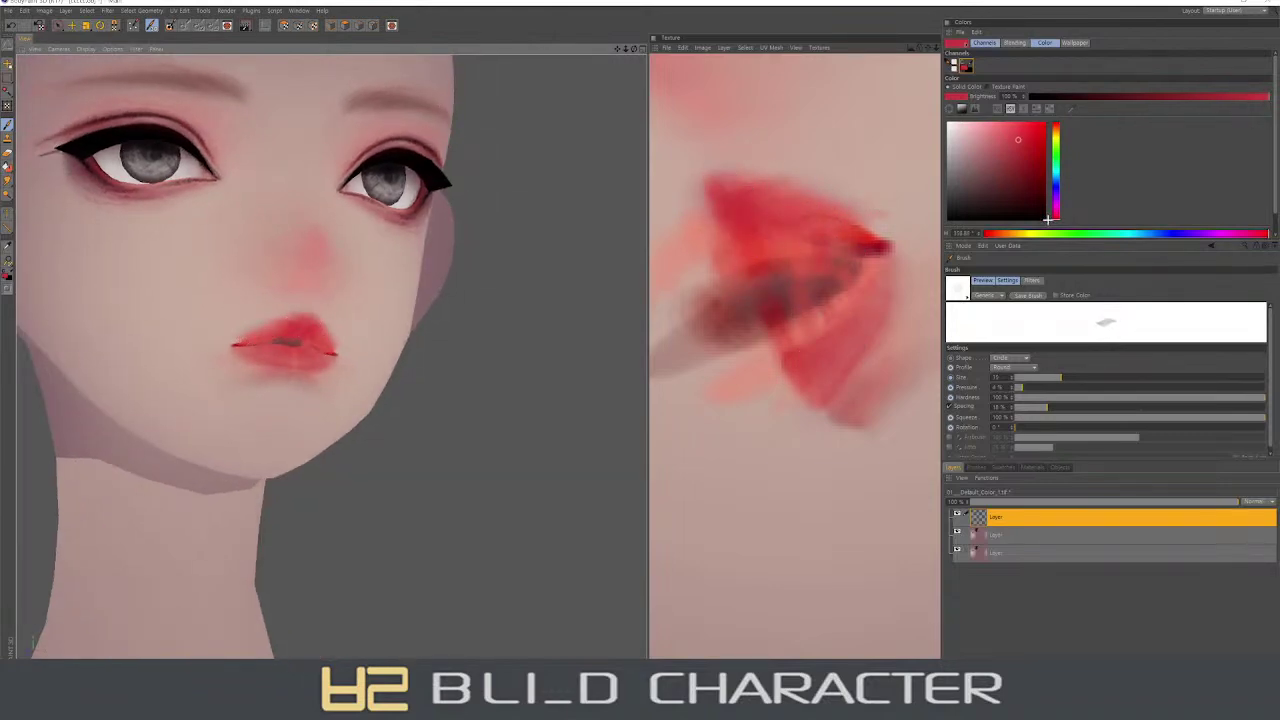
key("9")
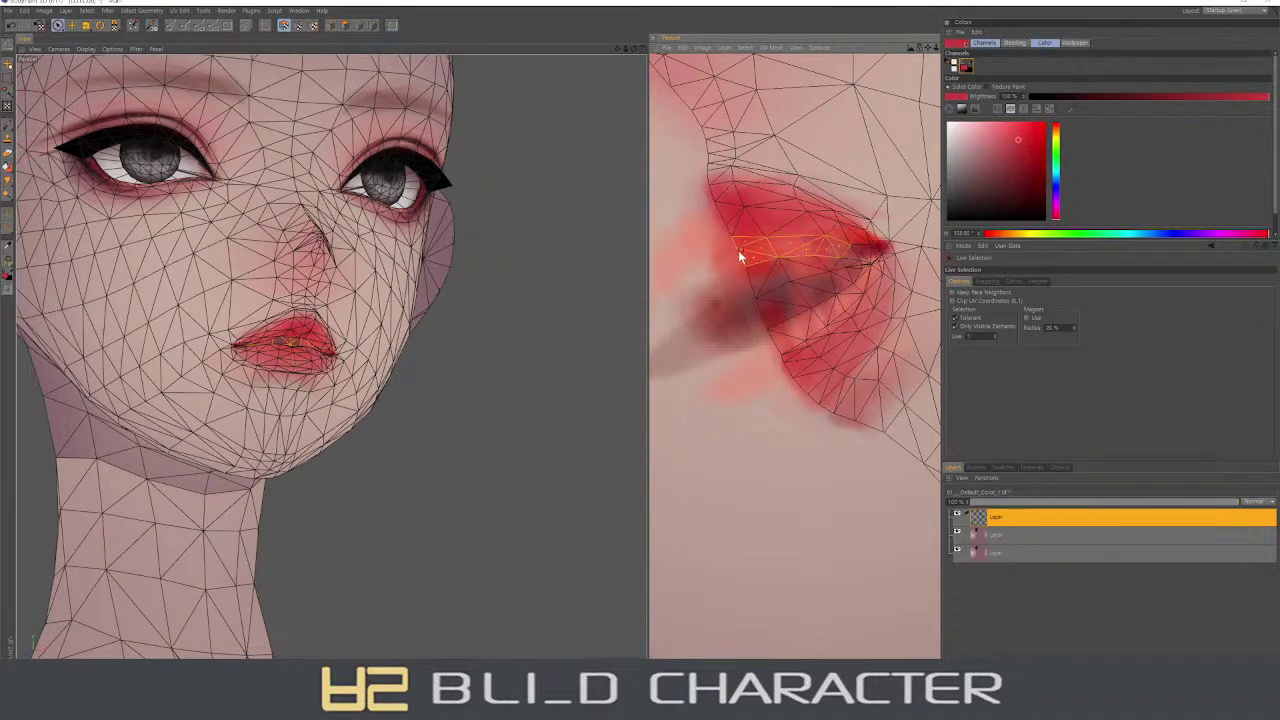
- Select the upper-lip polygons and fill them with deep red, including the right tip
left_click_drag(852, 236, 795, 220)
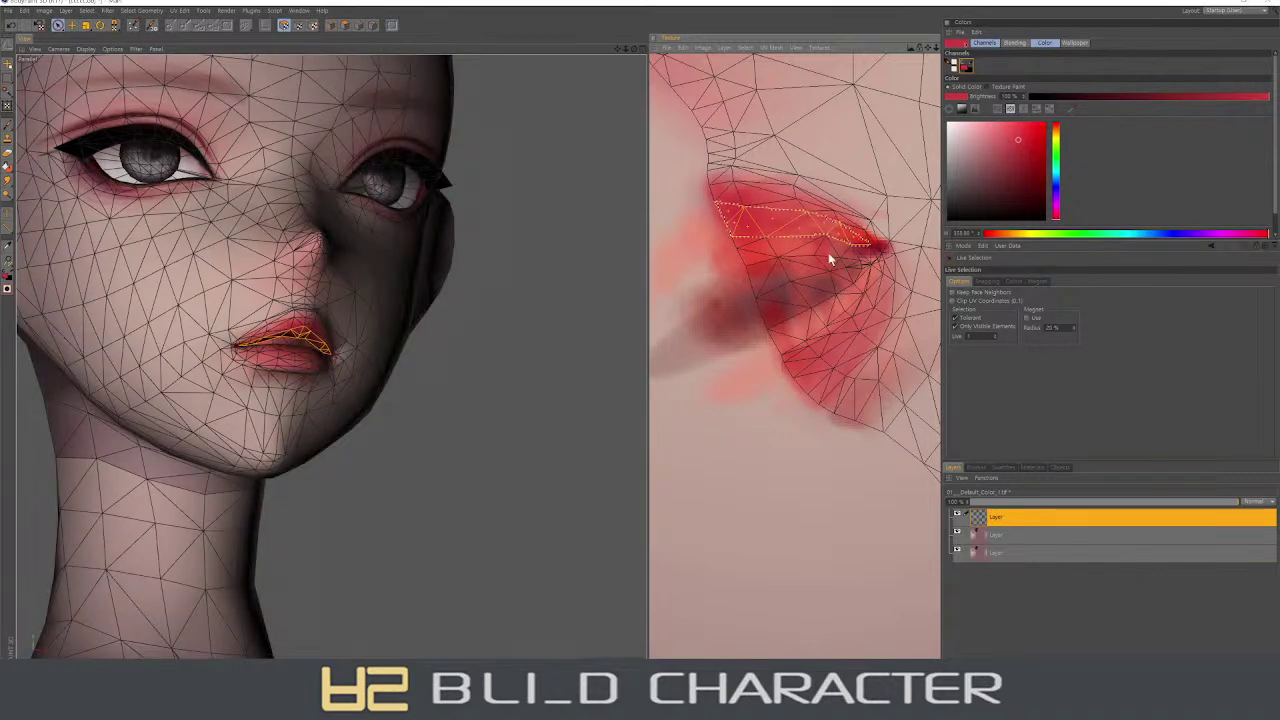
key("b")
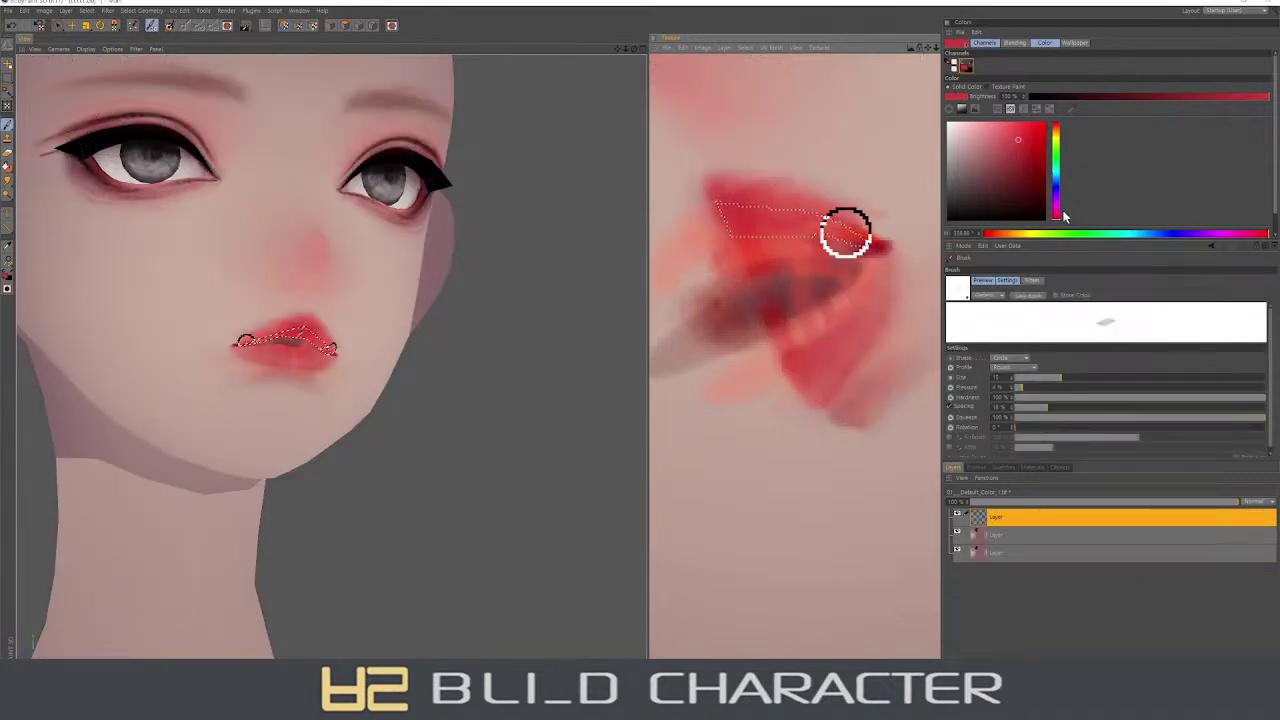
left_click_drag(1063, 214, 1057, 218)
left_click(843, 229, "ctrl")
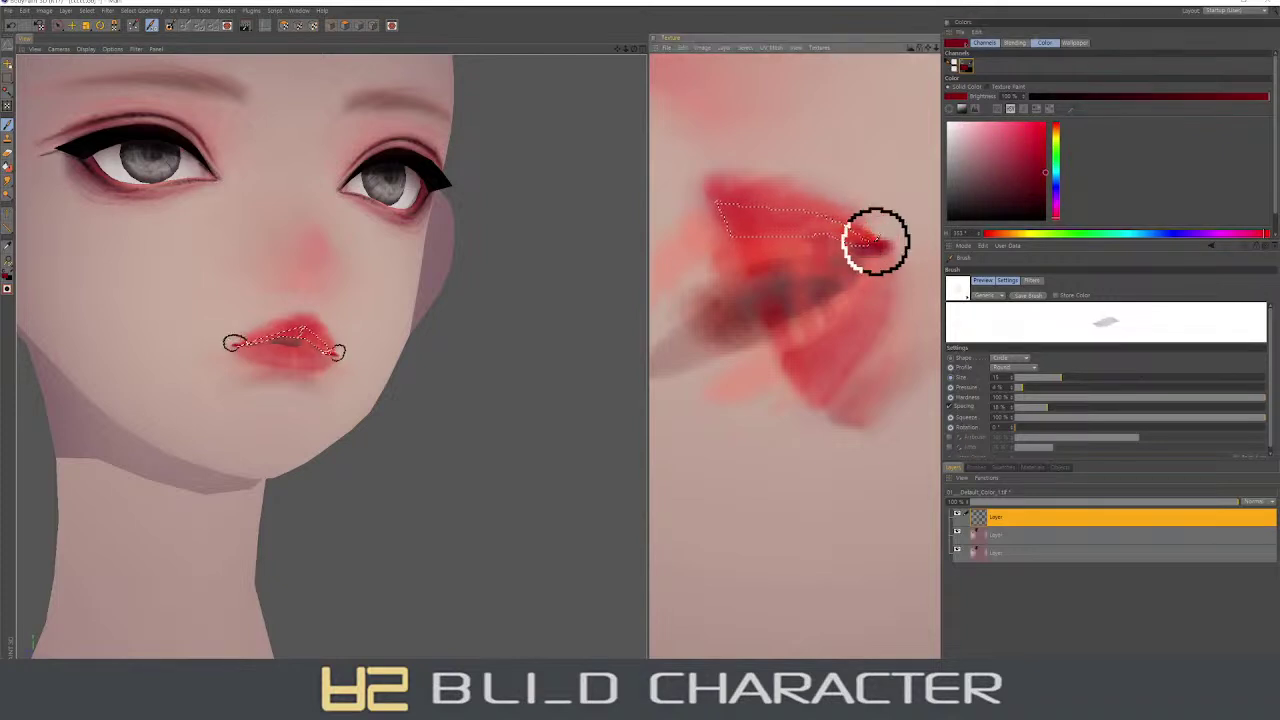
left_click_drag(834, 256, 651, 271)
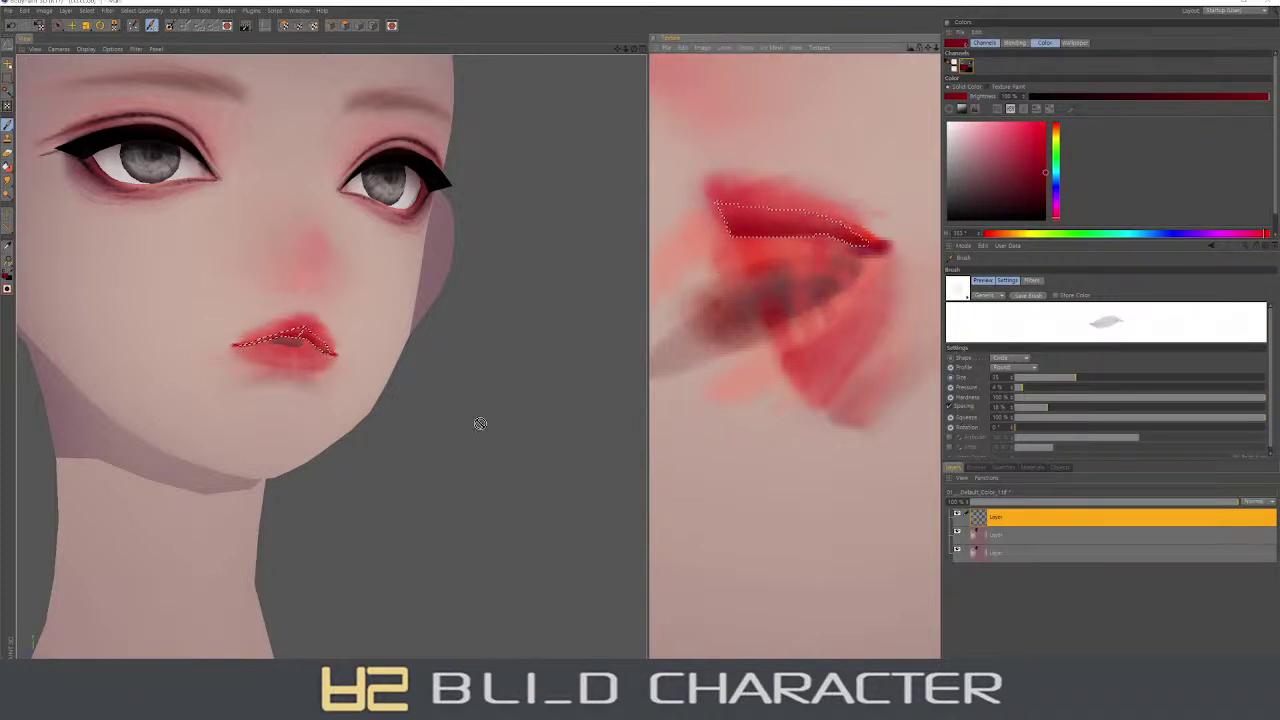
left_click_drag(851, 258, 791, 238)
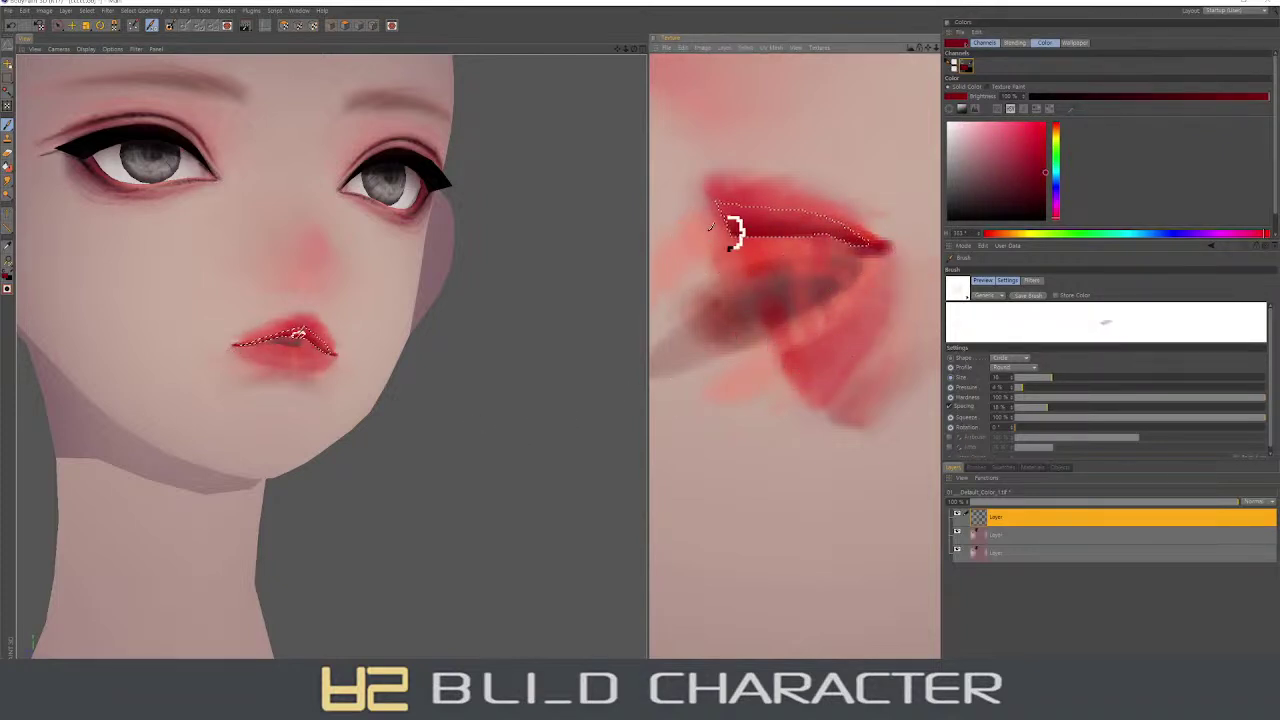
- Touch up the lip tip and shade inside the upper lip with a darker red
key("9")
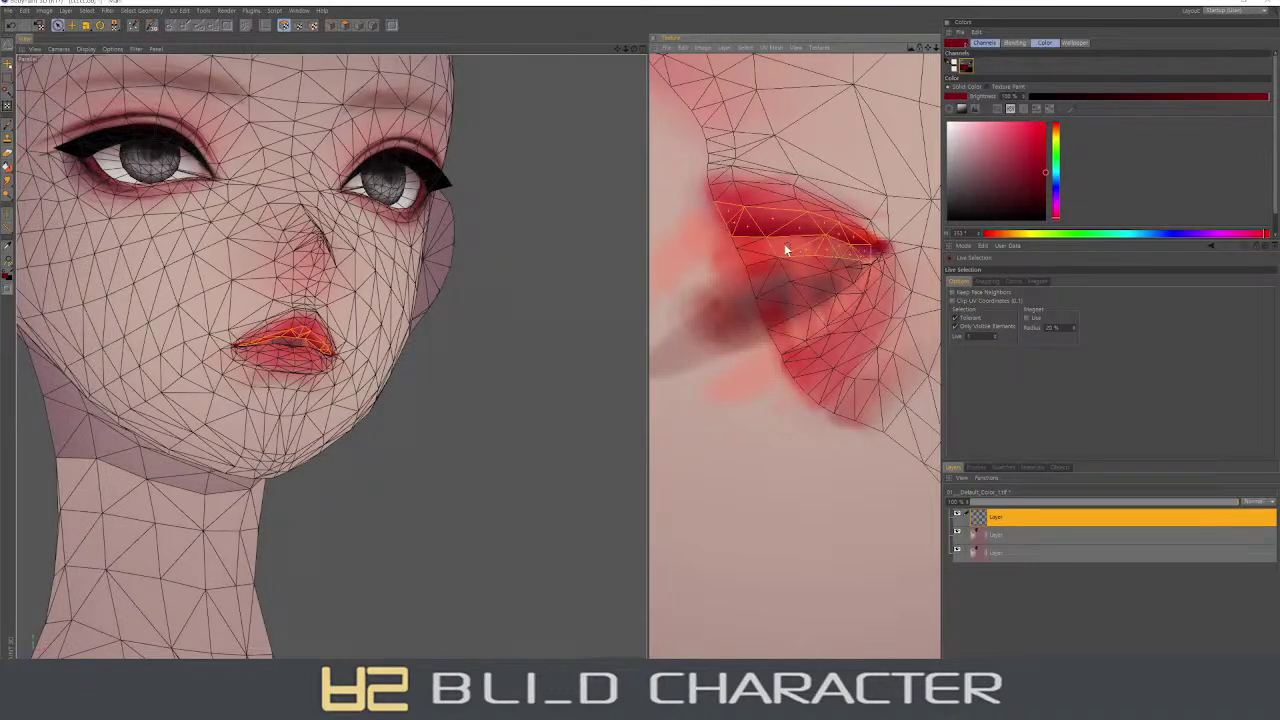
key("8")
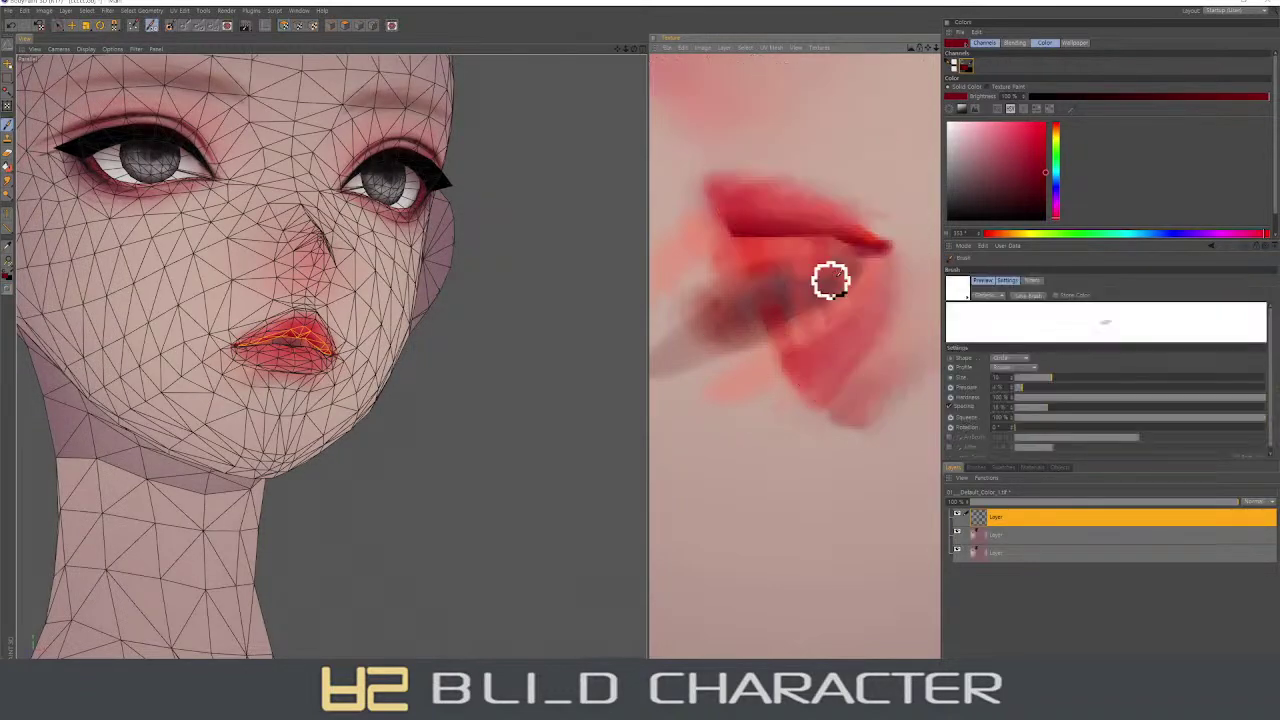
left_click_drag(829, 280, 857, 266)
key("9")
key("8")
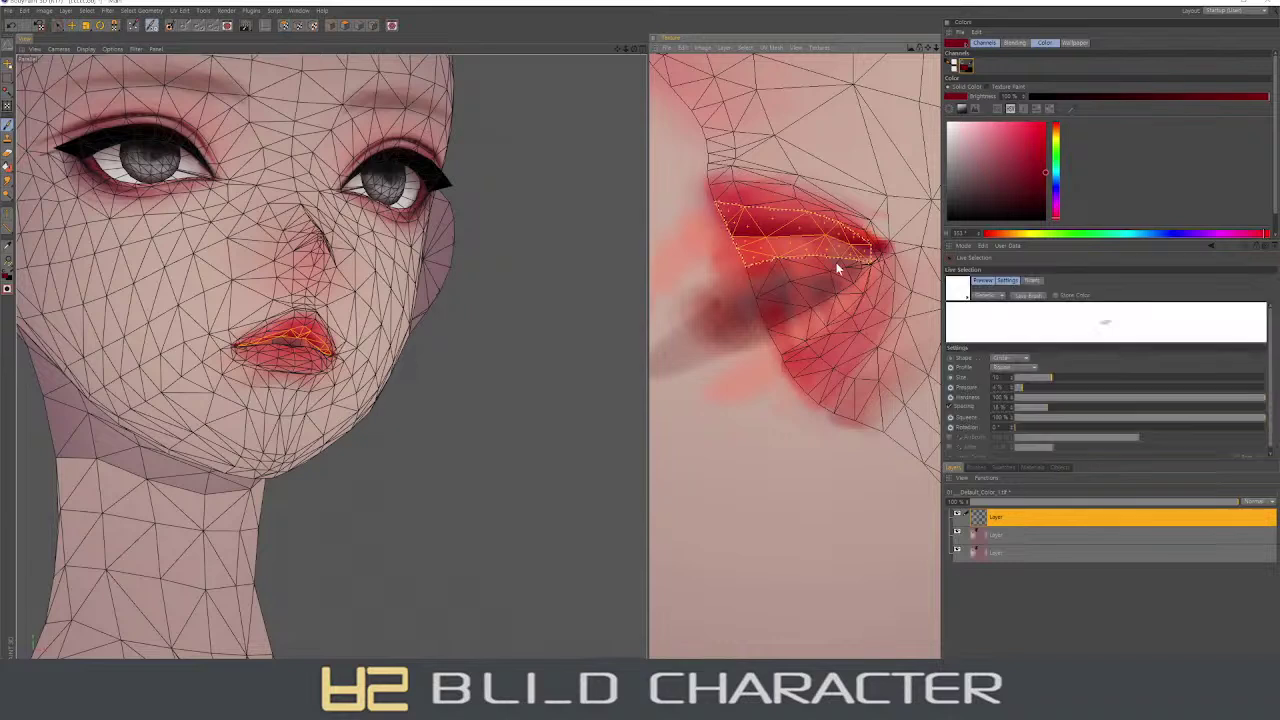
left_click(1030, 211)
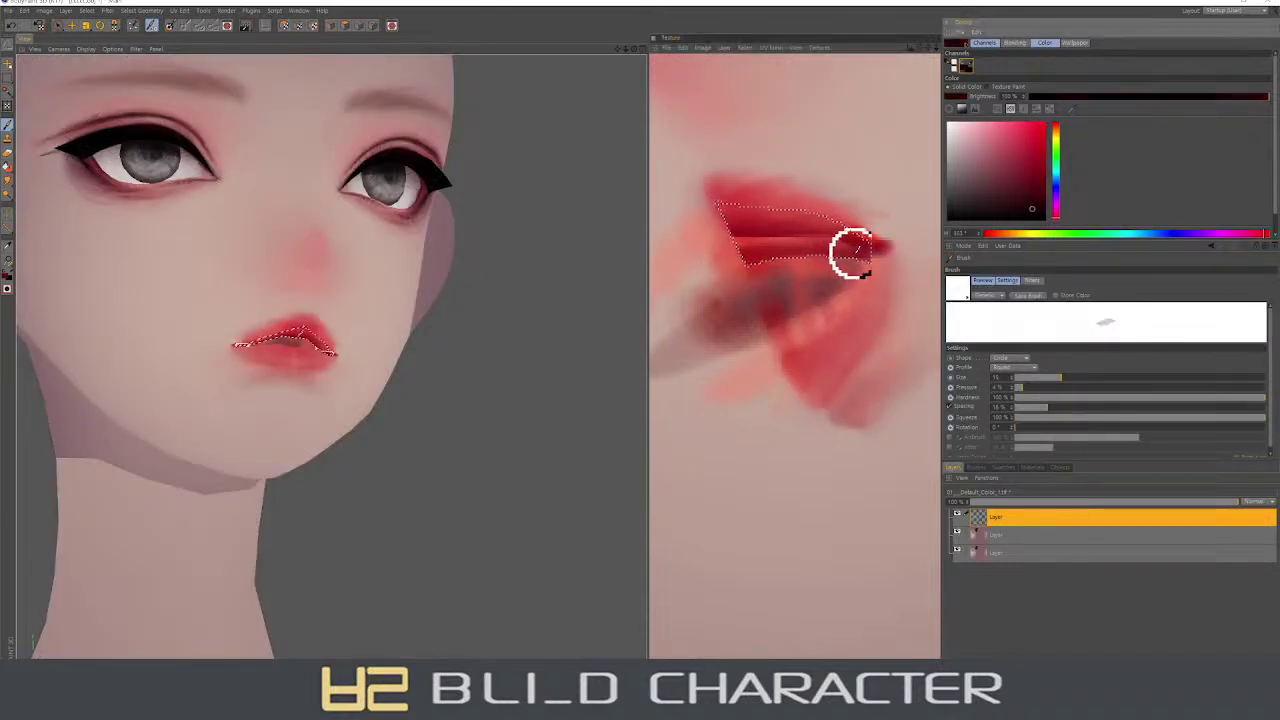
mouse_move(857, 251)
left_mouse_down()
mouse_move(706, 266)
mouse_move(737, 249)
left_mouse_up()
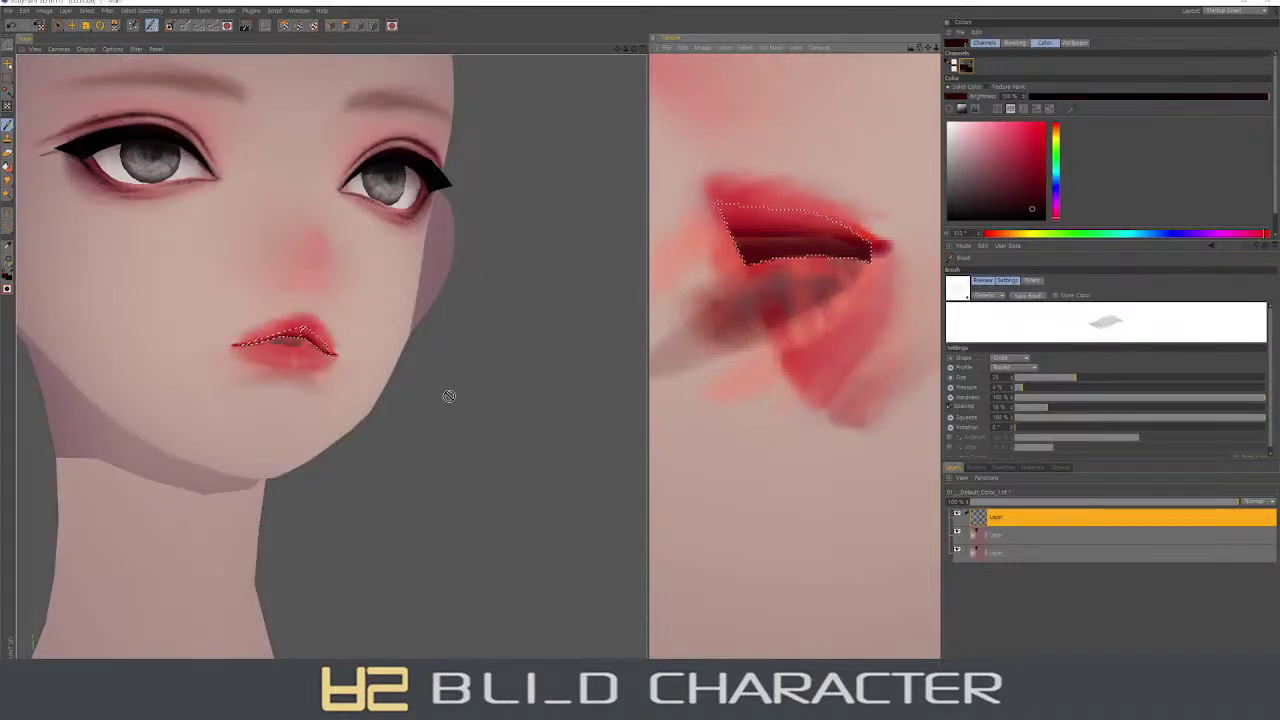
mouse_move(413, 391)
left_mouse_down("alt")
mouse_move(380, 414)
mouse_move(549, 367)
left_mouse_up("alt")
- Select the lower lip's inner-edge polygons and paint a red stroke along that edge
key("9")
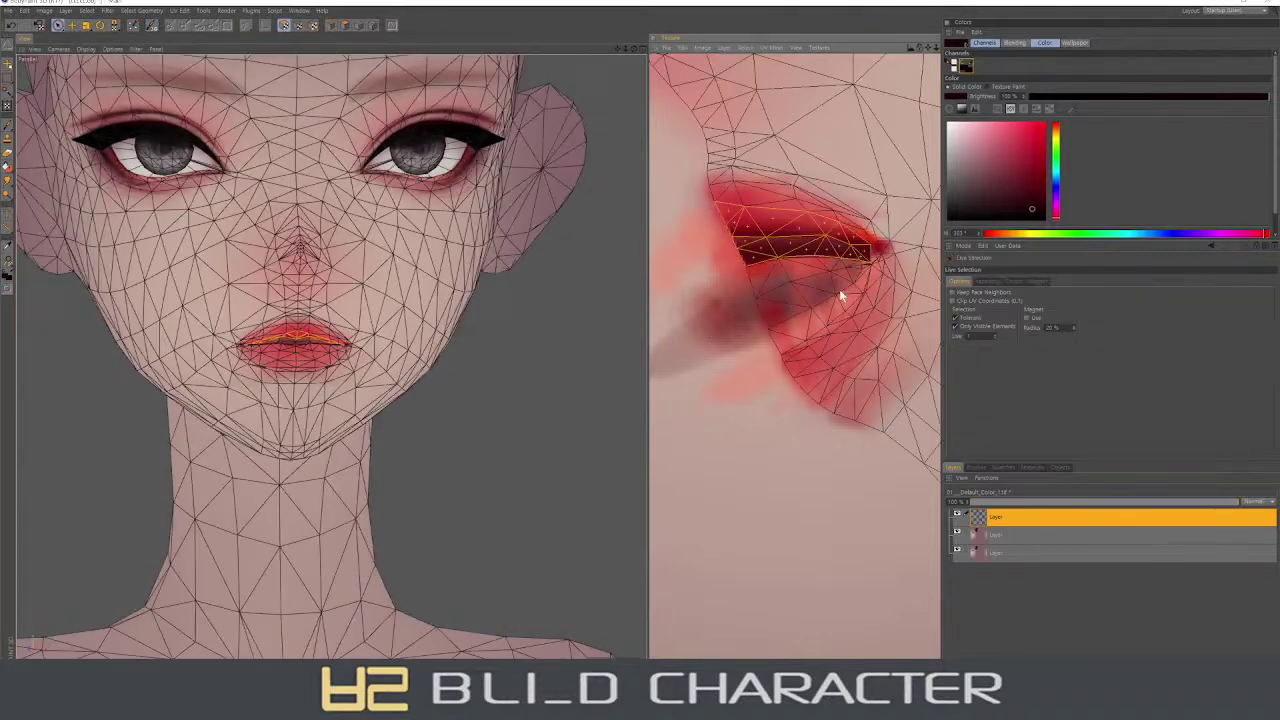
left_click_drag(865, 262, 854, 286)
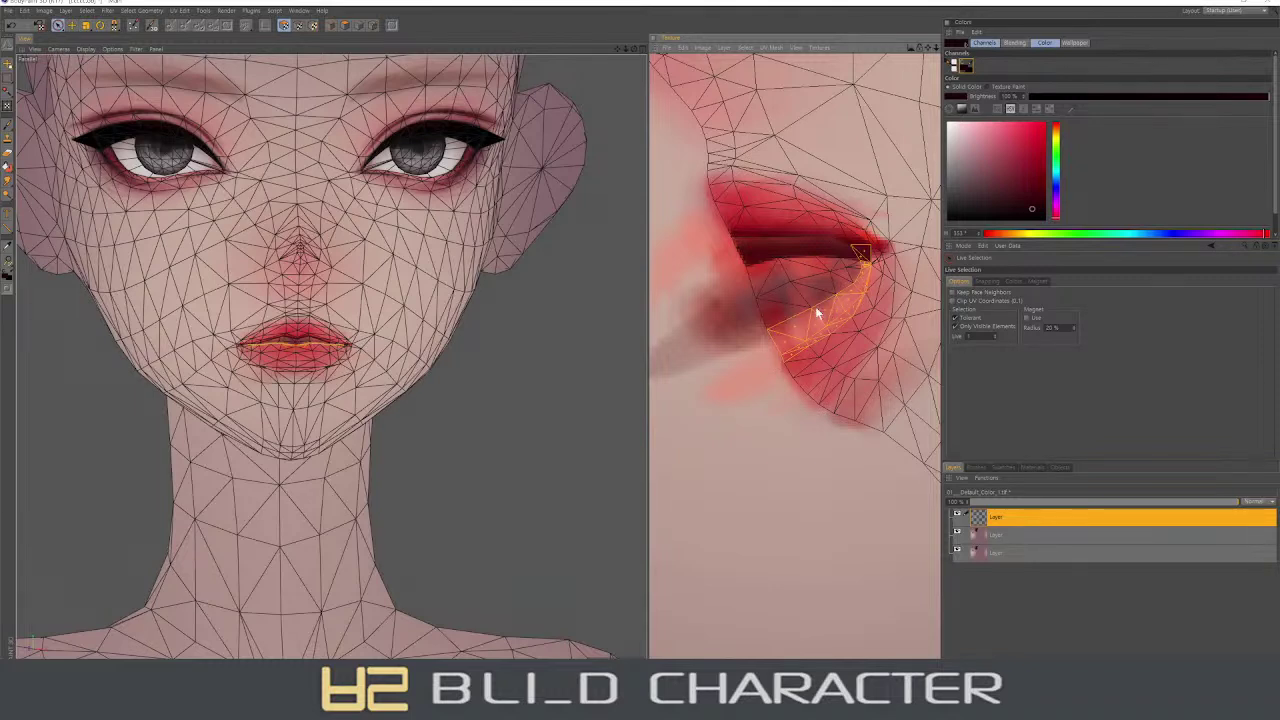
key("b")
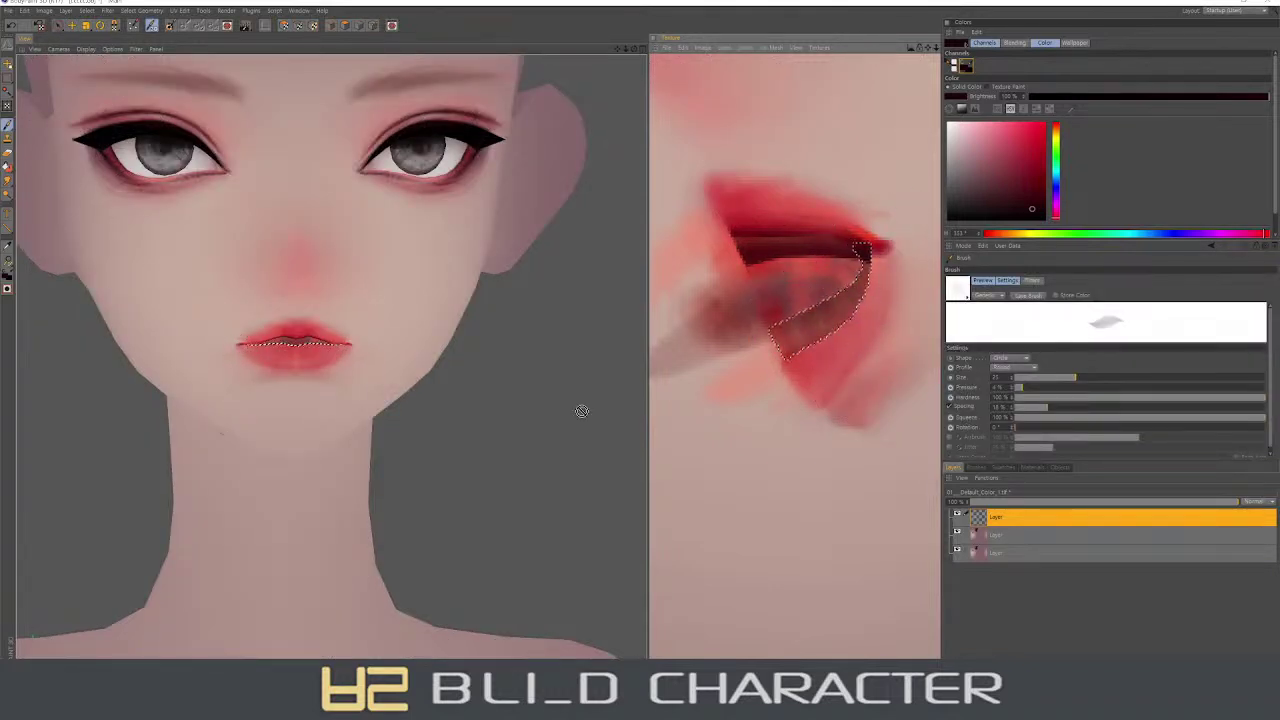
left_click(1045, 160)
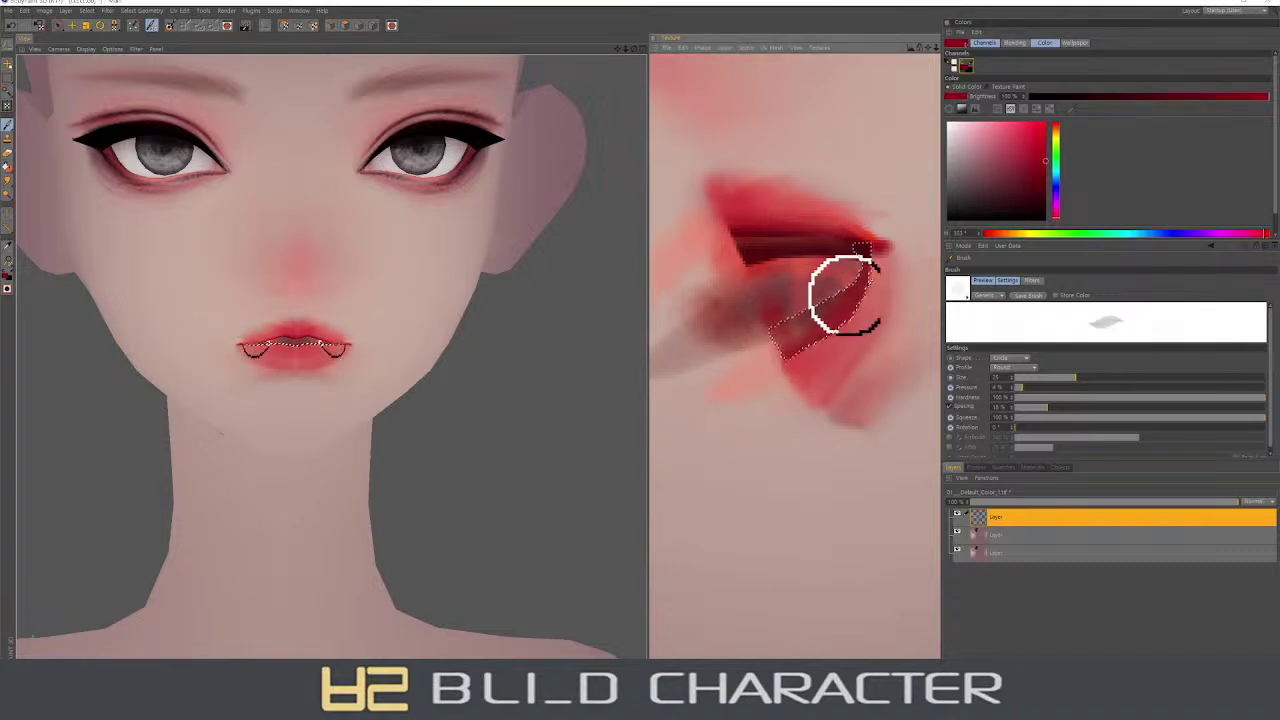
left_click_drag(857, 277, 790, 350)
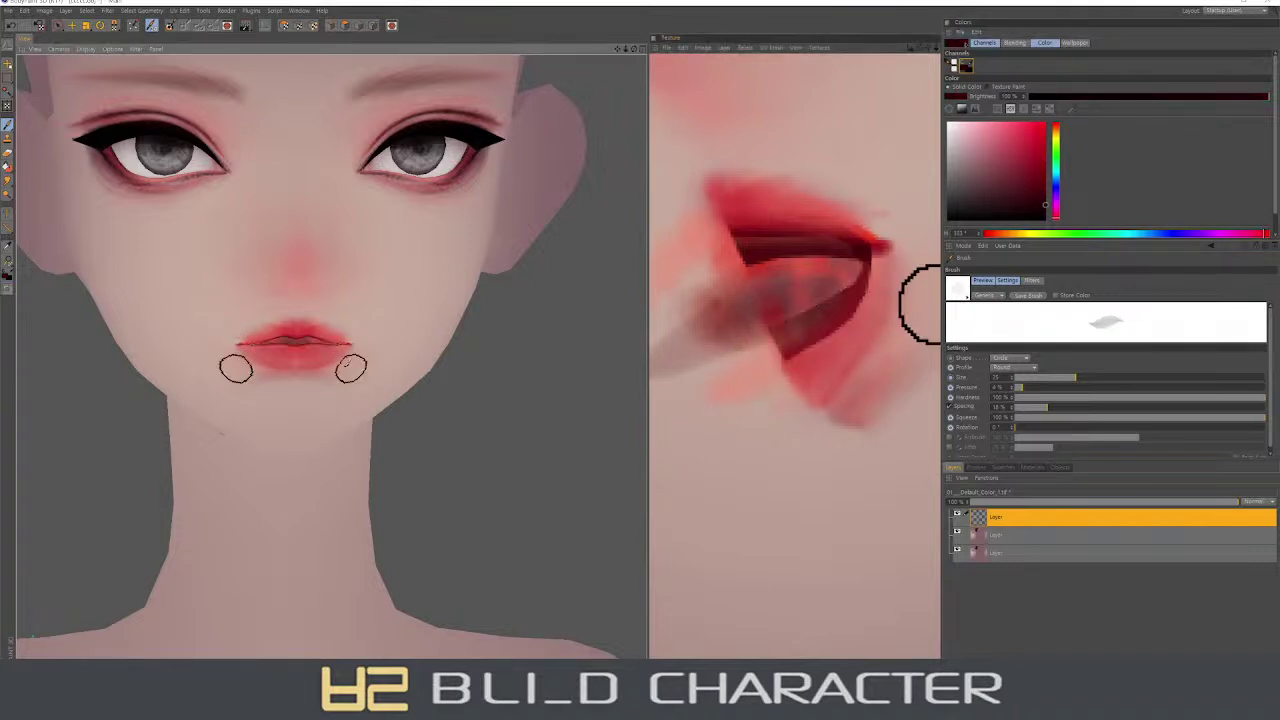
- Darken the sampled lip red and paint a fine size-8 curve along the right lip edge
left_click_drag(480, 340, 394, 363, "alt")
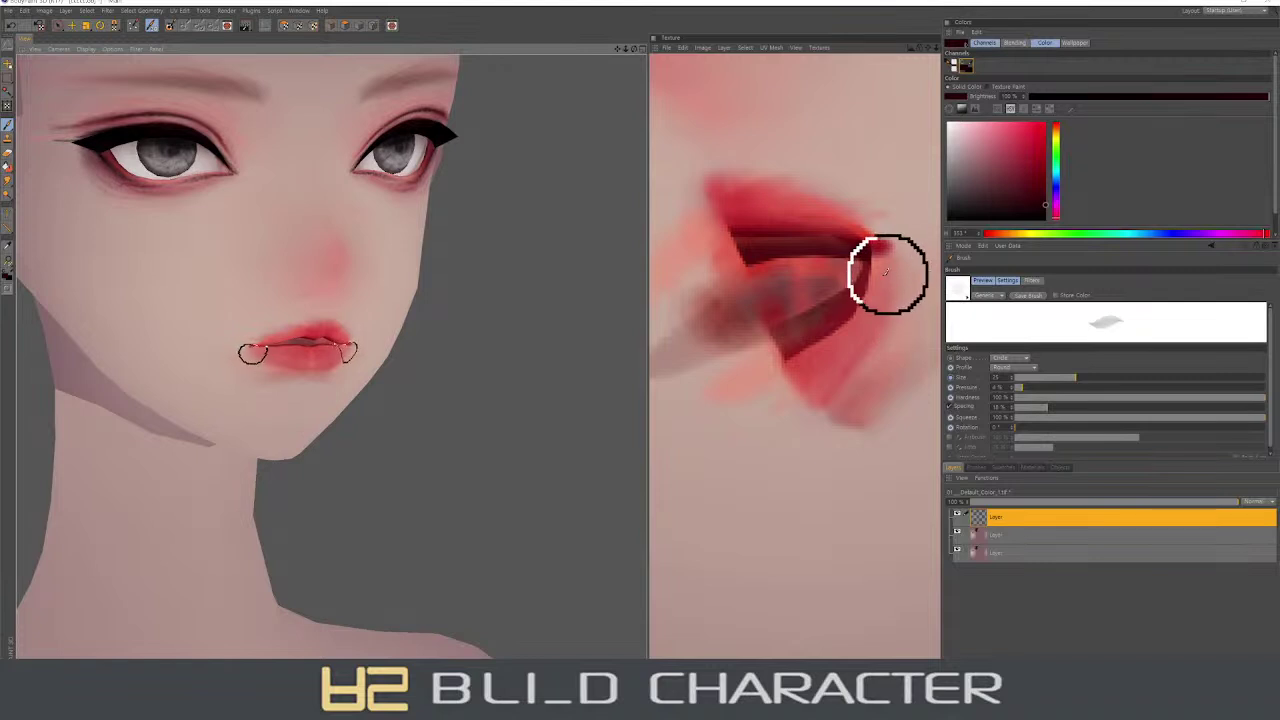
left_click(881, 238, "ctrl")
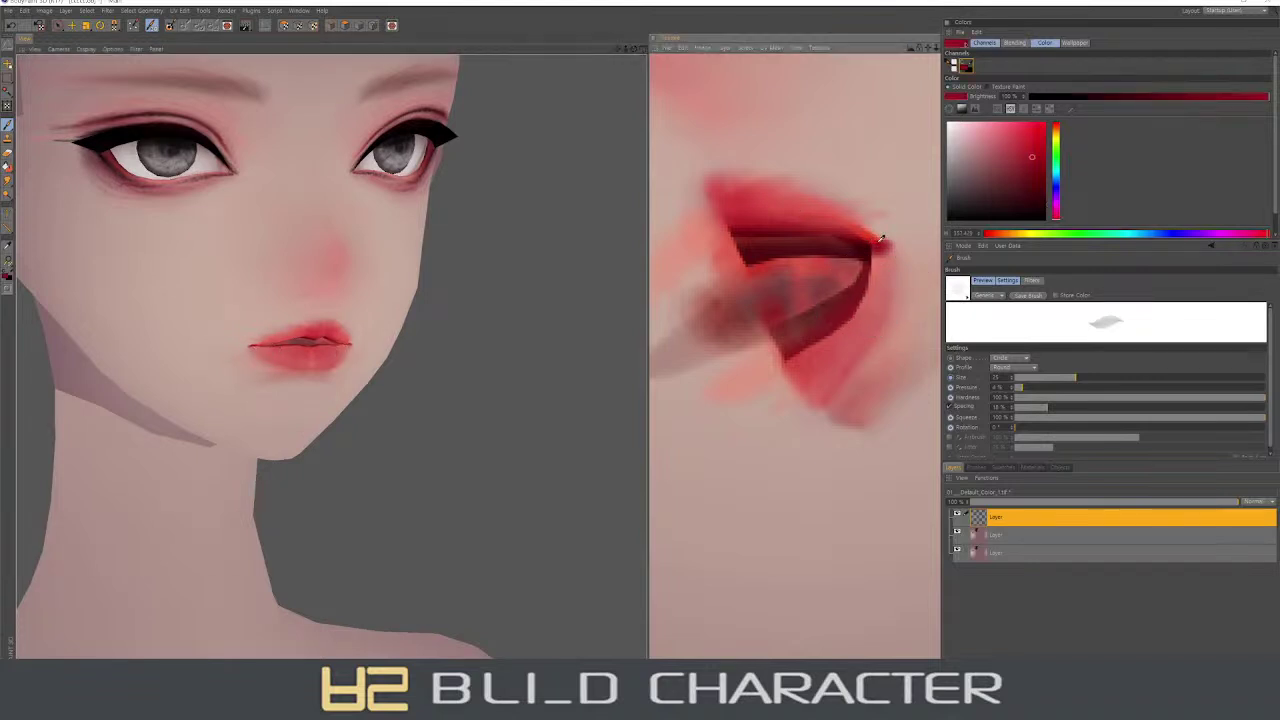
left_click(1042, 191)
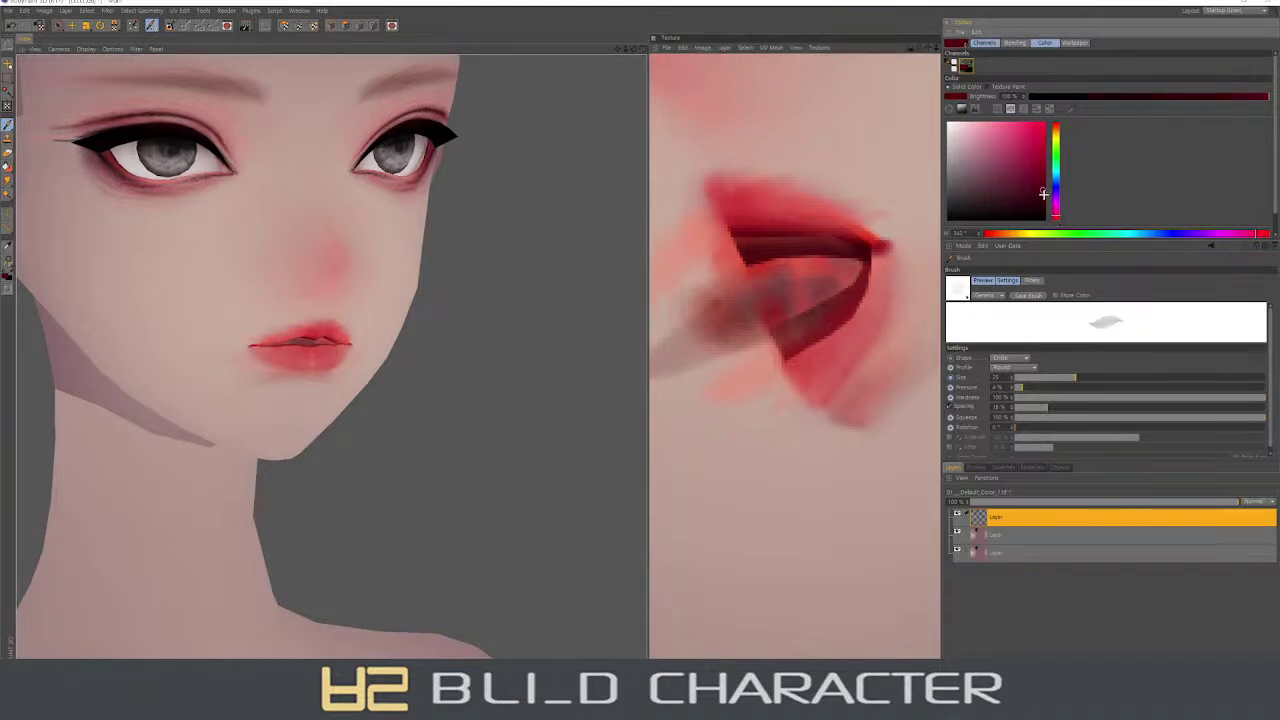
middle_click_drag(800, 349, 872, 280)
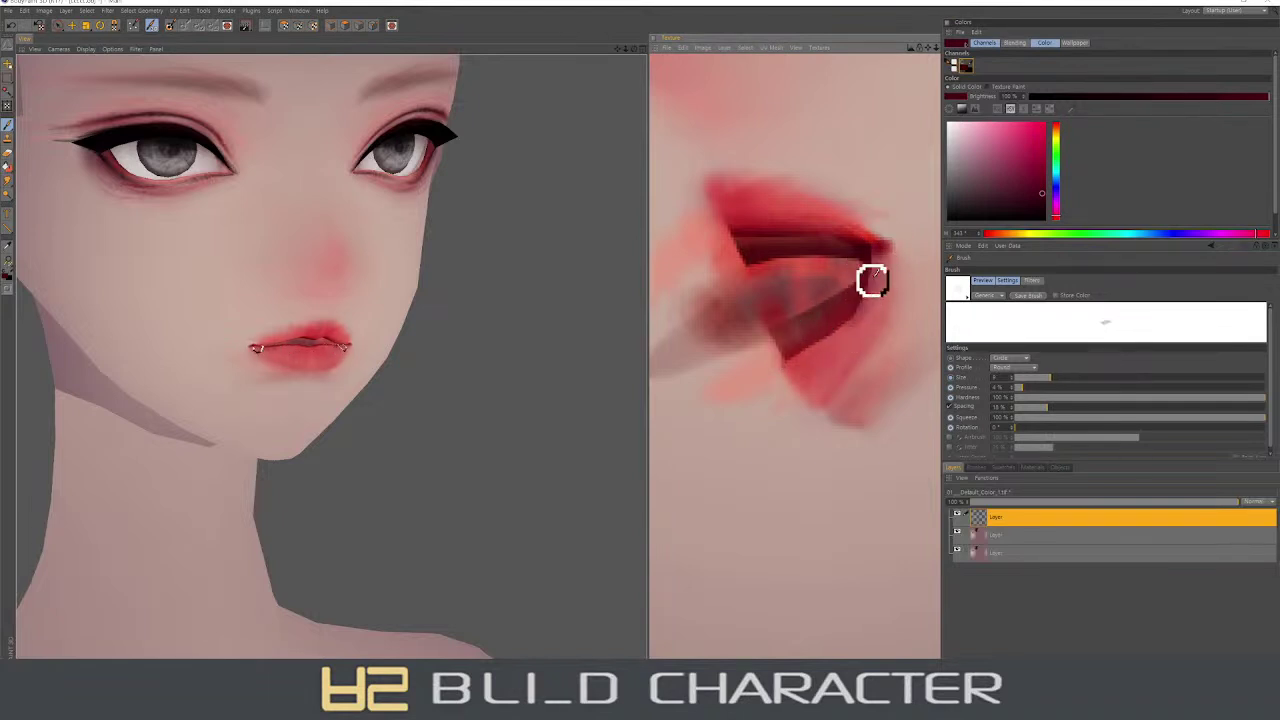
left_click_drag(872, 280, 745, 385)
- Darken the lip shading with a size-35 brush and paint the upper lip a fuller red
left_click_drag(427, 430, 365, 400, "alt")
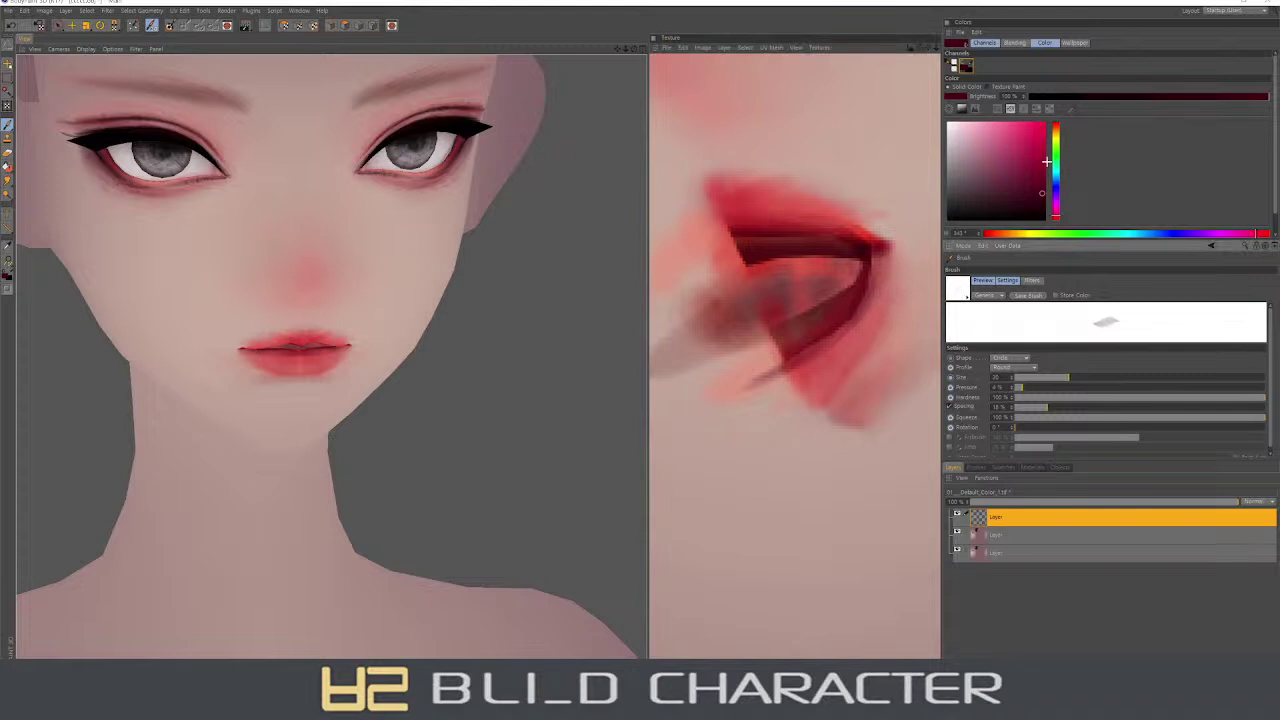
middle_click_drag(874, 291, 903, 263)
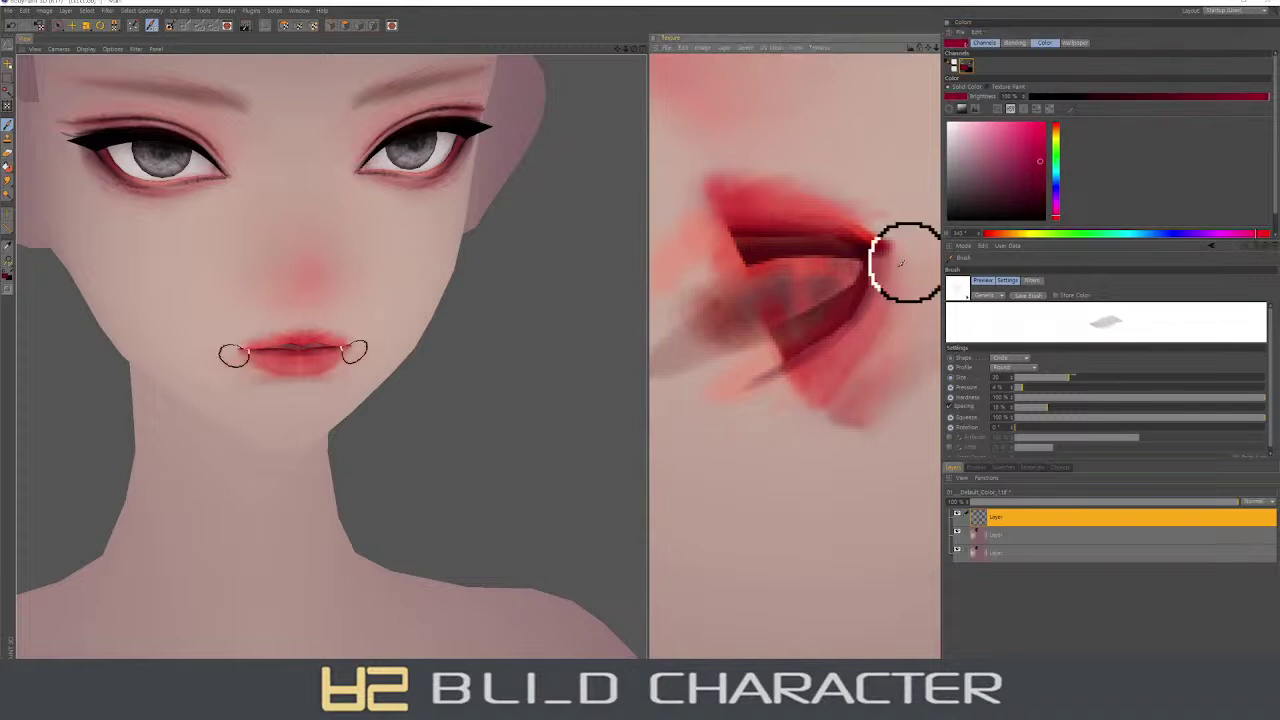
left_click(857, 300, "ctrl")
mouse_move(882, 283)
left_mouse_down()
mouse_move(803, 342)
mouse_move(863, 287)
mouse_move(826, 342)
mouse_move(849, 230)
mouse_move(731, 294)
mouse_move(846, 237)
mouse_move(706, 214)
mouse_move(856, 265)
left_mouse_up()
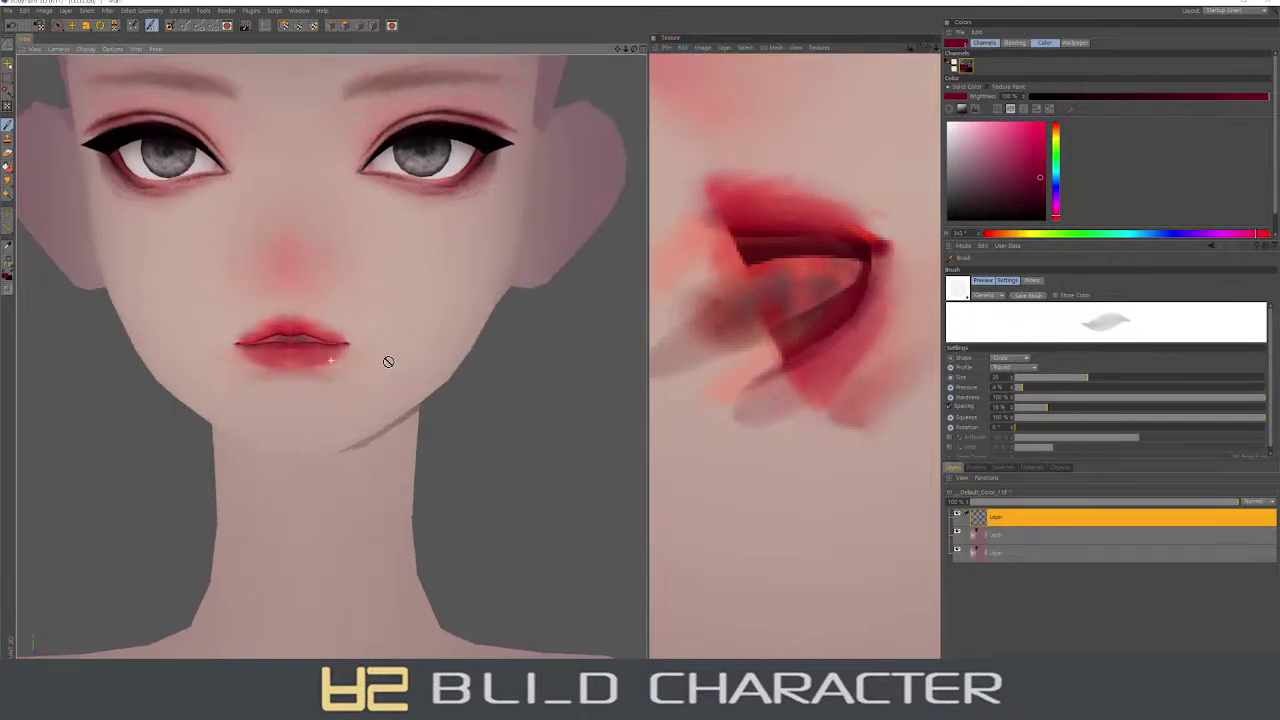
left_click_drag(386, 360, 334, 343, "alt")
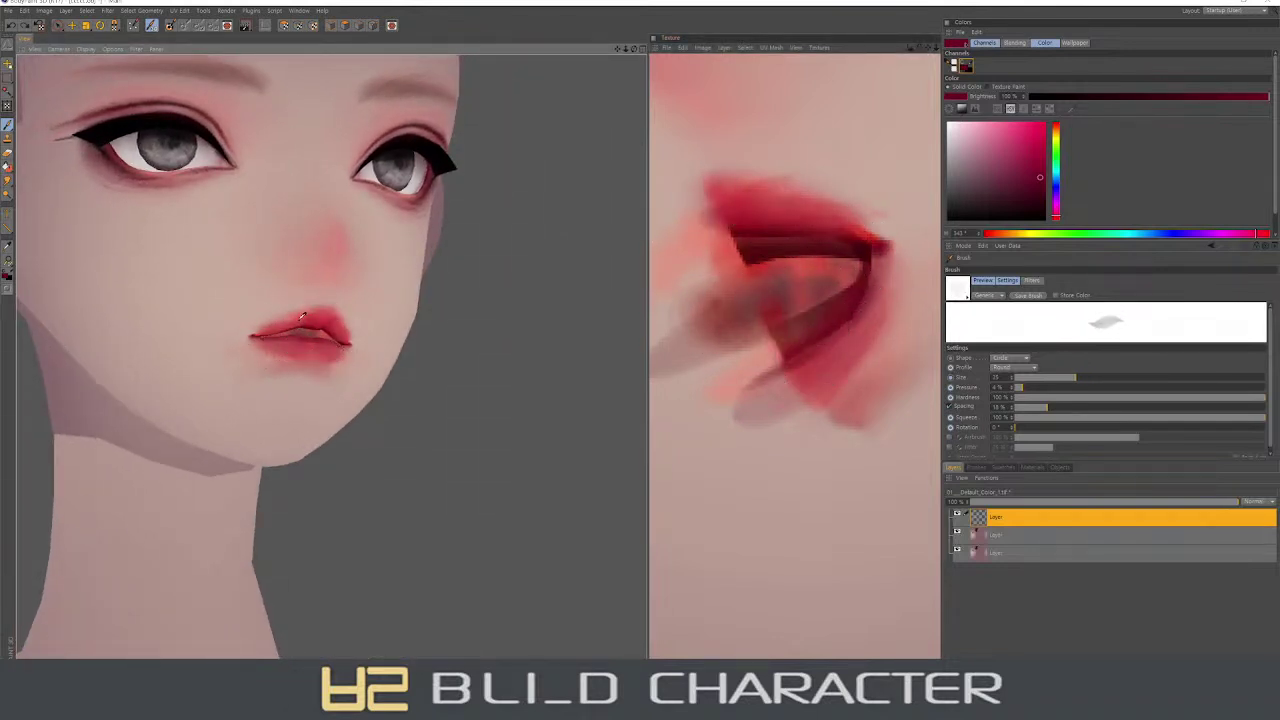
left_click(780, 220, "ctrl")
mouse_move(780, 220)
left_mouse_down()
mouse_move(777, 206)
mouse_move(809, 206)
mouse_move(737, 189)
mouse_move(847, 221)
left_mouse_up()
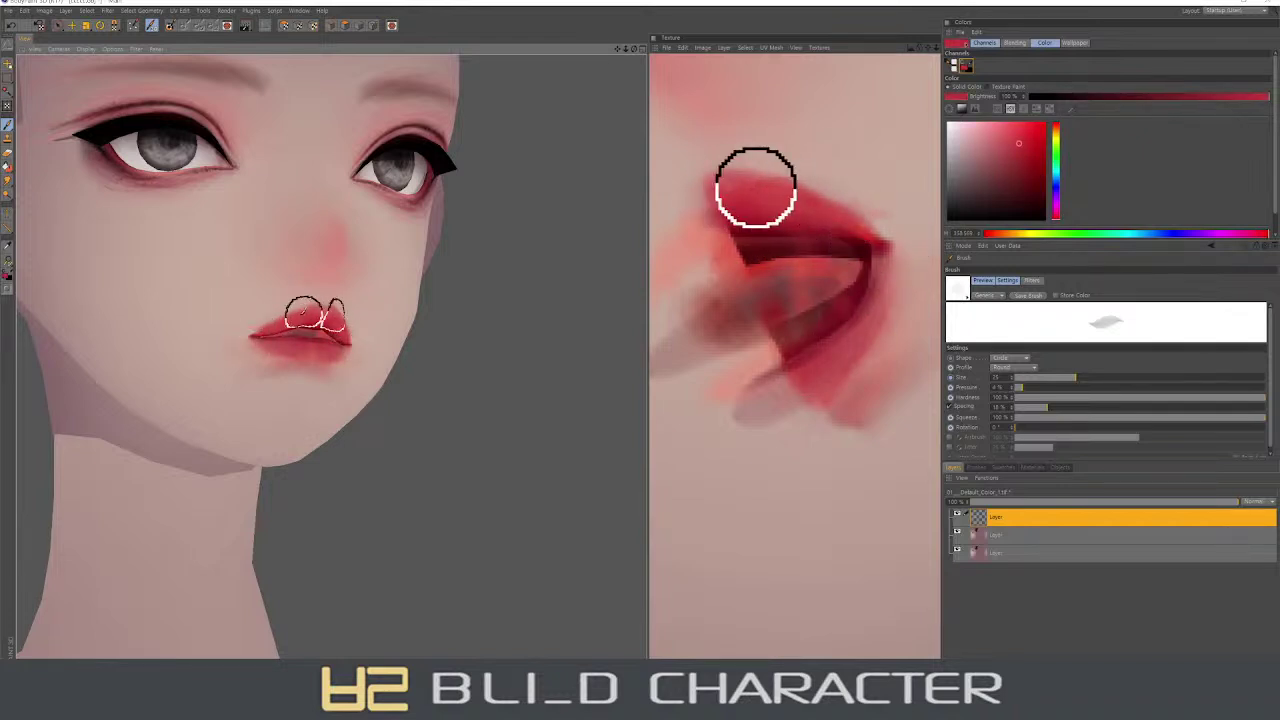
left_click_drag(295, 335, 281, 309, "alt")
- From a straight front view, deepen the upper lip's peaks with alternating darker and lighter reds
left_click(281, 309, "ctrl")
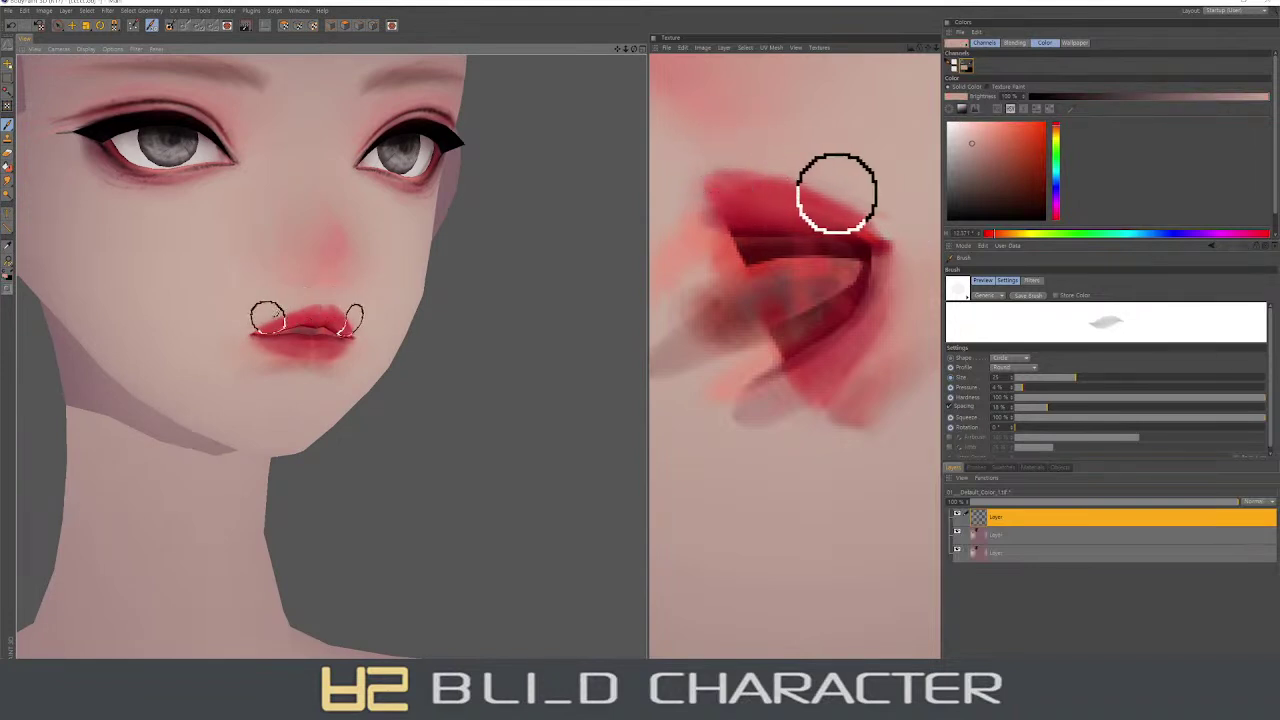
key("ctrl+shift+z")
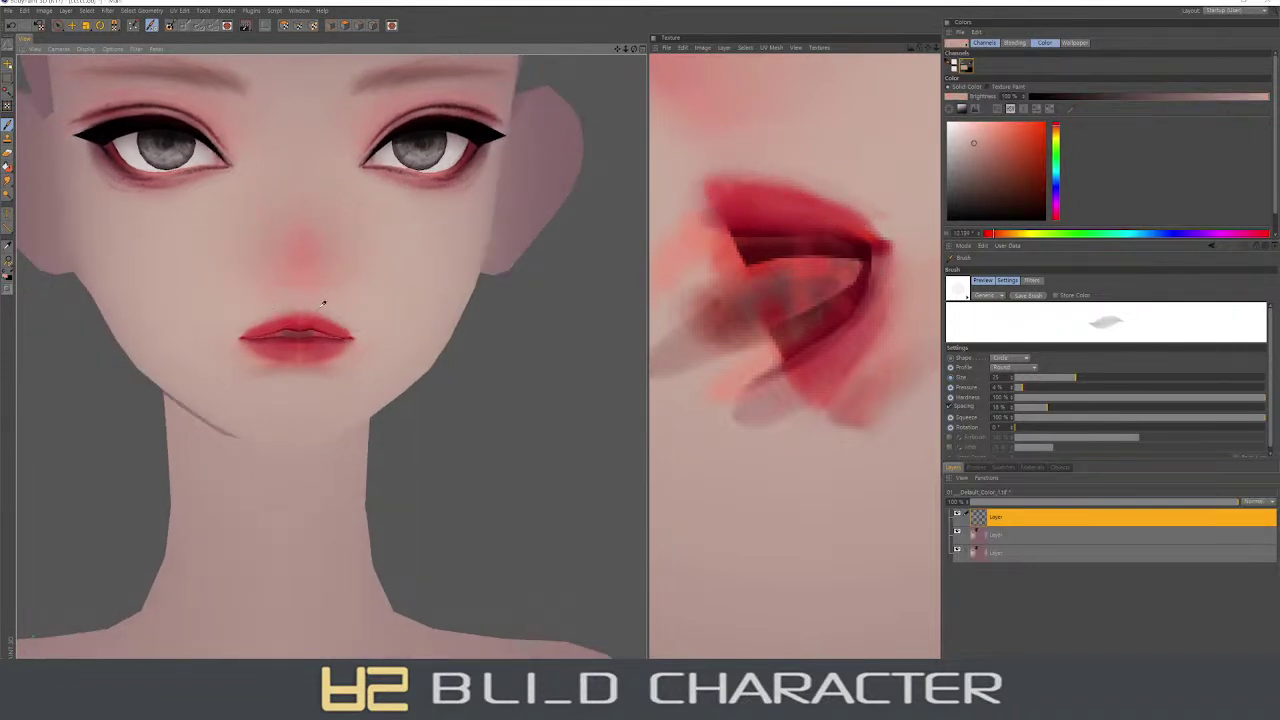
left_click(303, 314, "ctrl")
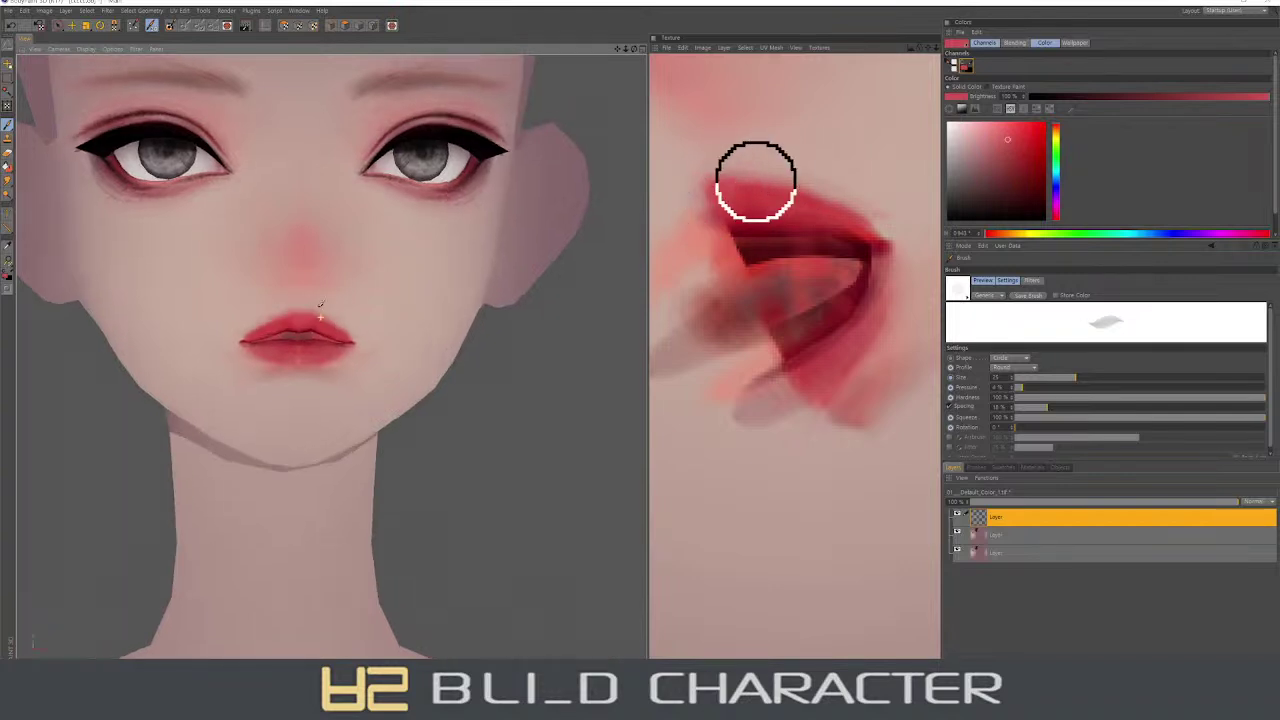
left_click(758, 218, "ctrl")
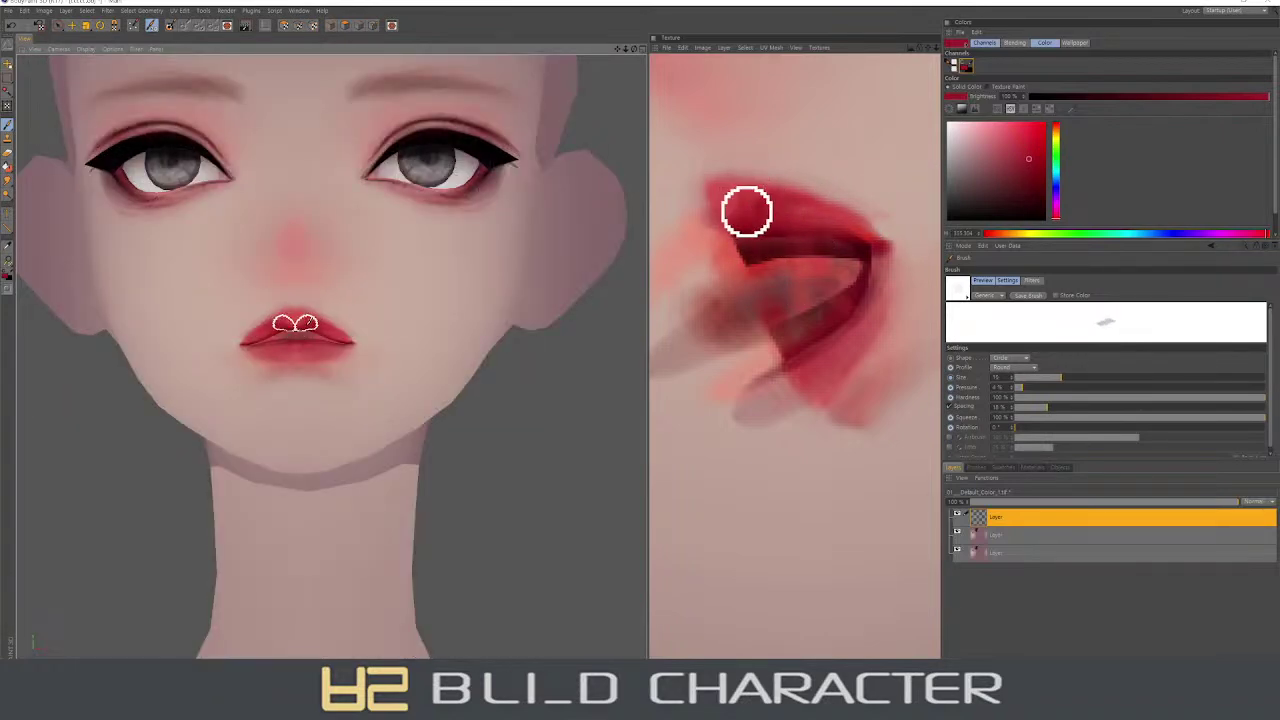
middle_click_drag(747, 211, 771, 200)
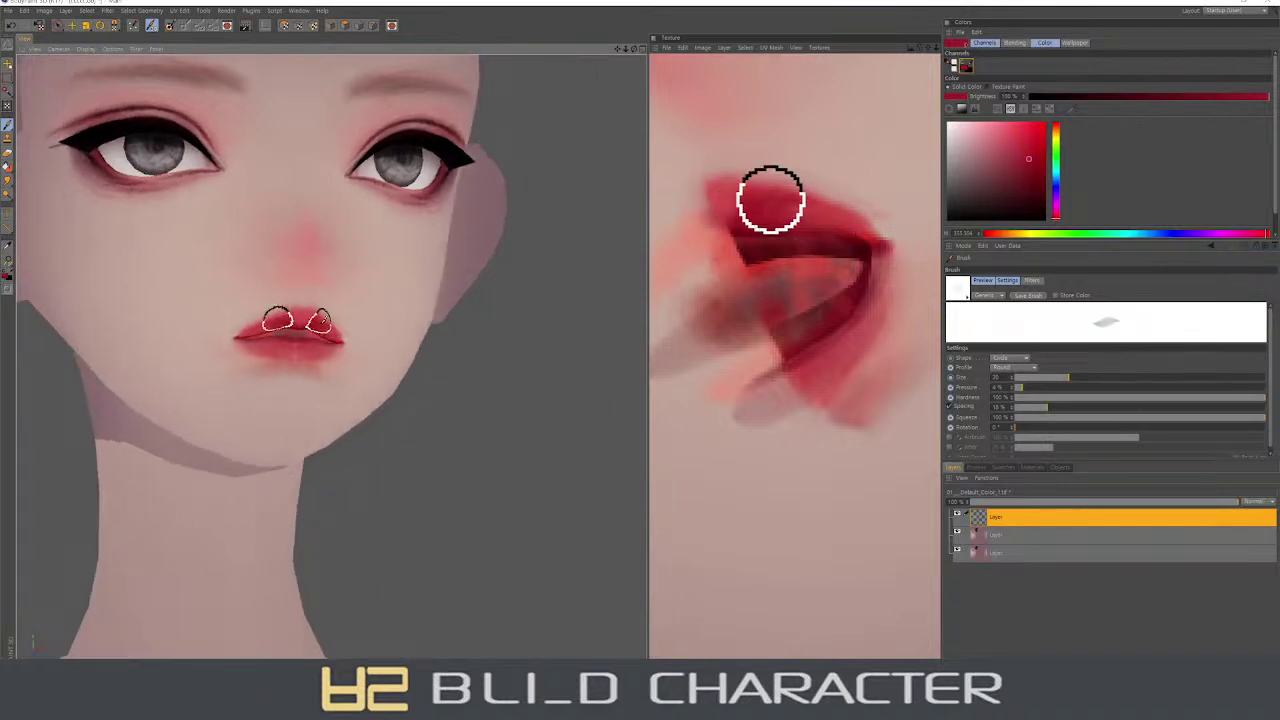
left_click(740, 214, "ctrl")
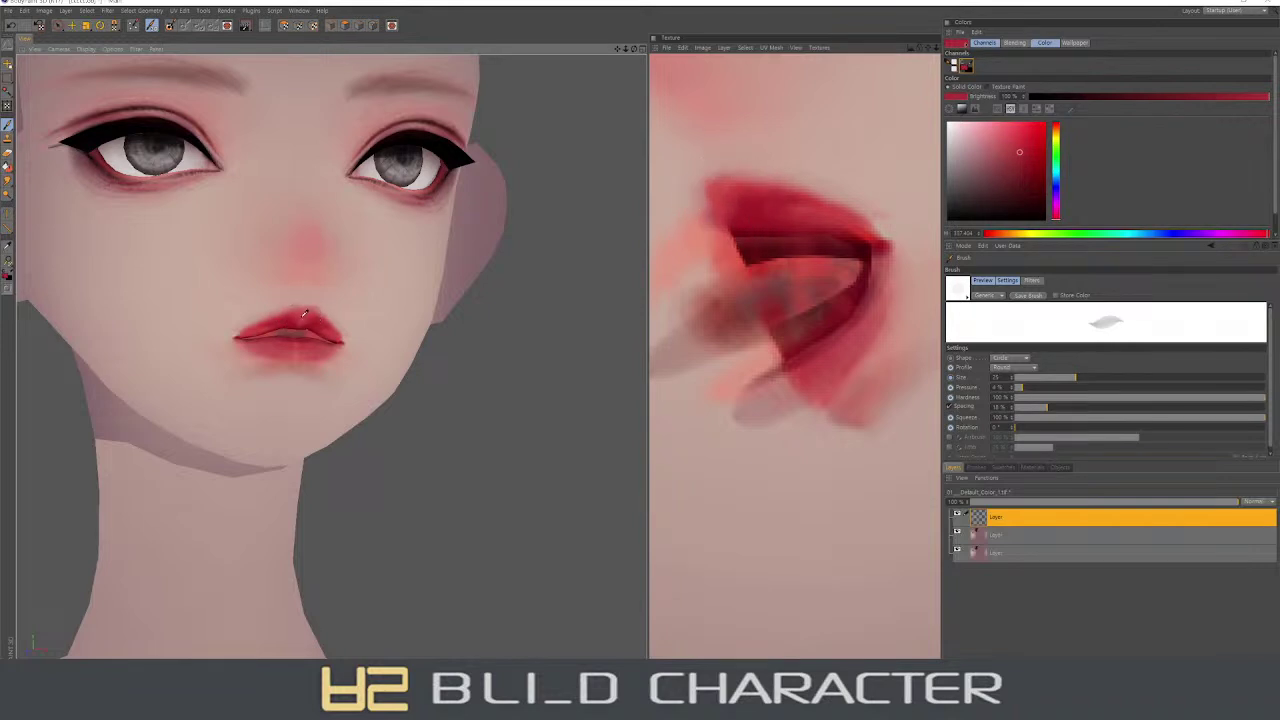
left_click(738, 196, "ctrl")
left_click(795, 197, "ctrl")
- Enable Projection Painting and touch up the lip edges, alternating light skin pink and deep lip red
left_click(206, 25)
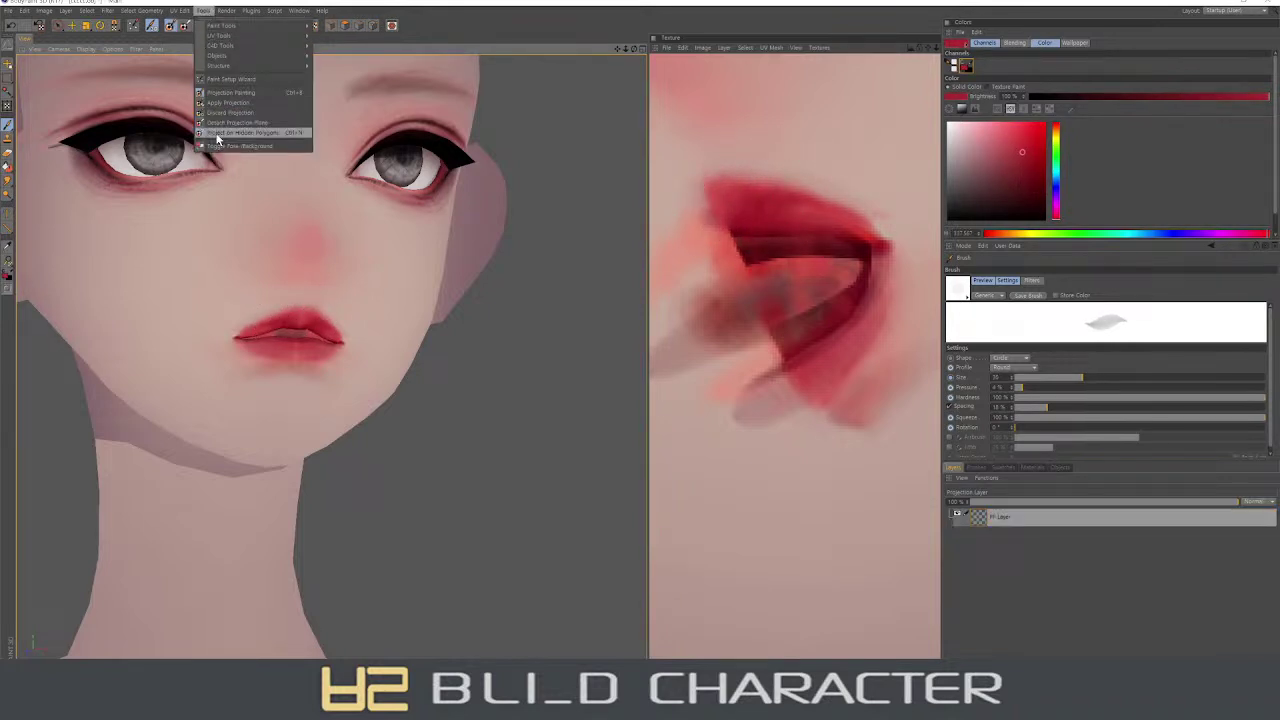
left_click(271, 310, "ctrl")
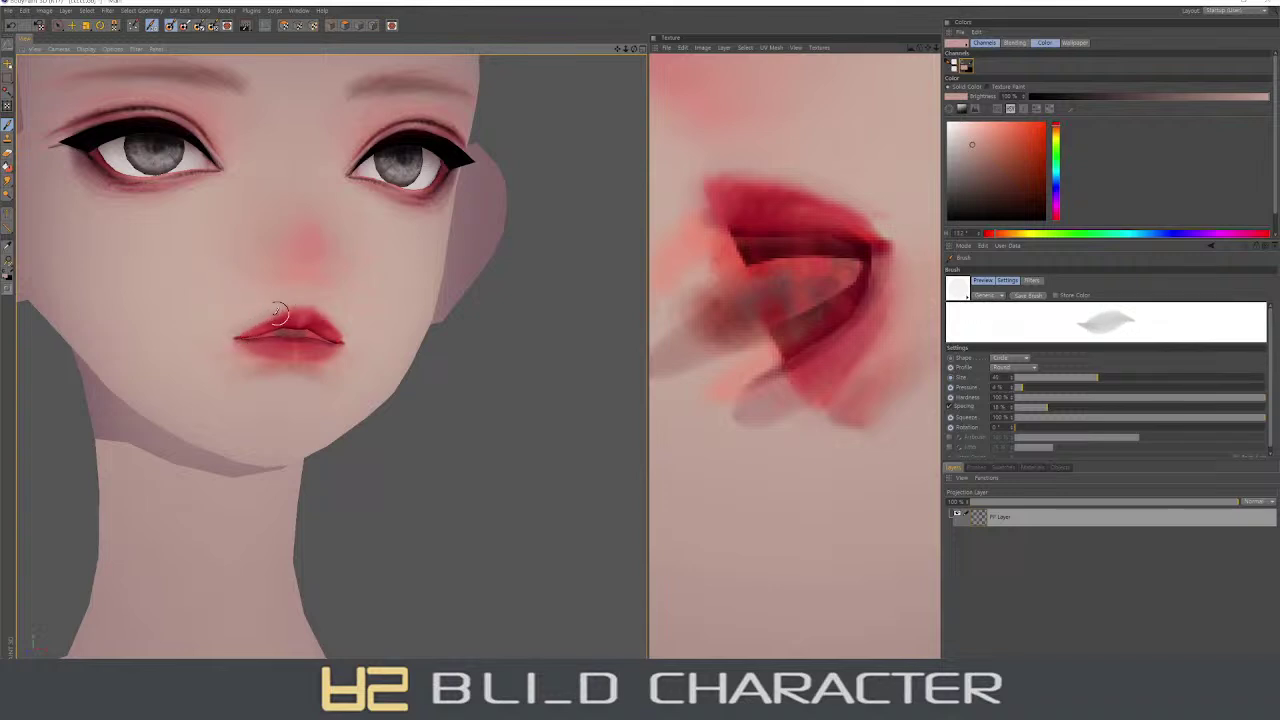
left_click(245, 334, "ctrl")
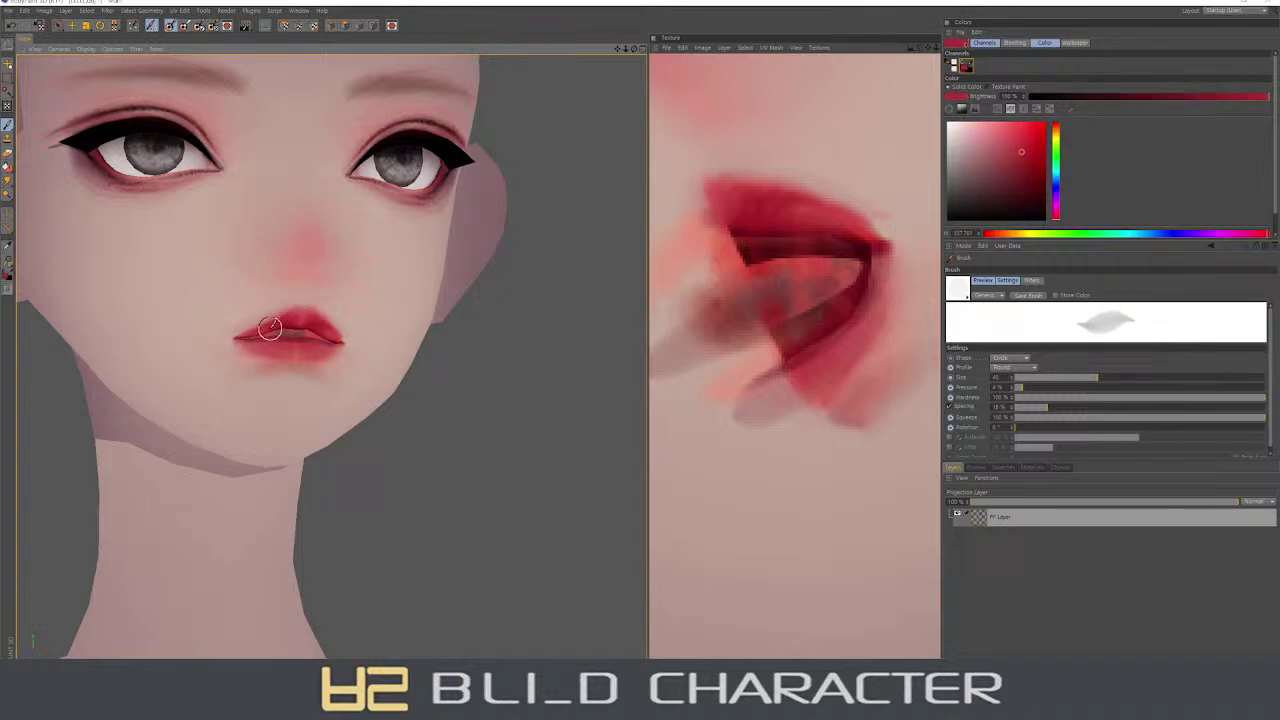
left_click(309, 292, "ctrl")
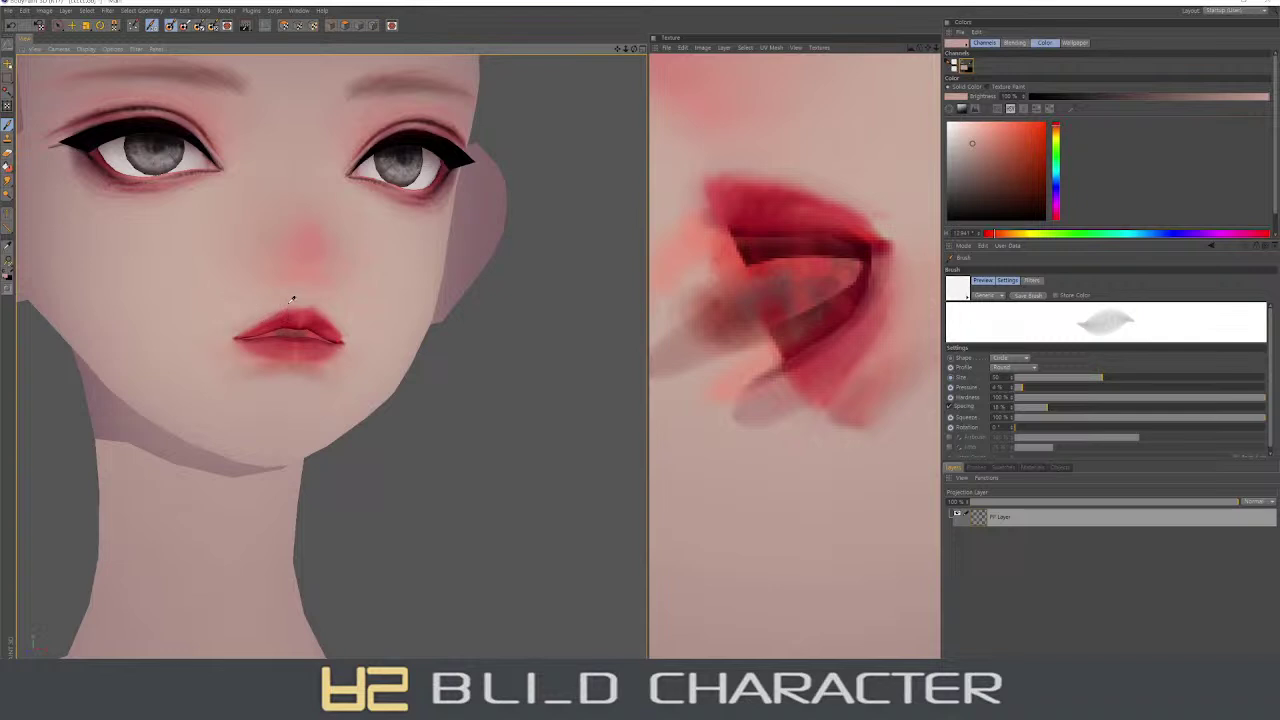
left_click(292, 299, "ctrl")
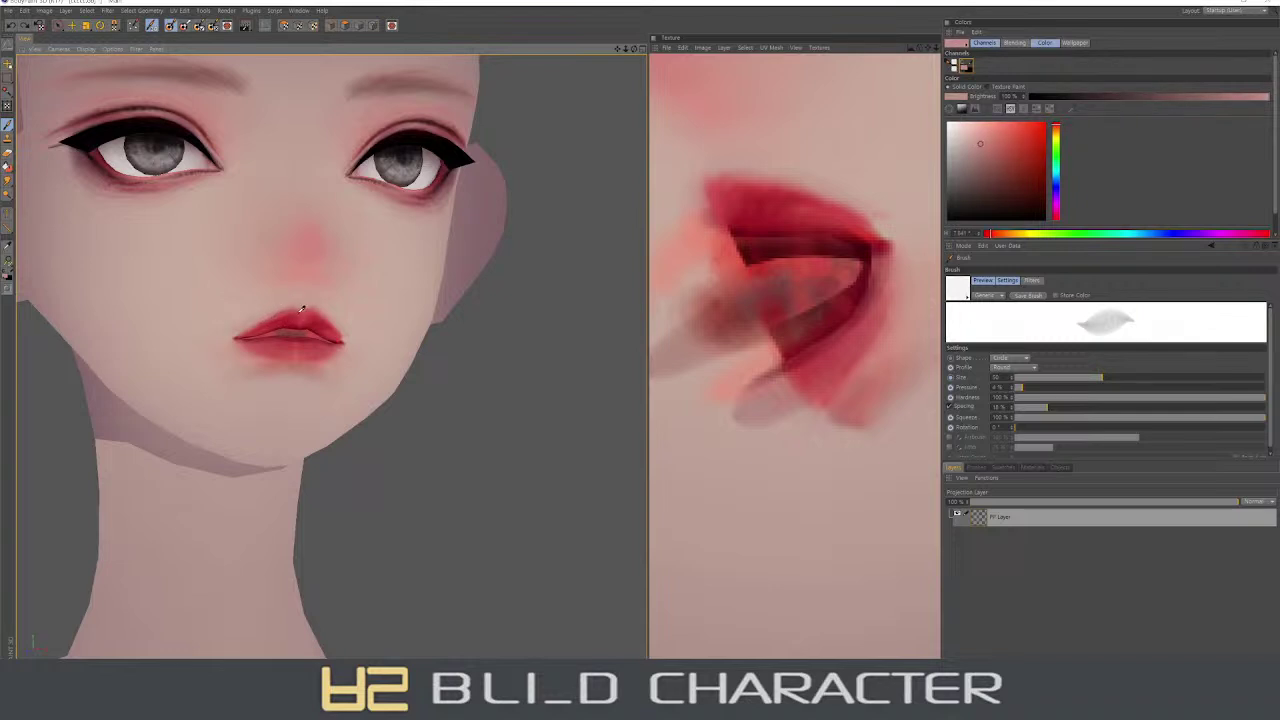
left_click(287, 312, "ctrl")
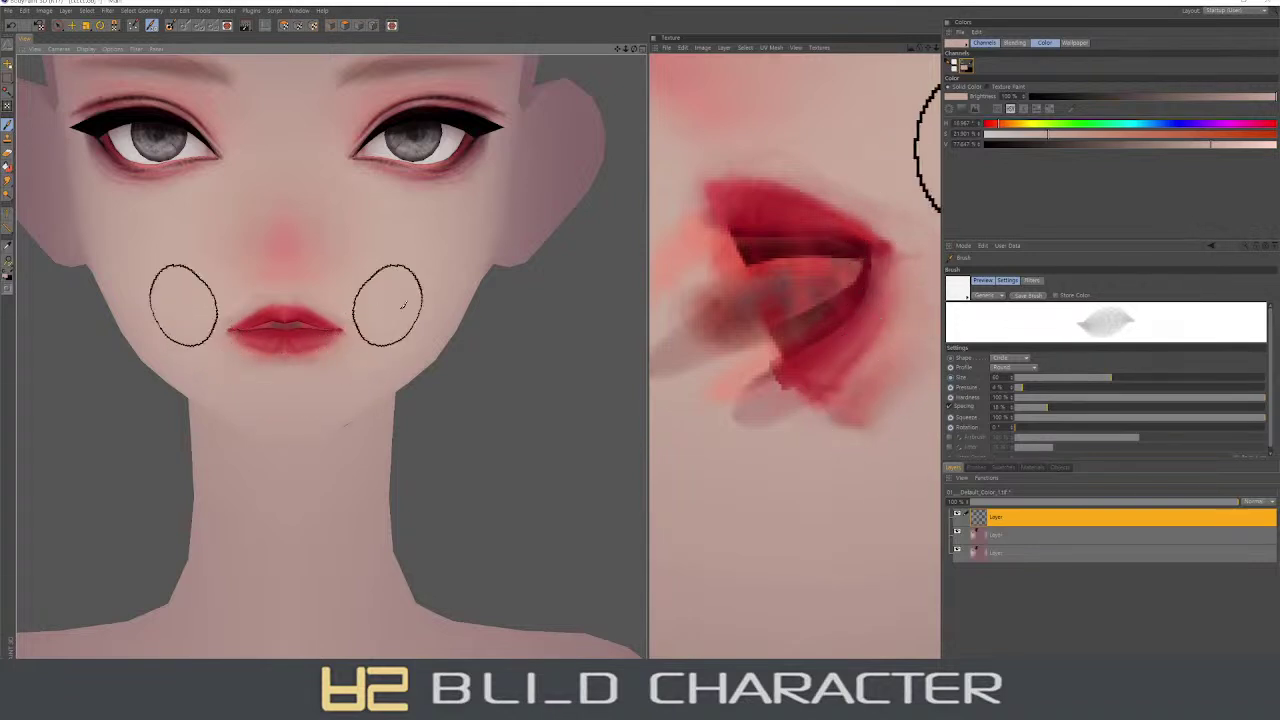
- Set the brush to size 70 and paint pure red across the upper lip
left_click(952, 381)
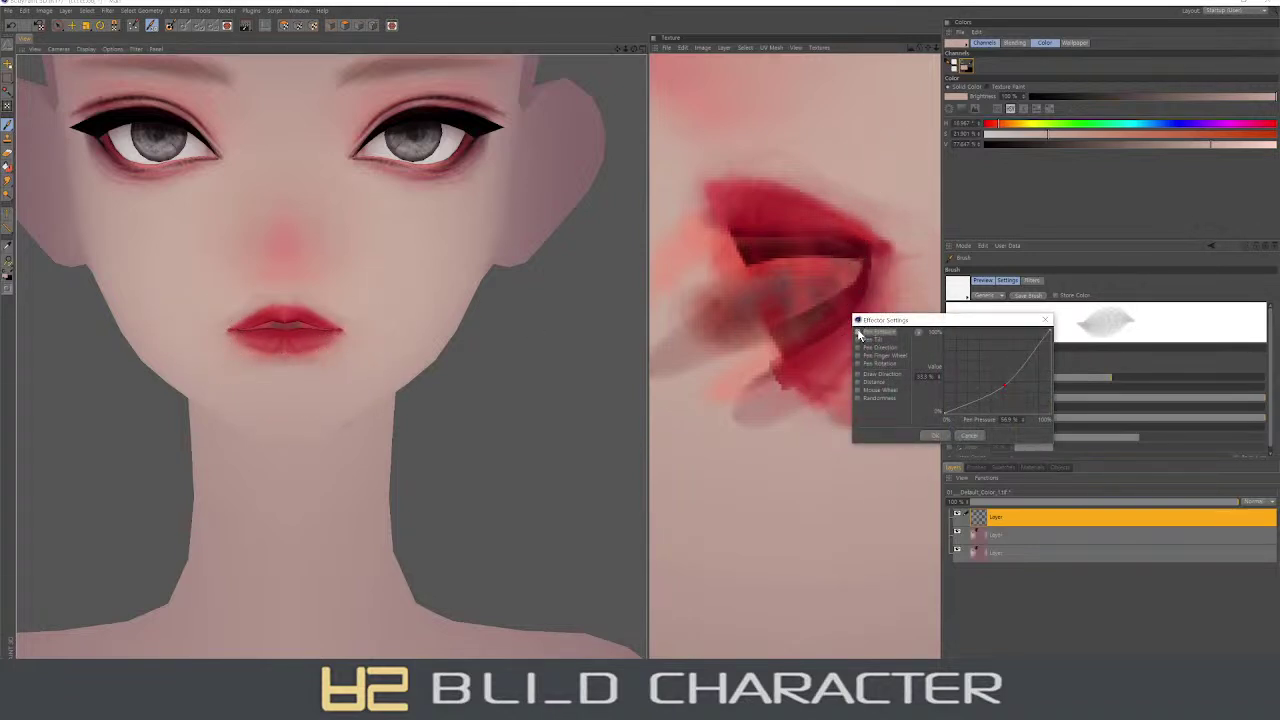
left_click(933, 435)
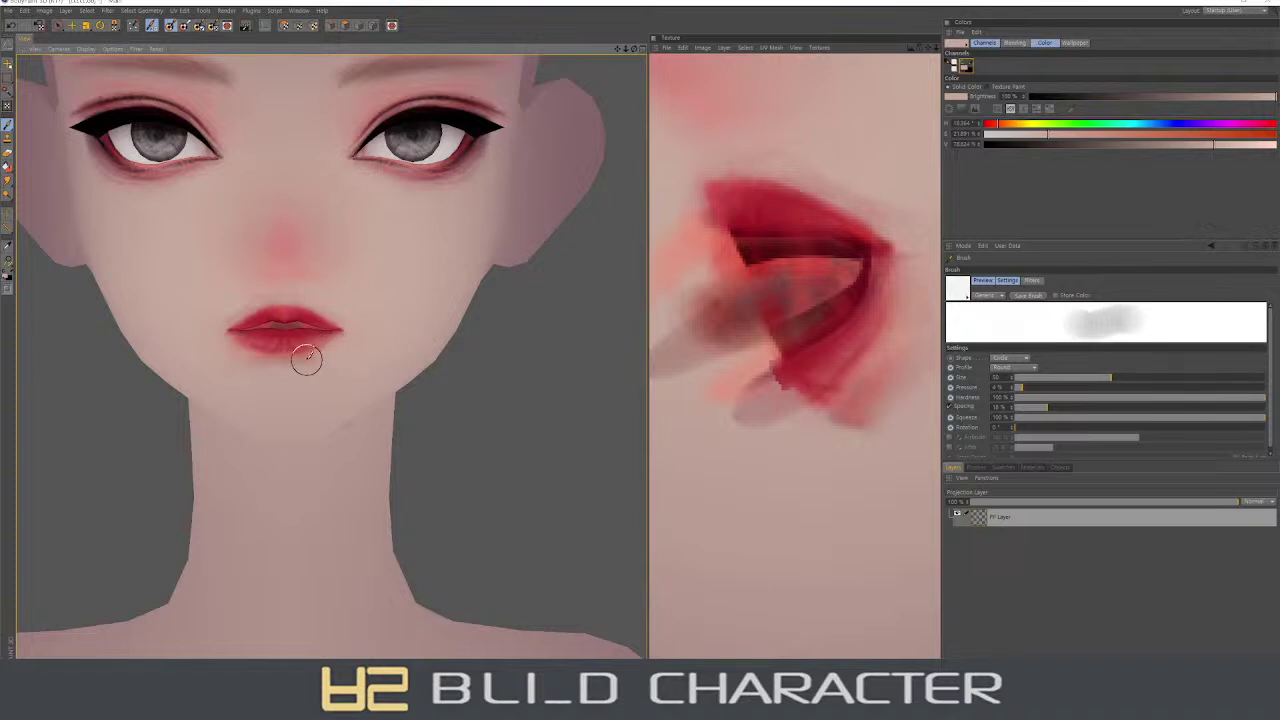
mouse_move(309, 346)
middle_mouse_down()
mouse_move(343, 349)
mouse_move(287, 342)
middle_mouse_up()
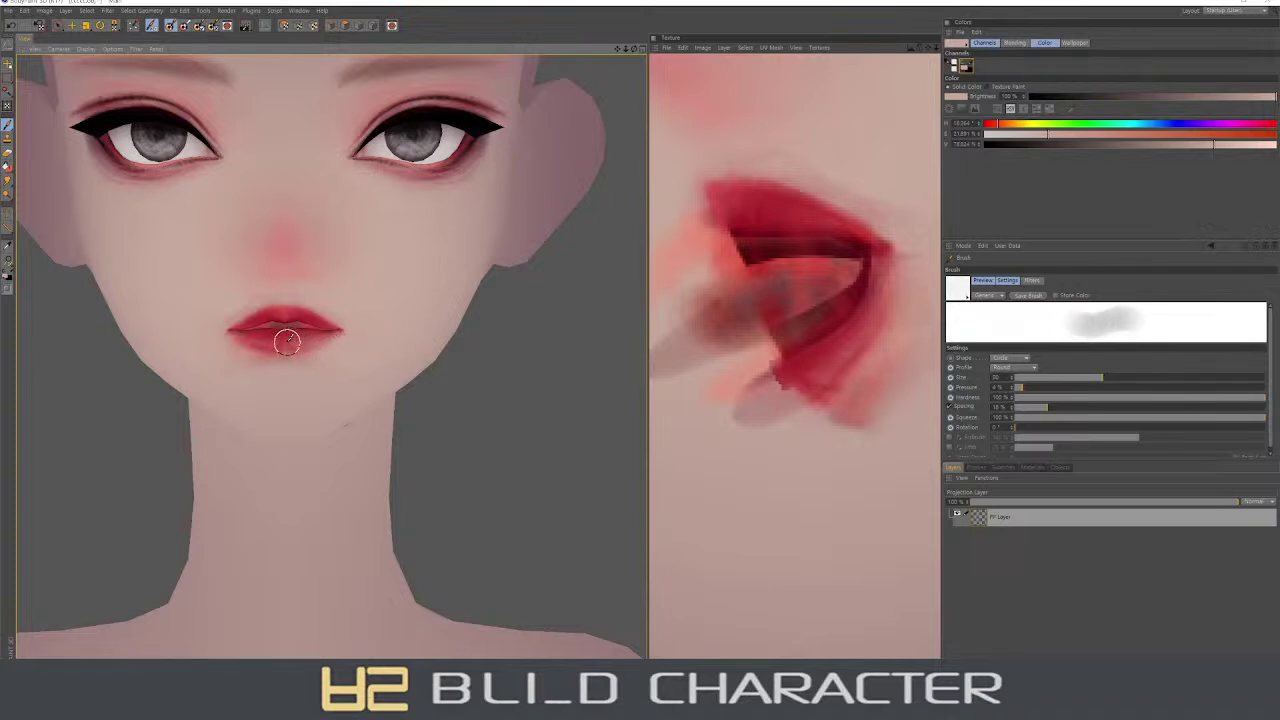
left_click(965, 112)
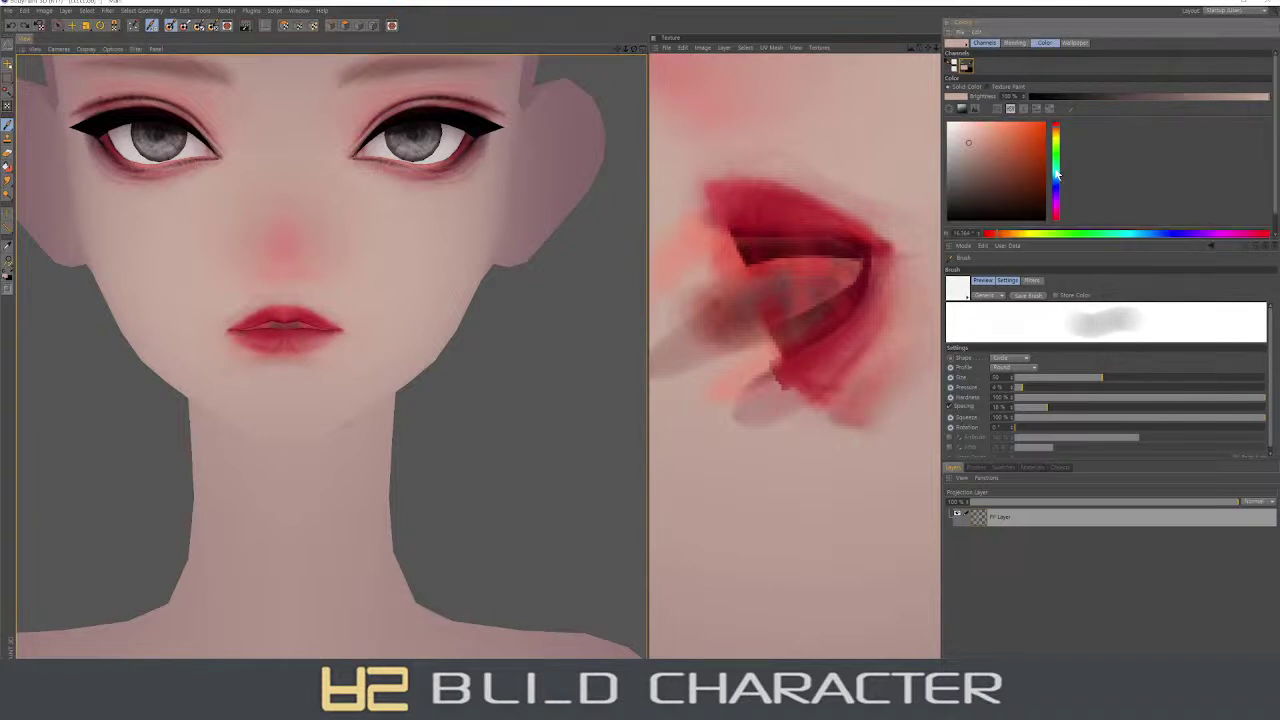
left_click_drag(1053, 203, 1055, 214)
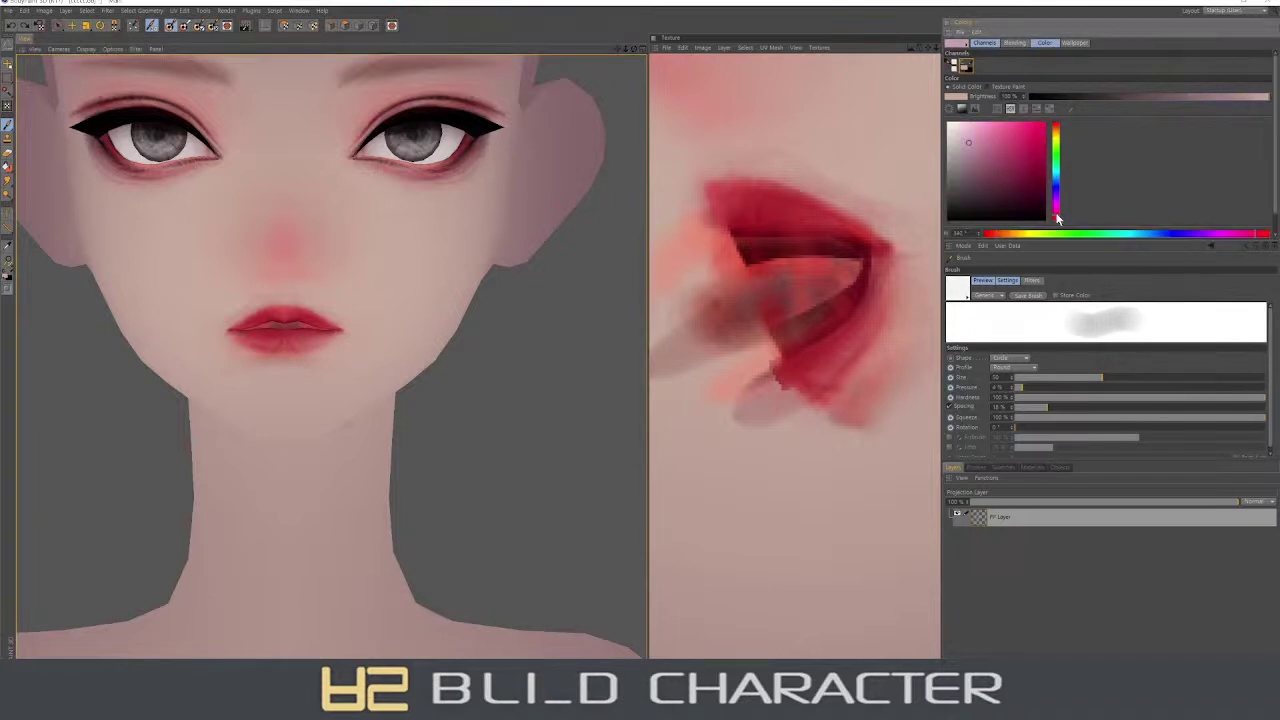
left_click(1056, 124)
left_click(1026, 122)
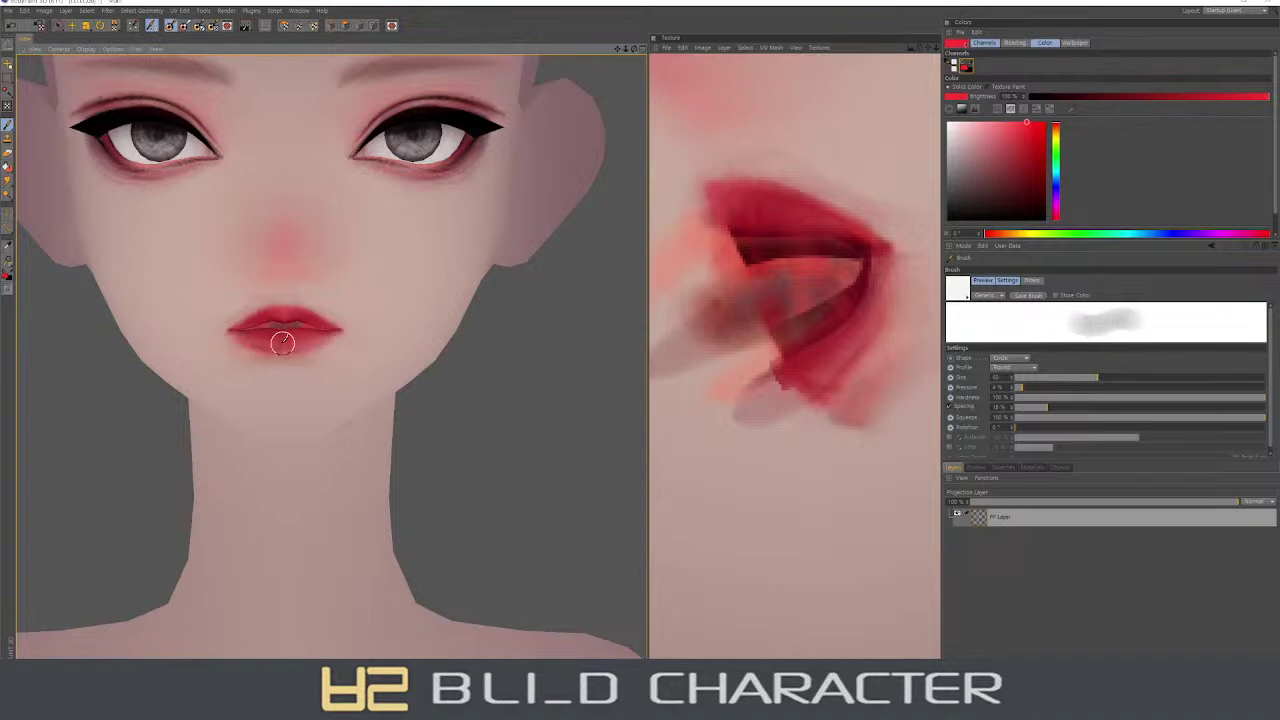
mouse_move(283, 343)
middle_mouse_down()
mouse_move(292, 315)
mouse_move(331, 331)
mouse_move(293, 345)
mouse_move(341, 346)
middle_mouse_up()
- Detail the lip corners with deep and lighter reds using a size-5 brush
left_click(327, 345, "ctrl")
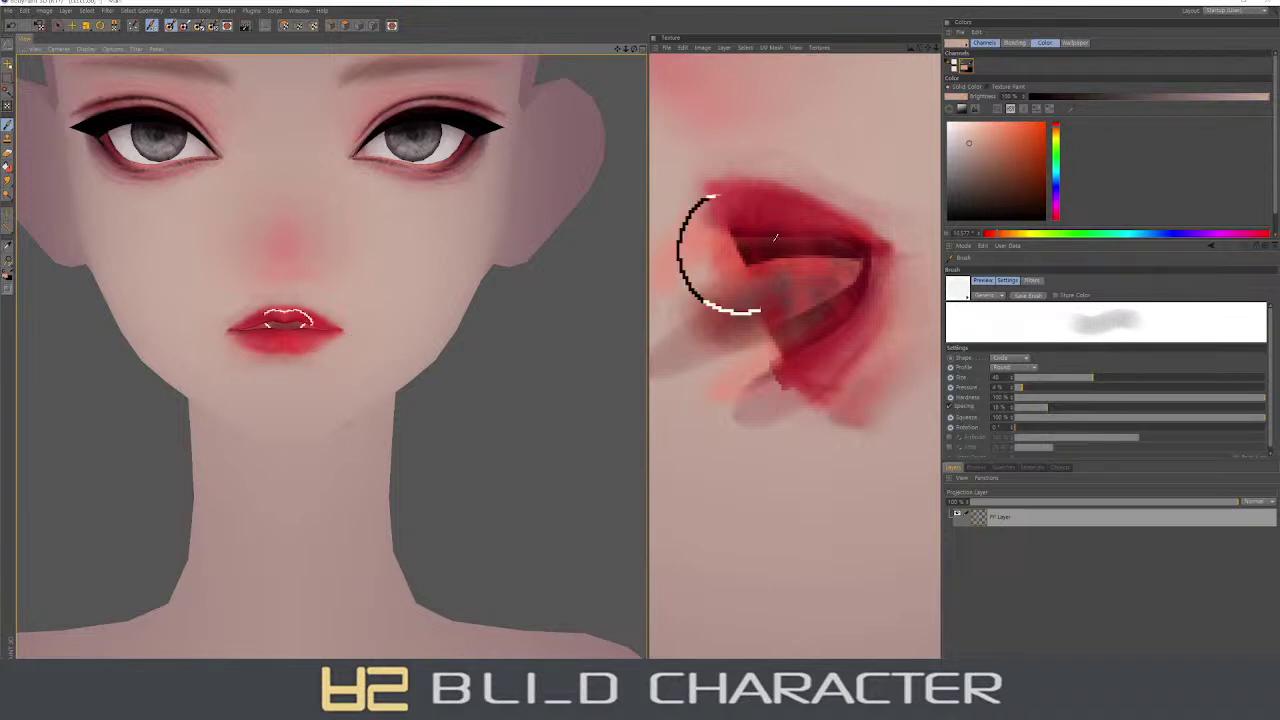
left_click(1056, 128)
left_click(1045, 188)
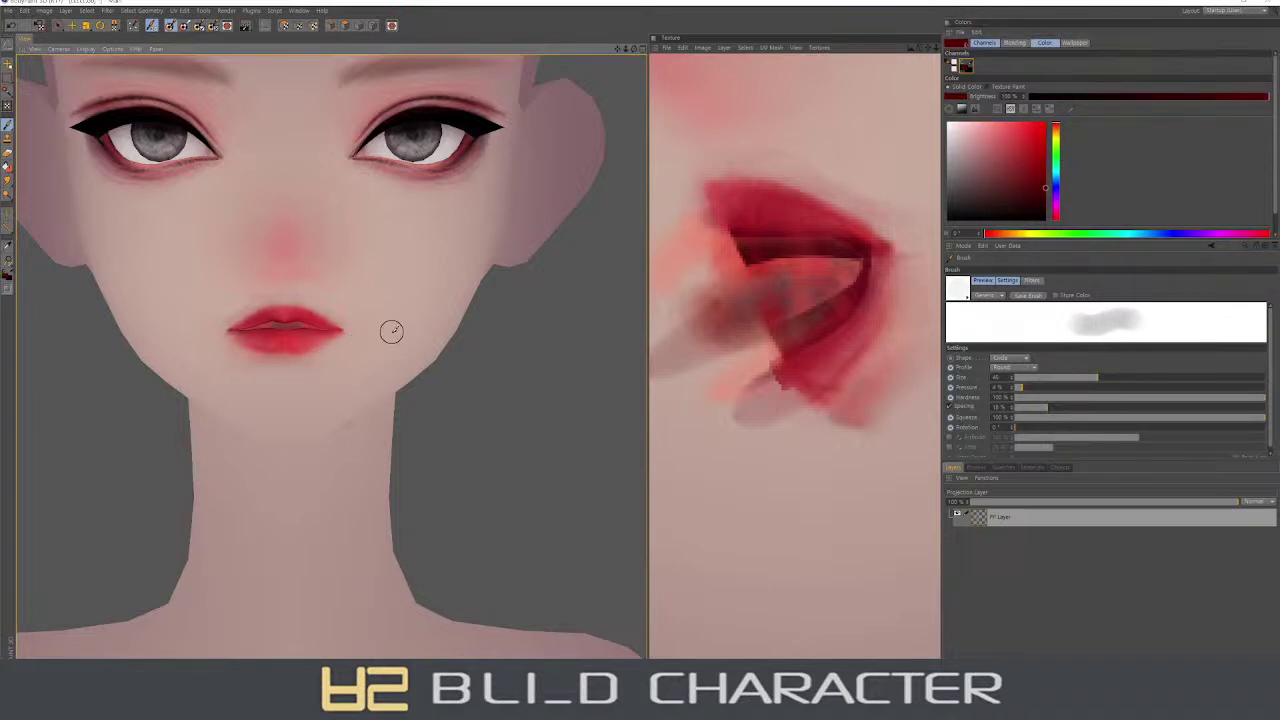
middle_click_drag(391, 331, 341, 328)
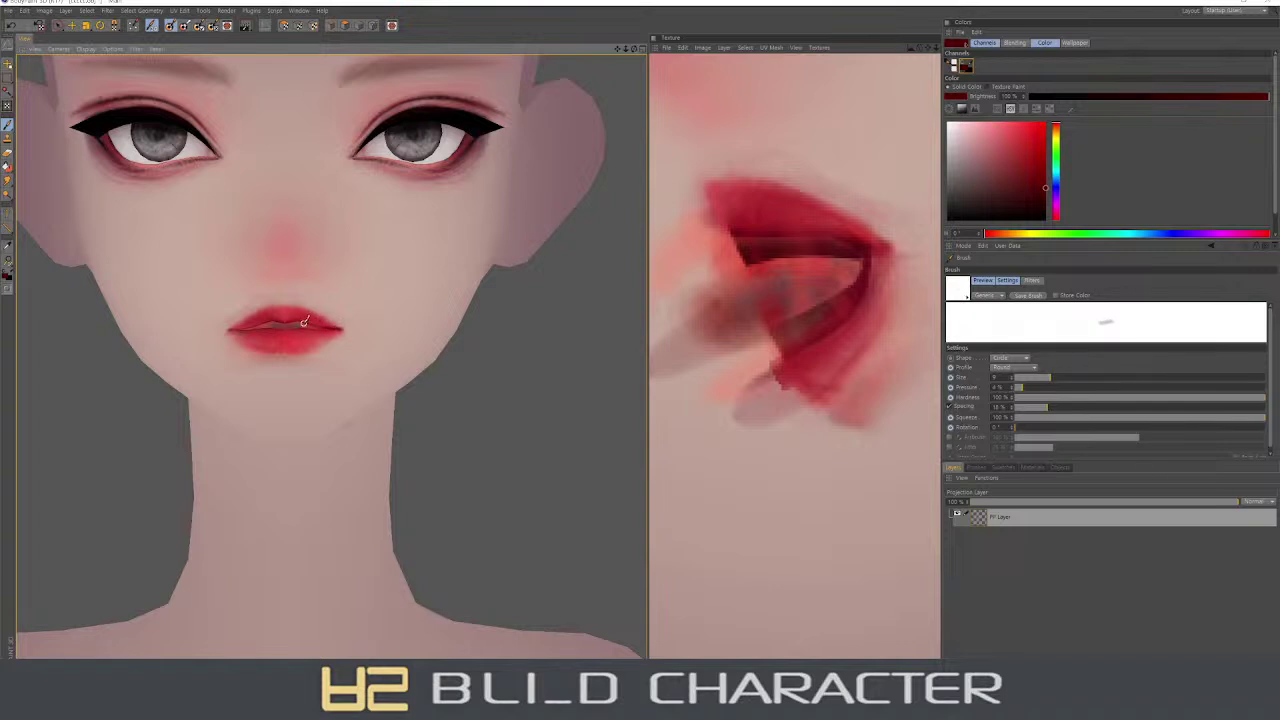
left_click(327, 325, "ctrl")
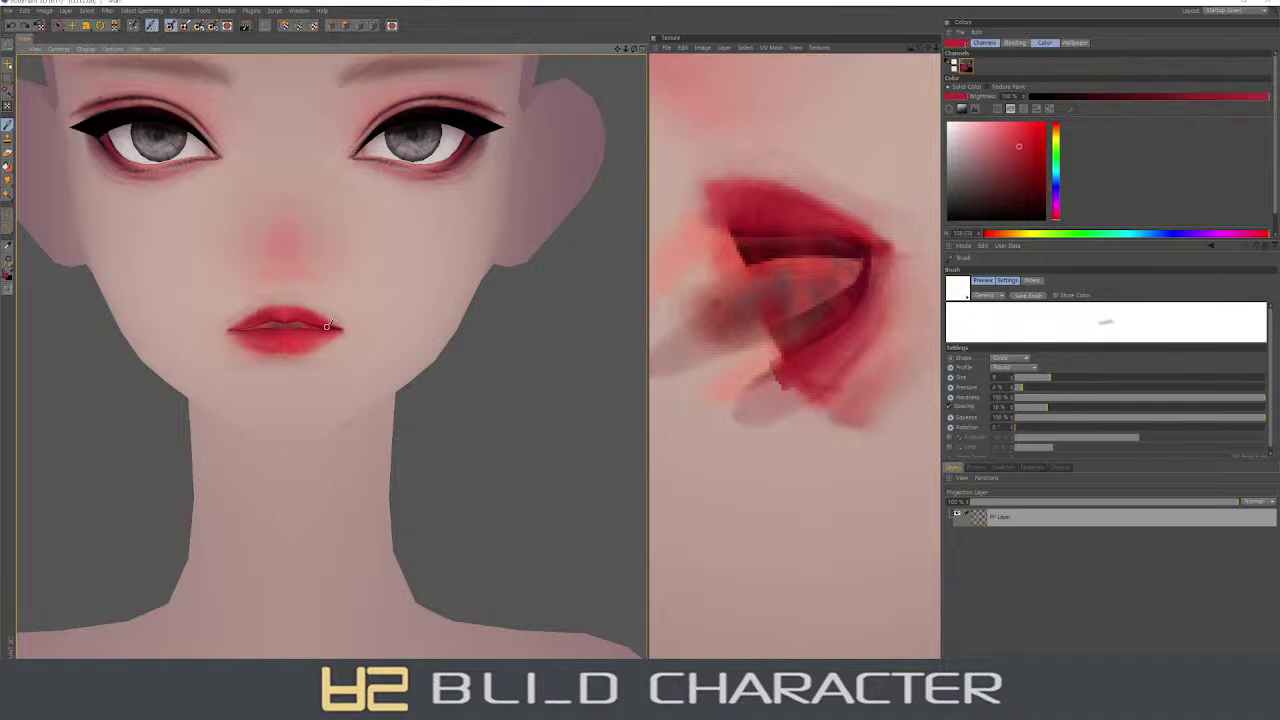
left_click(333, 320, "ctrl")
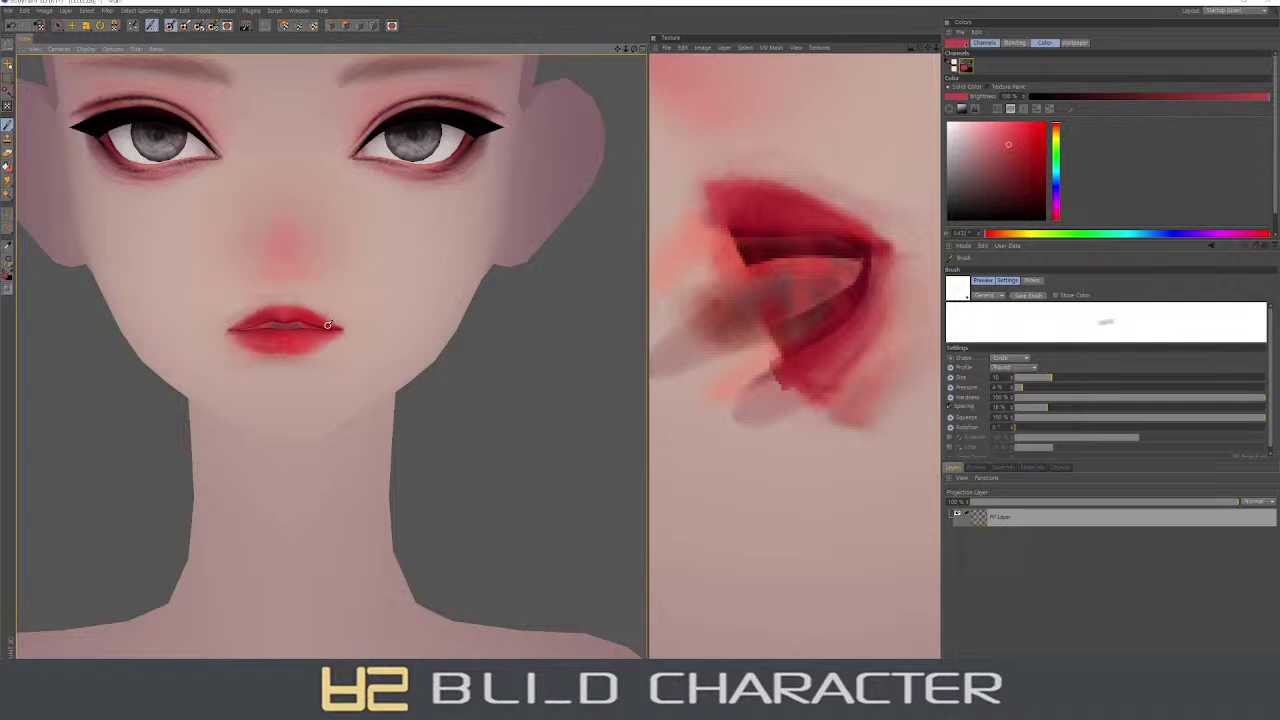
left_click(325, 327, "ctrl")
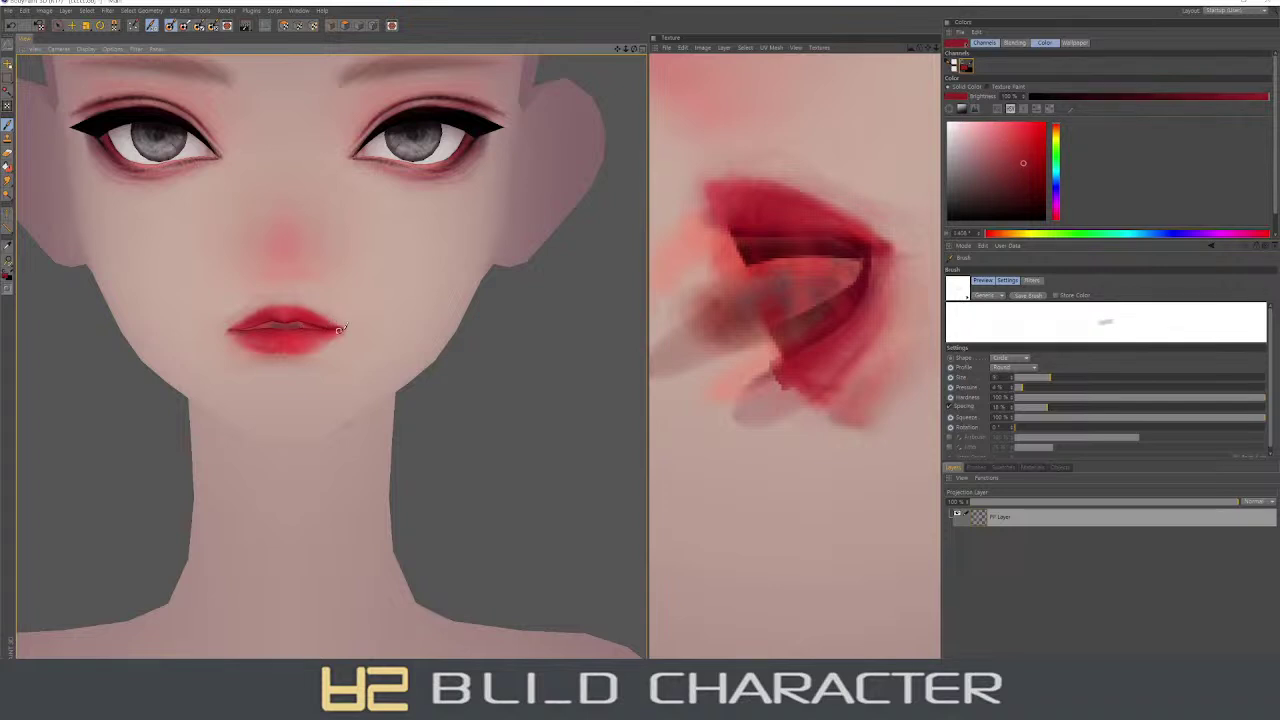
left_click(377, 329, "ctrl")
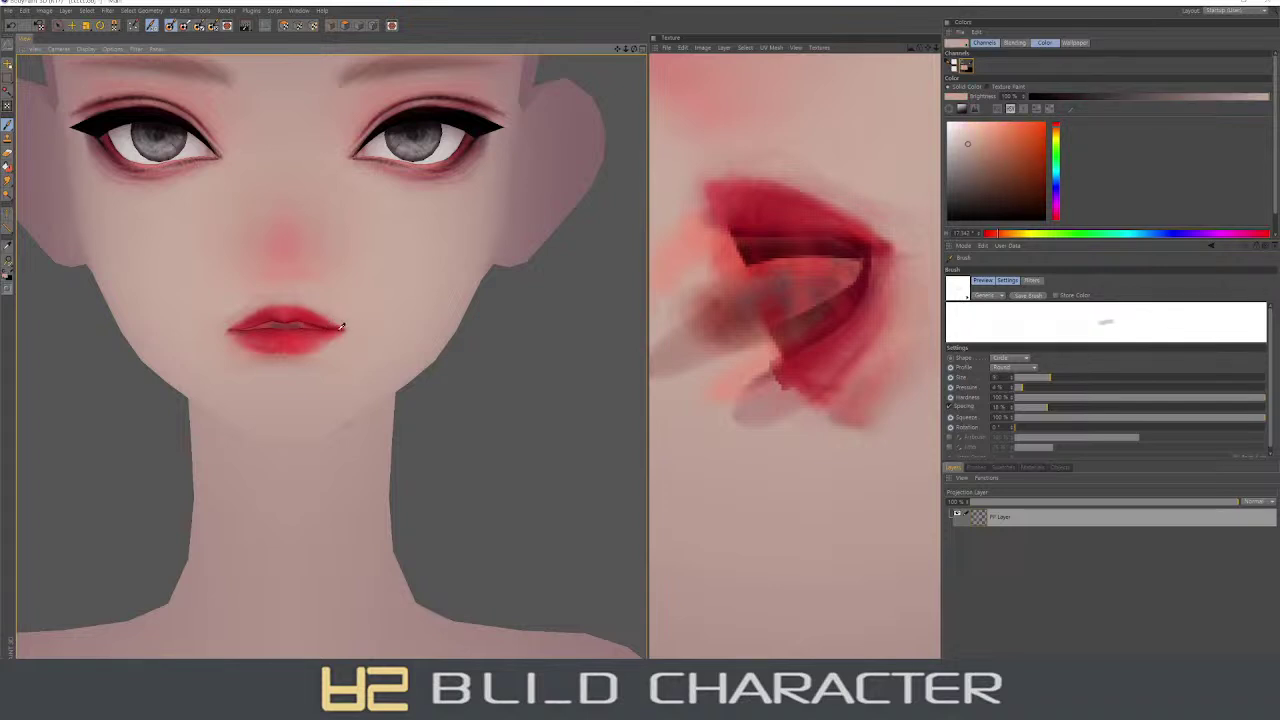
left_click(1040, 212)
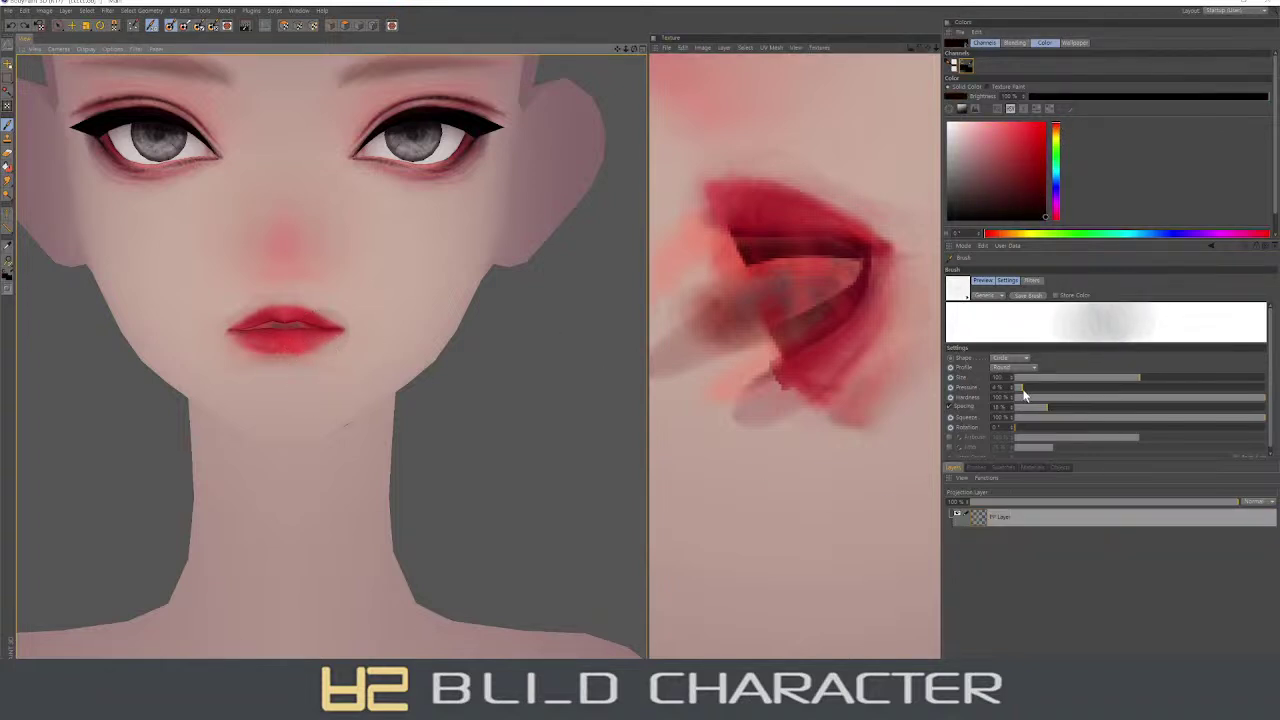
- Make the brush fully soft, choose a teal tone, and enlarge it to about 175
left_click_drag(1023, 396, 1010, 397)
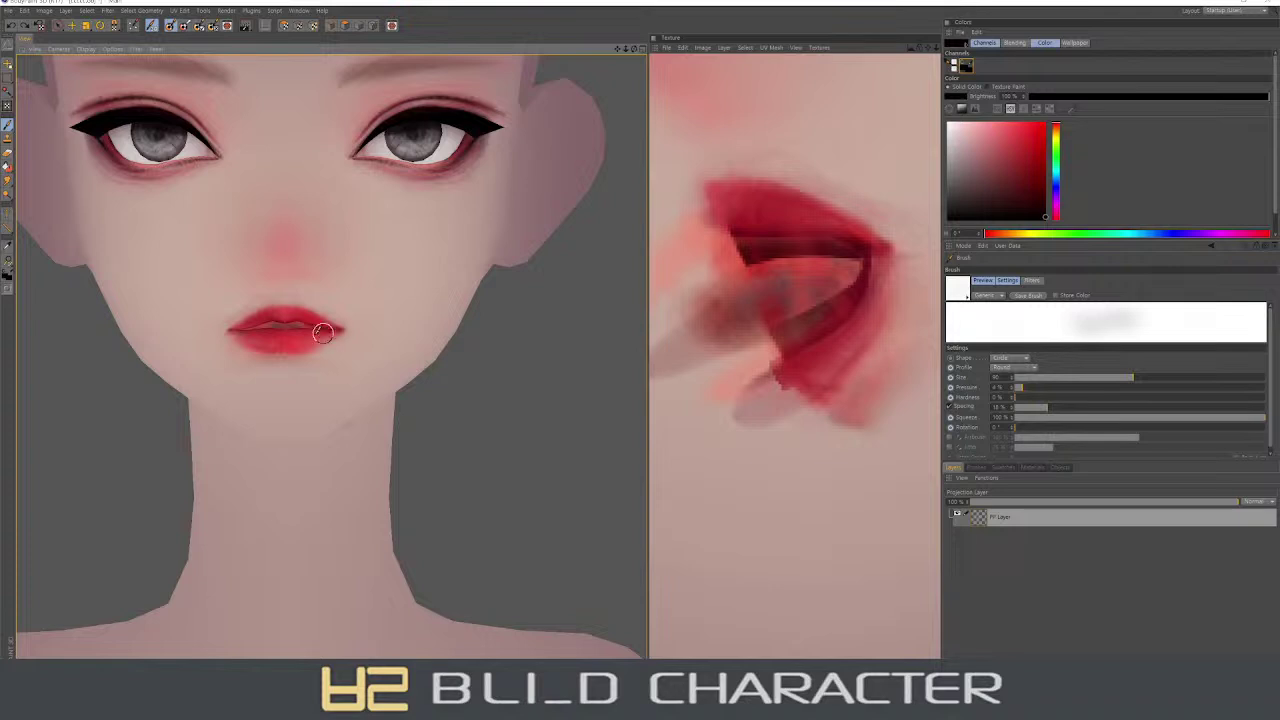
left_click(1055, 187)
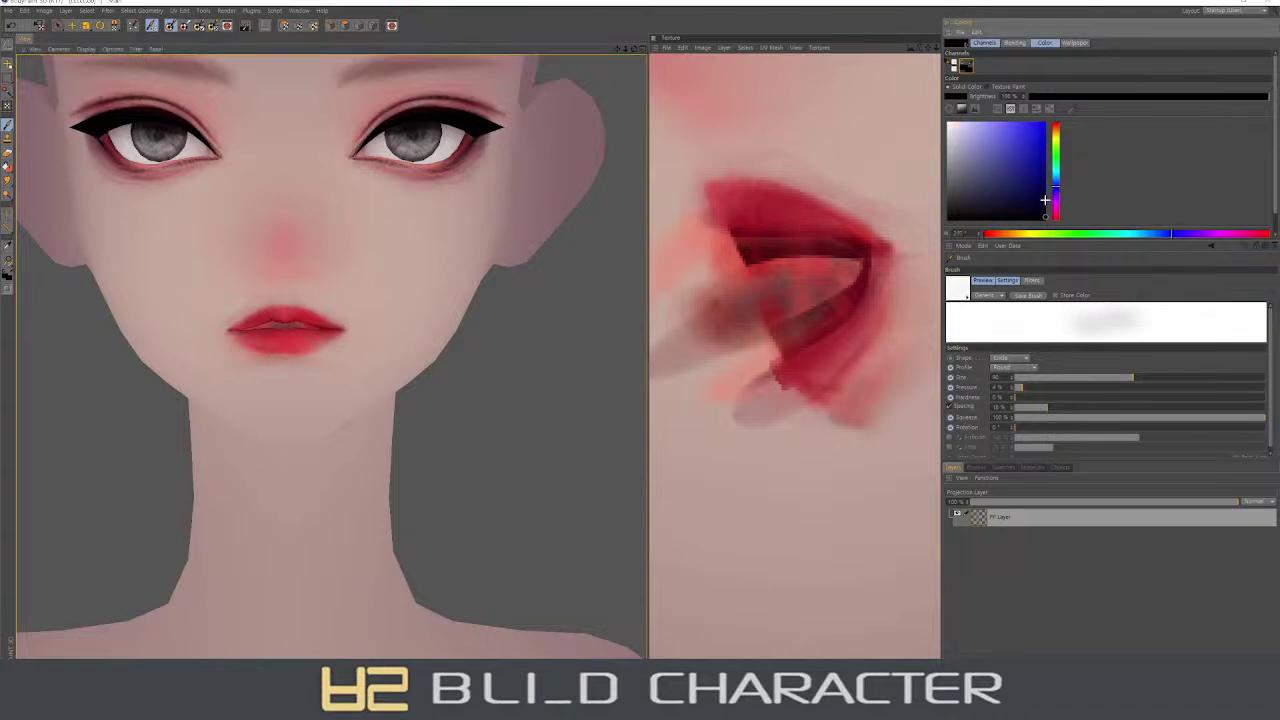
left_click_drag(1055, 183, 1055, 169)
left_click(1030, 179)
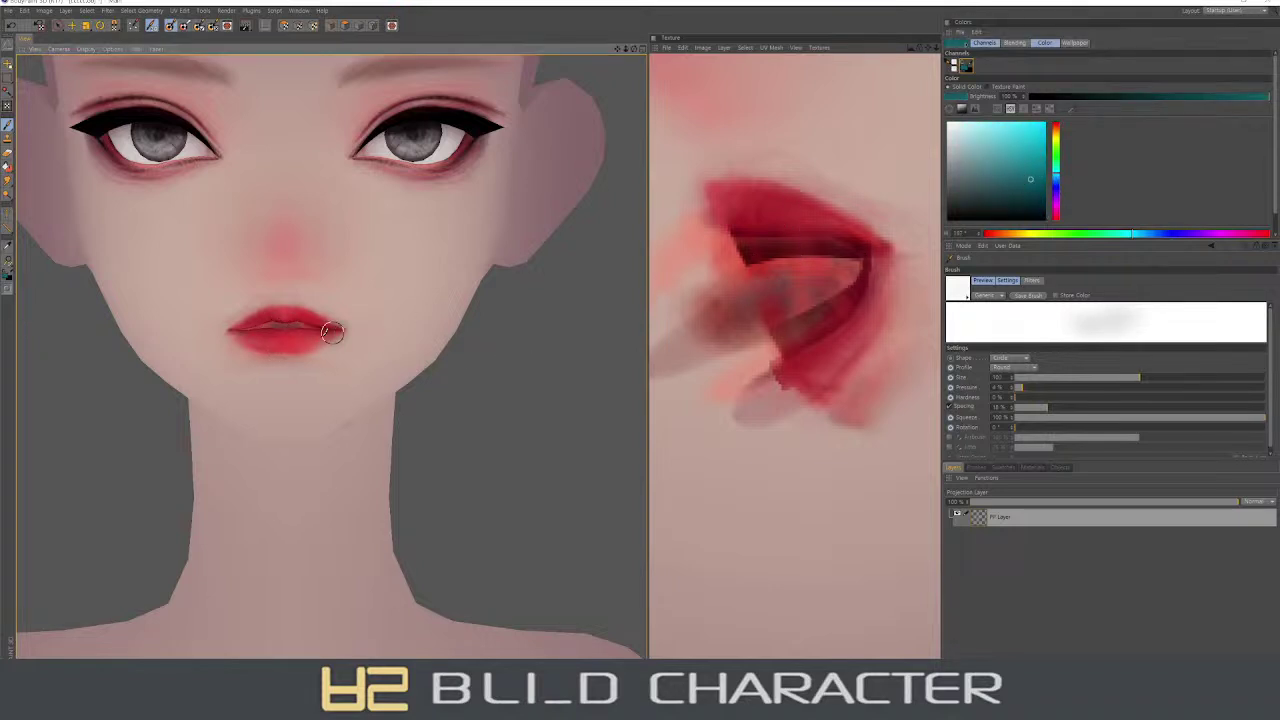
middle_click_drag(340, 330, 329, 329)
- Paint a soft shading stroke over the lips, stepping brush size through 15, 25, 35 and 50
left_click_drag(360, 340, 827, 283, "alt")
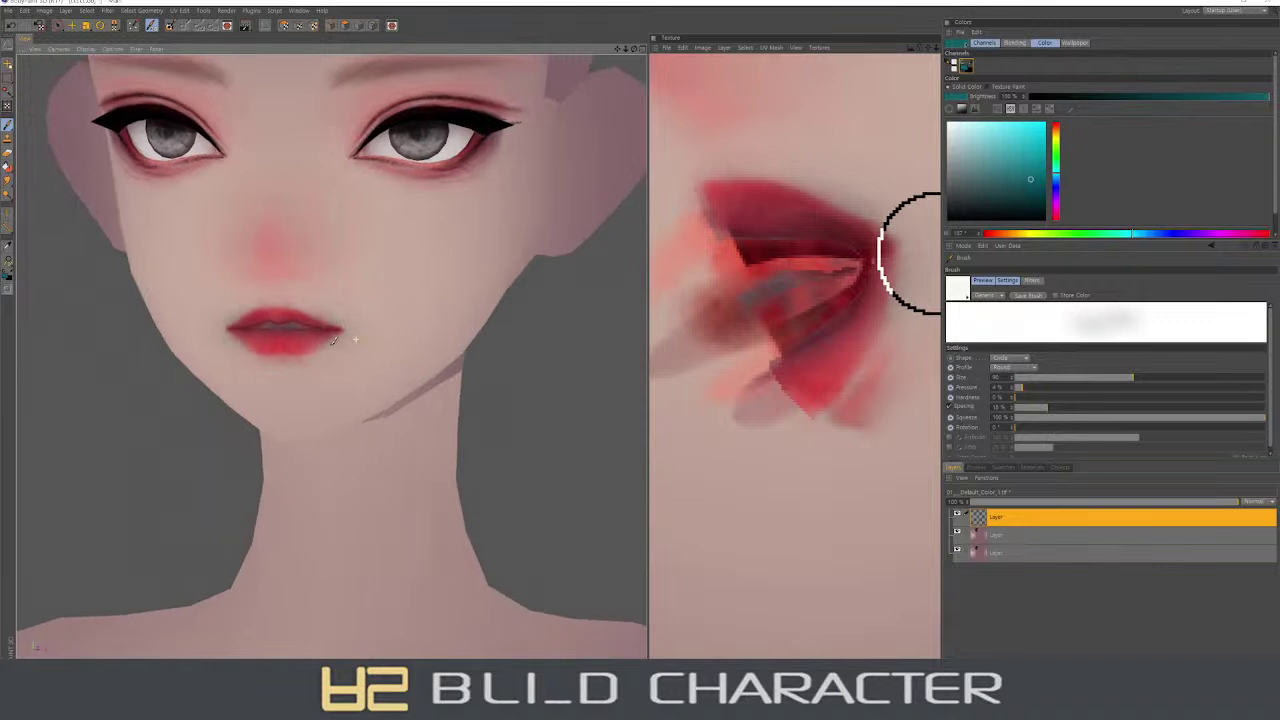
left_click(766, 279, "ctrl")
middle_click_drag(795, 275, 773, 271)
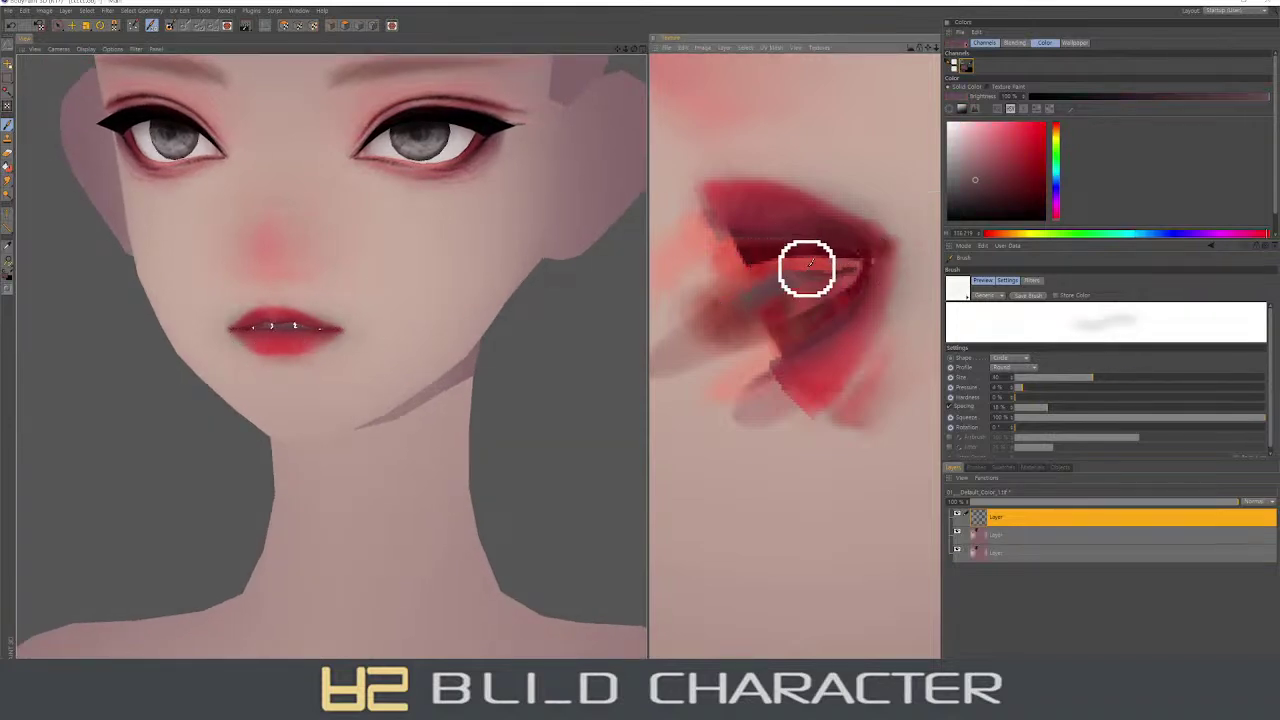
mouse_move(340, 376)
left_mouse_down("alt")
mouse_move(420, 372)
mouse_move(335, 380)
left_mouse_up("alt")
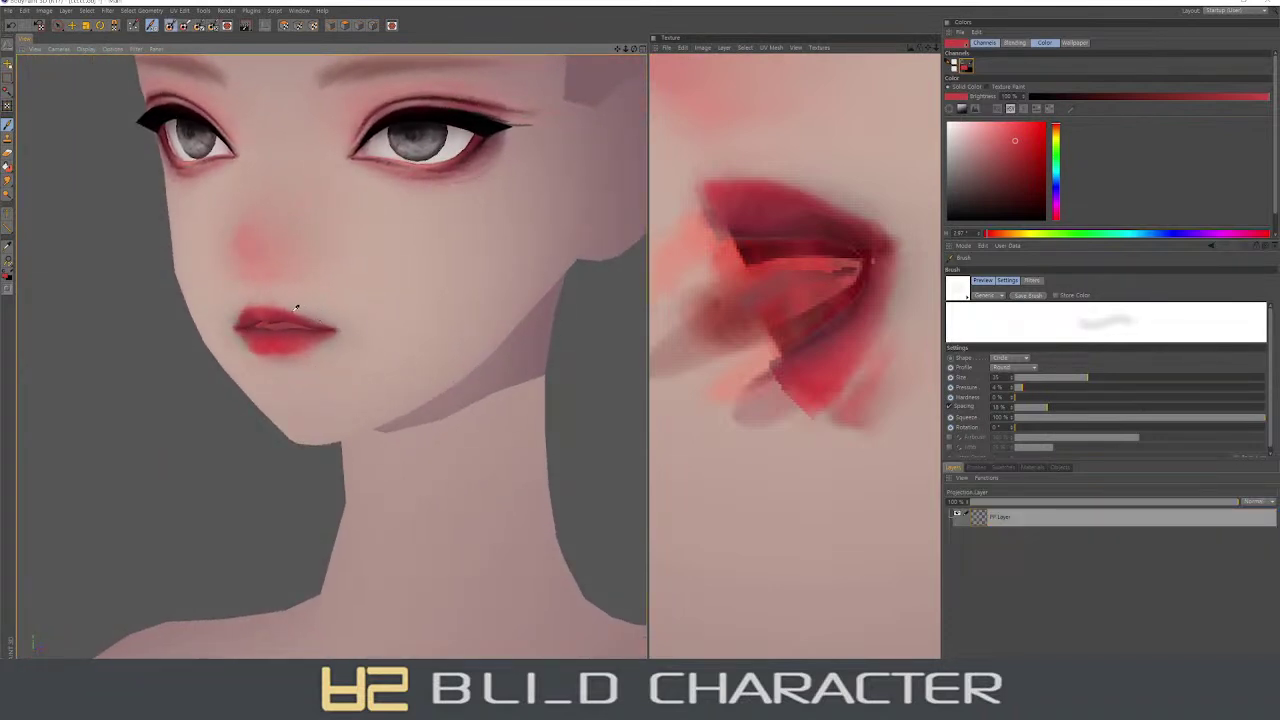
middle_click_drag(290, 306, 297, 305)
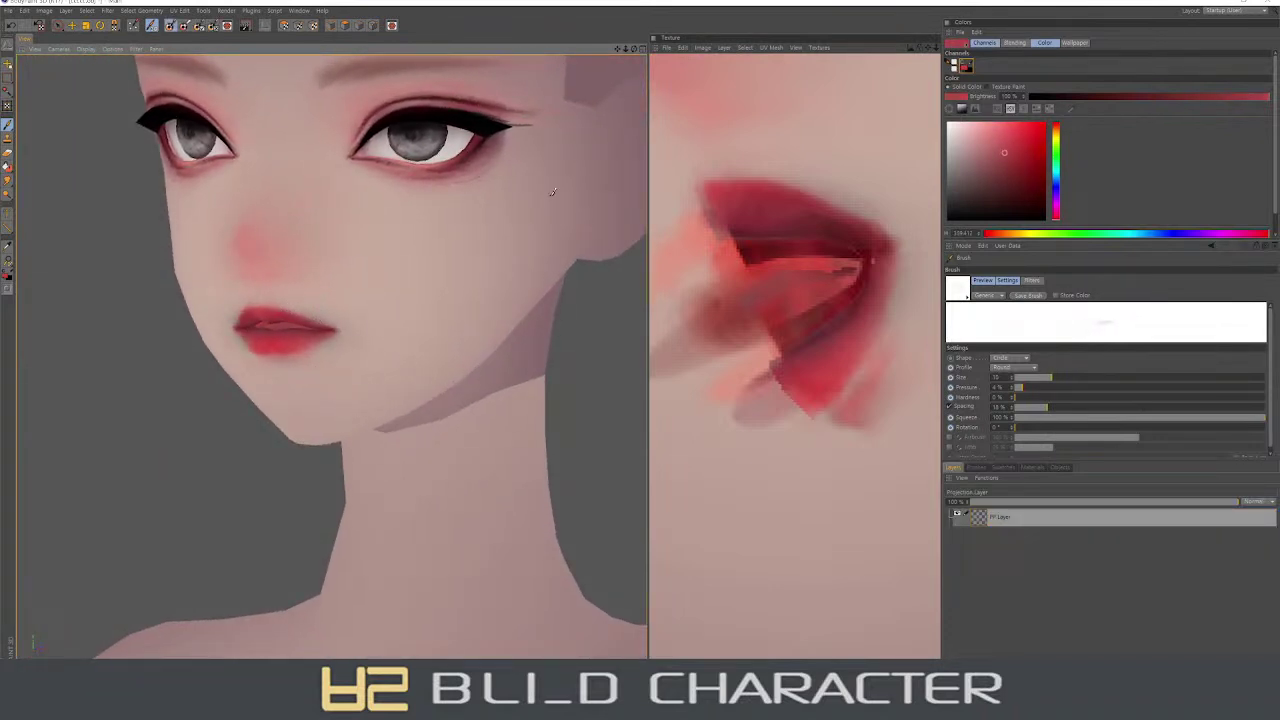
left_click(1055, 183)
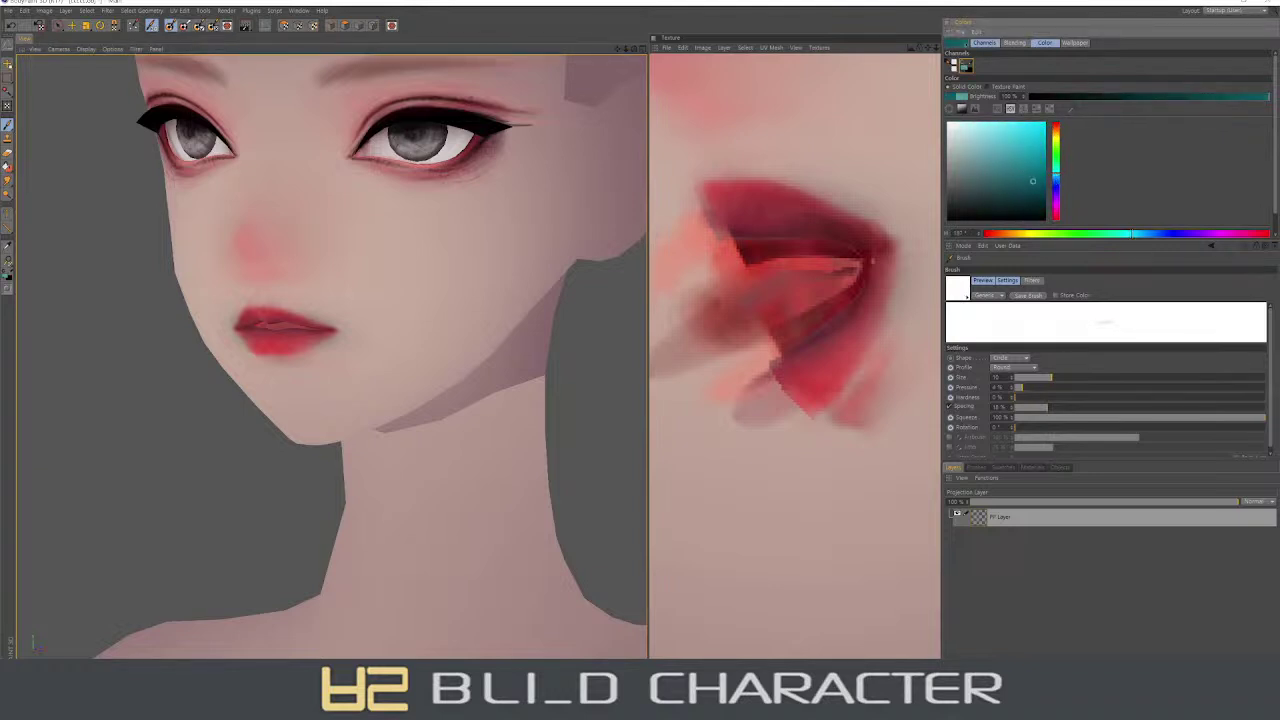
middle_click_drag(316, 298, 316, 325)
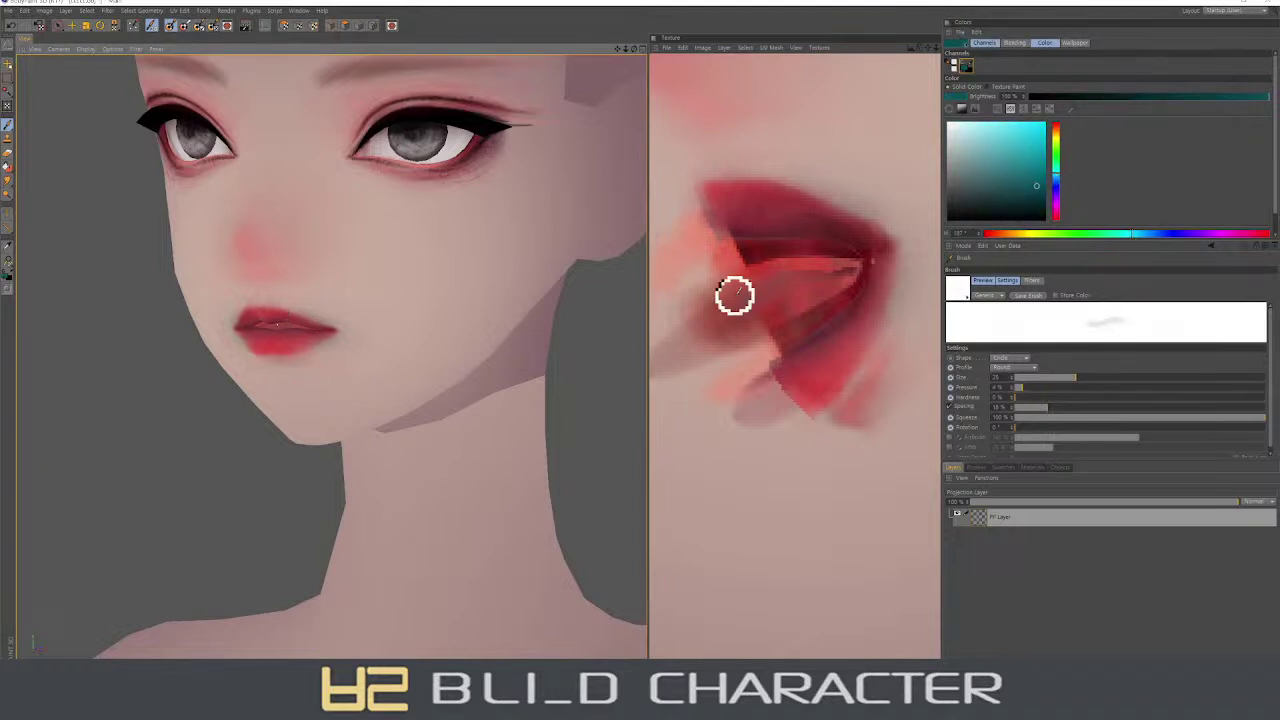
middle_click_drag(734, 294, 819, 269)
mouse_move(819, 269)
left_mouse_down()
mouse_move(811, 297)
mouse_move(740, 345)
left_mouse_up()
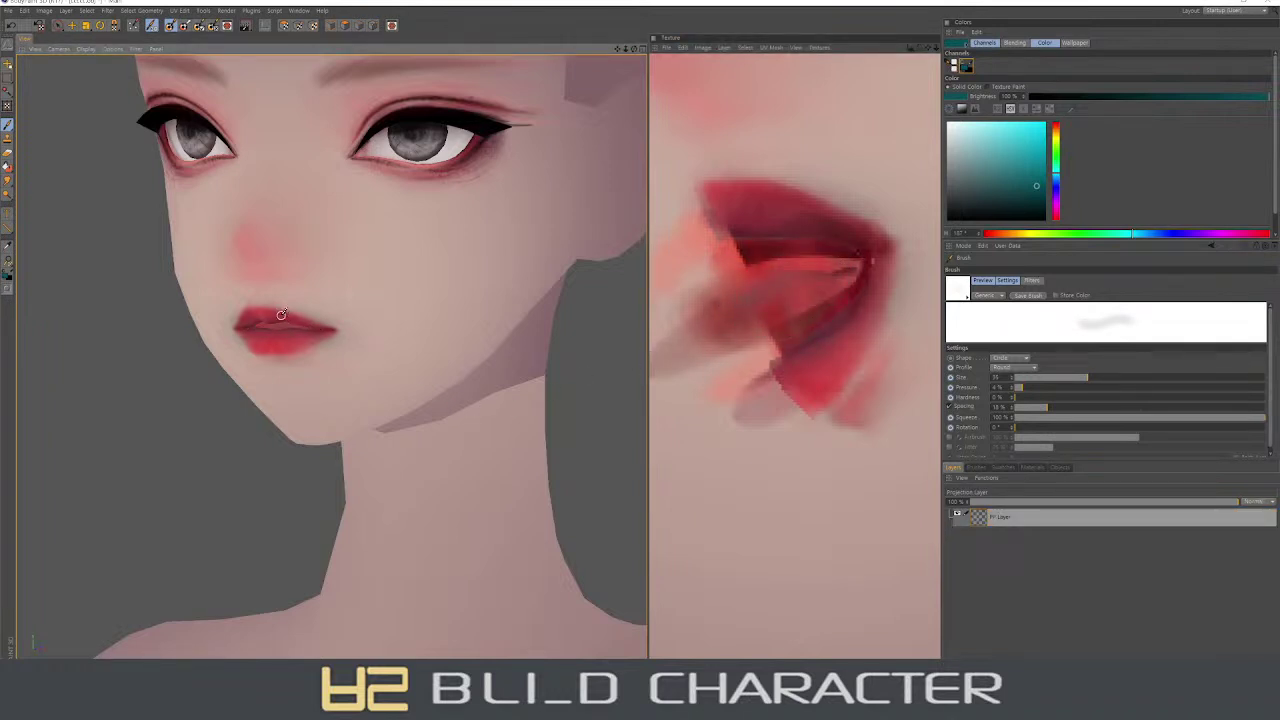
middle_click_drag(282, 314, 262, 324)
mouse_move(420, 391)
left_mouse_down("alt")
mouse_move(417, 374)
mouse_move(386, 363)
left_mouse_up("alt")
- Blend the lip reds into salmon and light peach skin tones, ending with a brush around 170
left_click(1058, 131)
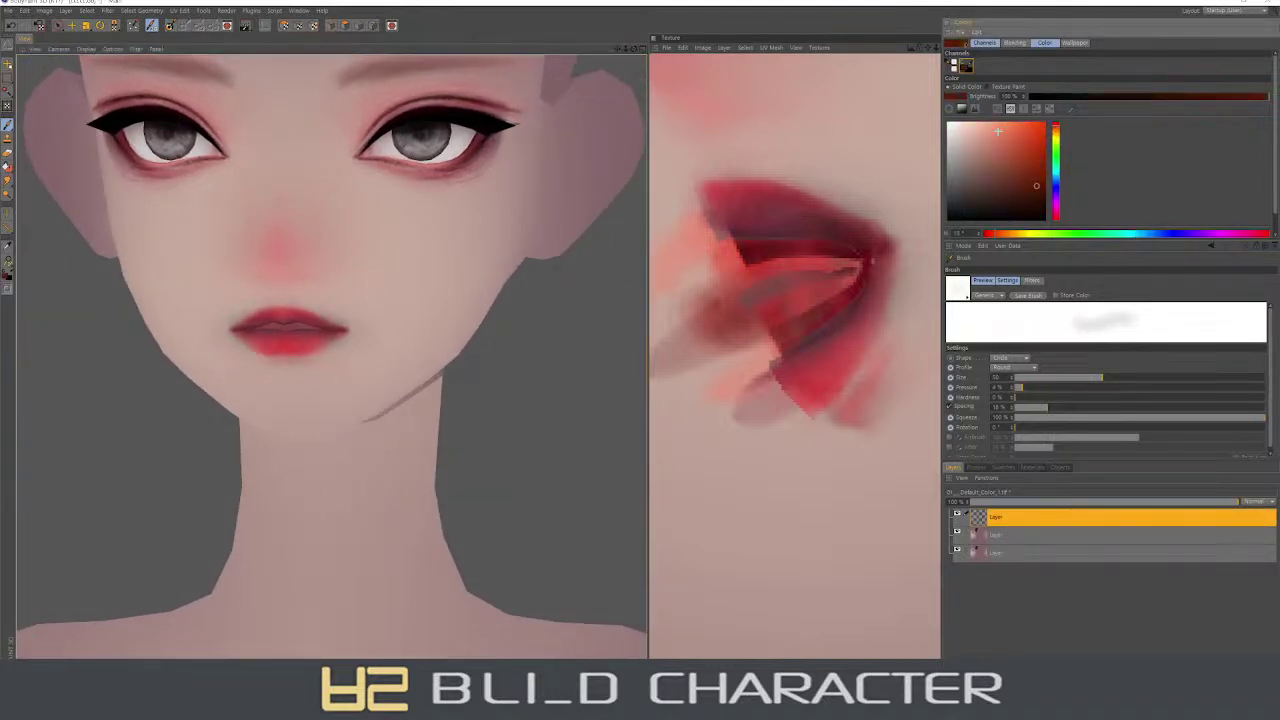
left_click(1004, 126)
middle_click_drag(405, 278, 395, 278)
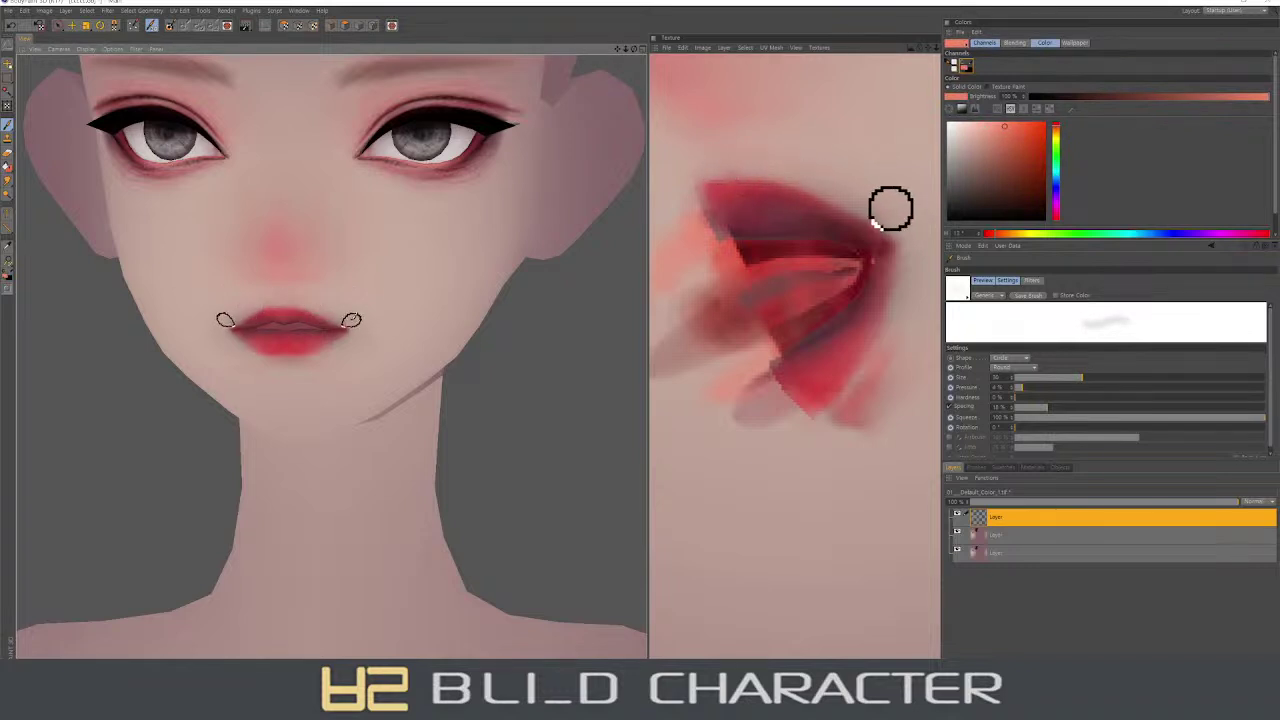
left_click(808, 191, "ctrl")
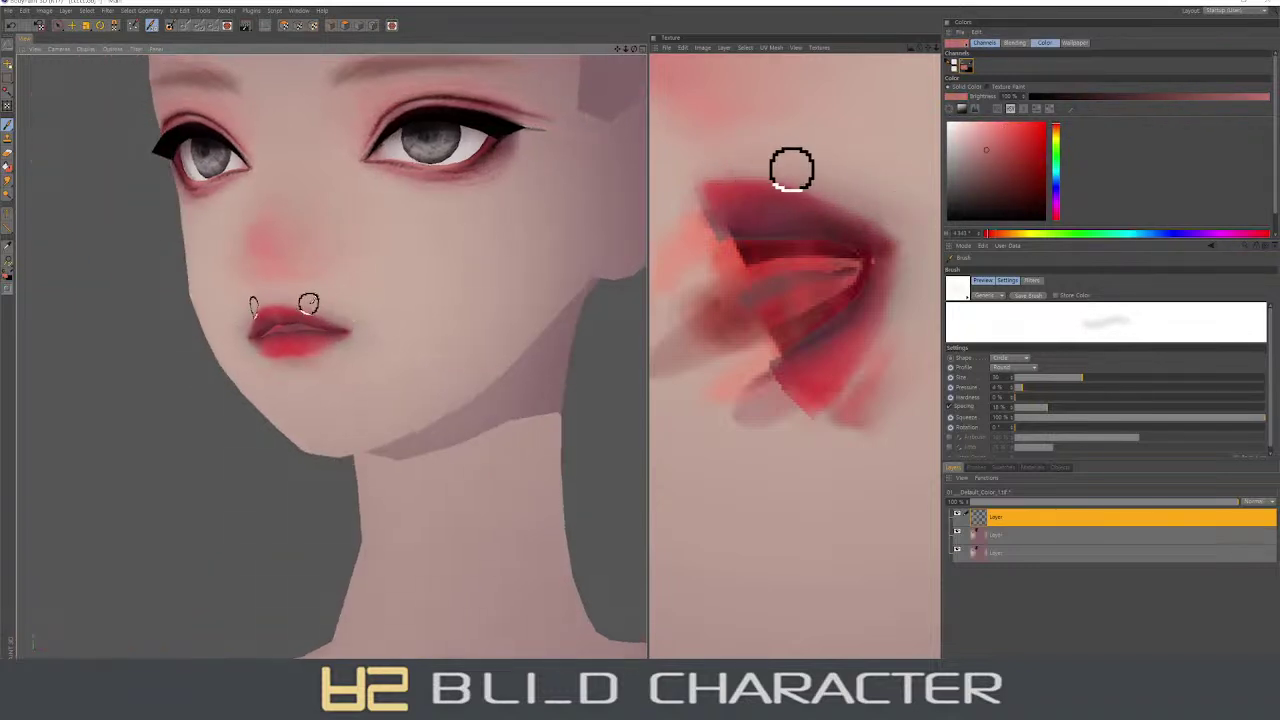
left_click(320, 300, "ctrl")
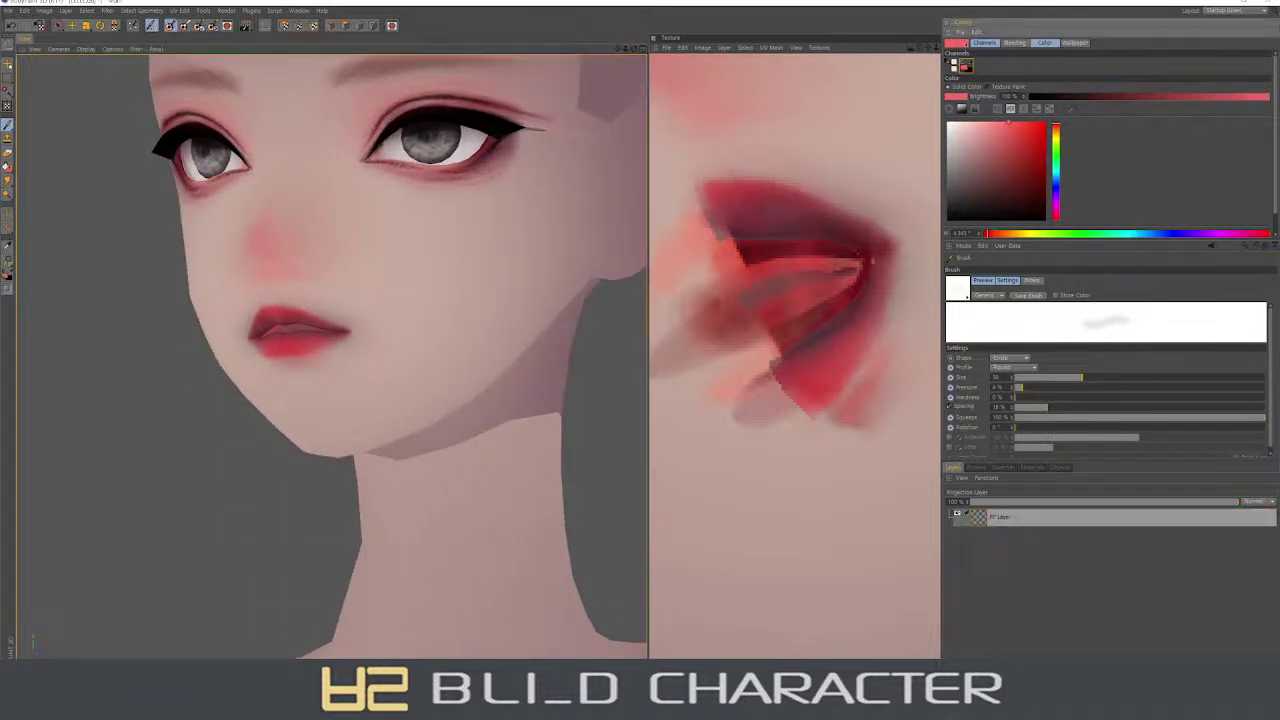
mouse_move(289, 302)
middle_mouse_down()
mouse_move(353, 327)
mouse_move(268, 305)
middle_mouse_up()
left_click(316, 314, "ctrl")
left_click(278, 304, "ctrl")
left_click(250, 297, "ctrl")
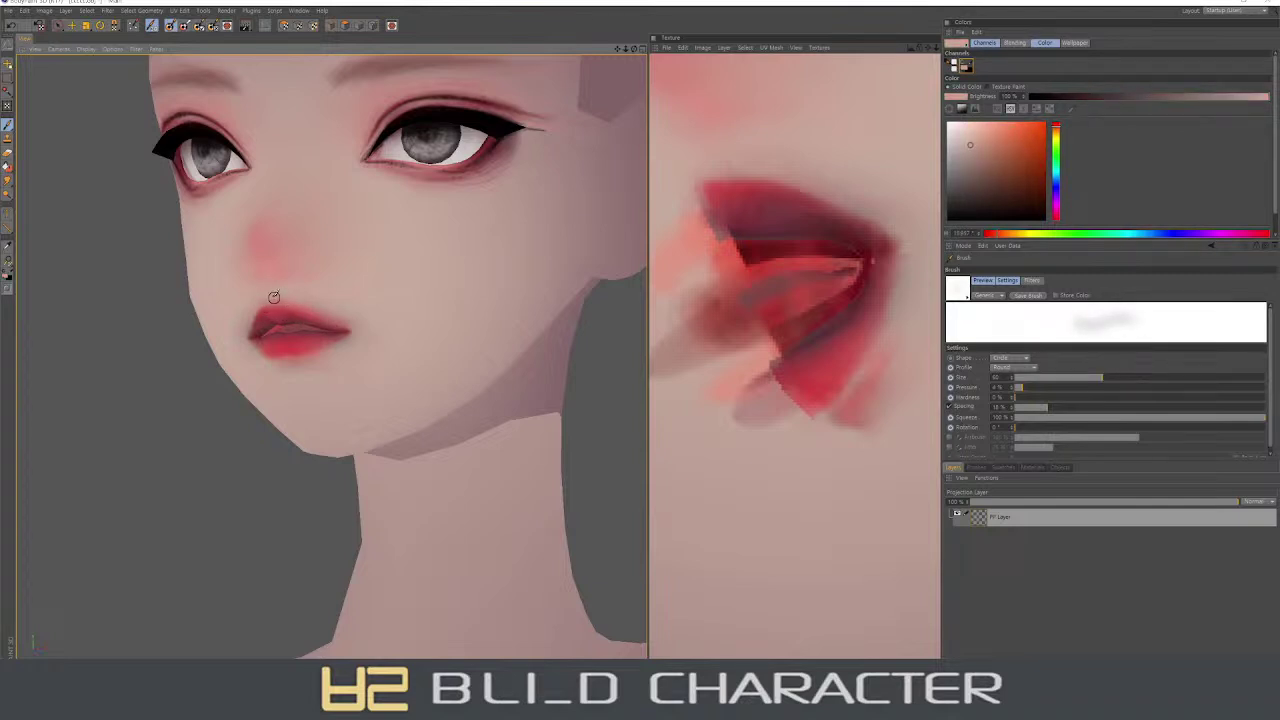
middle_click_drag(273, 294, 284, 296)
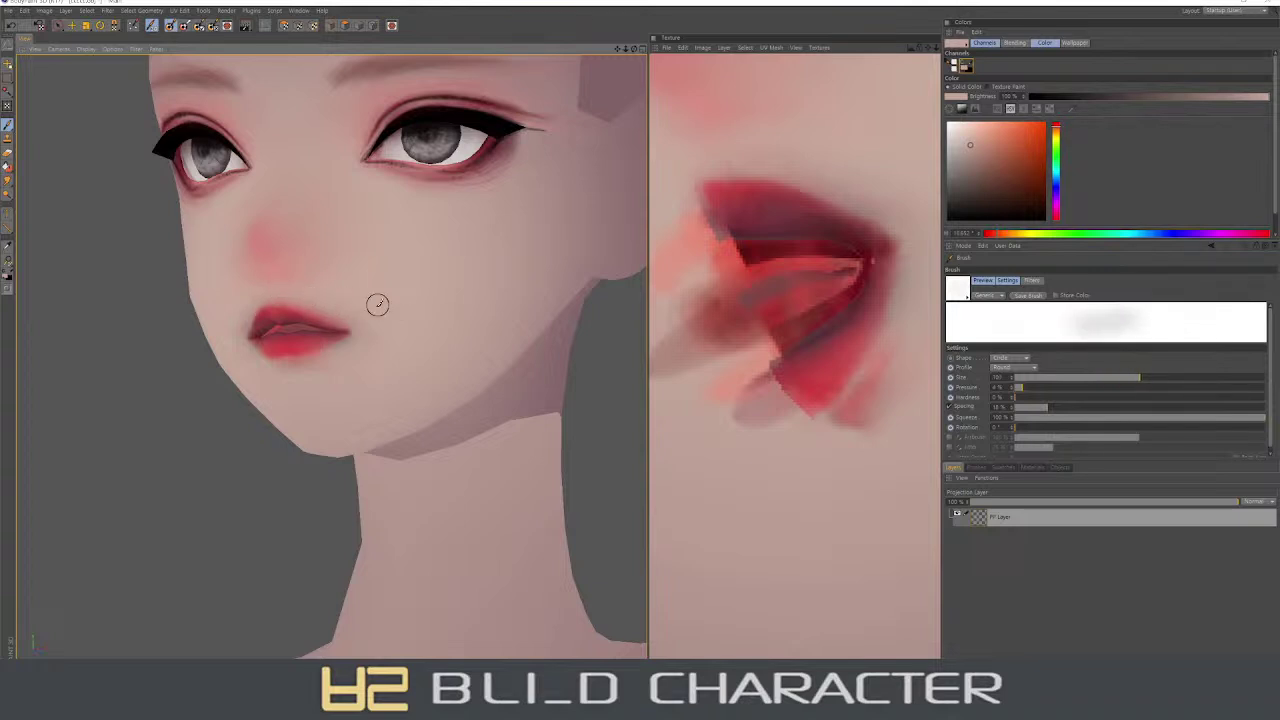
mouse_move(377, 303)
middle_mouse_down()
mouse_move(314, 257)
mouse_move(311, 365)
middle_mouse_up()
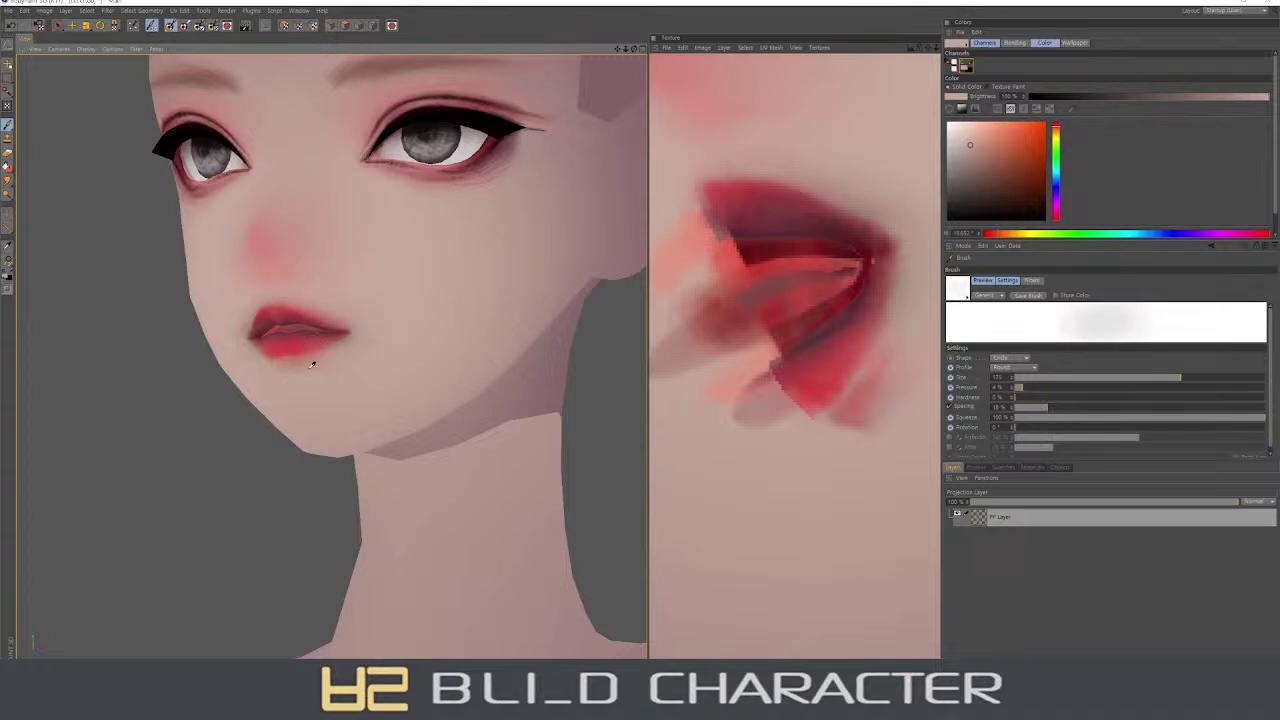
- Sample the pale skin pink, mix a deep red, and switch on projection painting
left_click(1046, 130)
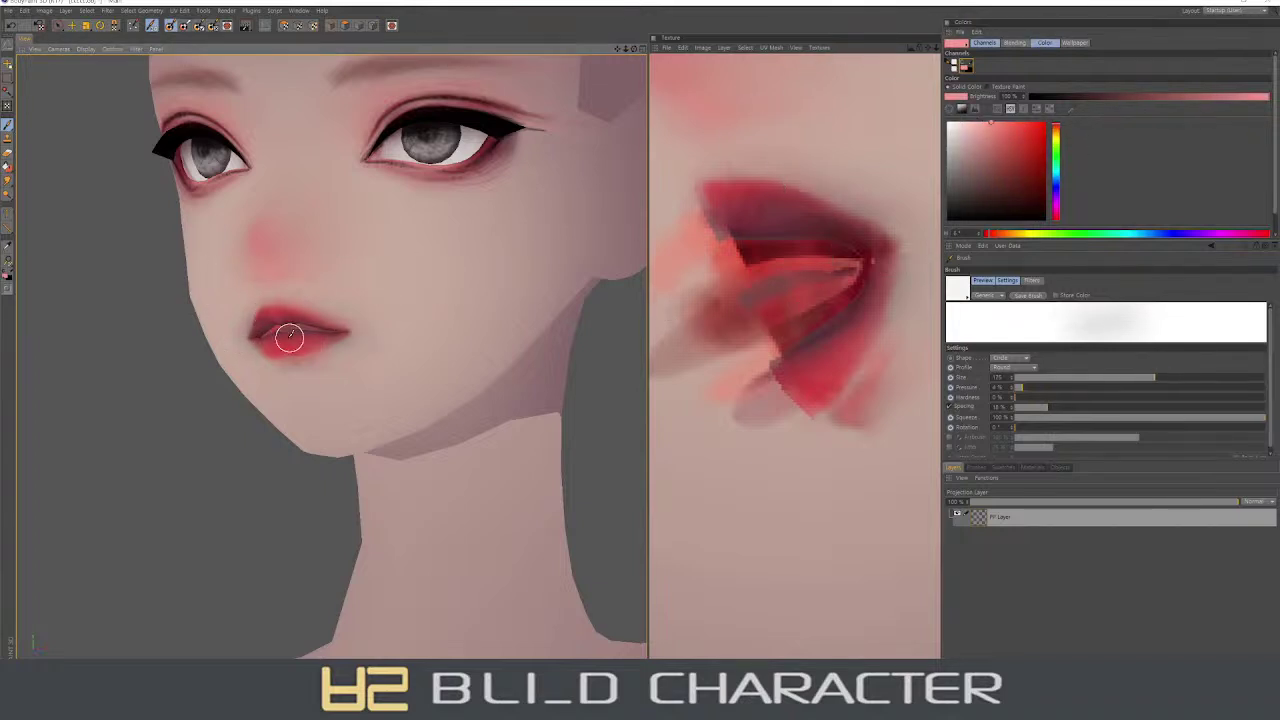
mouse_move(291, 346)
middle_mouse_down()
mouse_move(279, 344)
mouse_move(294, 340)
middle_mouse_up()
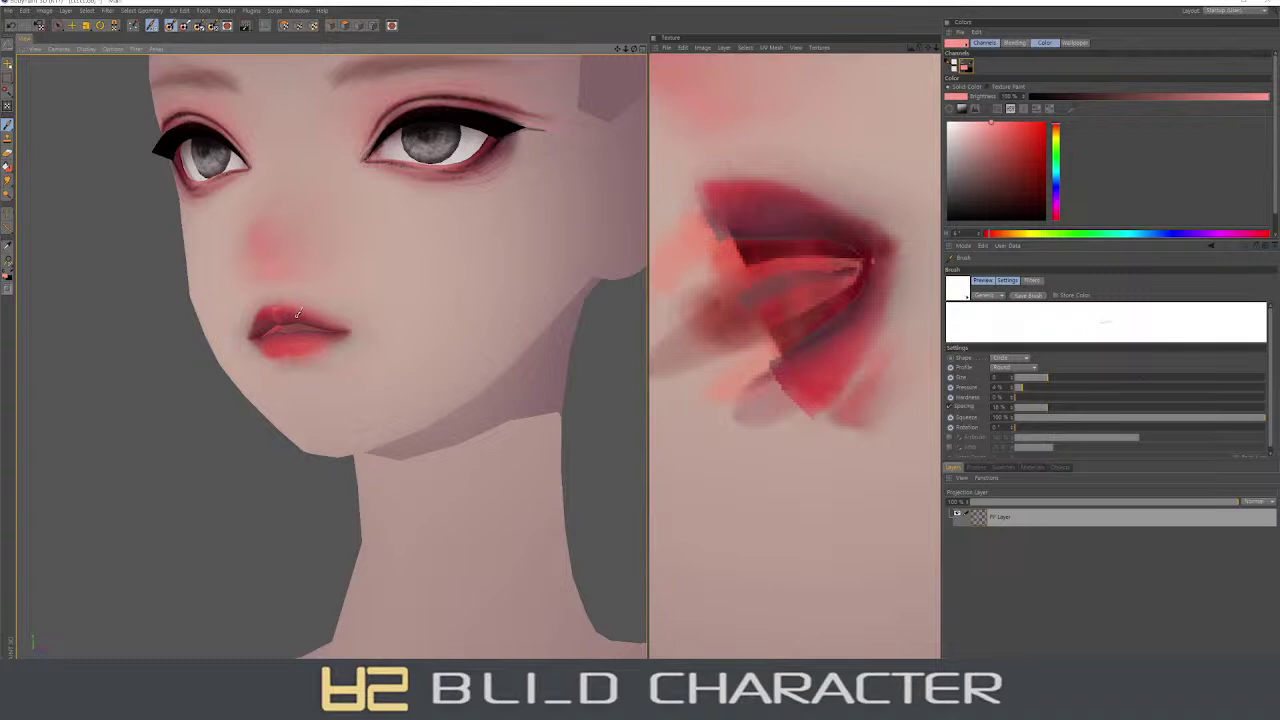
mouse_move(423, 406)
left_mouse_down("alt")
mouse_move(366, 366)
mouse_move(387, 385)
left_mouse_up("alt")
left_click(707, 175, "ctrl")
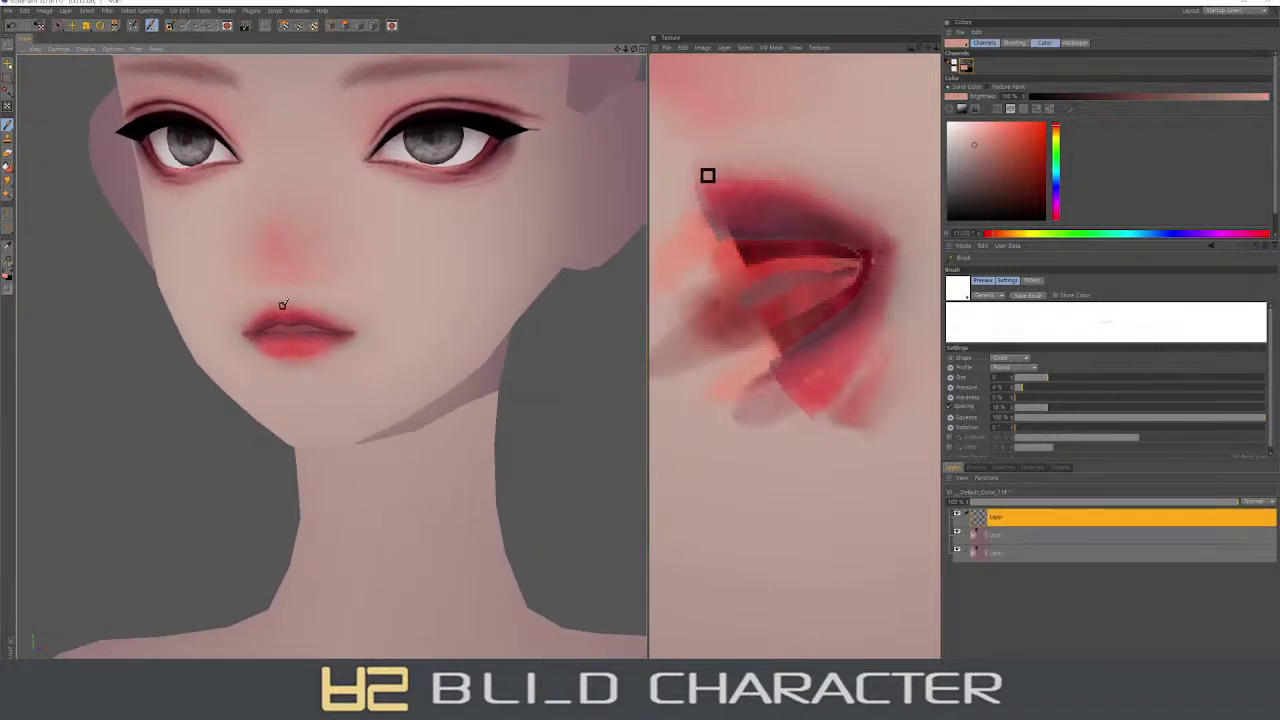
middle_click_drag(737, 163, 708, 183)
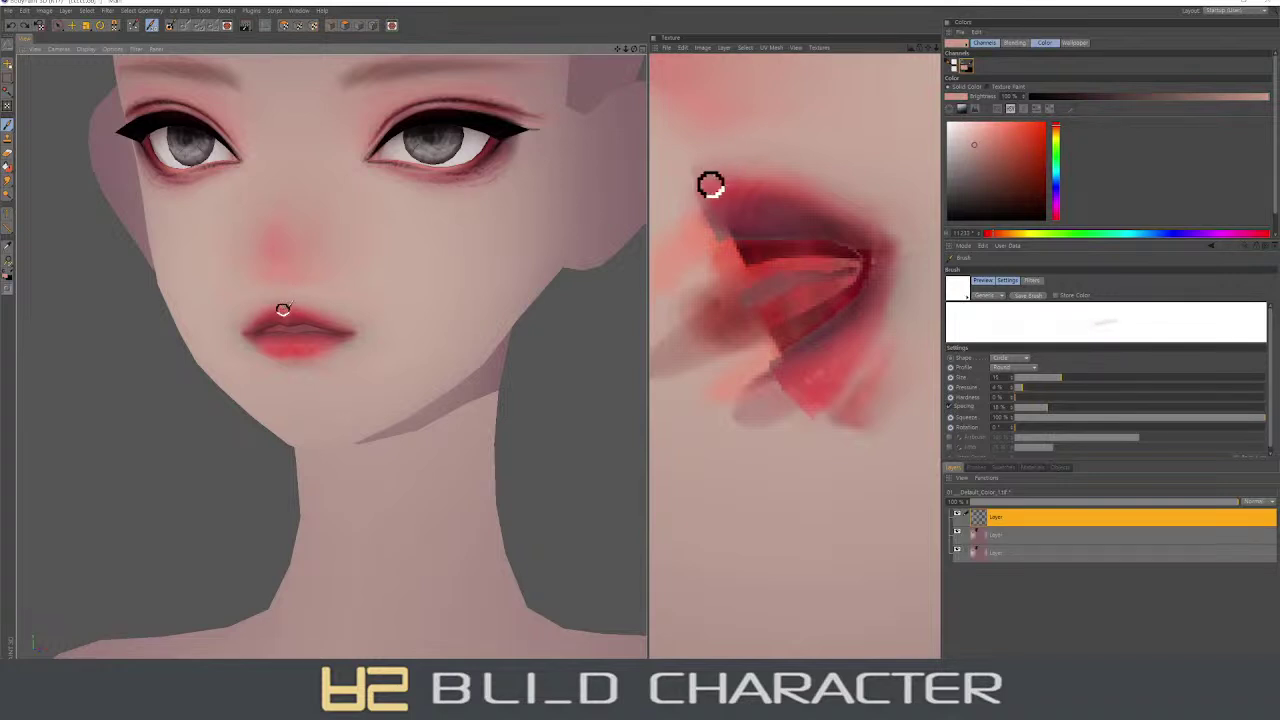
mouse_move(364, 297)
left_mouse_down("alt")
mouse_move(329, 323)
mouse_move(374, 414)
left_mouse_up("alt")
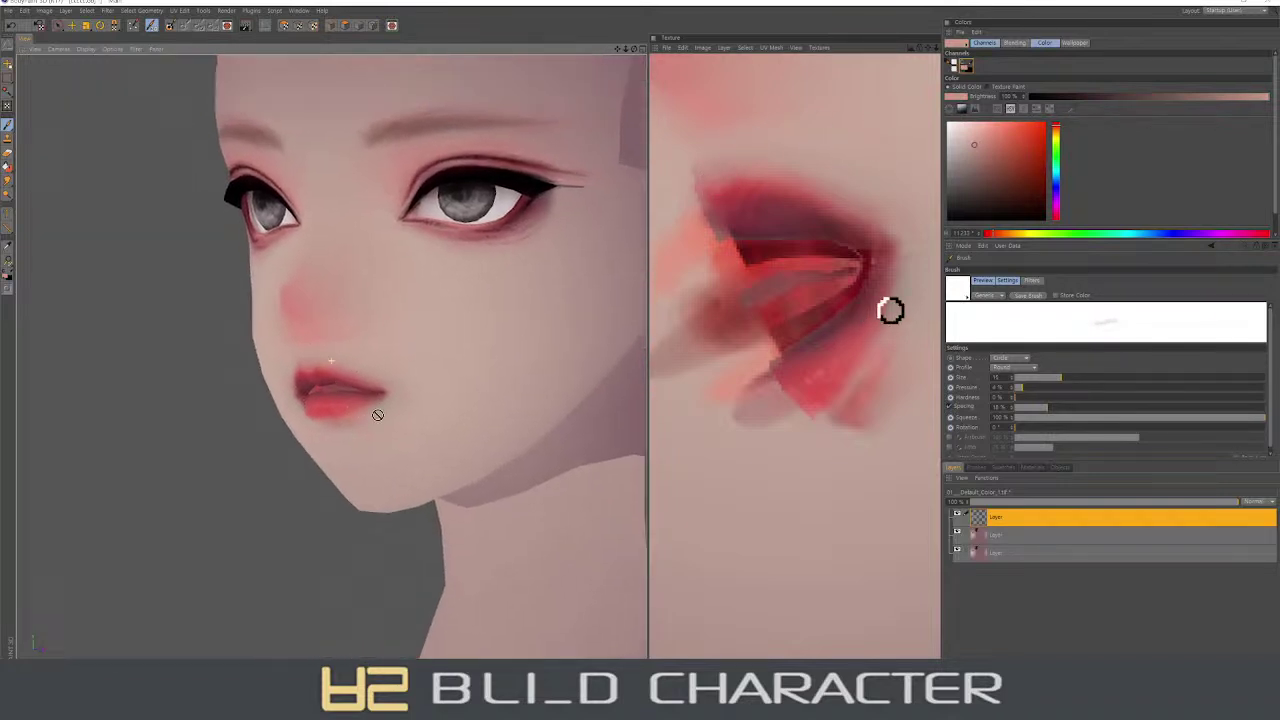
left_click(1058, 219)
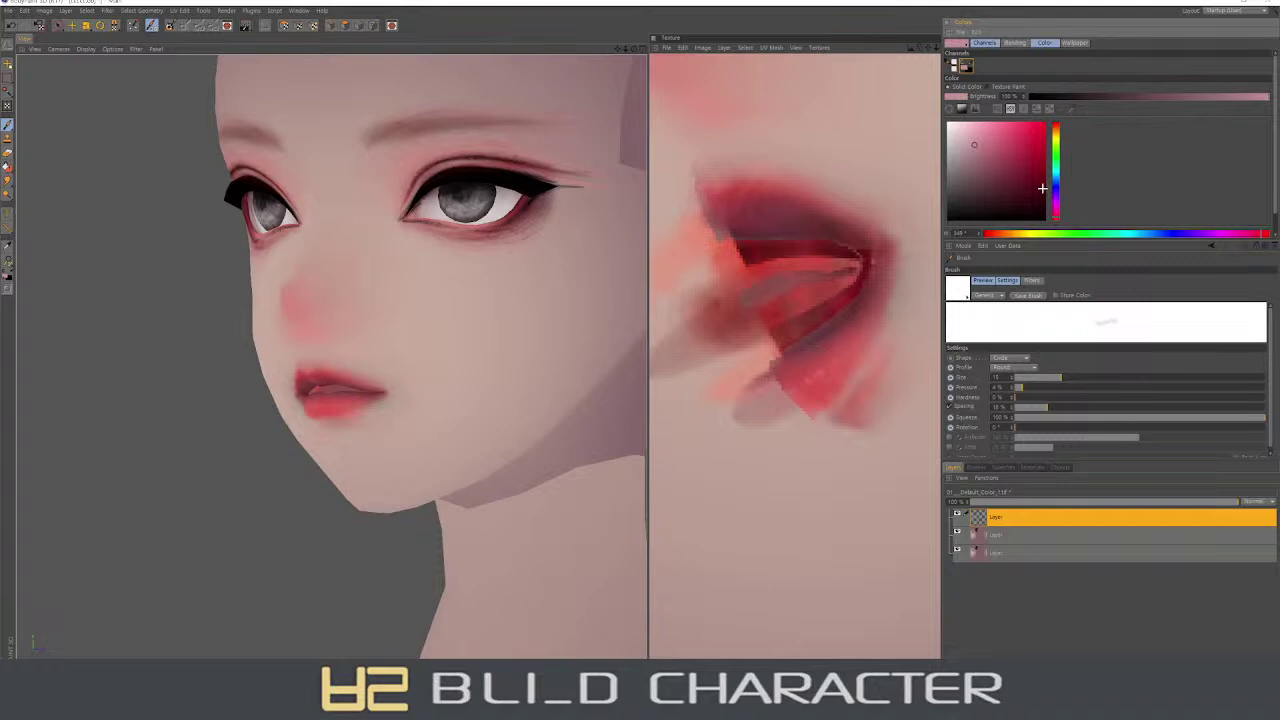
left_click(1042, 188)
left_click_drag(330, 320, 390, 320, "alt")
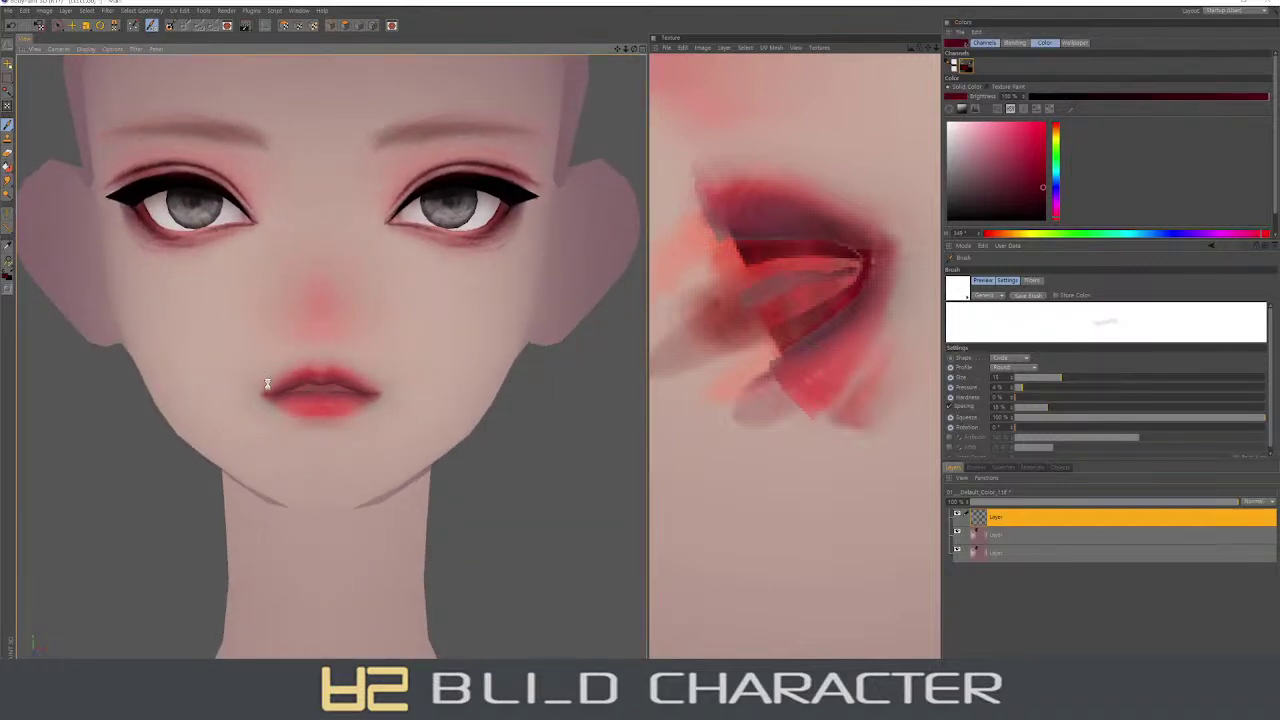
key("p")
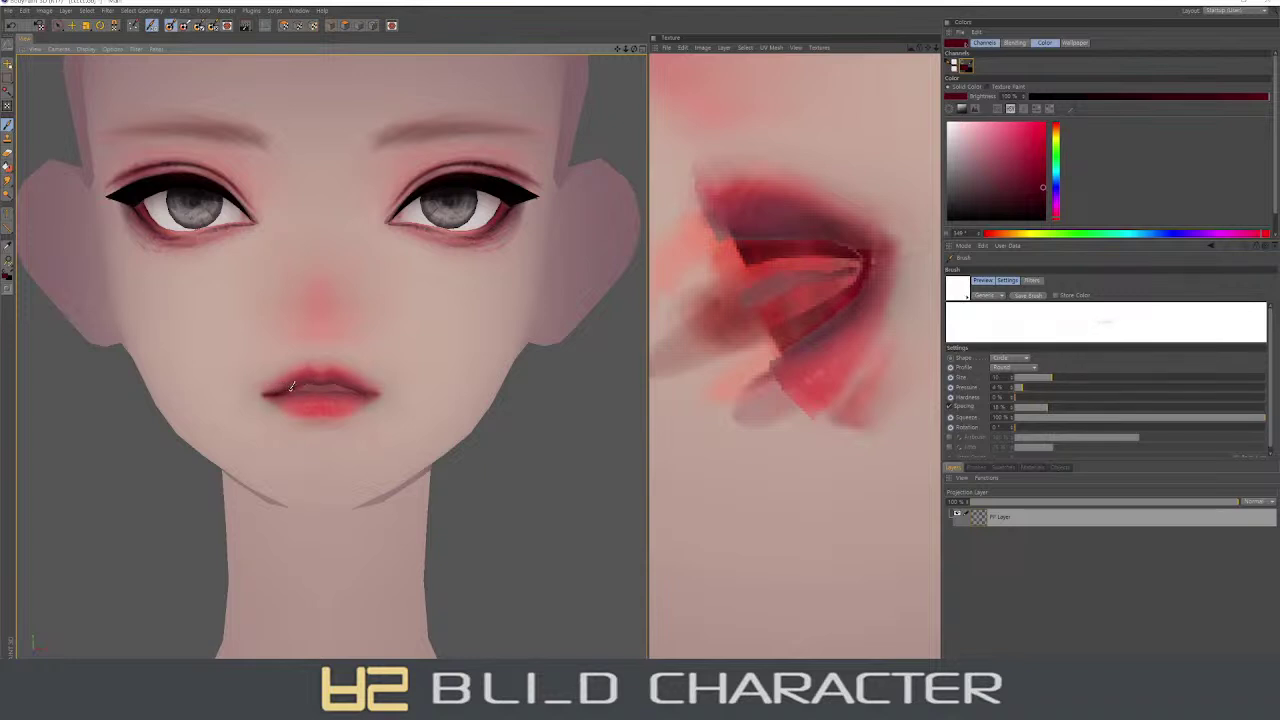
- Blend pale pink into the lower lip, retouch the red corner, and bake the projection
middle_click_drag(302, 380, 307, 376)
left_click(271, 402, "ctrl")
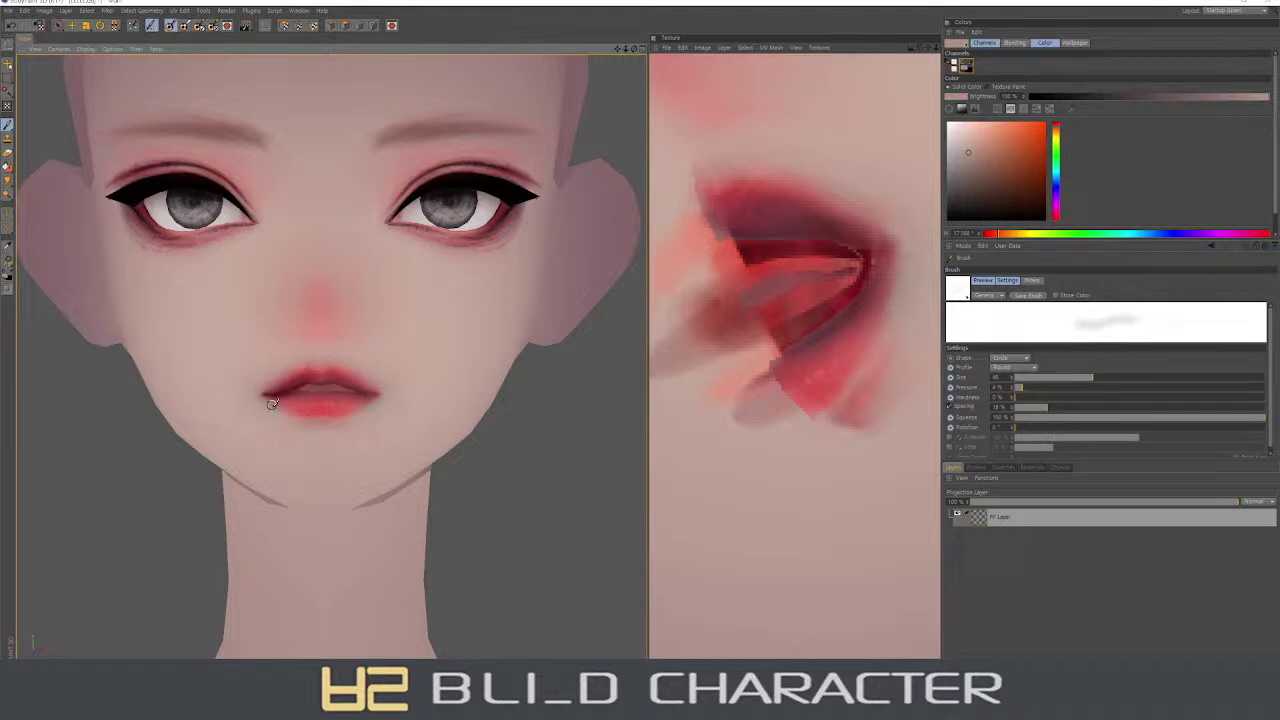
mouse_move(278, 411)
middle_mouse_down()
mouse_move(297, 423)
mouse_move(289, 413)
middle_mouse_up()
left_click_drag(288, 413, 286, 414)
middle_click_drag(286, 414, 340, 403)
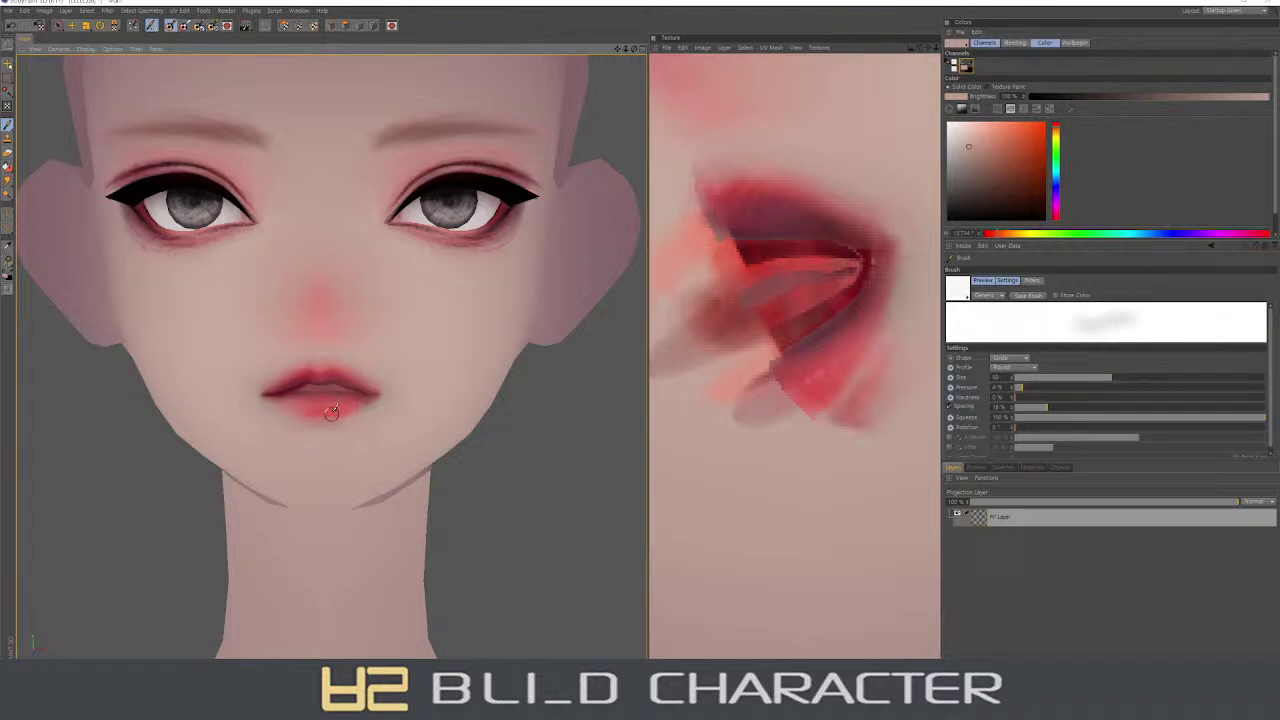
left_click_drag(312, 384, 322, 368)
left_click(314, 377, "ctrl")
middle_click_drag(314, 377, 280, 384)
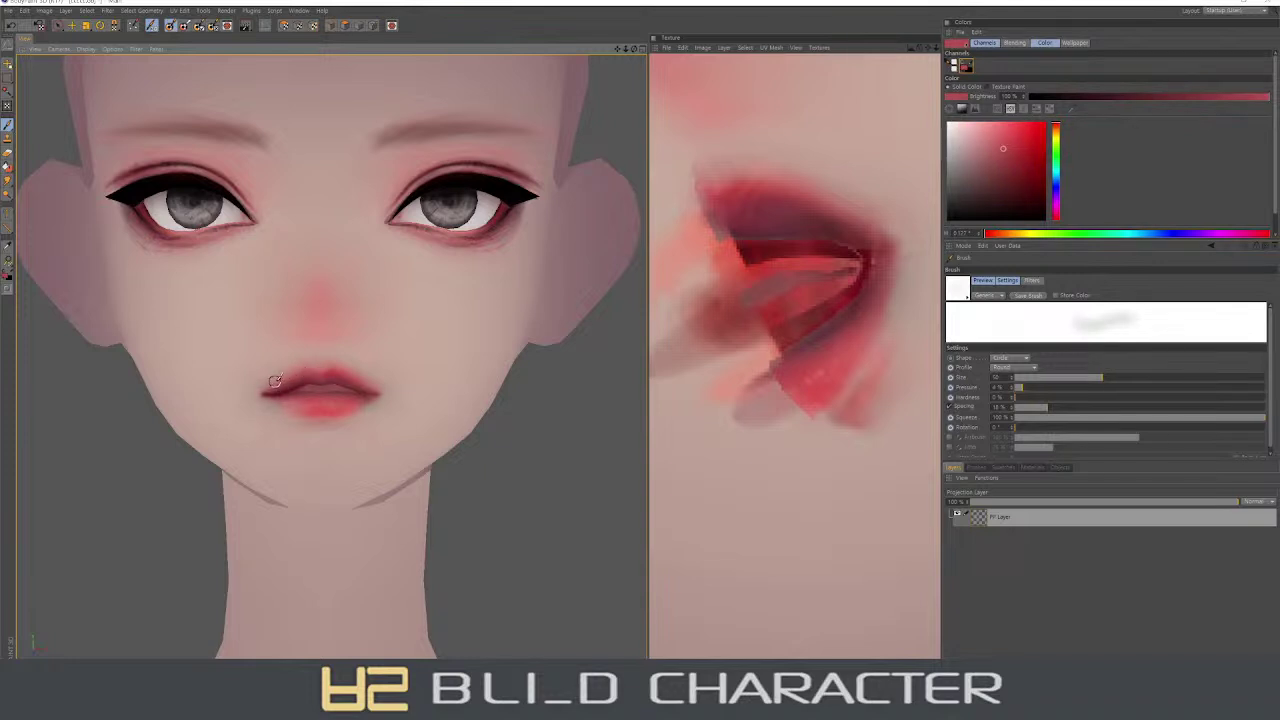
left_click_drag(403, 394, 386, 349, "alt")
left_click(331, 274, "ctrl")
- Show the mesh wireframe and mix a darker magenta-pink, sampling the nose's pink
middle_click_drag(303, 331, 326, 336)
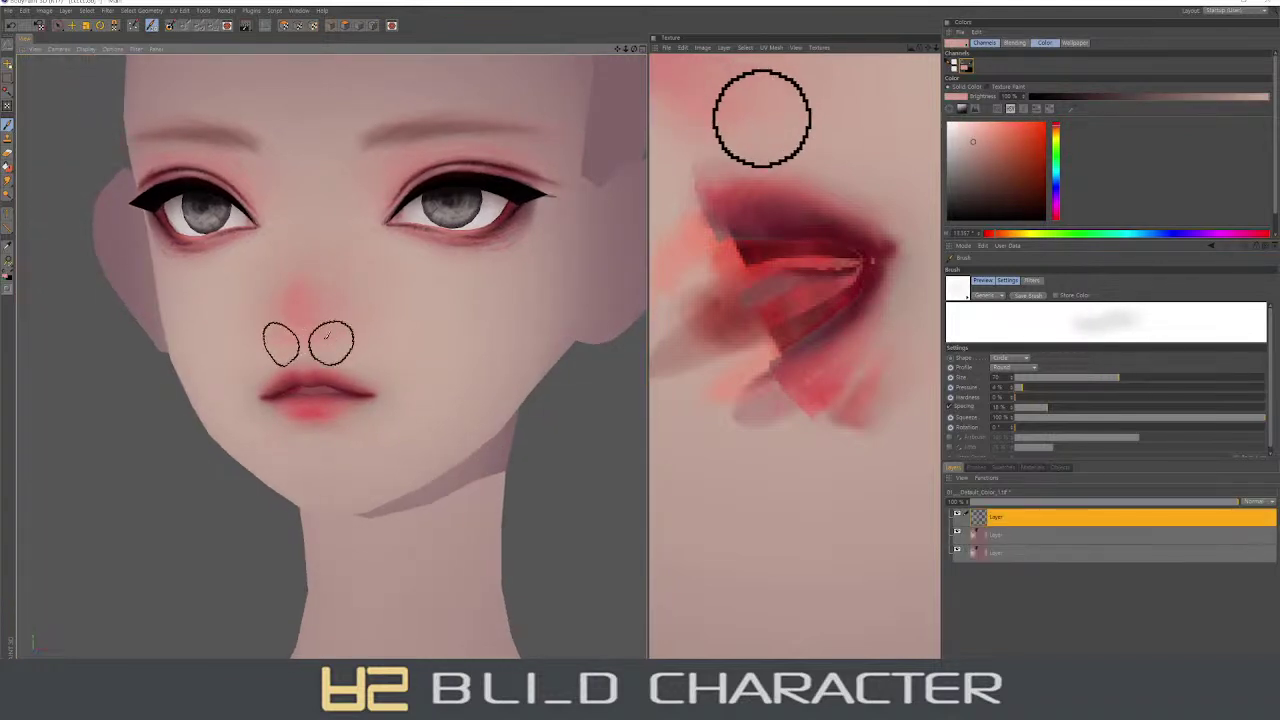
left_click_drag(375, 345, 328, 330, "alt")
left_click(328, 330, "ctrl")
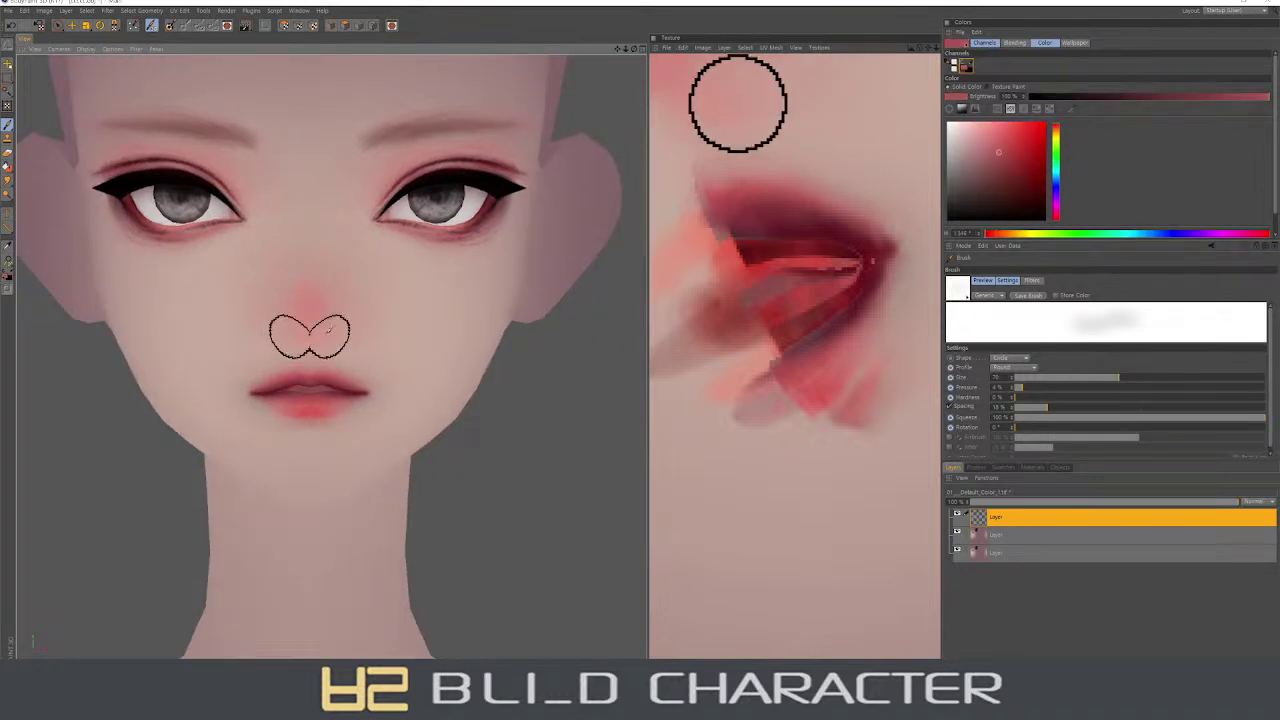
mouse_move(391, 349)
middle_mouse_down()
mouse_move(403, 372)
mouse_move(380, 394)
middle_mouse_up()
left_click(393, 365, "ctrl")
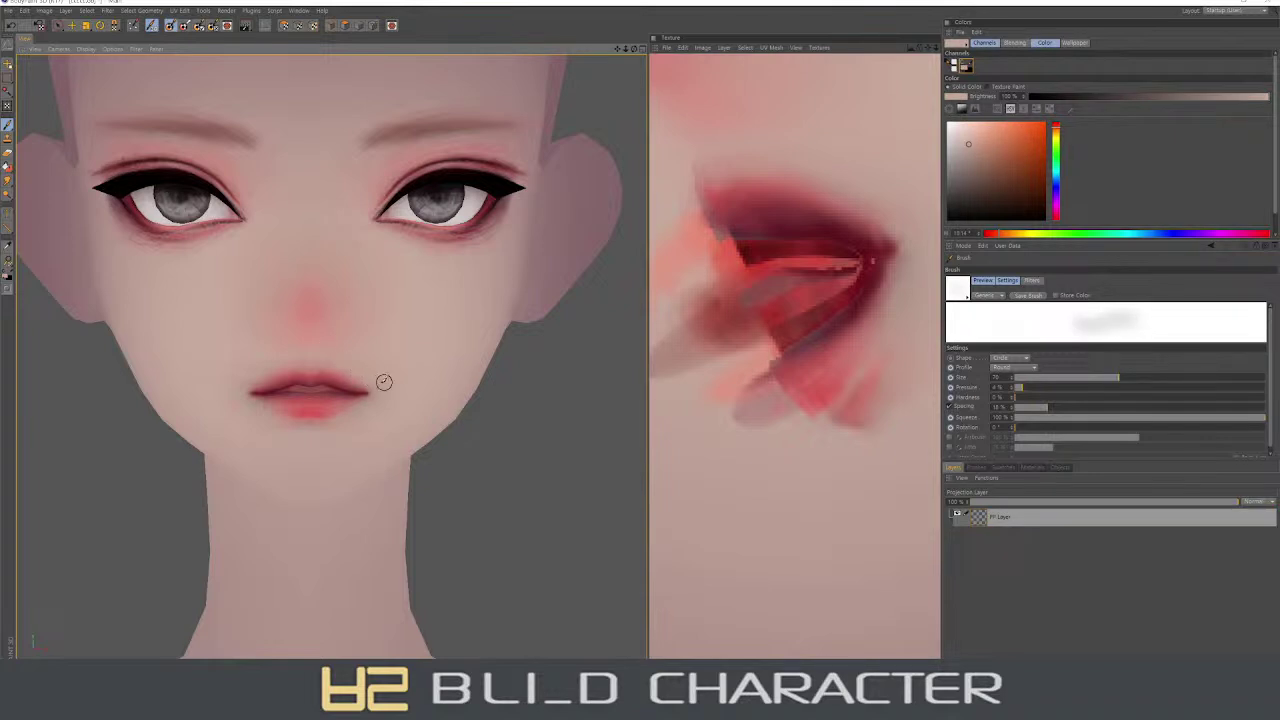
left_click(1057, 126)
left_click(1006, 122)
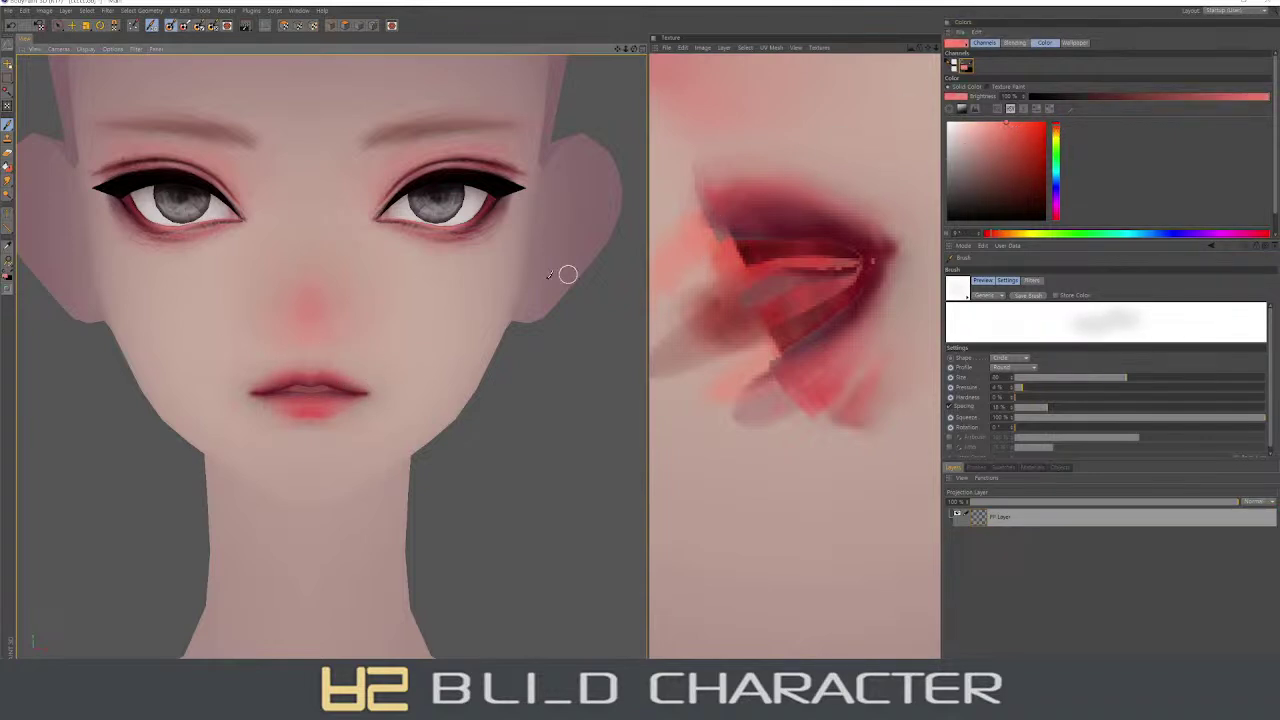
middle_click_drag(312, 314, 318, 307)
key("w")
middle_click_drag(312, 300, 306, 312)
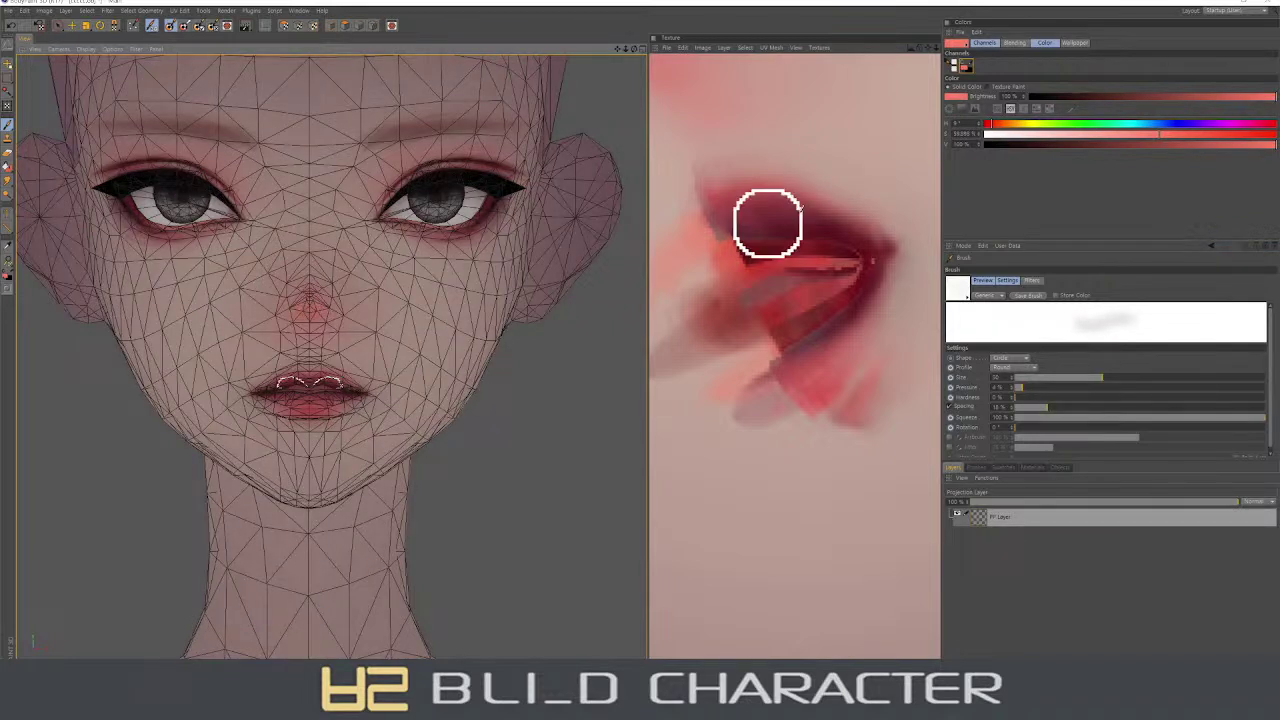
left_click(963, 112)
left_click_drag(1052, 218, 1054, 214)
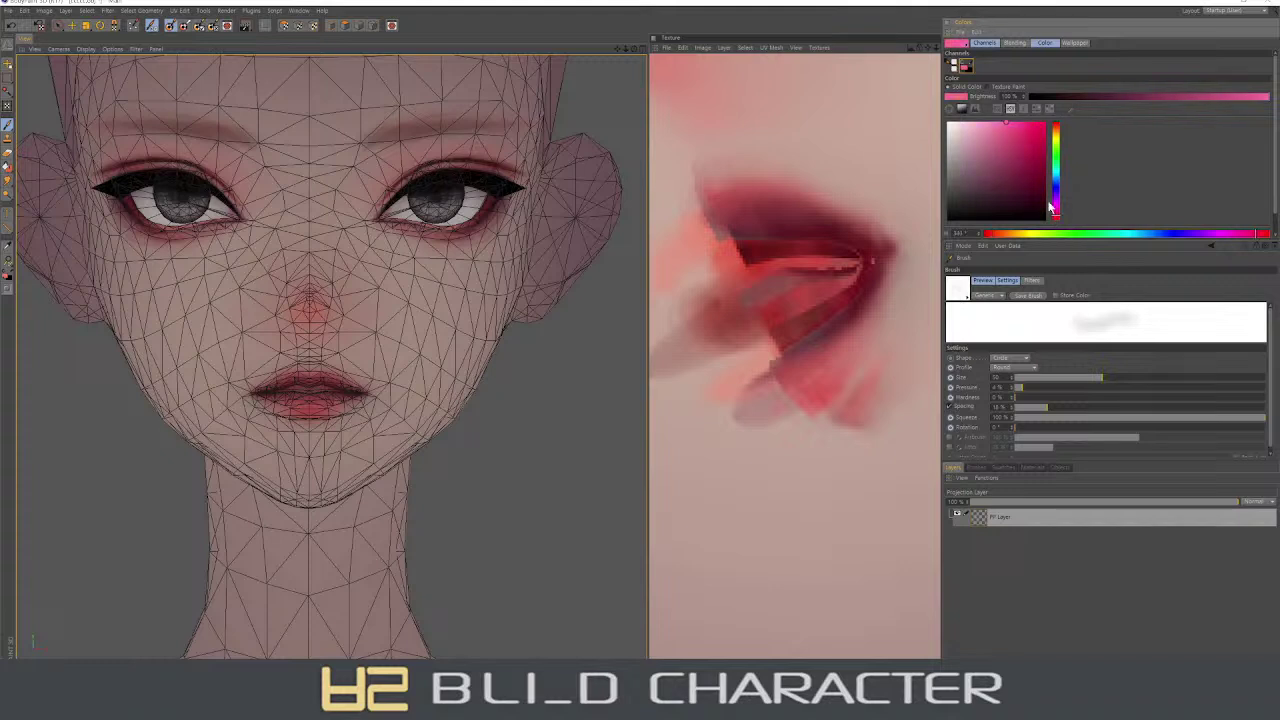
left_click(1038, 174)
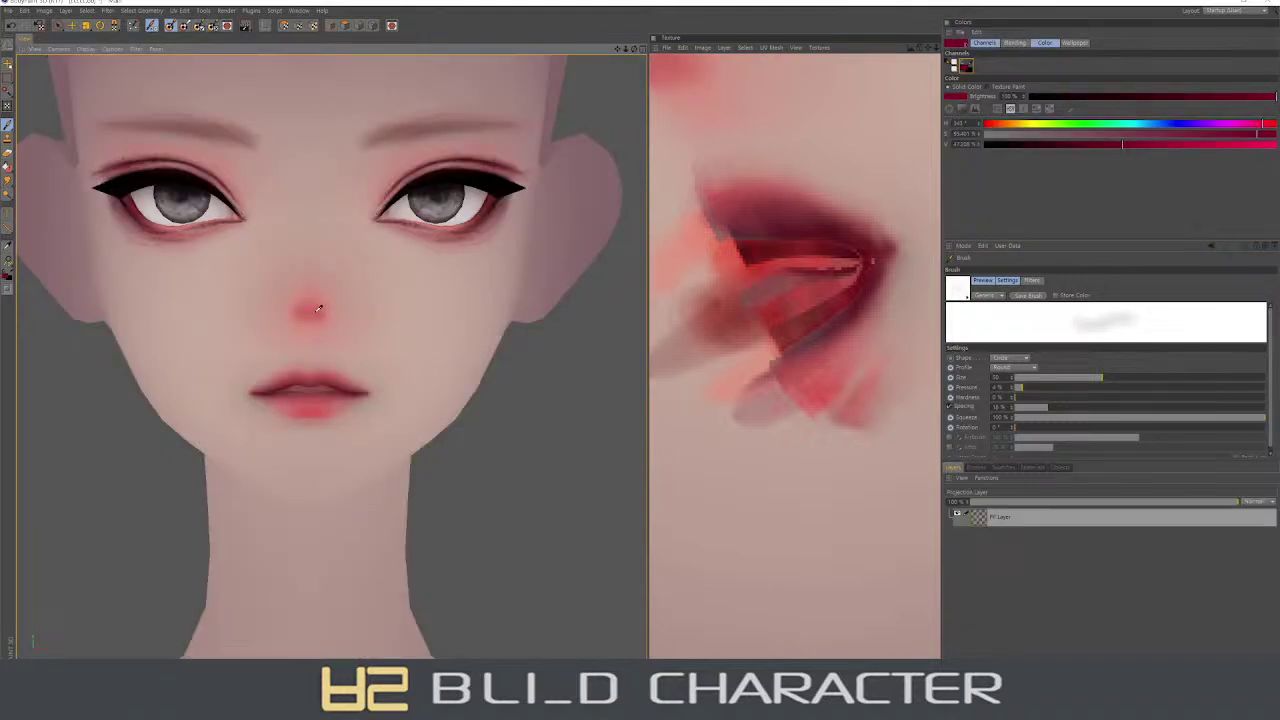
left_click(312, 308, "ctrl")
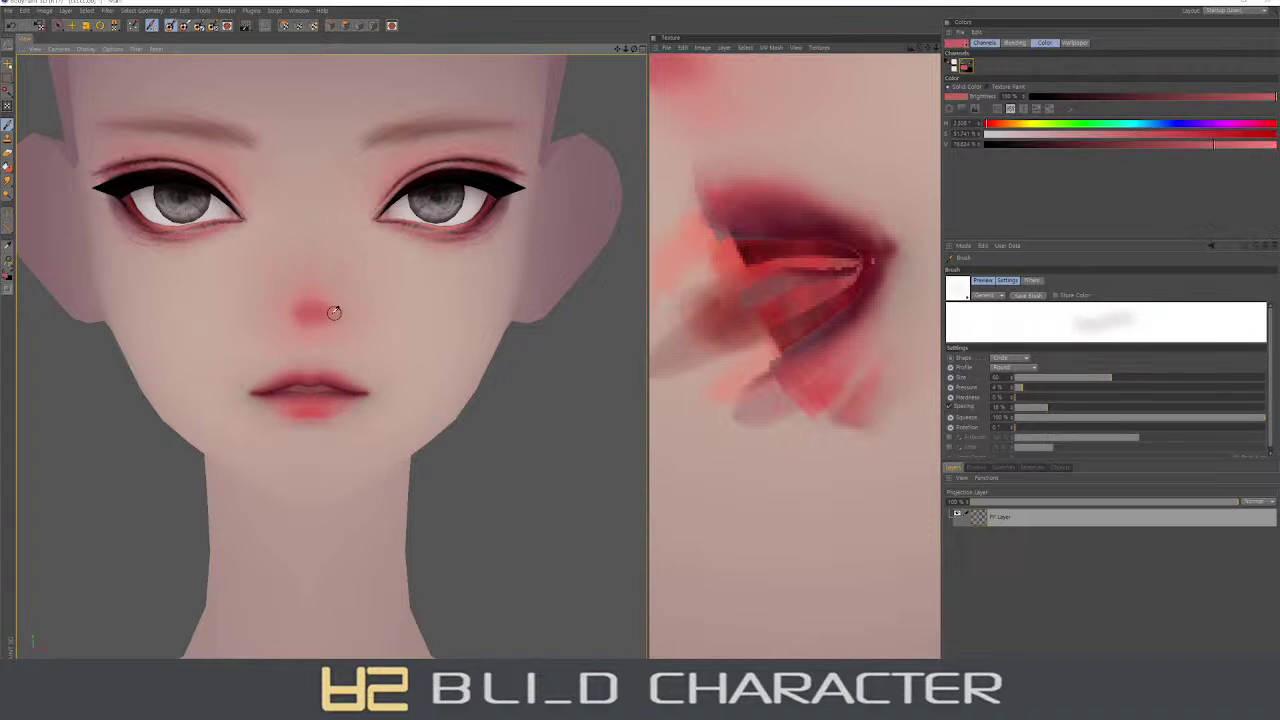
- Shrink the brush for nostril detail and try lighter and more saturated pinks
left_click_drag(286, 320, 305, 303, "alt")
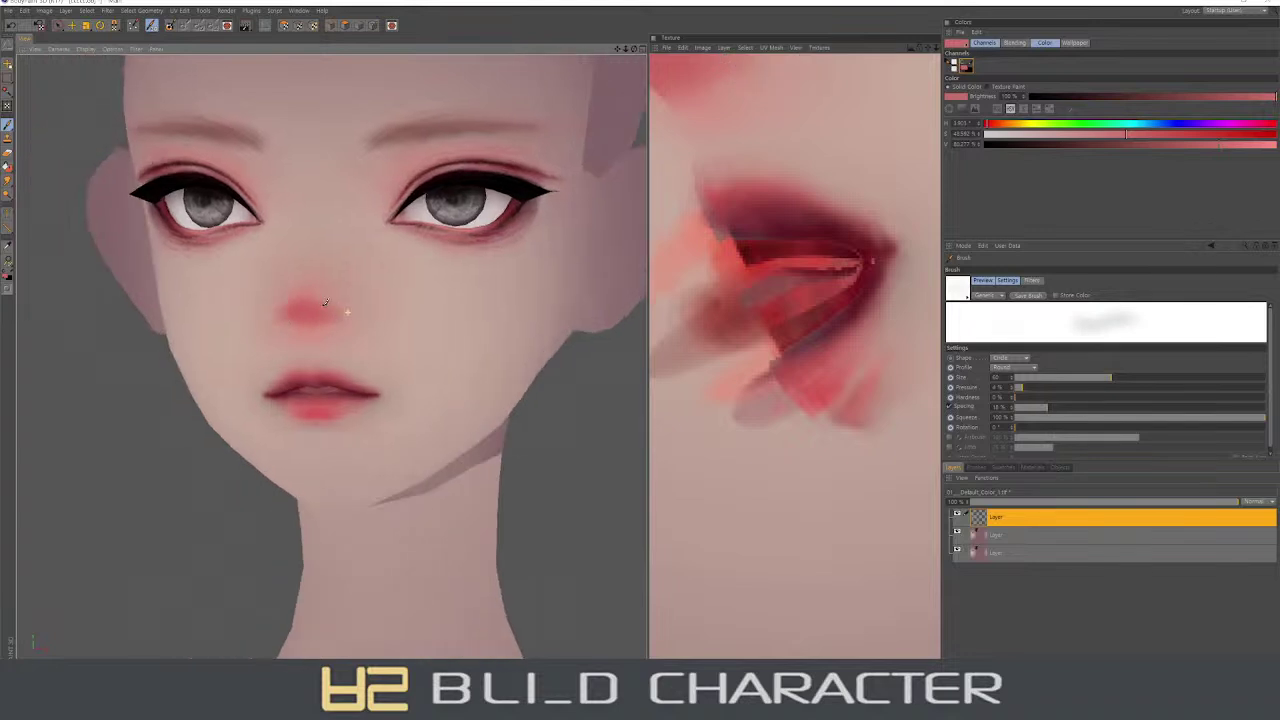
middle_click_drag(305, 303, 301, 293)
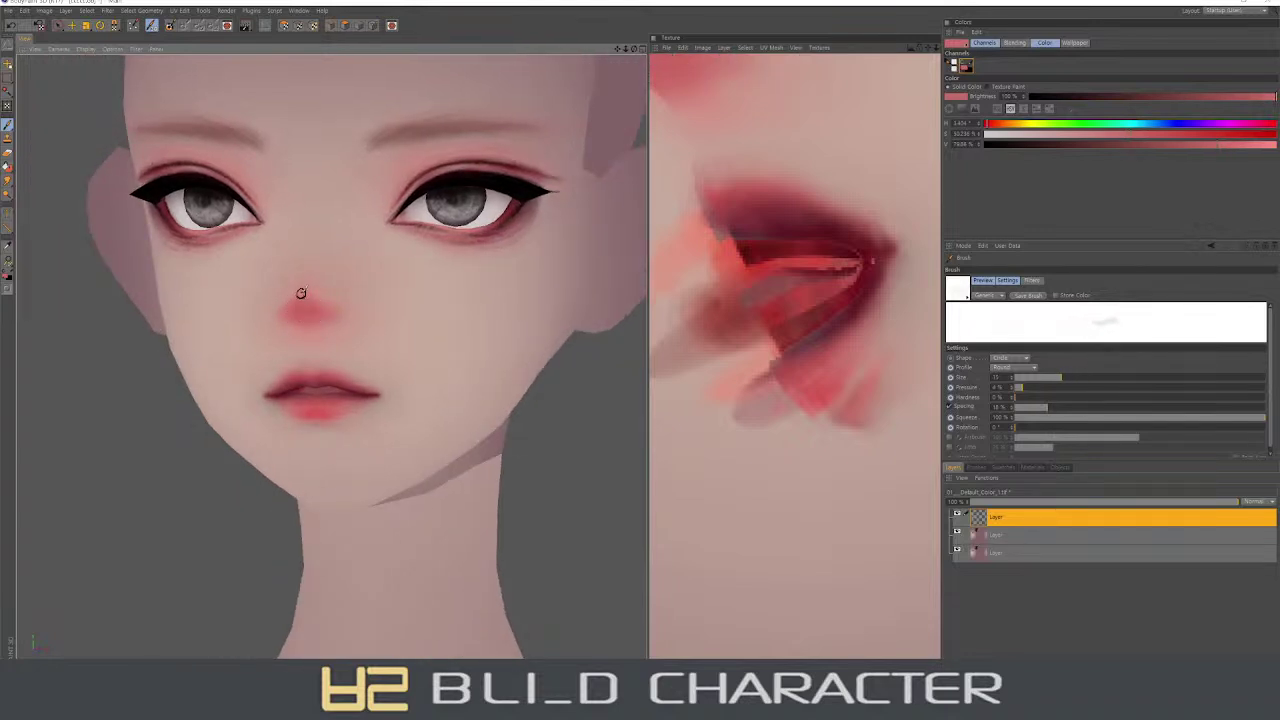
left_click_drag(337, 309, 340, 329, "alt")
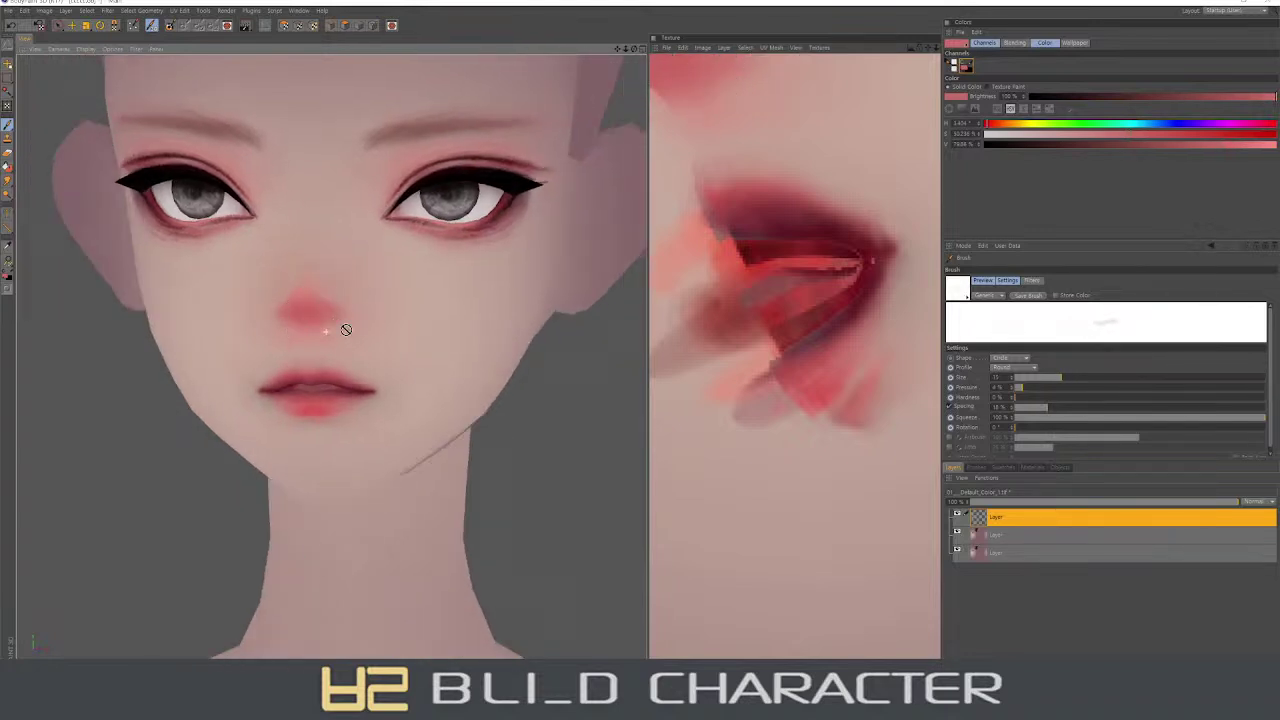
left_click(350, 322, "ctrl")
left_click(316, 292, "ctrl")
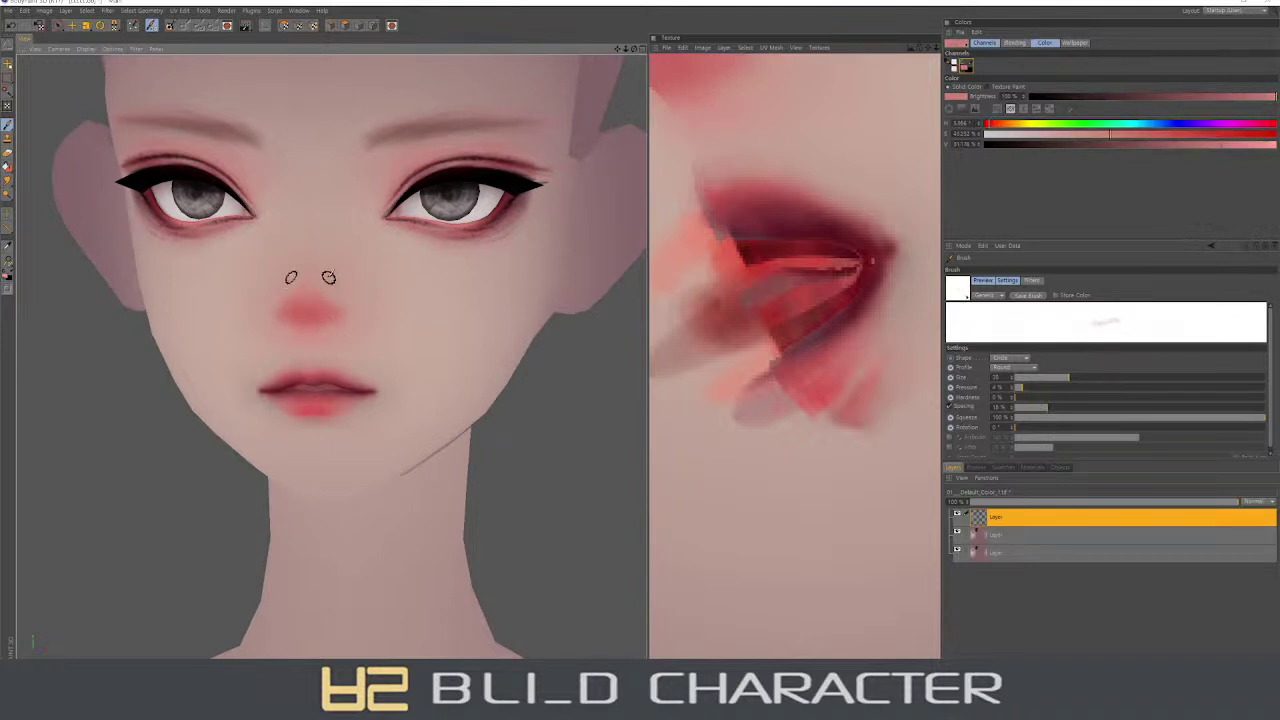
middle_click_drag(316, 292, 351, 299)
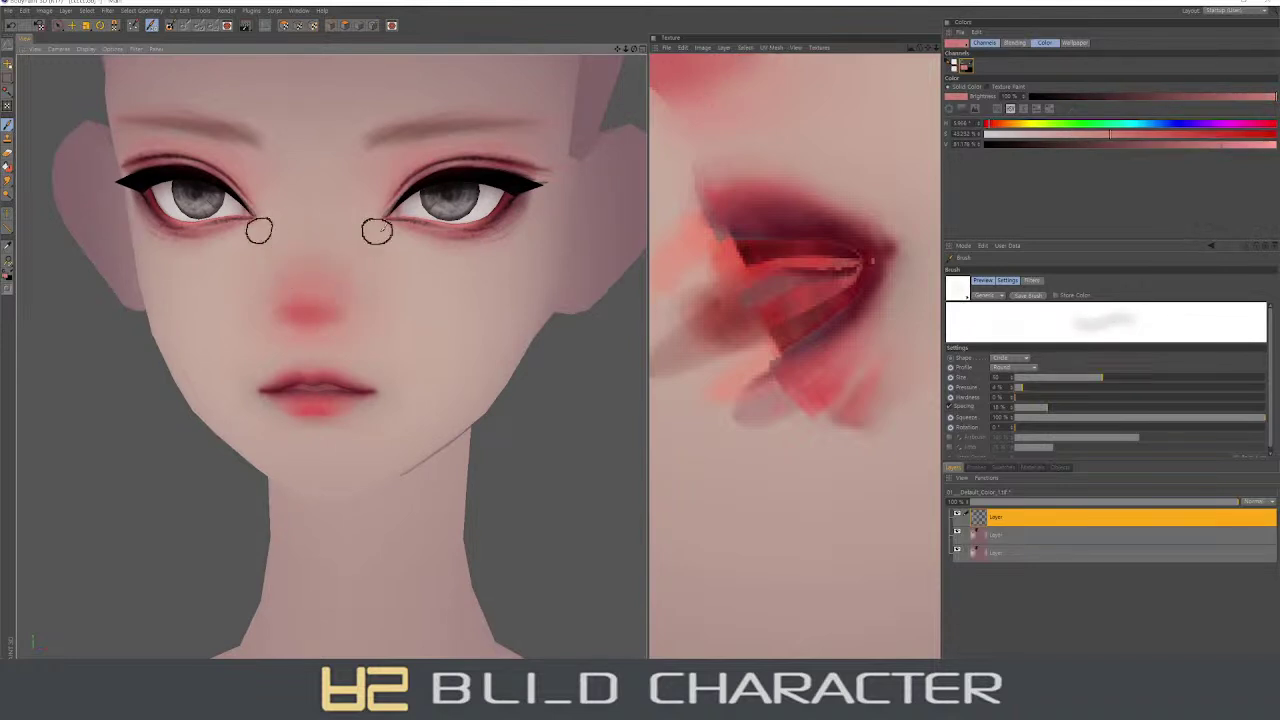
left_click(343, 249, "ctrl")
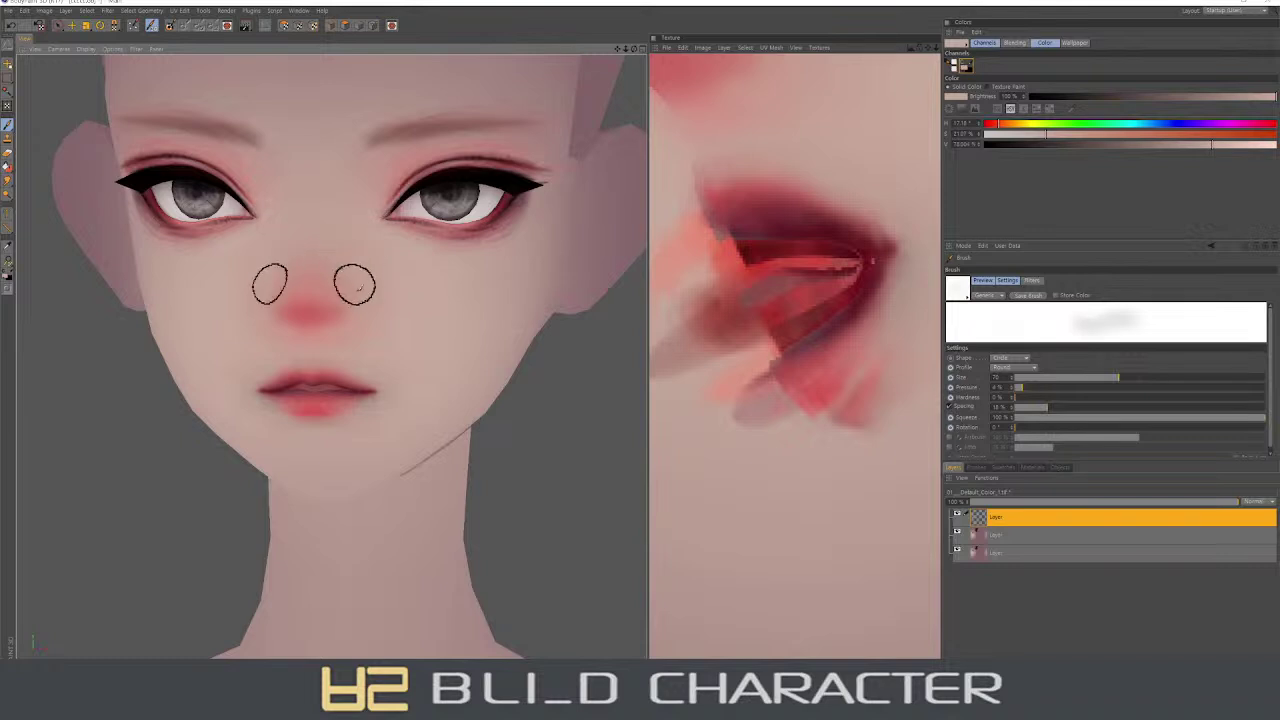
- Sample the nose's pinker tone and a dark red for the nostrils from several angles
left_click_drag(337, 286, 363, 303, "alt")
left_click_drag(348, 355, 300, 309, "alt")
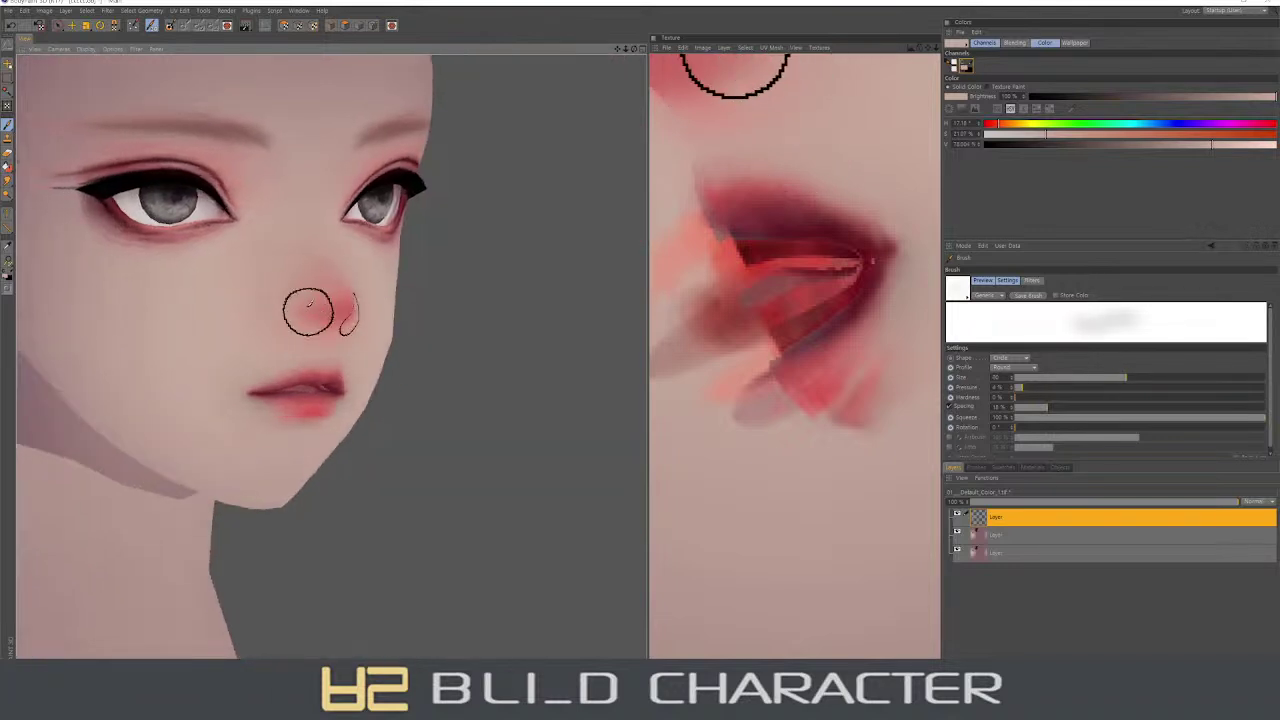
left_click(333, 302, "ctrl")
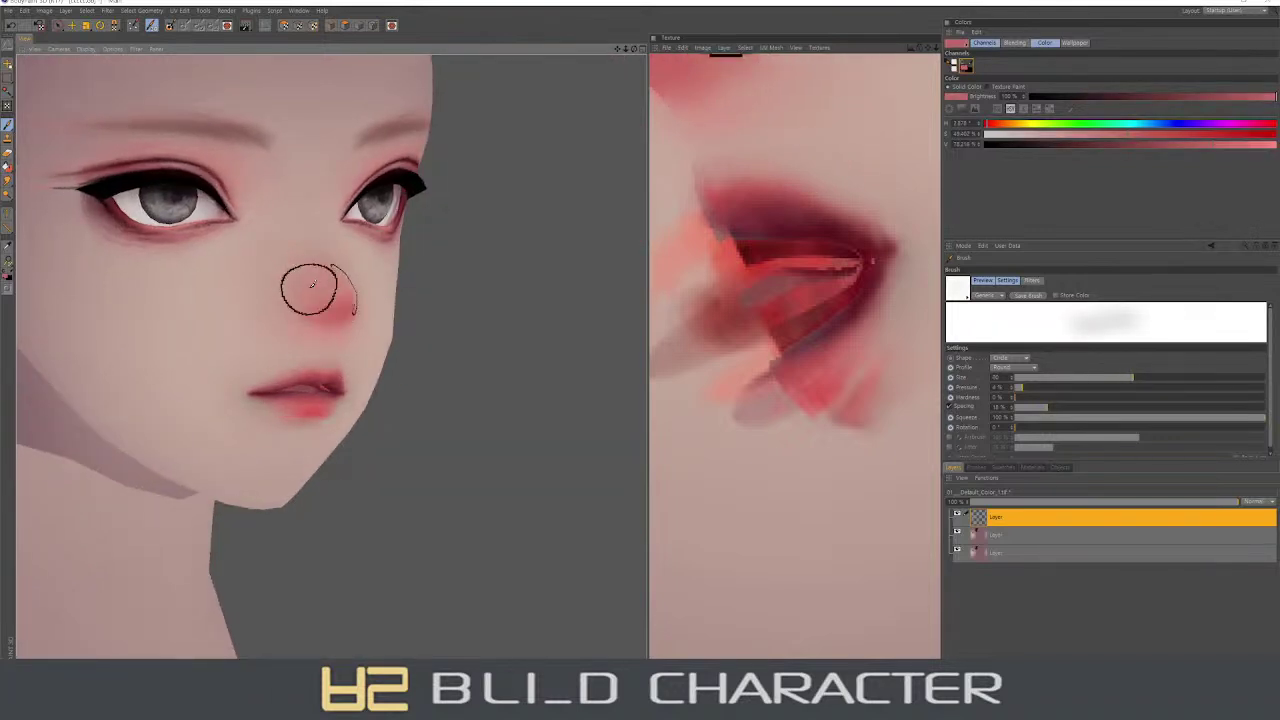
mouse_move(308, 286)
left_mouse_down("alt")
mouse_move(371, 294)
mouse_move(294, 286)
mouse_move(300, 250)
mouse_move(371, 323)
left_mouse_up("alt")
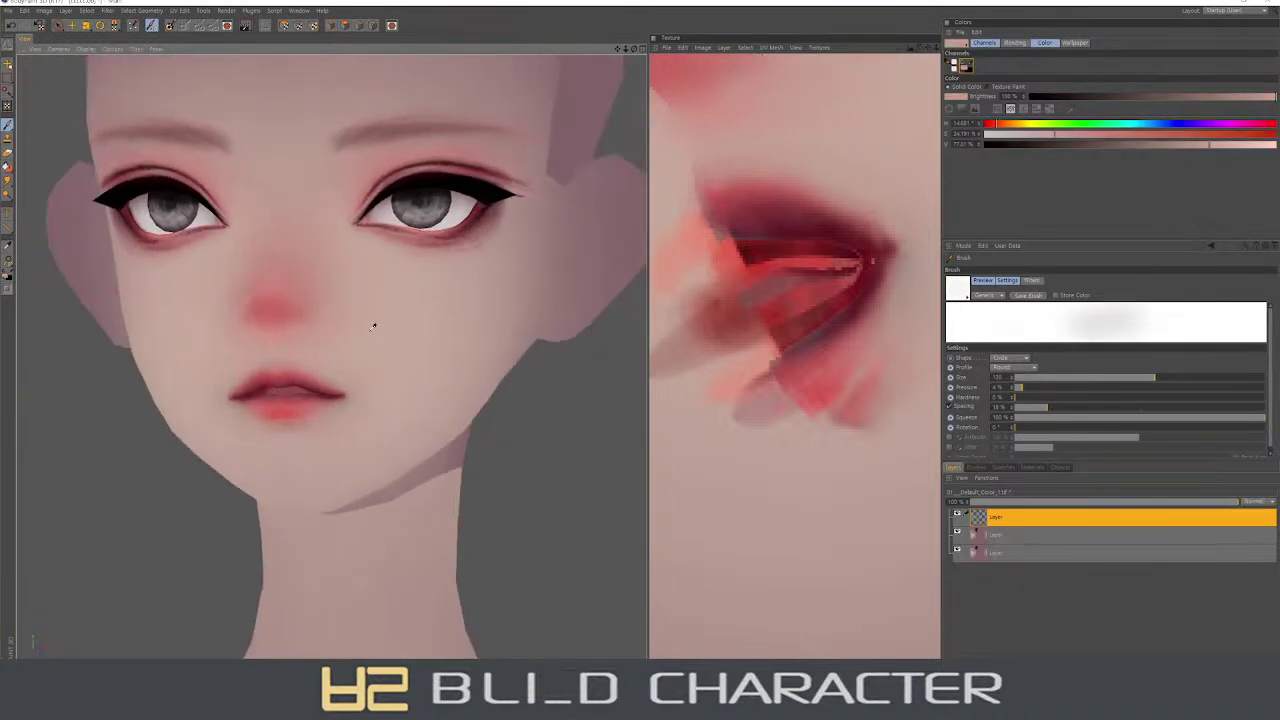
middle_click_drag(371, 323, 338, 318)
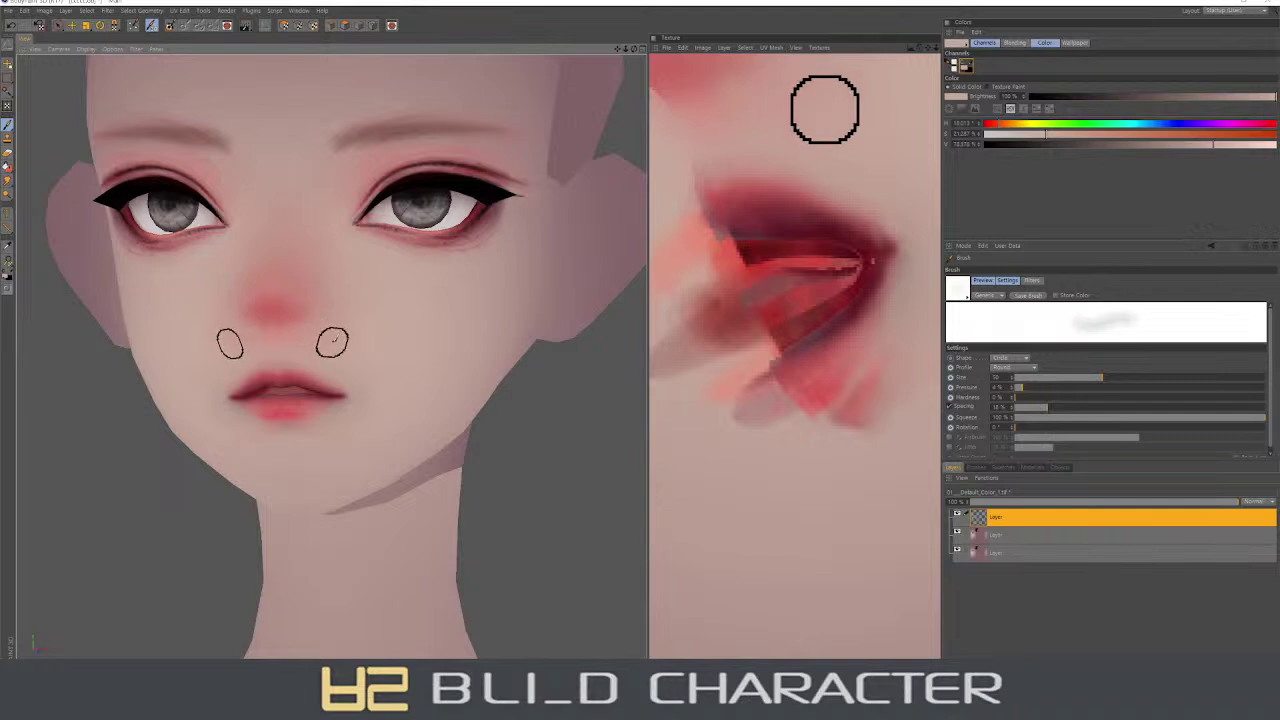
left_click_drag(331, 340, 317, 375, "alt")
left_click(309, 386, "ctrl")
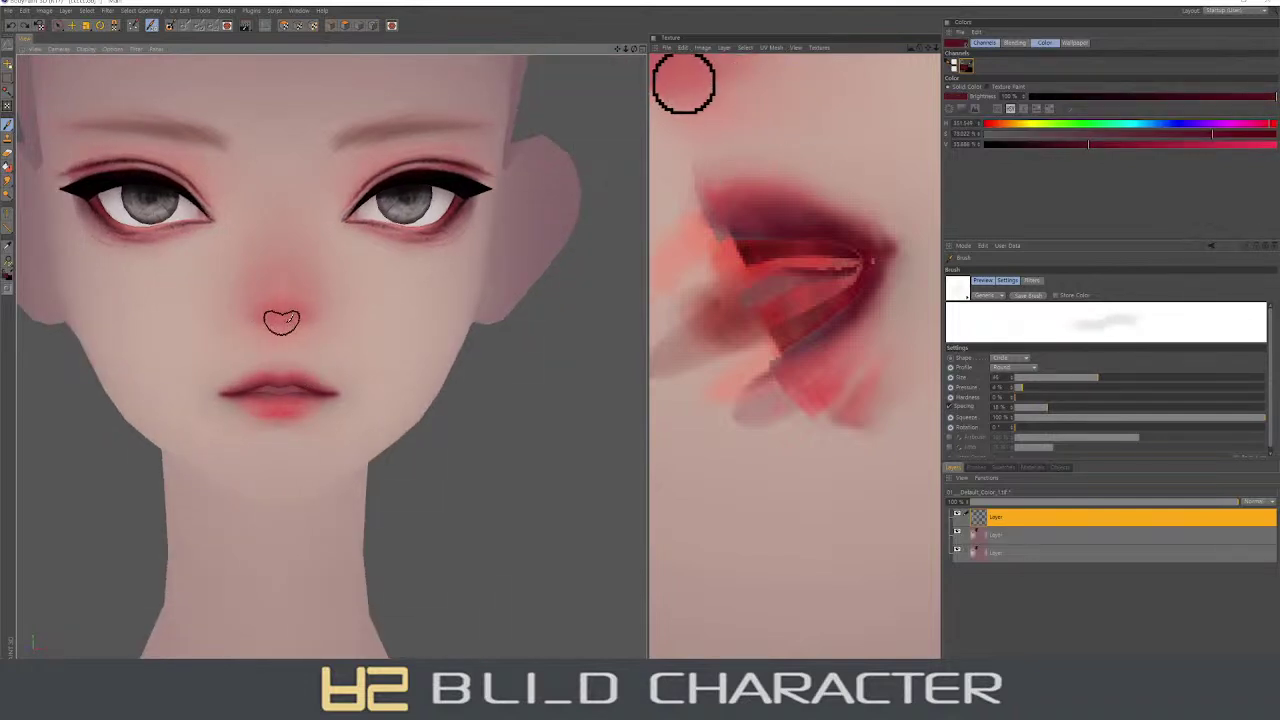
middle_click_drag(282, 319, 318, 330)
scroll(318, 330, "up", 1)
left_click(328, 320, "ctrl")
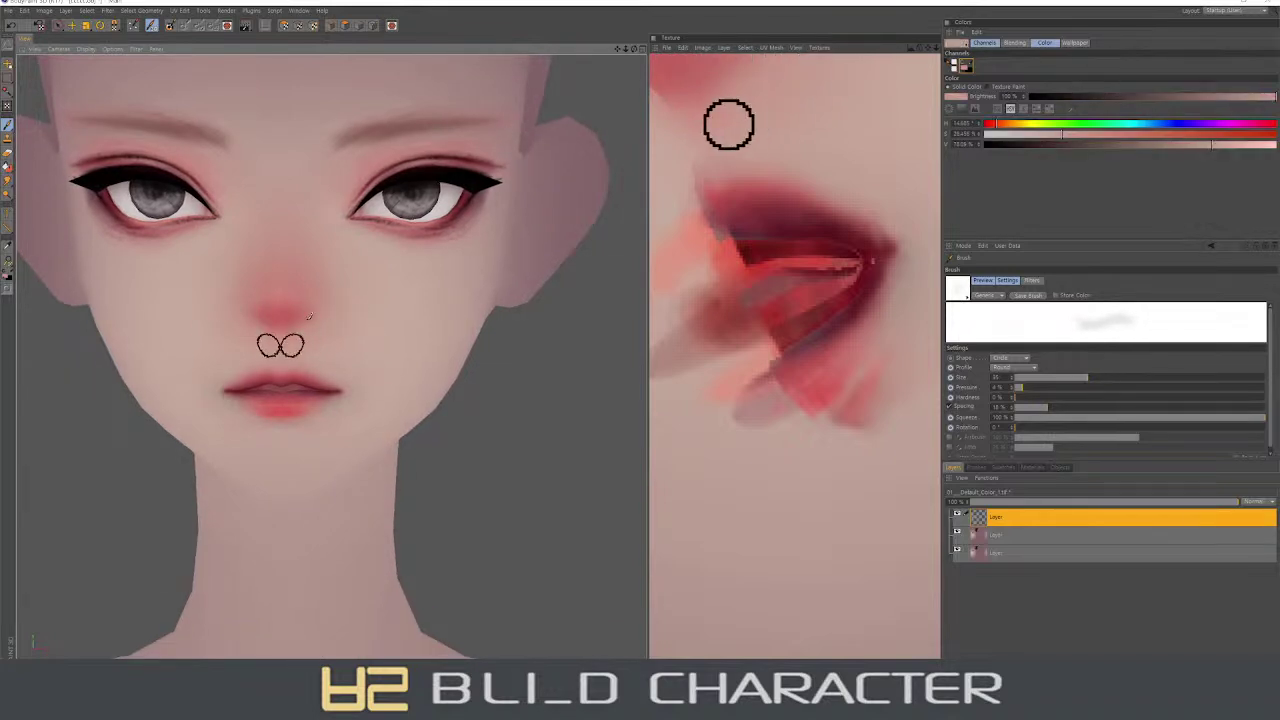
- Mix a red-pink, enlarge the brush to cover the nose, and tint the nose tip pink
left_click_drag(352, 318, 350, 279, "alt")
middle_click_drag(300, 268, 280, 268)
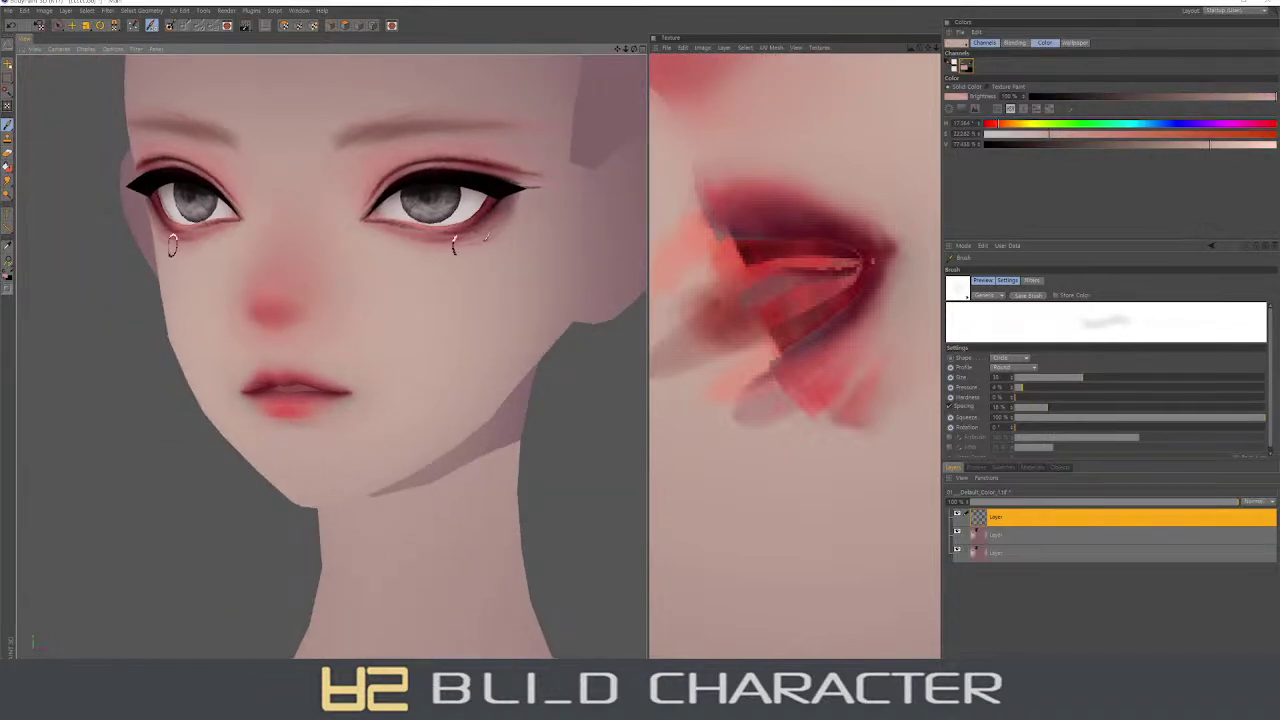
left_click(970, 110)
left_click_drag(1057, 133, 1057, 129)
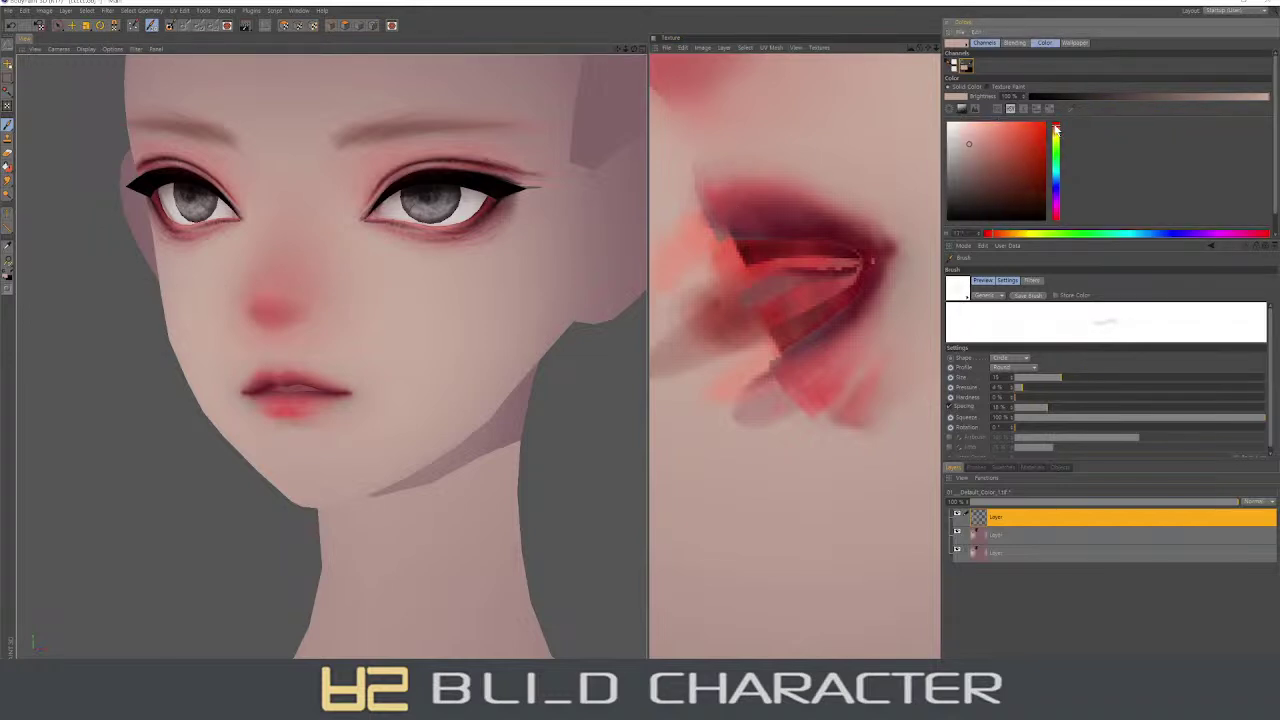
left_click(998, 131)
left_click_drag(457, 254, 300, 291, "alt")
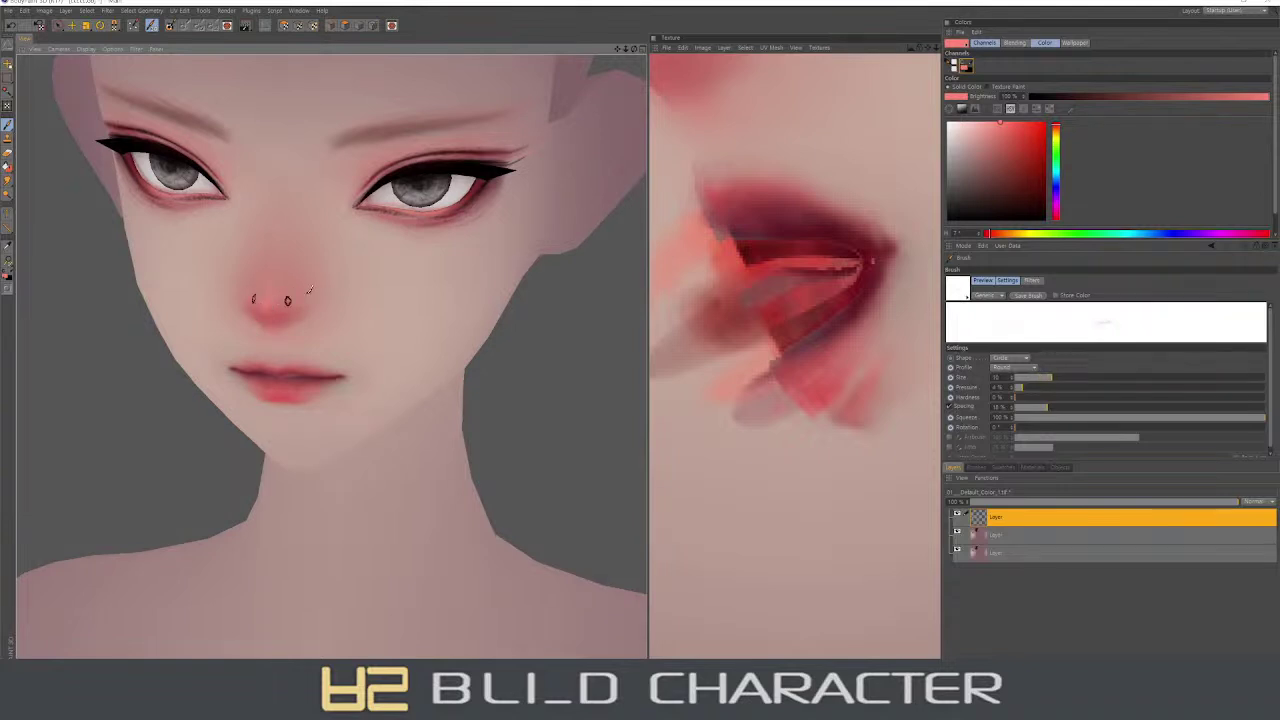
mouse_move(287, 300)
left_mouse_down("alt")
mouse_move(284, 287)
mouse_move(262, 298)
left_mouse_up("alt")
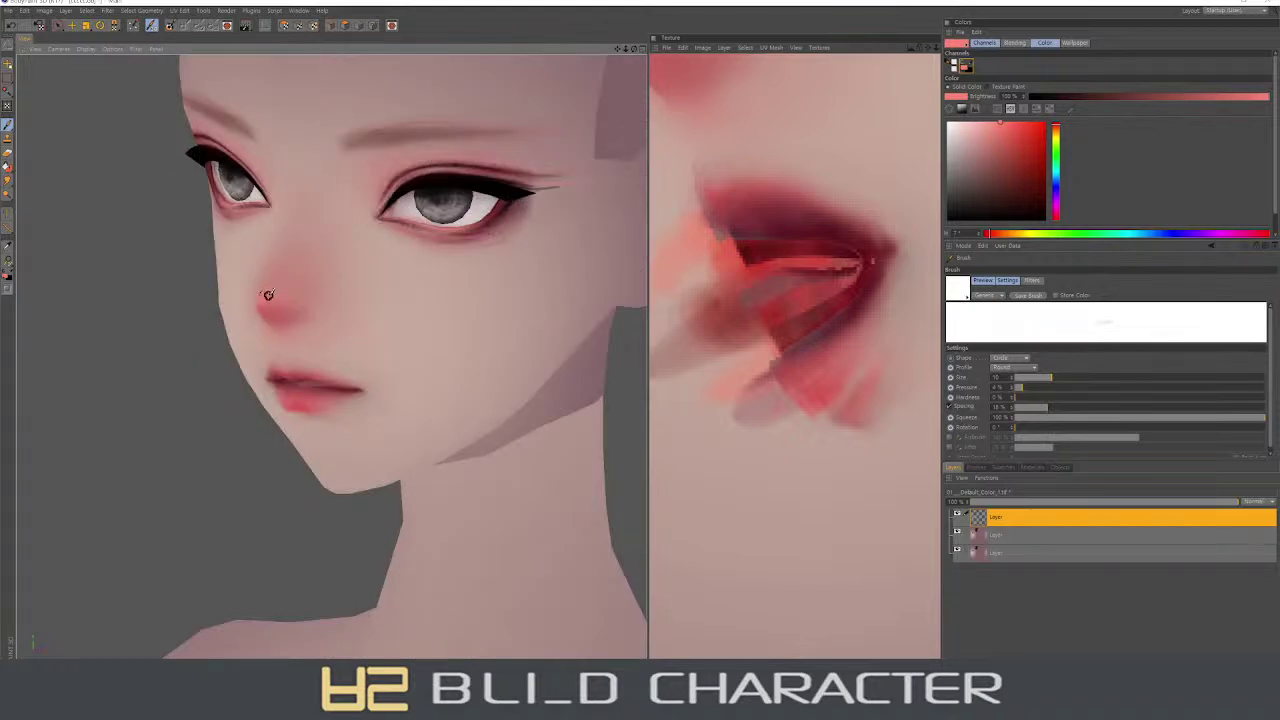
middle_click_drag(307, 300, 263, 303)
mouse_move(320, 307)
left_mouse_down("alt")
mouse_move(289, 276)
mouse_move(240, 296)
left_mouse_up("alt")
left_click(335, 300, "ctrl")
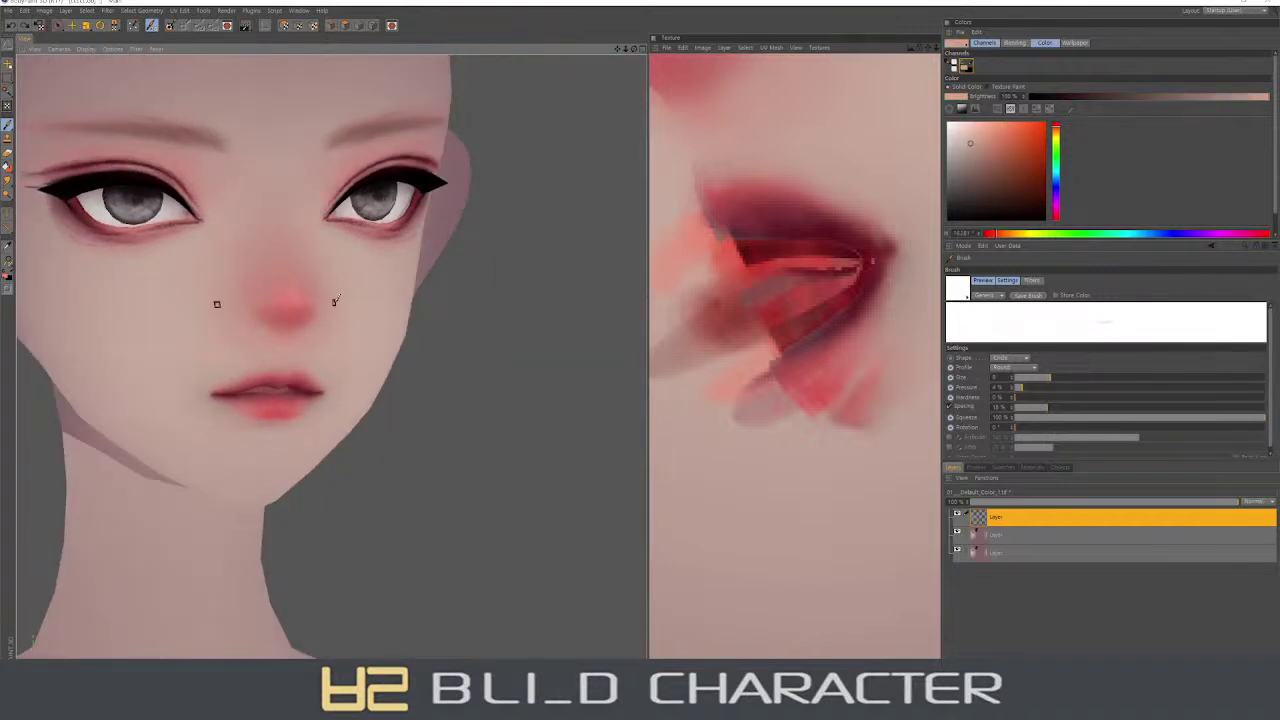
middle_click_drag(266, 283, 290, 283)
mouse_move(280, 285)
left_mouse_down("alt")
mouse_move(256, 296)
mouse_move(262, 306)
left_mouse_up("alt")
left_click(262, 300, "ctrl")
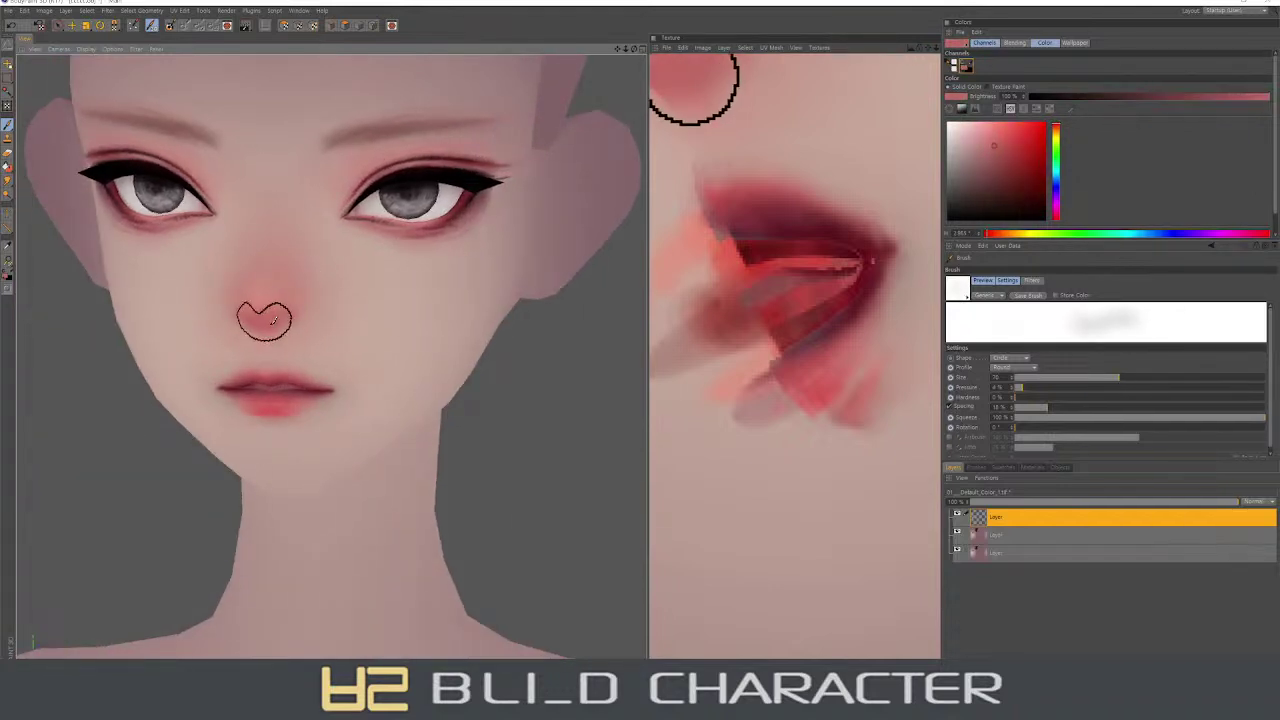
- Paint soft shading around the nostrils with a size-10 brush in darker and pale tones
left_click(285, 322, "ctrl")
middle_click_drag(294, 320, 270, 330)
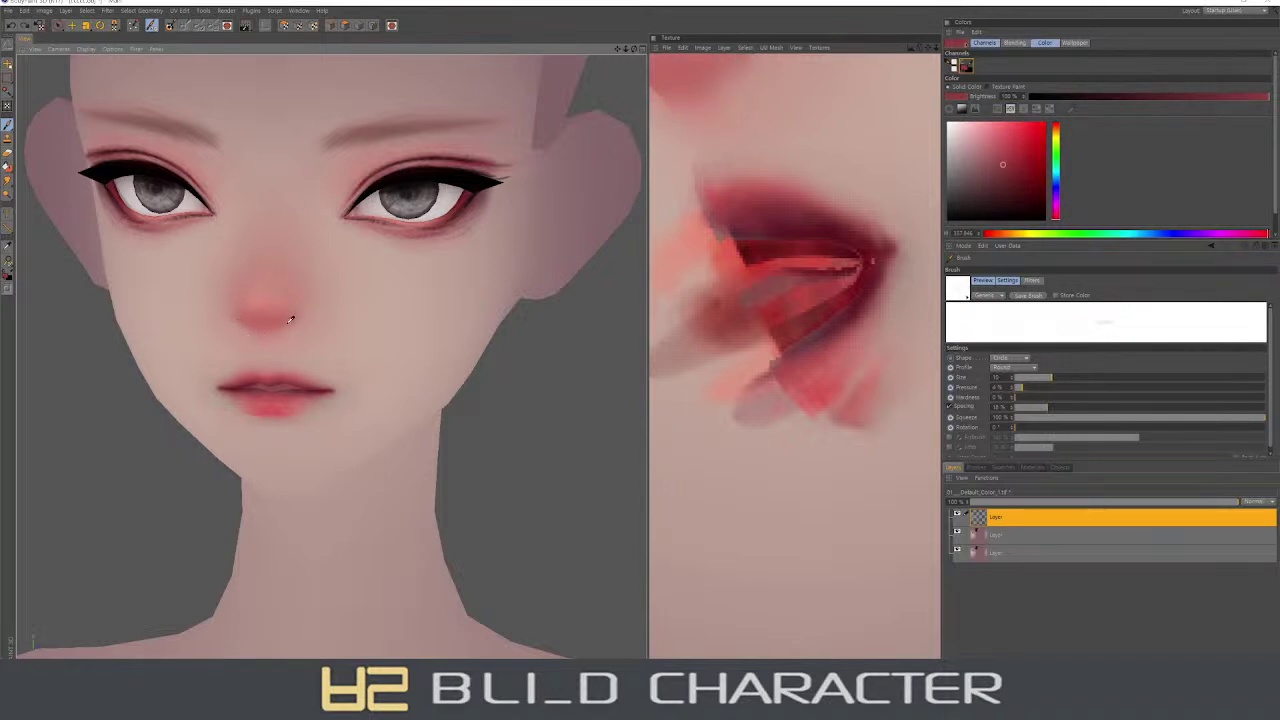
left_click(278, 330, "ctrl")
mouse_move(257, 374)
left_mouse_down("alt")
mouse_move(290, 326)
mouse_move(314, 345)
left_mouse_up("alt")
left_click(307, 316, "ctrl")
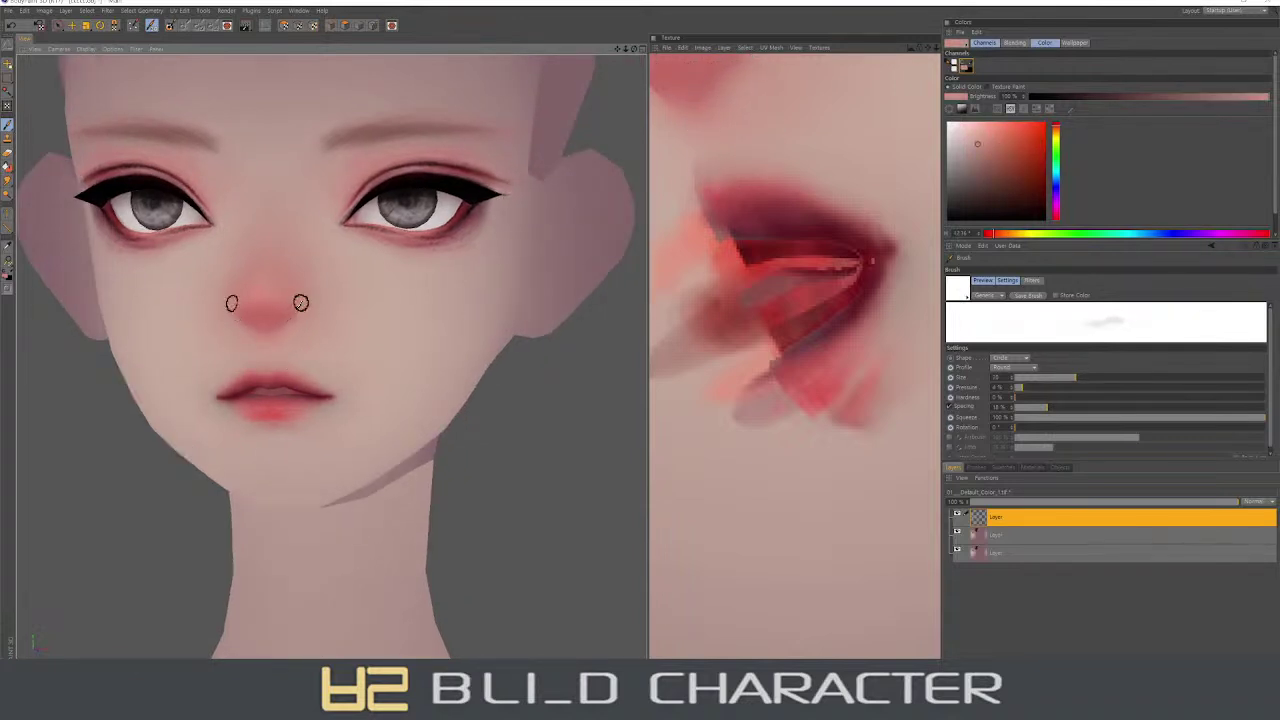
left_click(357, 351, "ctrl")
middle_click_drag(306, 289, 309, 308)
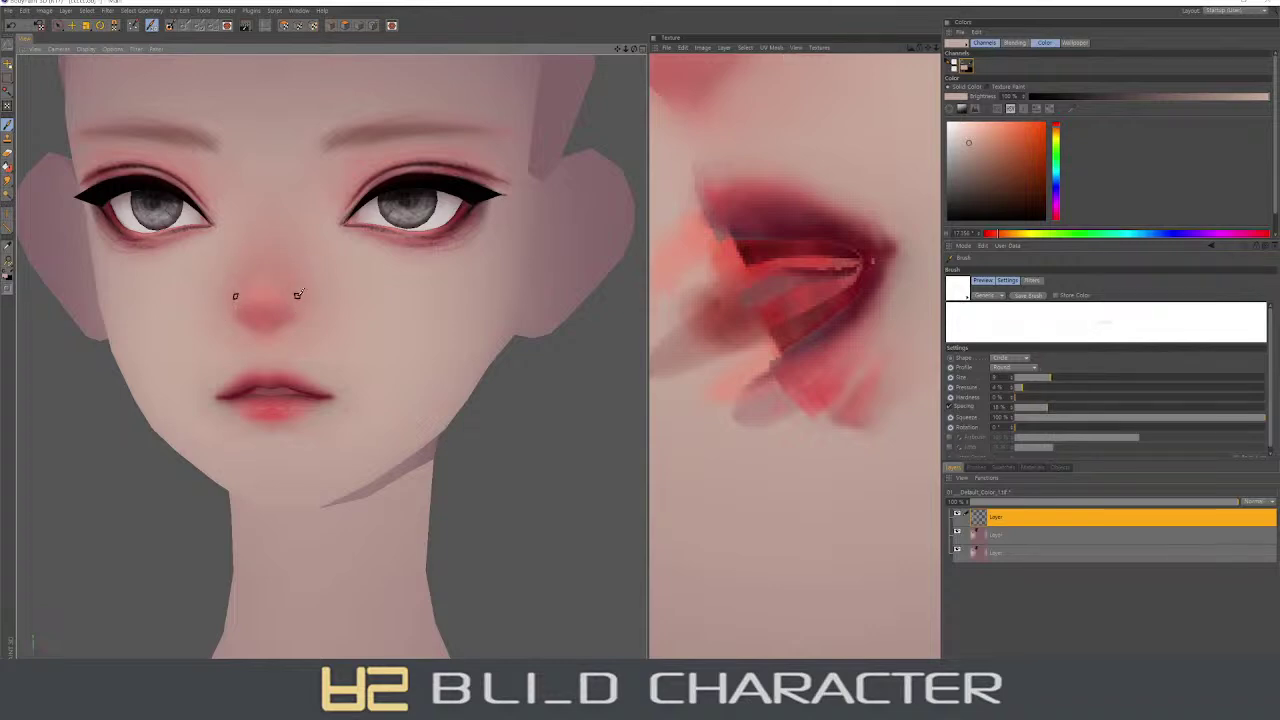
left_click_drag(298, 295, 303, 305)
middle_click_drag(296, 299, 311, 305)
left_click_drag(311, 305, 306, 272, "alt")
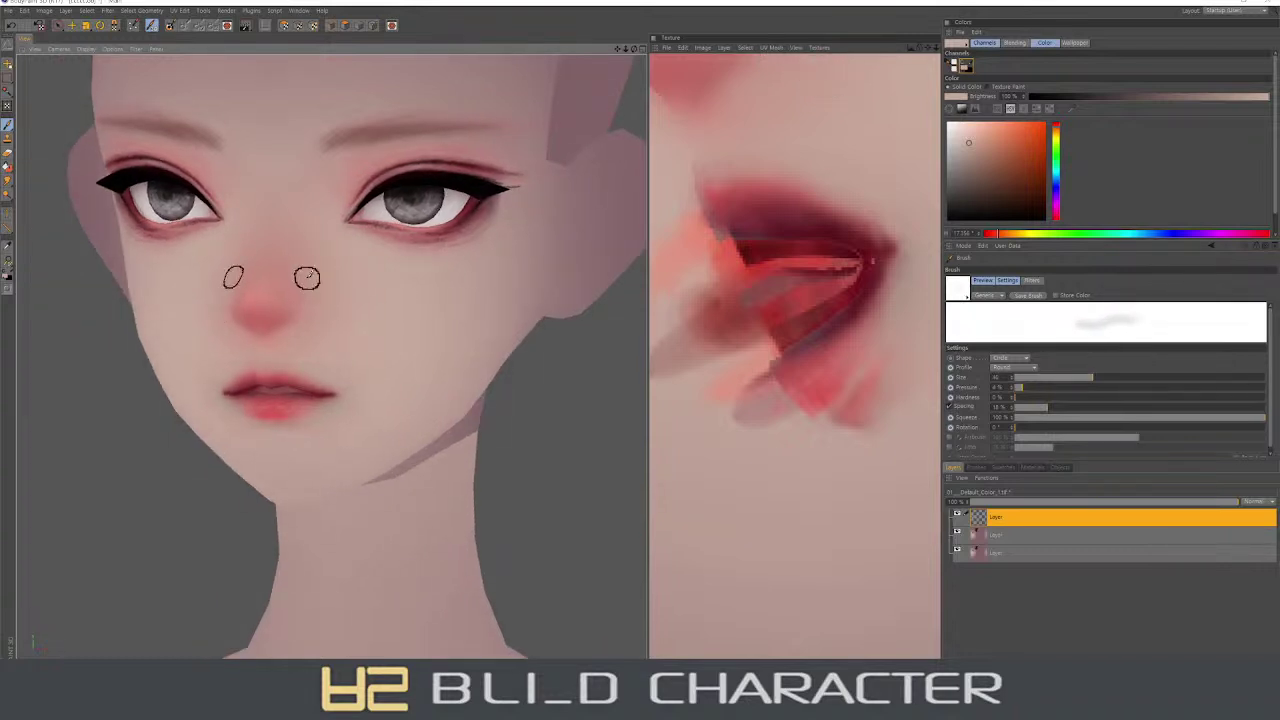
middle_click_drag(306, 277, 277, 274)
- Mix a saturated red blush colour, raise brush hardness, and shrink the brush to about 25
left_click(1056, 124)
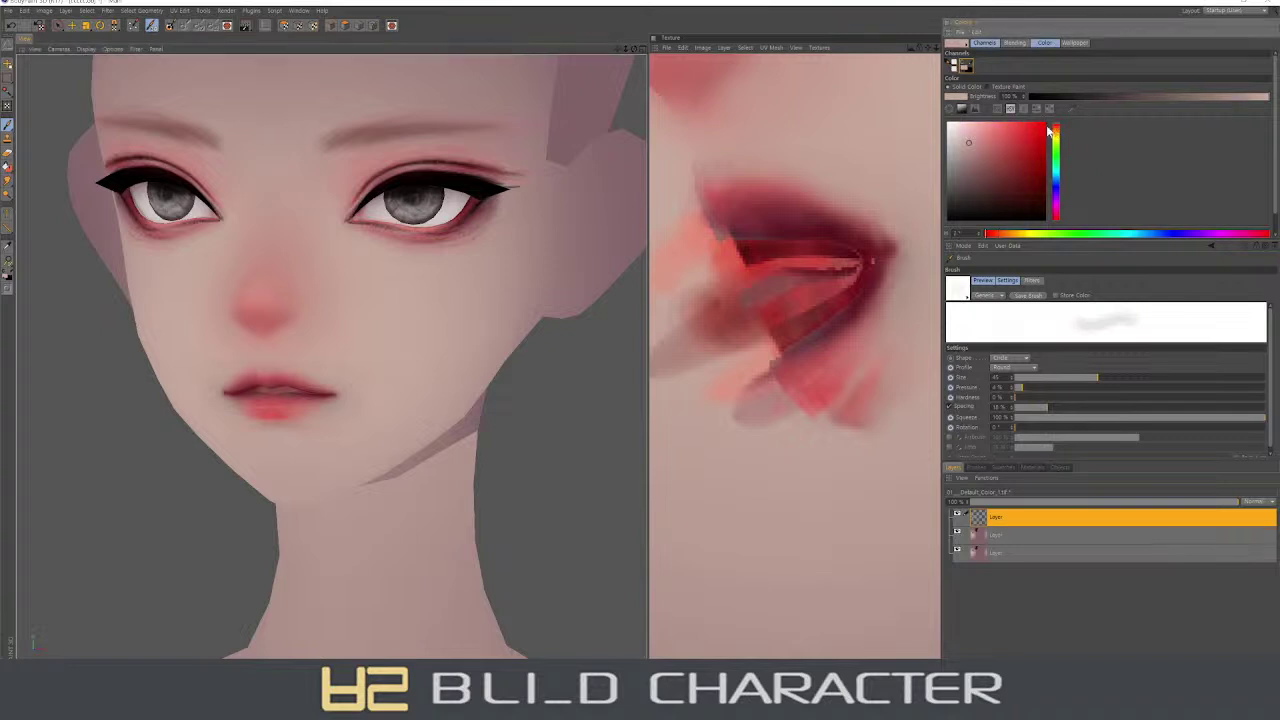
left_click(1010, 124)
middle_click_drag(894, 166, 491, 177)
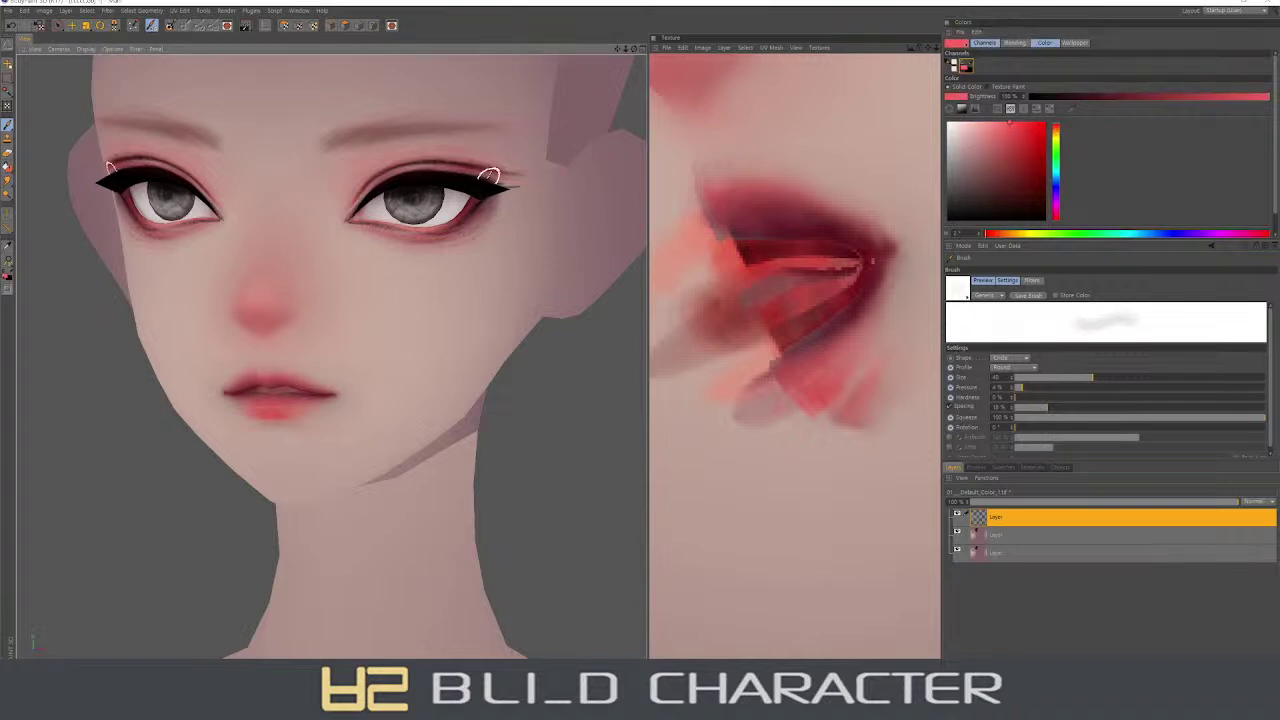
left_click(1058, 128)
mouse_move(532, 205)
middle_mouse_down()
mouse_move(479, 226)
mouse_move(468, 276)
mouse_move(480, 285)
middle_mouse_up()
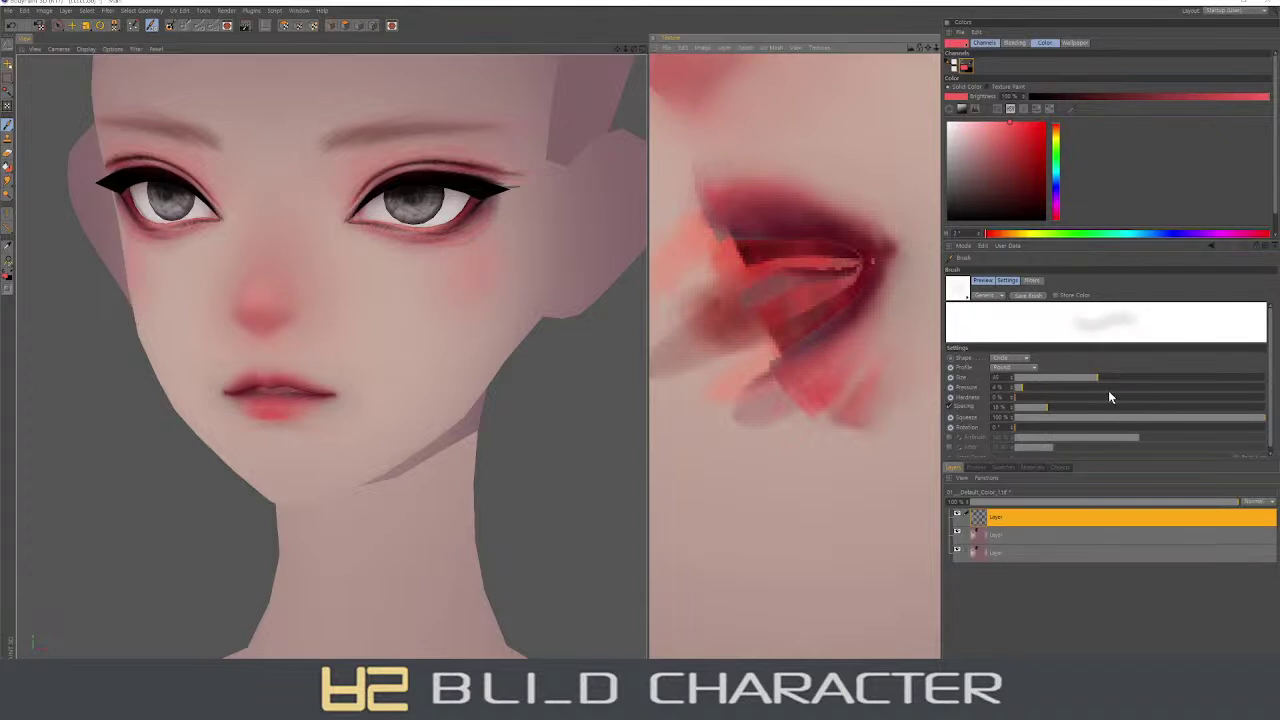
left_click_drag(1108, 396, 1198, 396)
mouse_move(429, 251)
middle_mouse_down()
mouse_move(457, 263)
mouse_move(456, 278)
middle_mouse_up()
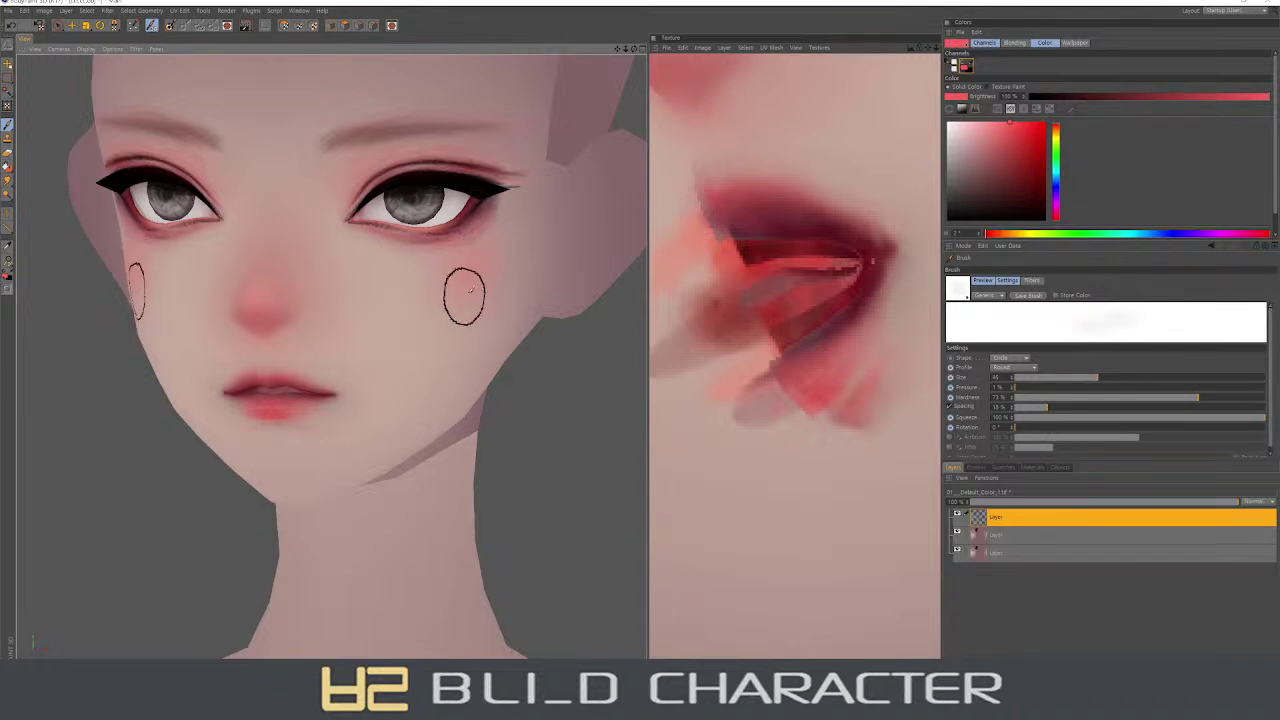
- Paint and build up a soft pink blush across both cheeks
left_click_drag(457, 291, 503, 229)
middle_click_drag(466, 323, 467, 271)
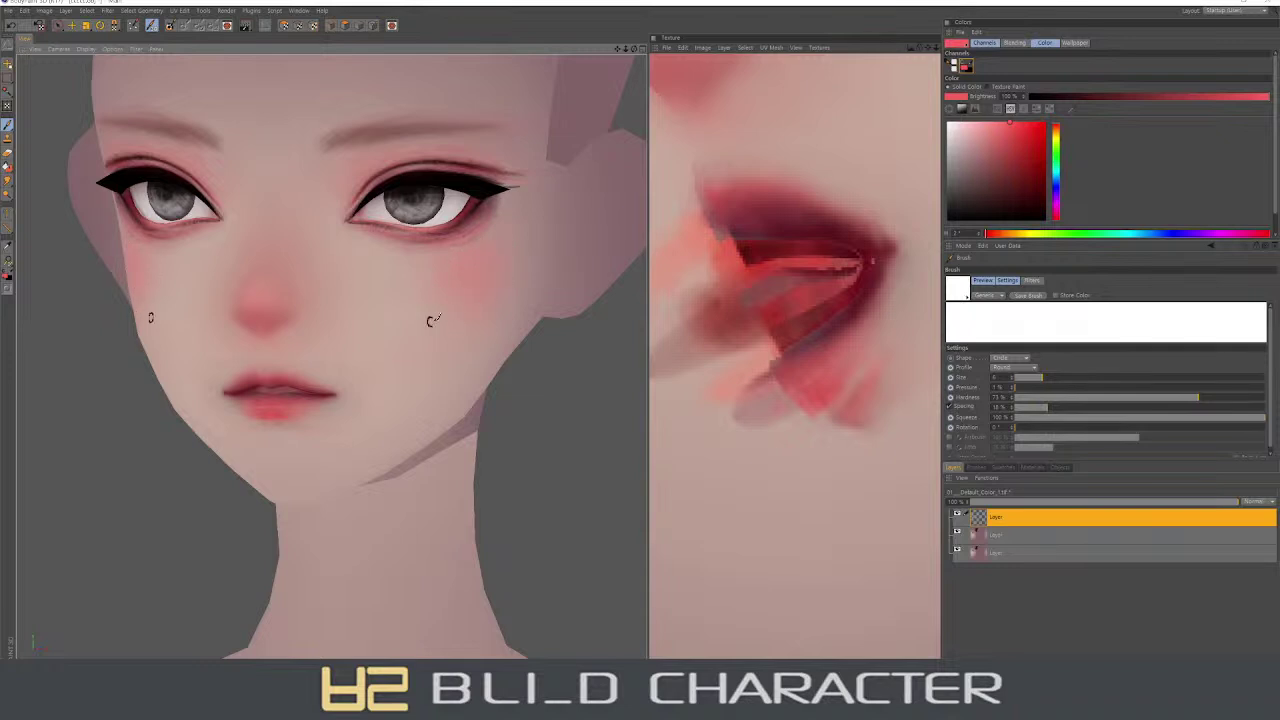
mouse_move(430, 320)
middle_mouse_down()
mouse_move(436, 281)
mouse_move(398, 303)
middle_mouse_up()
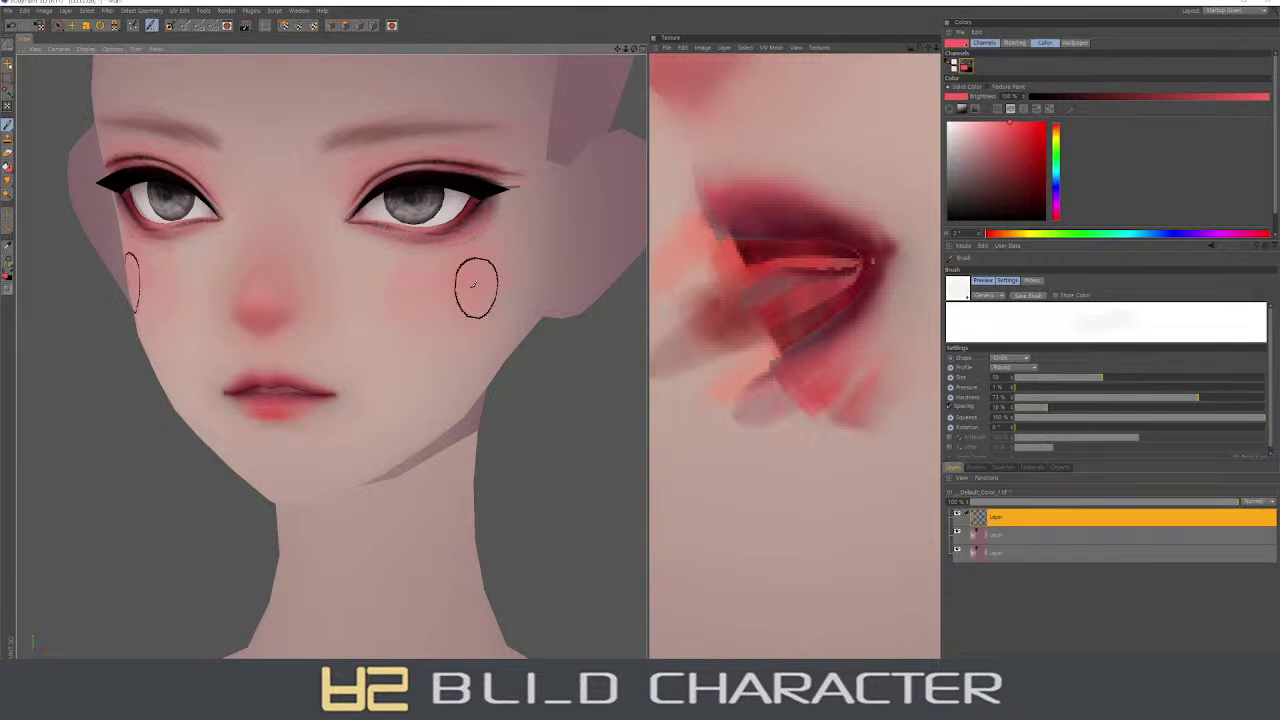
middle_click_drag(457, 286, 380, 266)
left_click(984, 138)
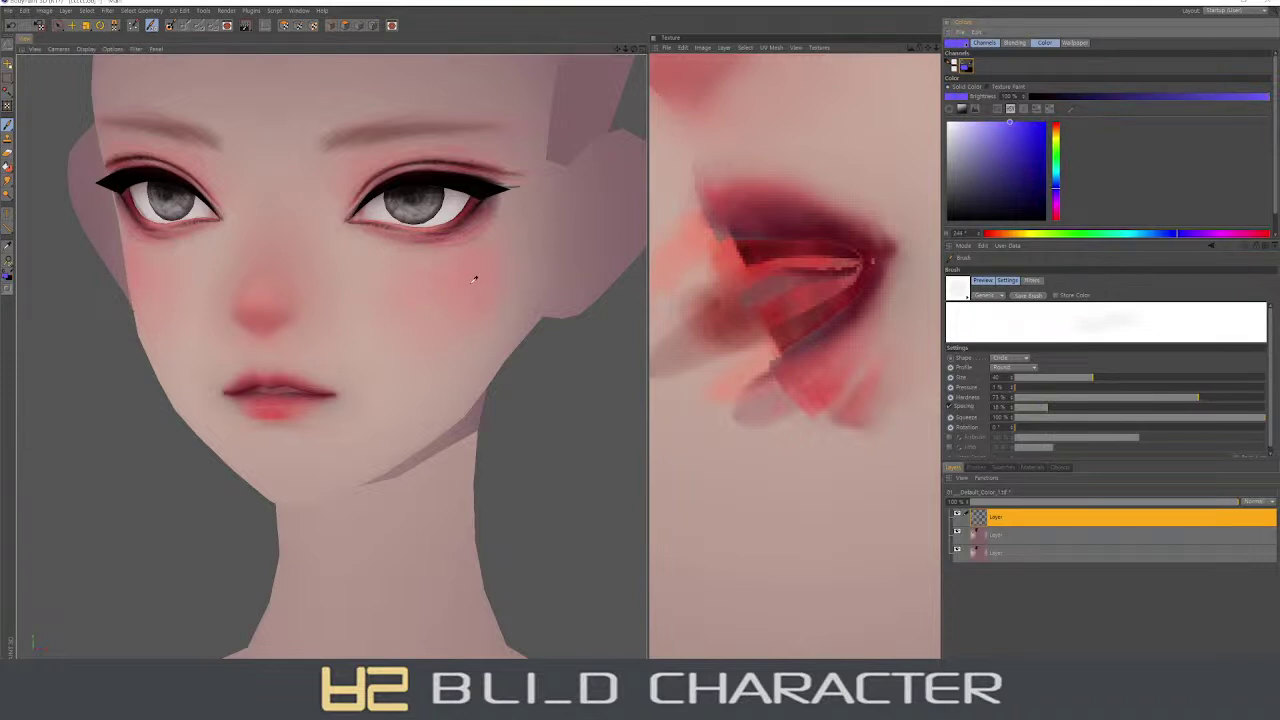
- Paint a pinkish-red flush around the eyes with a brush of about 45, then pick light pink
left_click(997, 122)
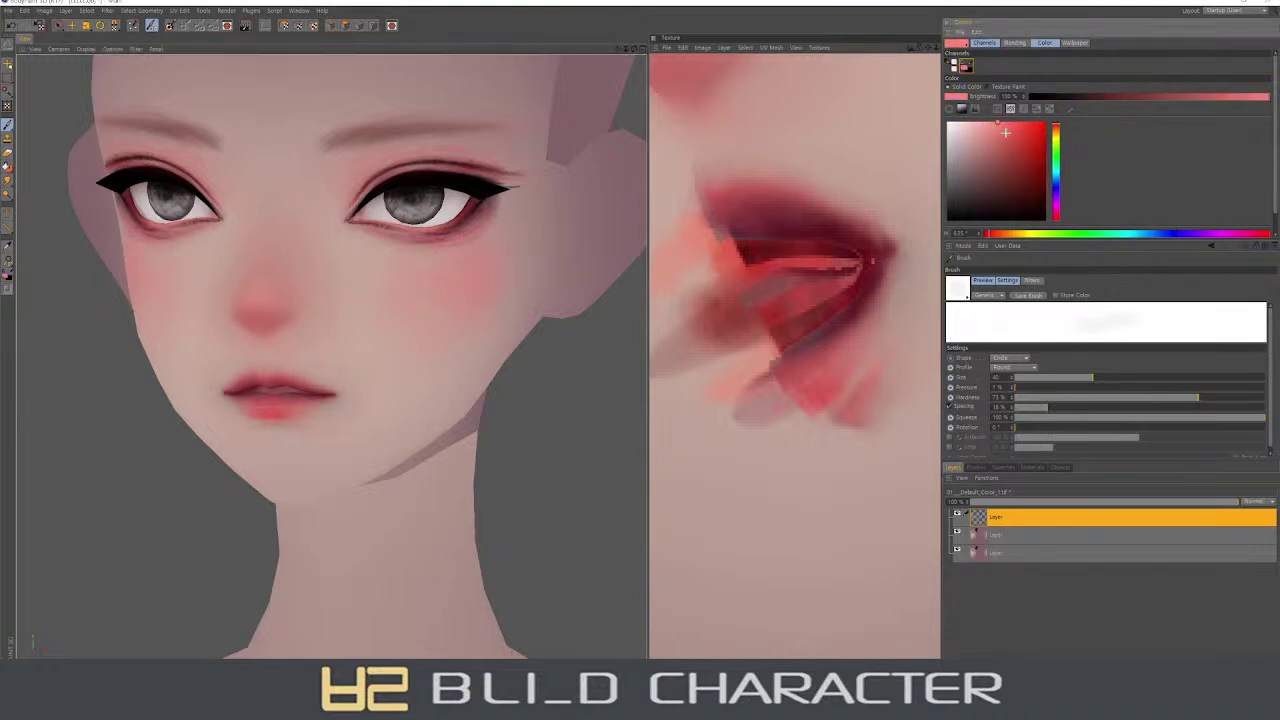
middle_click_drag(180, 160, 186, 140)
middle_click_drag(363, 153, 315, 168)
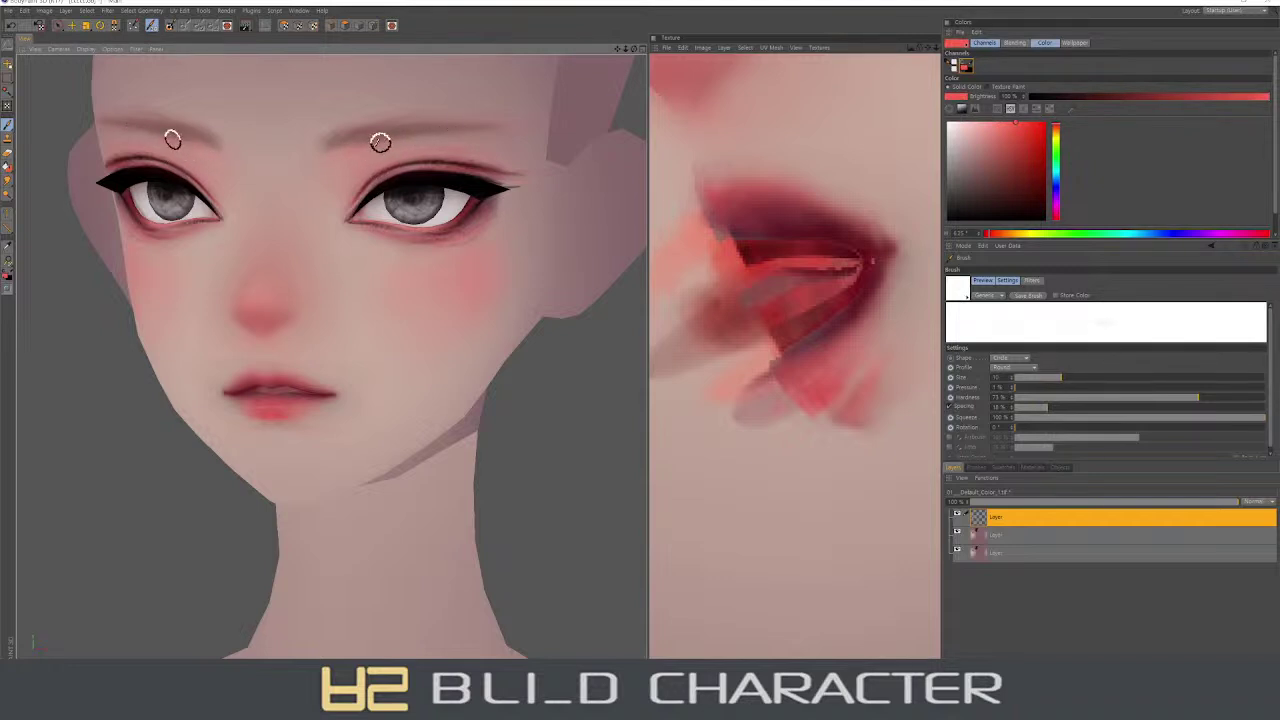
mouse_move(375, 141)
middle_mouse_down()
mouse_move(330, 148)
mouse_move(351, 188)
middle_mouse_up()
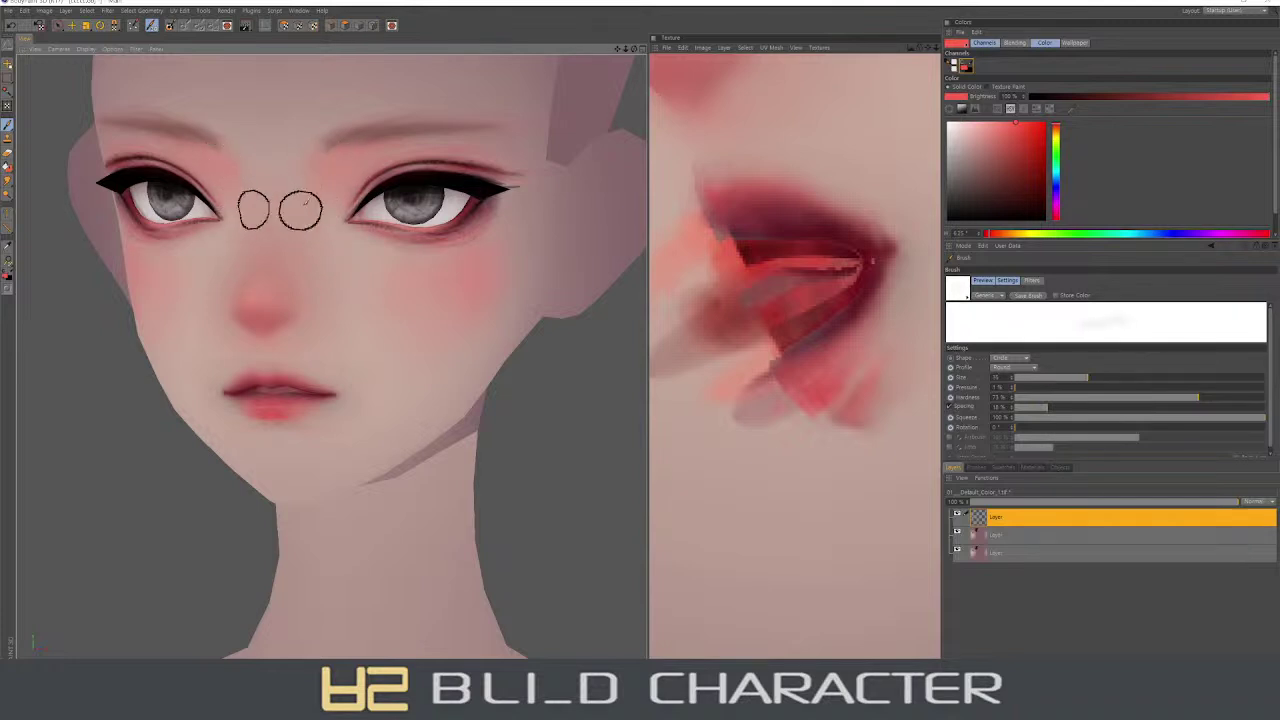
middle_click_drag(366, 206, 427, 242)
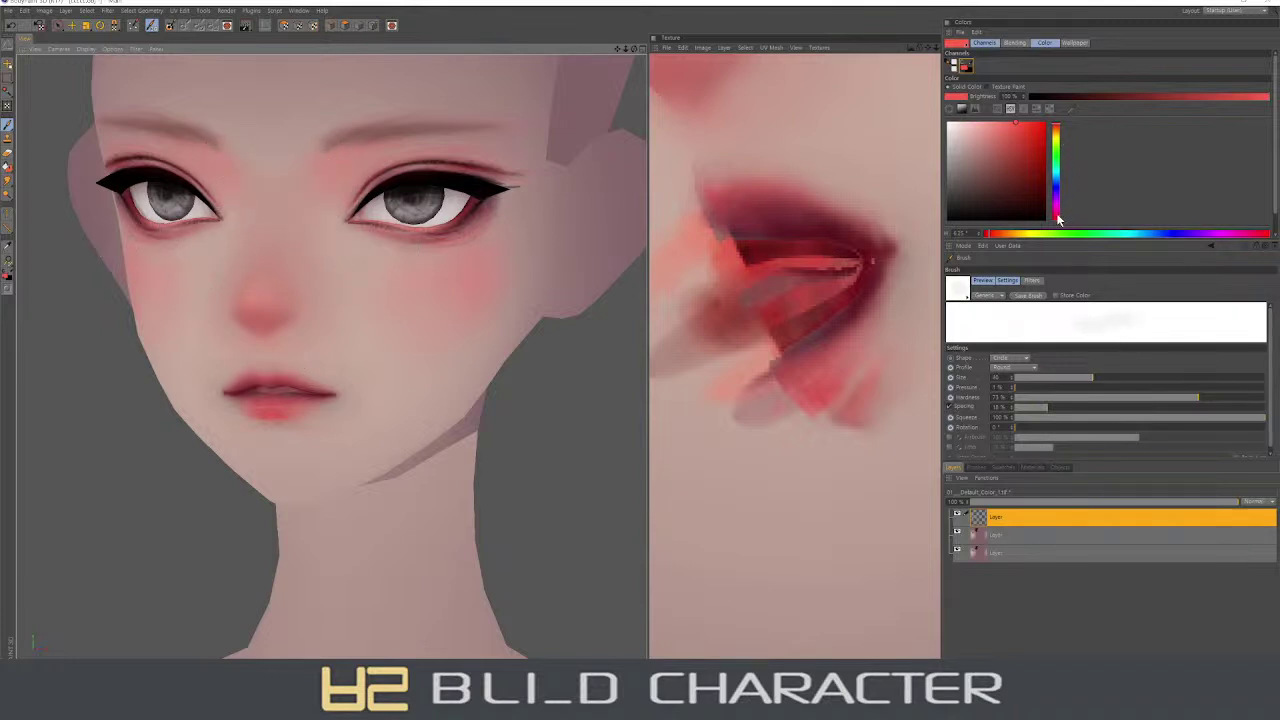
left_click(1058, 218)
left_click_drag(1044, 153, 1038, 132)
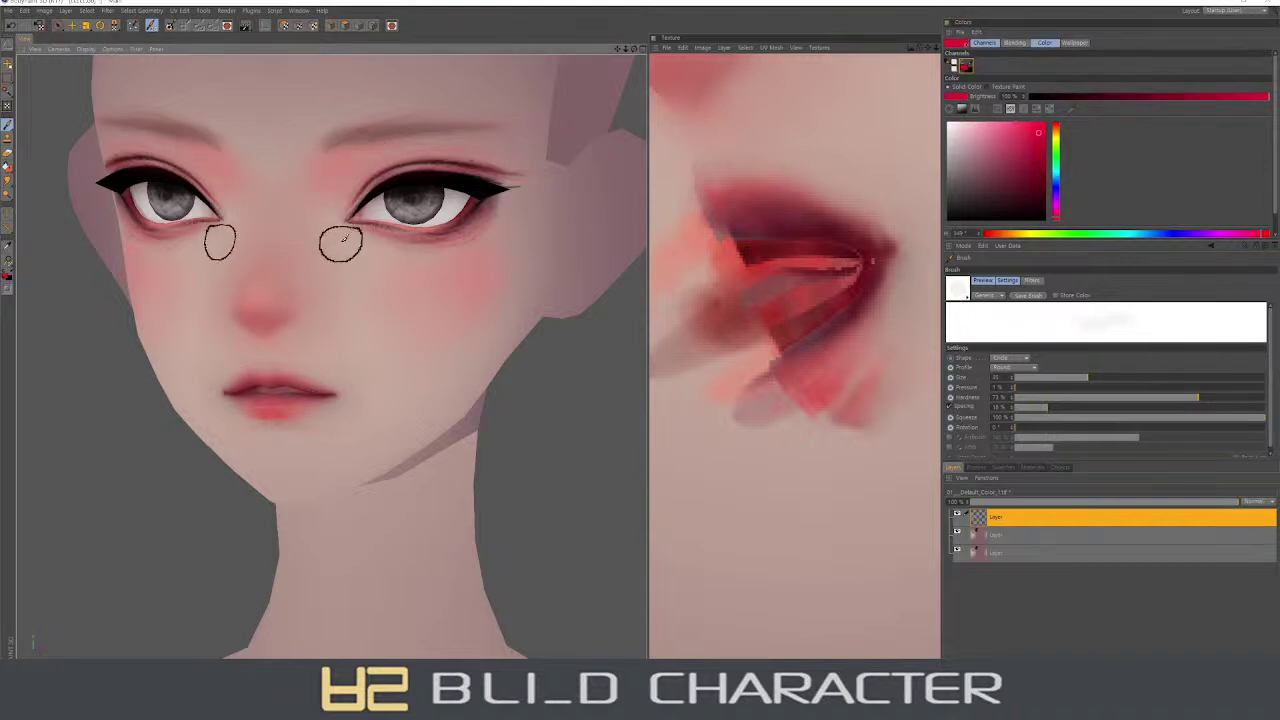
middle_click_drag(330, 160, 295, 213)
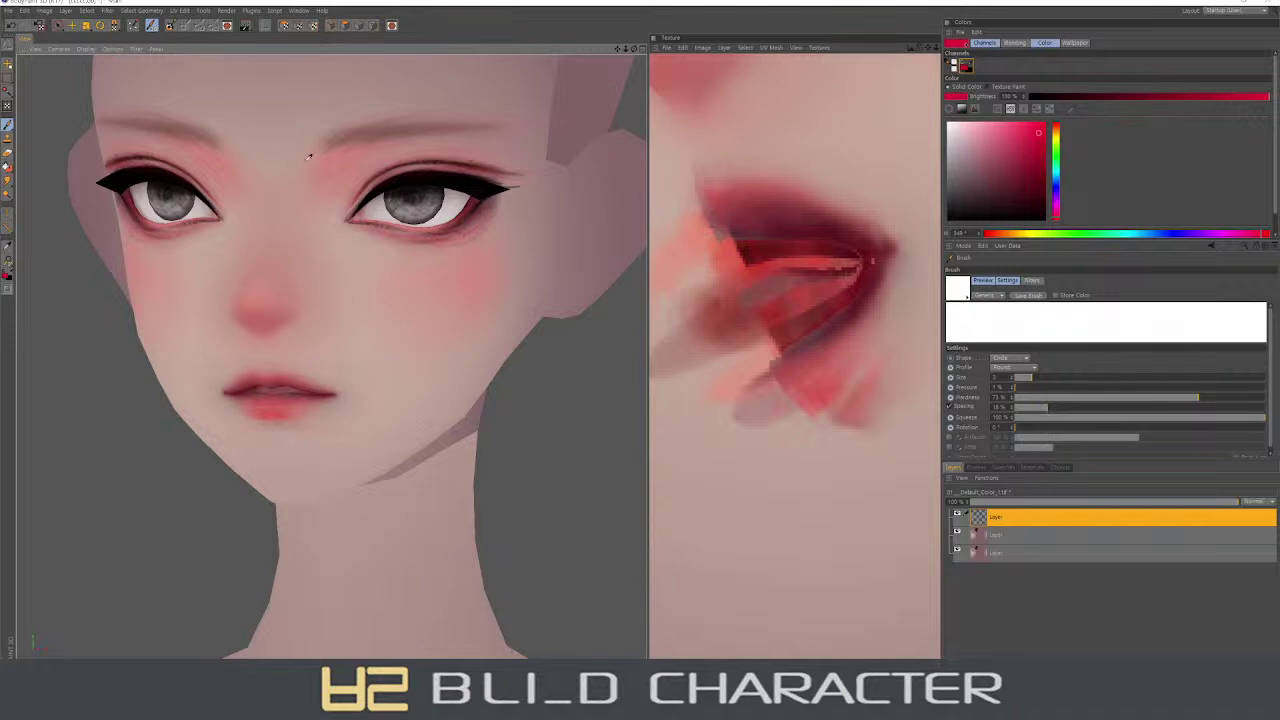
left_click(333, 157, "ctrl")
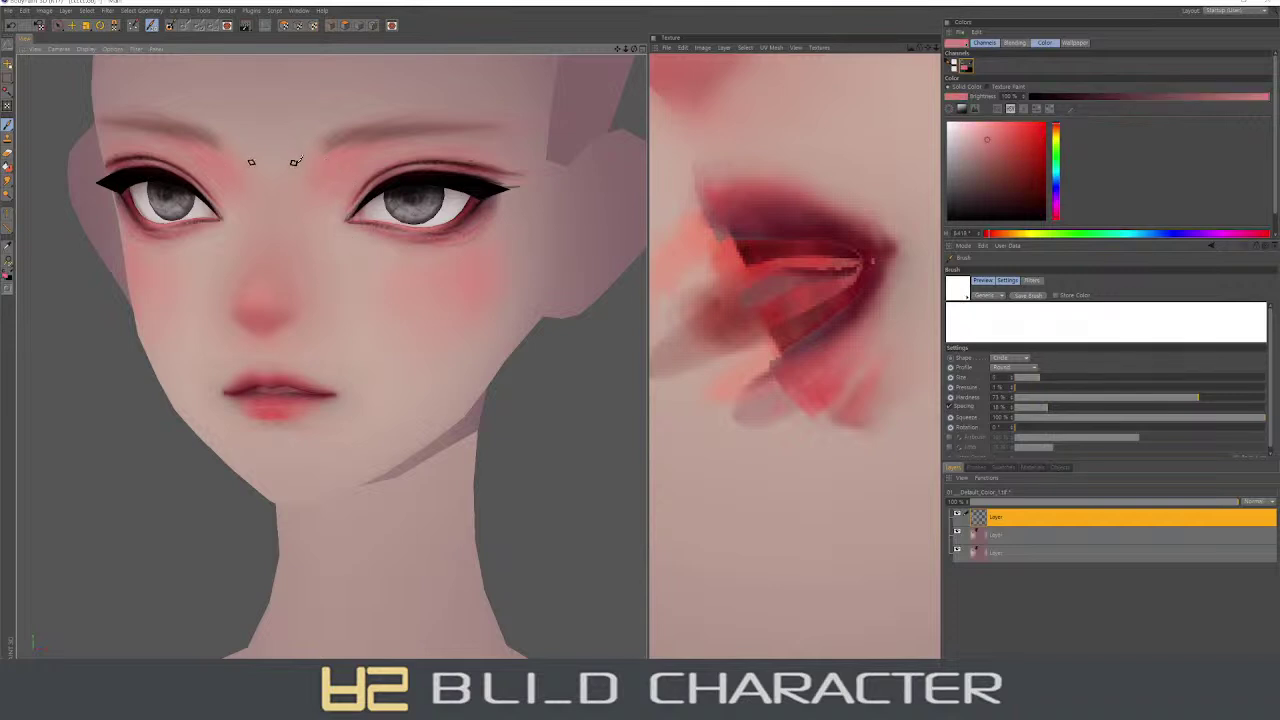
middle_click_drag(272, 163, 276, 188)
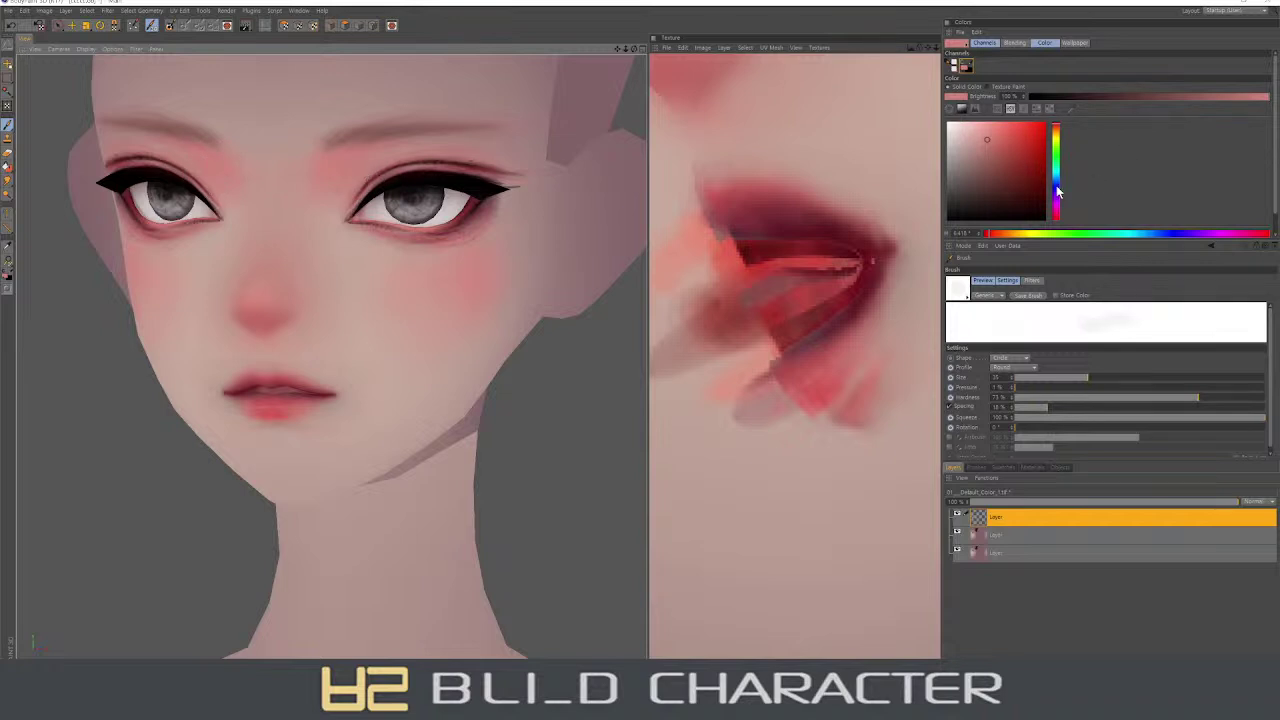
- Paint a faint darkened-cyan tint over the eyelids at 1% brush pressure
left_click_drag(1058, 180, 1058, 200)
left_click_drag(1000, 165, 1010, 125)
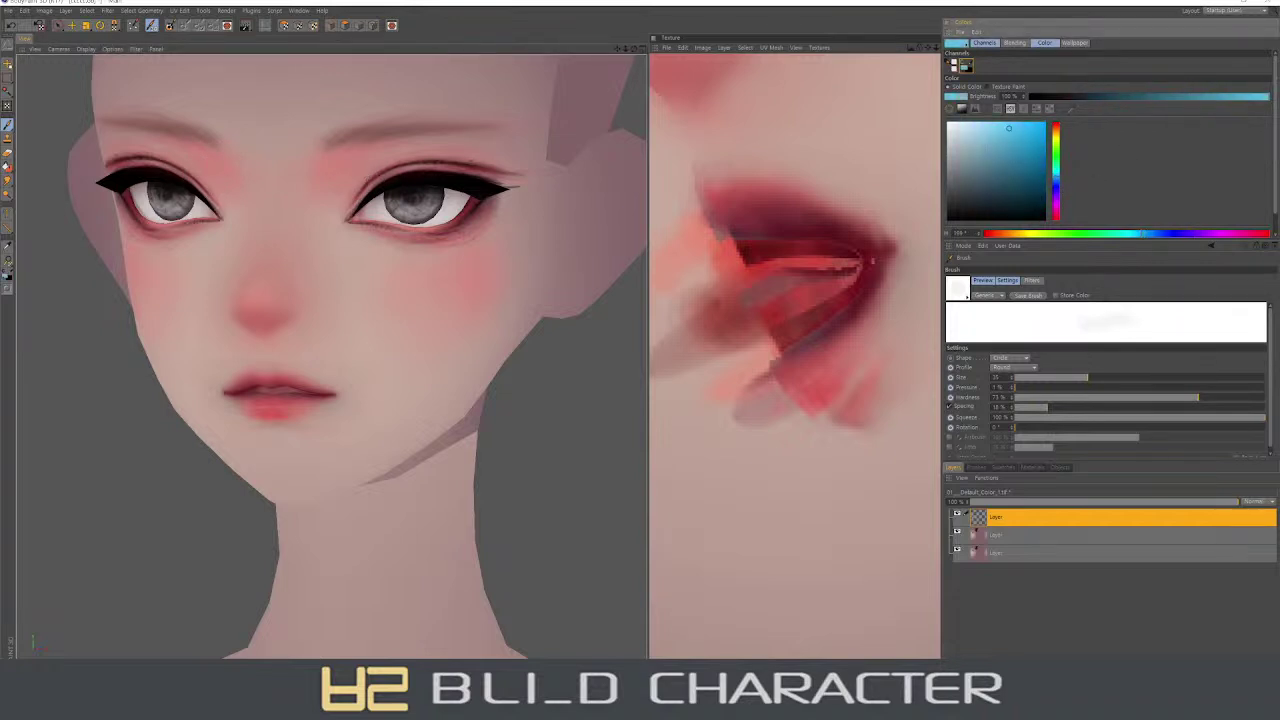
left_click(1025, 387)
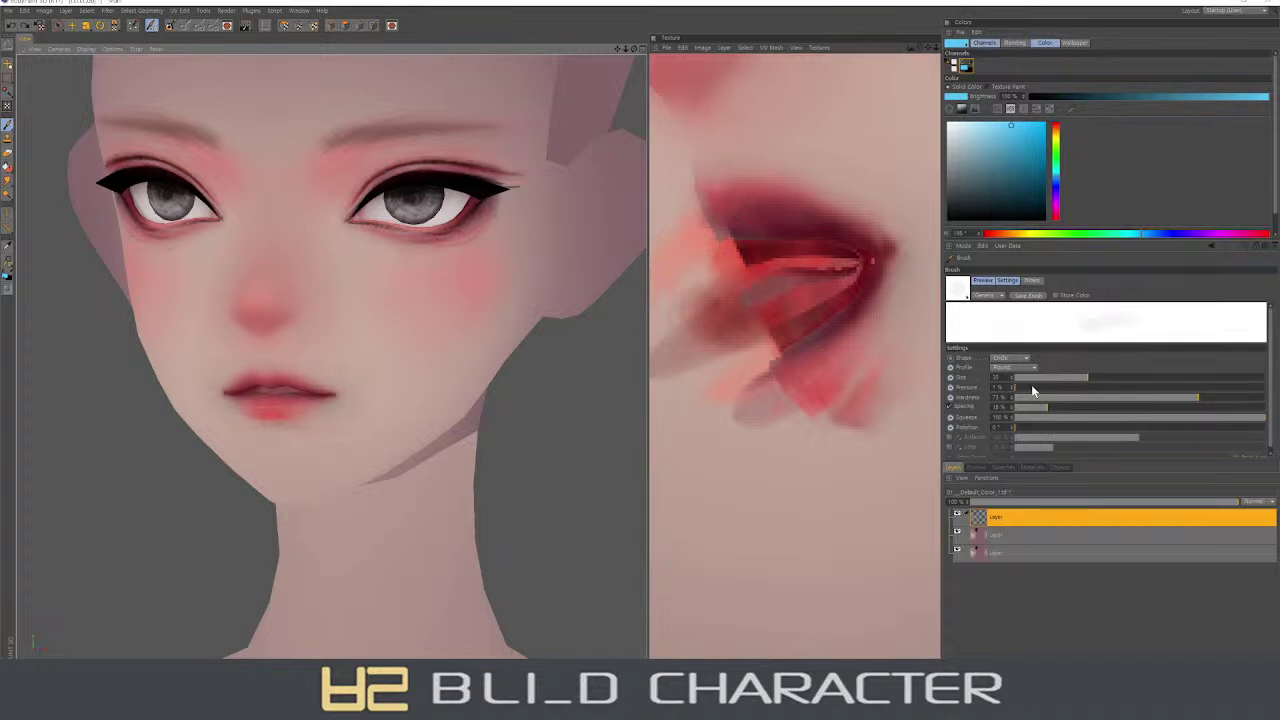
middle_click_drag(541, 249, 366, 134)
left_click_drag(1022, 191, 1034, 175)
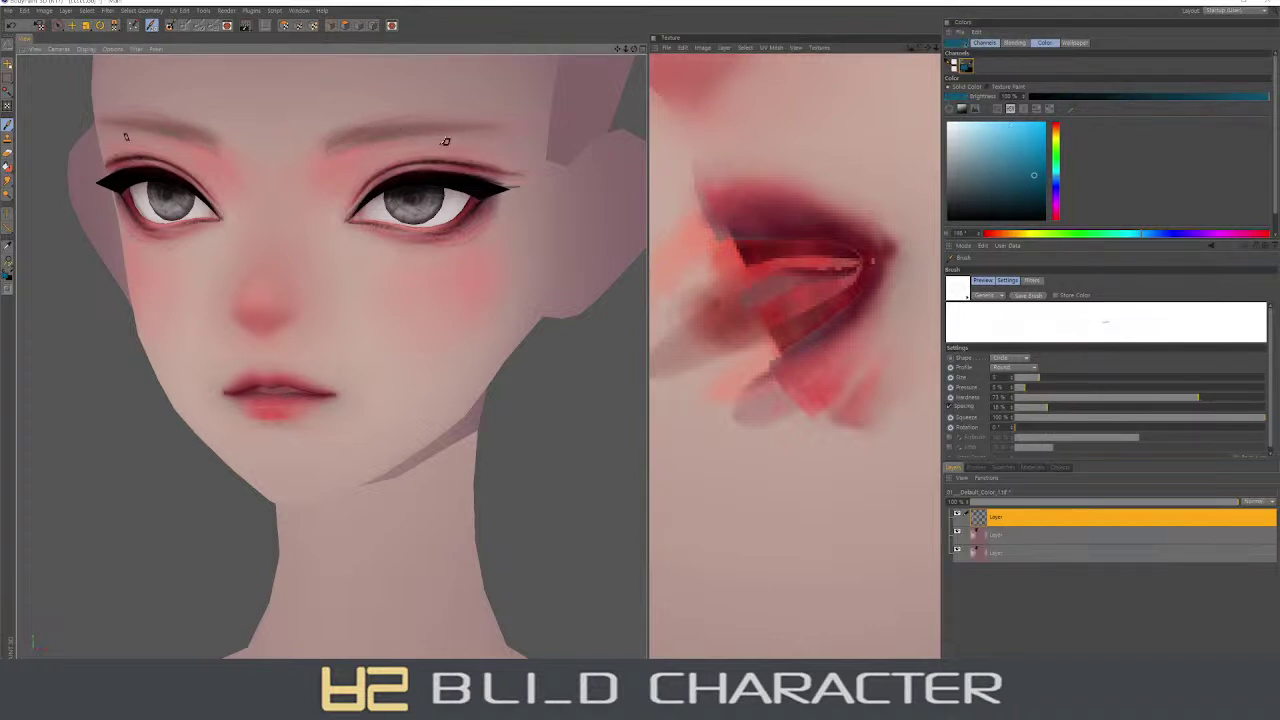
left_click_drag(1024, 388, 1012, 387)
mouse_move(350, 158)
middle_mouse_down()
mouse_move(370, 159)
mouse_move(371, 143)
middle_mouse_up()
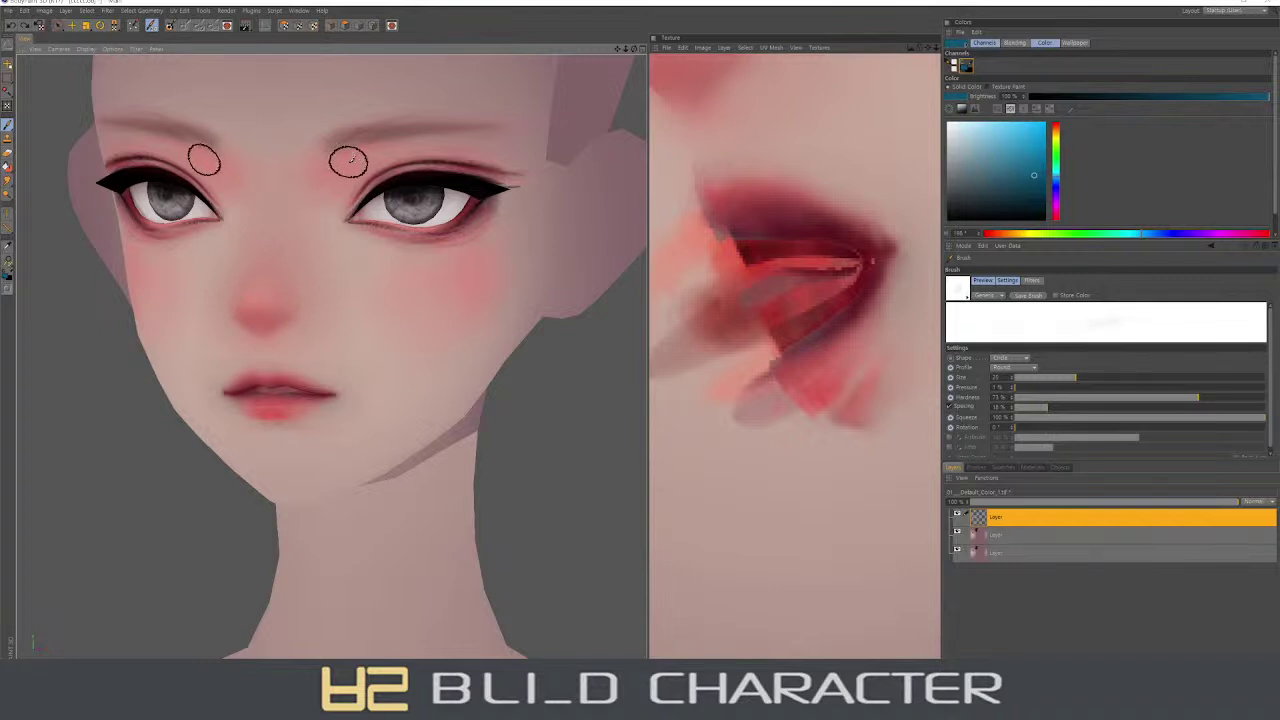
middle_click_drag(357, 158, 397, 158)
- Switch to black on a small brush and raise pressure slightly for brow detail
left_click_drag(1057, 183, 1057, 176)
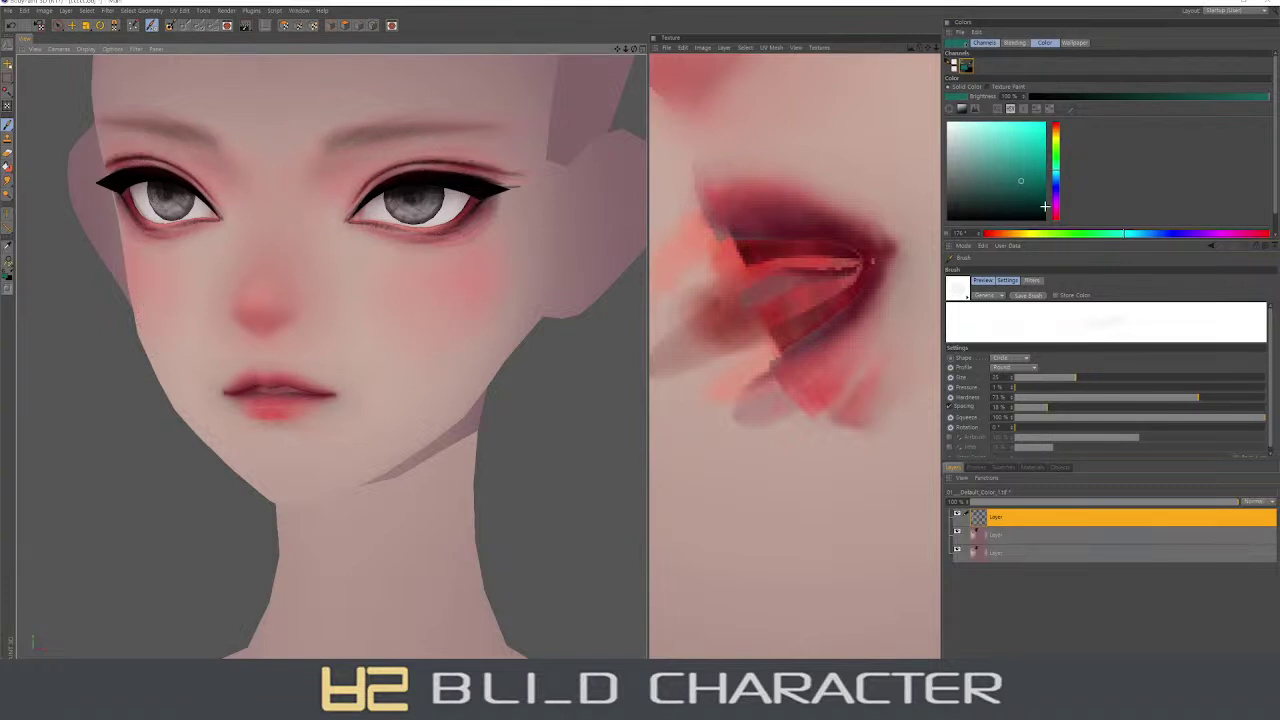
left_click_drag(1045, 206, 1043, 218)
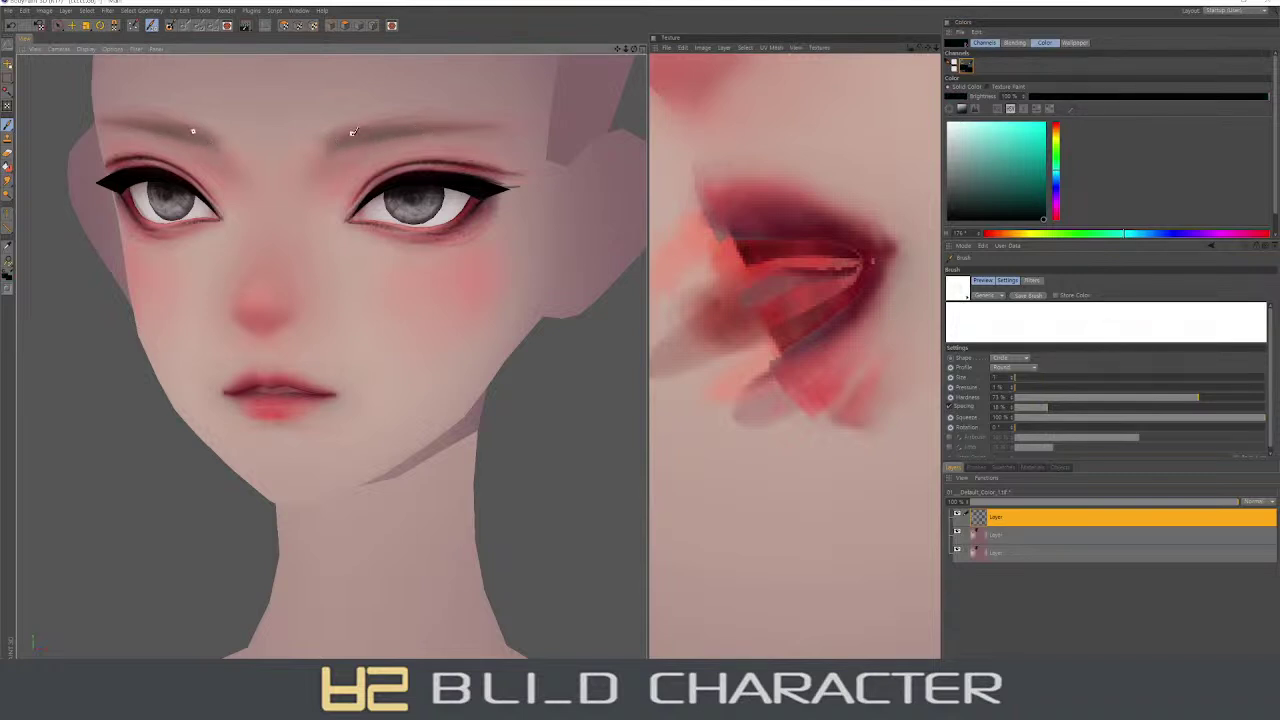
left_click_drag(1080, 386, 980, 376)
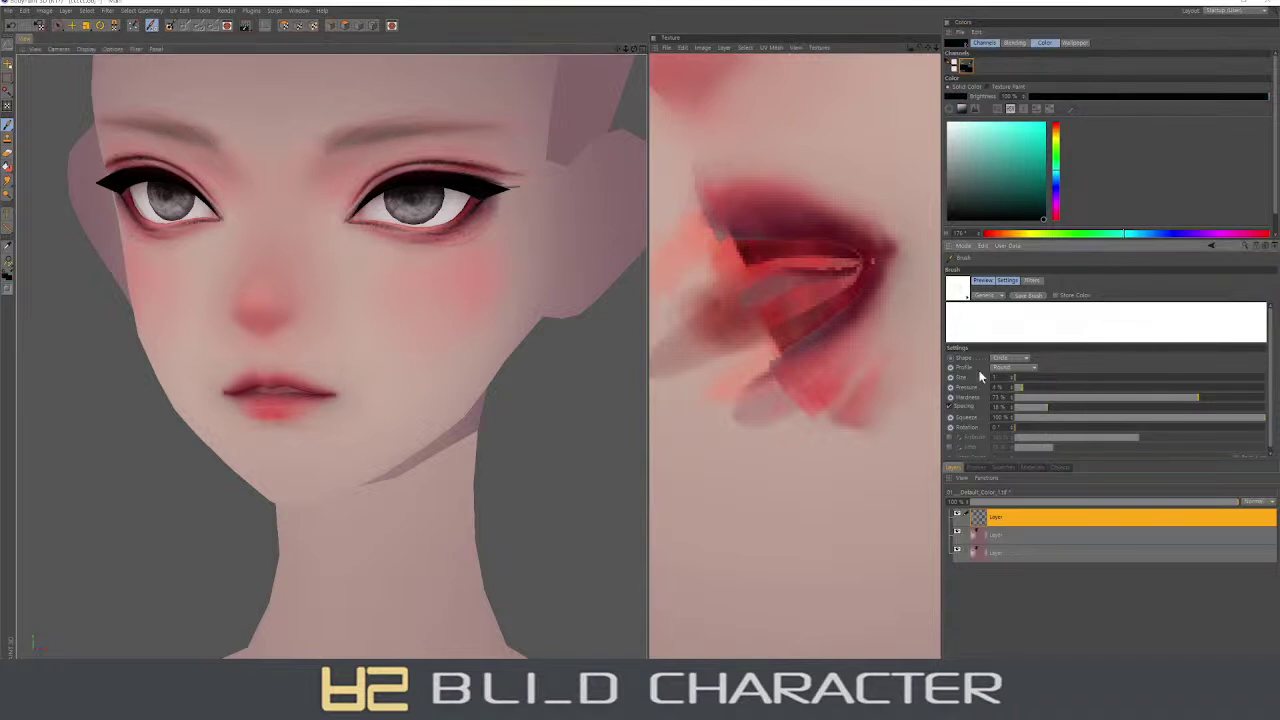
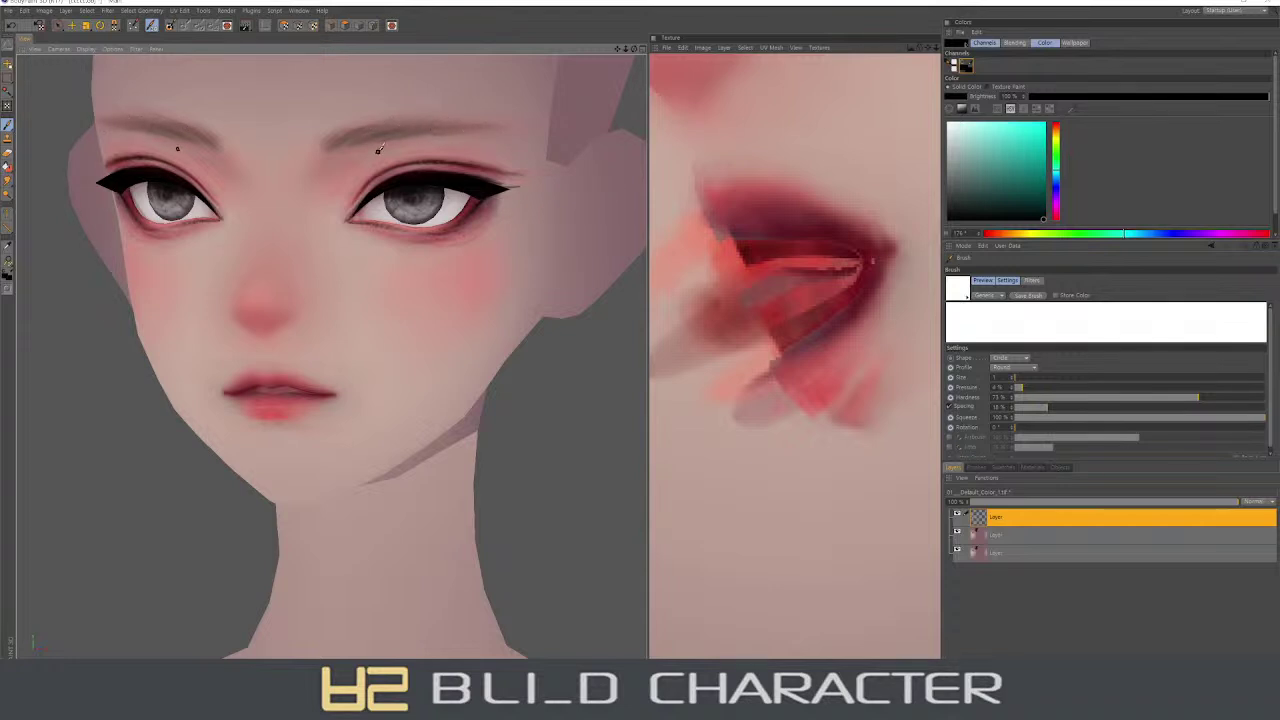
- Slightly enlarge the brush and pick a darker, desaturated eyebrow colour from the skin tone
middle_click_drag(342, 140, 357, 137)
left_click(347, 134, "ctrl")
left_click(347, 136, "ctrl")
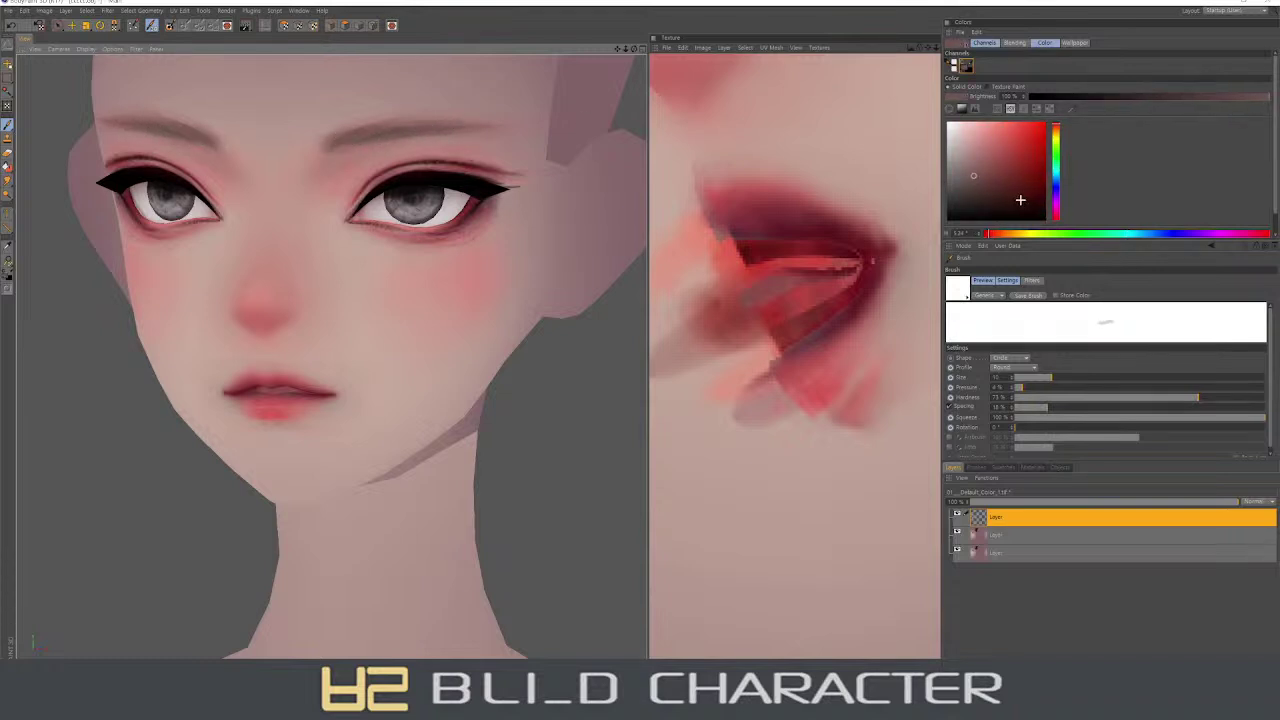
left_click(686, 180, "ctrl")
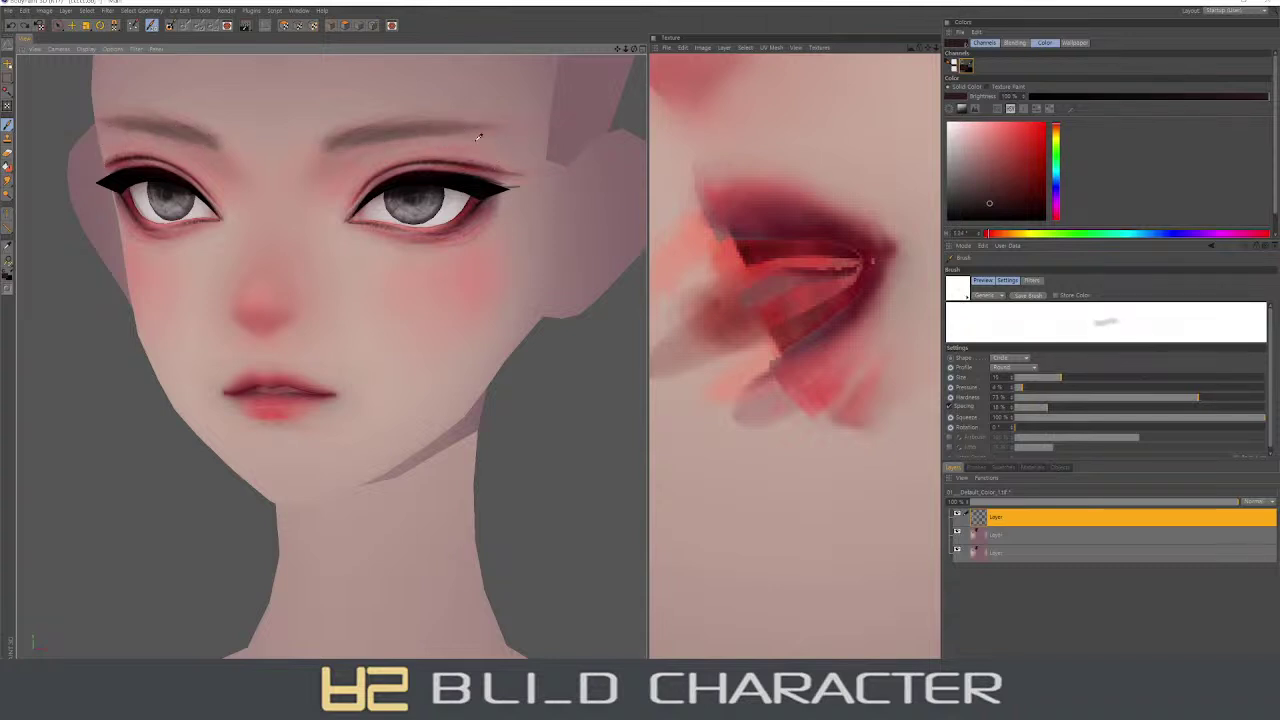
- On a new layer, darken both eyebrows with mirrored strokes, then move the view to the eye
key("ctrl+shift+n")
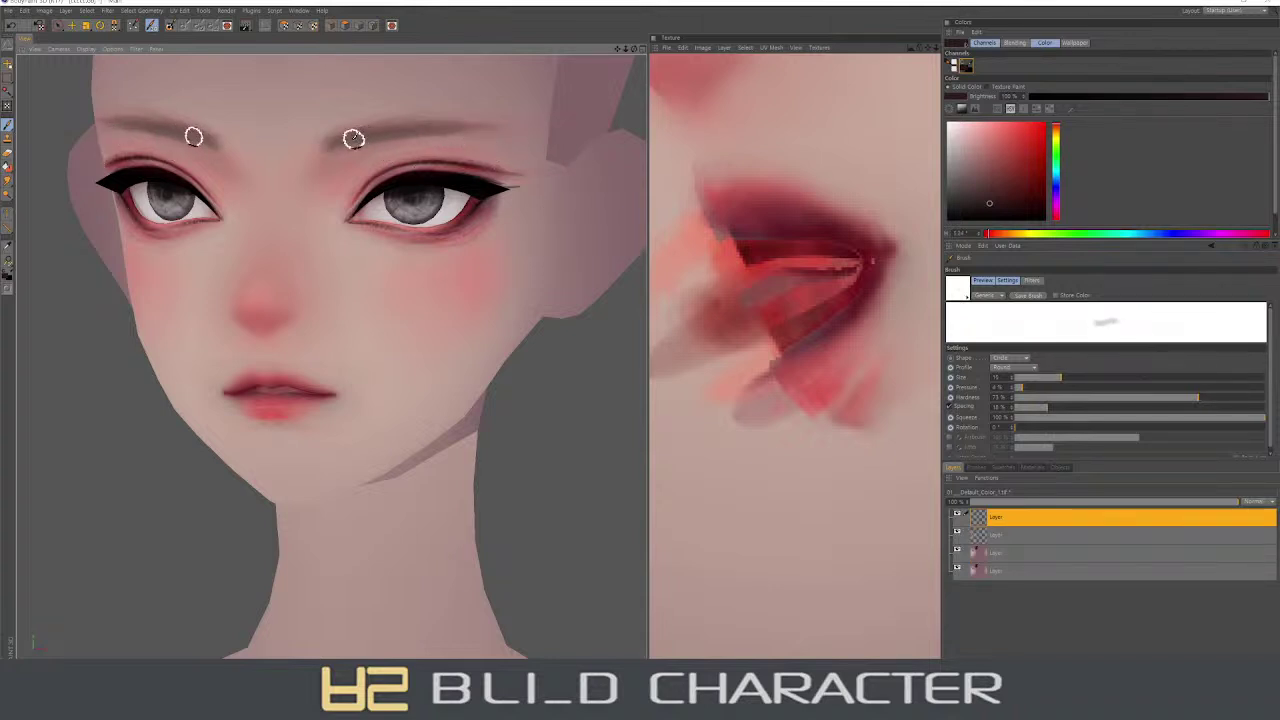
left_click_drag(346, 134, 500, 130)
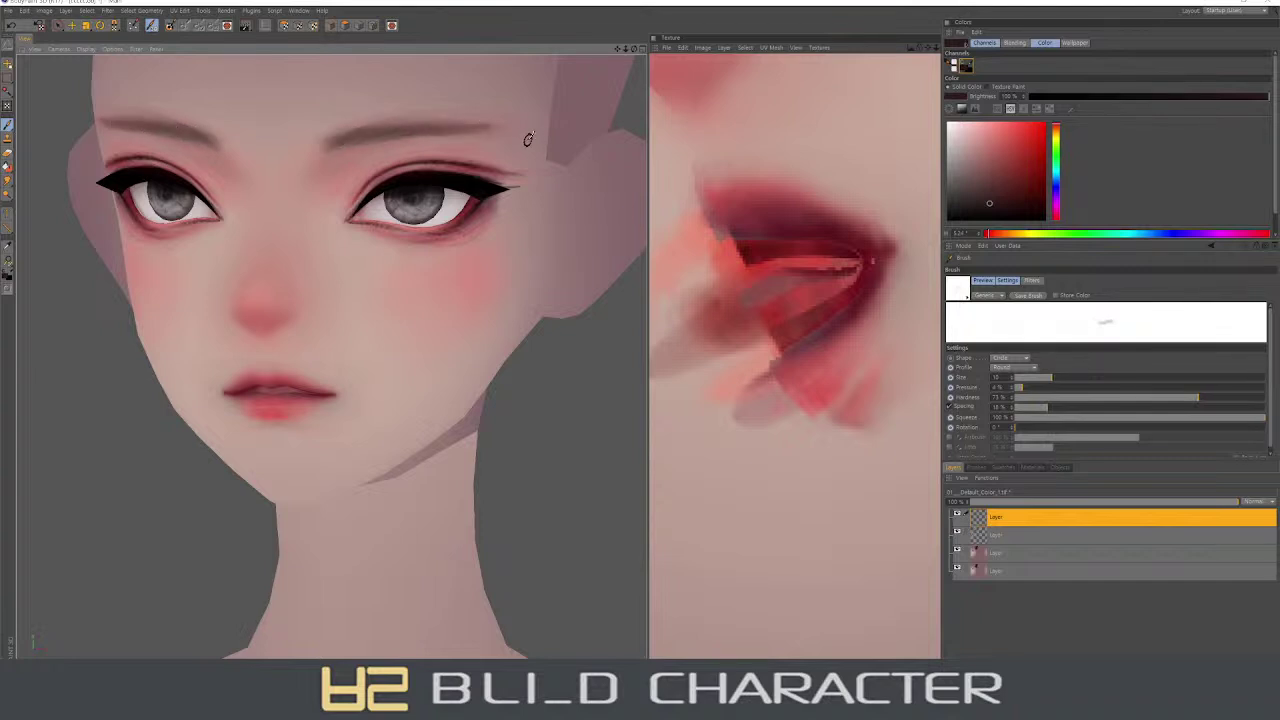
mouse_move(523, 134)
middle_mouse_down()
mouse_move(471, 120)
mouse_move(531, 120)
middle_mouse_up()
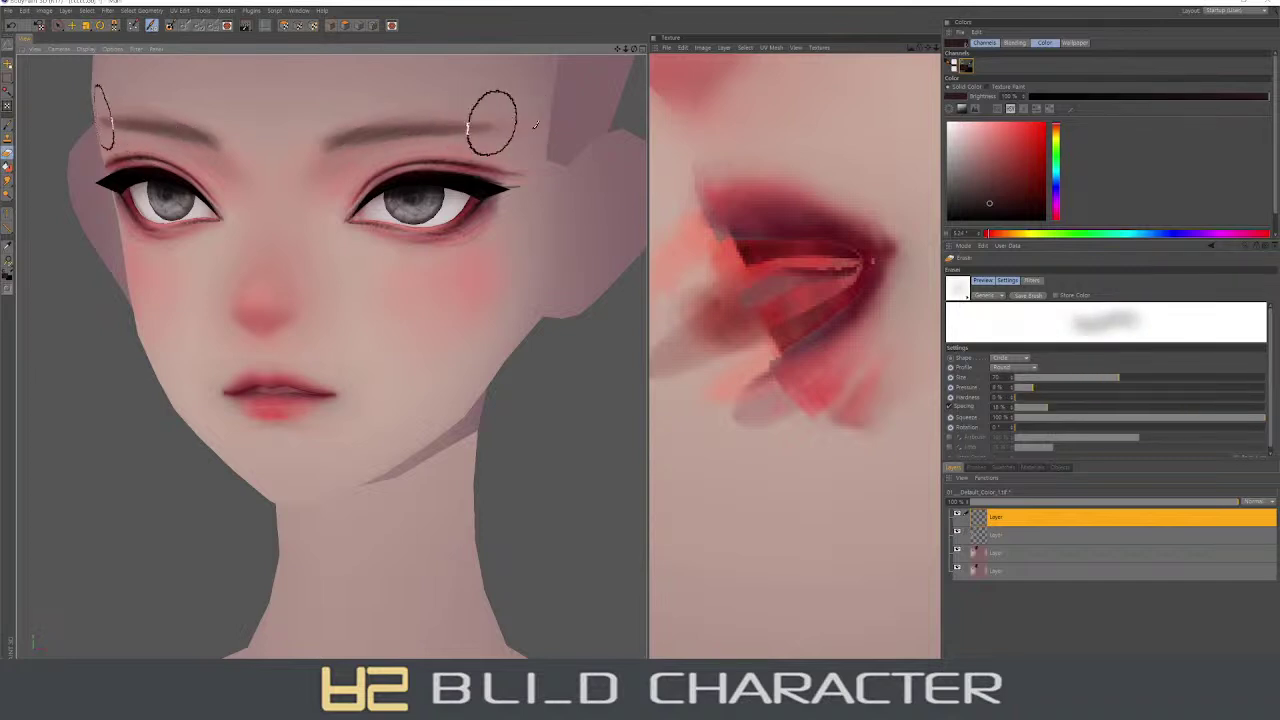
mouse_move(471, 114)
left_mouse_down("alt")
mouse_move(505, 172)
mouse_move(423, 114)
left_mouse_up("alt")
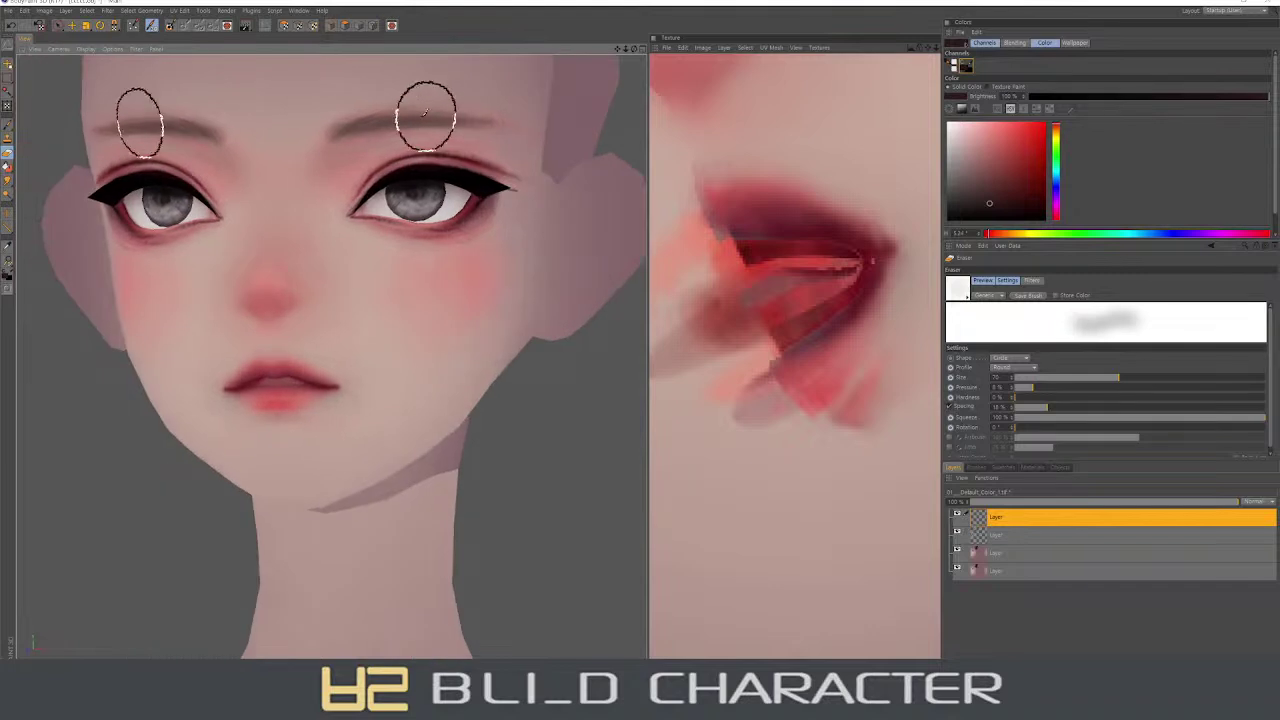
left_click_drag(414, 234, 466, 286, "alt")
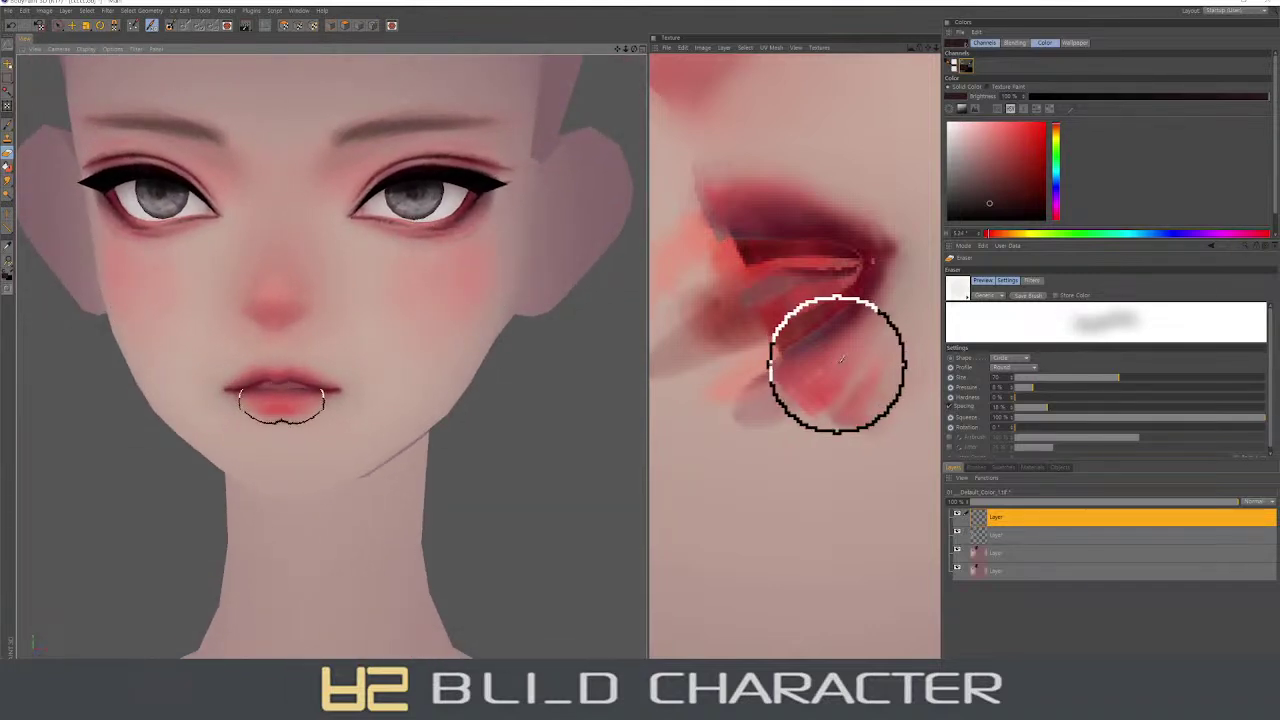
scroll(835, 357, "down", 3)
middle_click_drag(800, 286, 669, 634, "alt")
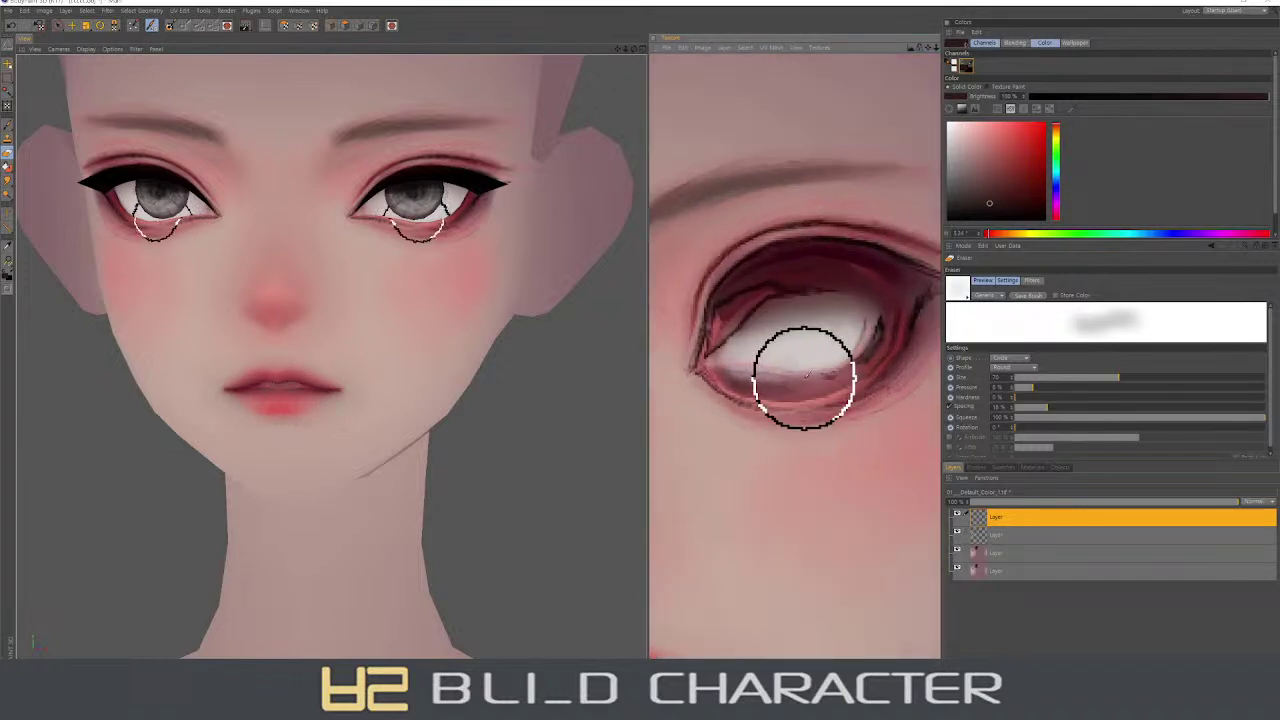
- On a new layer with a harder brush, paint dark red along the inner corner and upper eyelid
left_click_drag(1069, 397, 1088, 397)
left_click(1043, 387)
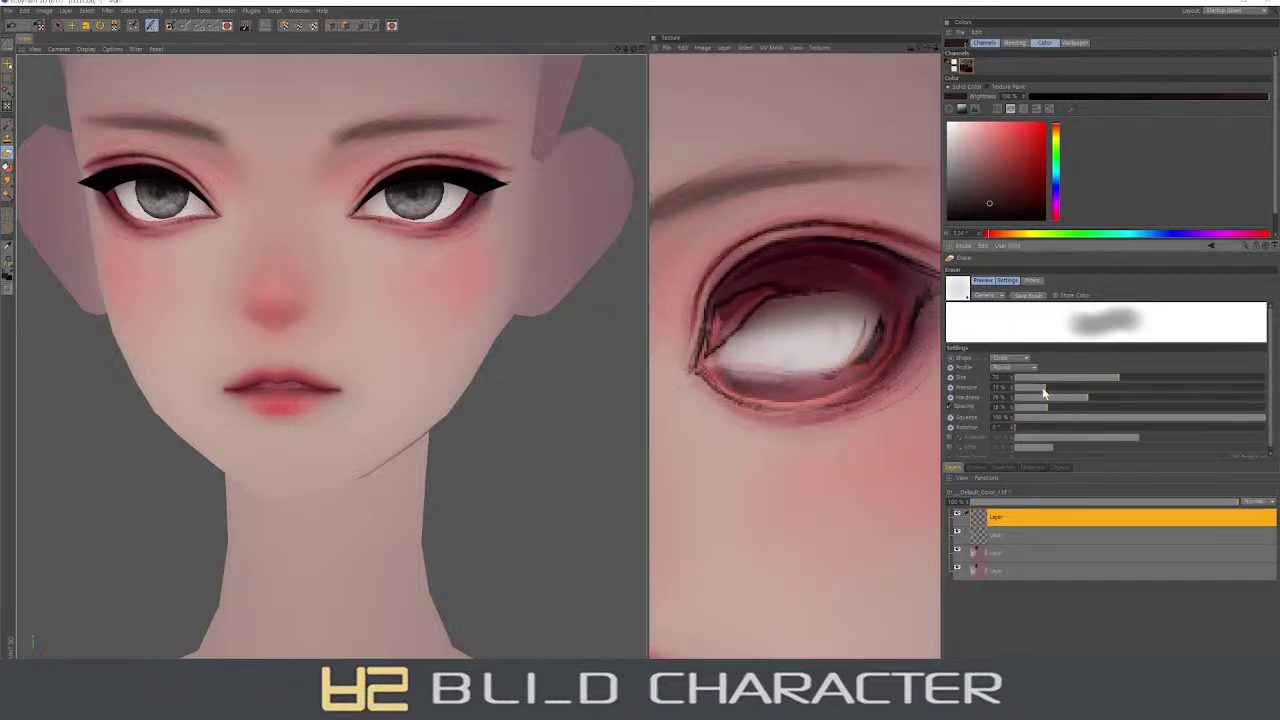
key("b")
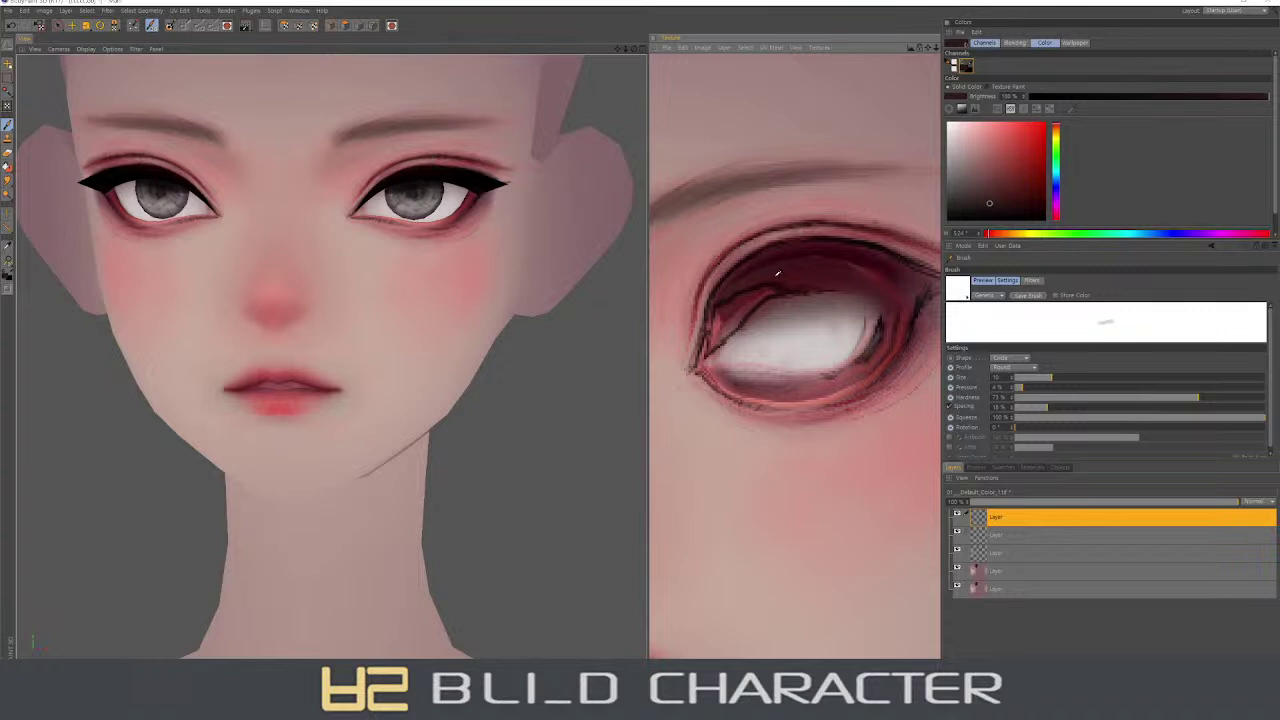
mouse_move(738, 311)
left_mouse_down()
mouse_move(714, 337)
mouse_move(728, 318)
left_mouse_up()
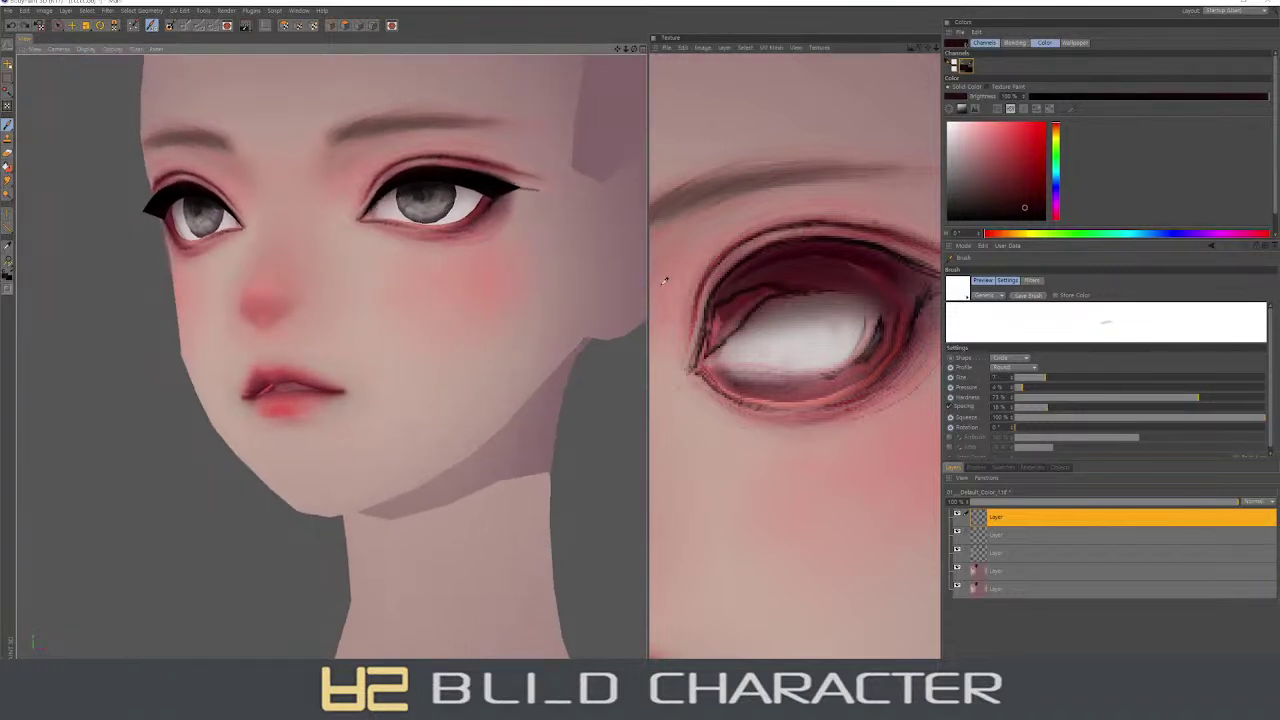
mouse_move(791, 285)
left_mouse_down()
mouse_move(720, 349)
mouse_move(766, 300)
left_mouse_up()
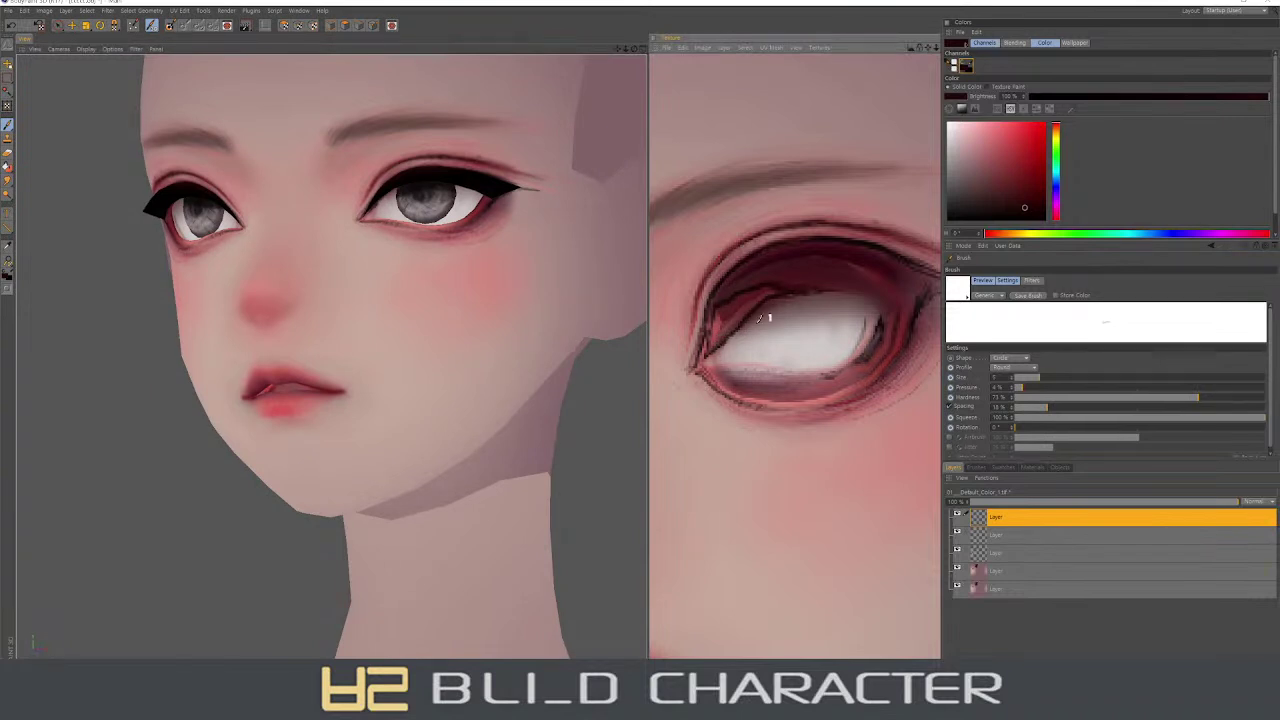
mouse_move(846, 289)
left_mouse_down()
mouse_move(752, 326)
mouse_move(808, 306)
left_mouse_up()
- Shade the top of the eye white and upper socket in dark blue, then pick dark magenta
left_click(1057, 186)
left_click(985, 207)
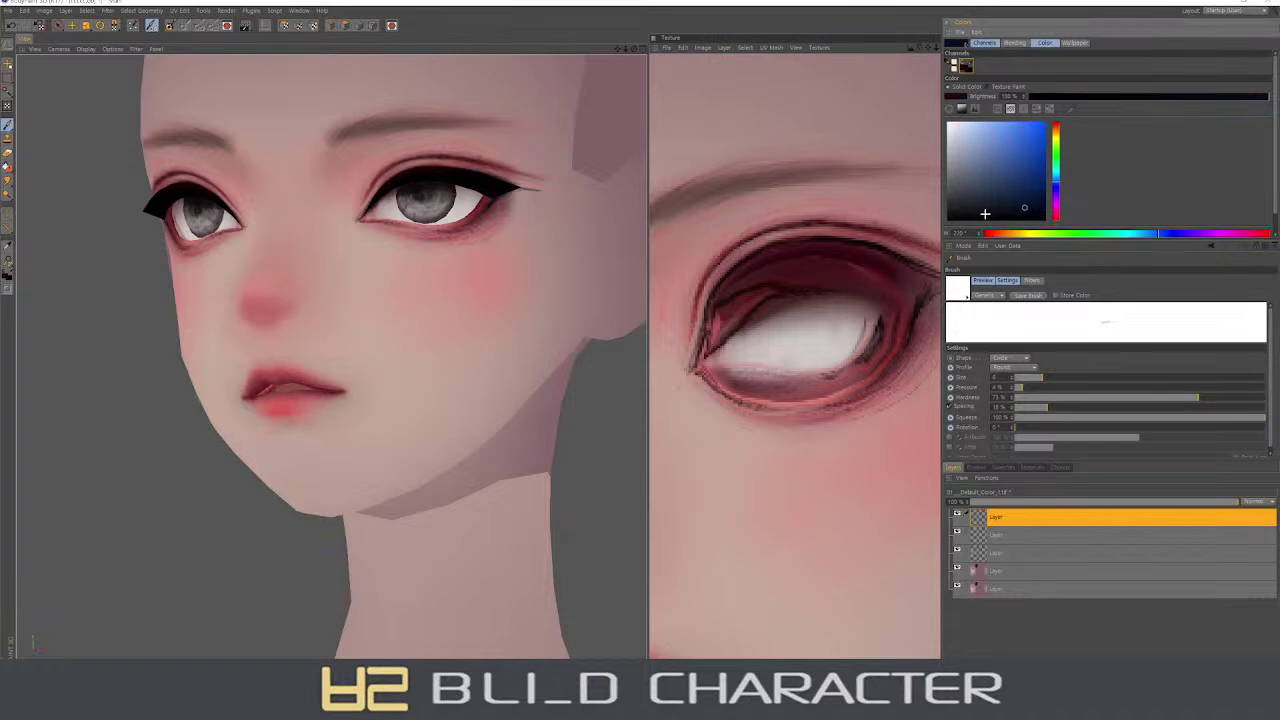
left_click_drag(800, 326, 700, 349)
mouse_move(830, 312)
left_mouse_down()
mouse_move(744, 330)
mouse_move(708, 366)
left_mouse_up()
mouse_move(738, 322)
left_mouse_down()
mouse_move(710, 340)
mouse_move(740, 340)
mouse_move(730, 315)
left_mouse_up()
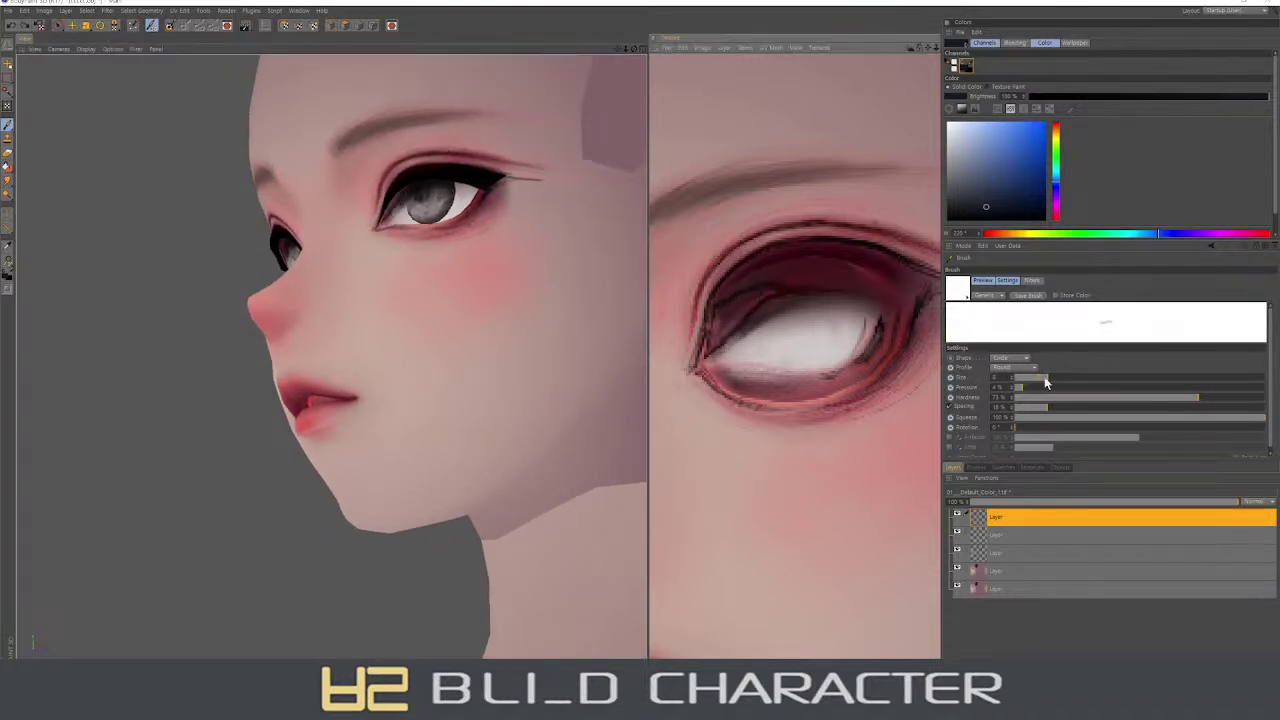
left_click_drag(1046, 377, 1030, 387)
mouse_move(718, 333)
left_mouse_down()
mouse_move(806, 277)
mouse_move(769, 326)
mouse_move(789, 320)
mouse_move(703, 356)
left_mouse_up()
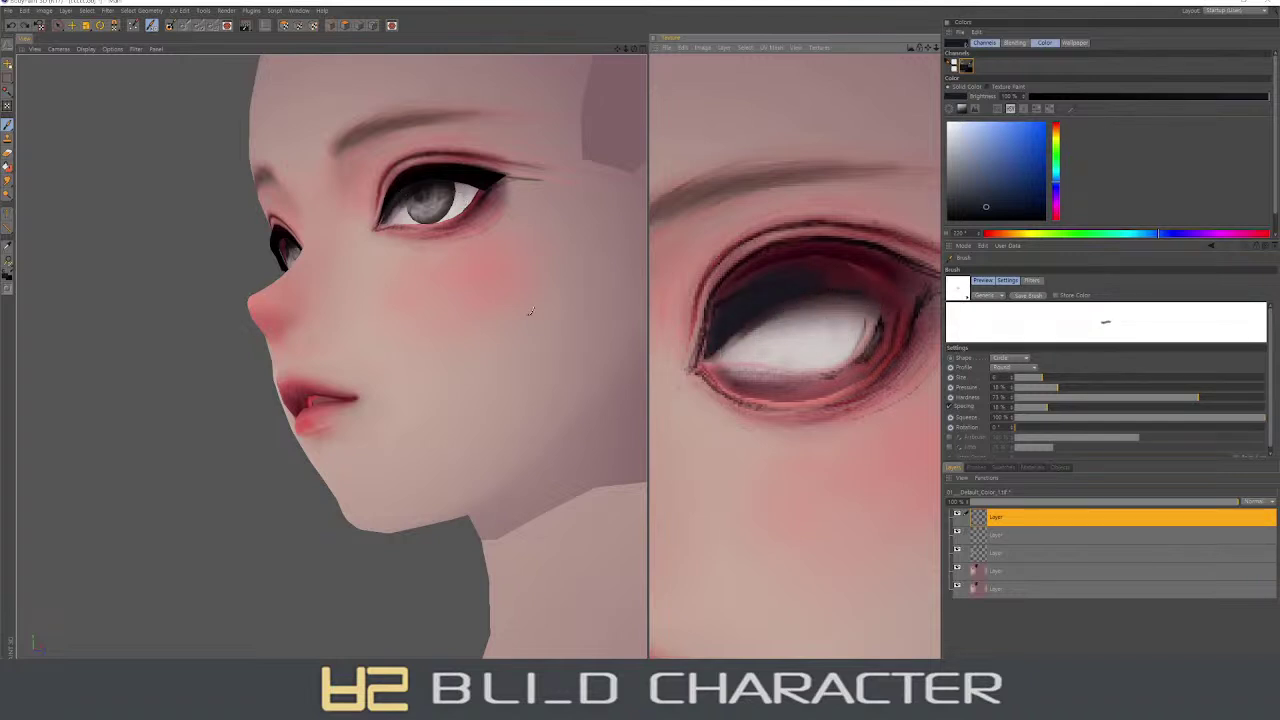
mouse_move(830, 312)
left_mouse_down()
mouse_move(891, 320)
mouse_move(826, 314)
mouse_move(894, 309)
left_mouse_up()
left_click(886, 300, "ctrl")
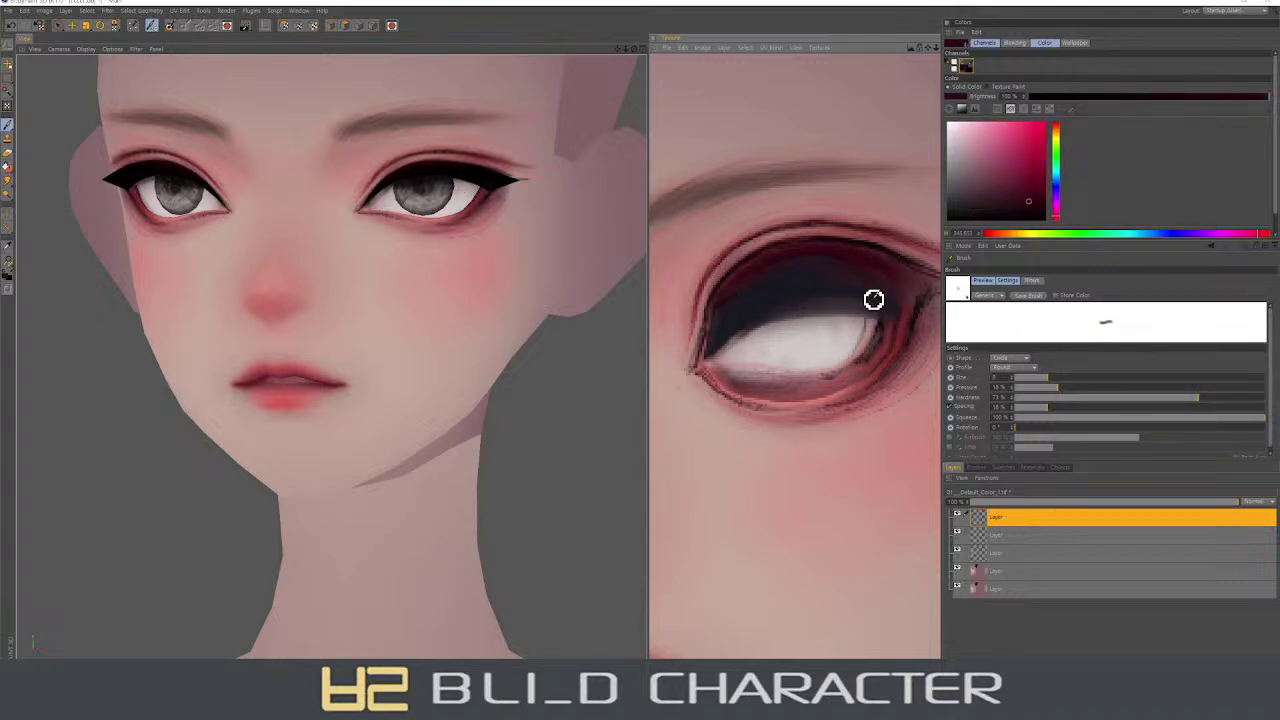
- Set brush pressure to about 5% and size 15, then brighten the eye whites, undoing a stray dark stroke
left_click(778, 282, "ctrl")
left_click(1020, 390)
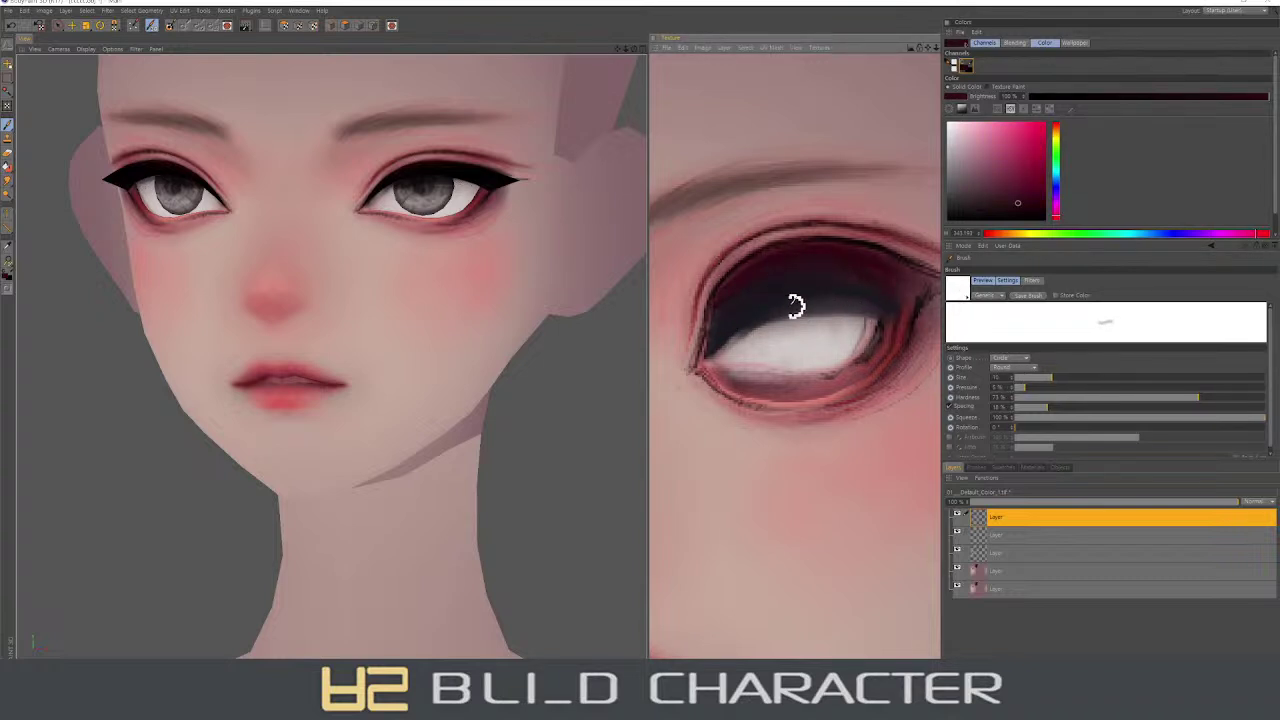
middle_click_drag(794, 329, 772, 320)
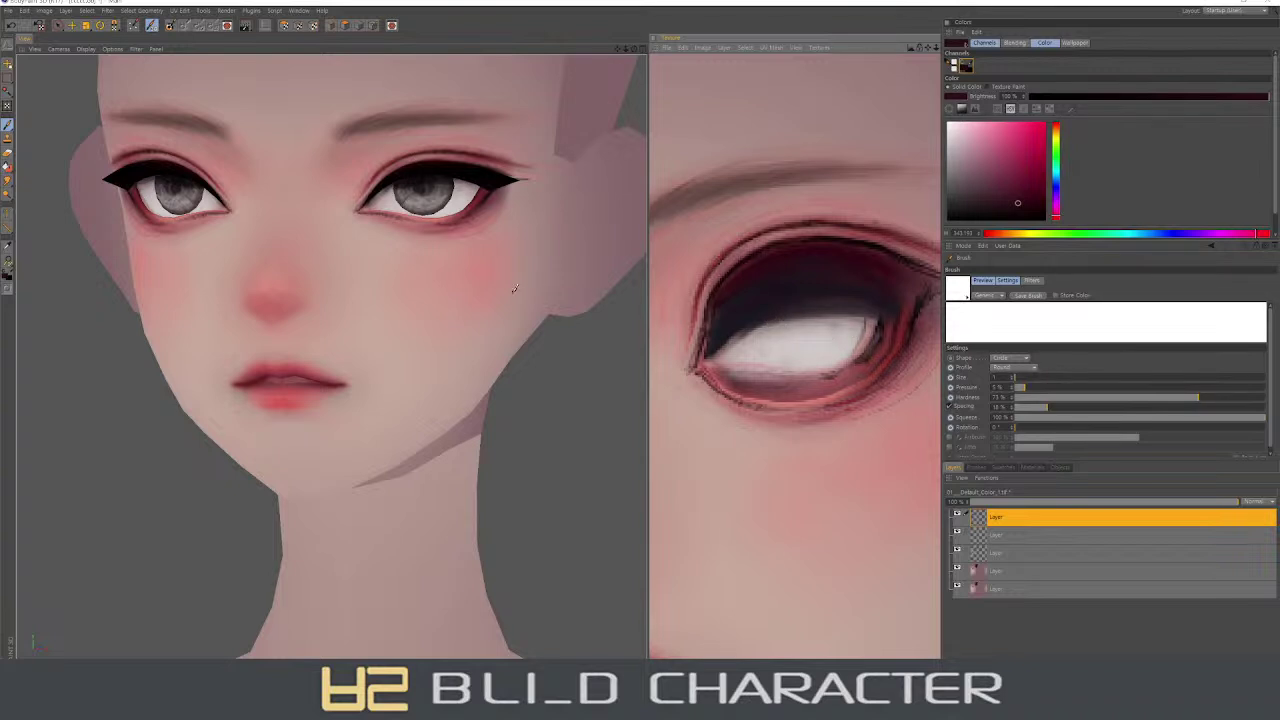
middle_click_drag(836, 318, 840, 337)
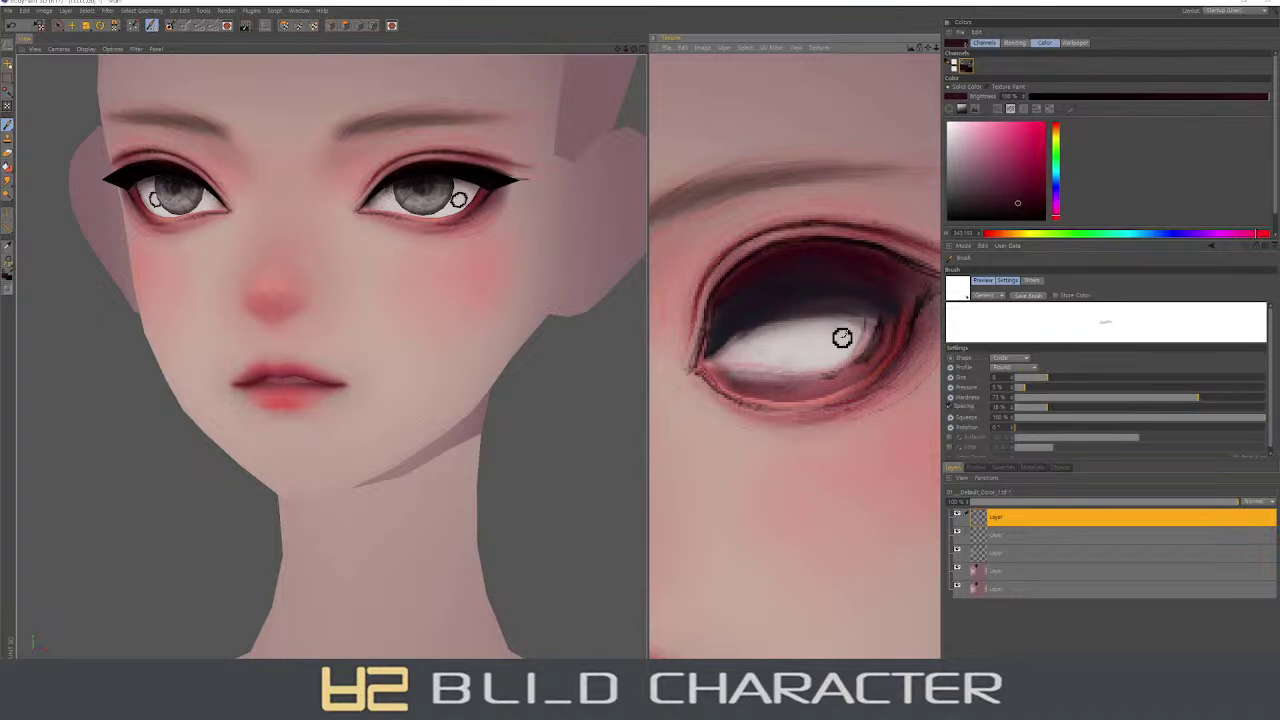
left_click(1056, 233)
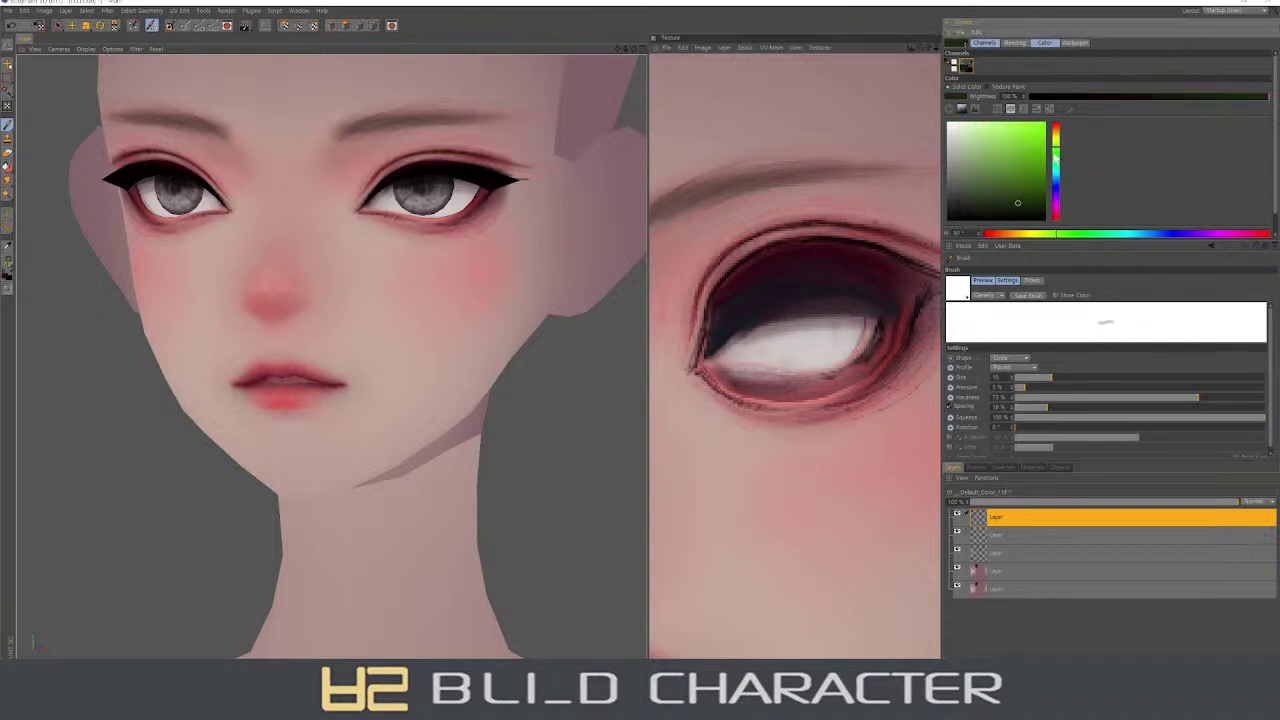
middle_click_drag(770, 335, 775, 342)
left_click_drag(775, 342, 871, 337)
left_click_drag(457, 366, 420, 317, "alt")
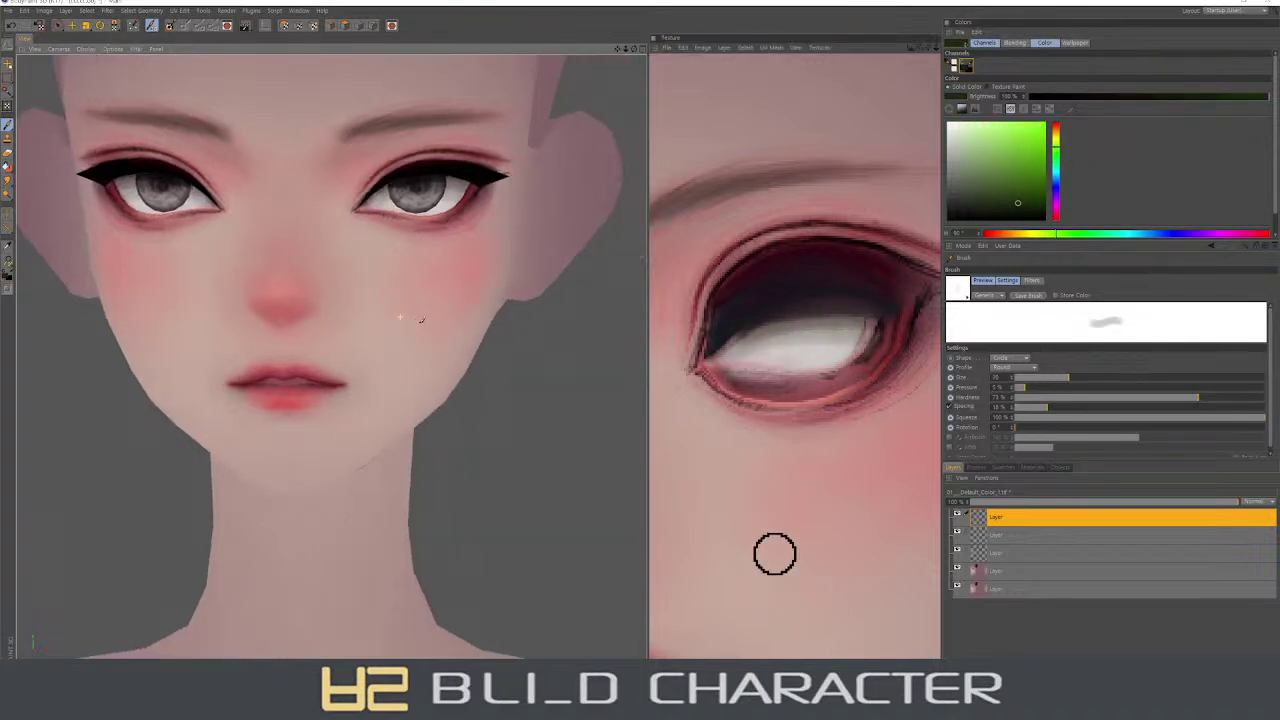
left_click_drag(777, 334, 808, 314)
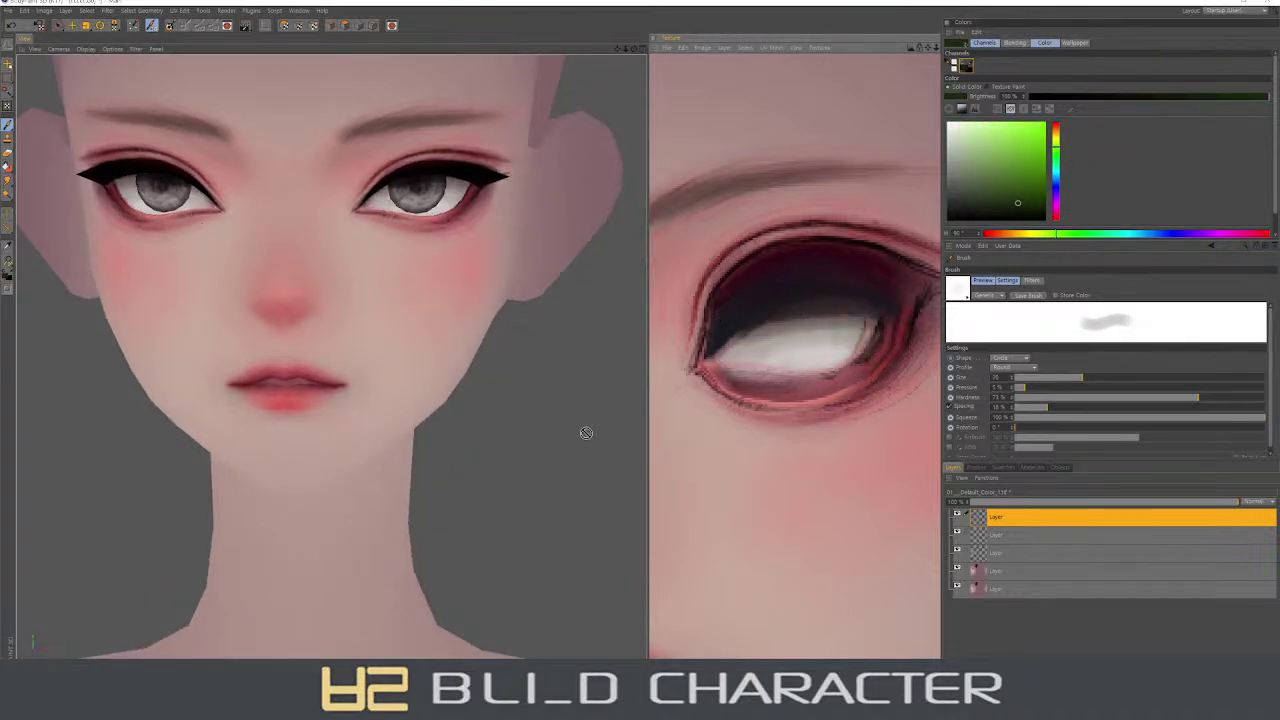
left_click_drag(585, 434, 419, 342, "alt")
left_click_drag(757, 334, 771, 314)
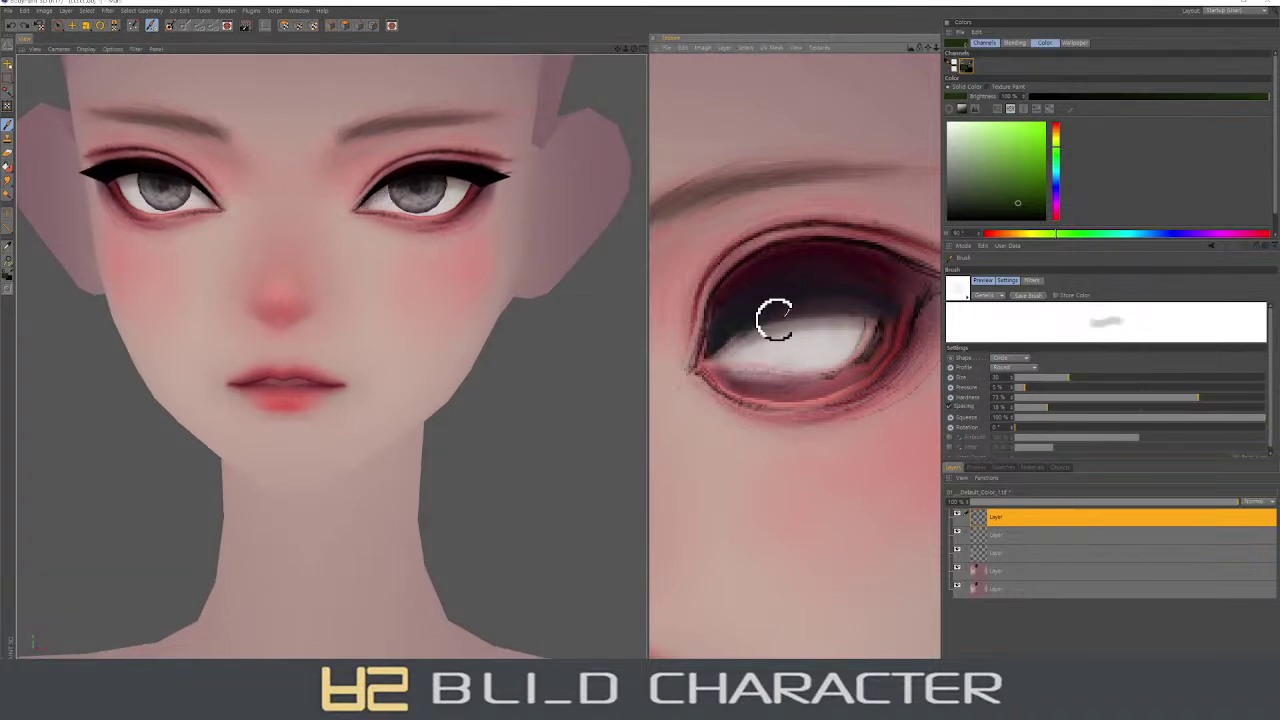
key("ctrl+z")
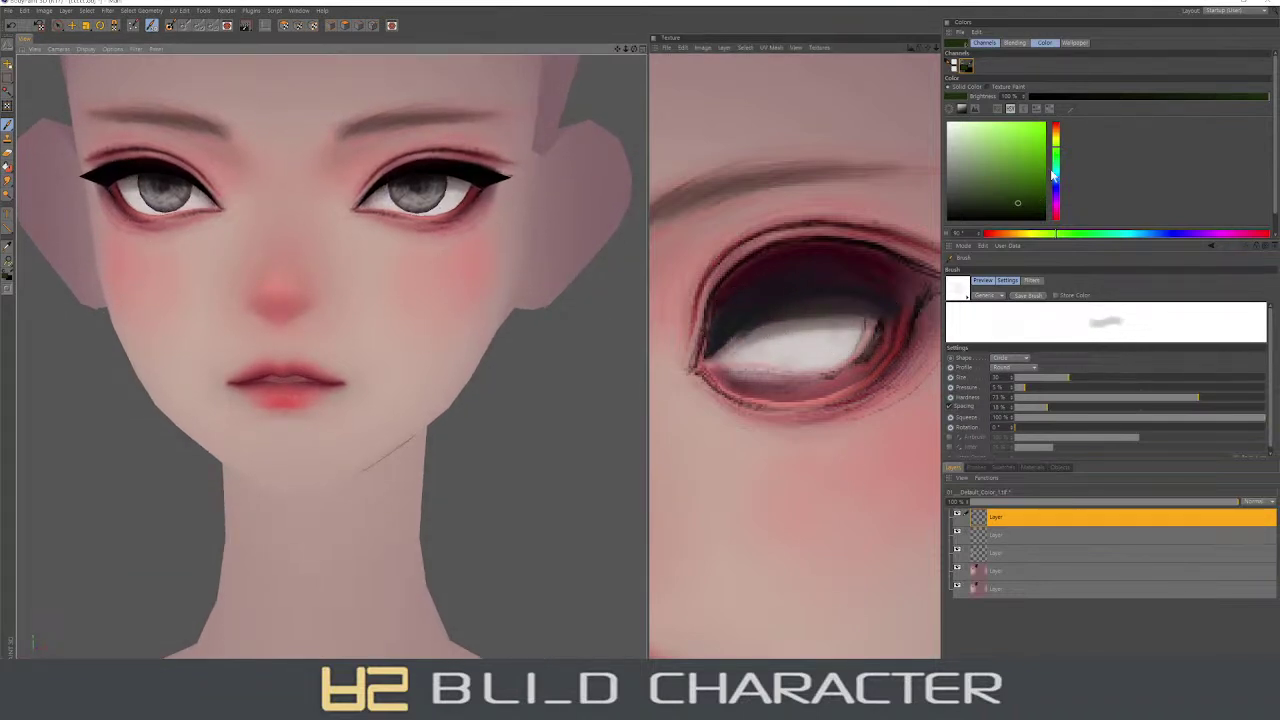
- Try blue and red paint colours while orbiting the head, then stroke near-black grey across the eye white
left_click(1052, 175)
middle_click_drag(735, 330, 740, 323)
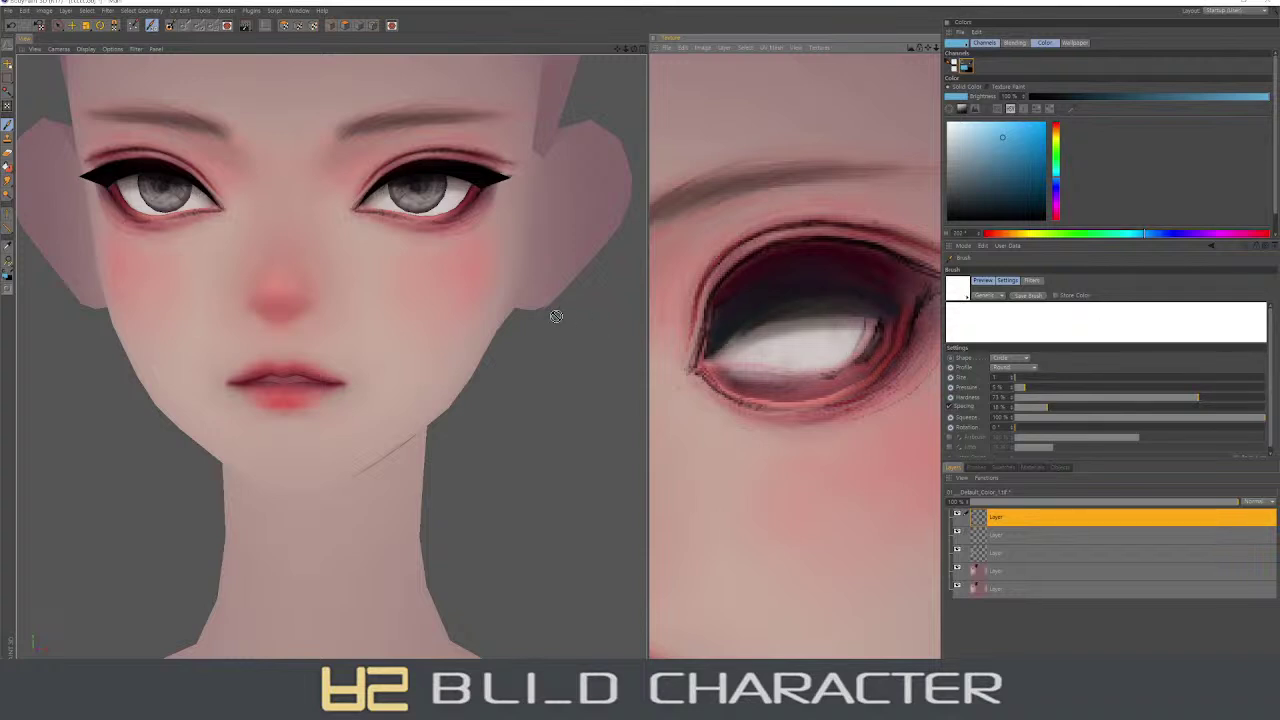
left_click(1056, 130)
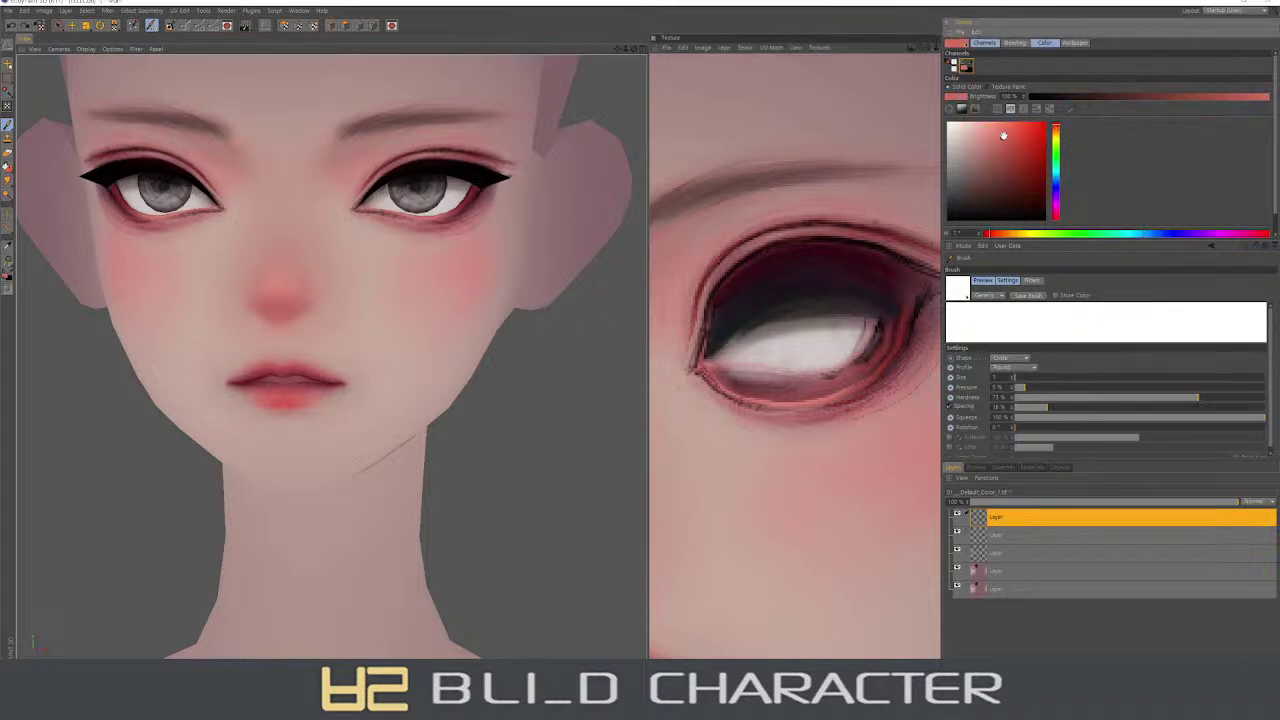
left_click_drag(436, 312, 748, 297, "alt")
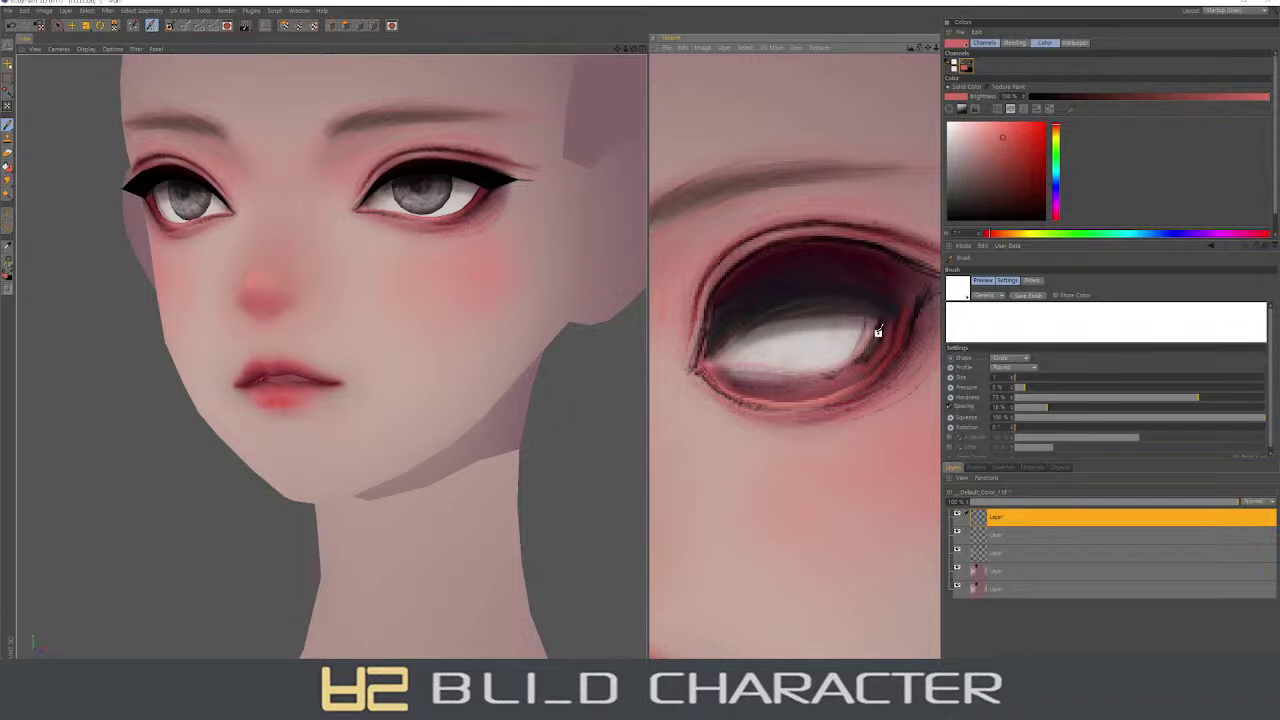
mouse_move(552, 418)
left_mouse_down("alt")
mouse_move(443, 294)
mouse_move(577, 312)
left_mouse_up("alt")
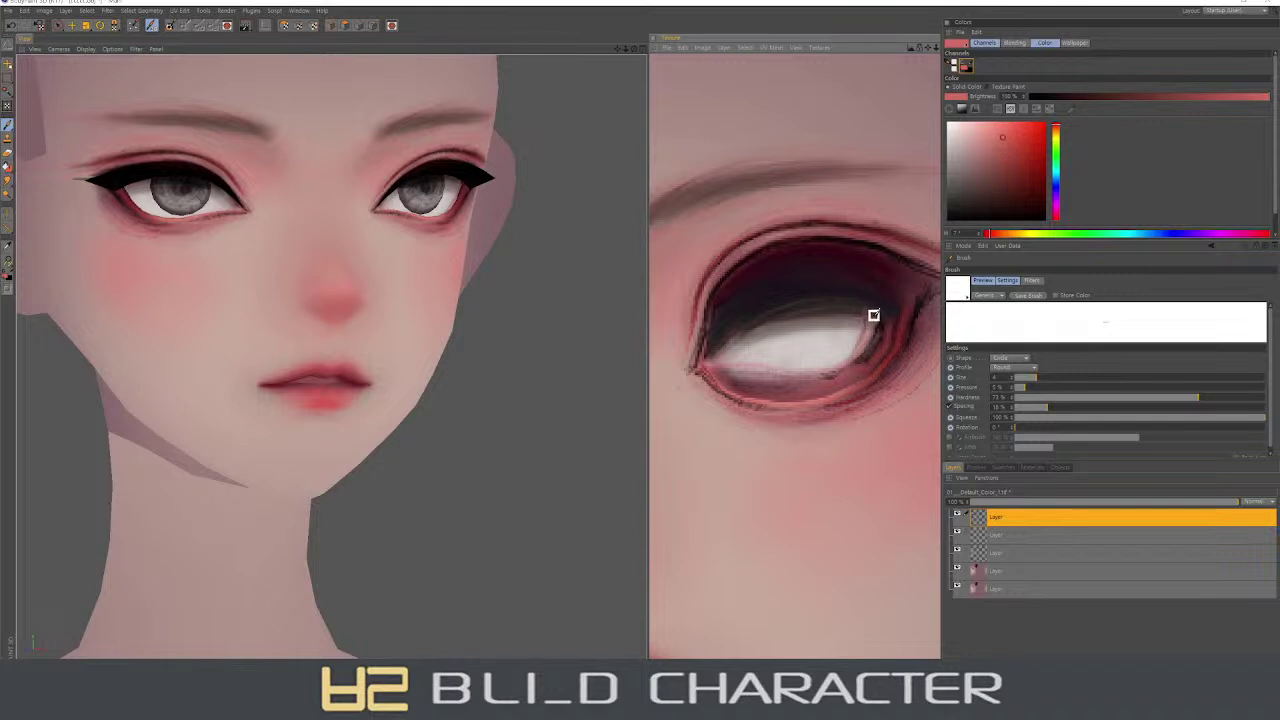
left_click_drag(515, 273, 845, 307, "alt")
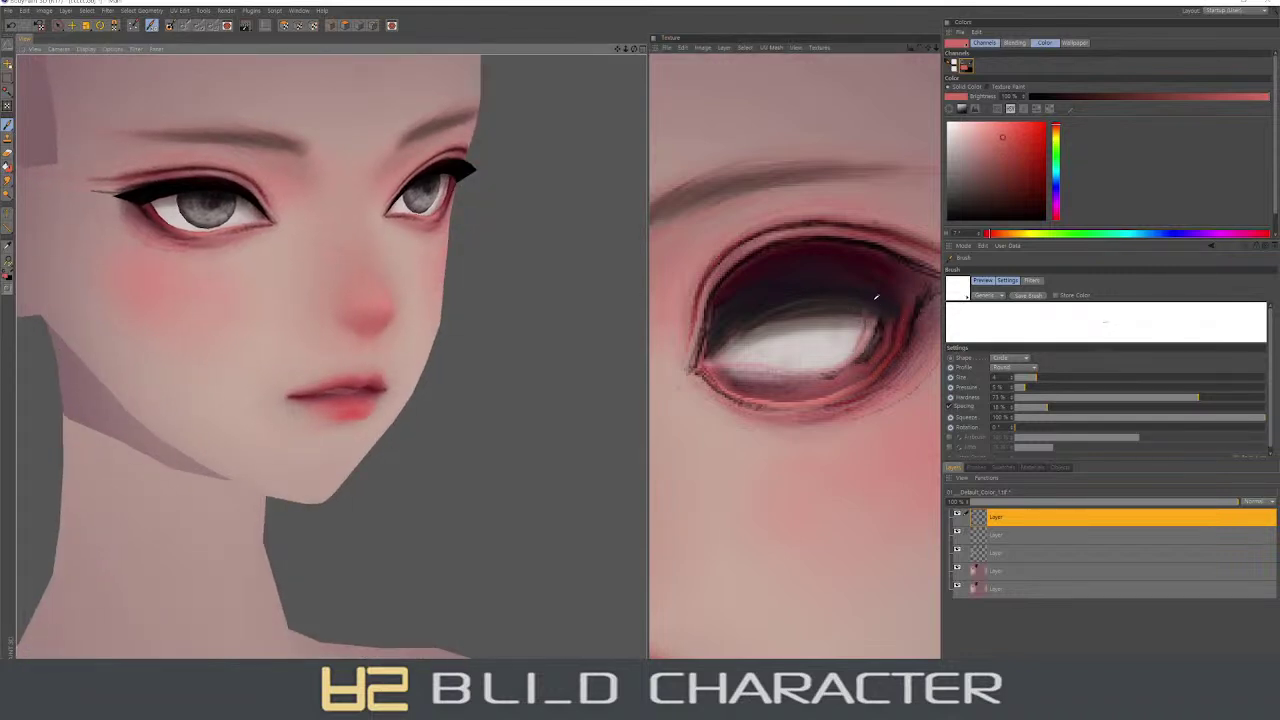
left_click(875, 297, "ctrl")
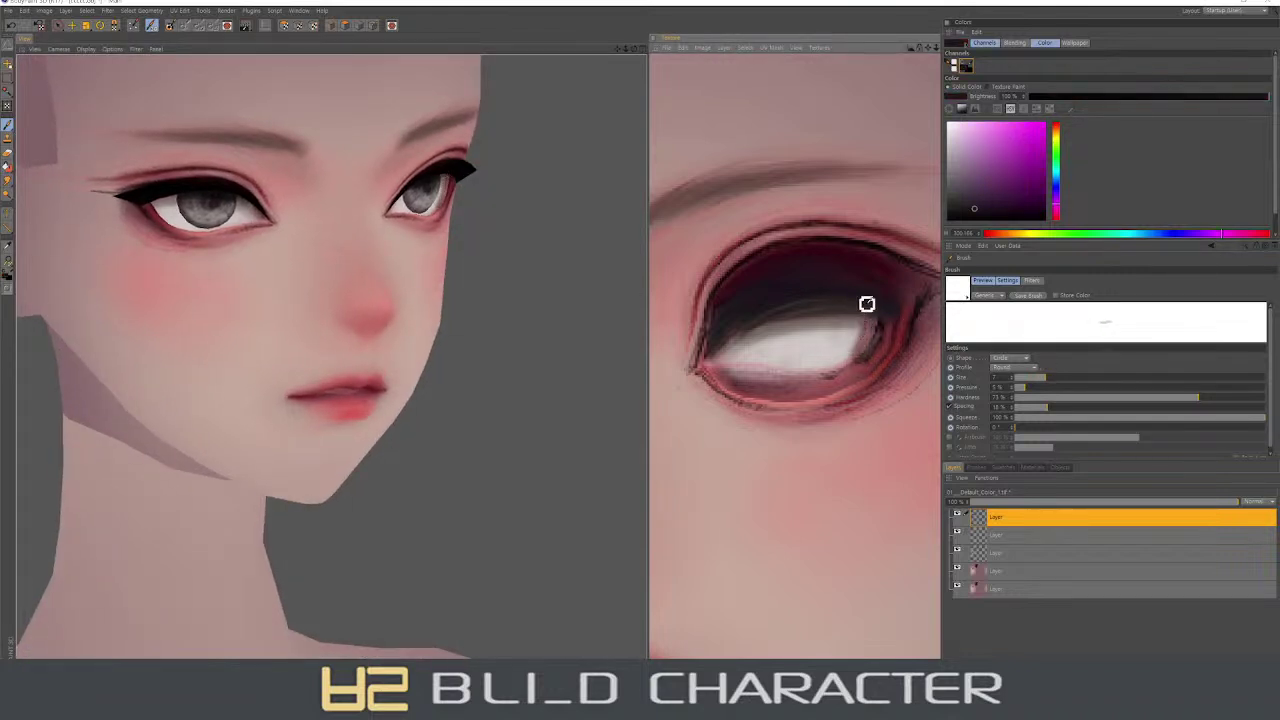
left_click_drag(860, 330, 820, 348)
- Pick light near-white tones for the eye whites from the front view, then switch to saturated red
left_click(857, 322, "ctrl")
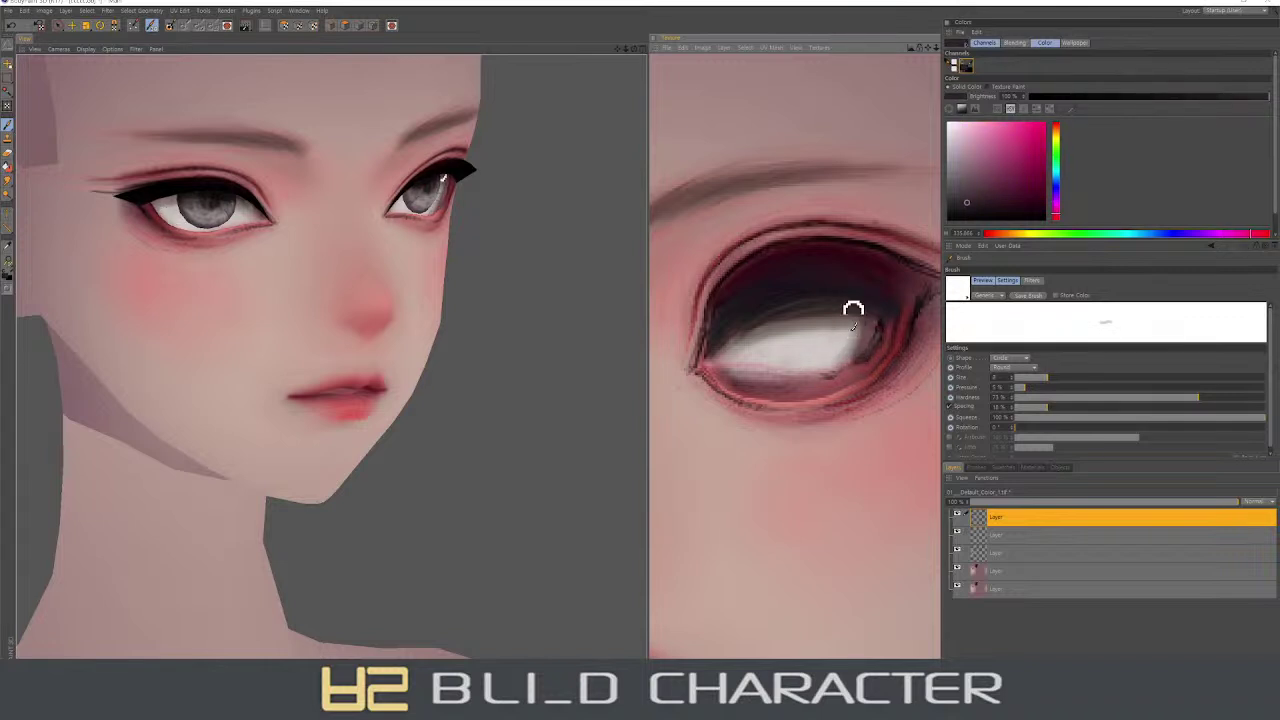
left_click(852, 330, "ctrl")
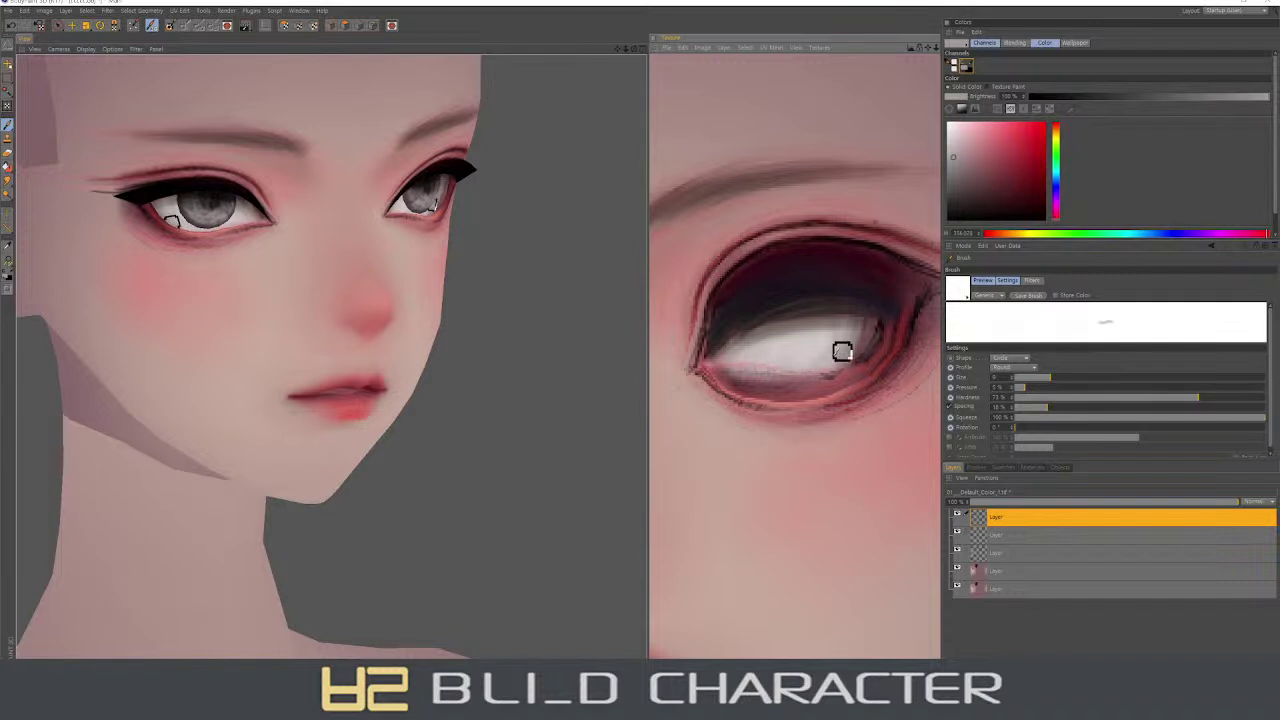
left_click(826, 344, "ctrl")
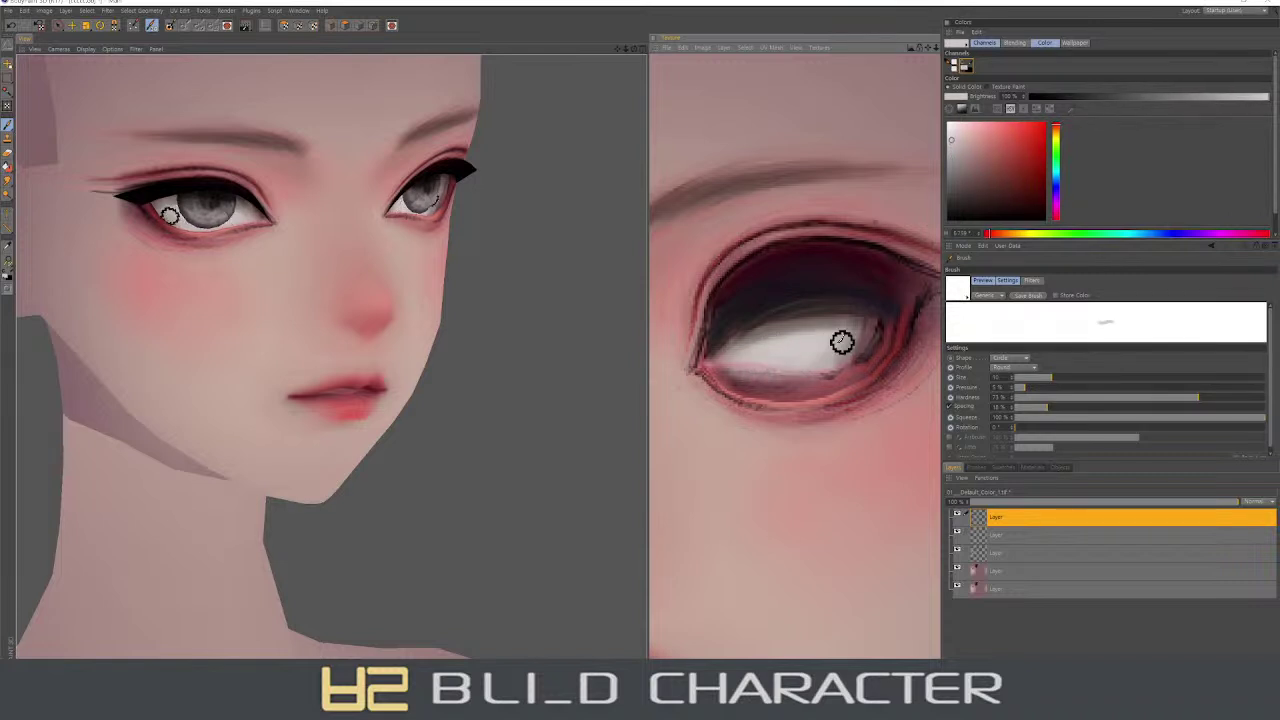
left_click_drag(543, 336, 478, 317, "alt")
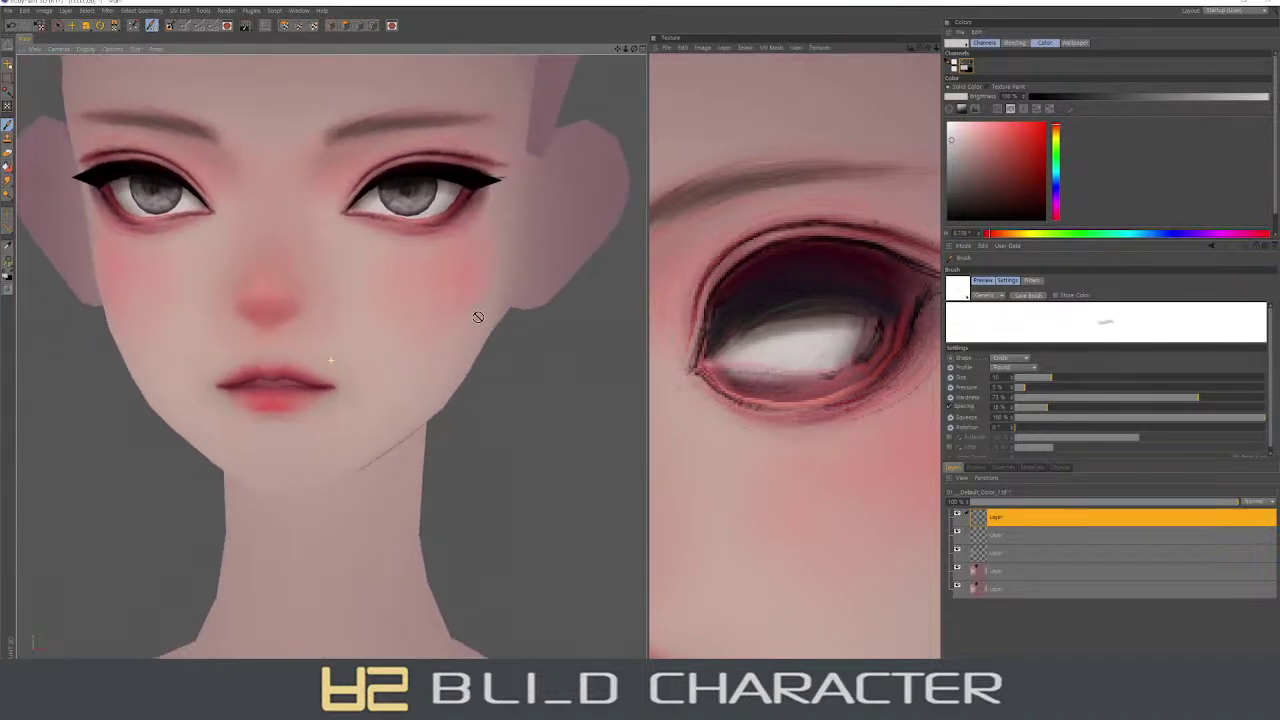
left_click(837, 349, "ctrl")
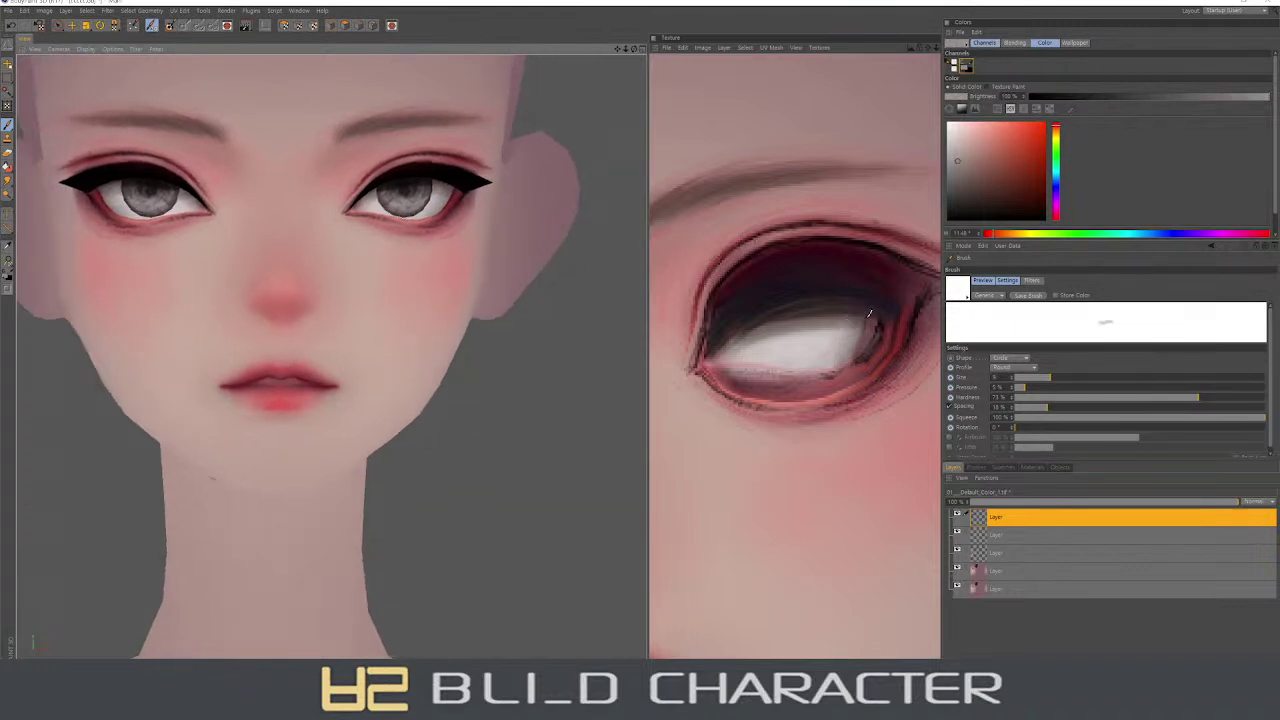
left_click(1041, 127)
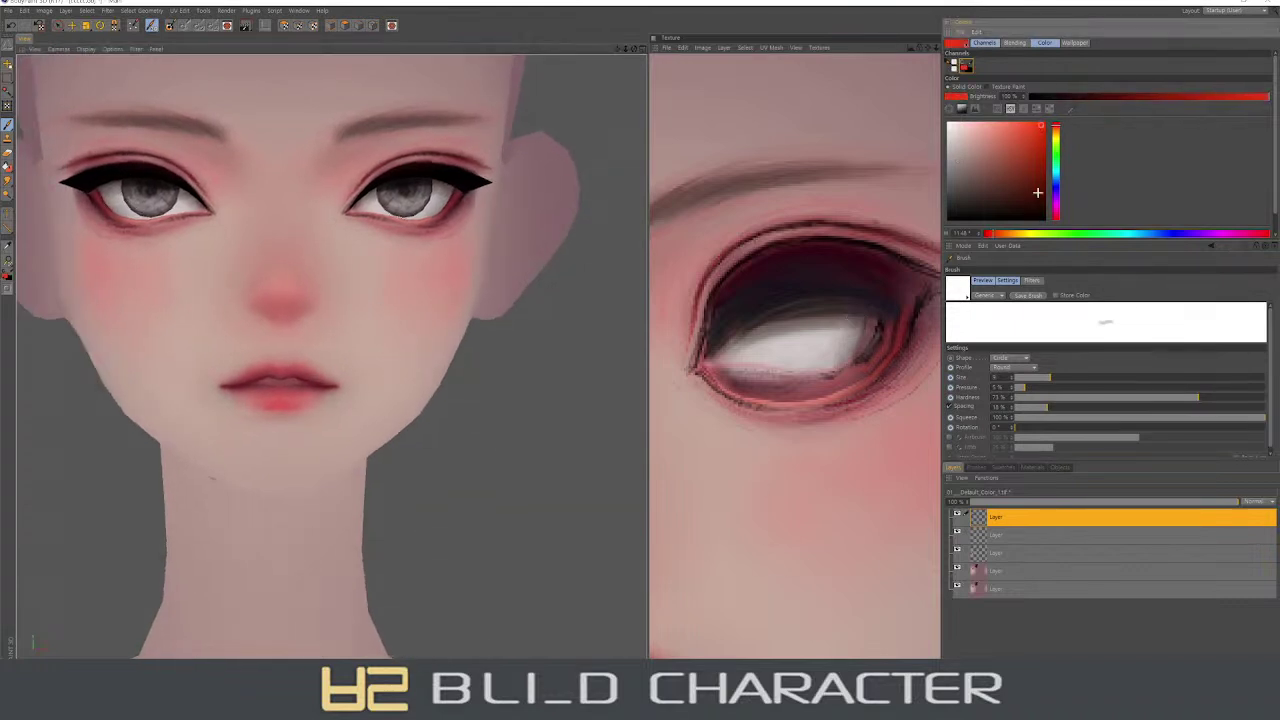
- Deepen the red, shrink the brush, choose crimson-pink, and open the brush Effector Settings
left_click(1057, 128)
middle_click_drag(846, 329, 857, 337)
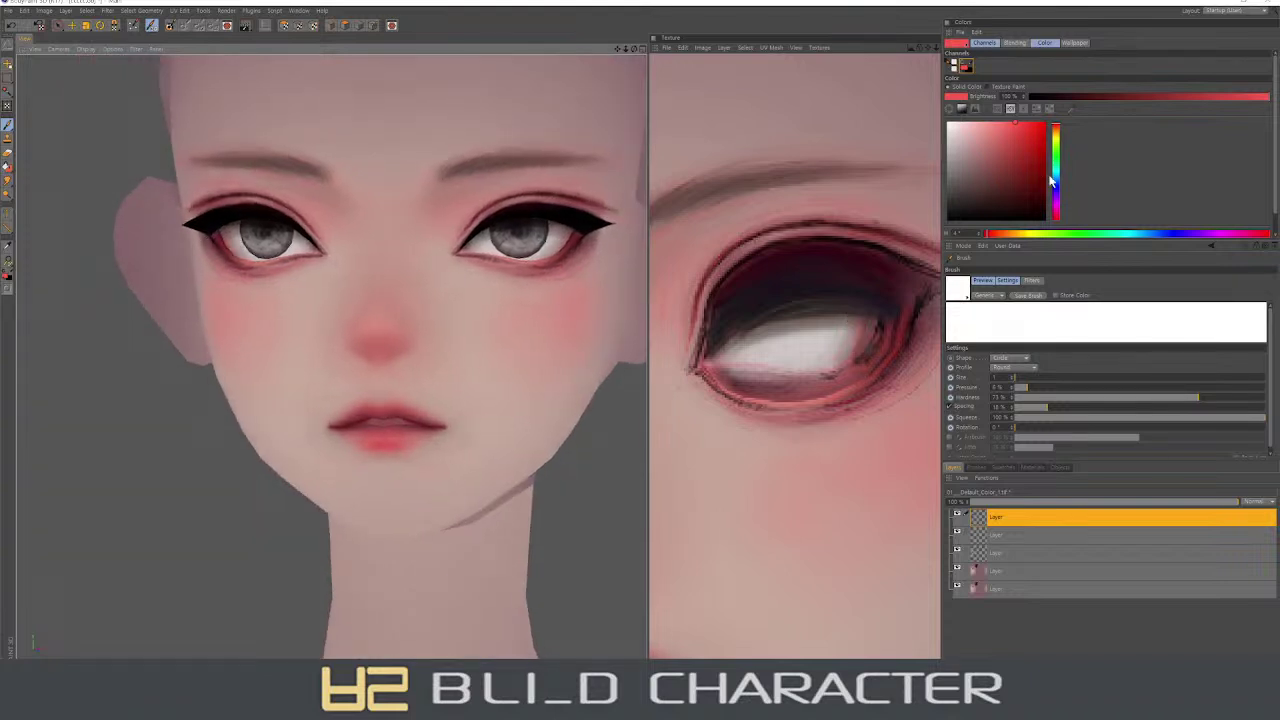
left_click(1039, 162)
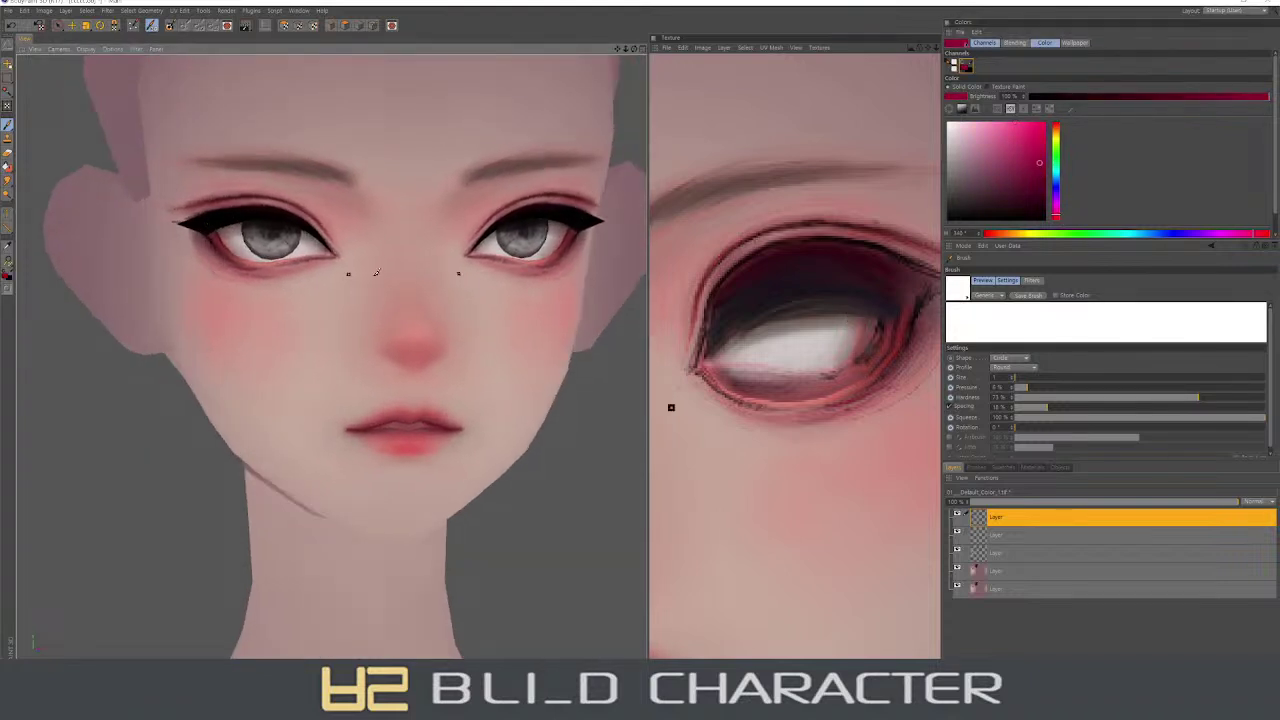
left_click(951, 381)
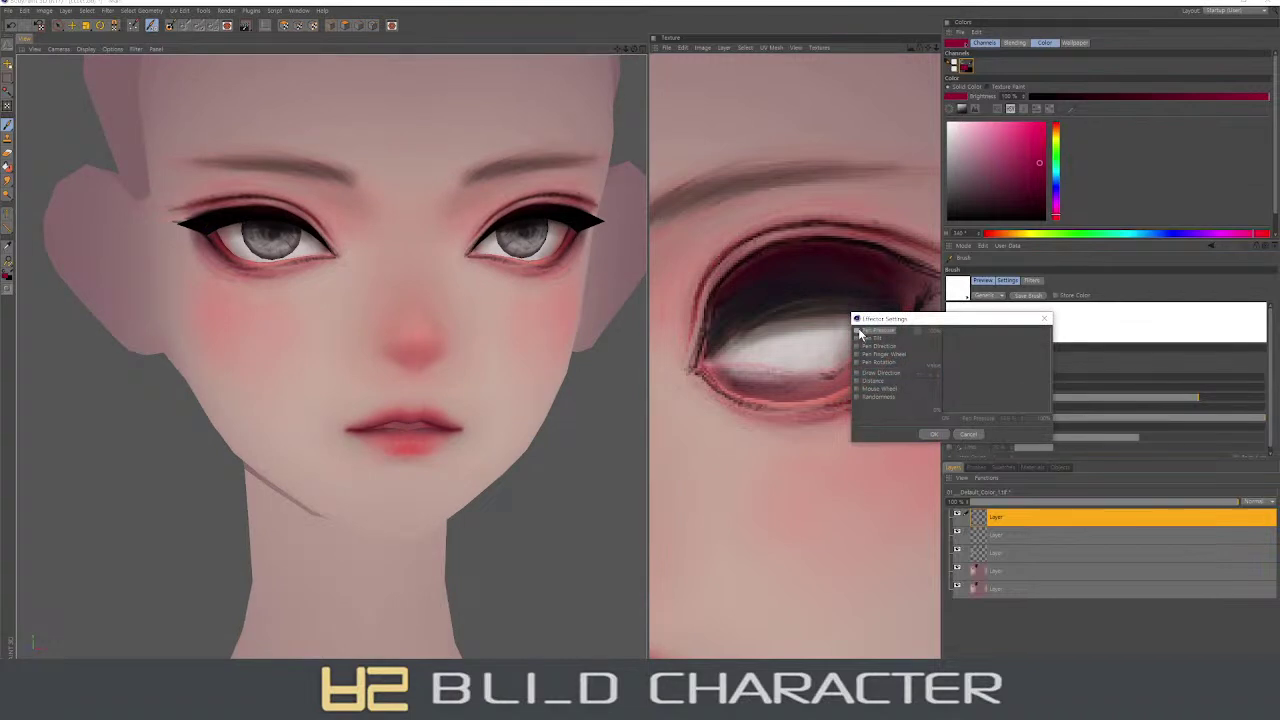
- Close Effector Settings, orbit the head, and sample a dark eye colour shifted toward blue
left_click(933, 434)
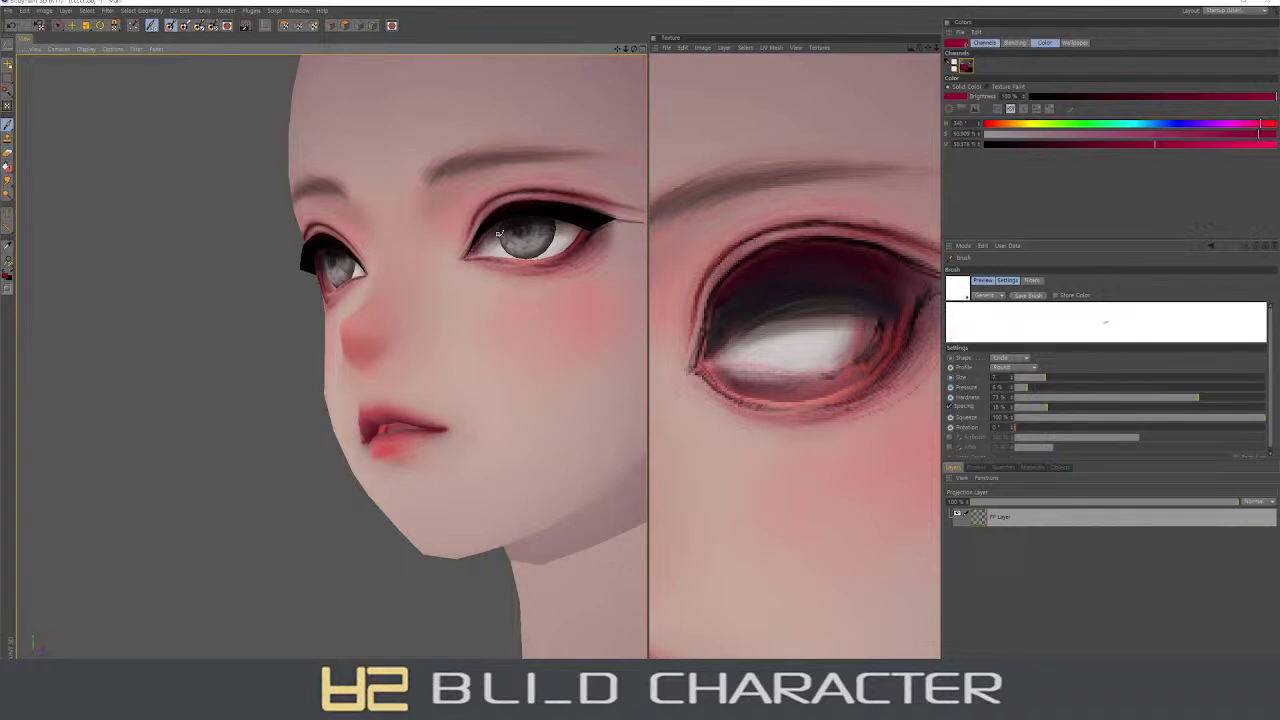
left_click_drag(499, 233, 485, 237, "alt")
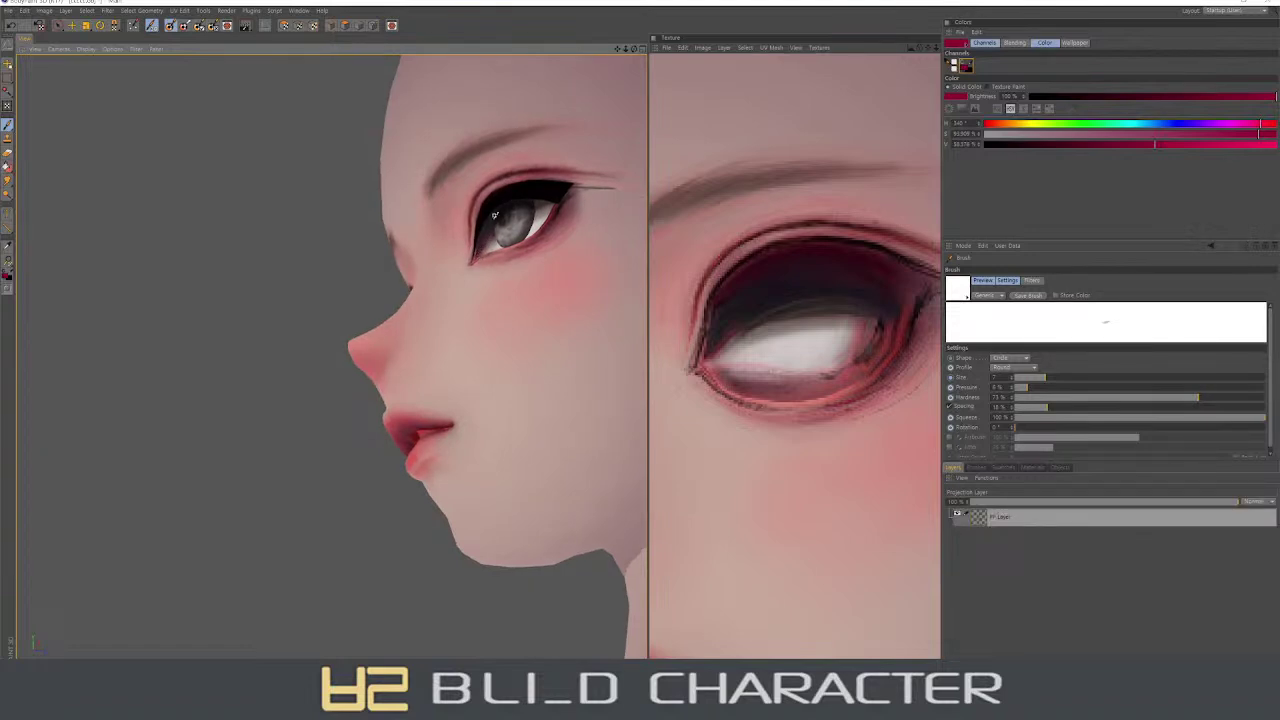
left_click_drag(372, 314, 331, 360, "alt")
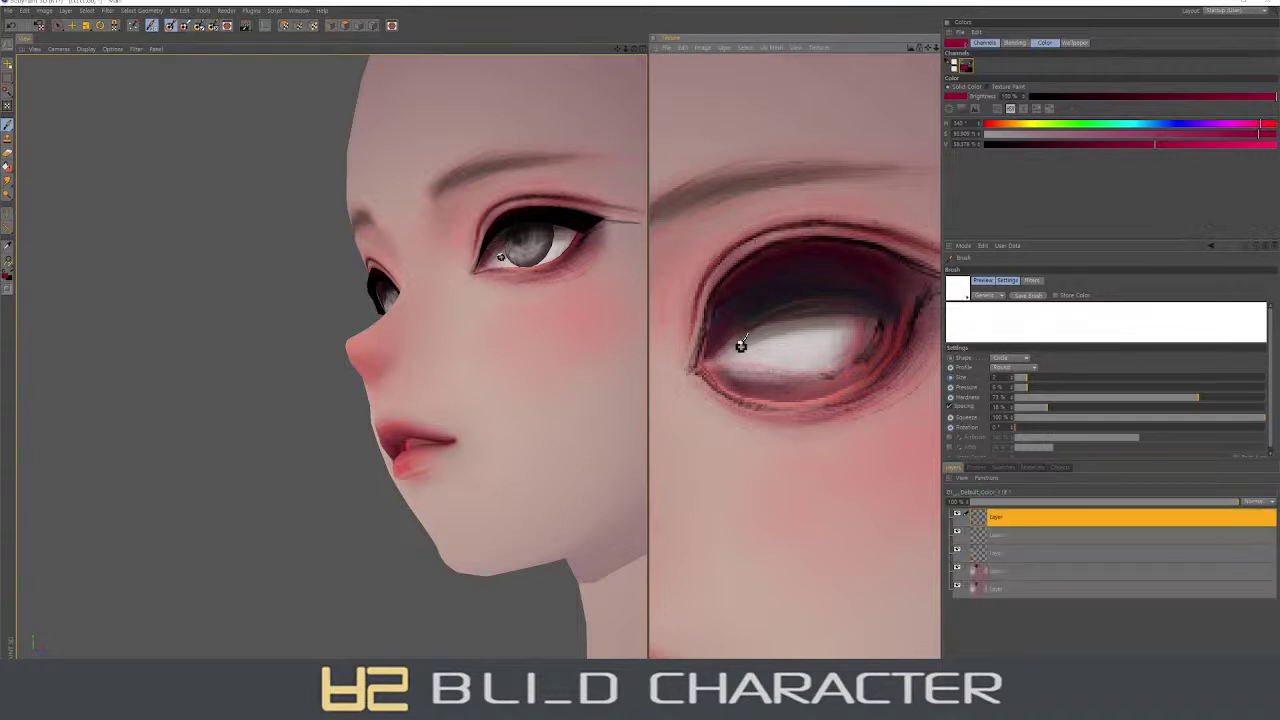
left_click(782, 292, "ctrl")
left_click(997, 108)
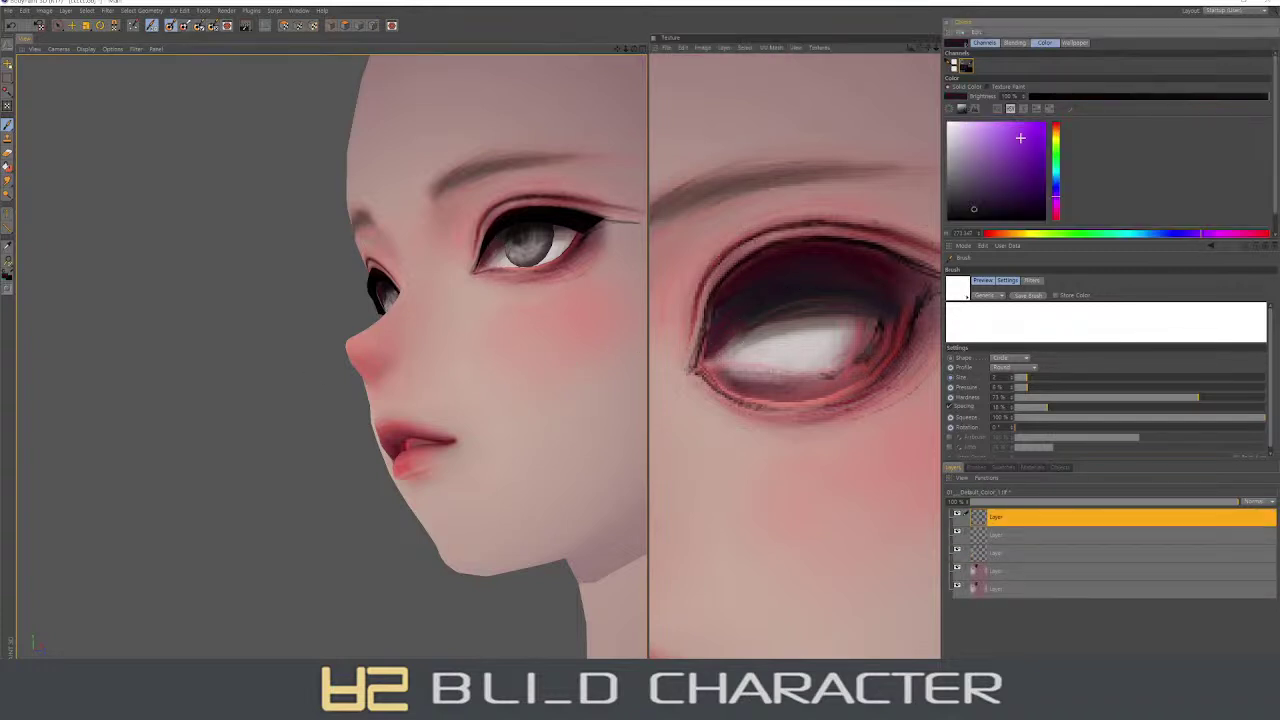
left_click_drag(1057, 201, 1046, 186)
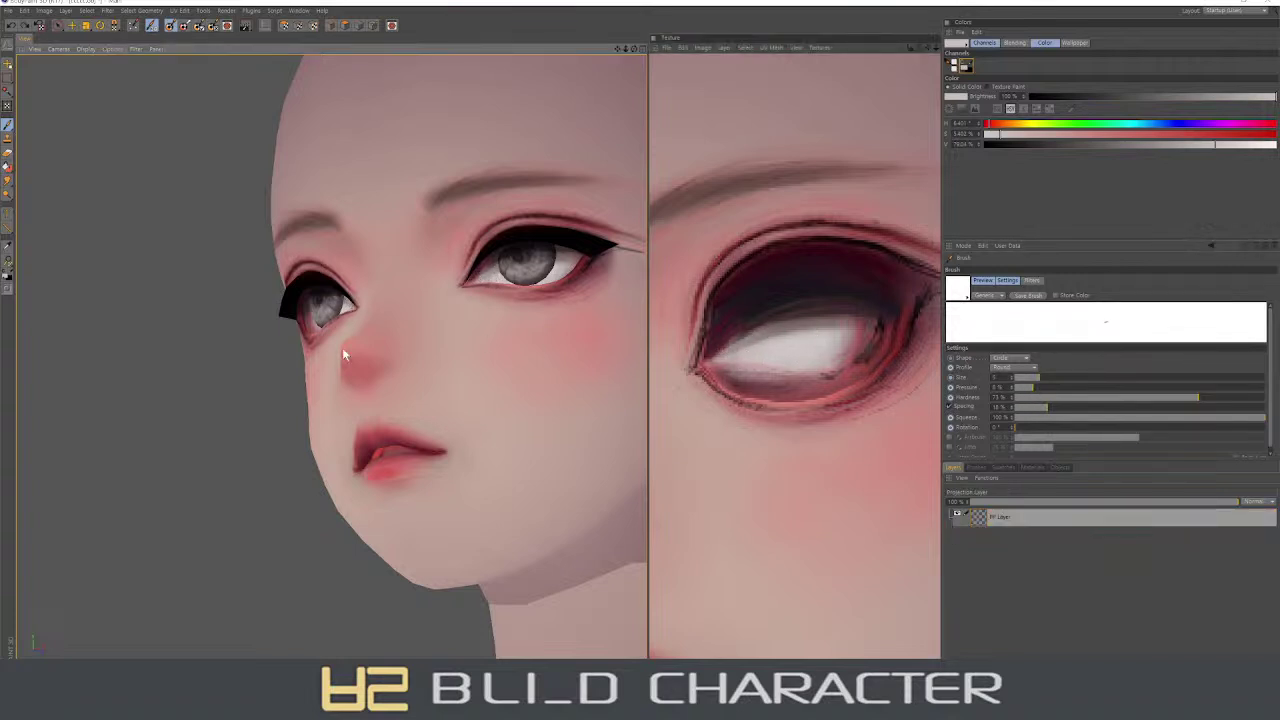
left_click_drag(467, 432, 463, 238, "alt")
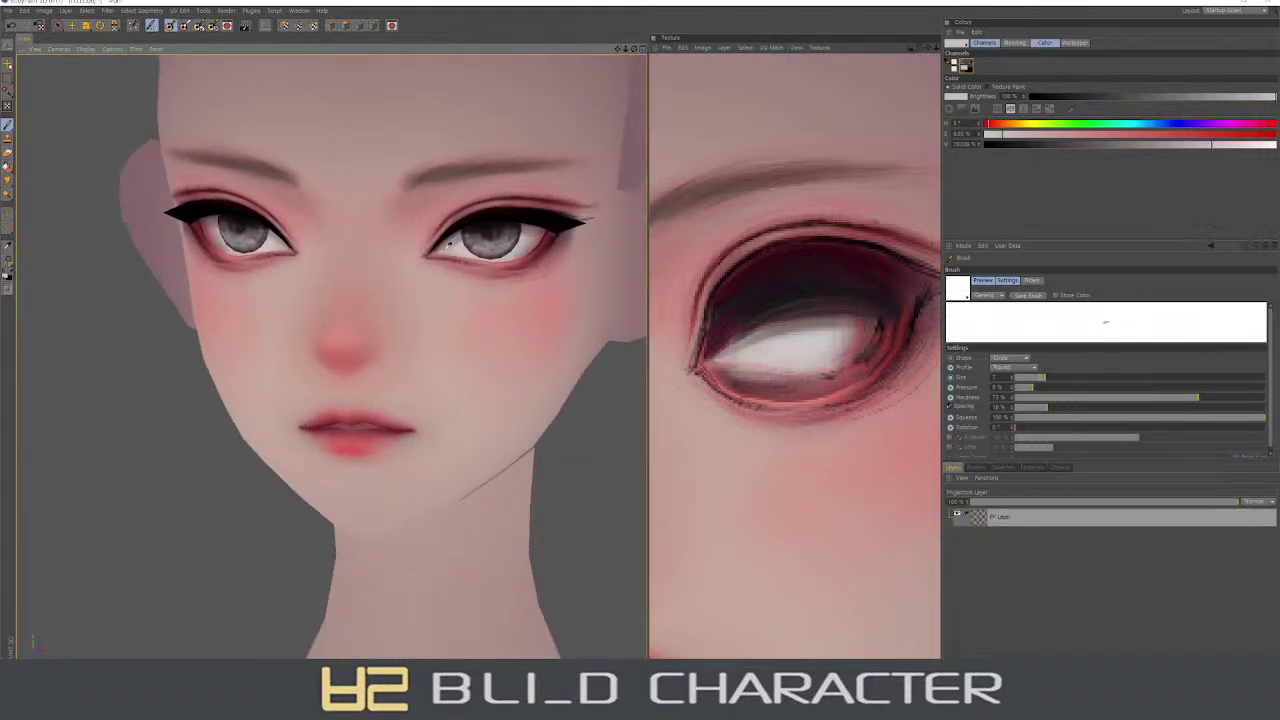
- Sample dark pink from the lower eyelid, try bright red, then settle on a soft pale skin pink
left_click(437, 246, "ctrl")
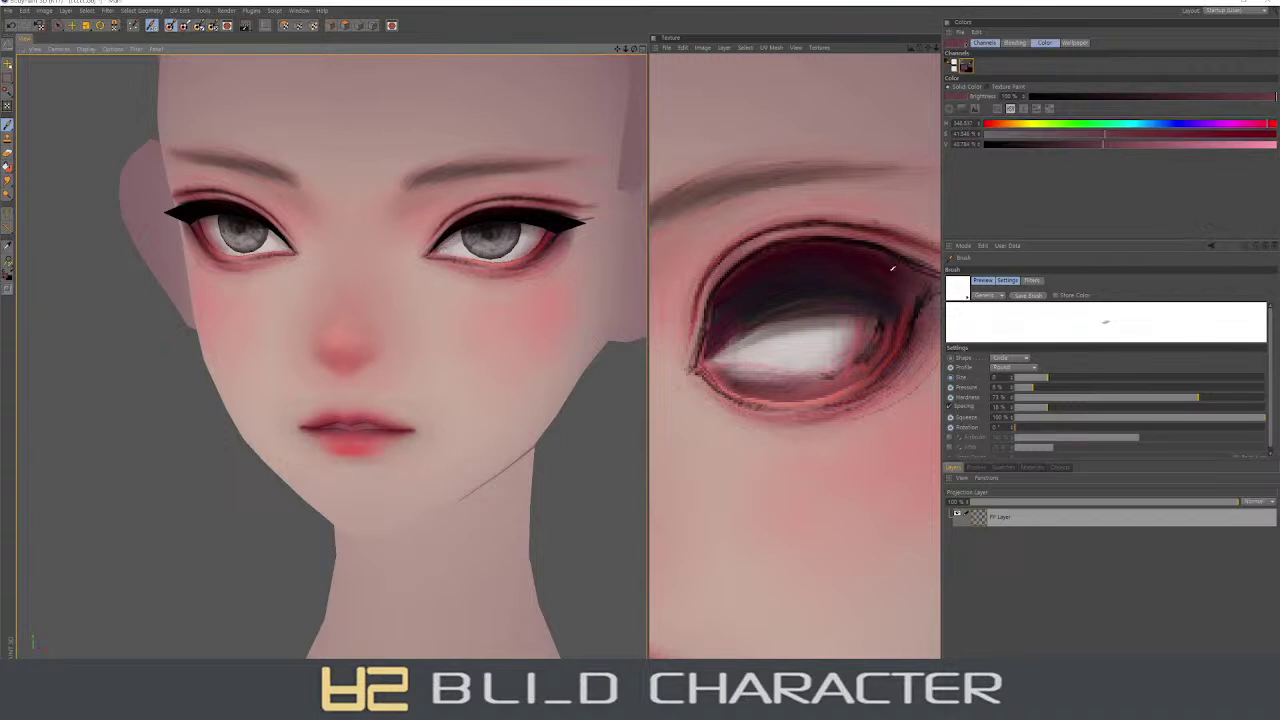
left_click(971, 110)
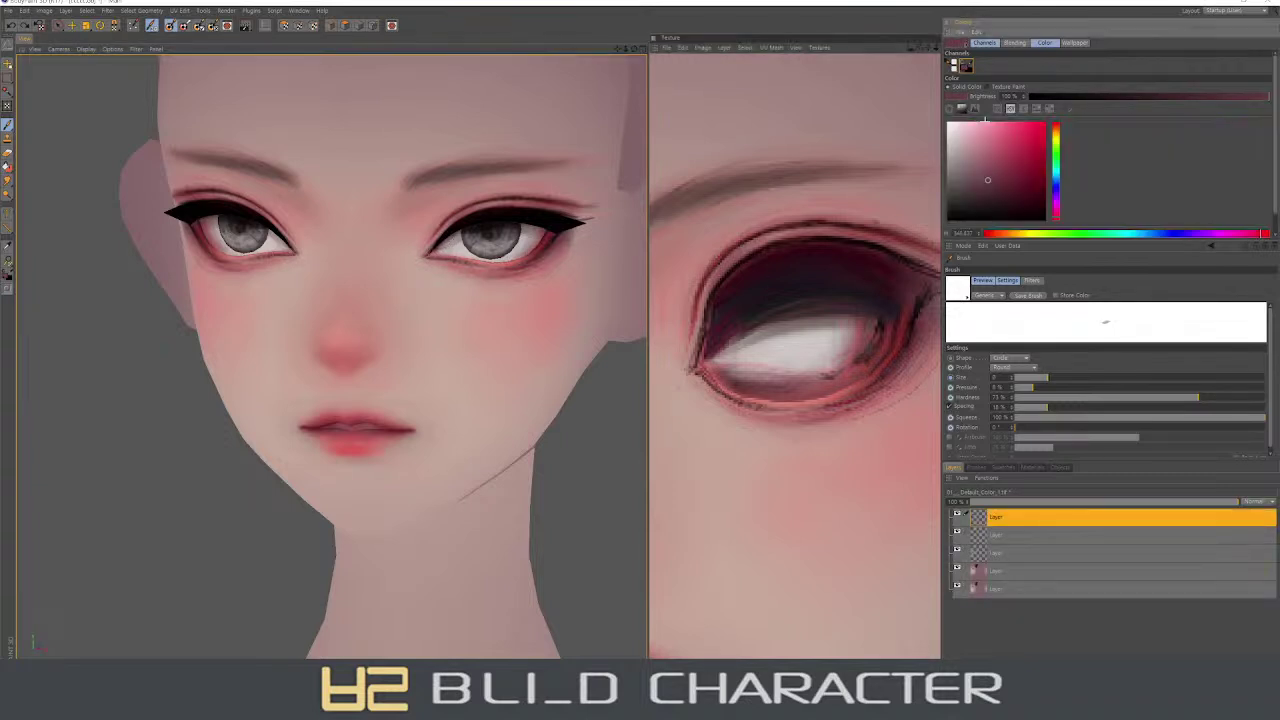
left_click_drag(1057, 140, 1057, 124)
left_click(1021, 125)
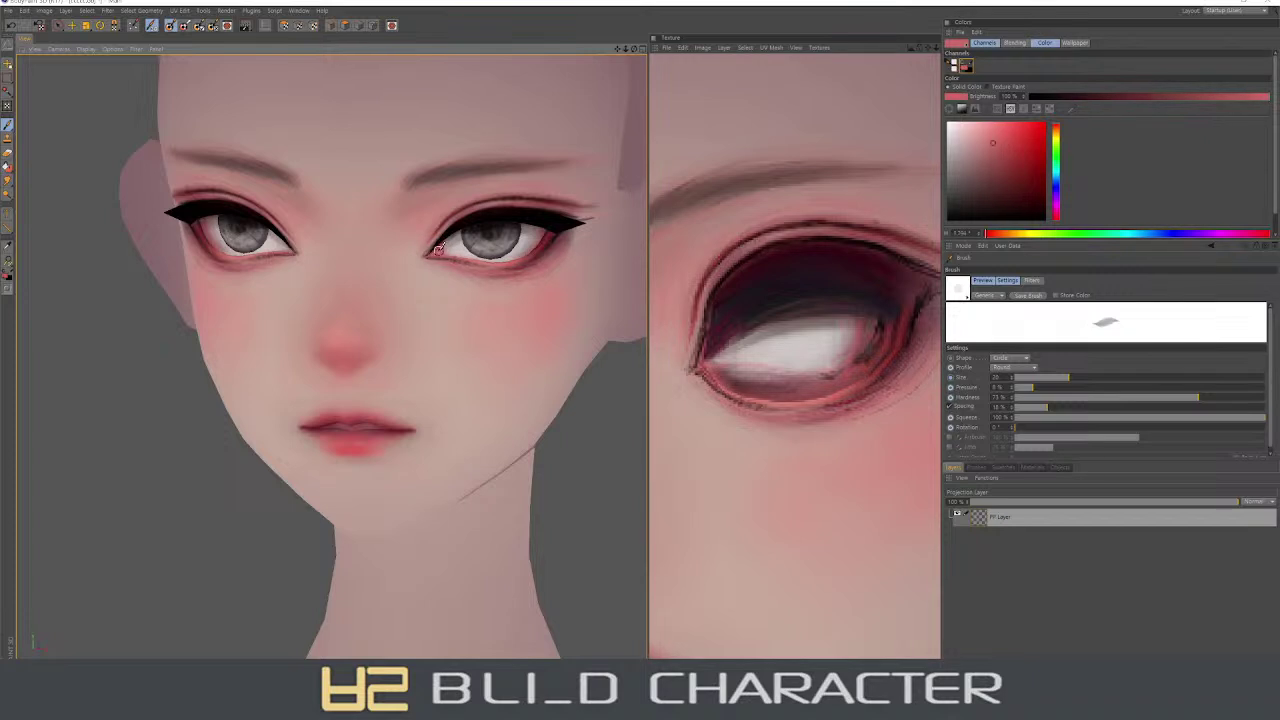
left_click(445, 240, "ctrl")
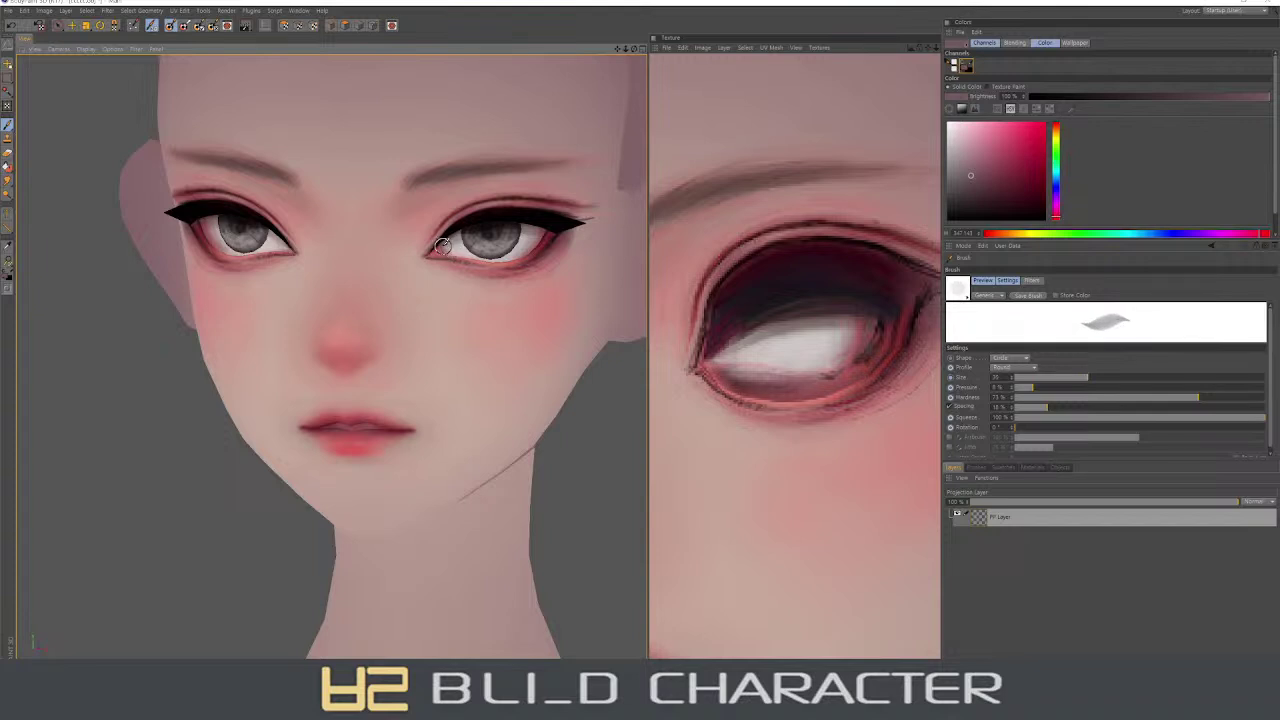
left_click(446, 246, "ctrl")
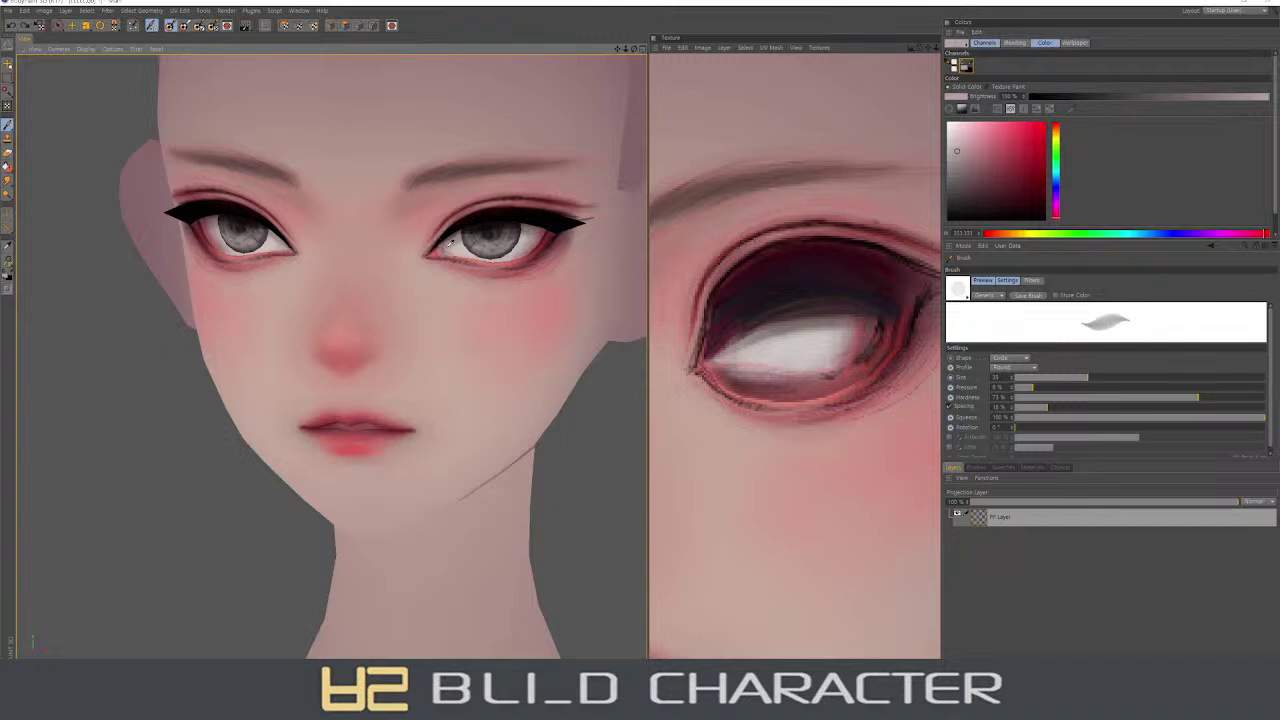
left_click(446, 246, "ctrl")
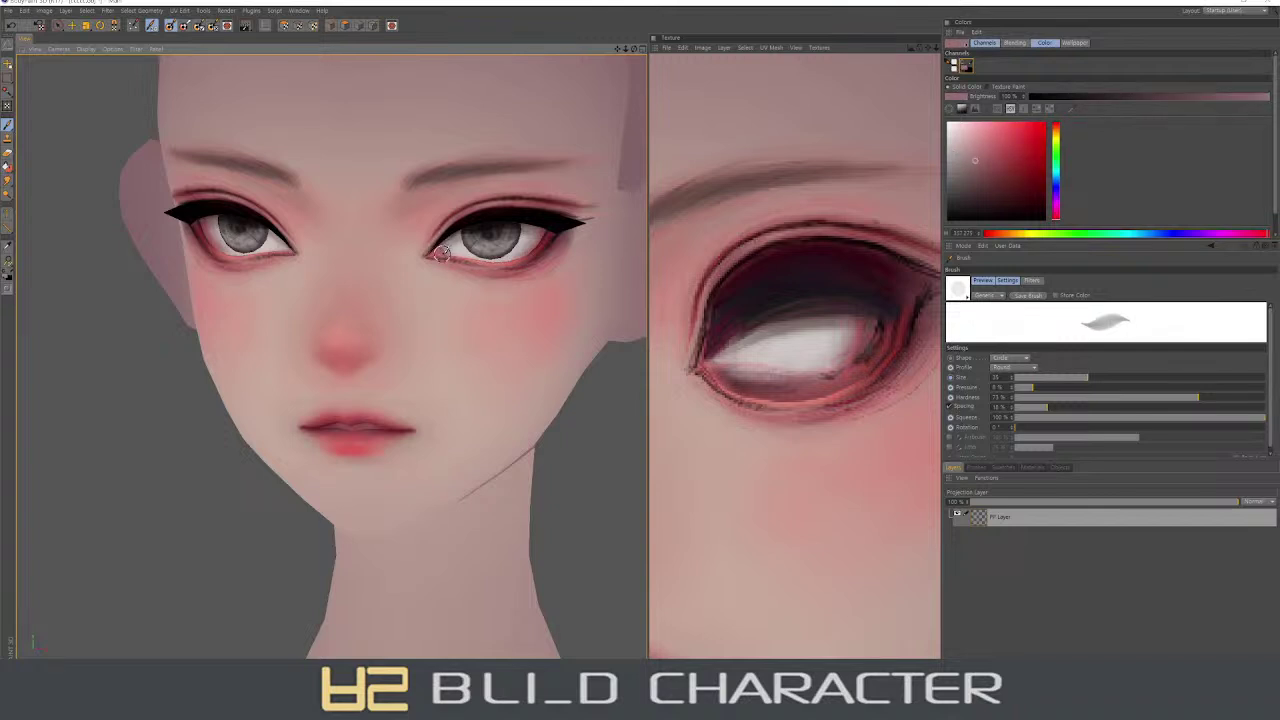
left_click(451, 244, "ctrl")
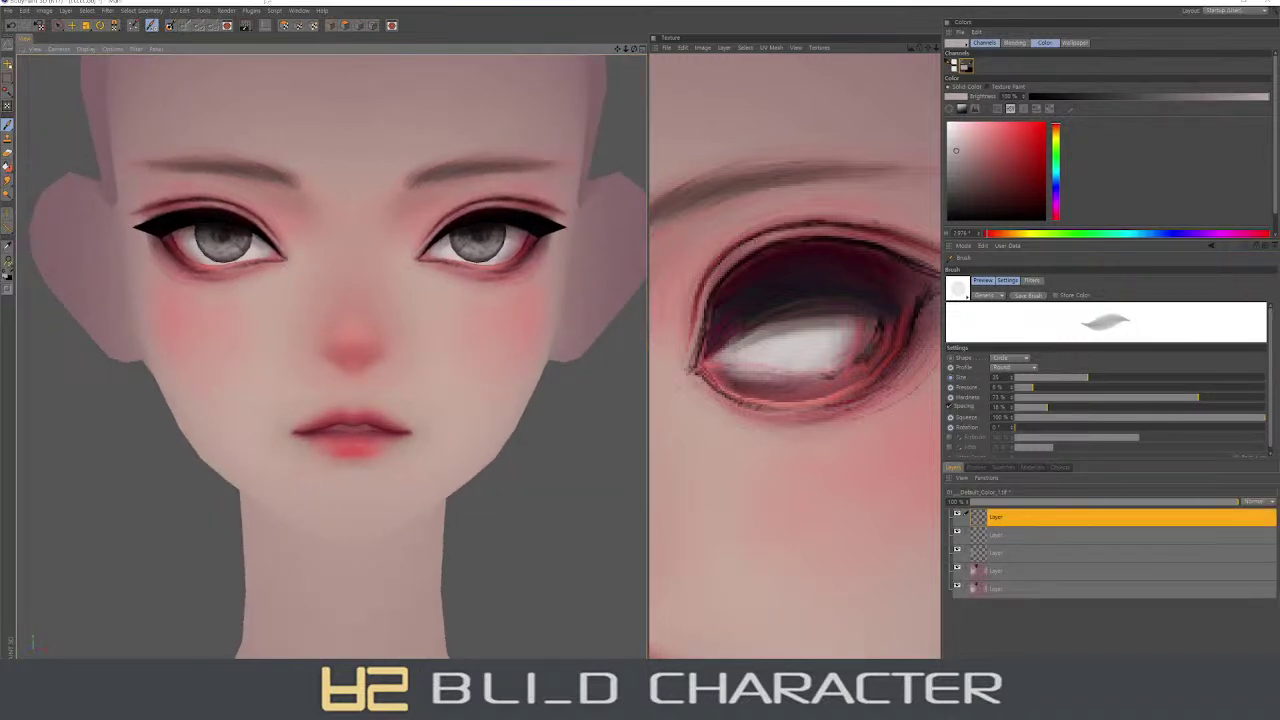
- Orbit to a three-quarter view, pick a darker muted yellow-green, and enlarge the brush to size 175
scroll(352, 146, "down", 3)
left_click_drag(485, 217, 385, 217, "alt")
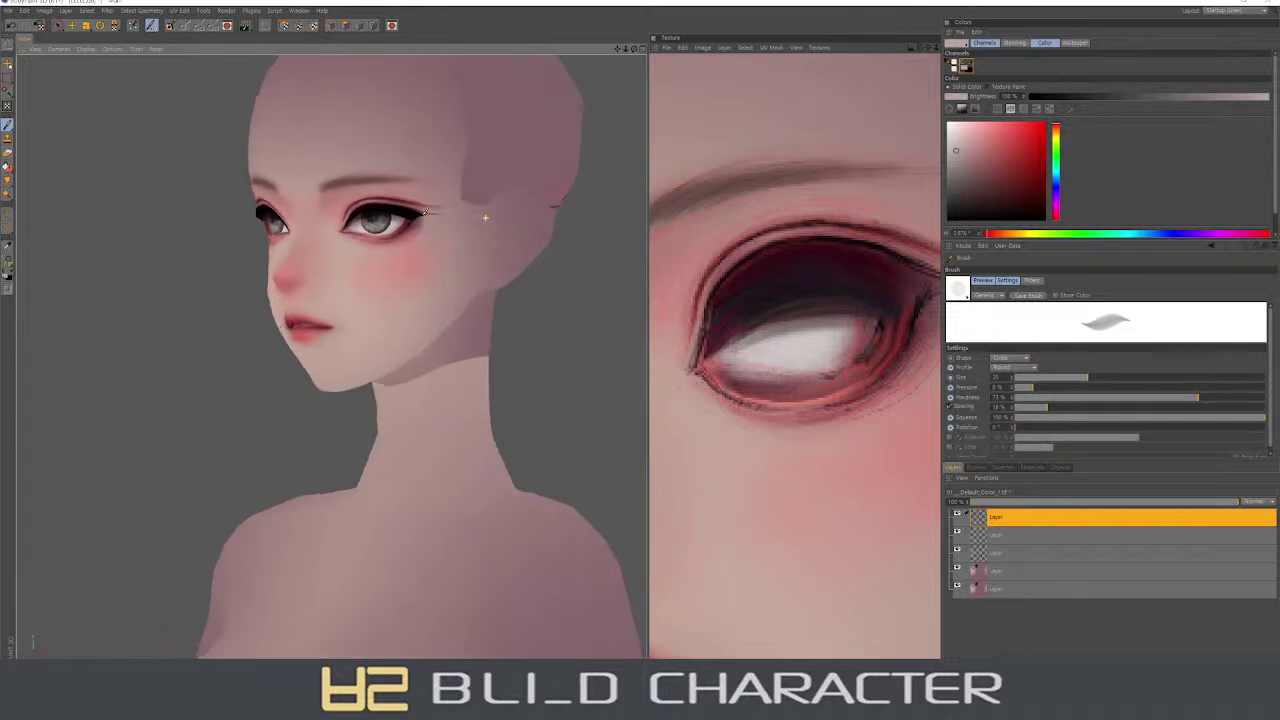
scroll(383, 210, "up", 3)
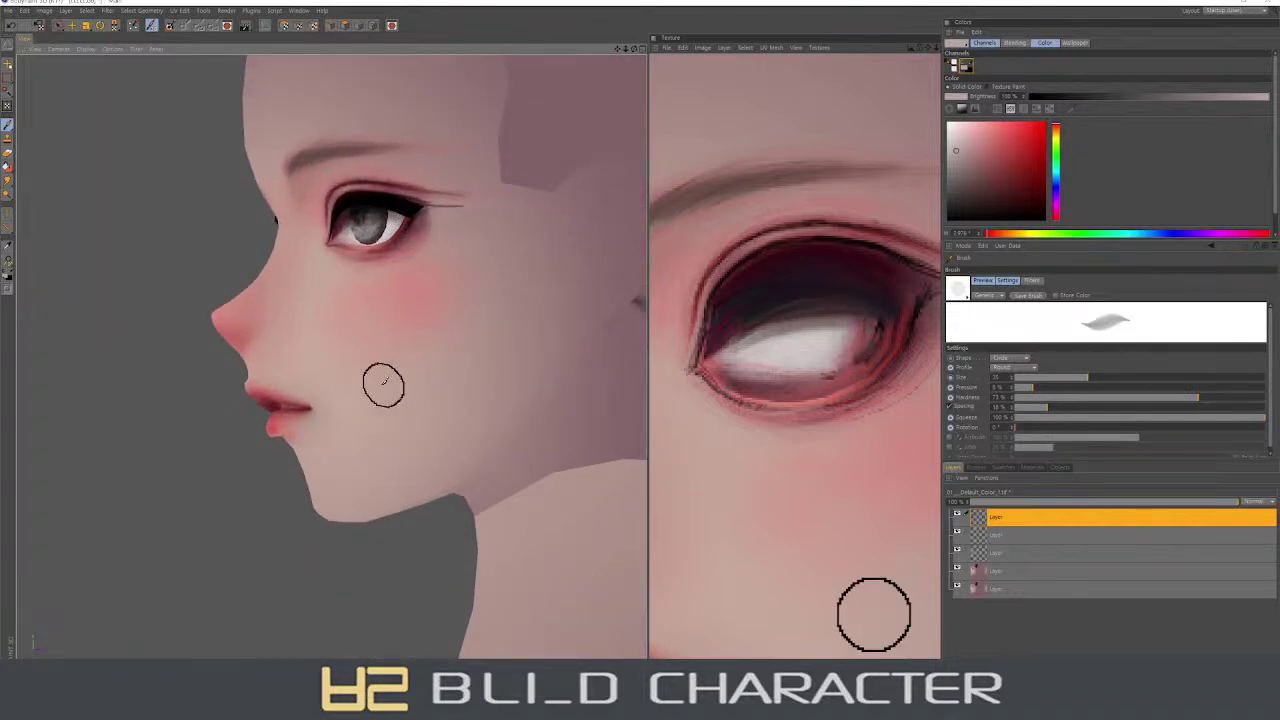
mouse_move(371, 382)
left_mouse_down("alt")
mouse_move(427, 378)
mouse_move(268, 431)
left_mouse_up("alt")
left_click(260, 408, "ctrl")
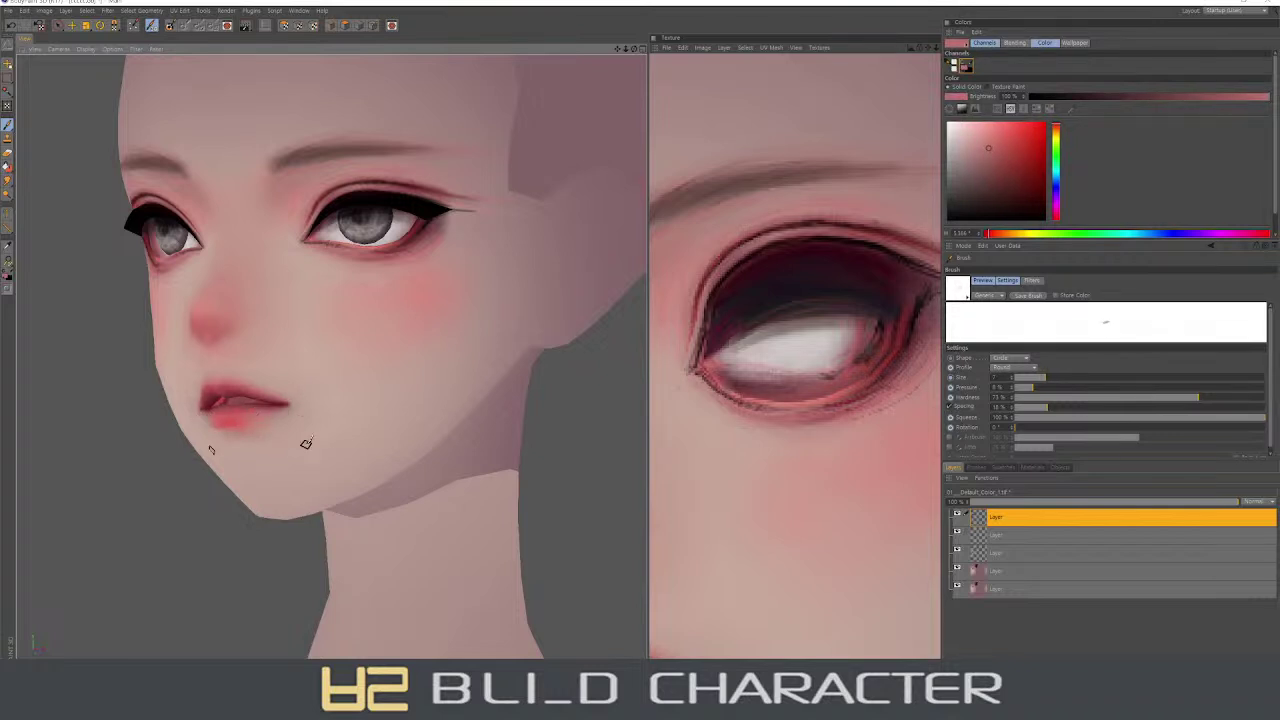
middle_click_drag(306, 443, 487, 377, "alt")
left_click(610, 251, "ctrl")
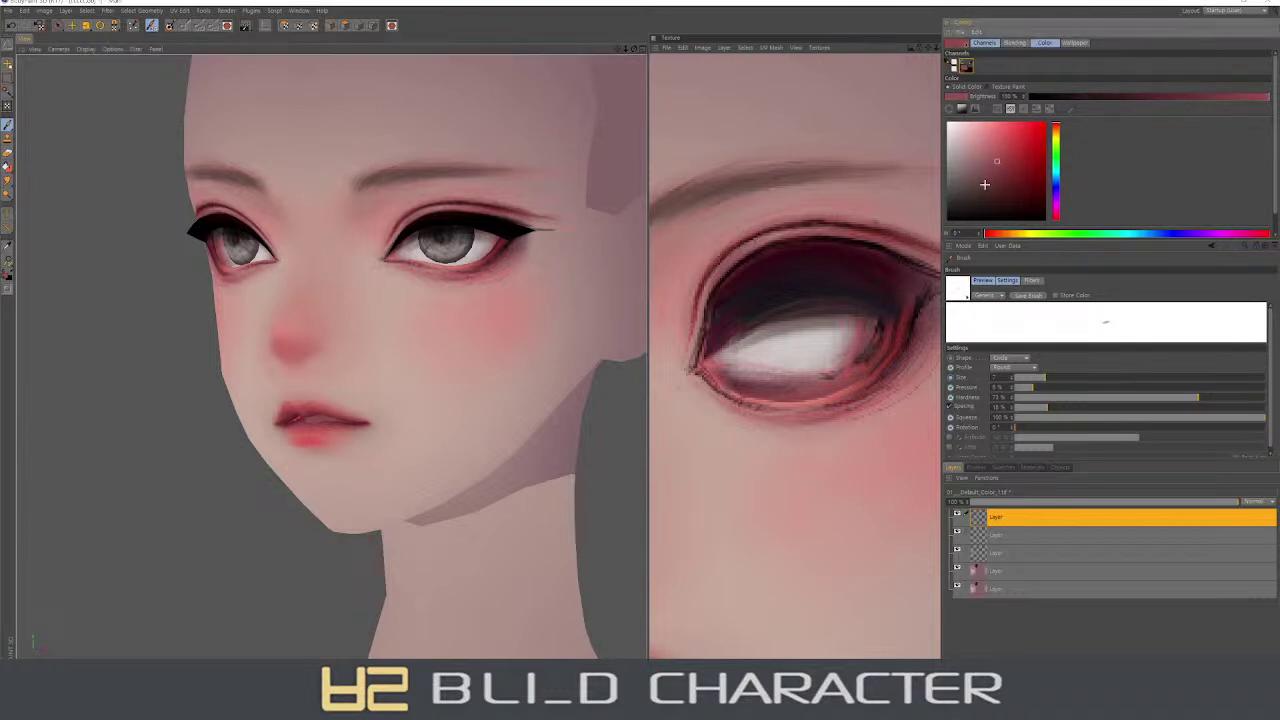
left_click(1057, 148)
left_click(990, 190)
middle_click_drag(590, 240, 601, 354)
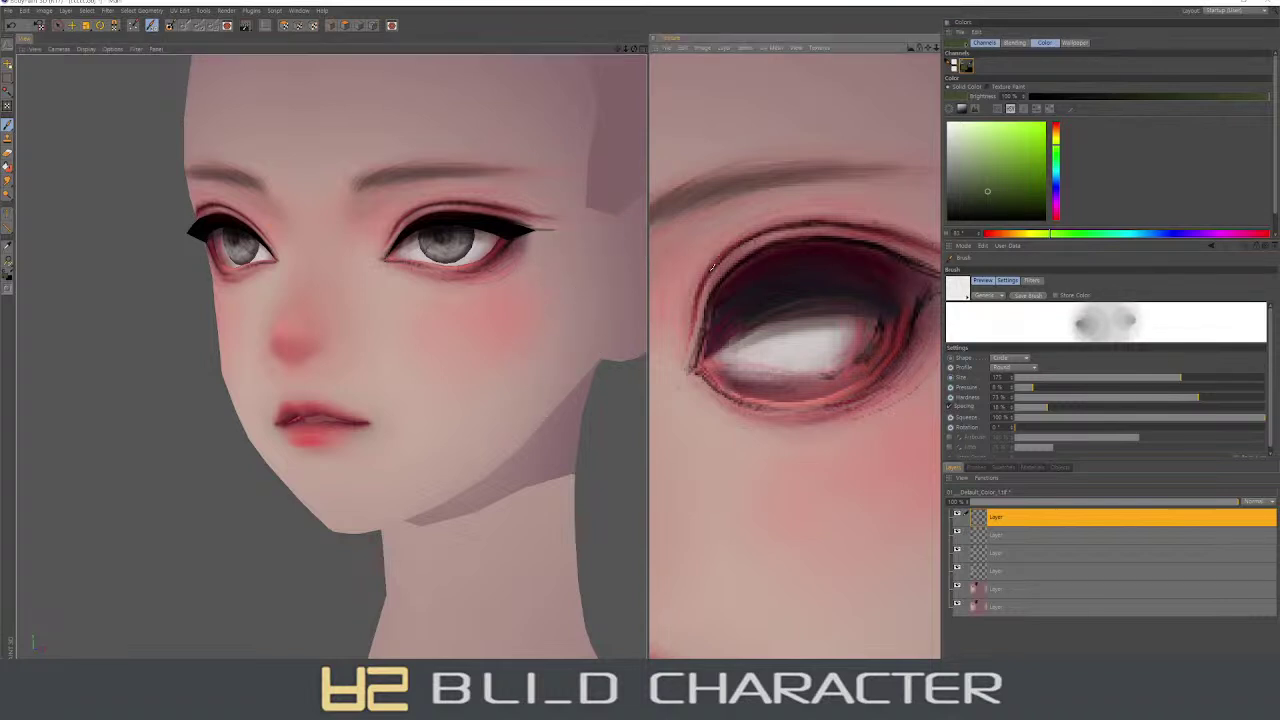
- Paint greenish-grey shadow along the cheek edge, jaw and under-chin, then cover the upper cheek with skin tone
left_click_drag(620, 260, 578, 370)
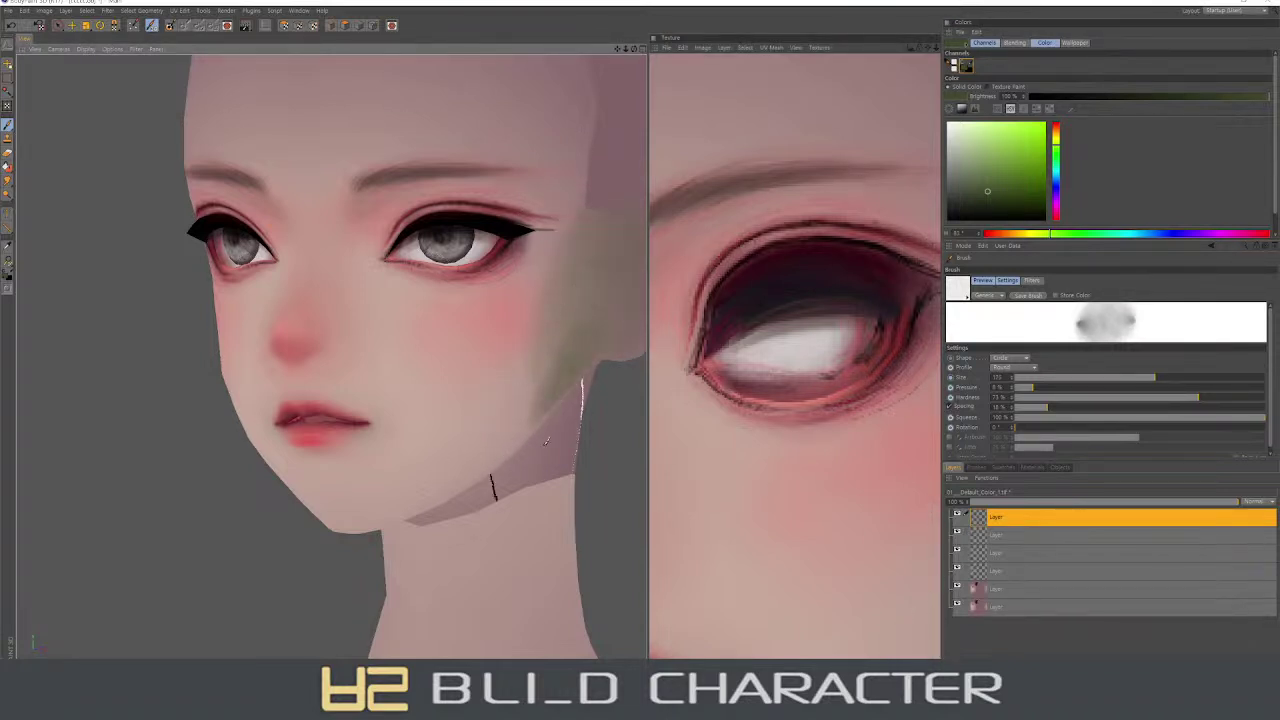
mouse_move(494, 488)
middle_mouse_down()
mouse_move(517, 423)
mouse_move(465, 483)
middle_mouse_up()
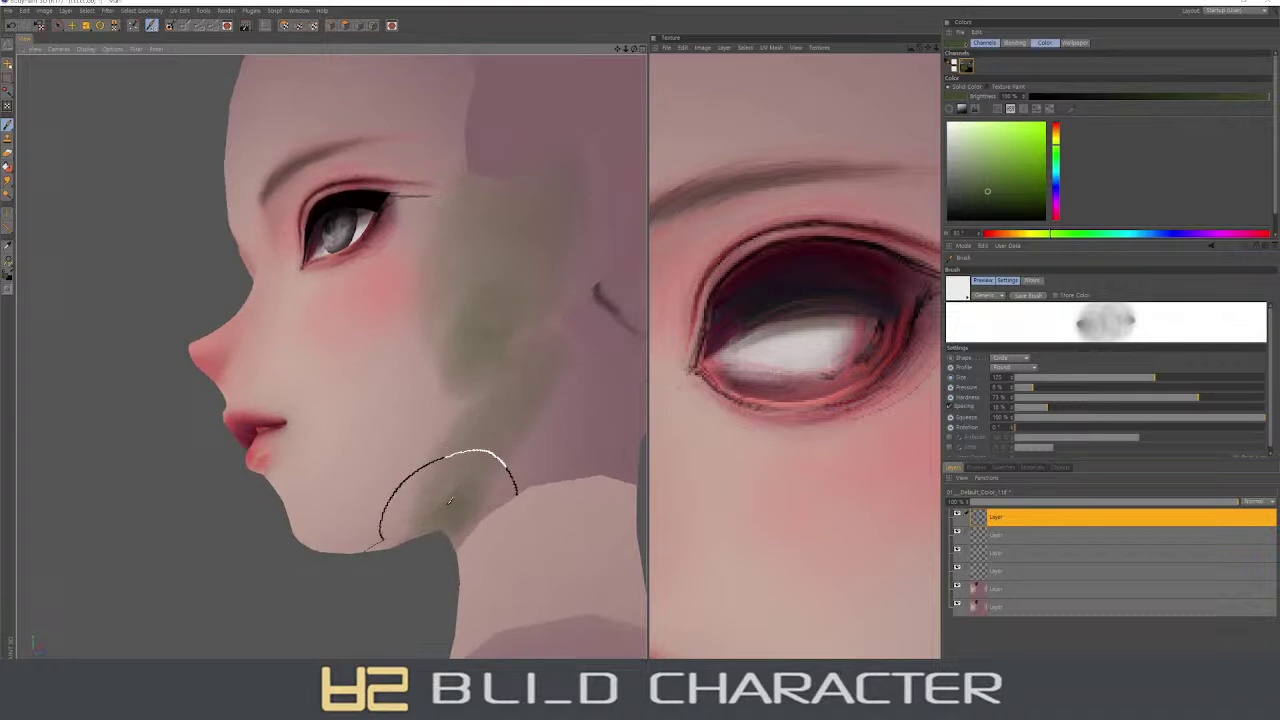
left_click_drag(465, 483, 457, 498)
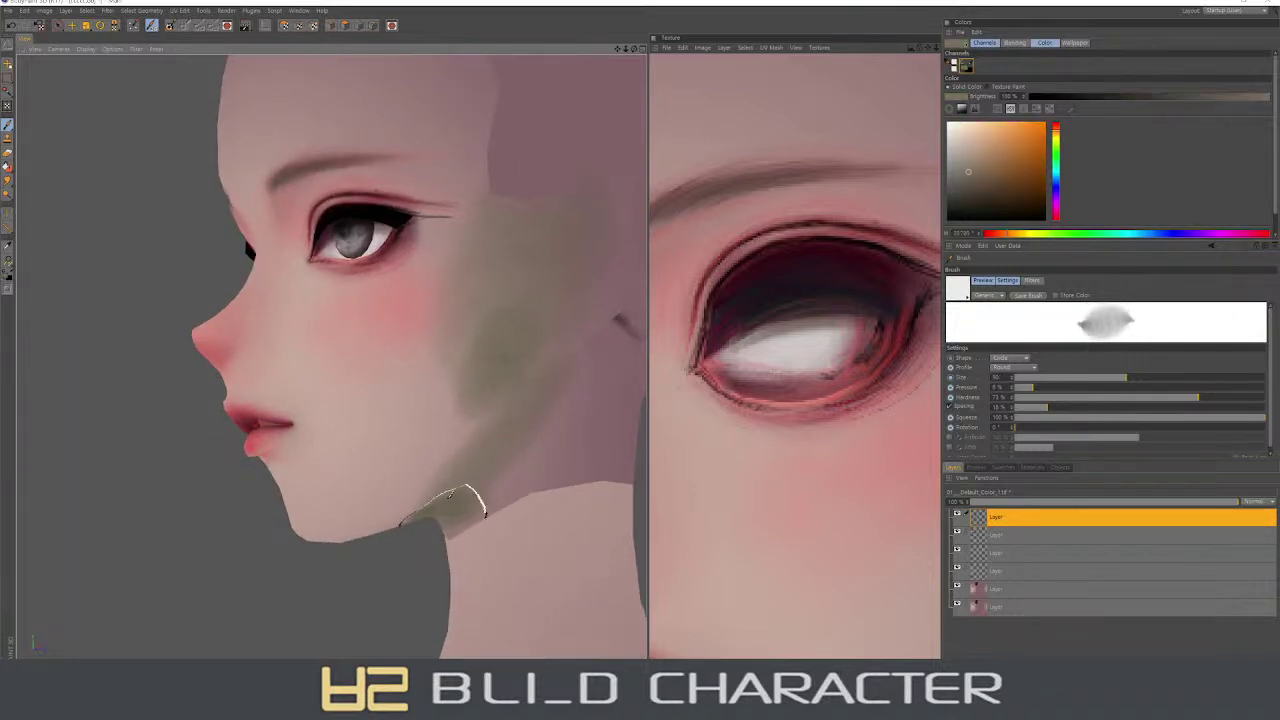
left_click(495, 345, "ctrl")
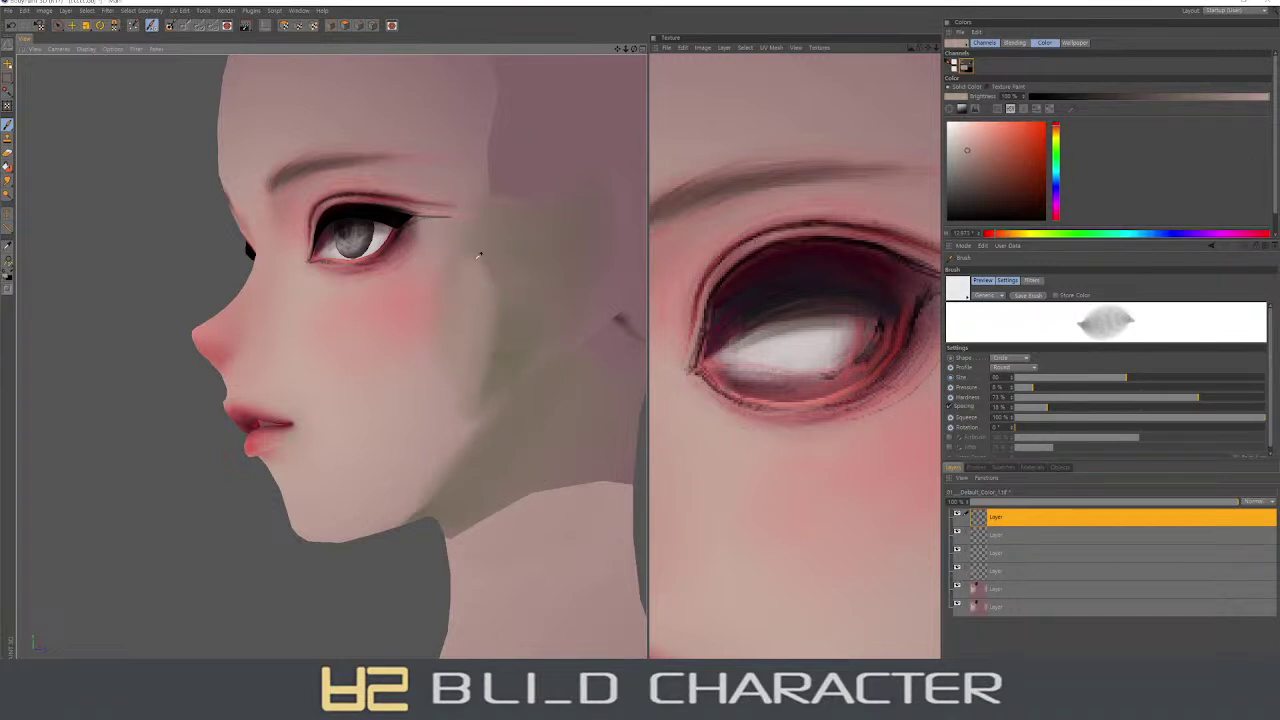
mouse_move(472, 208)
left_mouse_down()
mouse_move(508, 295)
mouse_move(470, 420)
left_mouse_up()
left_click(528, 330, "ctrl")
- Paint saturated red blush along the cheek and jaw, then pick lighter pinks with a size-50 brush
left_click(1056, 128)
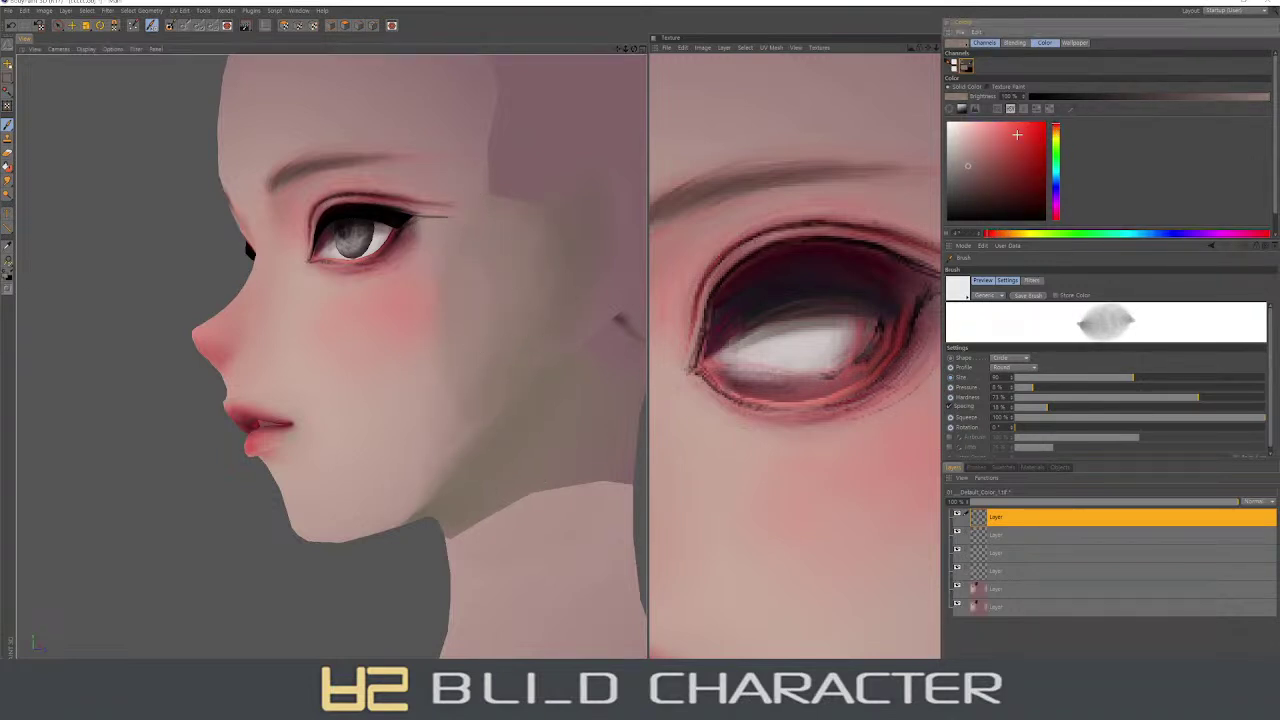
left_click(1015, 123)
mouse_move(543, 335)
left_mouse_down()
mouse_move(420, 490)
mouse_move(337, 509)
left_mouse_up()
mouse_move(540, 250)
left_mouse_down()
mouse_move(486, 386)
mouse_move(480, 323)
left_mouse_up()
left_click(503, 317, "ctrl")
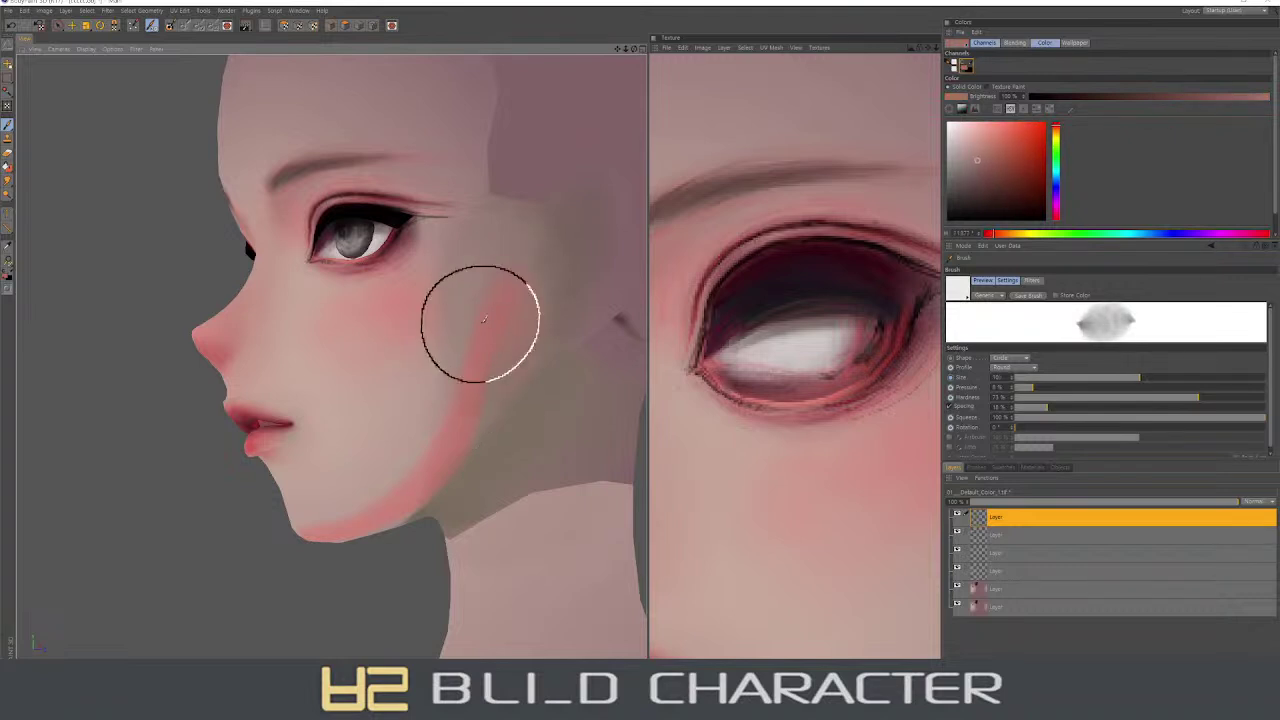
left_click(423, 466, "ctrl")
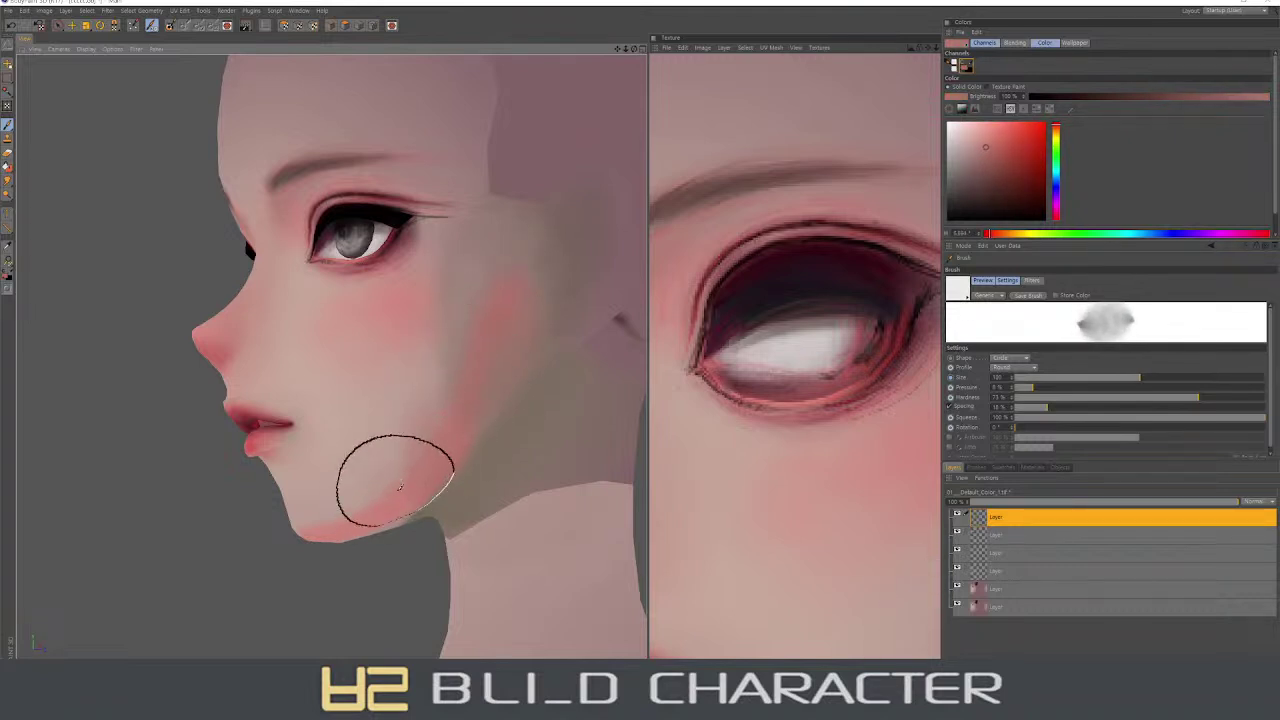
mouse_move(400, 505)
right_mouse_down()
mouse_move(380, 505)
mouse_move(430, 505)
right_mouse_up()
left_click(430, 505, "ctrl")
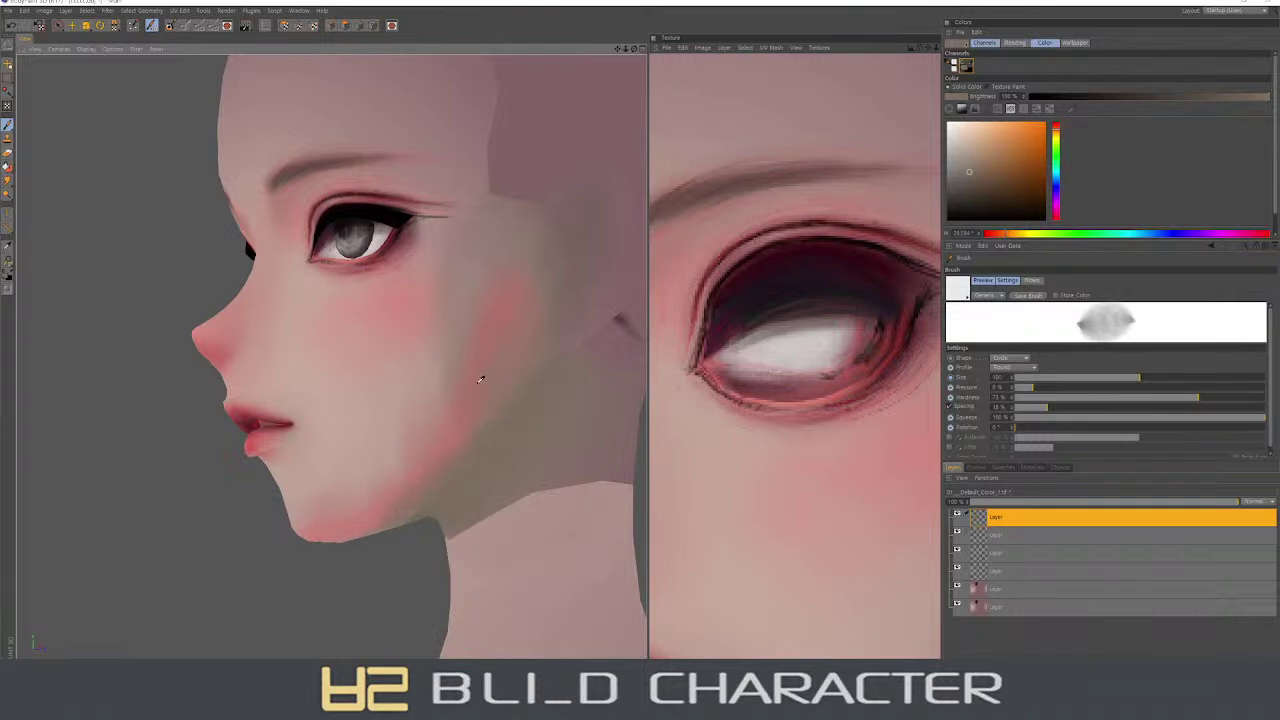
left_click(520, 320, "ctrl")
left_click(491, 434, "ctrl")
- Rotate to a more frontal angle and sample several skin tones from the cheek and jaw for blending
right_click_drag(530, 400, 520, 400)
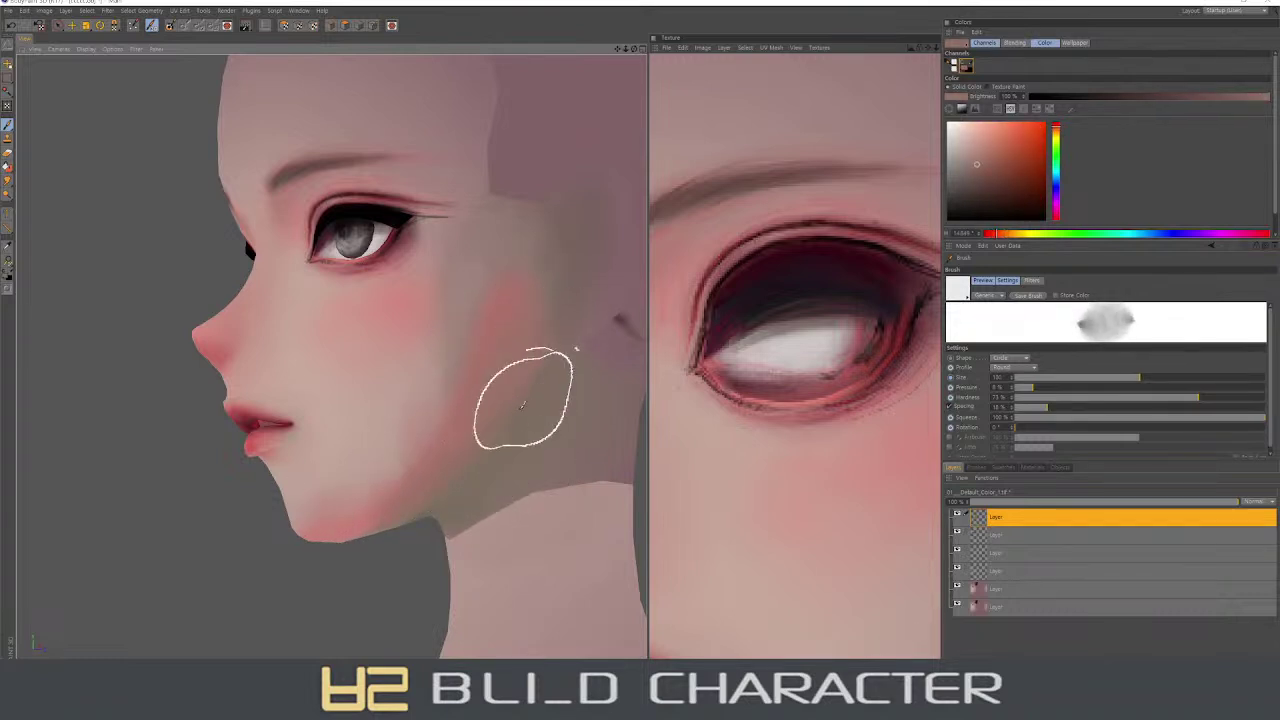
left_click_drag(523, 400, 541, 432, "alt")
left_click(549, 277, "ctrl")
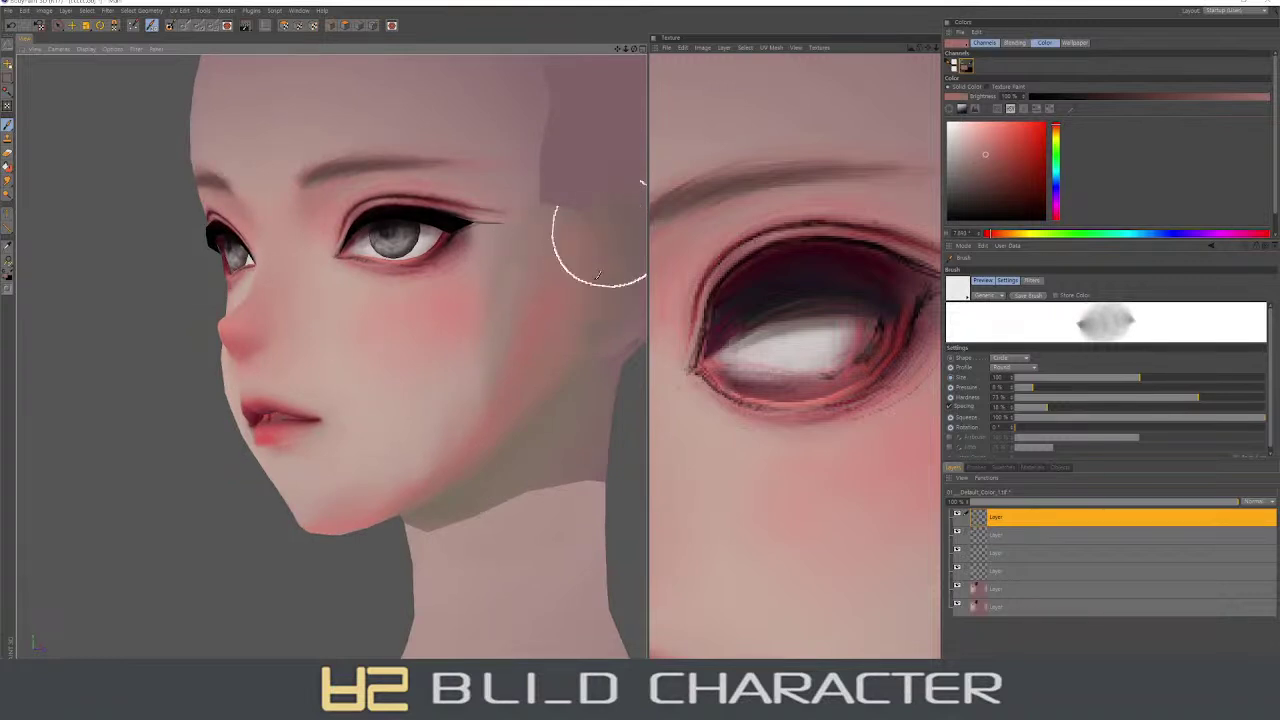
left_click(508, 276, "ctrl")
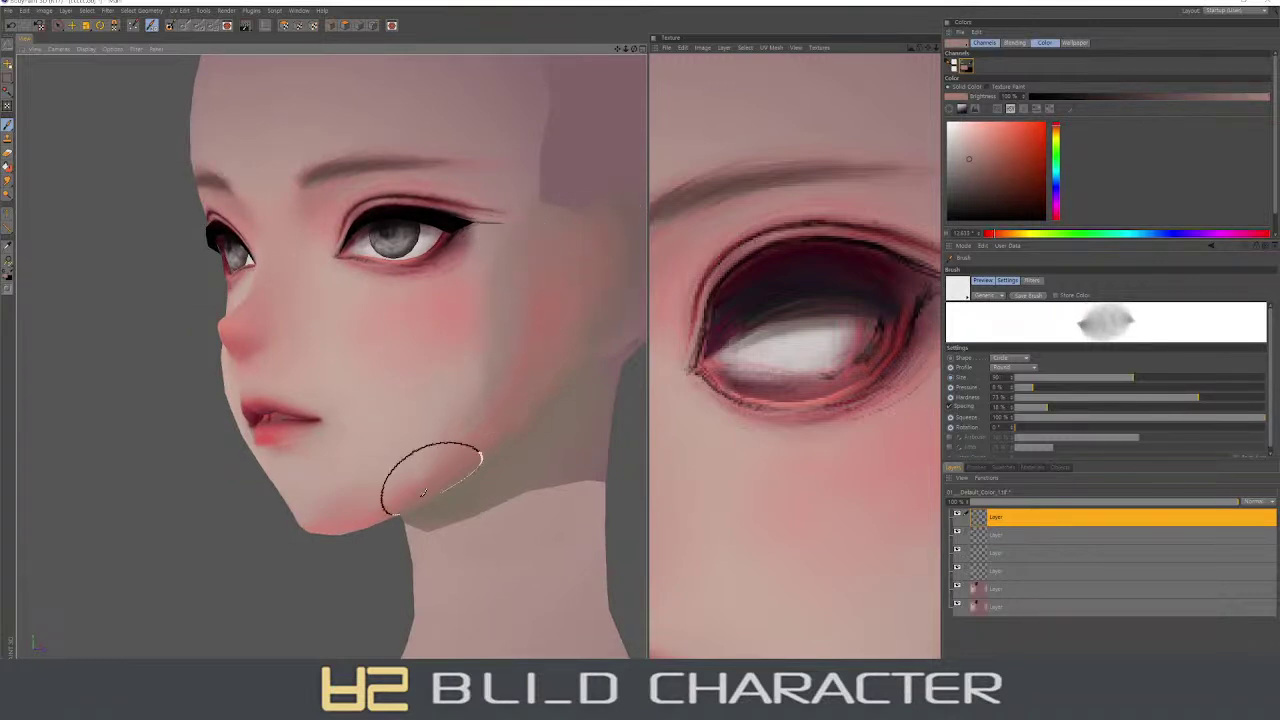
left_click(343, 471, "ctrl")
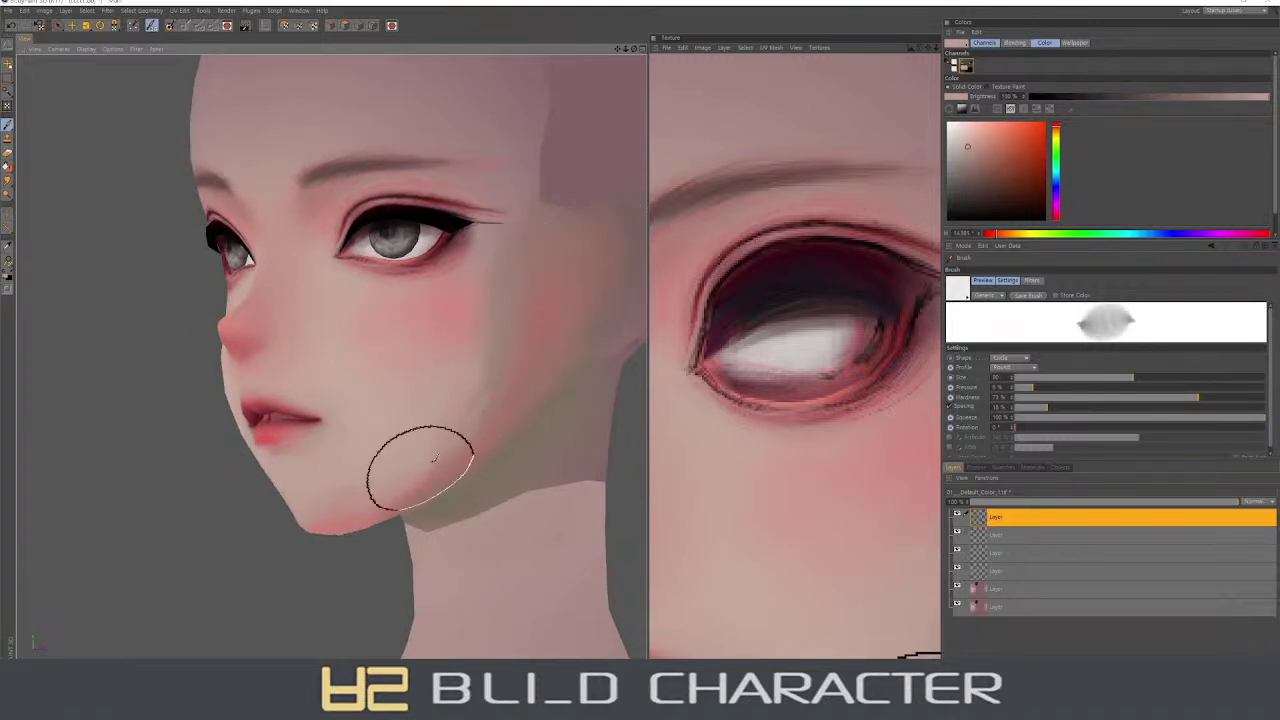
left_click(455, 447, "ctrl")
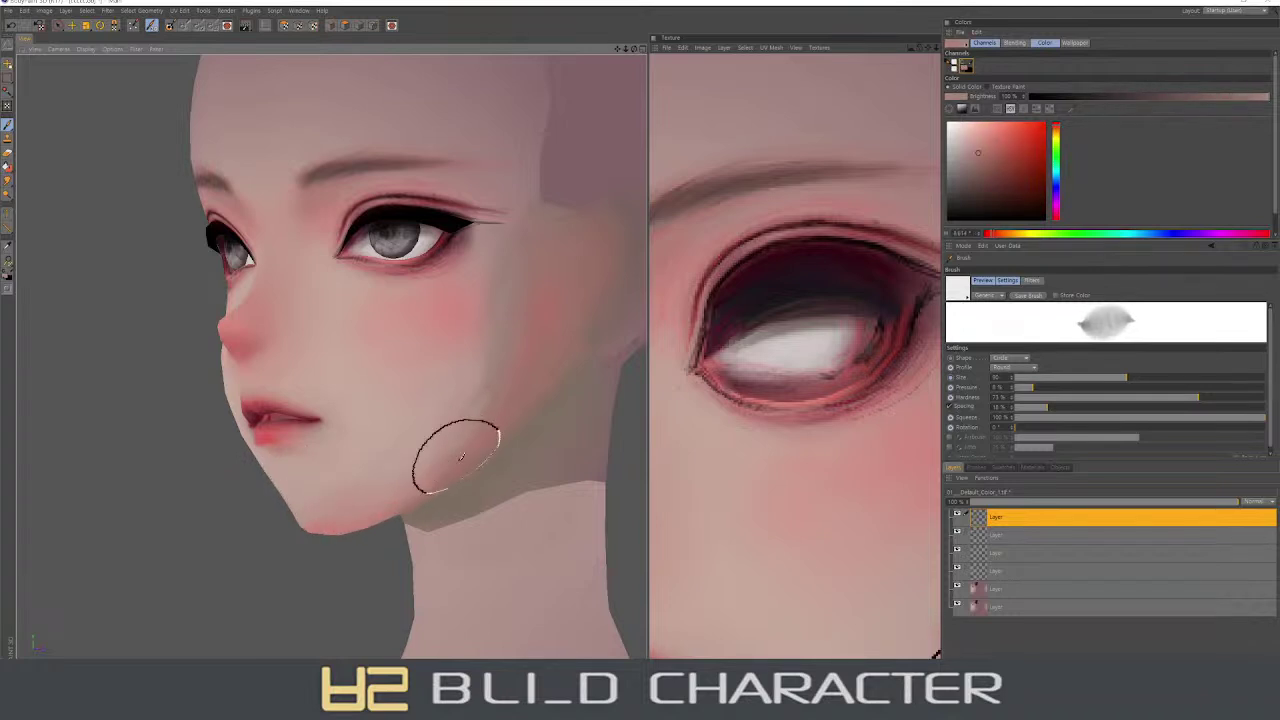
left_click(529, 334, "ctrl")
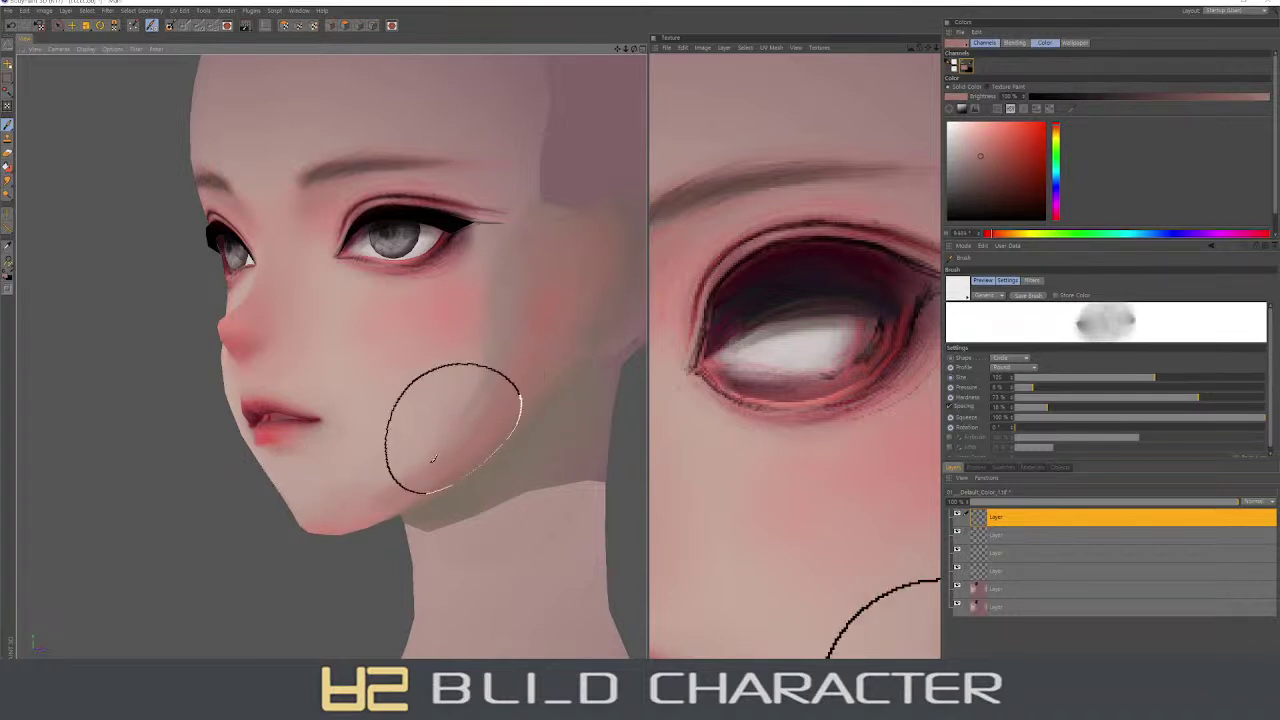
- Blend the cheek near the eye with a larger brush and sampled skin tones, then pick darker red
middle_click_drag(457, 428, 505, 336)
left_click(466, 437, "ctrl")
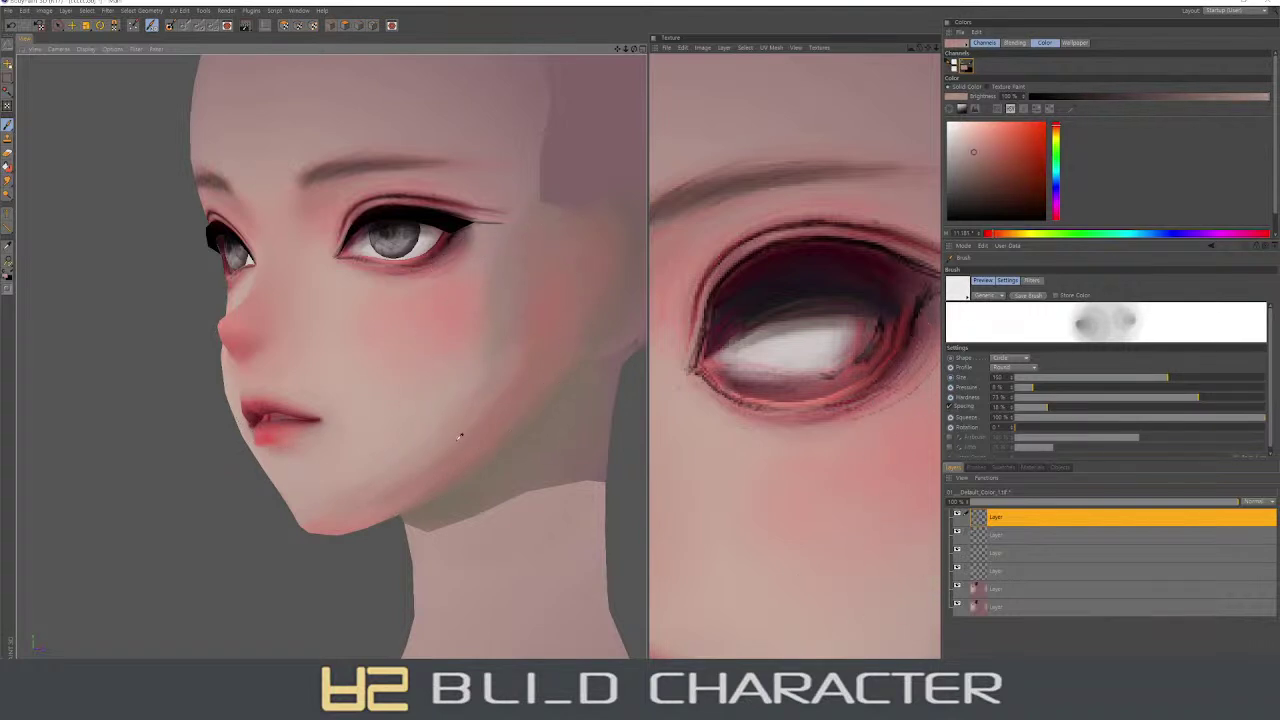
middle_click_drag(466, 437, 540, 315)
left_click(540, 315, "ctrl")
left_click(508, 258, "ctrl")
left_click(545, 258, "ctrl")
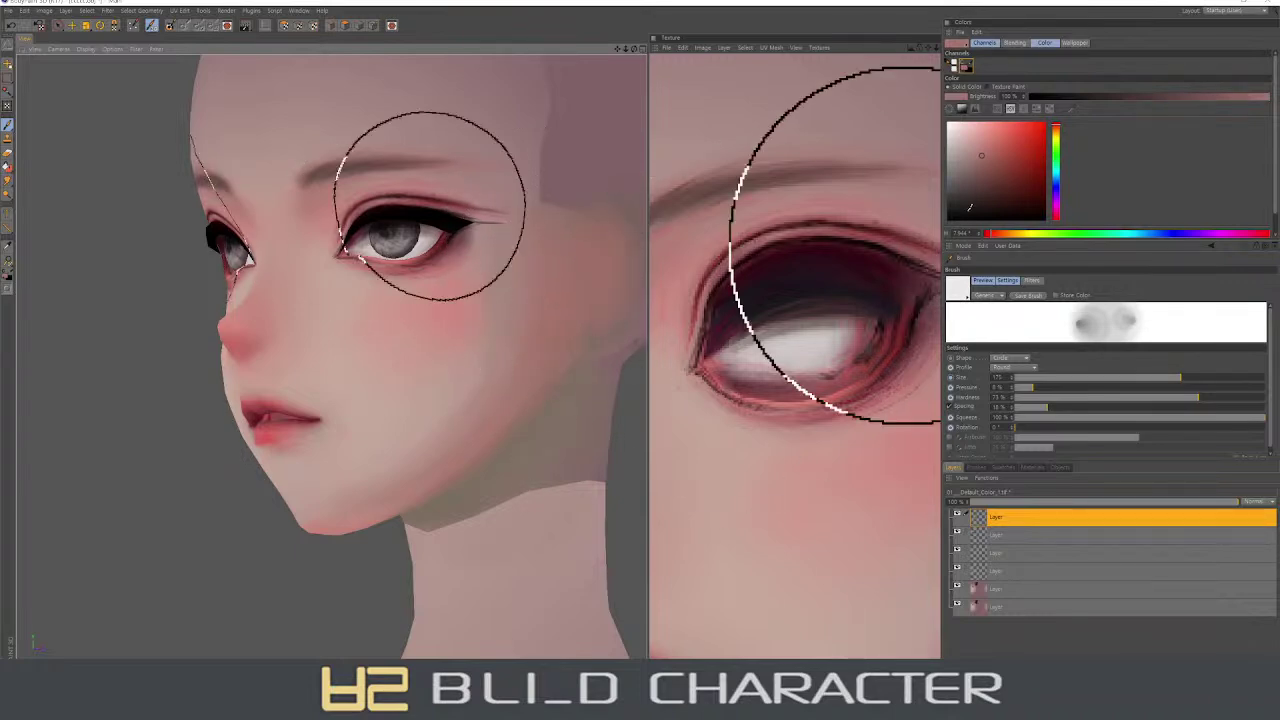
left_click(317, 222, "ctrl")
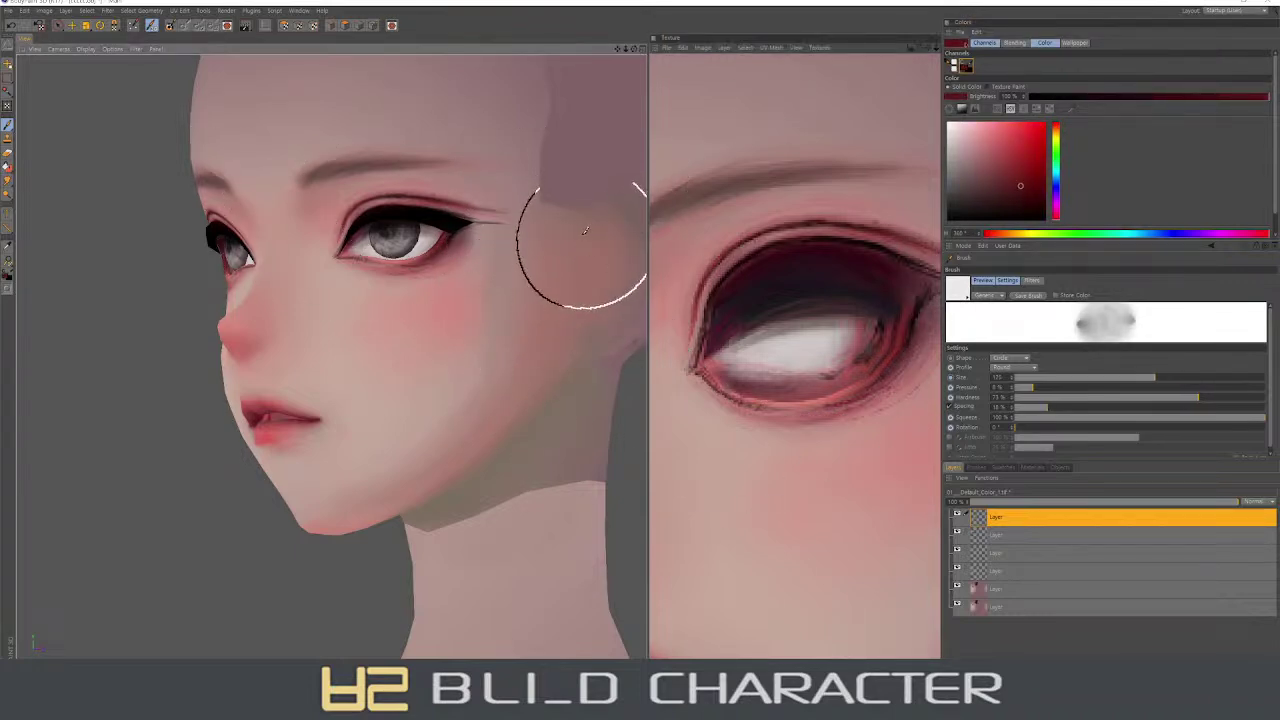
- Hide the wireframe, shrink the brush, and try a thin brown stroke beside the temple, then undo it
key("n")
key("b")
key("n")
key("a")
middle_click_drag(571, 229, 580, 320)
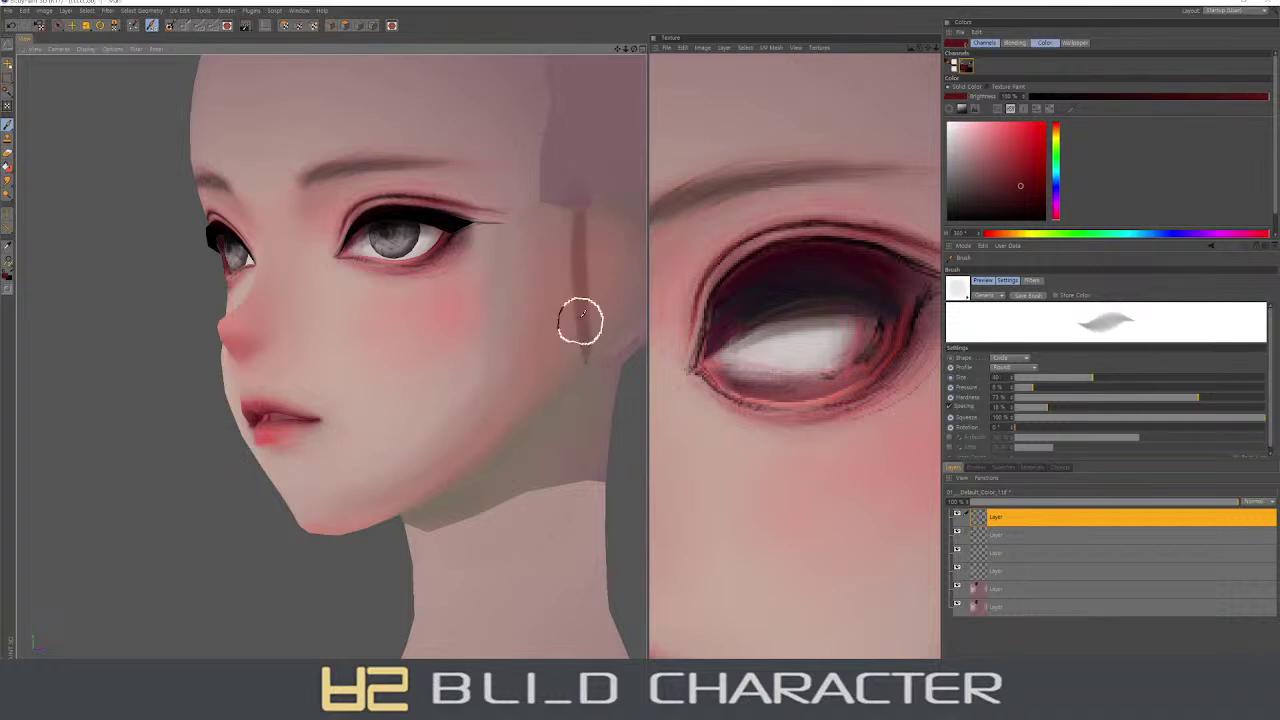
left_click_drag(574, 220, 564, 362)
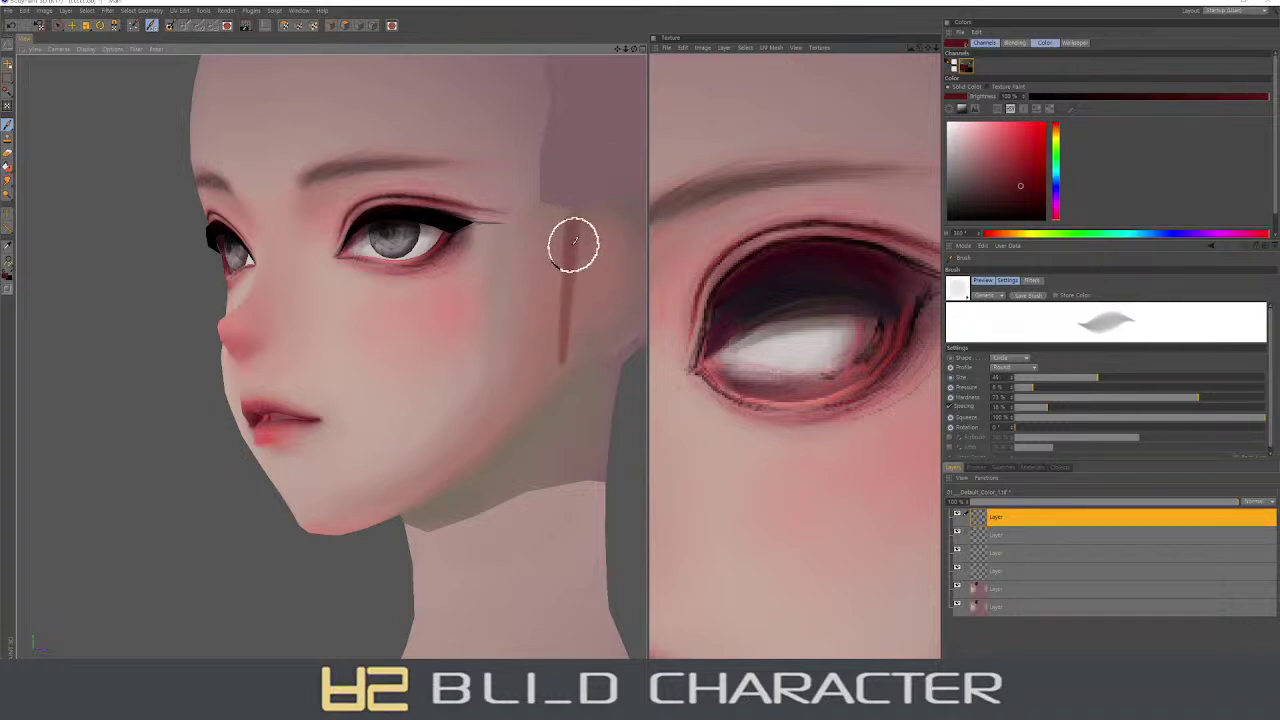
left_click(571, 236, "ctrl")
key("ctrl+z")
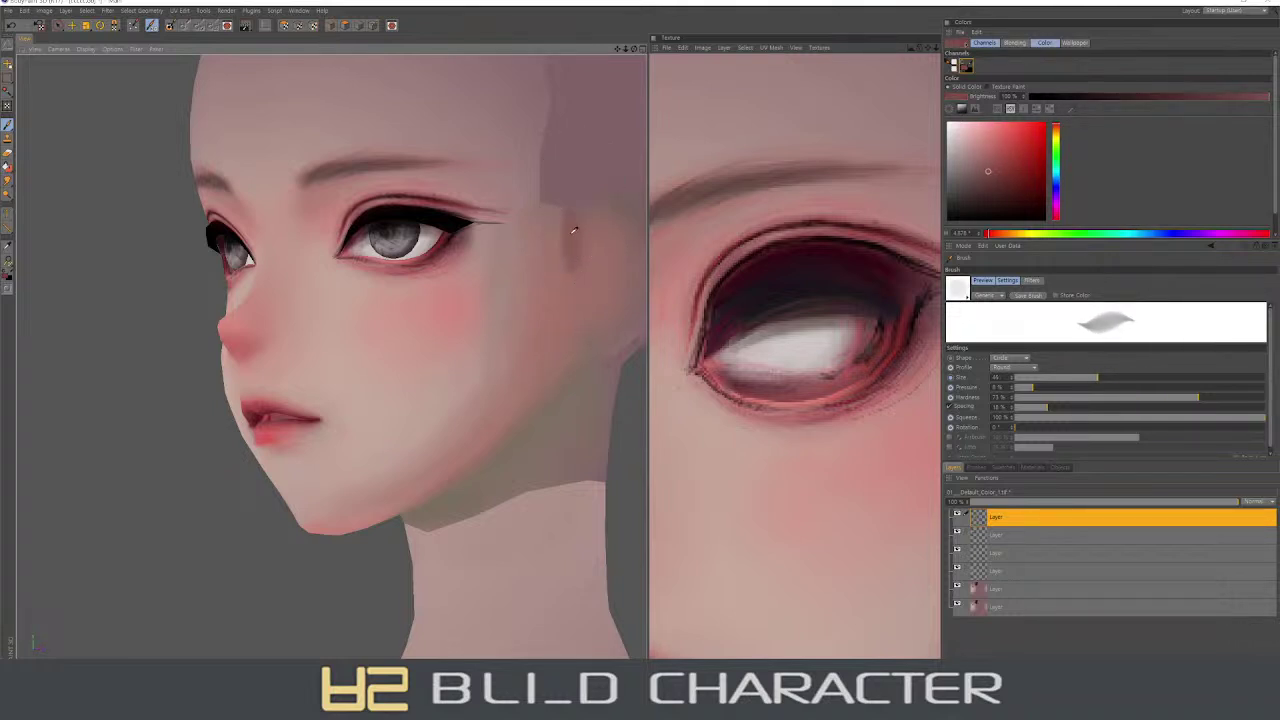
- Enlarge the brush to a broad soft size and sample a new colour while rotating the head
right_click_drag(573, 230, 615, 232)
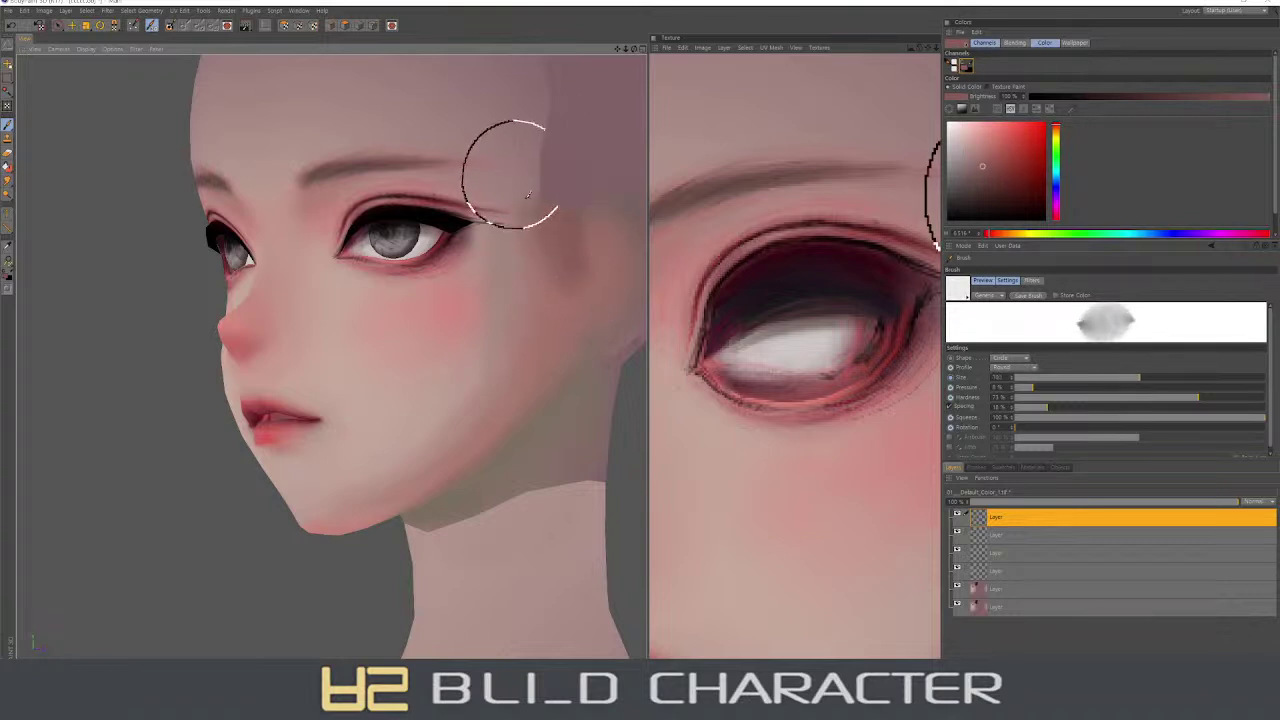
right_click_drag(527, 193, 535, 214)
left_click_drag(537, 240, 510, 193, "alt")
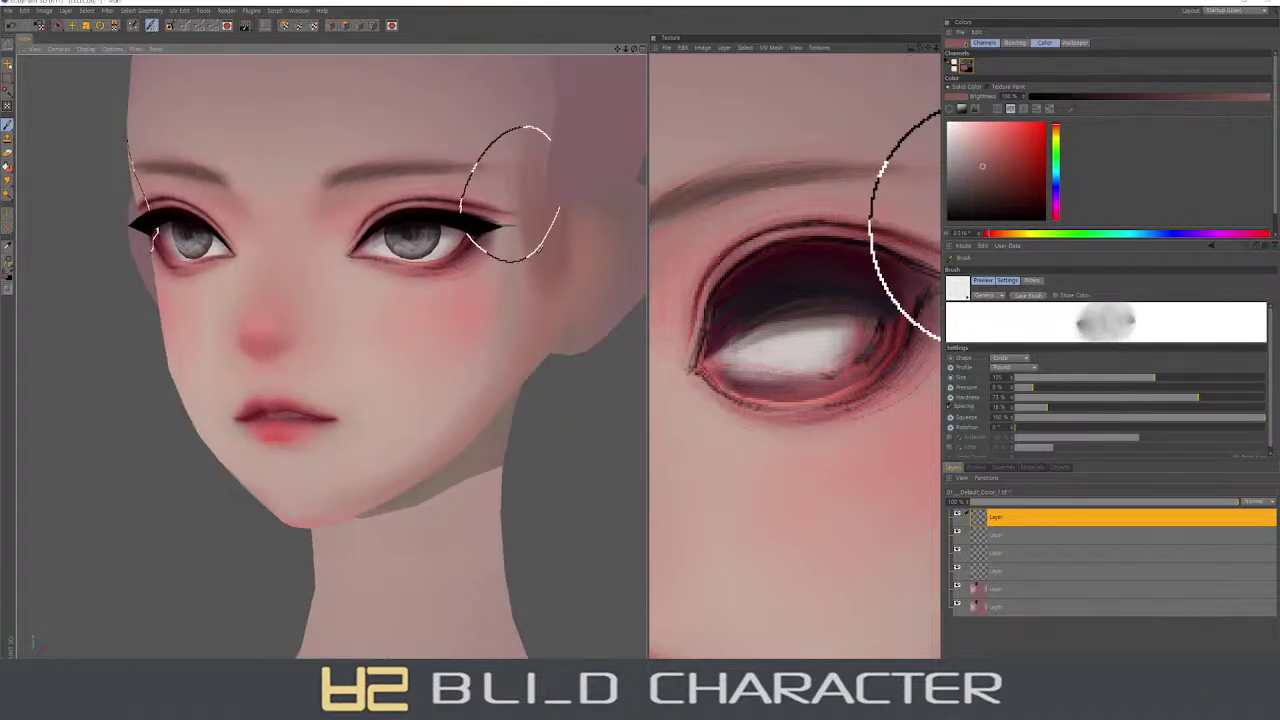
key("v")
mouse_move(529, 243)
right_mouse_down()
mouse_move(550, 205)
mouse_move(560, 300)
right_mouse_up()
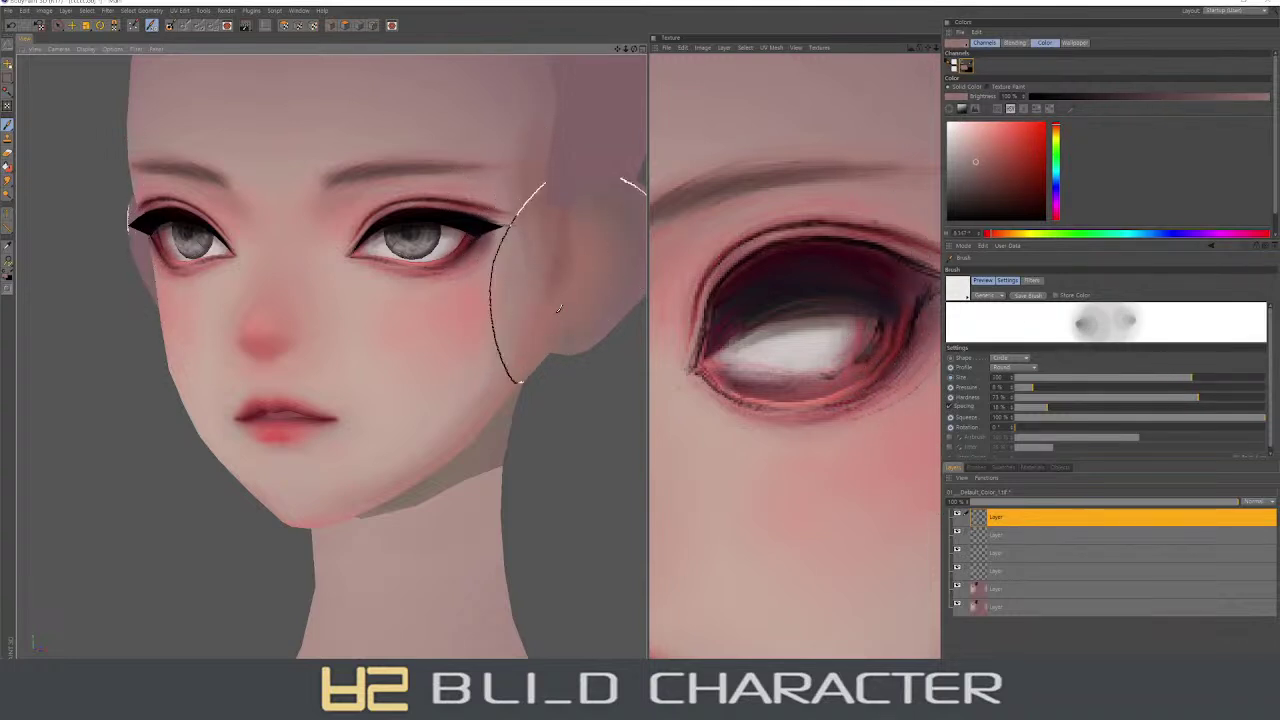
key("v")
left_click_drag(557, 290, 522, 300, "alt")
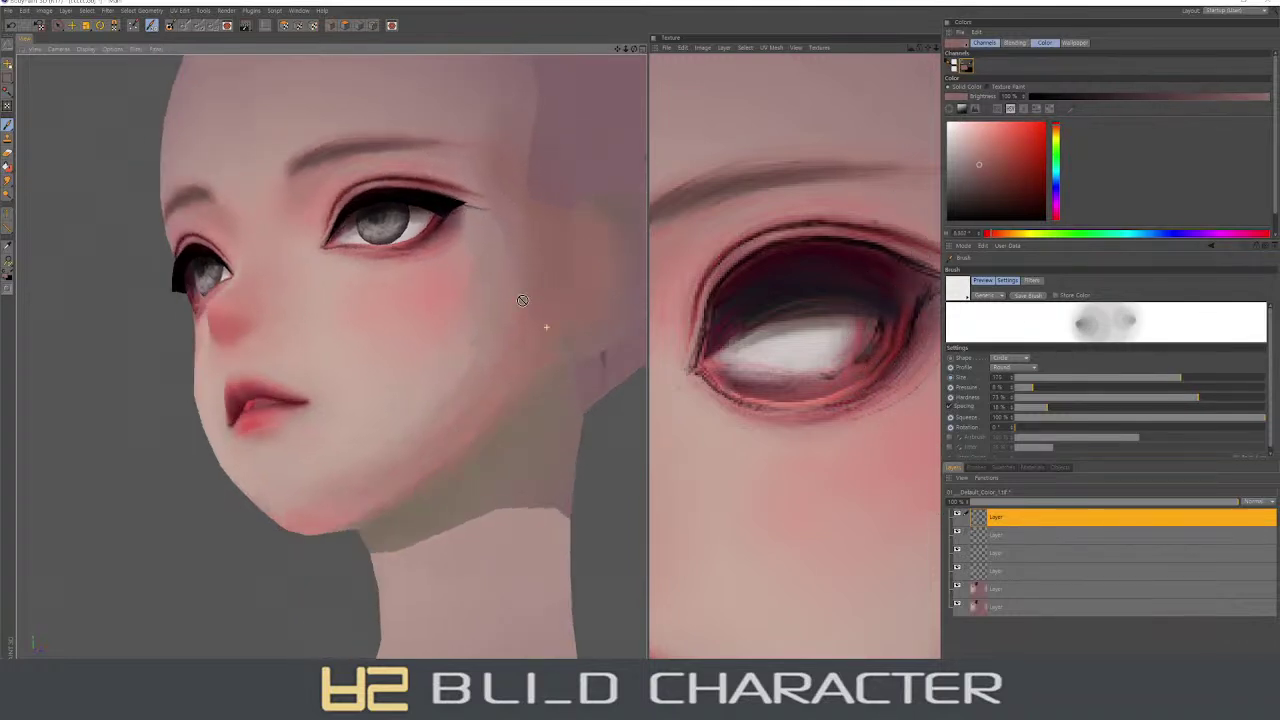
- With a size-50 brush, paint a soft muted magenta-red shadow beside the temple, then pick bright red
left_click_drag(1055, 198, 1055, 214)
left_click(1024, 193)
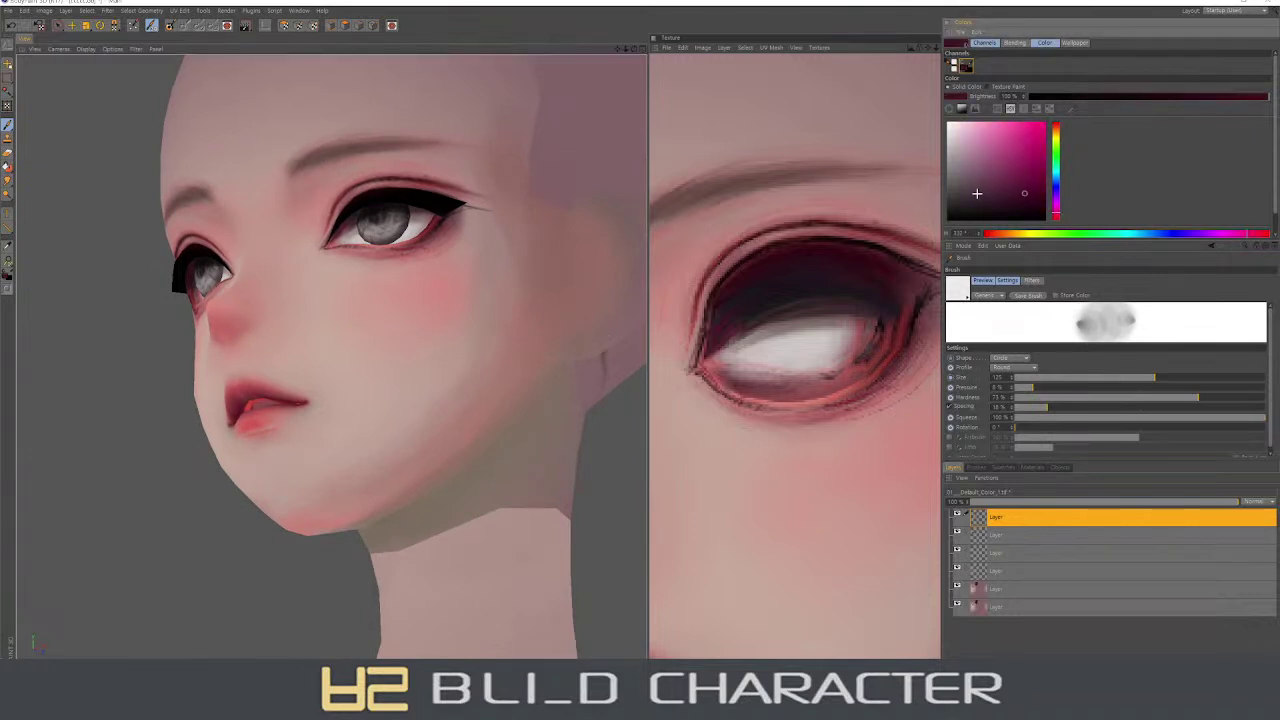
right_click_drag(600, 243, 569, 237)
left_click_drag(569, 228, 572, 340)
left_click(566, 229, "ctrl")
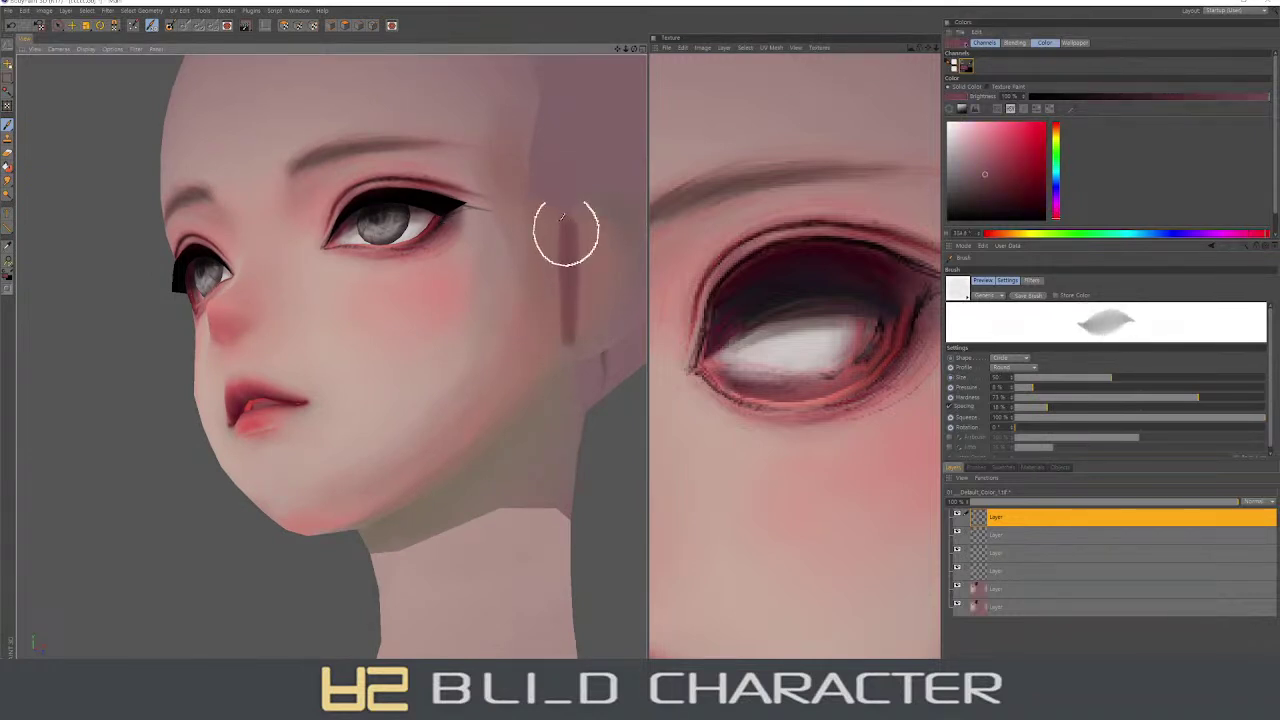
left_click_drag(566, 229, 571, 291)
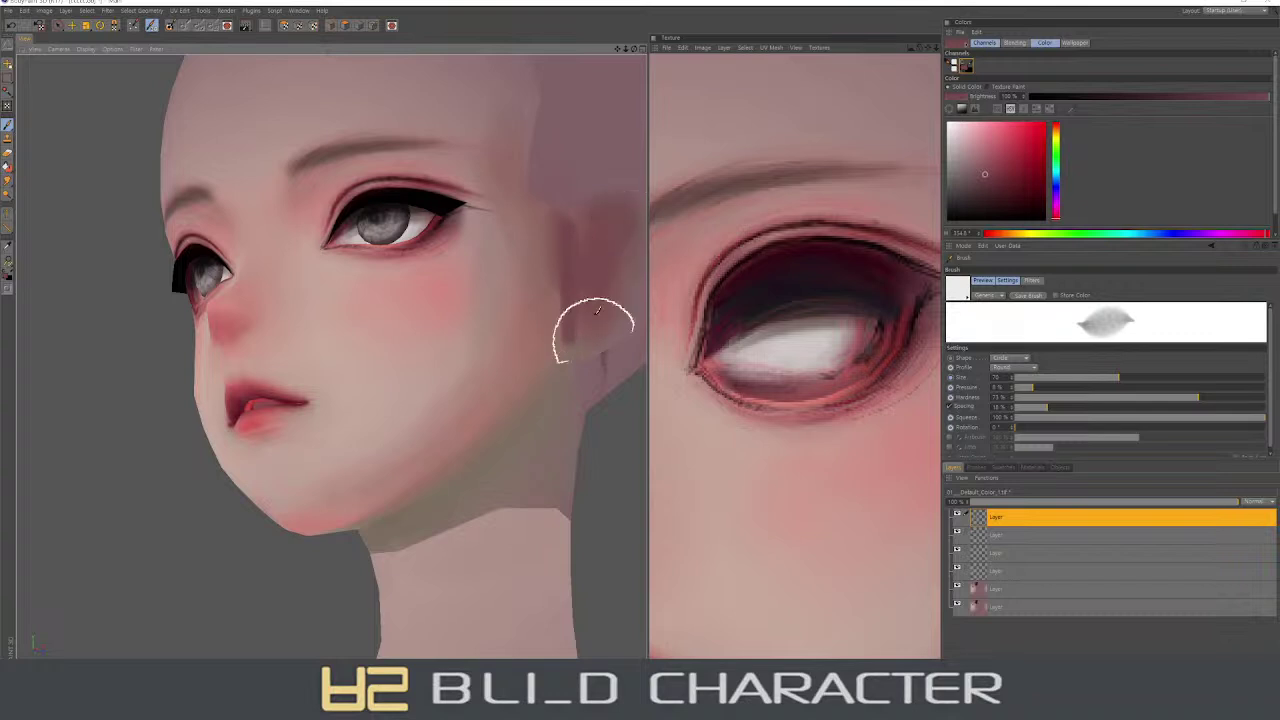
mouse_move(591, 337)
middle_mouse_down()
mouse_move(609, 290)
mouse_move(589, 300)
middle_mouse_up()
left_click_drag(1052, 133, 1003, 121)
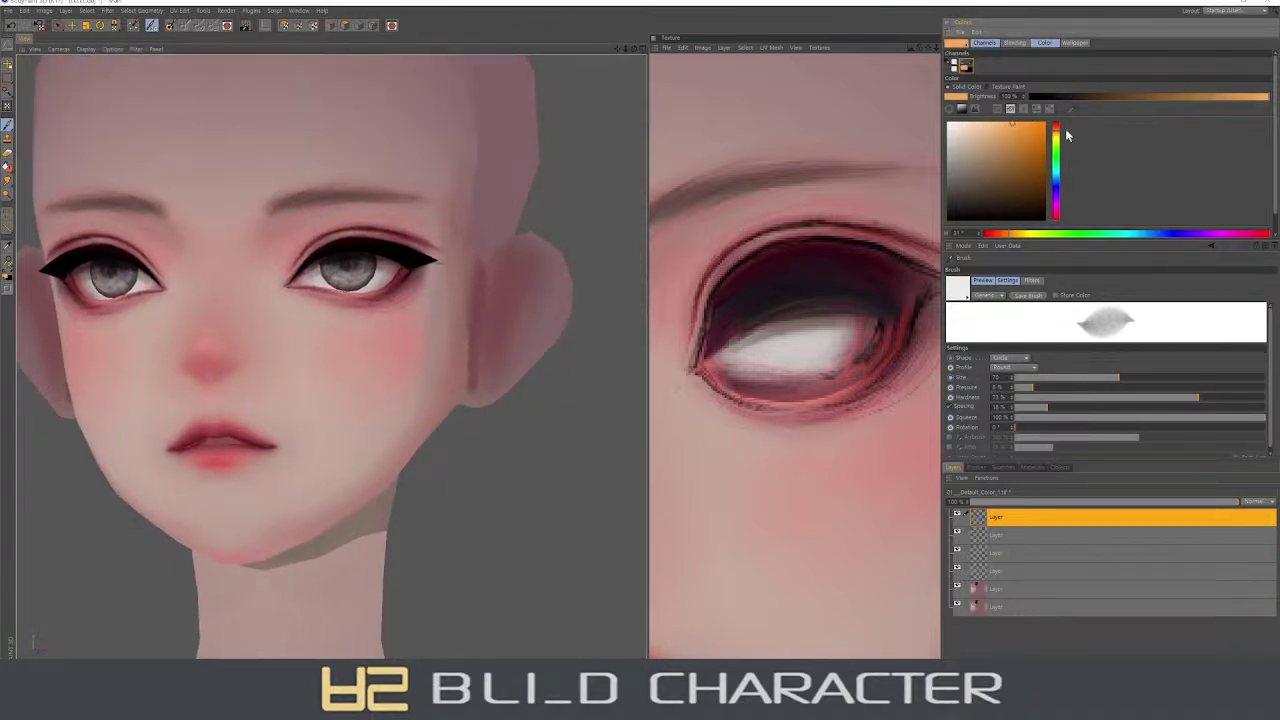
- Paint the ear red, undo a trial orange stroke, and run darker red along its inner edge
middle_click_drag(540, 300, 470, 280)
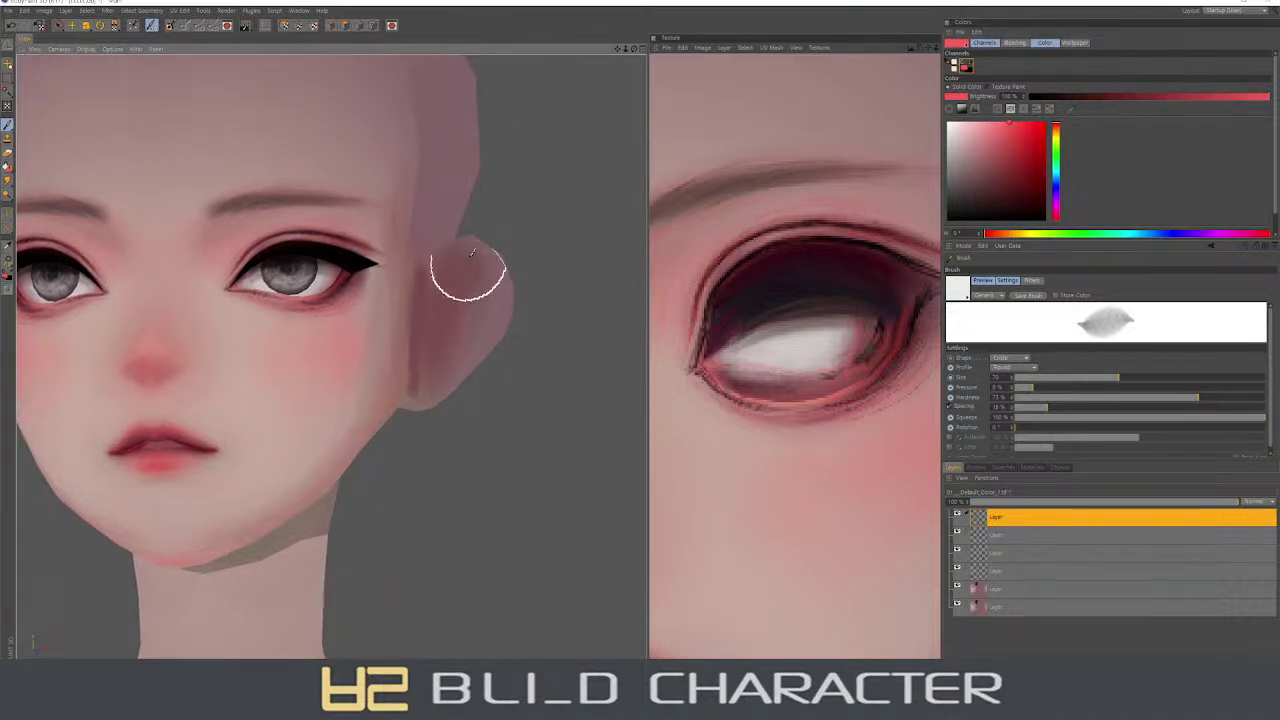
left_click_drag(457, 271, 508, 338)
left_click_drag(1052, 133, 1057, 130)
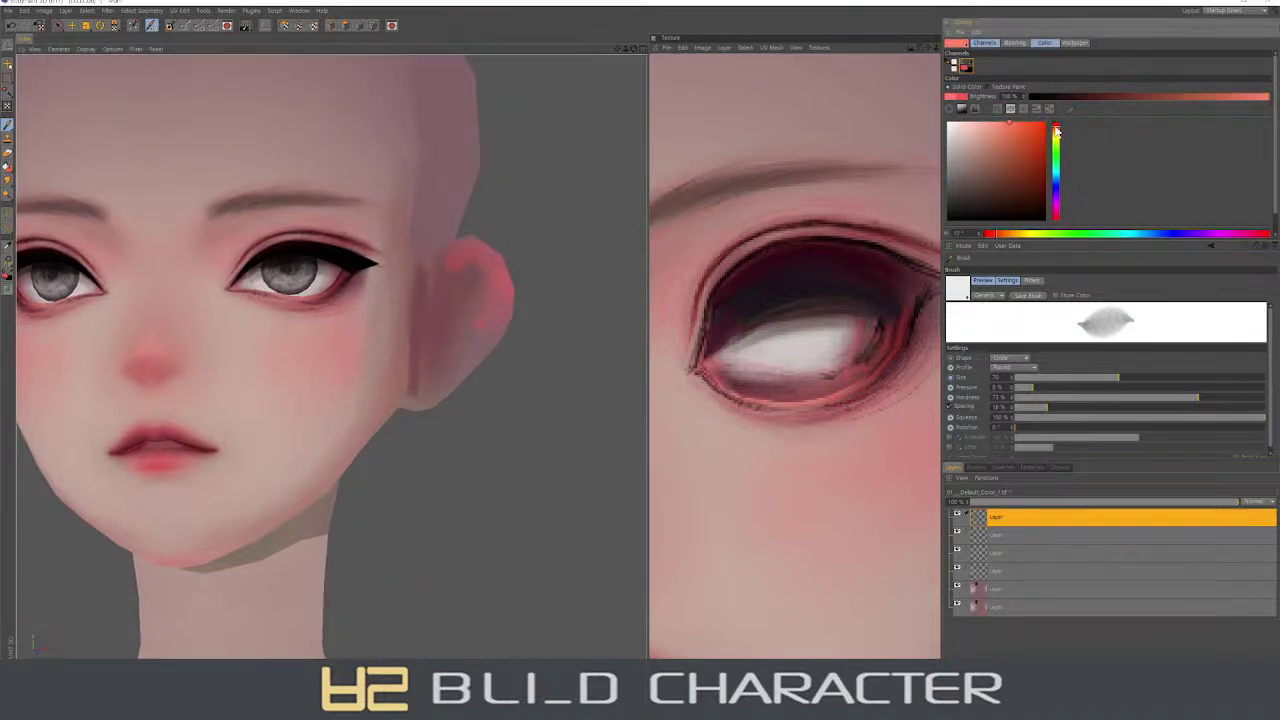
left_click_drag(486, 271, 482, 340)
key("ctrl+z")
left_click(500, 268, "ctrl")
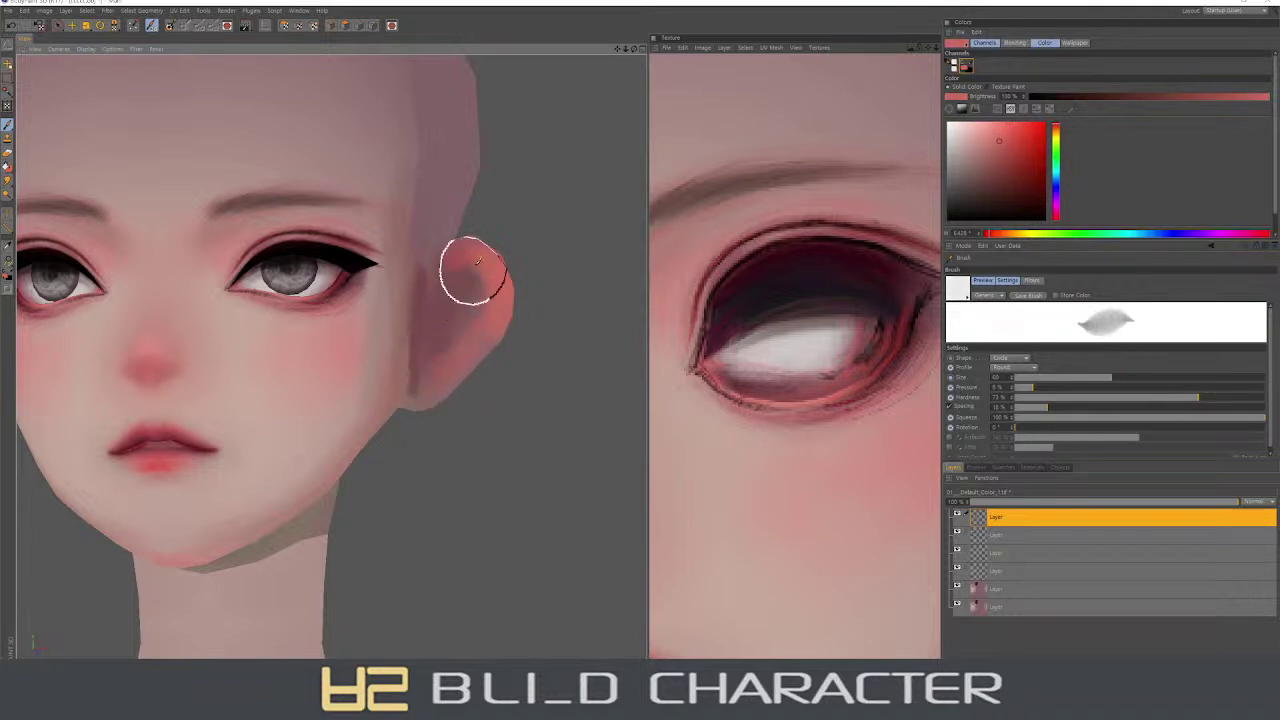
mouse_move(483, 251)
left_mouse_down()
mouse_move(434, 277)
mouse_move(422, 355)
mouse_move(426, 306)
mouse_move(422, 335)
left_mouse_up()
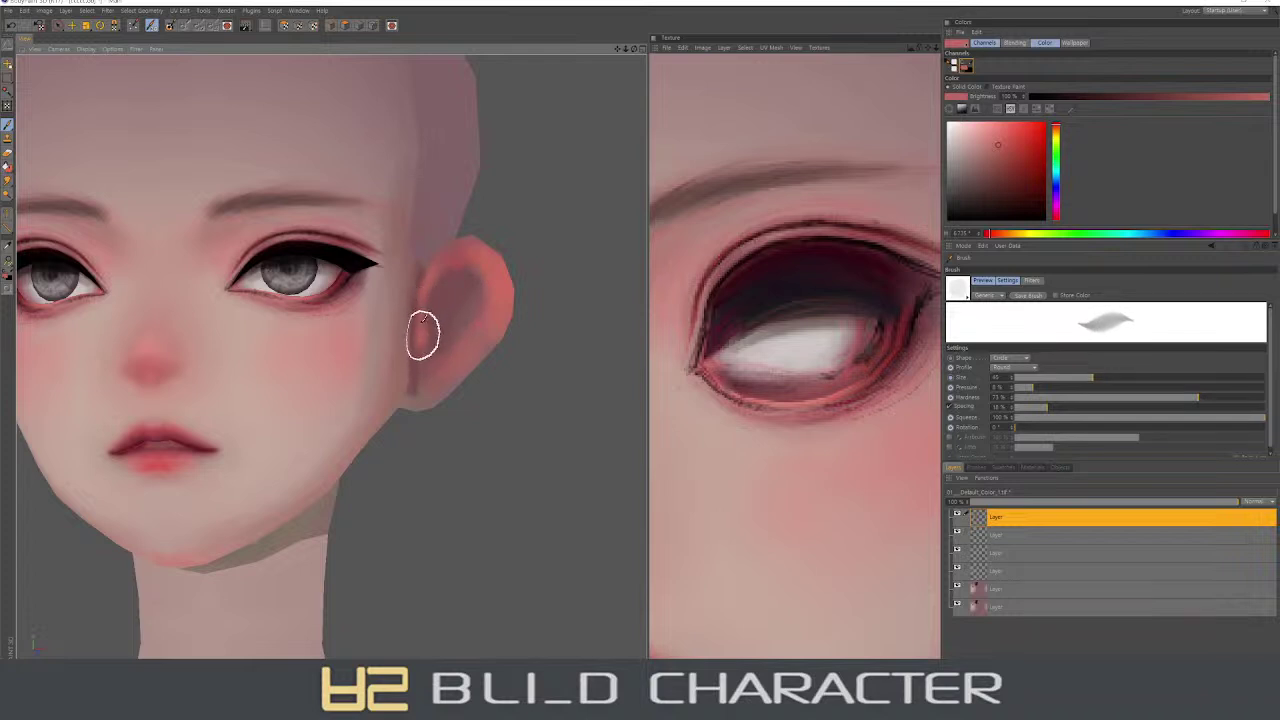
- Resize the brush from 70 to 40 and paint dark and teal-grey shadow inside the ear cavity
middle_click_drag(420, 395, 434, 380)
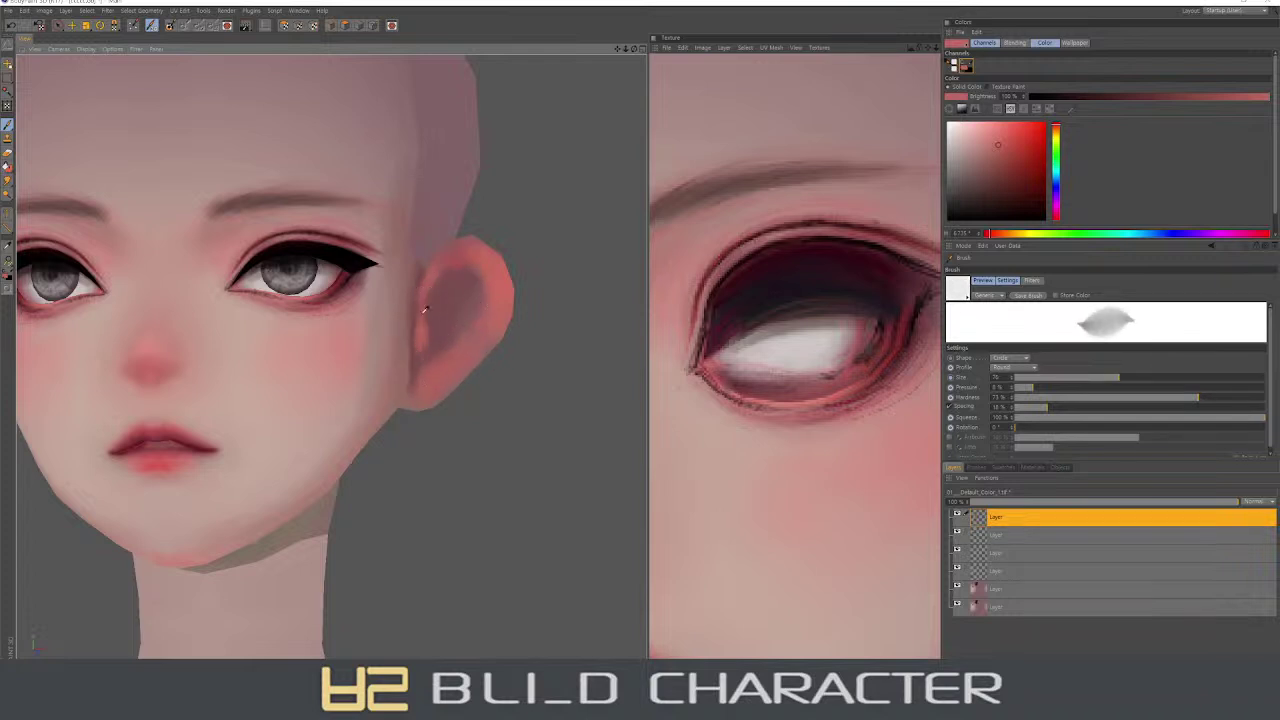
left_click(357, 263, "ctrl")
middle_click_drag(455, 294, 437, 294)
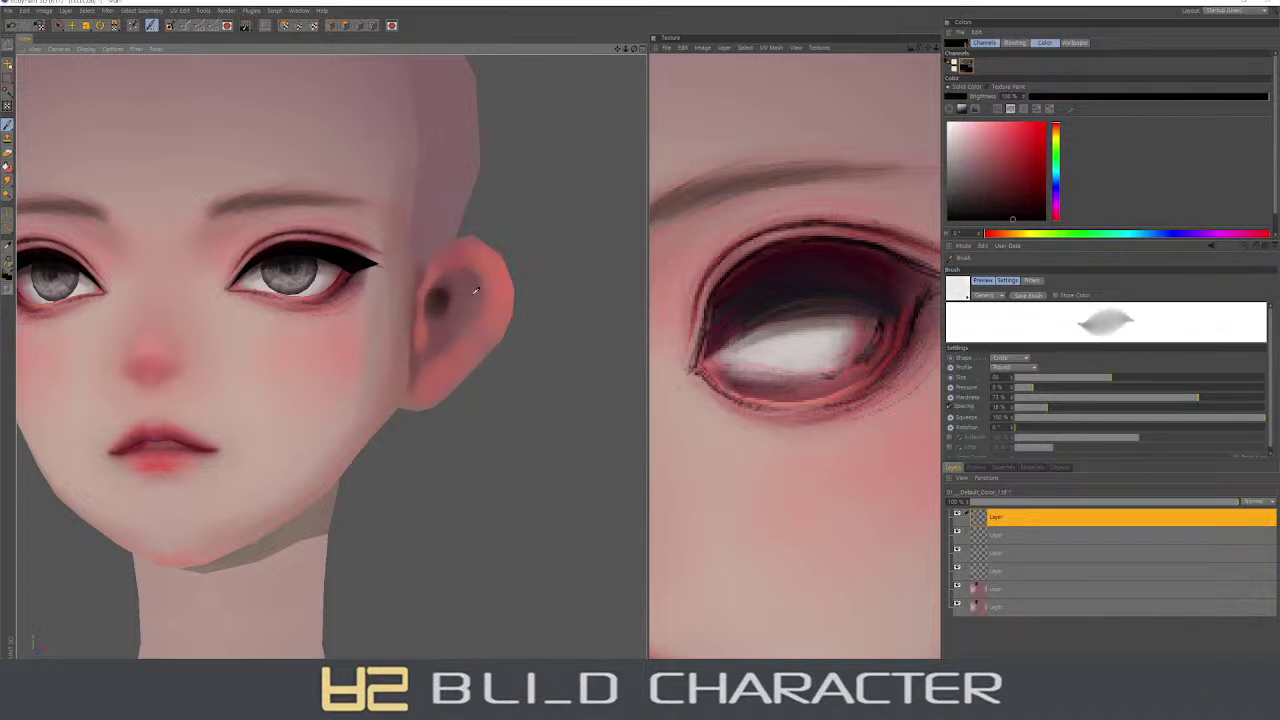
mouse_move(441, 303)
left_mouse_down()
mouse_move(432, 330)
mouse_move(497, 285)
left_mouse_up()
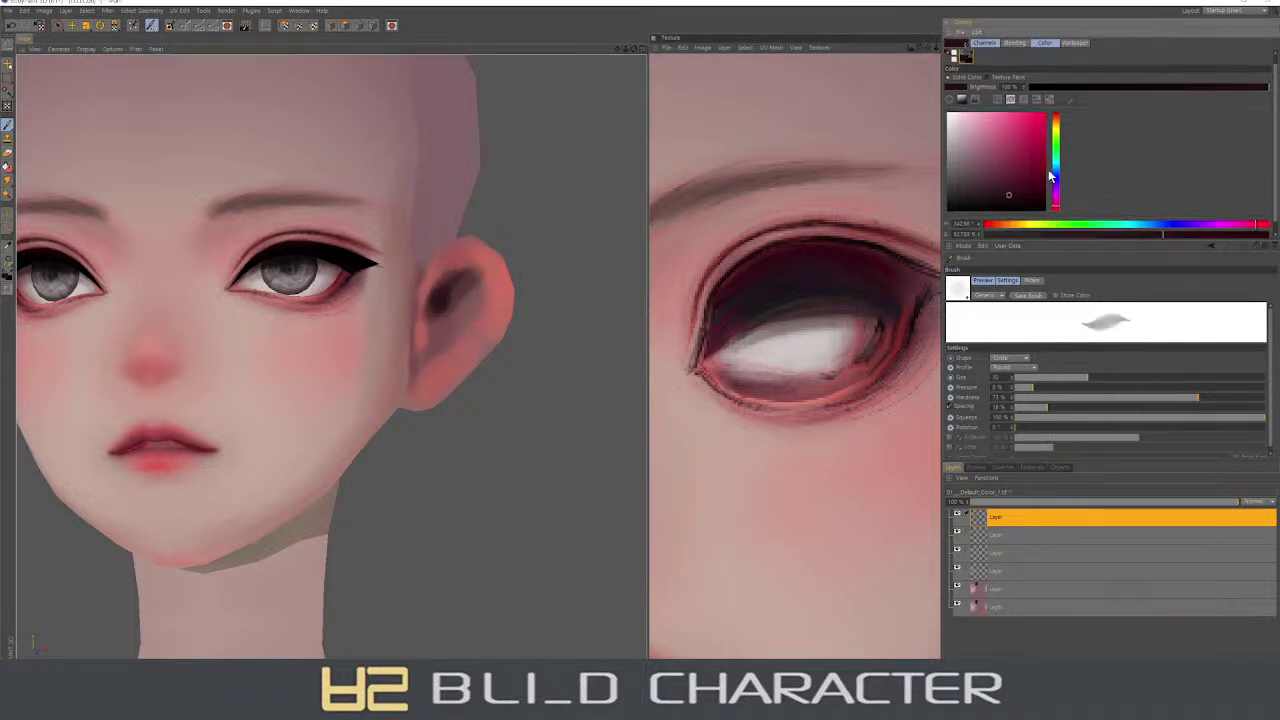
left_click_drag(1250, 233, 1131, 229)
left_click_drag(476, 287, 445, 305)
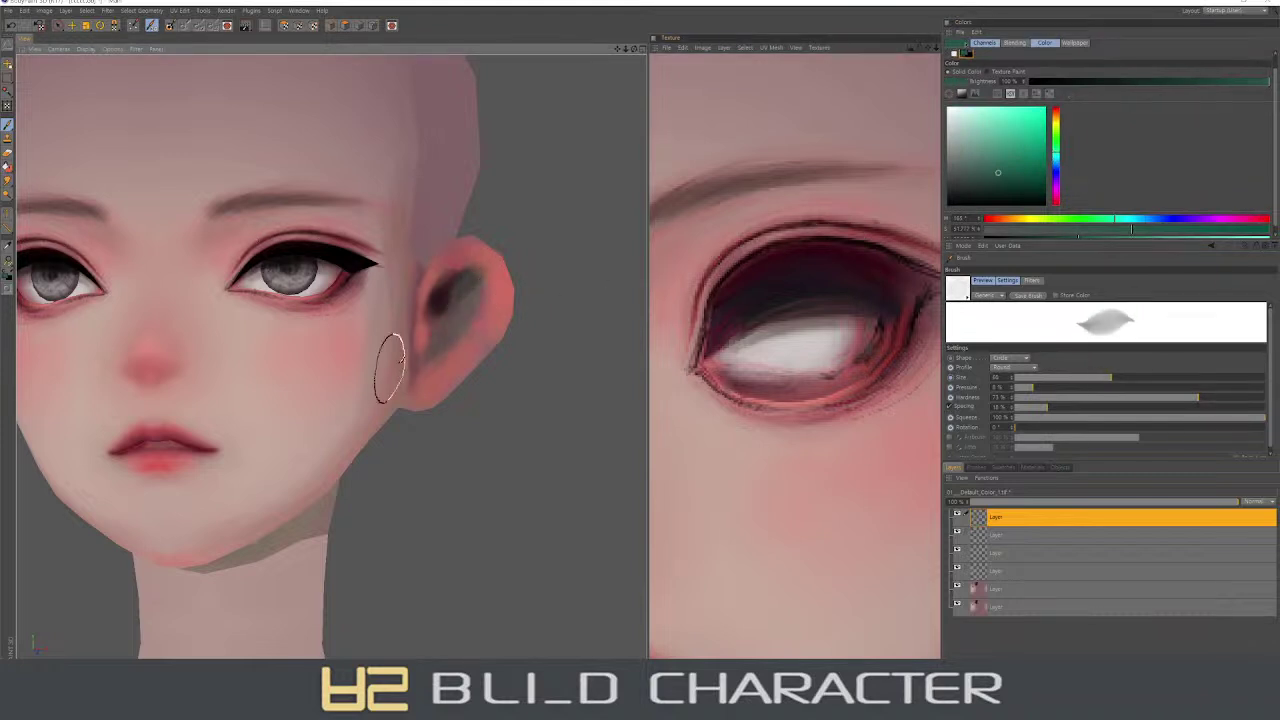
- From a side view, paint dark muted red shading into the lower ear cavity
left_click_drag(428, 371, 491, 323, "alt")
left_click(477, 306, "ctrl")
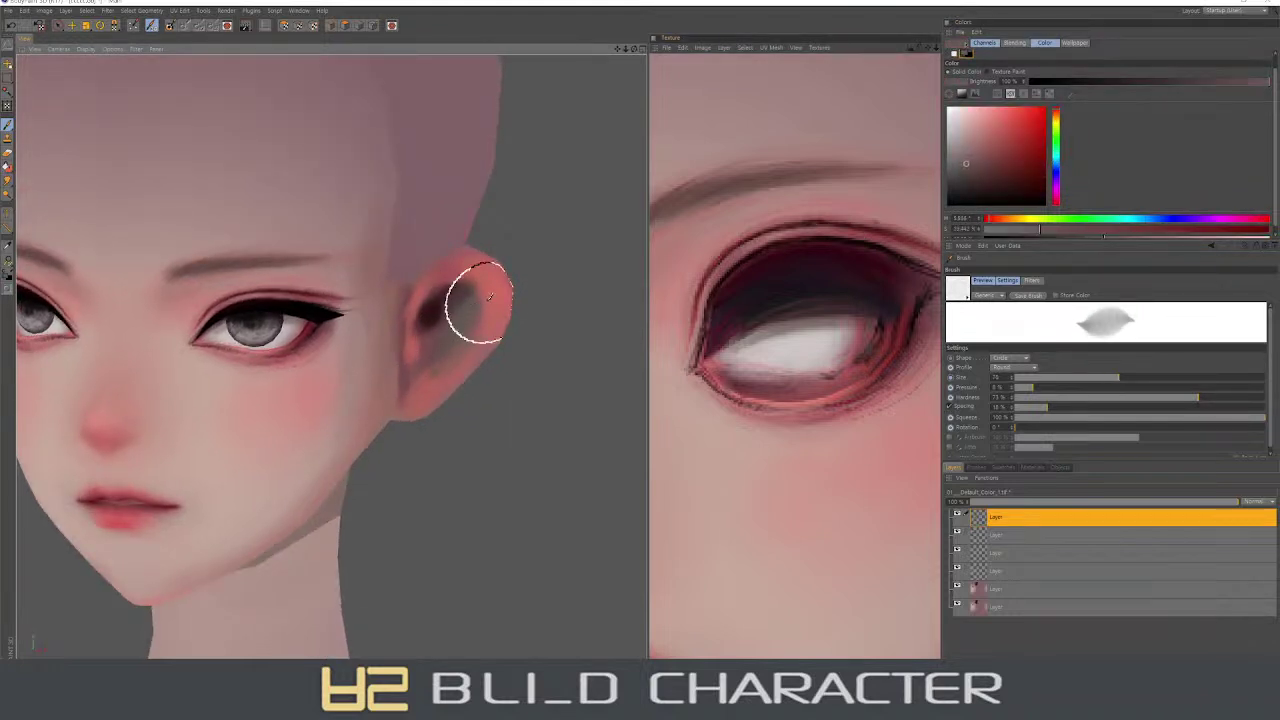
left_click(461, 303, "ctrl")
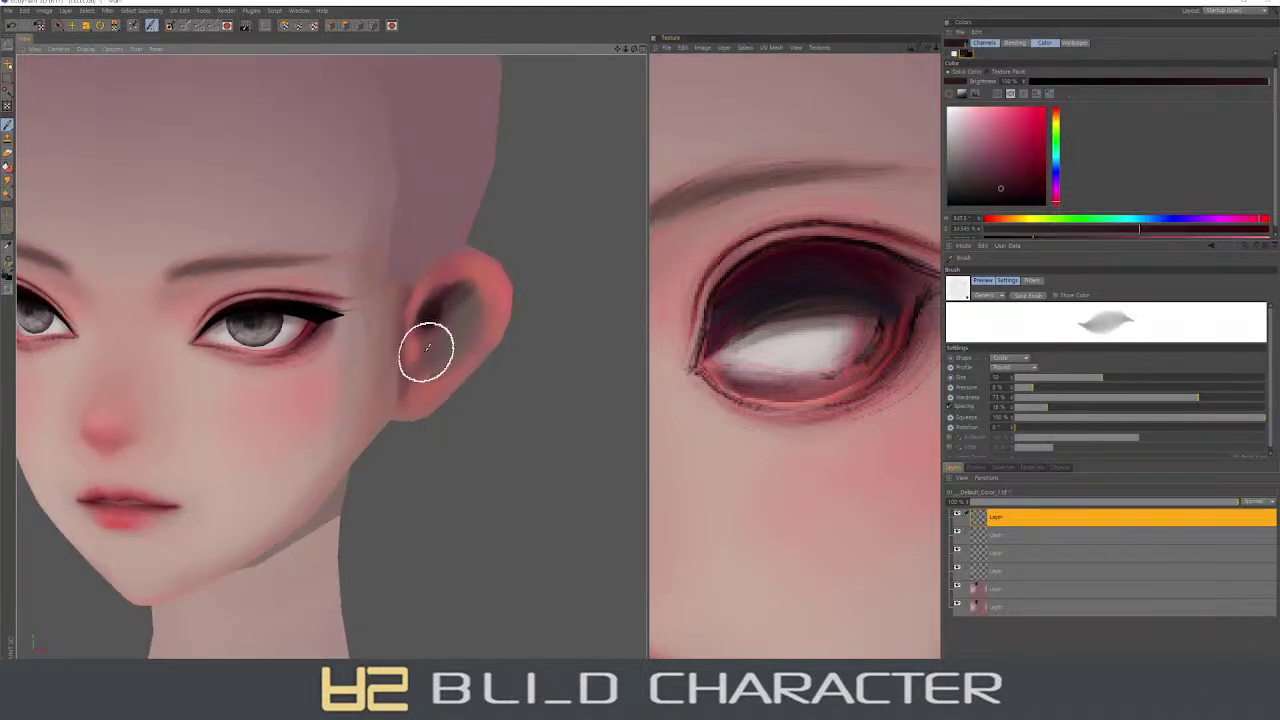
left_click_drag(423, 353, 426, 322)
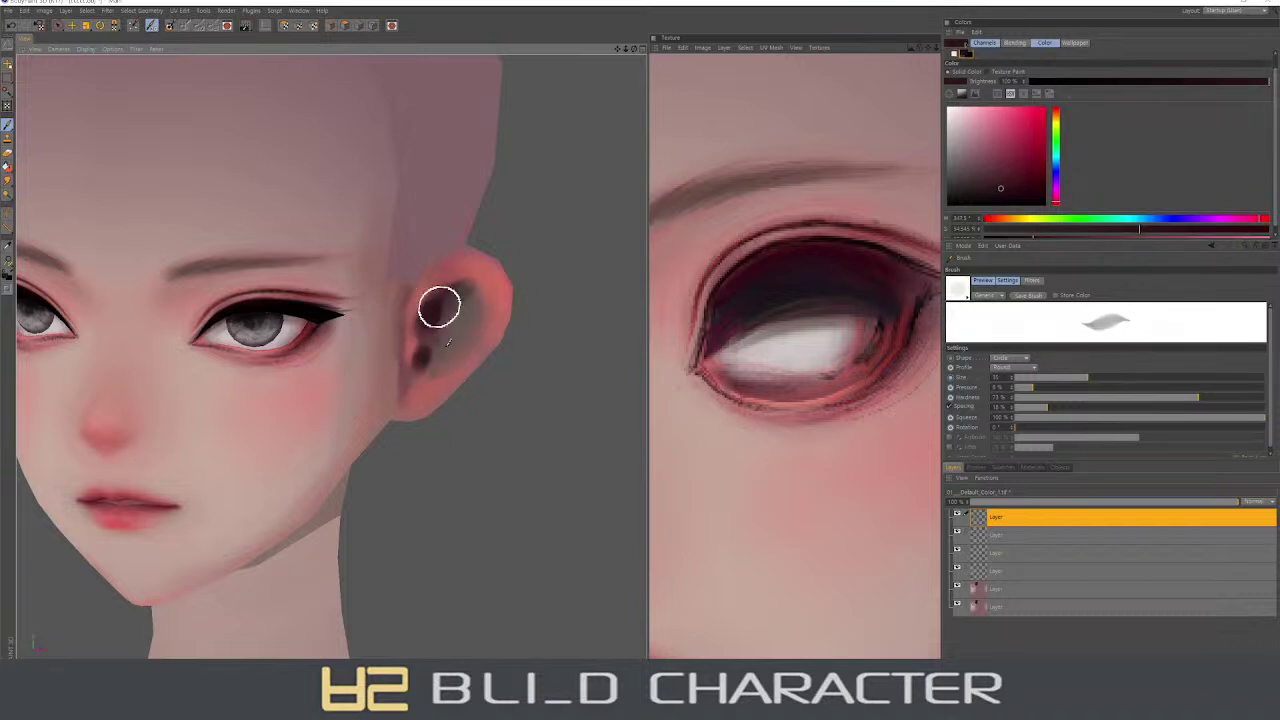
left_click(440, 296, "ctrl")
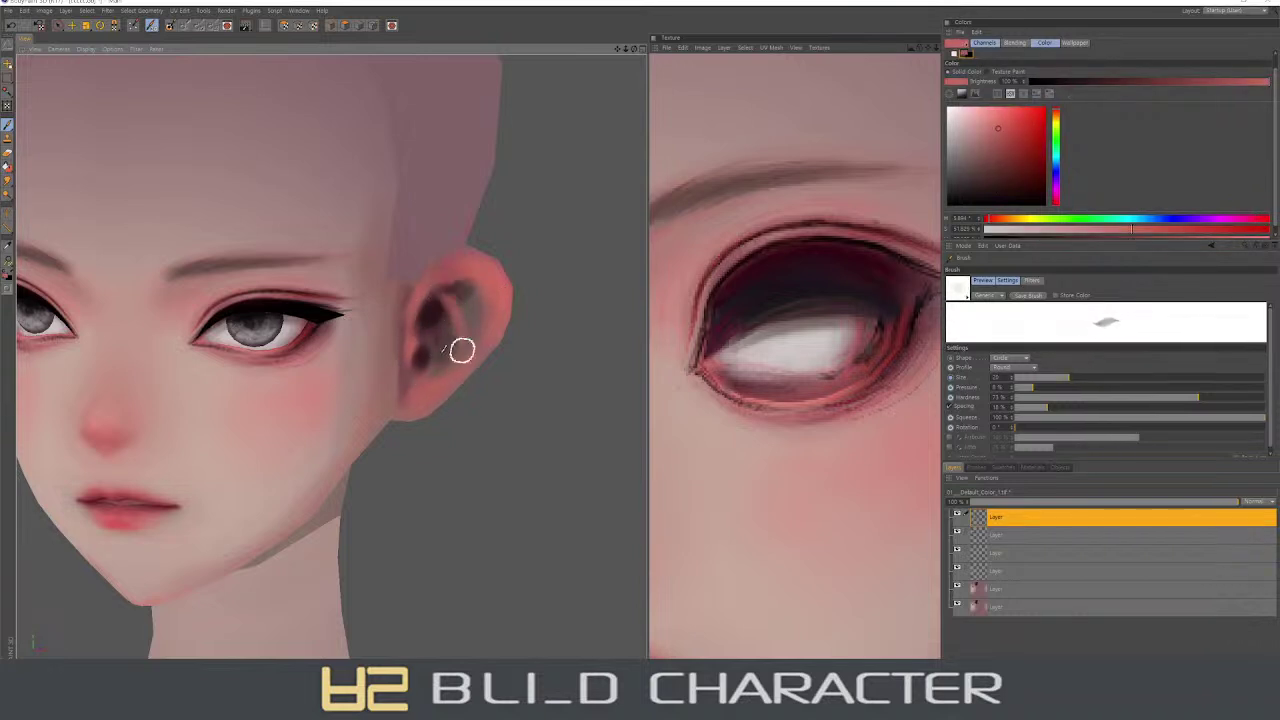
right_click_drag(458, 335, 470, 347)
- Sample dark and bright reds from the ear and redden its upper rim
left_click(433, 305, "ctrl")
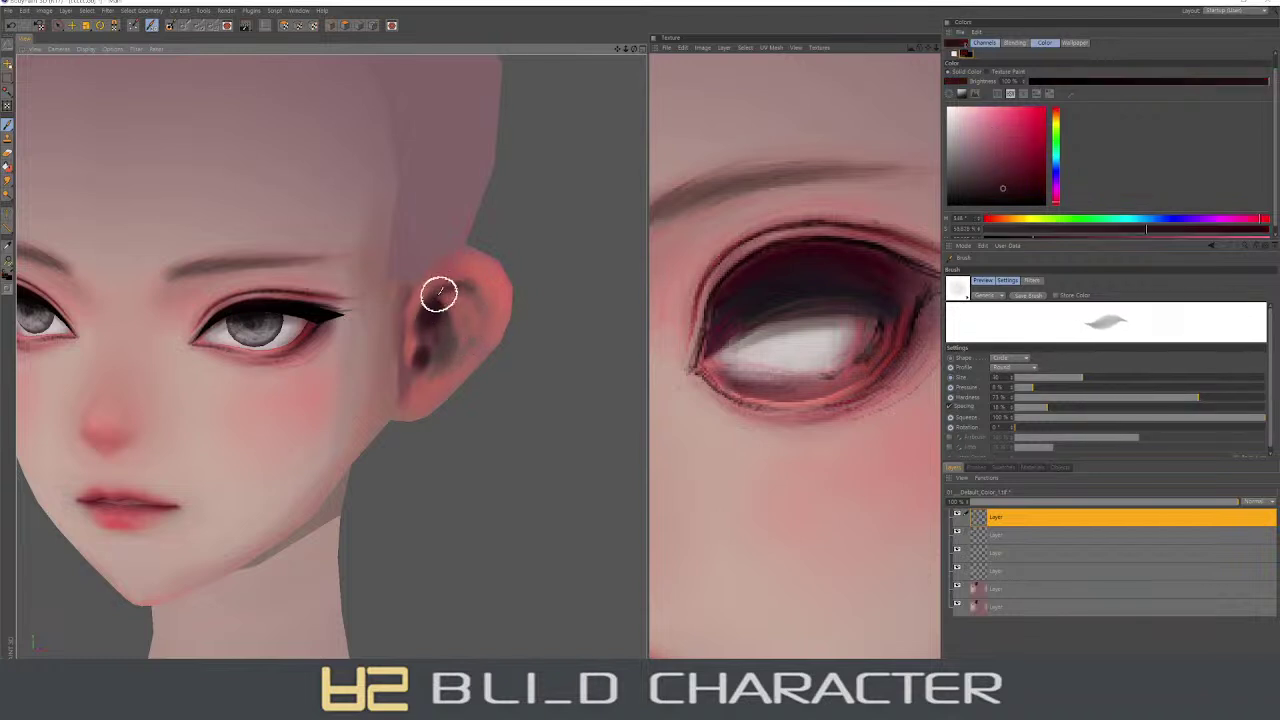
left_click(468, 290, "ctrl")
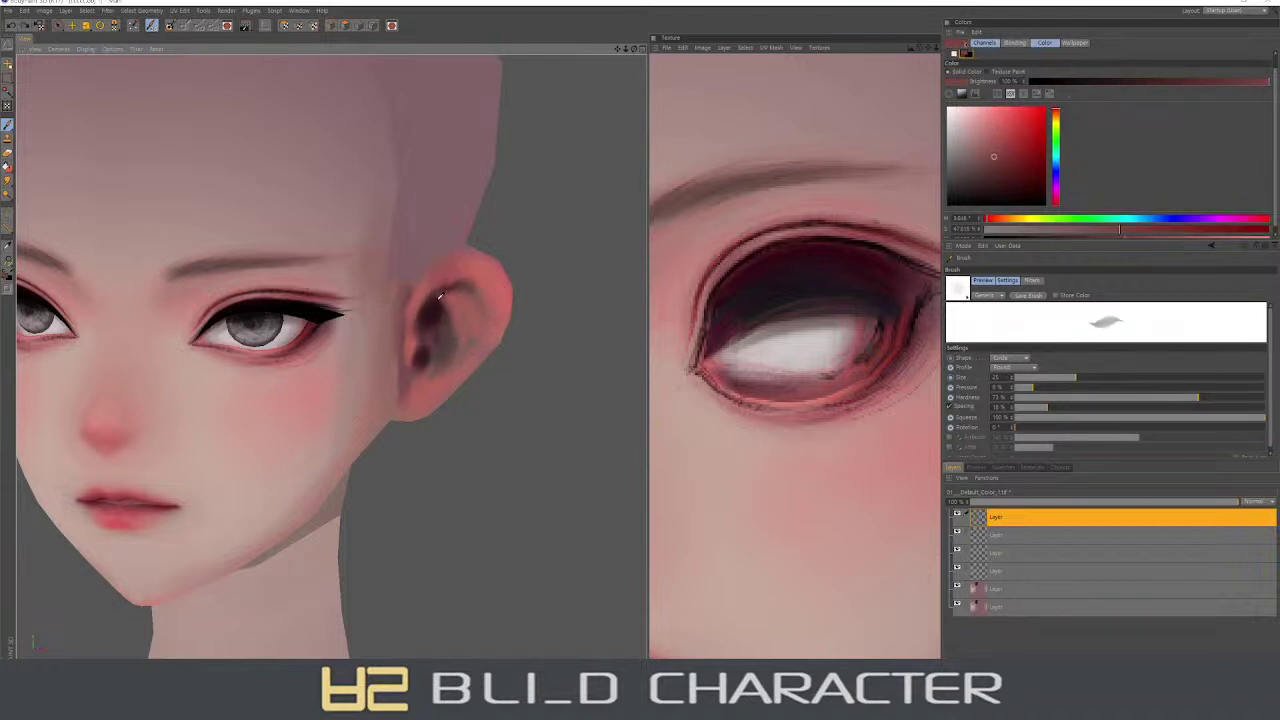
left_click(429, 303, "ctrl")
left_click_drag(455, 291, 497, 318)
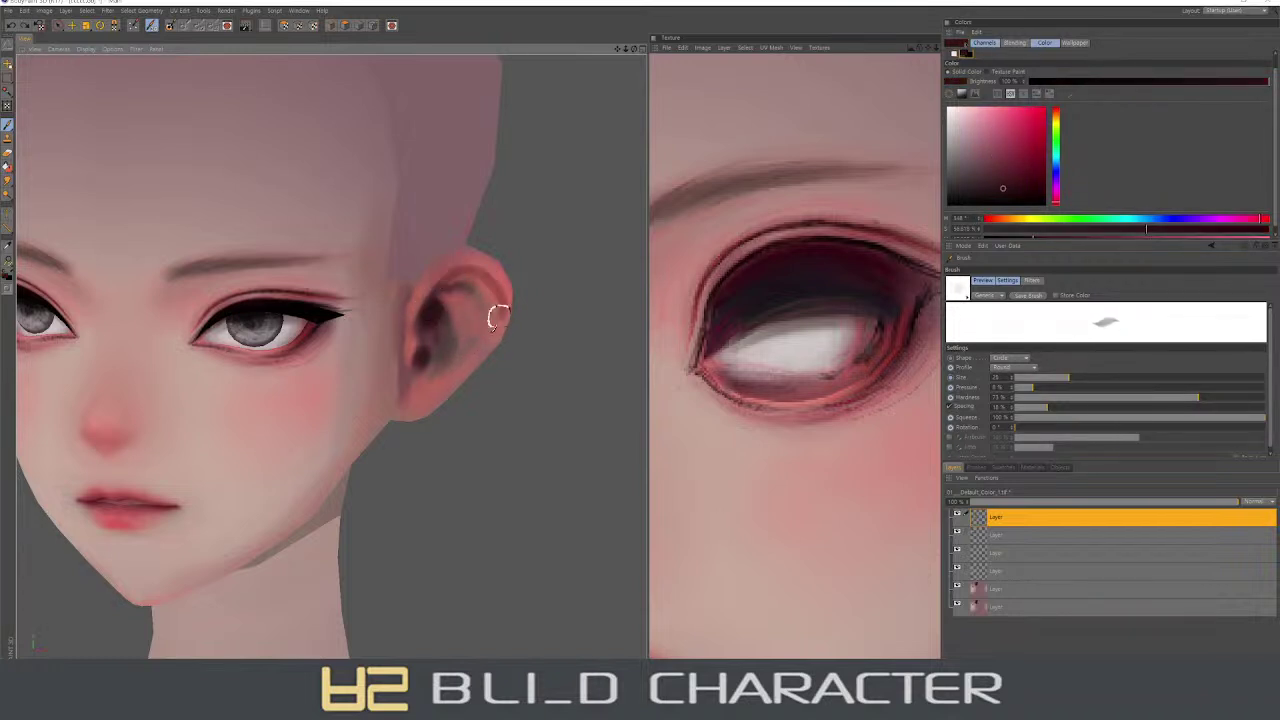
left_click(448, 290, "ctrl")
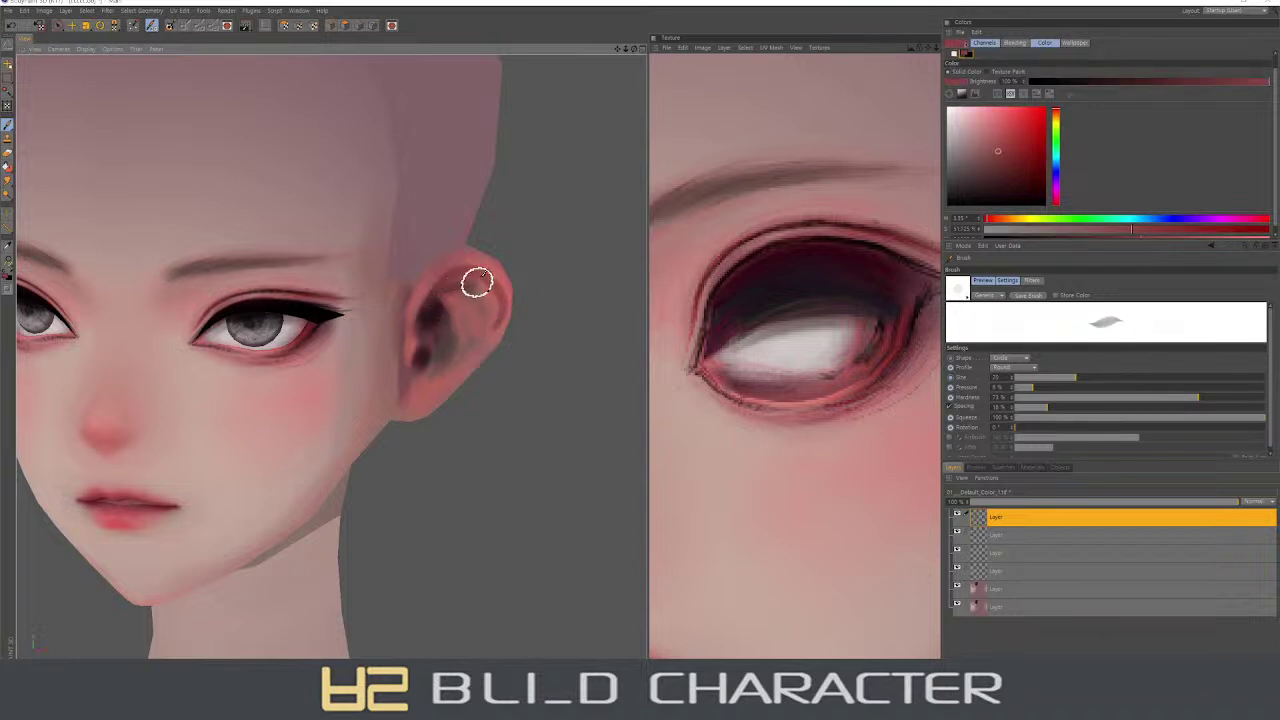
left_click(434, 308, "ctrl")
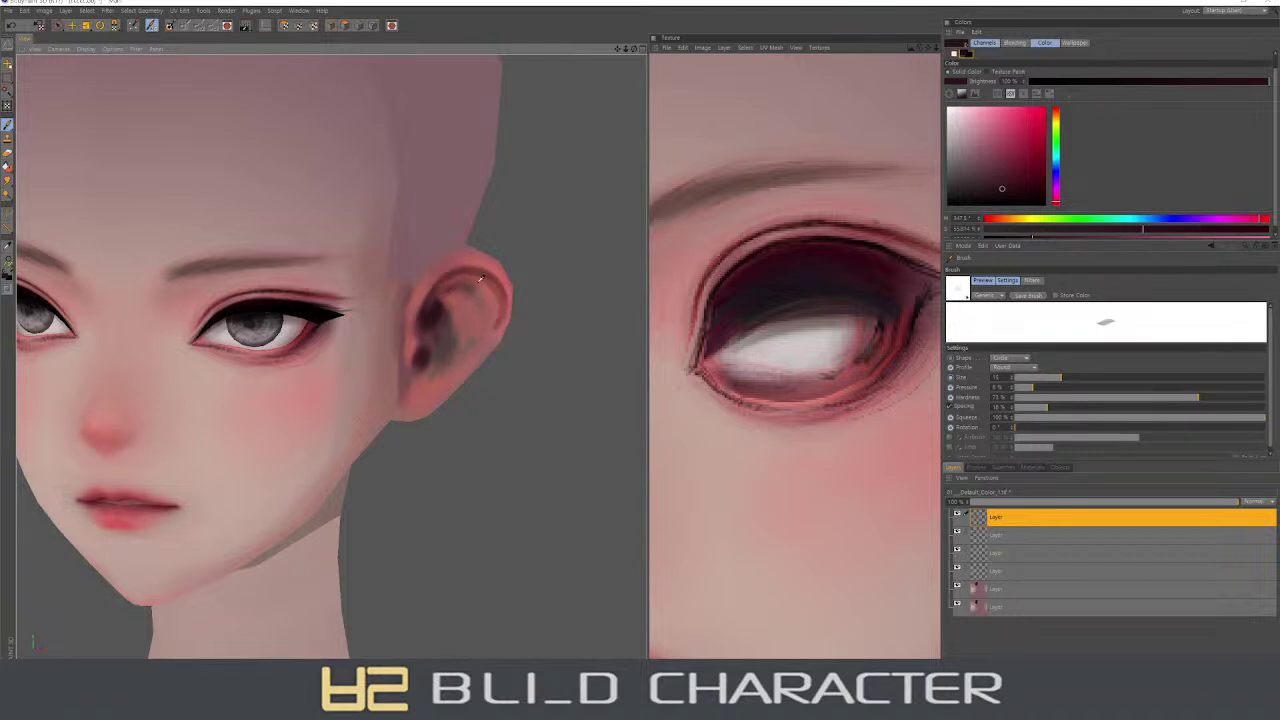
left_click(448, 285, "ctrl")
- Darken the inner ear with a deeper red and soften the lower spot
middle_click_drag(477, 311, 446, 307)
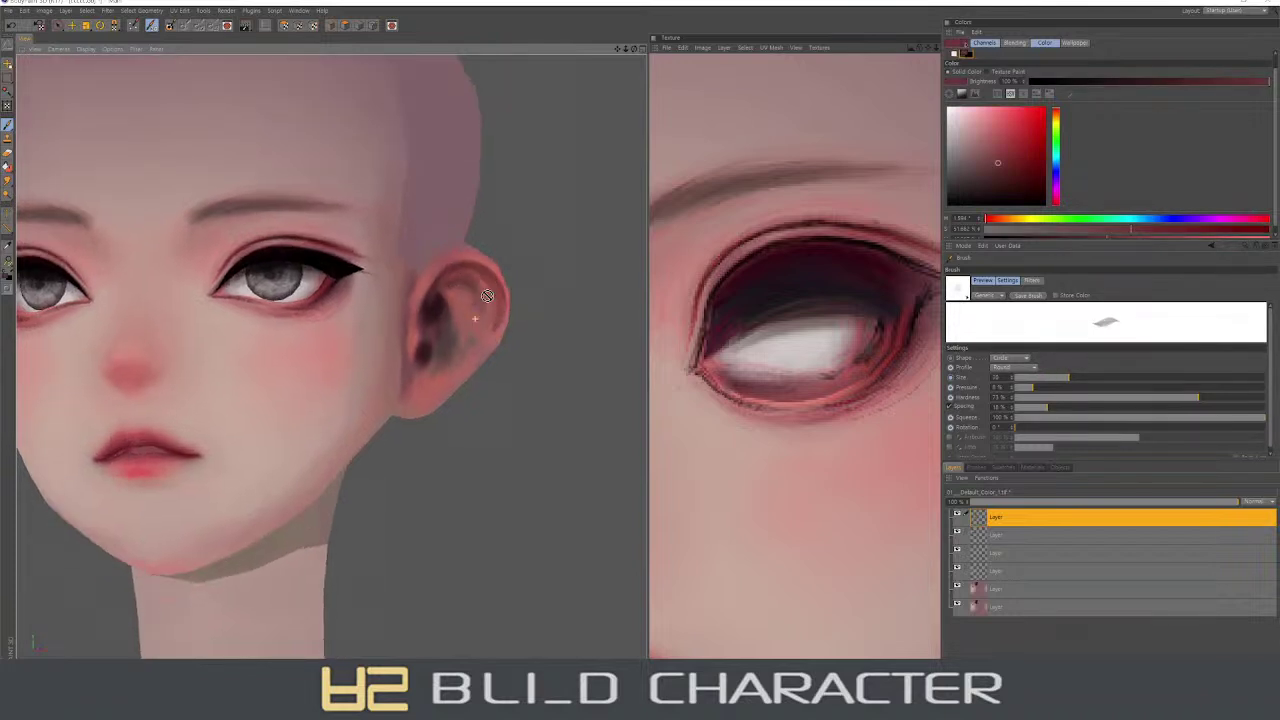
left_click(446, 307, "ctrl")
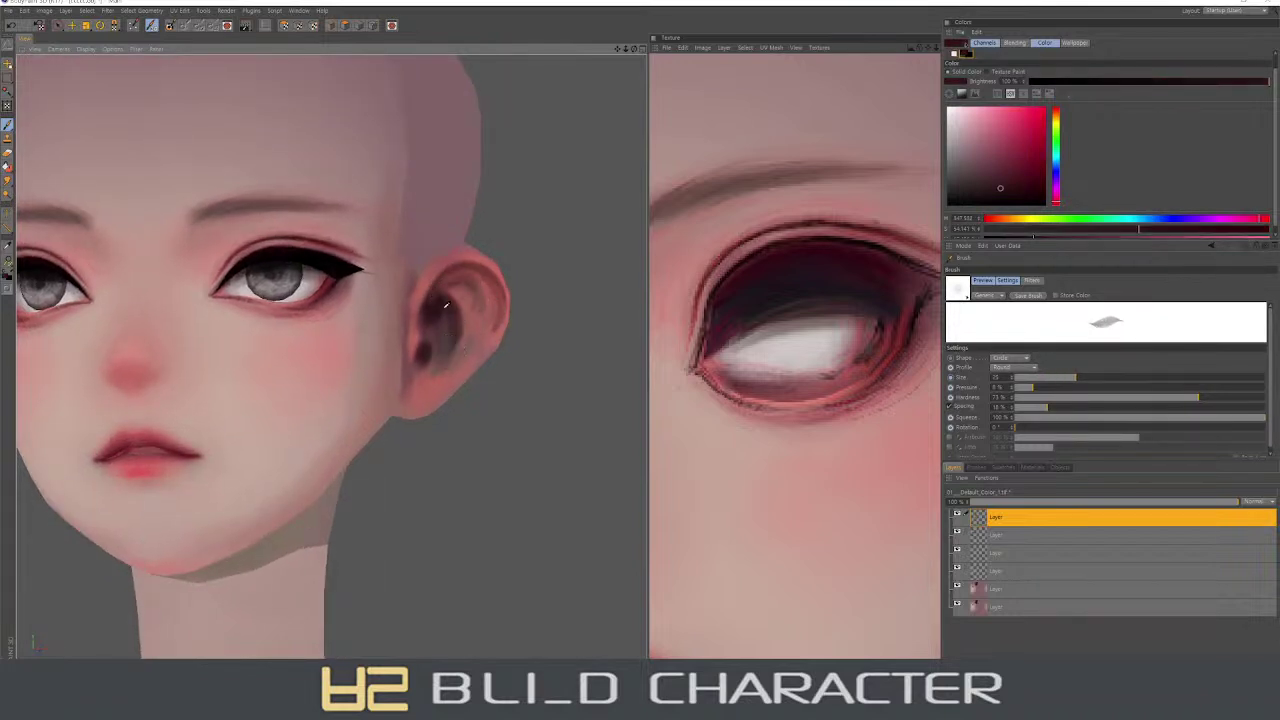
left_click(443, 305, "ctrl")
left_click_drag(437, 317, 432, 351)
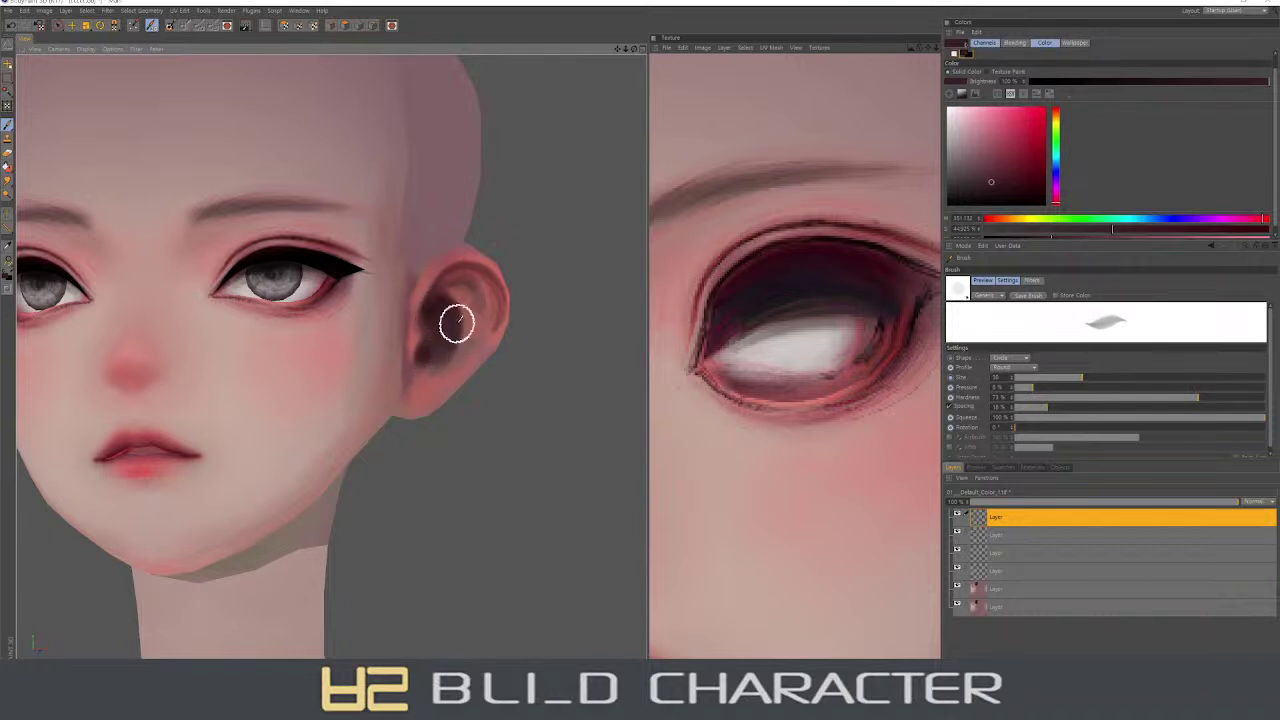
- Lighten the upper ear with pink, then fine-tune toward a lighter pink
left_click(486, 262, "ctrl")
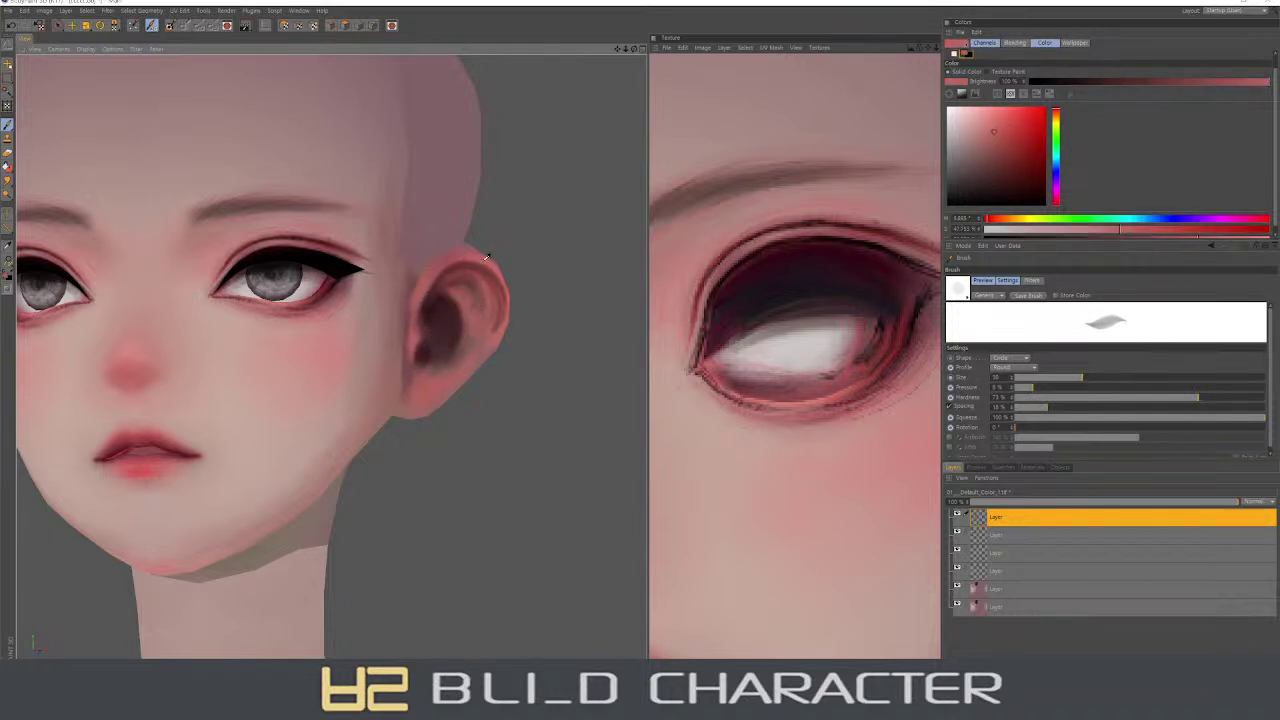
left_click_drag(480, 337, 473, 283)
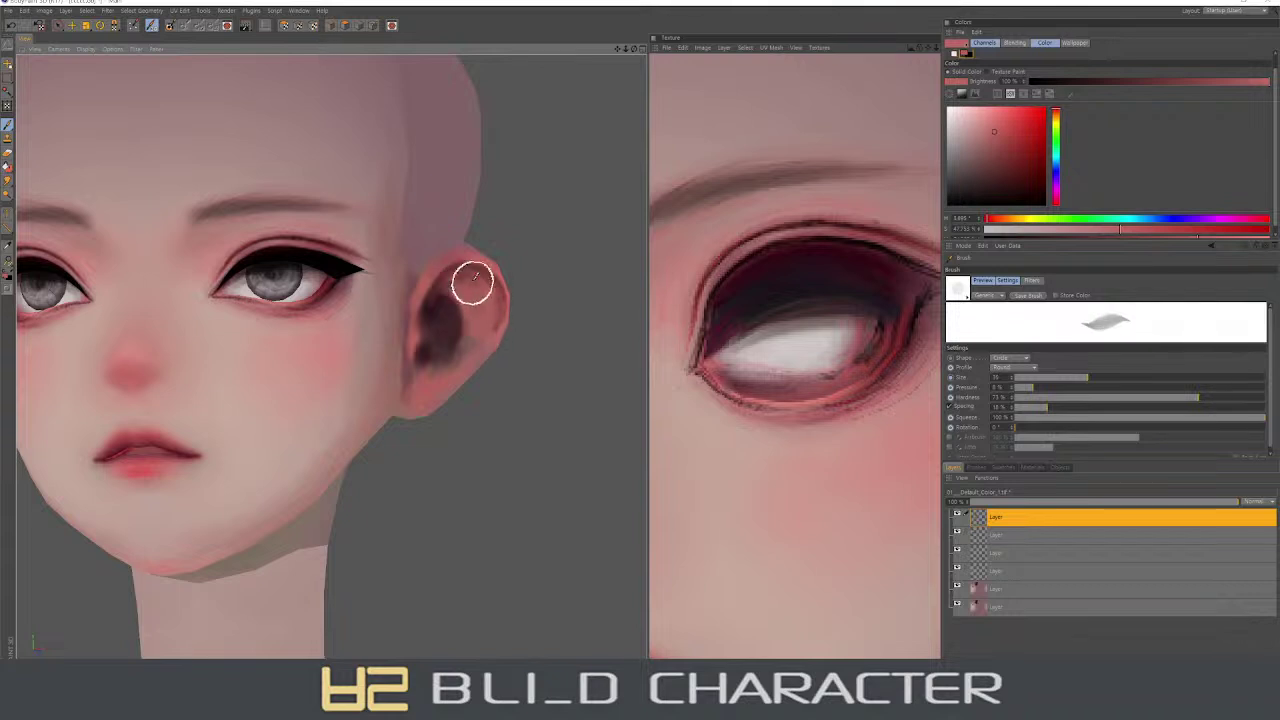
left_click(487, 283, "ctrl")
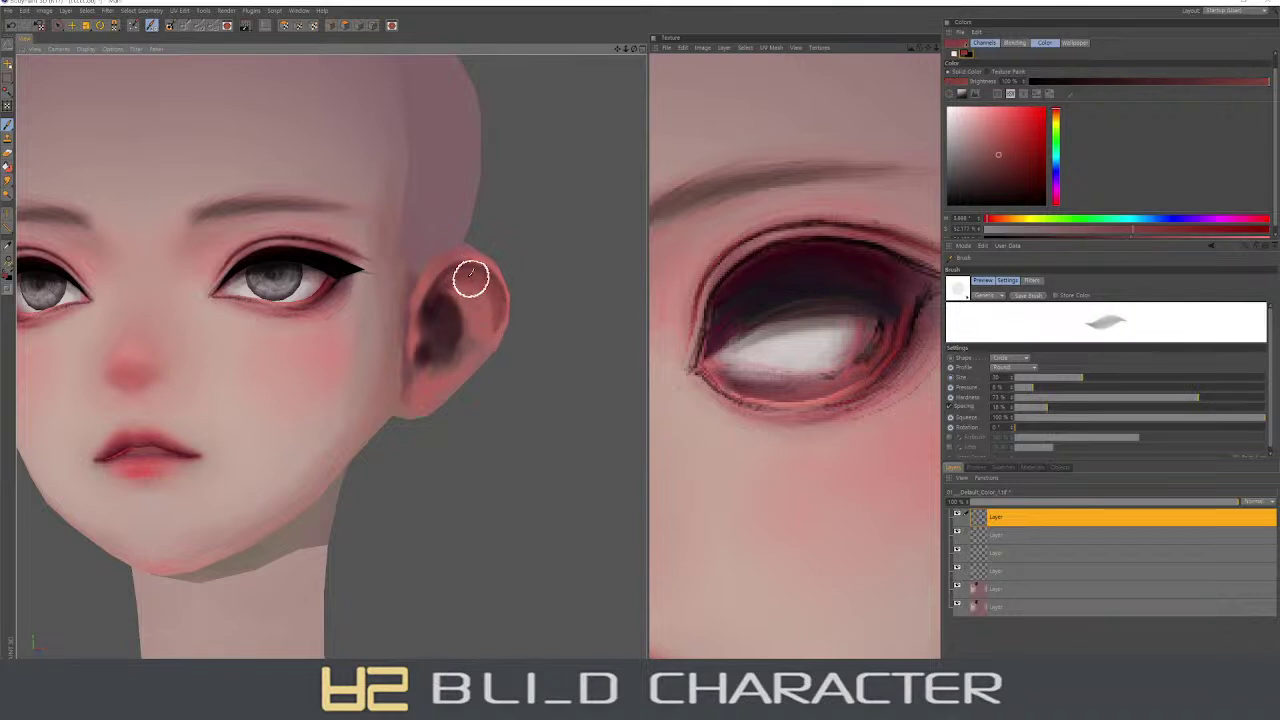
left_click(486, 287, "ctrl")
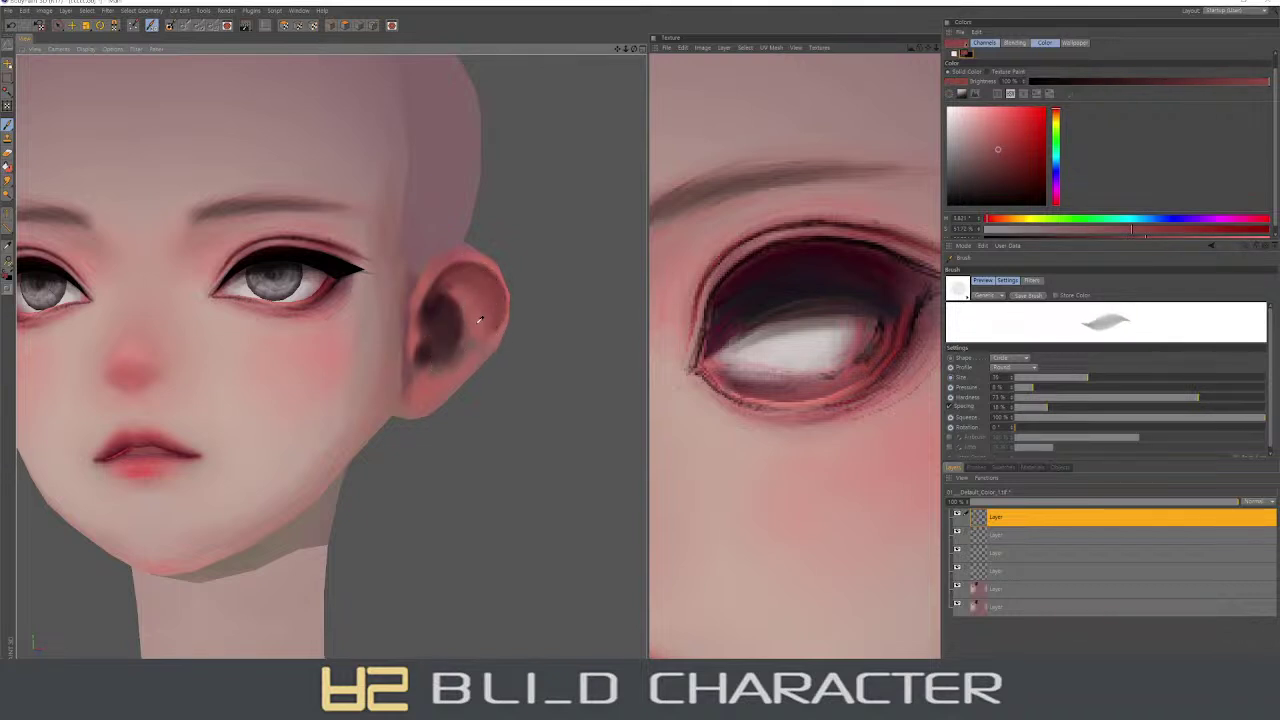
left_click(481, 312, "ctrl")
- Paint dark magenta-red strokes inside the ear and near the lobe with a larger brush
left_click(447, 311, "ctrl")
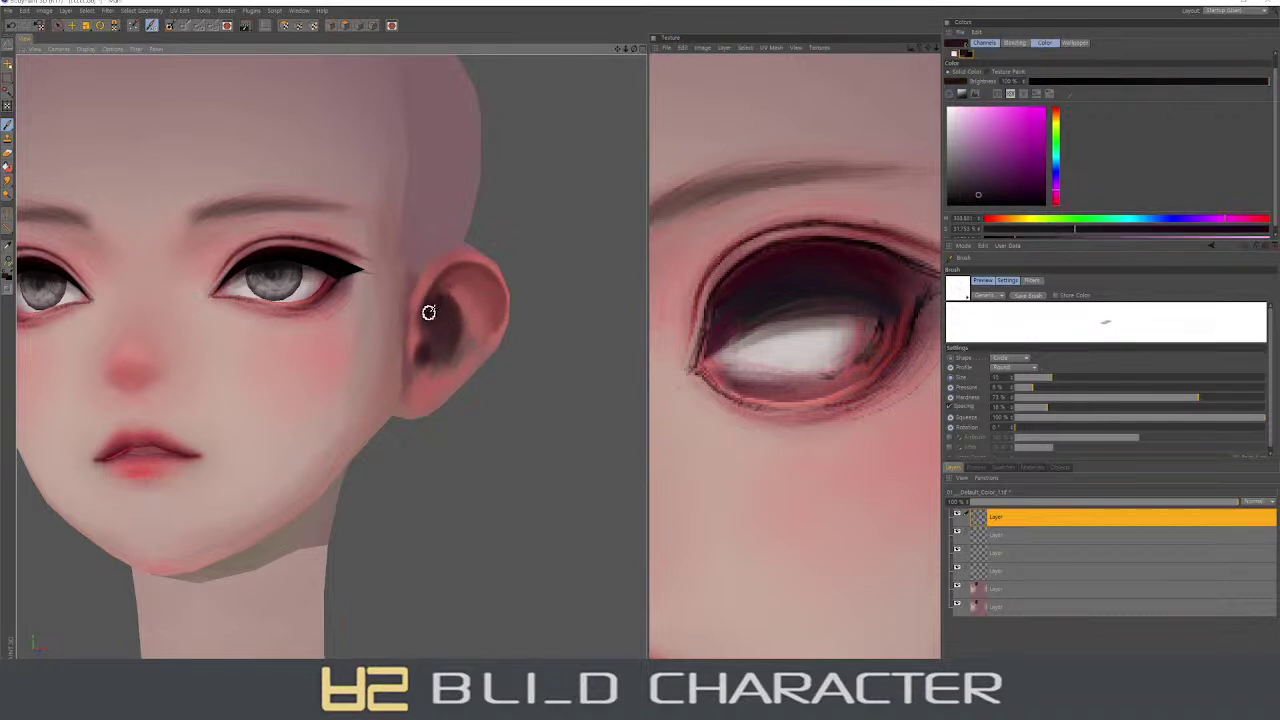
left_click_drag(460, 341, 443, 303, "alt")
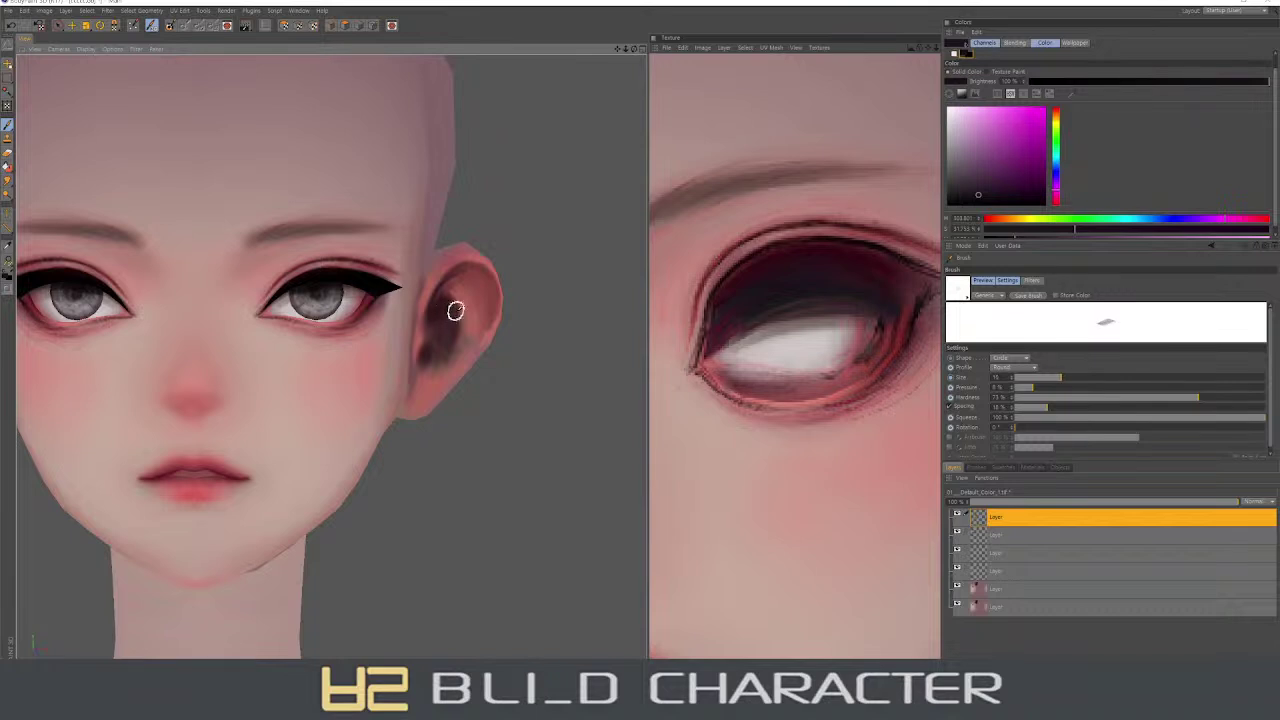
right_click_drag(455, 311, 443, 314)
left_click(443, 314, "ctrl")
left_click_drag(460, 334, 459, 322)
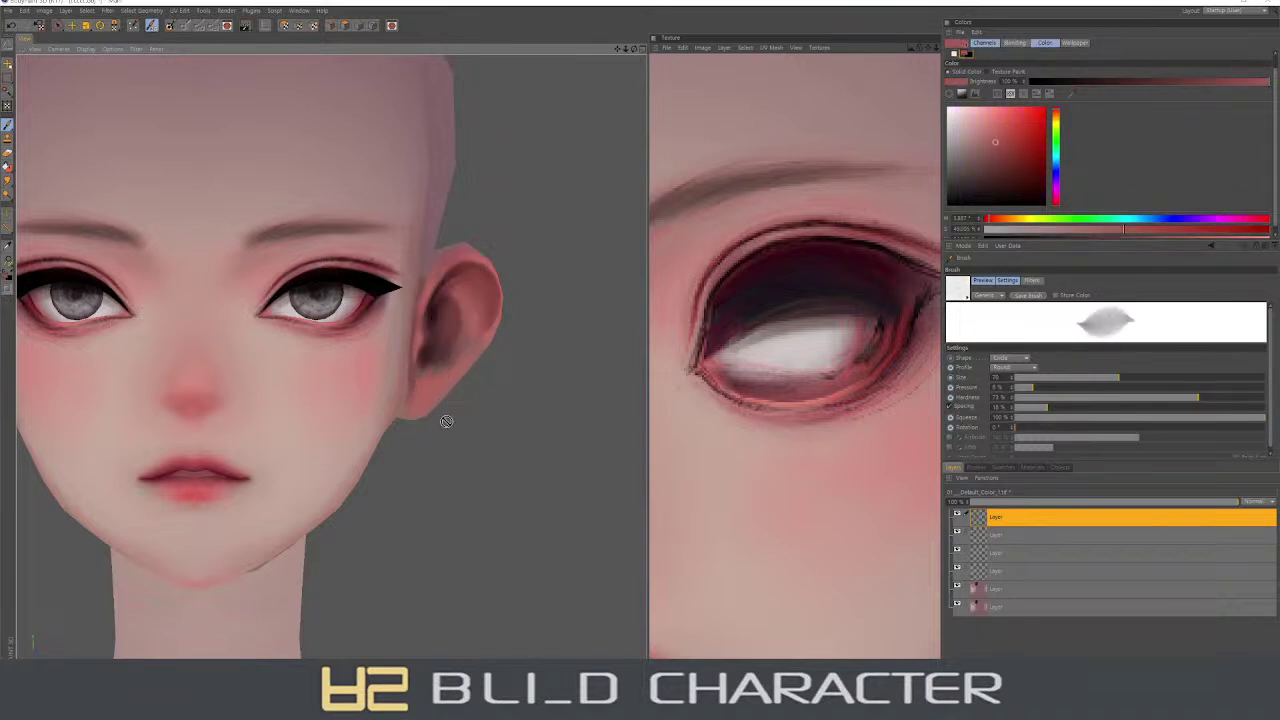
left_click_drag(446, 421, 428, 400, "alt")
left_click_drag(446, 372, 490, 336)
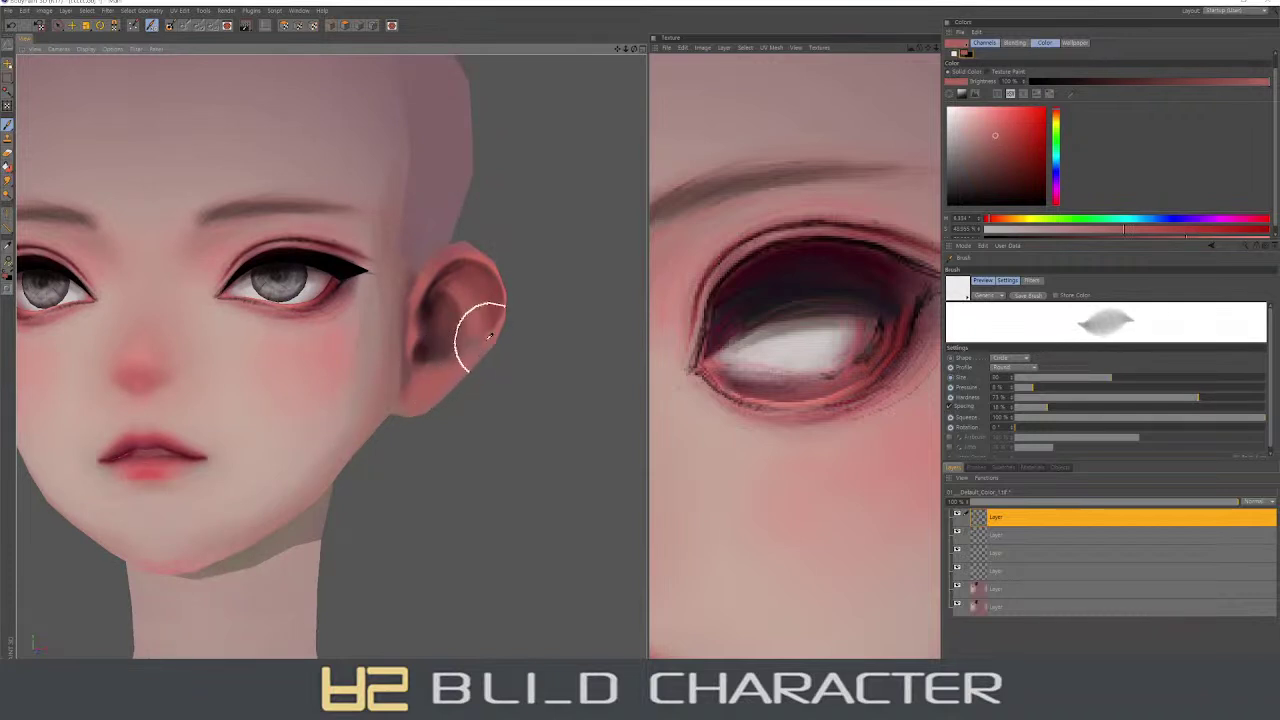
- Sample deeper magenta-reds from the ear and enlarge and smooth the dark inner-ear shading
left_click(1052, 164)
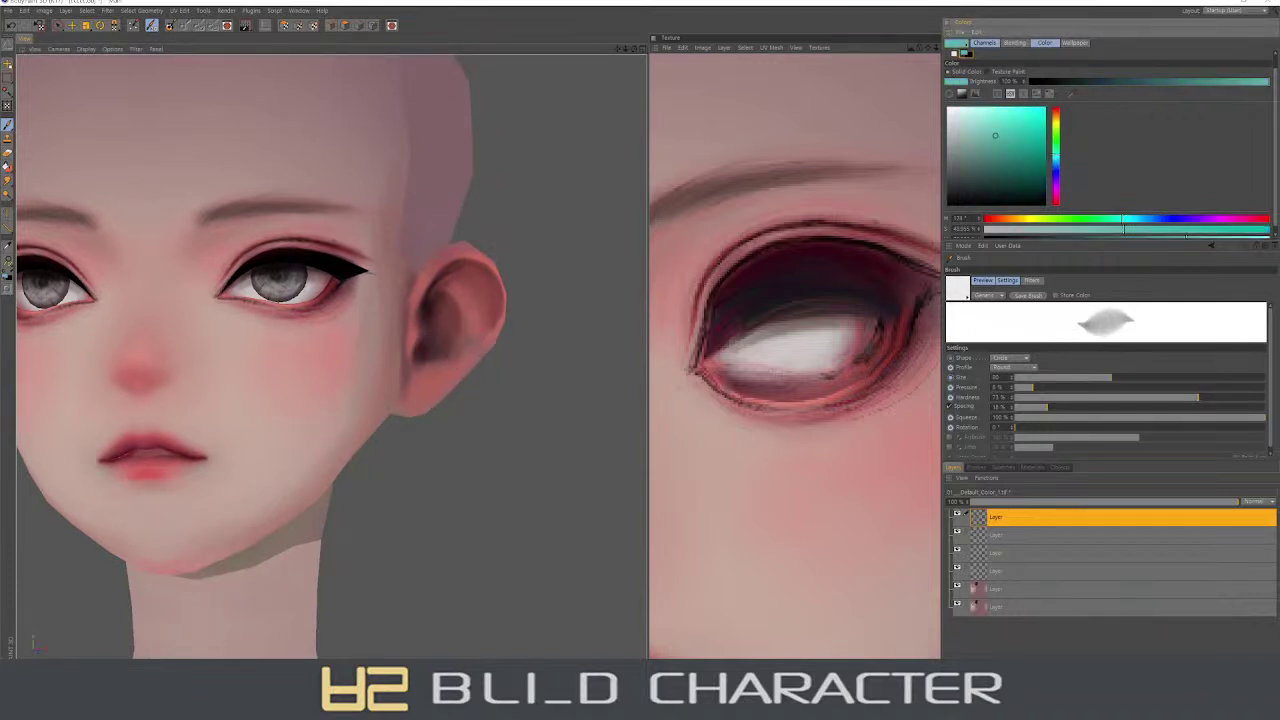
left_click_drag(1052, 168, 1053, 150)
left_click_drag(300, 243, 415, 337, "alt")
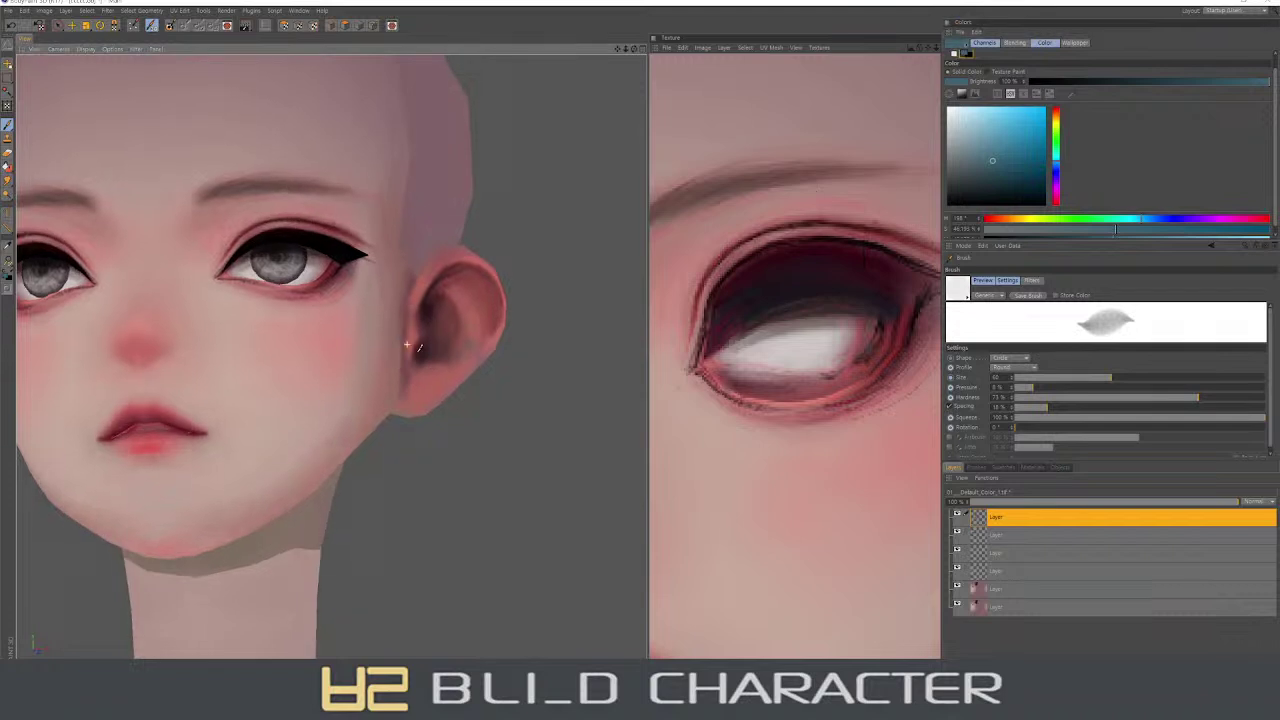
left_click(437, 390, "ctrl")
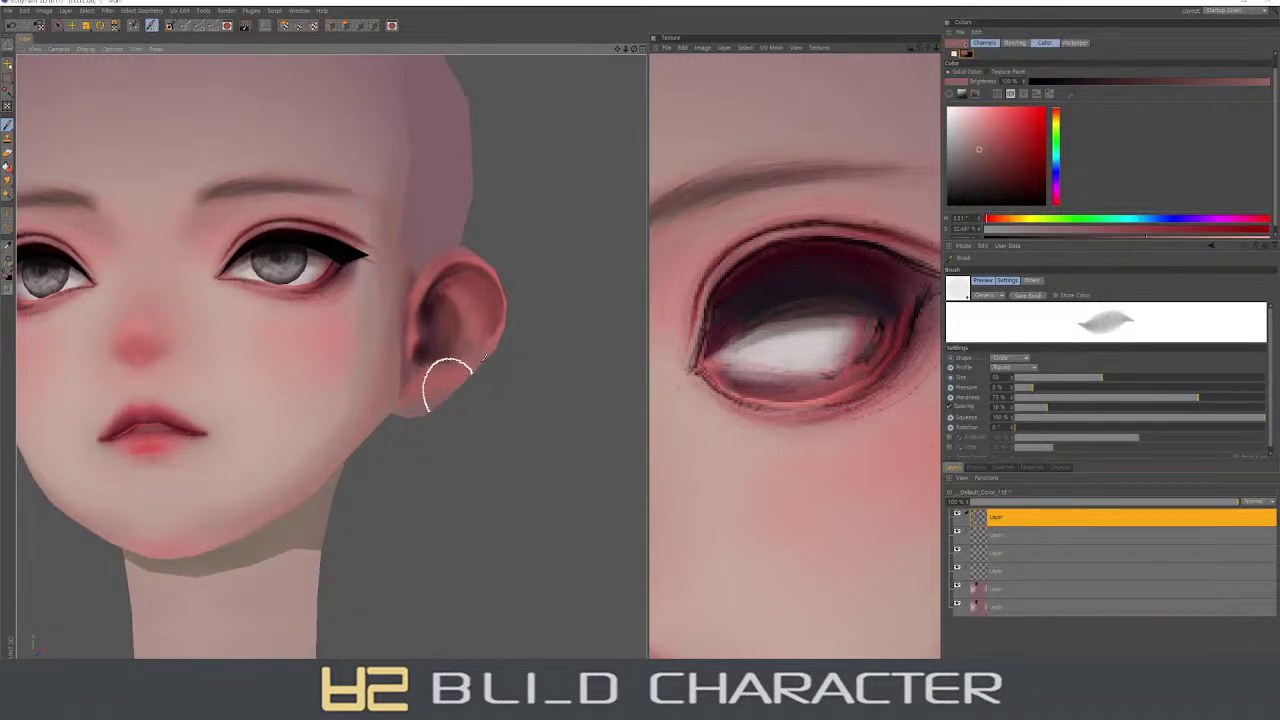
left_click(432, 372, "ctrl")
left_click(452, 338, "ctrl")
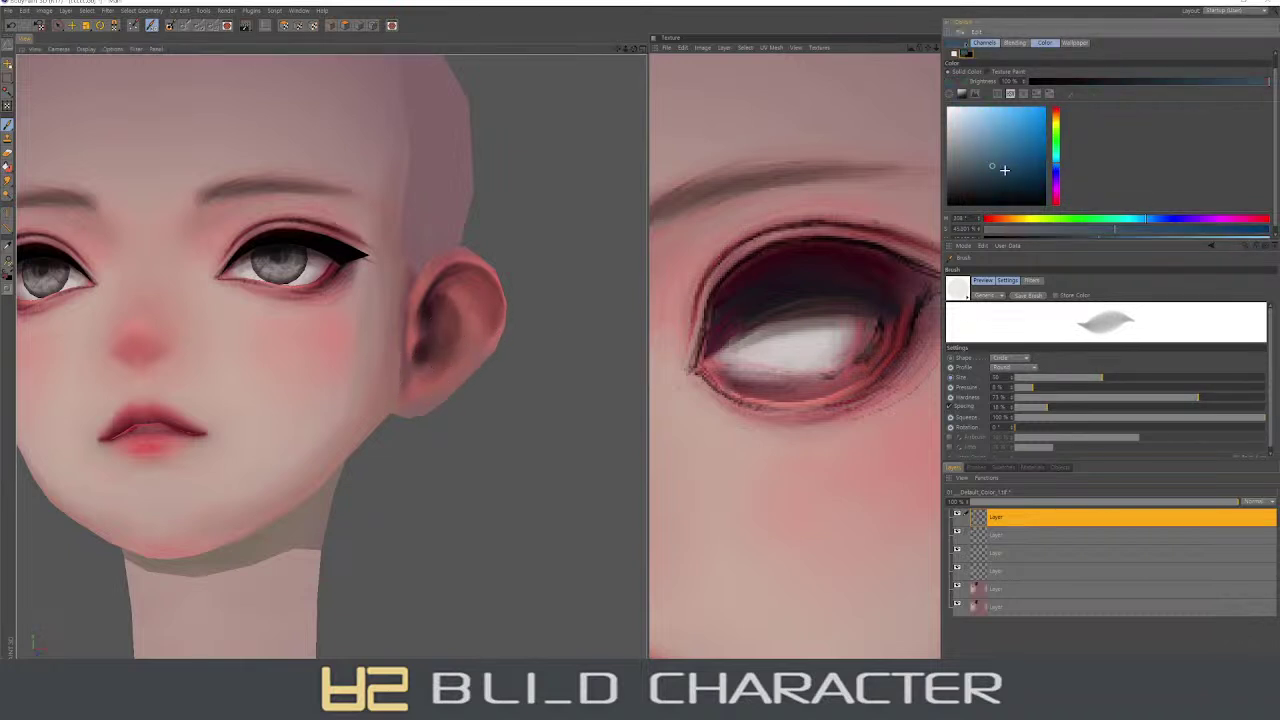
left_click(438, 340, "ctrl")
mouse_move(438, 340)
left_mouse_down()
mouse_move(429, 329)
mouse_move(449, 317)
mouse_move(452, 360)
left_mouse_up()
- Lighten the ear rim with pale pink while deepening the inner shading
left_click(1063, 160)
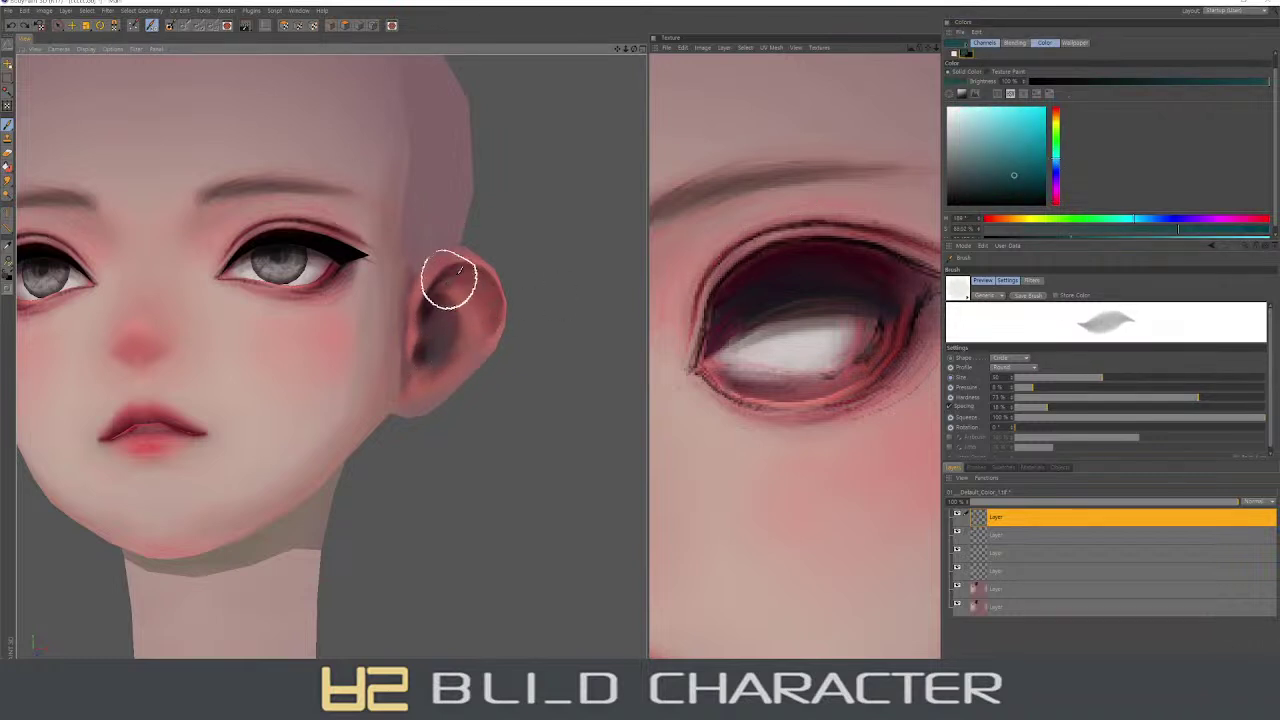
left_click(470, 300, "ctrl")
left_click_drag(490, 322, 474, 308, "alt")
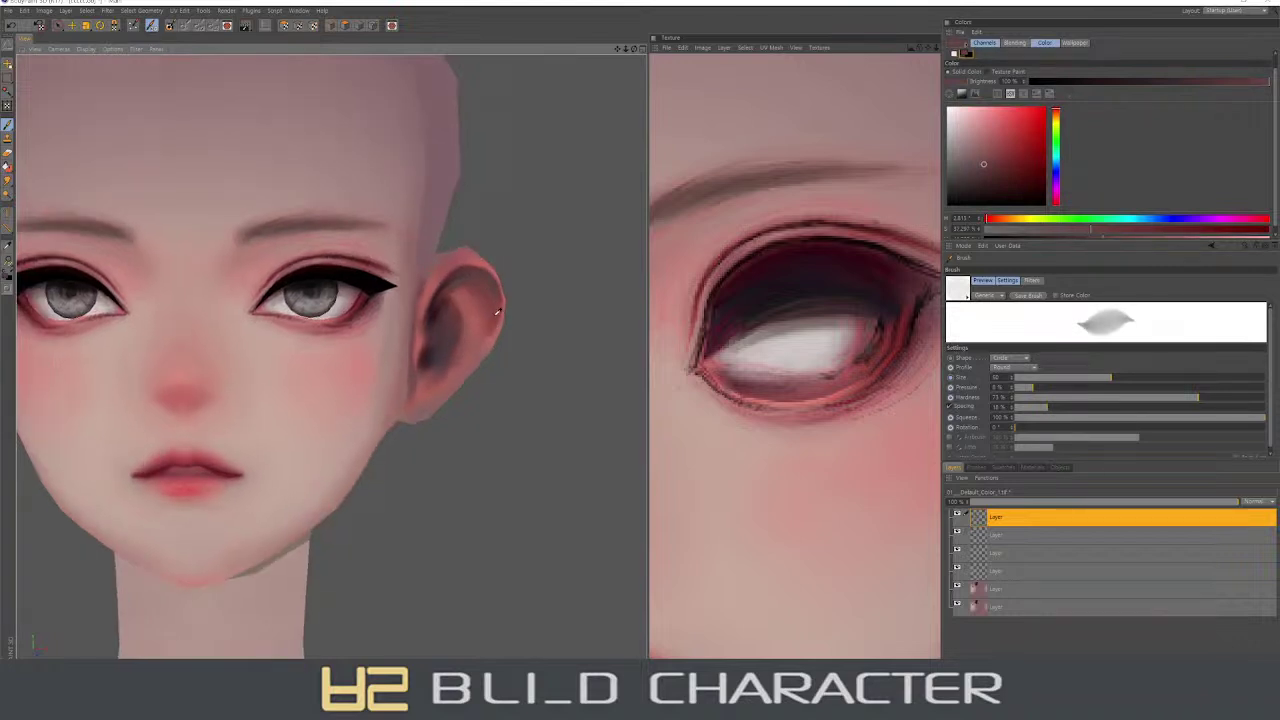
left_click(474, 308, "ctrl")
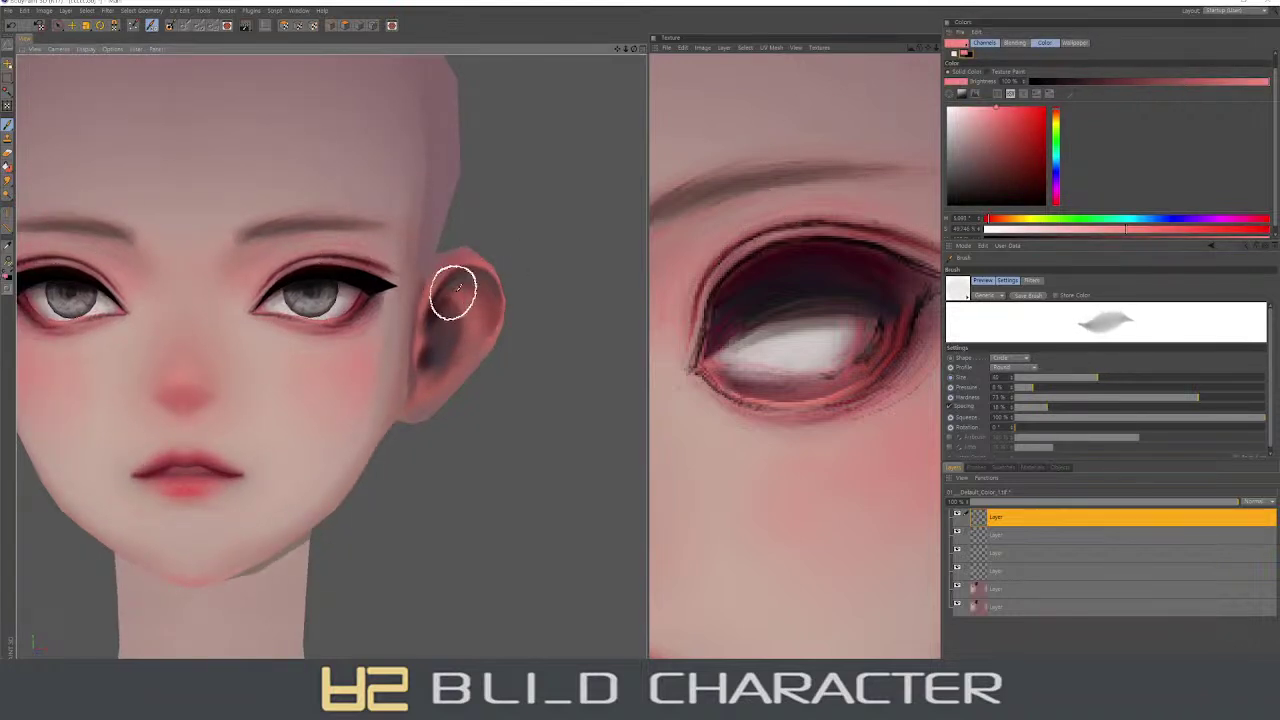
left_click(470, 318, "ctrl")
left_click_drag(470, 318, 431, 367)
left_click(483, 317, "ctrl")
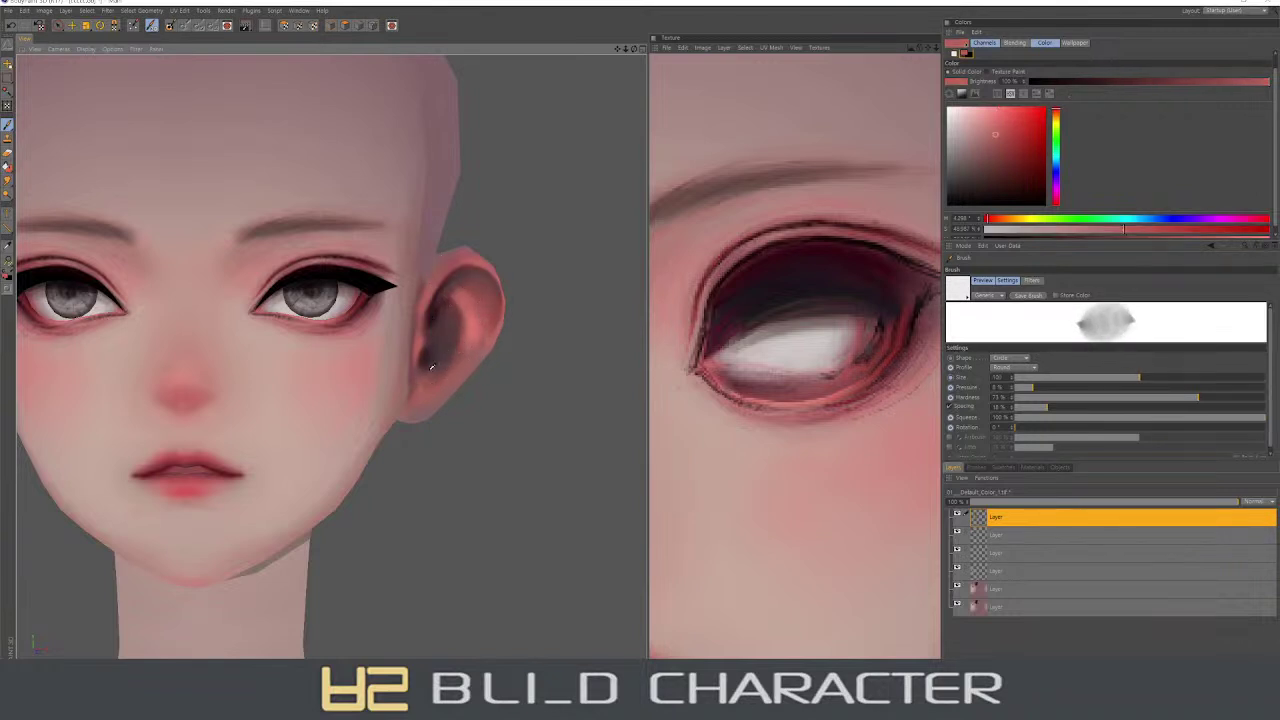
left_click(470, 322, "ctrl")
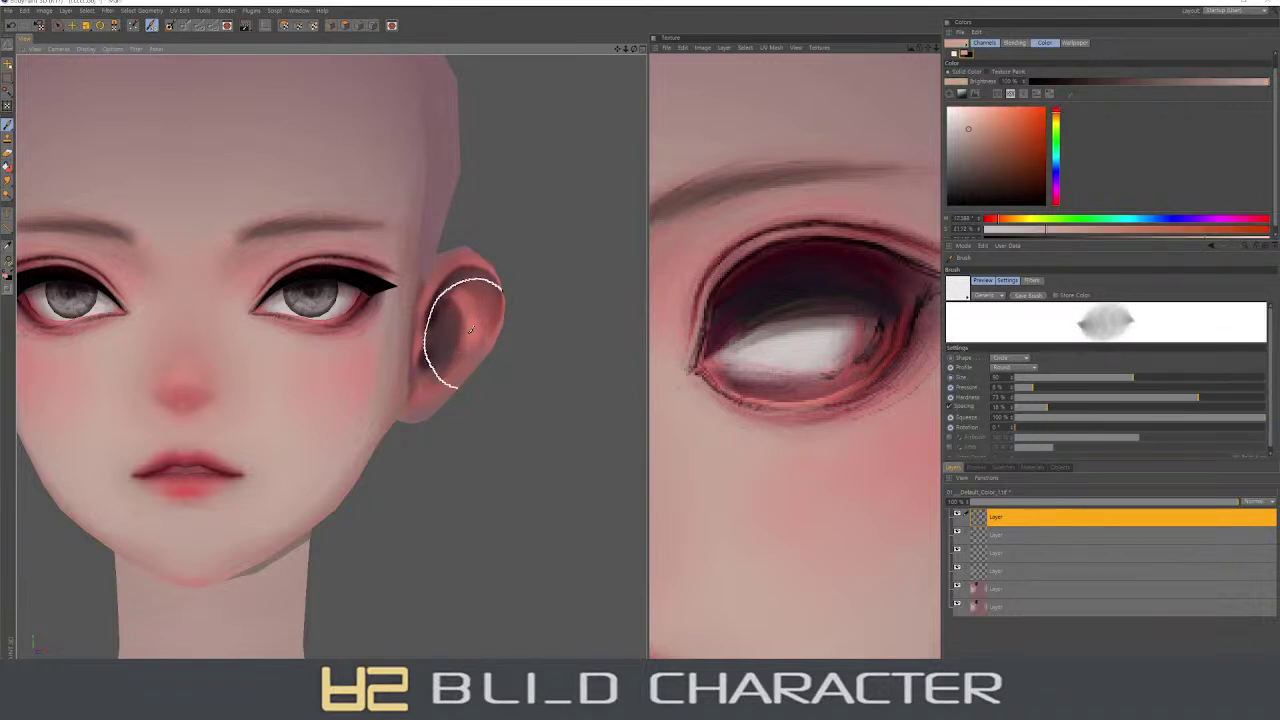
- Adjust brush size and pick darker pink and a saturated dark red while orbiting around the ear
right_click_drag(444, 274, 446, 272)
left_click(447, 268, "ctrl")
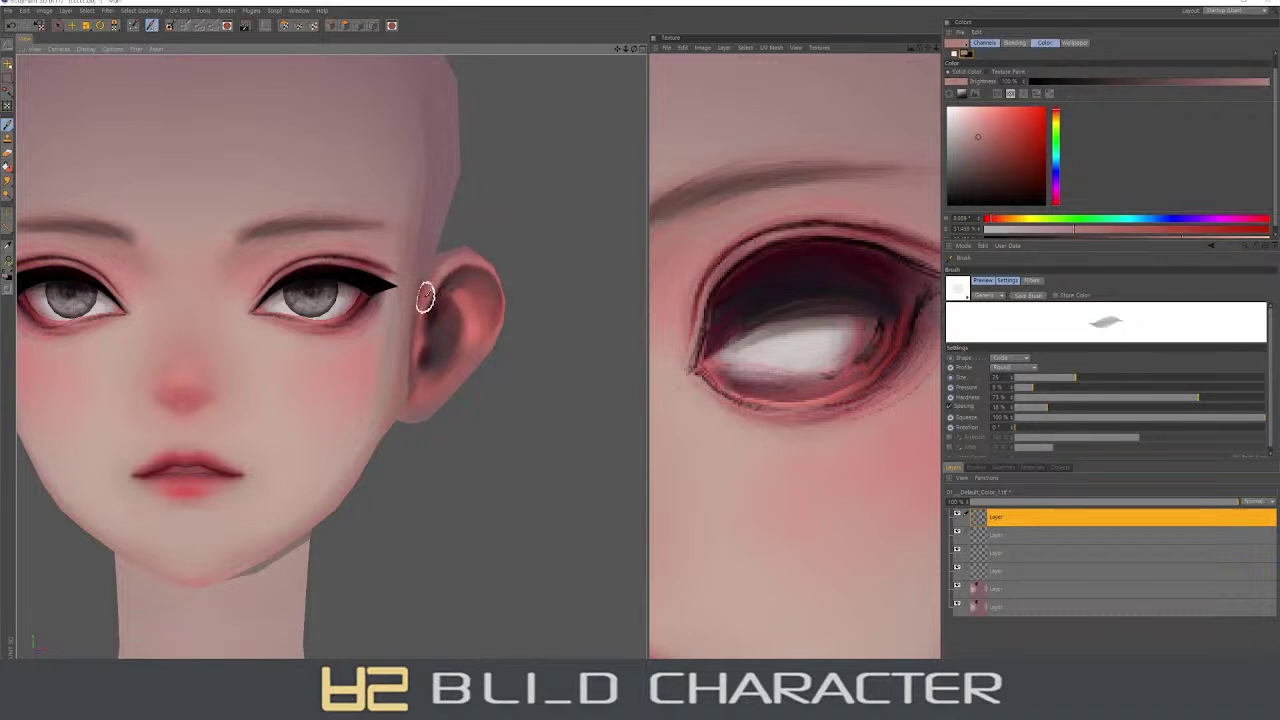
left_click_drag(449, 343, 431, 280, "alt")
right_click_drag(431, 280, 433, 296)
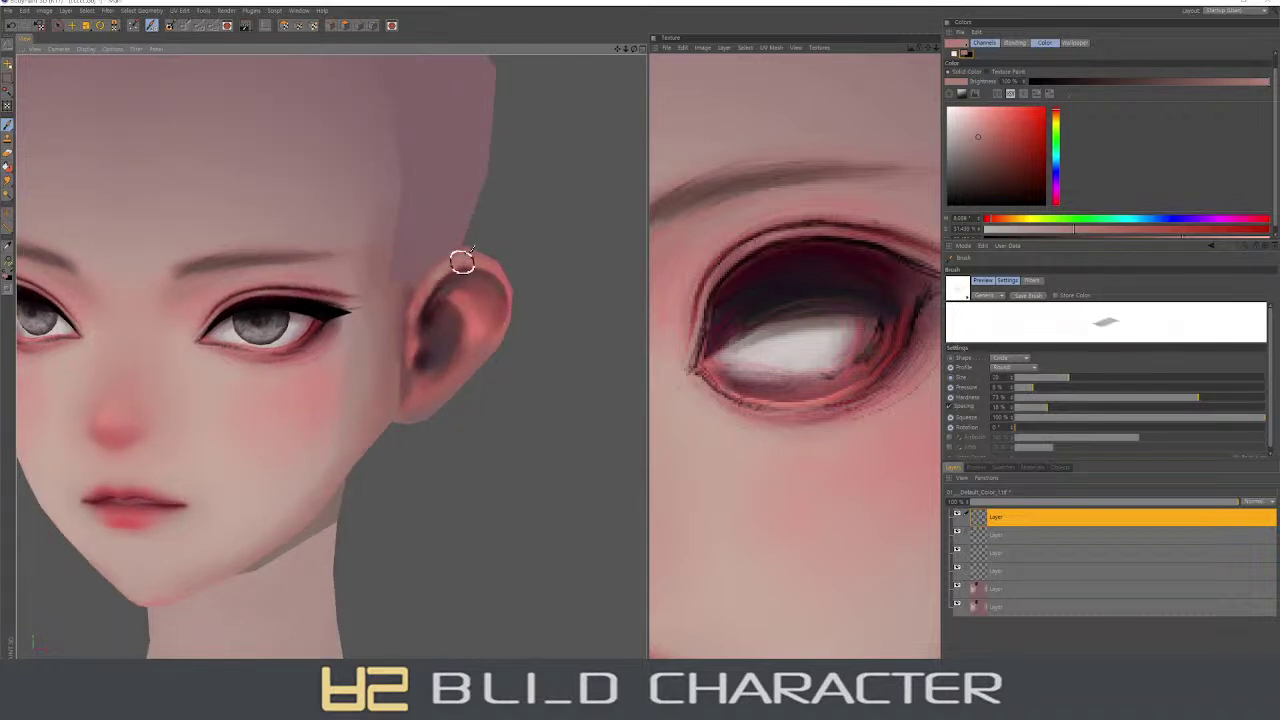
left_click_drag(525, 271, 451, 346)
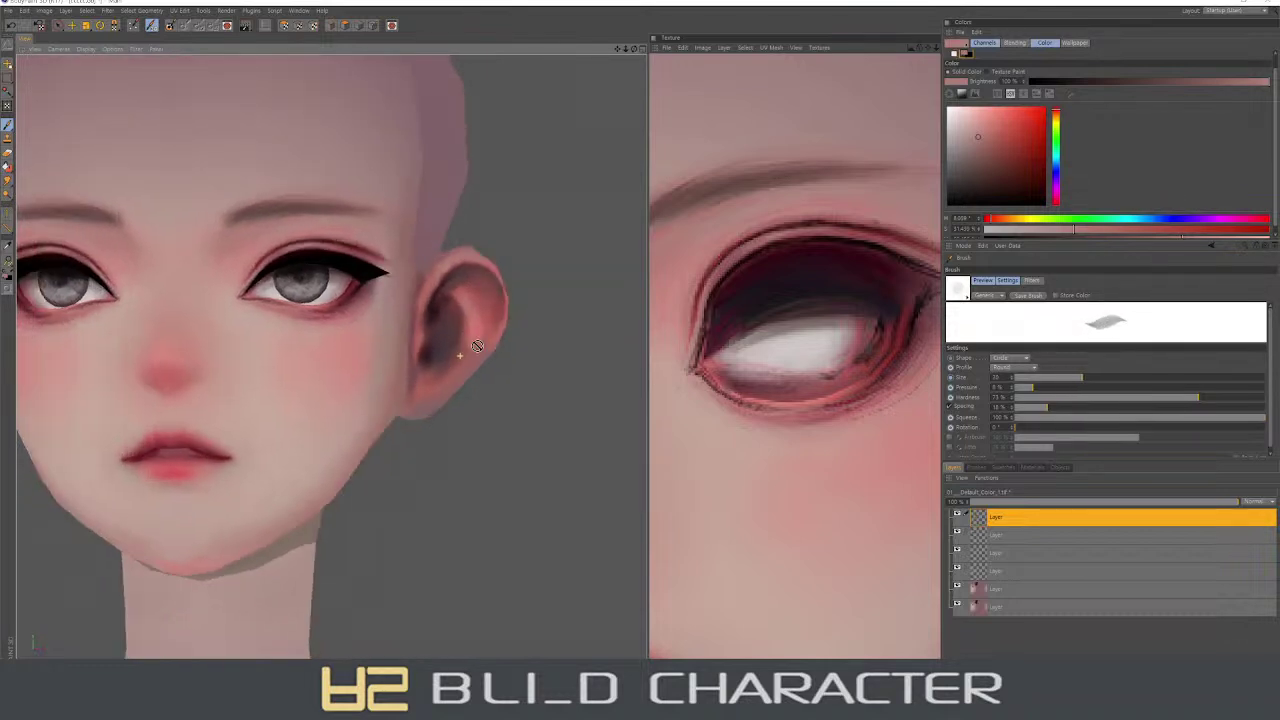
right_click_drag(451, 346, 462, 295)
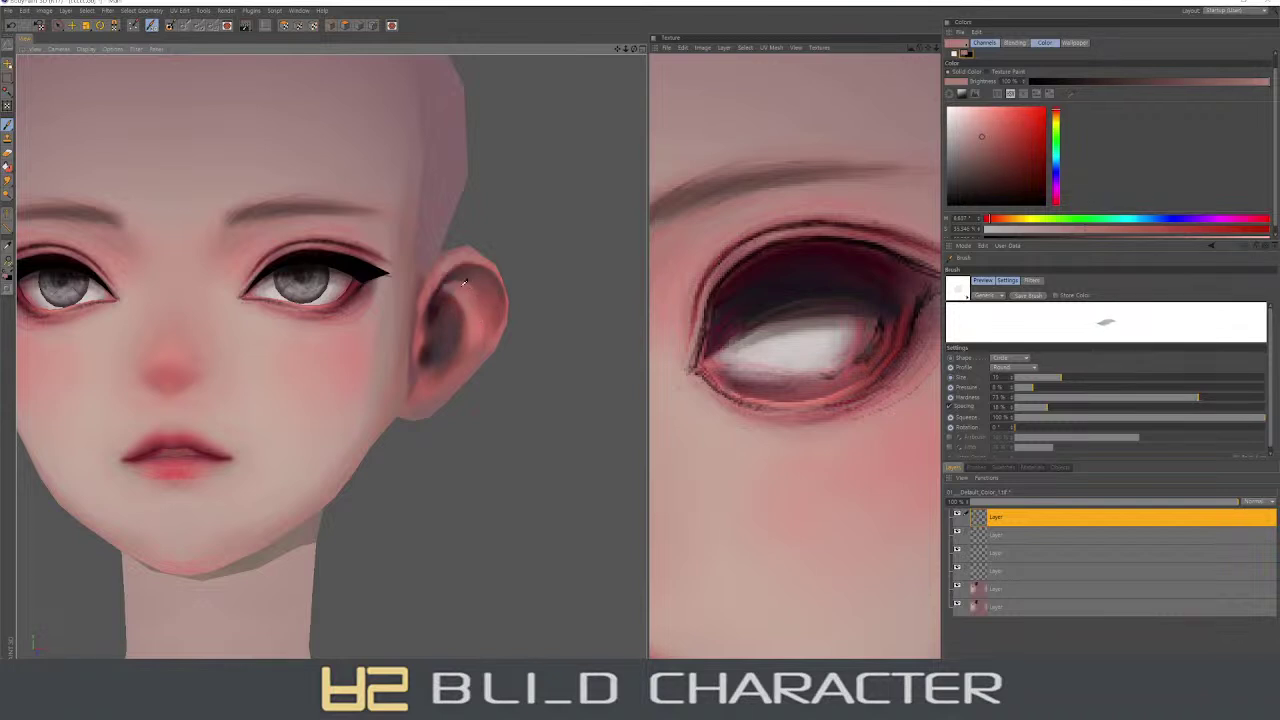
left_click(1045, 160)
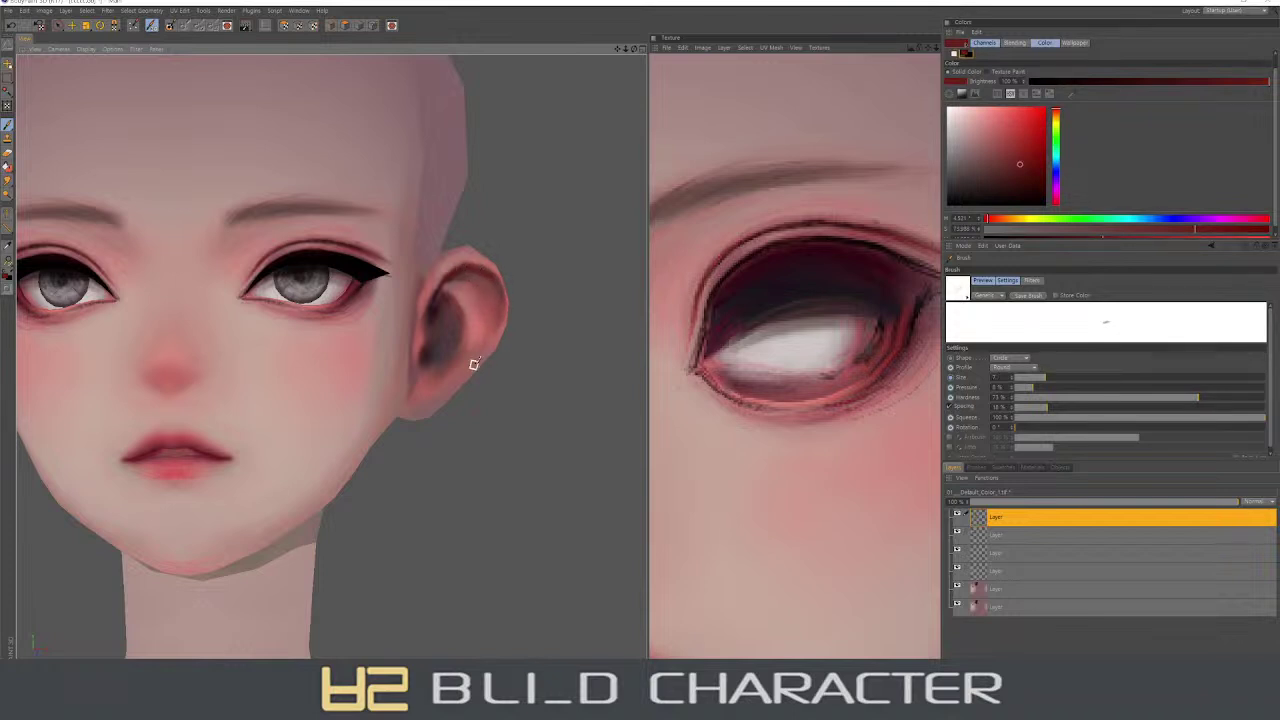
- Sample light and pinker skin tones, set the brush near size 30, and darken the inner ear
scroll(479, 416, "down", 3)
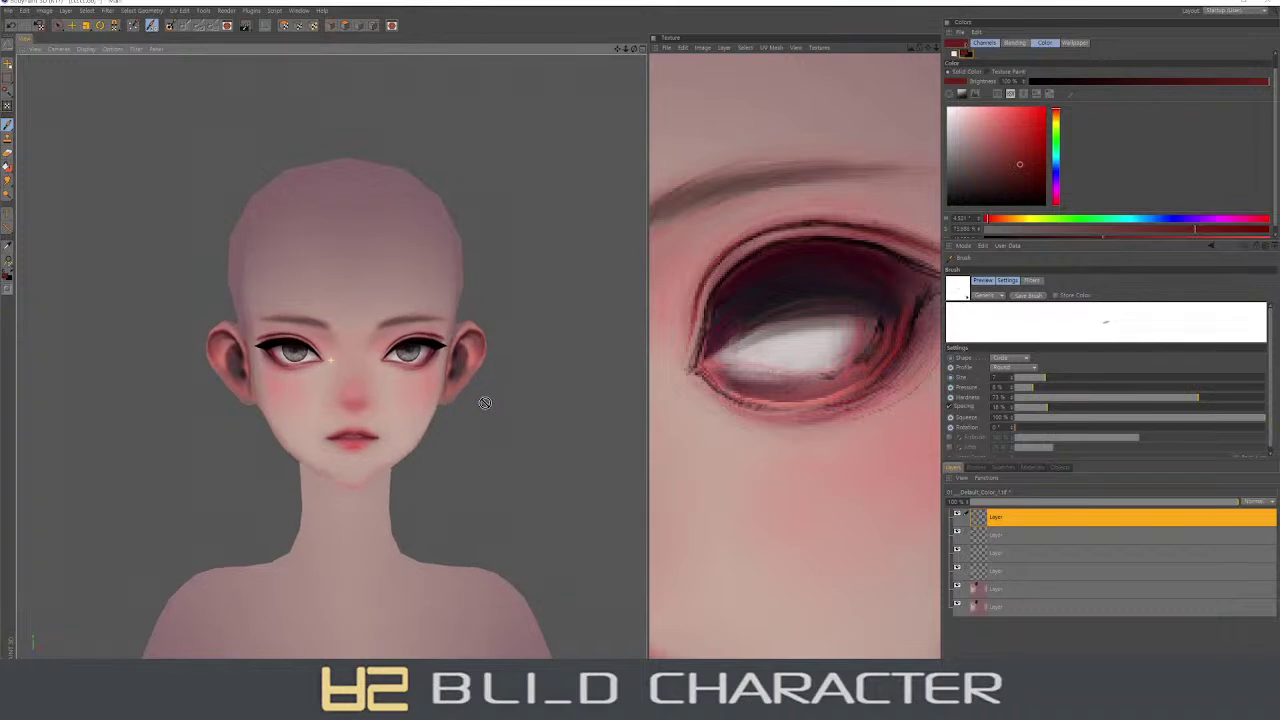
scroll(462, 381, "up", 3)
middle_click_drag(525, 343, 480, 335)
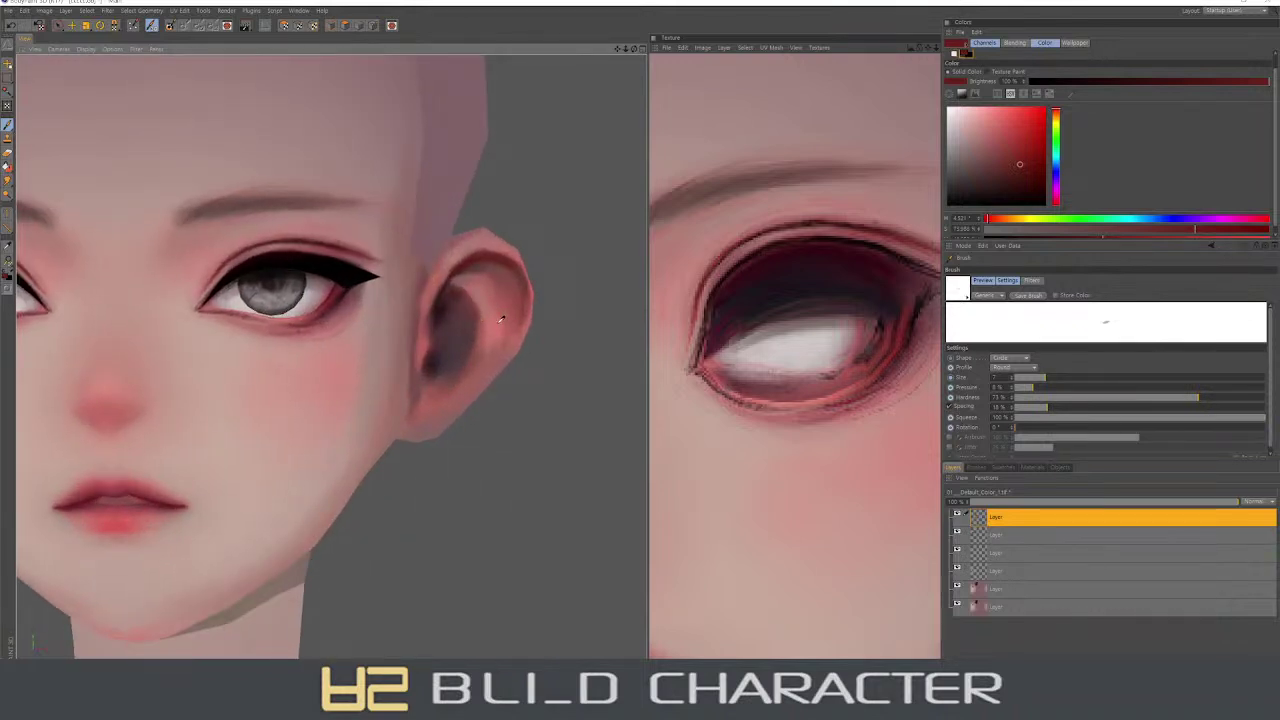
key("v")
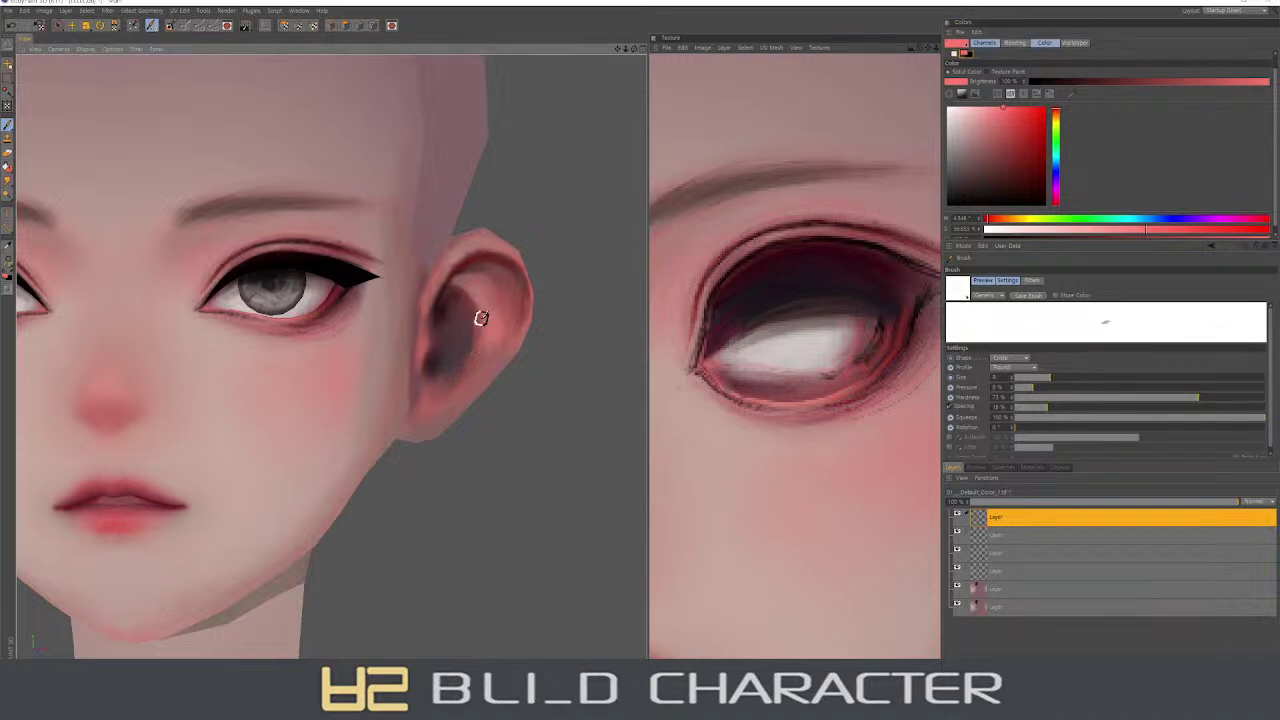
middle_click_drag(465, 321, 453, 330)
left_click(453, 330, "ctrl")
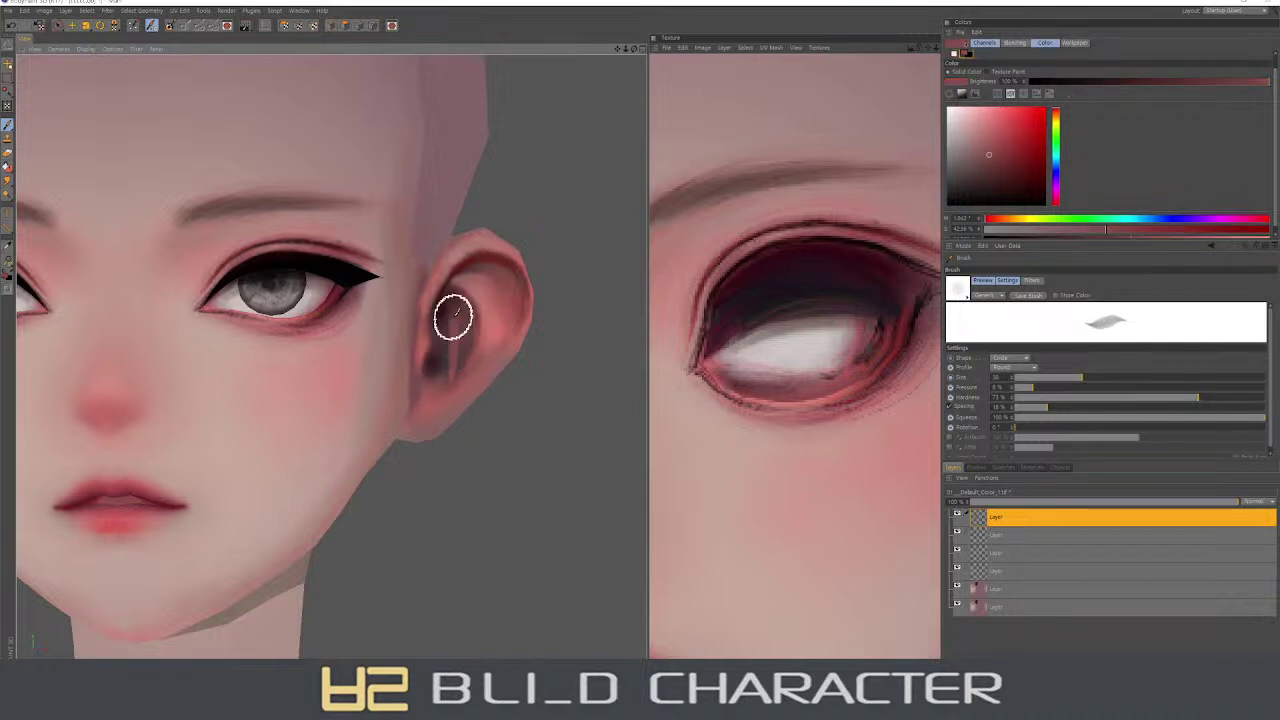
mouse_move(460, 300)
middle_mouse_down()
mouse_move(454, 366)
mouse_move(445, 302)
middle_mouse_up()
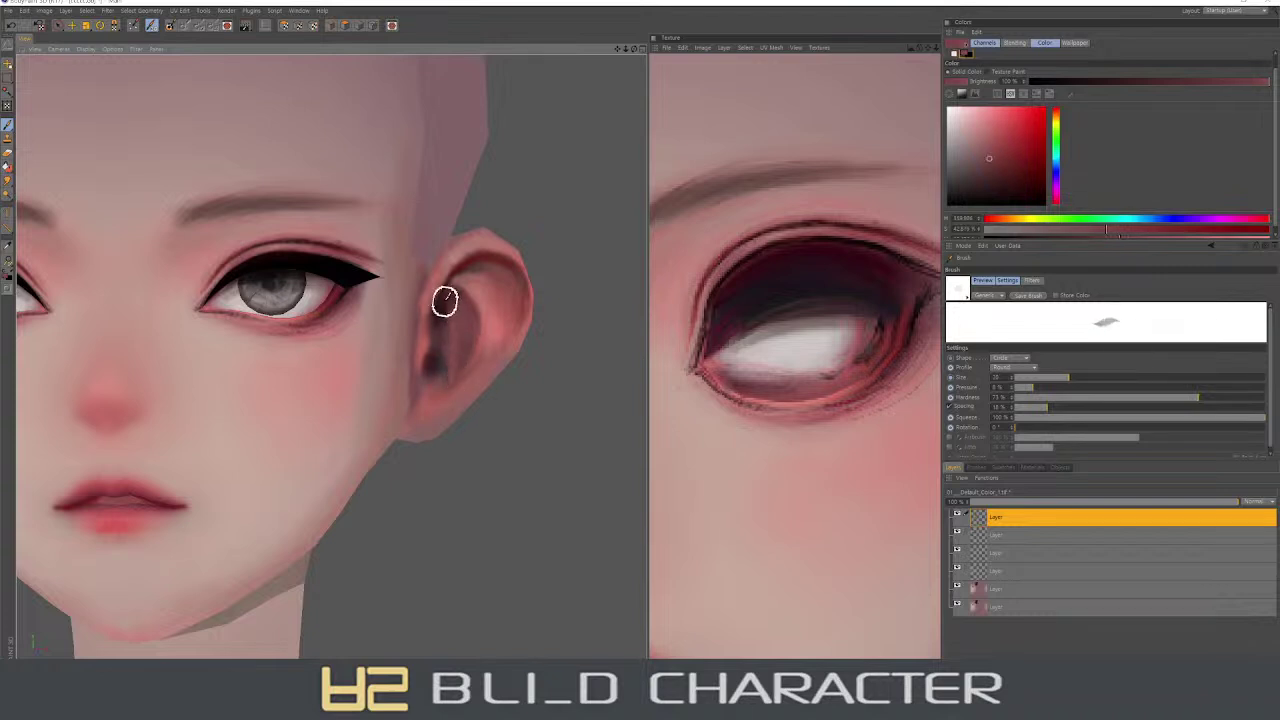
left_click_drag(449, 303, 461, 310)
- Resample ear tones and try dark and lighter cyan-blue colours at varying brush sizes
left_click(453, 296, "ctrl")
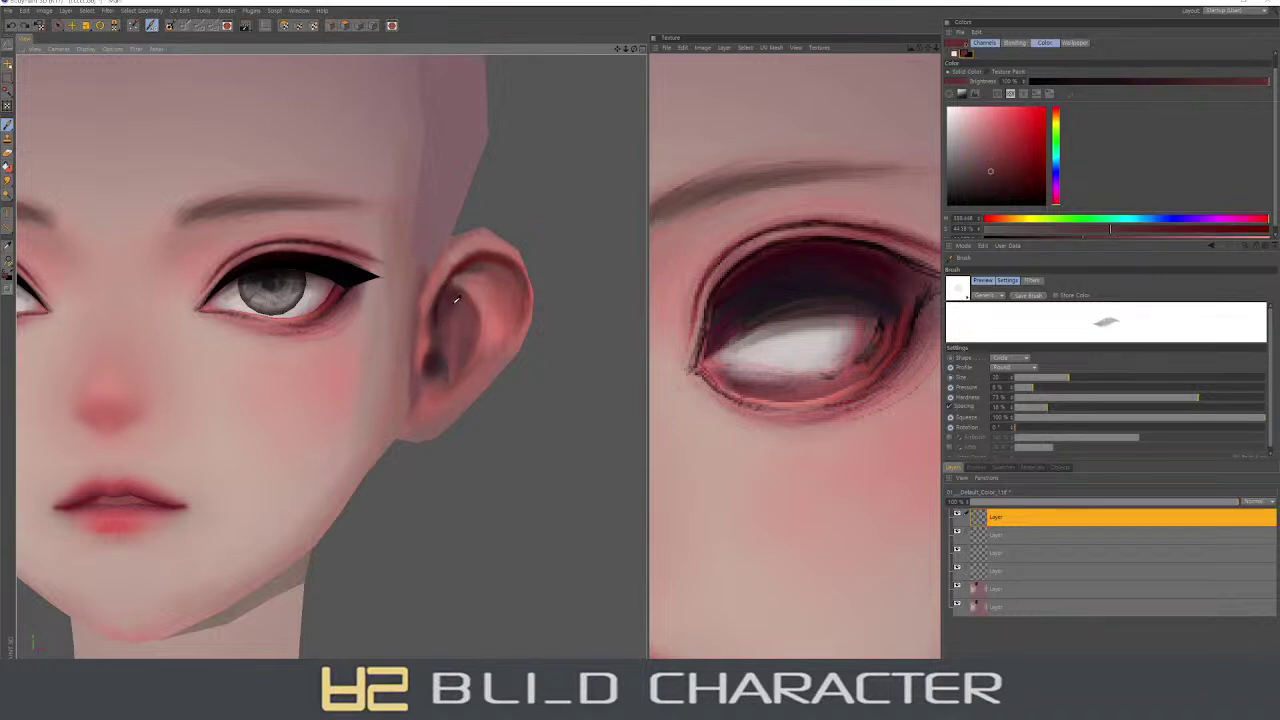
middle_click_drag(454, 303, 461, 335)
left_click(493, 284, "ctrl")
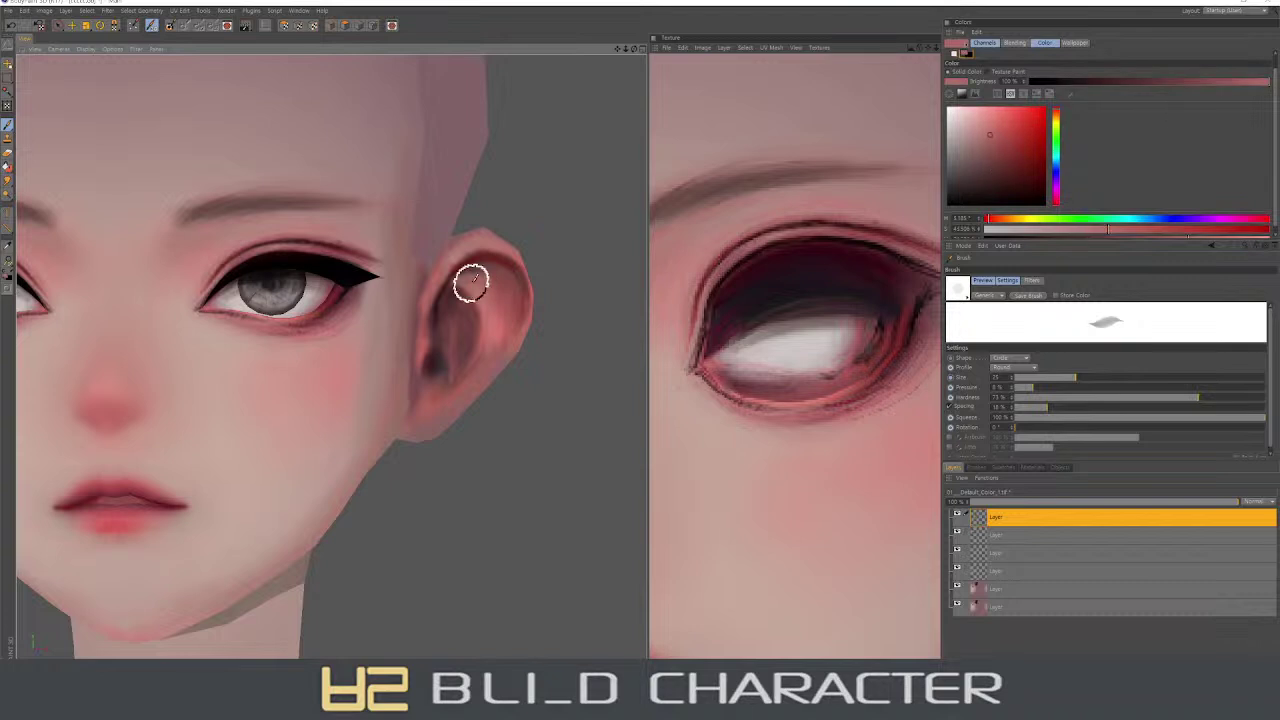
middle_click_drag(471, 280, 501, 322)
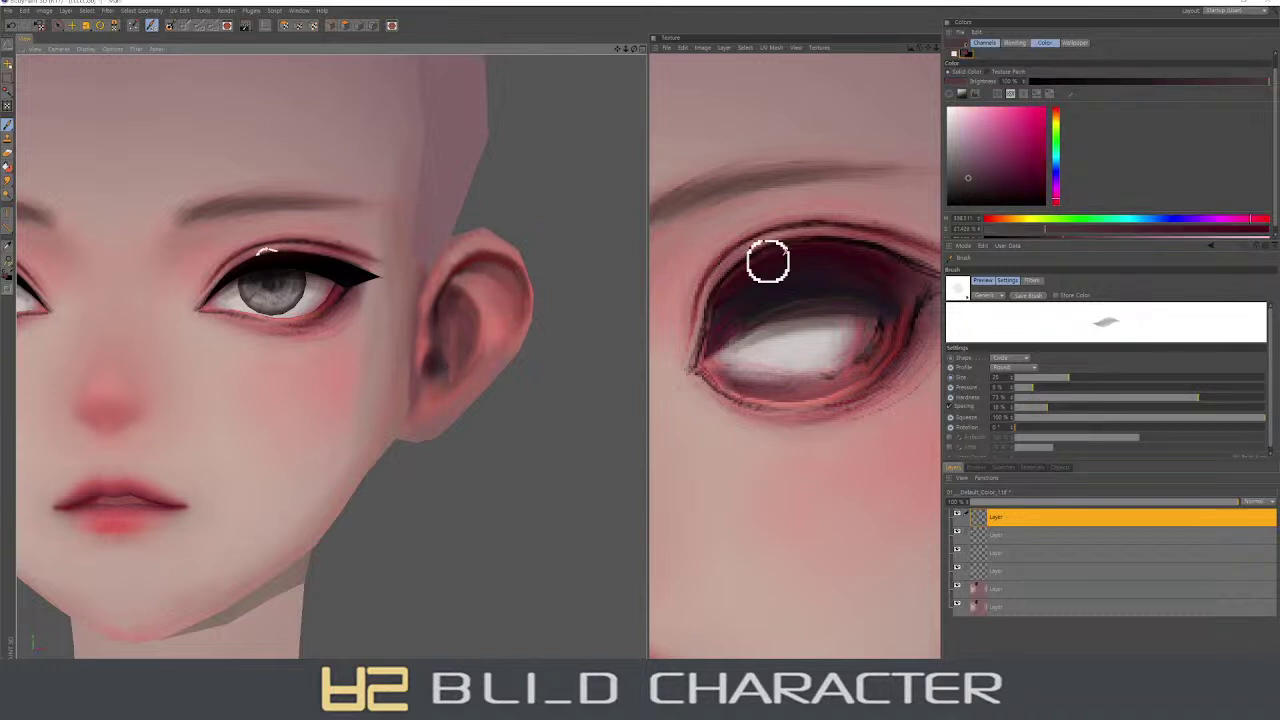
mouse_move(1057, 171)
left_mouse_down()
mouse_move(1057, 160)
mouse_move(1003, 188)
left_mouse_up()
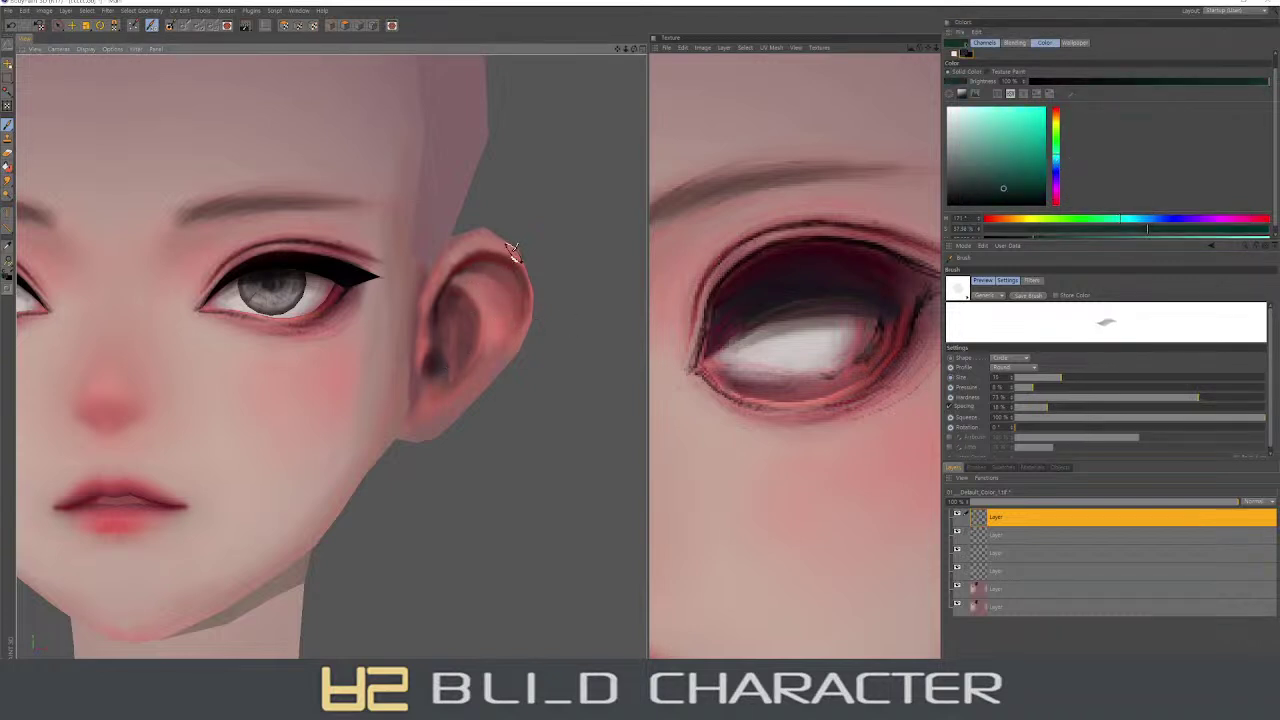
middle_click_drag(488, 284, 496, 270)
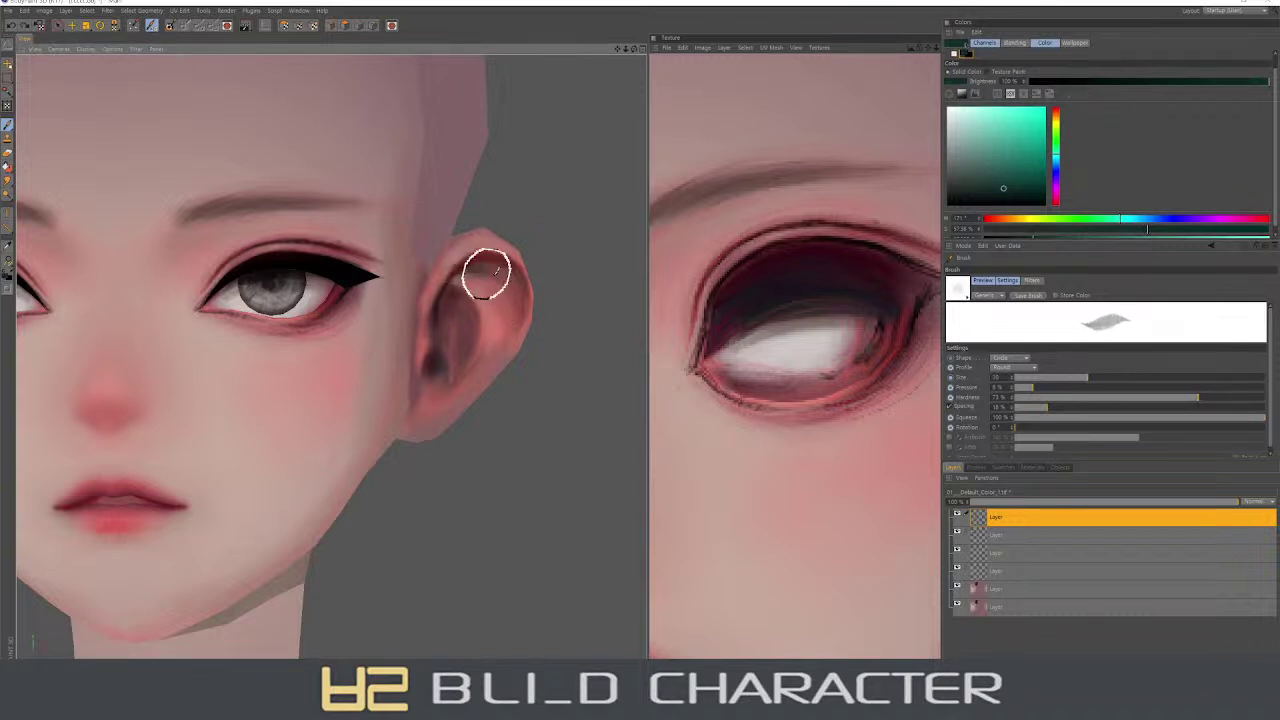
left_click(1057, 166)
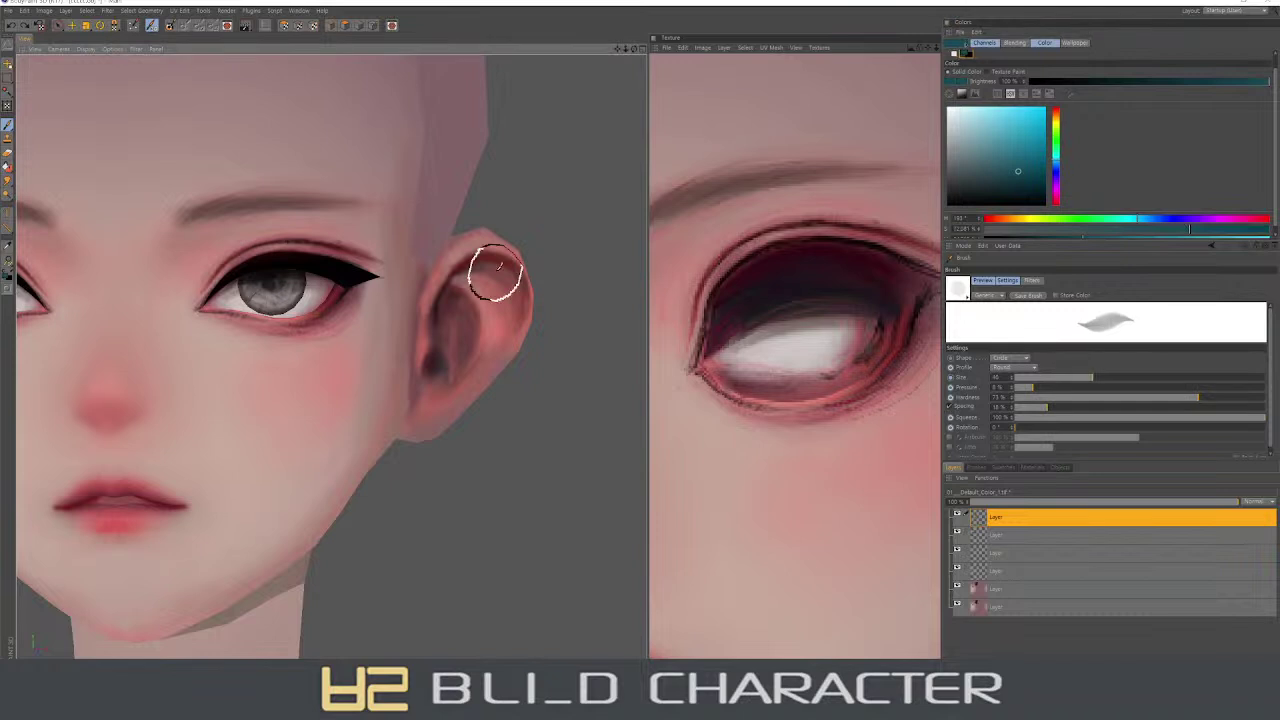
- Sample pink-reds for the ear rim, then set the paint colour to deep red and magenta pink
left_click(489, 267, "ctrl")
mouse_move(489, 267)
middle_mouse_down()
mouse_move(477, 266)
mouse_move(490, 262)
middle_mouse_up()
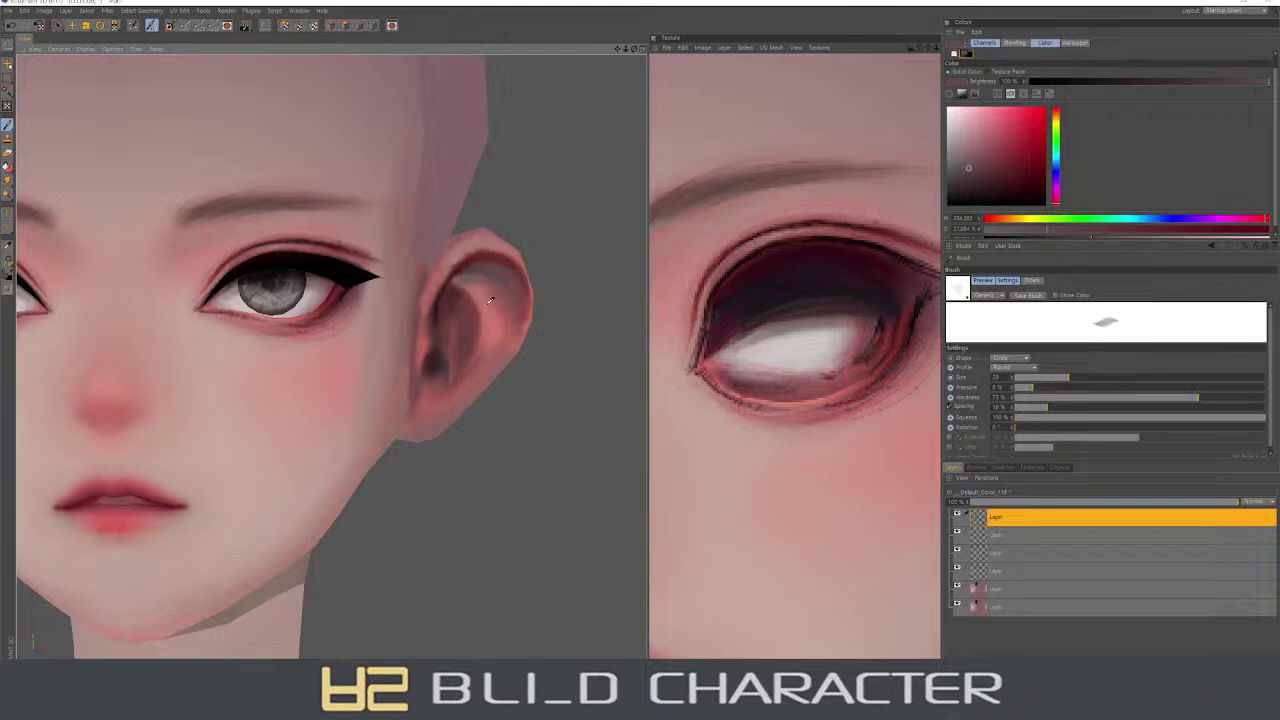
left_click(463, 277, "ctrl")
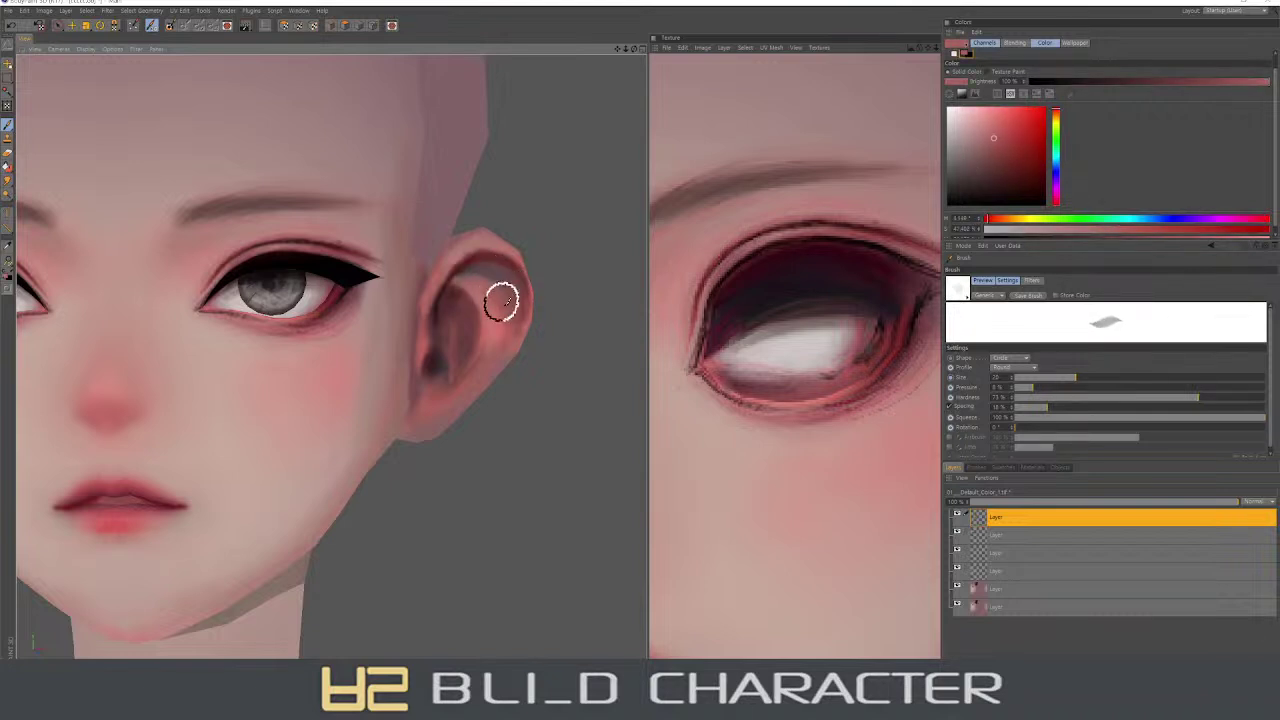
left_click(494, 289, "ctrl")
left_click(495, 285, "ctrl")
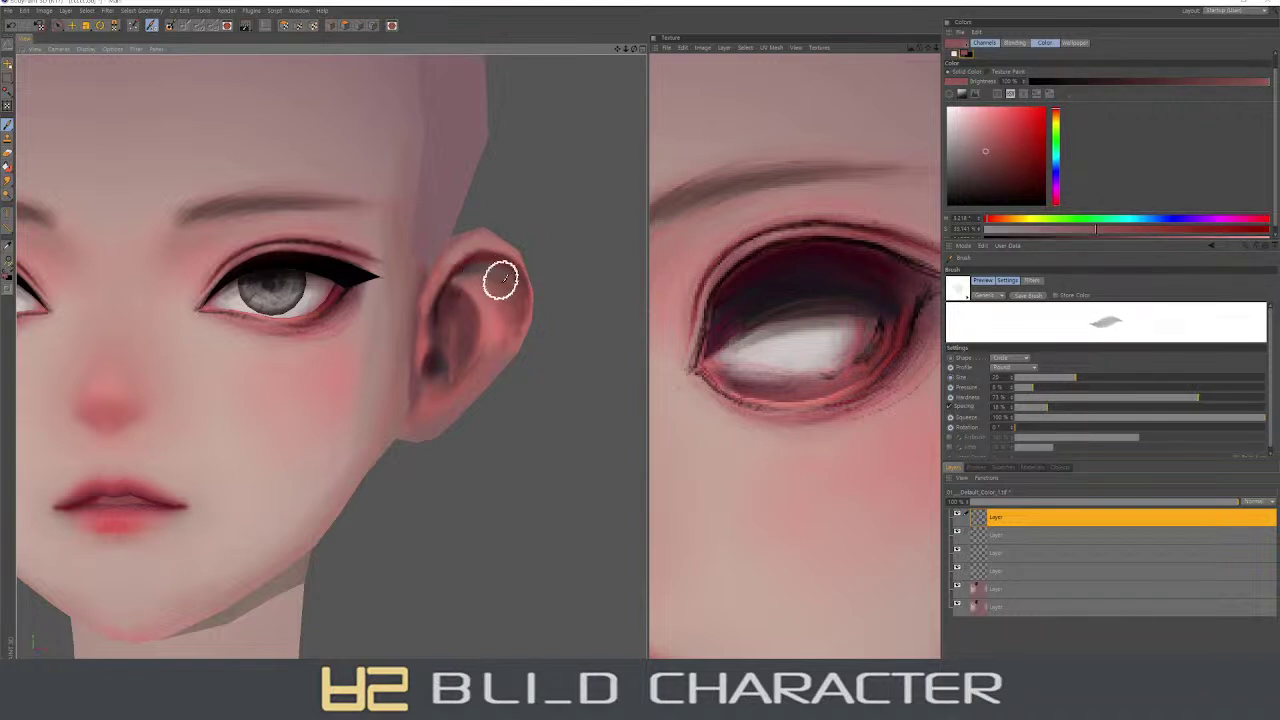
left_click_drag(509, 337, 517, 380, "alt")
left_click(1040, 188)
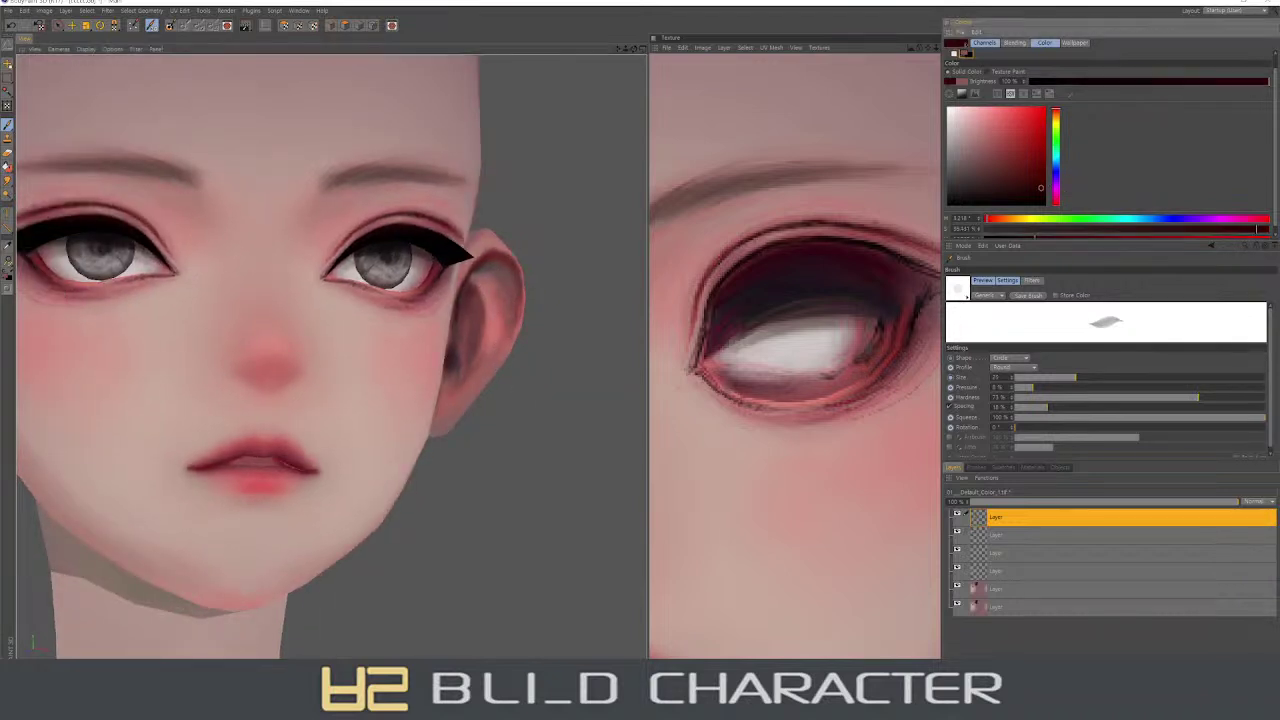
left_click(1045, 197)
- Shrink the brush to a tiny size, check both ears, and sample a pinkish skin tone
left_click_drag(480, 310, 423, 258, "alt")
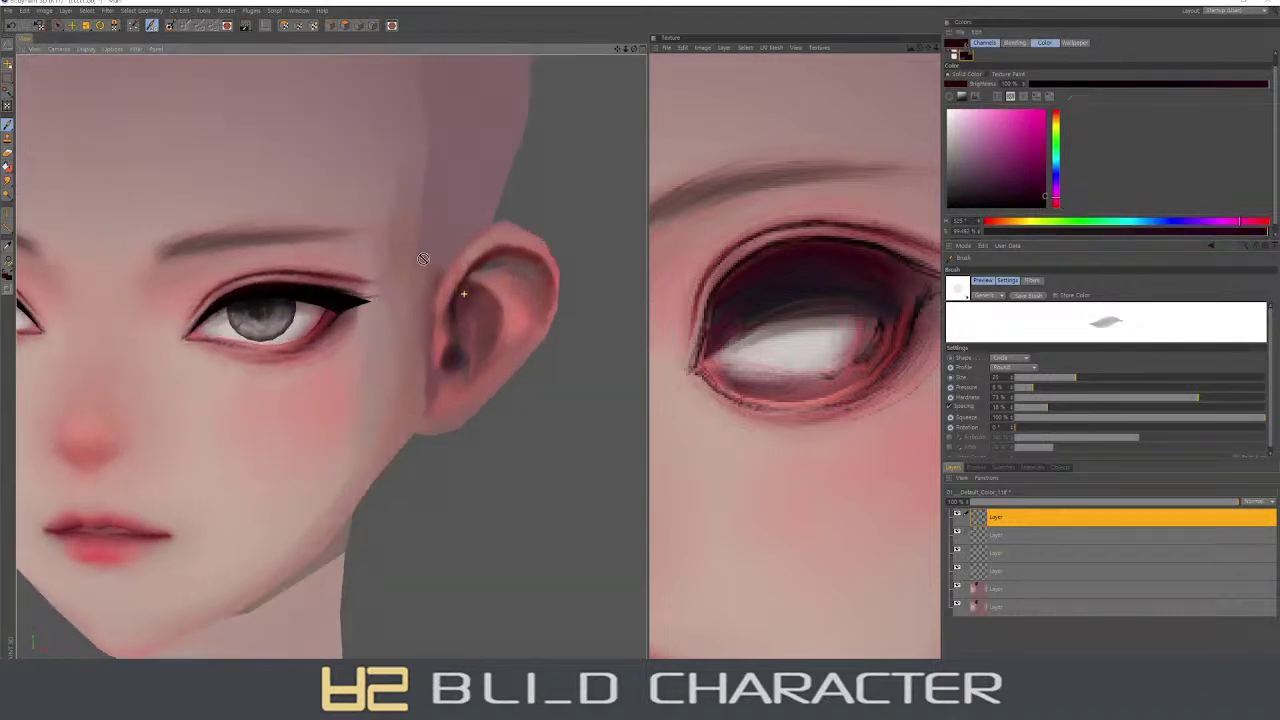
middle_click_drag(474, 271, 497, 250)
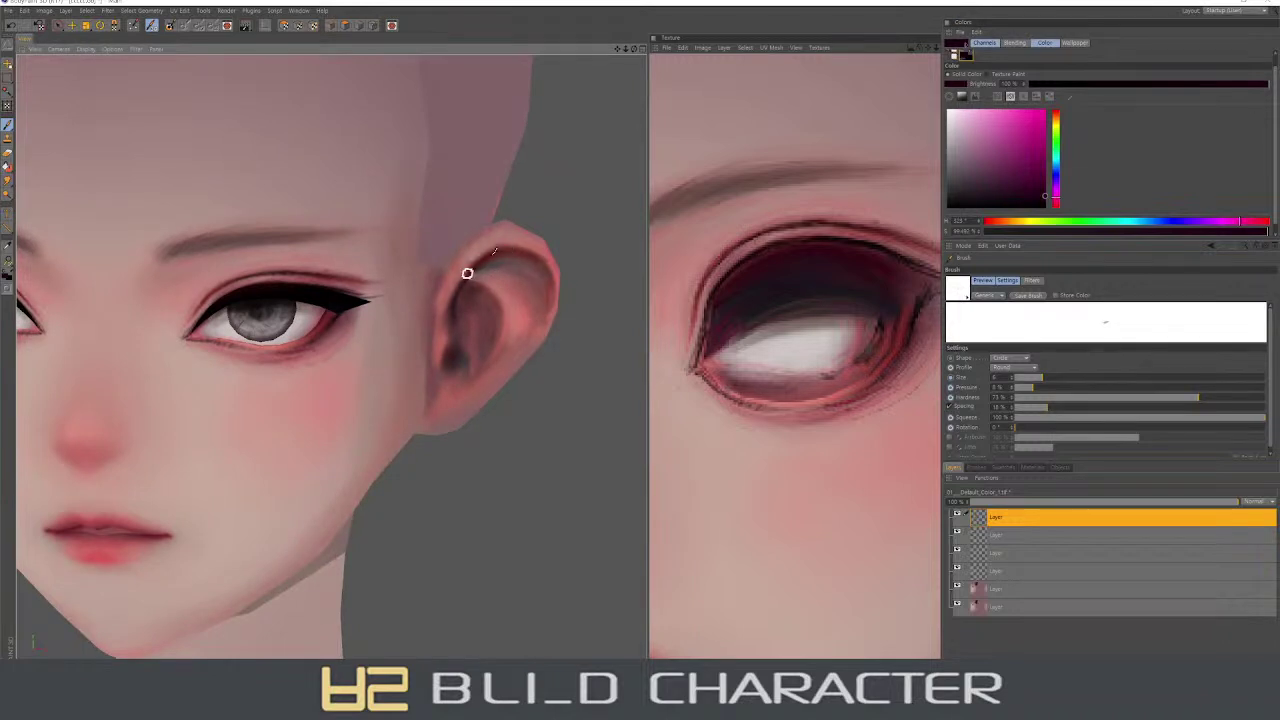
left_click_drag(484, 442, 537, 409, "alt")
scroll(537, 409, "down", 2)
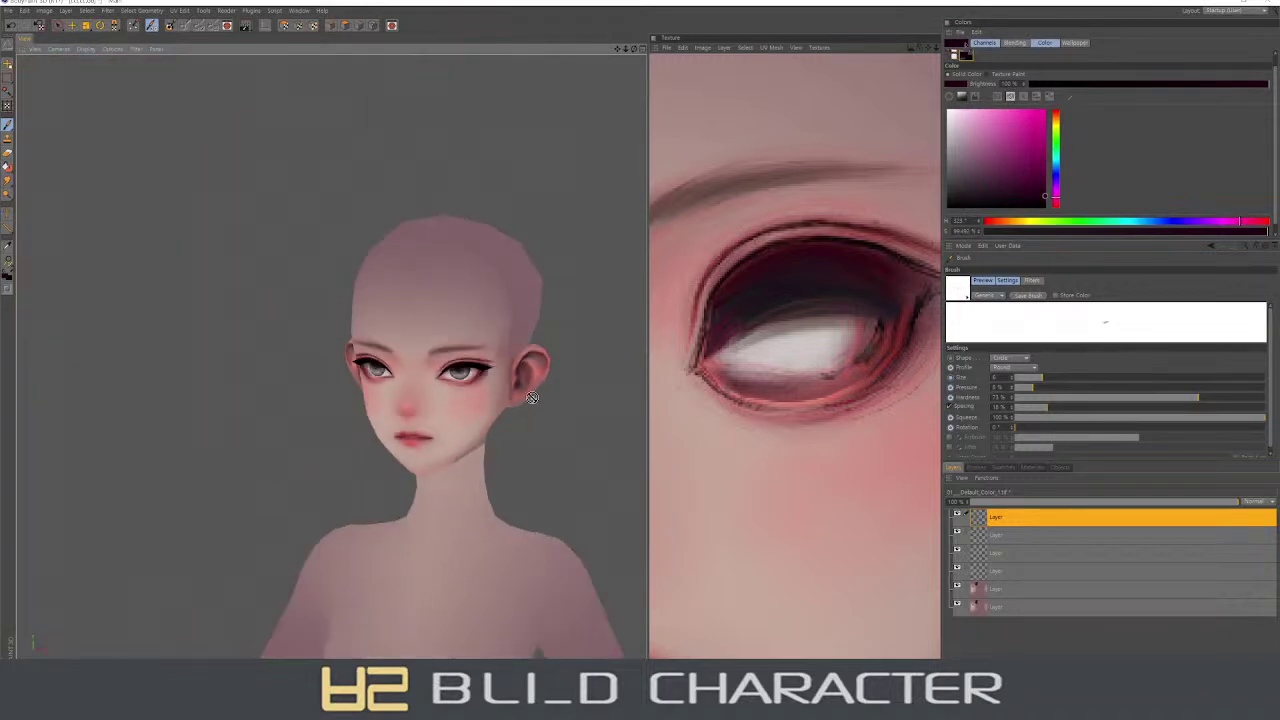
scroll(551, 394, "up", 4)
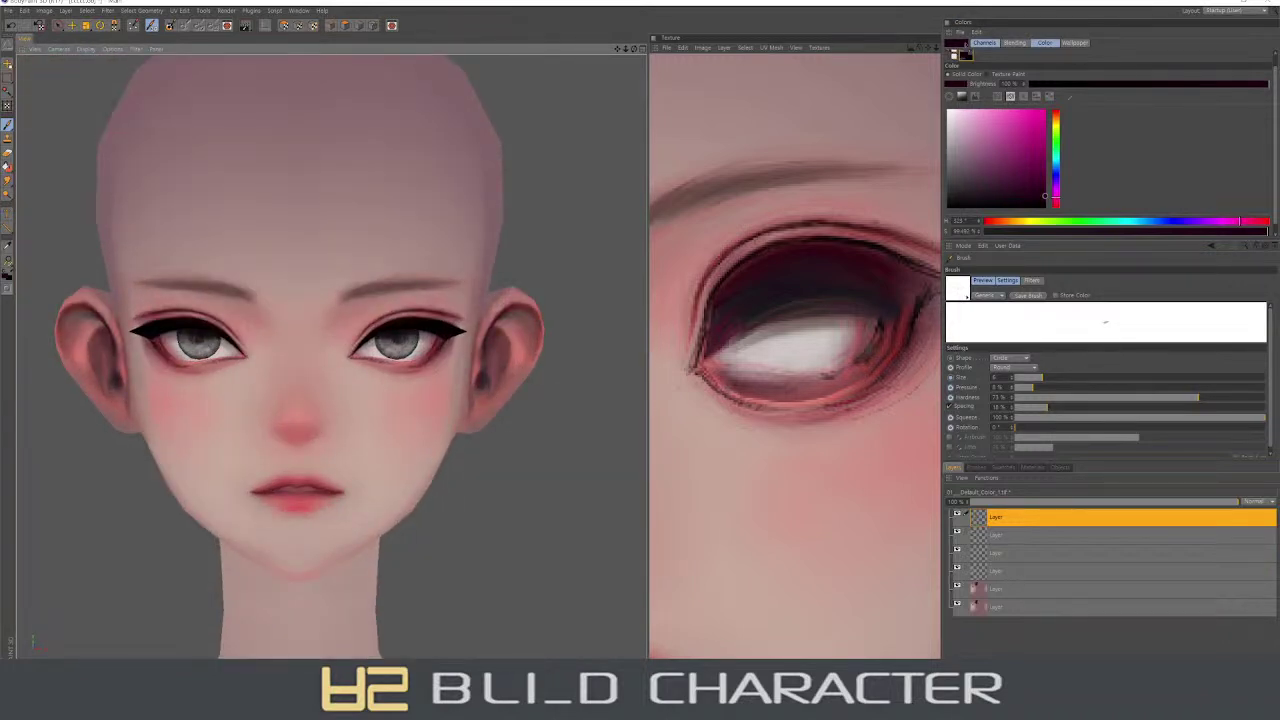
left_click_drag(496, 431, 483, 408)
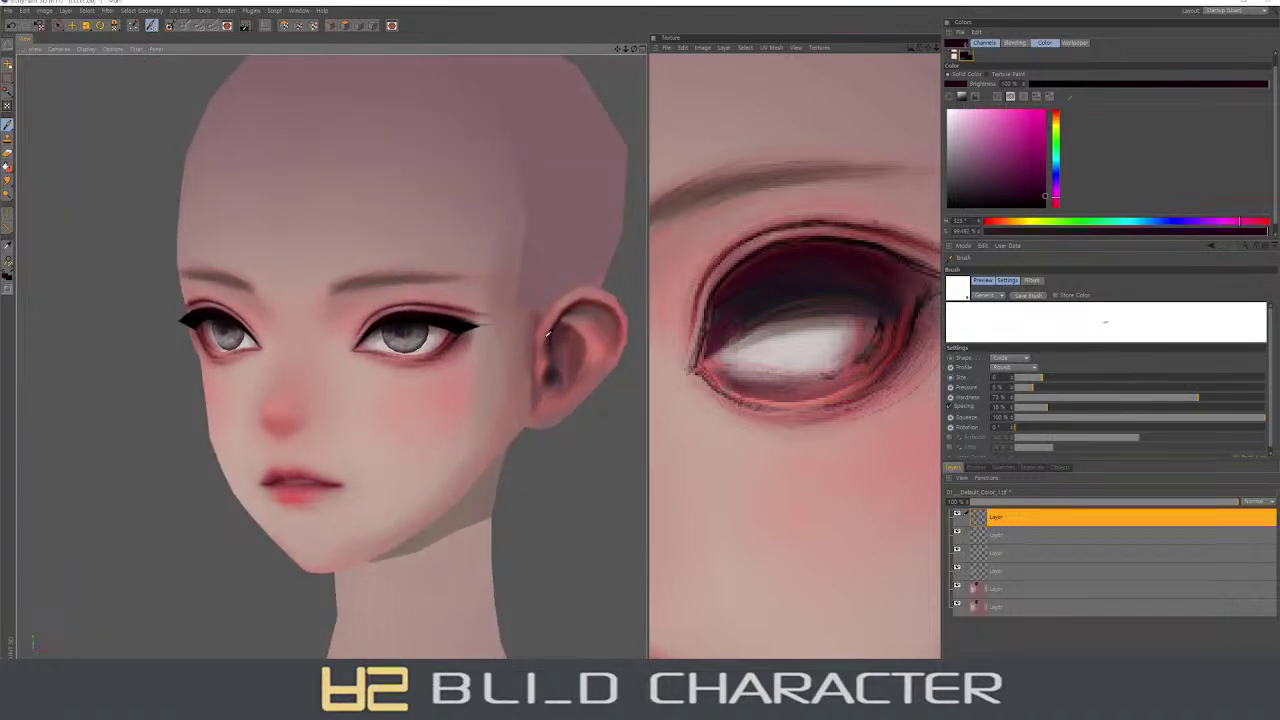
left_click(576, 332, "ctrl")
- Pick a saturated red from the top-right corner of the Colors panel square
left_click(1016, 113)
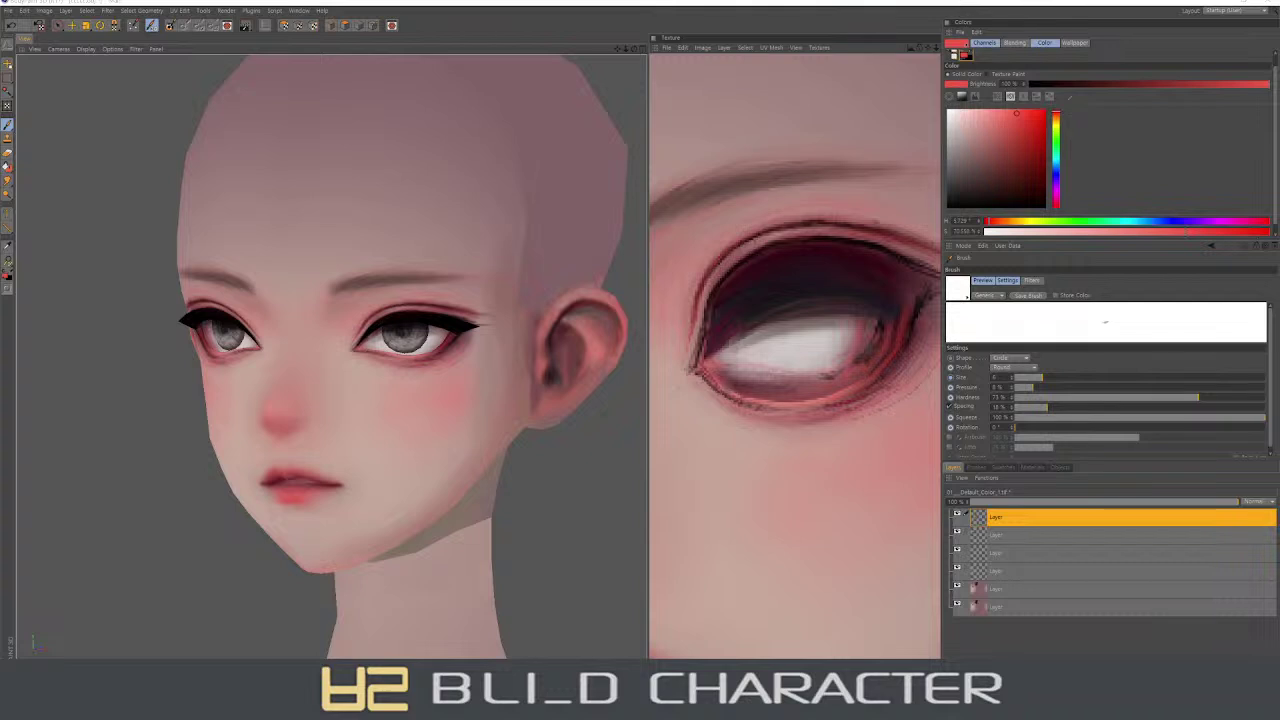
- Paint a reddish-pink flush on the temple with a large brush and desaturated pink
left_click_drag(497, 376, 509, 323, "alt")
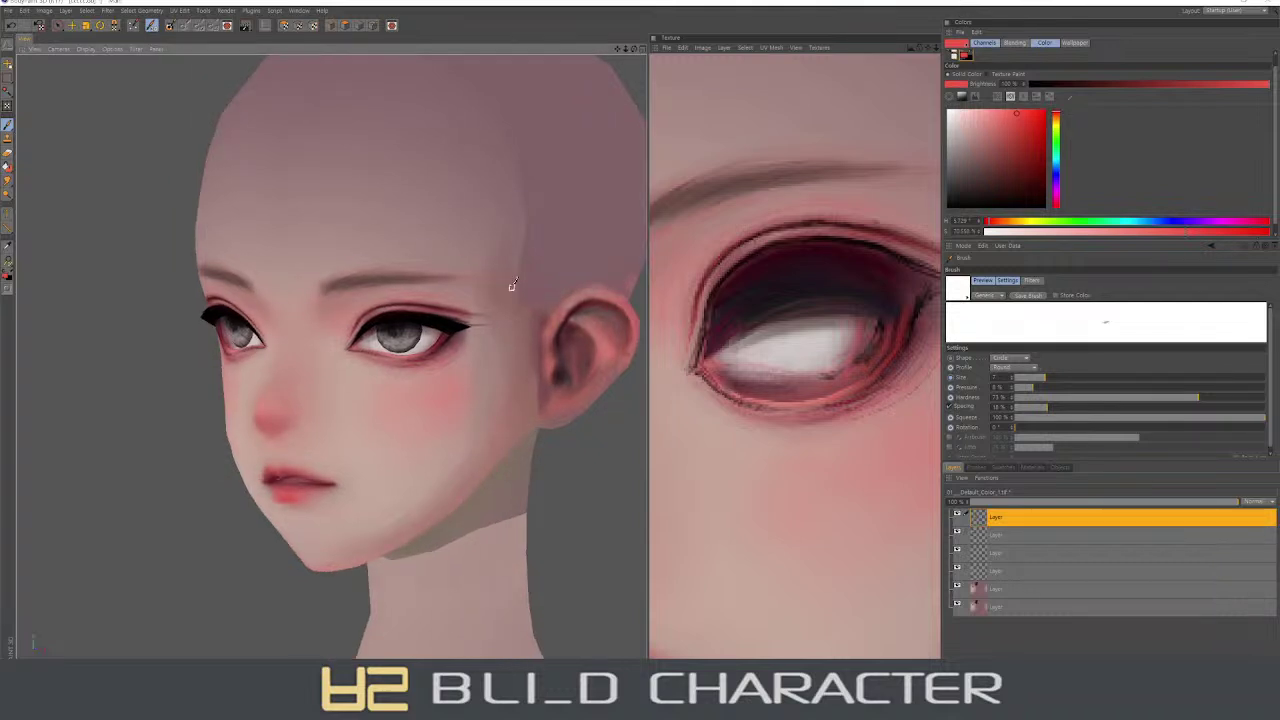
mouse_move(511, 286)
middle_mouse_down()
mouse_move(537, 323)
mouse_move(534, 357)
mouse_move(517, 295)
middle_mouse_up()
left_click(540, 360, "ctrl")
left_click(537, 322, "ctrl")
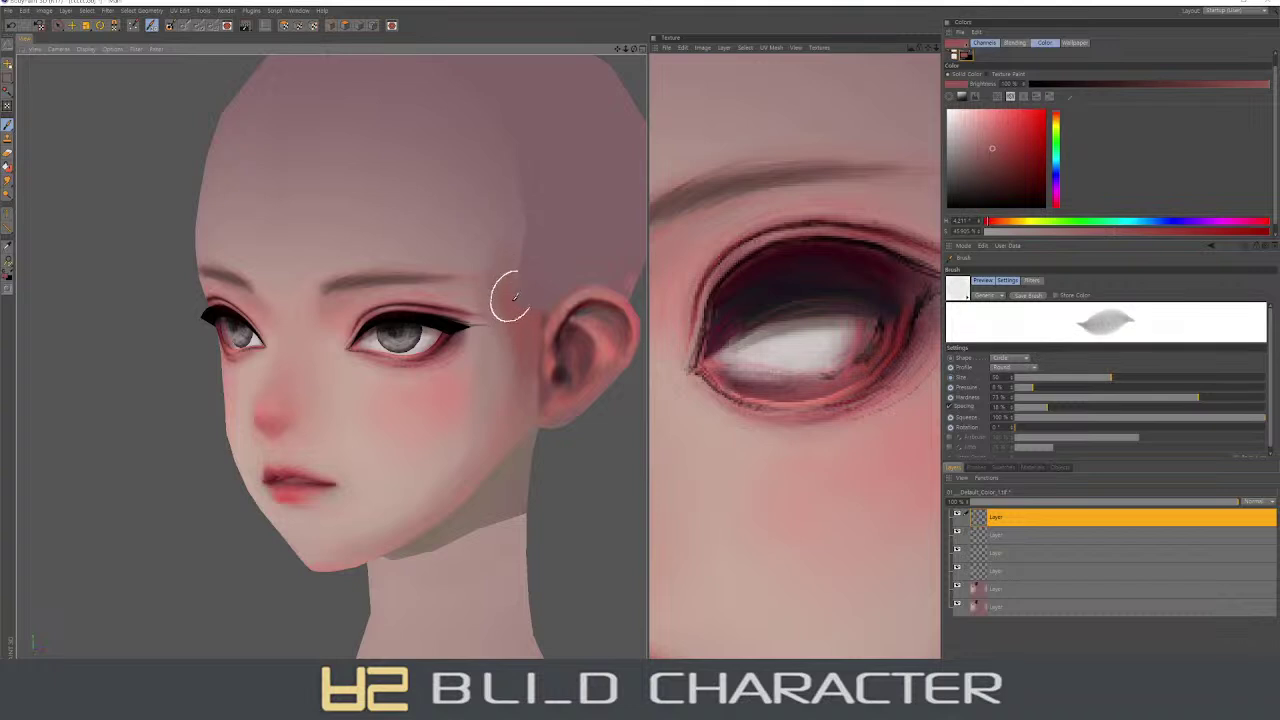
middle_click_drag(550, 250, 546, 302)
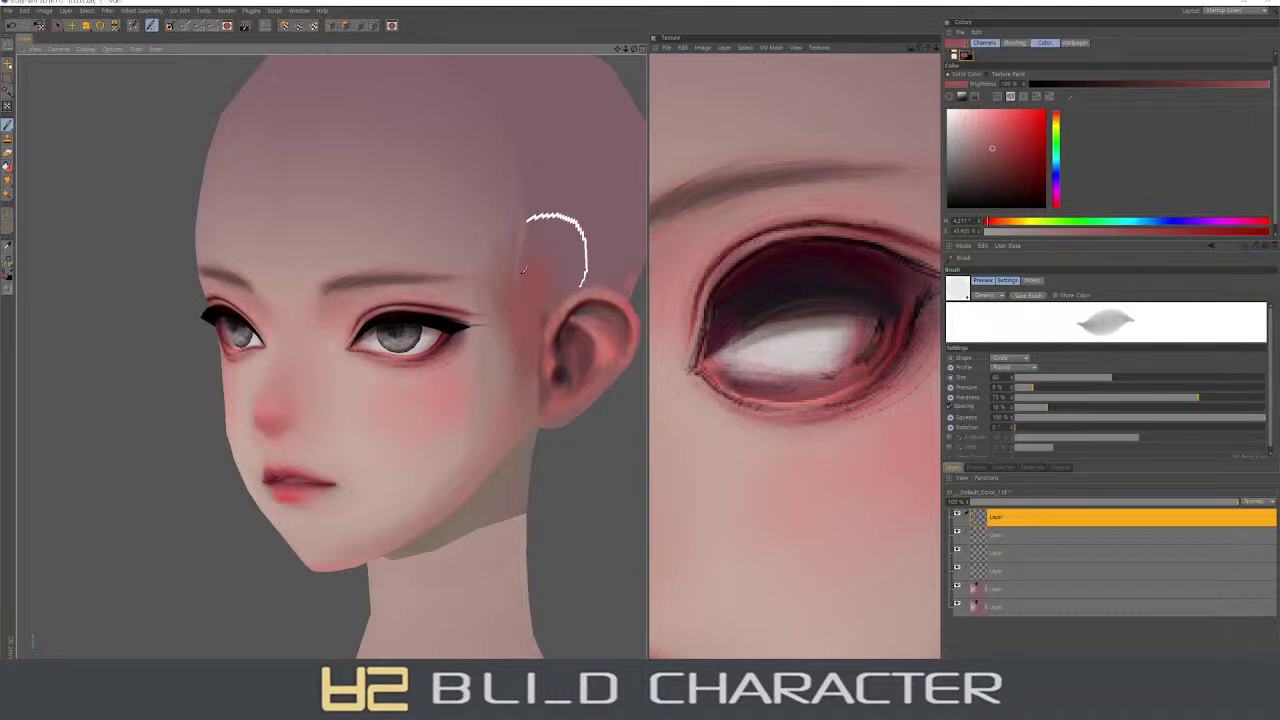
left_click_drag(512, 300, 508, 248)
- Refine the pink tone, enlarge the brush, and dab blush just below the eye
left_click(512, 245, "ctrl")
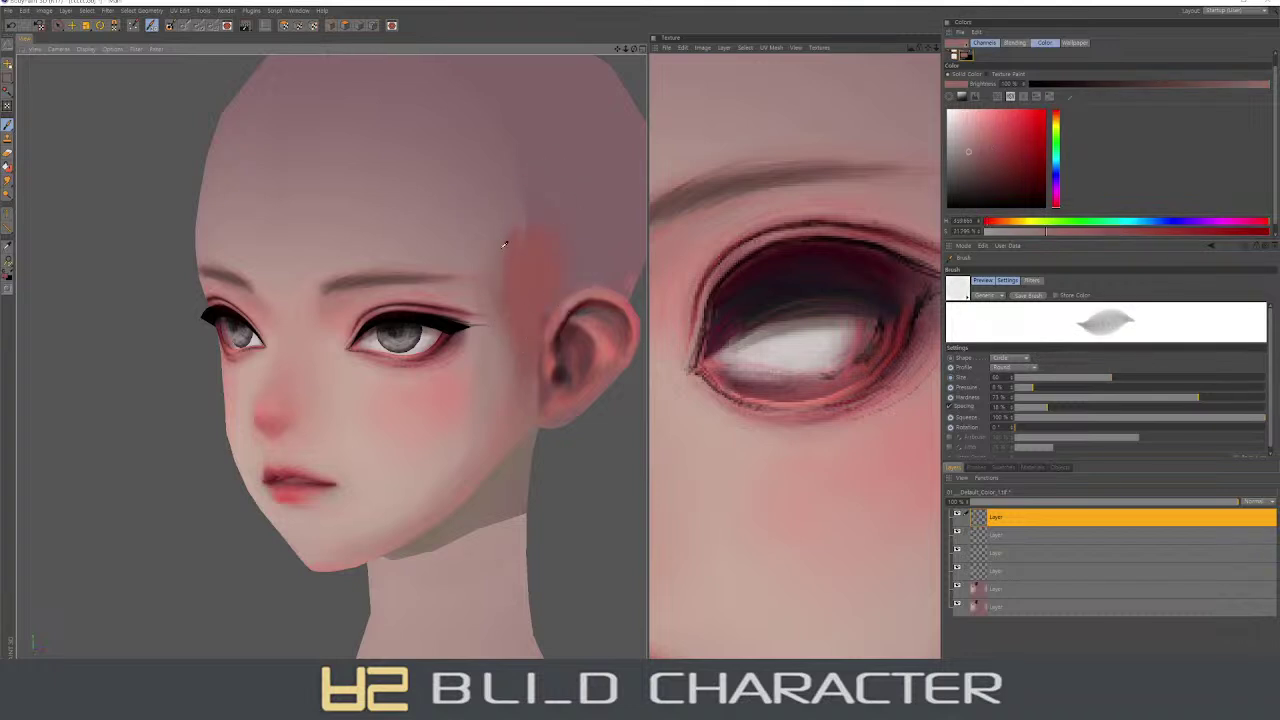
left_click(531, 364, "ctrl")
mouse_move(532, 366)
middle_mouse_down()
mouse_move(535, 382)
mouse_move(506, 396)
middle_mouse_up()
left_click(514, 366, "ctrl")
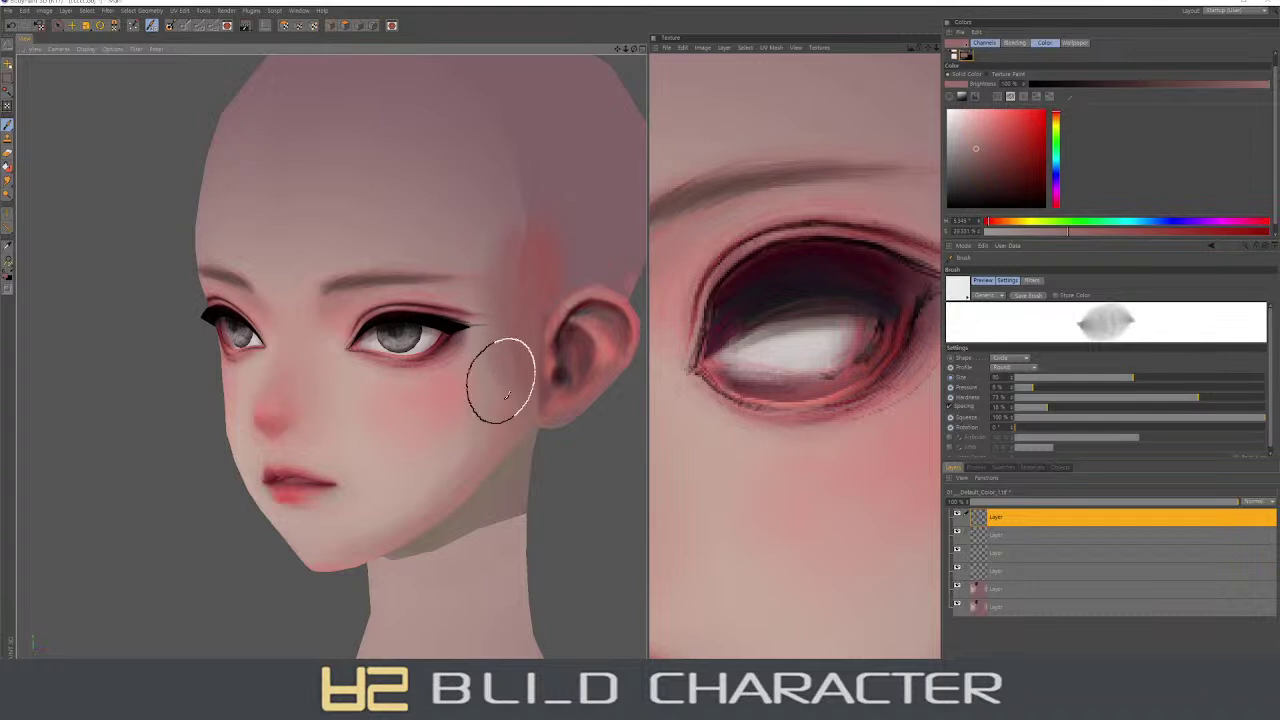
left_click(500, 365, "ctrl")
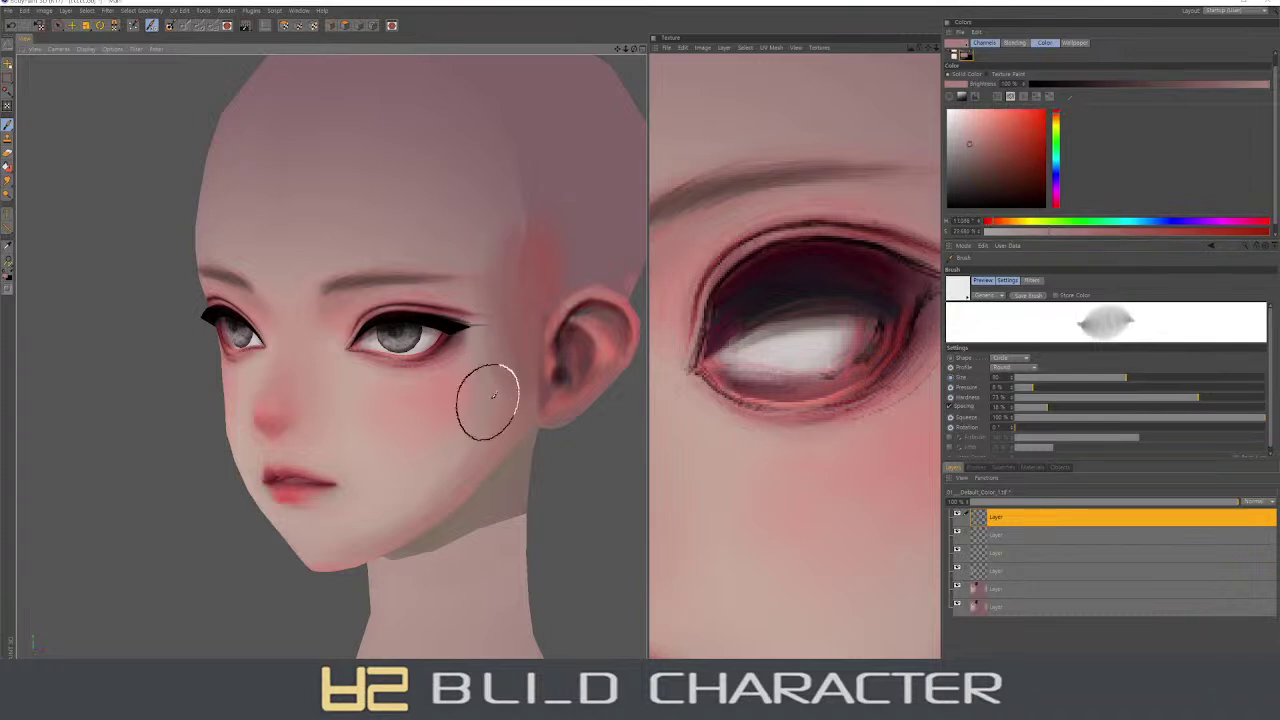
left_click(523, 356, "ctrl")
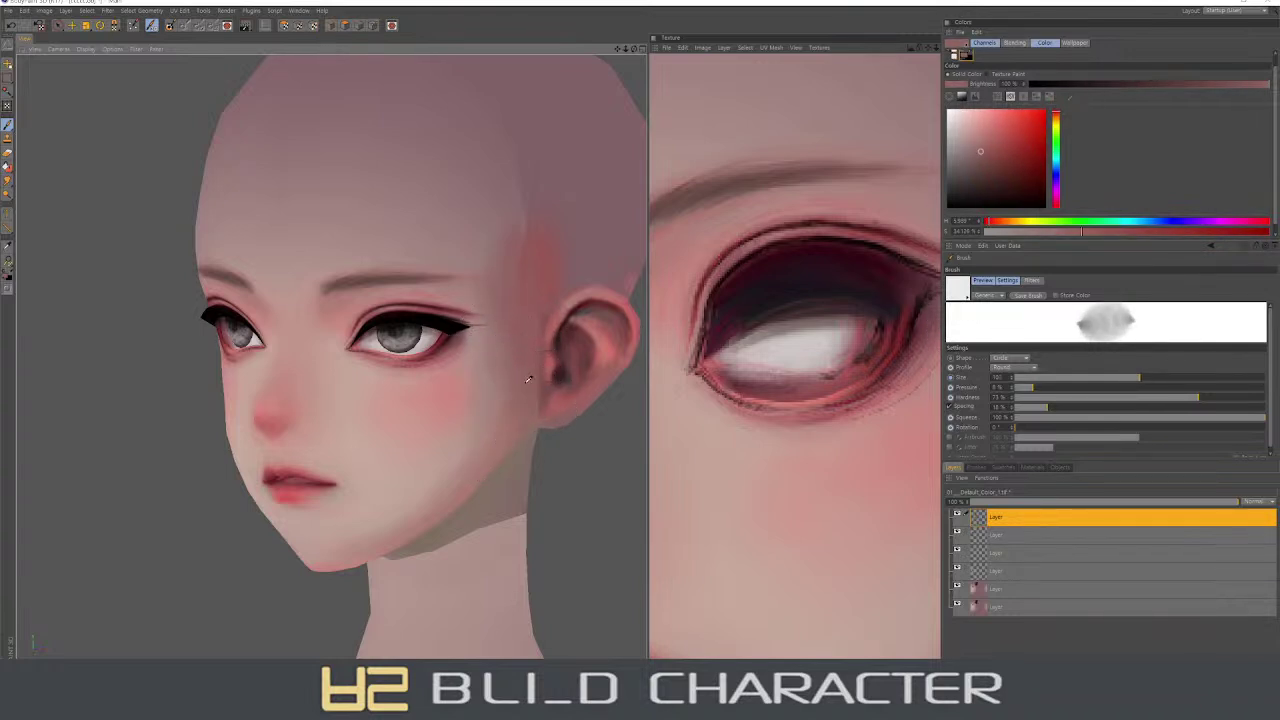
middle_click_drag(512, 338, 510, 395)
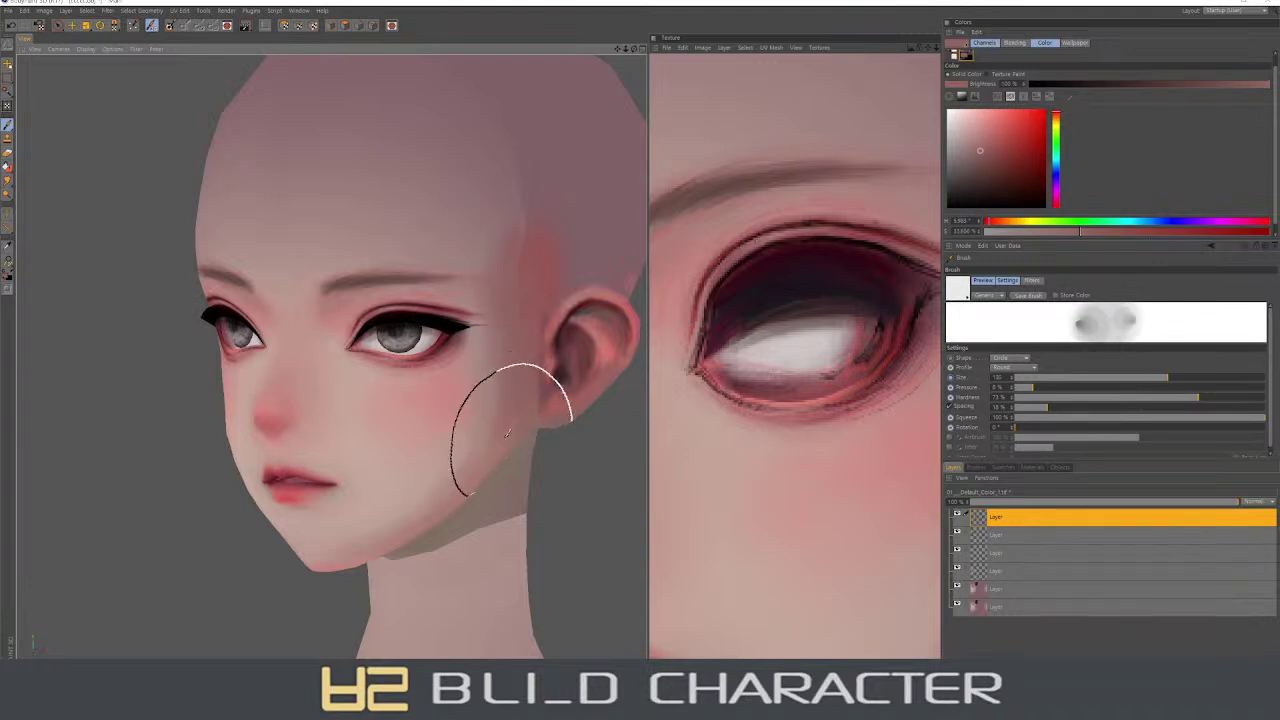
left_click(498, 388, "ctrl")
left_click(500, 357, "ctrl")
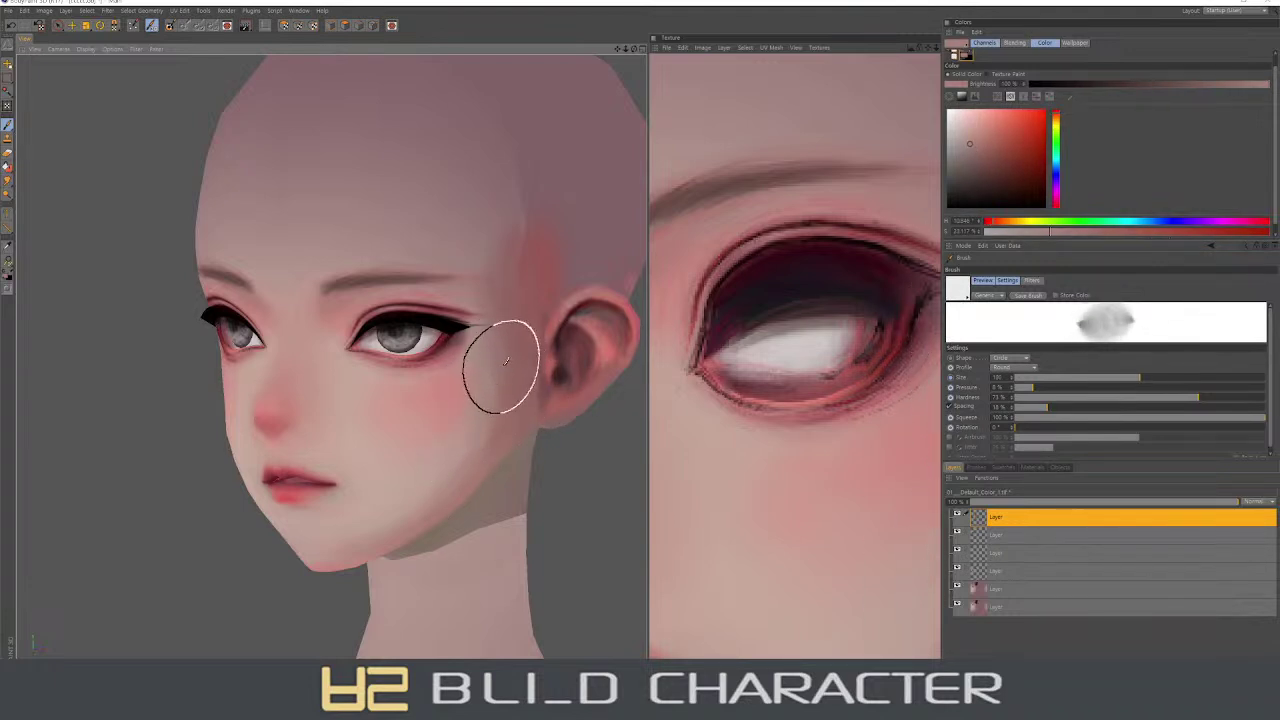
- With the brush at 175, sweep brighter pink blush across the cheek toward the ear
left_click(502, 330, "ctrl")
middle_click_drag(506, 357, 500, 440)
left_click(497, 423, "ctrl")
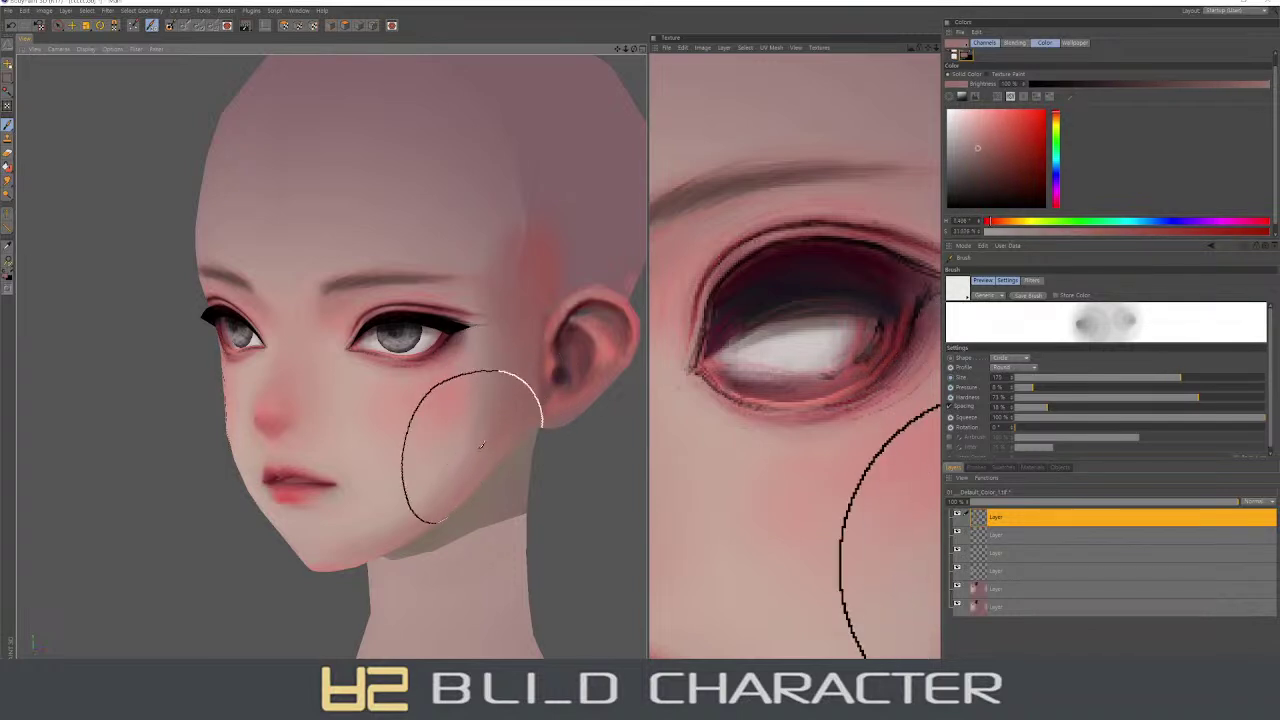
left_click(466, 470, "ctrl")
left_click(470, 345, "ctrl")
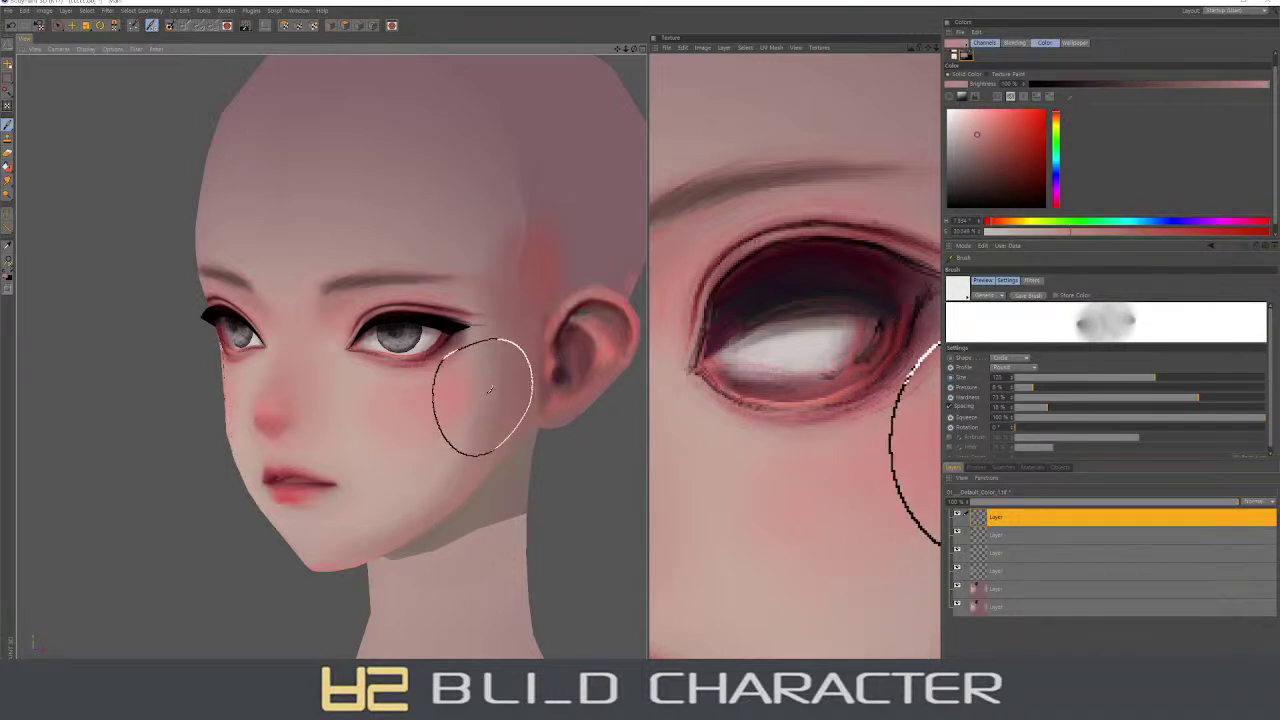
mouse_move(486, 357)
middle_mouse_down()
mouse_move(474, 425)
mouse_move(508, 386)
mouse_move(590, 360)
middle_mouse_up()
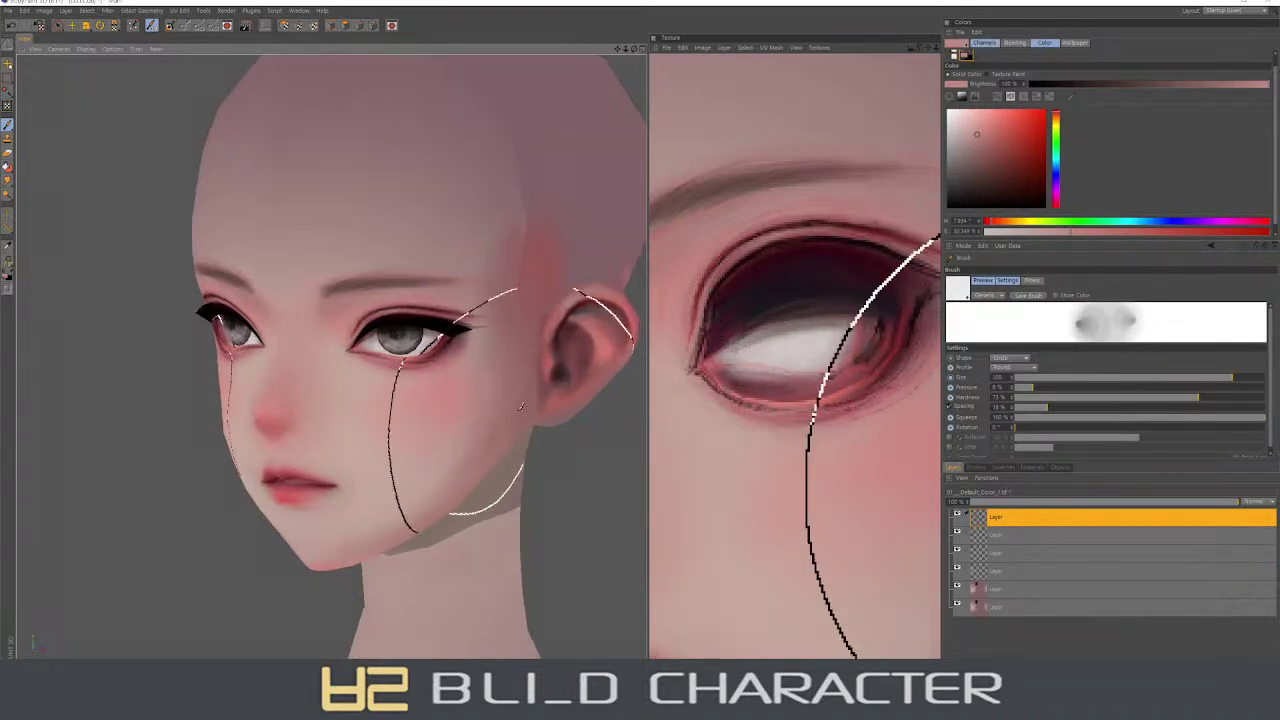
left_click(530, 412, "ctrl")
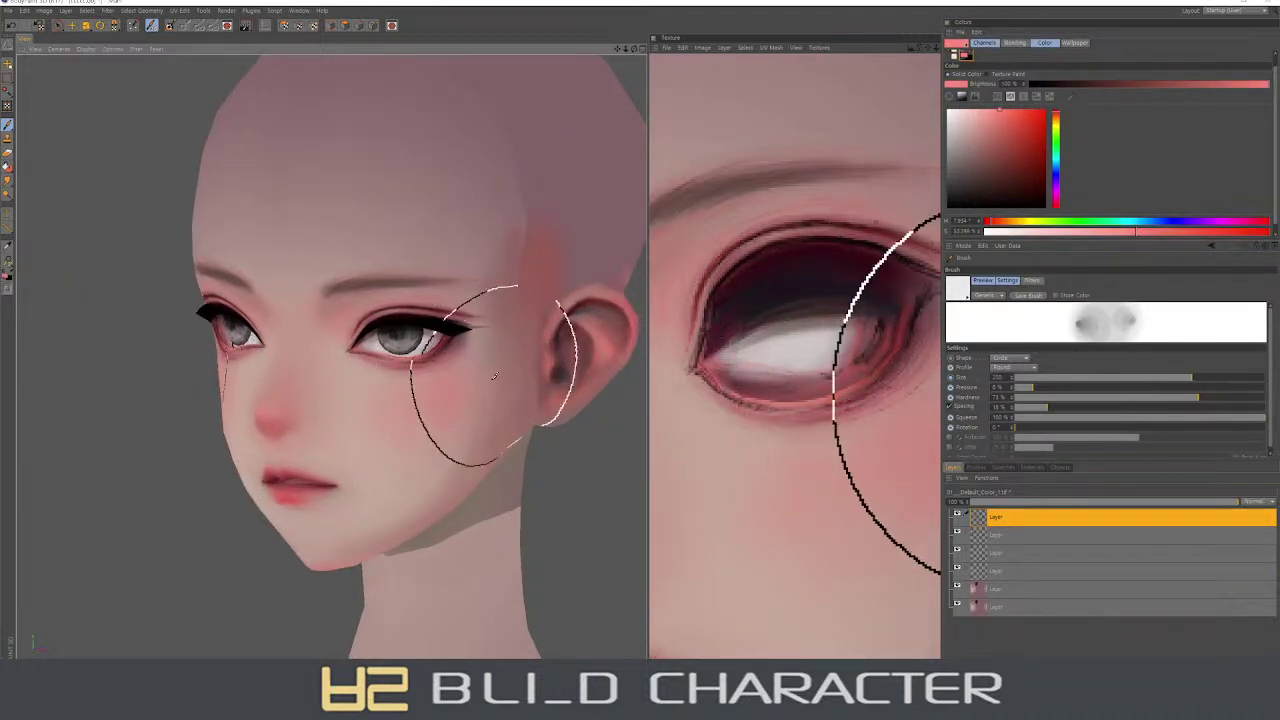
middle_click_drag(560, 360, 530, 412)
right_click_drag(530, 412, 486, 388)
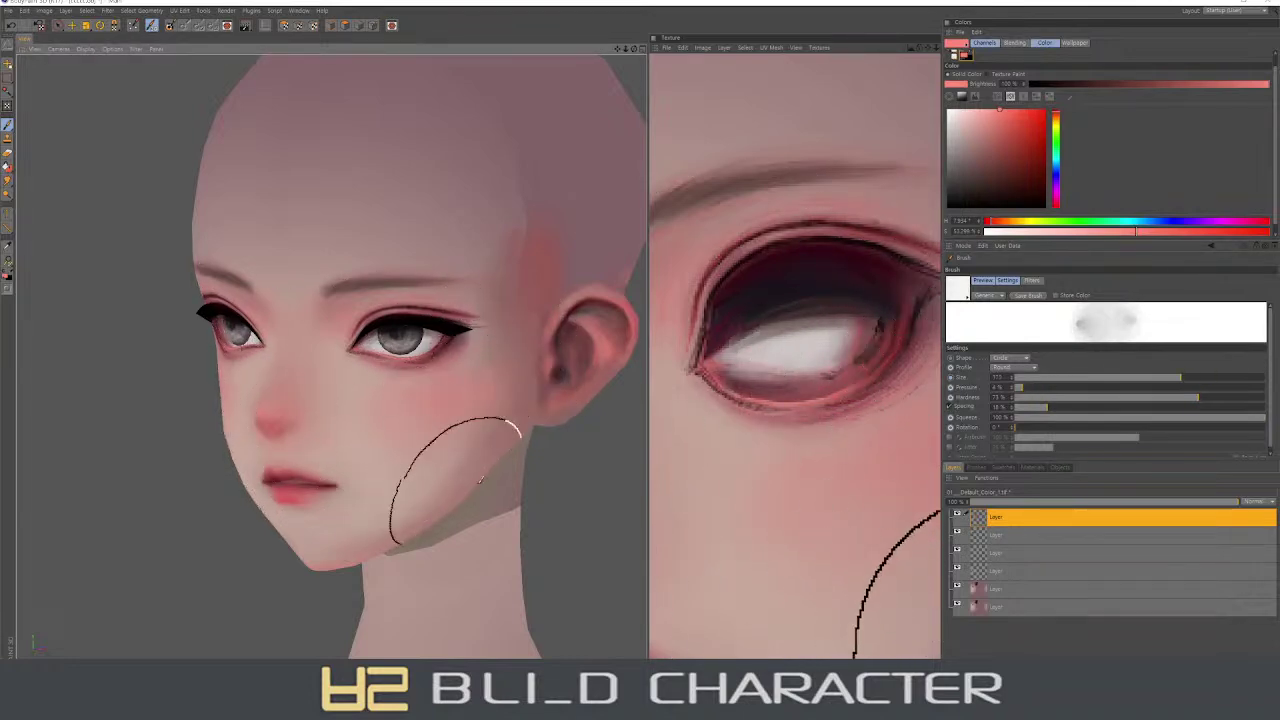
- From the front, paint rosy cheek blush in skin pink and saturated red, brush 125–200
mouse_move(470, 395)
left_mouse_down("alt")
mouse_move(503, 358)
mouse_move(443, 449)
left_mouse_up("alt")
left_click(440, 456, "ctrl")
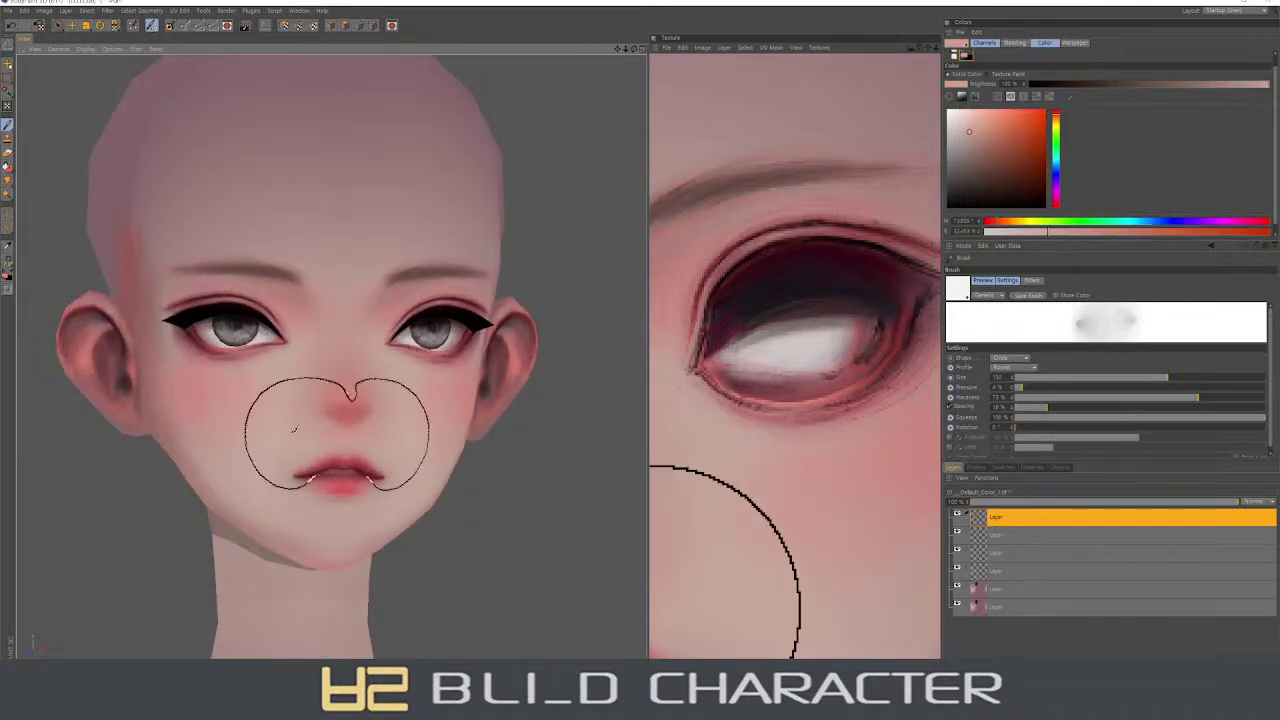
left_click_drag(320, 449, 218, 404, "alt")
right_click_drag(218, 404, 197, 419)
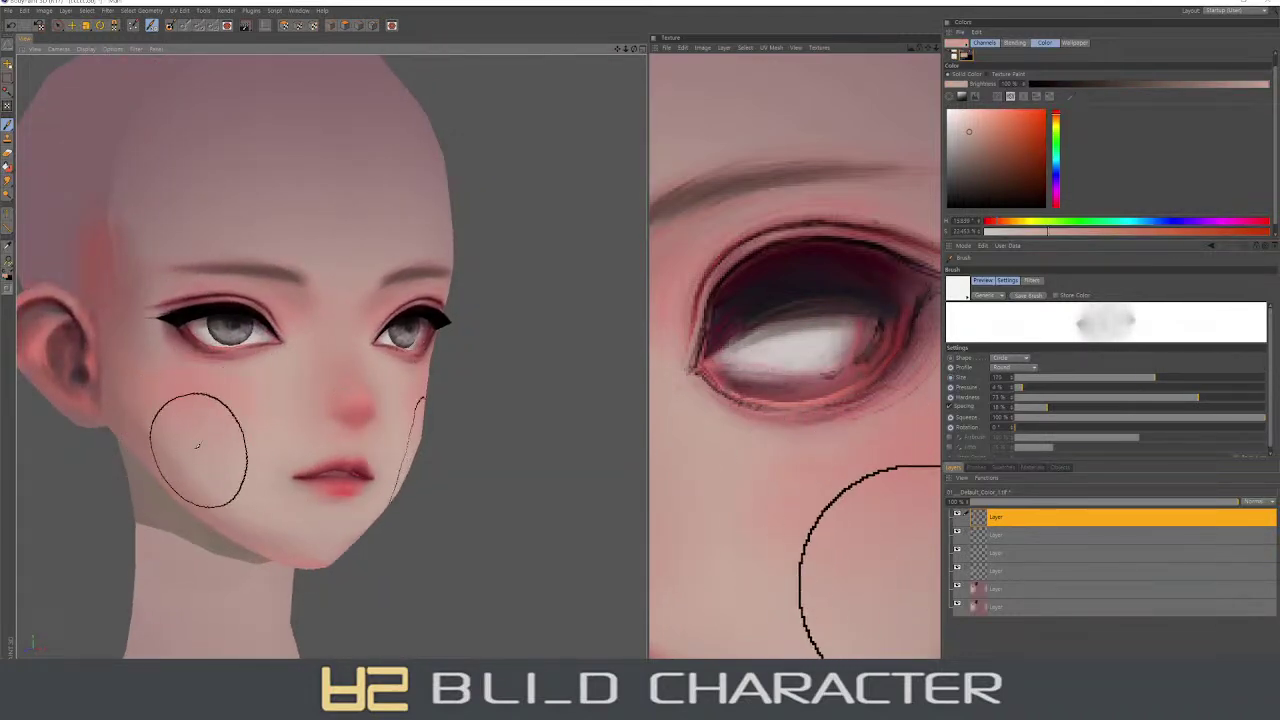
left_click(445, 362, "ctrl")
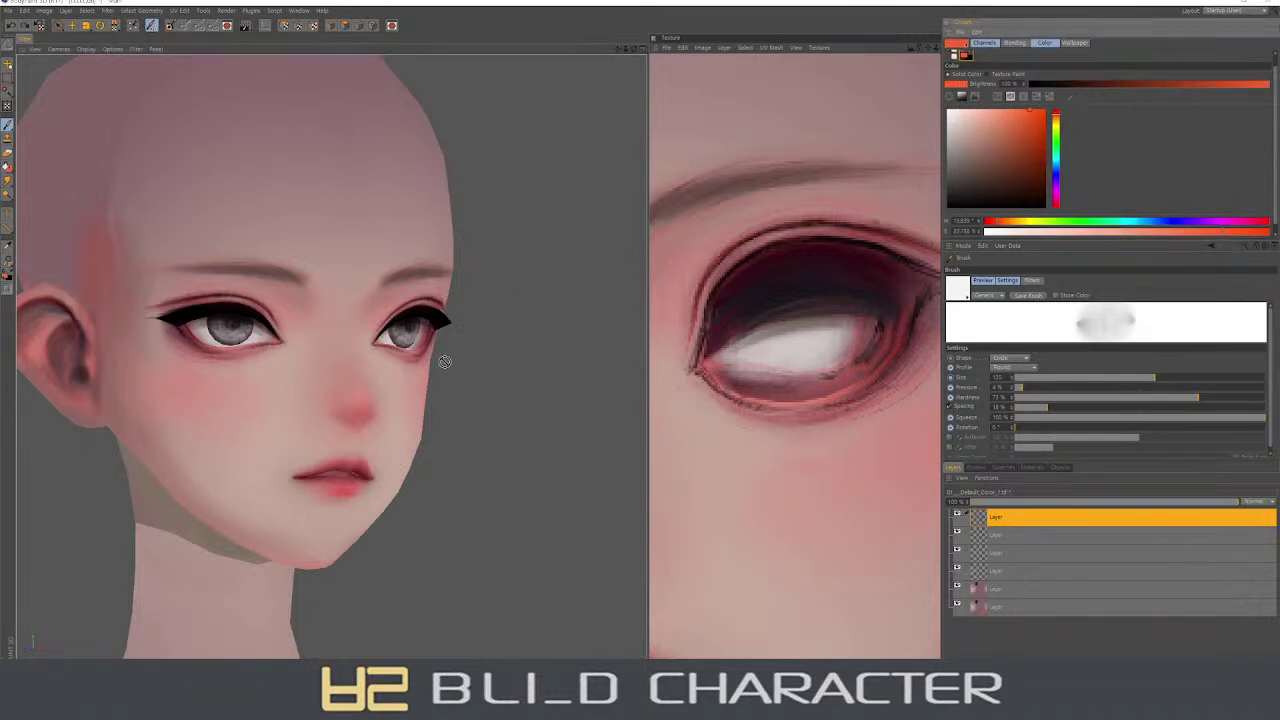
mouse_move(229, 443)
right_mouse_down()
mouse_move(165, 410)
mouse_move(214, 455)
right_mouse_up()
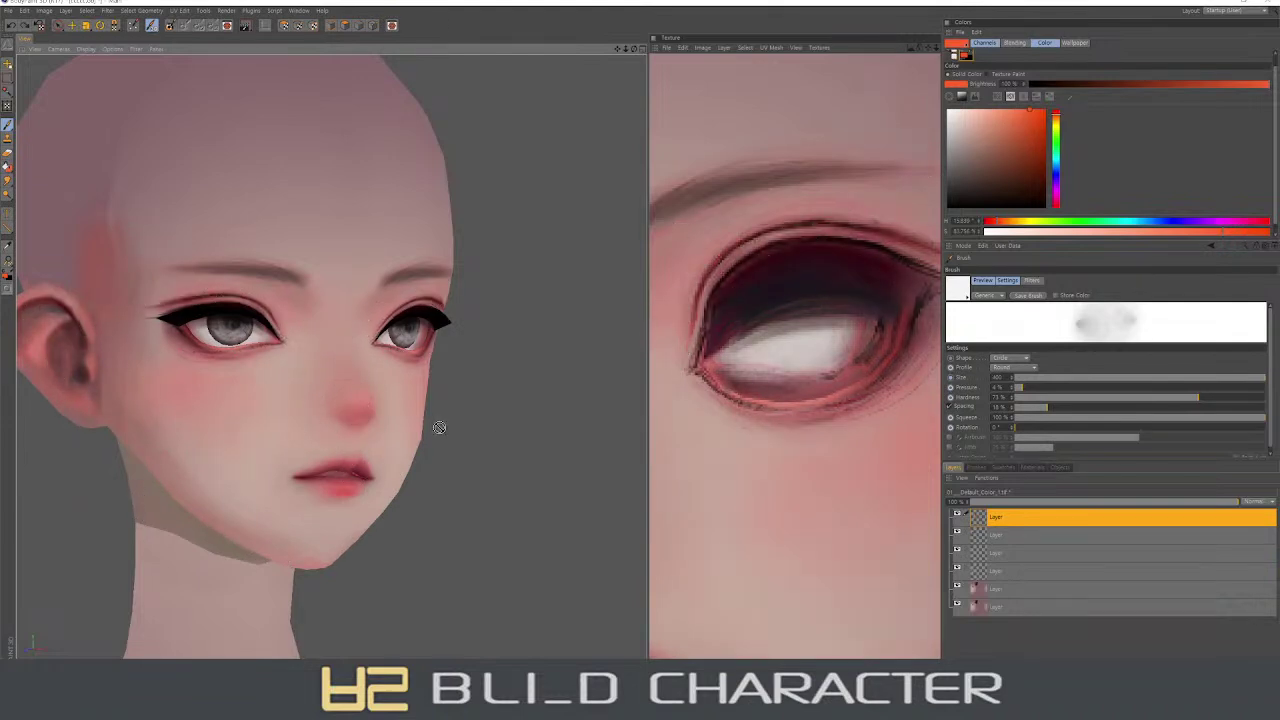
right_click_drag(300, 470, 260, 440)
- Switch the paint colour to a slightly darkened bright magenta
left_click_drag(1060, 183, 1060, 200)
left_click_drag(1032, 140, 1023, 130)
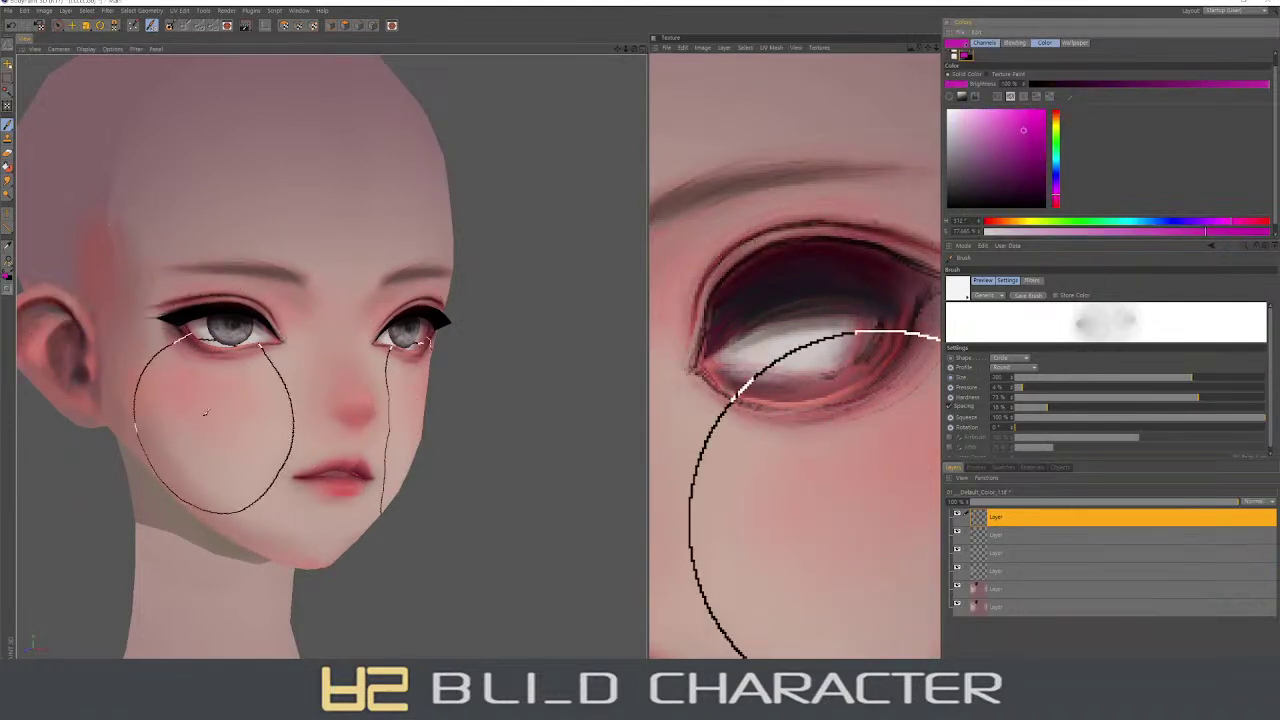
left_click_drag(257, 386, 274, 400, "alt")
- Shrink the brush to about 150 and pick blue-cyan hues for cool shading near the ear
right_click_drag(286, 400, 227, 348)
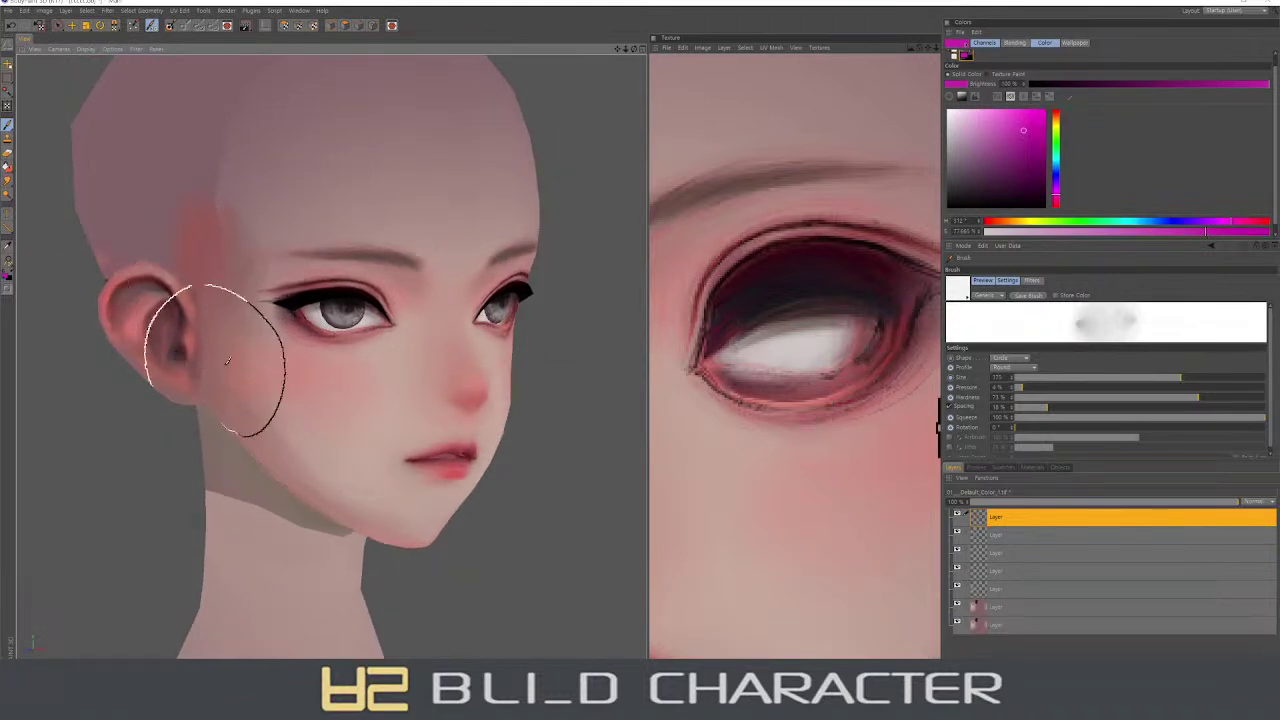
middle_click_drag(277, 435, 251, 448)
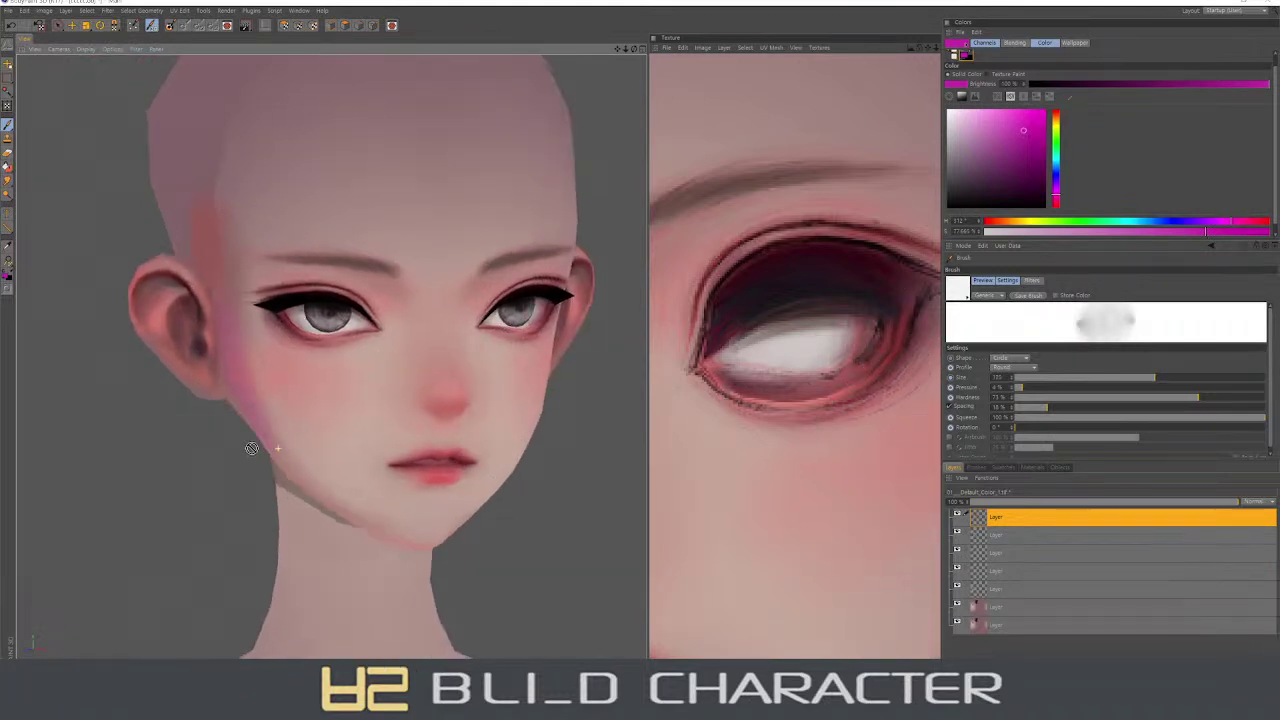
left_click(1055, 165)
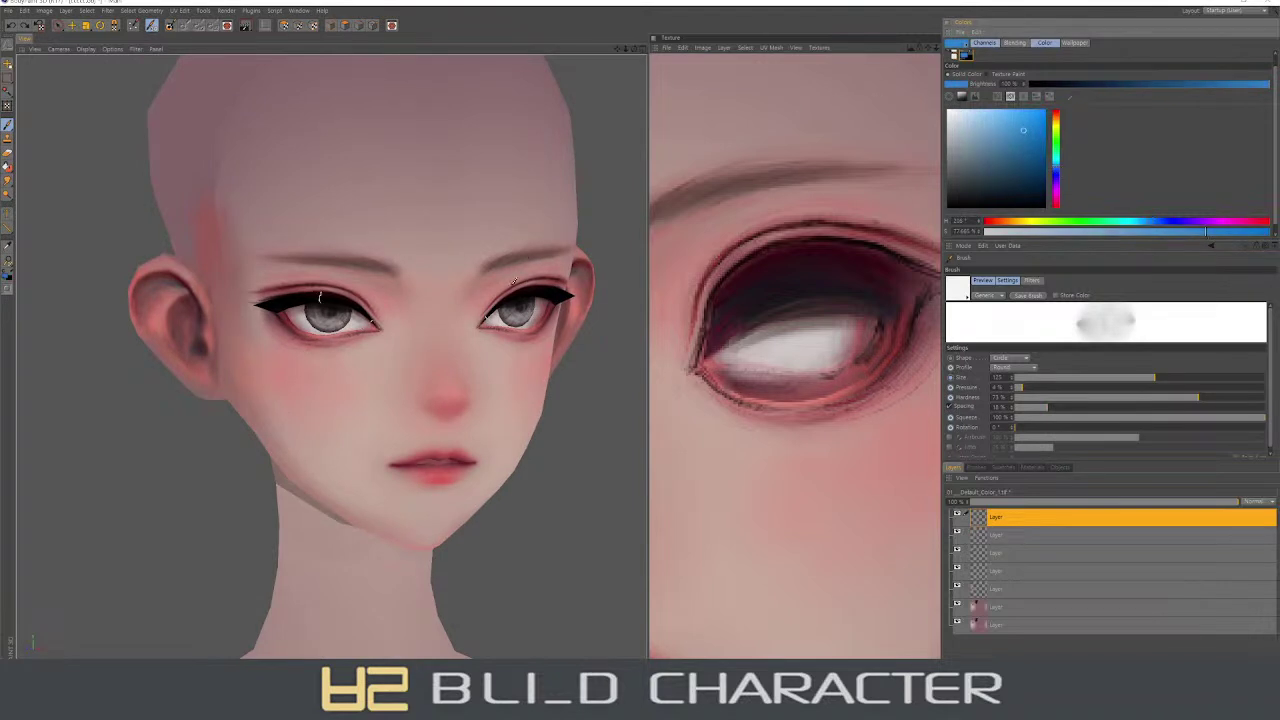
middle_click_drag(257, 400, 237, 386)
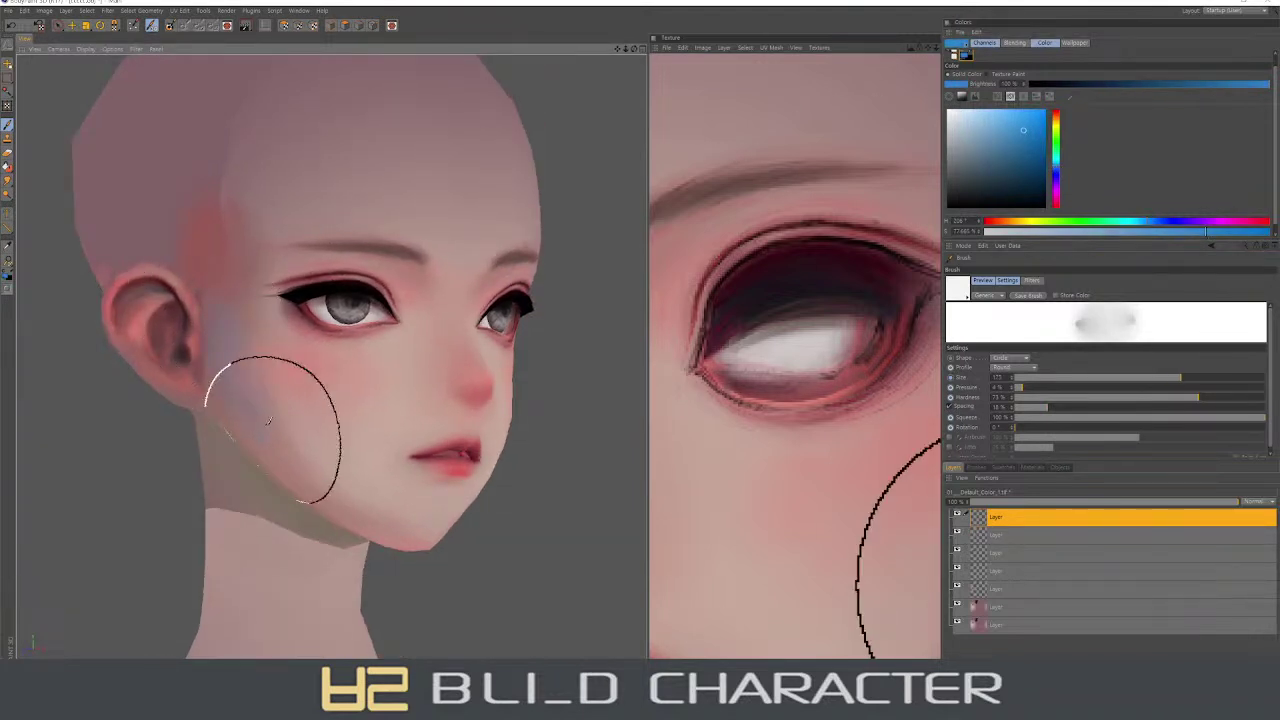
left_click(242, 367, "ctrl")
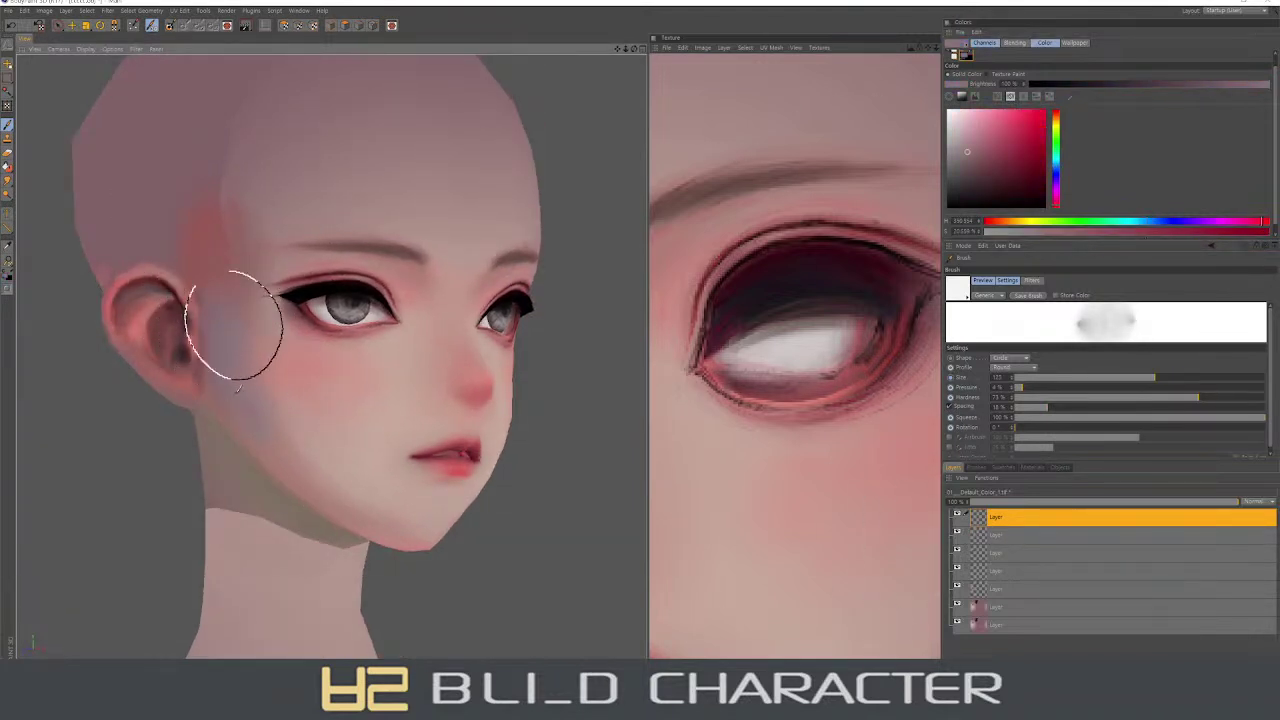
left_click(1055, 178)
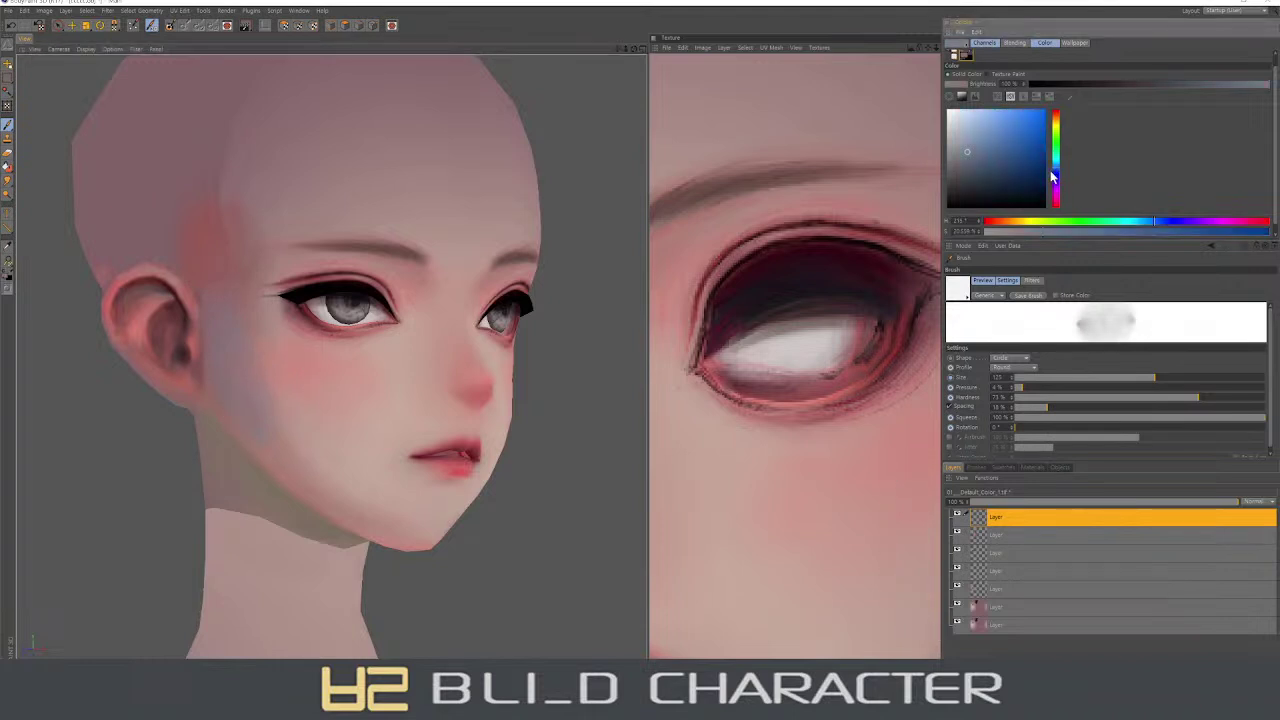
left_click(1058, 160)
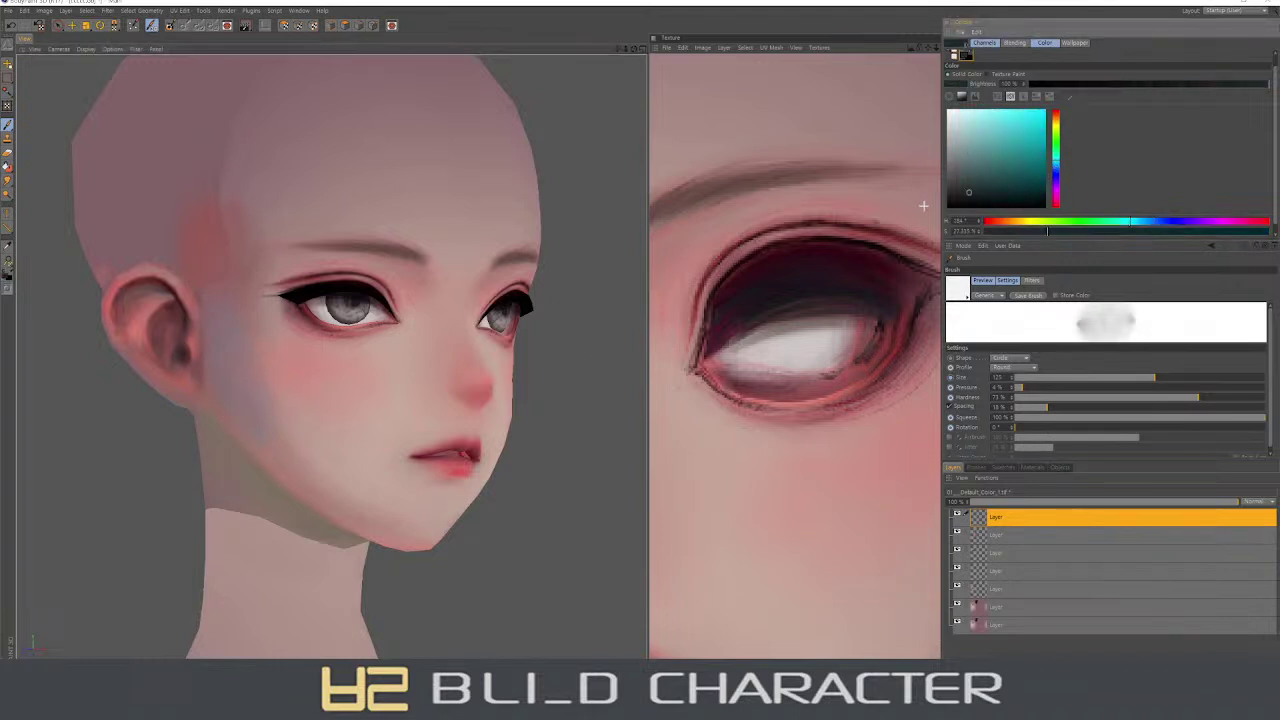
- Blend pale and saturated pink over the cool shading by the ear with a 170 brush
left_click(228, 330, "ctrl")
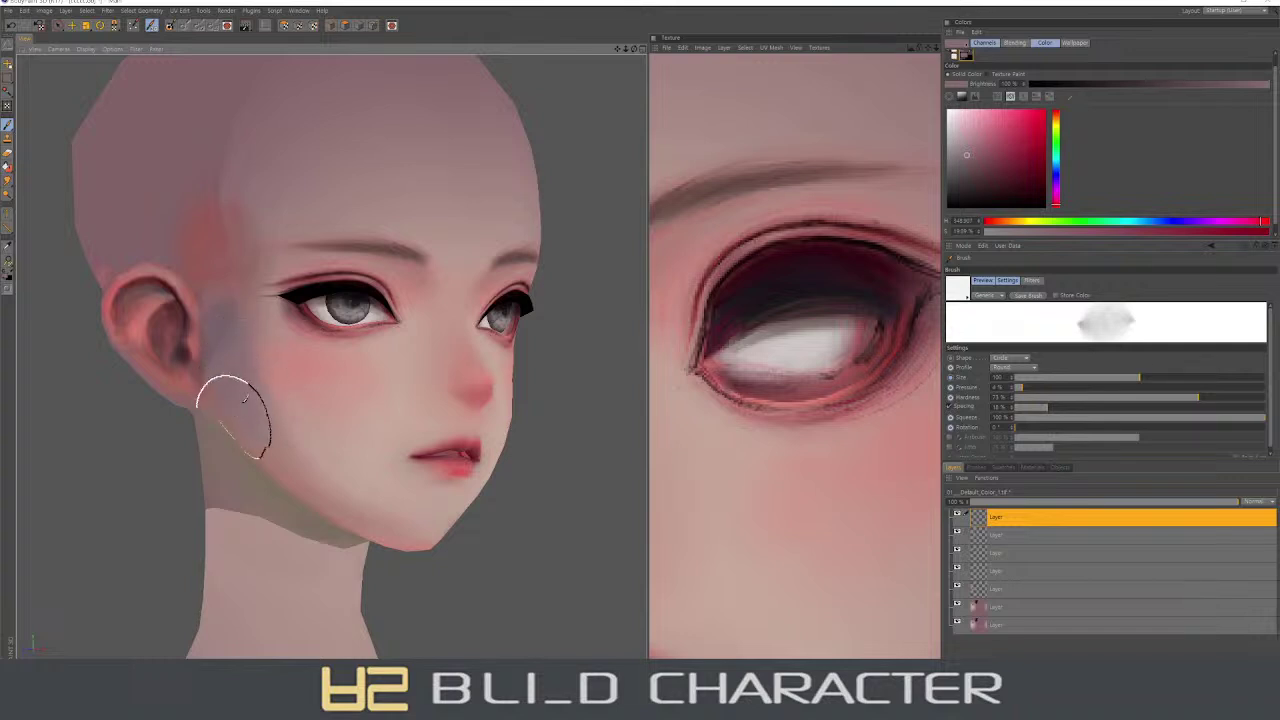
left_click(288, 415, "ctrl")
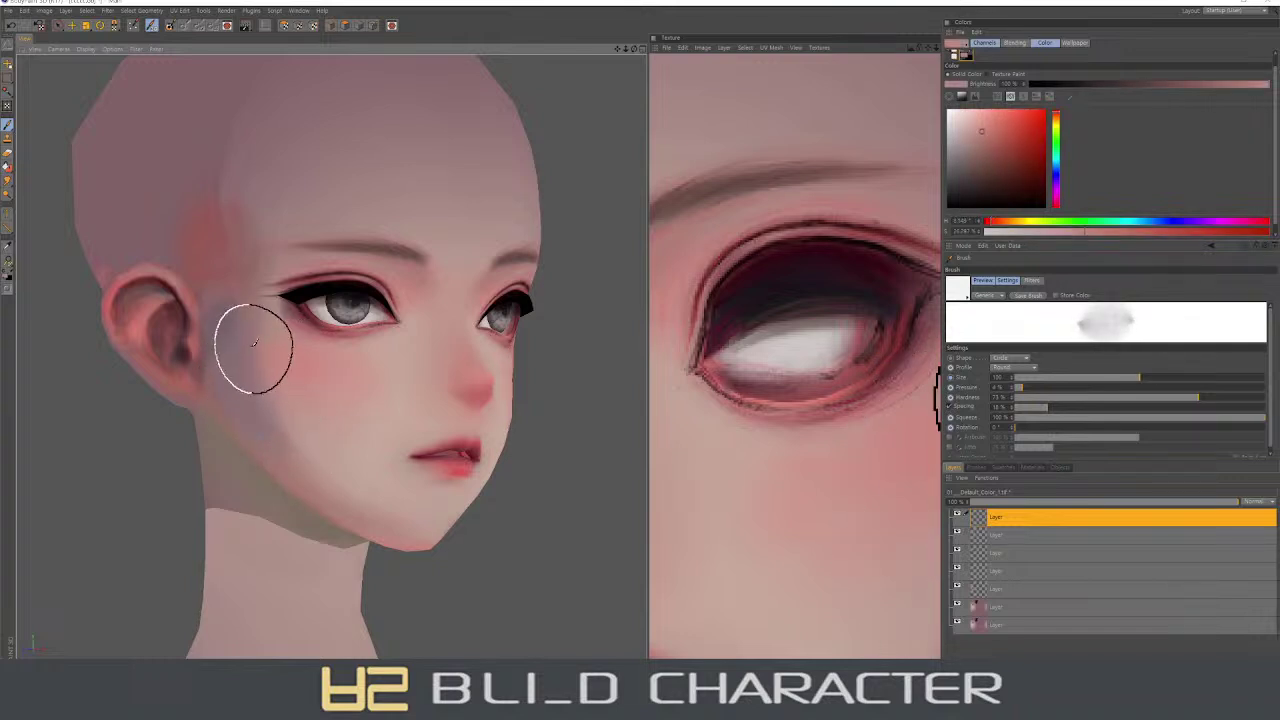
middle_click_drag(290, 428, 247, 405)
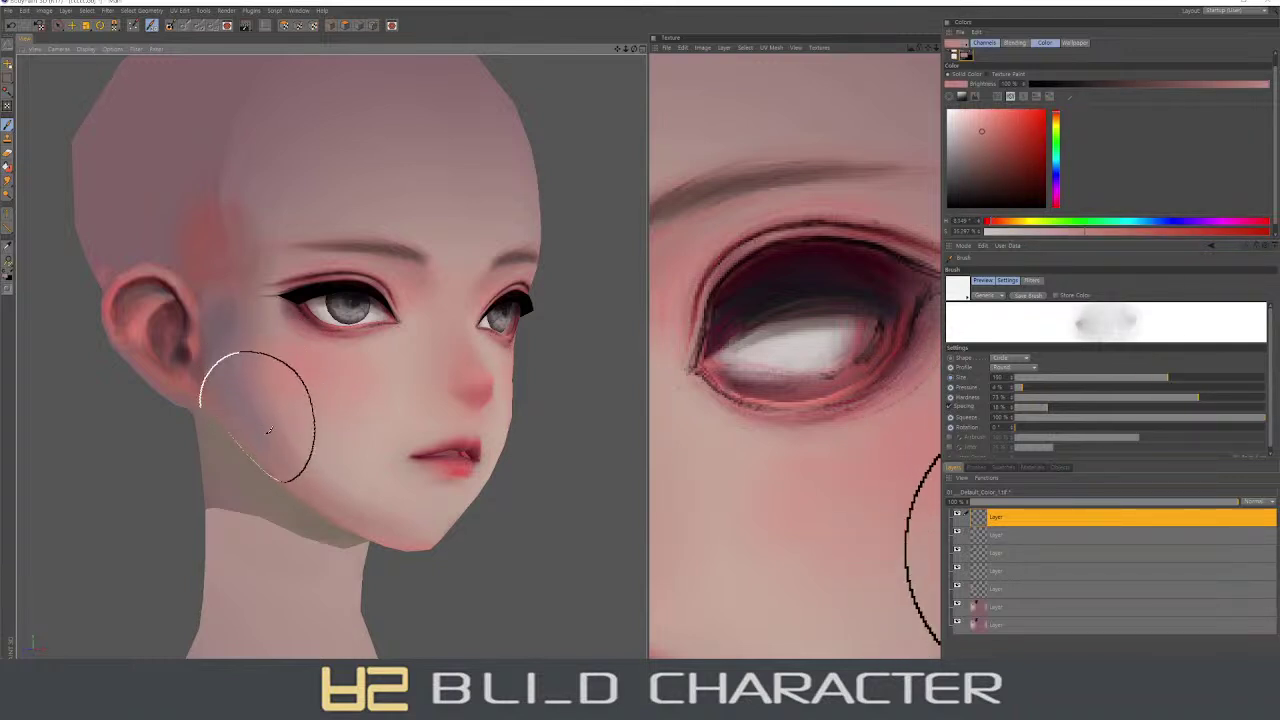
left_click(220, 306, "ctrl")
middle_click_drag(220, 306, 230, 317)
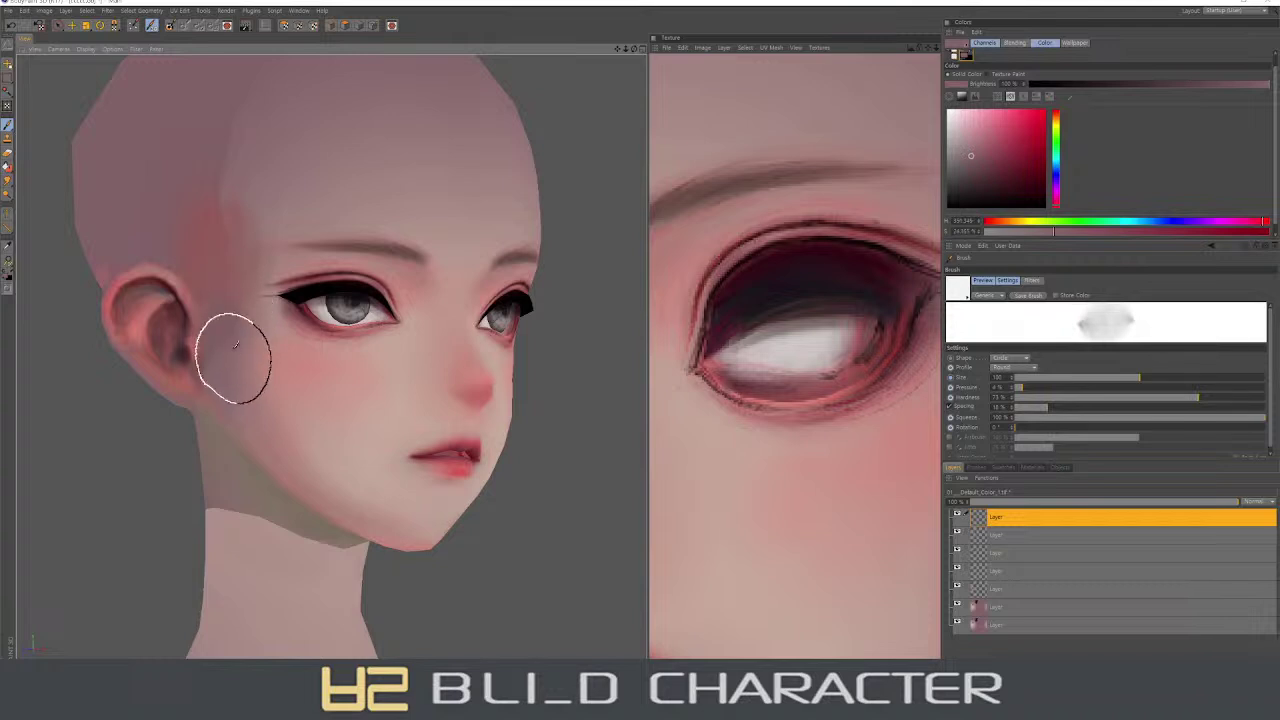
- Dab saturated red blush under both eyes, enlarging the brush to span the cheeks, then 175
middle_click_drag(258, 440, 238, 362)
middle_click_drag(246, 405, 289, 421)
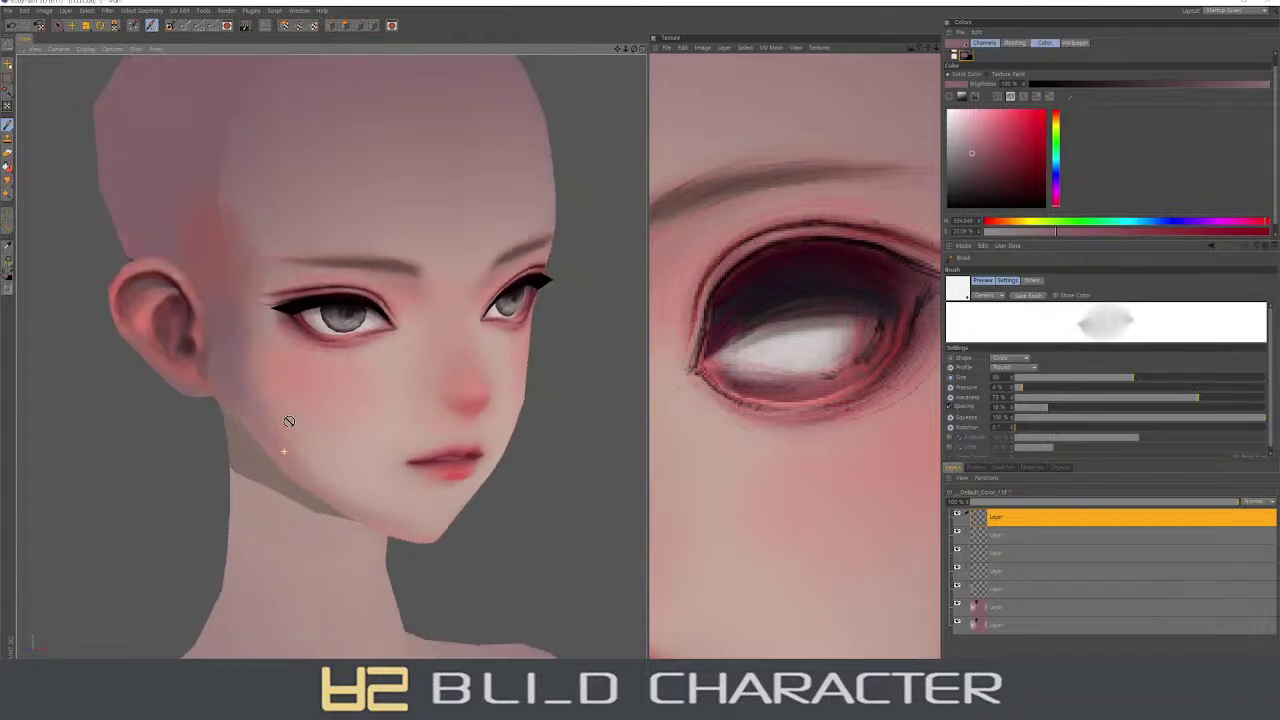
left_click(266, 395, "ctrl")
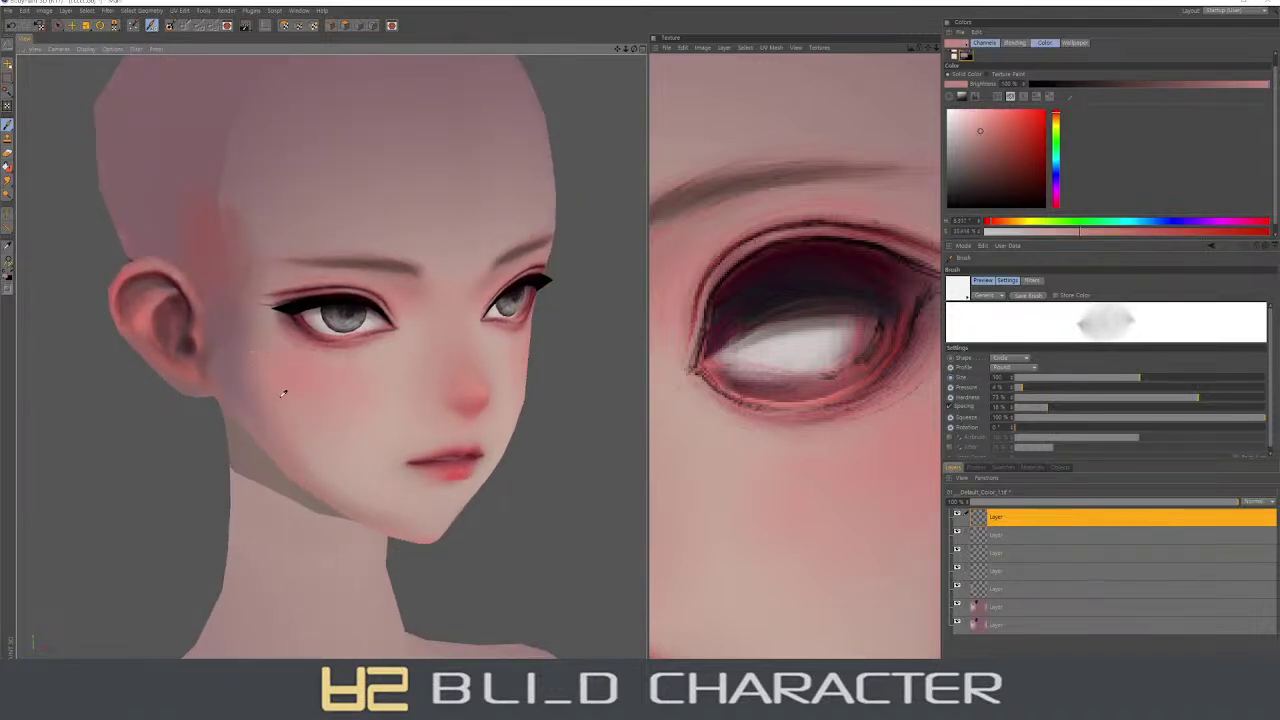
right_click_drag(271, 357, 290, 380)
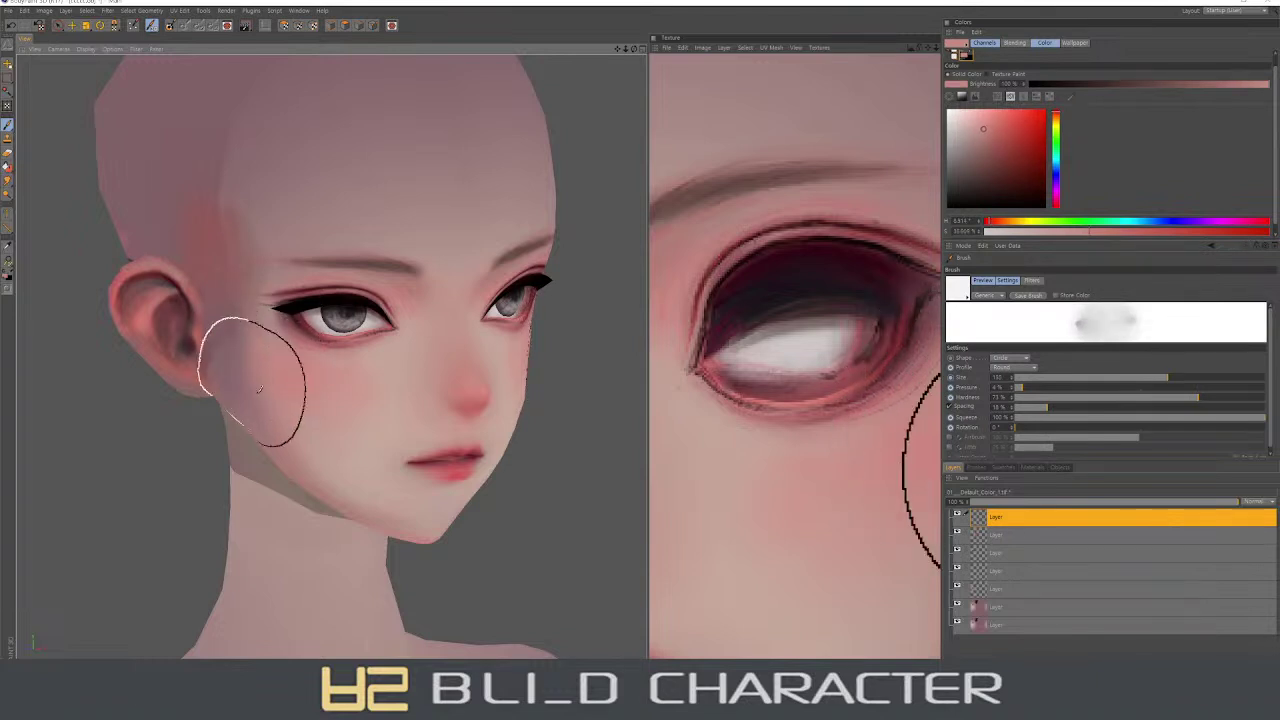
left_click(1010, 110)
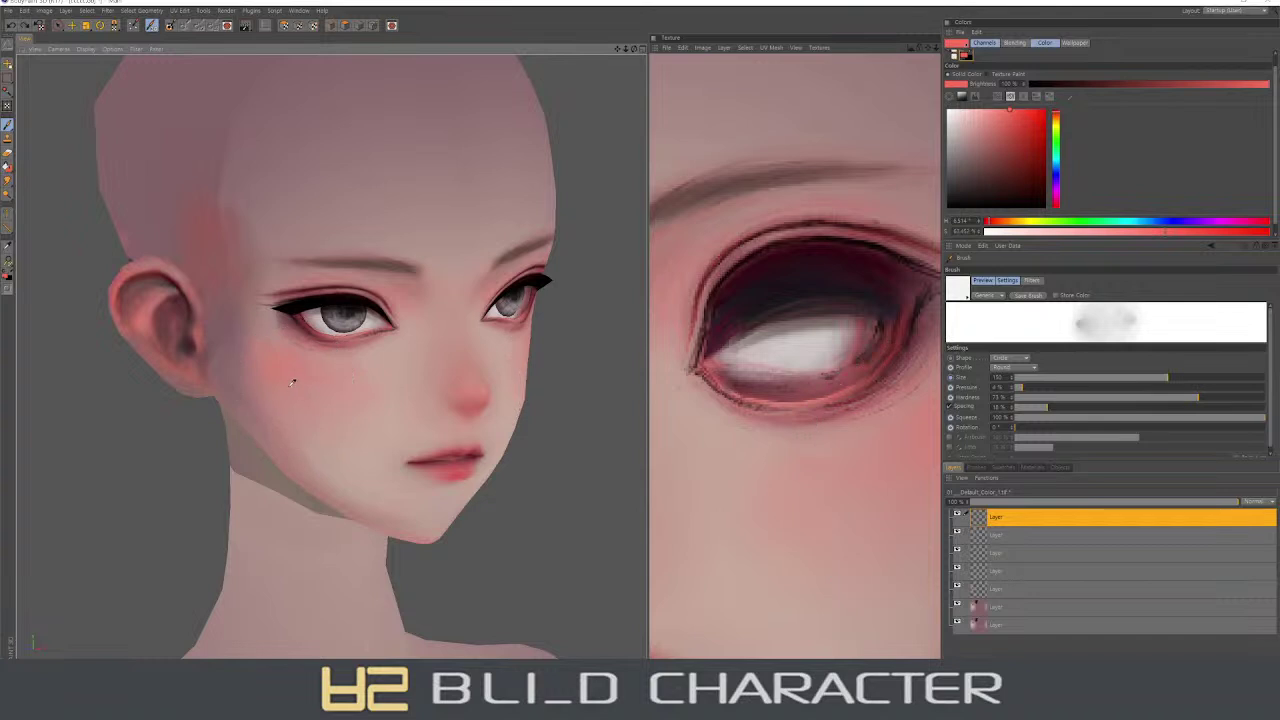
right_click_drag(277, 351, 316, 405)
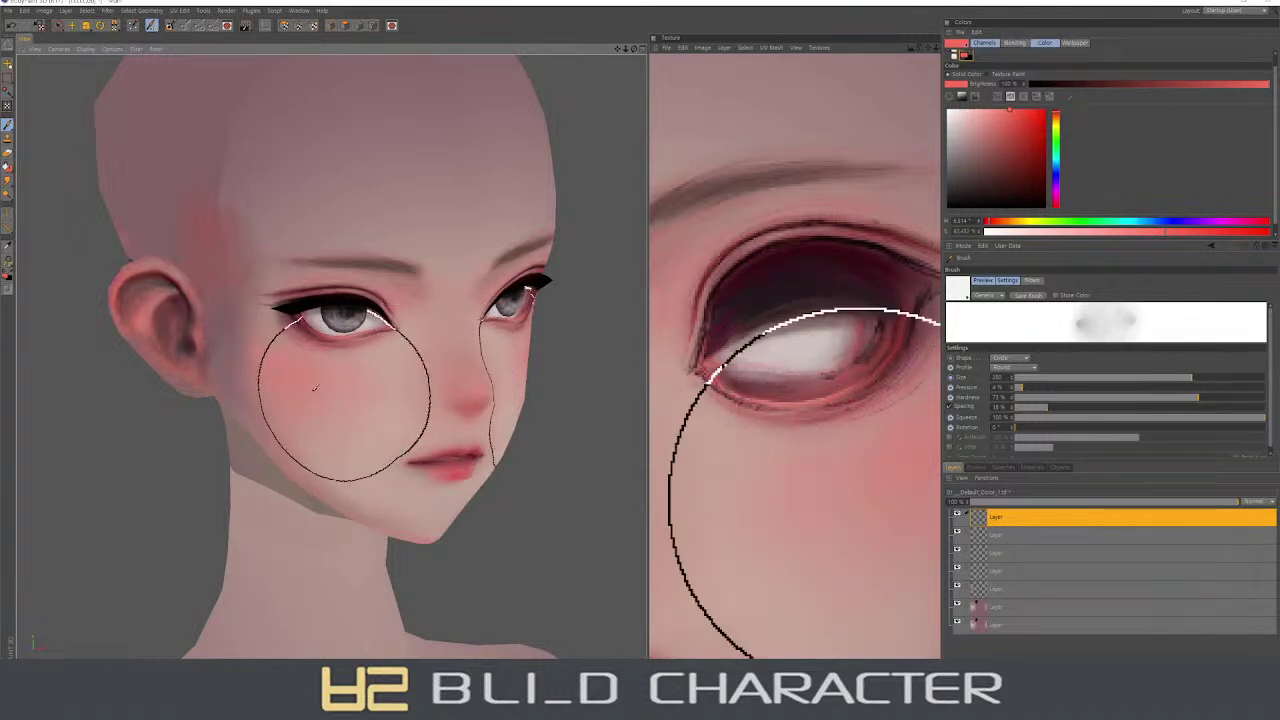
mouse_move(247, 352)
right_mouse_down()
mouse_move(266, 380)
mouse_move(240, 345)
mouse_move(262, 352)
right_mouse_up()
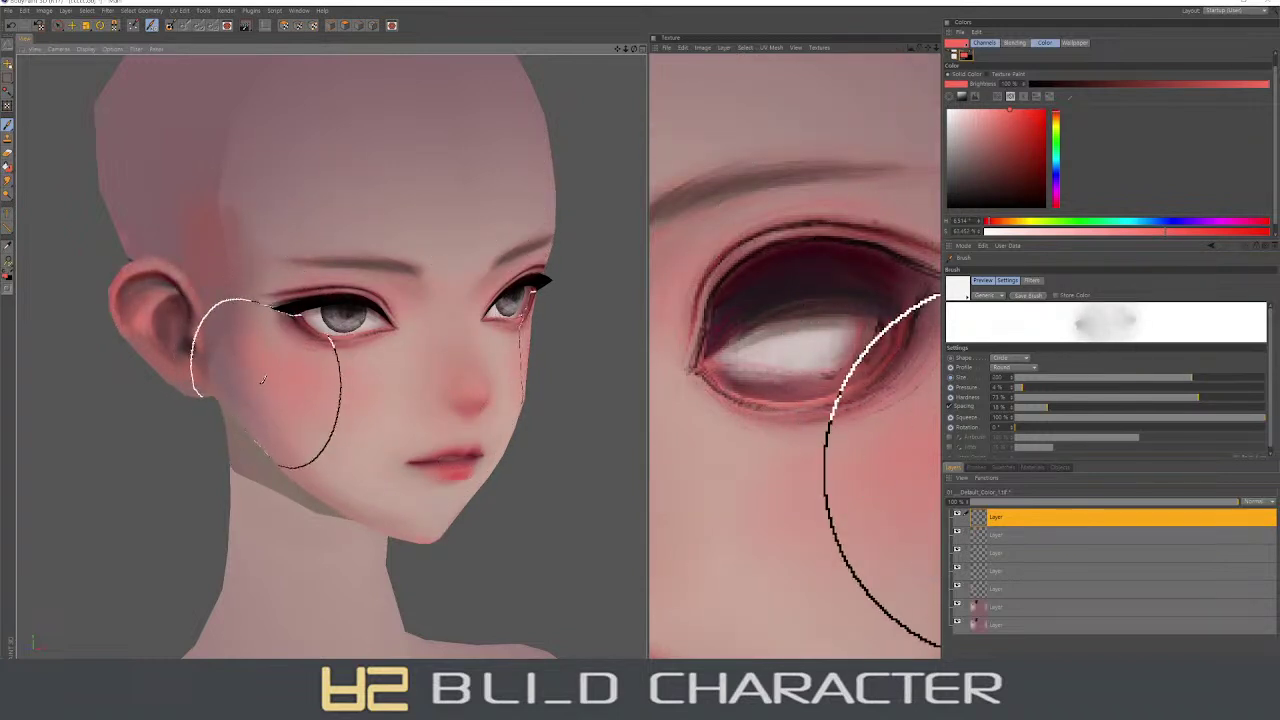
middle_click_drag(250, 355, 257, 362)
right_click_drag(255, 360, 352, 390)
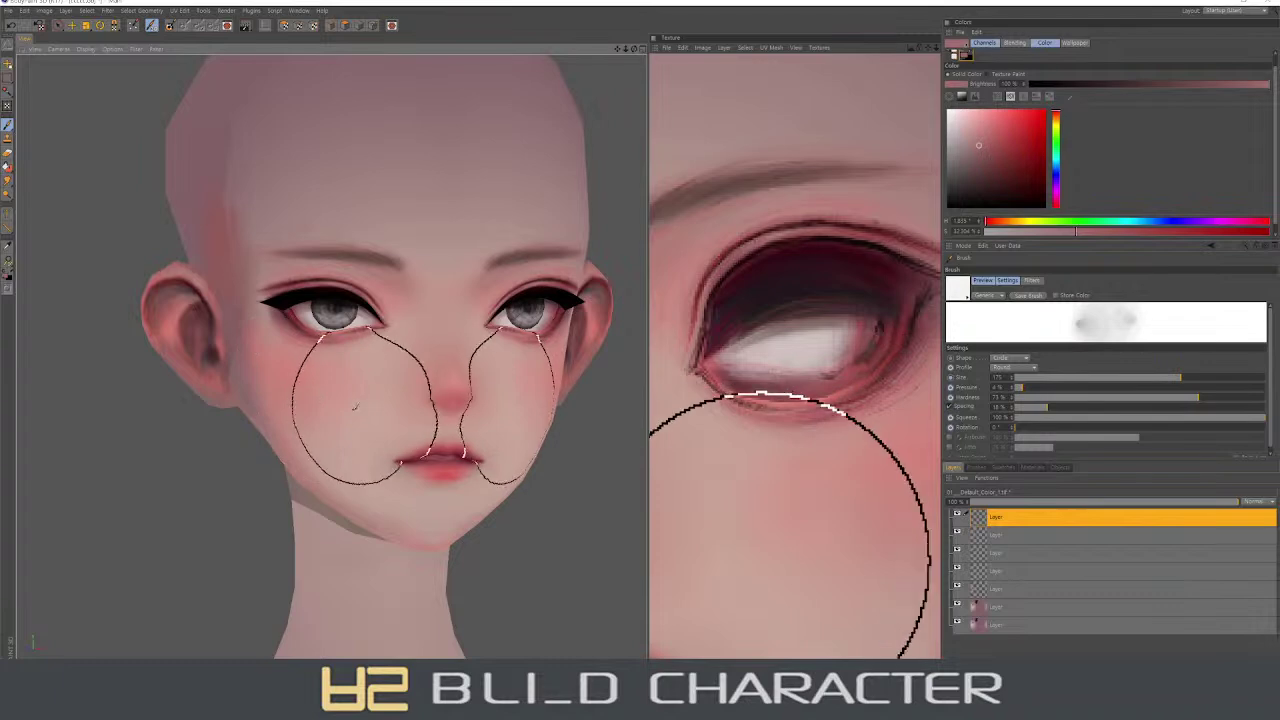
key("v")
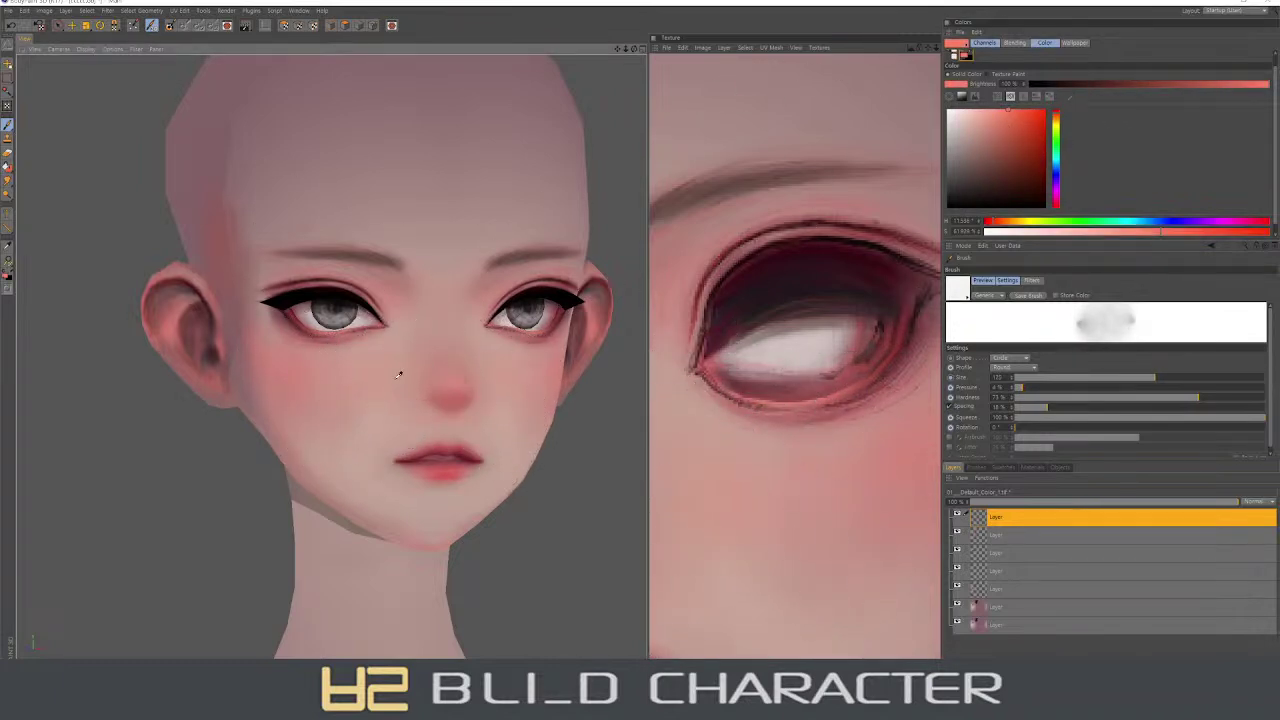
- Turn the head to a three-quarter angle and choose a pinkish red (H 354°)
middle_click_drag(390, 410, 396, 410)
key("v")
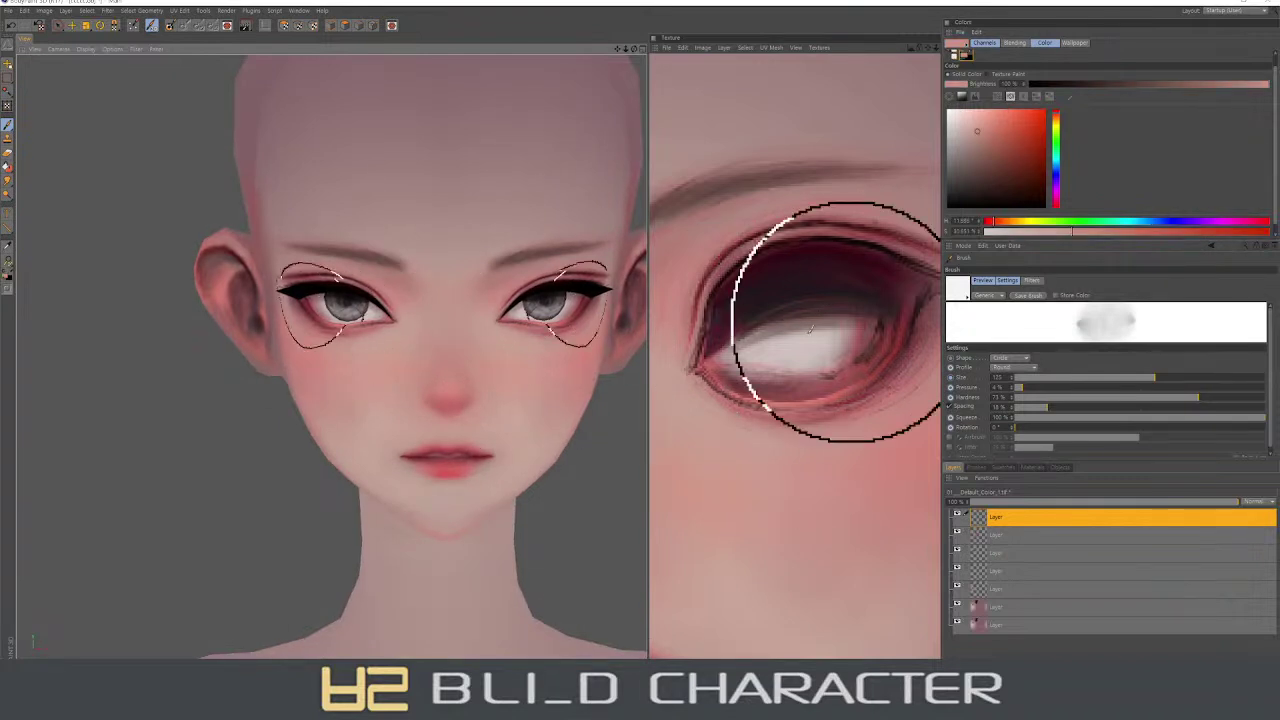
middle_click_drag(480, 370, 543, 400)
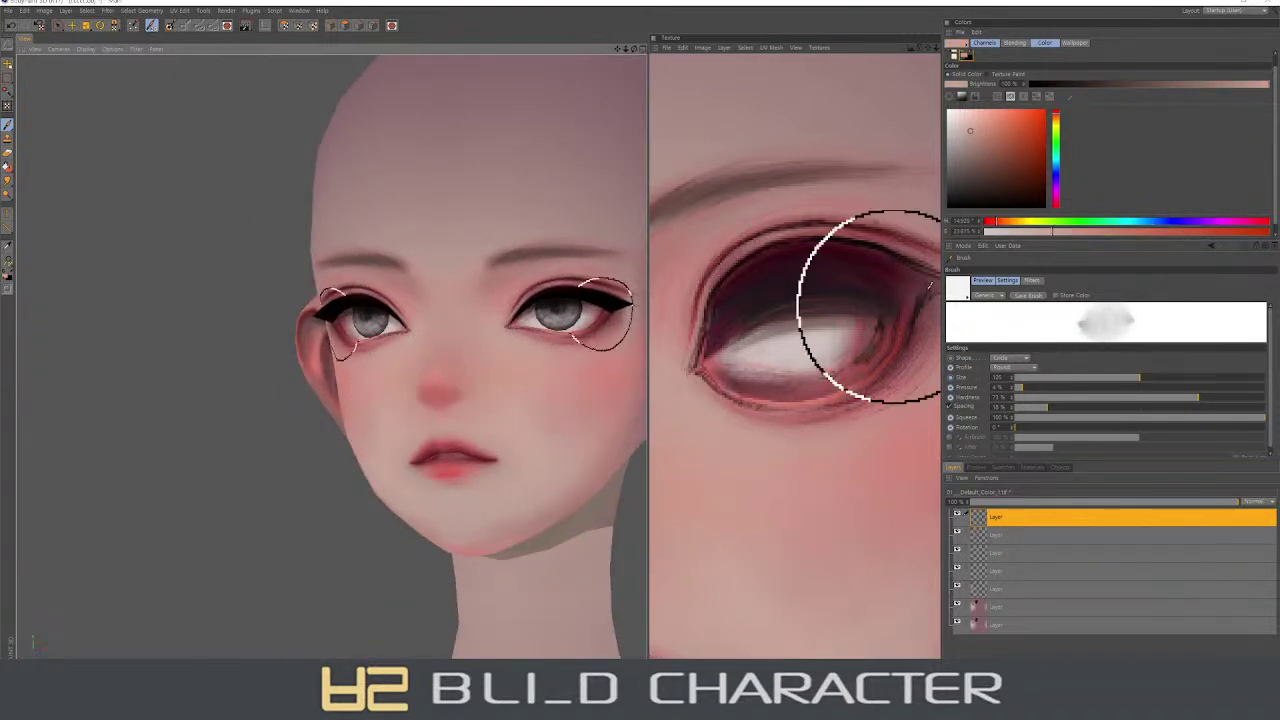
left_click(1058, 207)
left_click(1003, 110)
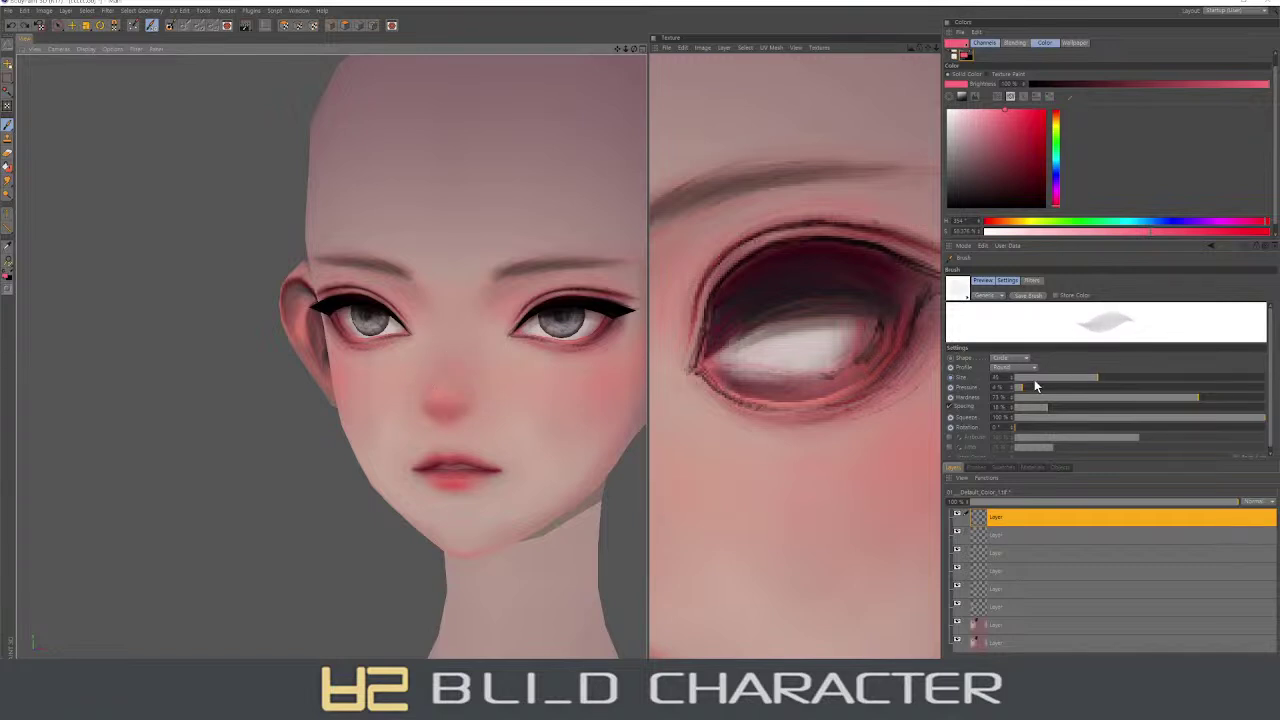
- Brush soft pink blush over both cheeks and outer eye corners, resizing the brush between strokes
scroll(691, 500, "down", 3)
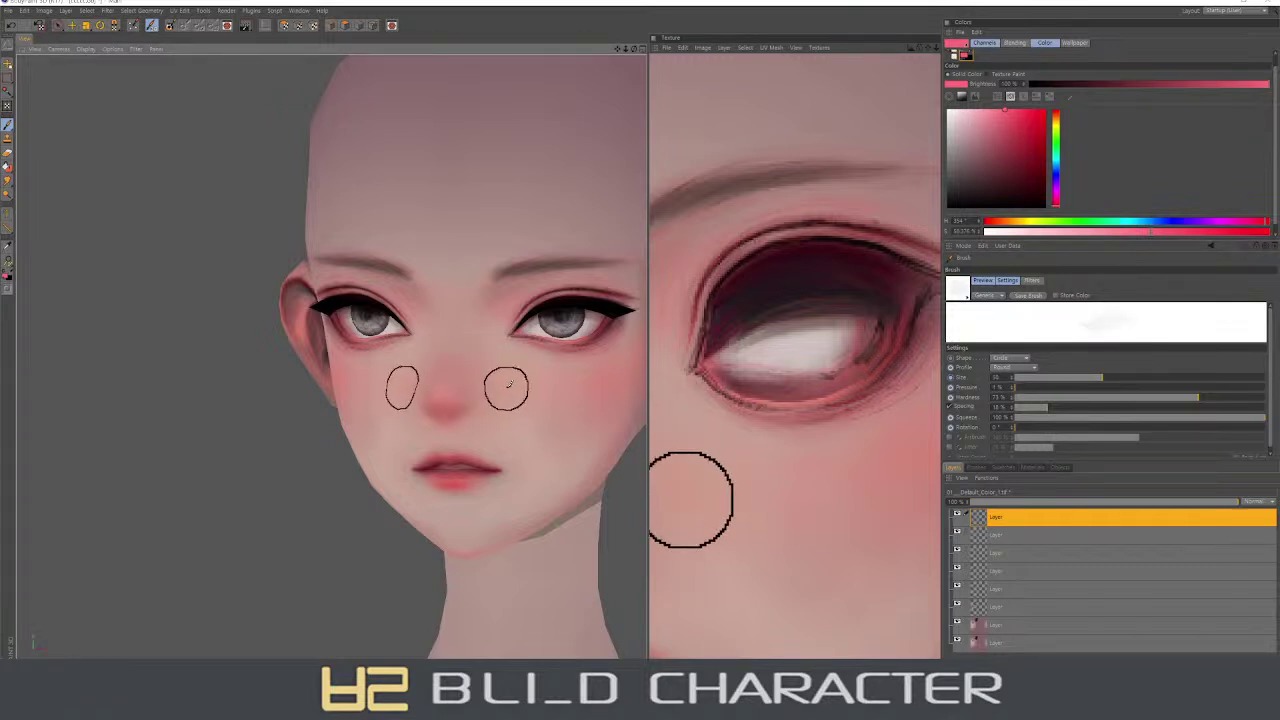
scroll(714, 534, "down", 2)
scroll(680, 492, "down", 3)
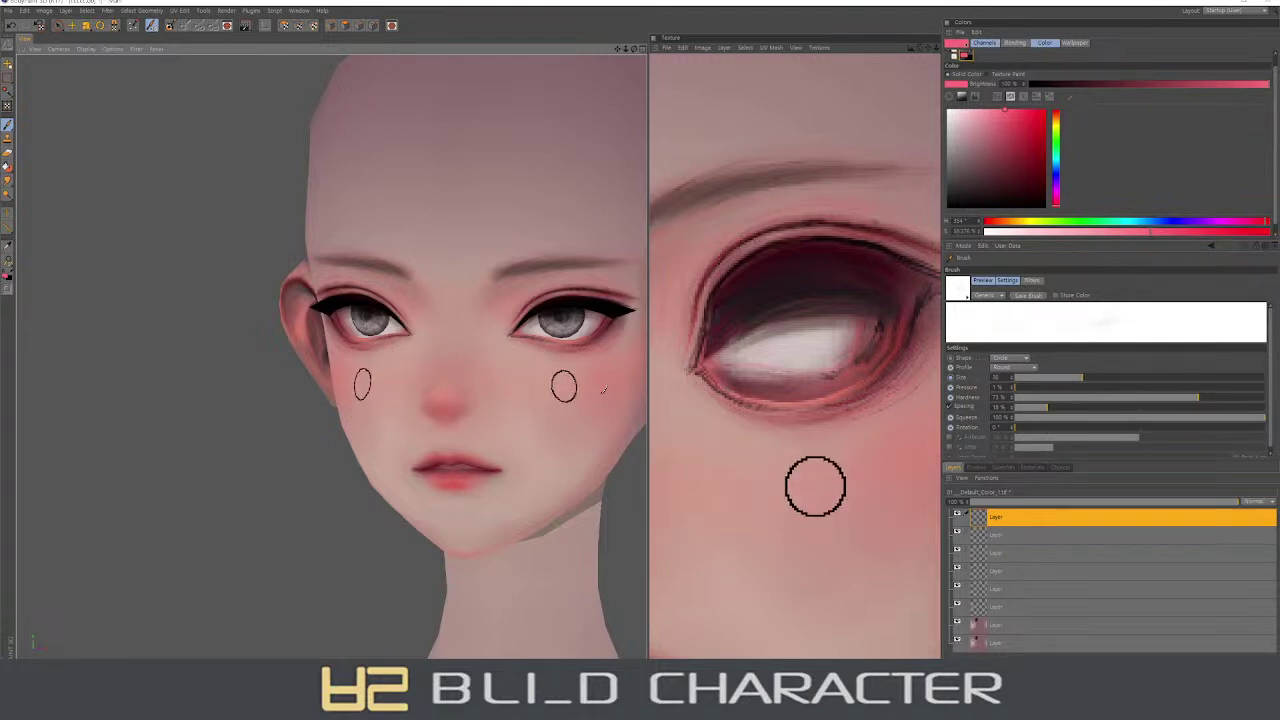
middle_click_drag(563, 380, 491, 429)
scroll(417, 366, "up", 3)
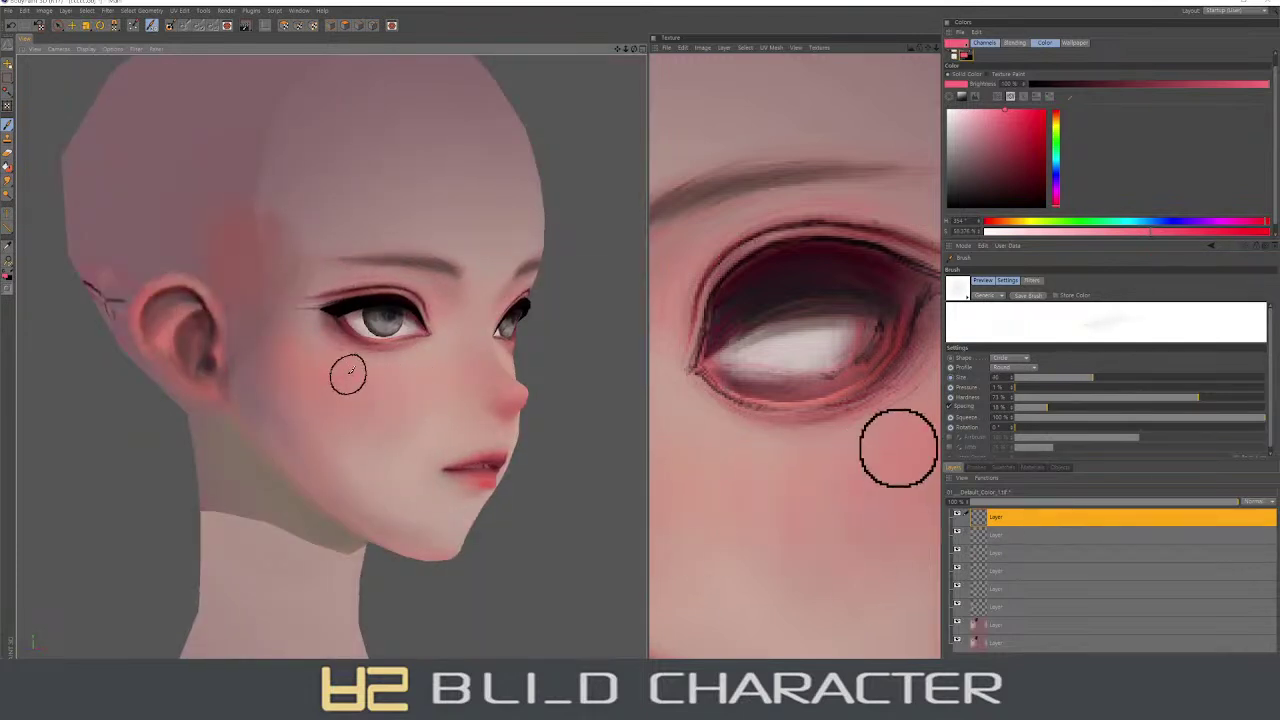
scroll(349, 379, "down", 1)
scroll(349, 379, "up", 1)
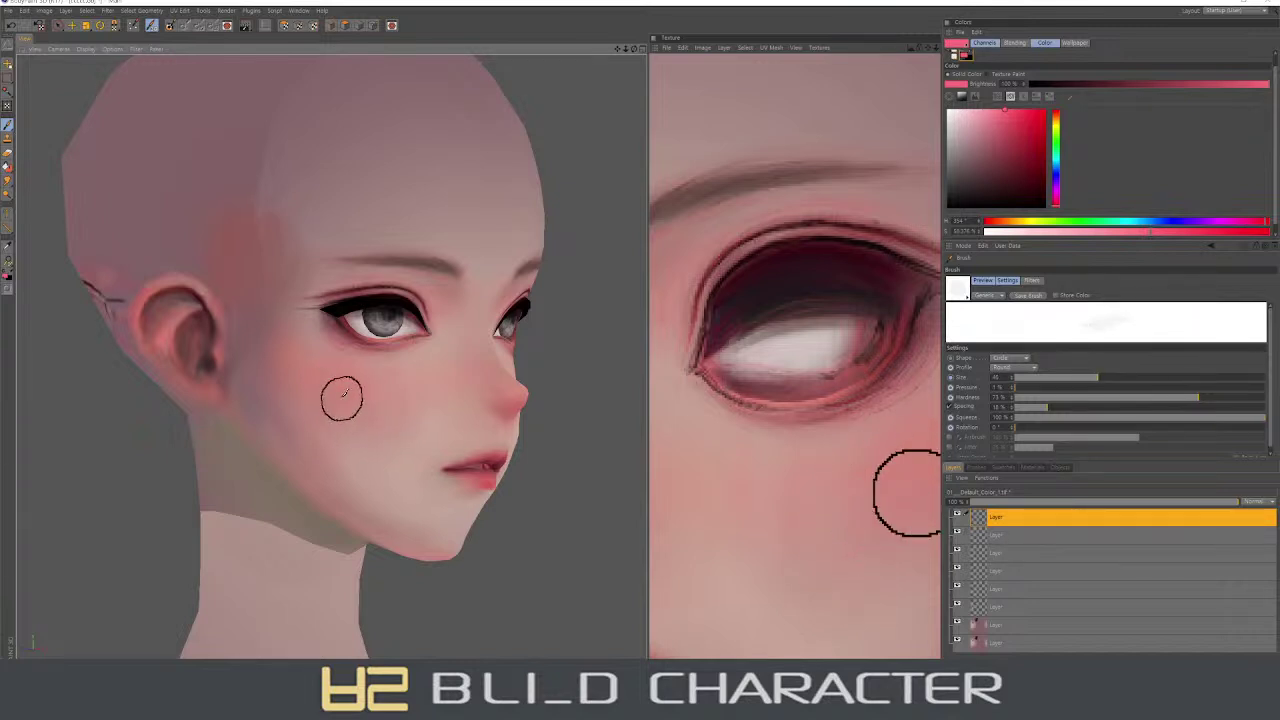
scroll(337, 392, "up", 2)
scroll(320, 378, "up", 2)
scroll(305, 415, "up", 1)
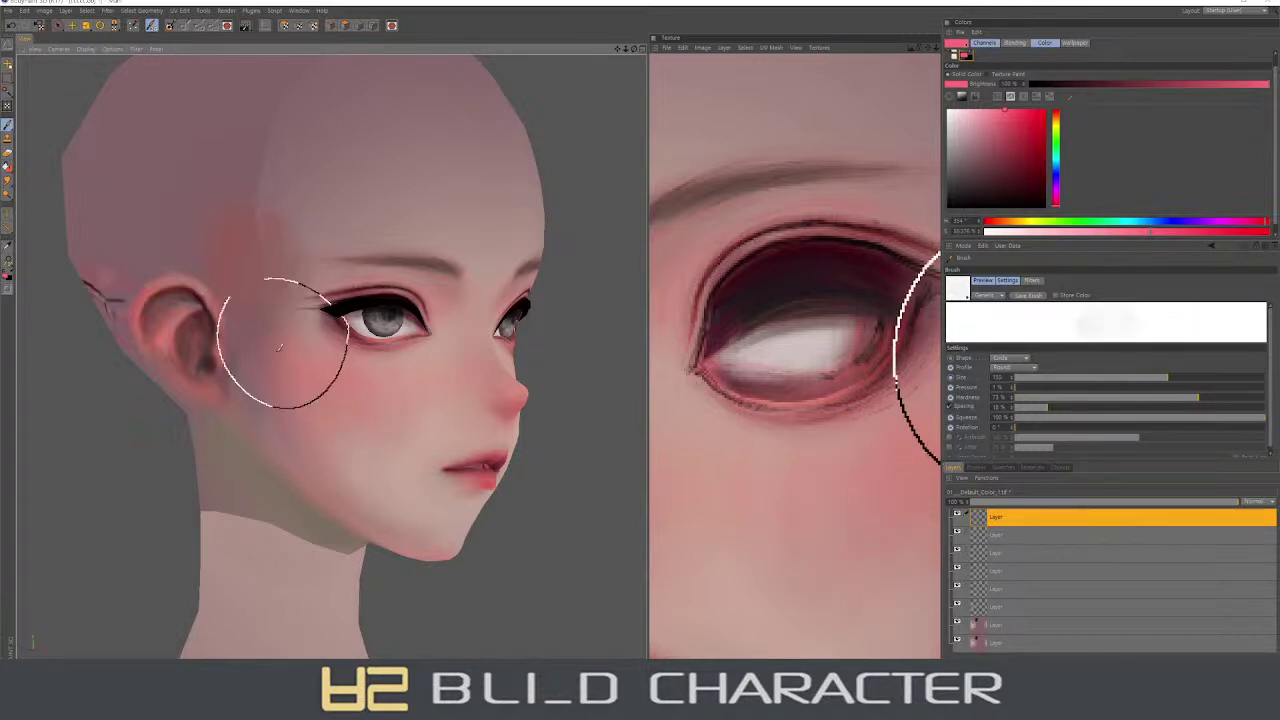
left_click_drag(371, 443, 310, 400, "alt")
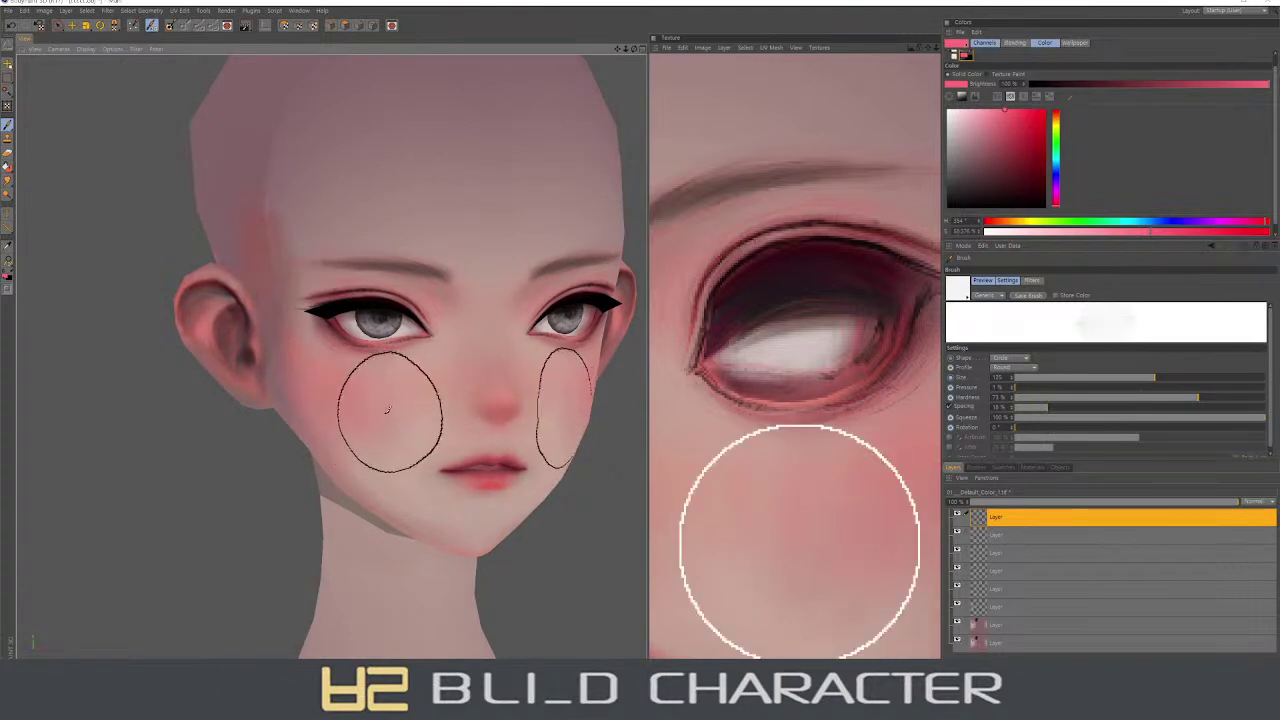
scroll(295, 330, "down", 1)
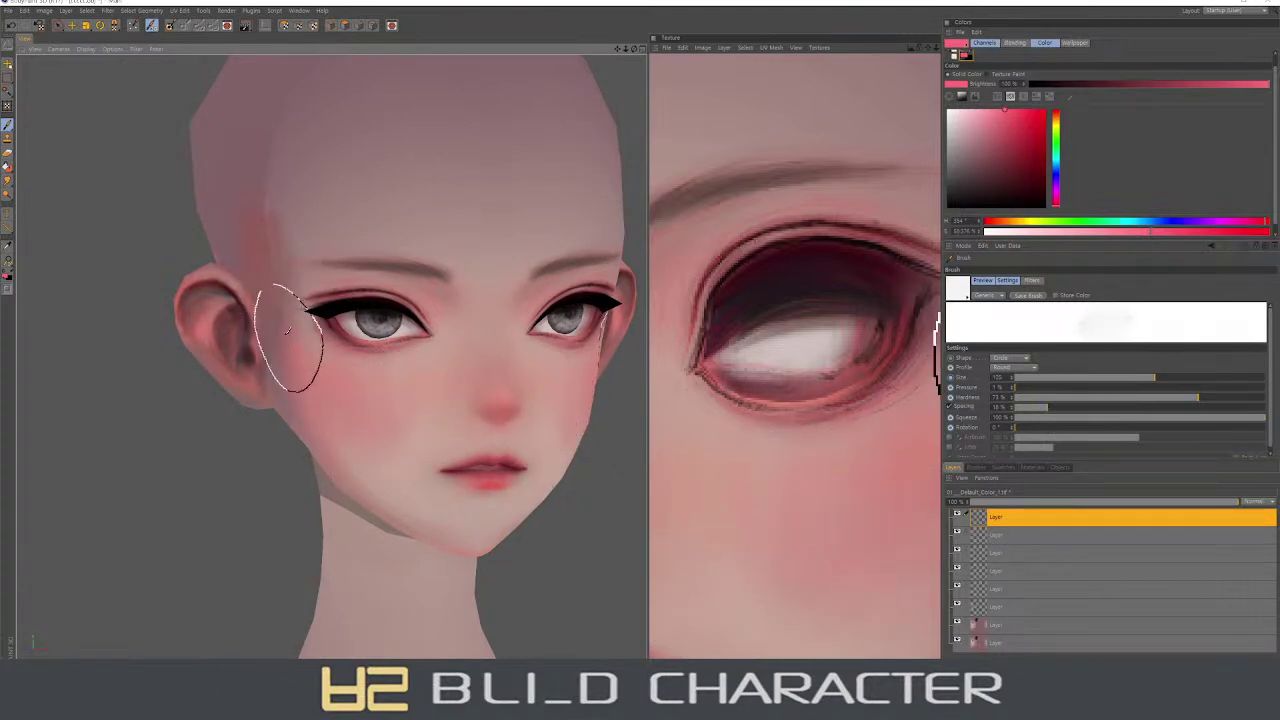
mouse_move(334, 391)
left_mouse_down("alt")
mouse_move(290, 335)
mouse_move(315, 283)
left_mouse_up("alt")
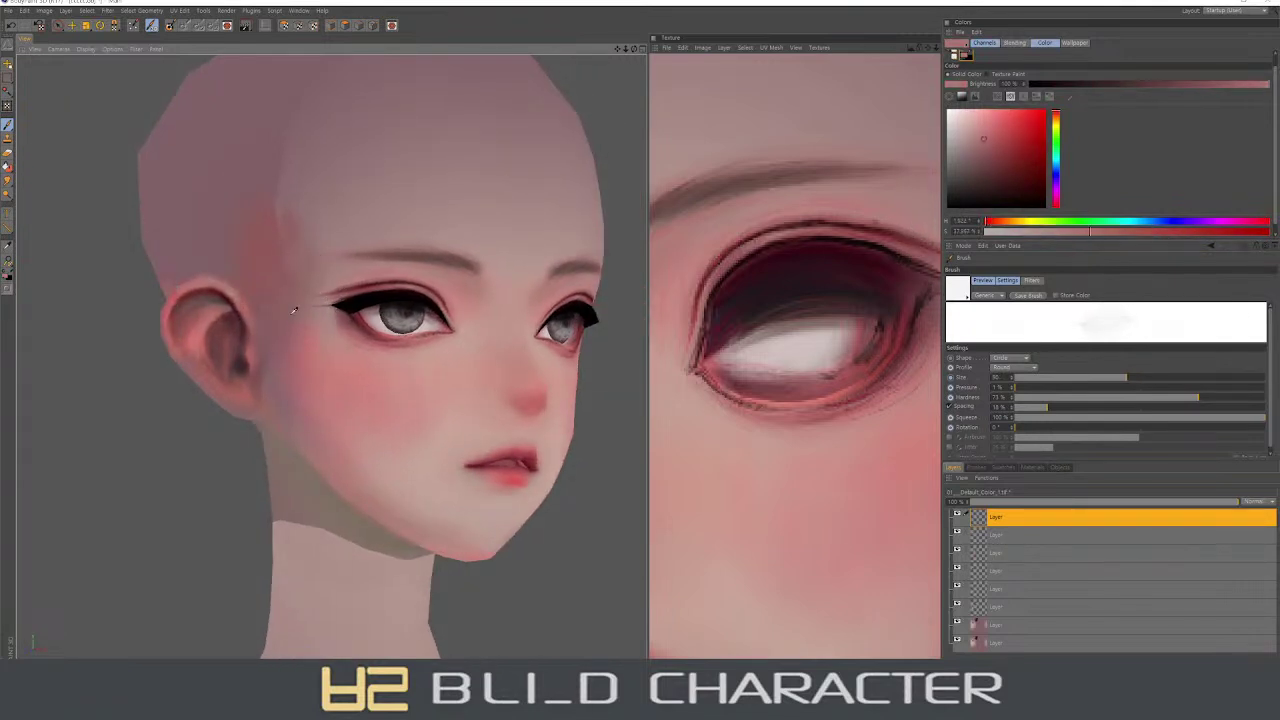
left_click_drag(289, 331, 420, 420, "alt")
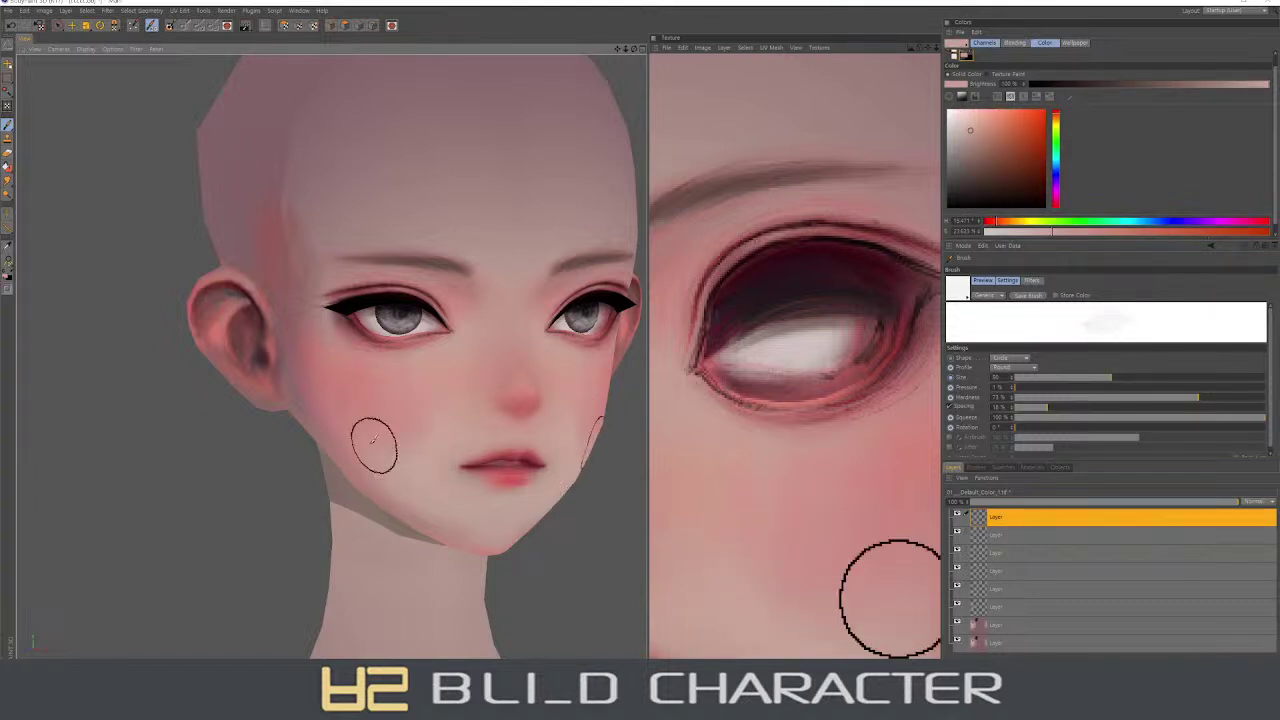
- Sample the skin near the ear and soften the side cheek with a dark muted cyan
left_click_drag(434, 434, 404, 422, "alt")
left_click(268, 368, "ctrl")
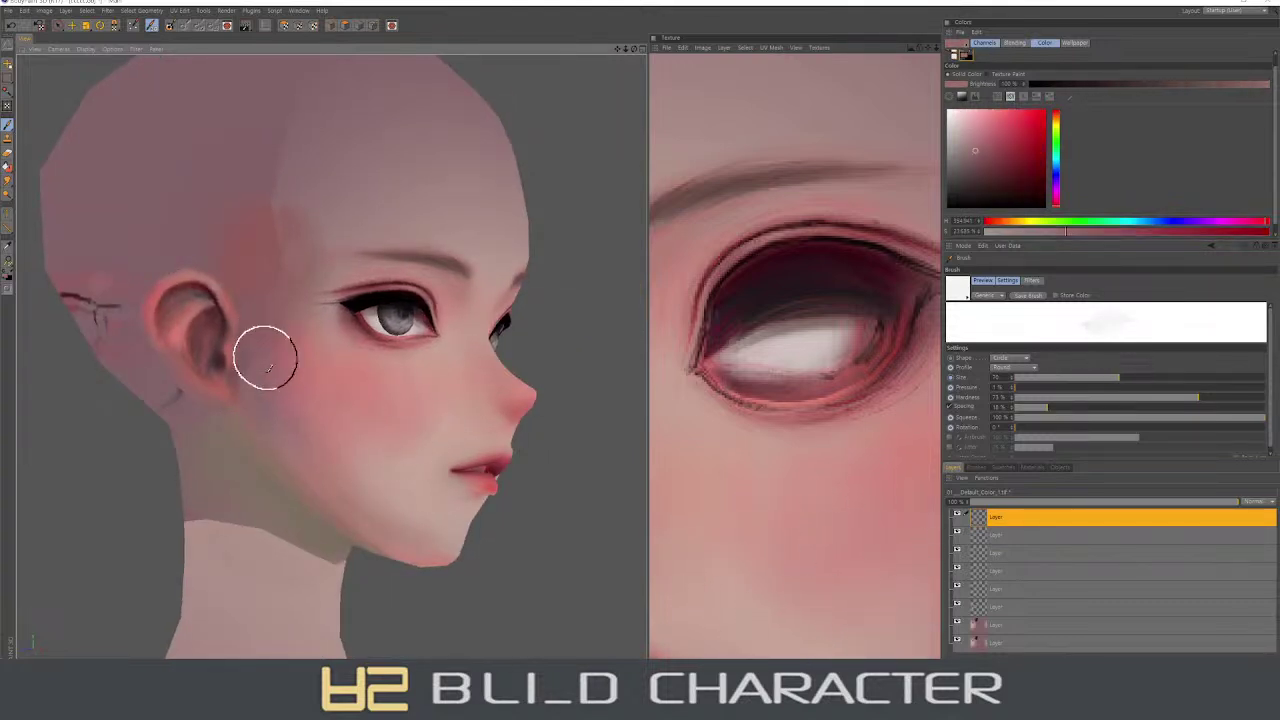
left_click_drag(316, 434, 369, 470, "alt")
left_click(1056, 163)
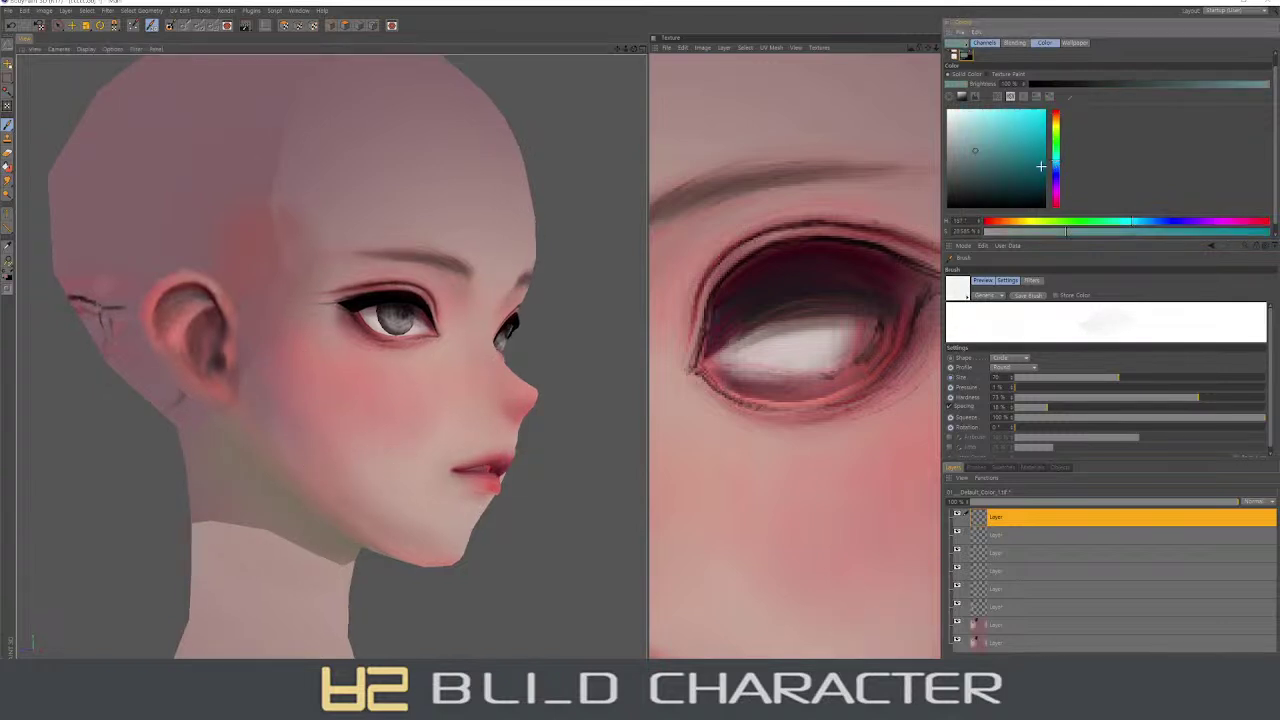
left_click(986, 201)
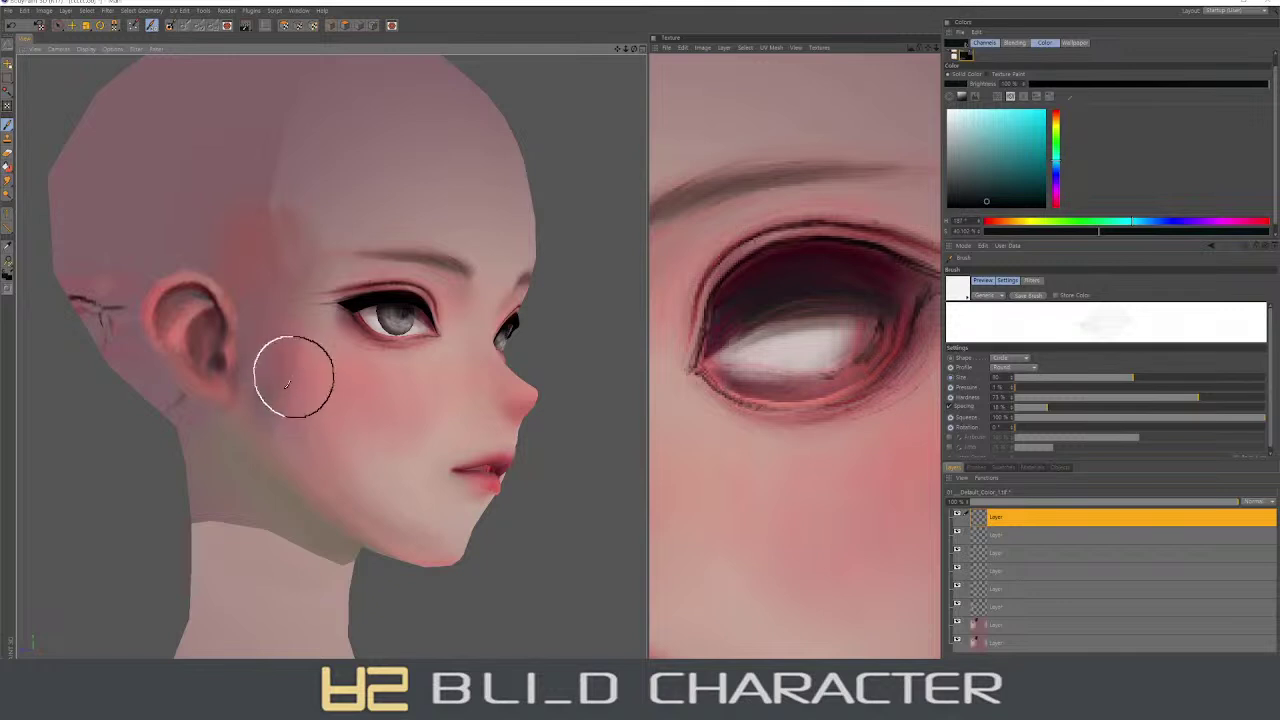
- Rotate the head into full side profile and pick a dark red paint colour
left_click_drag(316, 462, 261, 390, "alt")
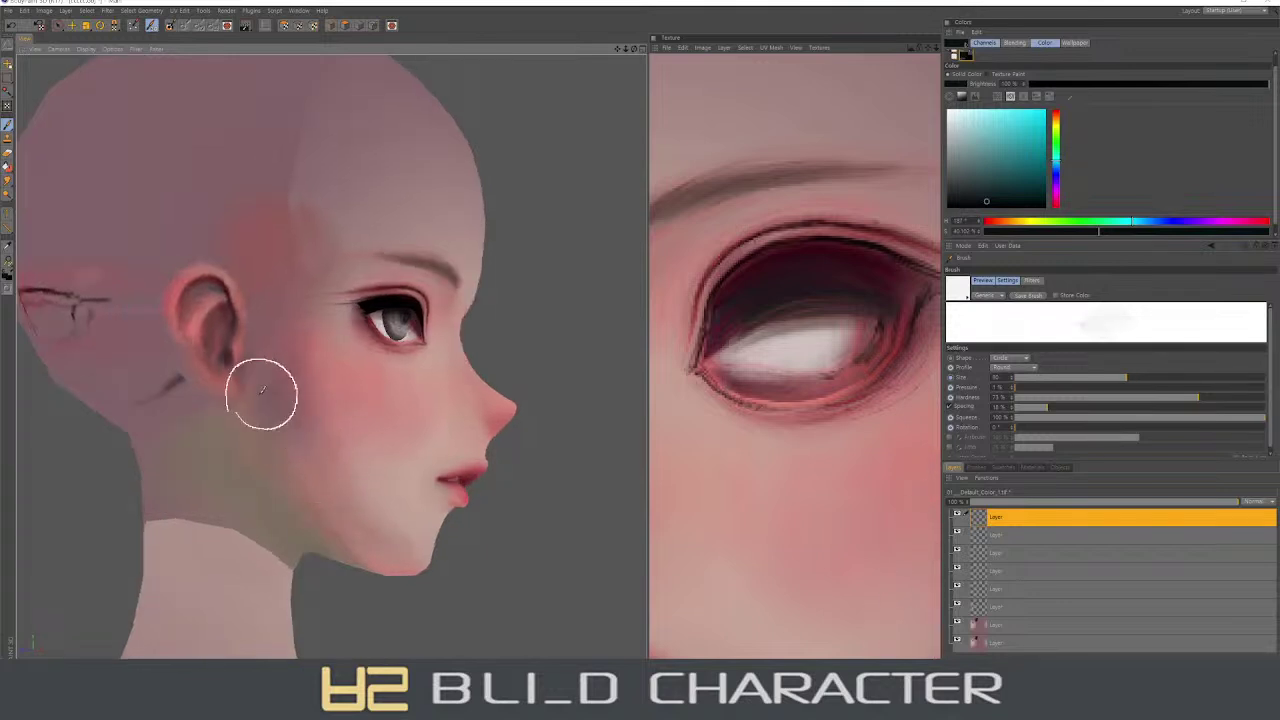
left_click(1057, 119)
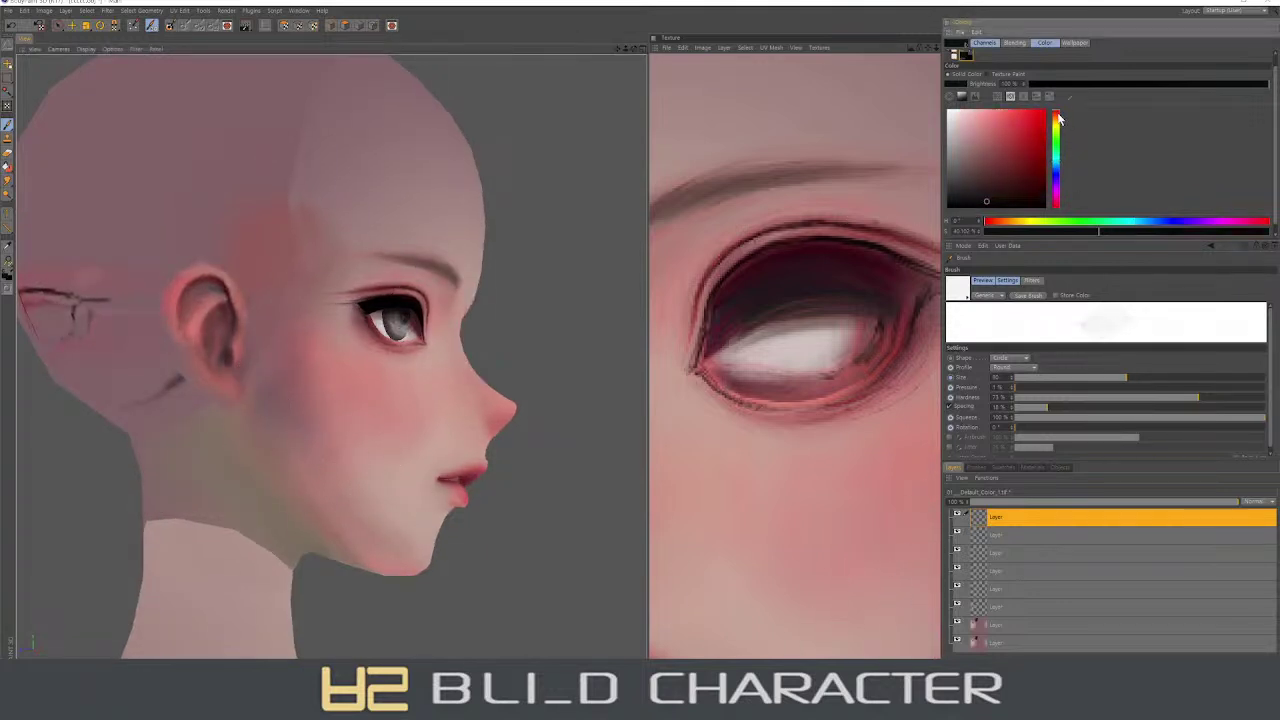
left_click(1045, 169)
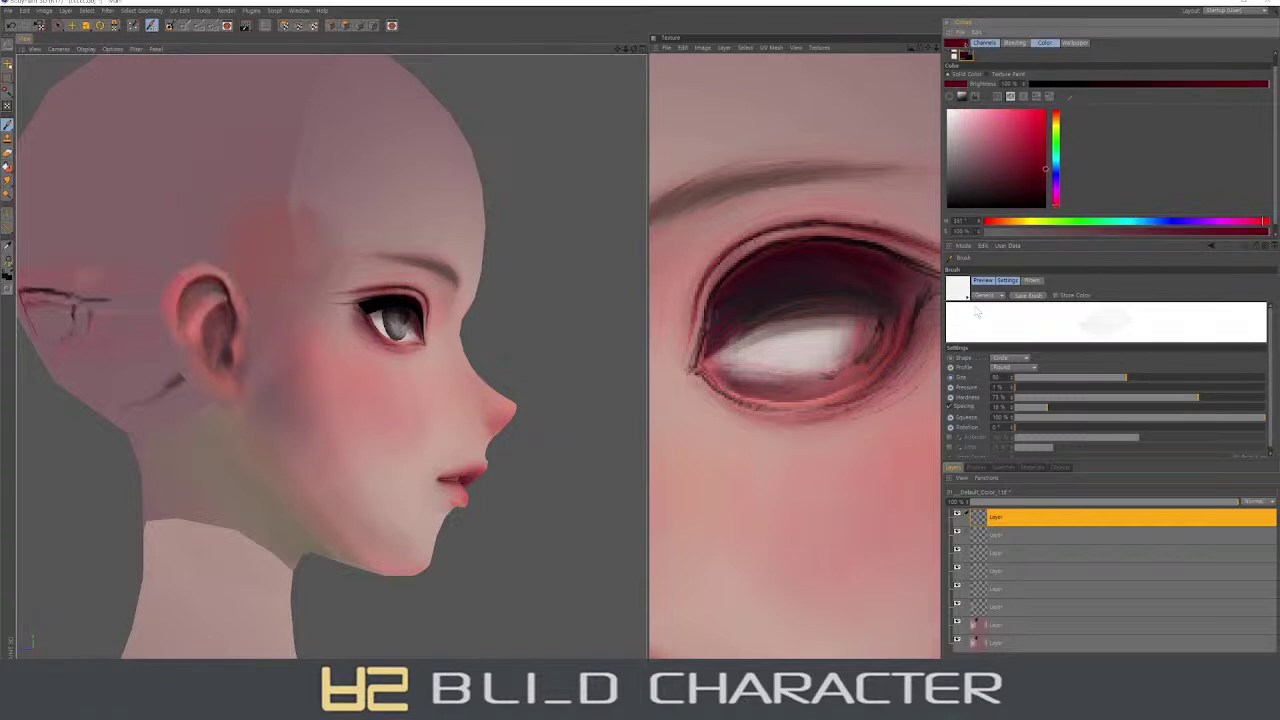
- Paint a deep red edge line along the jaw, extending it toward the chin
key("n")
key("b")
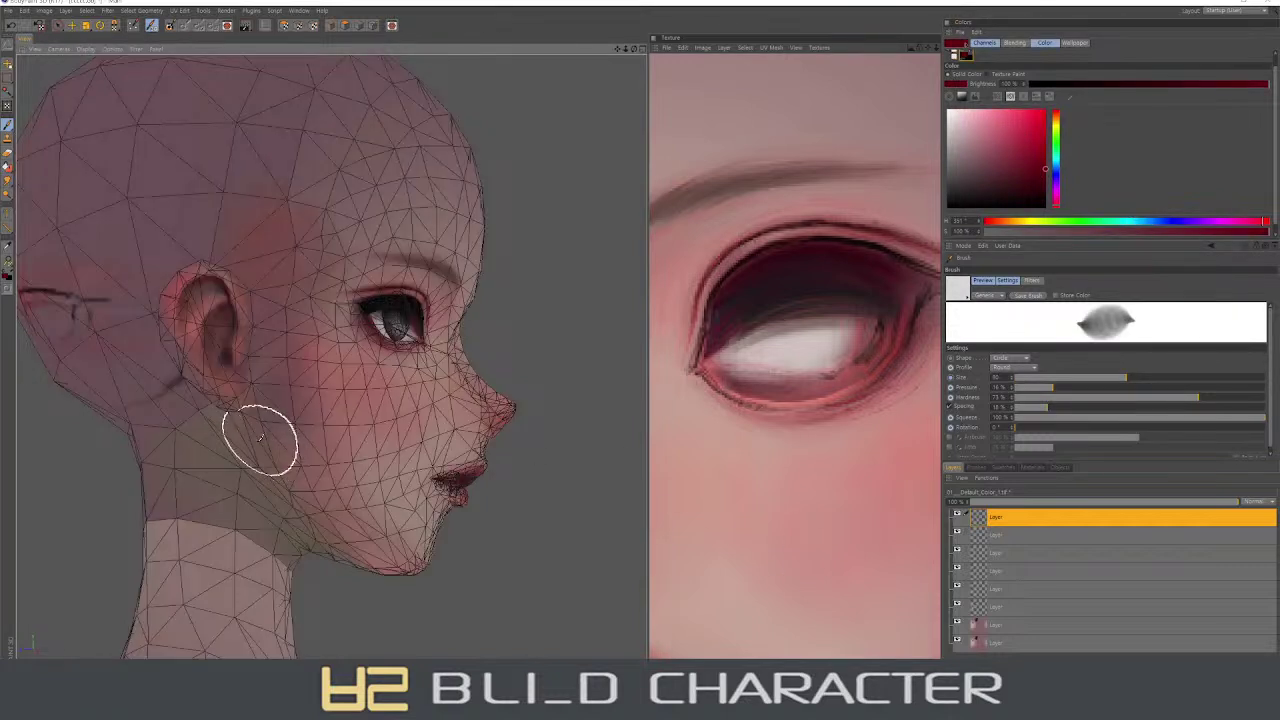
key("n")
key("a")
left_click_drag(230, 405, 281, 482)
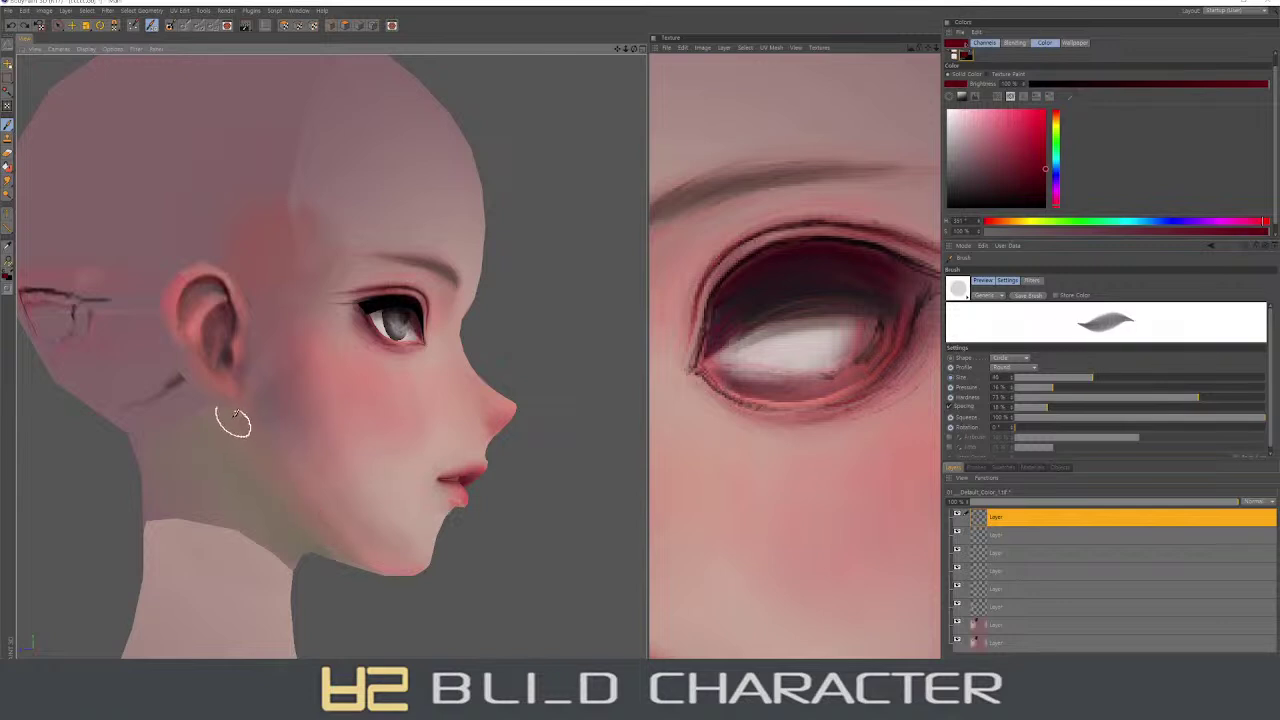
left_click_drag(240, 420, 340, 555)
left_click(270, 455, "ctrl")
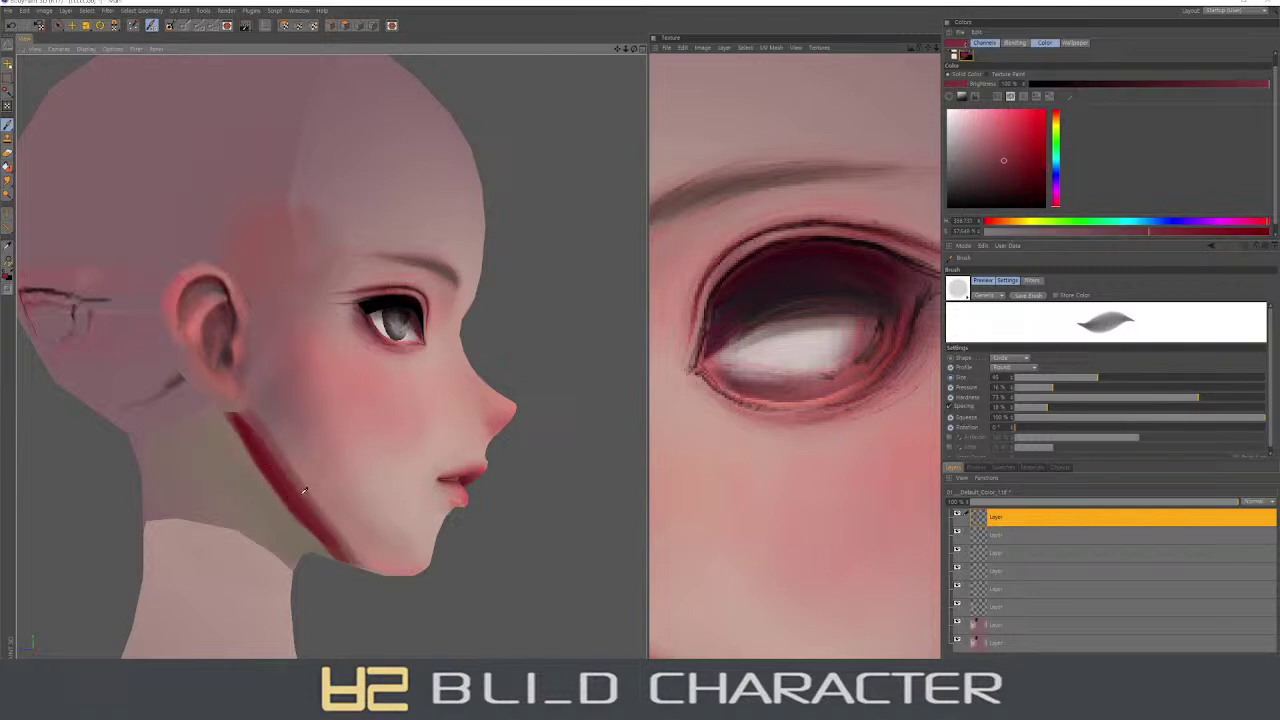
left_click_drag(283, 469, 373, 558)
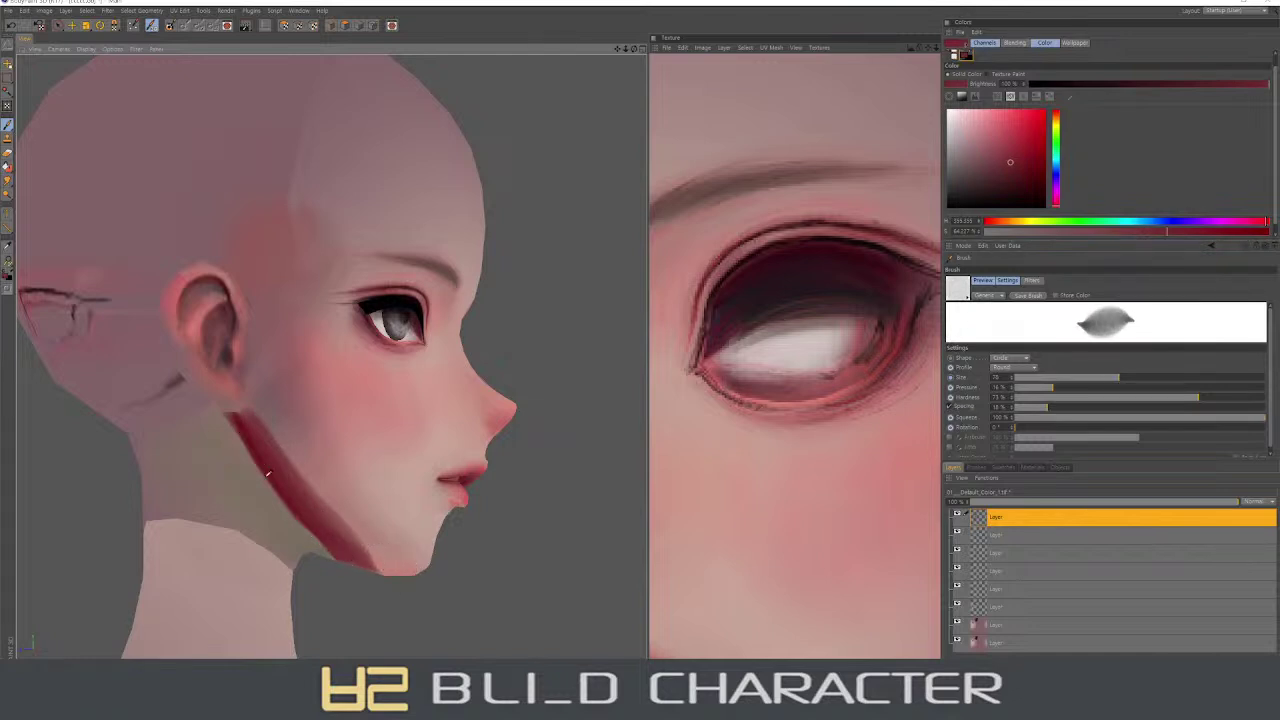
left_click(228, 432, "ctrl")
left_click(270, 477, "ctrl")
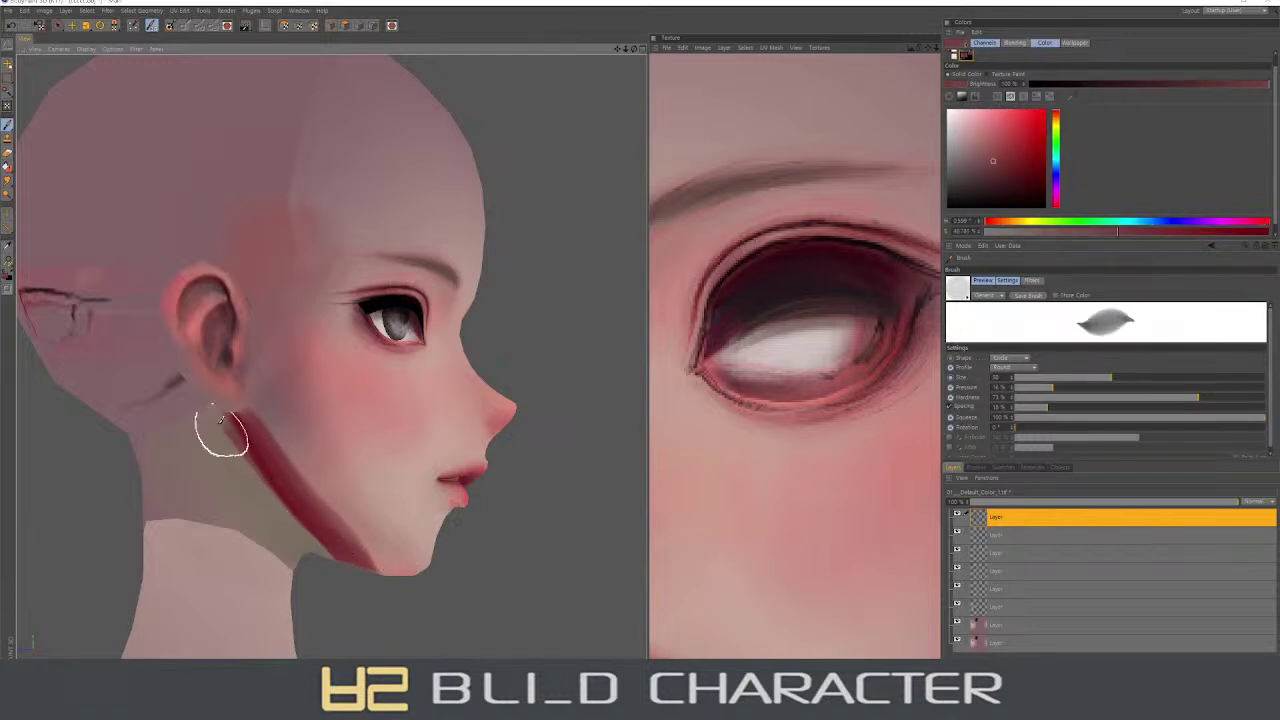
mouse_move(223, 429)
left_mouse_down()
mouse_move(330, 560)
mouse_move(310, 536)
left_mouse_up()
left_click_drag(227, 440, 320, 545)
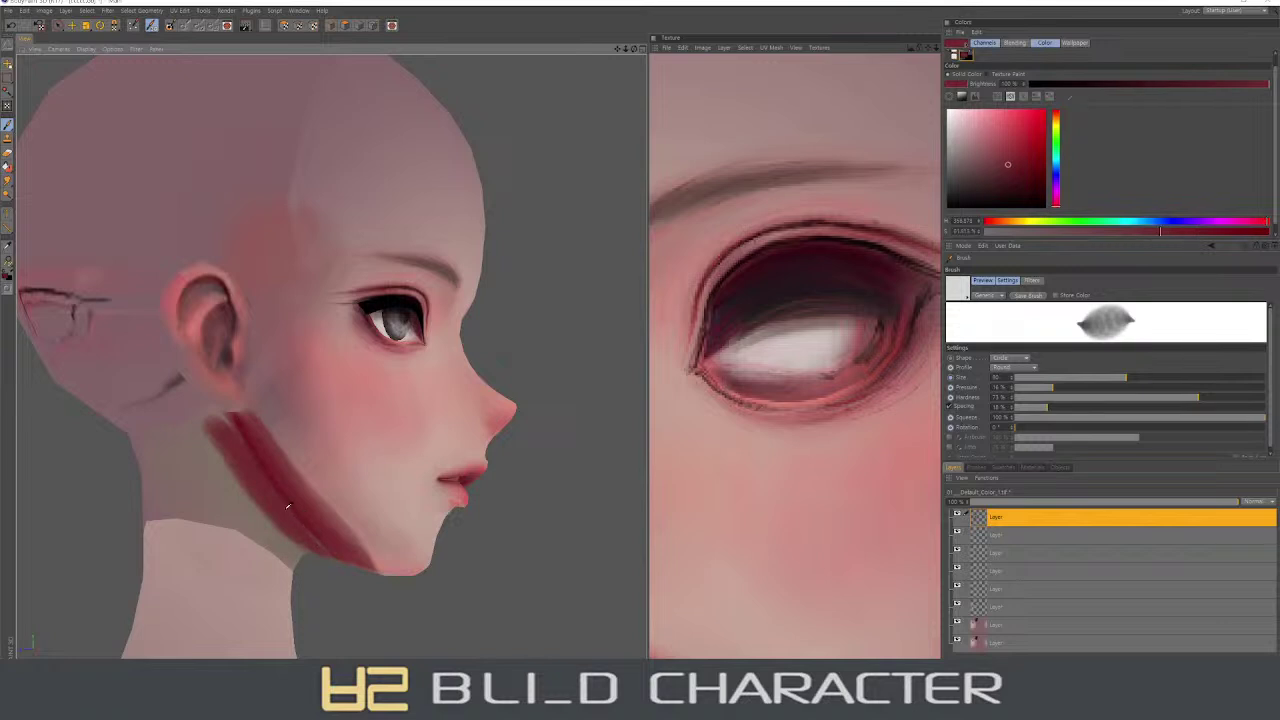
- Brush a greyish-brown shadow across the upper neck below the jaw
left_click(209, 471, "ctrl")
left_click(203, 484, "ctrl")
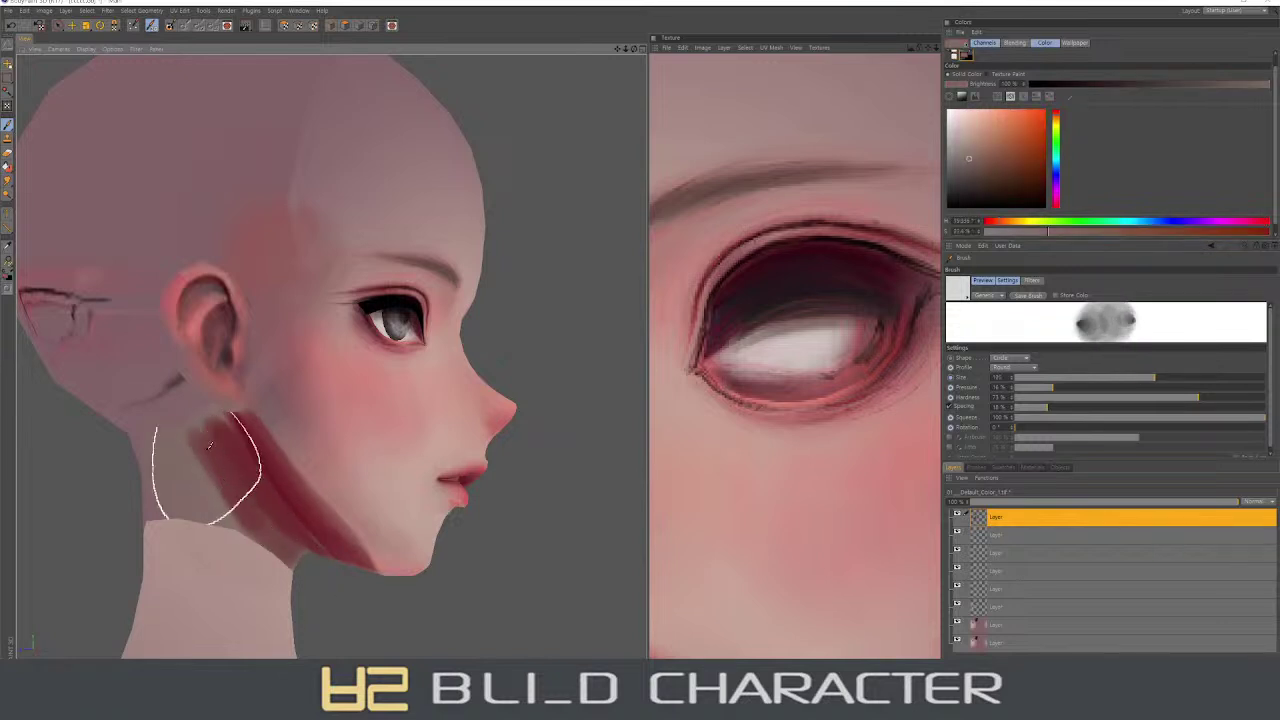
left_click(1003, 175)
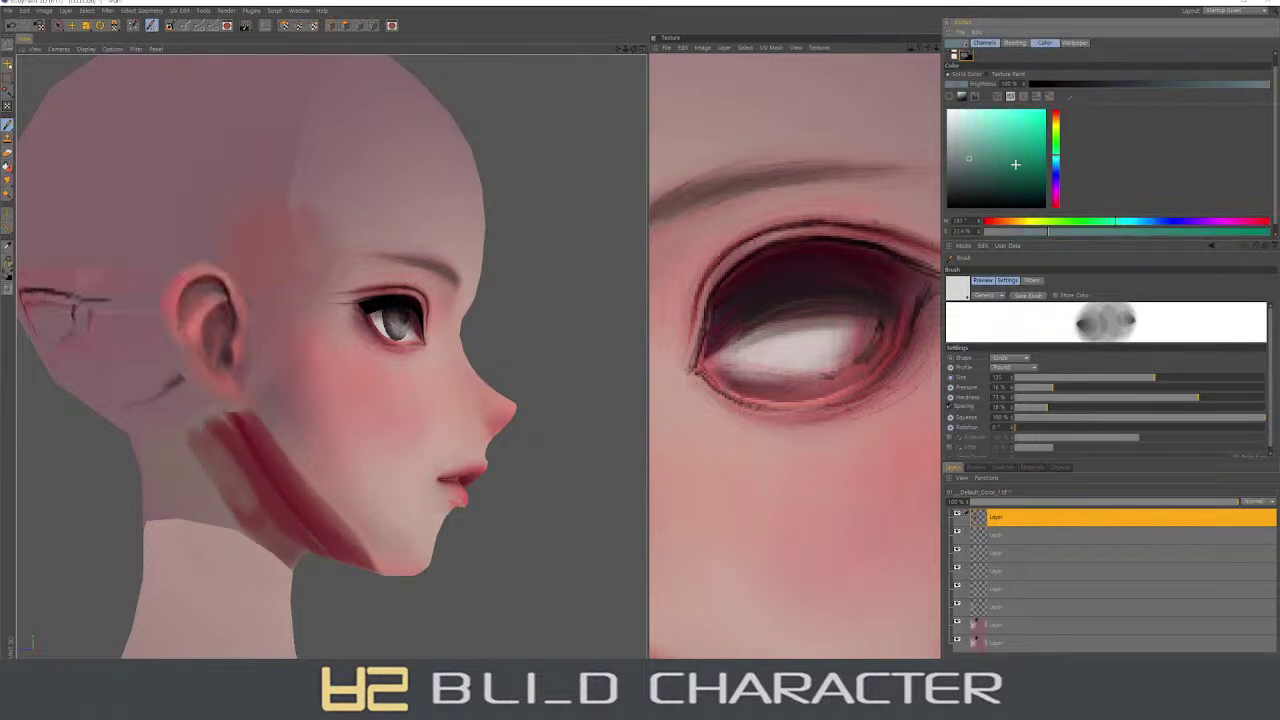
left_click(214, 480, "ctrl")
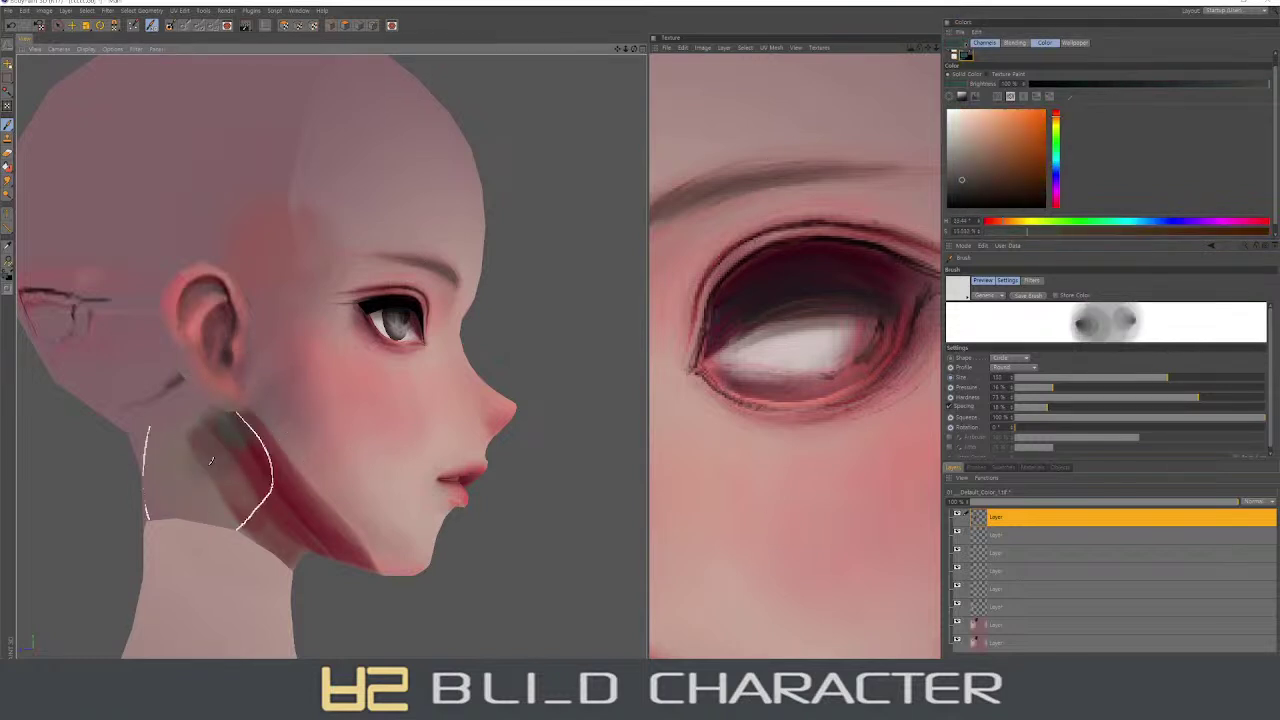
mouse_move(205, 450)
left_mouse_down()
mouse_move(243, 460)
mouse_move(300, 540)
left_mouse_up()
mouse_move(334, 619)
left_mouse_down()
mouse_move(290, 524)
mouse_move(205, 445)
left_mouse_up()
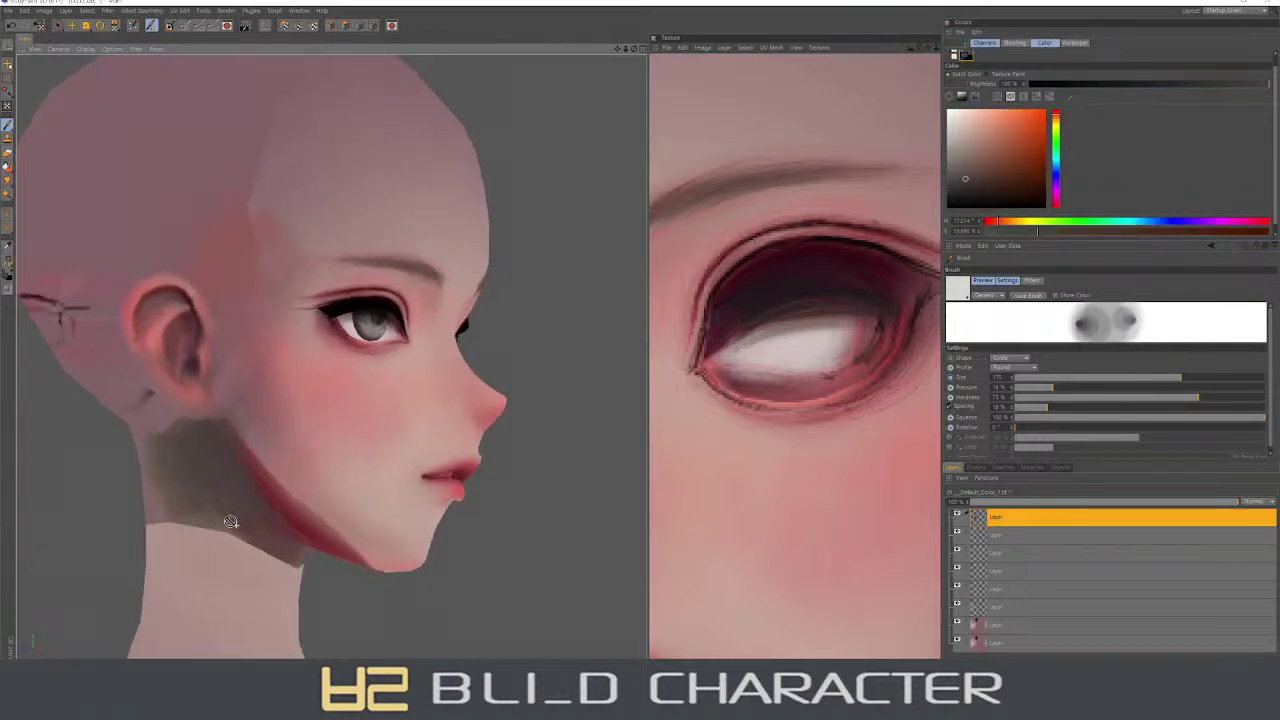
- Paint a cool blue-grey shadow on the side of the neck below the ear
left_click(1046, 147)
left_click(997, 148)
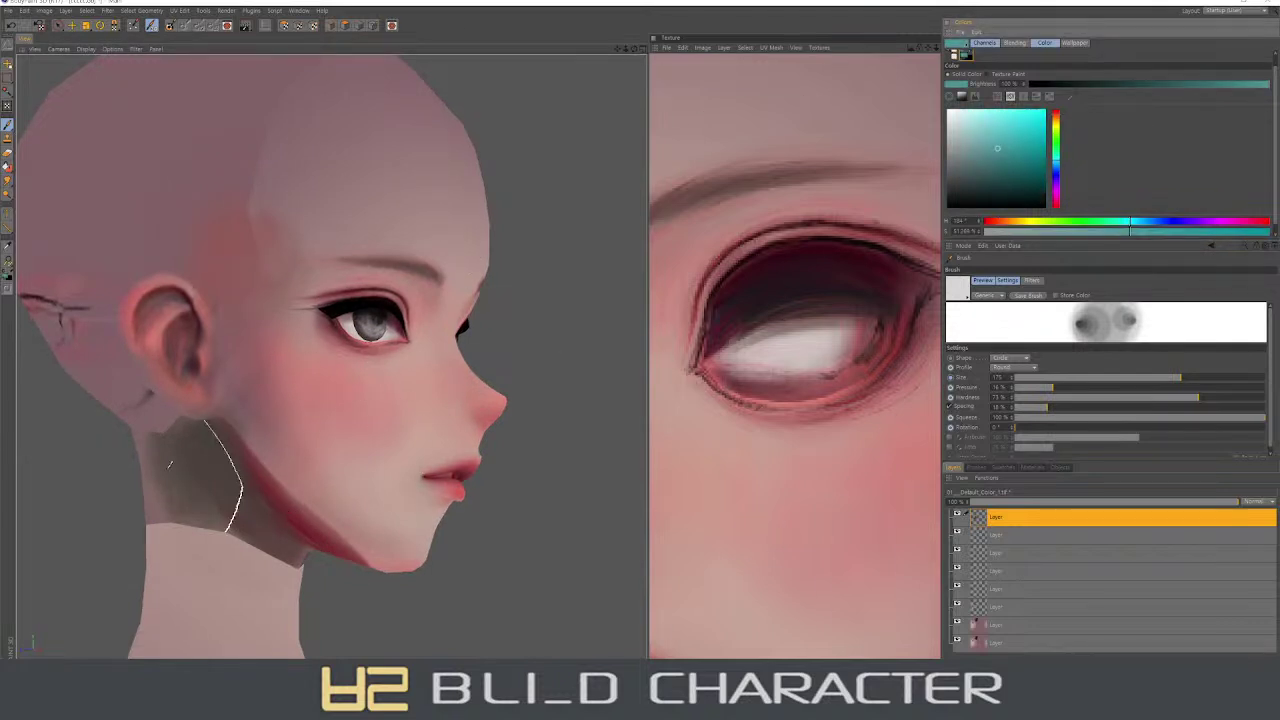
left_click(1055, 148)
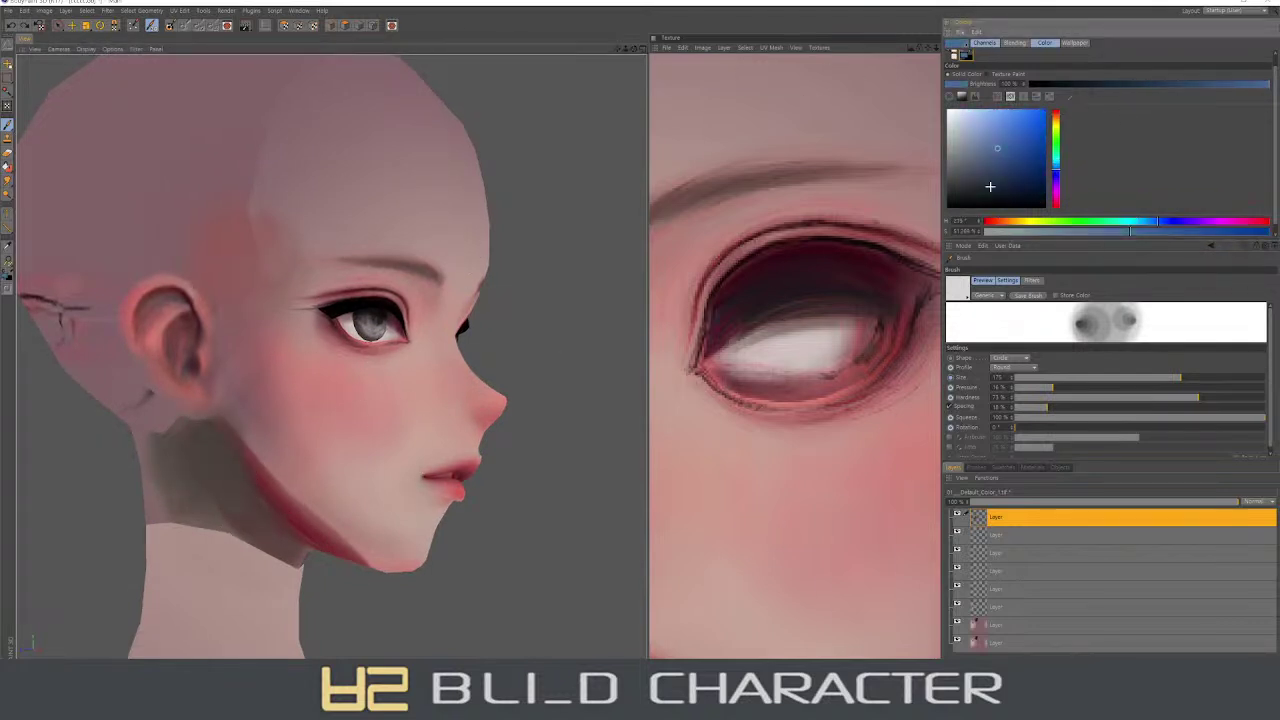
left_click_drag(180, 440, 201, 452)
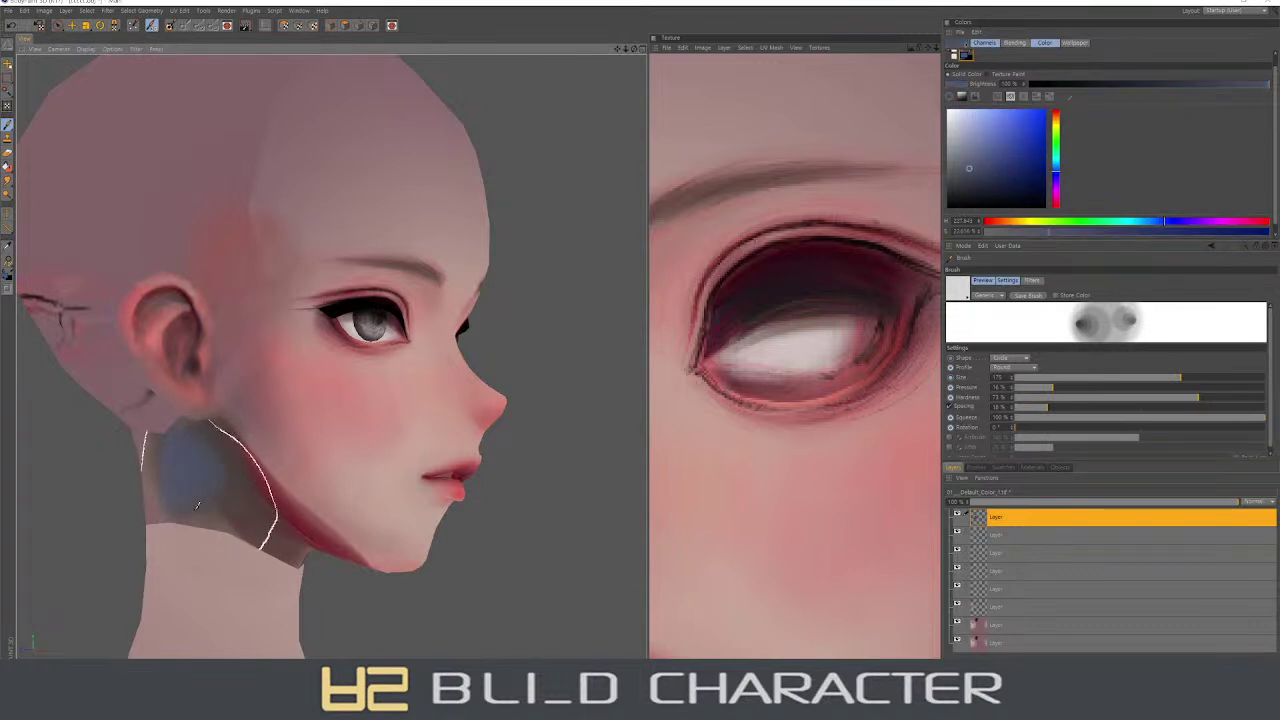
left_click_drag(197, 505, 250, 505)
- Alternate red and bluish-purple to carry the jaw shading to the chin, shrinking the brush to about 80
left_click(287, 498, "ctrl")
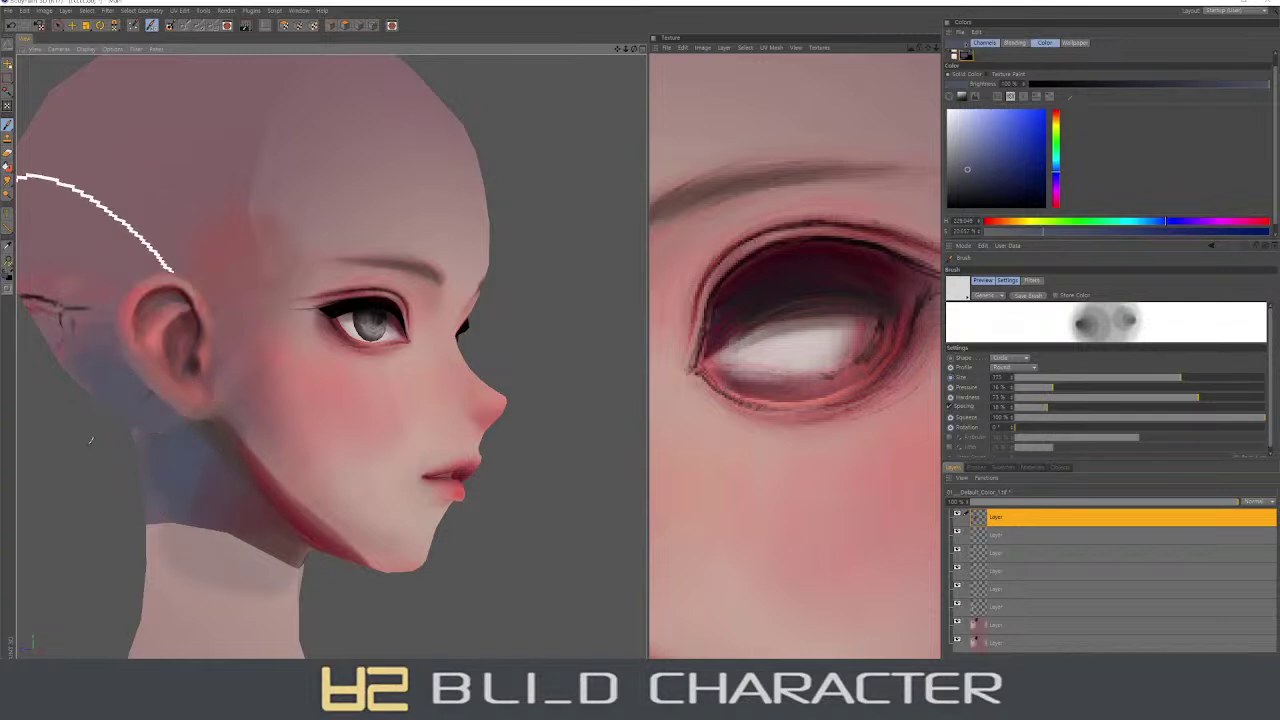
left_click_drag(135, 355, 190, 413, "alt")
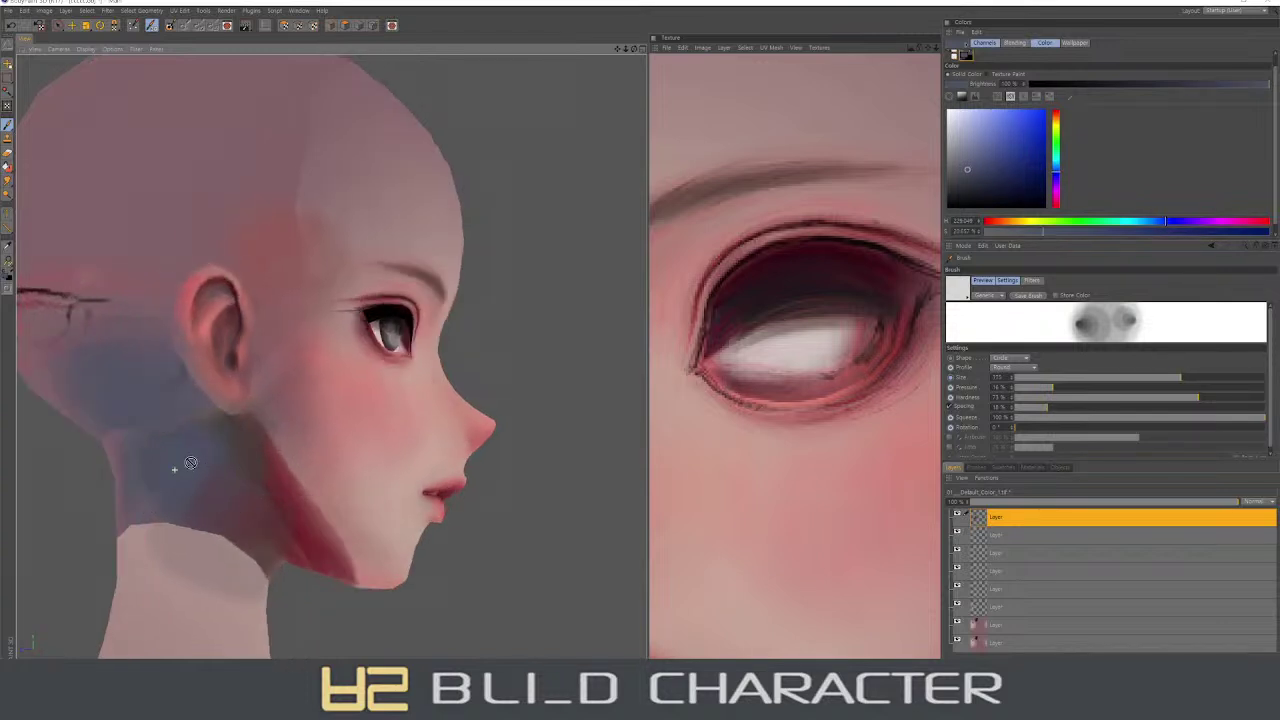
left_click(244, 466, "ctrl")
left_click(232, 448, "ctrl")
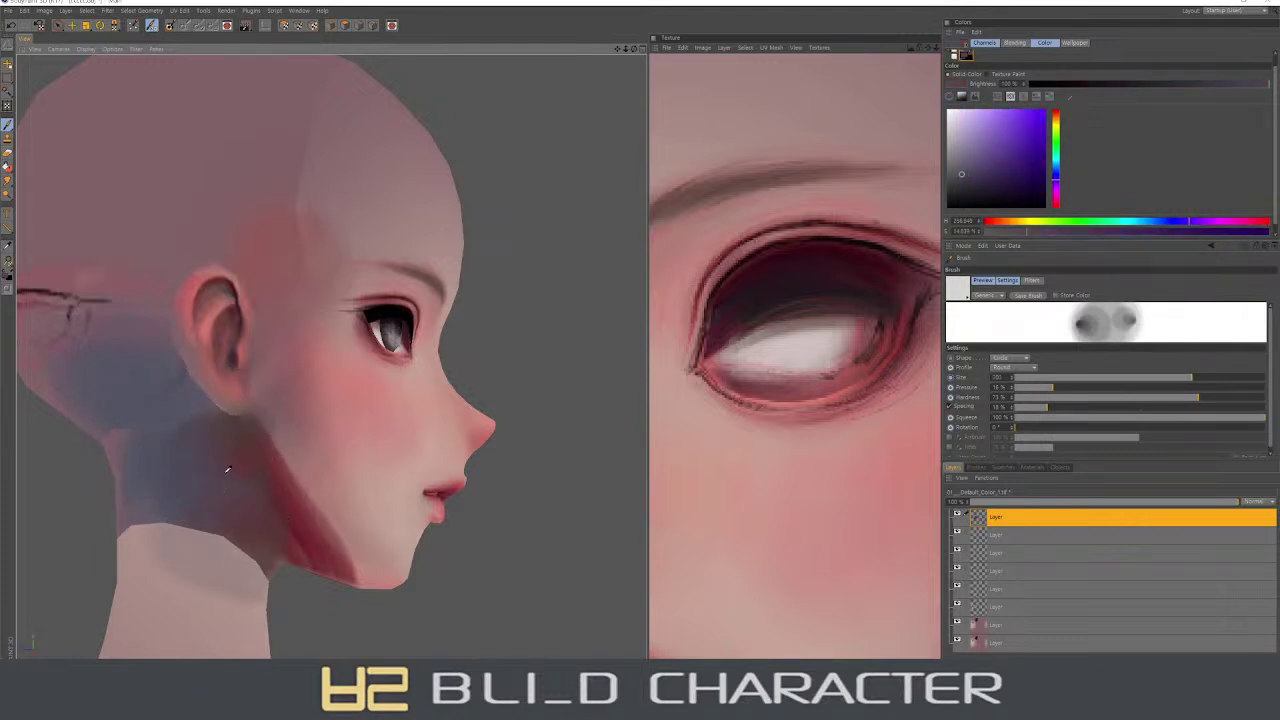
left_click(228, 467, "ctrl")
mouse_move(196, 420)
left_mouse_down("alt")
mouse_move(176, 467)
mouse_move(300, 457)
left_mouse_up("alt")
left_click(176, 467, "ctrl")
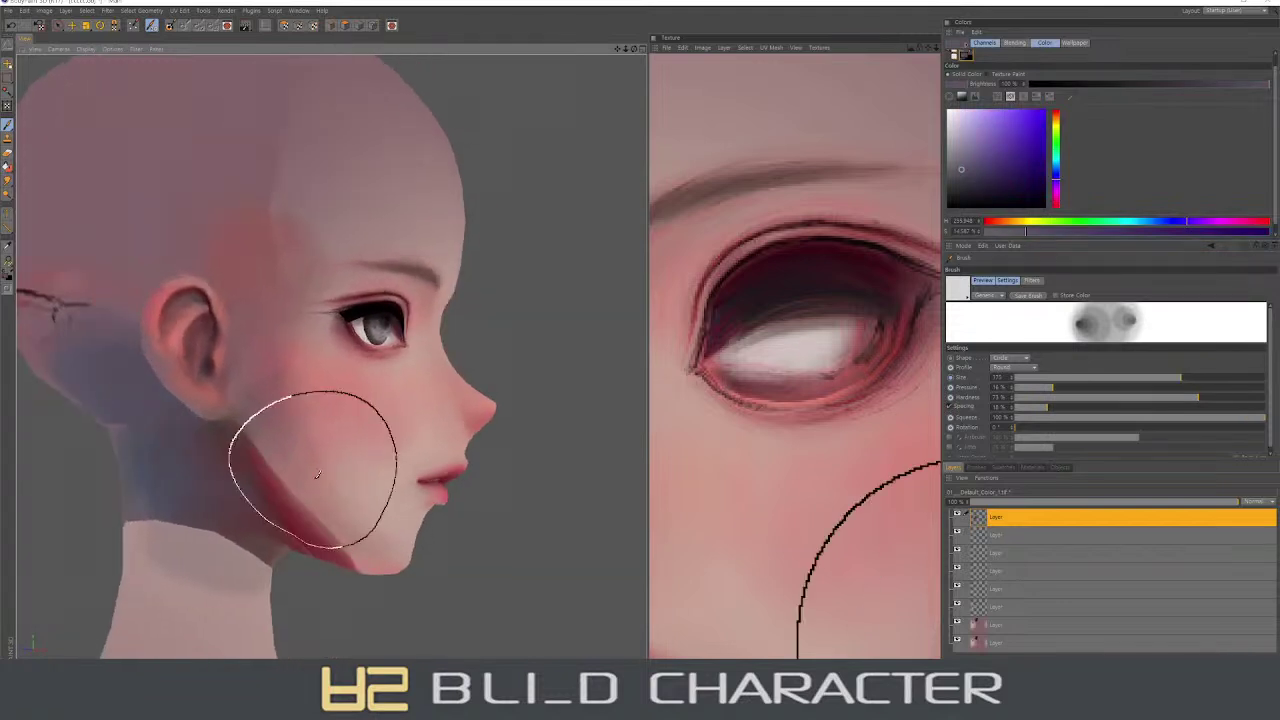
left_click(300, 465, "ctrl")
middle_click_drag(340, 530, 358, 556)
left_click(337, 538, "ctrl")
- Enlarge the brush to cover the jaw and pick a slightly different skin tone
left_click(358, 556, "ctrl")
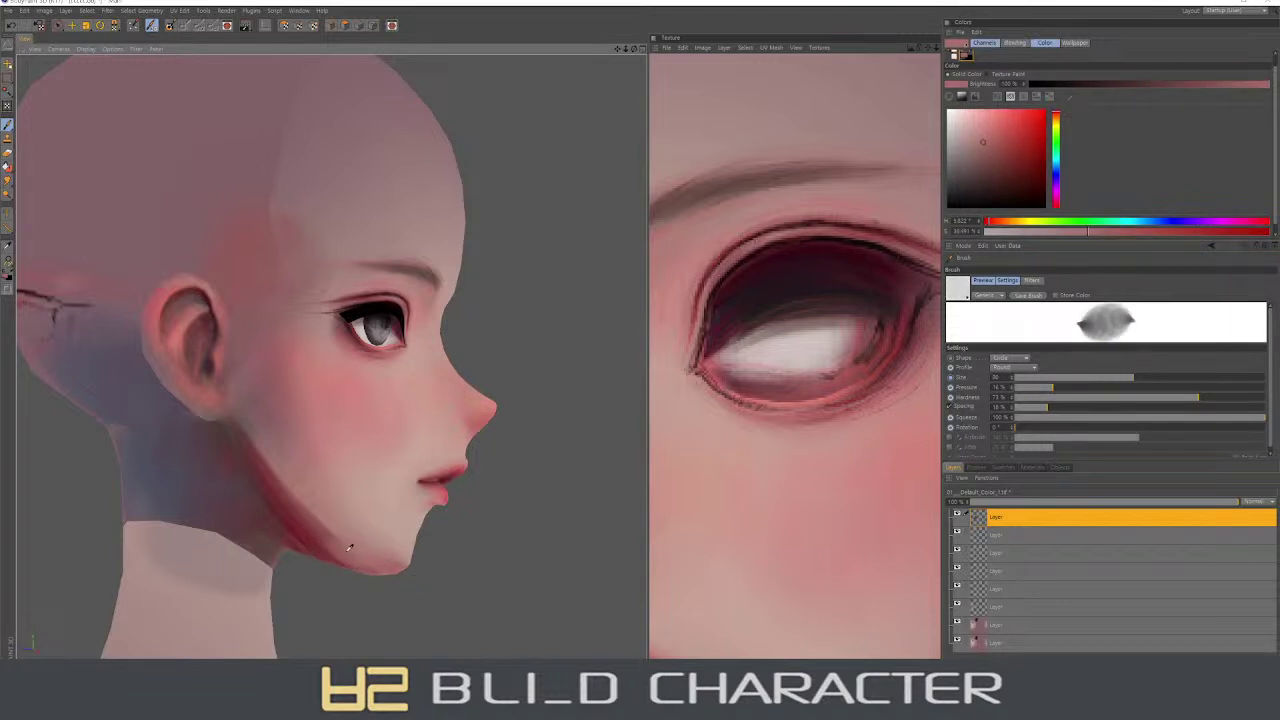
mouse_move(323, 522)
middle_mouse_down()
mouse_move(271, 471)
mouse_move(286, 449)
middle_mouse_up()
left_click(271, 471, "ctrl")
left_click(254, 440, "ctrl")
left_click(286, 449, "ctrl")
middle_click_drag(254, 400, 271, 414)
left_click(300, 471, "ctrl")
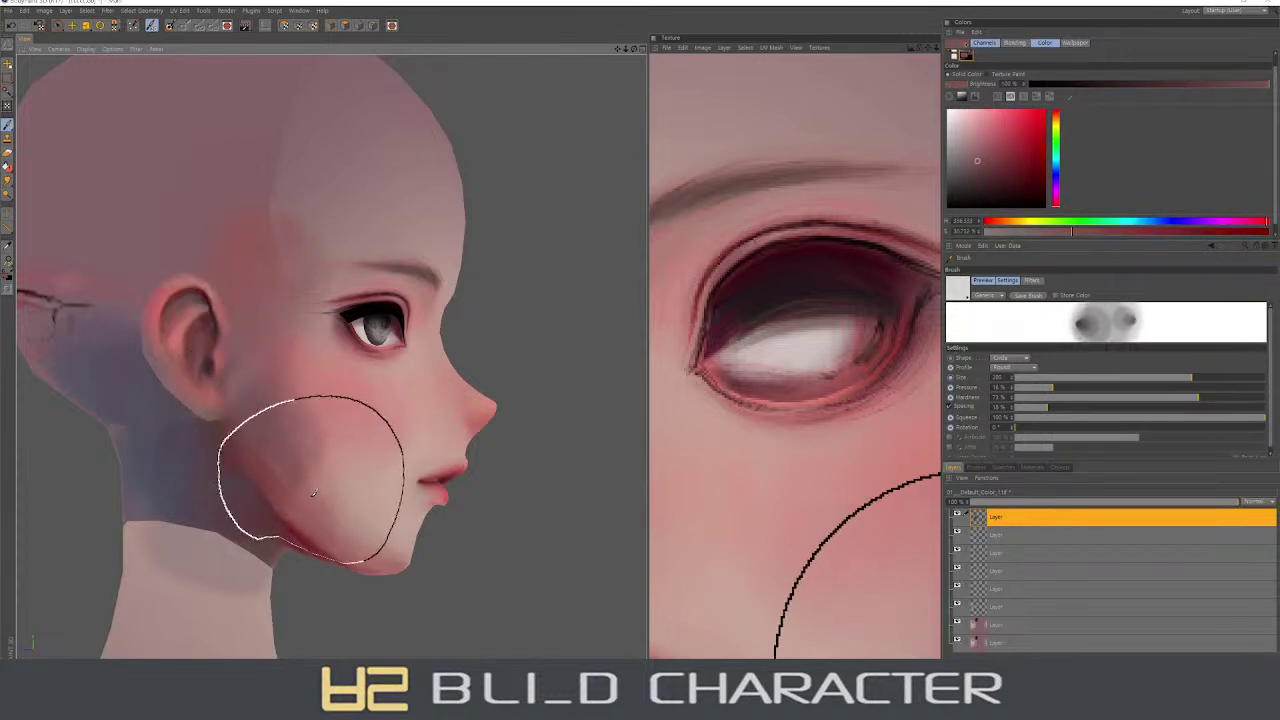
left_click_drag(300, 471, 723, 425, "alt")
- Lower Brush Pressure to 3% and softly blend light pink along the jawline
left_click_drag(1023, 390, 1012, 389)
left_click(274, 429, "ctrl")
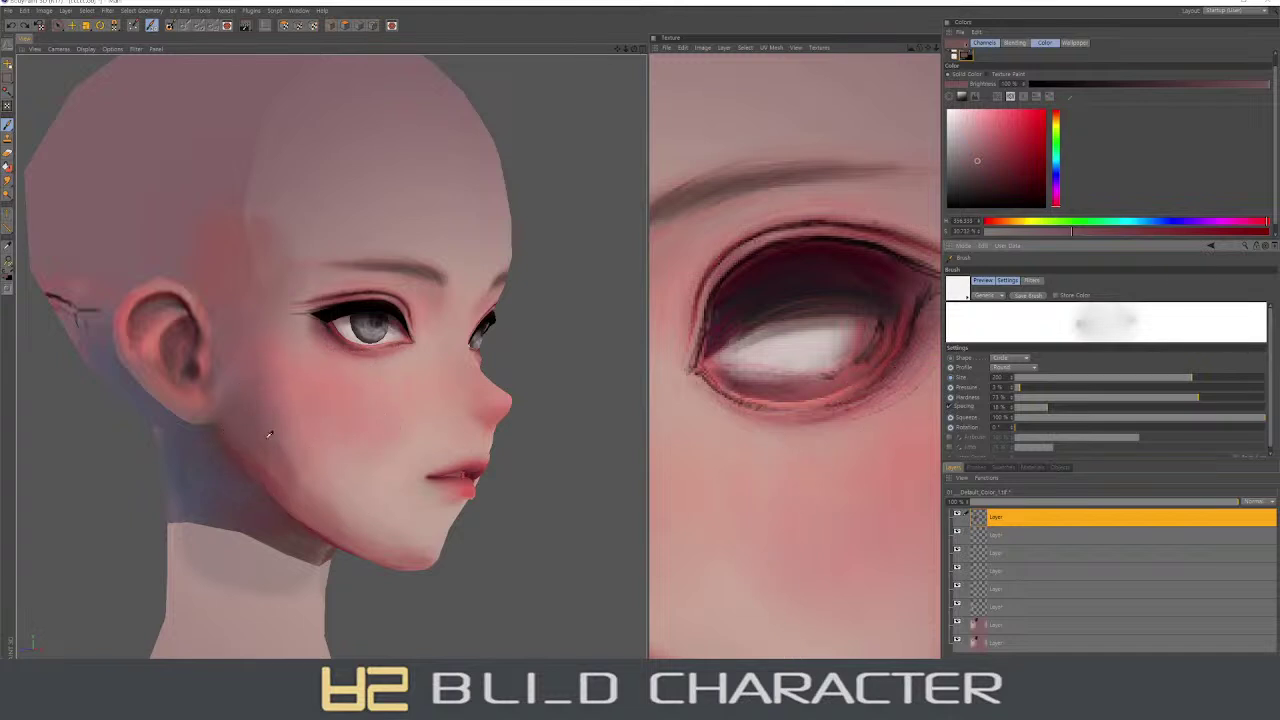
left_click_drag(349, 491, 343, 471, "alt")
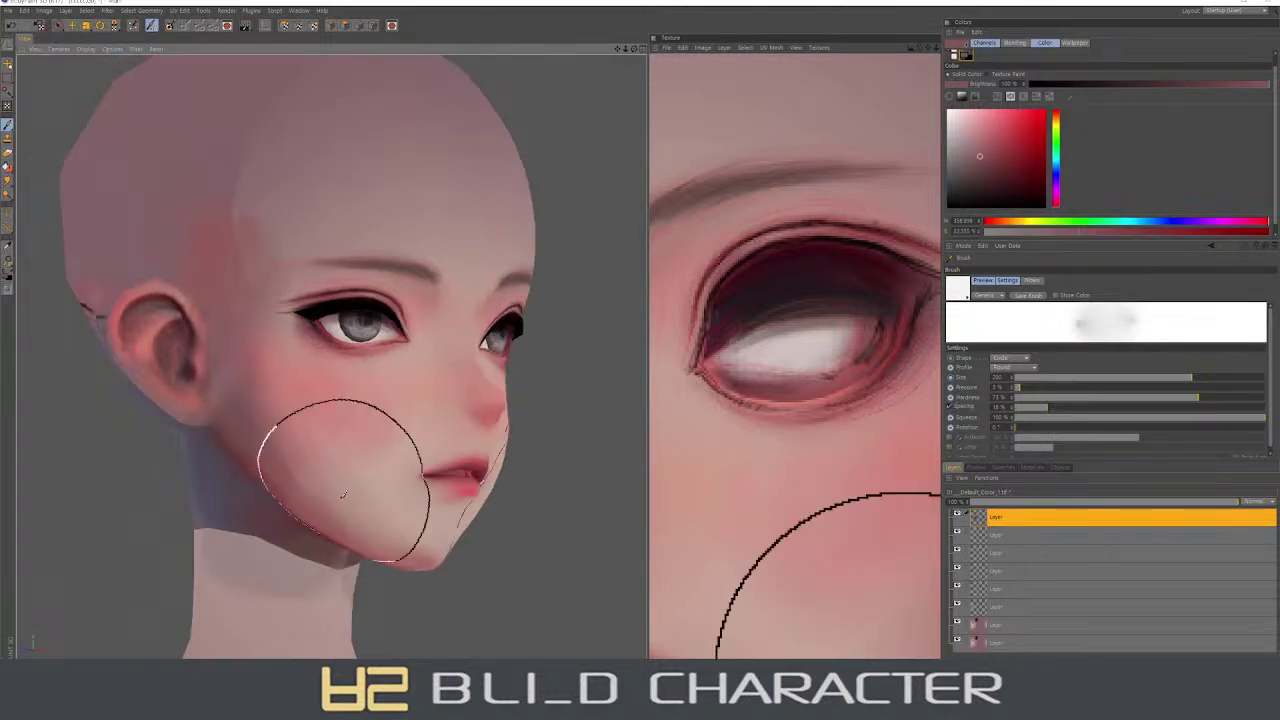
mouse_move(343, 471)
right_mouse_down()
mouse_move(366, 500)
mouse_move(330, 500)
right_mouse_up()
left_click(410, 510, "ctrl")
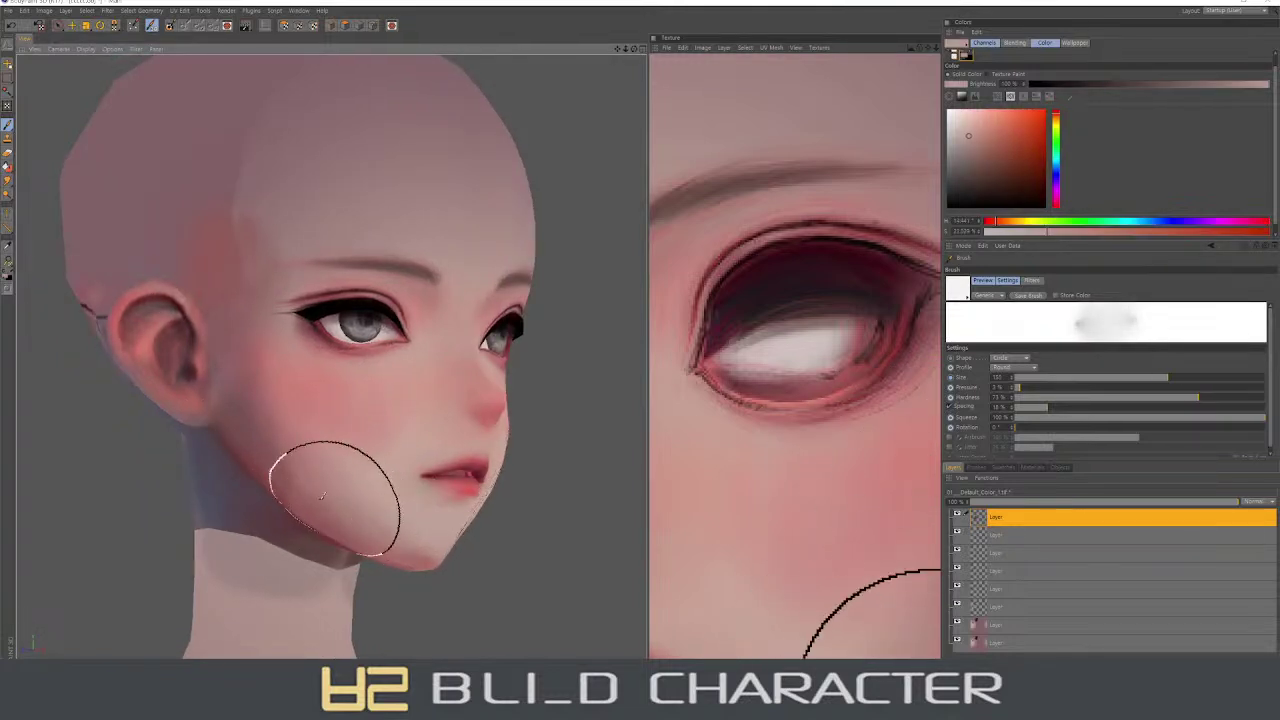
mouse_move(286, 471)
left_mouse_down("alt")
mouse_move(390, 548)
mouse_move(428, 558)
left_mouse_up("alt")
left_click(428, 558, "ctrl")
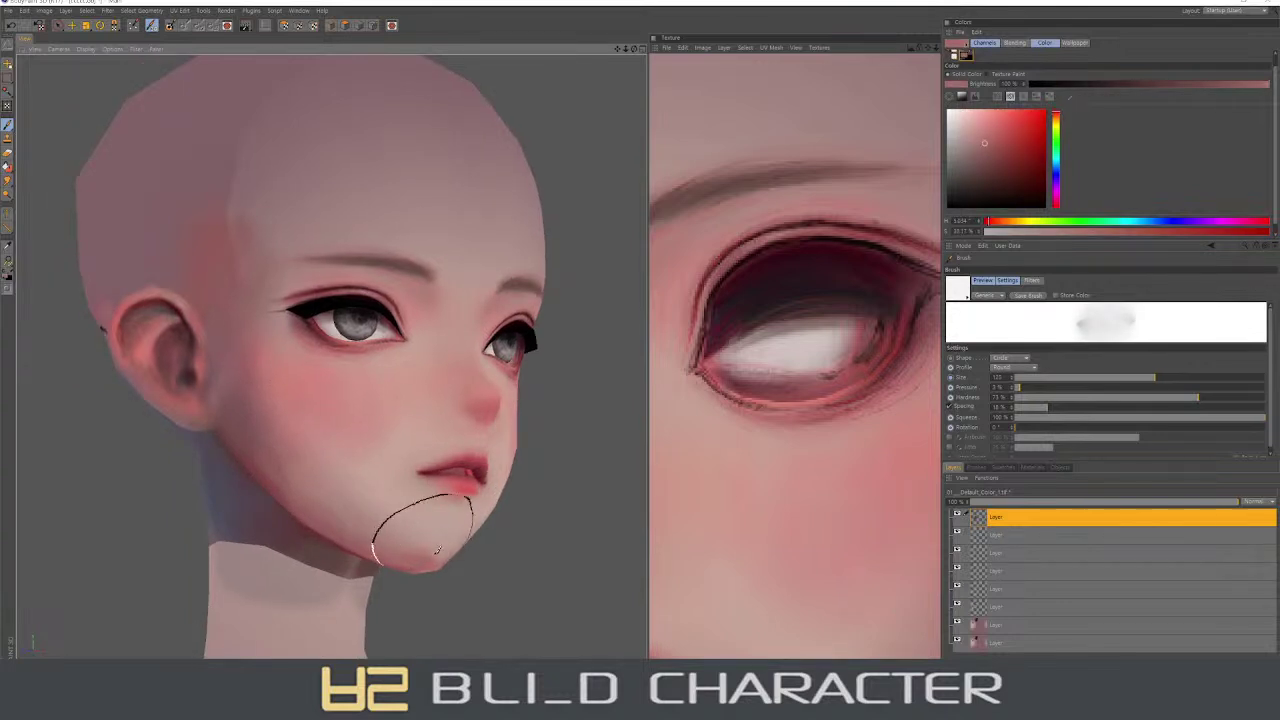
- Blend further pale skin tones over the lower cheek from several angles
left_click_drag(314, 486, 289, 477, "alt")
left_click(262, 458, "ctrl")
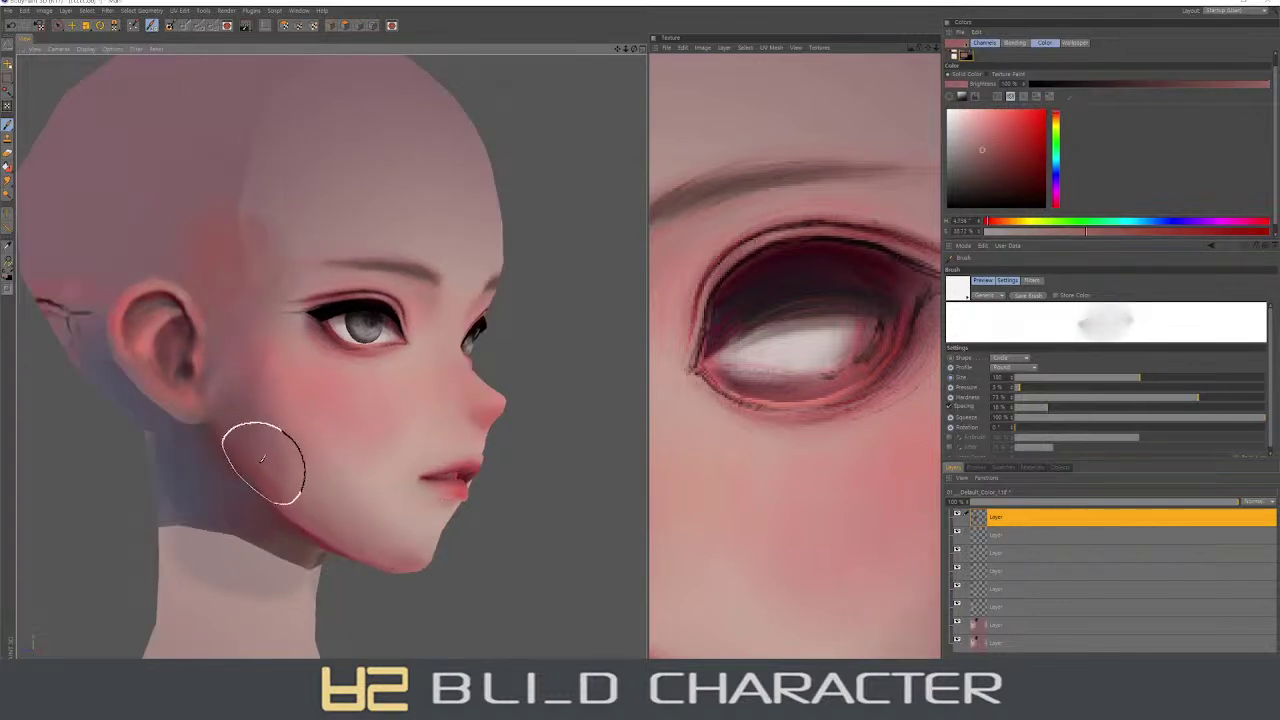
left_click(256, 445, "ctrl")
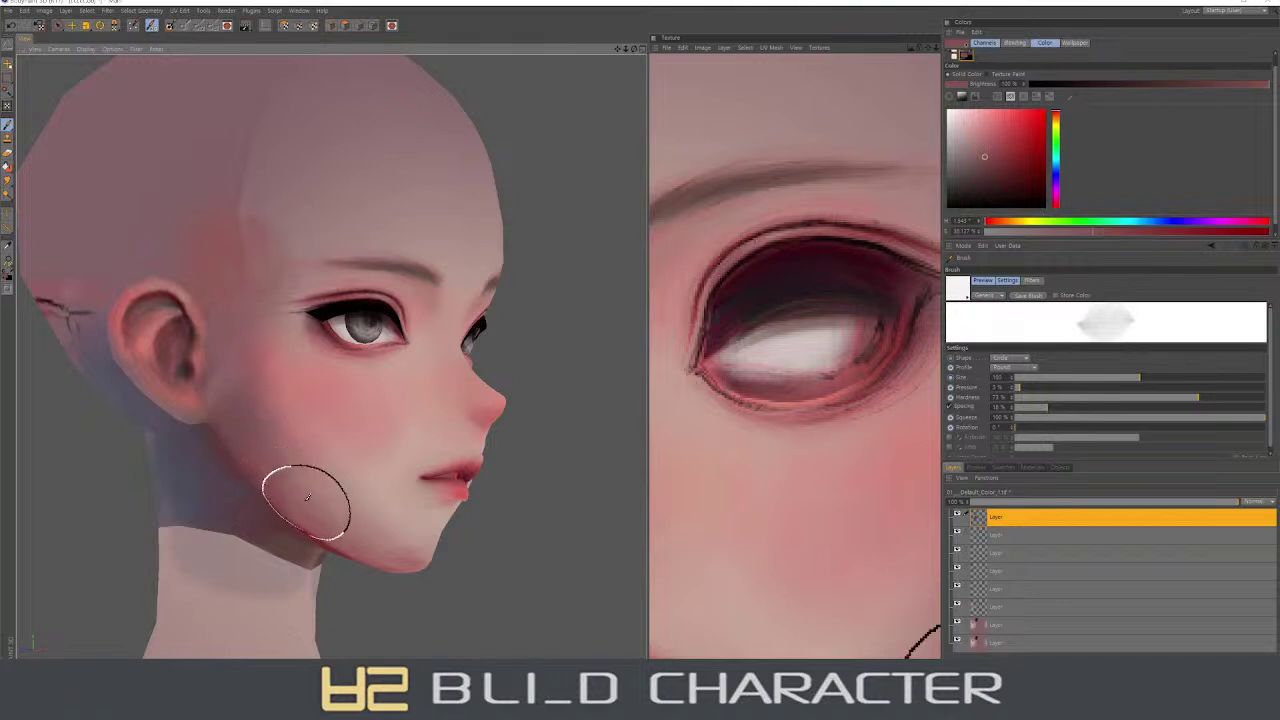
left_click_drag(300, 485, 270, 447, "alt")
left_click(271, 457, "ctrl")
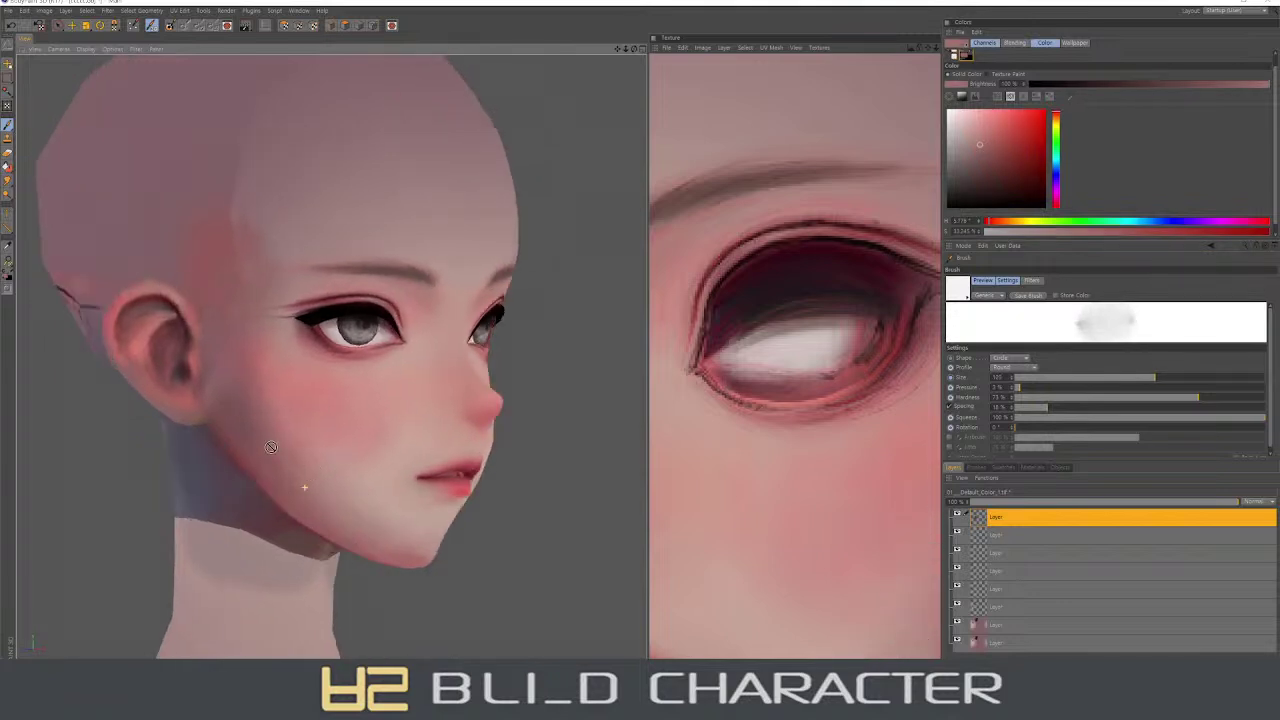
left_click(255, 425, "ctrl")
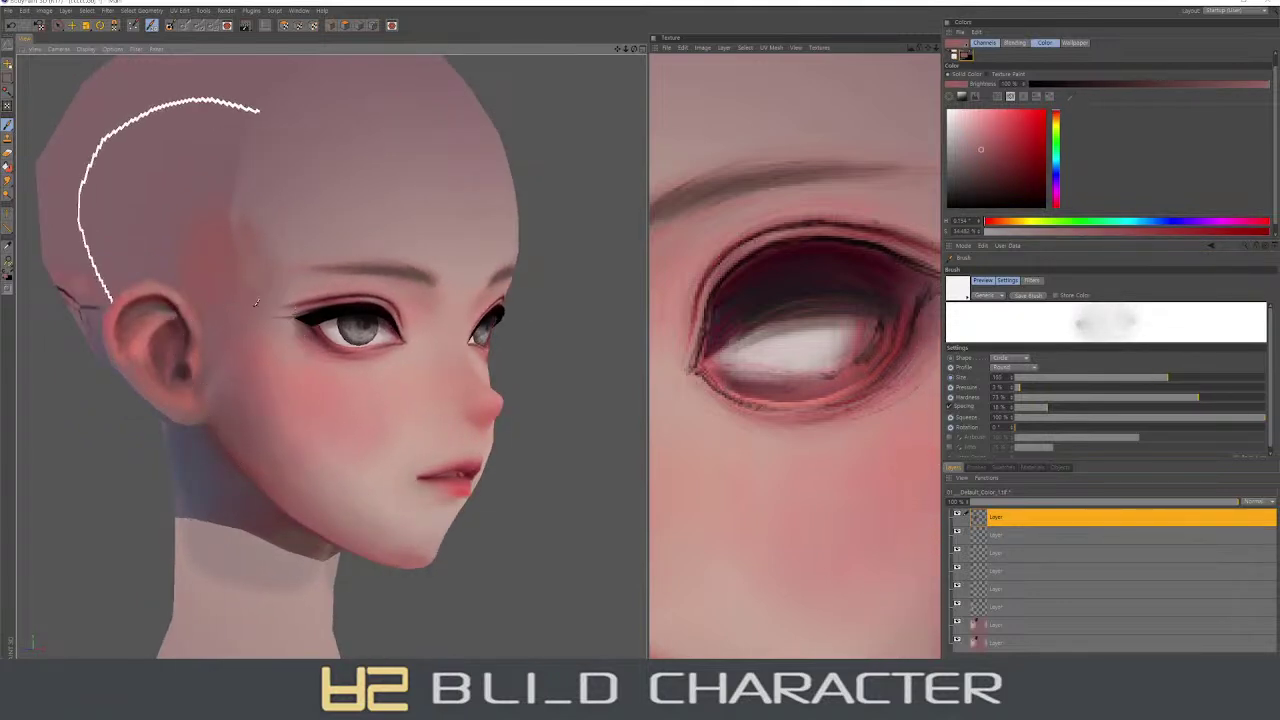
mouse_move(256, 302)
left_mouse_down("alt")
mouse_move(285, 257)
mouse_move(600, 215)
left_mouse_up("alt")
left_click(272, 270, "ctrl")
- Pick a pale highlight colour and paint soft highlights over both brows and the nose
left_click(600, 215, "ctrl")
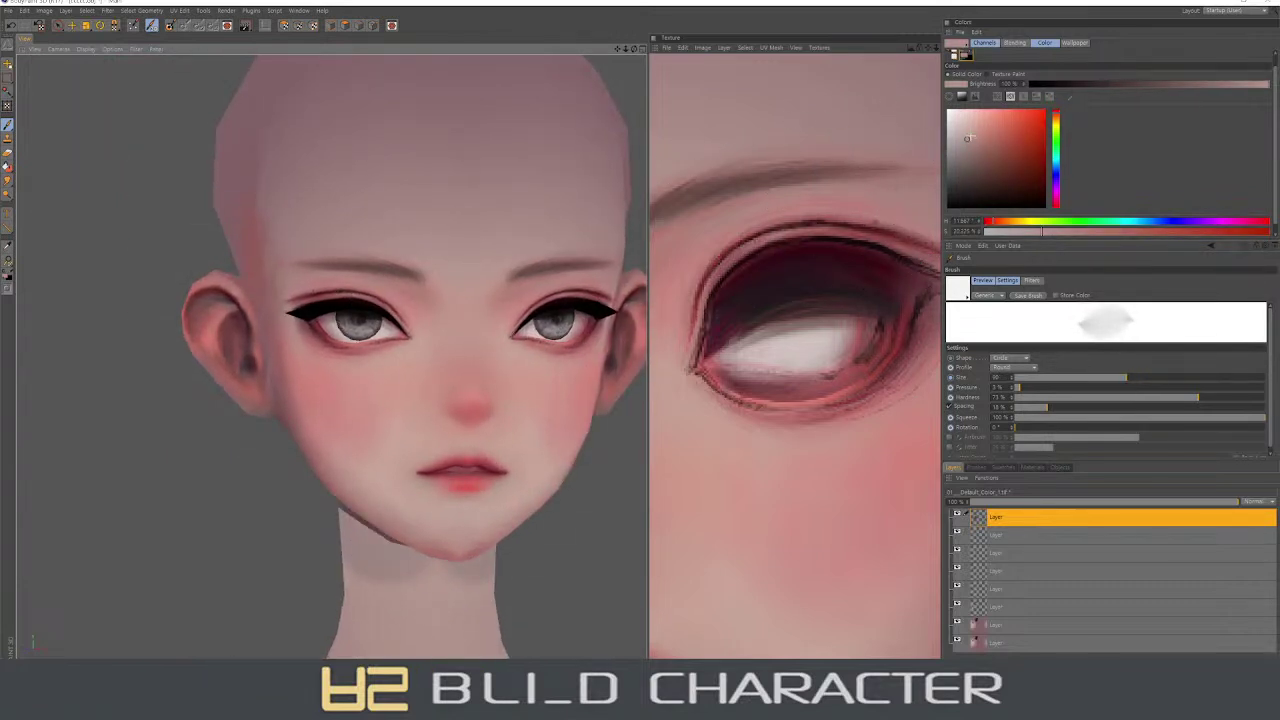
left_click(465, 270, "ctrl")
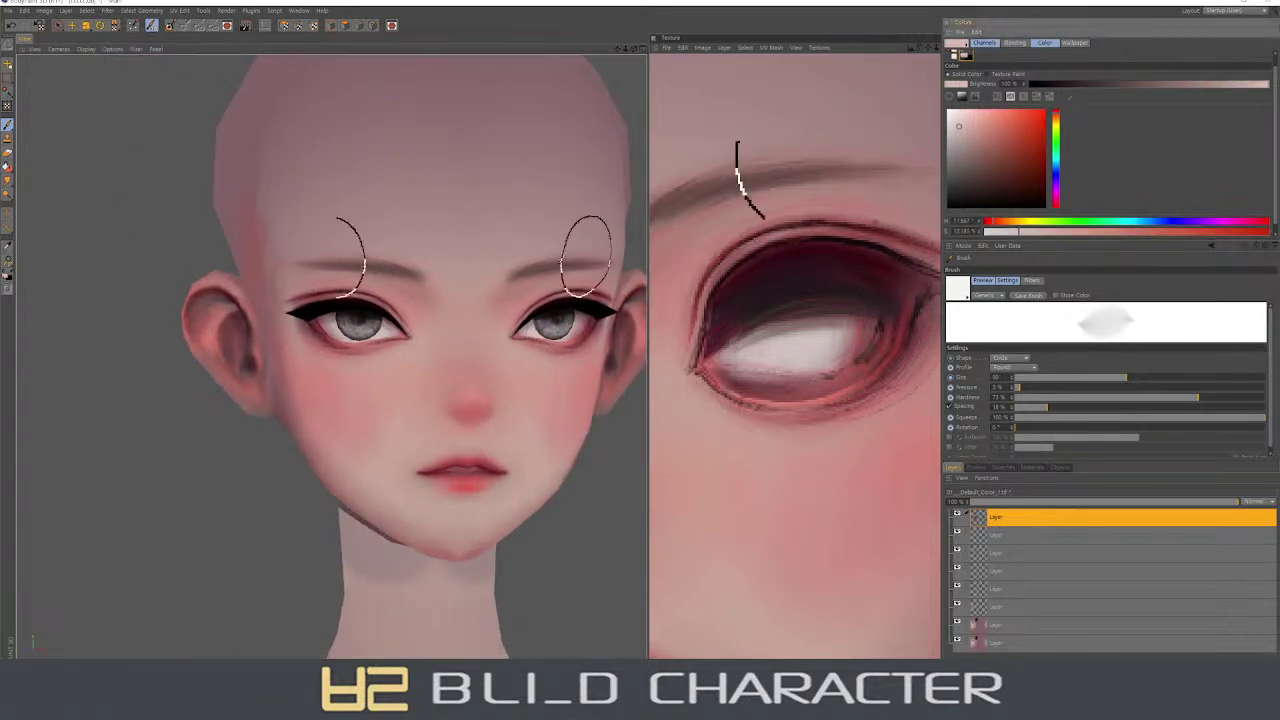
left_click(467, 256, "ctrl")
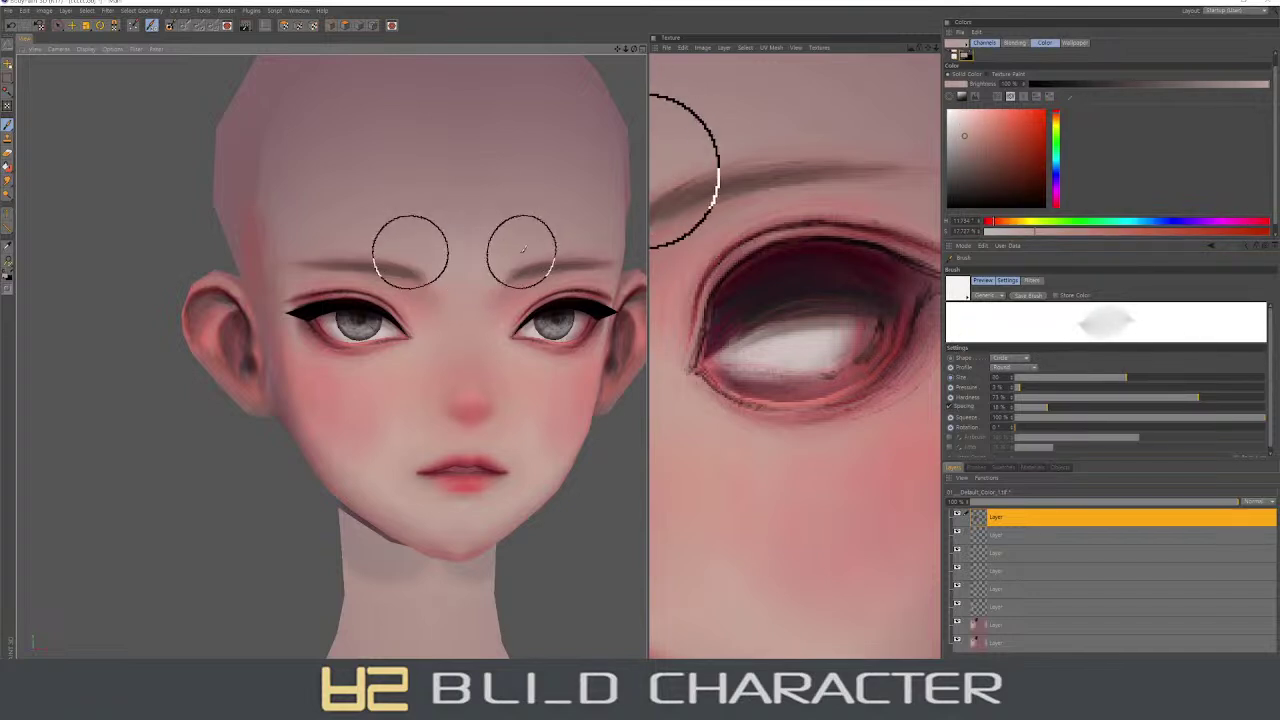
left_click_drag(523, 248, 519, 258, "alt")
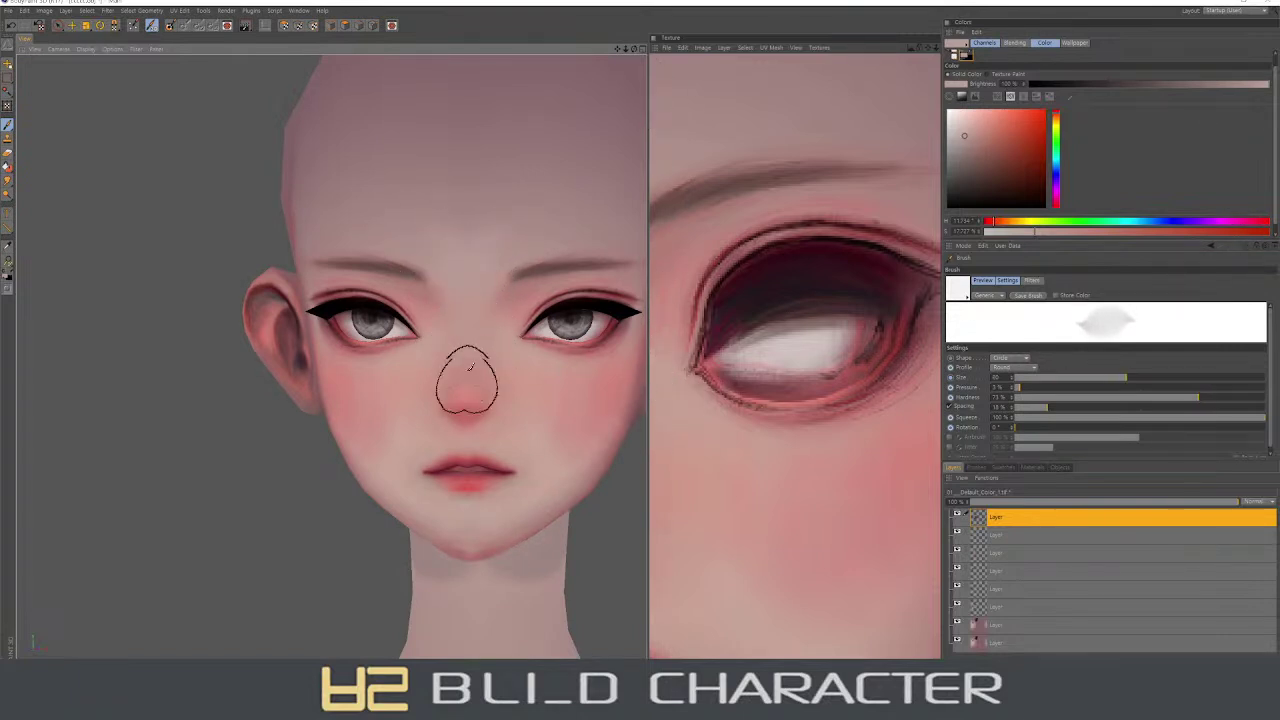
middle_click_drag(467, 358, 497, 375)
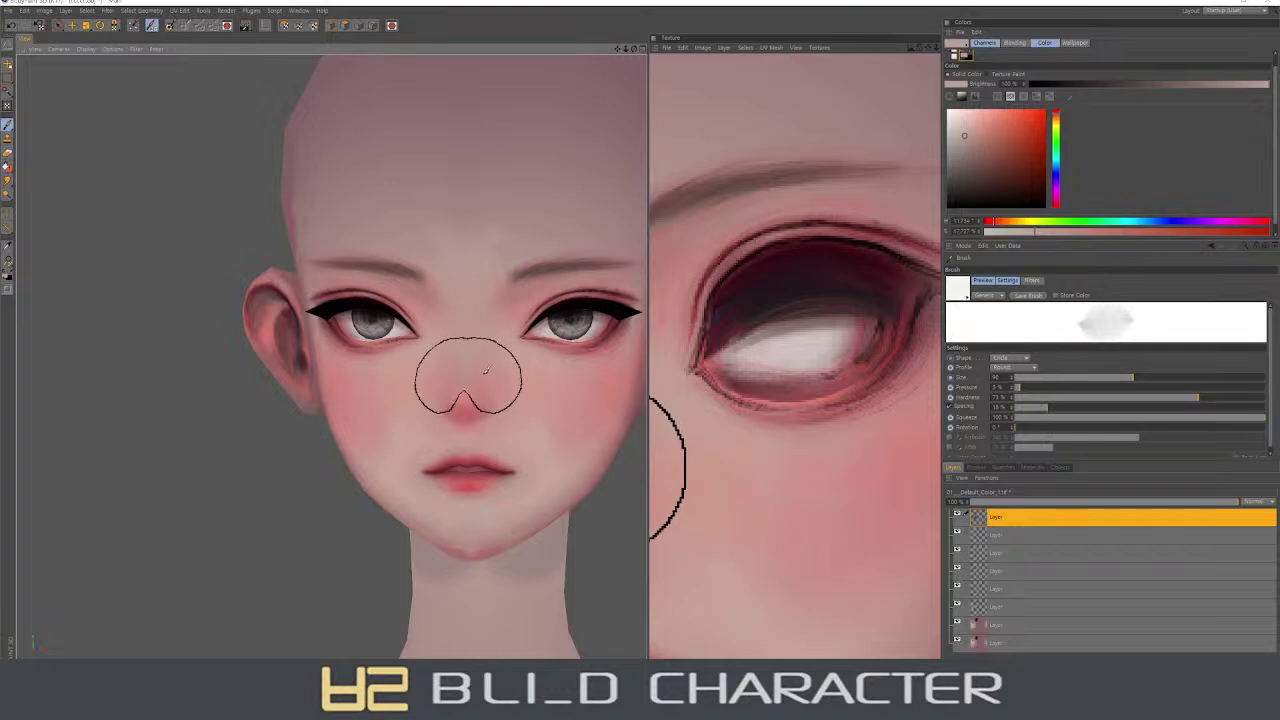
- Add soft highlights under both eyes and on both cheeks, resizing the brush for each
left_click_drag(497, 375, 366, 360, "alt")
right_click_drag(366, 360, 357, 371)
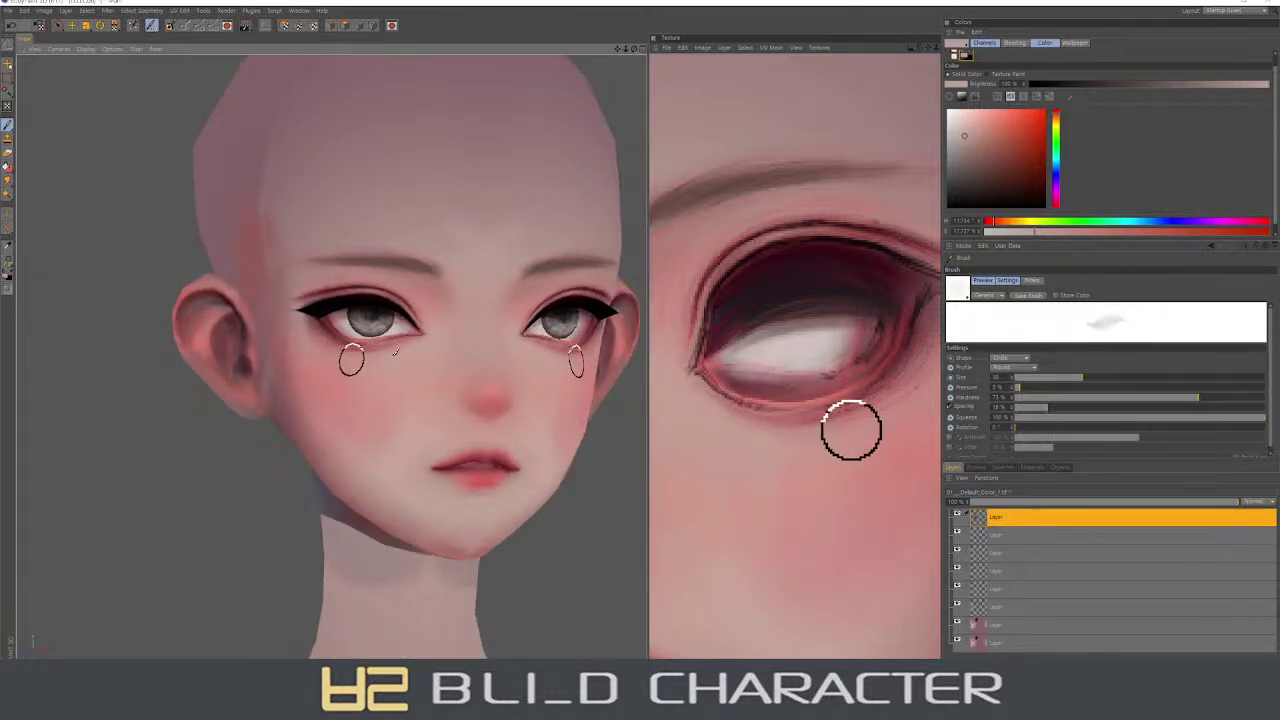
scroll(417, 362, "up", 2)
left_click_drag(417, 362, 415, 341, "alt")
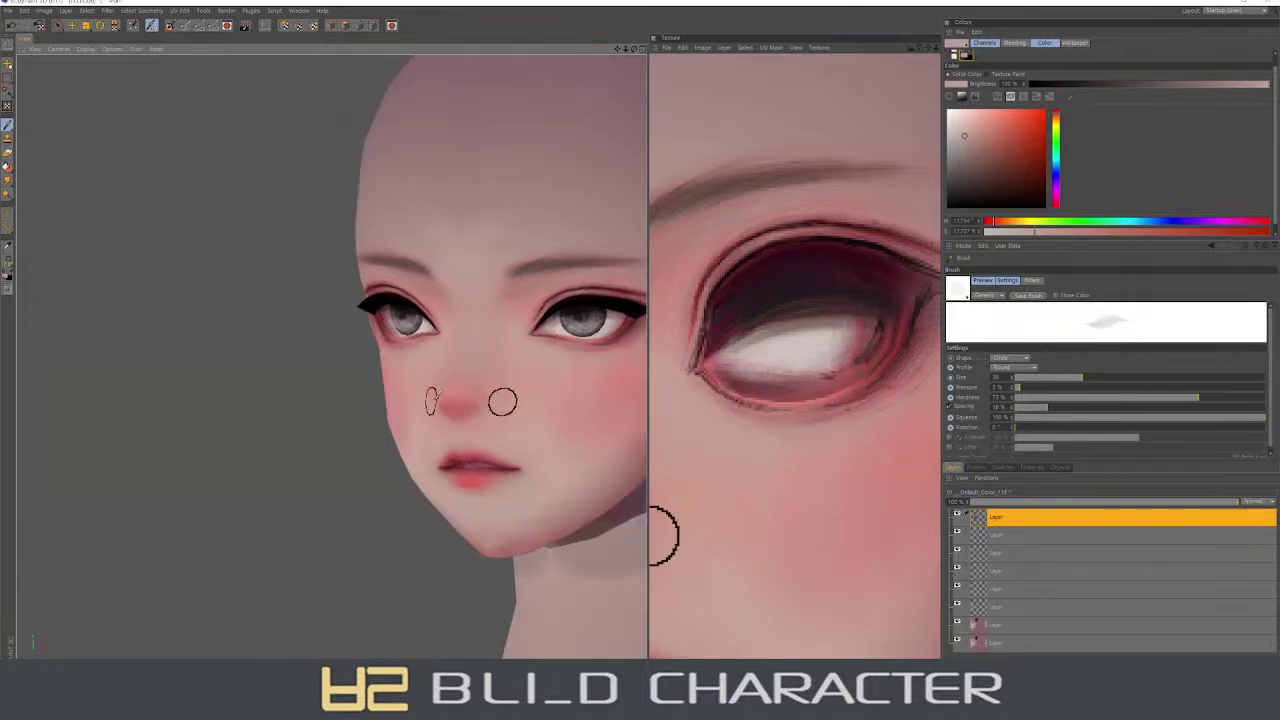
right_click_drag(657, 534, 757, 490)
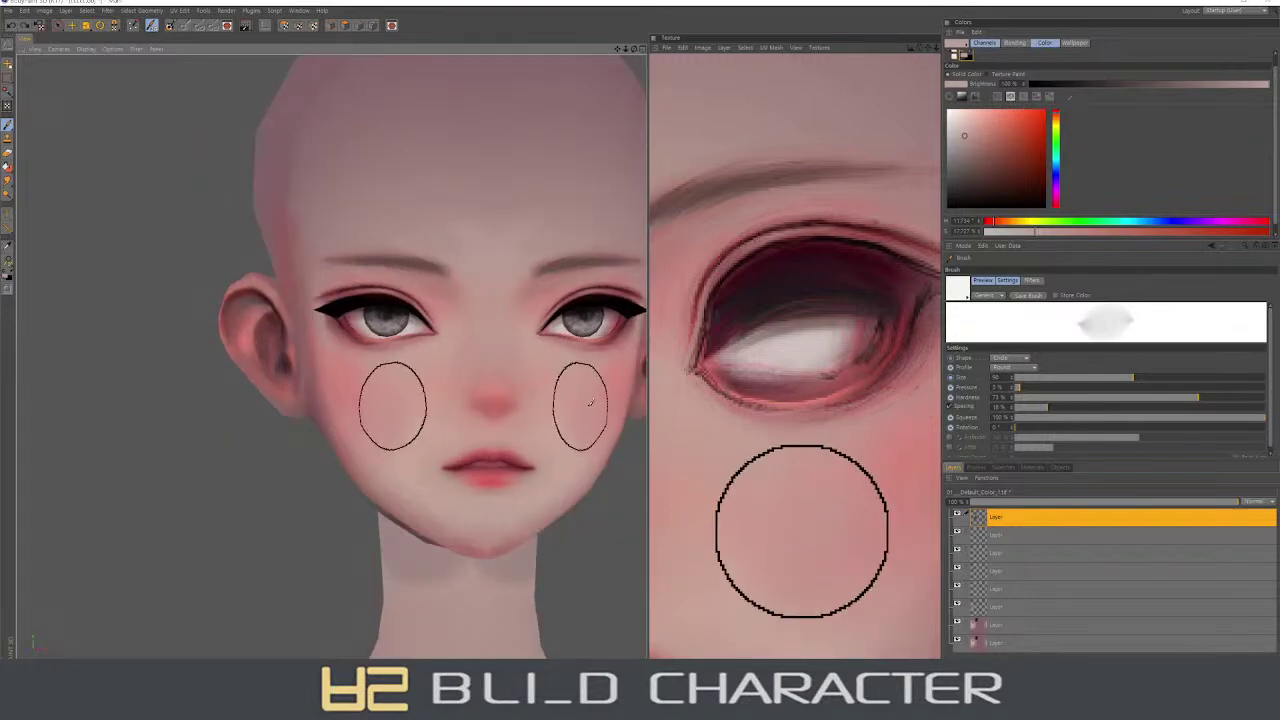
right_click_drag(400, 410, 440, 405)
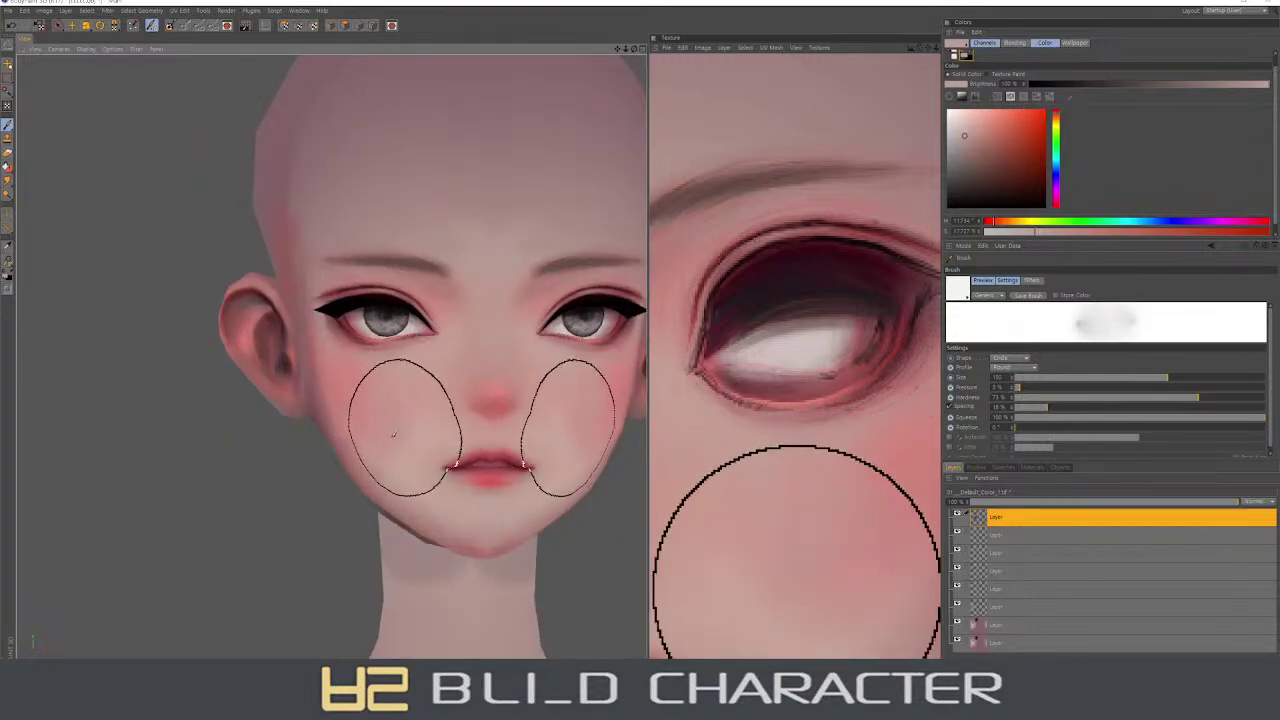
right_click_drag(700, 330, 660, 330)
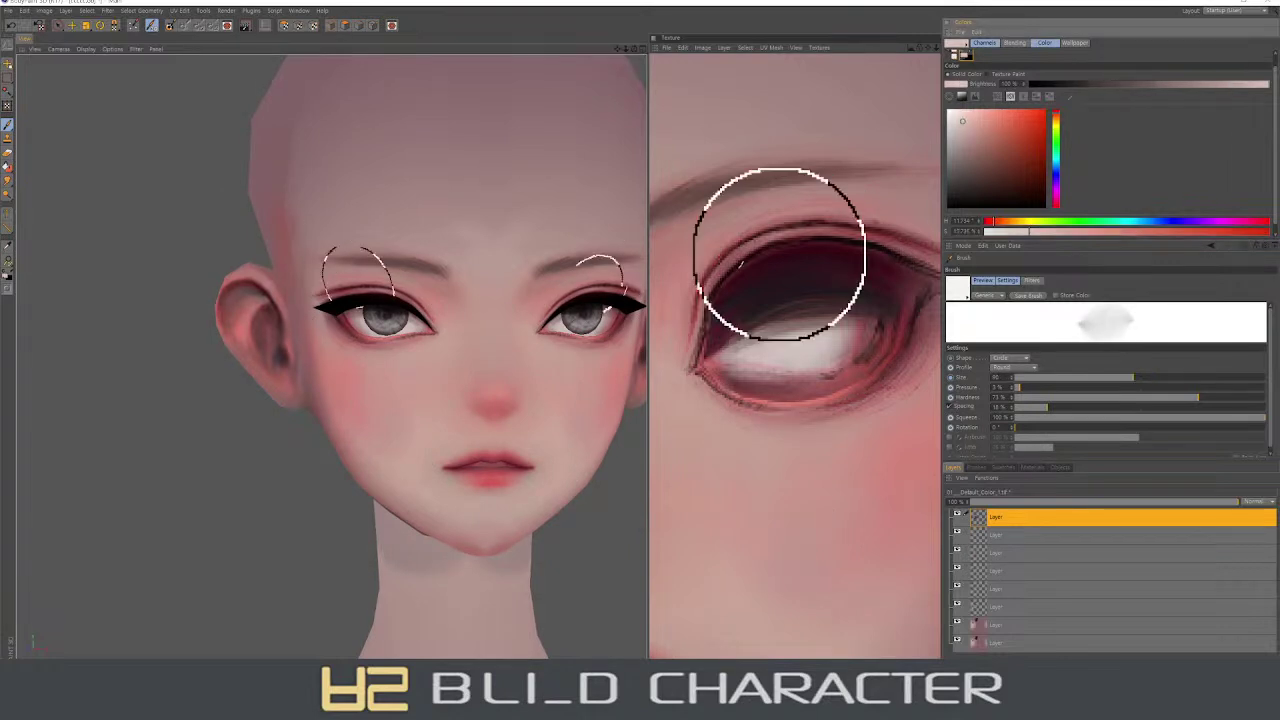
middle_click_drag(771, 243, 686, 371)
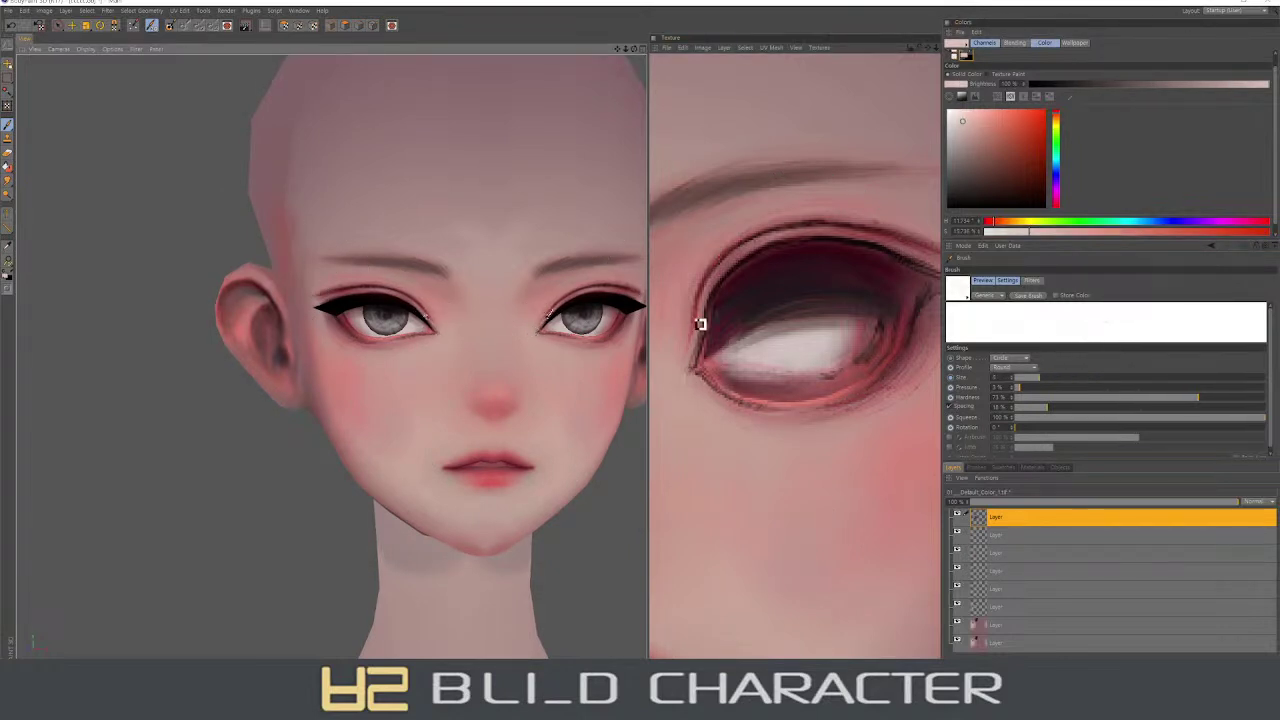
- At brush size 1–2, dot light highlight specks along the upper and lower eyelid lines
right_click_drag(686, 366, 680, 374)
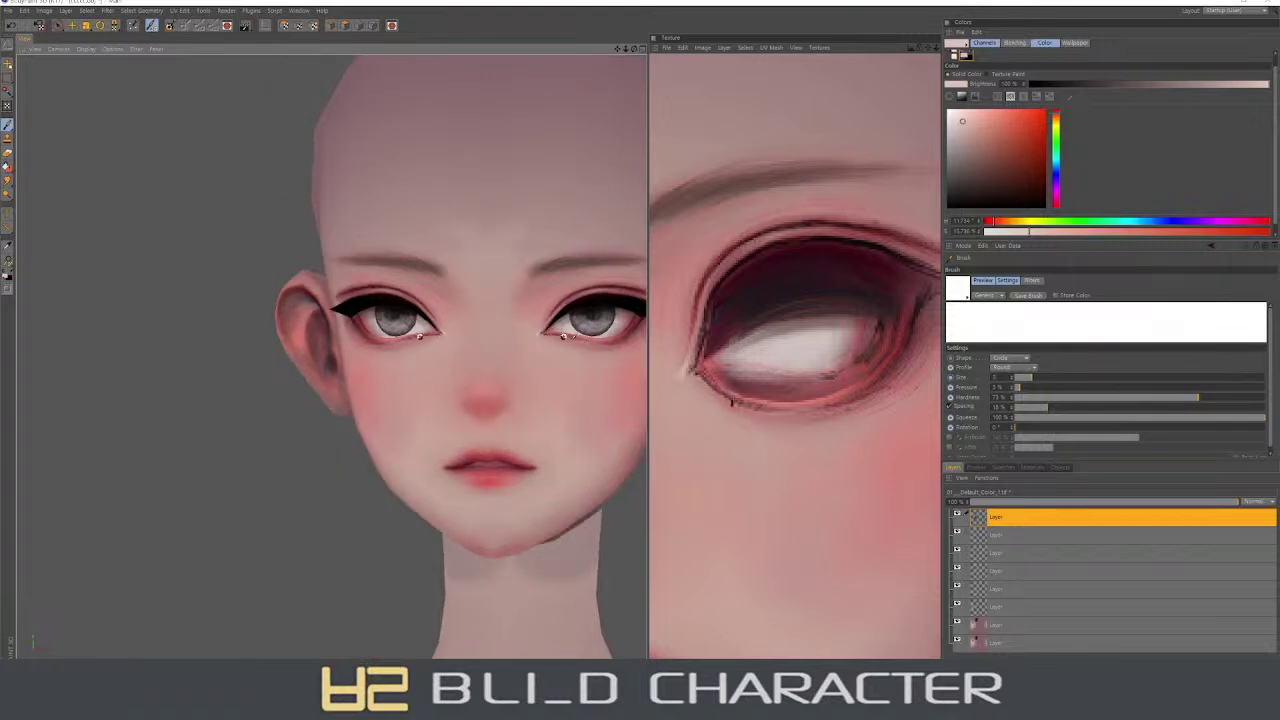
middle_click_drag(765, 232, 758, 240)
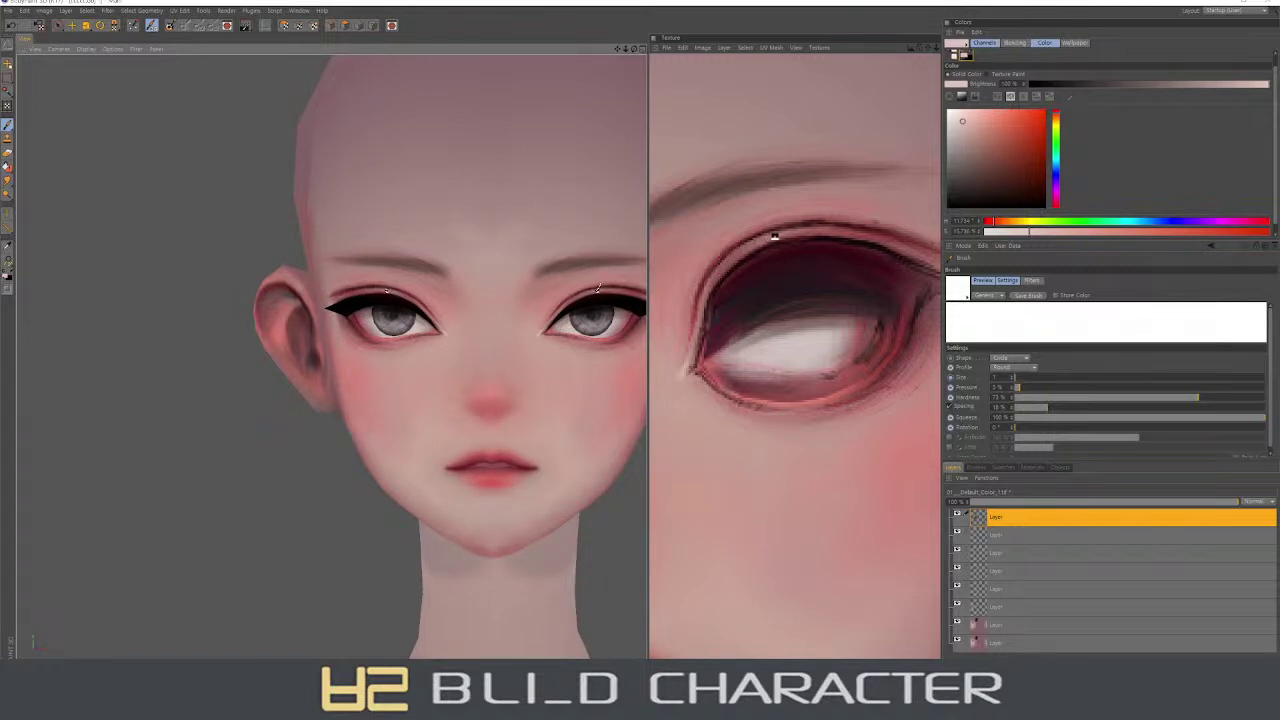
middle_click_drag(733, 259, 769, 234)
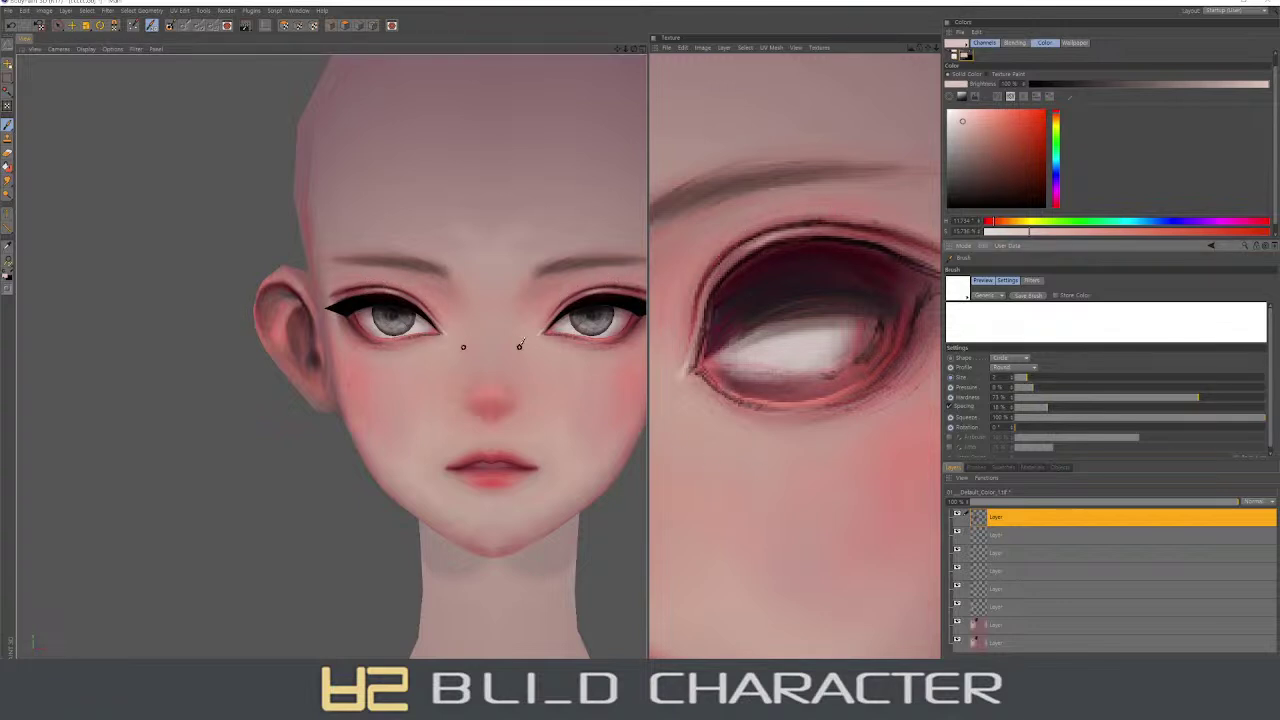
left_click_drag(519, 345, 560, 340, "alt")
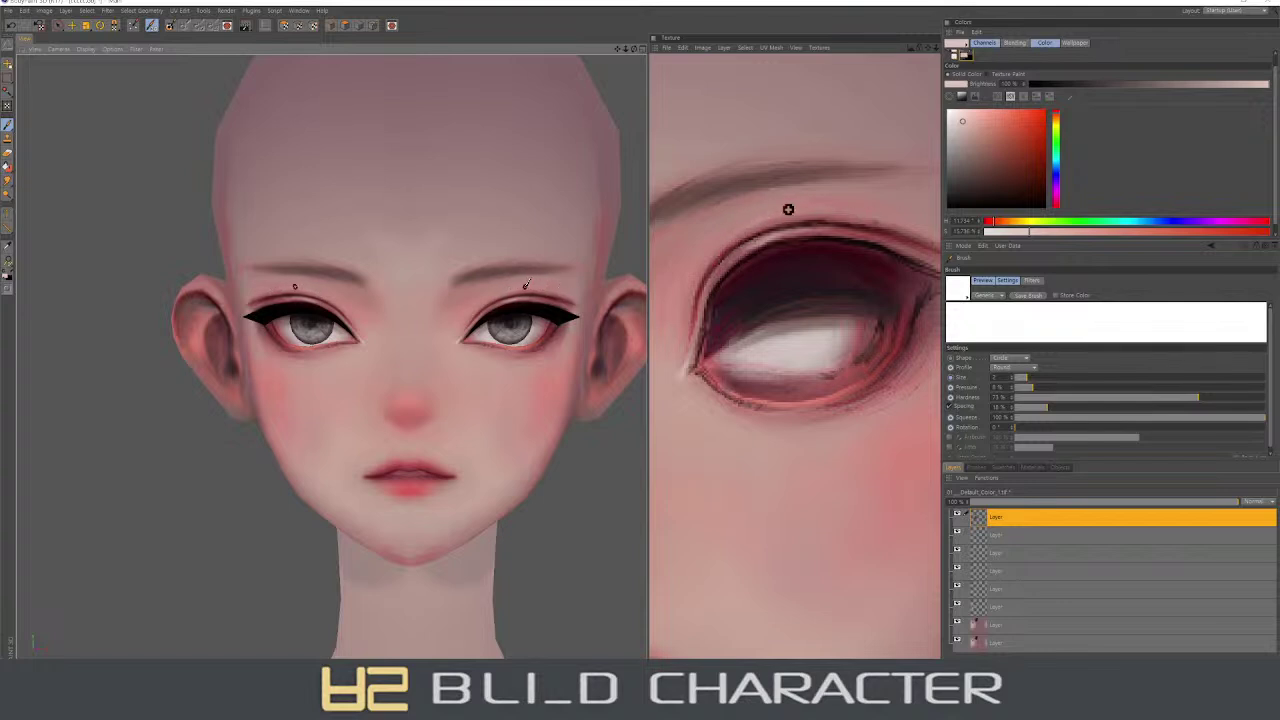
key("bracketleft")
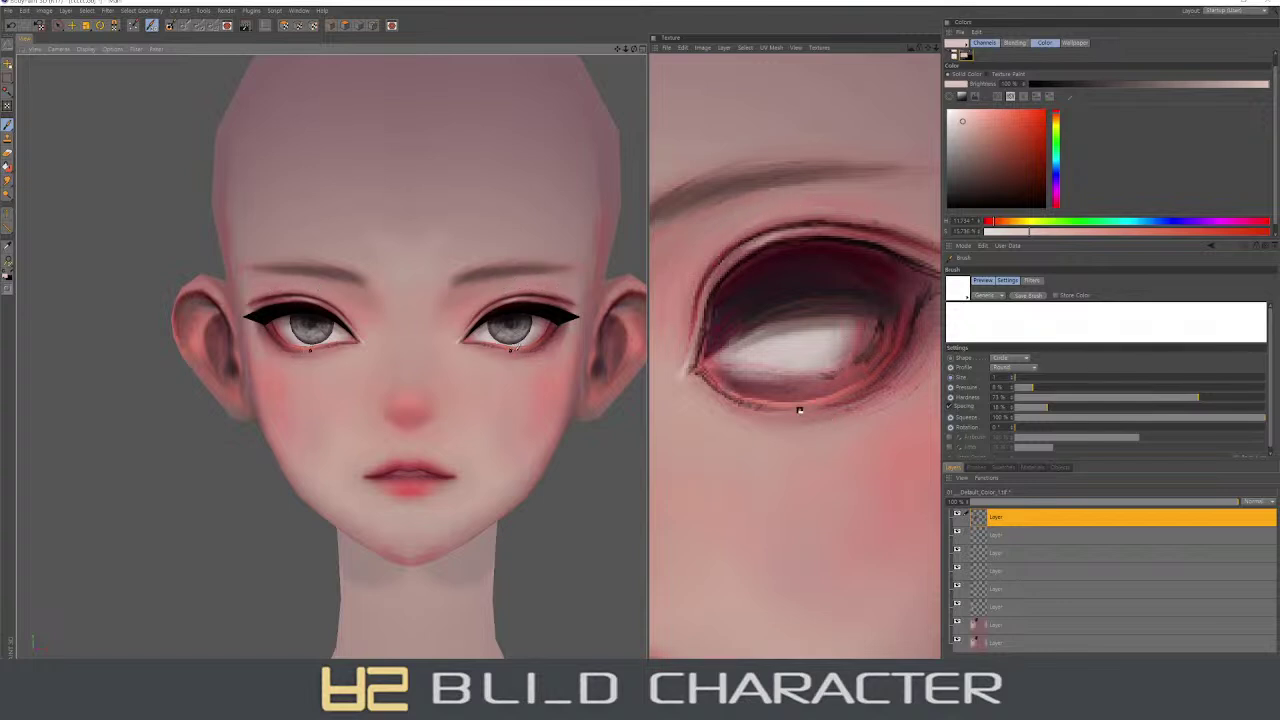
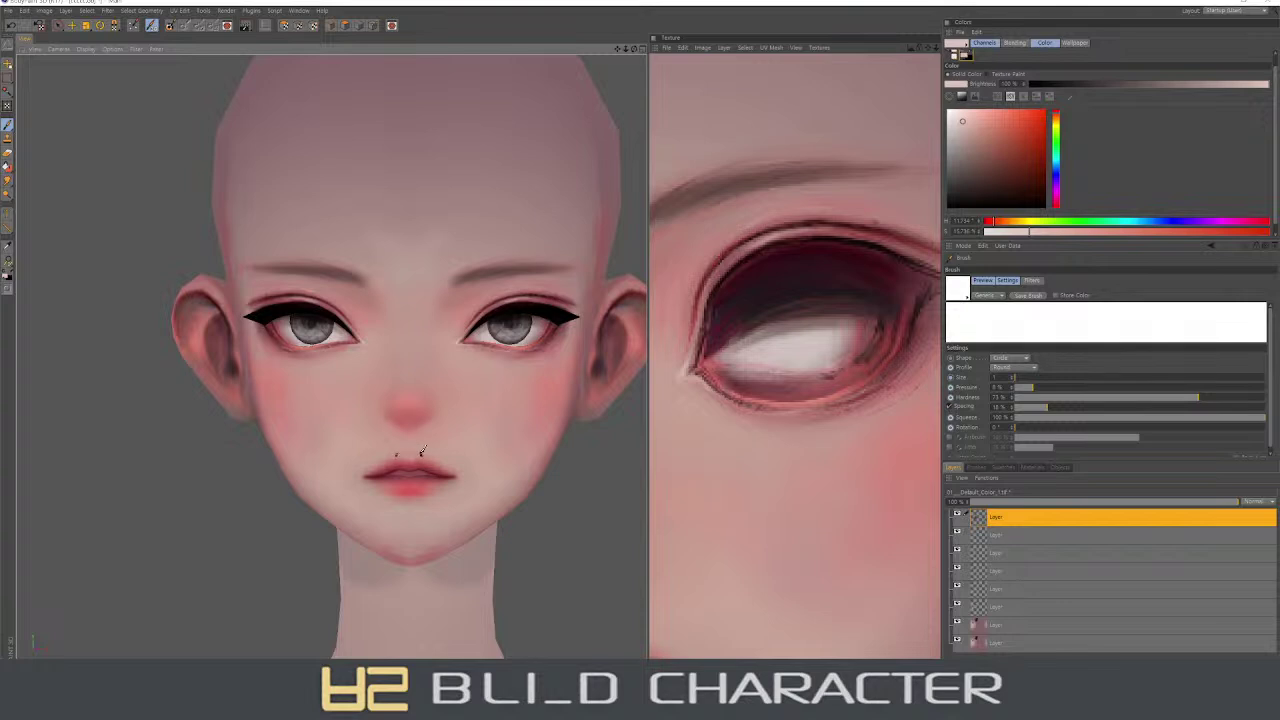
- Raise the brush pressure to about 95% and zoom the view in close on the eyes
left_click_drag(1076, 385, 1244, 384)
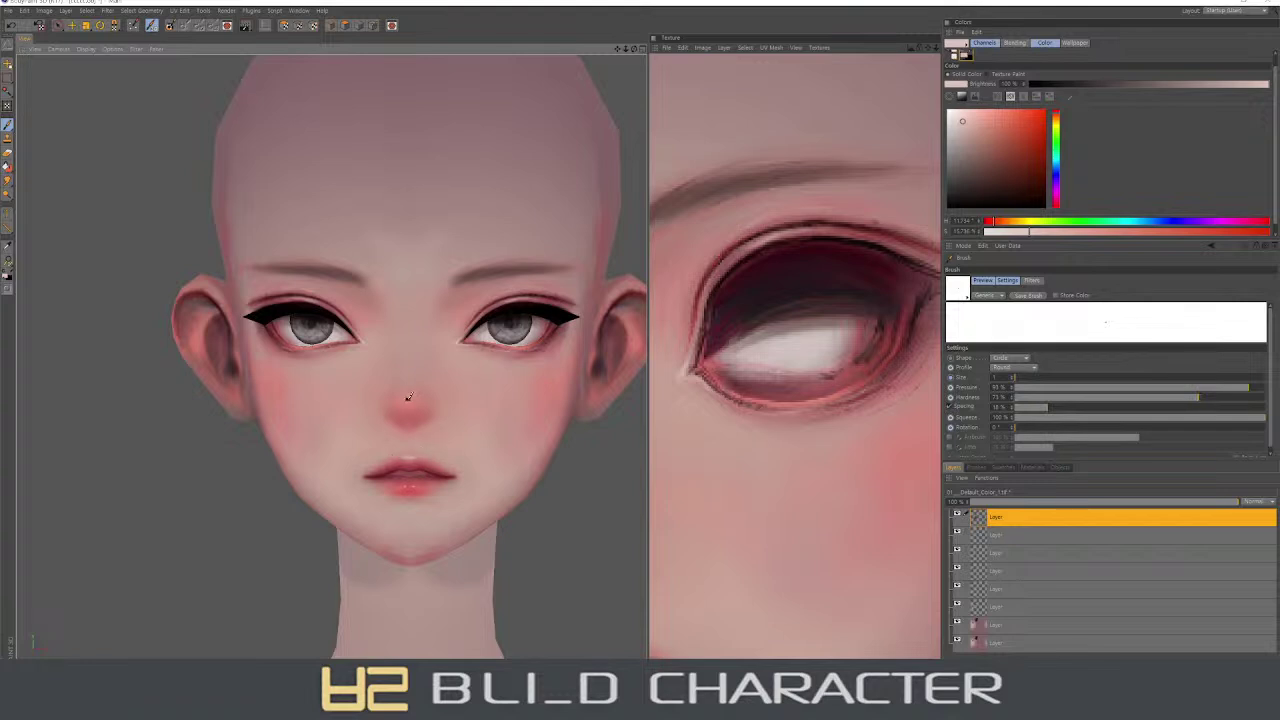
left_click_drag(600, 590, 659, 617, "alt")
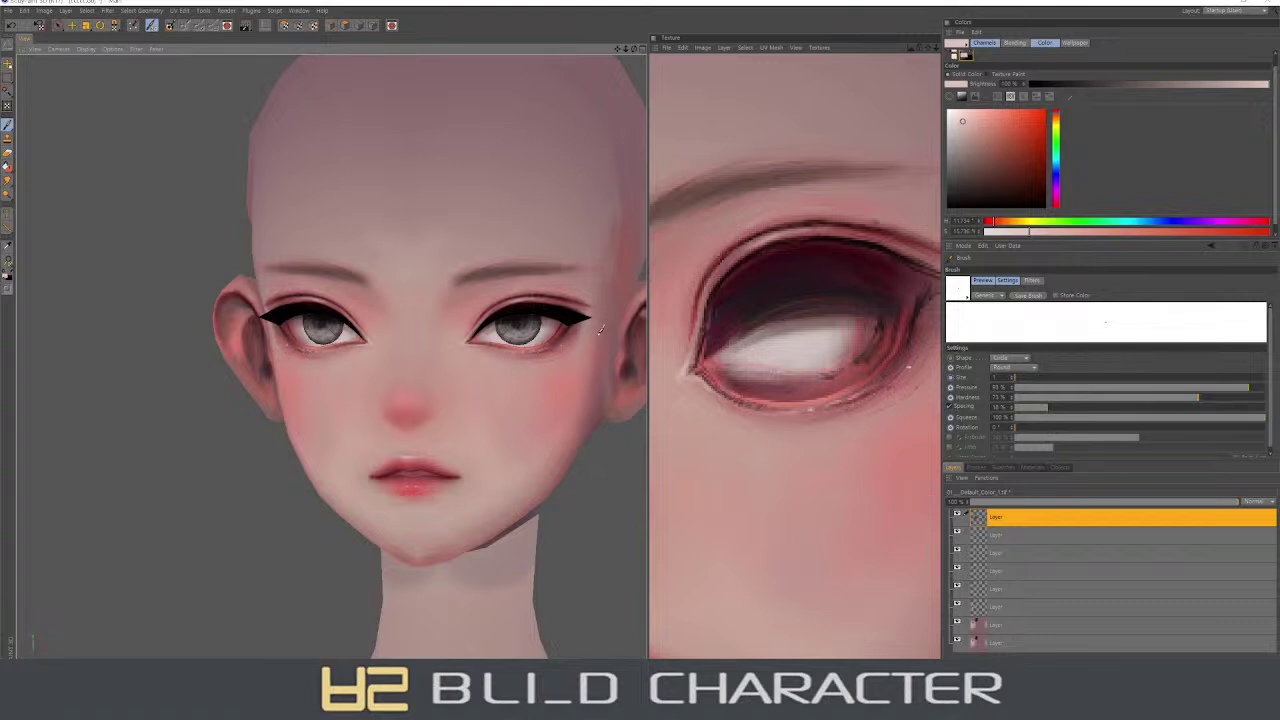
scroll(468, 325, "up", 5)
middle_click_drag(500, 366, 429, 363)
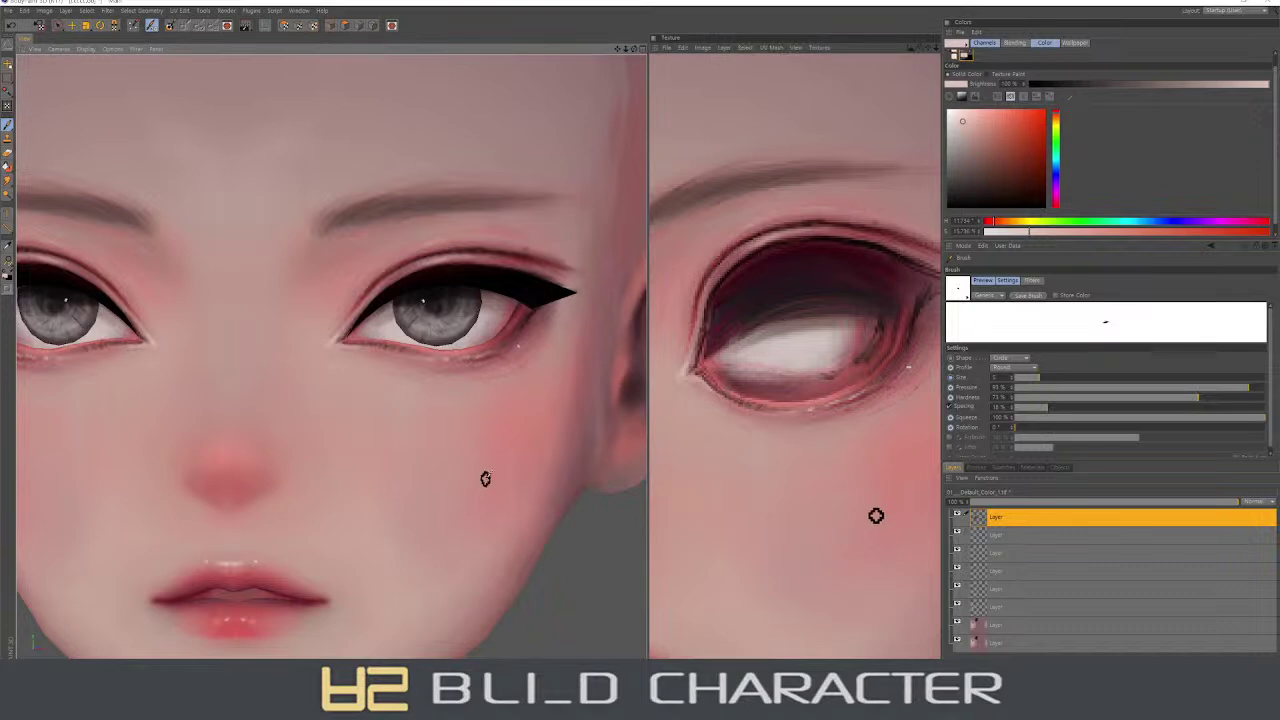
scroll(344, 386, "down", 5)
scroll(369, 257, "down", 3)
scroll(369, 257, "up", 3)
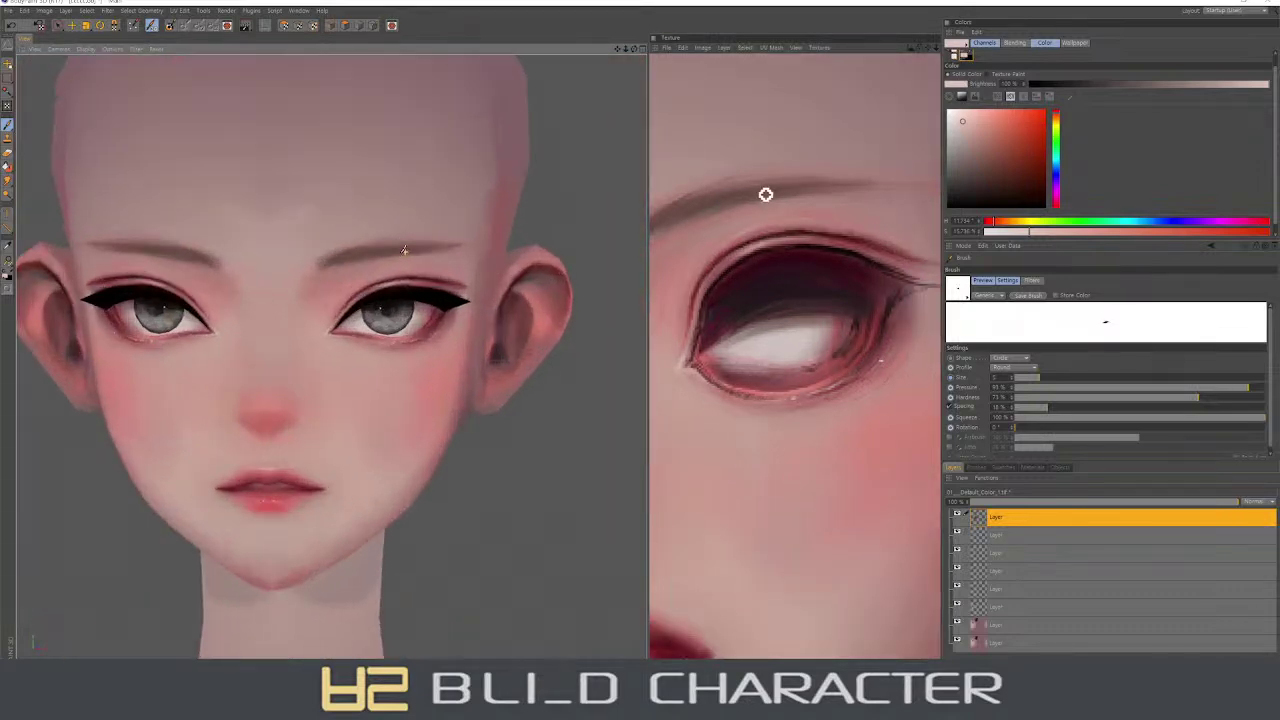
scroll(369, 270, "up", 2)
left_click_drag(369, 279, 387, 349, "alt")
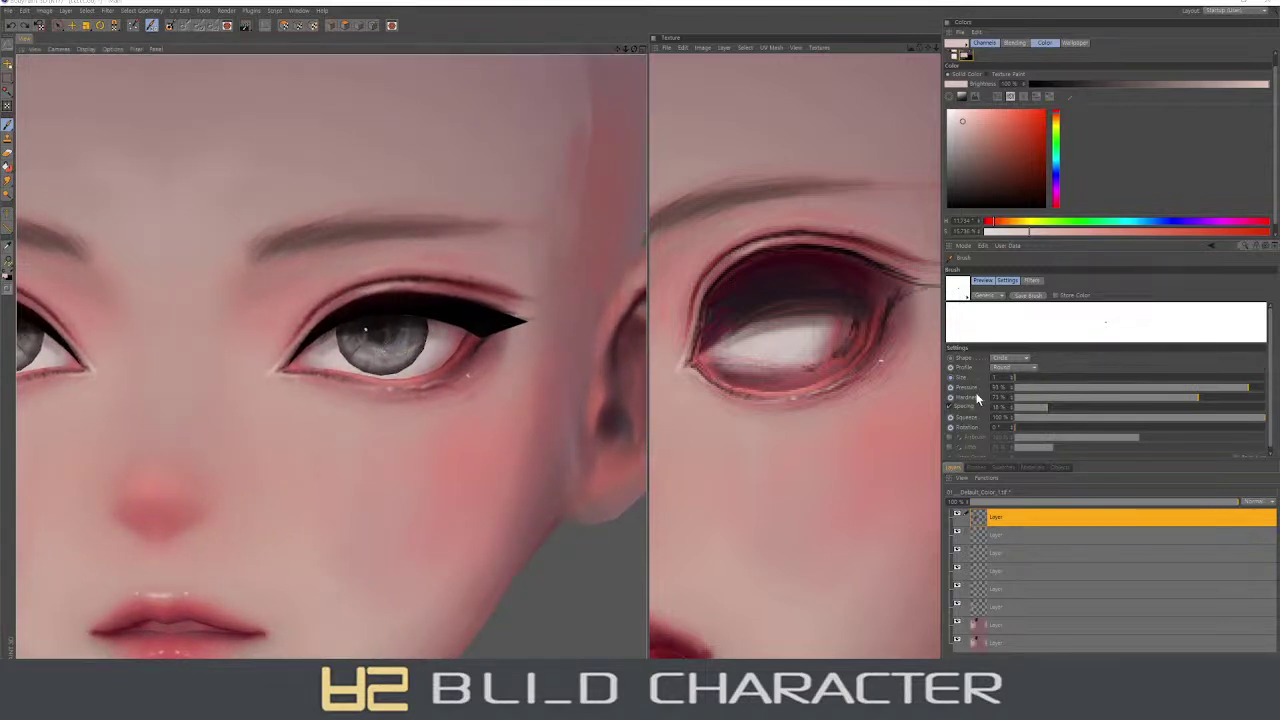
- Lower the brush pressure to about 15% and switch the paint colour to red
right_click(877, 325)
left_click(1014, 399)
left_click(1050, 388)
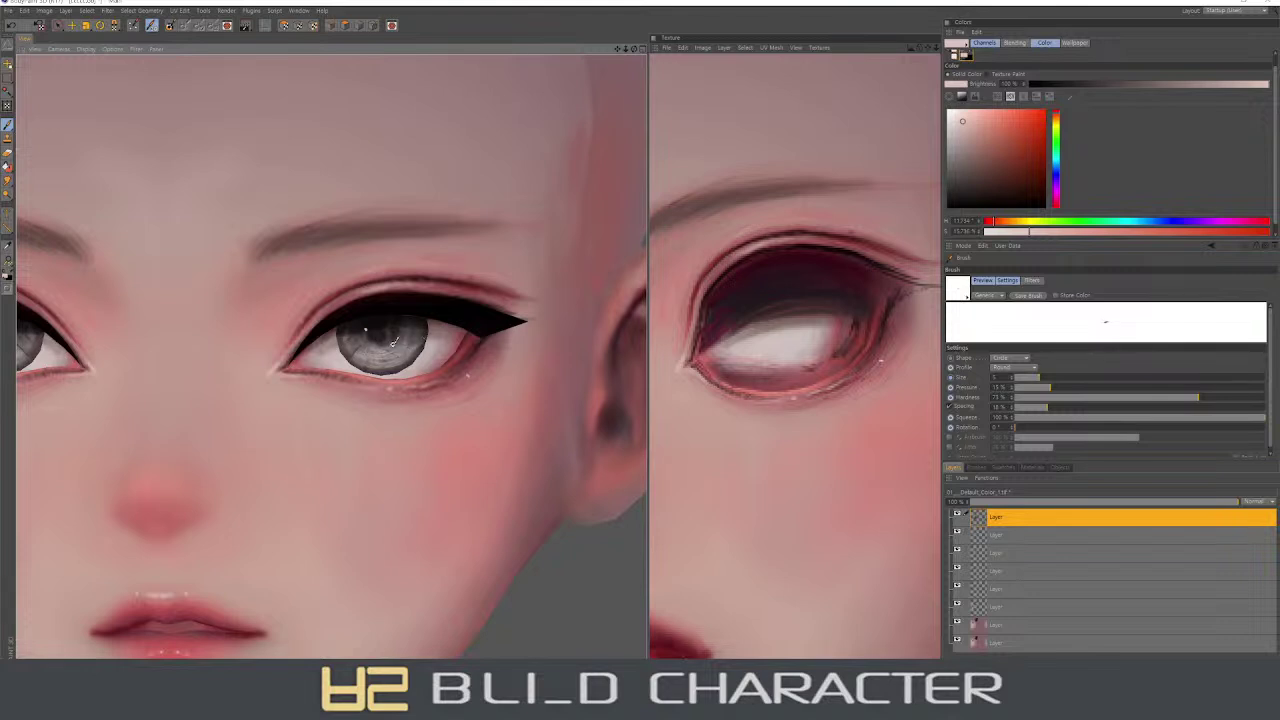
key("v")
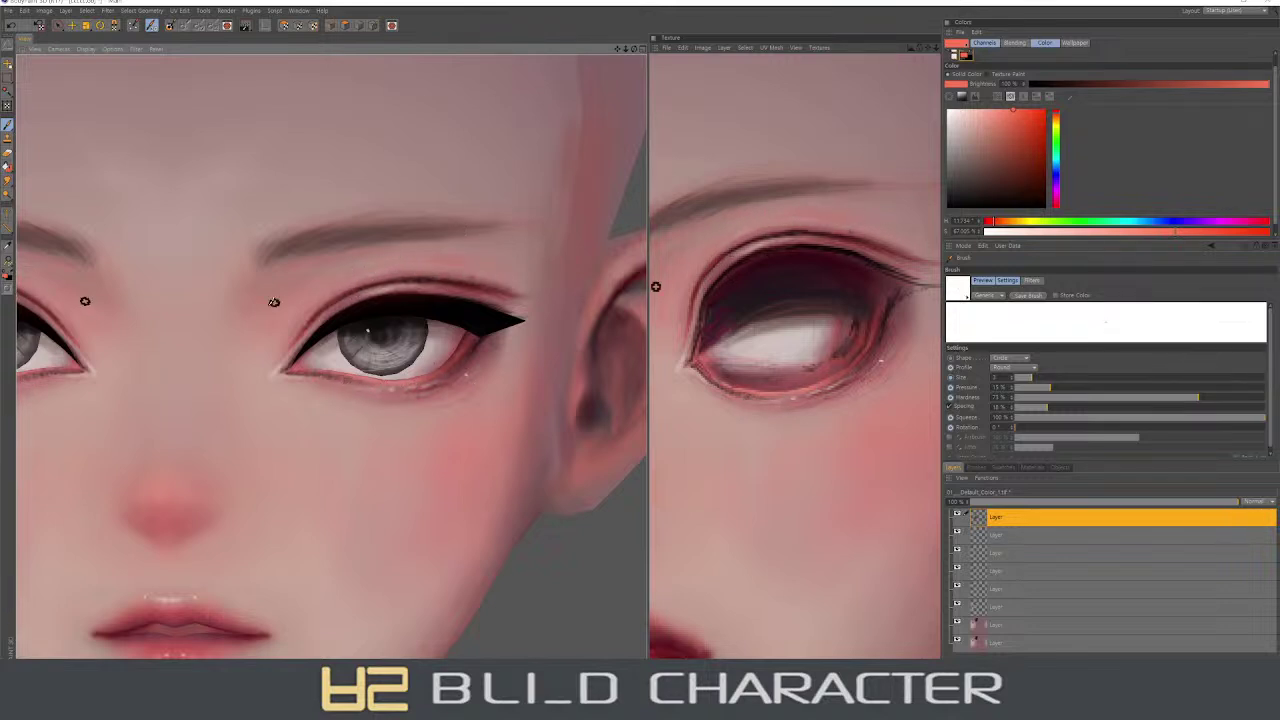
- Orbit around the face to bring the lower face and lips into view
left_click_drag(323, 443, 400, 394, "alt")
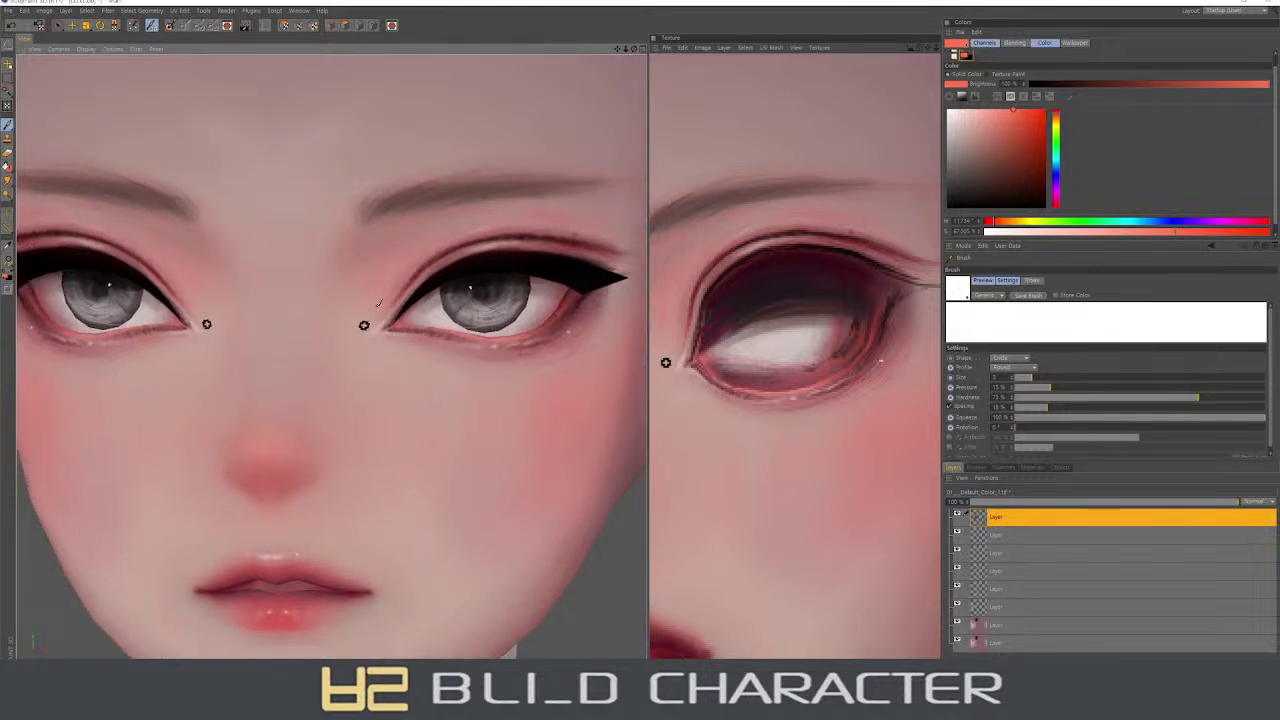
left_click_drag(466, 199, 443, 363, "alt")
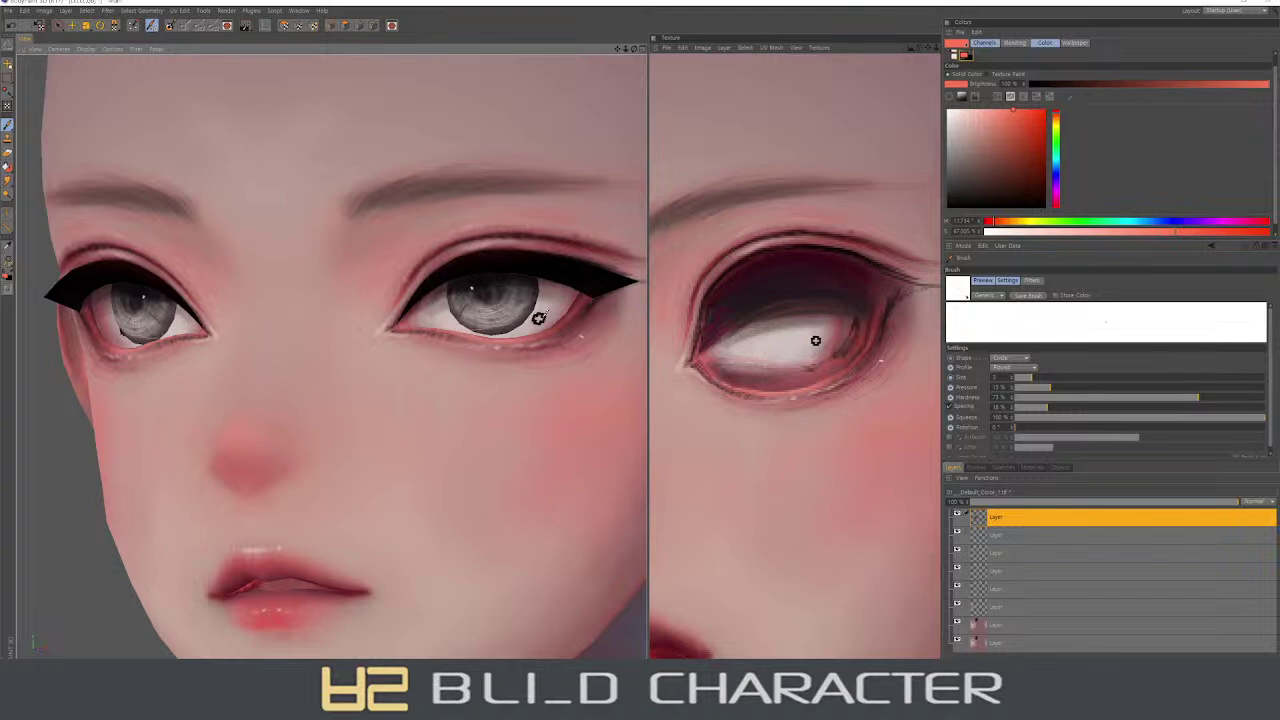
mouse_move(560, 312)
left_mouse_down("alt")
mouse_move(505, 328)
mouse_move(449, 323)
left_mouse_up("alt")
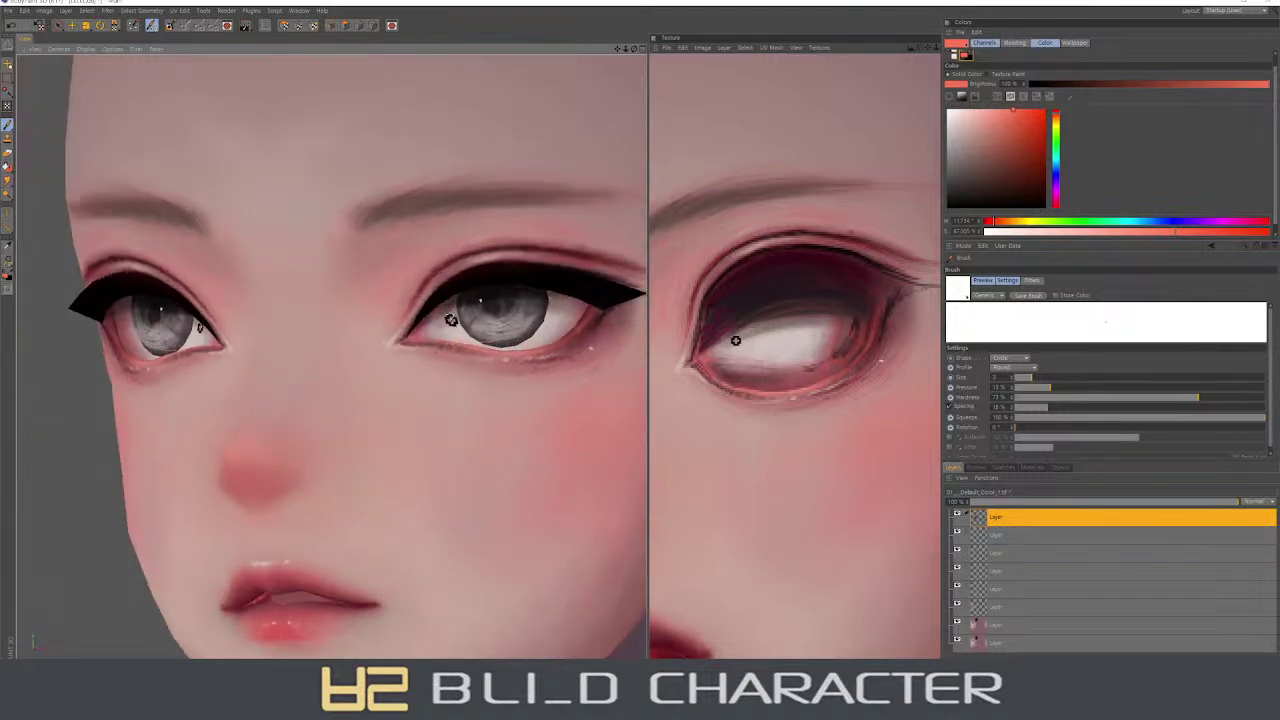
mouse_move(351, 486)
left_mouse_down("alt")
mouse_move(274, 391)
mouse_move(319, 458)
left_mouse_up("alt")
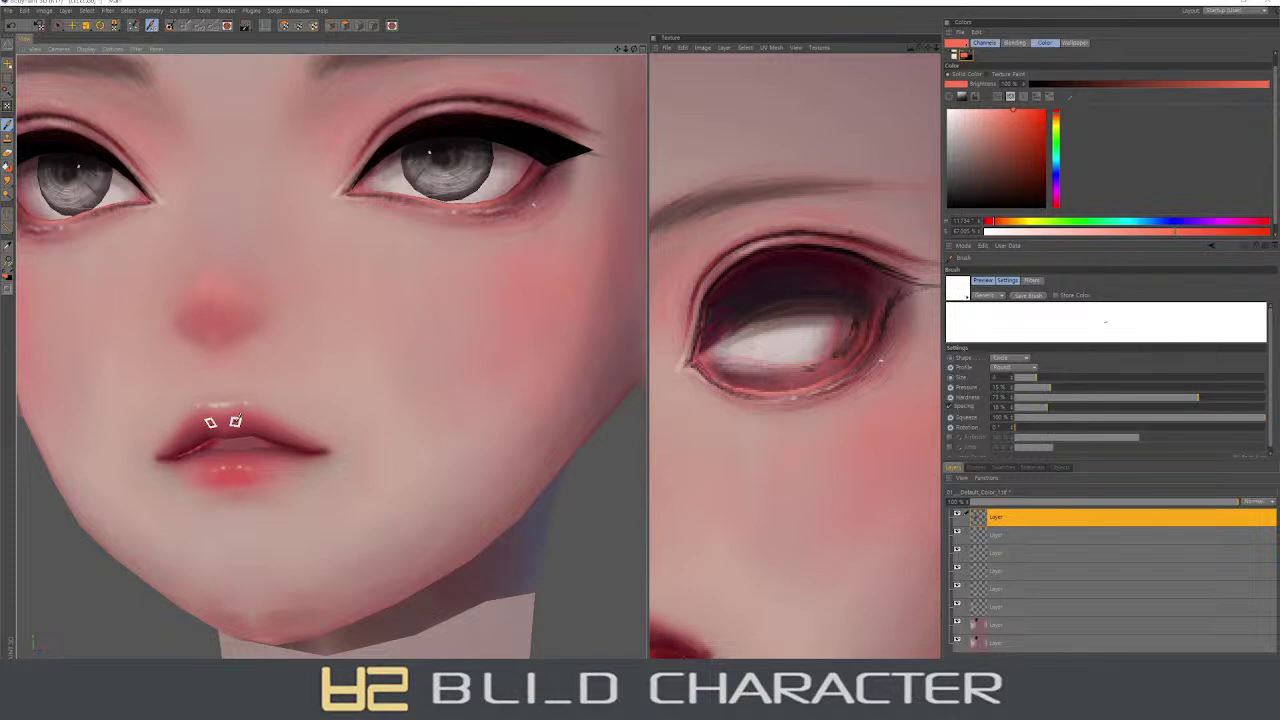
- Enlarge the brush over the lips and drop the pressure to about 1%
right_click_drag(228, 425, 261, 405)
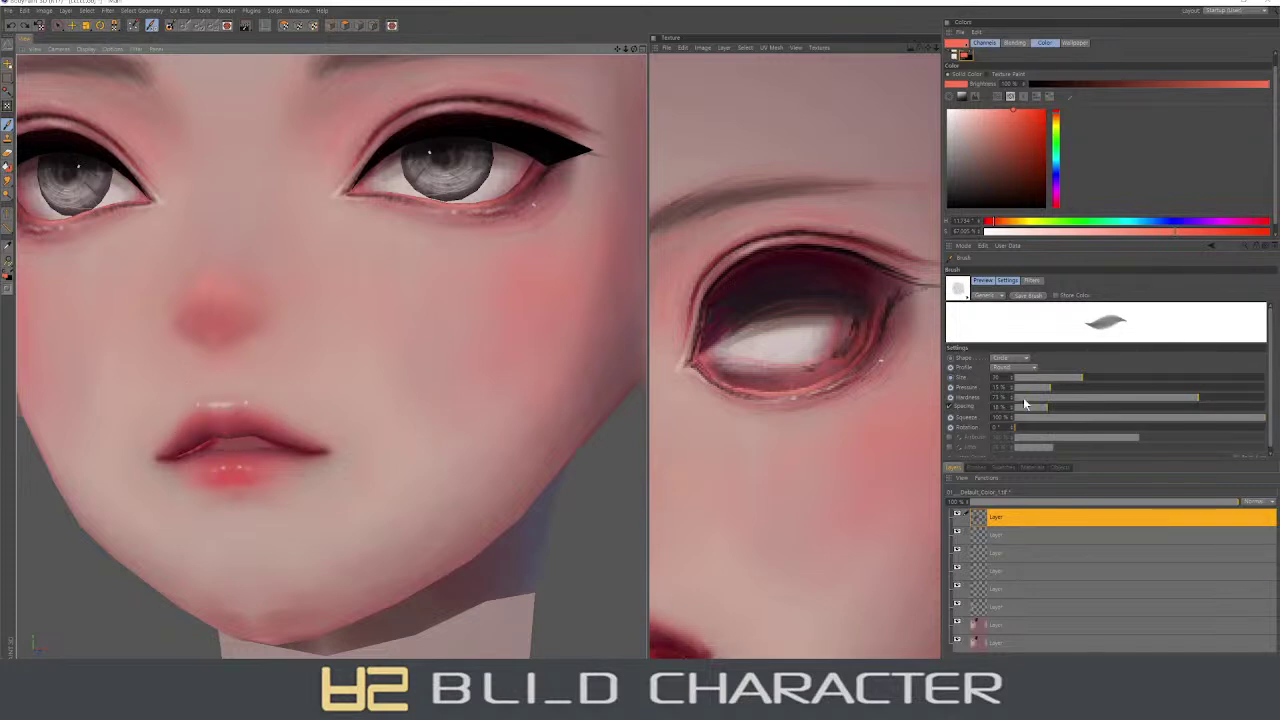
left_click_drag(1048, 387, 1014, 387)
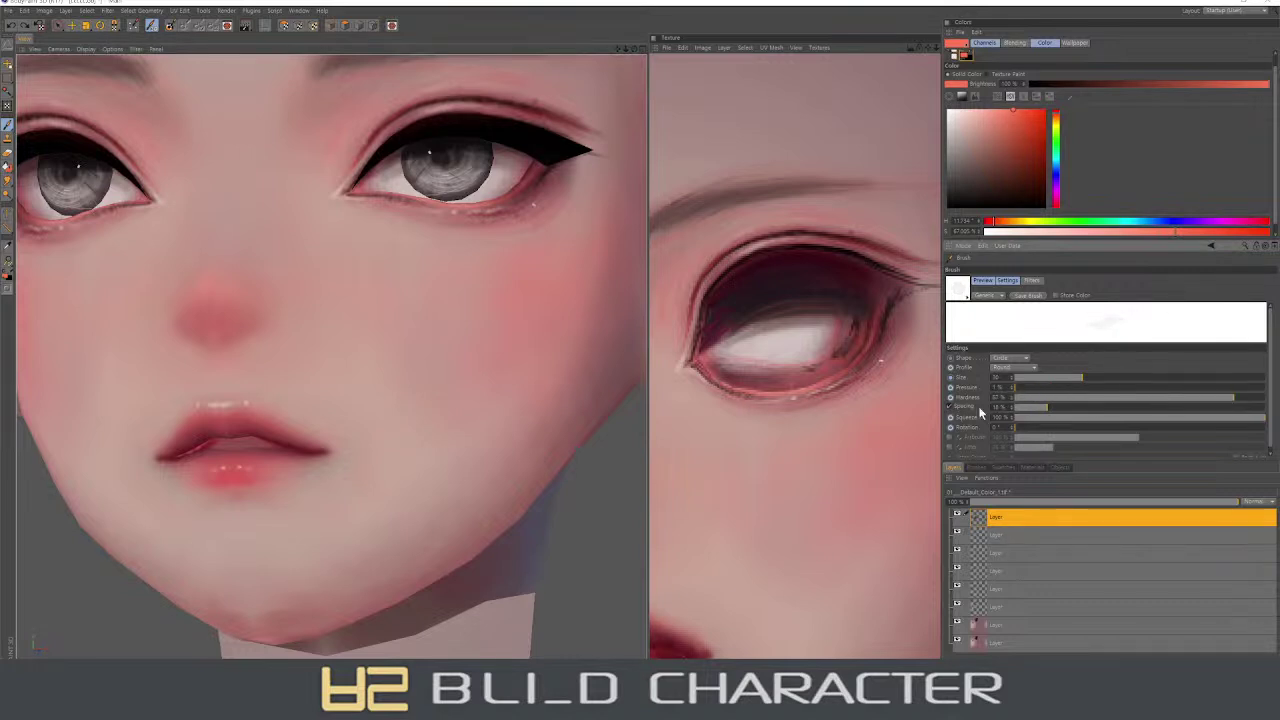
right_click_drag(228, 425, 229, 427)
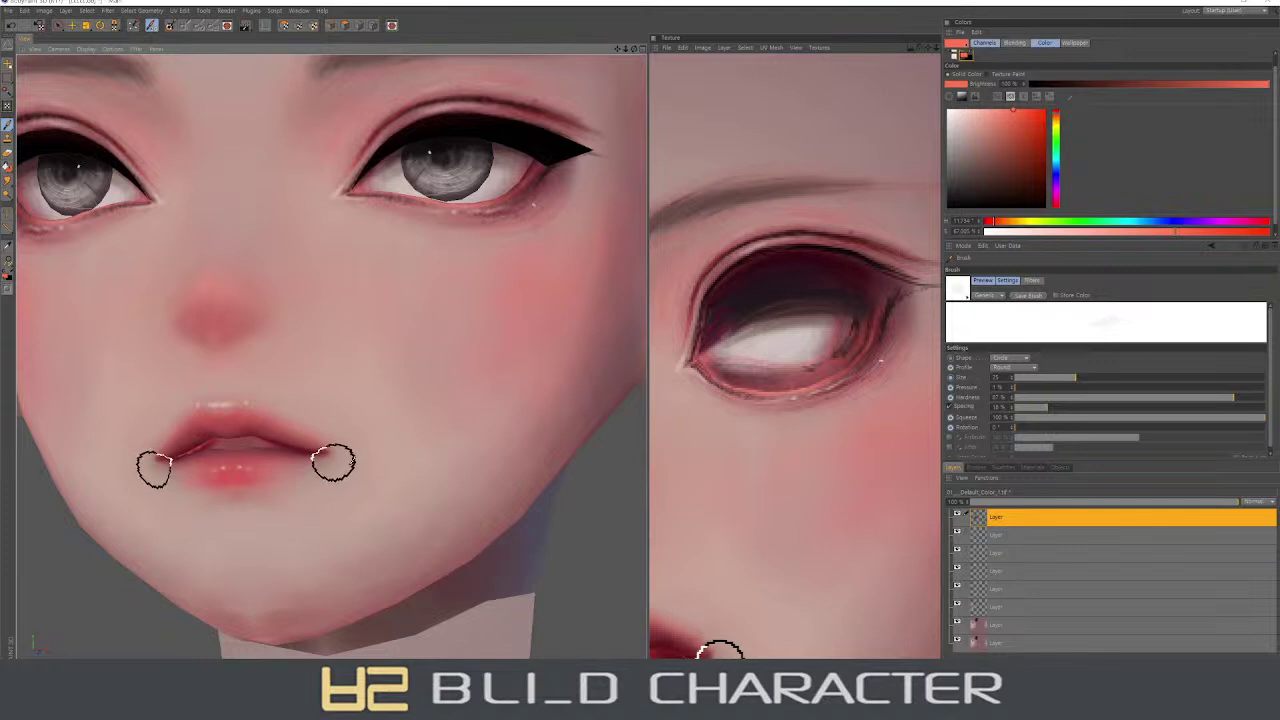
mouse_move(333, 462)
left_mouse_down("alt")
mouse_move(266, 448)
mouse_move(300, 486)
mouse_move(242, 462)
left_mouse_up("alt")
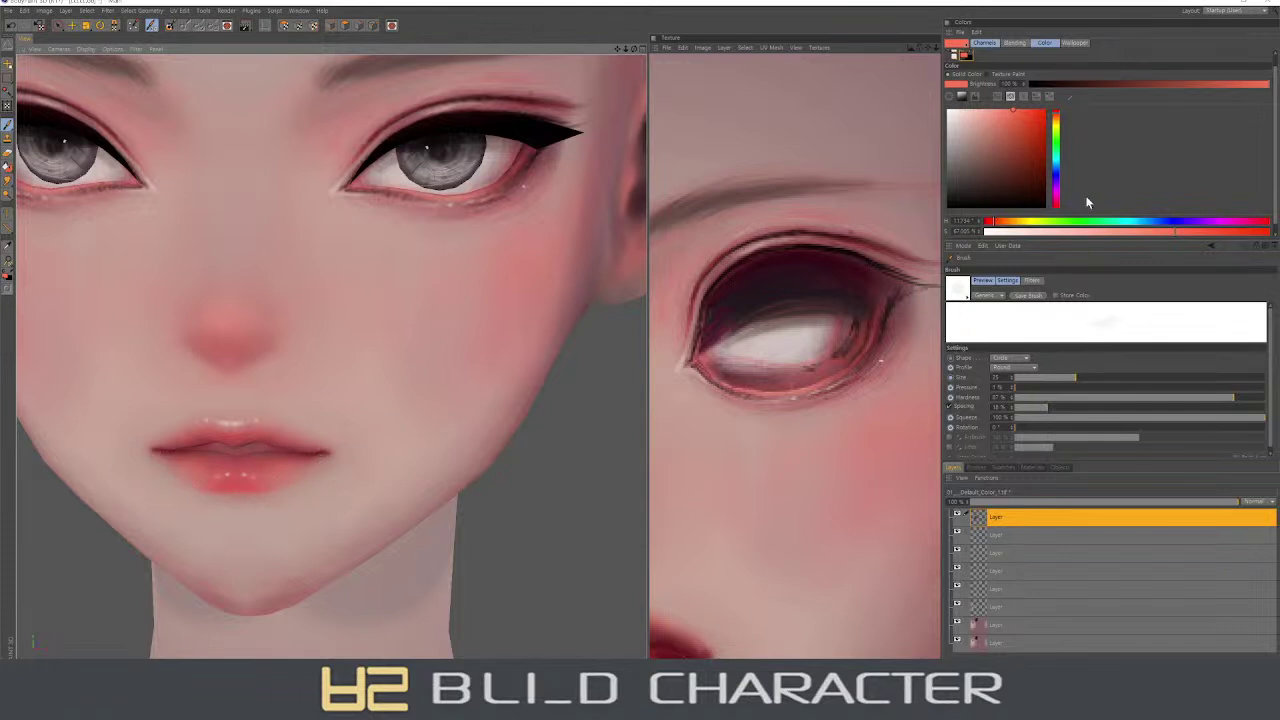
- Softly tint the lips with pink and reds at brush size 15, settling on pure red
left_click_drag(1058, 205, 1058, 199)
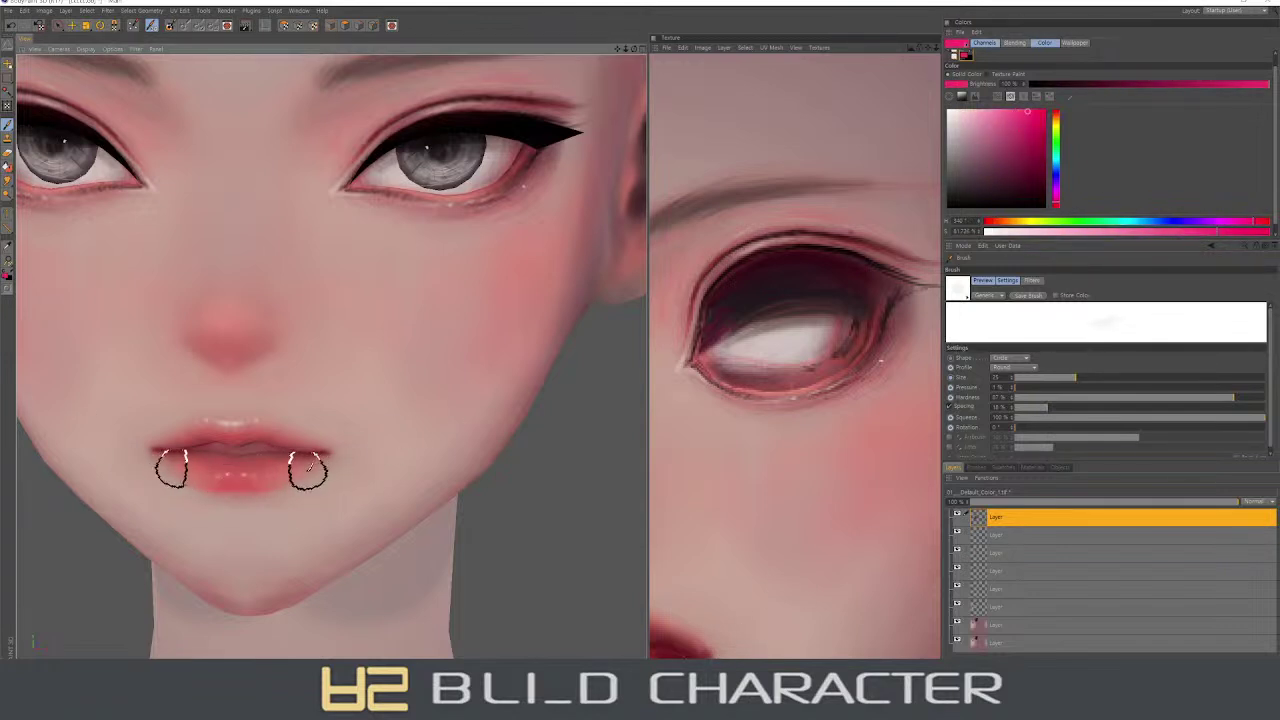
left_click_drag(366, 457, 366, 451, "alt")
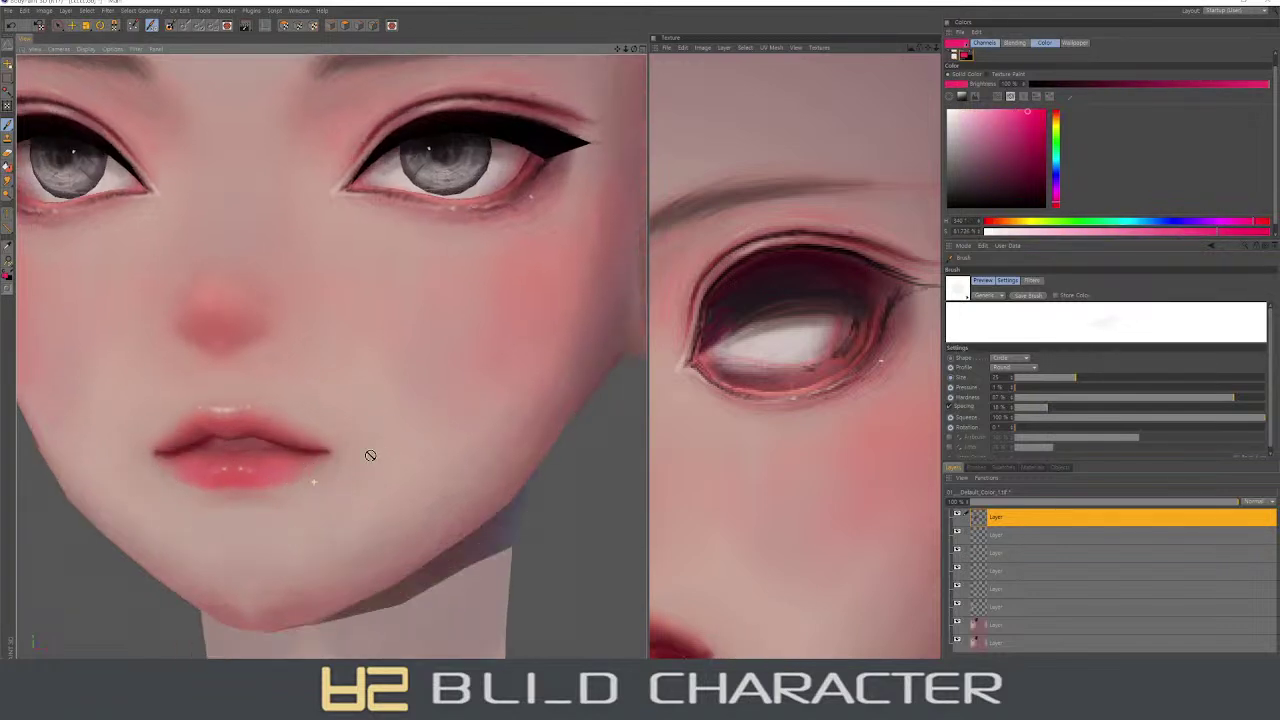
left_click(1043, 132)
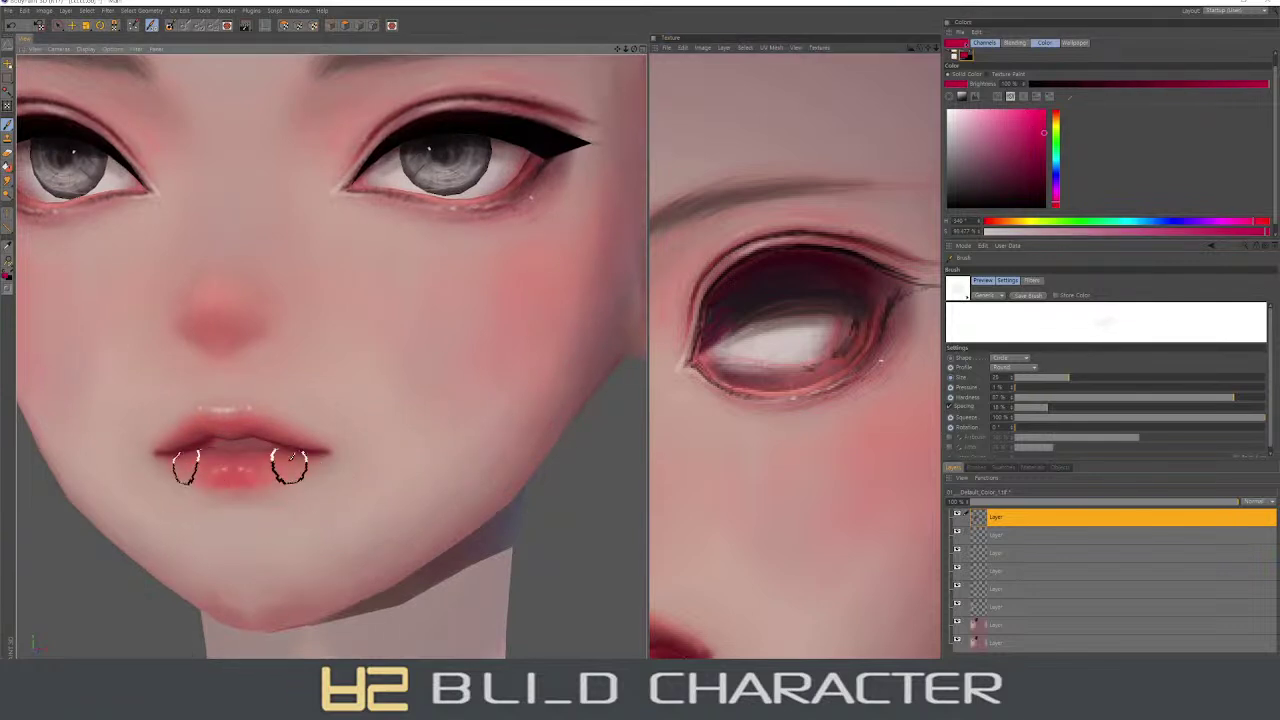
left_click_drag(343, 470, 305, 497, "alt")
right_click_drag(217, 466, 157, 466)
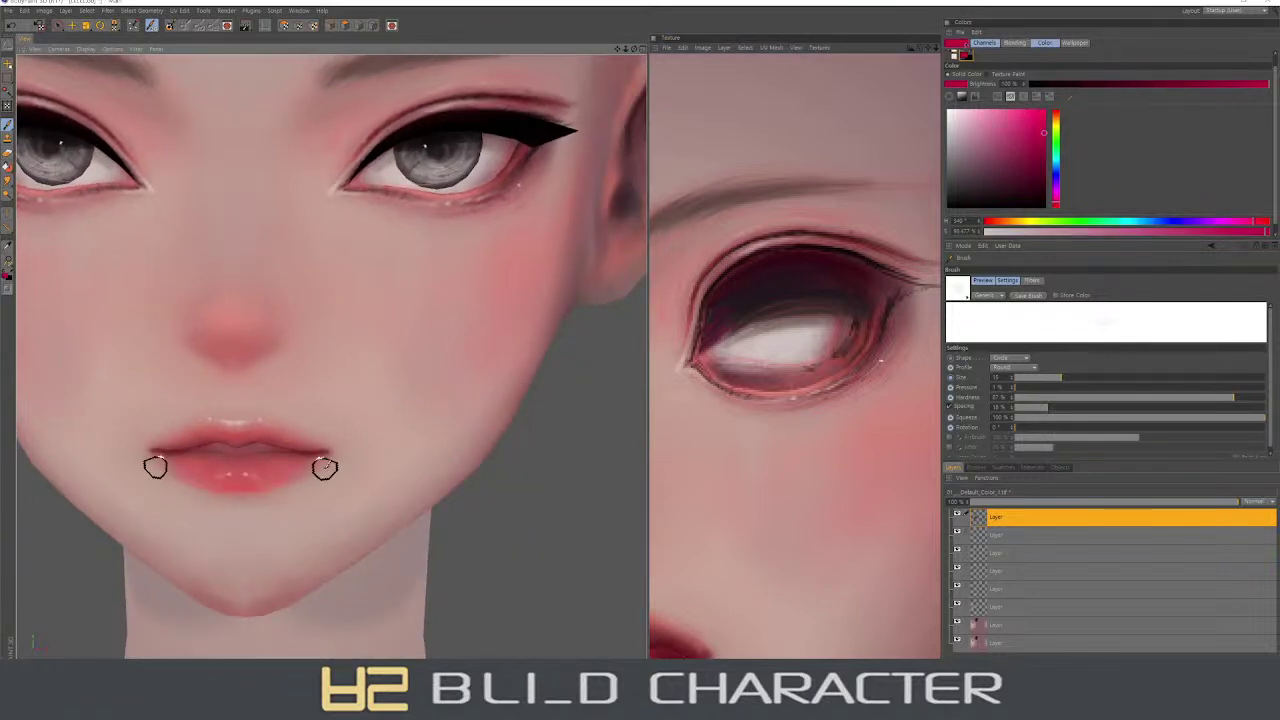
left_click_drag(1056, 124, 1056, 110)
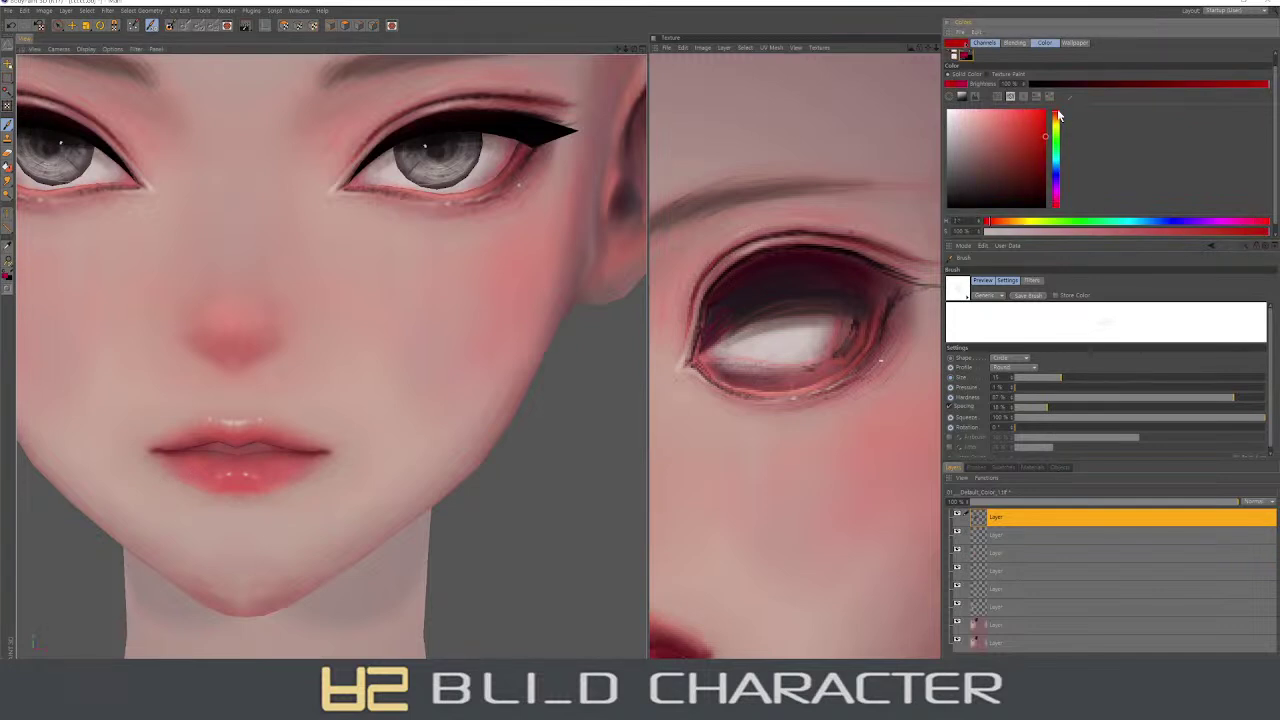
left_click(1045, 141)
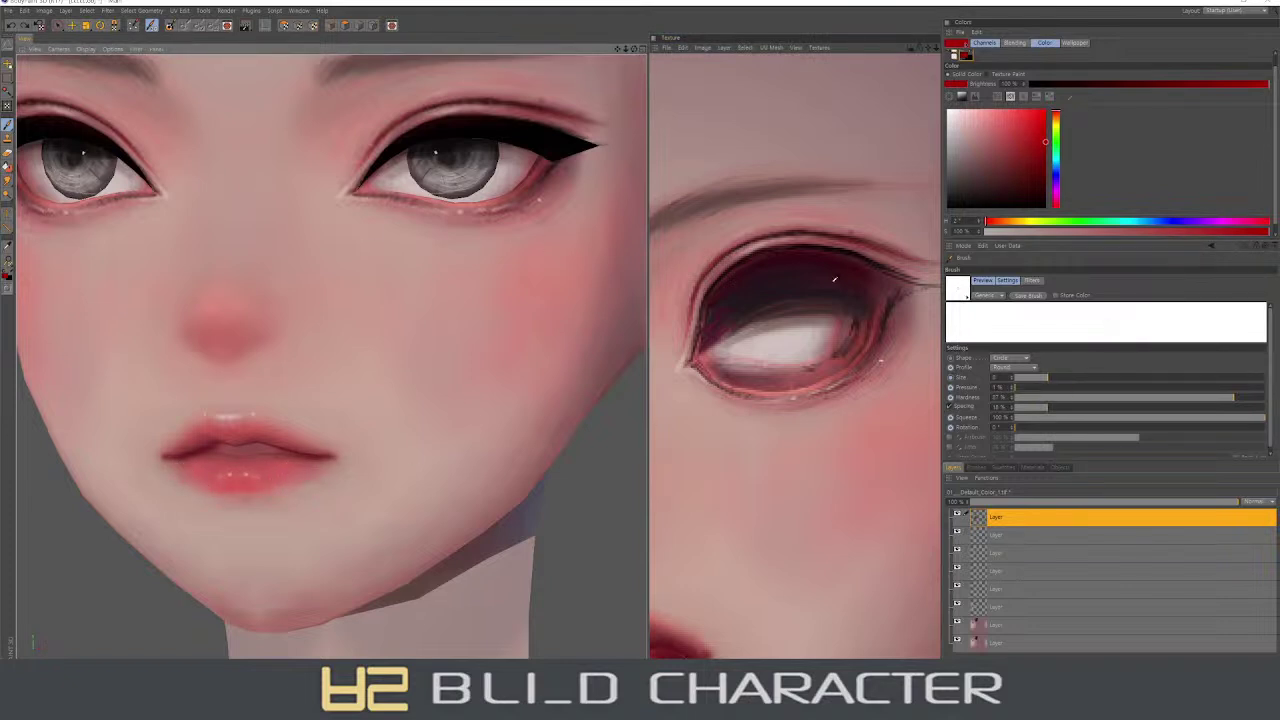
left_click(1057, 114)
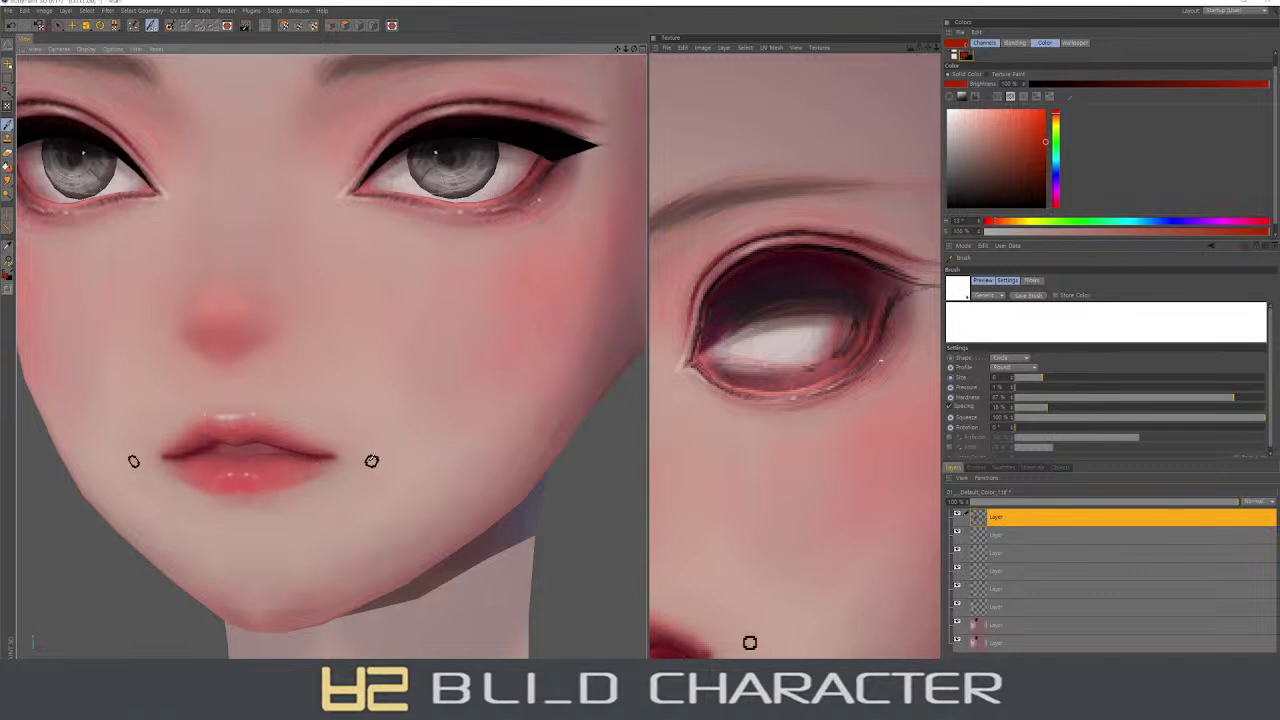
left_click(1056, 114)
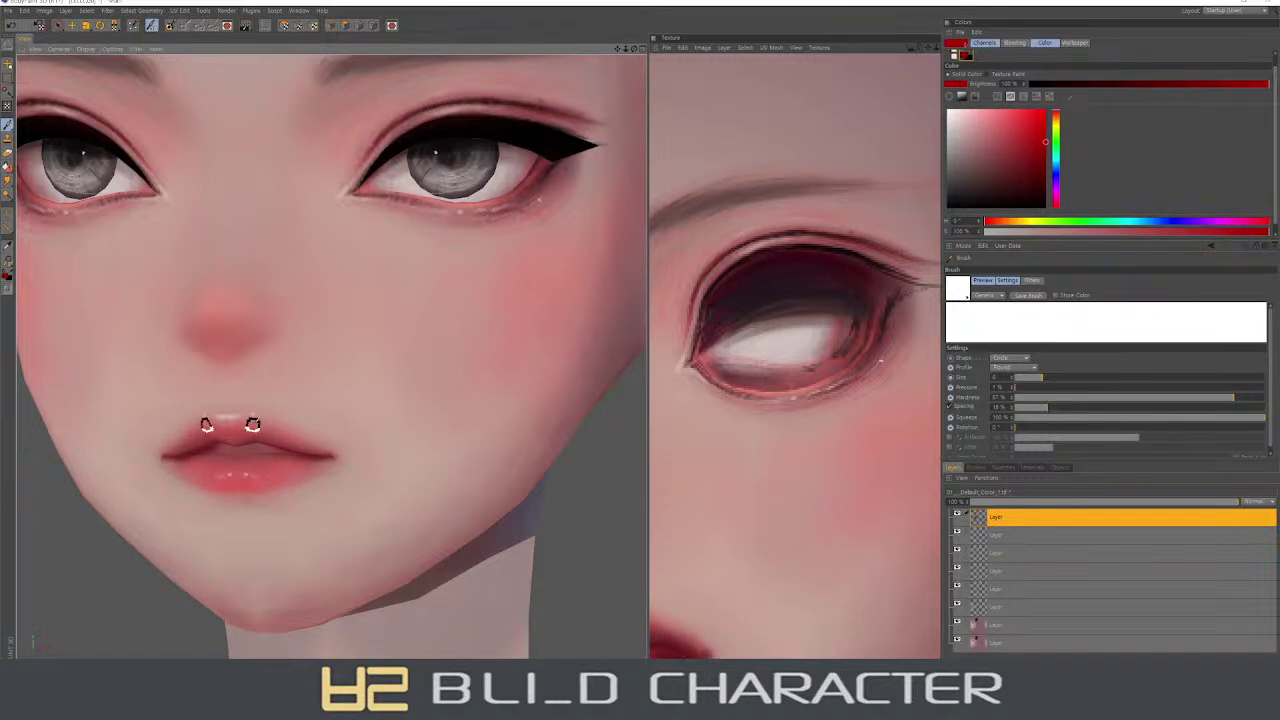
- Tint the nostrils with a lighter, softer pink using a resized brush
left_click_drag(243, 443, 325, 403, "alt")
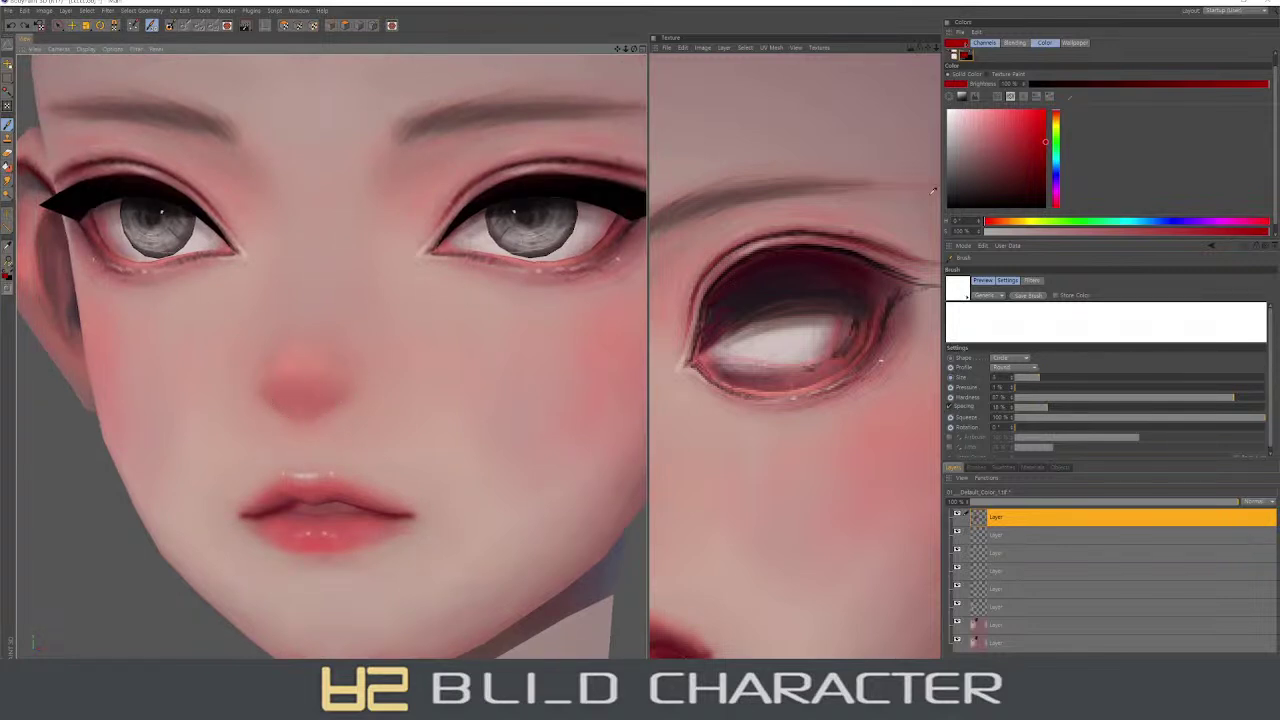
left_click(625, 276, "ctrl")
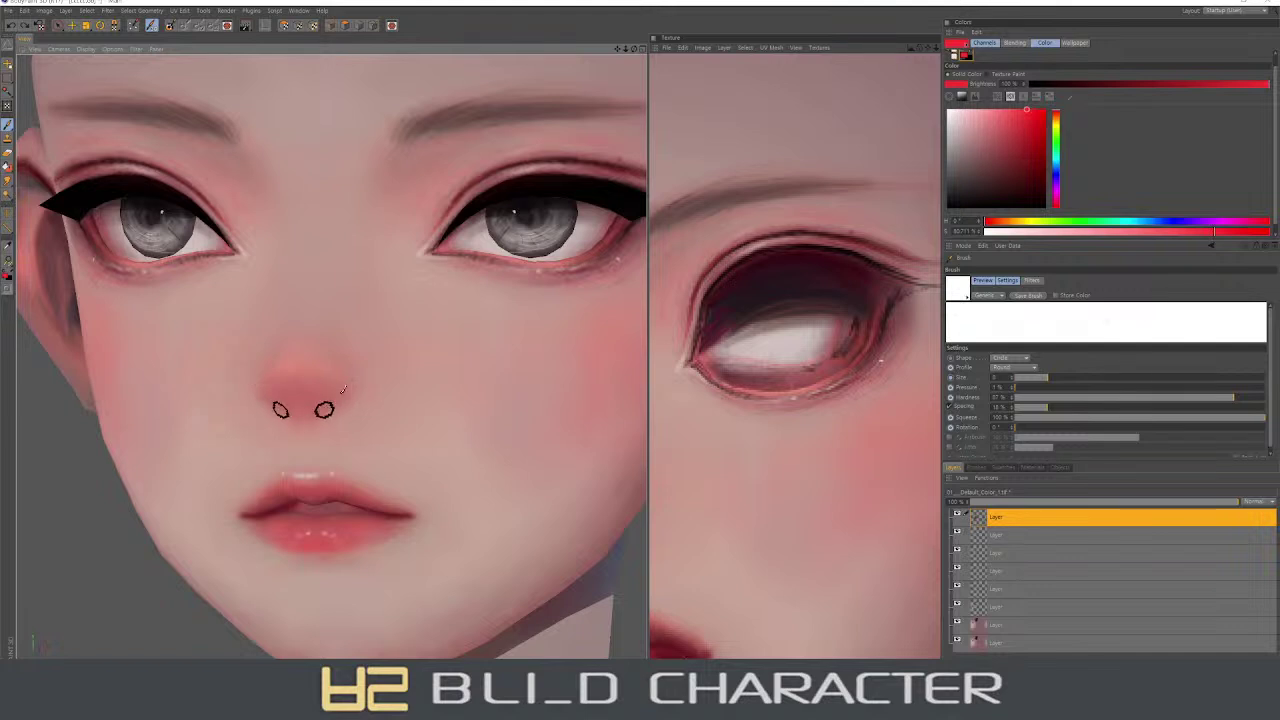
middle_click_drag(323, 385, 288, 368)
left_click_drag(288, 368, 331, 363, "alt")
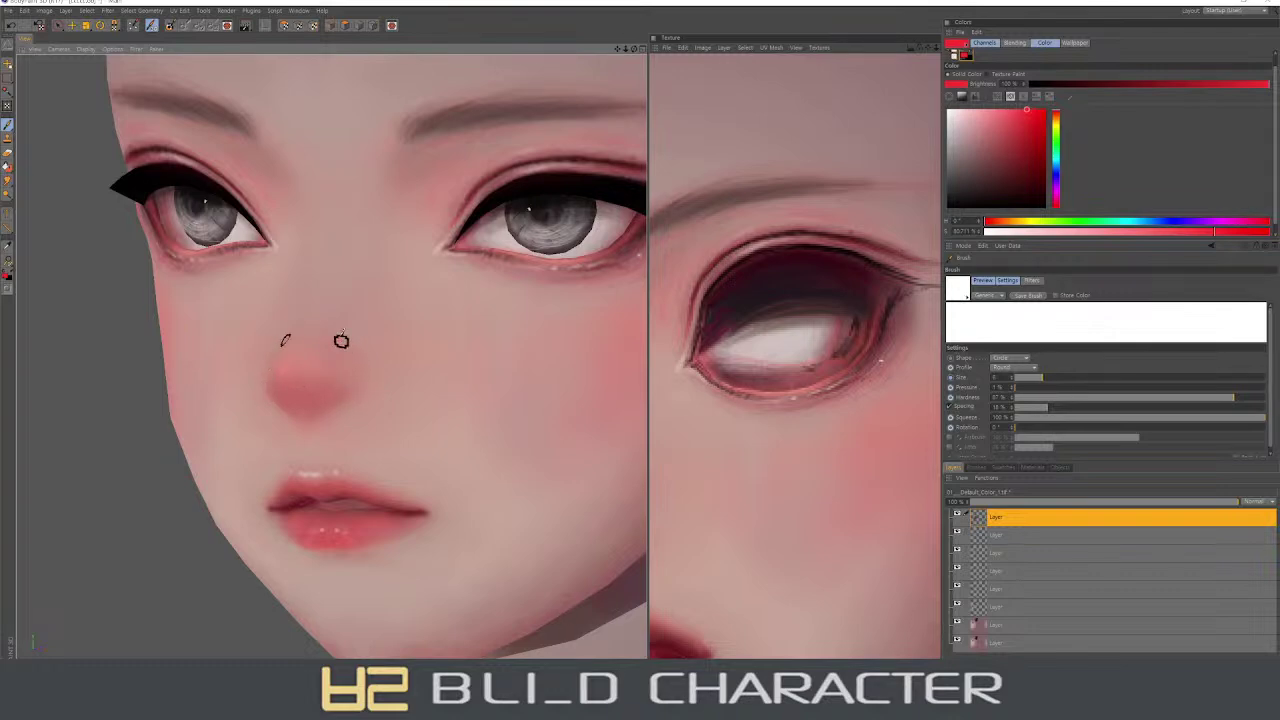
left_click_drag(348, 427, 468, 487, "alt")
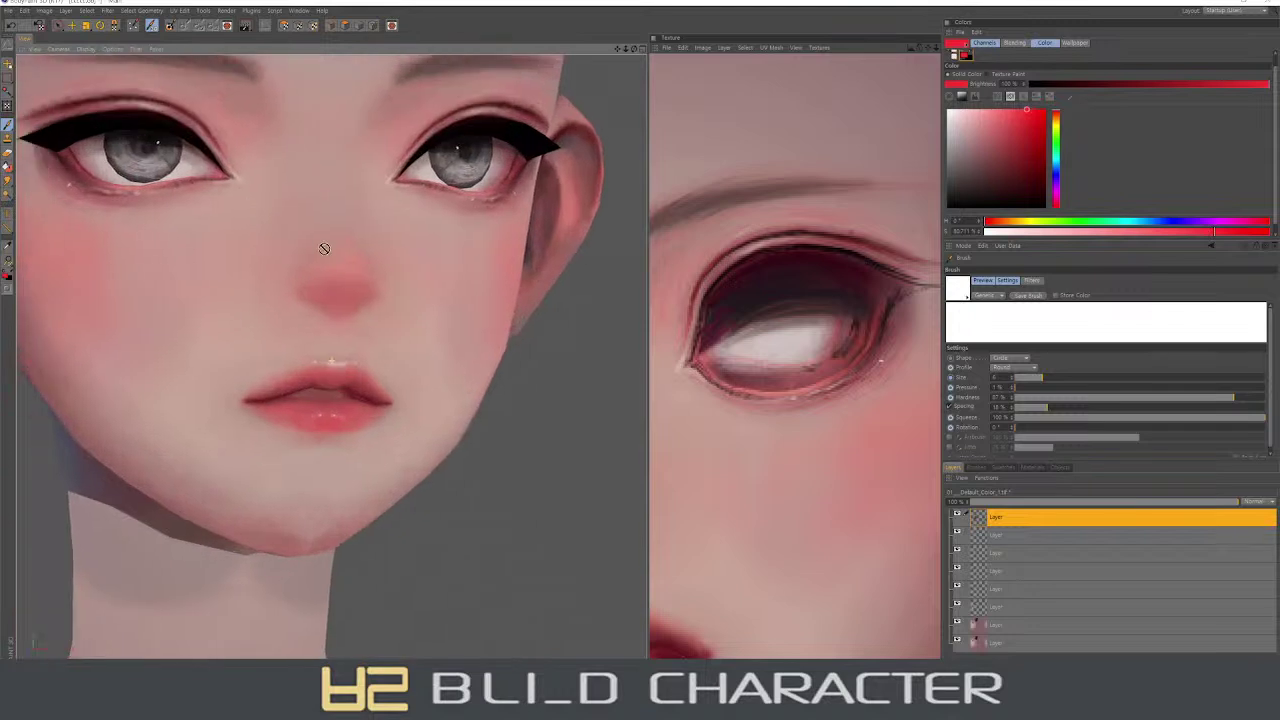
scroll(389, 328, "up", 3)
- Sample the pale skin pink from the face and set the brush size to 80
key("v")
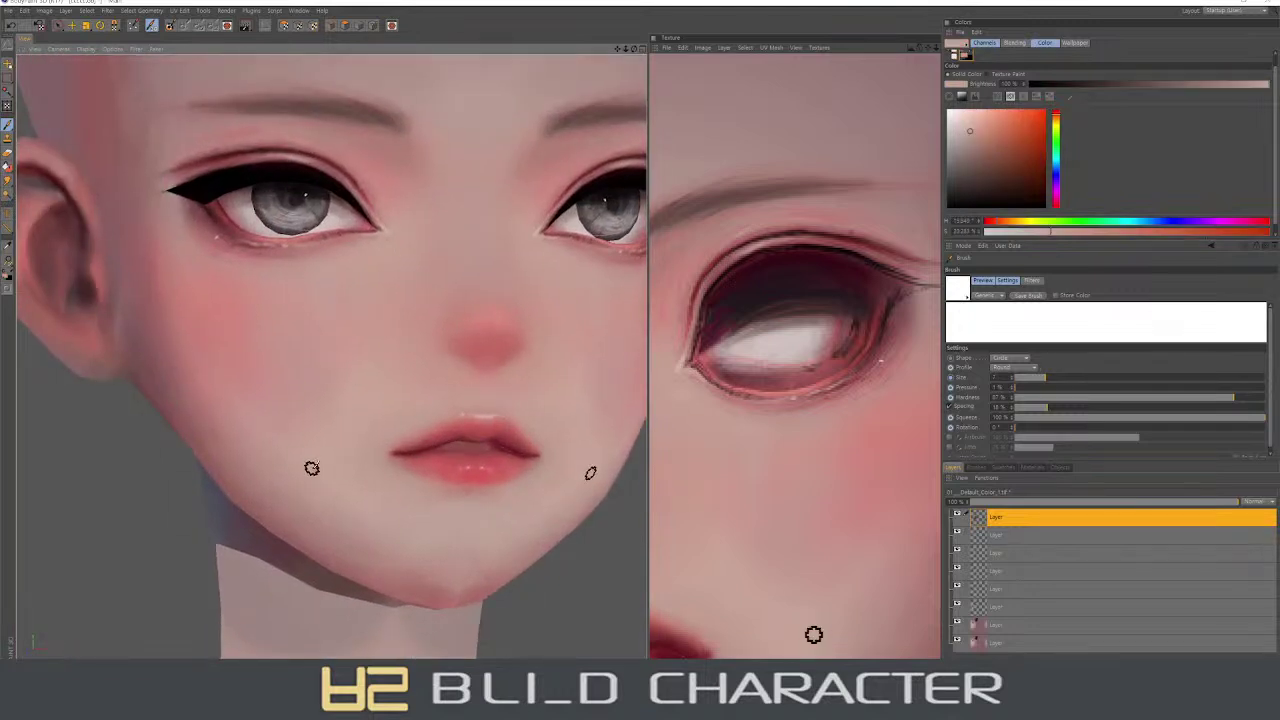
key("bracketright")
key("bracketright")
key("bracketright")
left_click_drag(427, 560, 280, 505, "alt")
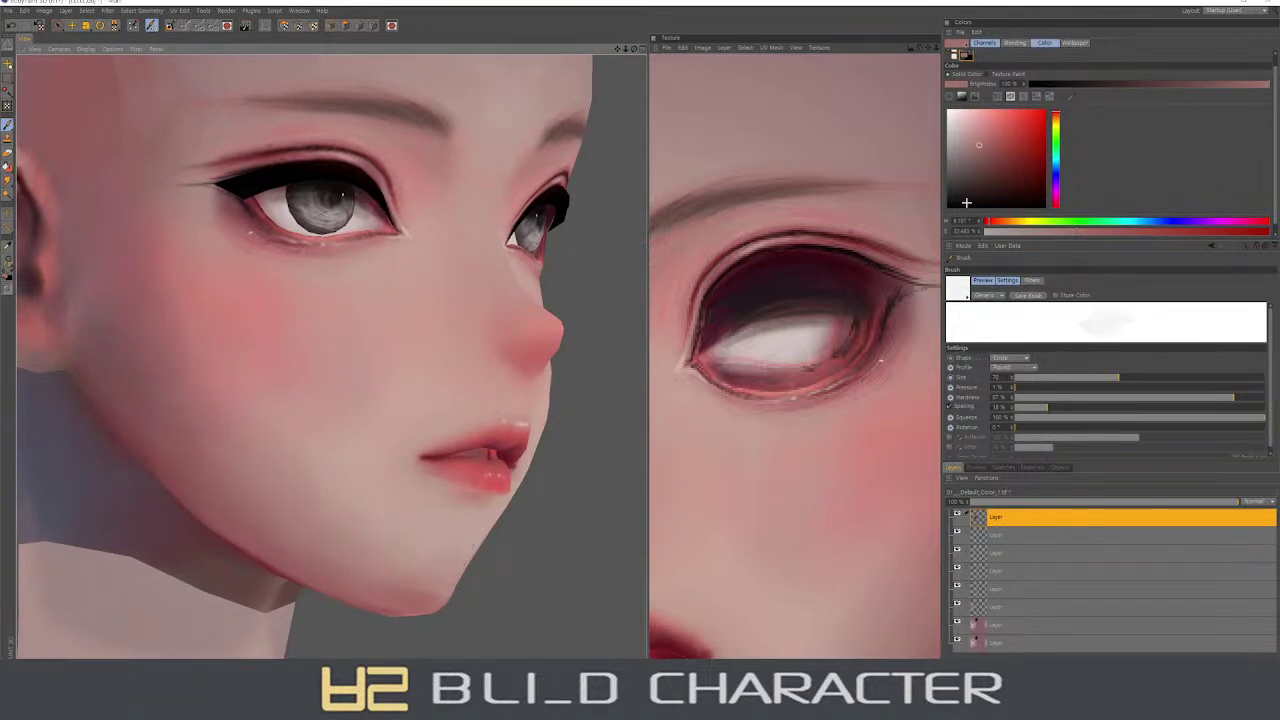
left_click(1008, 110)
key("bracketright")
left_click_drag(309, 519, 352, 450, "alt")
key("bracketleft")
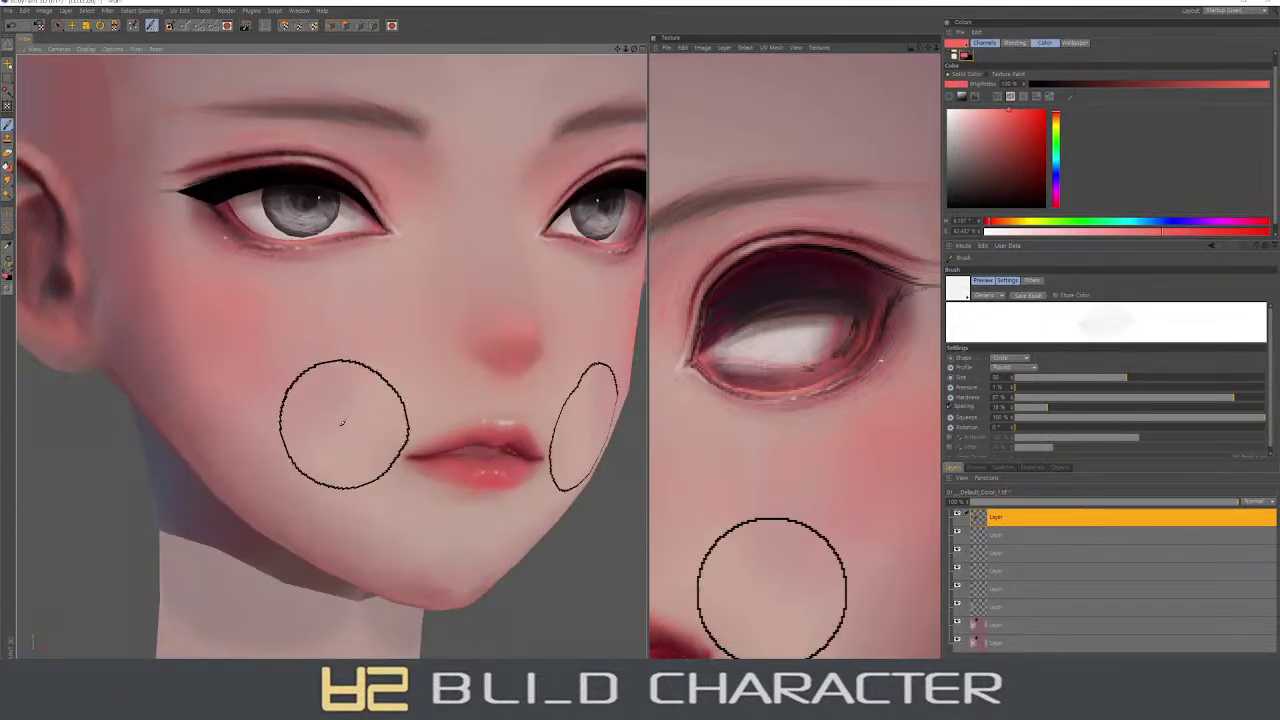
key("v")
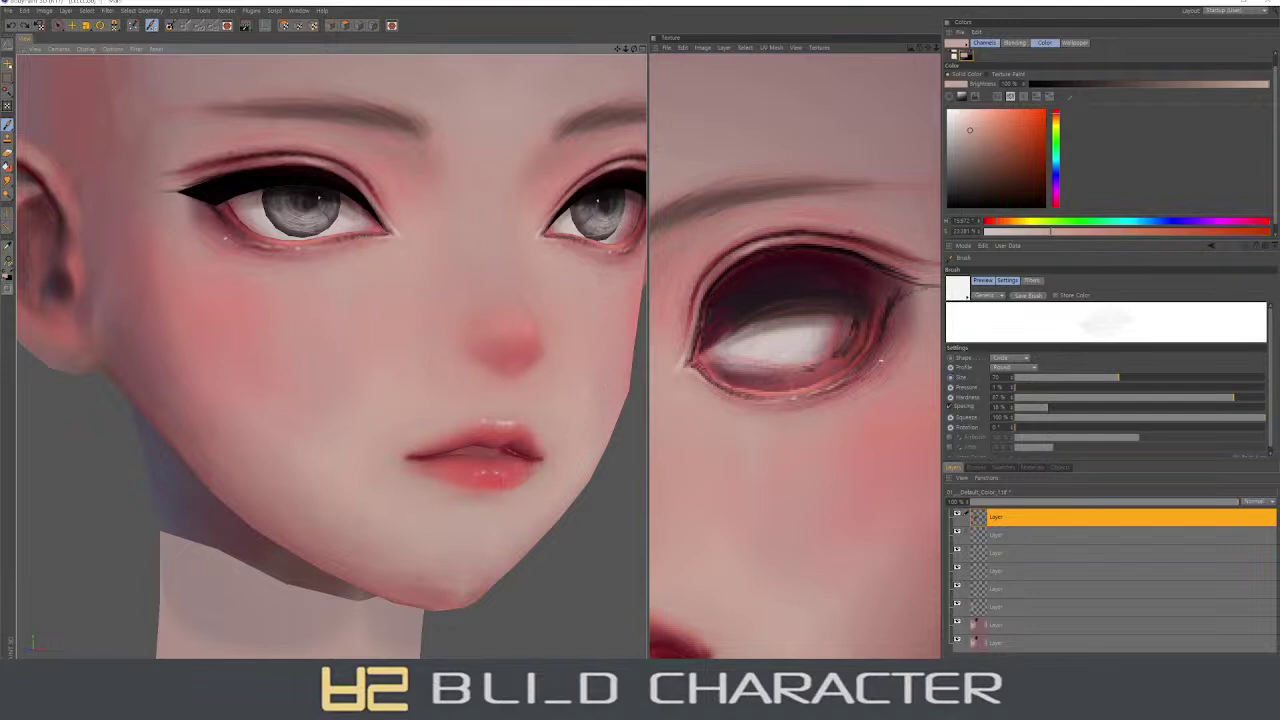
key("bracketright")
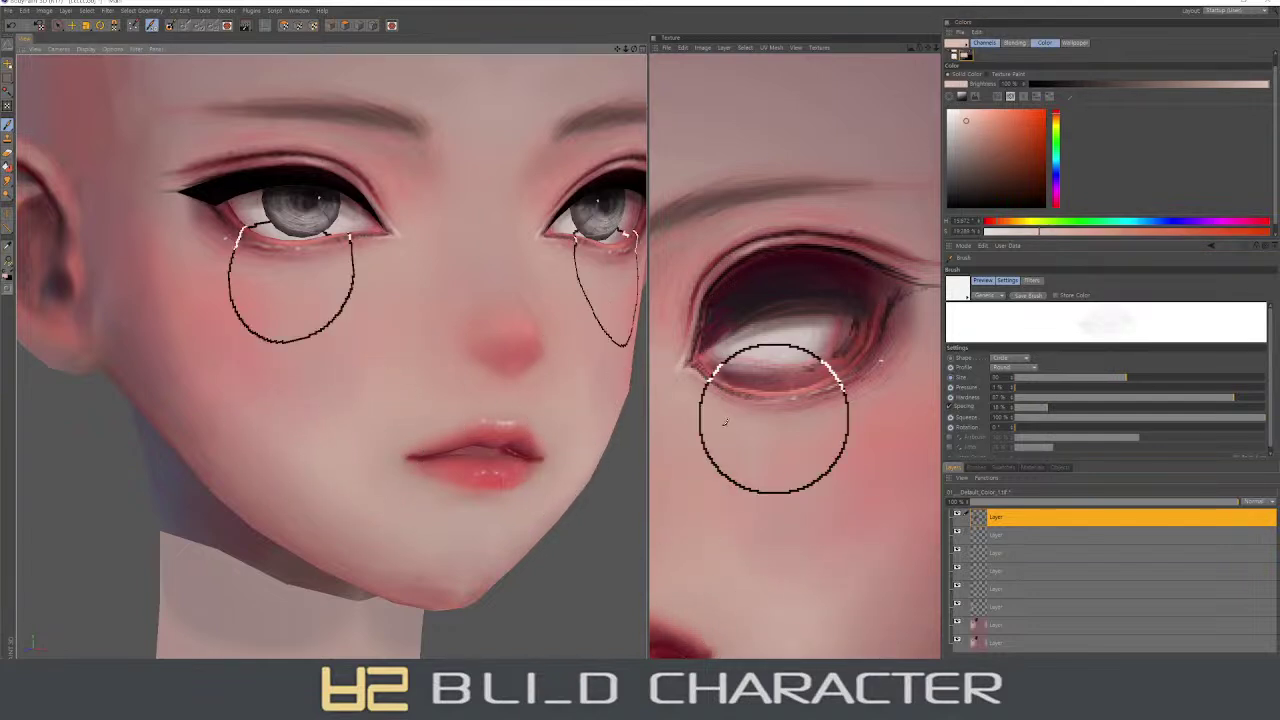
- Airbrush soft pink blush around the nose with a smaller brush
left_click_drag(294, 300, 350, 410, "alt")
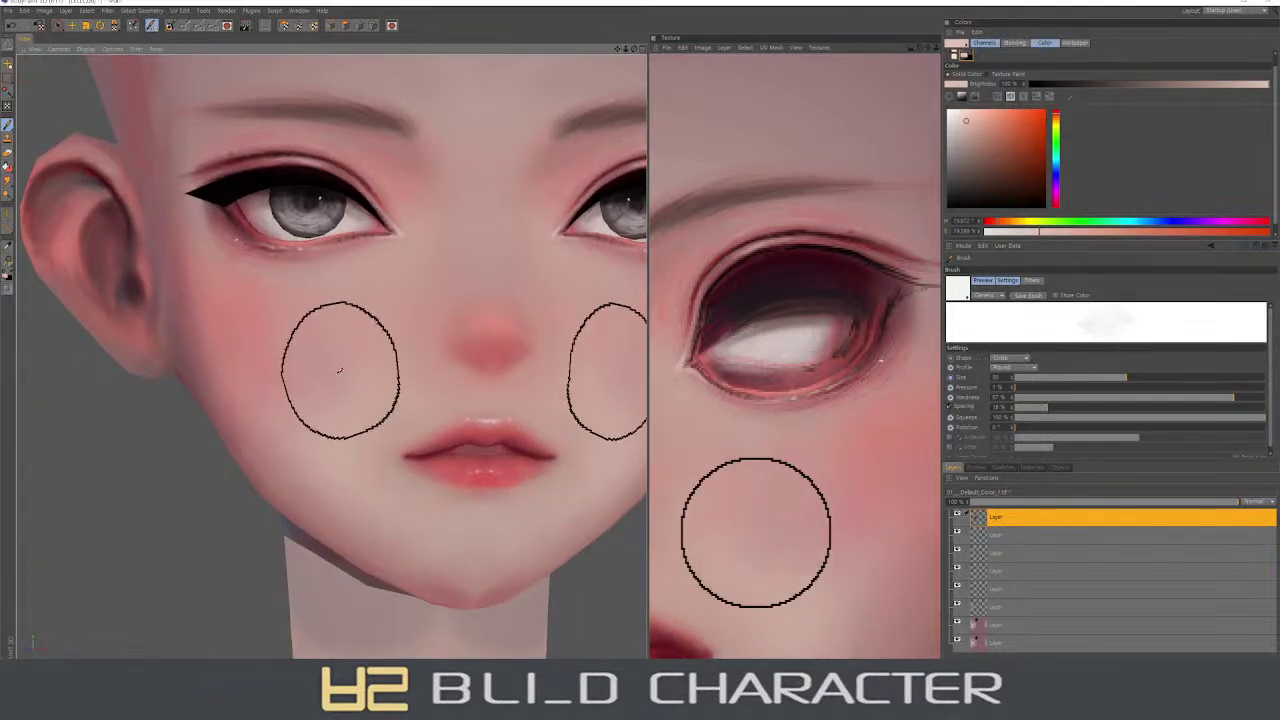
left_click_drag(380, 480, 419, 508, "alt")
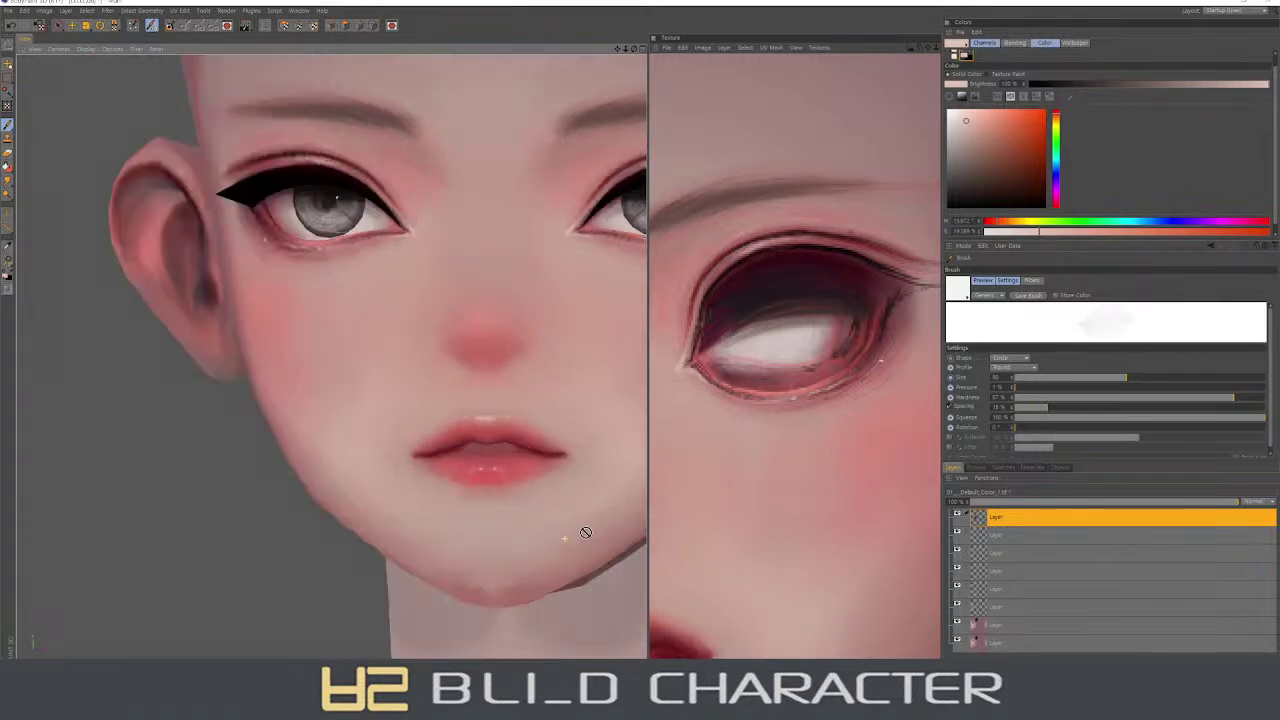
left_click_drag(557, 491, 577, 531, "alt")
mouse_move(380, 443)
left_mouse_down("alt")
mouse_move(386, 400)
mouse_move(422, 378)
left_mouse_up("alt")
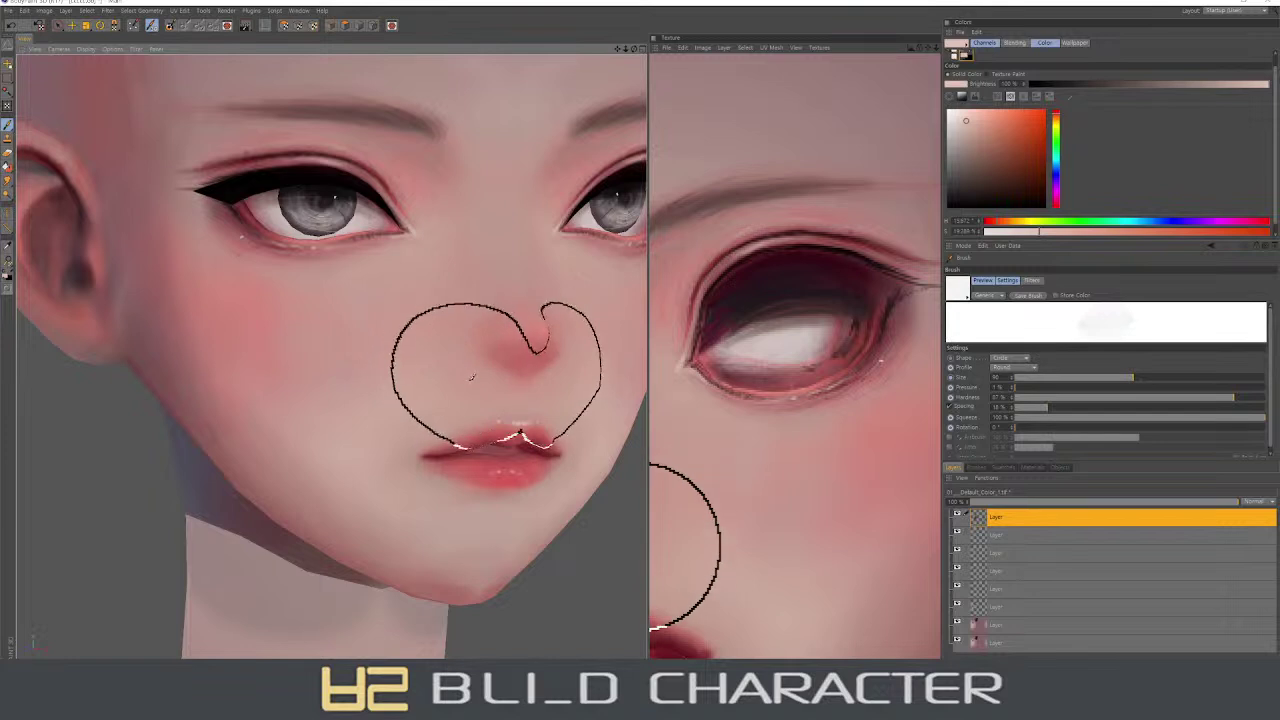
mouse_move(500, 420)
left_mouse_down("shift")
mouse_move(511, 390)
mouse_move(436, 377)
mouse_move(291, 449)
left_mouse_up("shift")
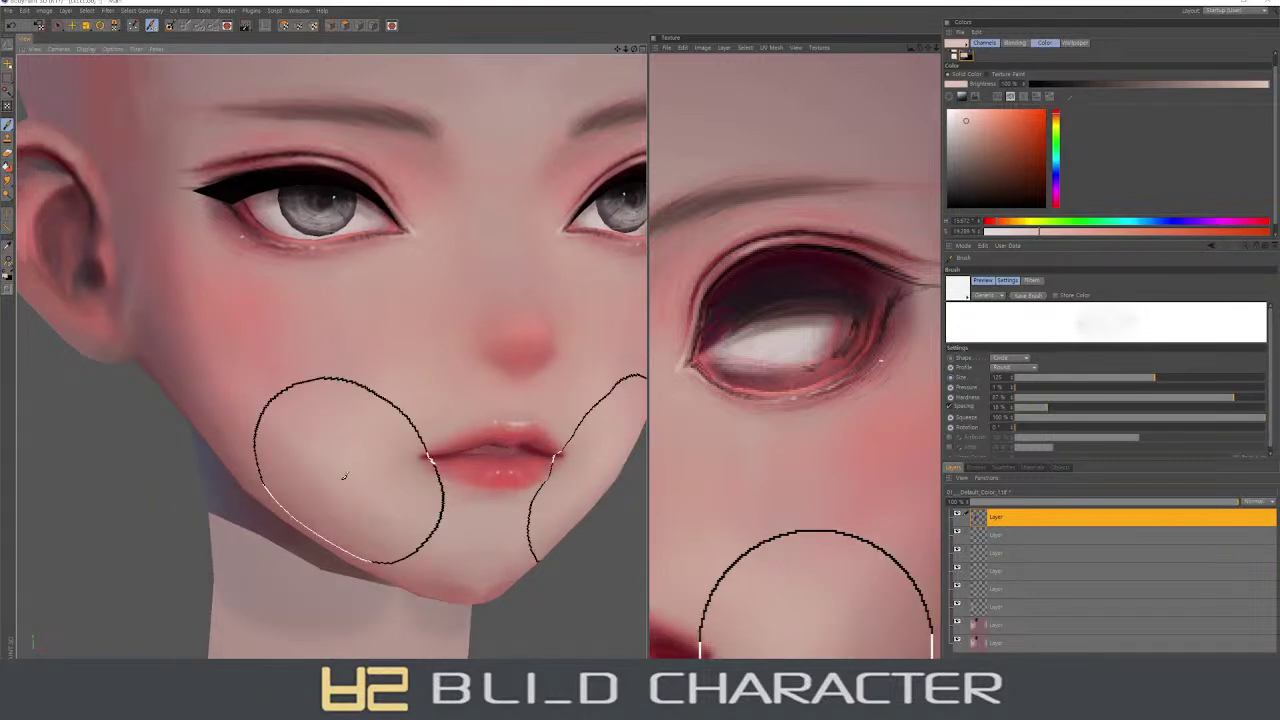
scroll(291, 449, "down", 5)
left_click_drag(150, 330, 470, 314)
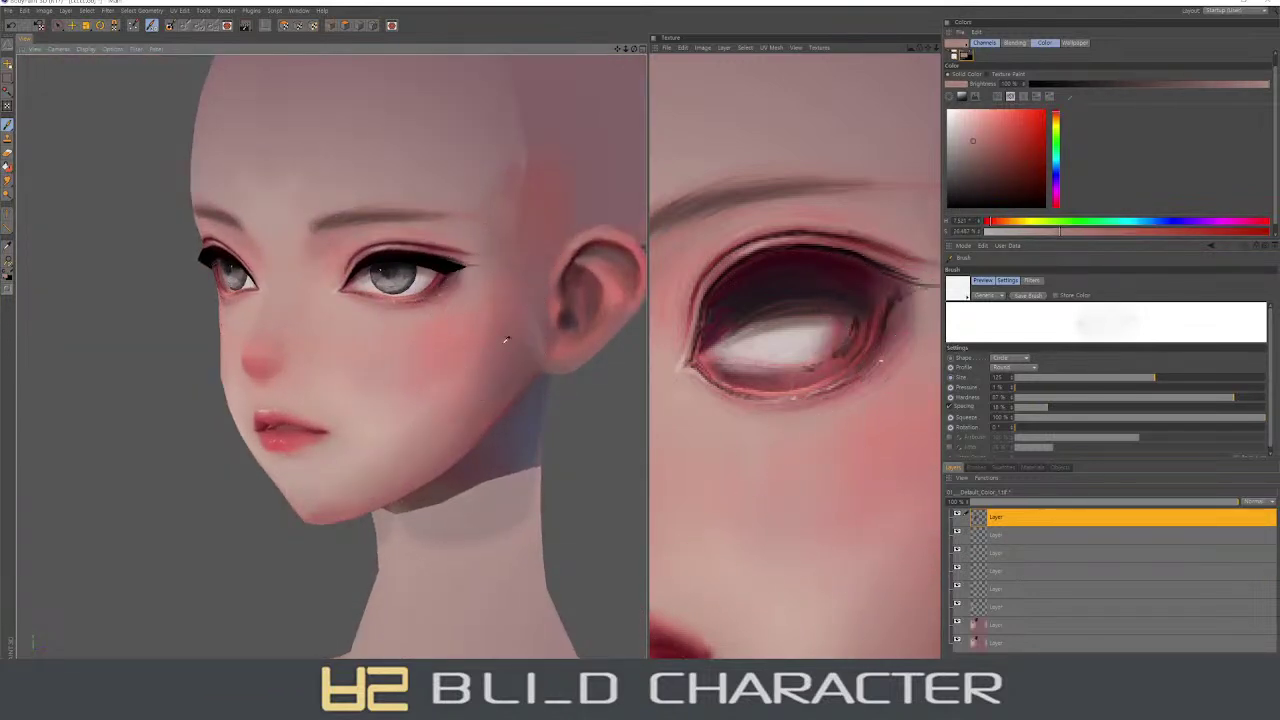
- Airbrush soft pink blush across both cheeks with a brush around size 70
left_click(1019, 376)
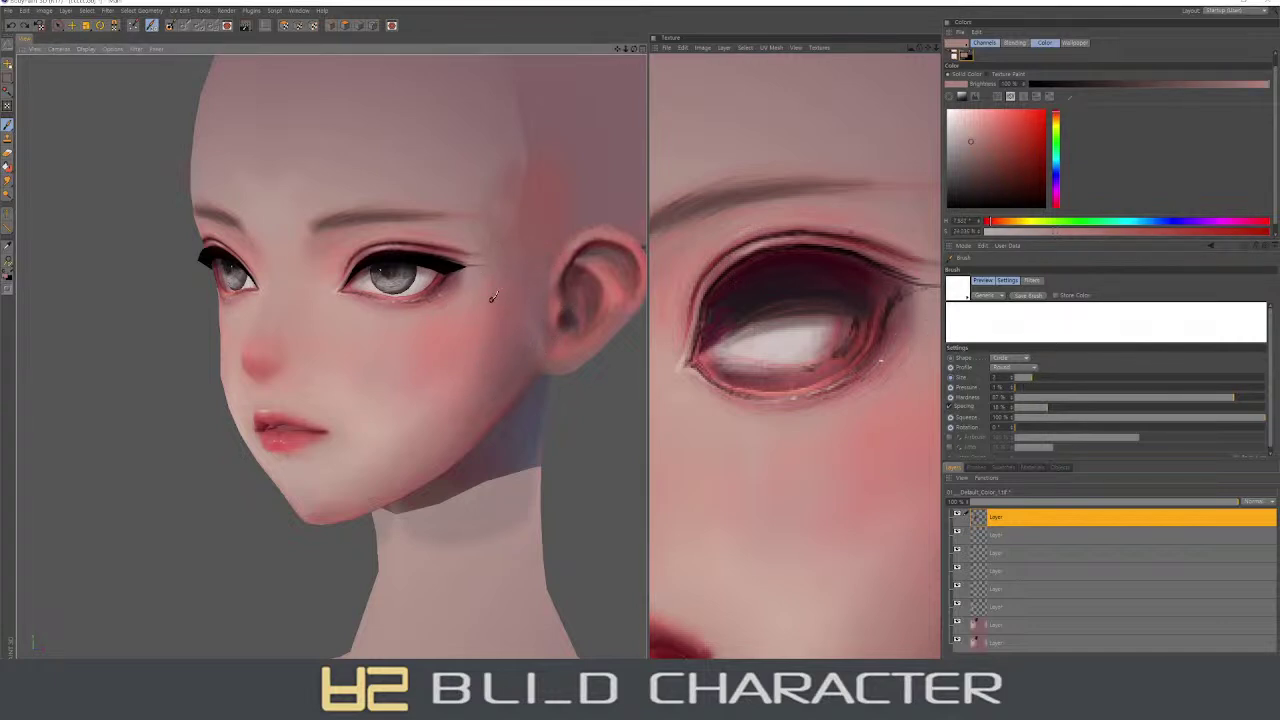
middle_click_drag(502, 298, 466, 383)
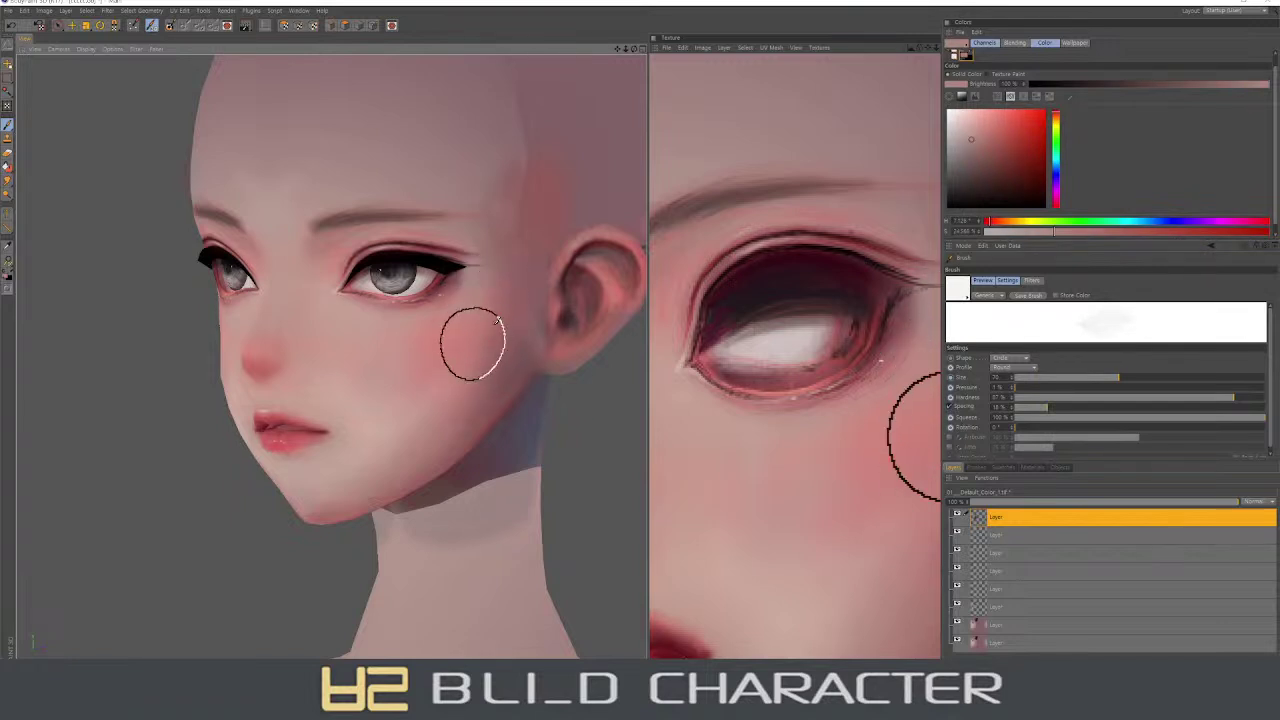
middle_click_drag(408, 448, 442, 366)
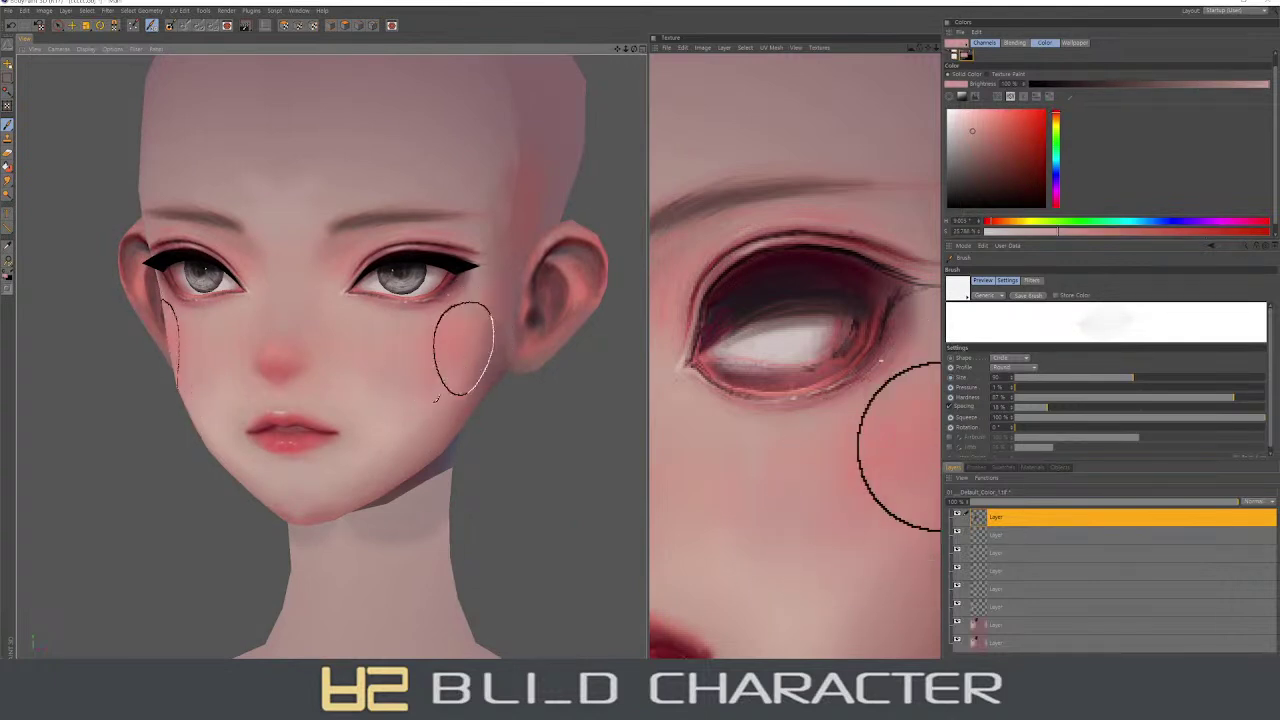
middle_click_drag(386, 428, 320, 350)
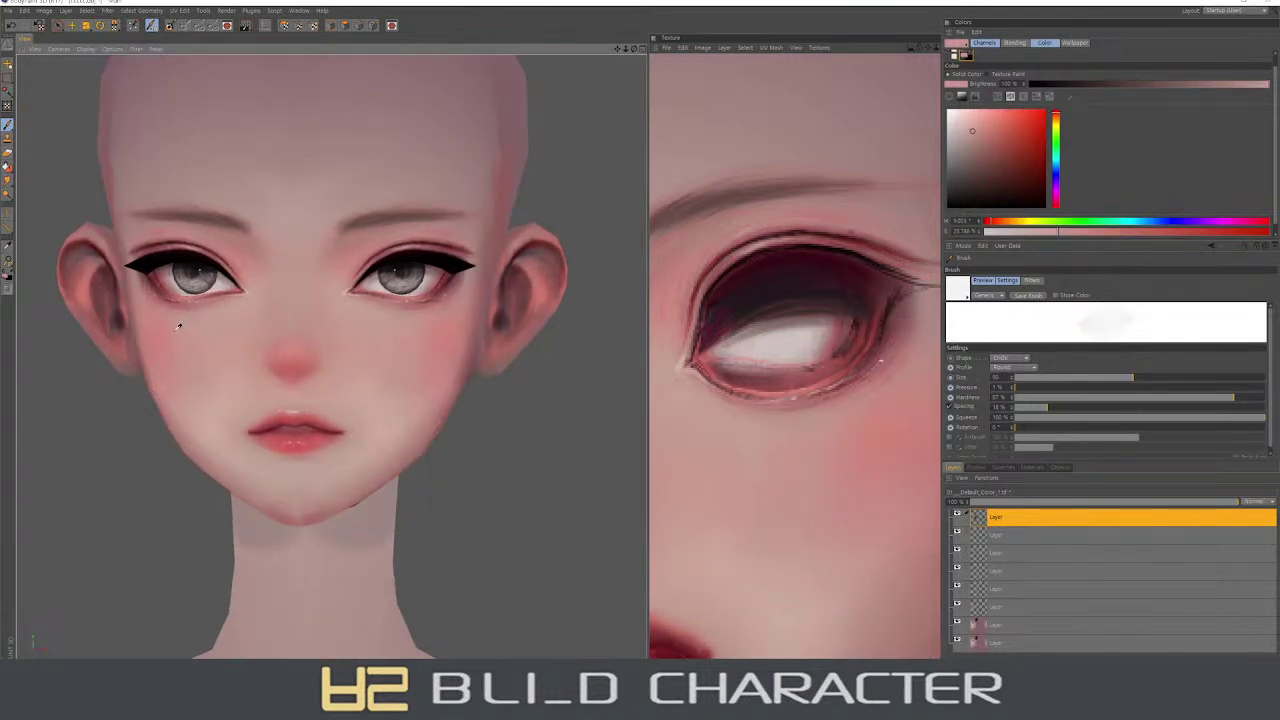
middle_click_drag(386, 271, 423, 280)
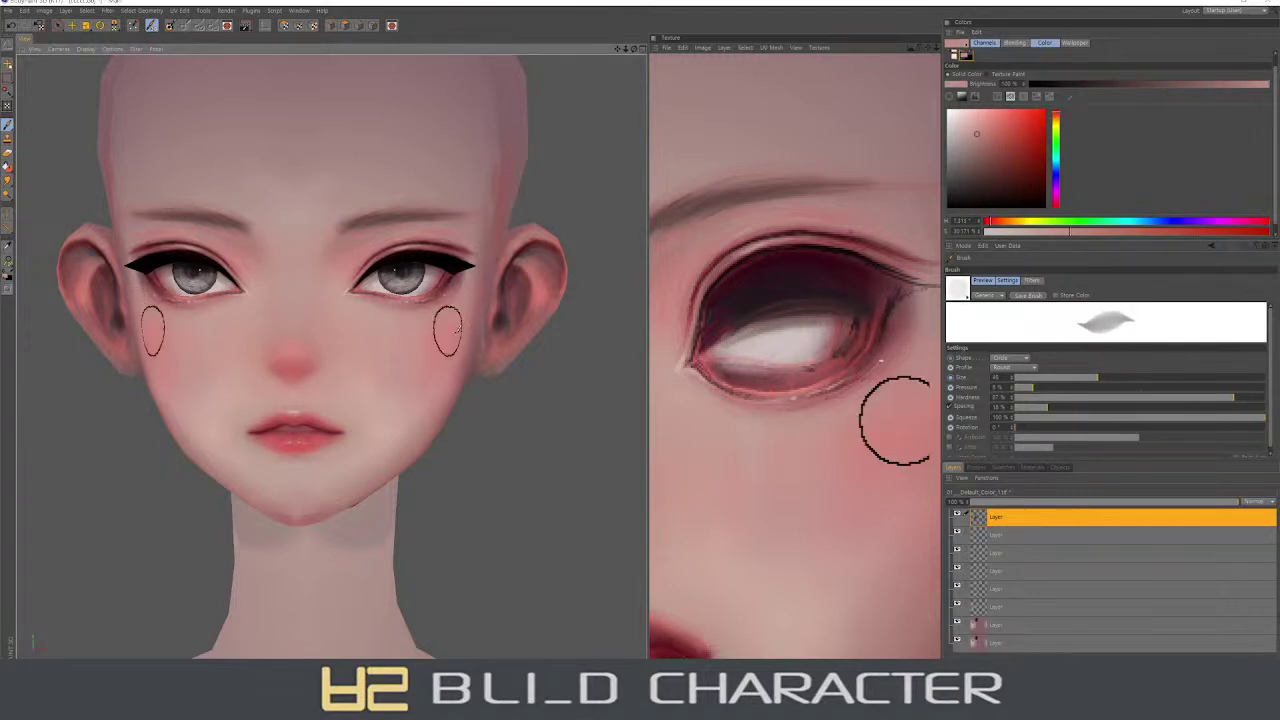
mouse_move(443, 323)
middle_mouse_down()
mouse_move(457, 325)
mouse_move(429, 357)
middle_mouse_up()
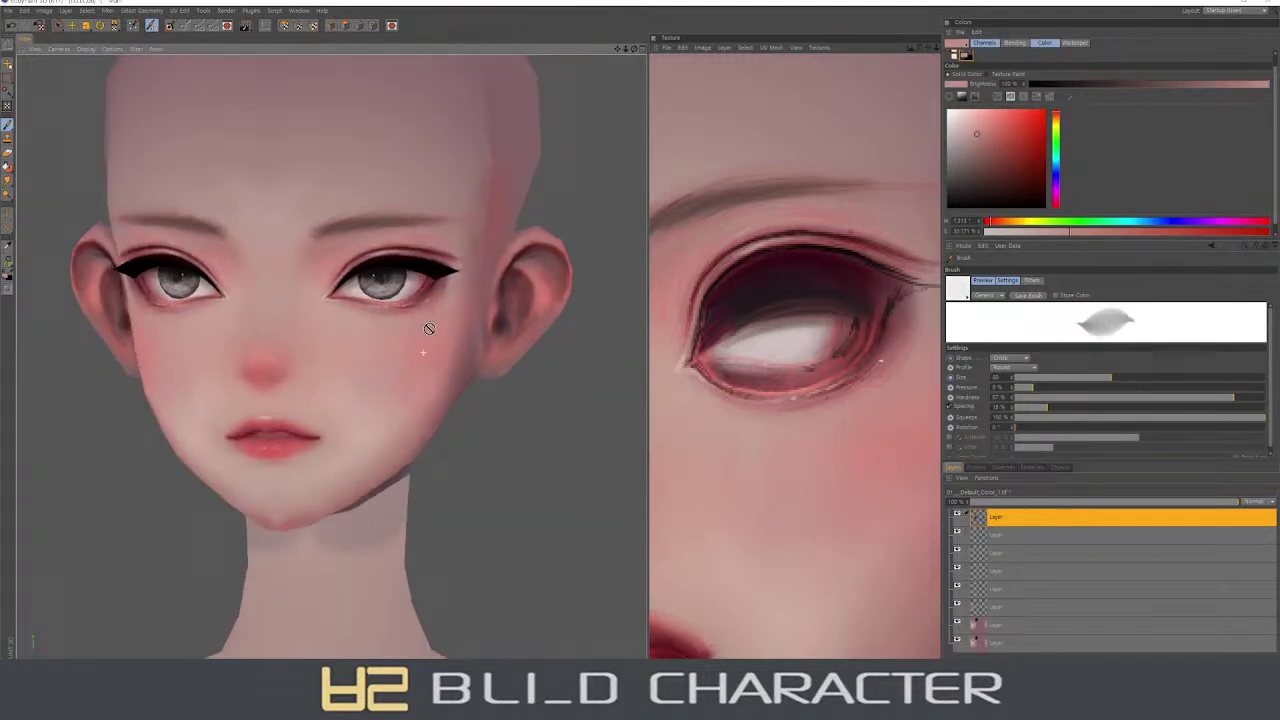
left_click(1019, 203)
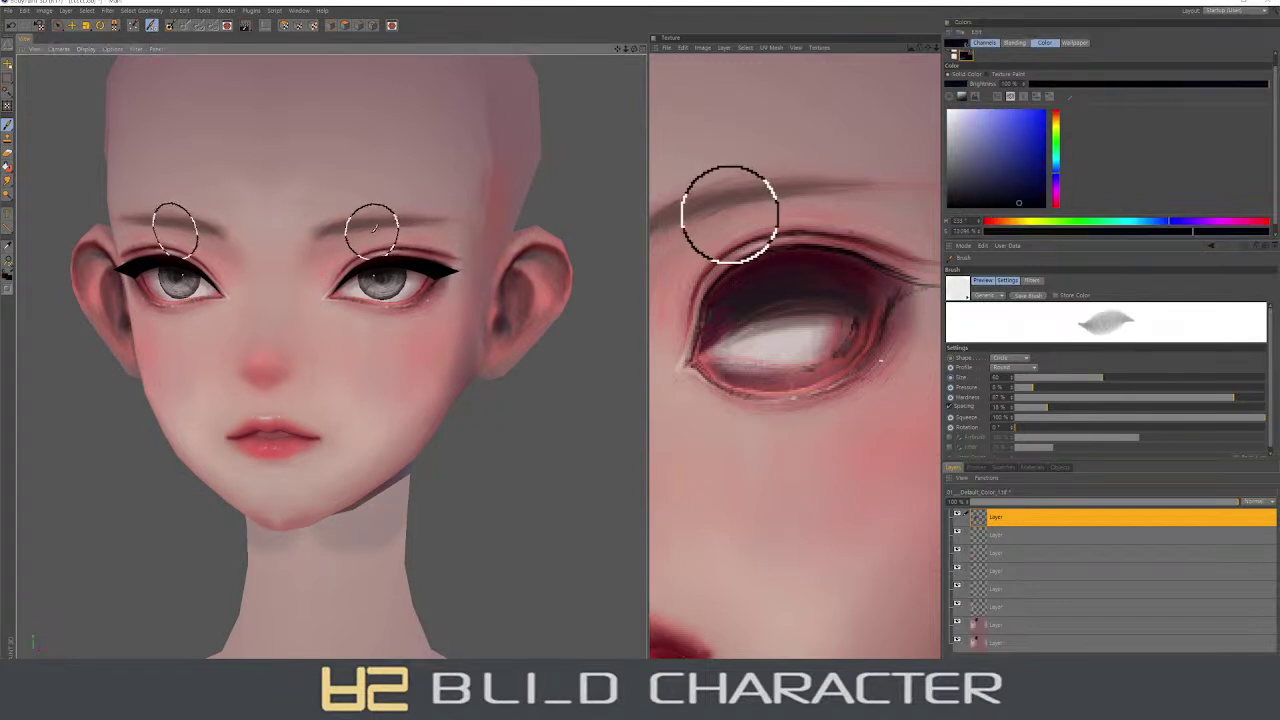
- Try a broad near-black stroke across the eyebrow, then undo it
middle_click_drag(371, 223, 383, 227)
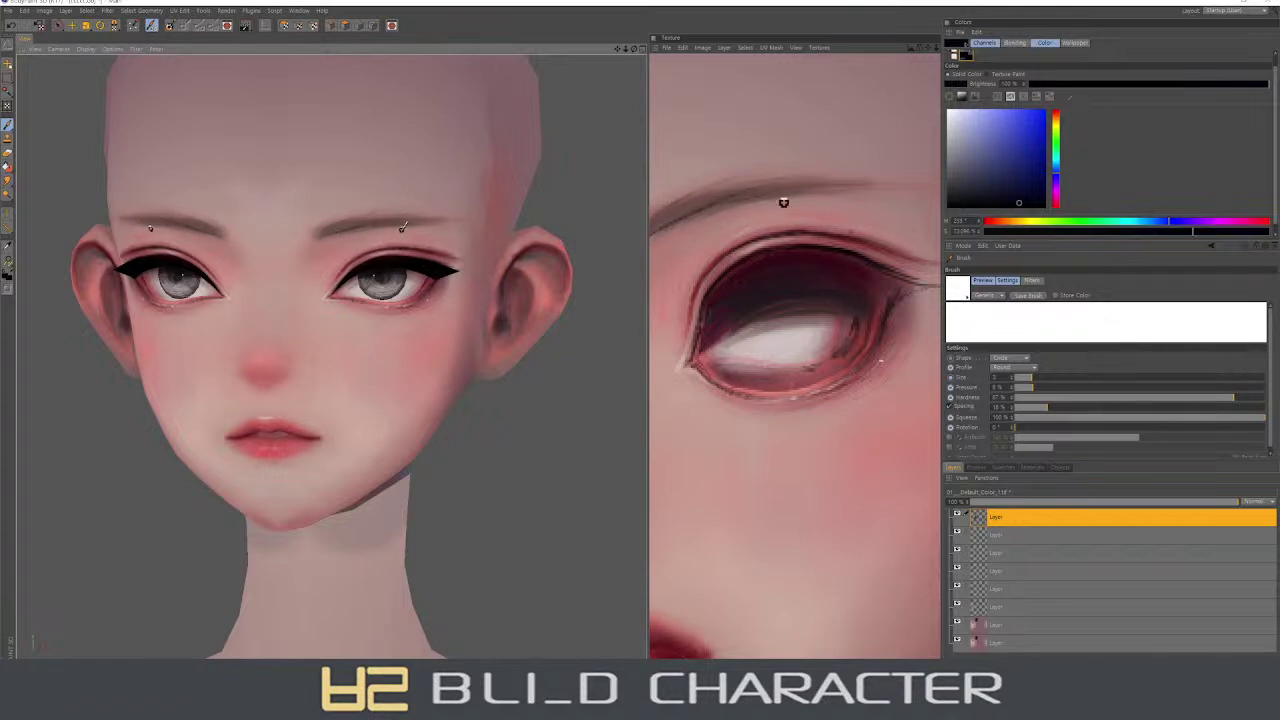
middle_click_drag(659, 222, 680, 222)
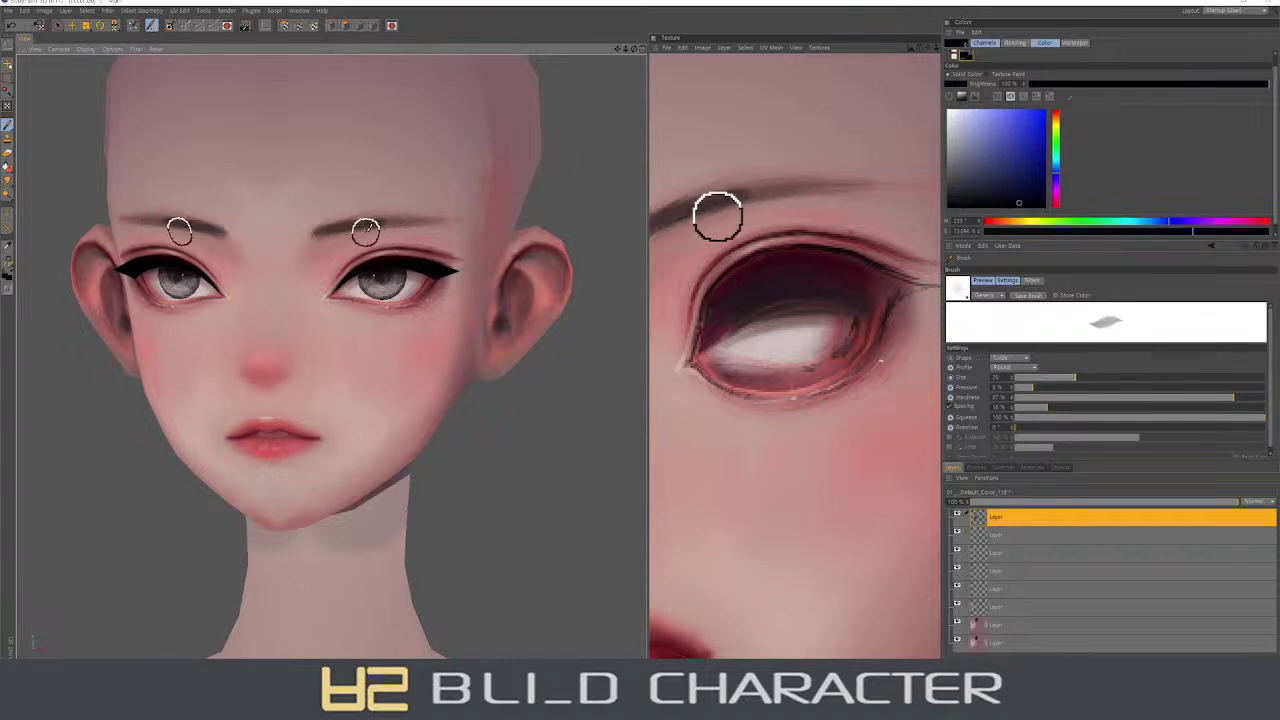
left_click_drag(651, 234, 838, 210)
key("ctrl+z")
key("ctrl+y")
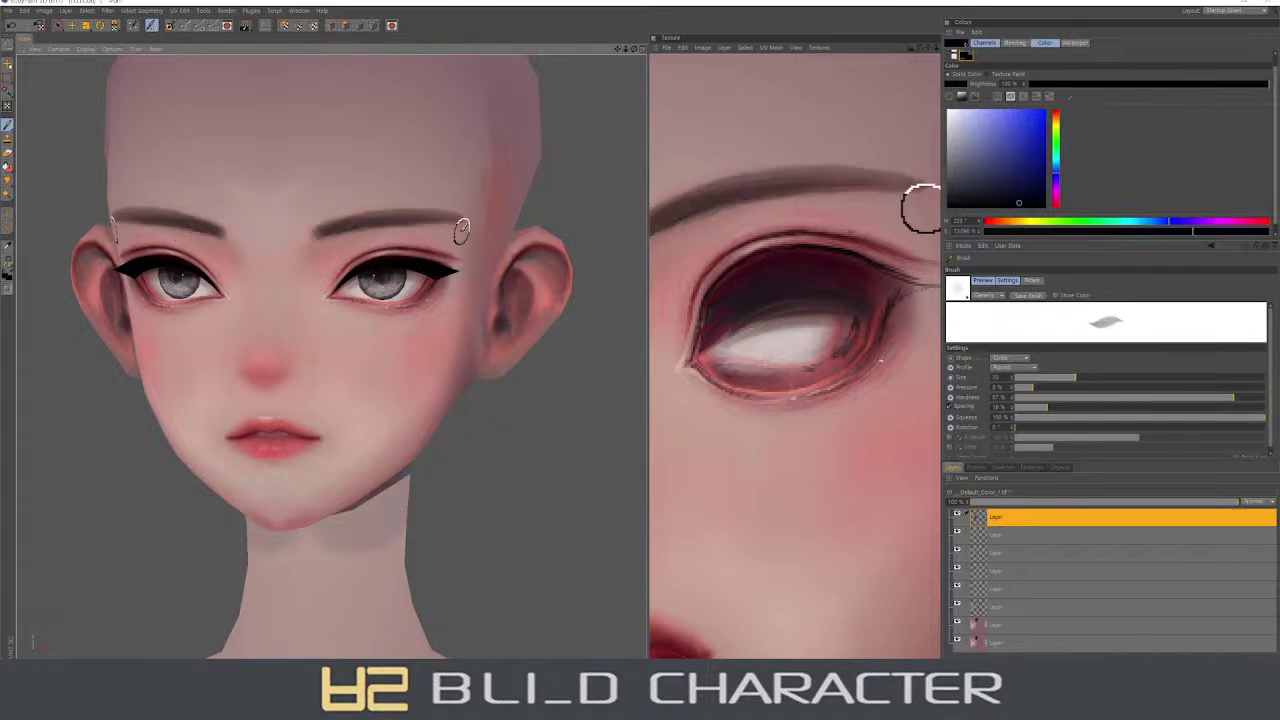
key("ctrl+z")
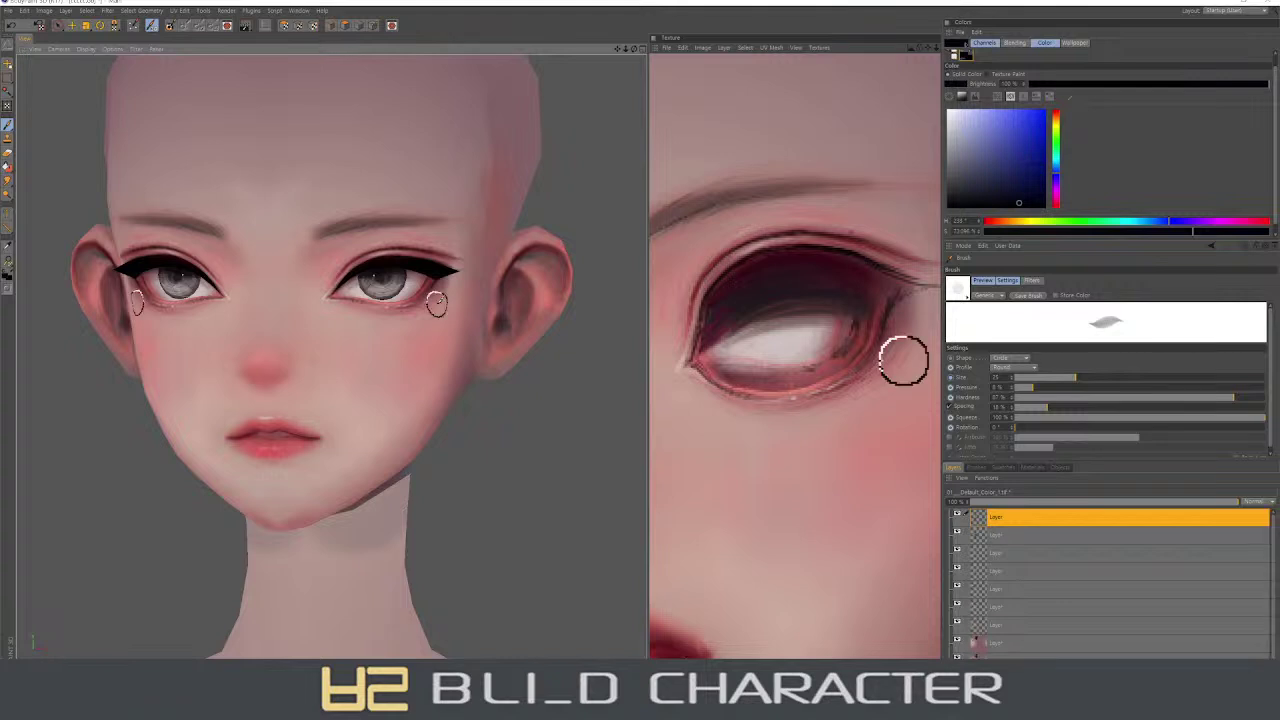
- Thicken the eyebrow with many short, fine near-black hair strokes
middle_click_drag(709, 223, 673, 217)
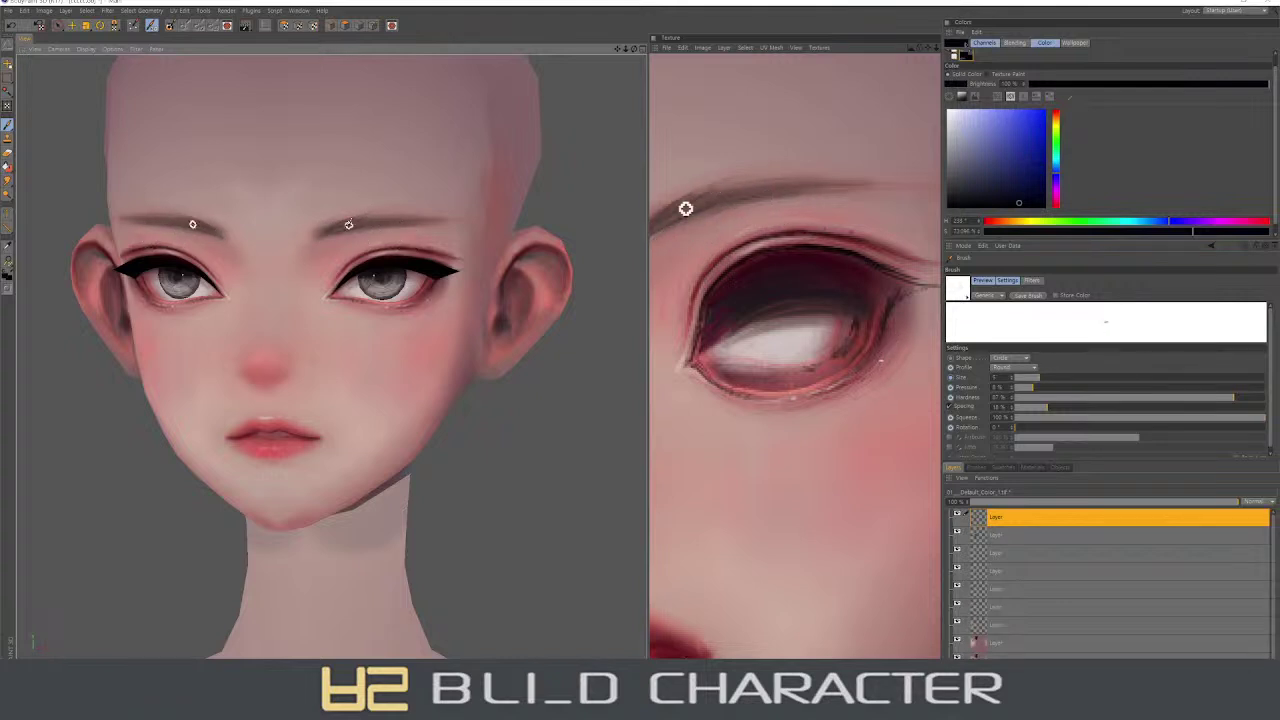
mouse_move(686, 206)
left_mouse_down()
mouse_move(763, 177)
mouse_move(759, 192)
left_mouse_up()
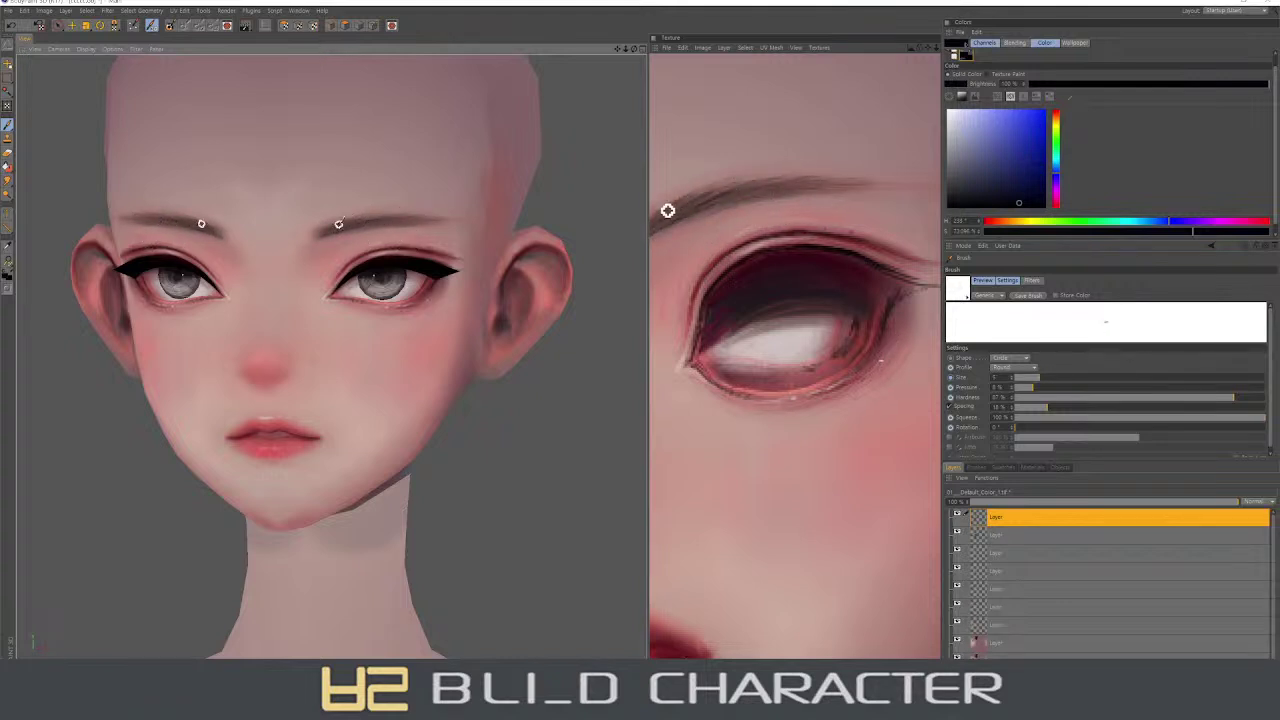
mouse_move(666, 209)
left_mouse_down()
mouse_move(763, 186)
mouse_move(741, 179)
mouse_move(863, 189)
left_mouse_up()
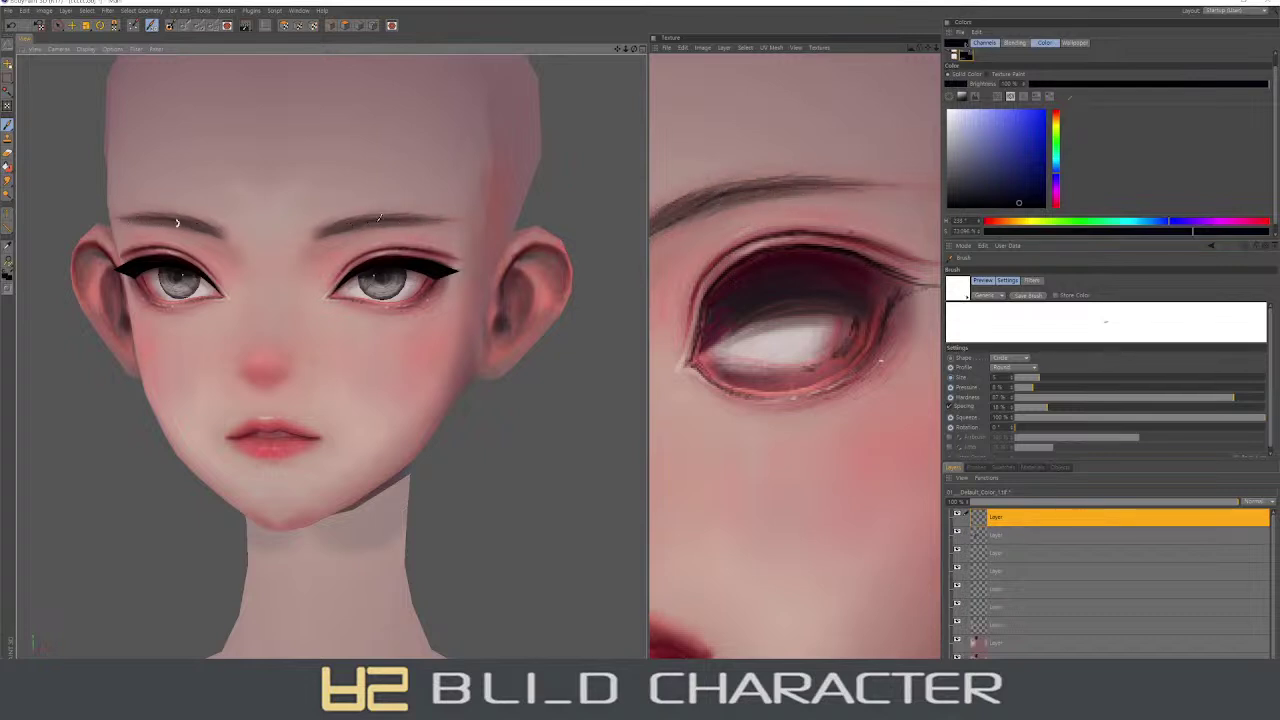
mouse_move(663, 229)
left_mouse_down()
mouse_move(864, 180)
mouse_move(823, 190)
left_mouse_up()
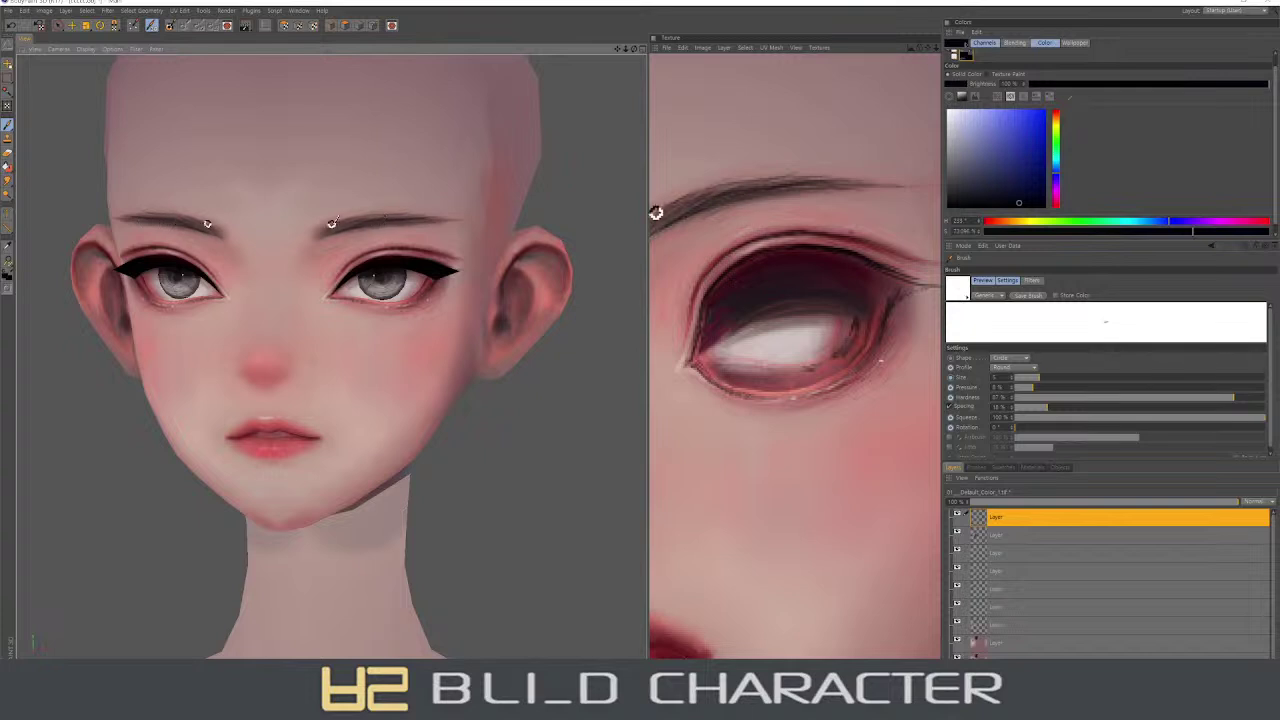
left_click_drag(656, 214, 769, 181)
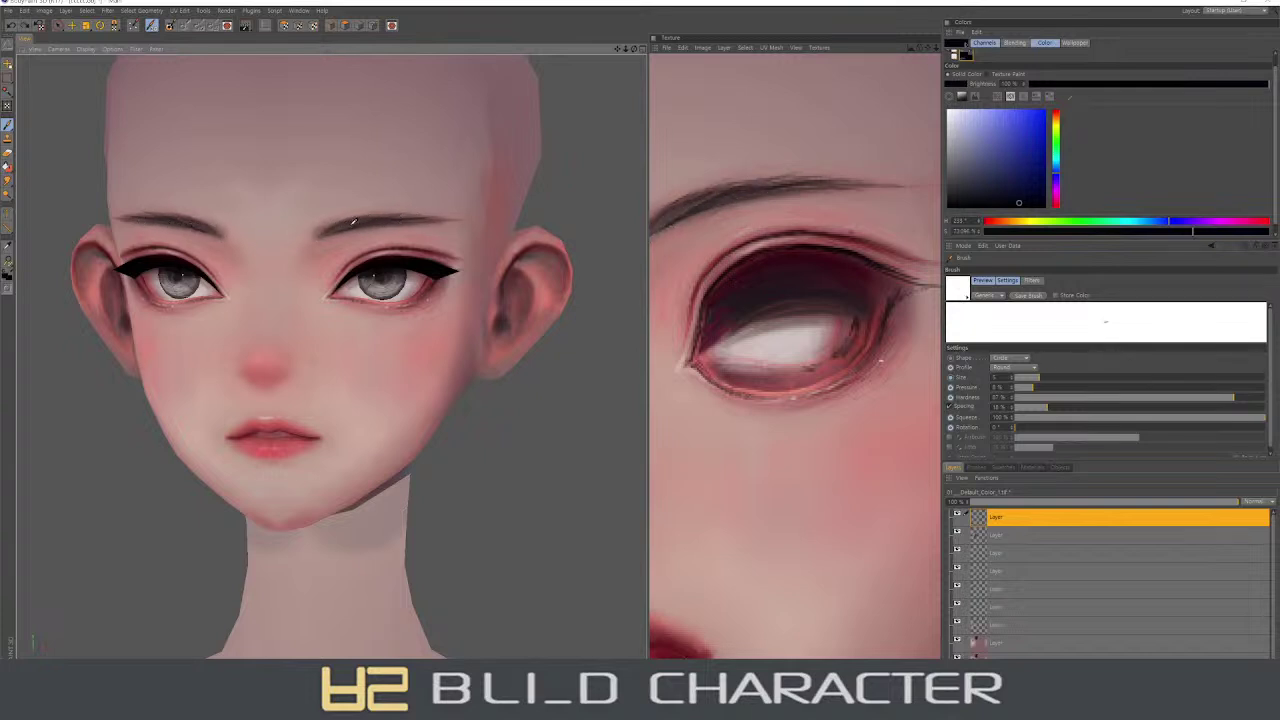
mouse_move(400, 285)
left_mouse_down("alt")
mouse_move(453, 290)
mouse_move(600, 260)
left_mouse_up("alt")
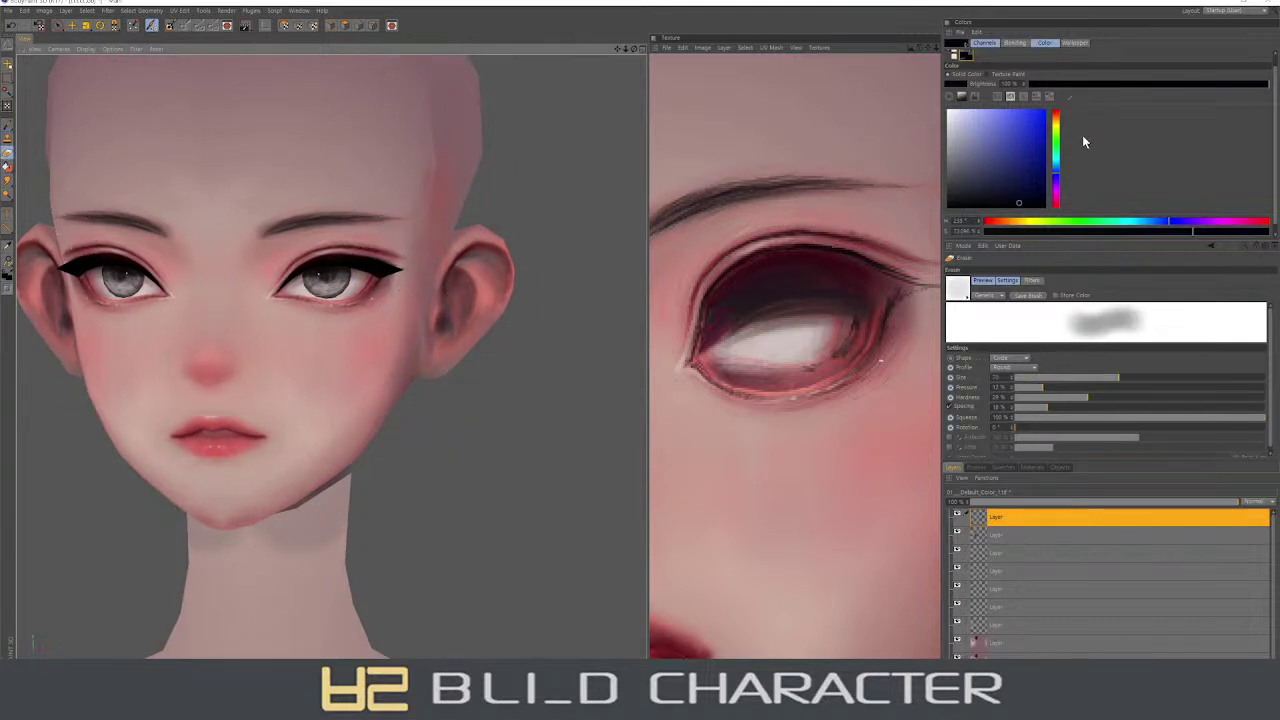
- Tidy the eyebrow with a small soft eraser and brush, then pick light blue
left_click(1045, 122)
middle_click_drag(766, 186, 829, 177)
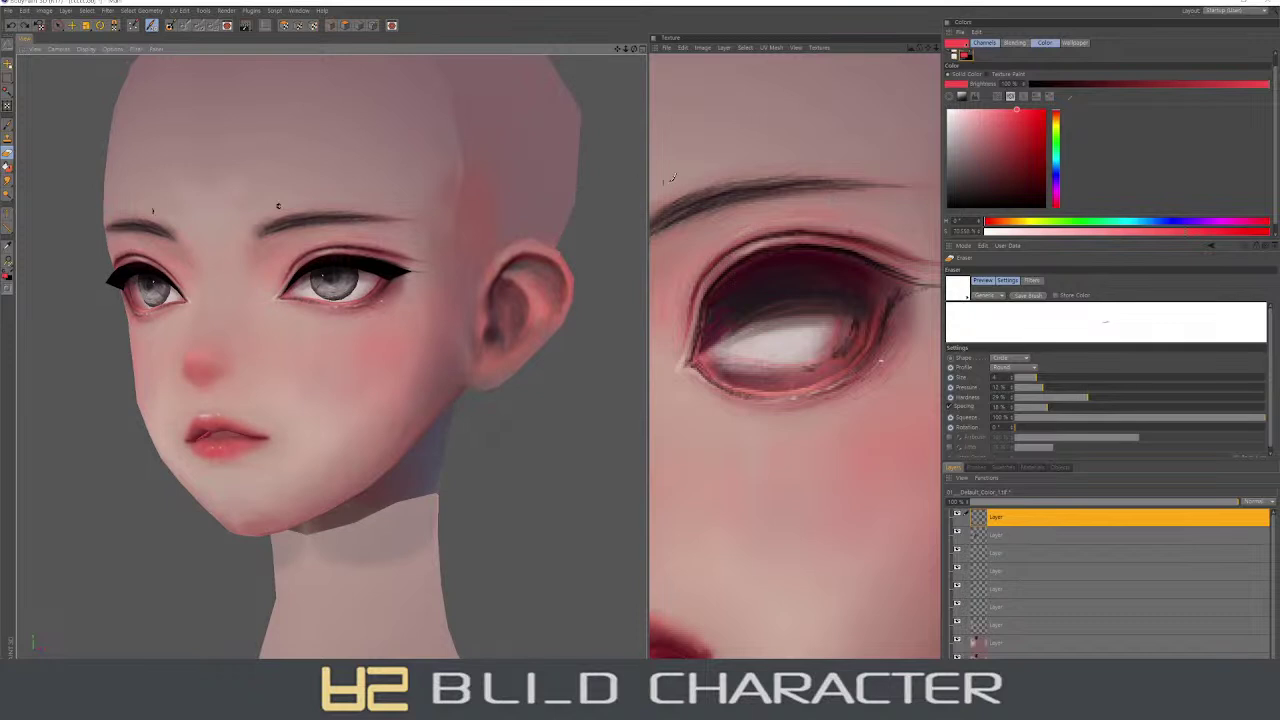
key("b")
left_click_drag(823, 177, 745, 192)
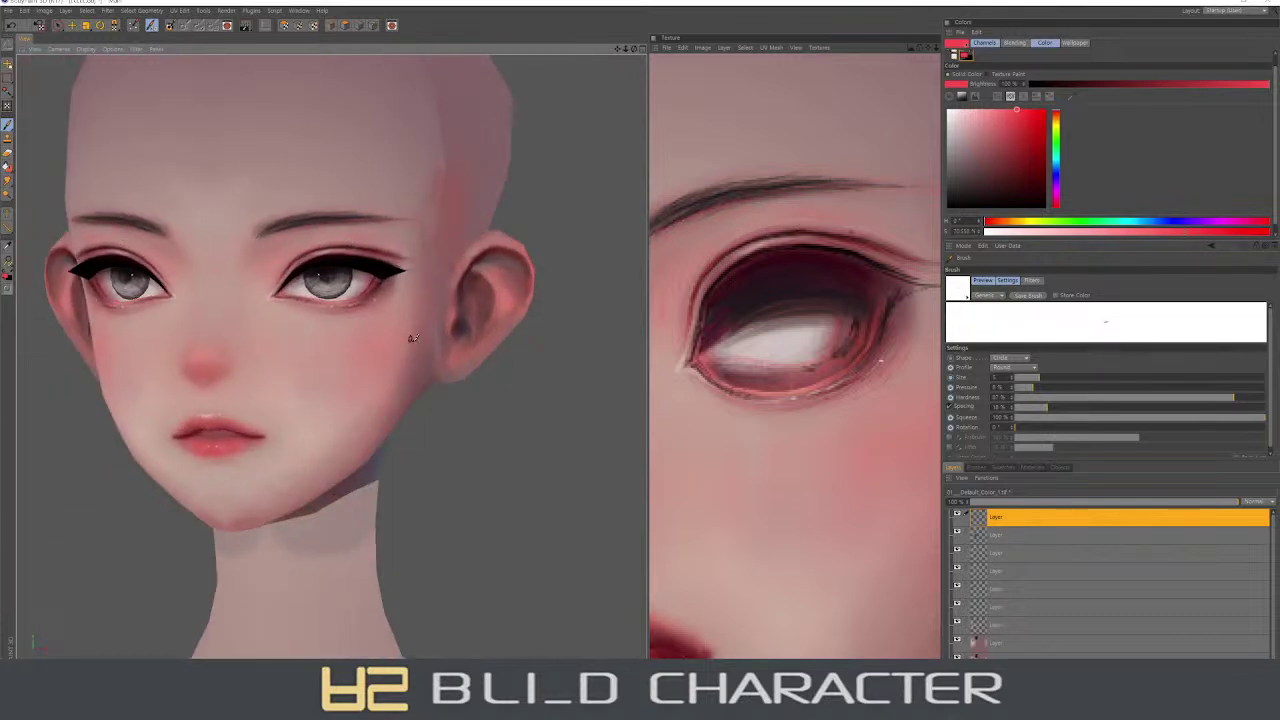
left_click(1057, 172)
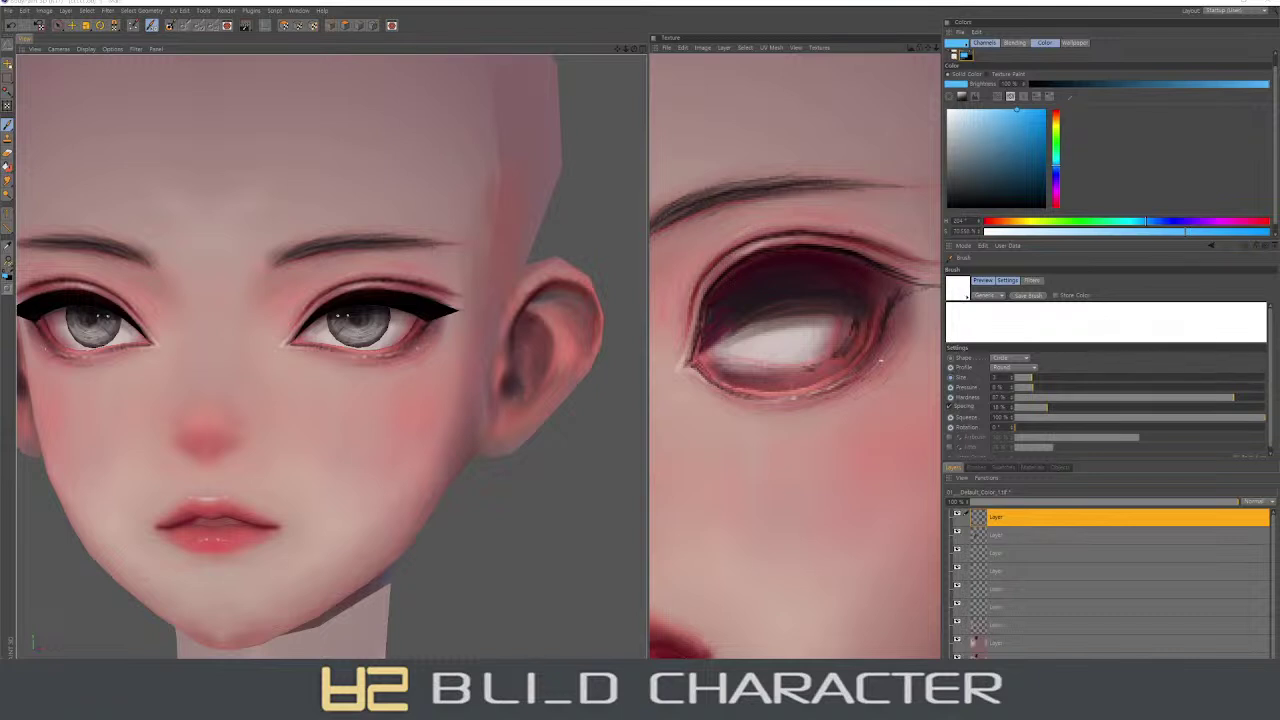
- Paint eyelid accents in darker blue and dark pink at 18% pressure
left_click_drag(340, 360, 410, 362, "alt")
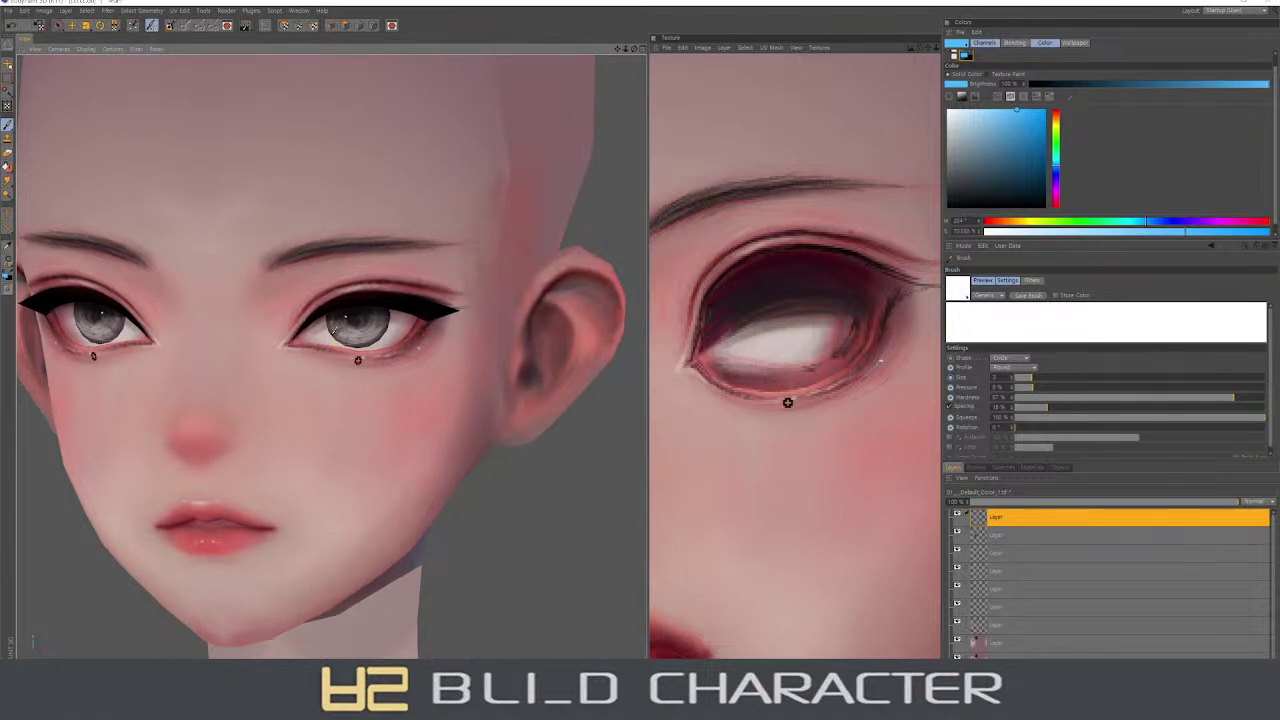
left_click(1024, 179)
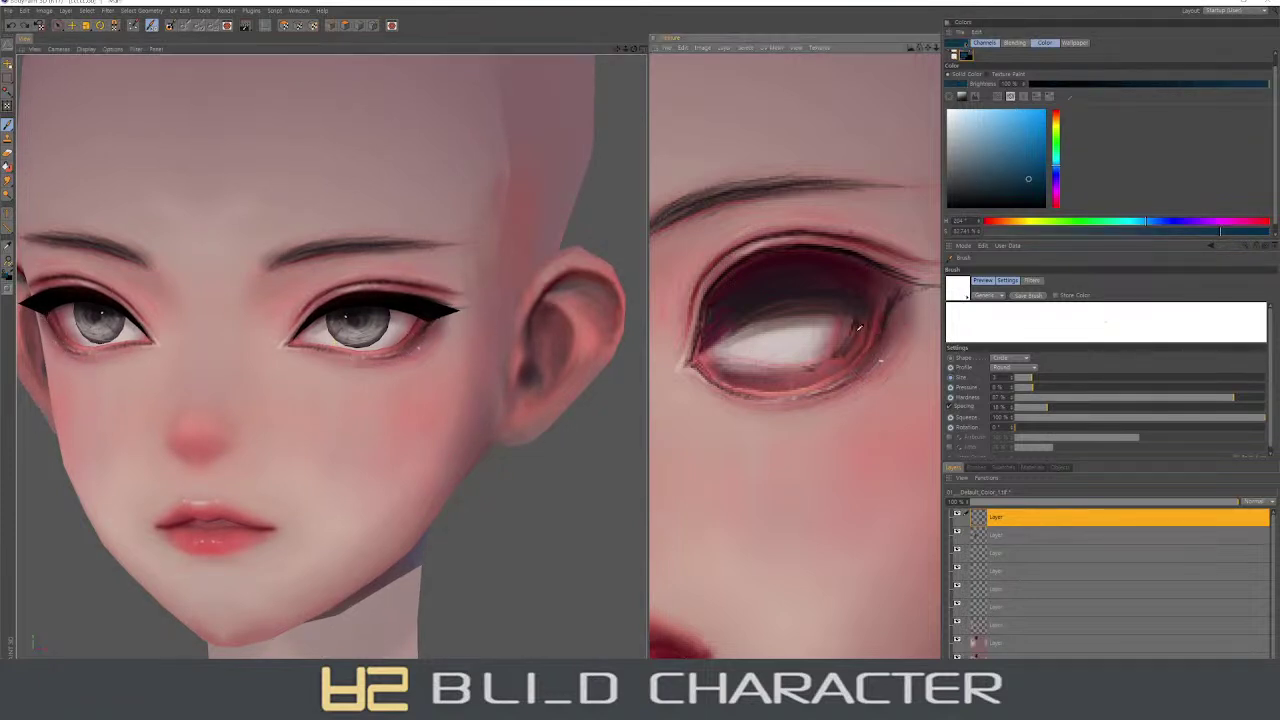
left_click(1047, 387)
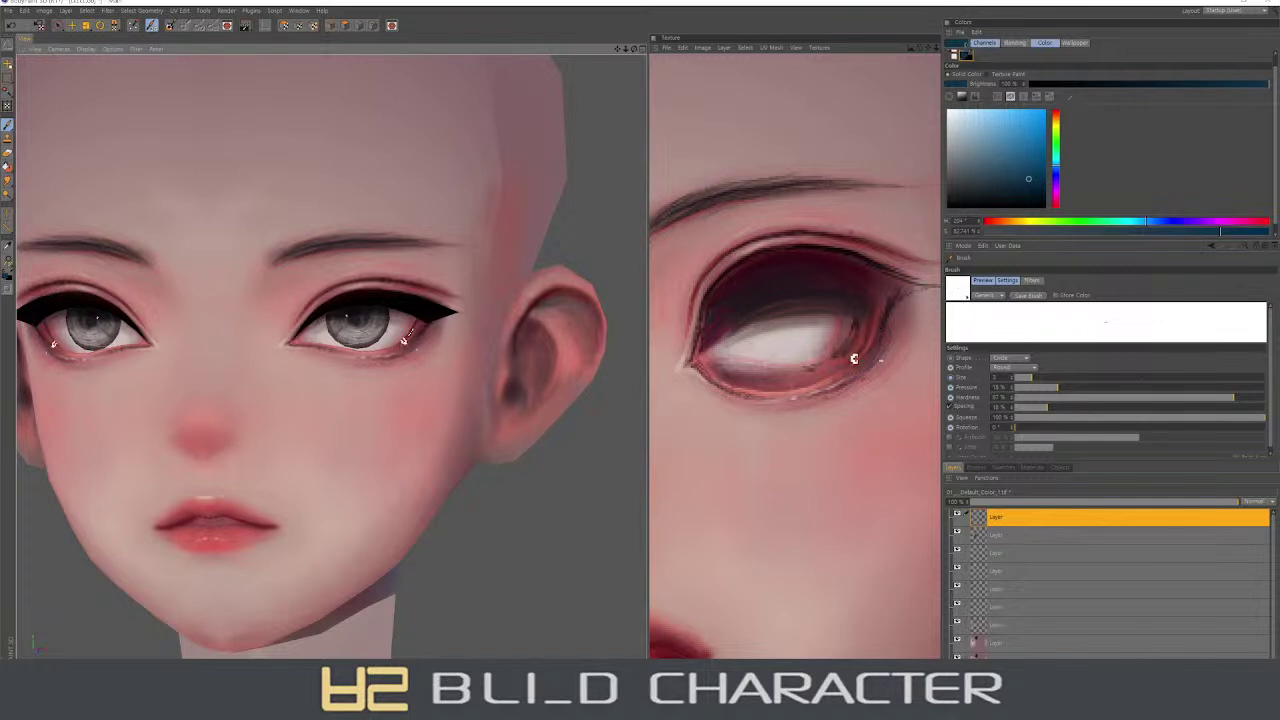
left_click(885, 318, "ctrl")
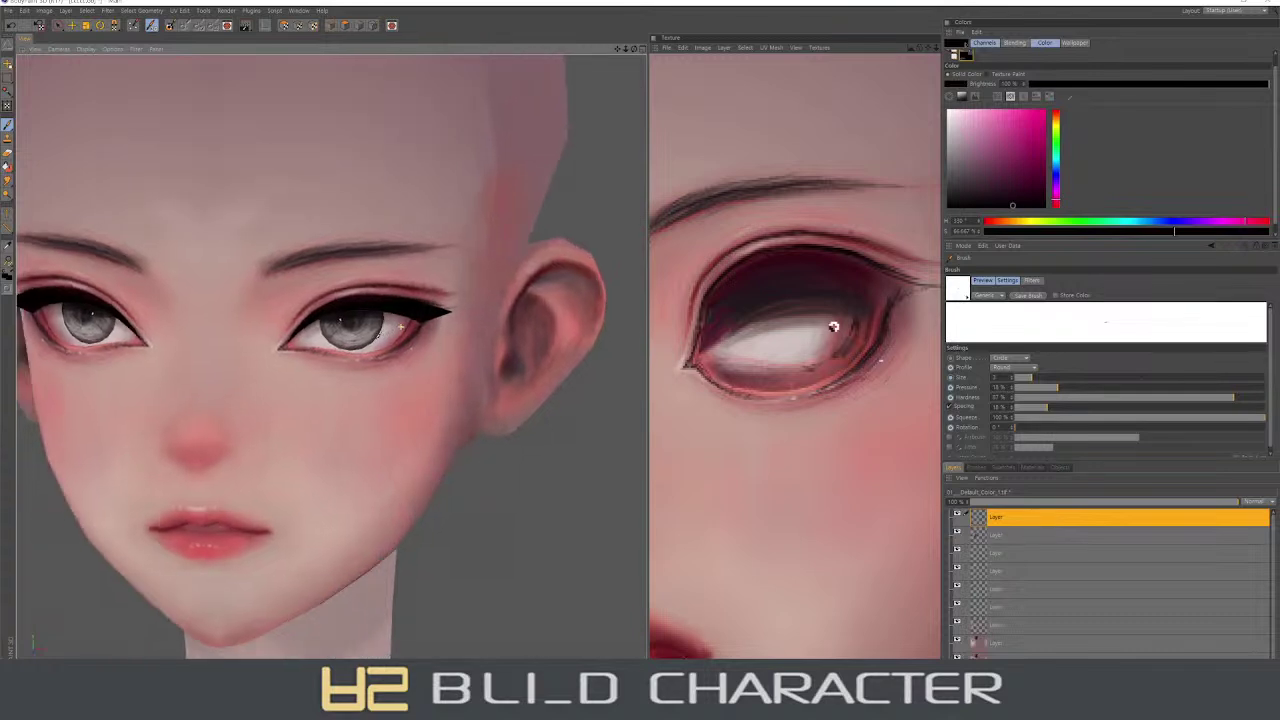
- Switch to a deep saturated red and turn on projection painting
left_click_drag(413, 318, 361, 287, "alt")
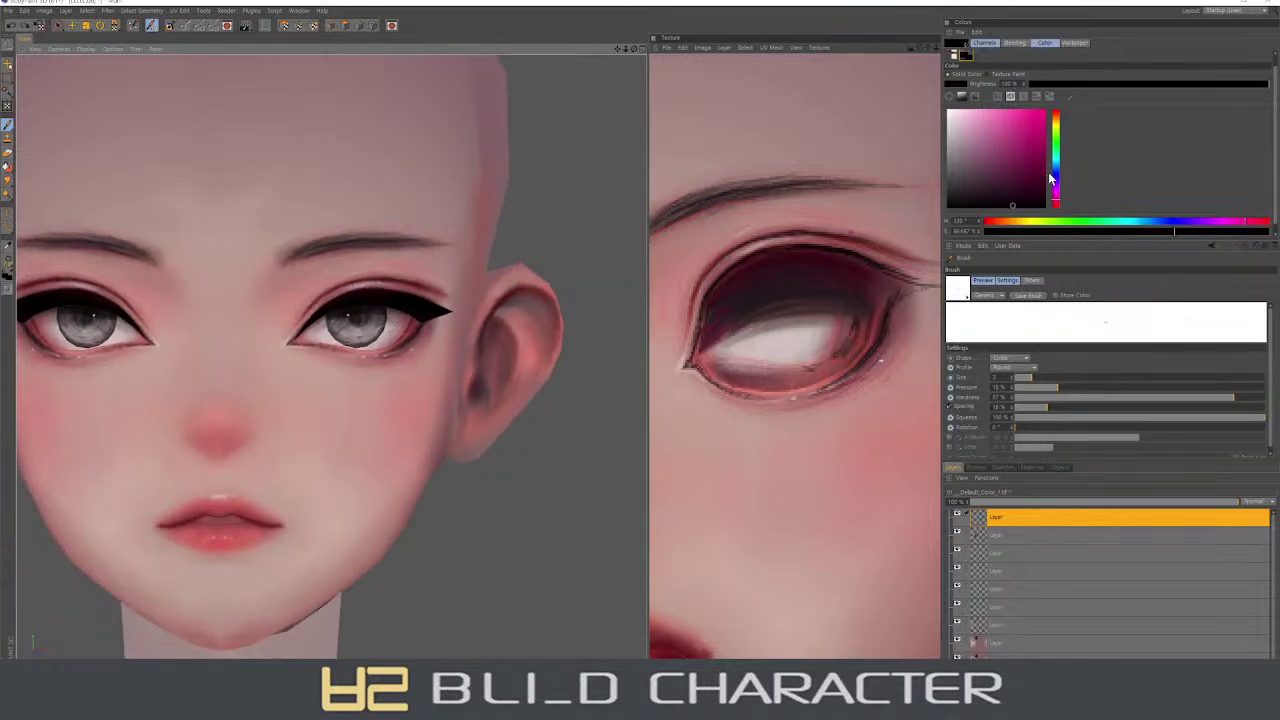
left_click_drag(1051, 178, 1056, 113)
left_click(1044, 148)
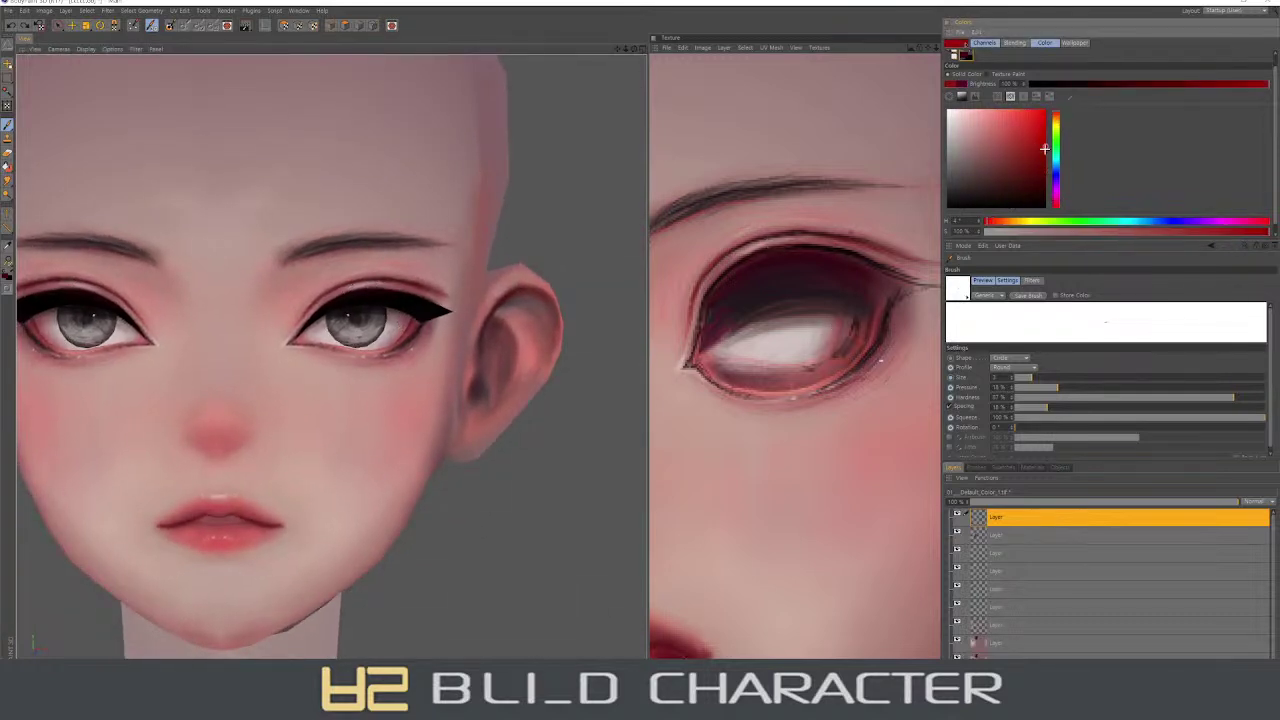
key("p")
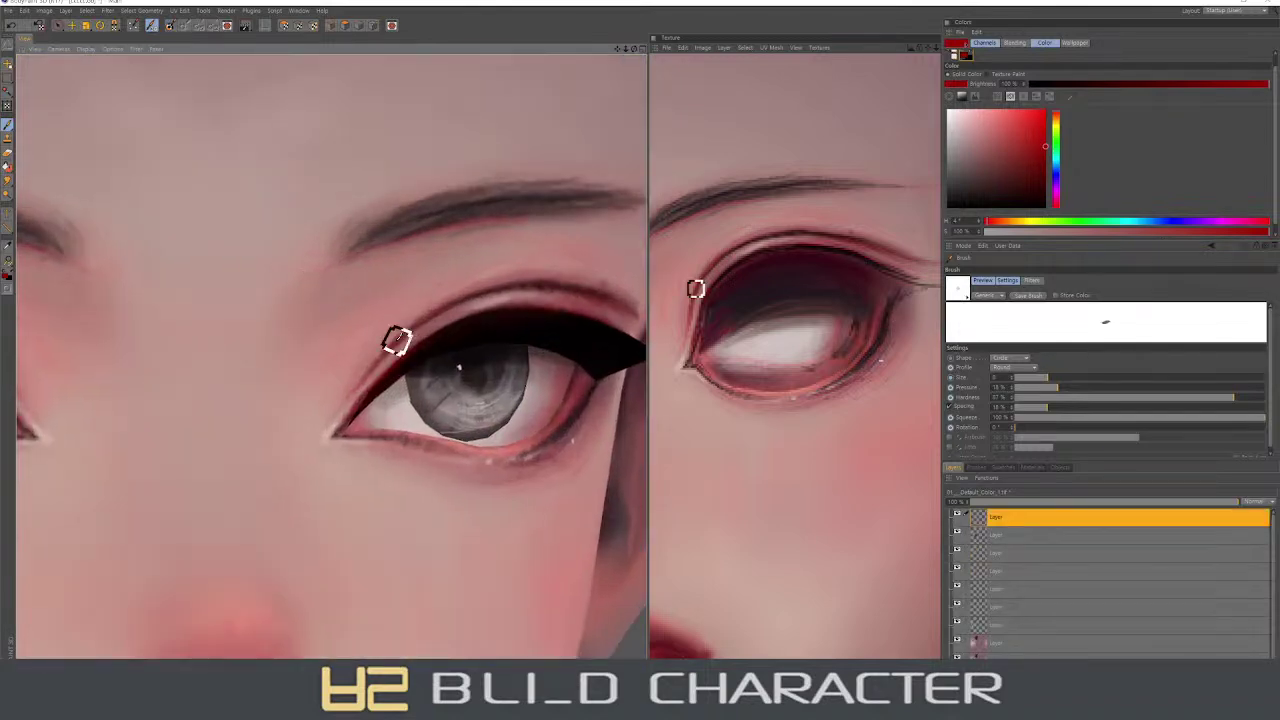
- Paint red liner along the upper eyelid edge above the iris using projection painting
left_click(1058, 118)
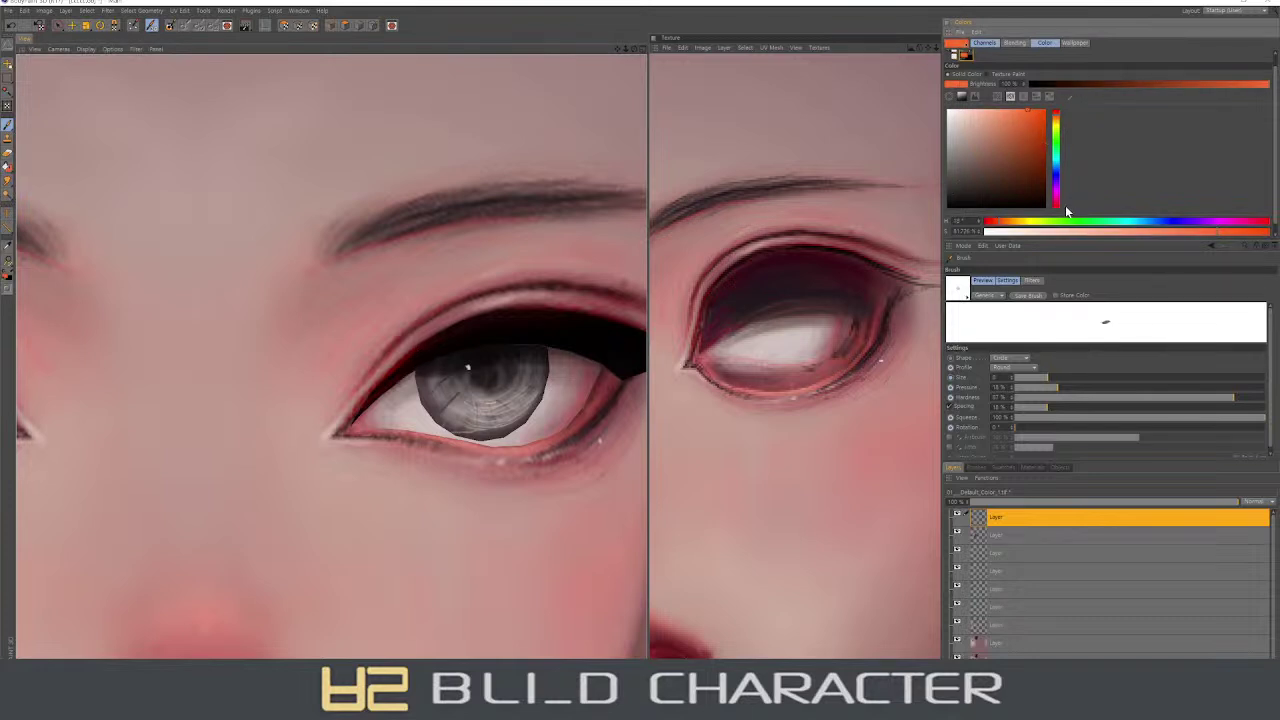
left_click(1058, 204)
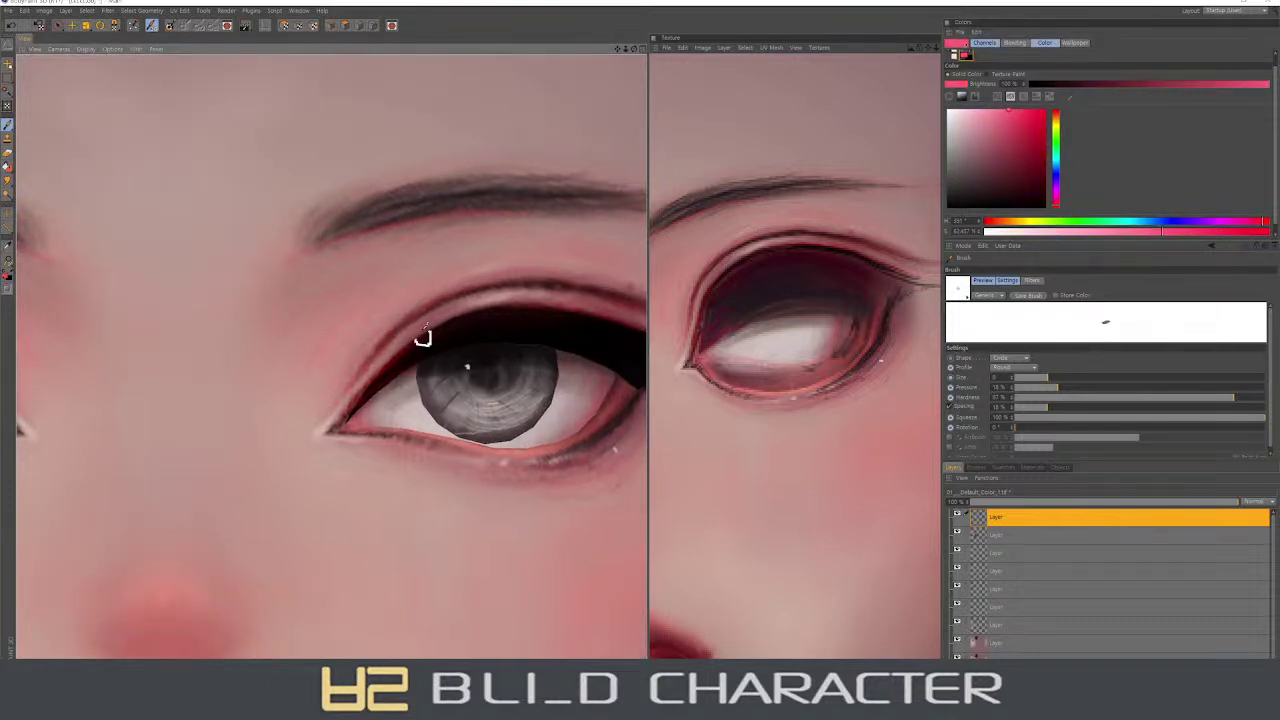
key("p")
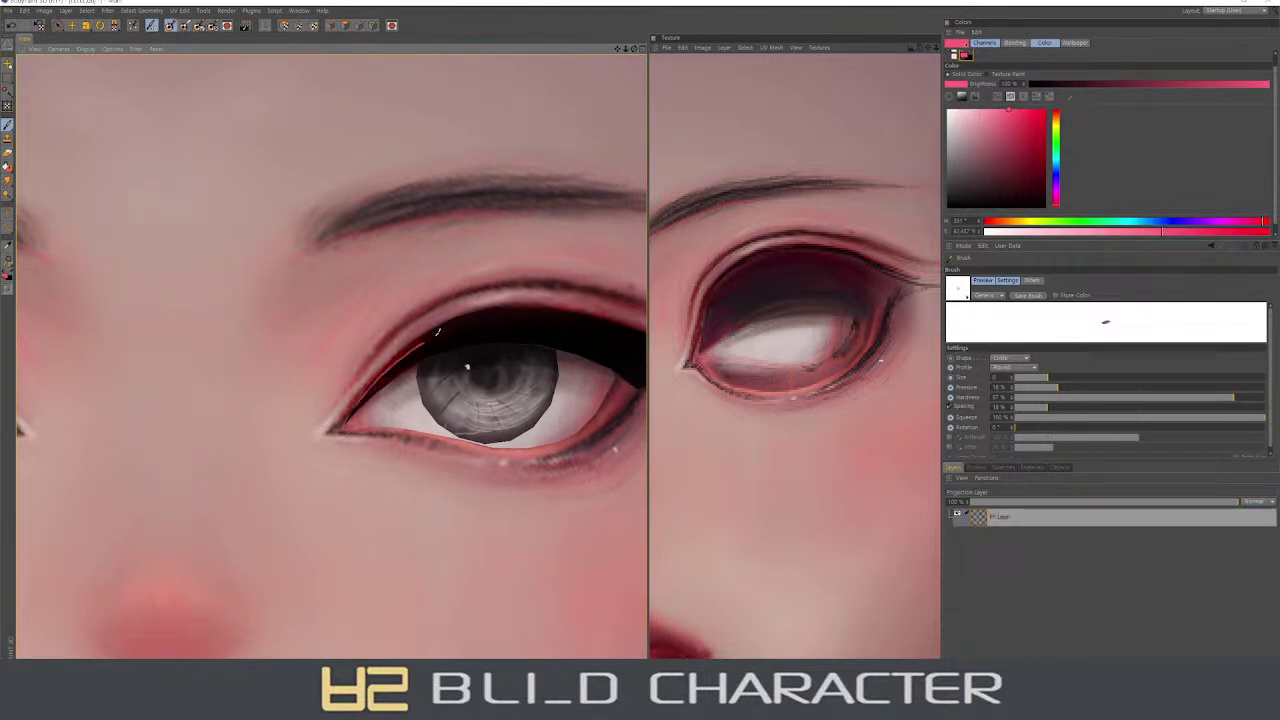
left_click_drag(383, 377, 353, 404)
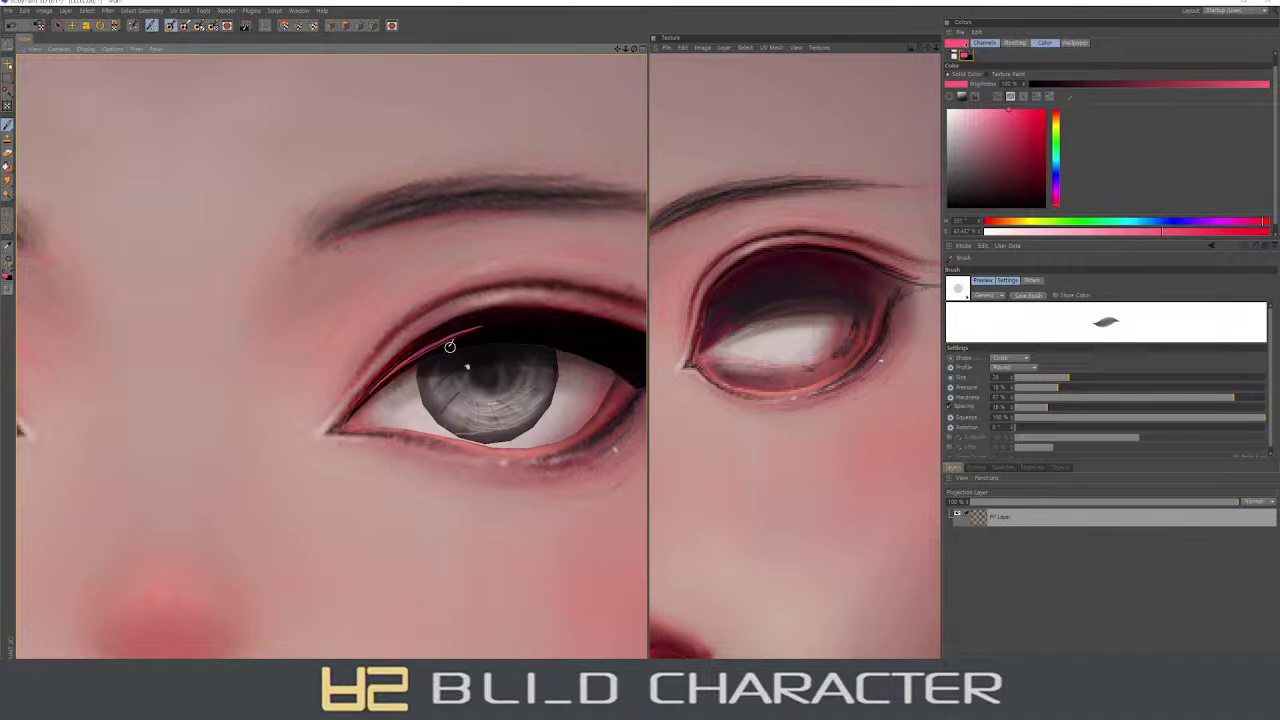
left_click_drag(386, 372, 476, 328)
mouse_move(392, 372)
left_mouse_down()
mouse_move(492, 323)
mouse_move(528, 329)
left_mouse_up()
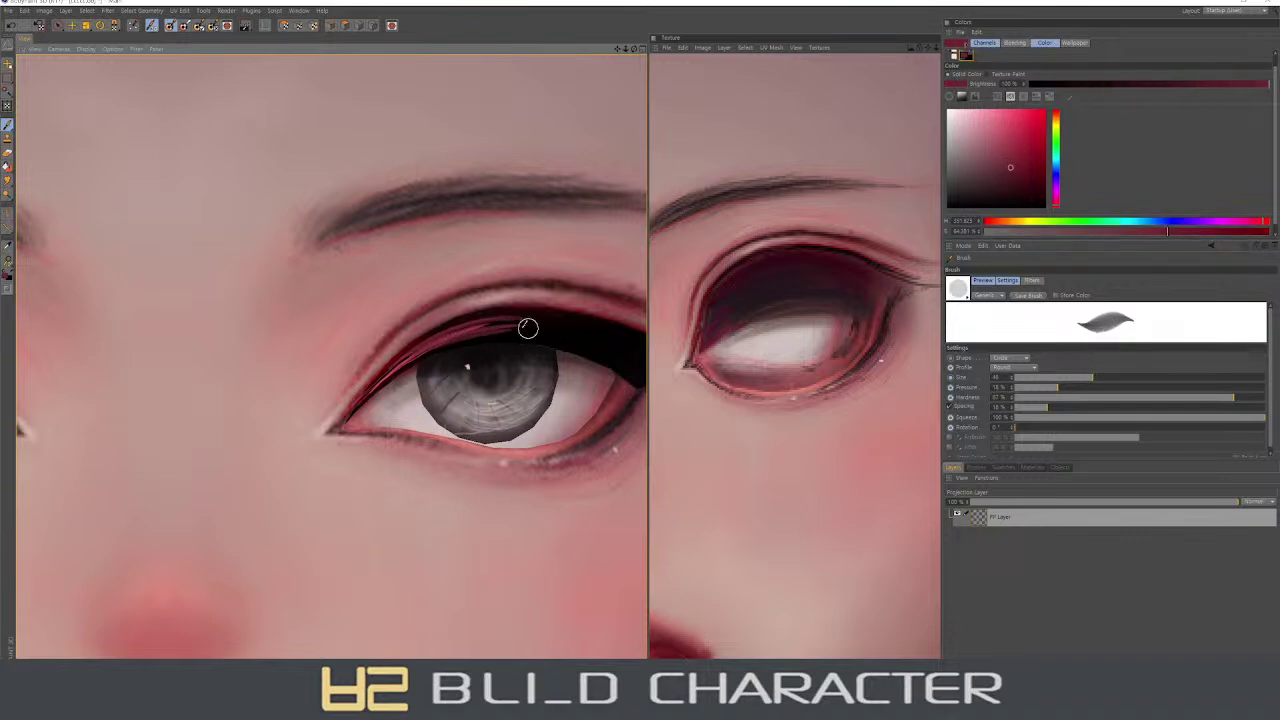
mouse_move(448, 335)
left_mouse_down()
mouse_move(505, 318)
mouse_move(551, 337)
mouse_move(547, 326)
left_mouse_up()
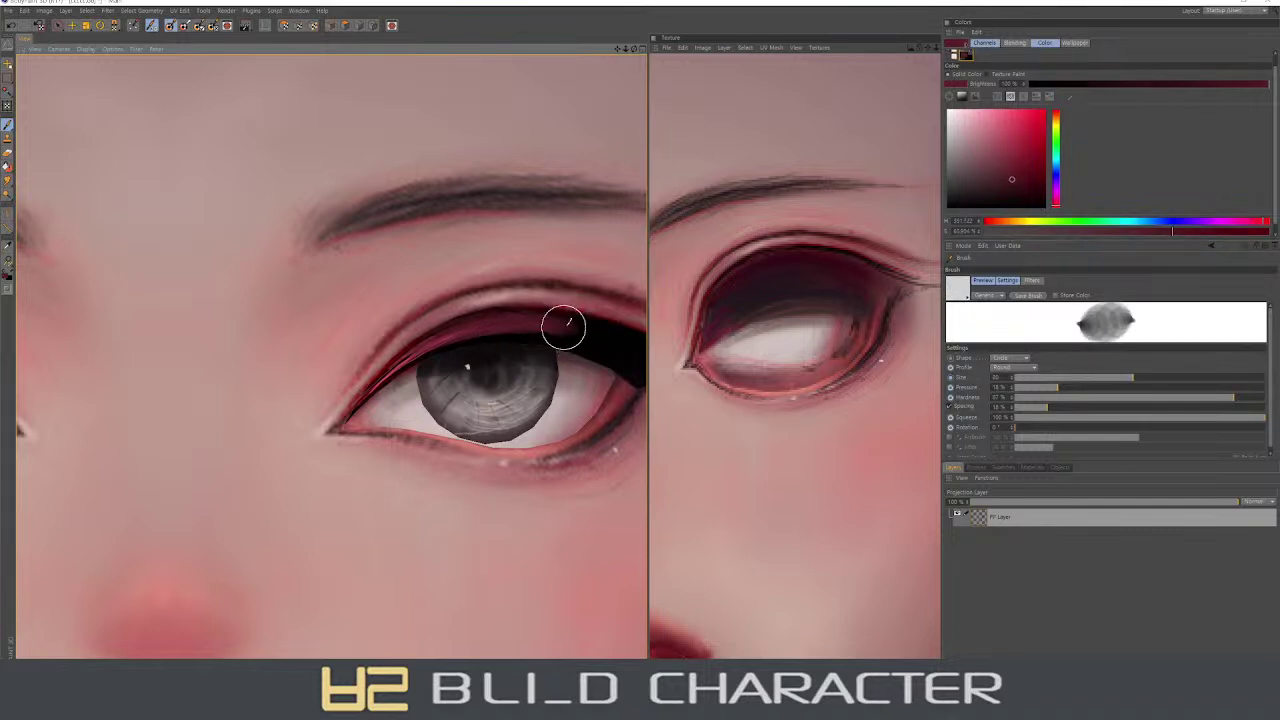
- Erase stray strokes near the outer eye corner with a small eraser
key("e")
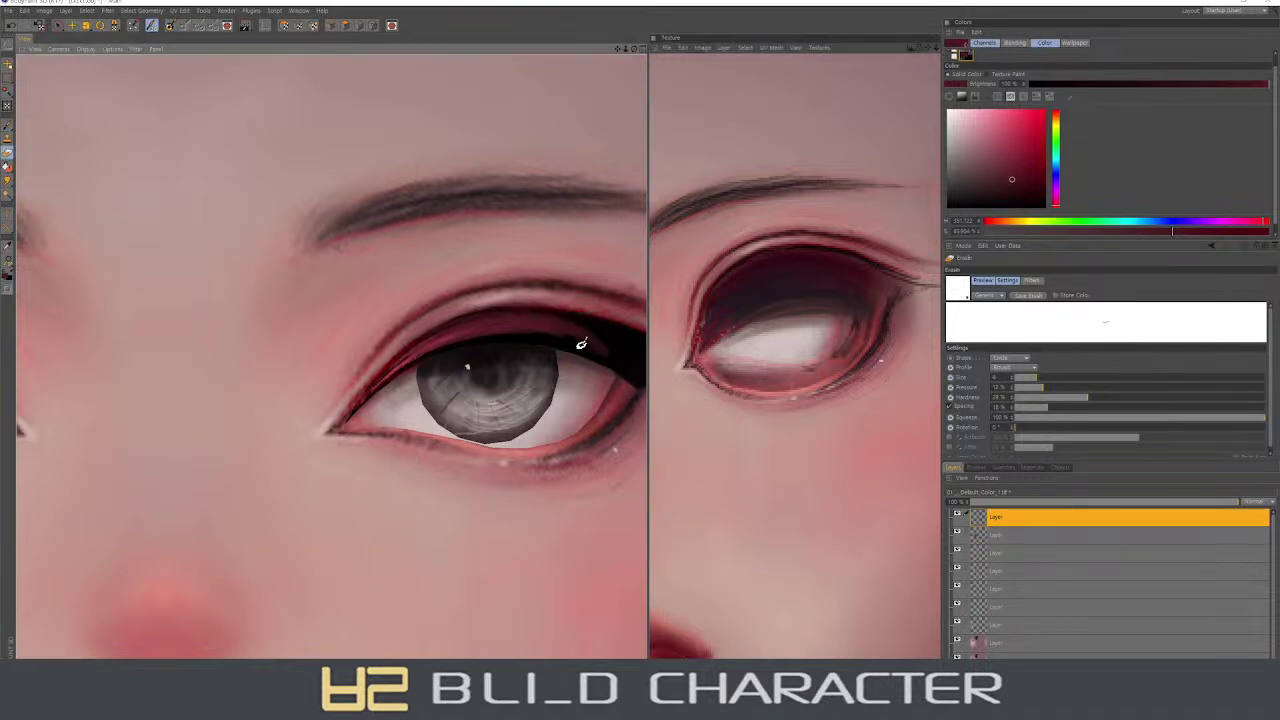
middle_click_drag(596, 344, 580, 331)
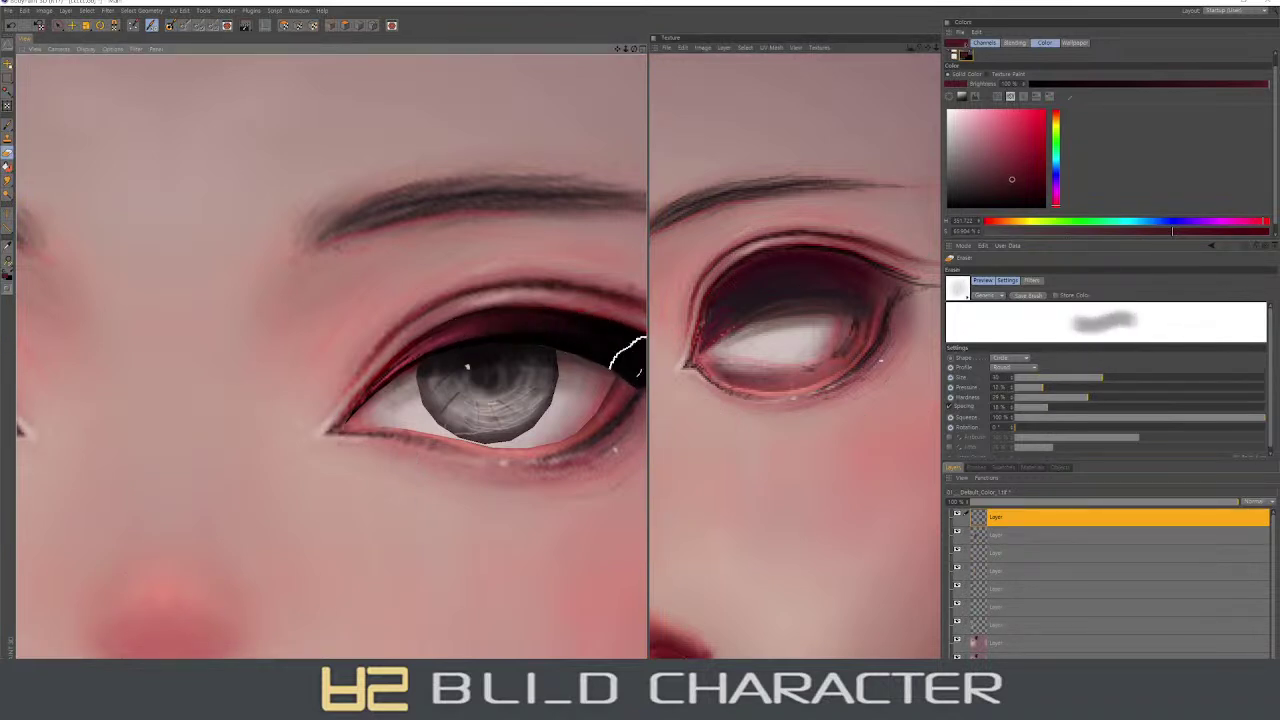
scroll(358, 385, "down", 5)
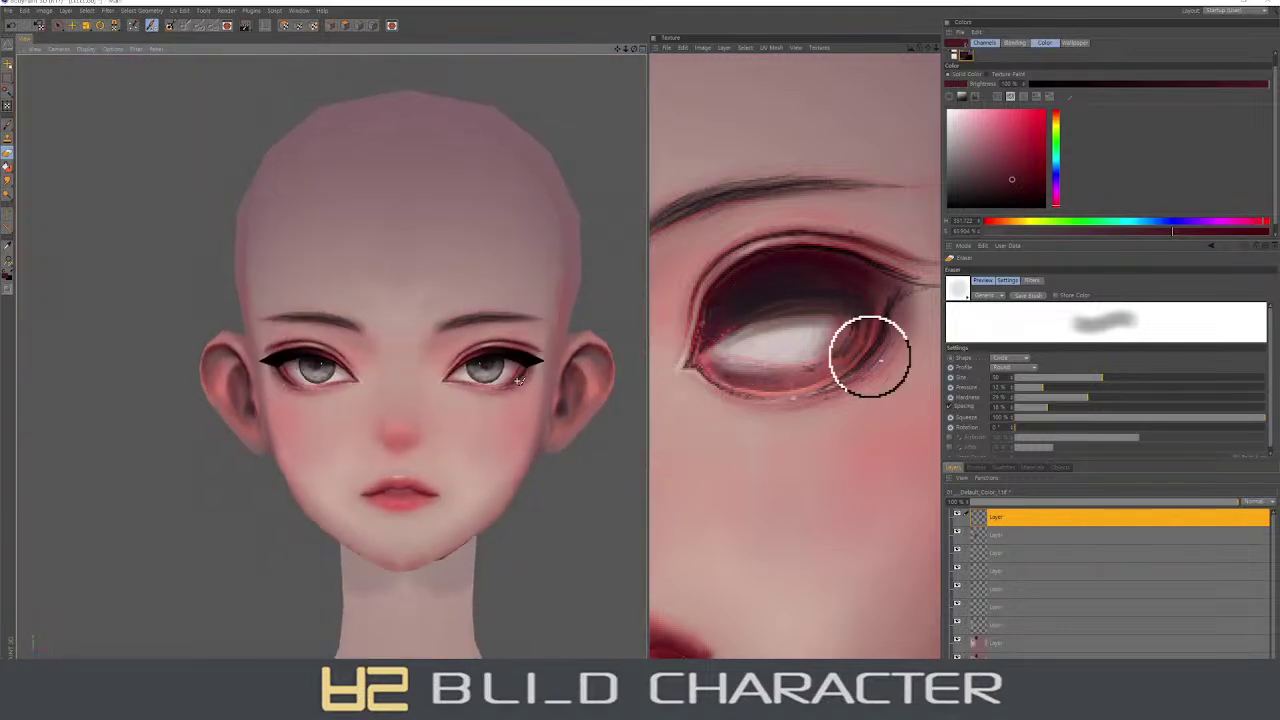
scroll(461, 337, "up", 3)
middle_click_drag(500, 337, 495, 377)
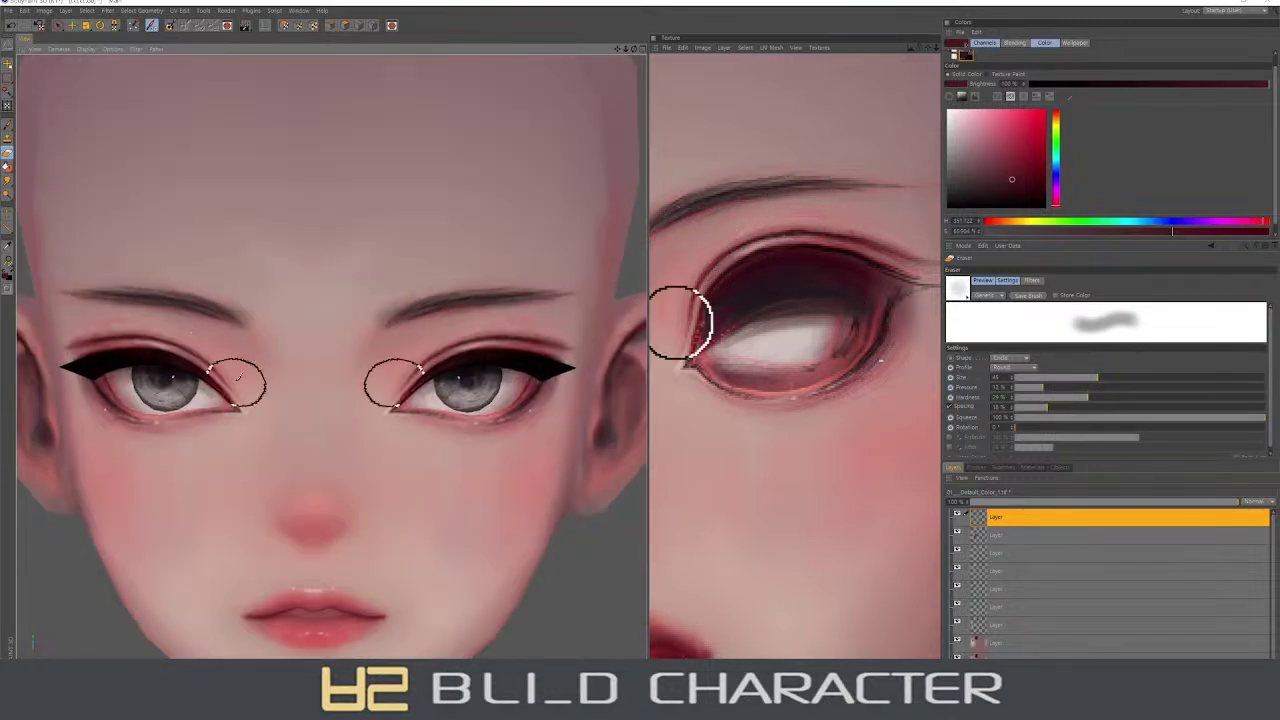
left_click(1045, 110)
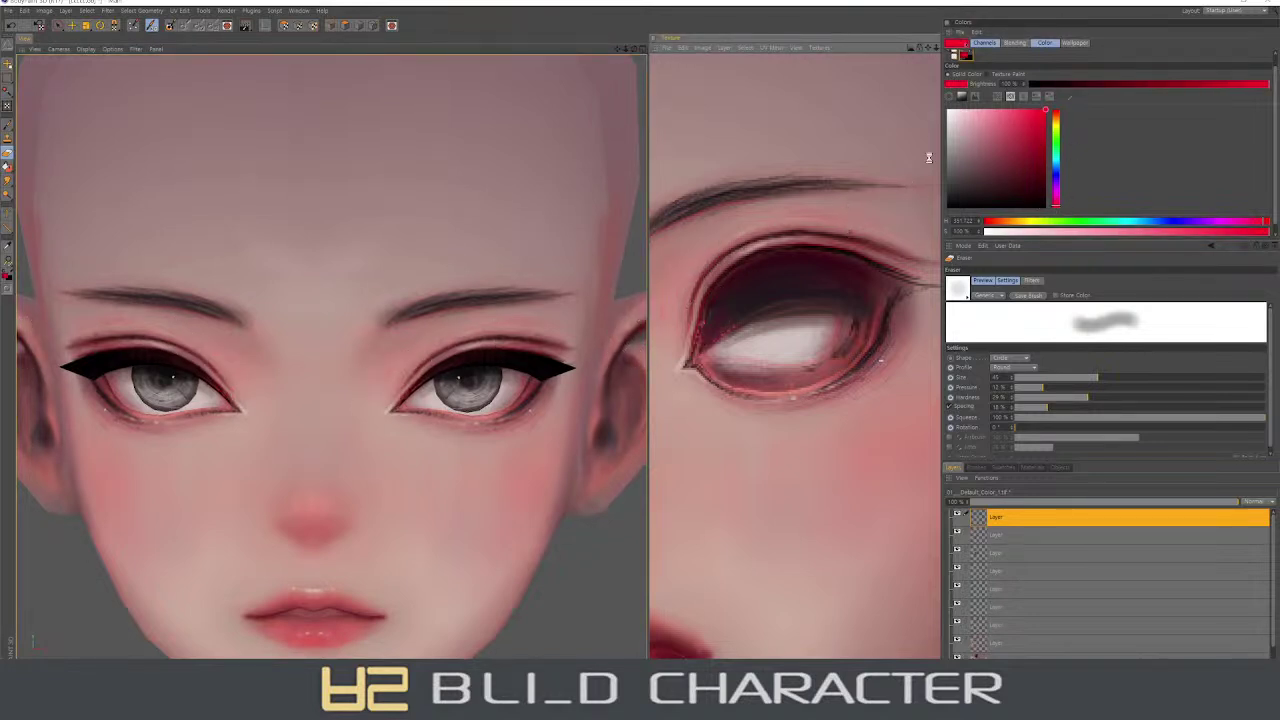
left_click(1045, 163)
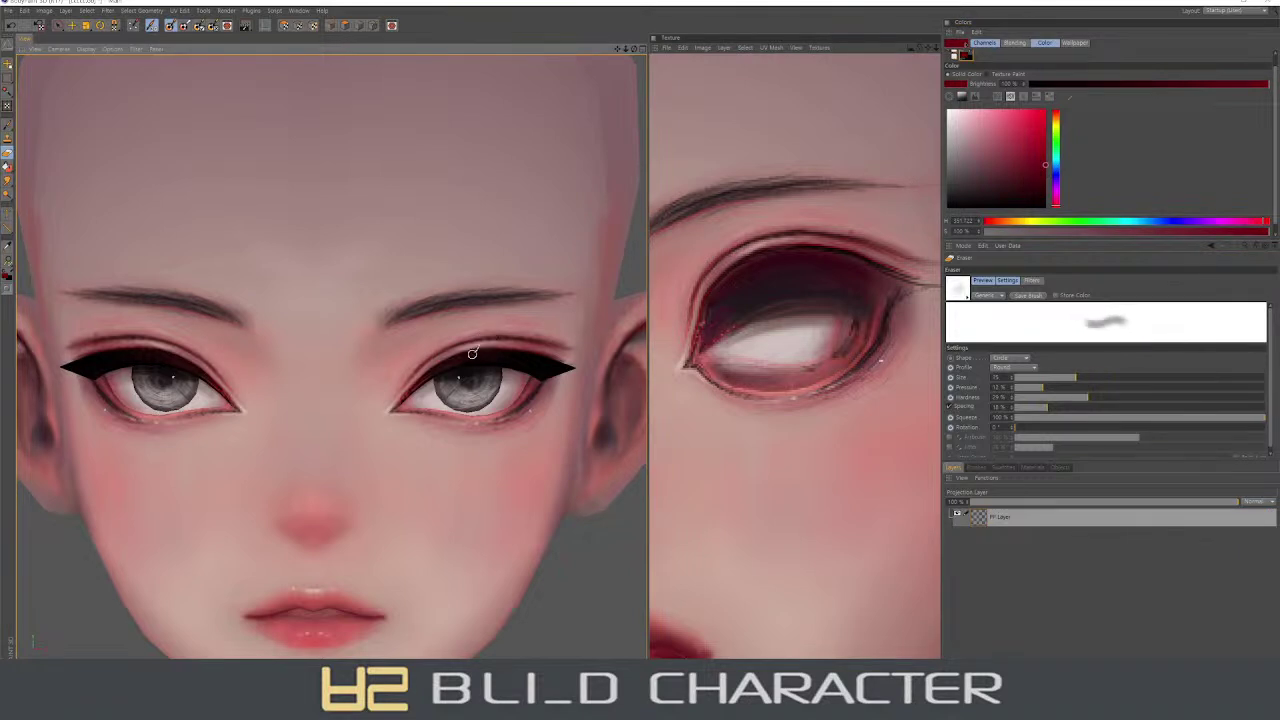
- Darken the red liner along the upper lash line with a size-5 brush, then pick black
middle_click_drag(470, 360, 452, 362)
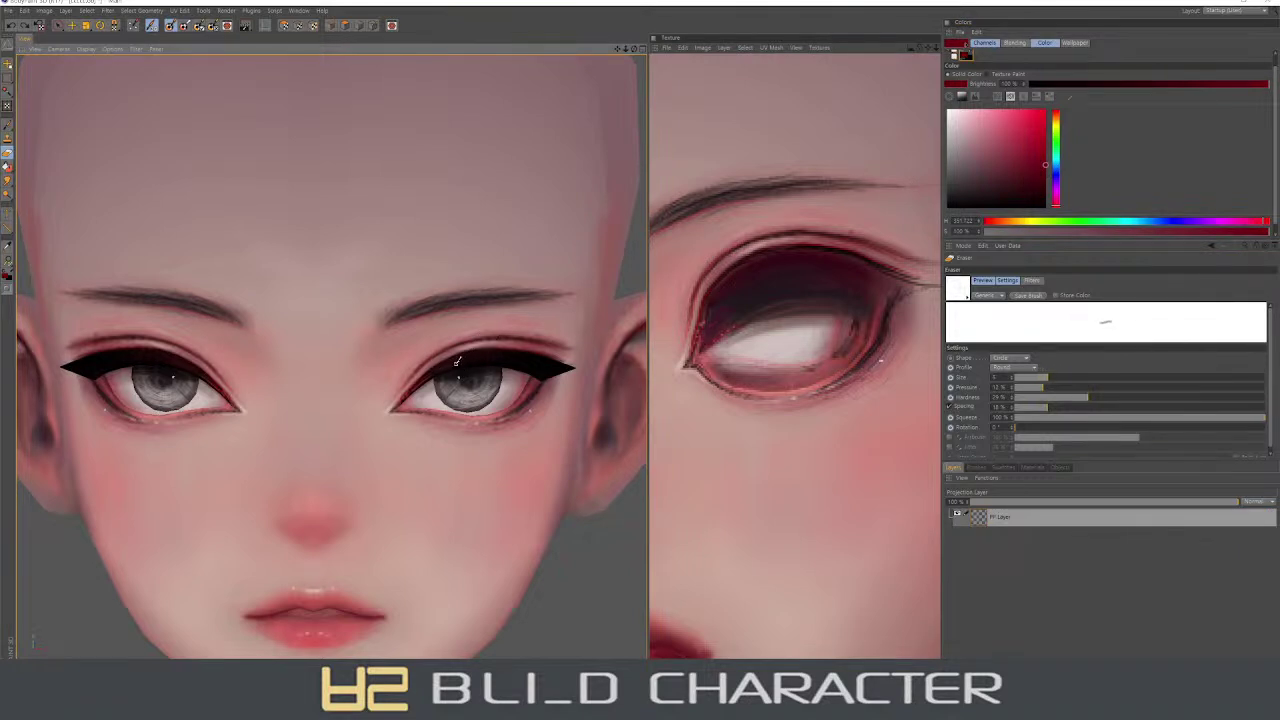
key("b")
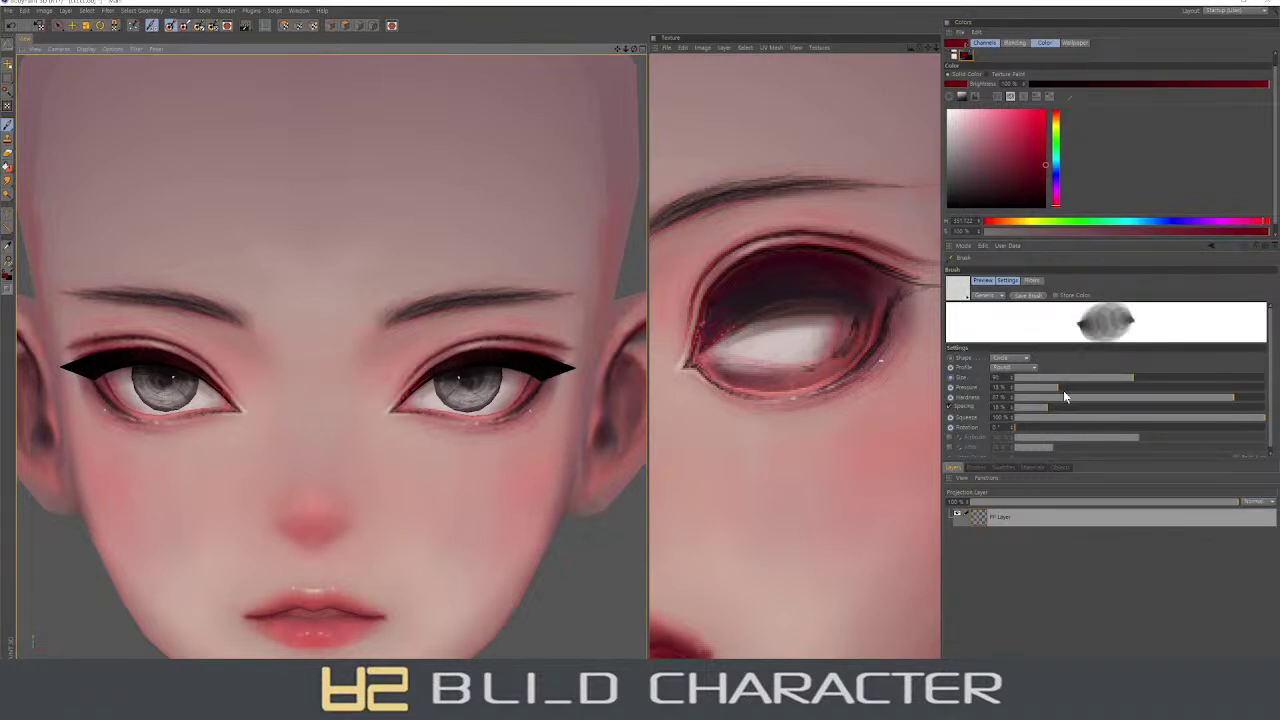
middle_click_drag(463, 356, 453, 362)
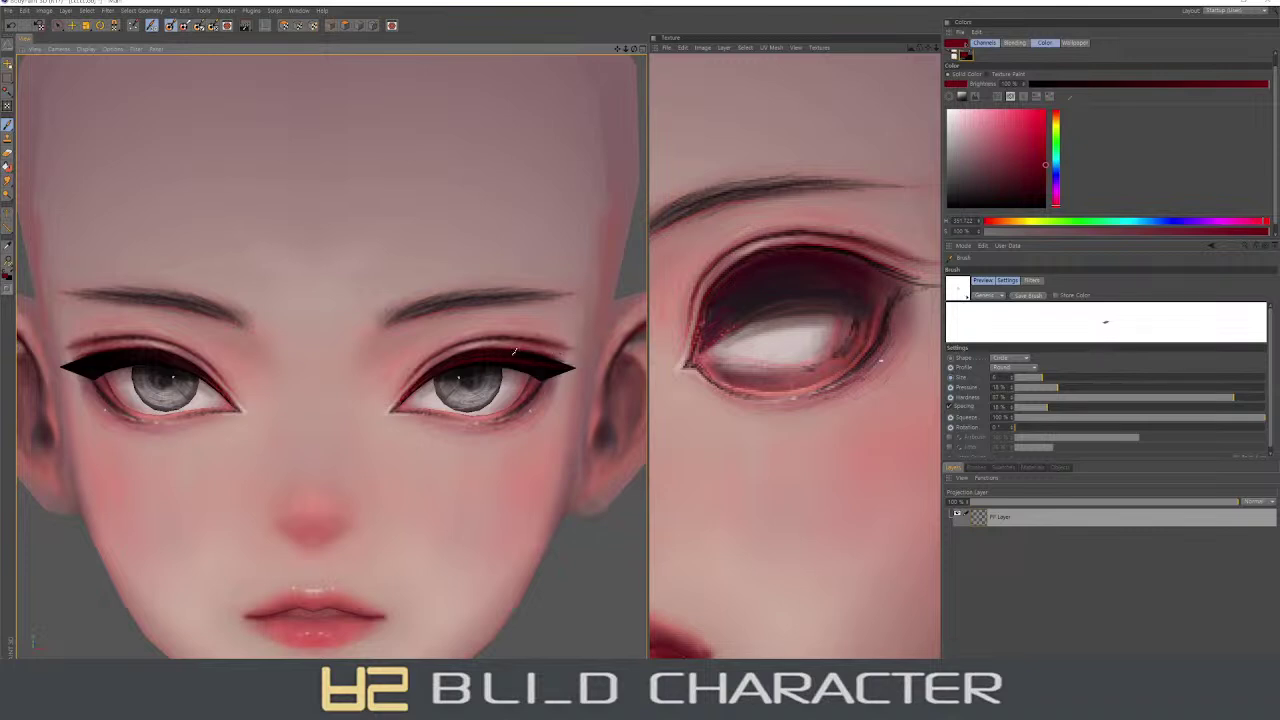
left_click_drag(483, 336, 508, 343)
left_click(988, 208)
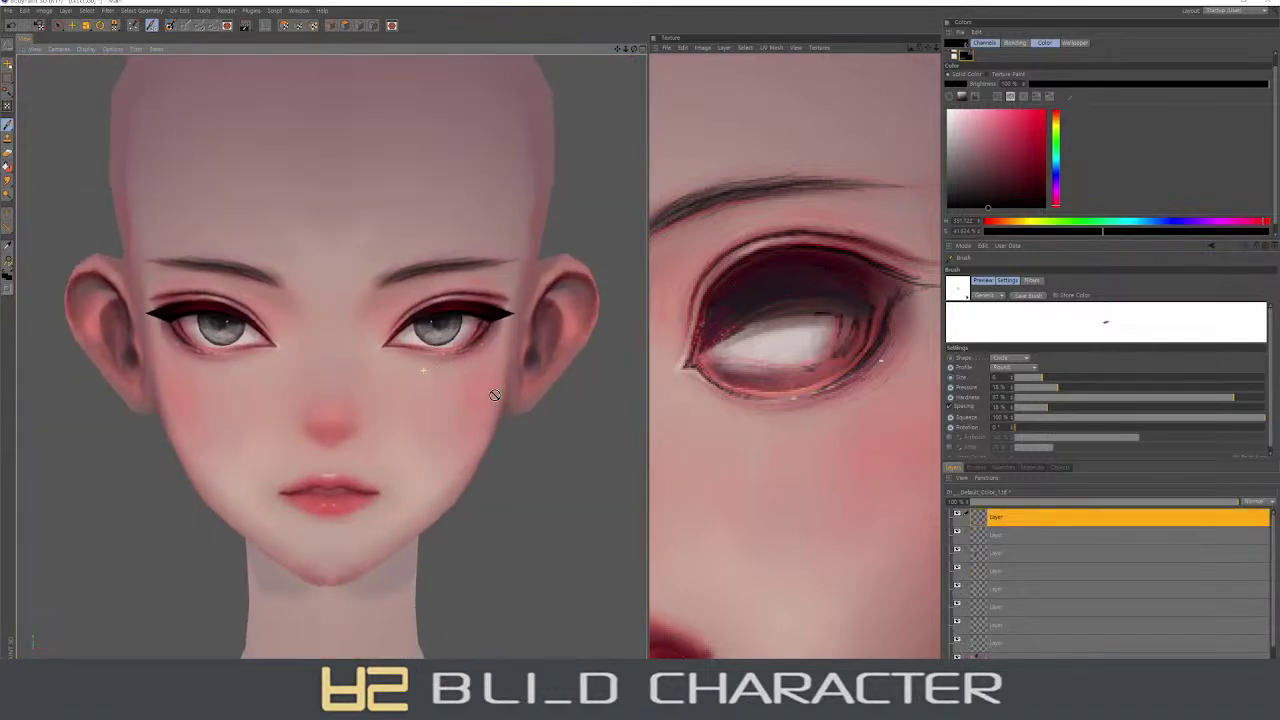
- Lower the top layer's opacity to about 50% to soften the red eyeliner tint
left_click(958, 516)
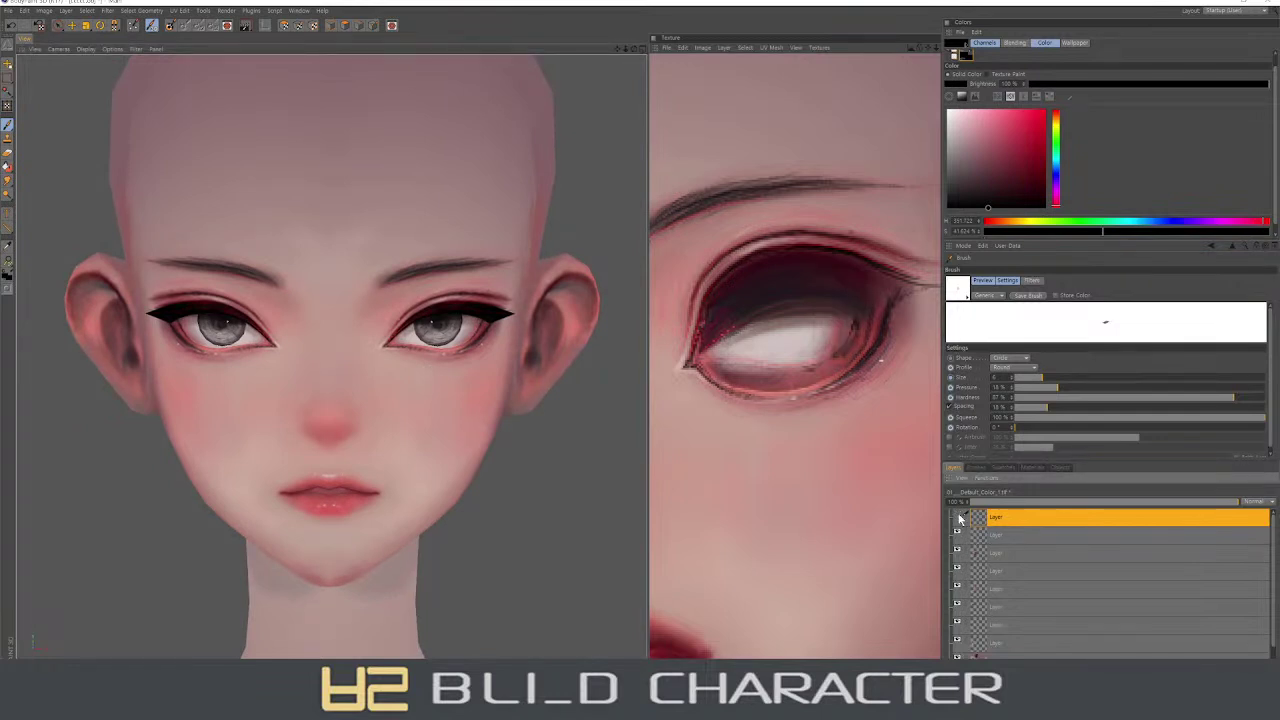
left_click(1105, 502)
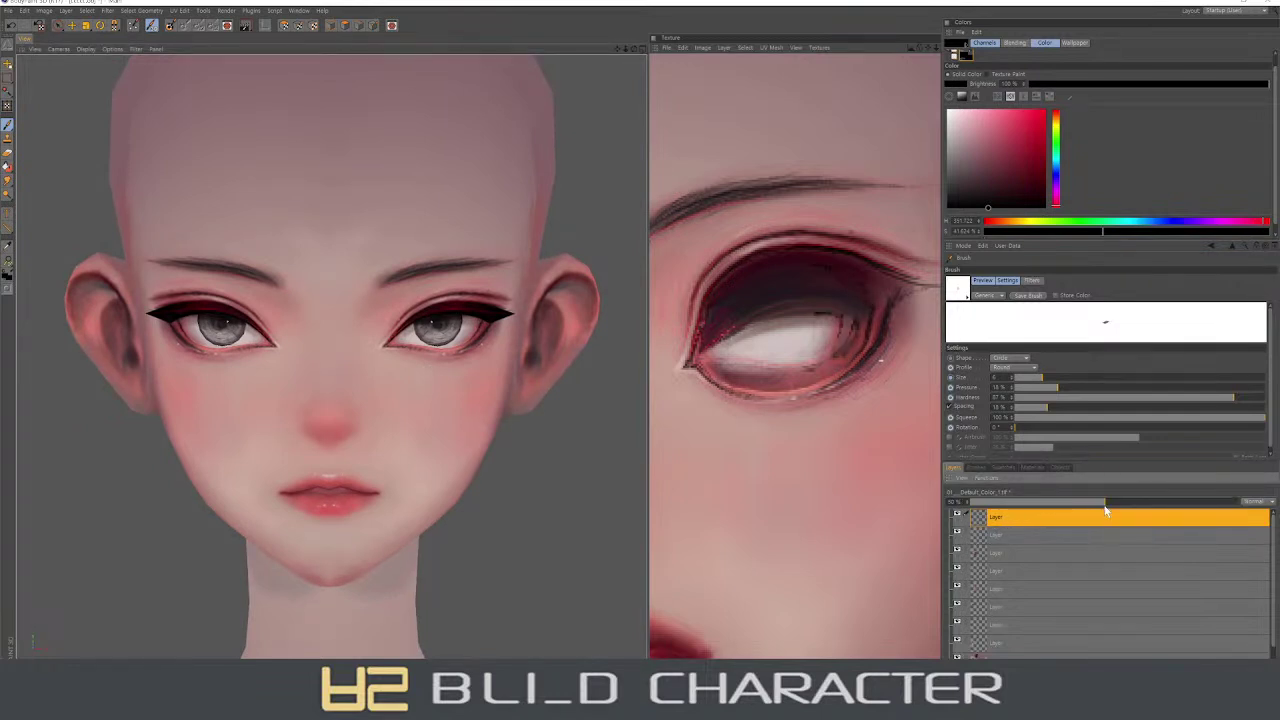
scroll(614, 428, "down", 3)
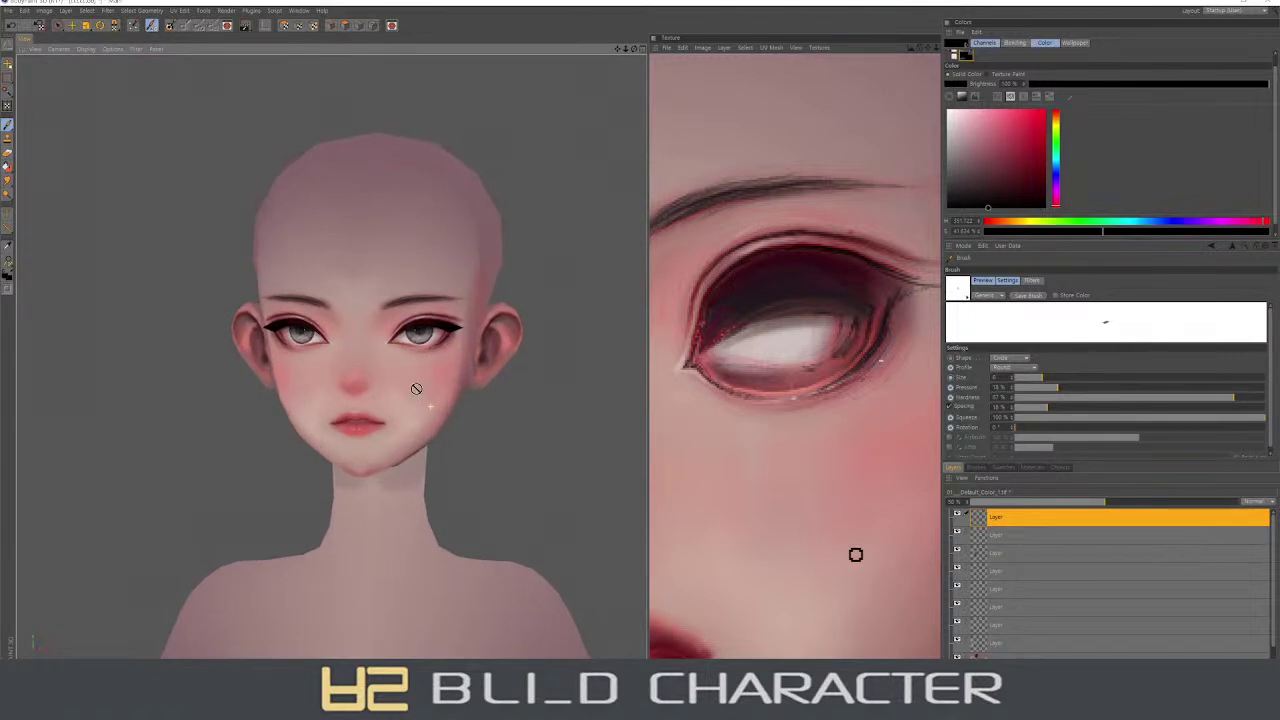
scroll(416, 388, "up", 3)
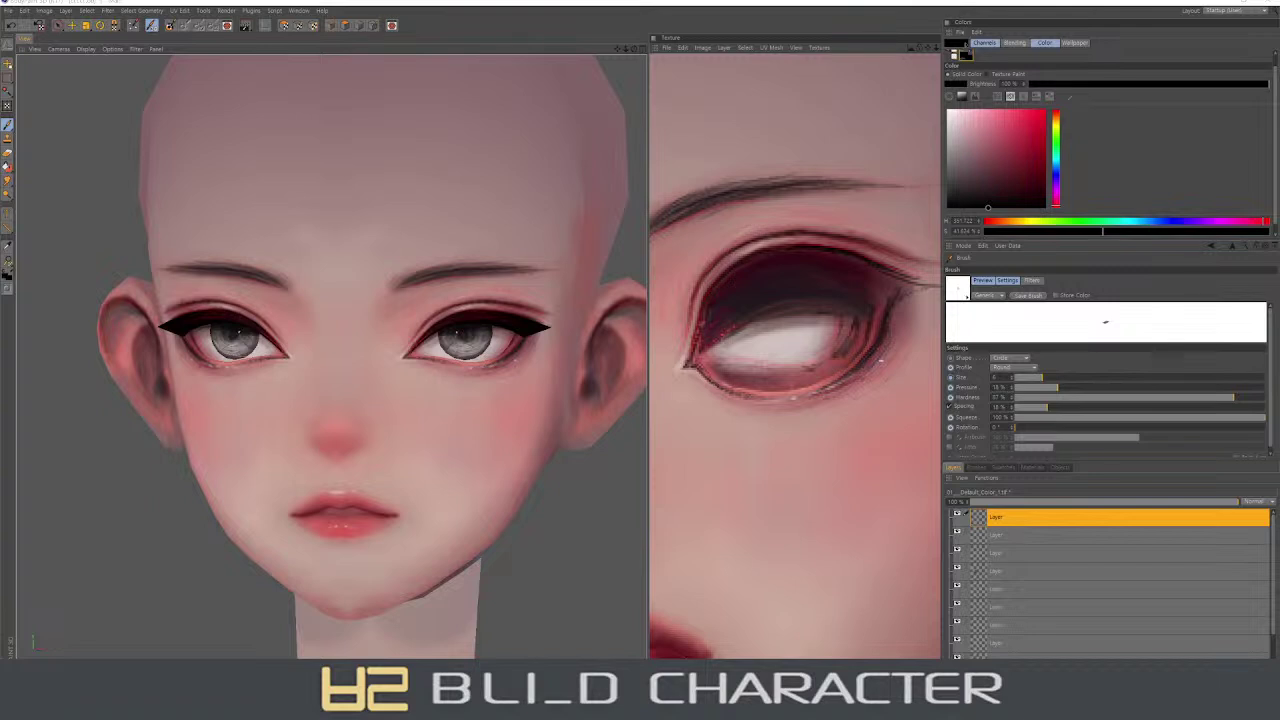
- Save the face texture to a file with Save Texture As, keeping the chosen format
right_click(1076, 530)
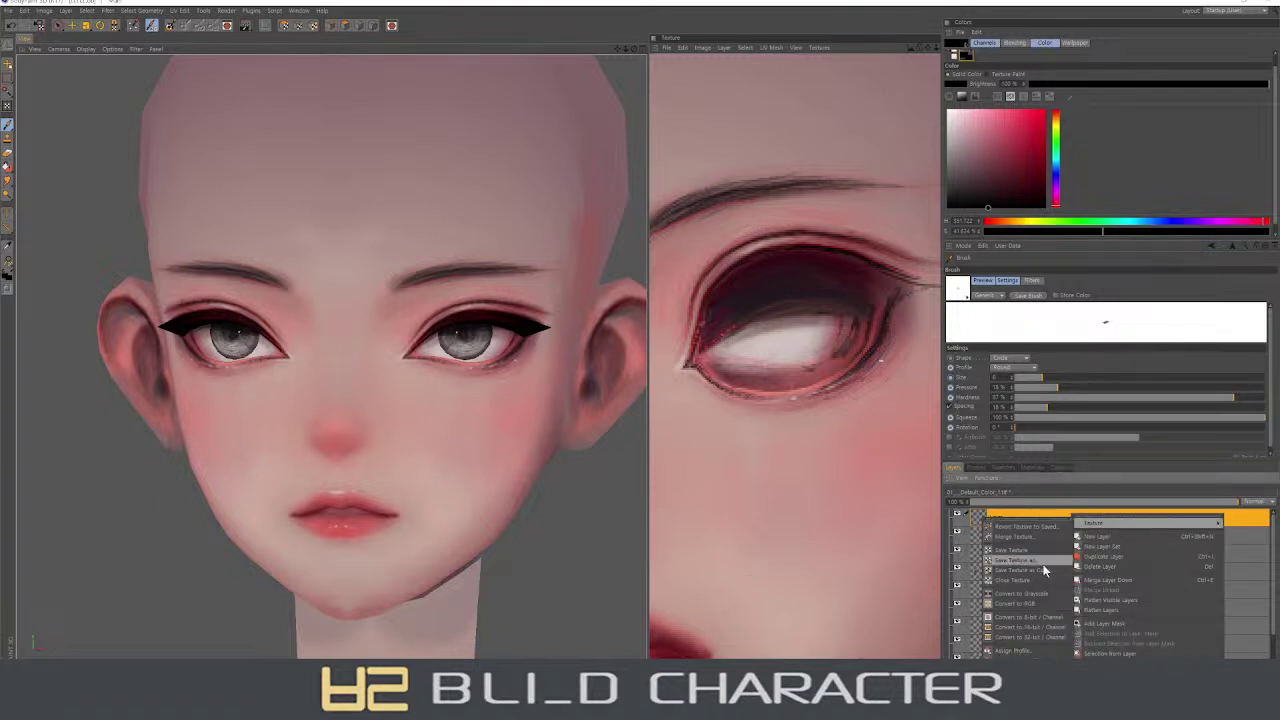
left_click(1038, 562)
left_click(1018, 598)
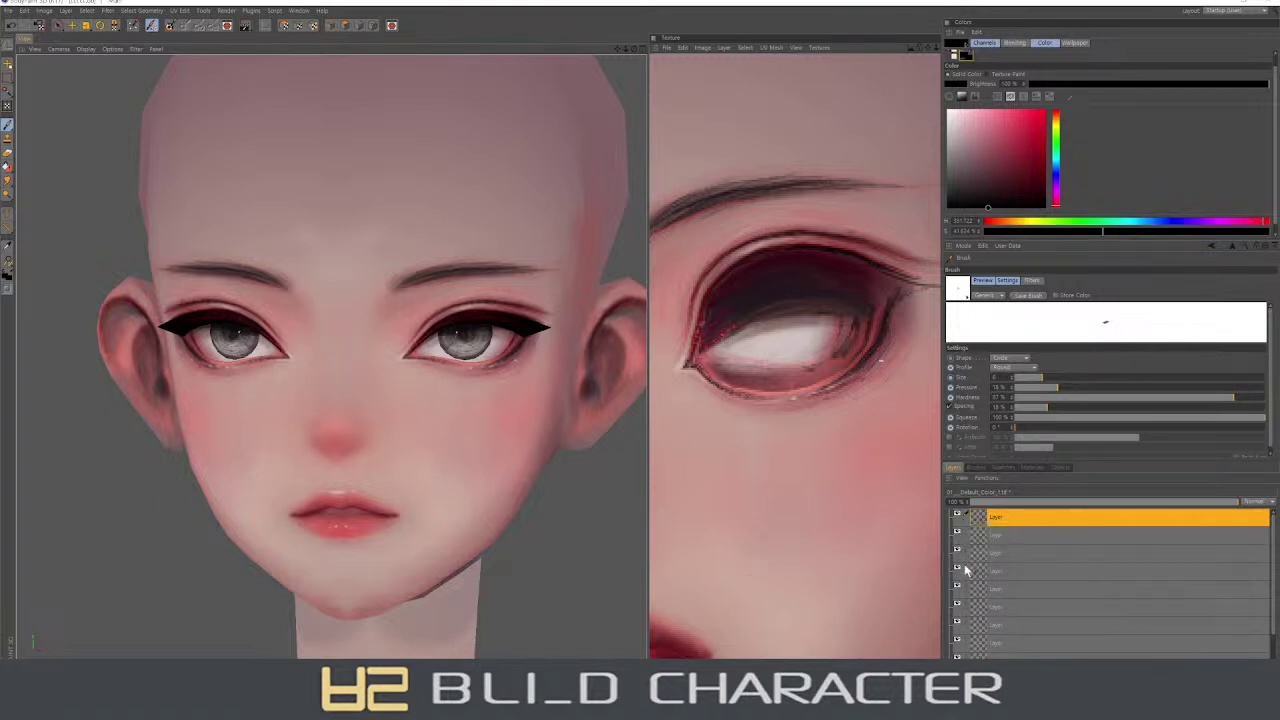
left_click(517, 352)
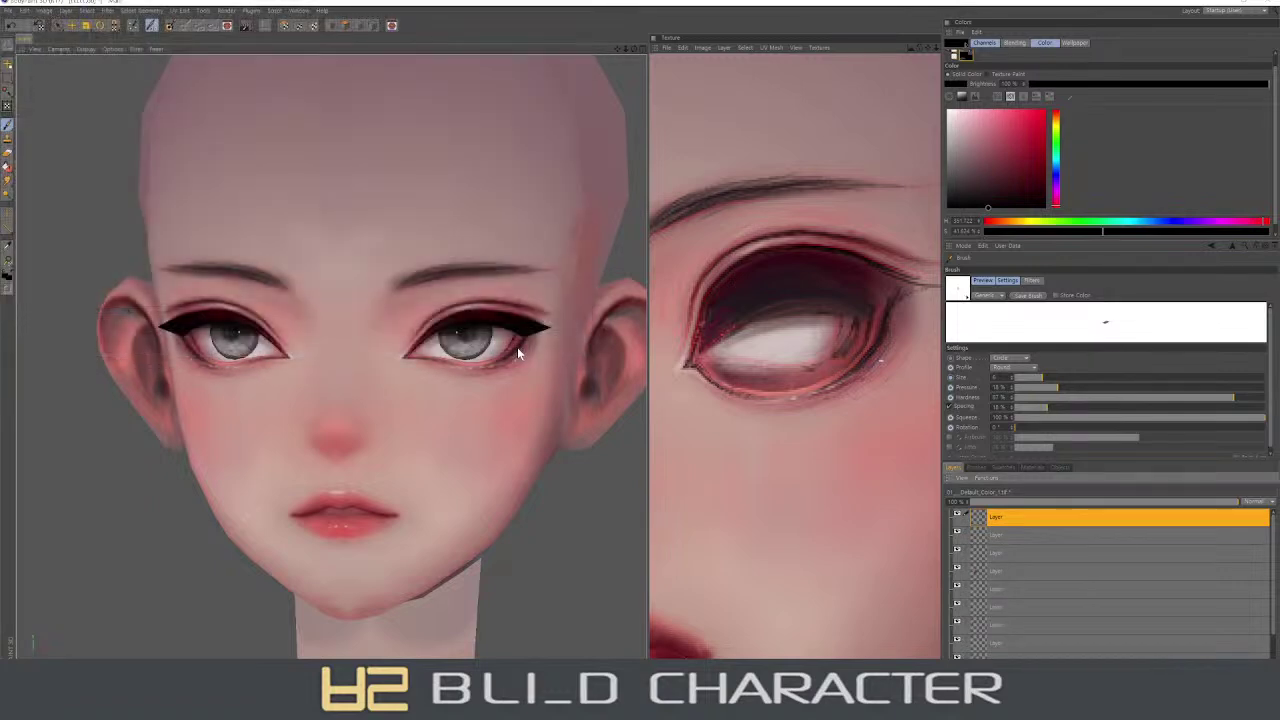
- Flatten the texture layers into one and add a new empty paint layer on top
right_click(1000, 520)
left_click(1048, 592)
right_click(1049, 597)
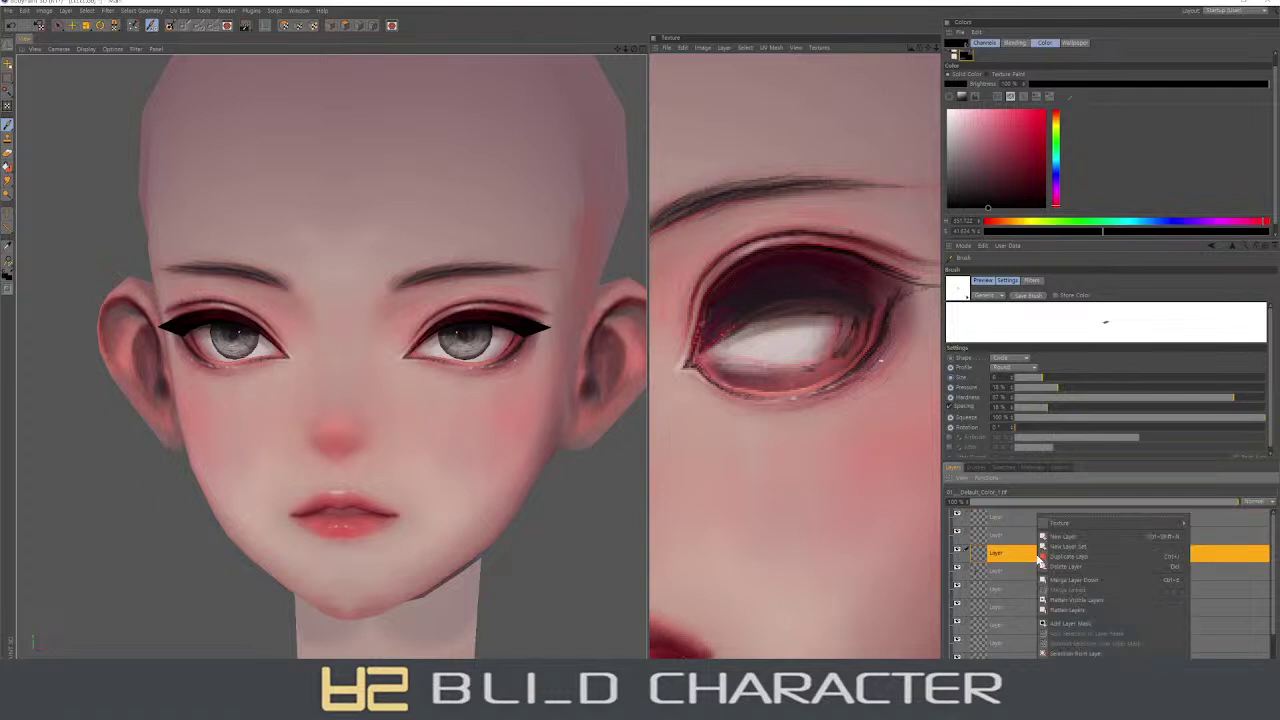
left_click(1077, 600)
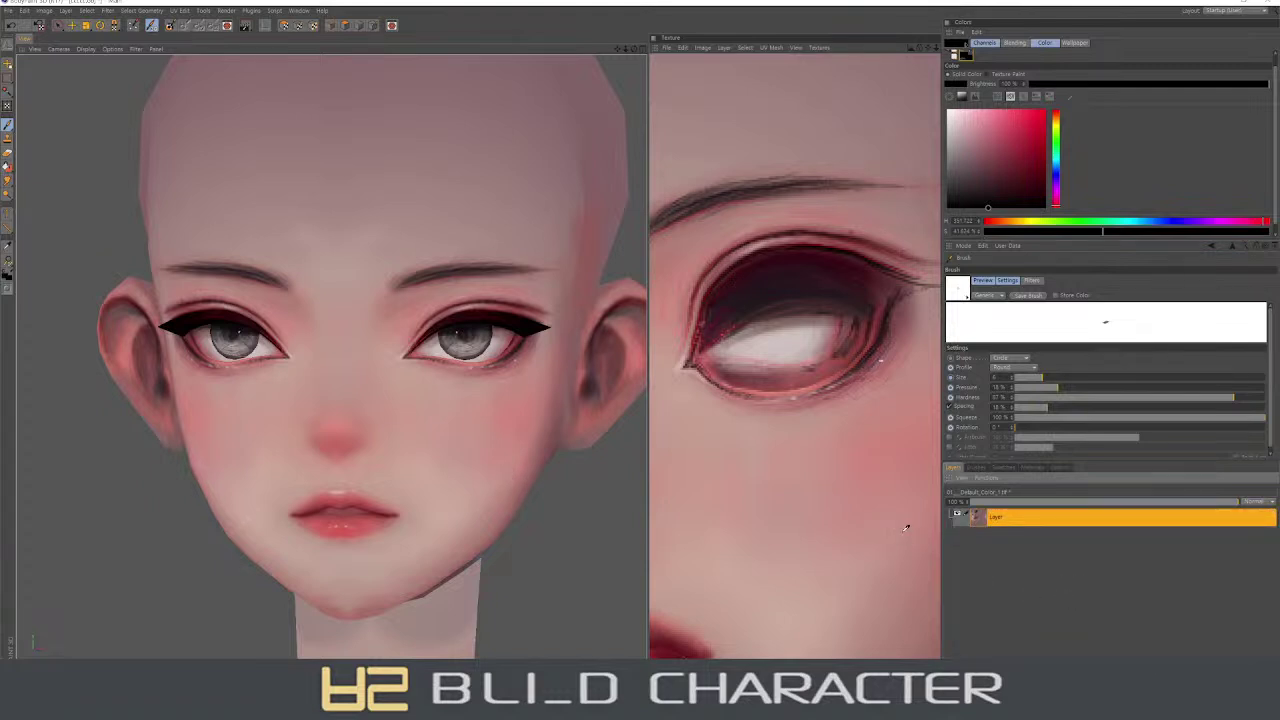
key("ctrl+shift+n")
left_click_drag(596, 448, 441, 381, "alt")
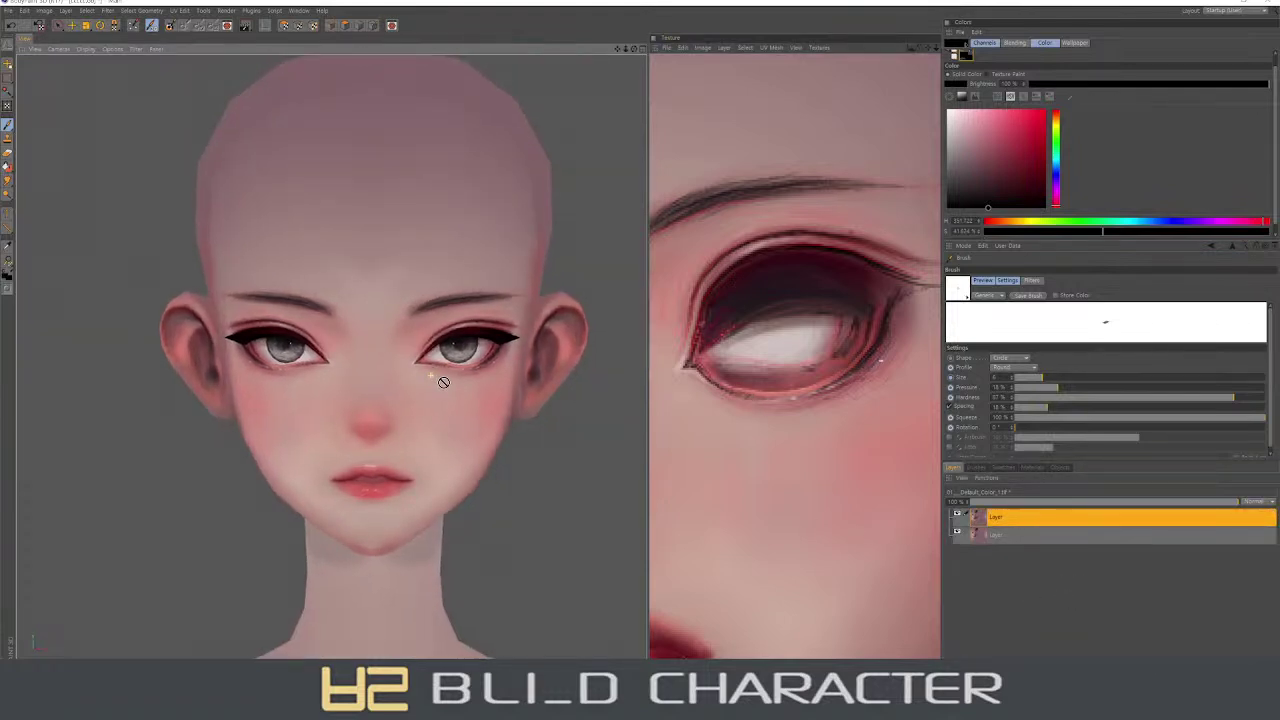
- Brighten the paint colour and sample skin pink and dark red tones from the face
scroll(443, 385, "up", 2)
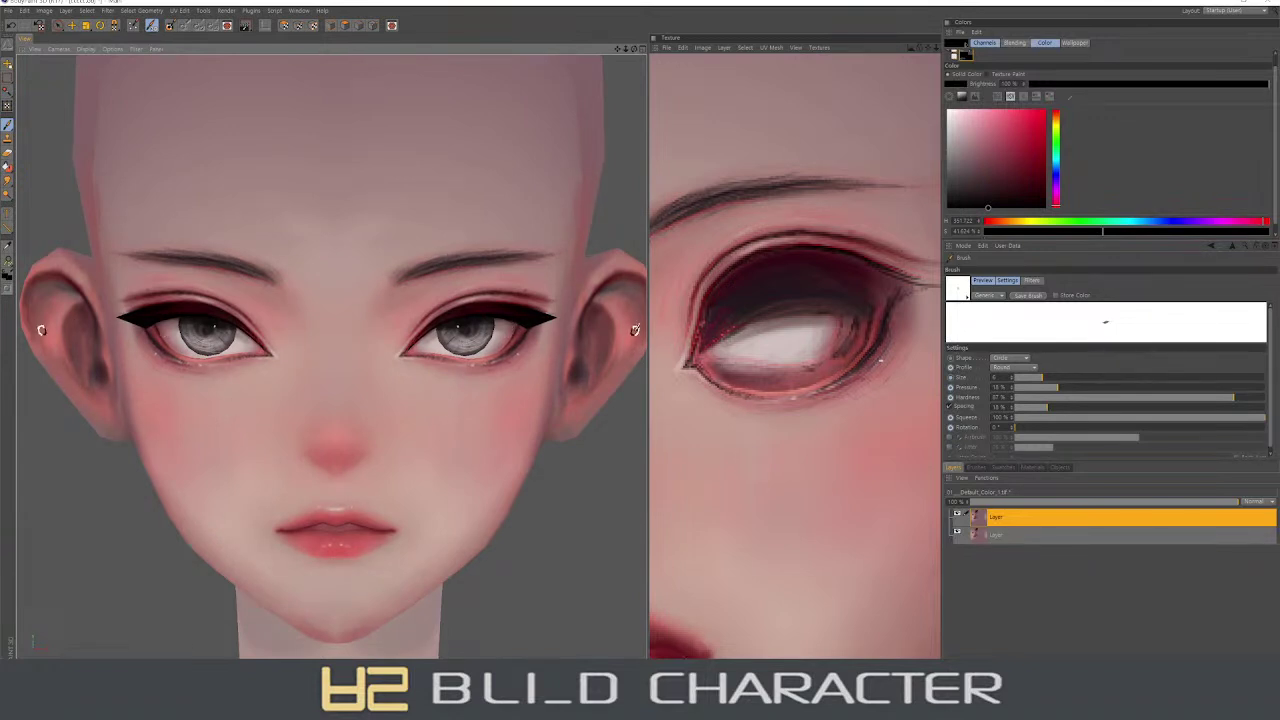
left_click(997, 207)
left_click(404, 350)
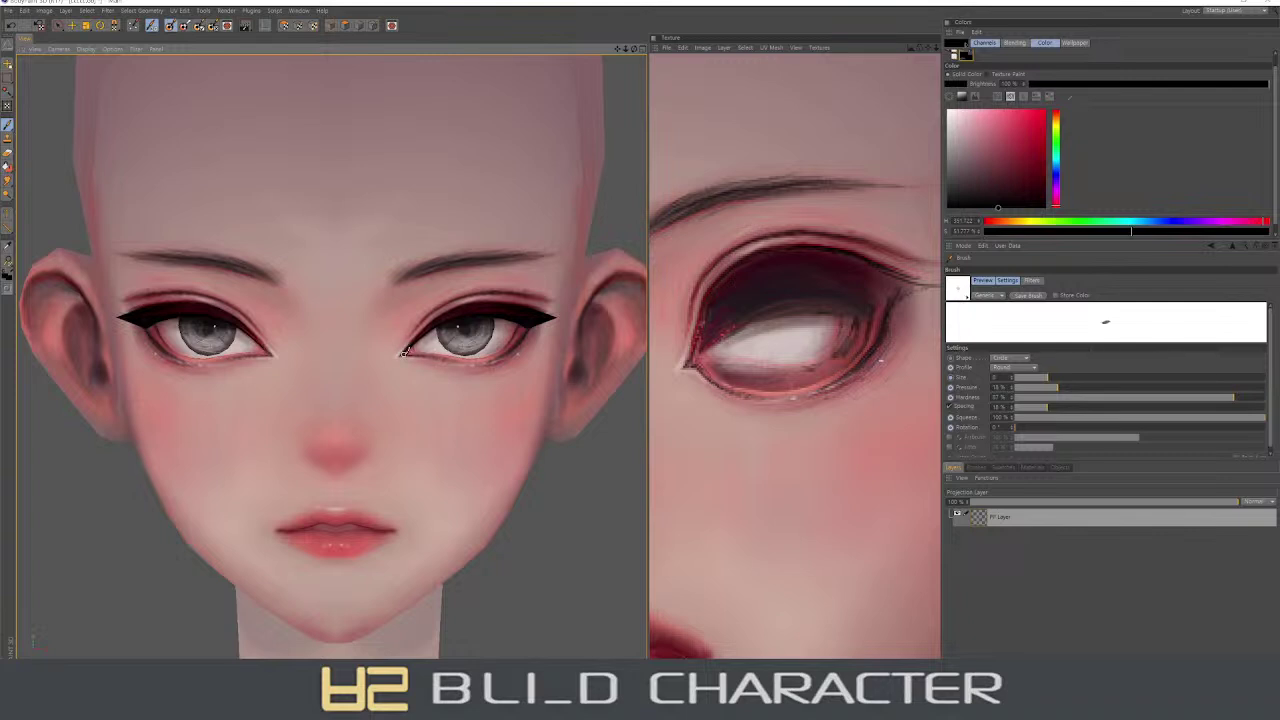
left_click(399, 346, "ctrl")
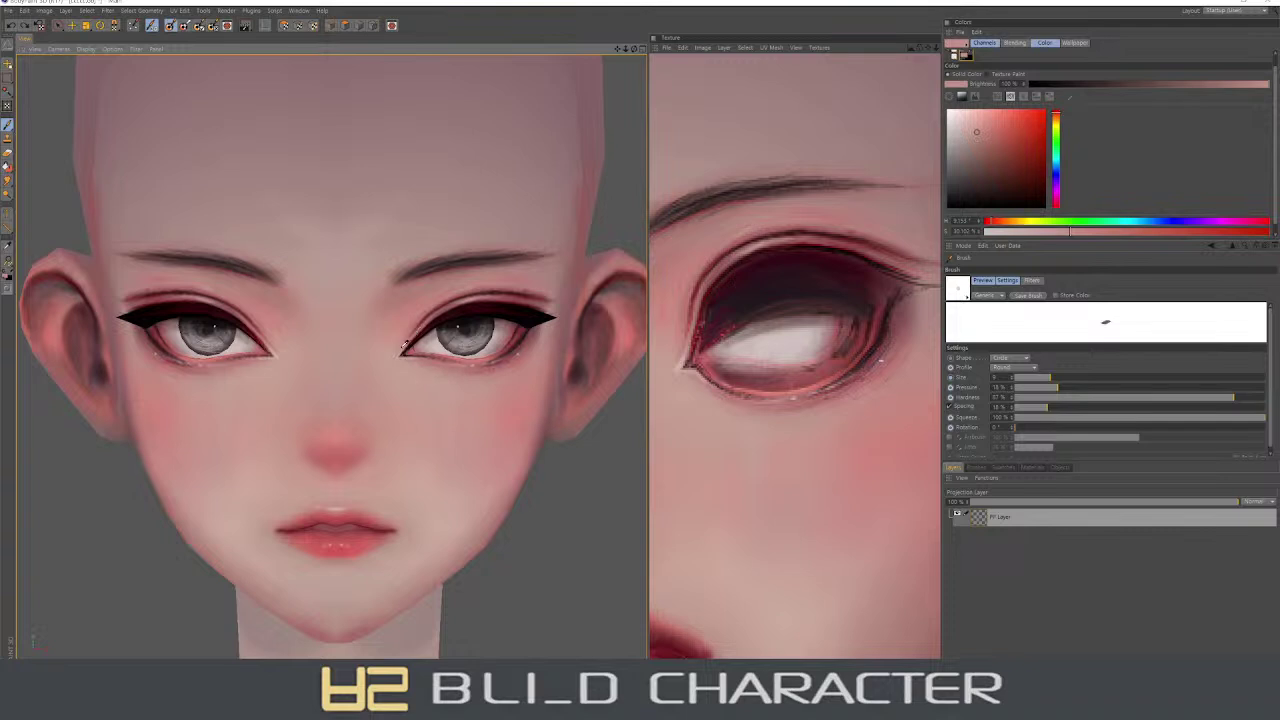
left_click(399, 348, "ctrl")
left_click(399, 349, "ctrl")
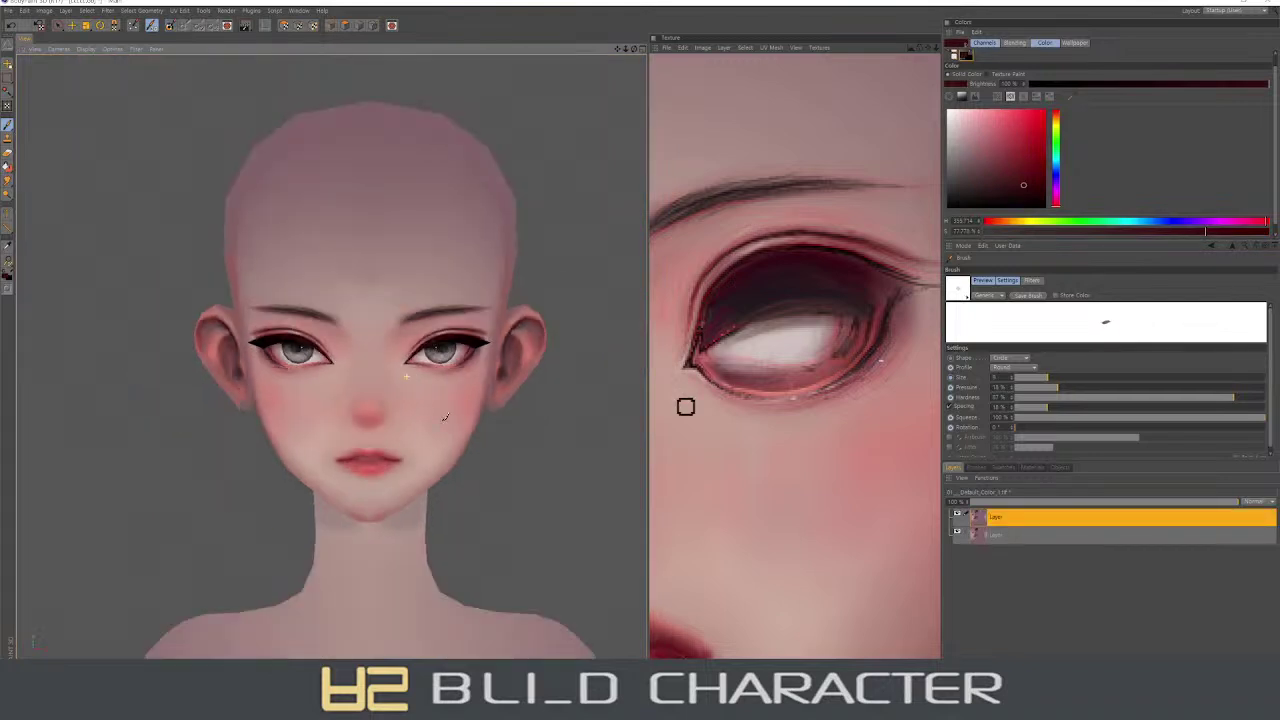
key("h")
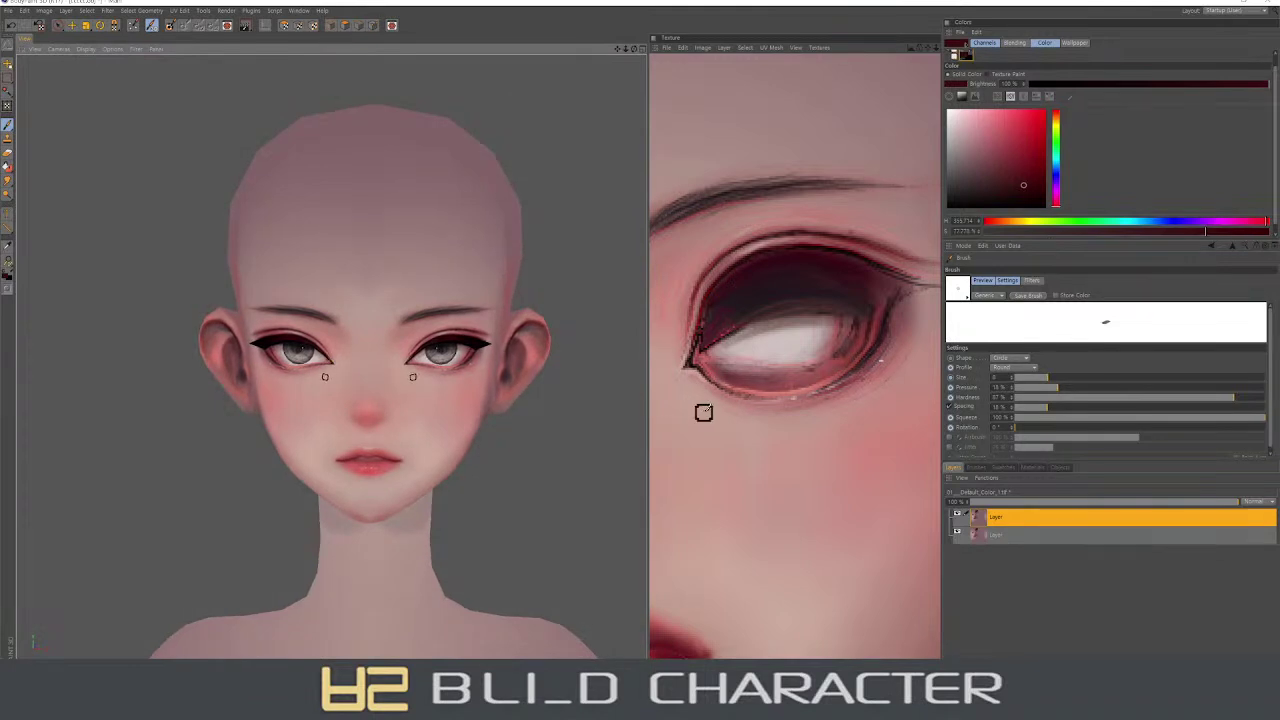
- On a new layer, darken the iris shading and erase part of the eye's white highlight
key("ctrl+shift+n")
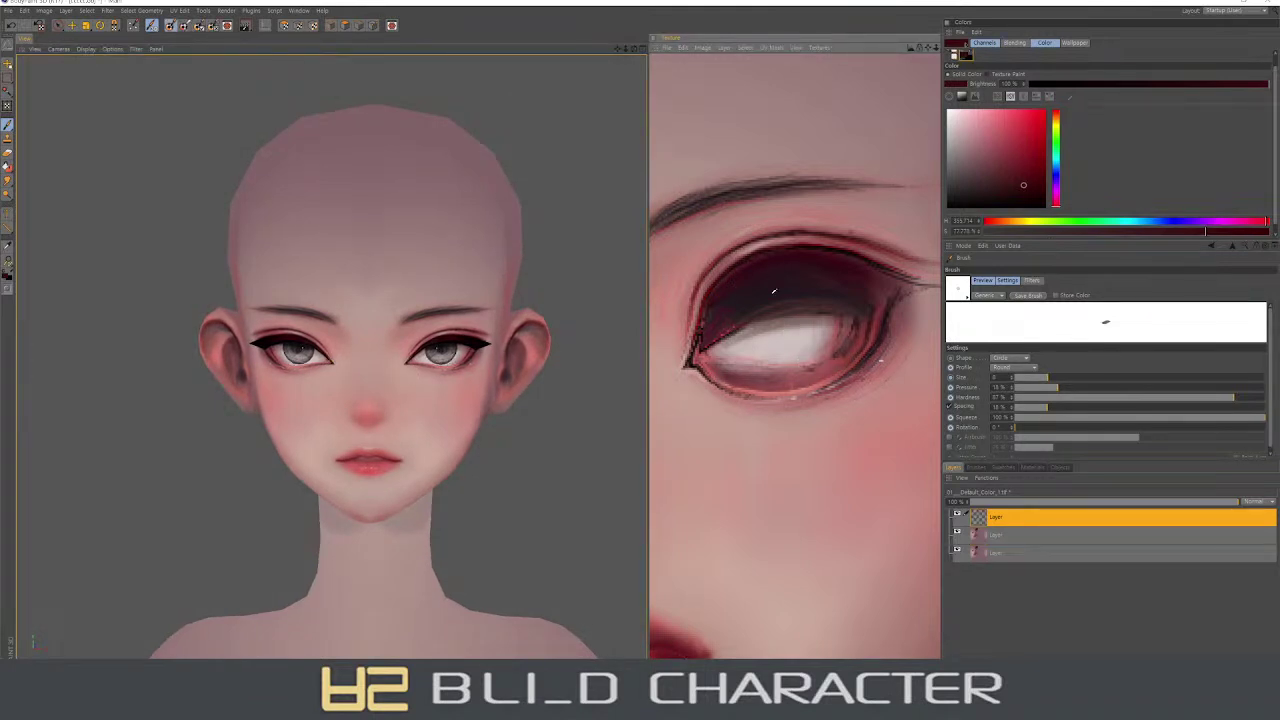
left_click(773, 291, "ctrl")
middle_click_drag(760, 309, 810, 316)
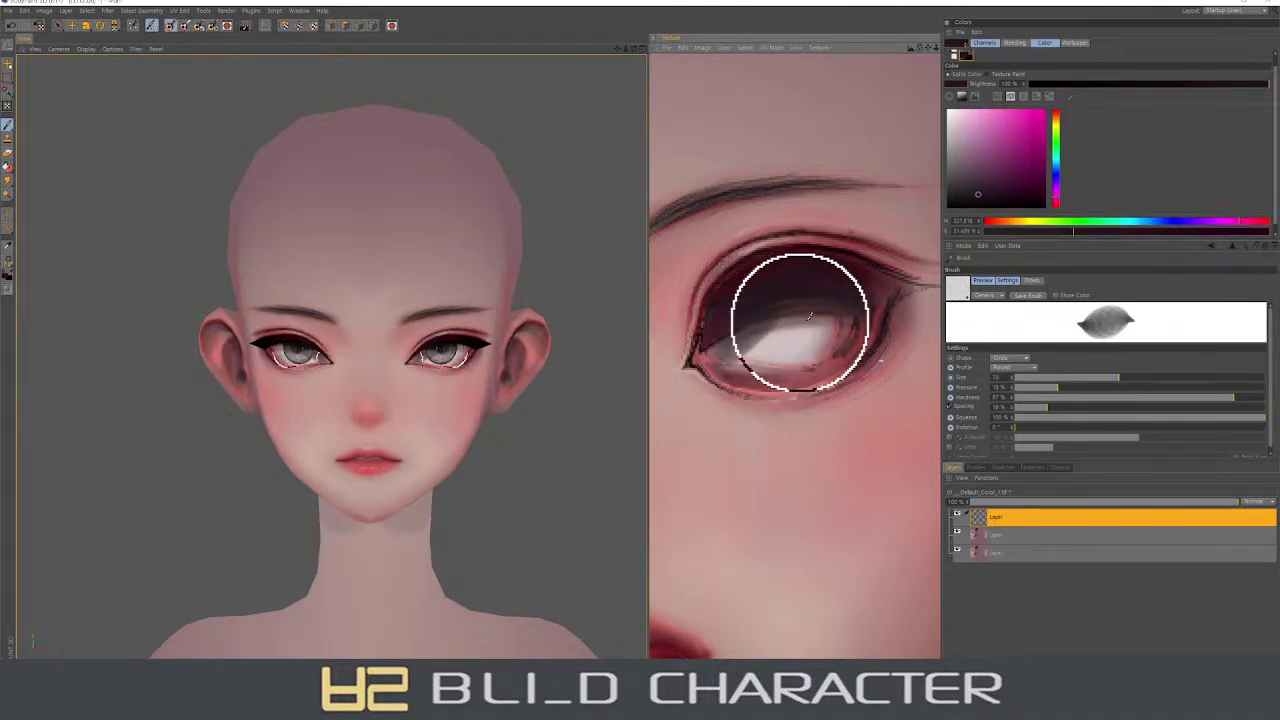
left_click_drag(810, 316, 720, 357)
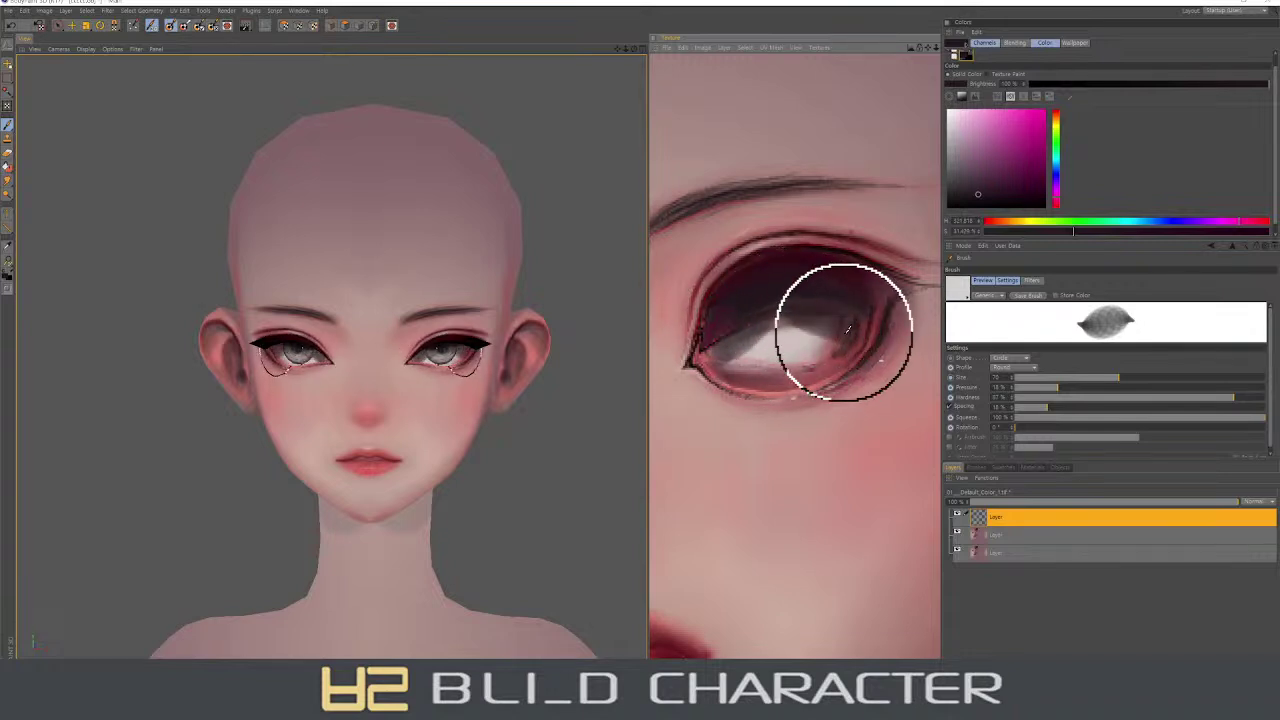
left_click(7, 150)
mouse_move(811, 343)
left_mouse_down()
mouse_move(845, 350)
mouse_move(803, 334)
mouse_move(711, 374)
mouse_move(831, 349)
left_mouse_up()
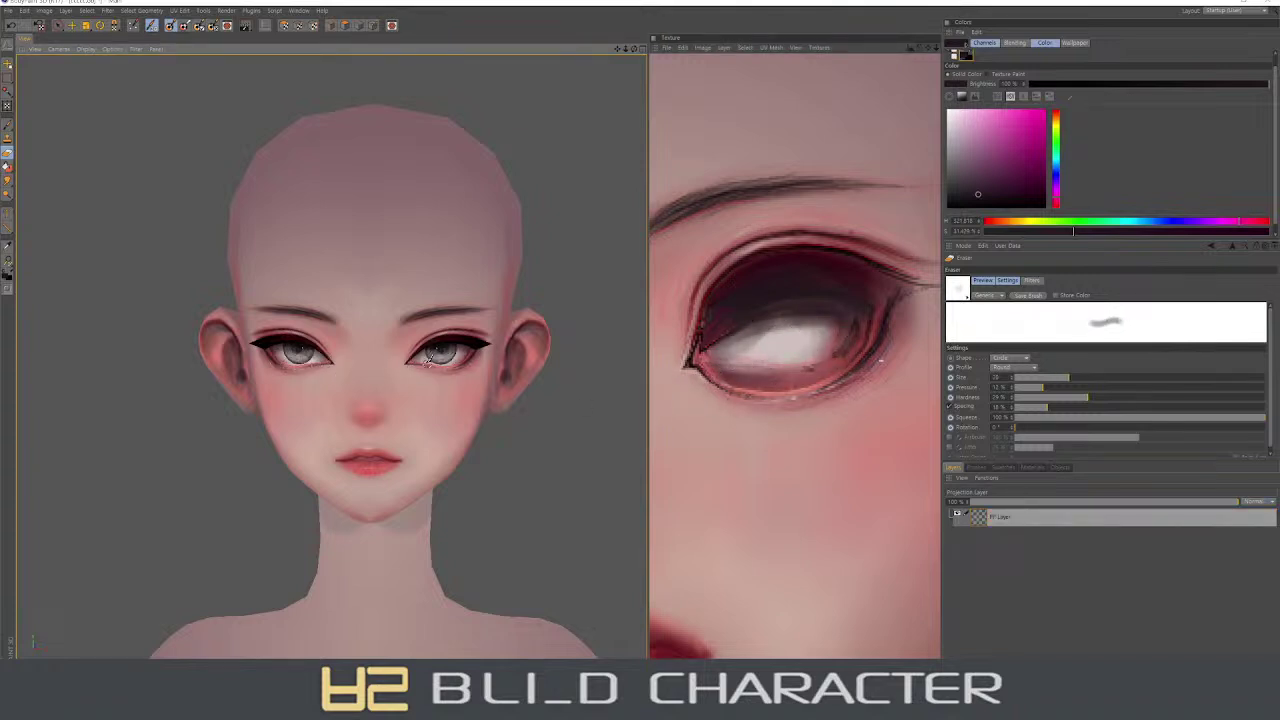
- With a resized brush at 0% pressure, repaint dark maroon and dark blue shading over the eye
middle_click_drag(456, 361, 470, 361)
left_click_drag(472, 390, 530, 376, "alt")
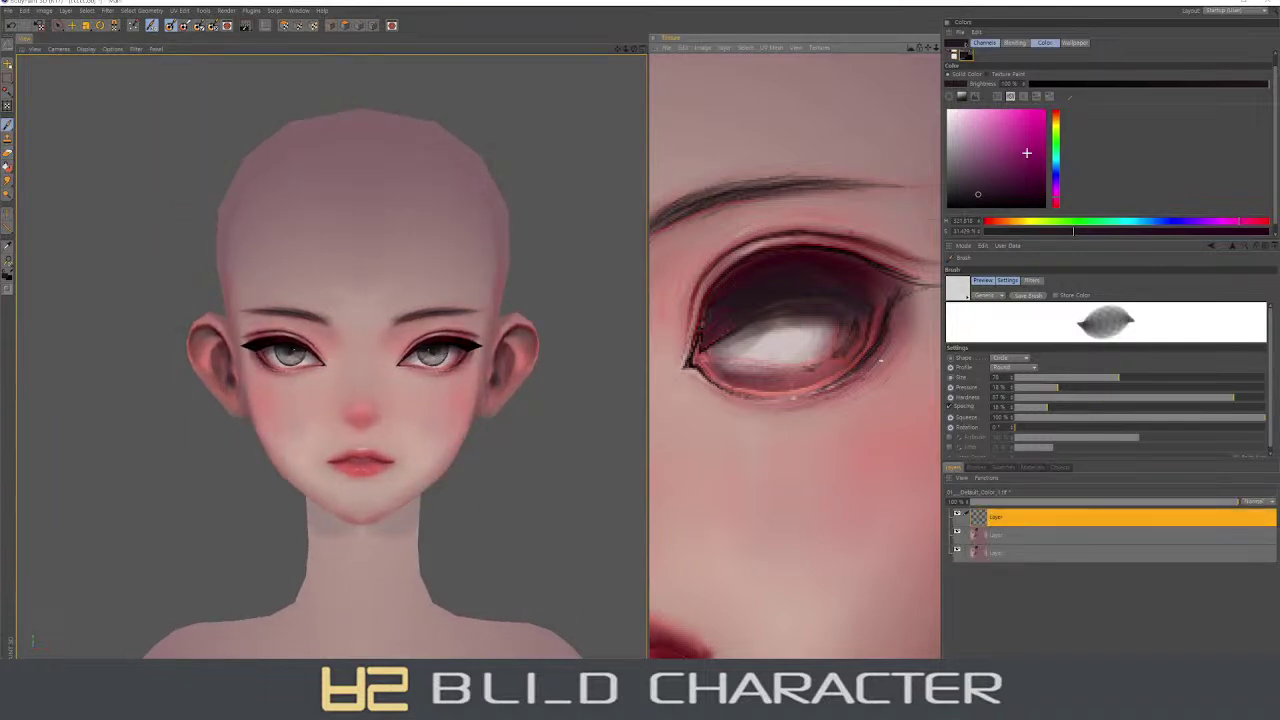
left_click(791, 294, "ctrl")
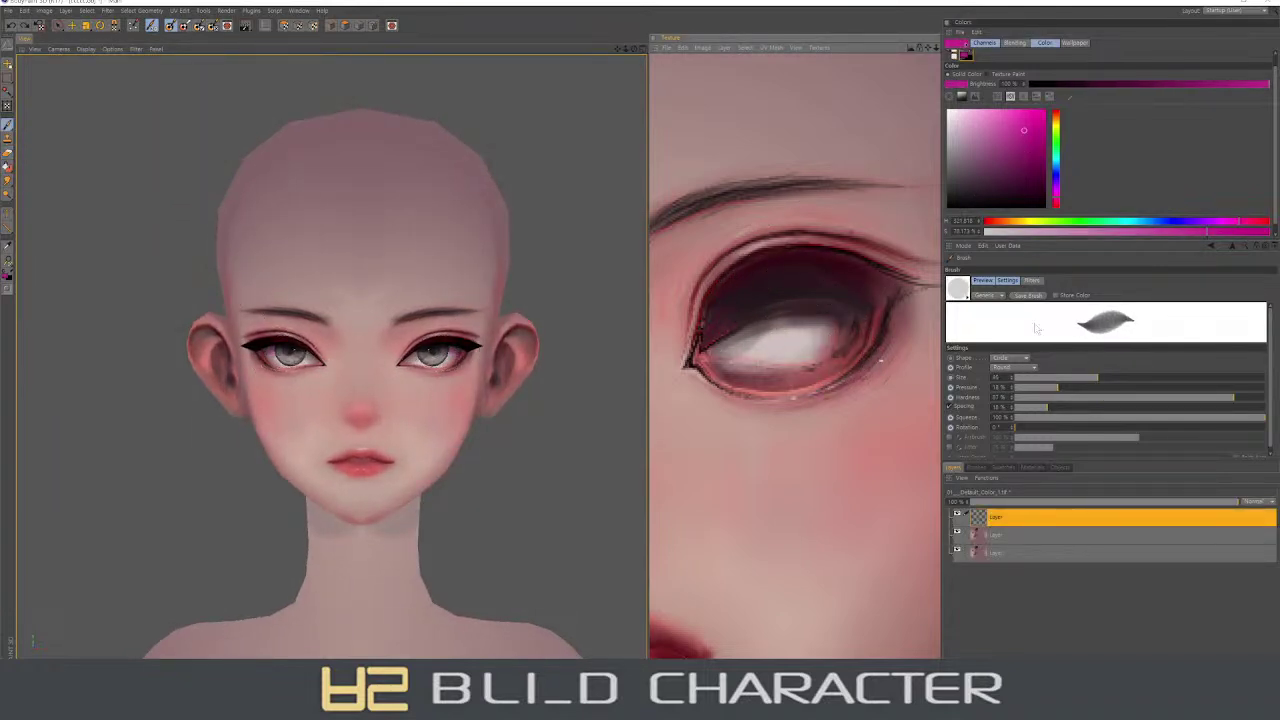
left_click_drag(1046, 390, 1012, 388)
left_click(863, 286, "ctrl")
mouse_move(863, 286)
left_mouse_down()
mouse_move(849, 346)
mouse_move(808, 318)
left_mouse_up()
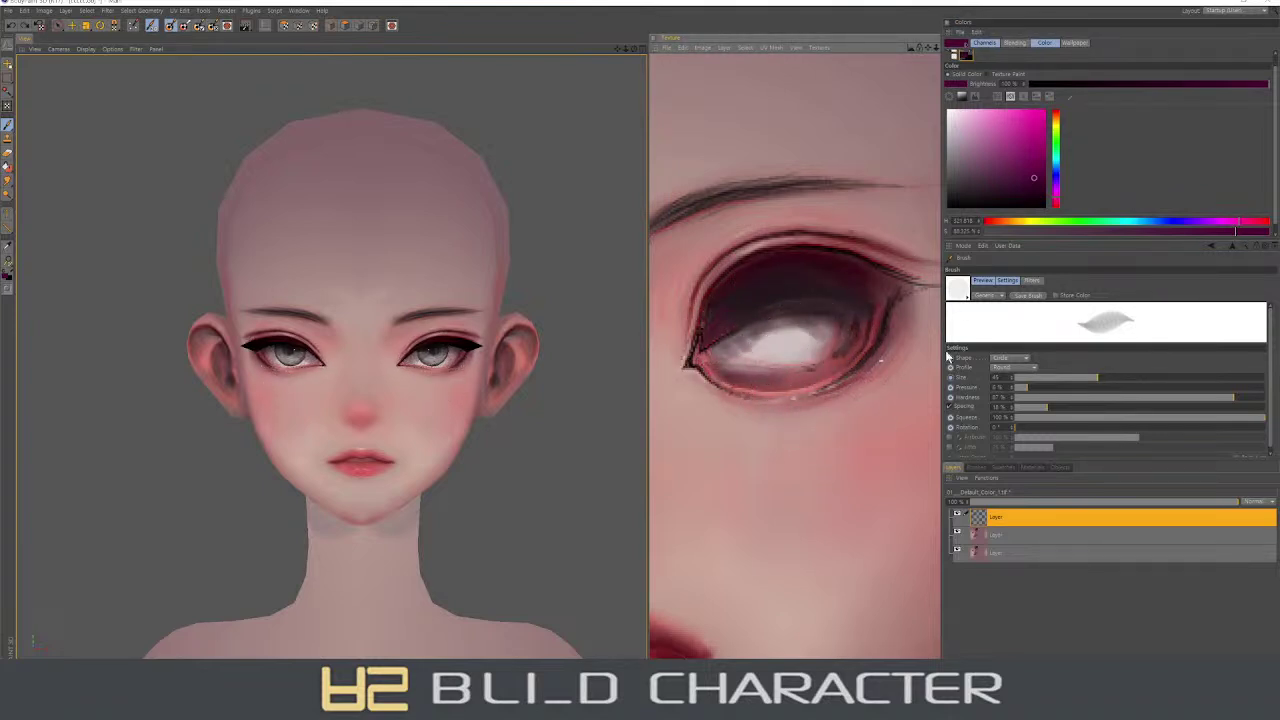
left_click(1055, 175)
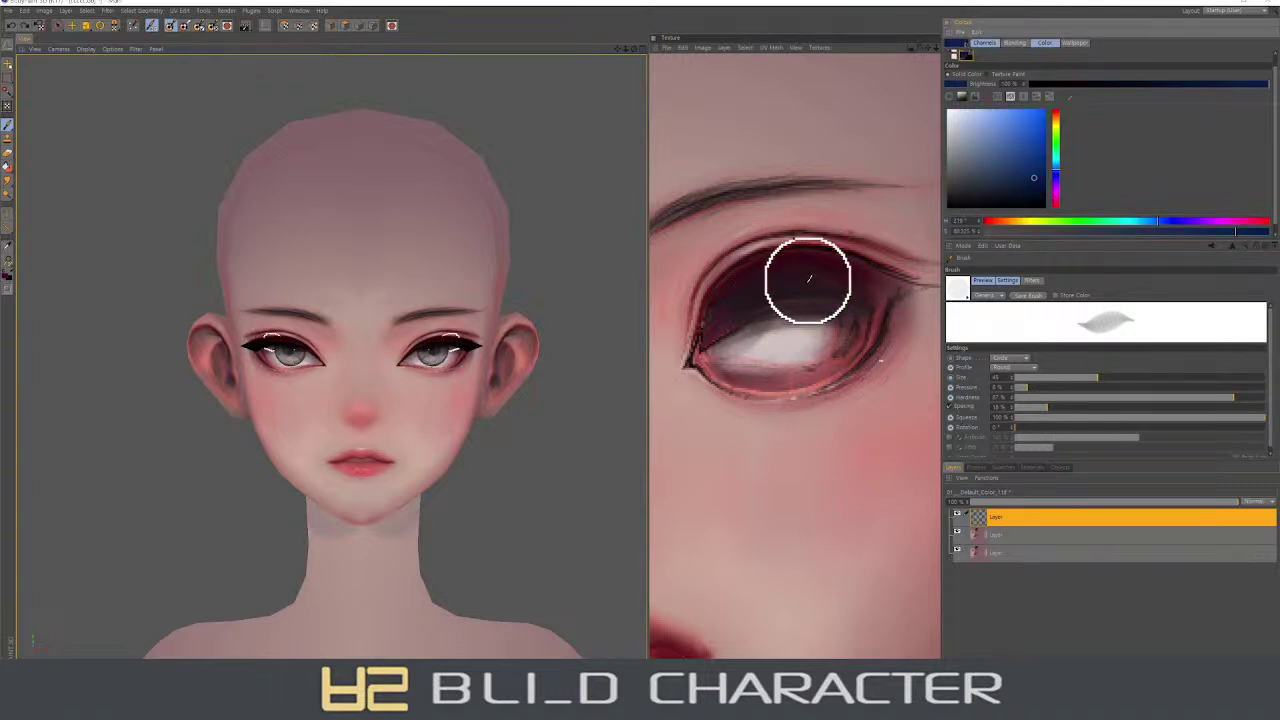
mouse_move(730, 345)
left_mouse_down()
mouse_move(851, 309)
mouse_move(808, 320)
mouse_move(846, 314)
mouse_move(838, 326)
left_mouse_up()
- Sample pale yellow-green and pink tones from the eye and paint the eye white brighter and wider
left_click(829, 334, "ctrl")
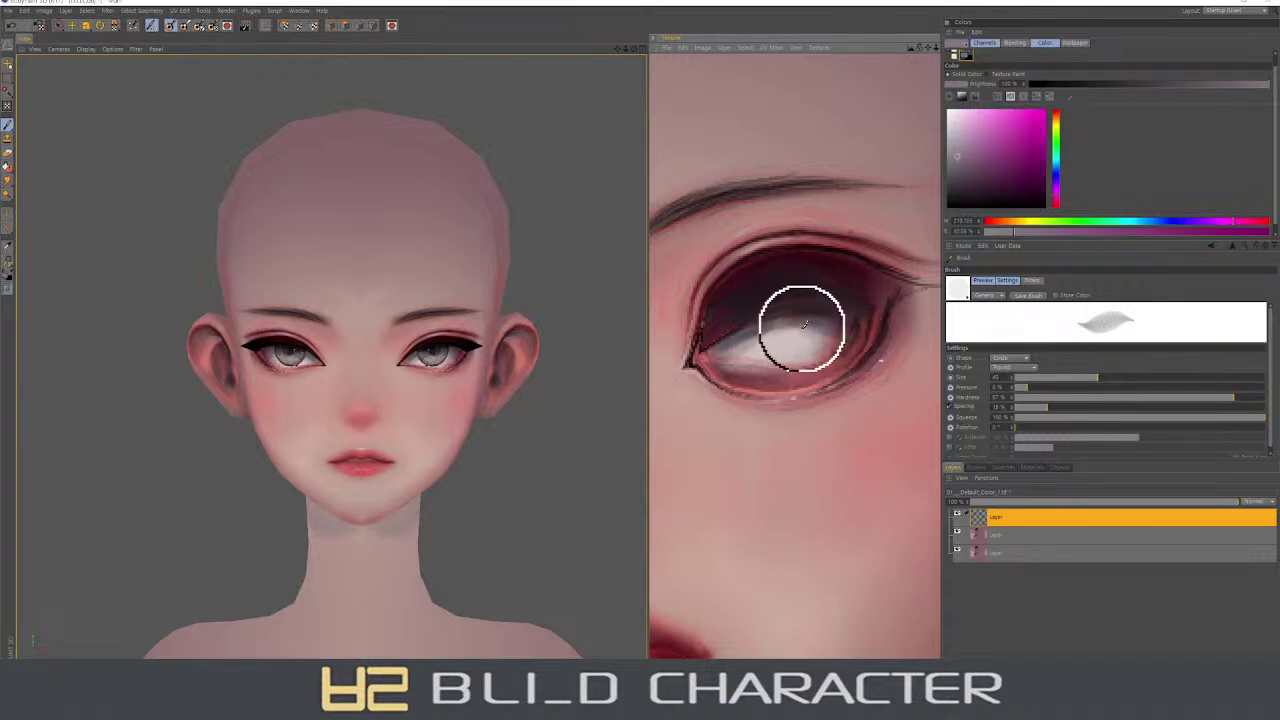
left_click(806, 332, "ctrl")
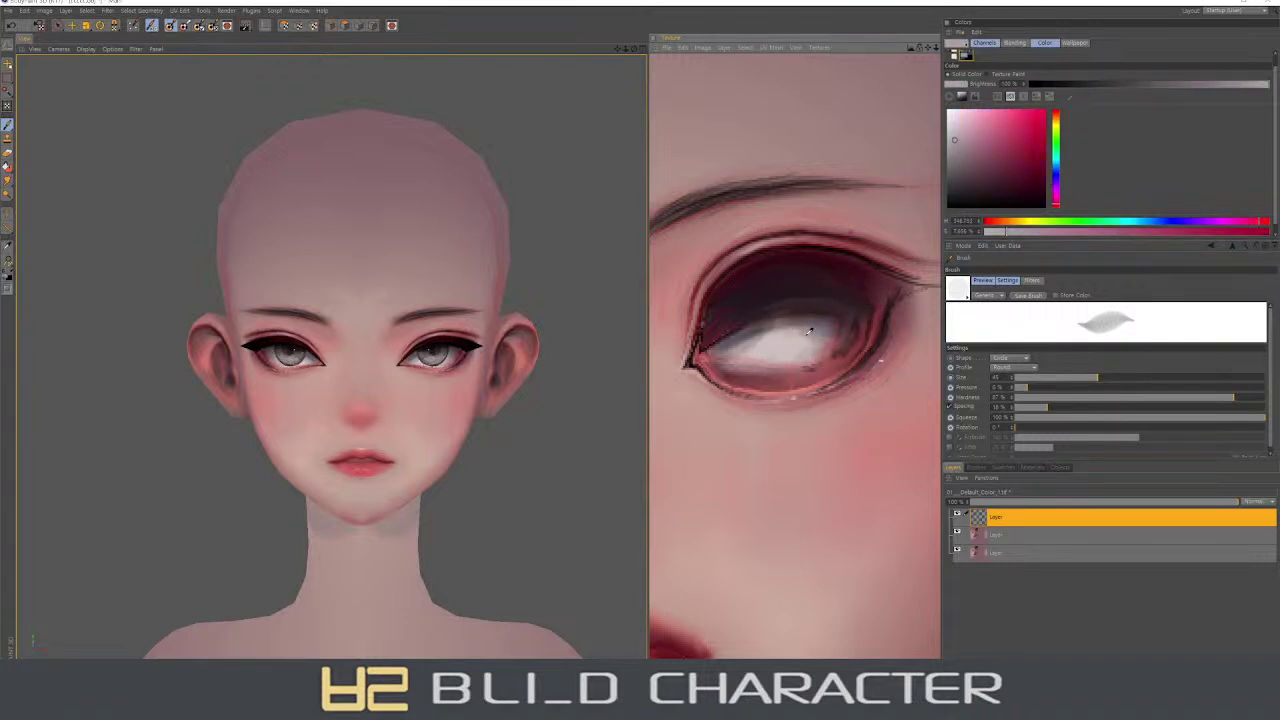
left_click(1062, 221)
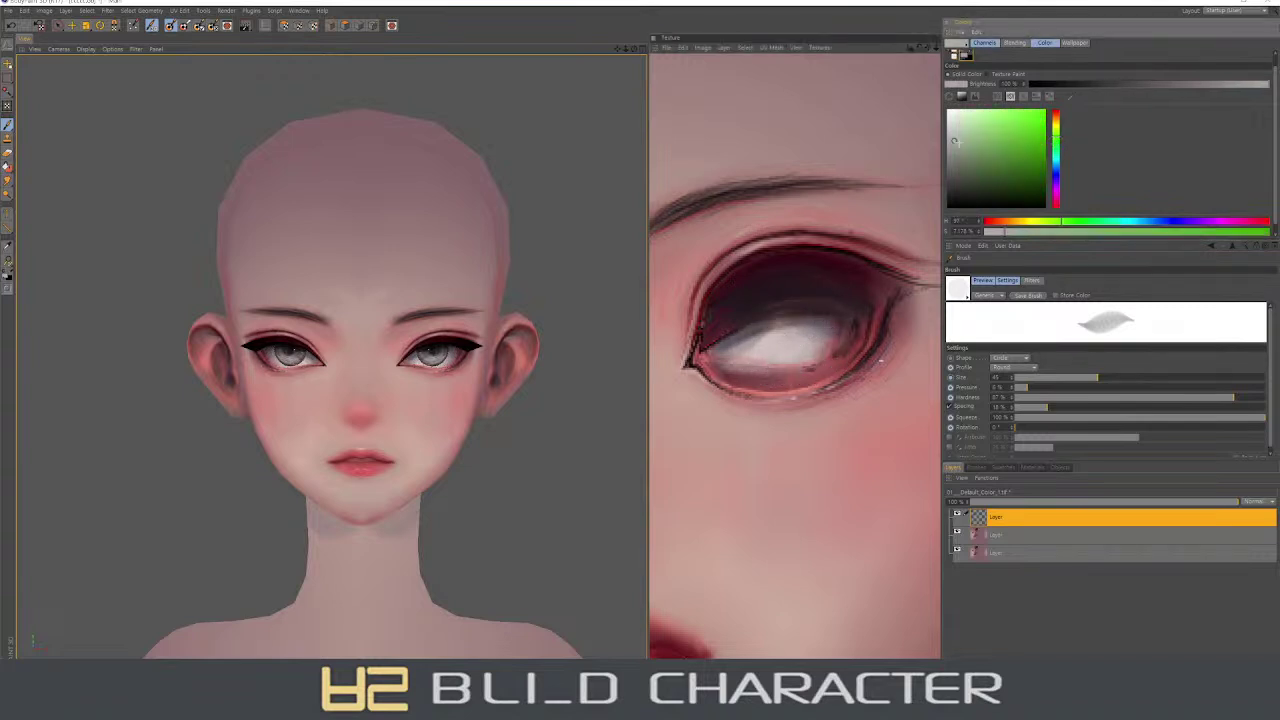
left_click(981, 116)
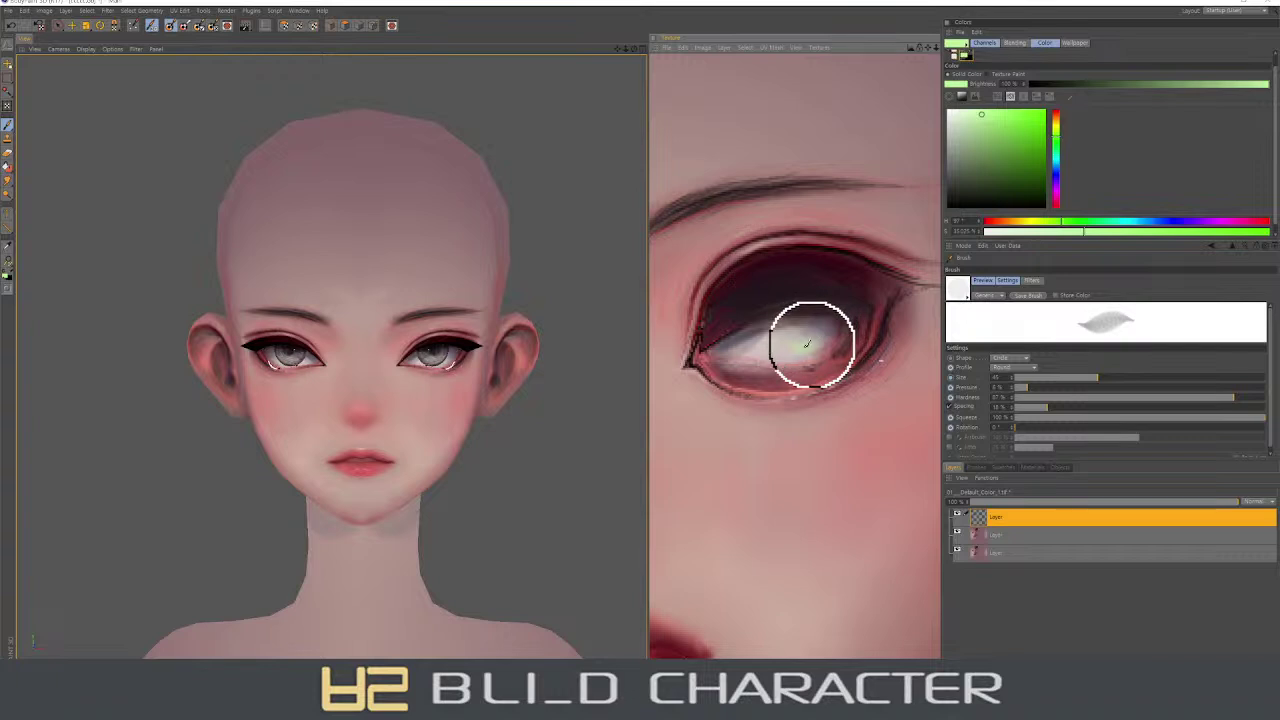
left_click(776, 342, "ctrl")
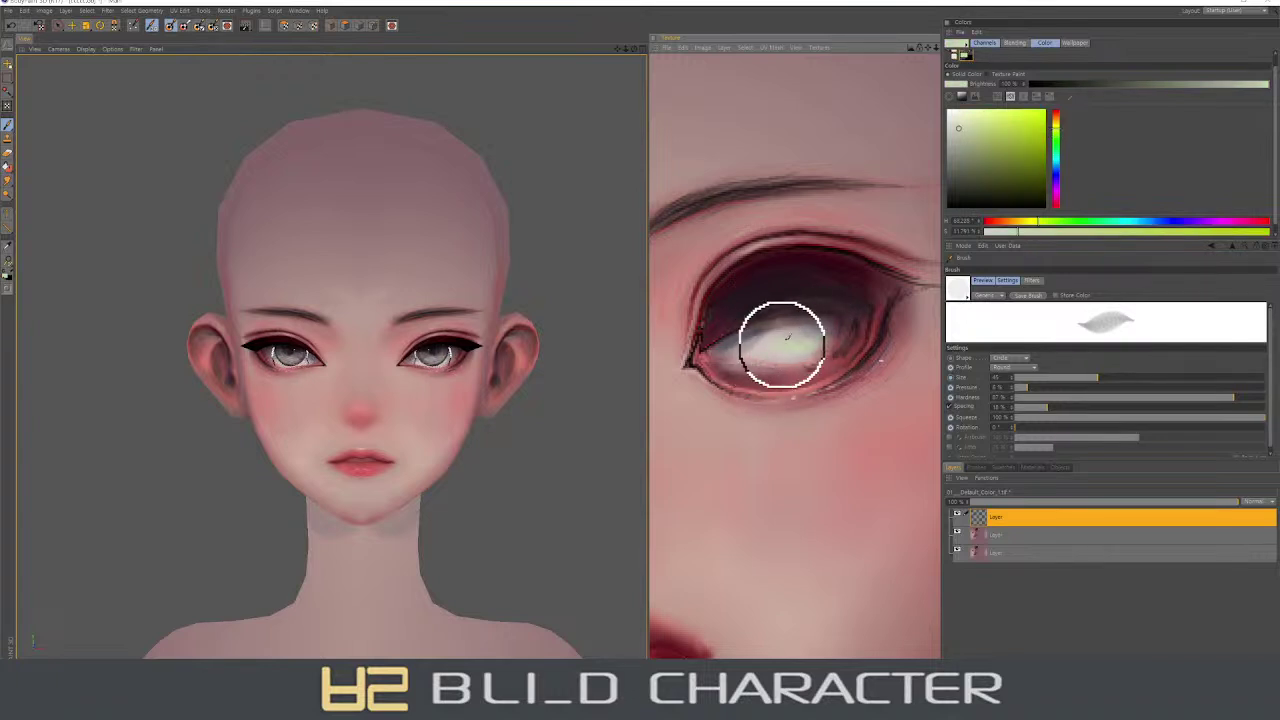
left_click(825, 323, "ctrl")
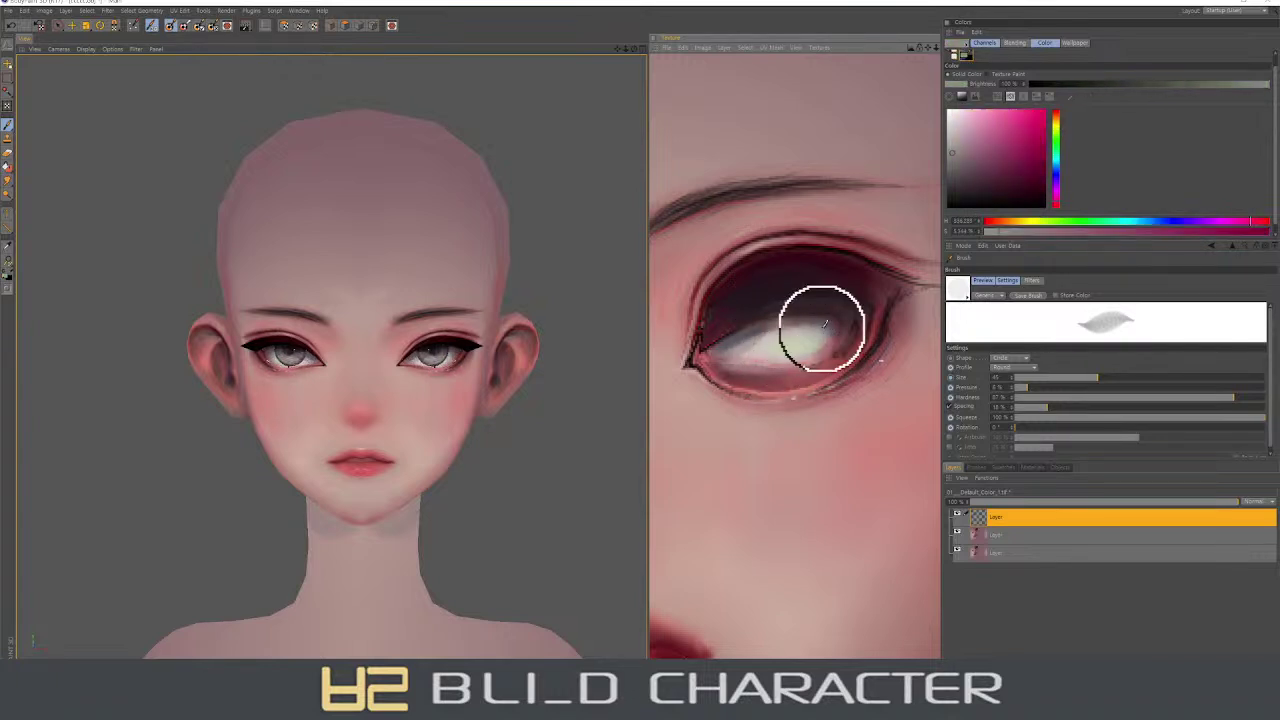
left_click(820, 327, "ctrl")
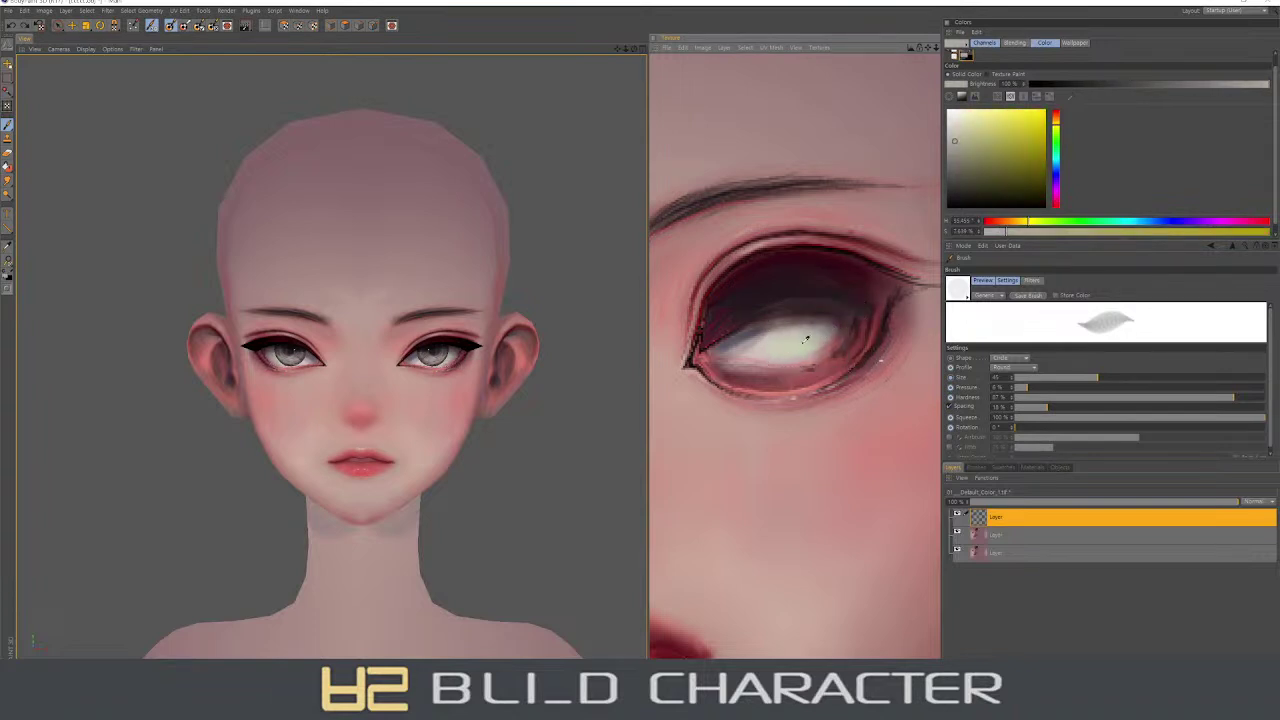
left_click(775, 340, "ctrl")
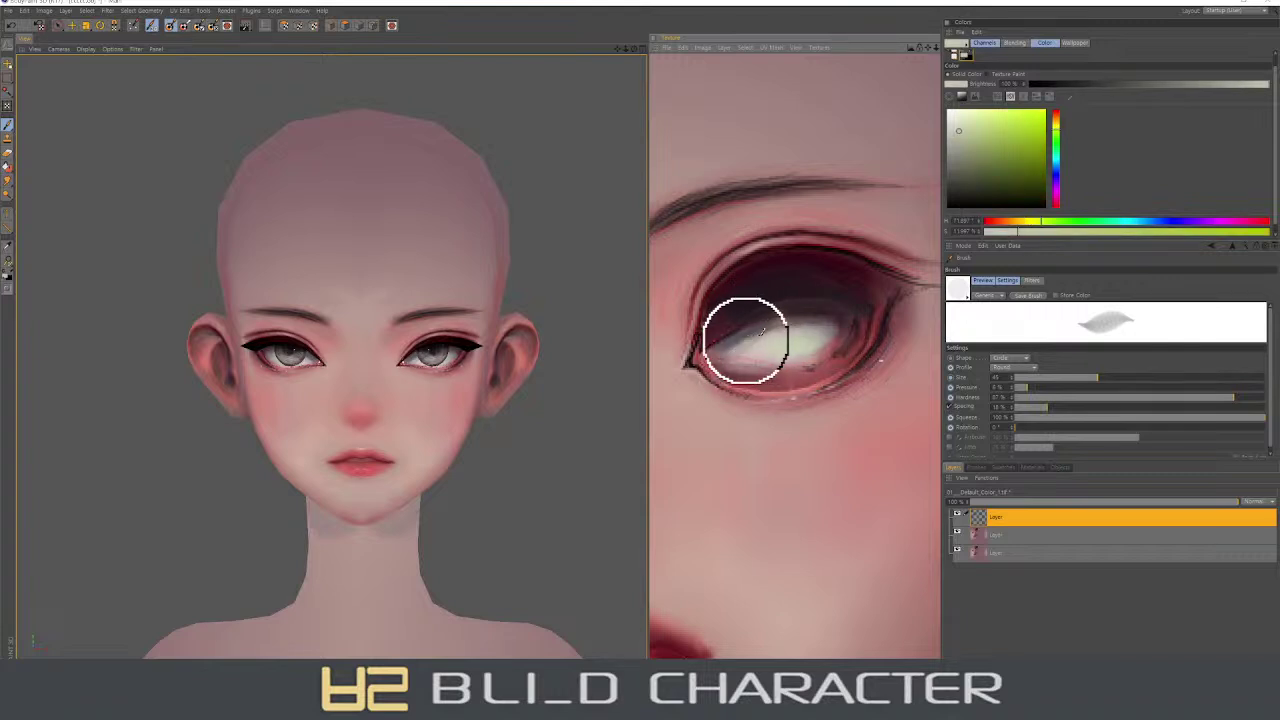
left_click_drag(746, 337, 709, 374)
left_click(780, 338, "ctrl")
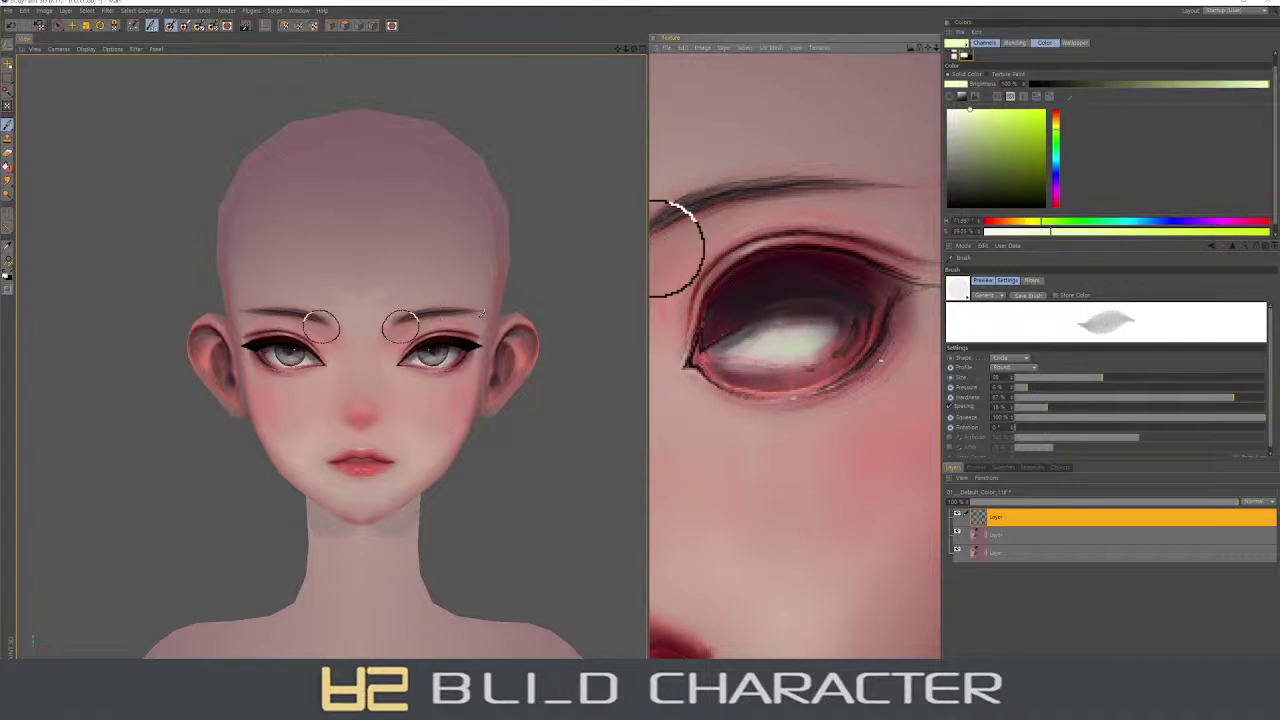
- On the projection layer, airbrush a pale skin-tone glow over the forehead with a size-400 brush
left_click(614, 272)
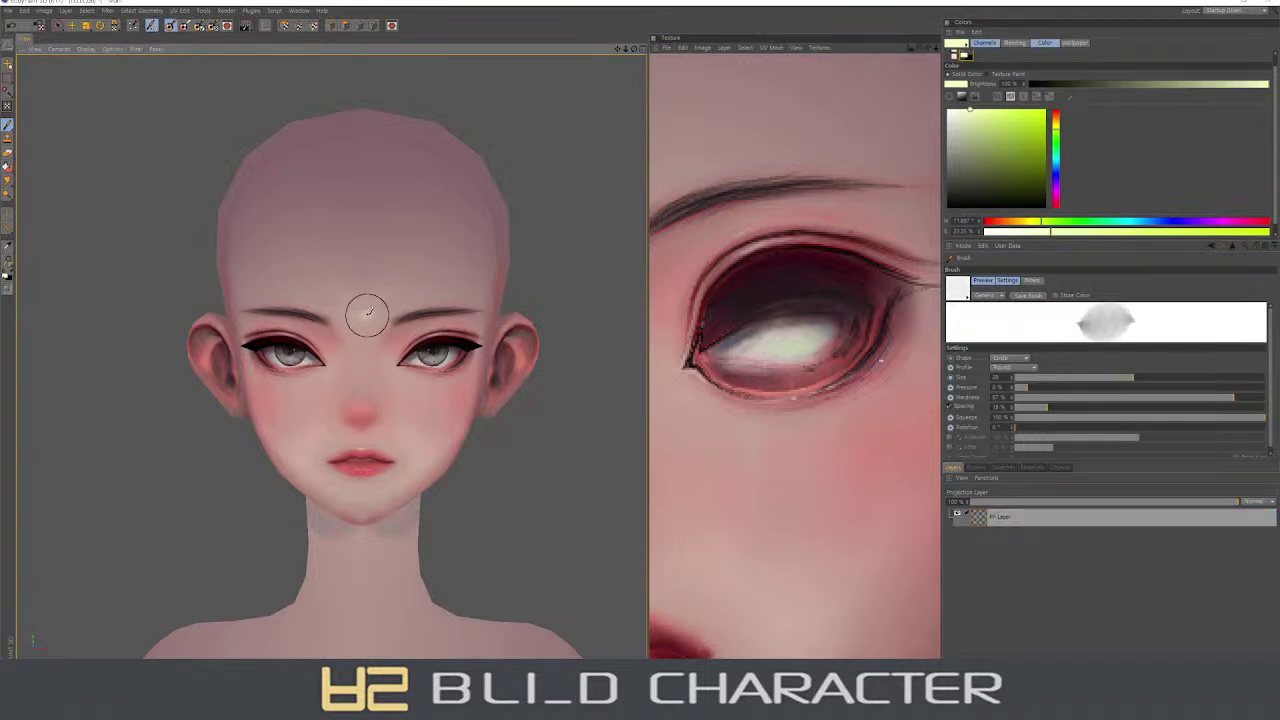
left_click(378, 312, "ctrl")
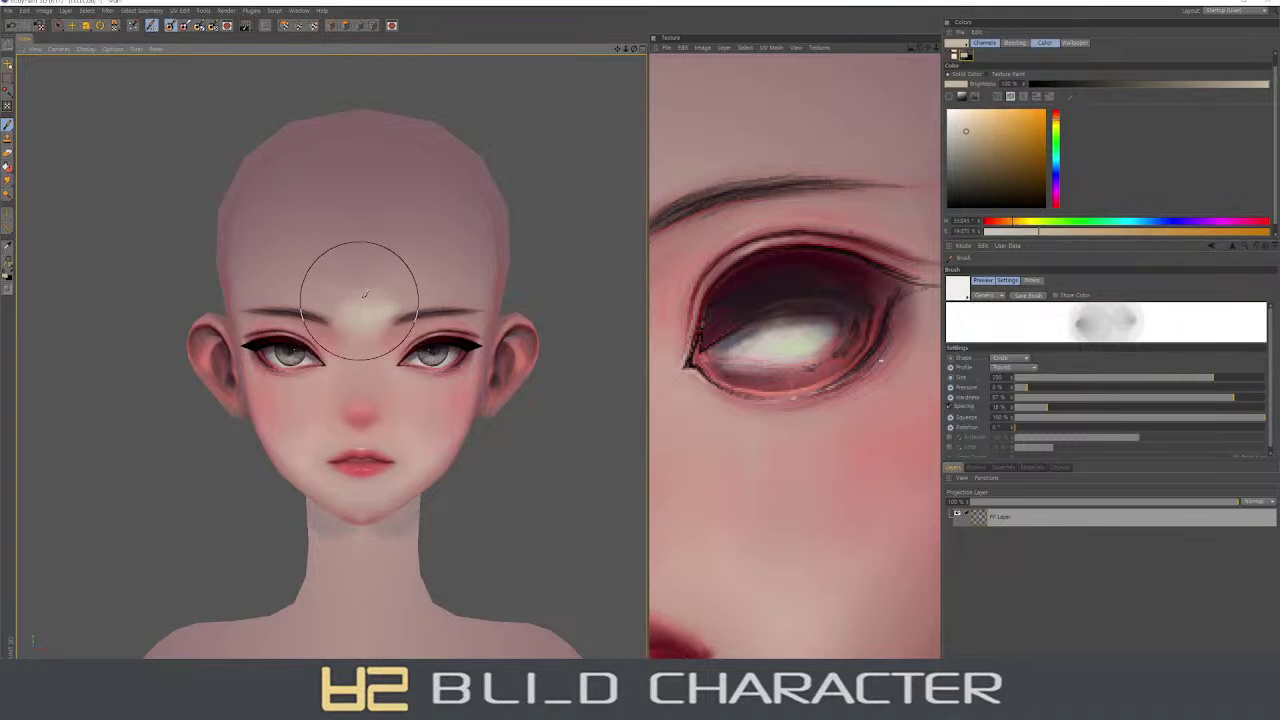
middle_click_drag(389, 297, 391, 297)
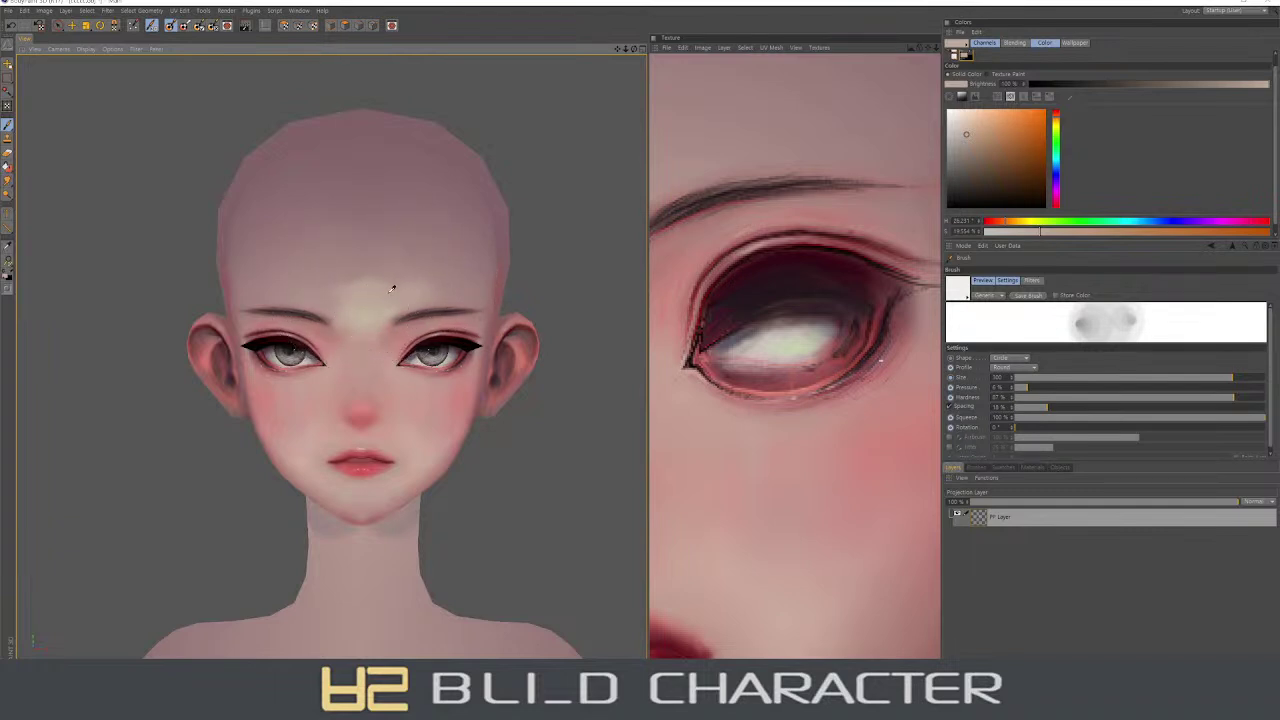
middle_click_drag(392, 289, 396, 289)
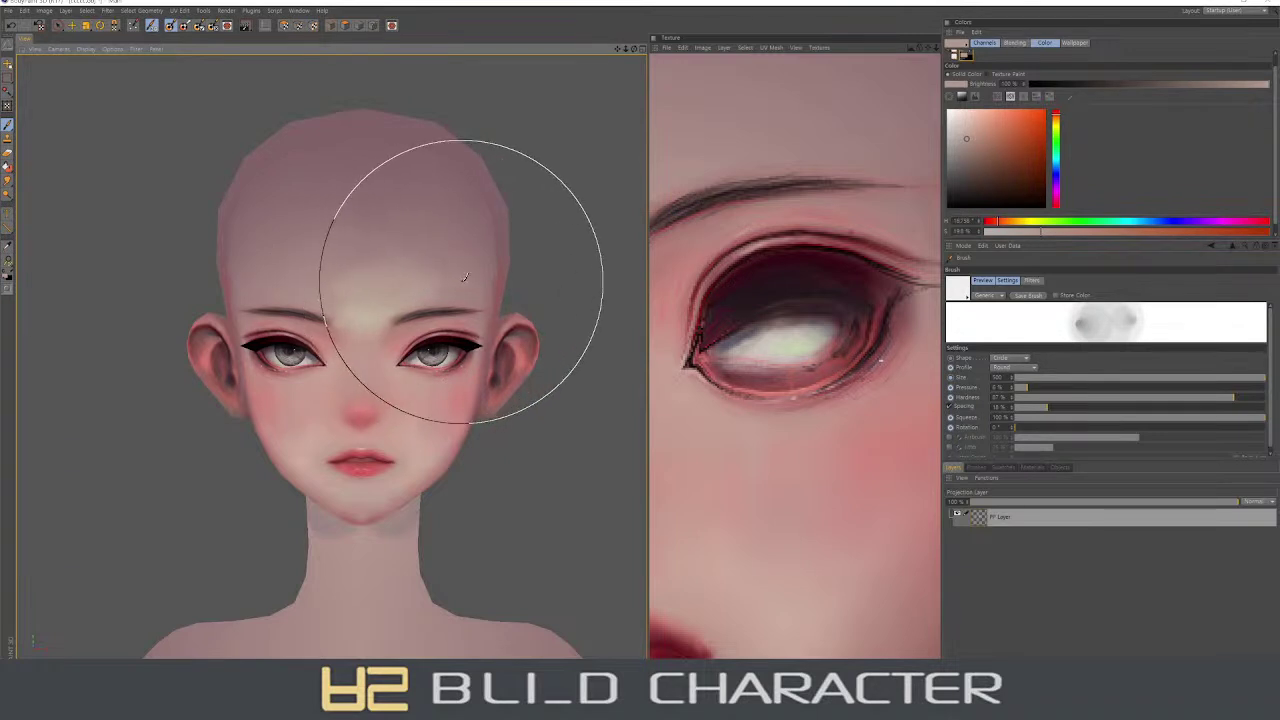
key("v")
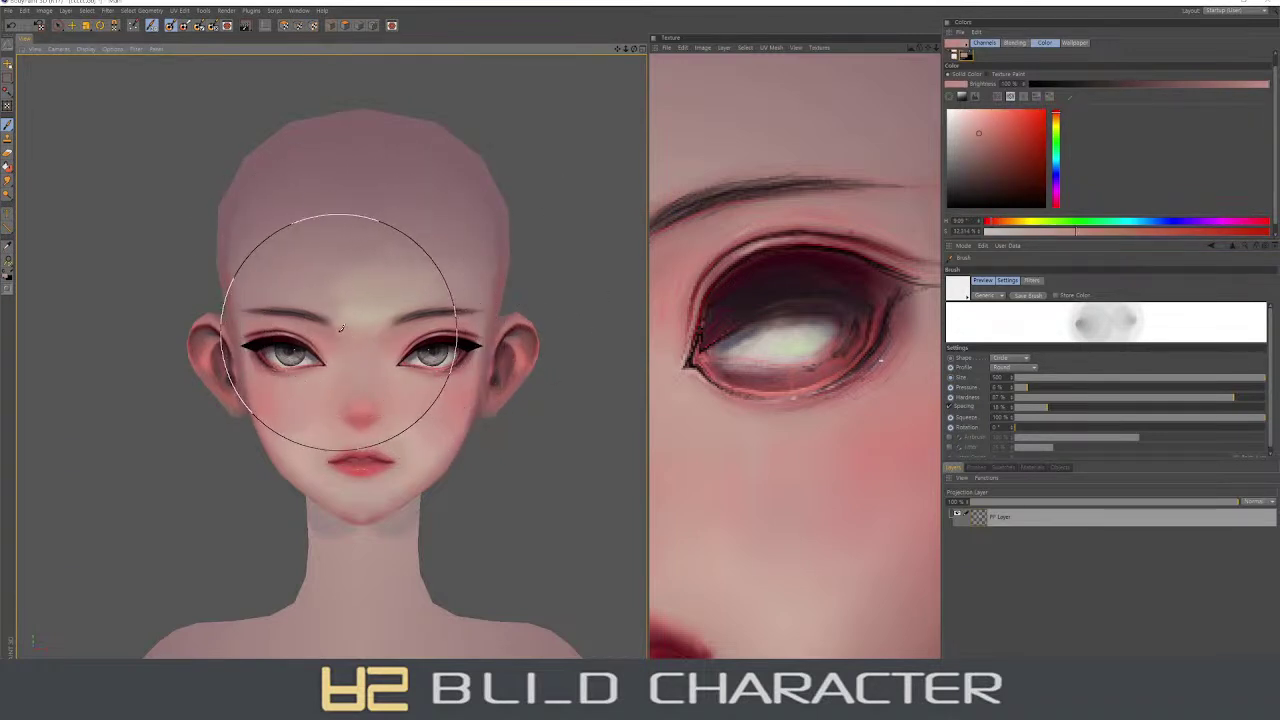
left_click(376, 306, "ctrl")
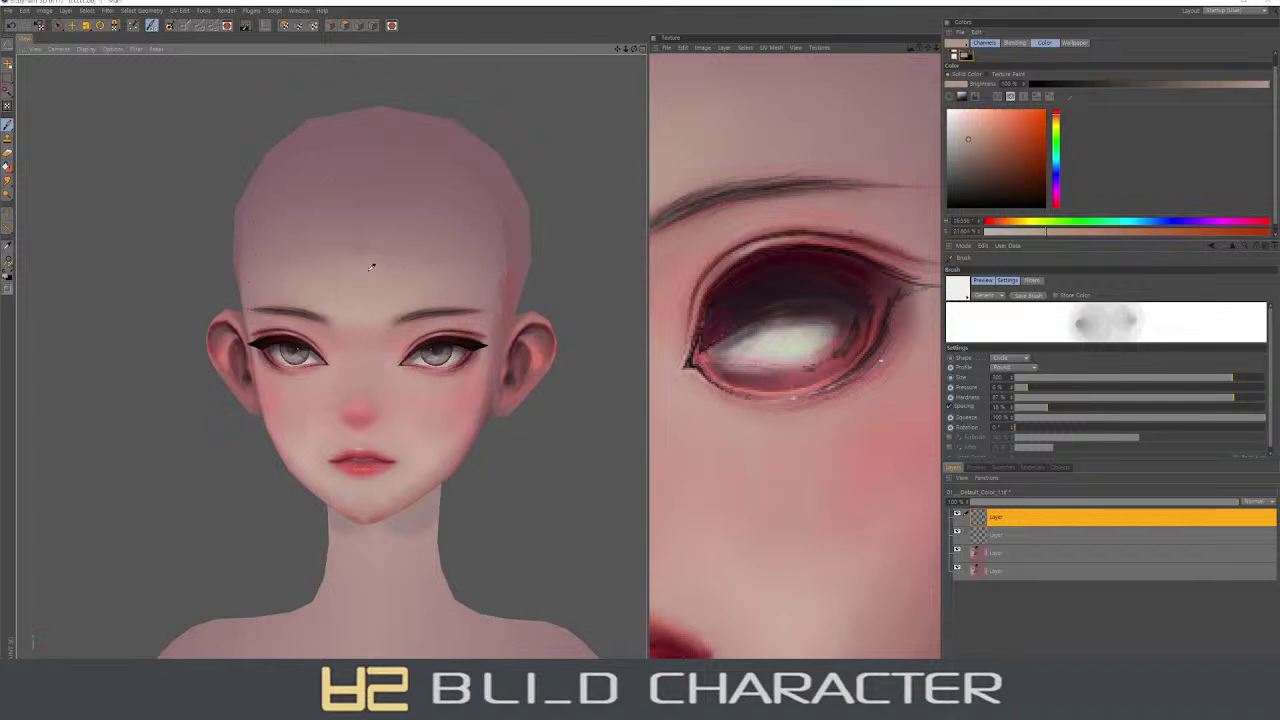
- Try a pale yellow stroke under the eyebrow with a size-50 brush, then undo it
middle_click_drag(371, 267, 369, 312)
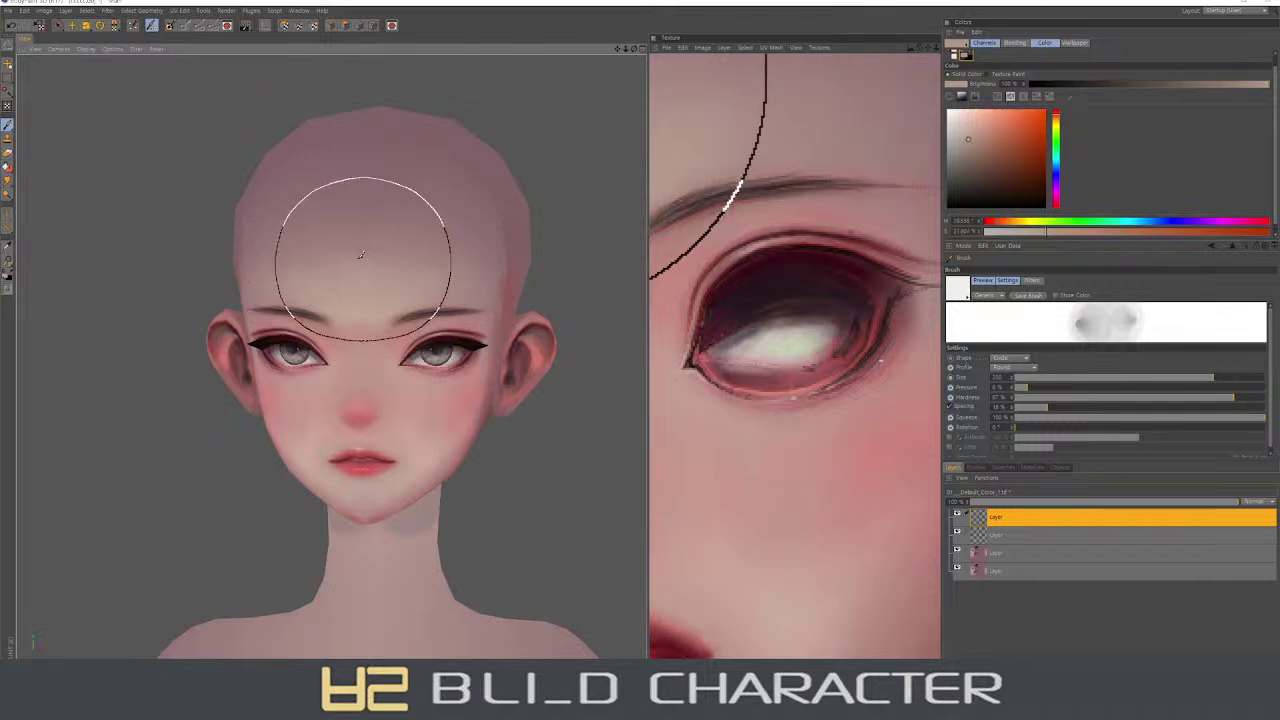
left_click(370, 312, "ctrl")
left_click(367, 336, "ctrl")
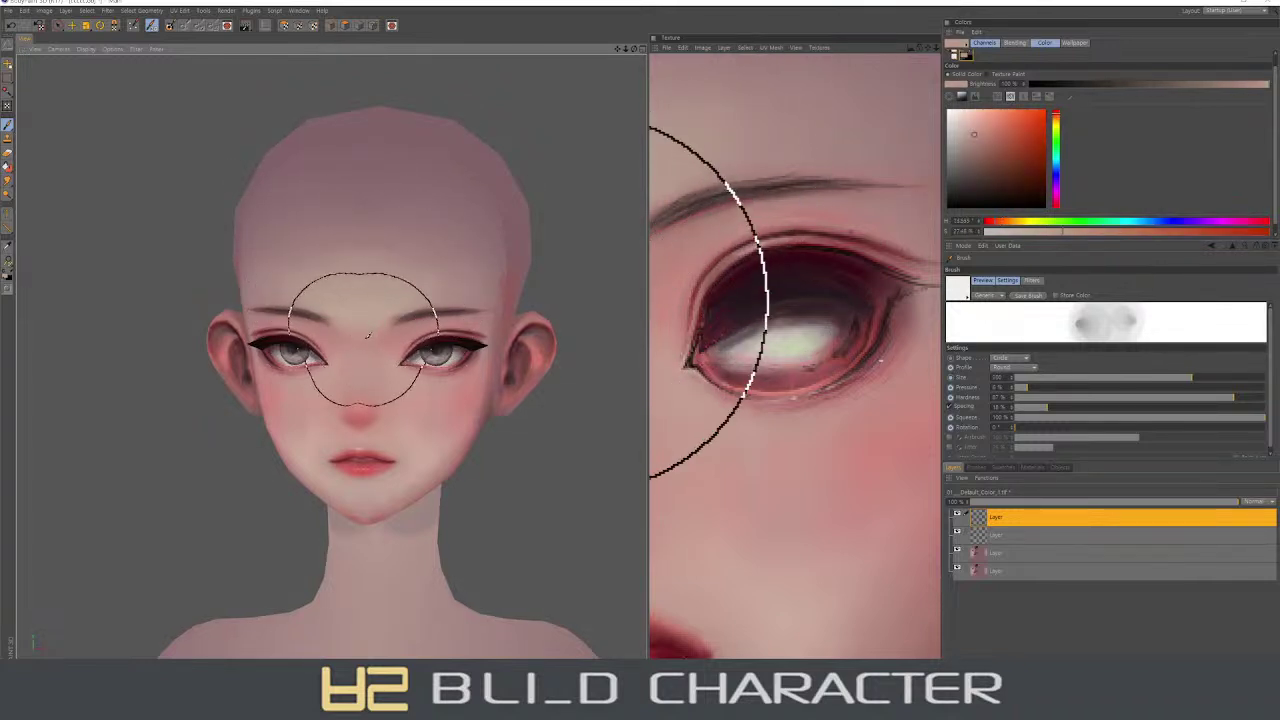
left_click(383, 294, "ctrl")
left_click_drag(400, 420, 480, 410)
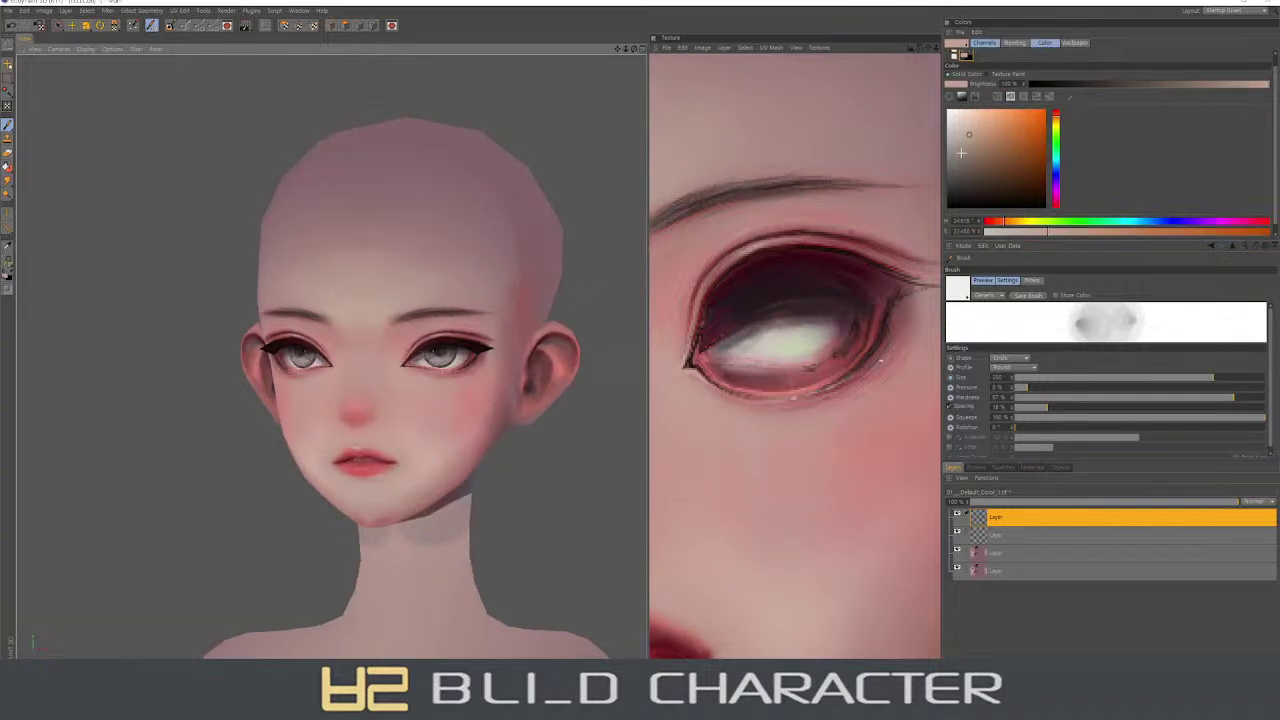
left_click(1056, 133)
left_click(988, 110)
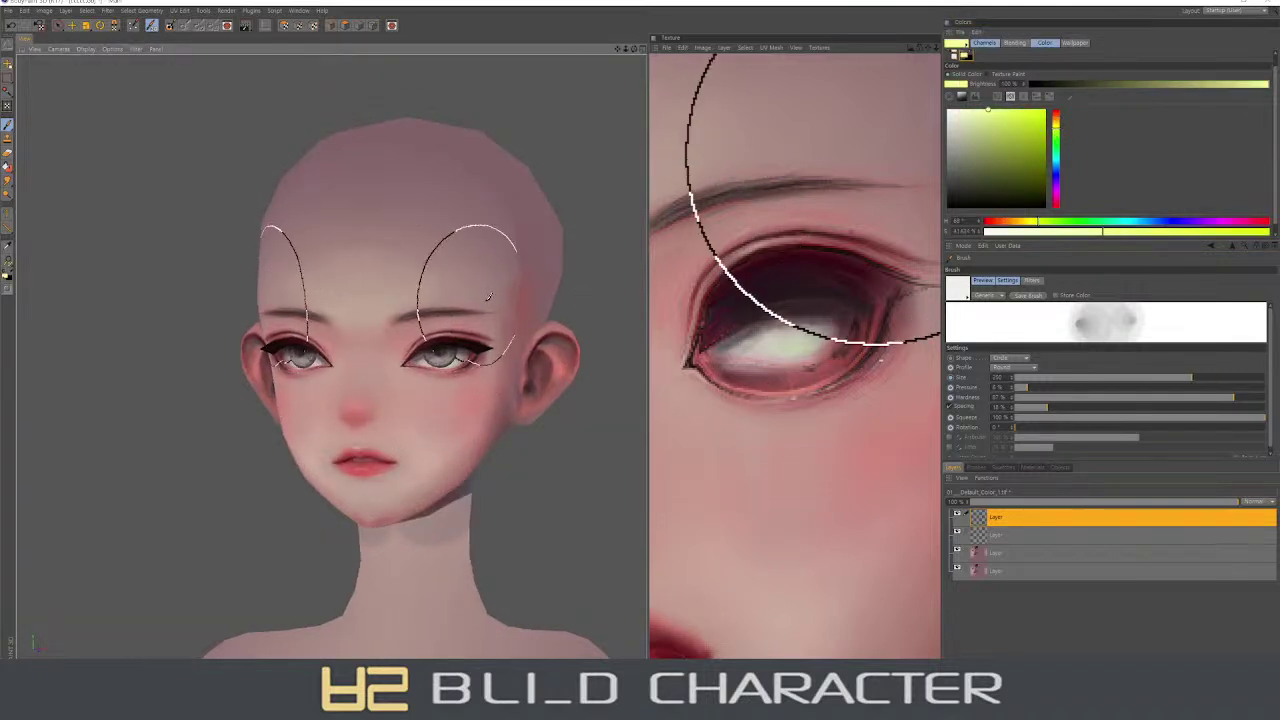
middle_click_drag(838, 200, 838, 270)
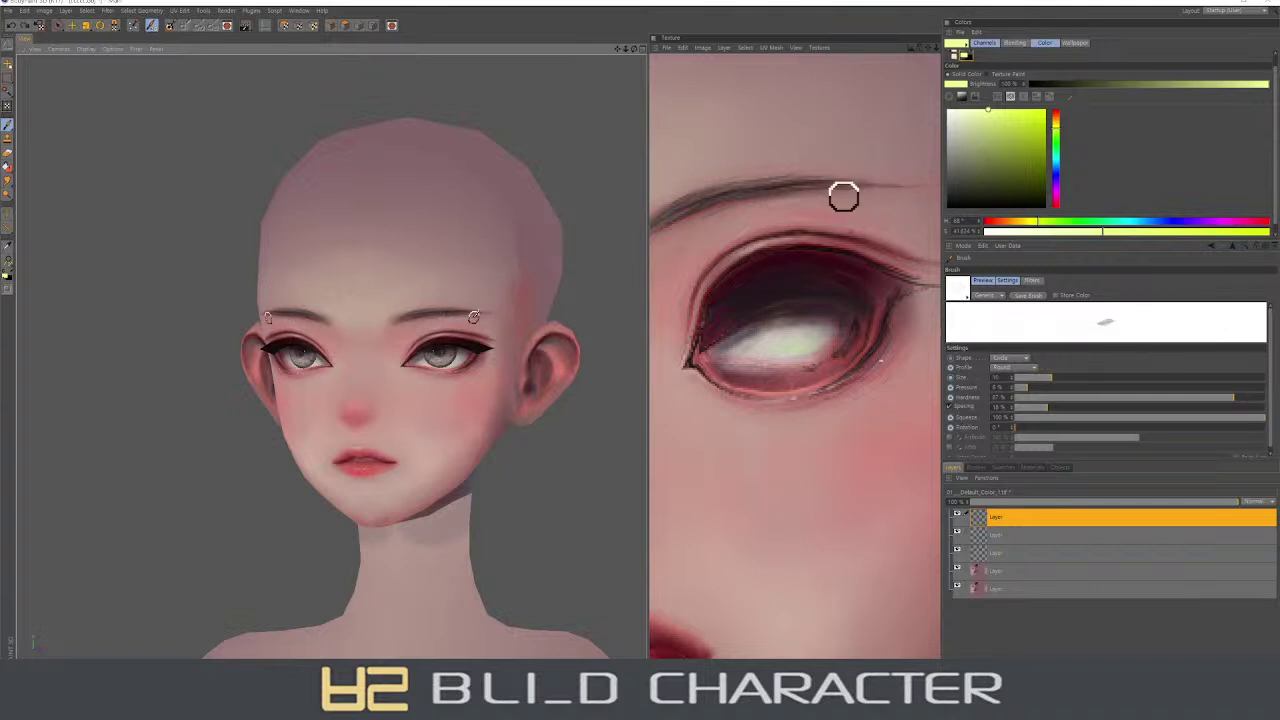
mouse_move(903, 206)
left_mouse_down()
mouse_move(757, 214)
mouse_move(720, 229)
left_mouse_up()
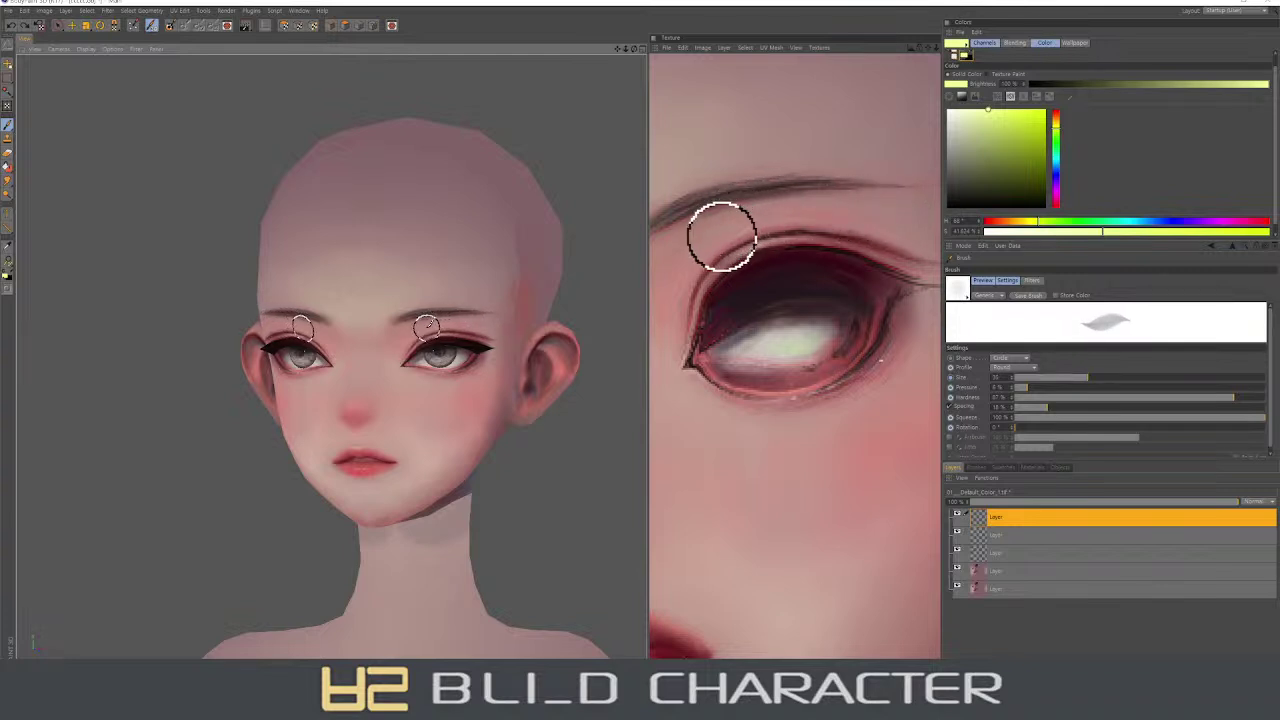
key("ctrl+z")
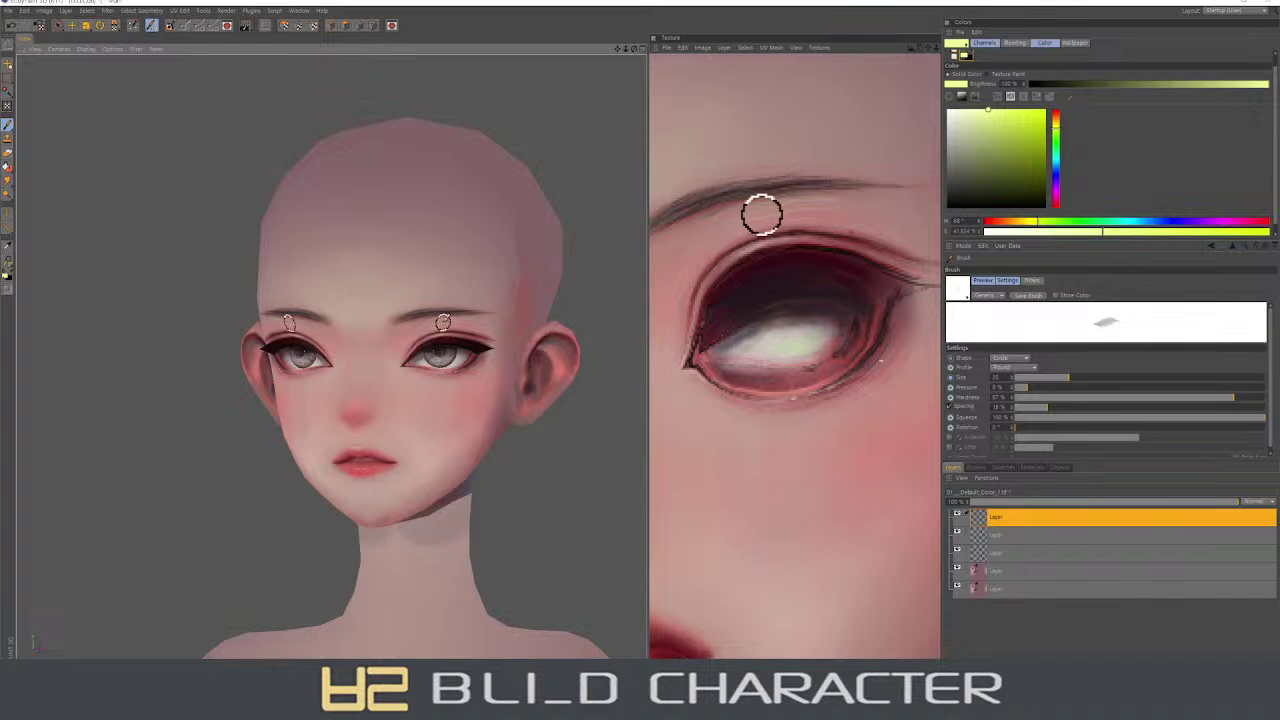
- Paint over the yellow eyebrow streak in a redder tan and soften the skin beneath the brows
key("v")
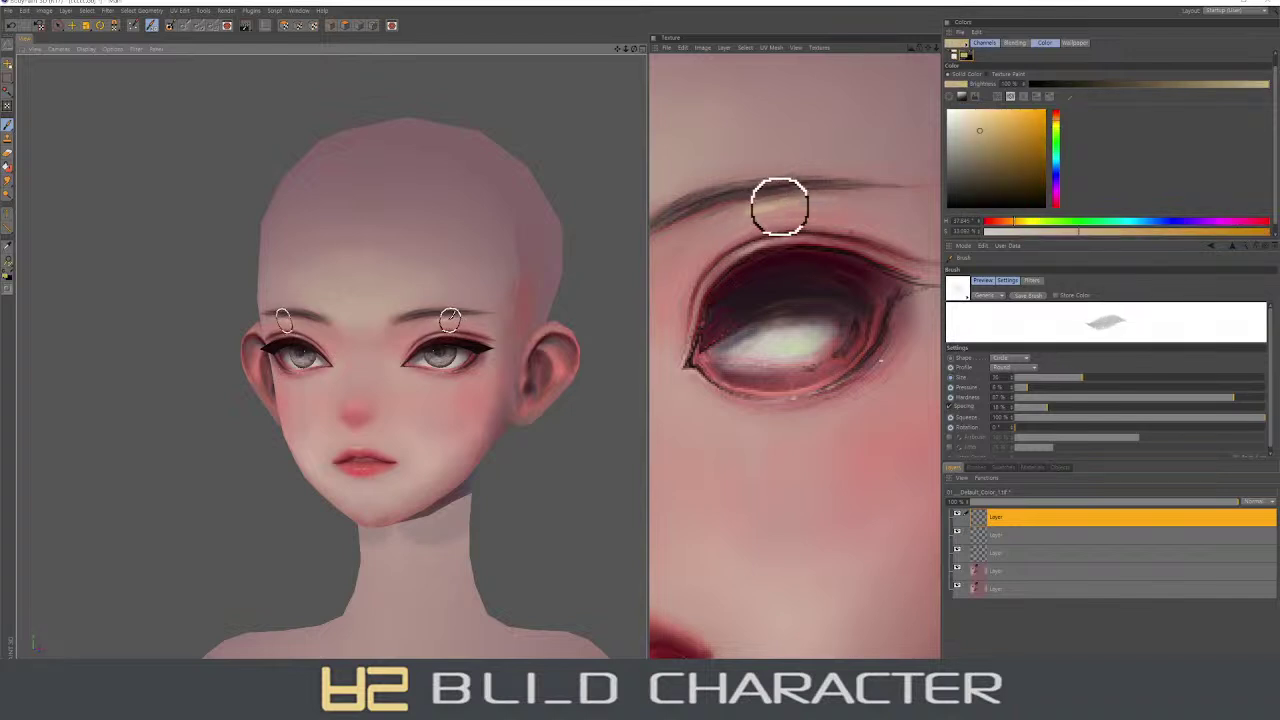
middle_click_drag(818, 207, 851, 214)
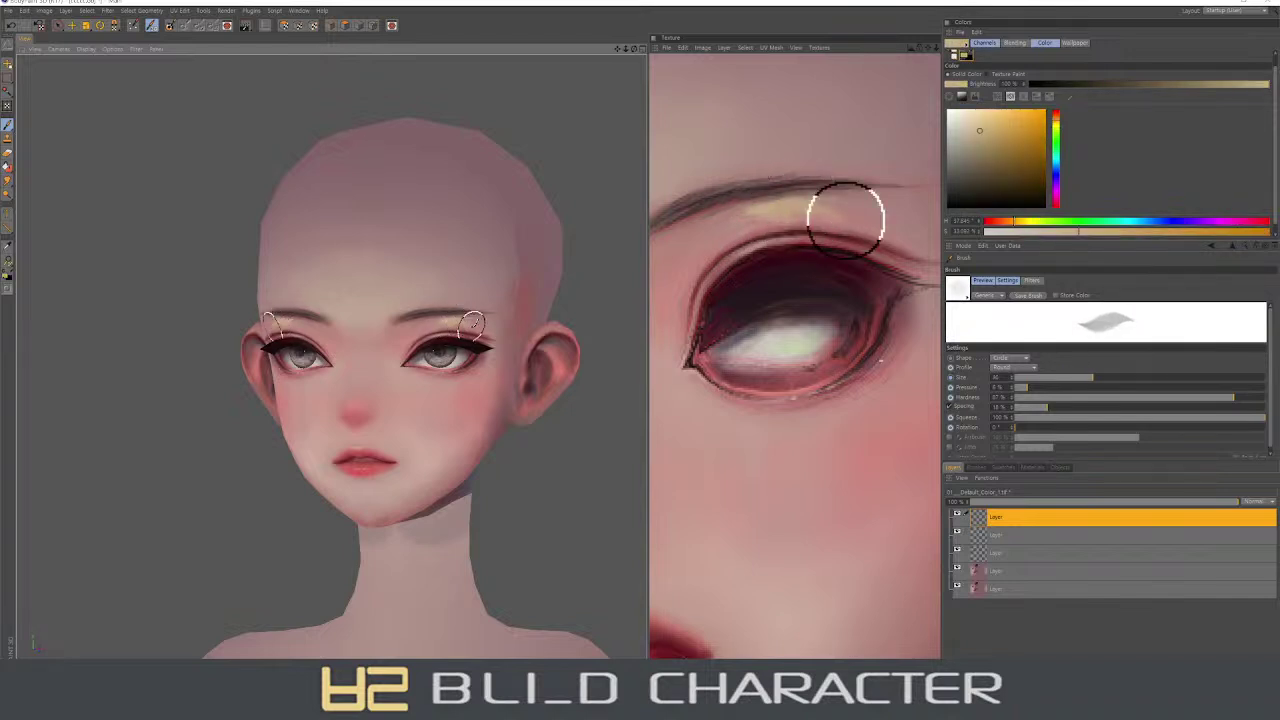
left_click(832, 210, "ctrl")
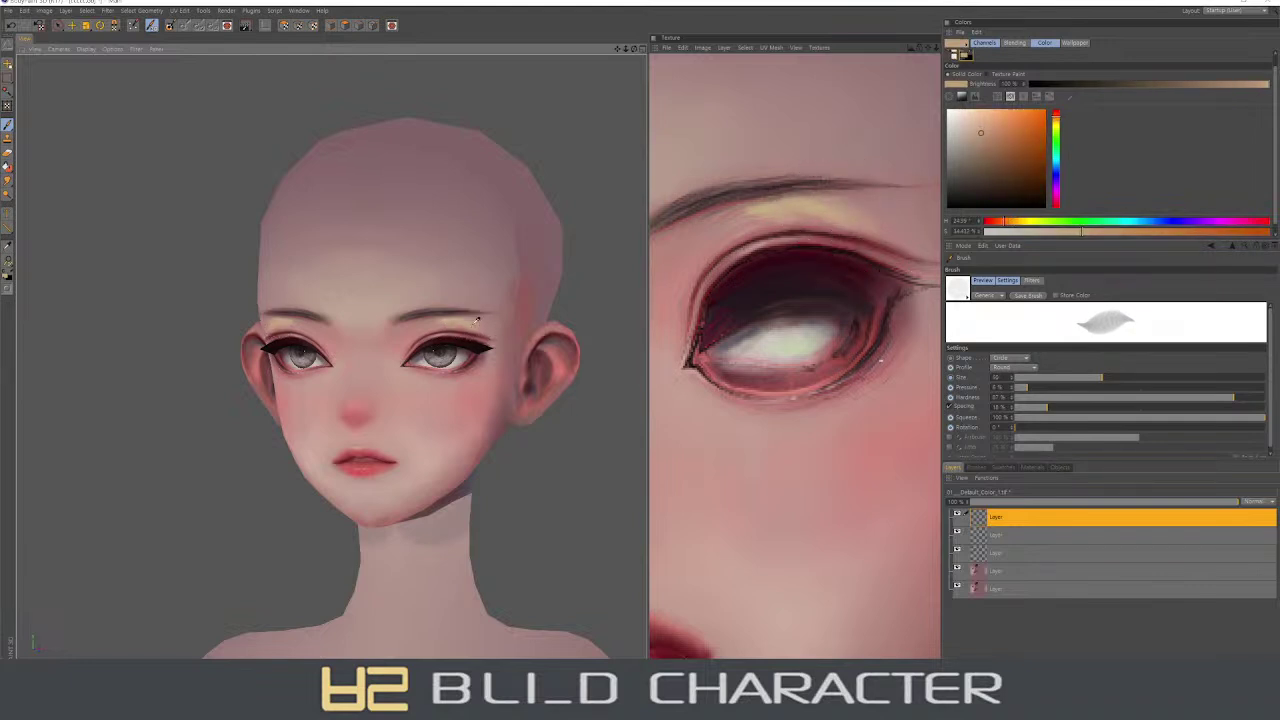
left_click(850, 208, "ctrl")
left_click_drag(863, 206, 920, 230)
middle_click_drag(920, 230, 938, 236)
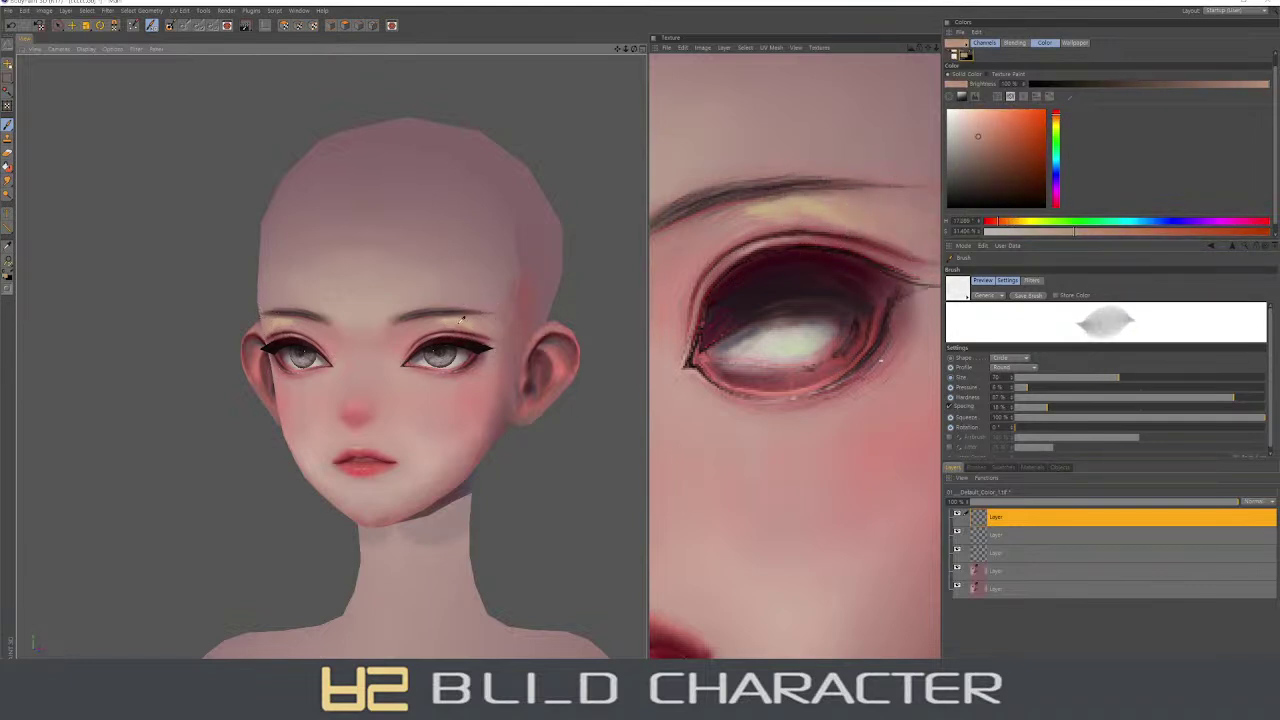
left_click(822, 200, "ctrl")
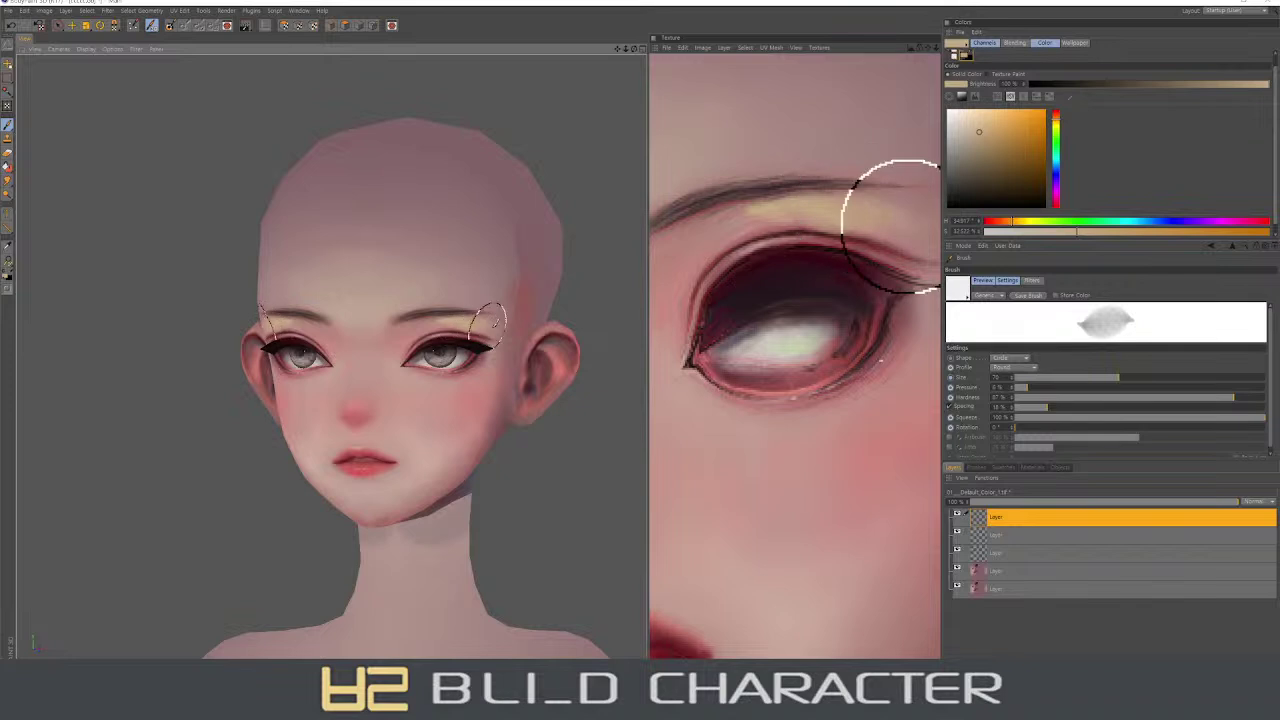
left_click(490, 320, "ctrl")
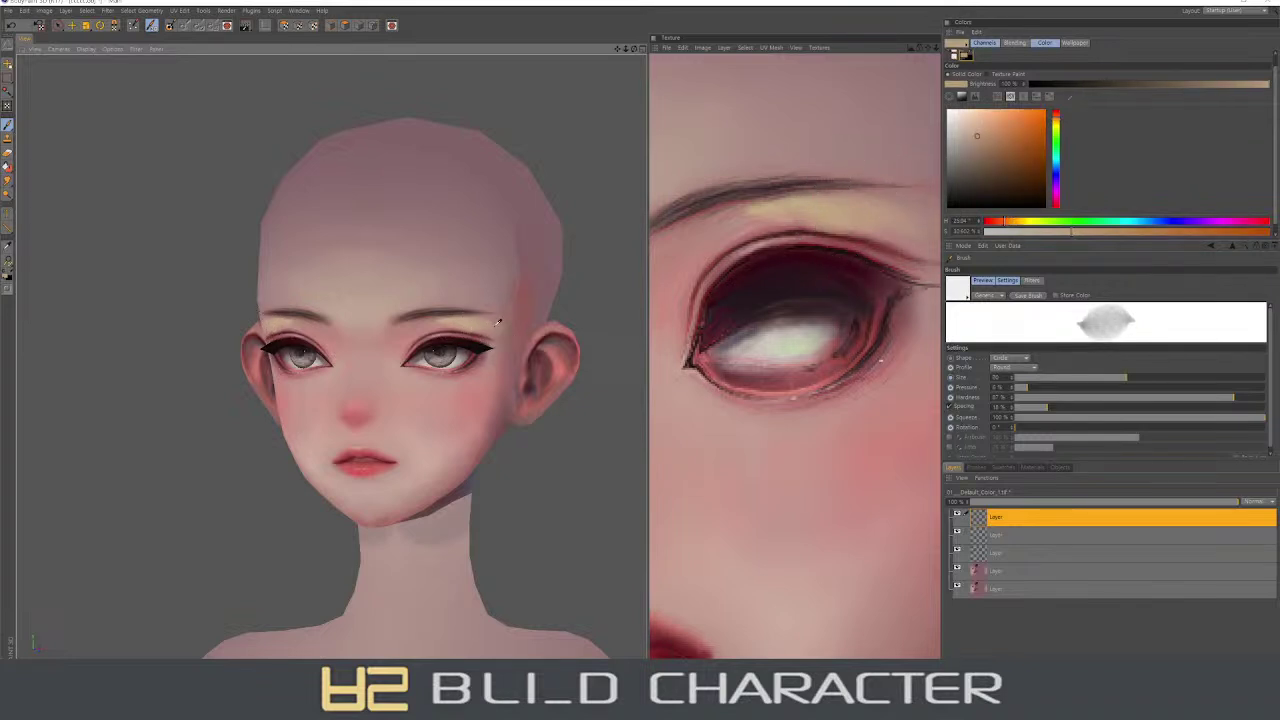
left_click(455, 318, "ctrl")
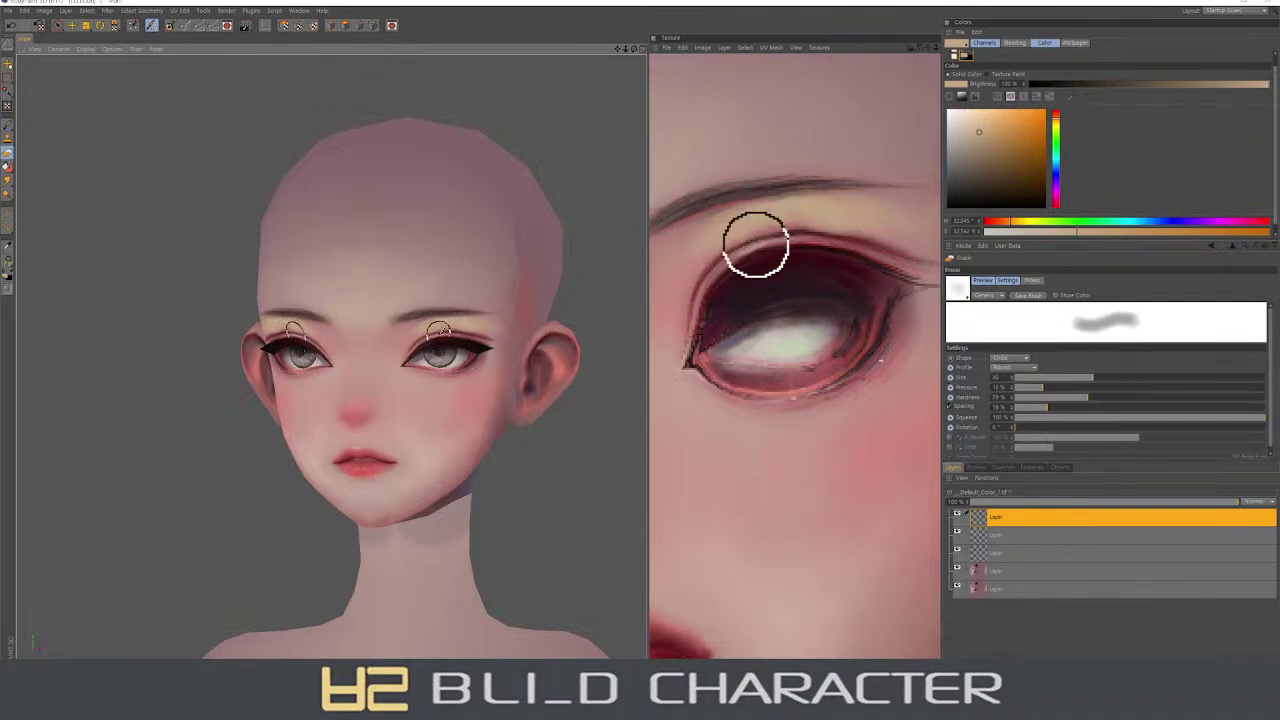
left_click_drag(754, 243, 883, 234)
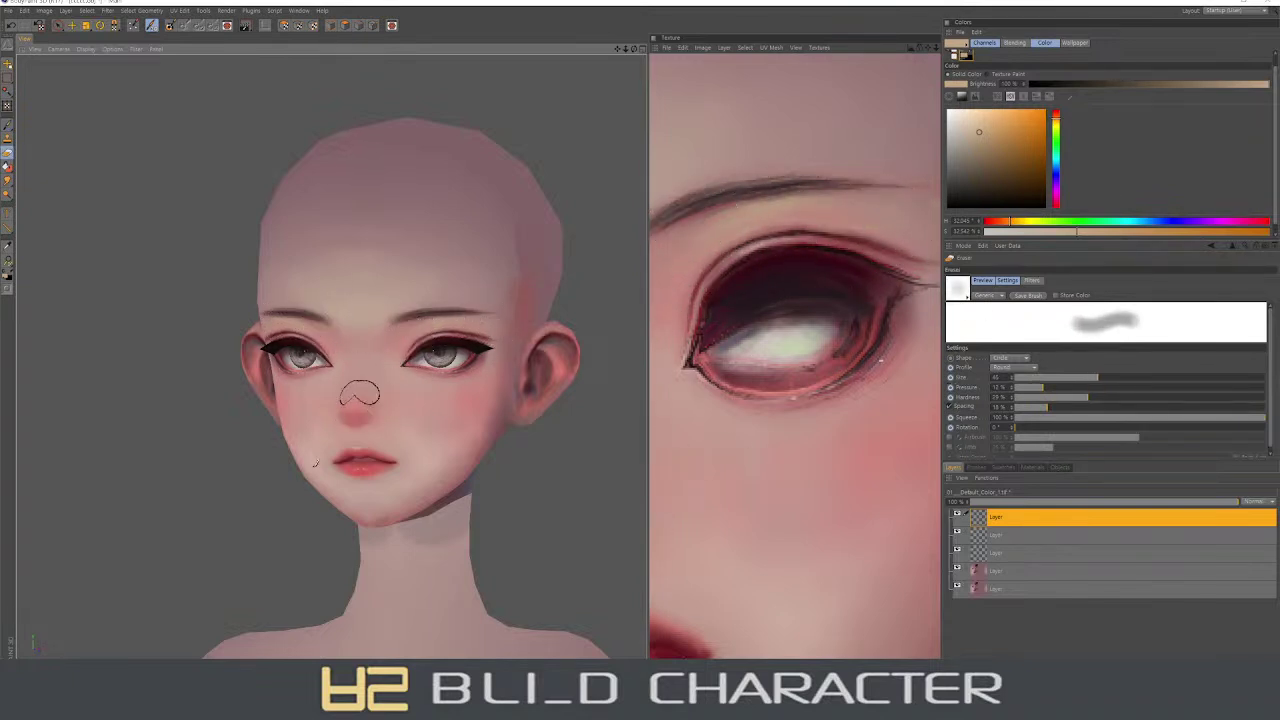
- Lighten the area around the brow's end with an enlarged eraser
left_click_drag(679, 226, 684, 238)
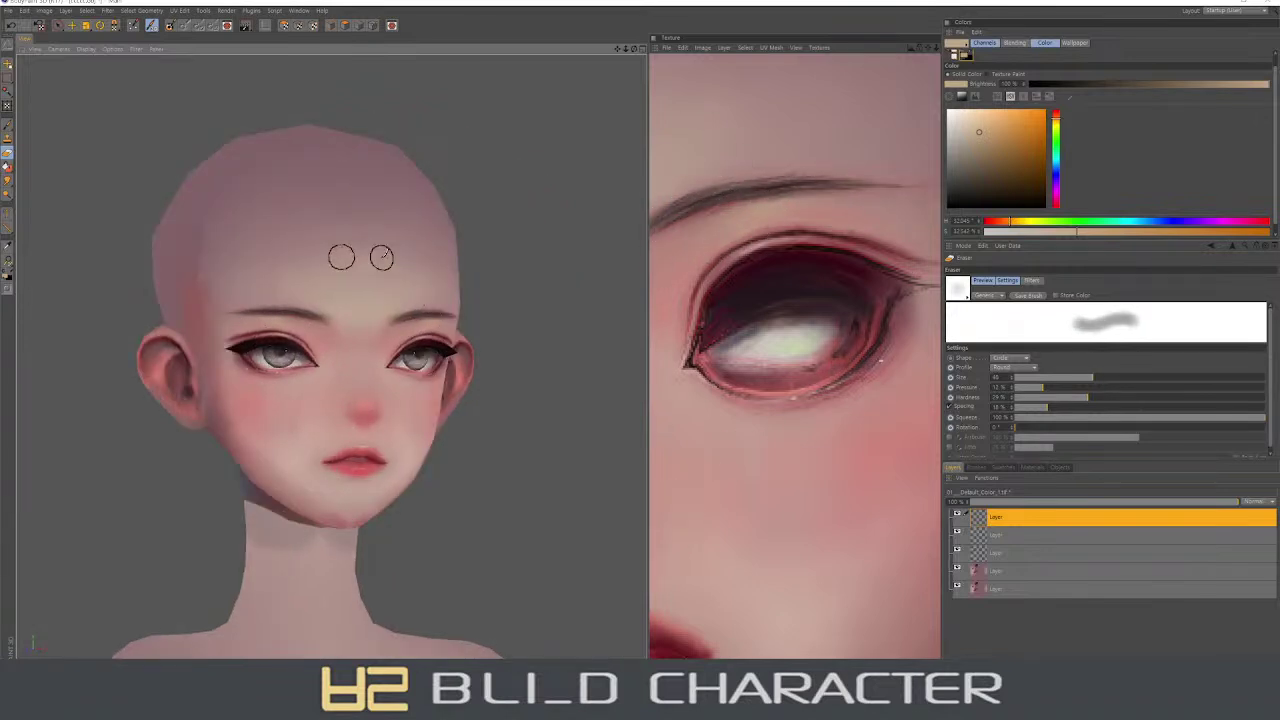
middle_click_drag(381, 257, 383, 253)
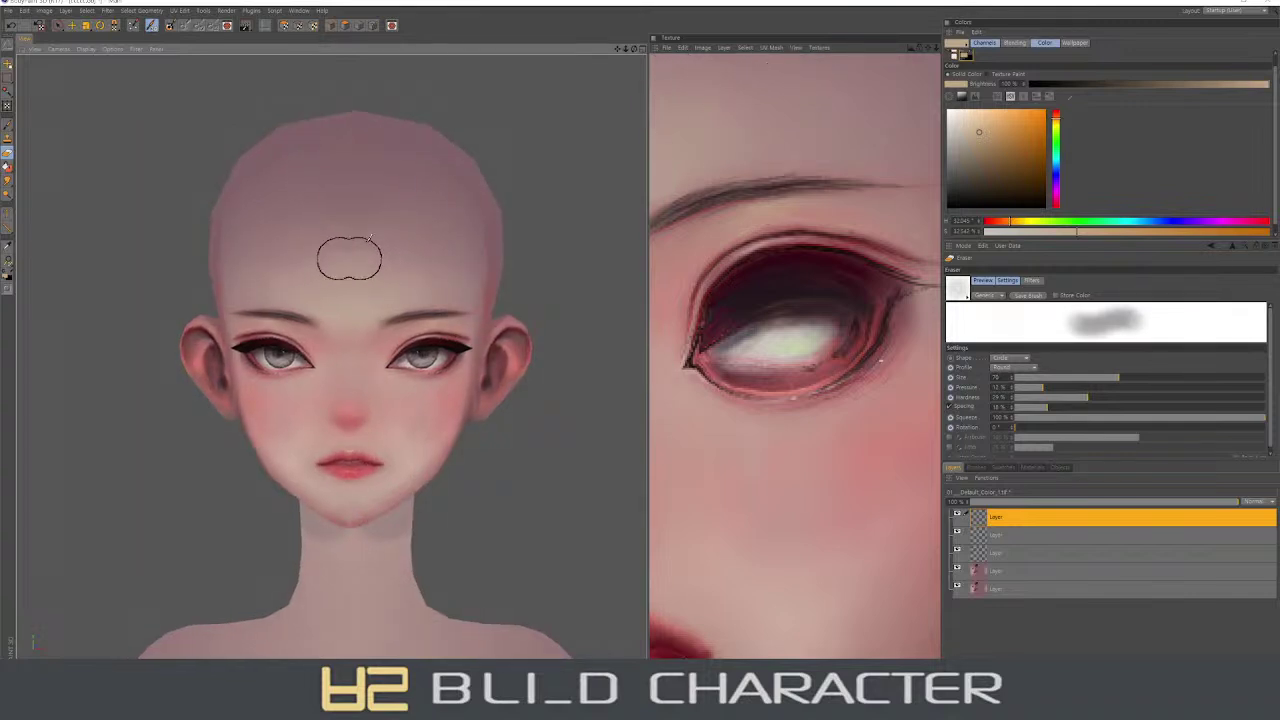
middle_click_drag(843, 220, 845, 214)
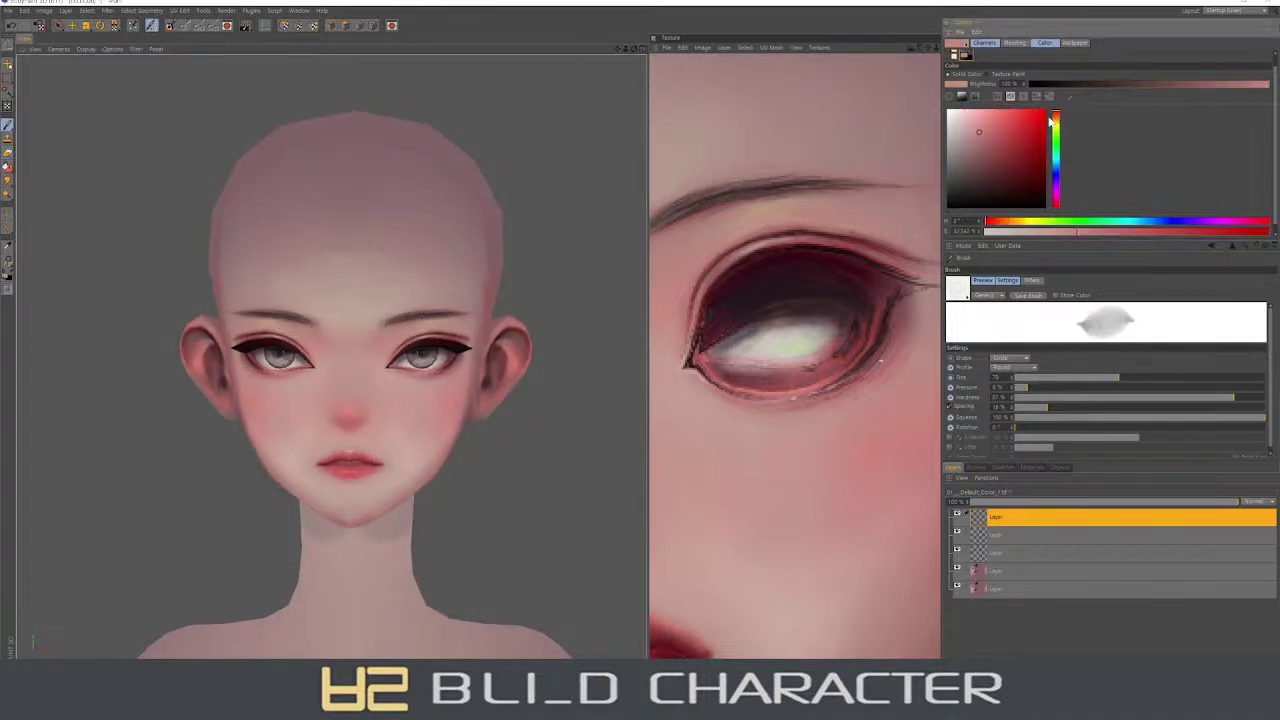
middle_click_drag(336, 240, 379, 250)
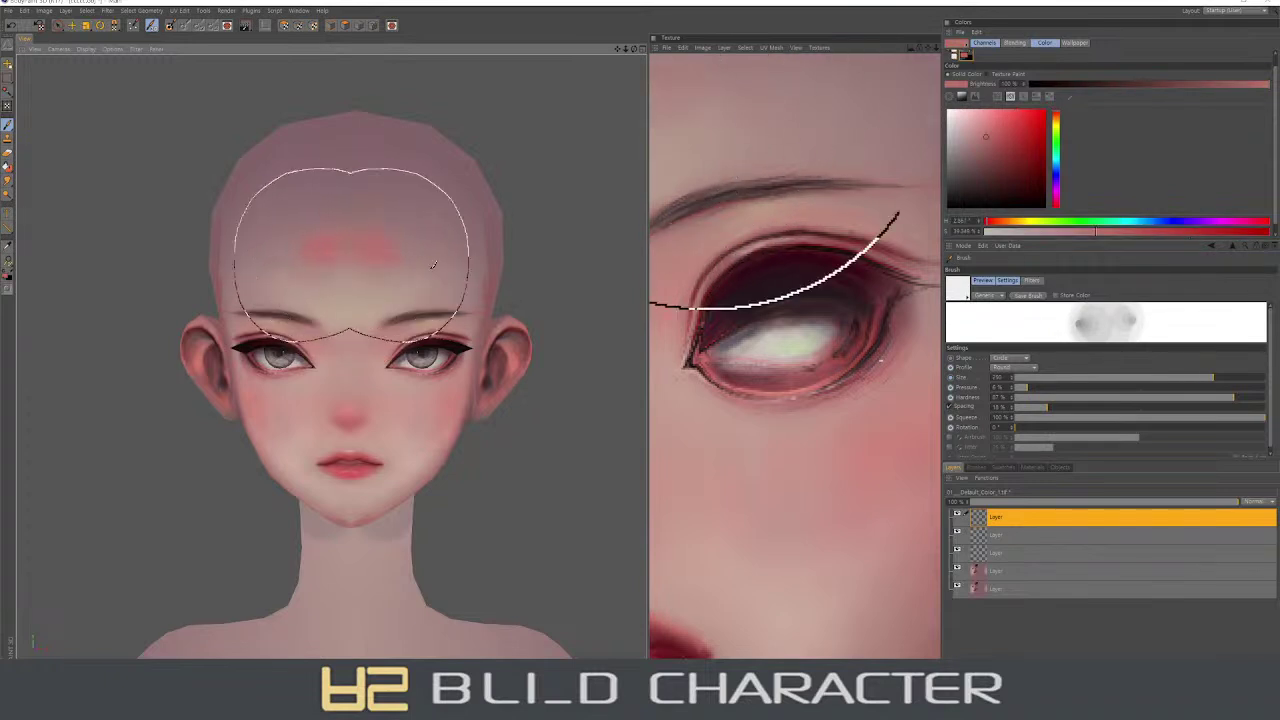
mouse_move(380, 250)
left_mouse_down("alt")
mouse_move(381, 227)
mouse_move(416, 248)
left_mouse_up("alt")
- Brush a warm pink across the forehead, refining it toward a more orange pink
key("v")
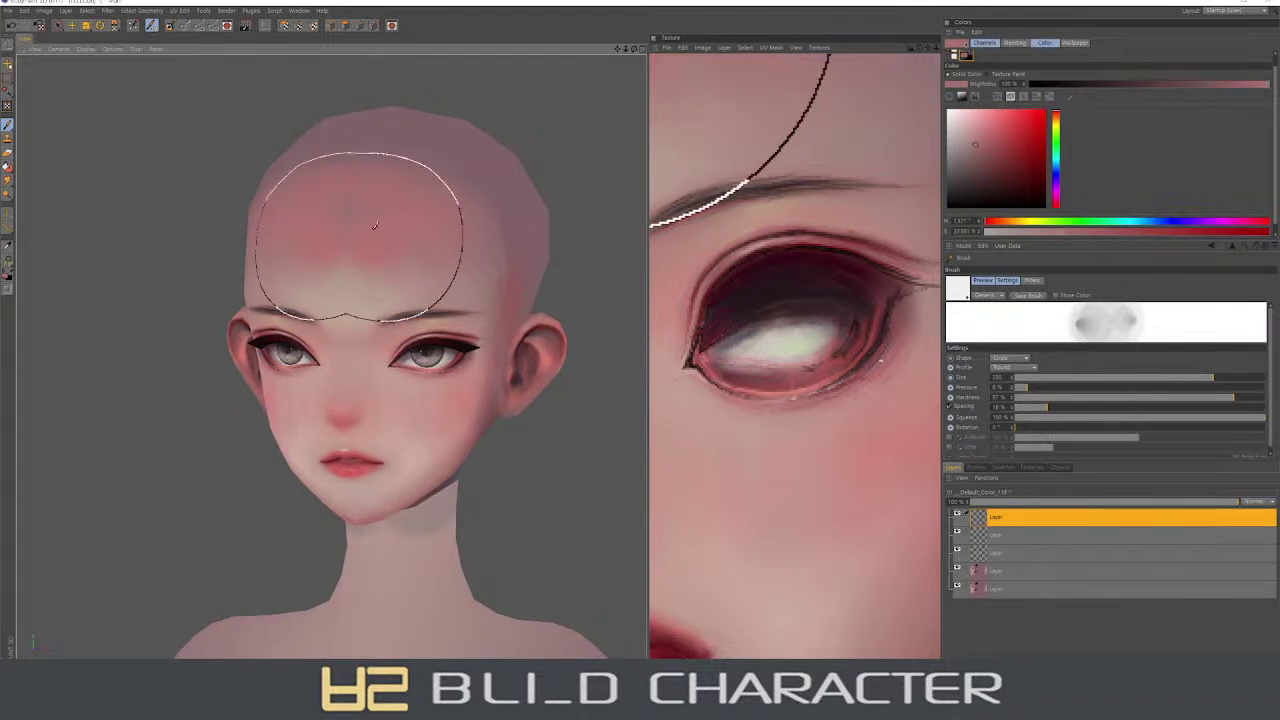
left_click(357, 273, "ctrl")
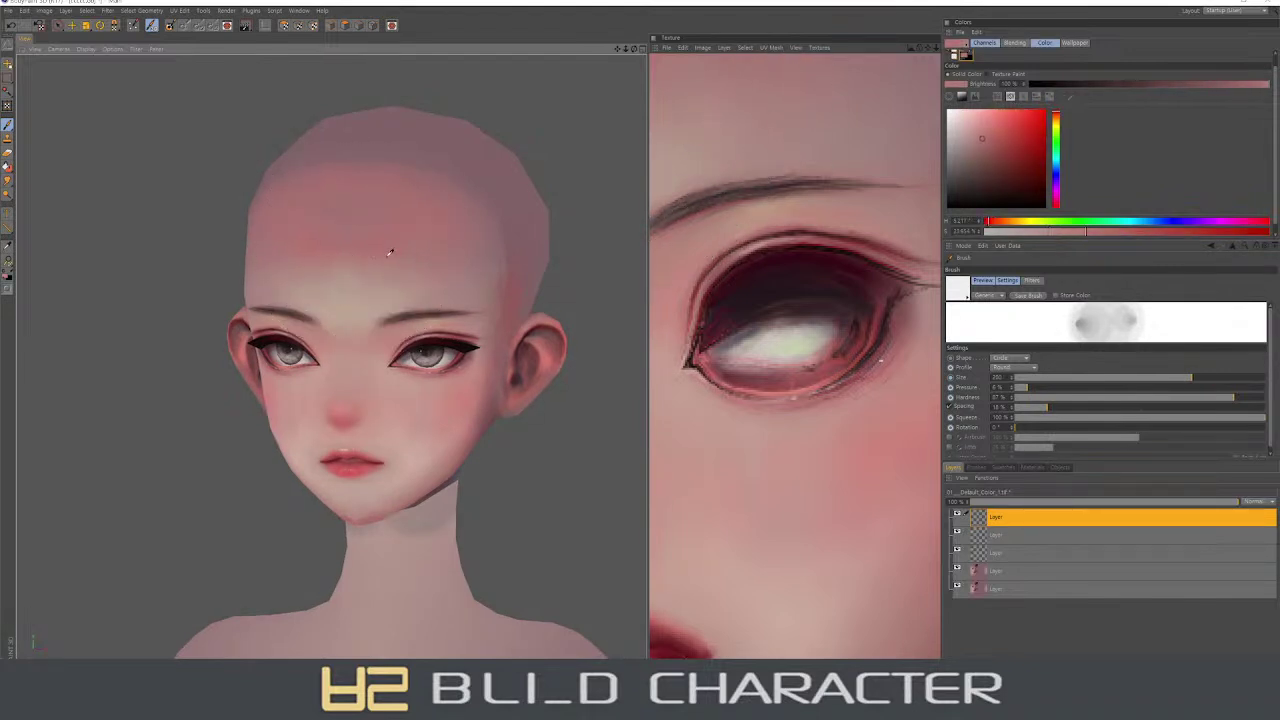
mouse_move(365, 257)
middle_mouse_down()
mouse_move(401, 276)
mouse_move(437, 246)
mouse_move(406, 280)
mouse_move(393, 238)
middle_mouse_up()
left_click(360, 265, "ctrl")
left_click(425, 258, "ctrl")
left_click(418, 268, "ctrl")
left_click(406, 280, "ctrl")
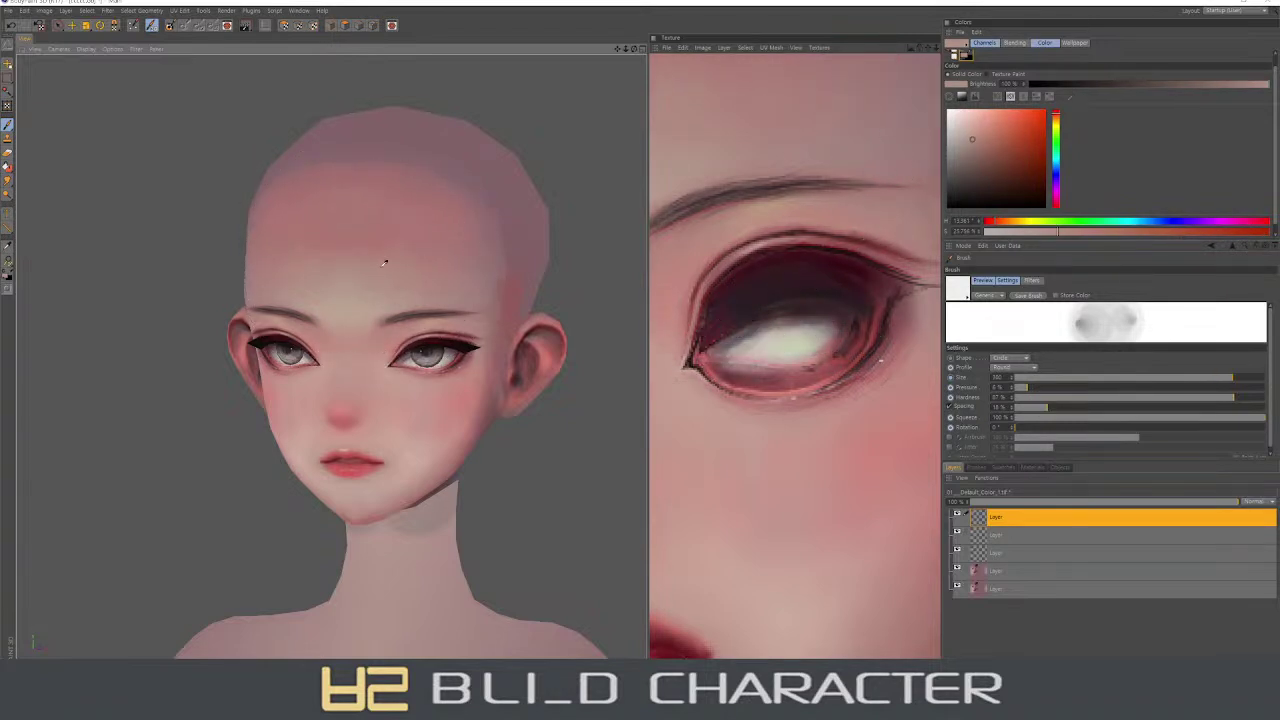
- Use a face-sized brush at 0% hardness to softly brighten the forehead and nose bridge
left_click_drag(393, 238, 394, 263, "alt")
left_click(394, 263, "ctrl")
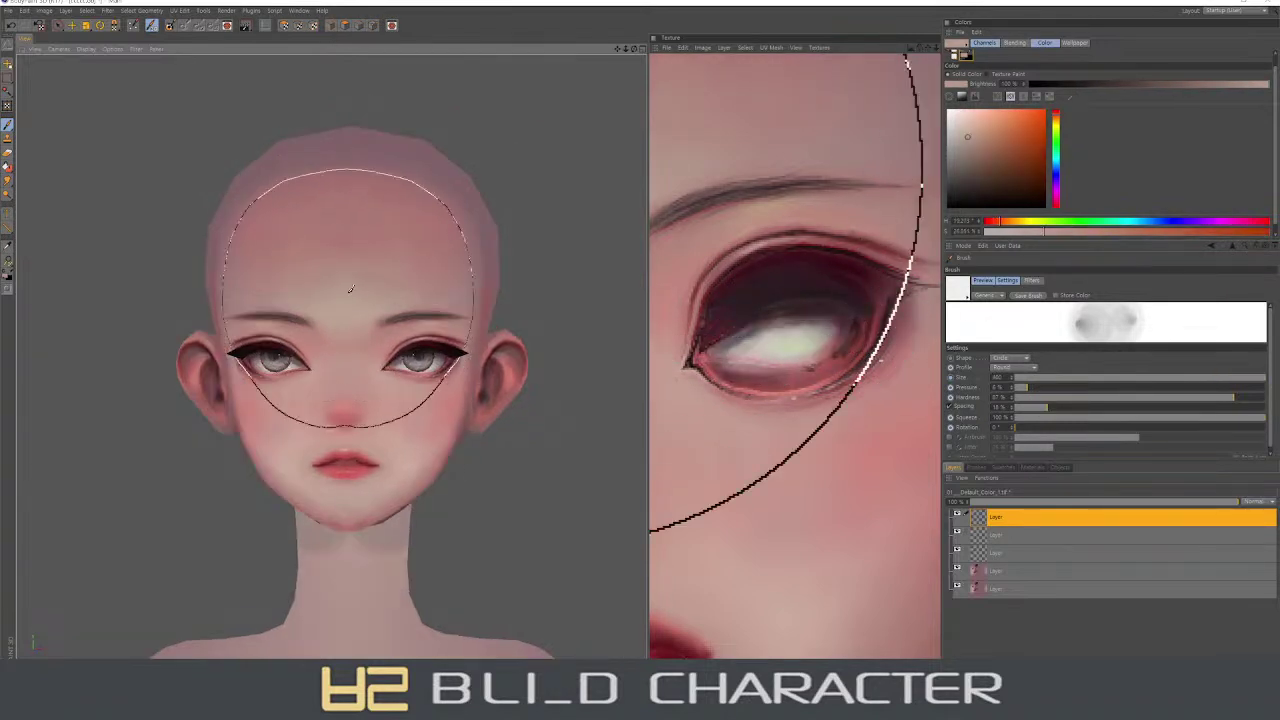
middle_click_drag(394, 263, 386, 263)
left_click_drag(1233, 397, 1013, 397)
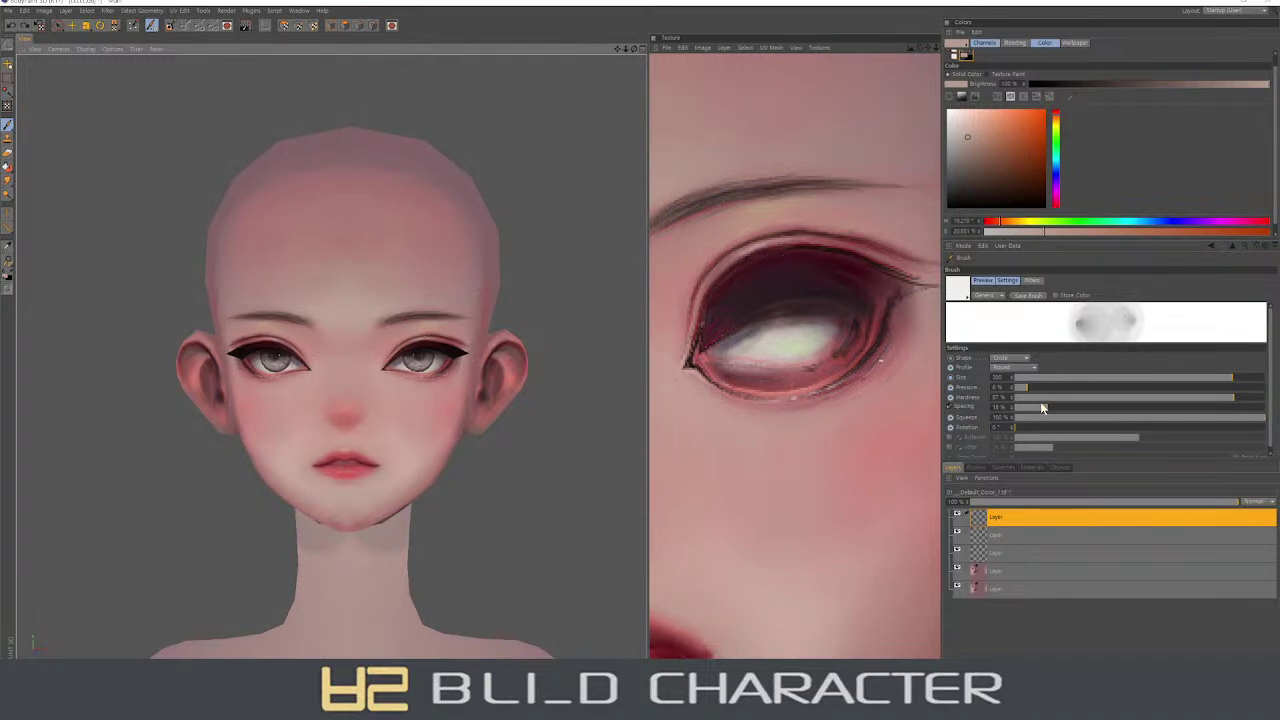
left_click(343, 280, "ctrl")
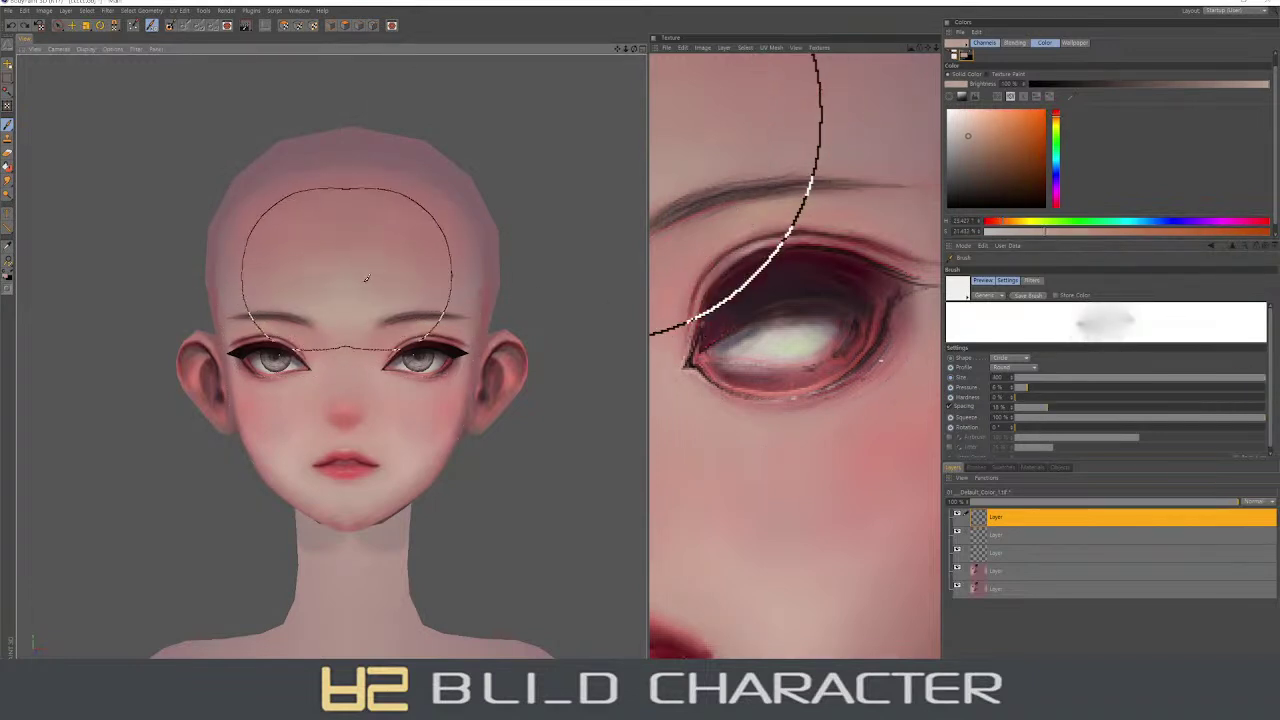
mouse_move(362, 270)
left_mouse_down("alt")
mouse_move(349, 265)
mouse_move(348, 323)
left_mouse_up("alt")
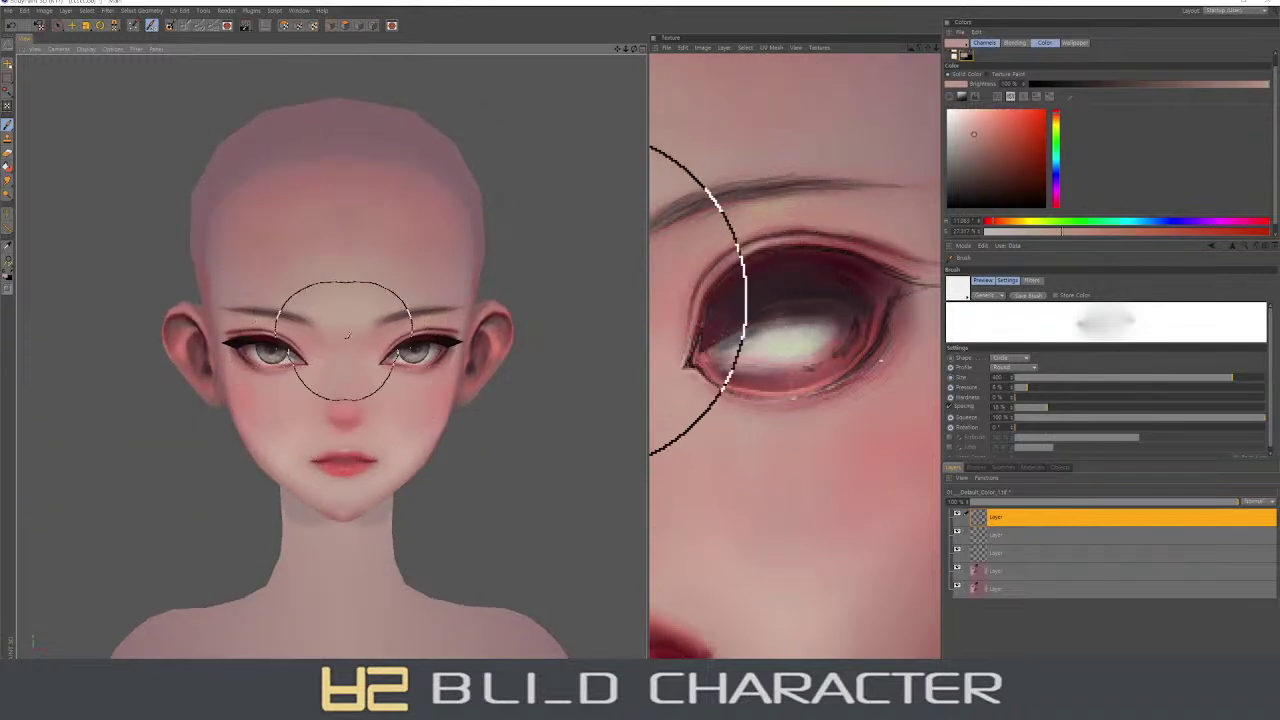
middle_click_drag(348, 323, 348, 330)
scroll(348, 330, "up", 2)
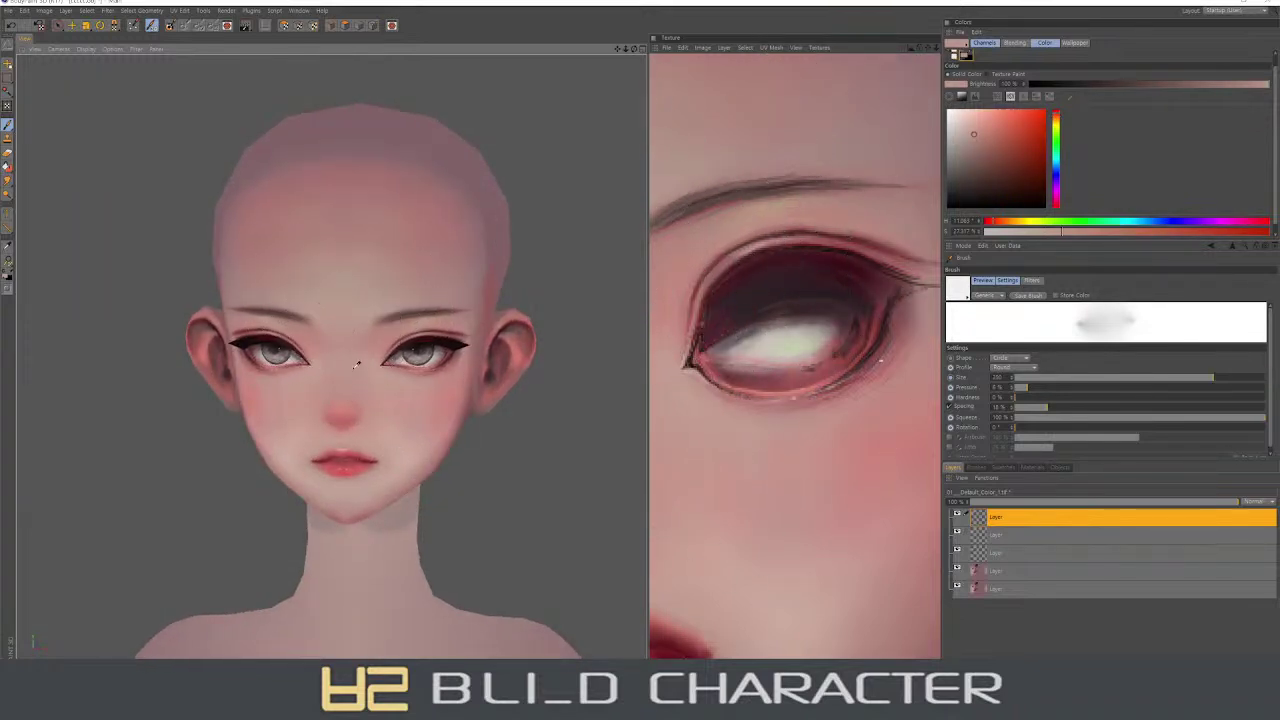
- Sample the cheek skin tone and raise the brush hardness for crisp strokes
left_click_drag(348, 336, 384, 404, "alt")
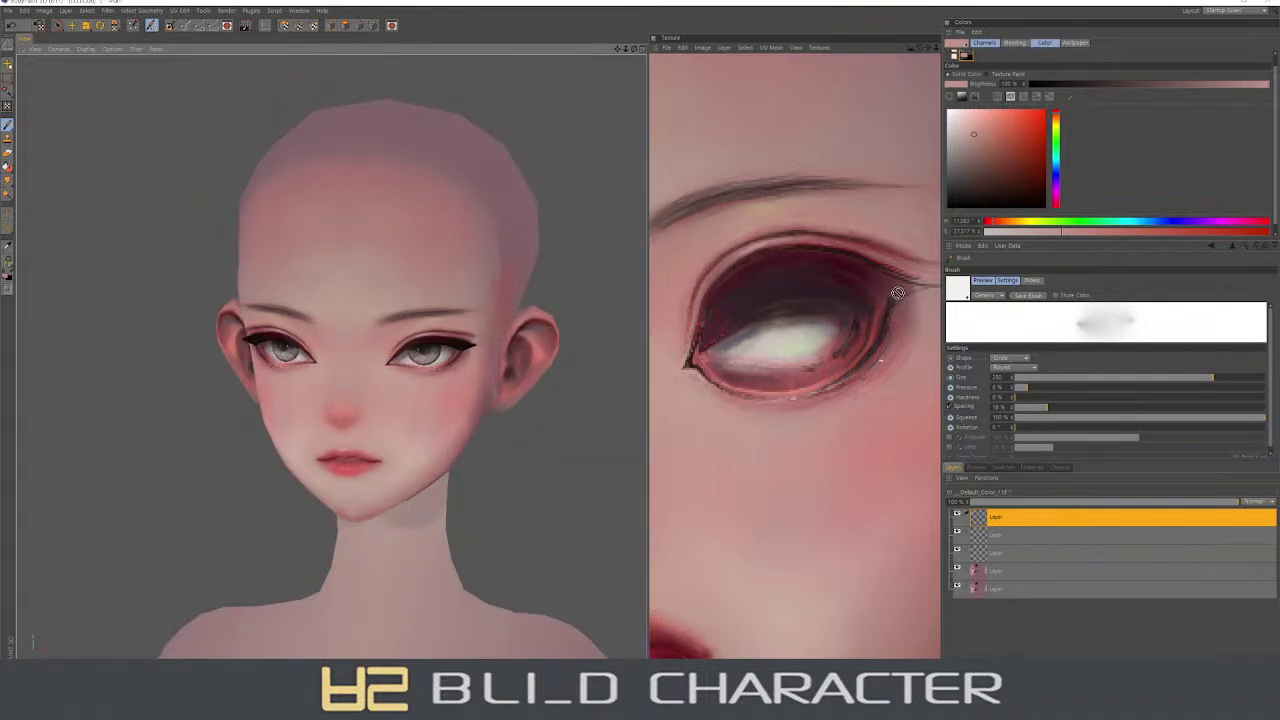
left_click_drag(1057, 142, 1056, 116)
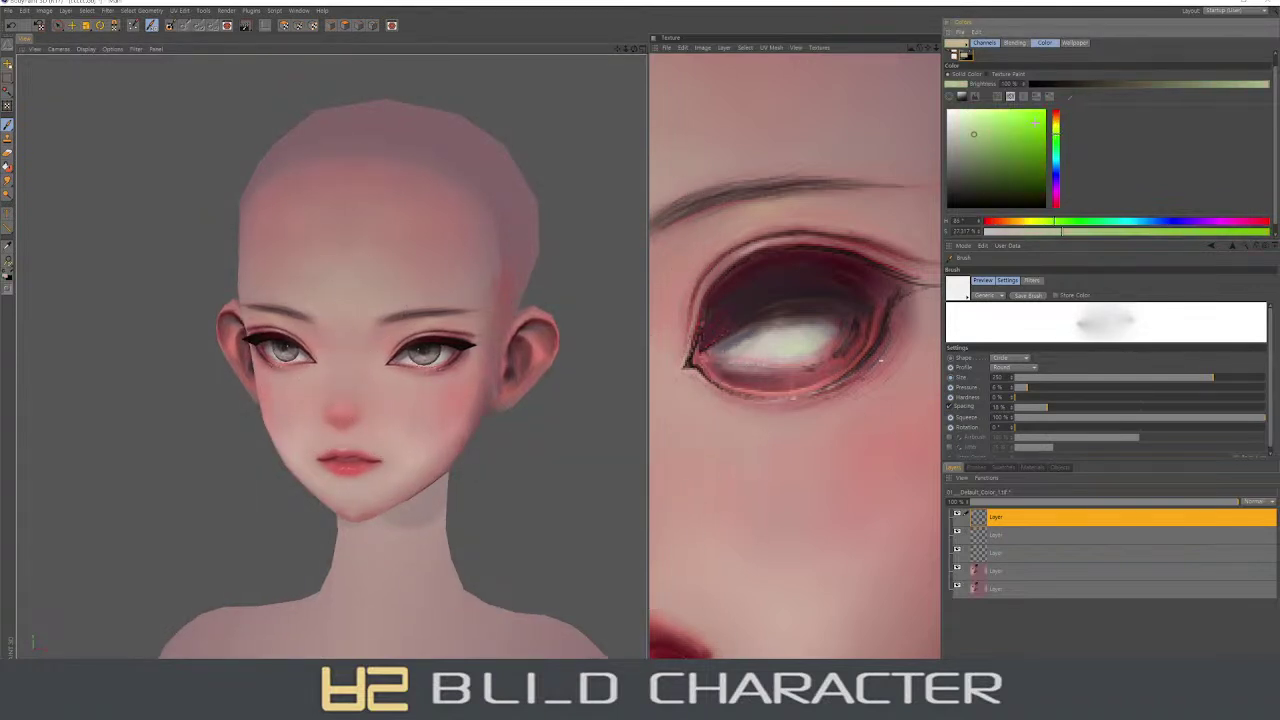
left_click(970, 109)
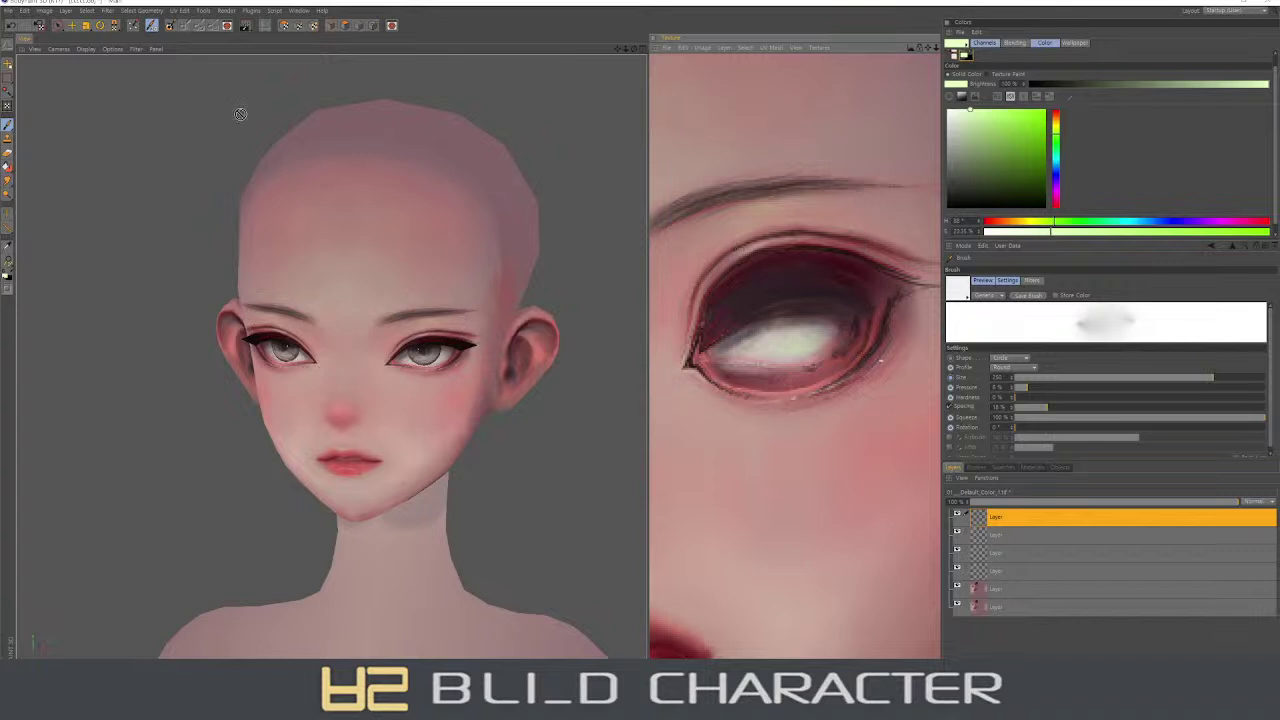
scroll(432, 477, "up", 3)
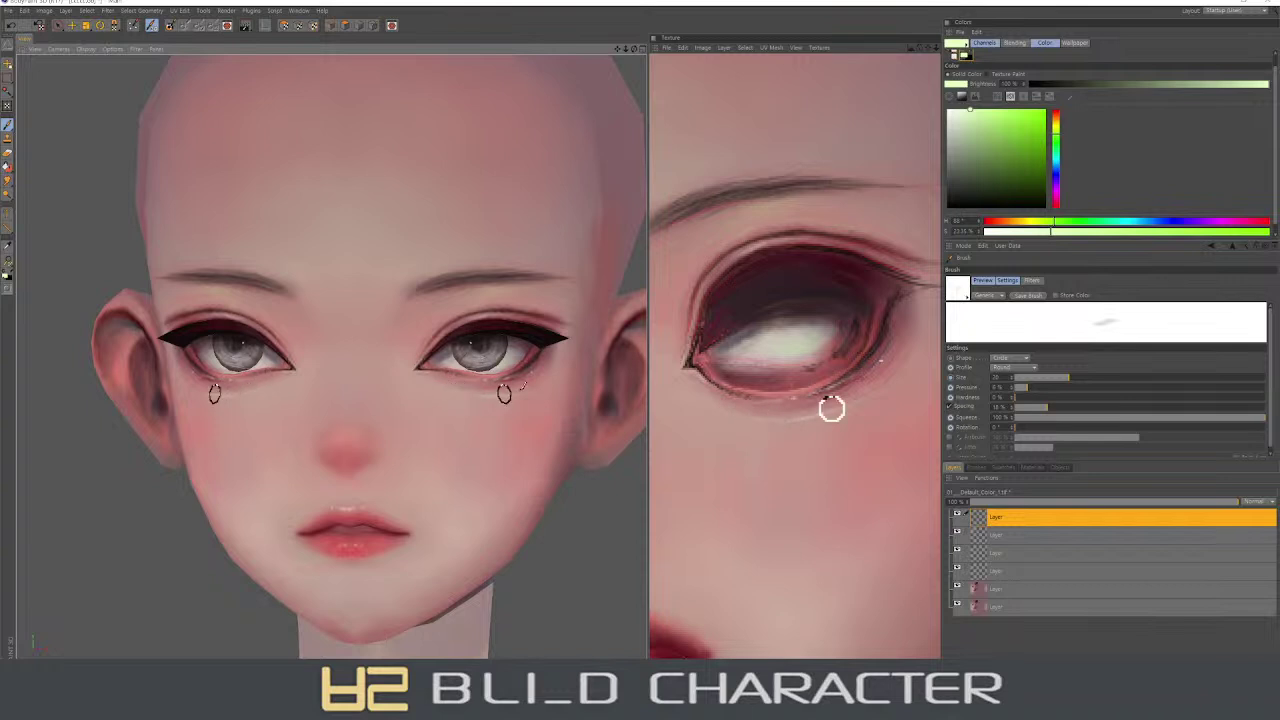
left_click(765, 431, "ctrl")
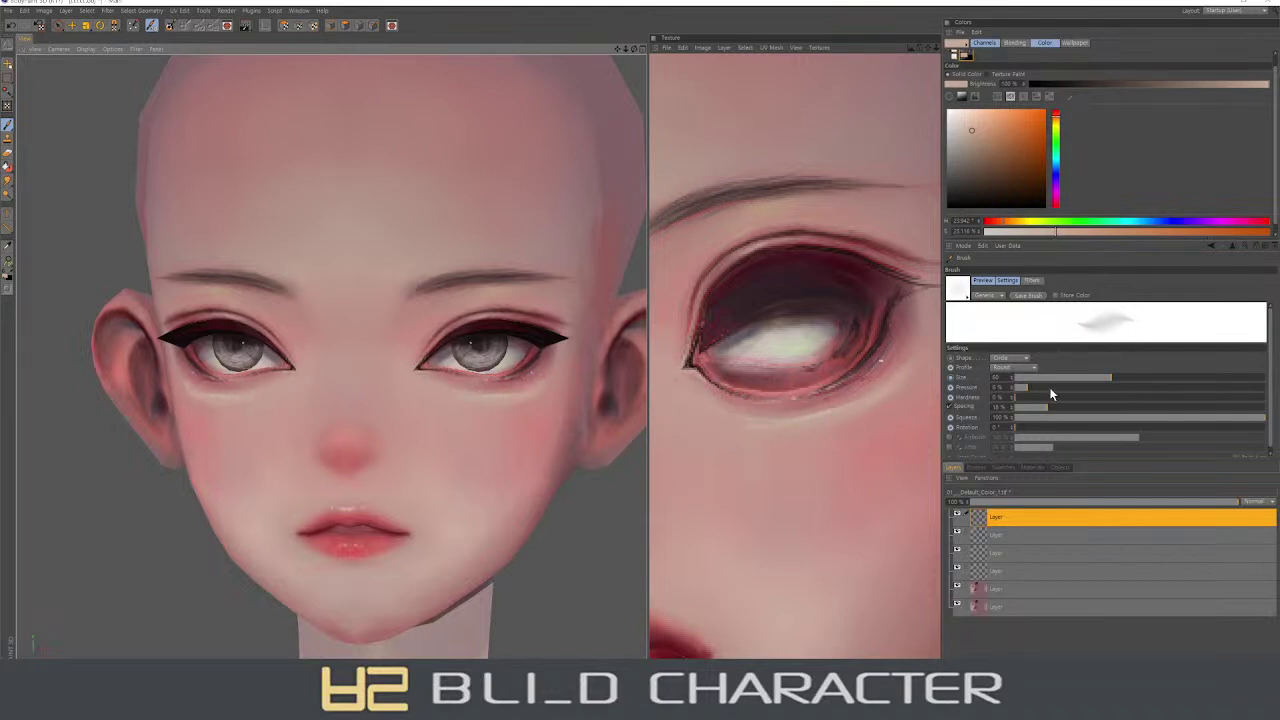
left_click_drag(1050, 395, 1250, 397)
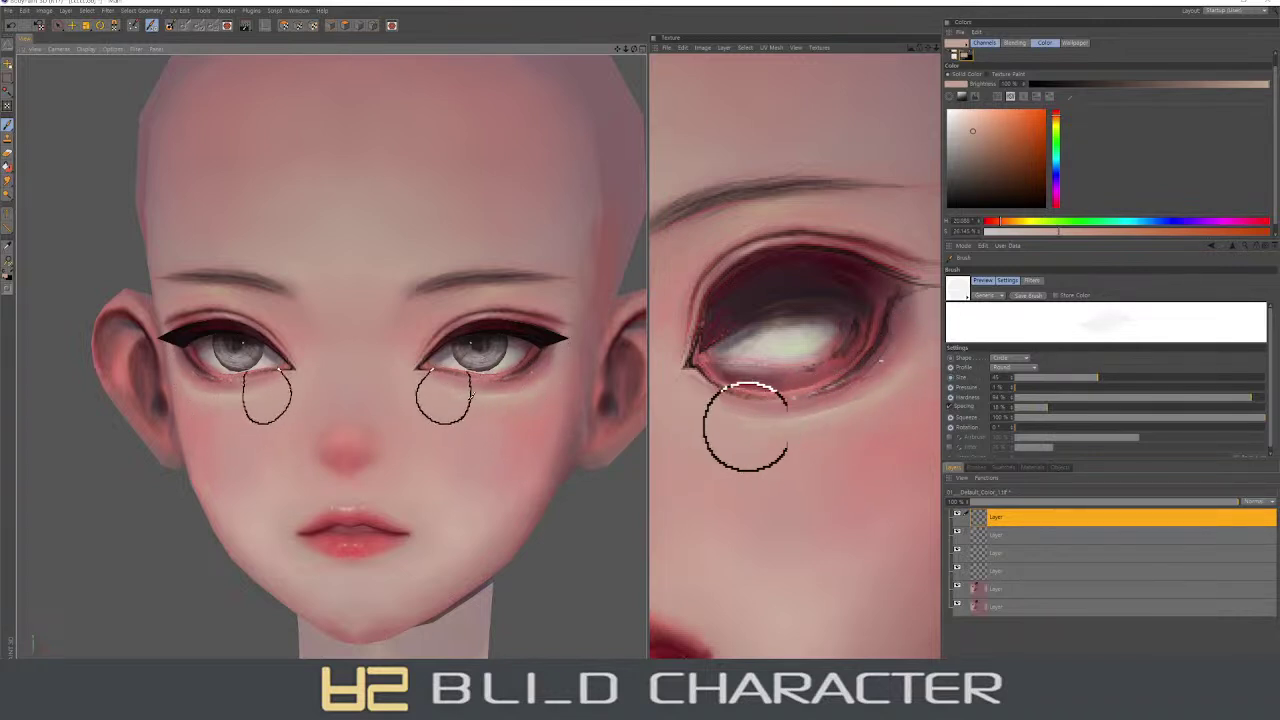
- Paint pale yellow highlights along the lower lids and inner eye corners with a small brush
left_click(1056, 121)
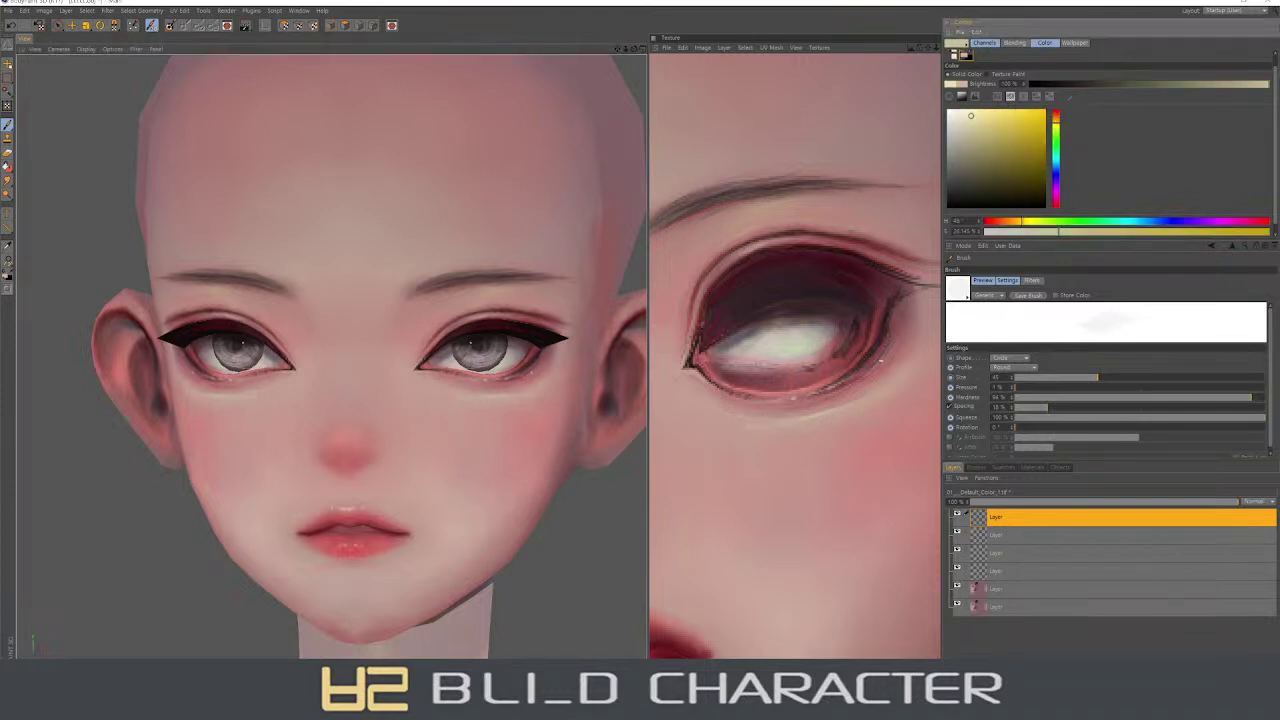
left_click(974, 108)
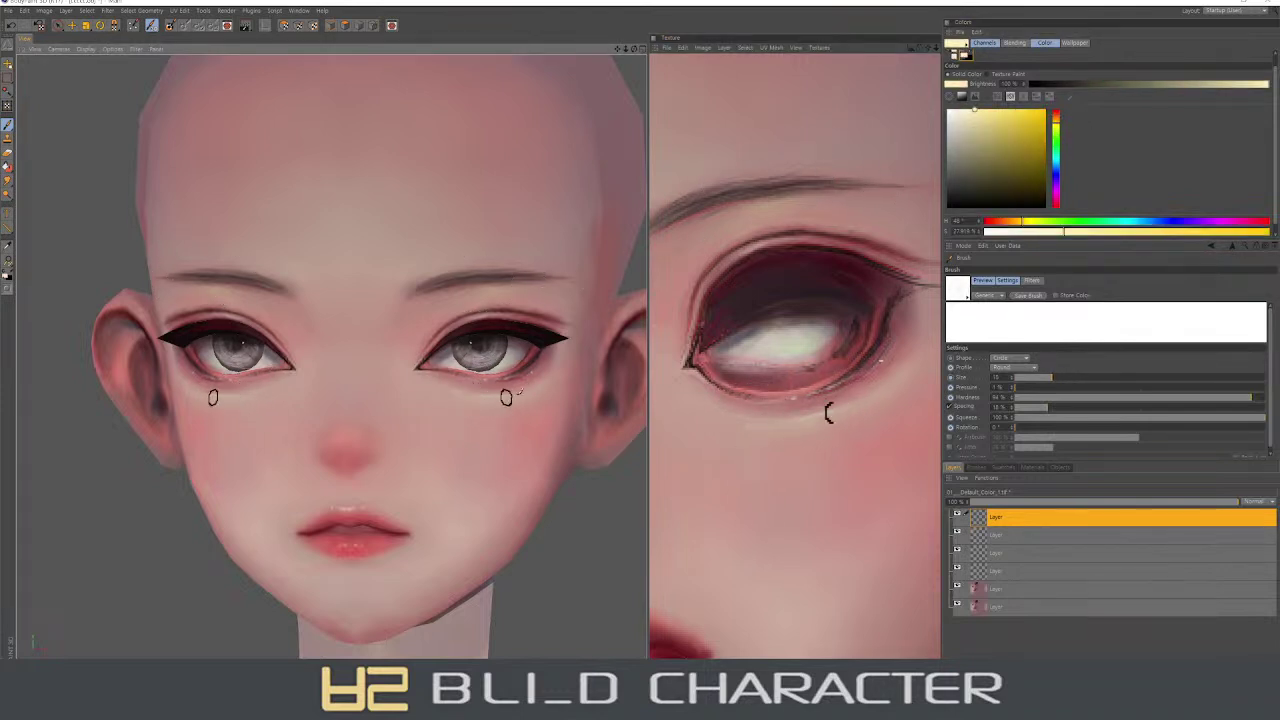
middle_click_drag(729, 434, 700, 405)
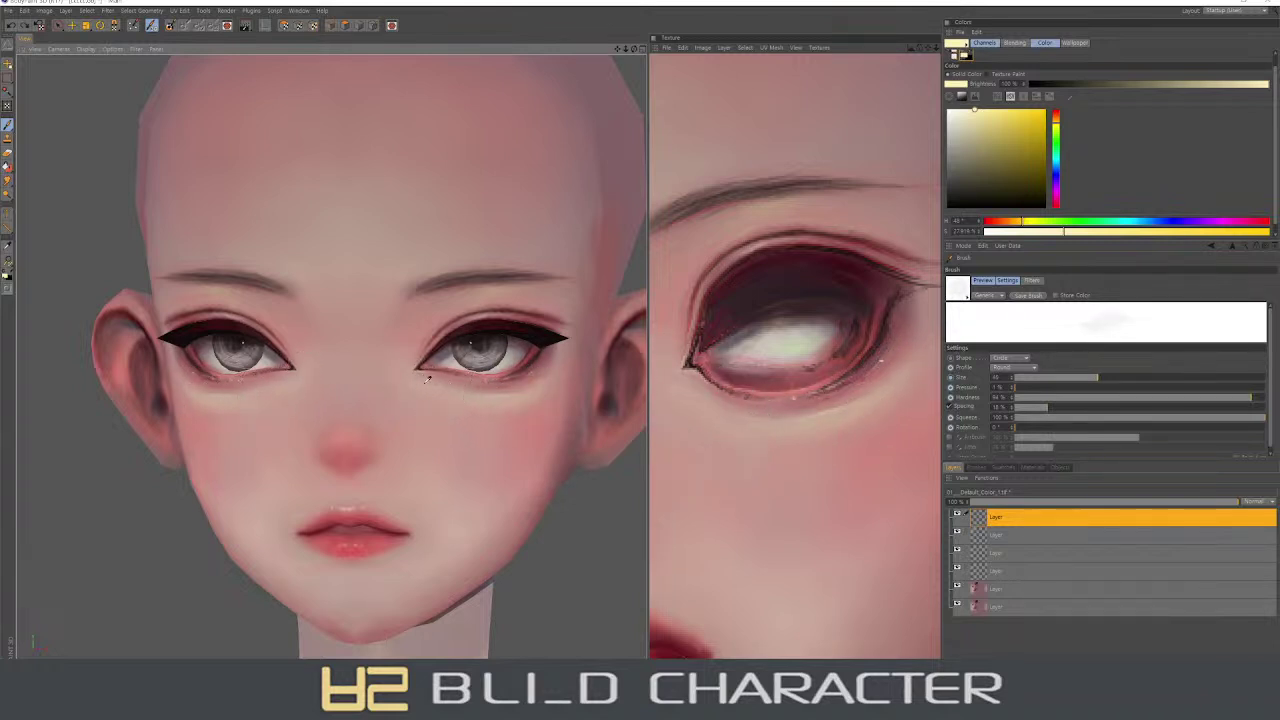
middle_click_drag(741, 420, 679, 374)
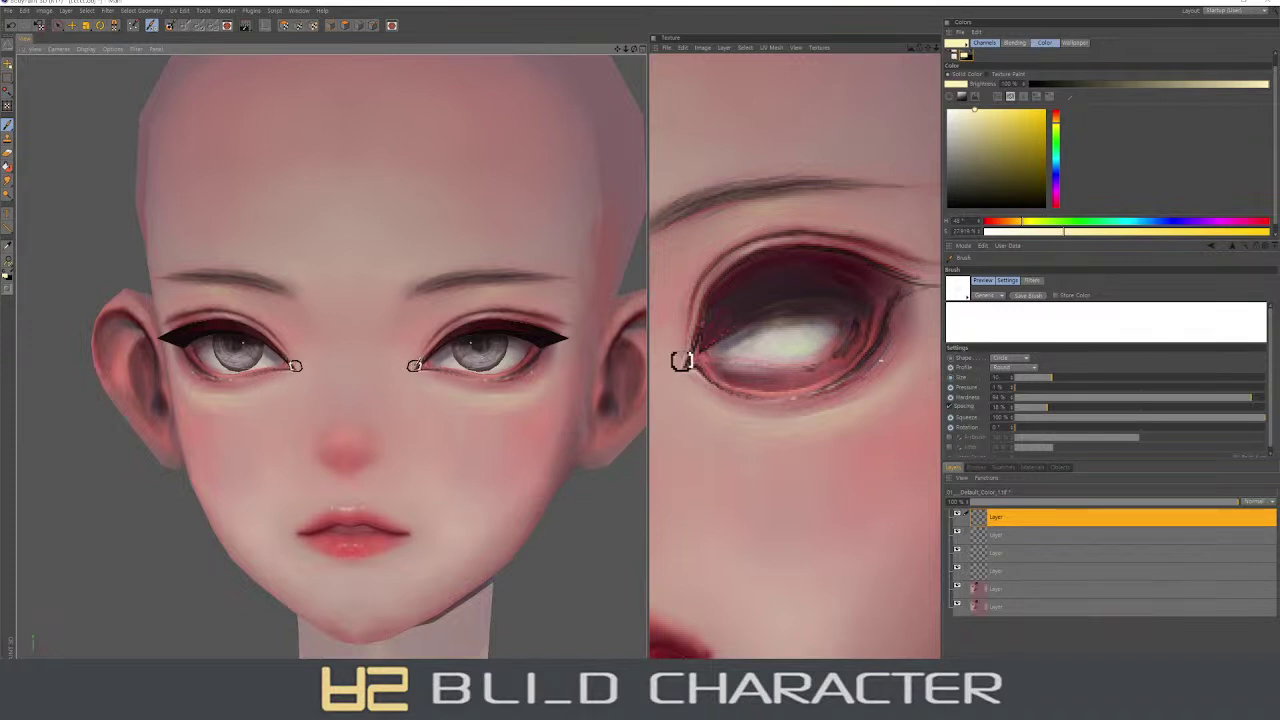
key("e")
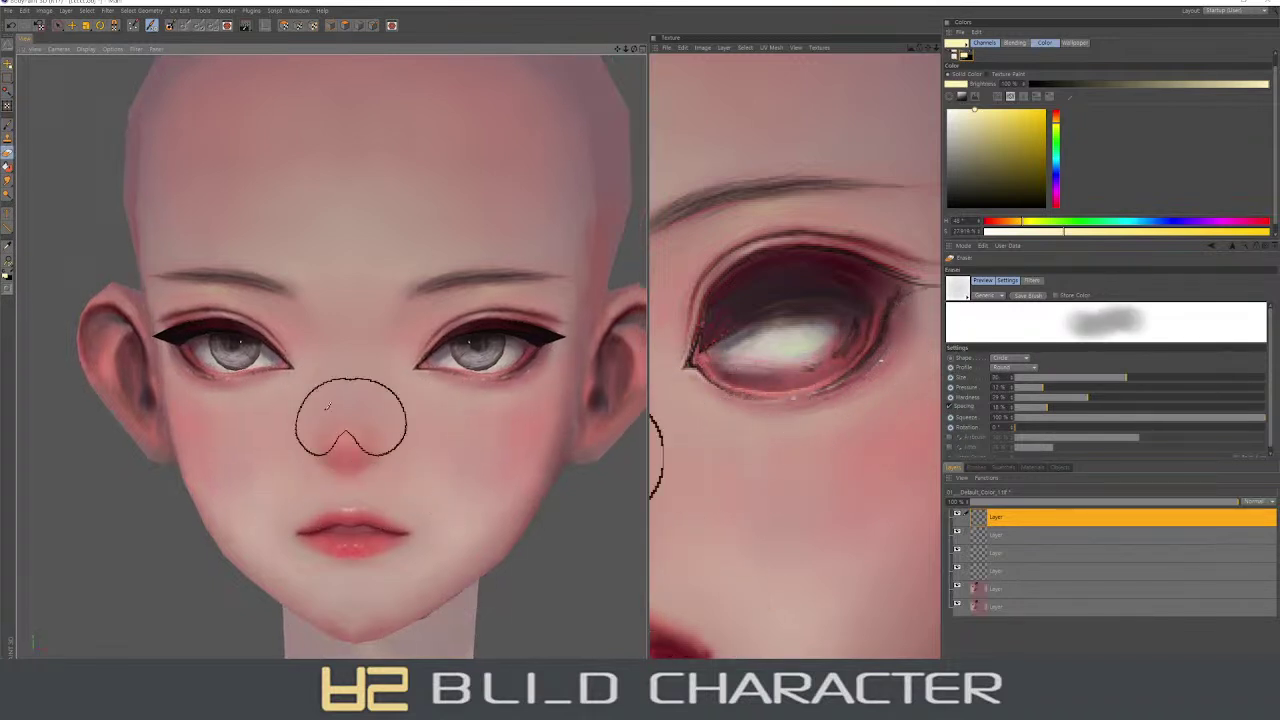
- Return to the brush, size it to about 70, and sample the eye's dark red as paint colour
key("b")
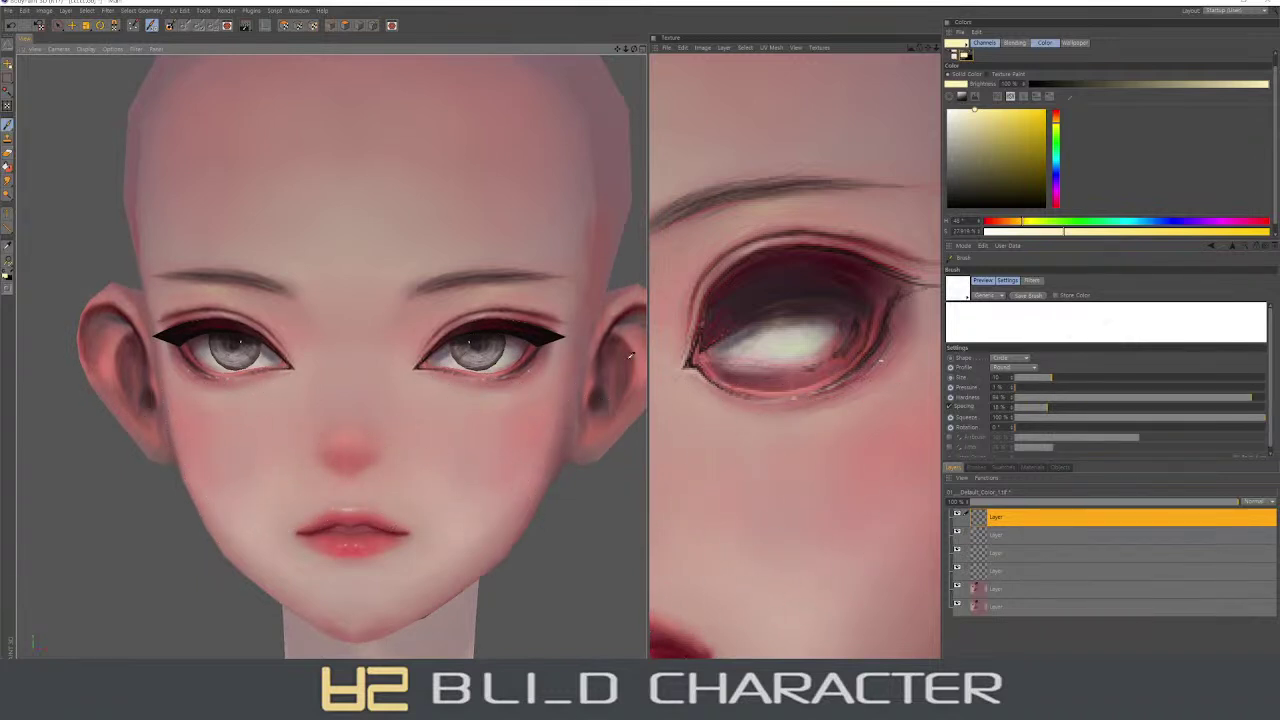
left_click_drag(1003, 108, 966, 108)
mouse_move(787, 455)
right_mouse_down()
mouse_move(938, 308)
mouse_move(815, 460)
right_mouse_up()
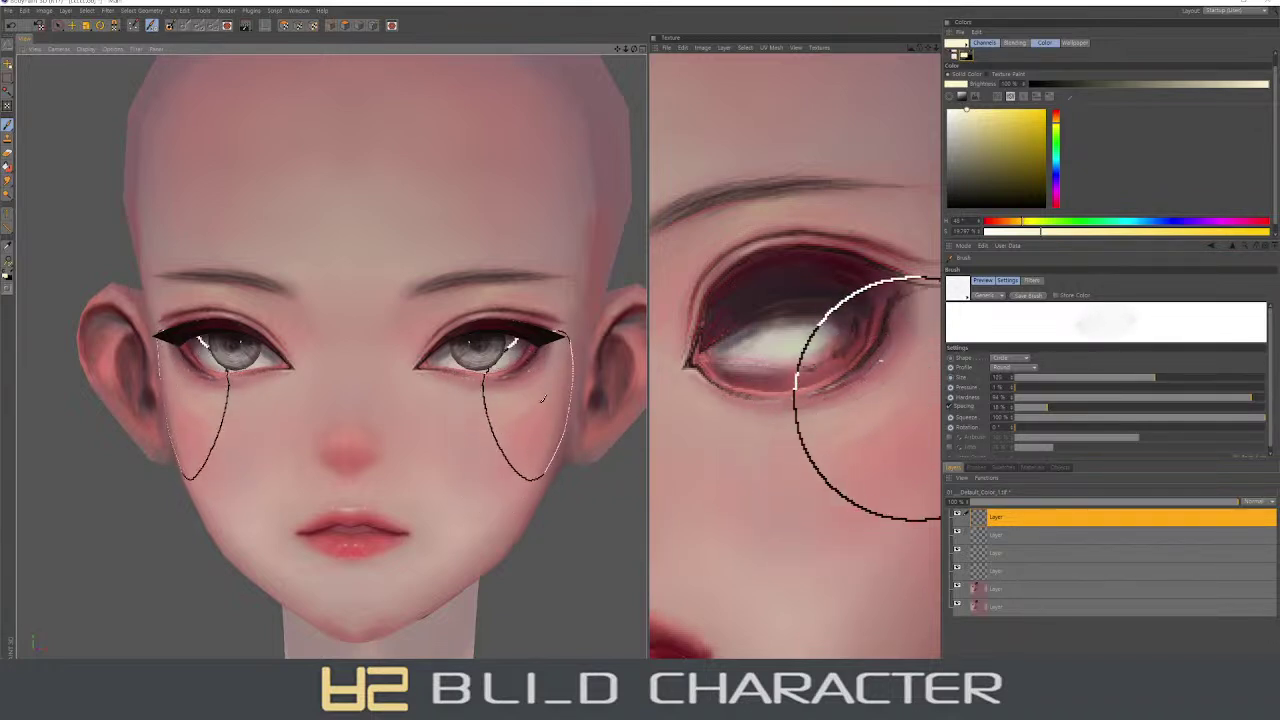
right_click_drag(815, 460, 940, 230)
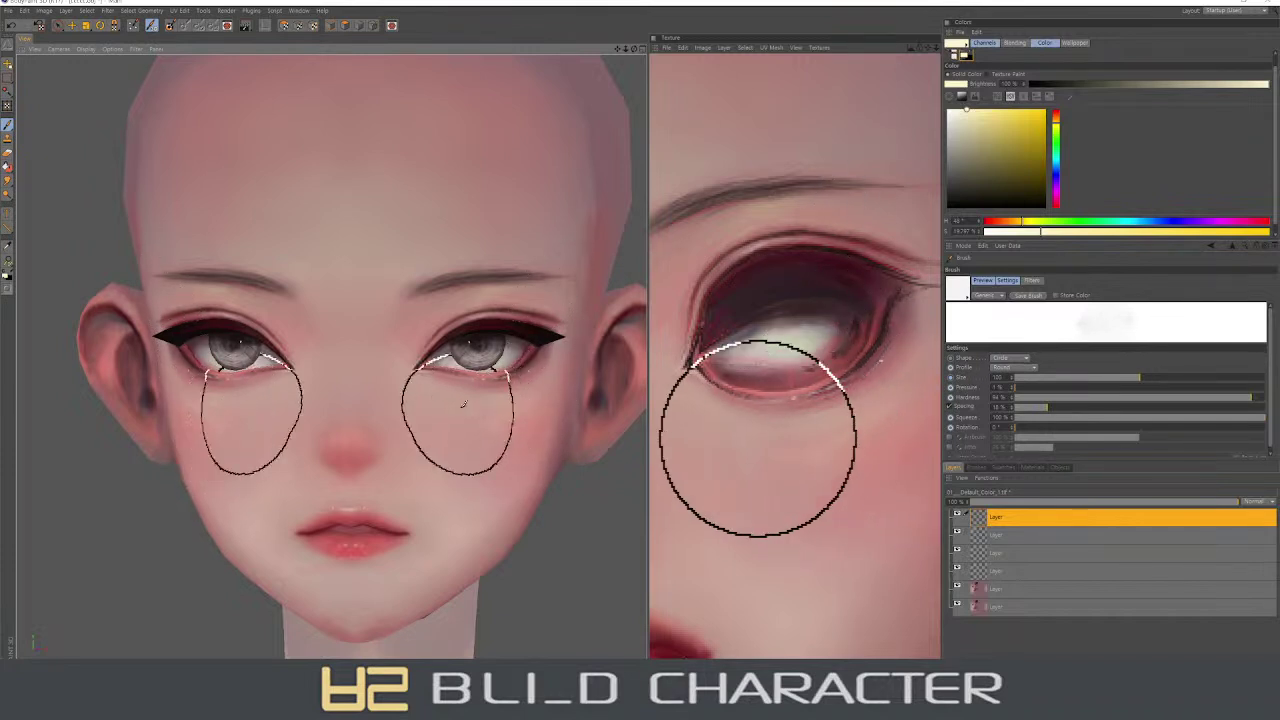
mouse_move(500, 408)
right_mouse_down()
mouse_move(365, 425)
mouse_move(347, 402)
mouse_move(351, 358)
right_mouse_up()
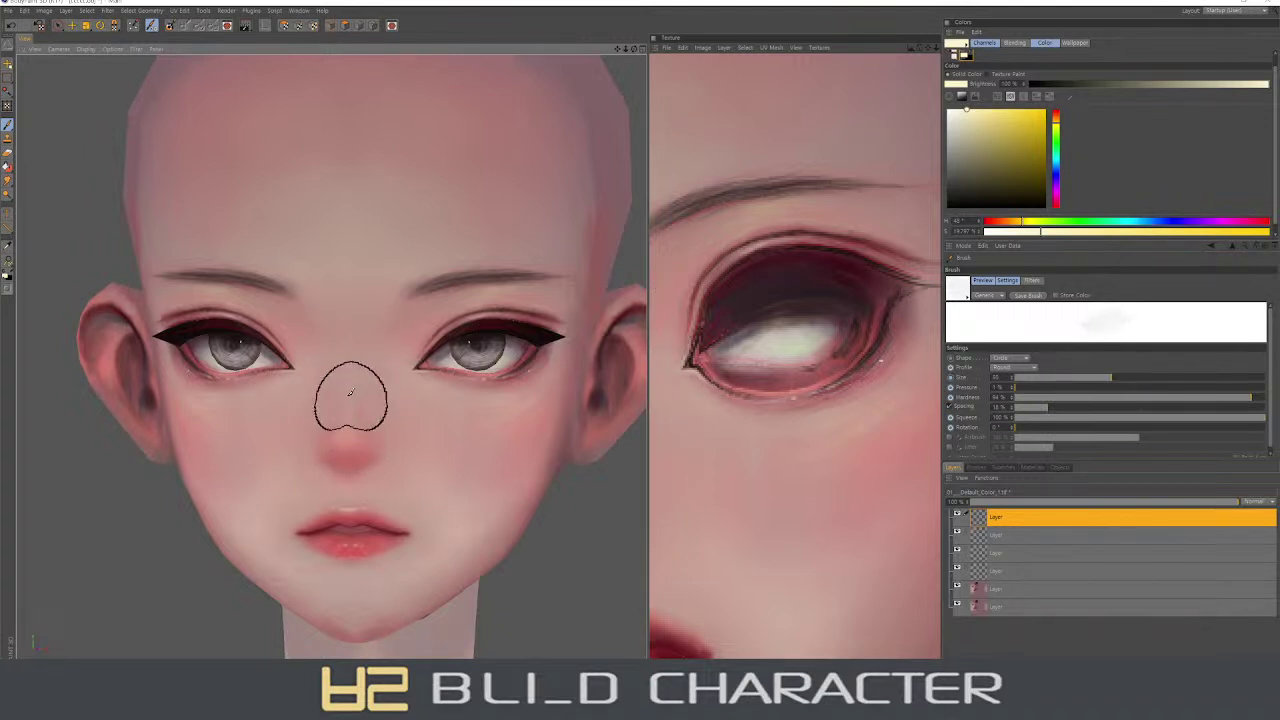
right_click_drag(355, 400, 384, 412)
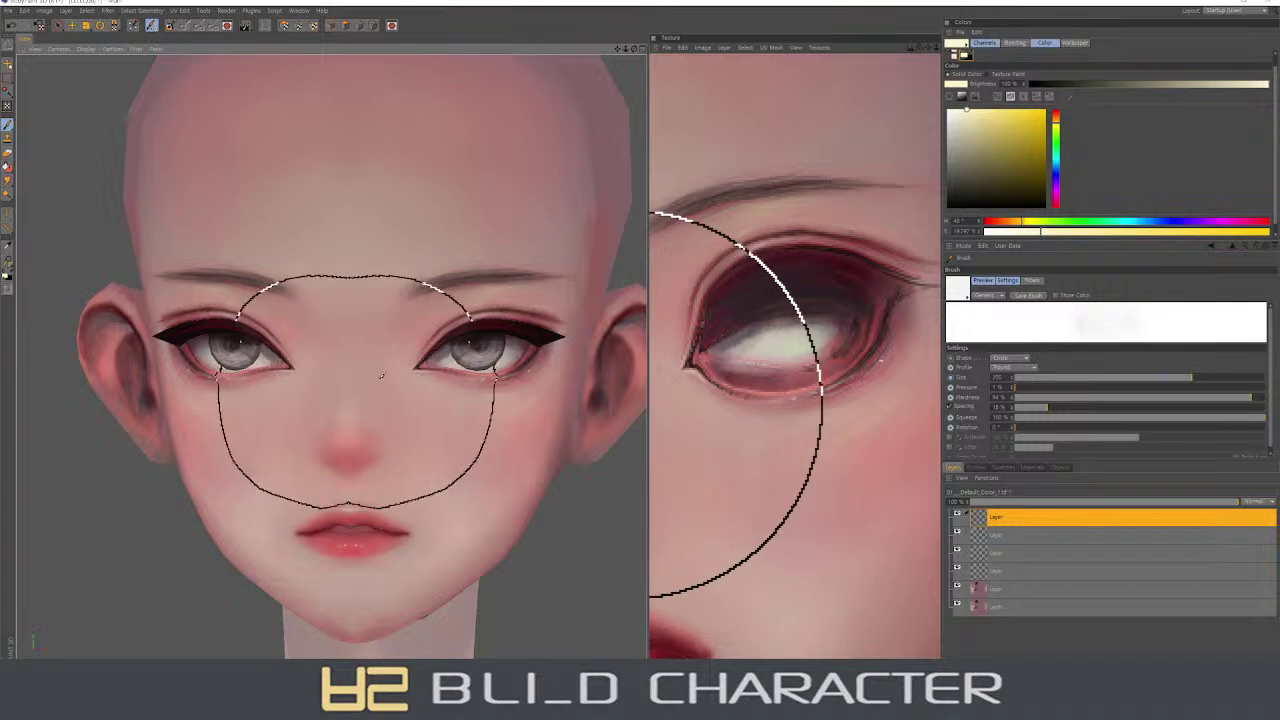
left_click_drag(360, 390, 520, 240, "alt")
middle_click_drag(578, 312, 563, 335)
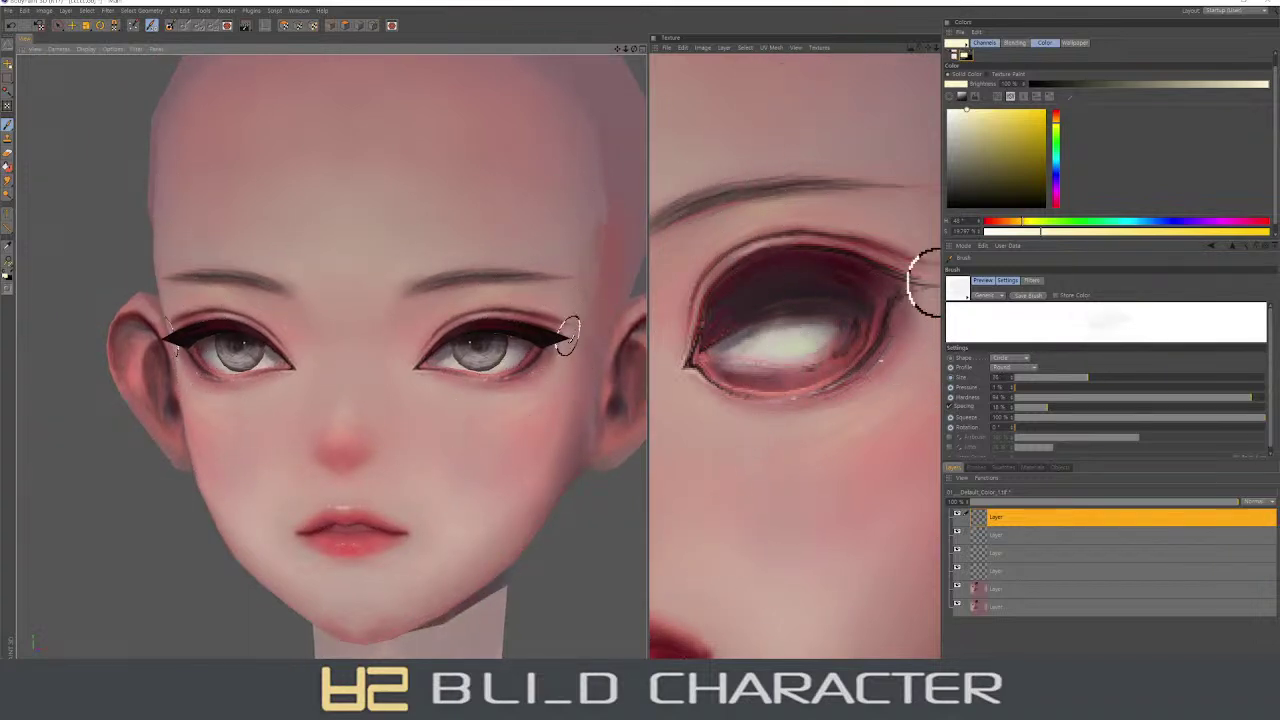
left_click(1058, 137)
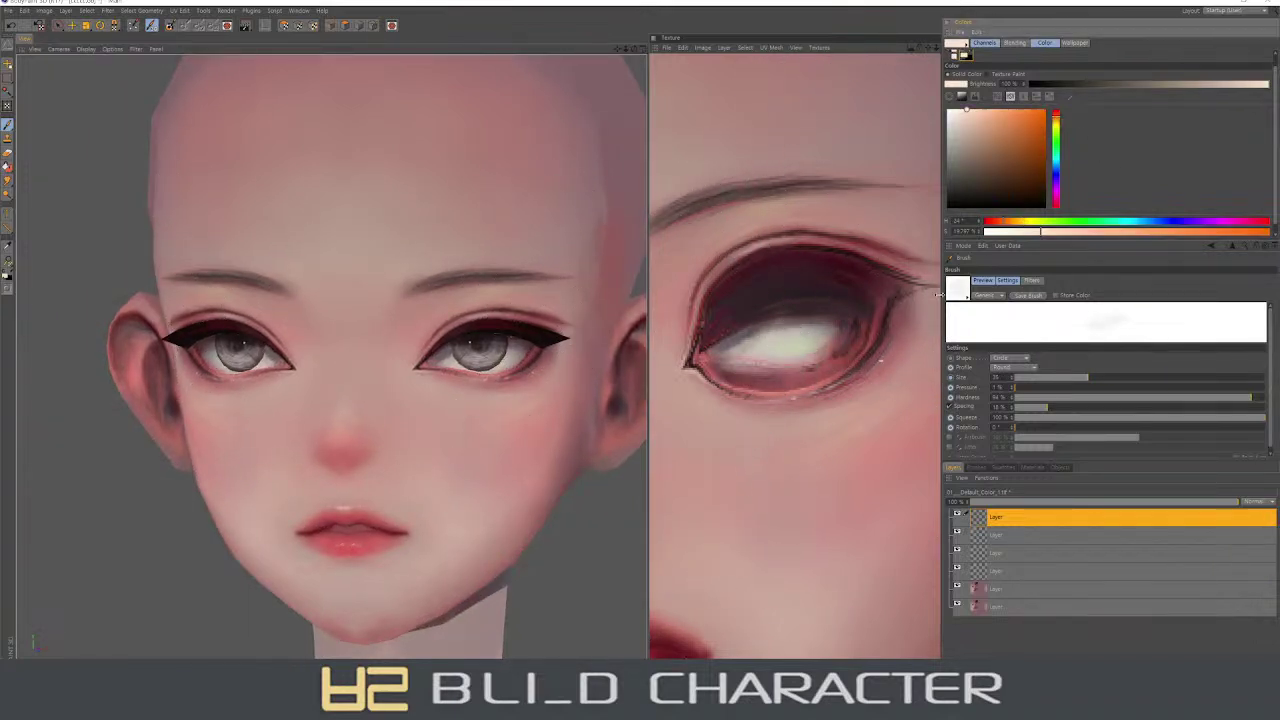
left_click(863, 273, "ctrl")
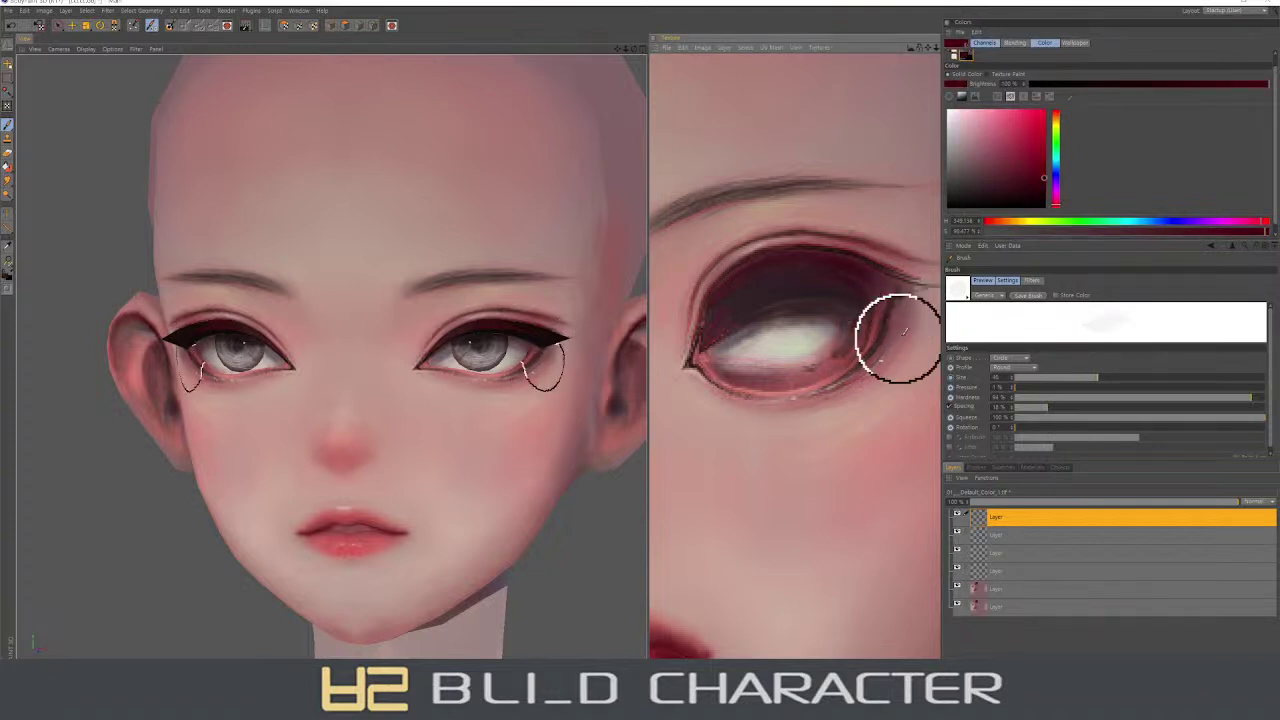
- Load a lighter, more saturated pink and shrink the brush to about 28
mouse_move(885, 372)
middle_mouse_down()
mouse_move(914, 309)
mouse_move(920, 334)
mouse_move(922, 300)
middle_mouse_up()
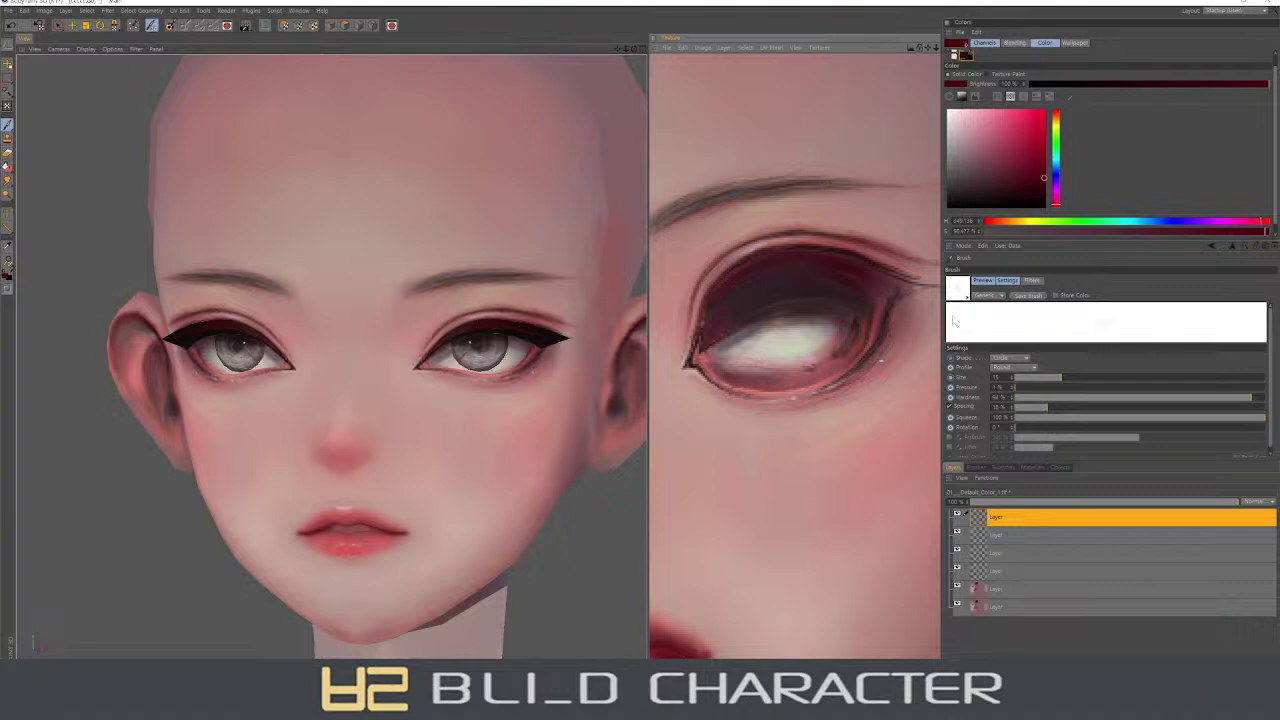
mouse_move(545, 420)
left_mouse_down("alt")
mouse_move(477, 377)
mouse_move(458, 381)
left_mouse_up("alt")
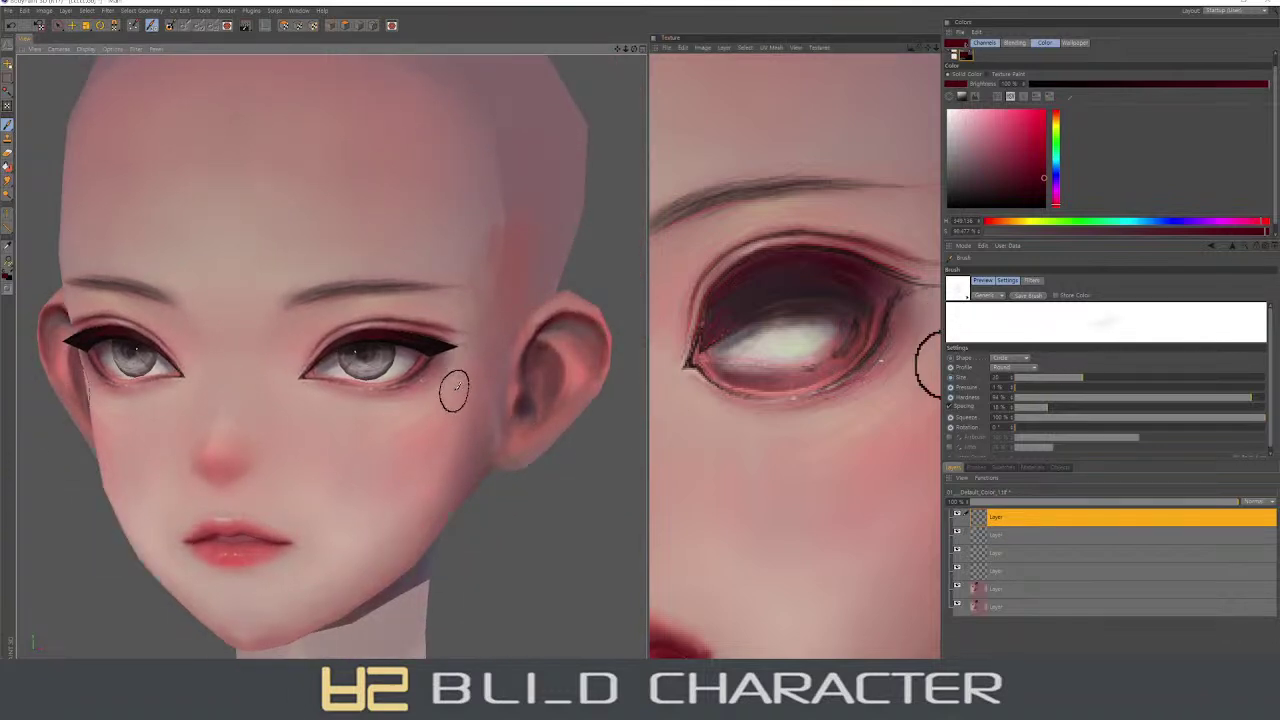
middle_click_drag(453, 390, 423, 408)
left_click(428, 423, "ctrl")
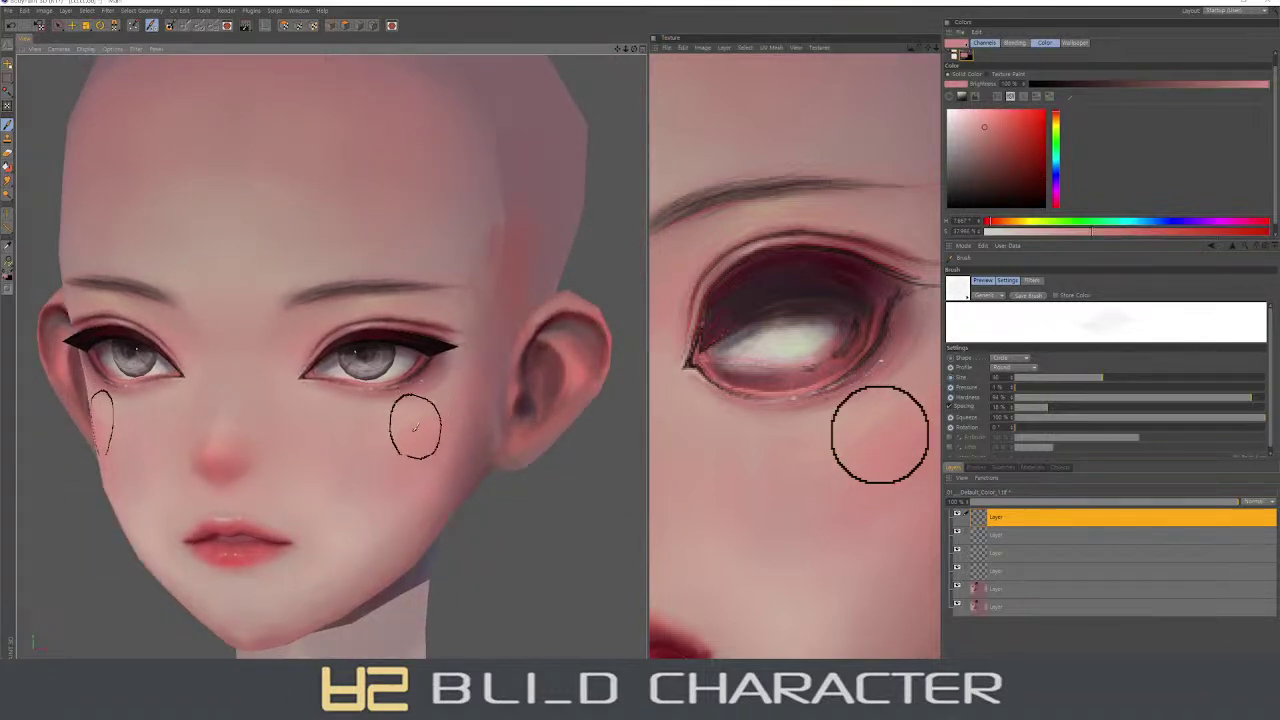
left_click(1005, 108)
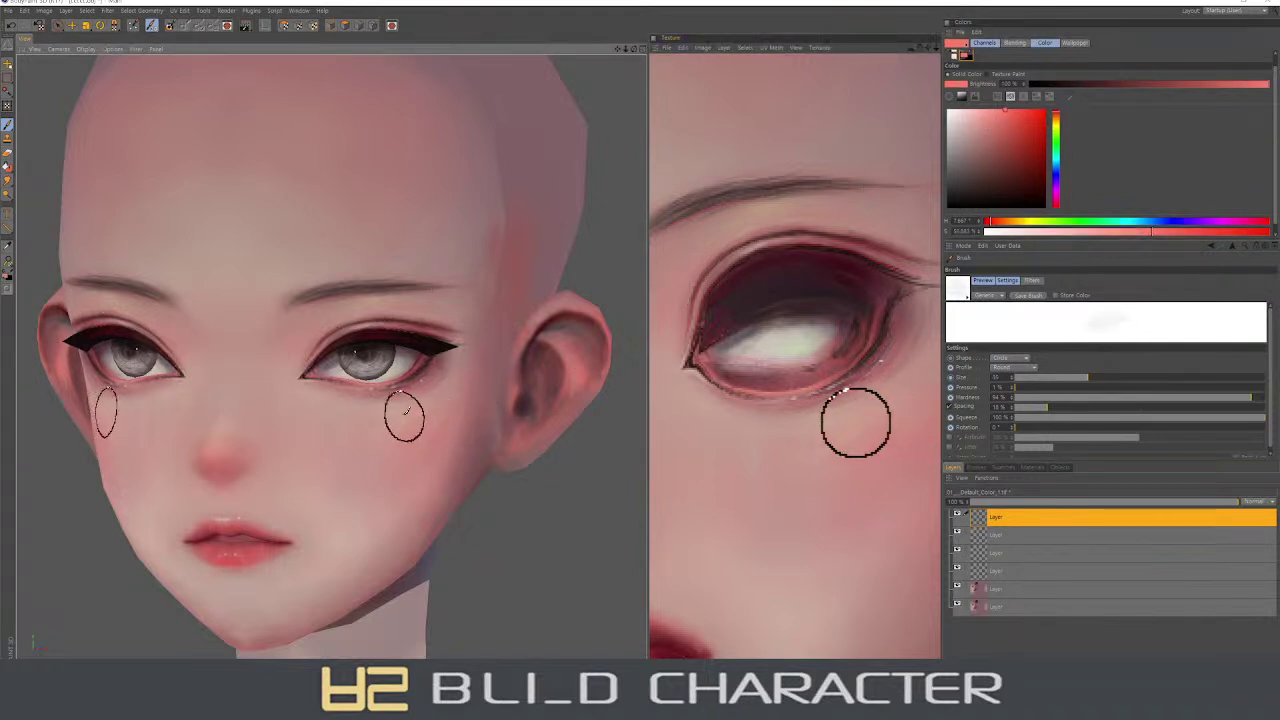
middle_click_drag(914, 386, 880, 429)
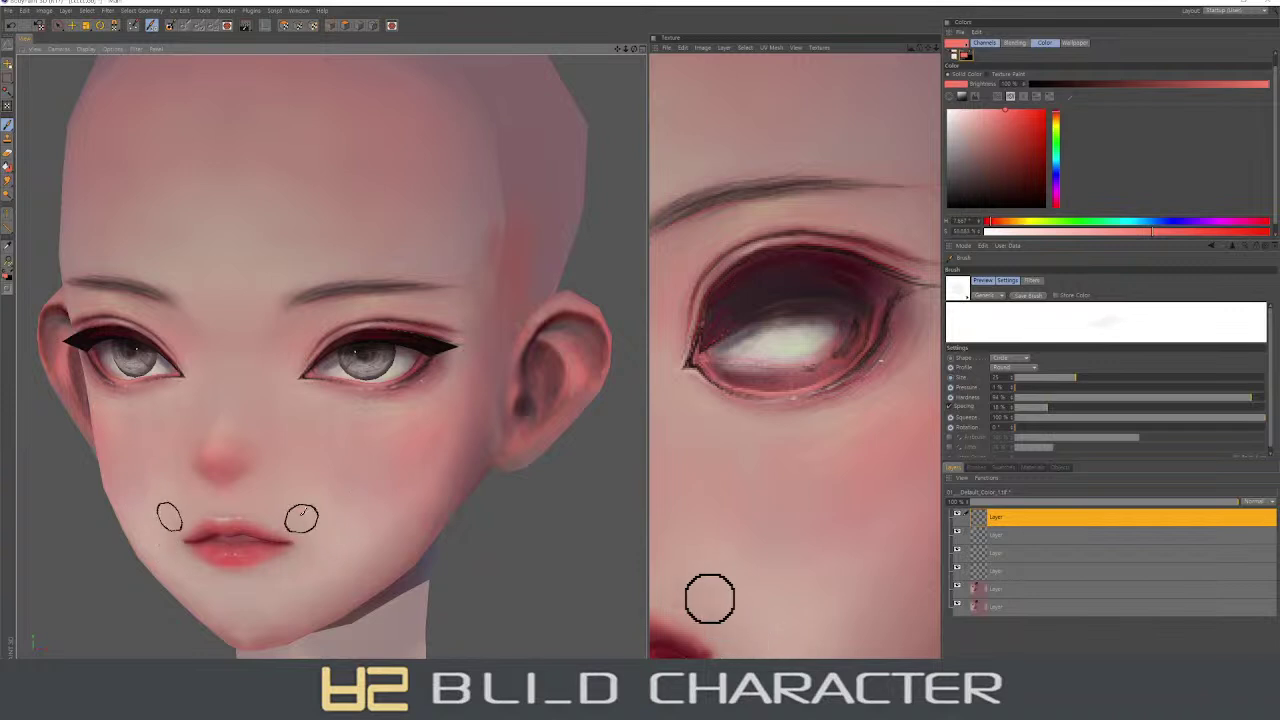
- Orbit around the cheeks to a lower frontal view, resizing the symmetric brush to about 45
left_click_drag(430, 520, 368, 519, "alt")
left_click_drag(141, 449, 272, 384, "alt")
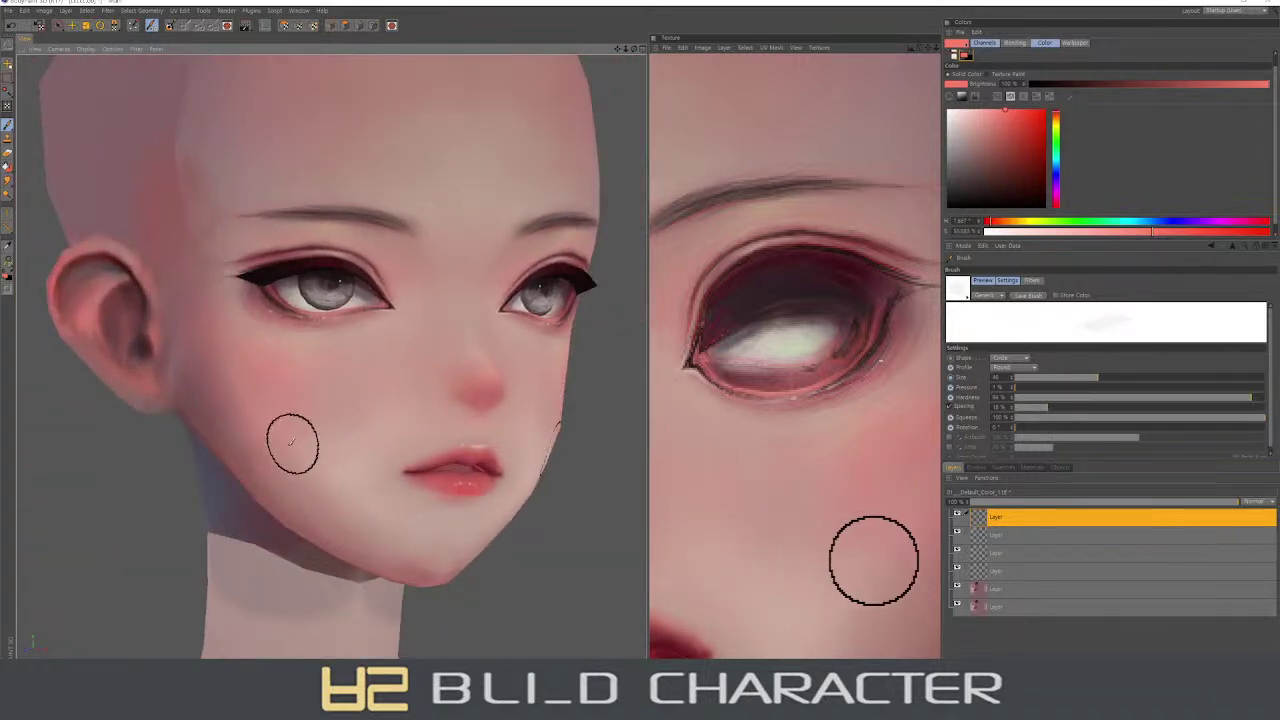
middle_click_drag(291, 445, 207, 357)
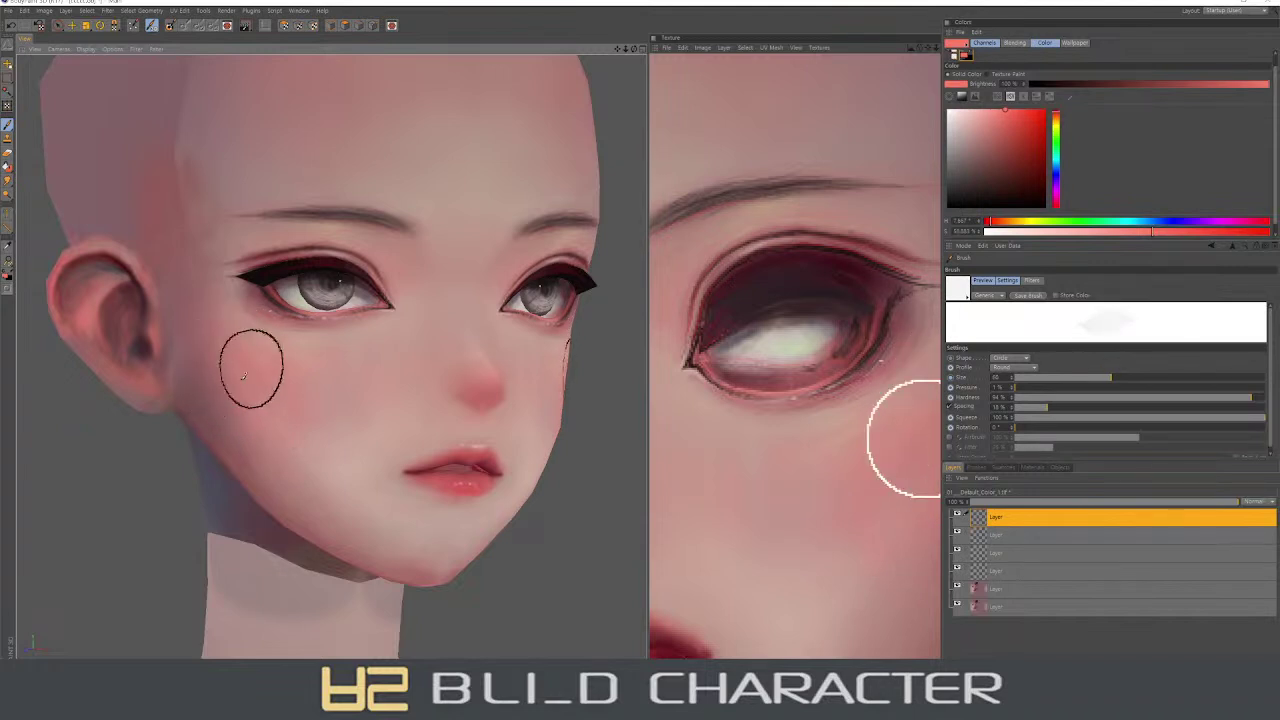
left_click_drag(337, 429, 286, 429, "alt")
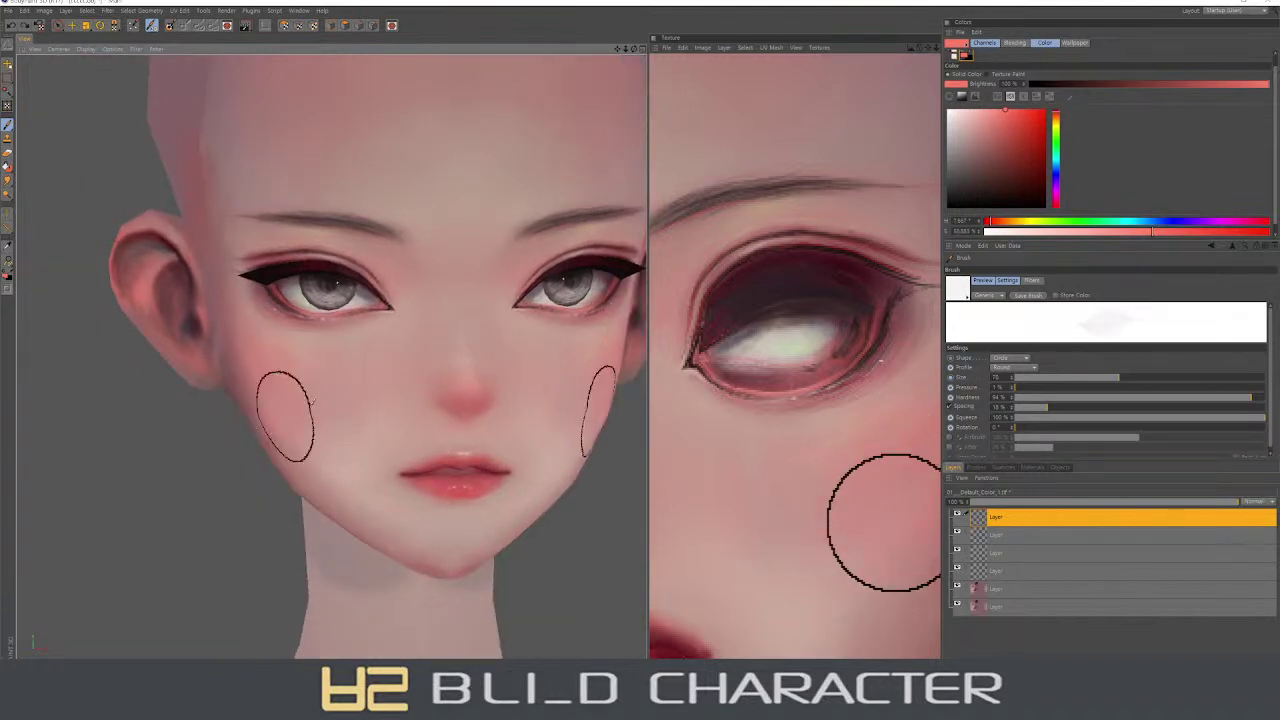
right_click_drag(286, 414, 329, 423)
left_click_drag(453, 490, 430, 472, "alt")
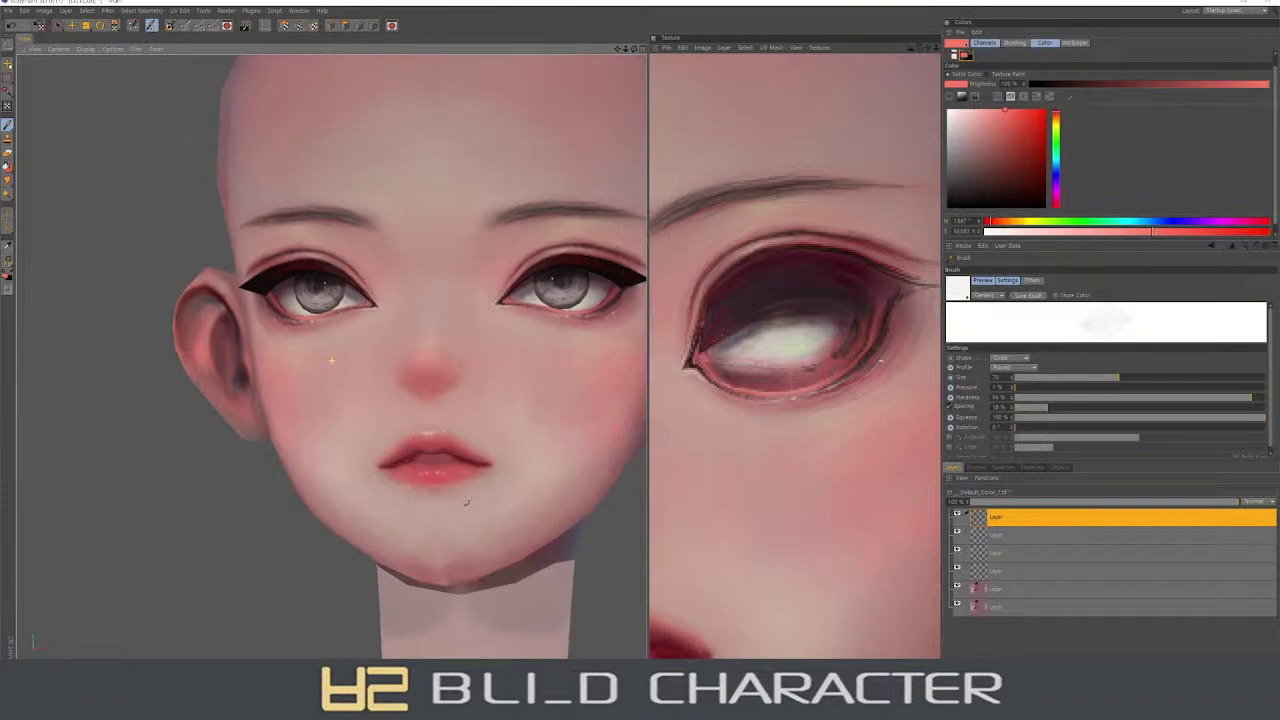
right_click_drag(430, 472, 428, 470)
mouse_move(471, 502)
left_mouse_down("alt")
mouse_move(457, 465)
mouse_move(428, 491)
left_mouse_up("alt")
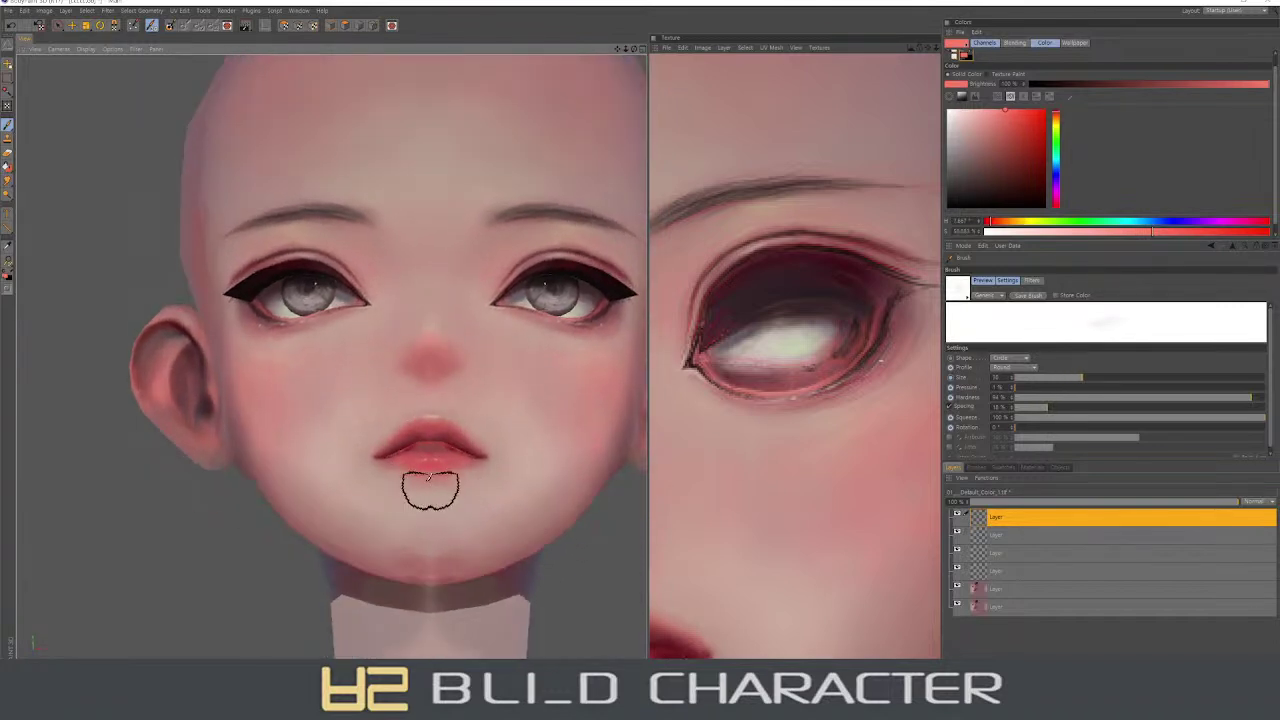
right_click_drag(428, 491, 456, 486)
- Paint a near-white arc beside the iris to brighten the eye white
left_click(764, 341, "ctrl")
mouse_move(749, 337)
left_mouse_down()
mouse_move(766, 331)
mouse_move(746, 331)
mouse_move(740, 347)
left_mouse_up()
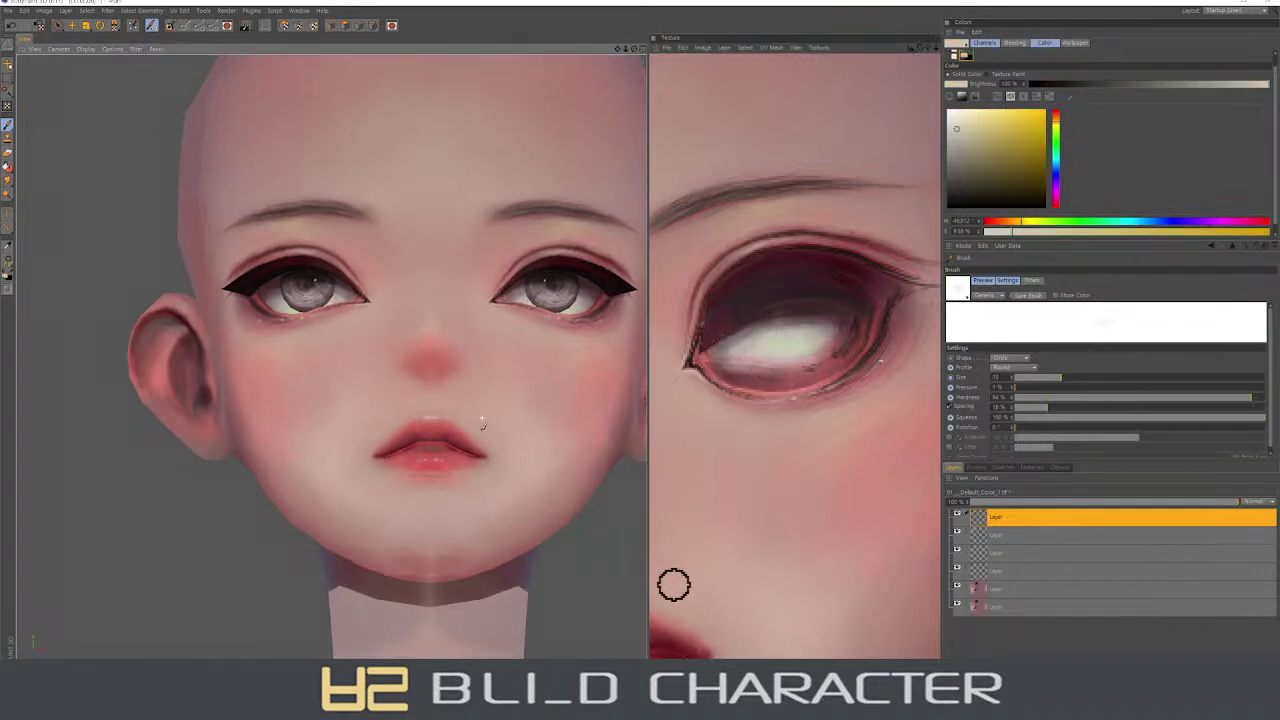
left_click_drag(471, 351, 480, 423, "alt")
mouse_move(785, 360)
left_mouse_down()
mouse_move(800, 391)
mouse_move(727, 316)
left_mouse_up()
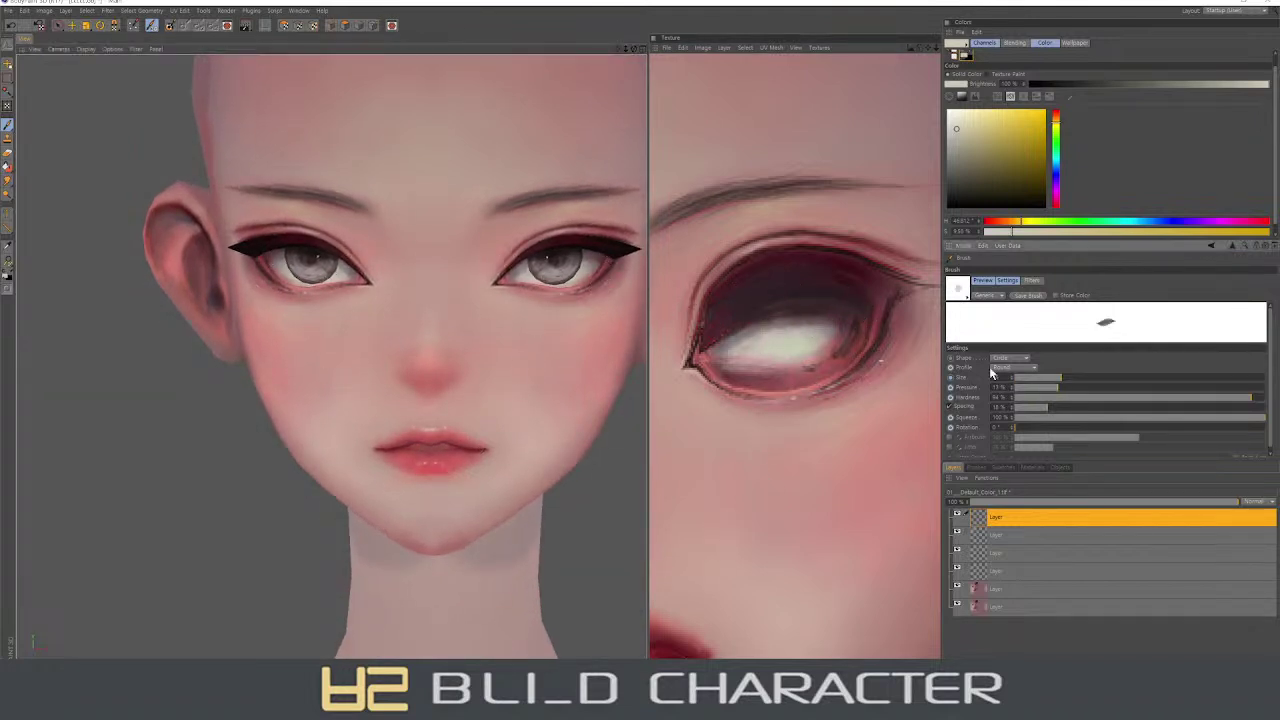
- Mix a pale yellow skin colour and enlarge the lower-pressure brush over the chin
left_click(765, 345, "ctrl")
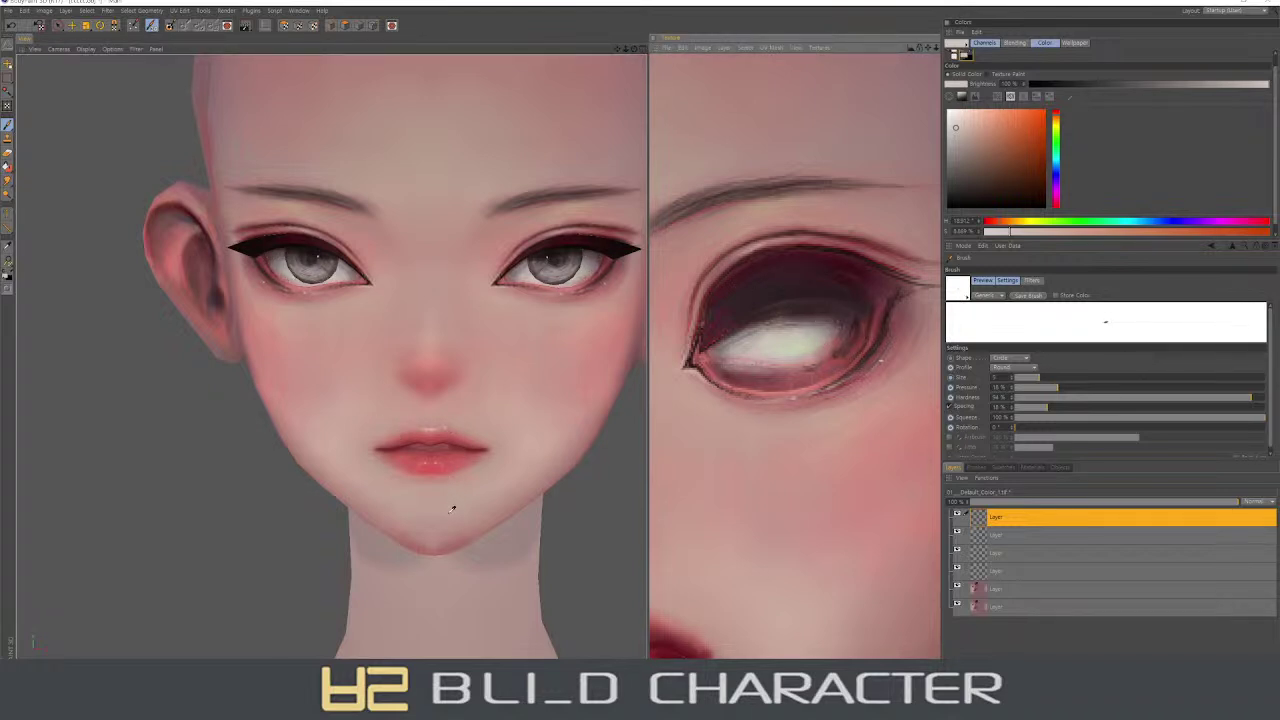
key("v")
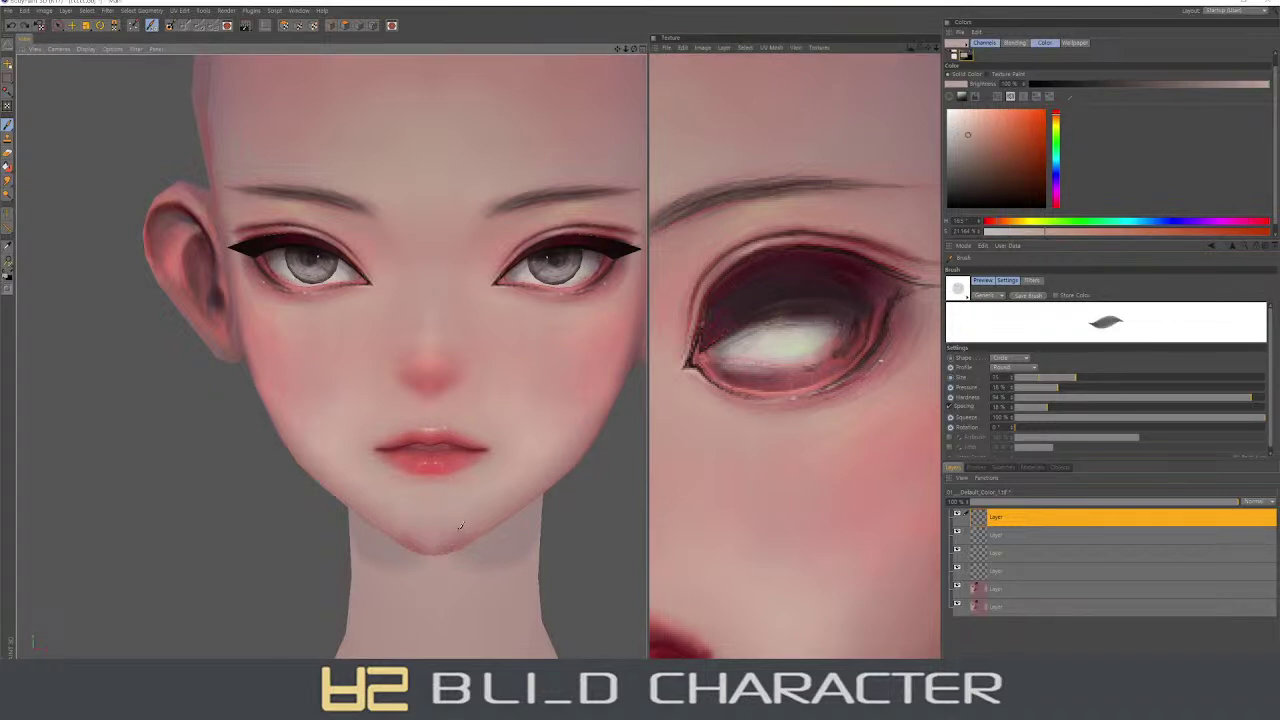
middle_click_drag(452, 525, 477, 508)
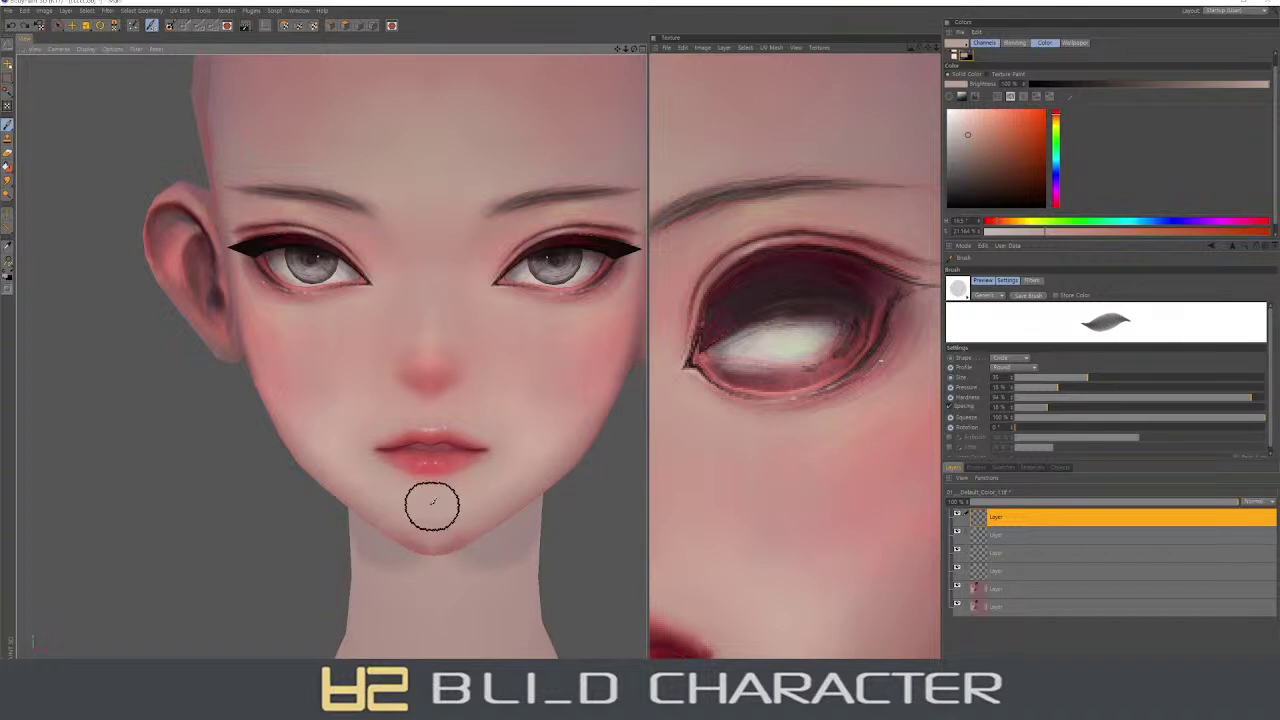
left_click_drag(1059, 112, 1058, 130)
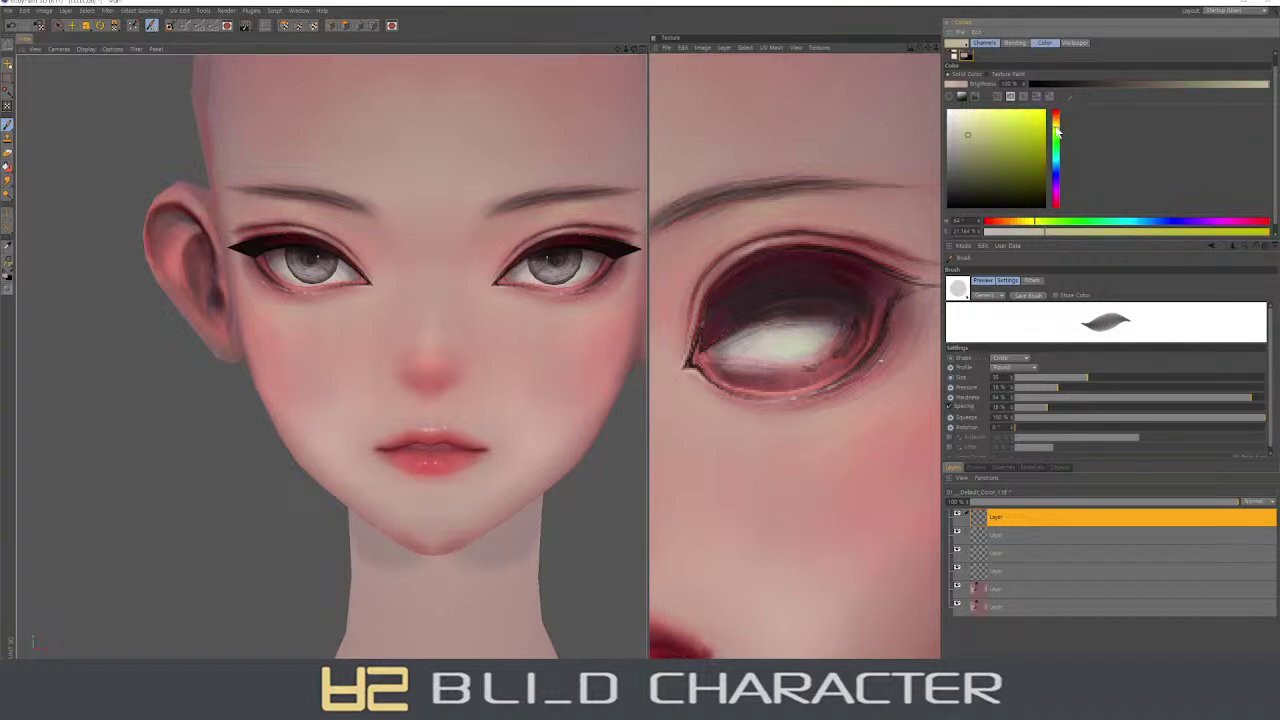
left_click_drag(967, 134, 968, 108)
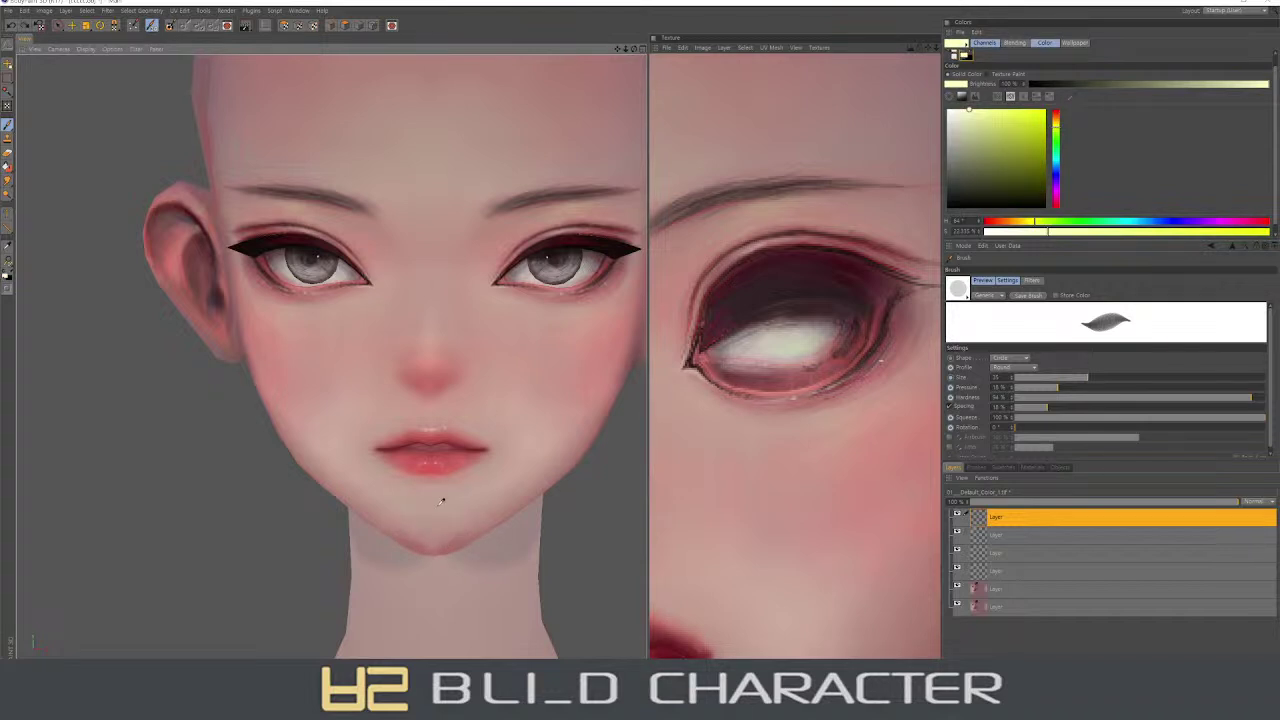
middle_click_drag(486, 503, 432, 507)
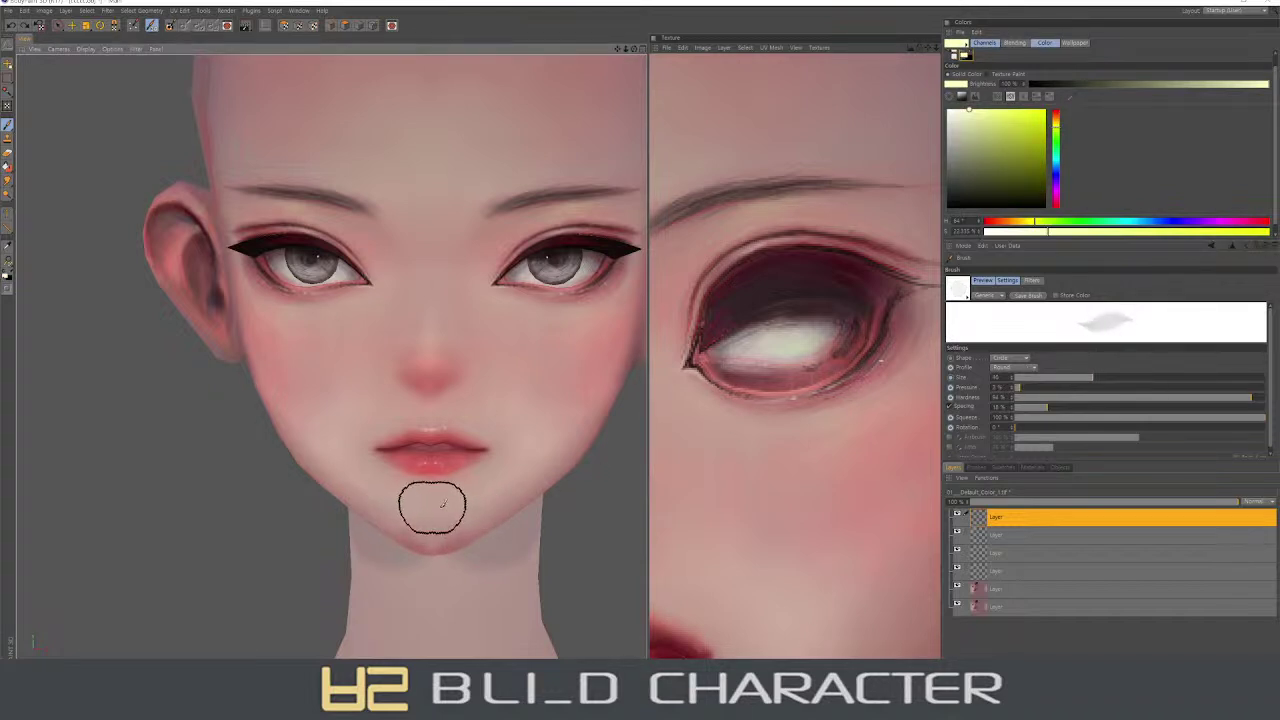
left_click(440, 507, "ctrl")
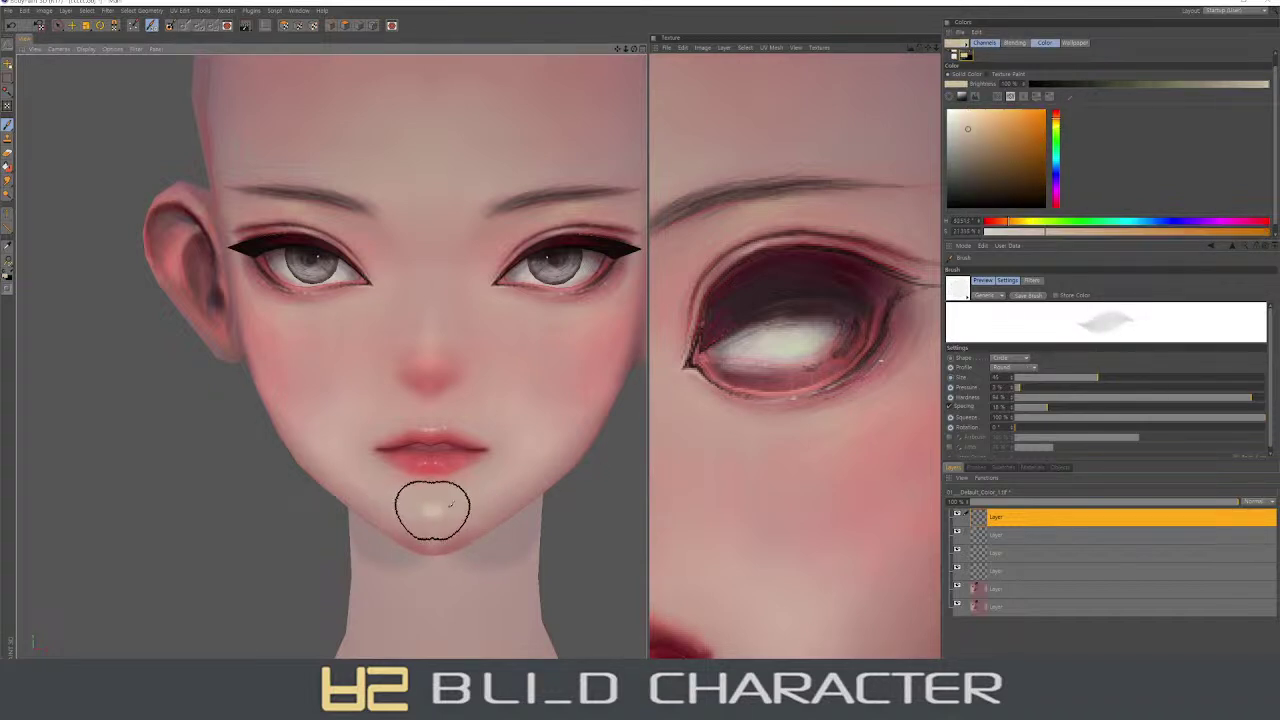
- From a three-quarter view, sample the cheek pink and chin skin tones and enlarge the brush
middle_click_drag(432, 514, 448, 505)
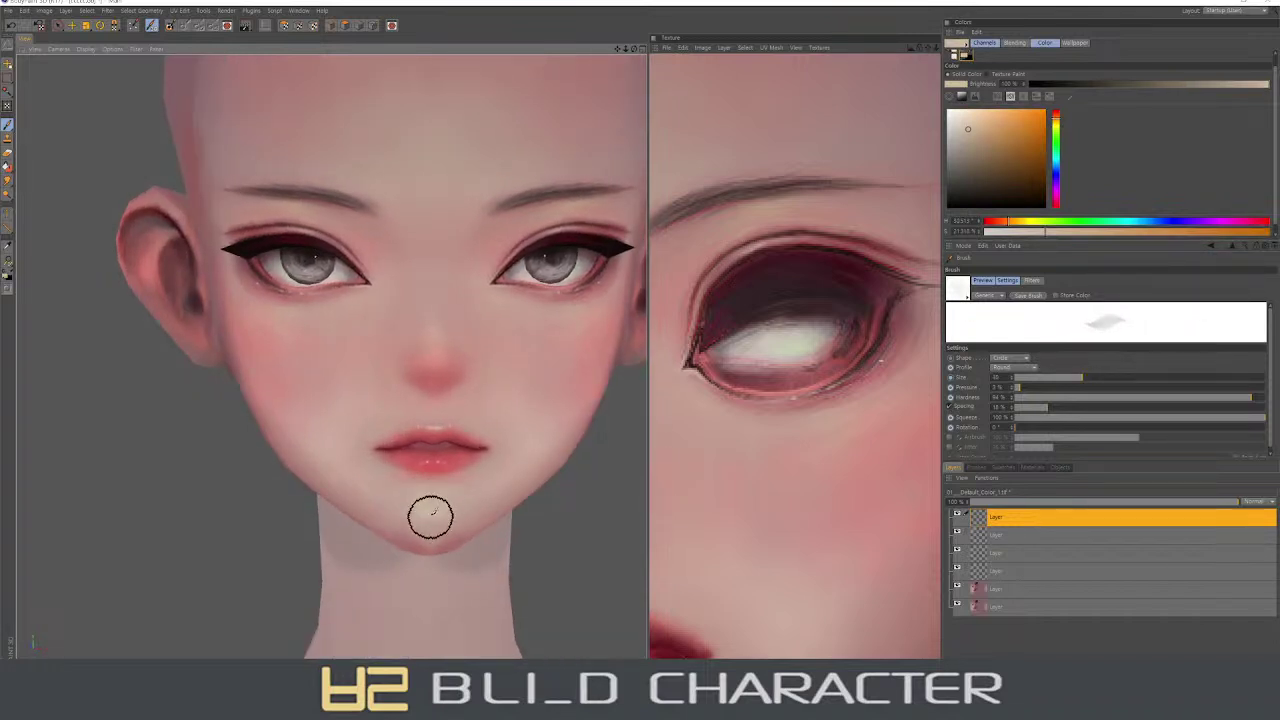
left_click(260, 337, "ctrl")
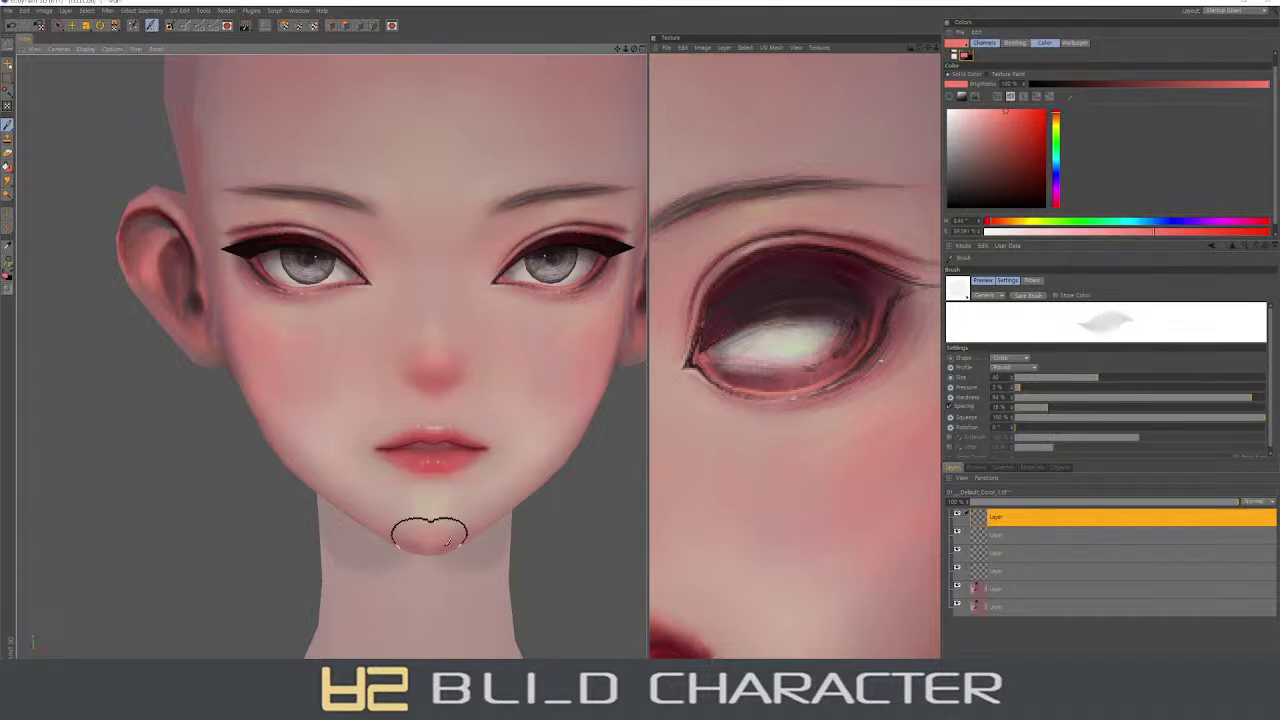
middle_click_drag(449, 541, 436, 521)
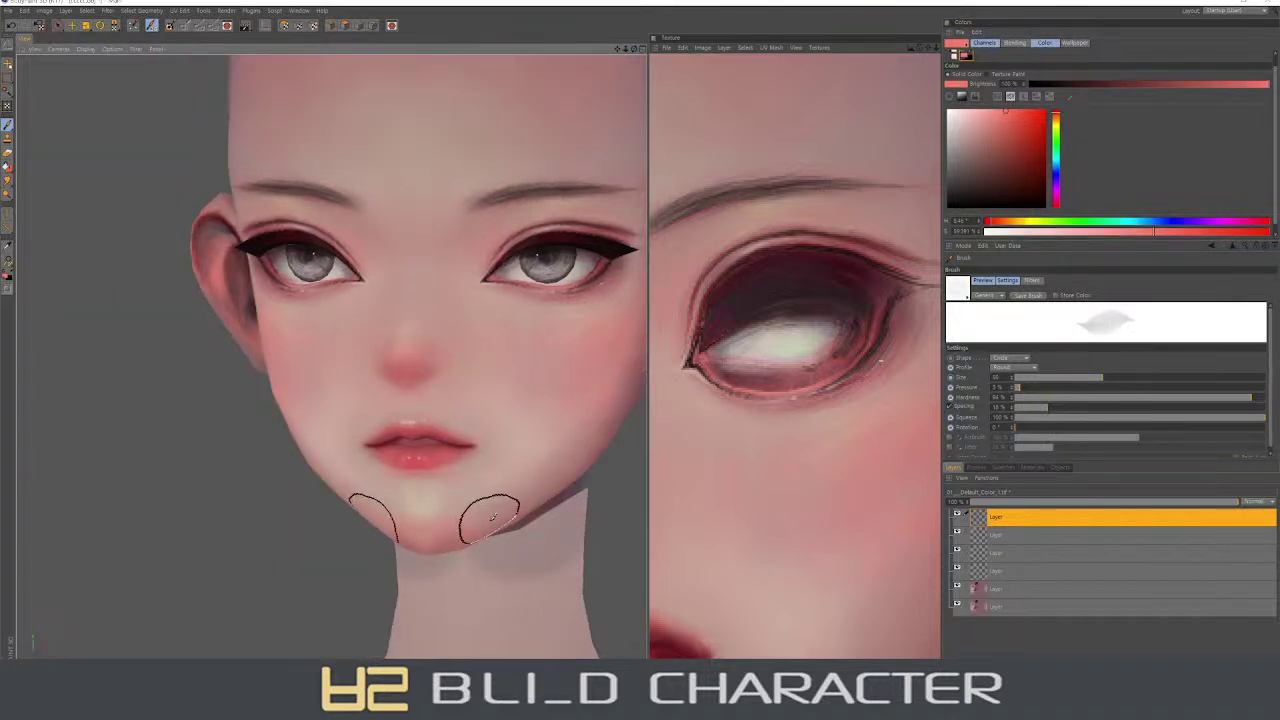
left_click(427, 498, "ctrl")
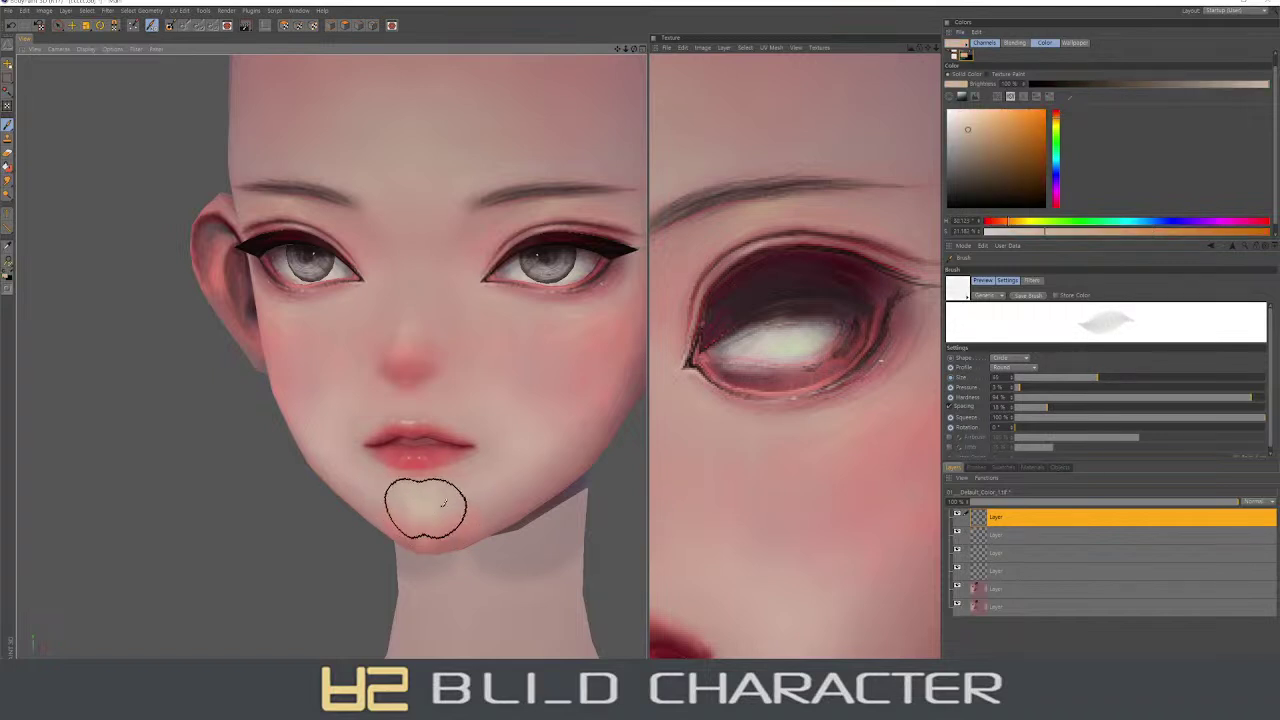
left_click(438, 505, "ctrl")
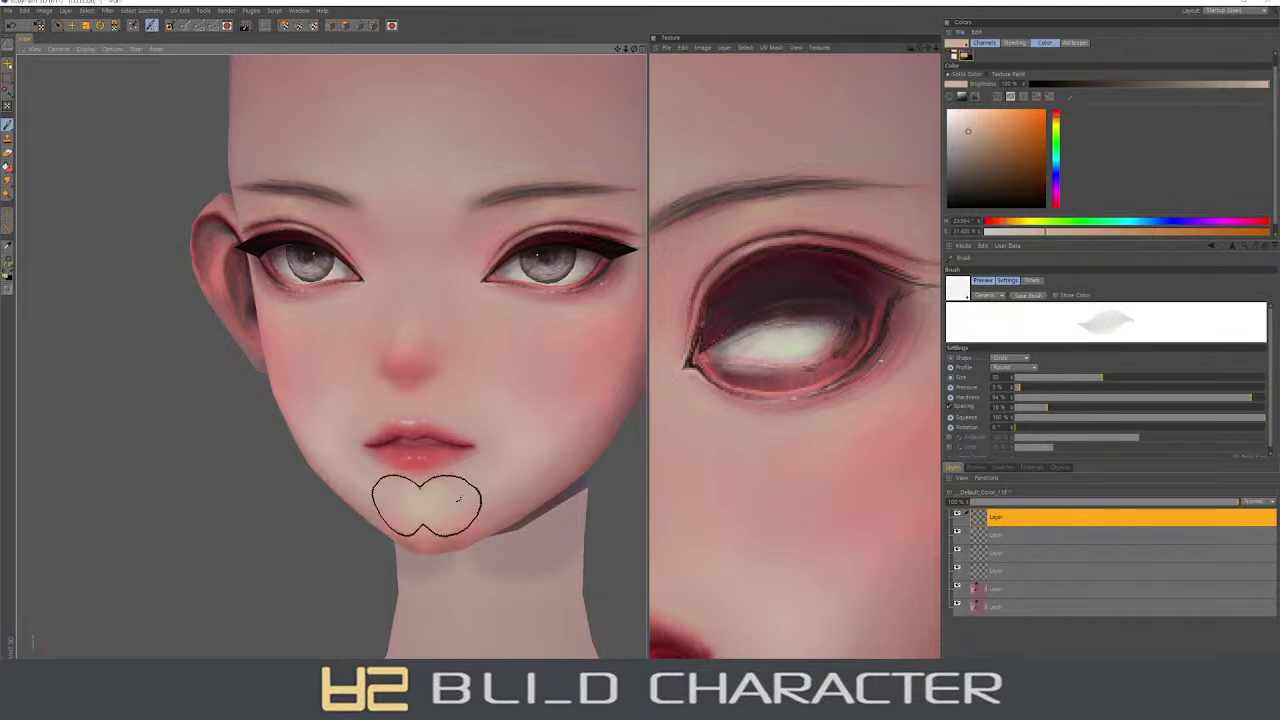
middle_click_drag(464, 492, 461, 484)
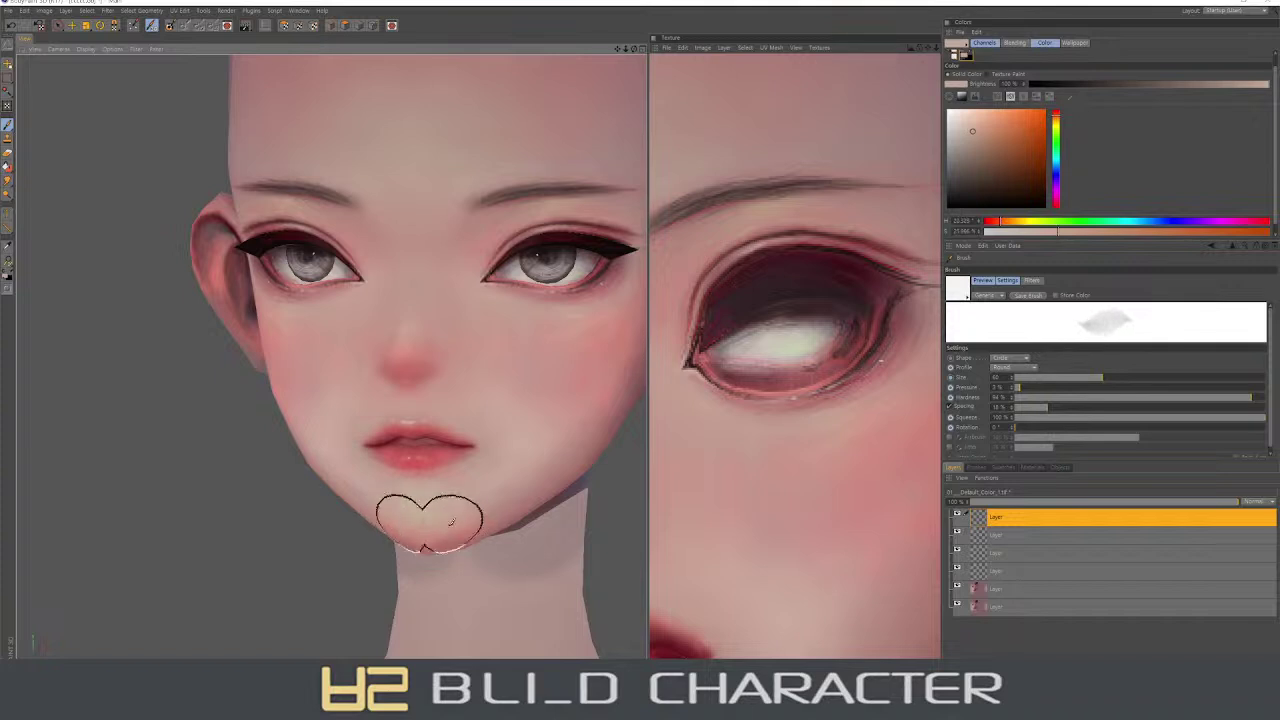
left_click(445, 506, "ctrl")
left_click(434, 508, "ctrl")
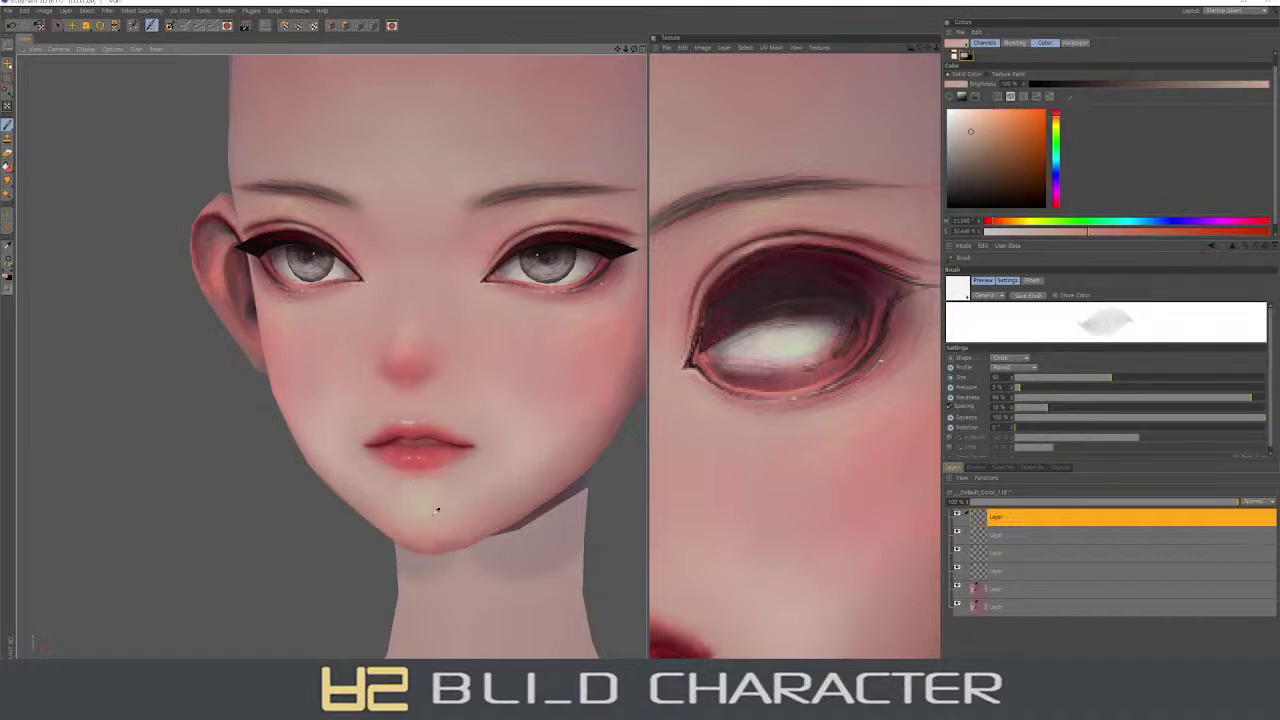
- Sample the muted red near the lips and other skin tones from below and front views
mouse_move(482, 480)
left_mouse_down("alt")
mouse_move(431, 478)
mouse_move(431, 461)
left_mouse_up("alt")
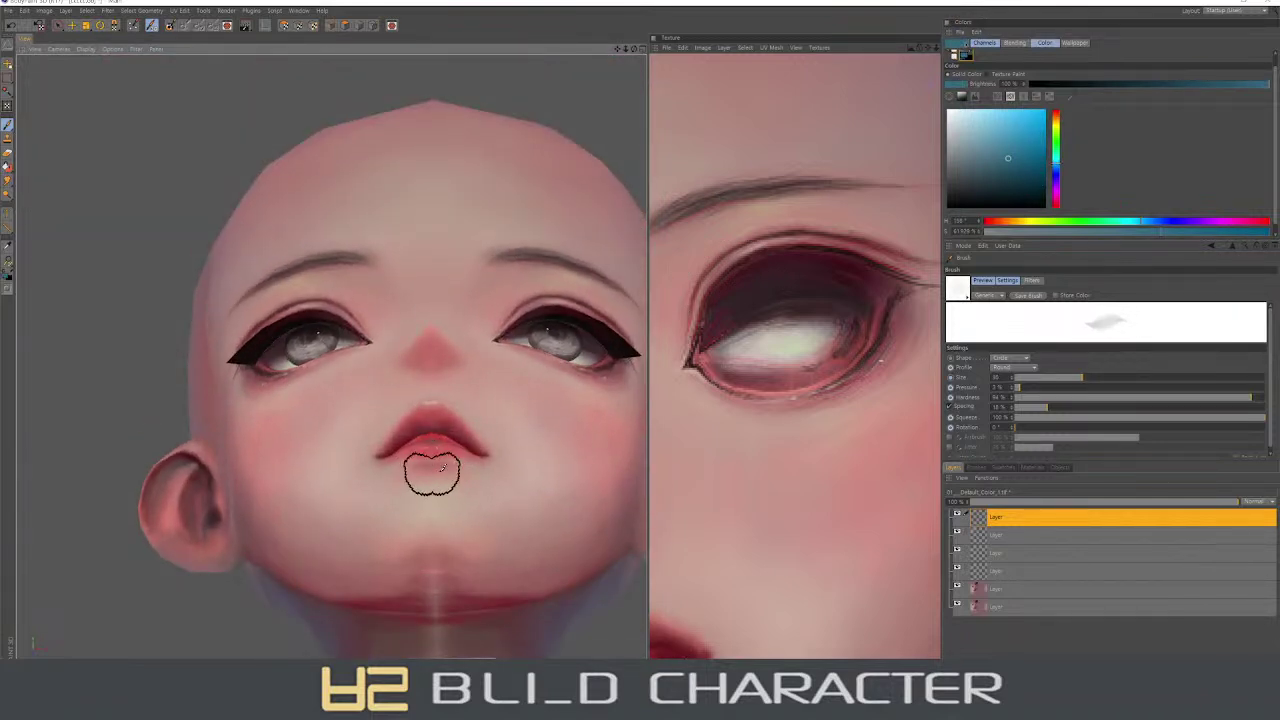
left_click(446, 465, "ctrl")
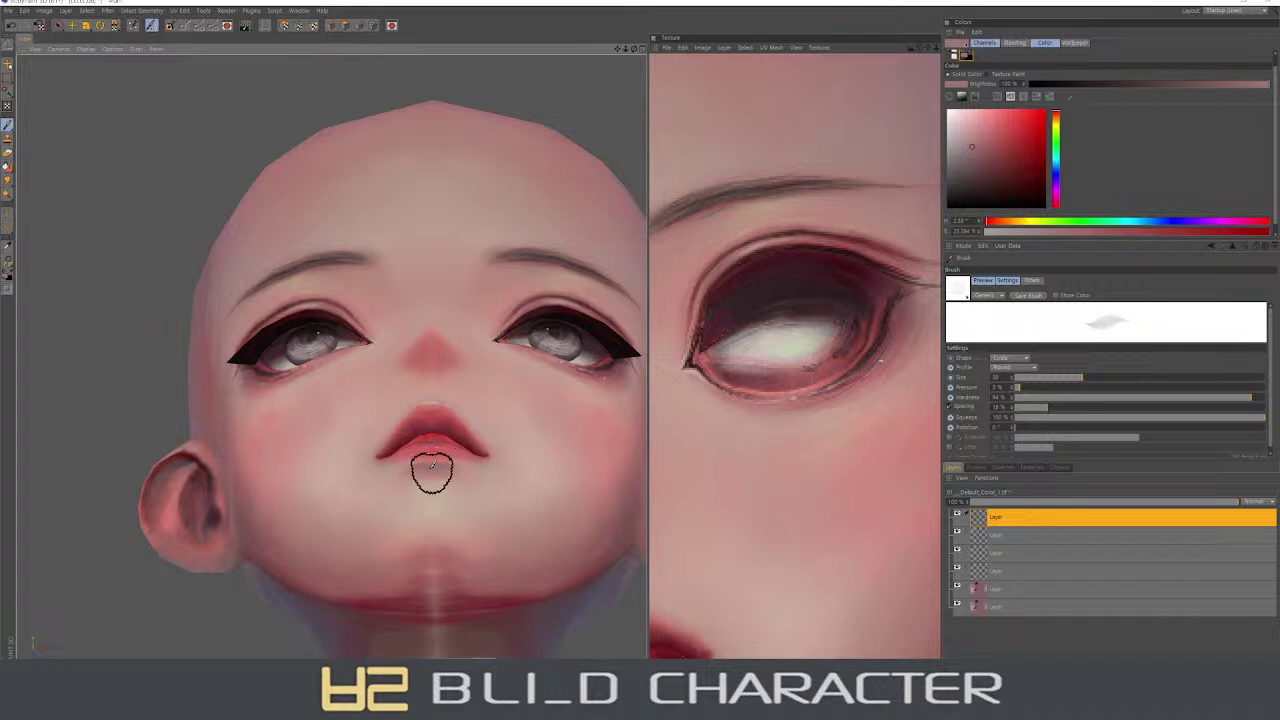
left_click_drag(452, 467, 471, 475, "alt")
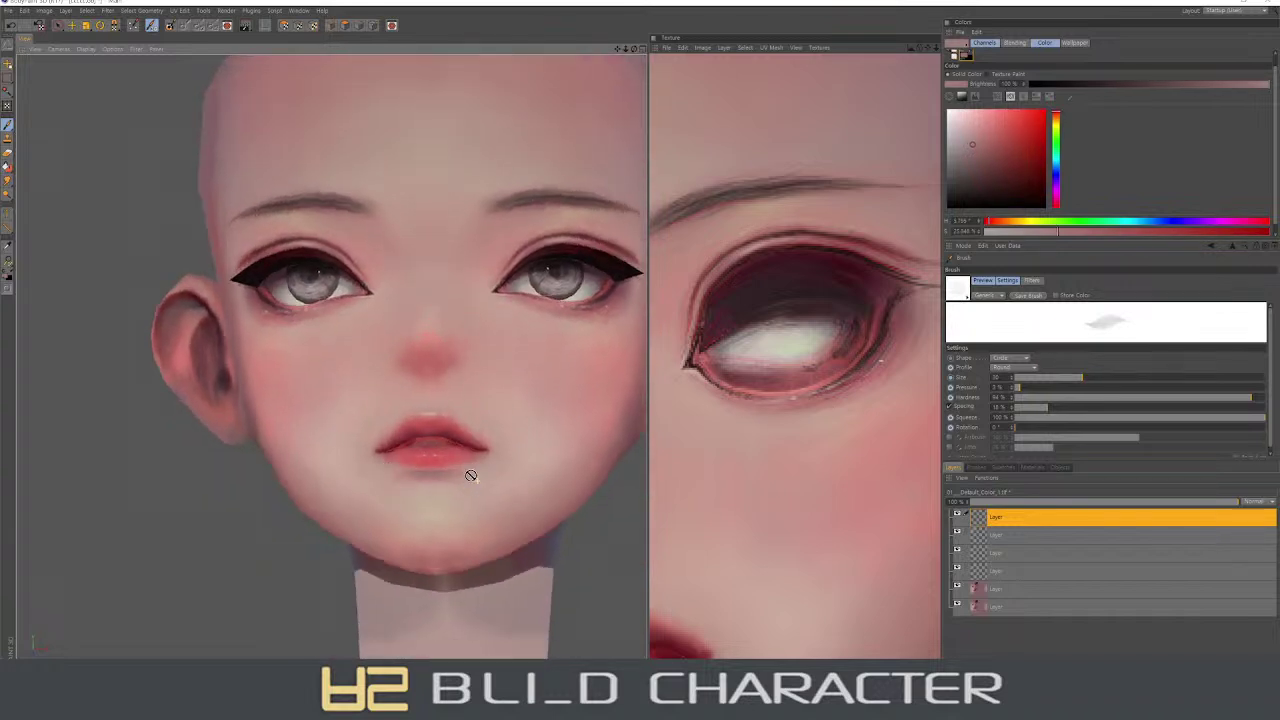
left_click(445, 471, "ctrl")
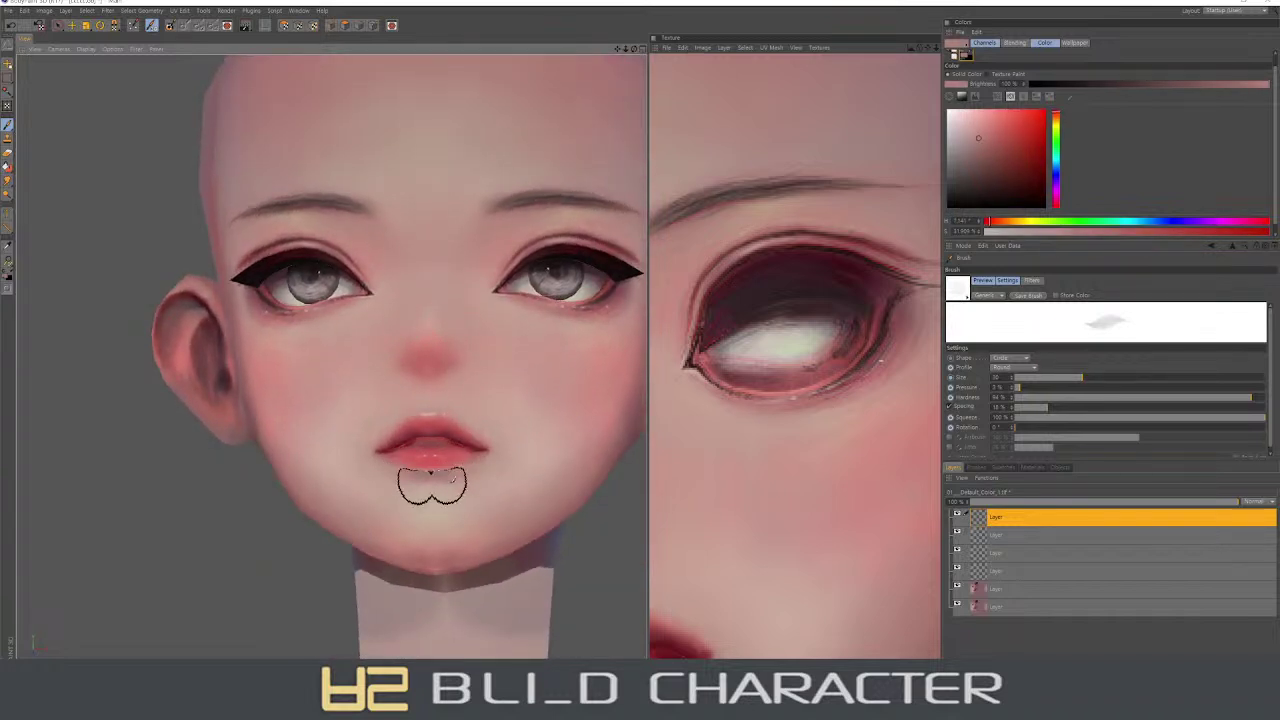
mouse_move(490, 482)
left_mouse_down("alt")
mouse_move(463, 472)
mouse_move(506, 480)
left_mouse_up("alt")
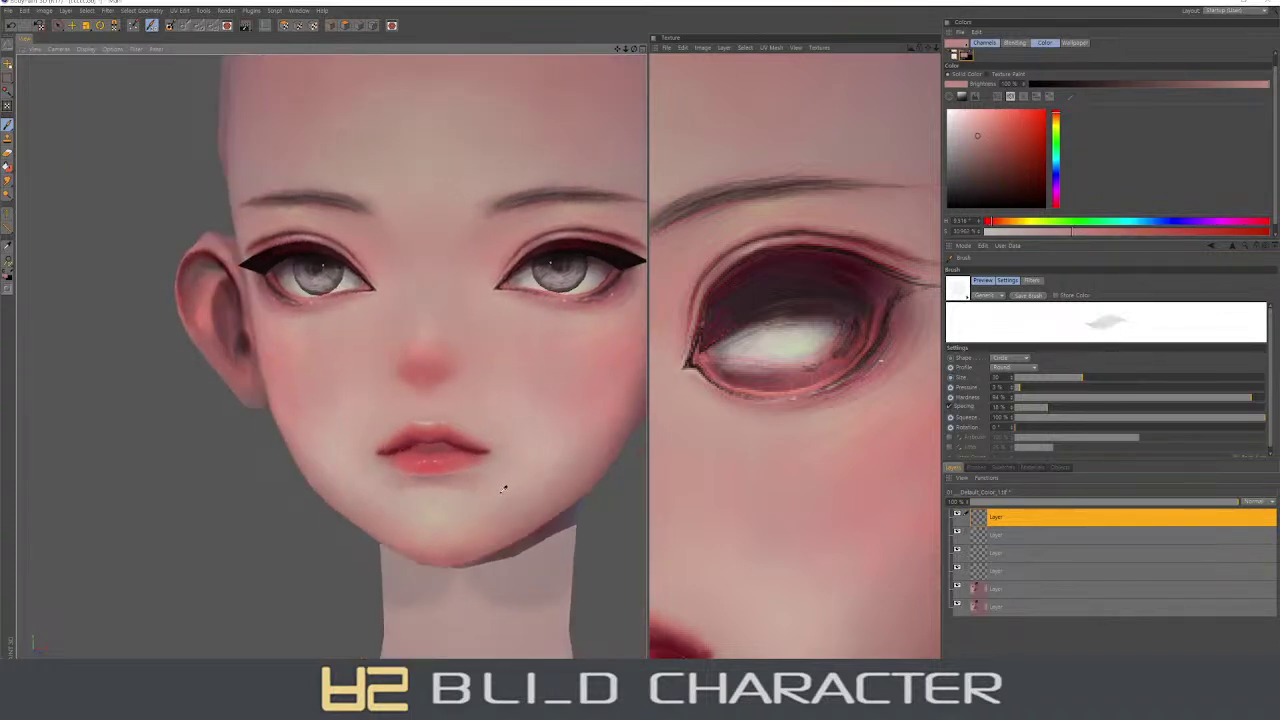
left_click(487, 495, "ctrl")
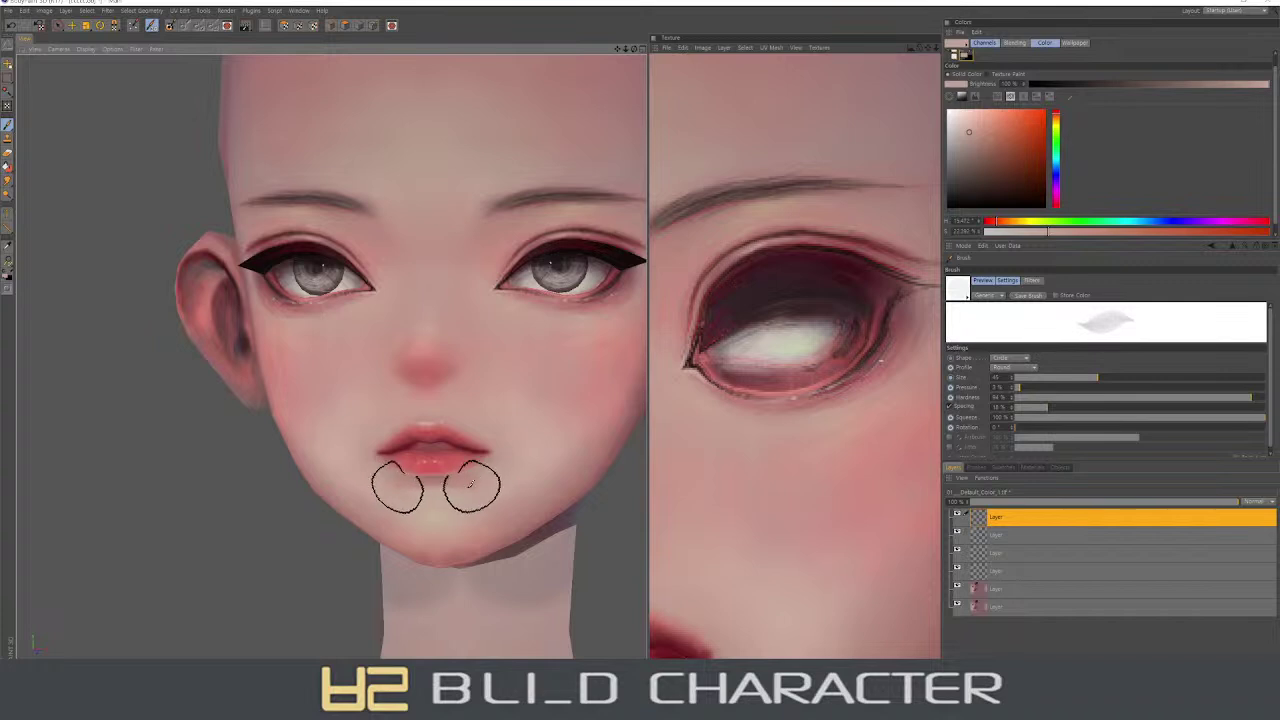
left_click(468, 483, "ctrl")
- Paint warm shading on both sides of the chin and beside the mouth corners
middle_click_drag(468, 483, 460, 485)
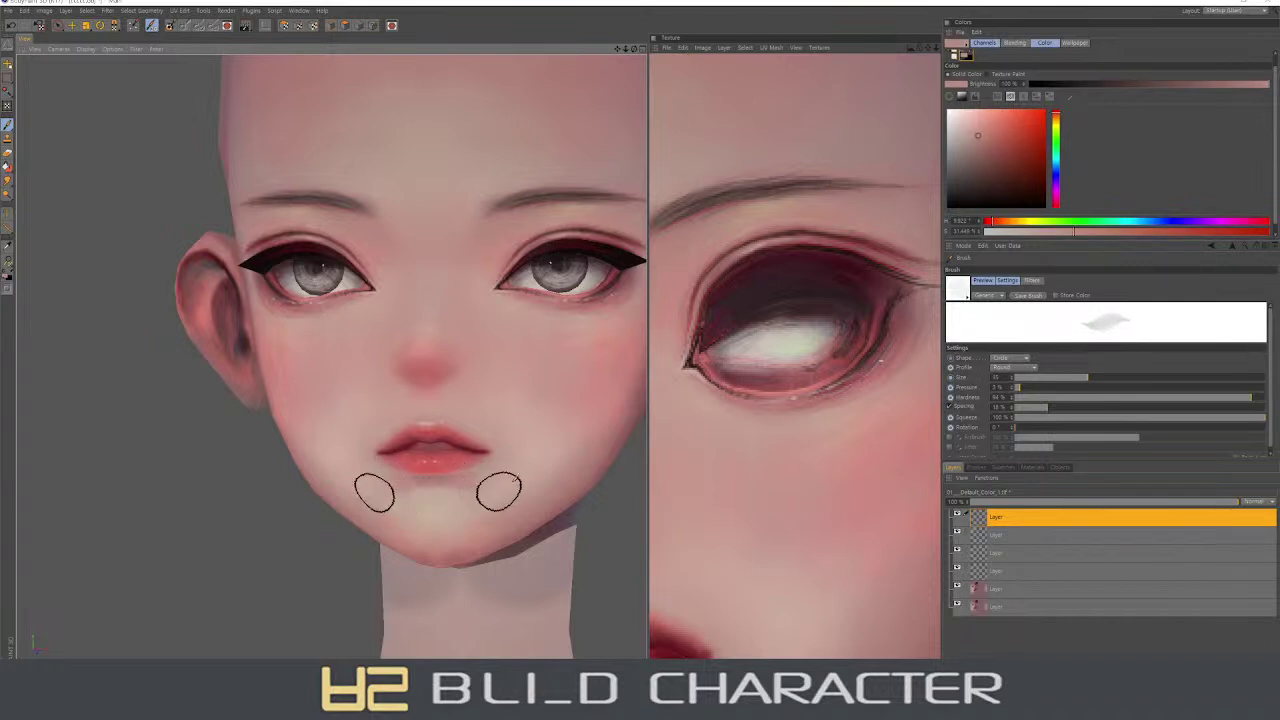
left_click(460, 452, "ctrl")
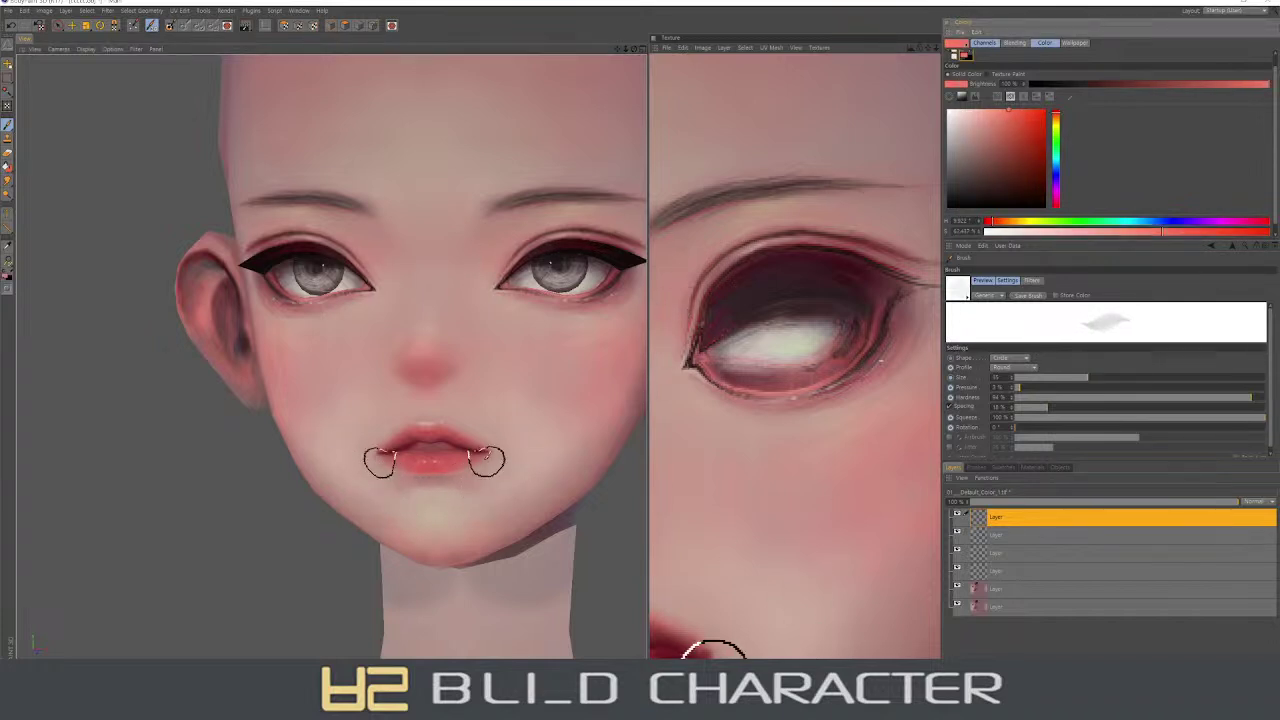
left_click(471, 477, "ctrl")
middle_click_drag(471, 477, 471, 477)
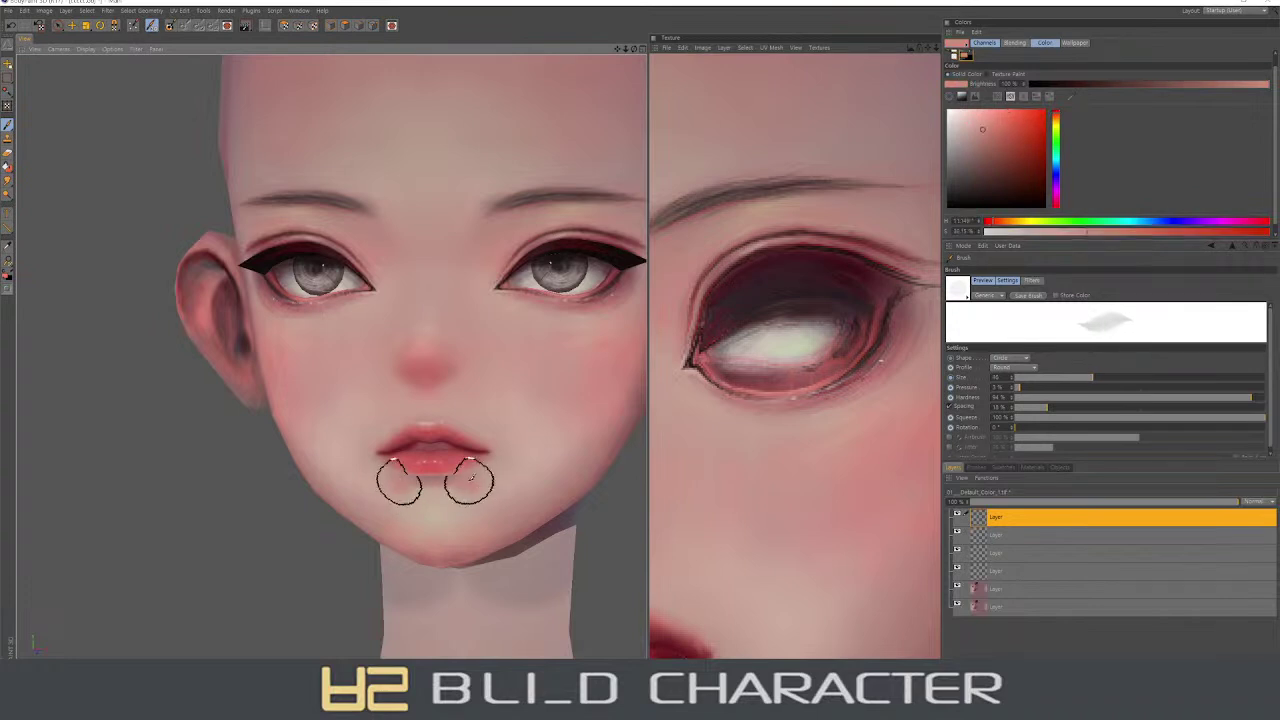
left_click(505, 476, "ctrl")
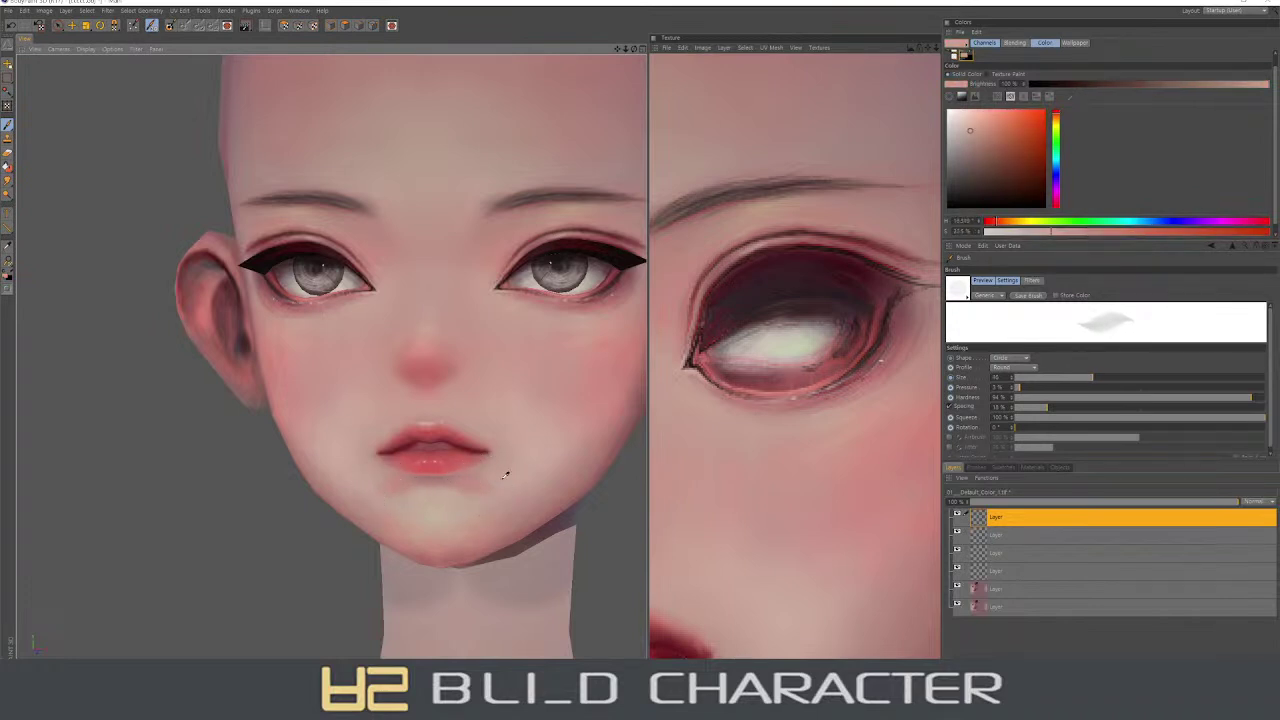
left_click_drag(460, 497, 515, 486, "alt")
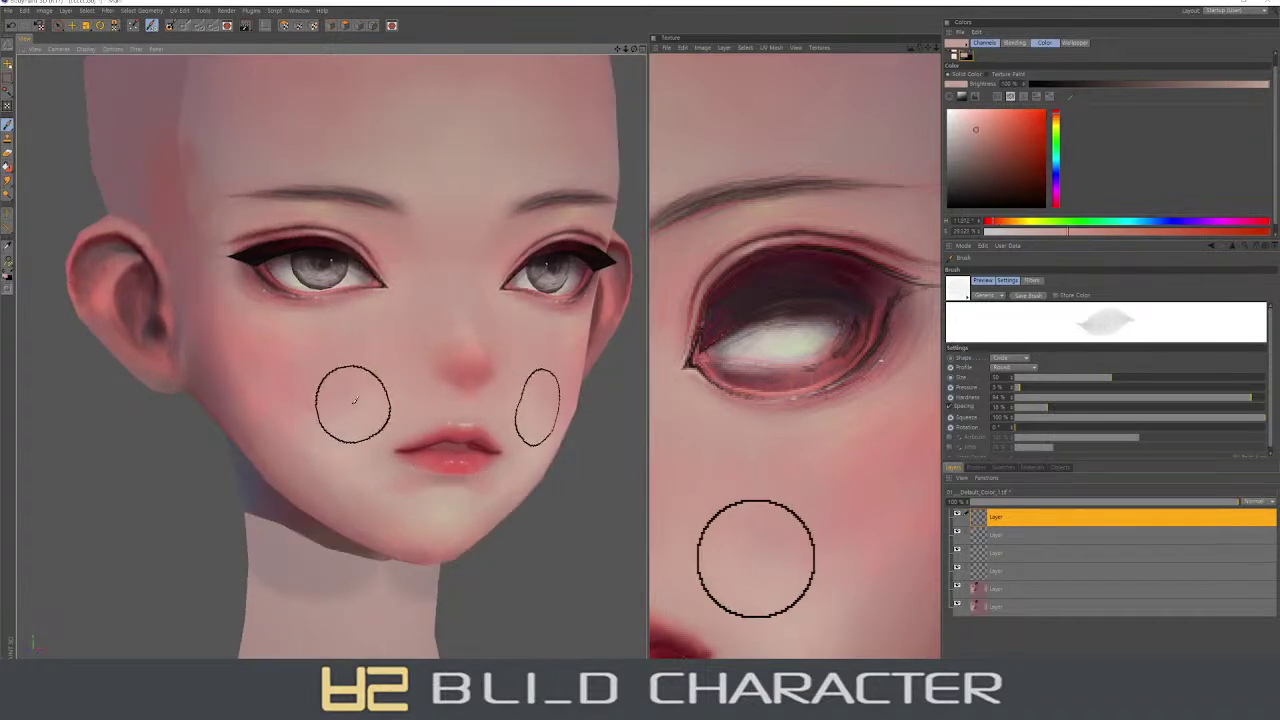
- At 0% hardness, softly shade the mouth corners, lower face and under-eyes, then lower pen pressure to about 3%
left_click_drag(1046, 400, 1014, 398)
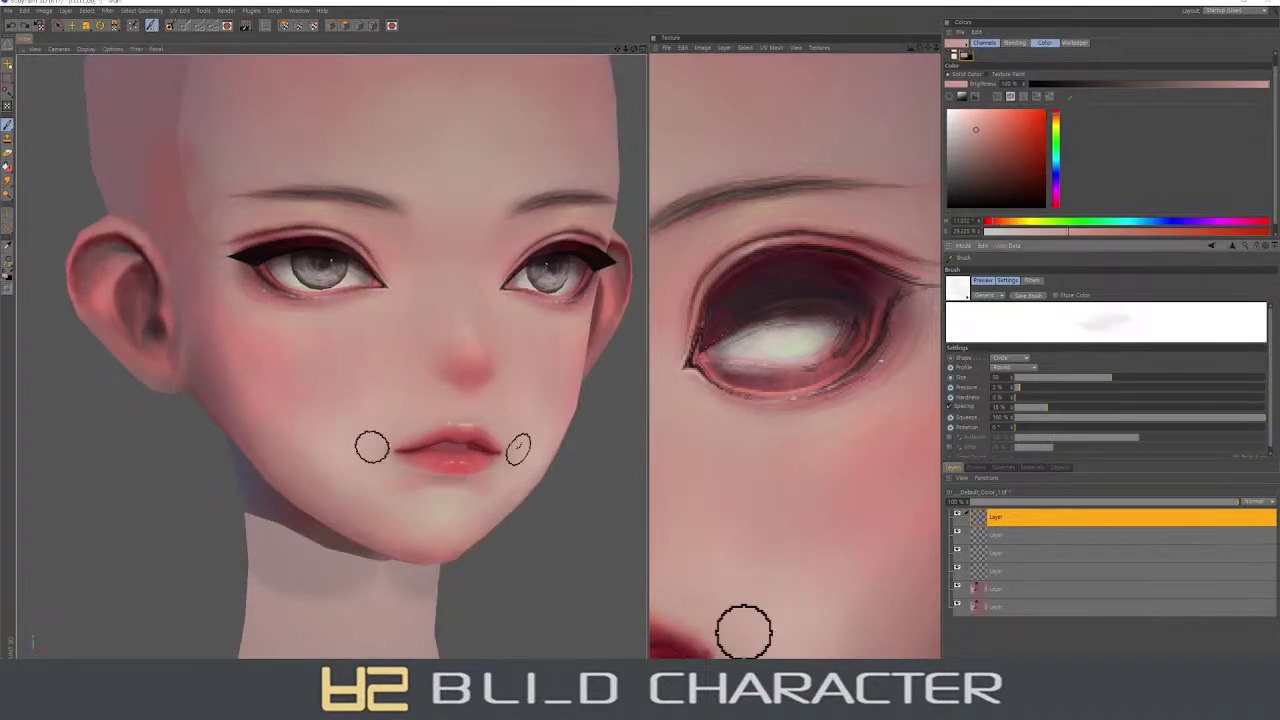
left_click_drag(366, 443, 437, 486, "alt")
key("v")
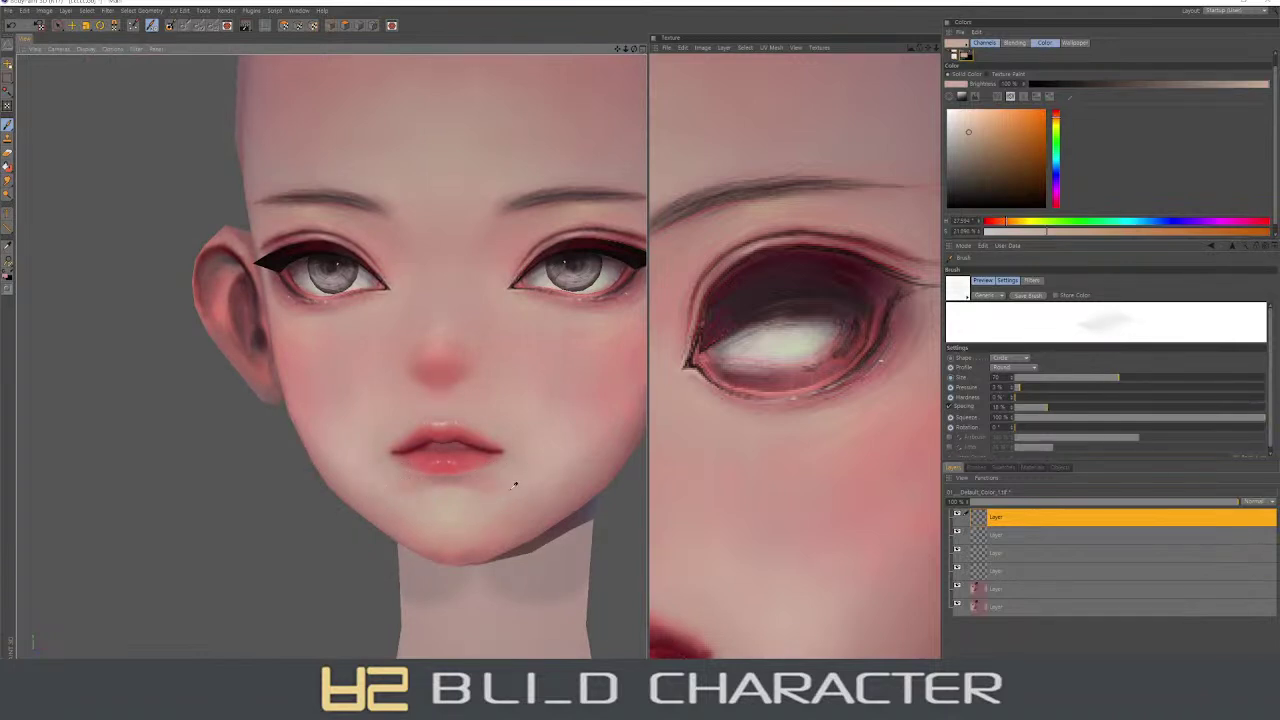
key("v")
right_click_drag(500, 488, 535, 475)
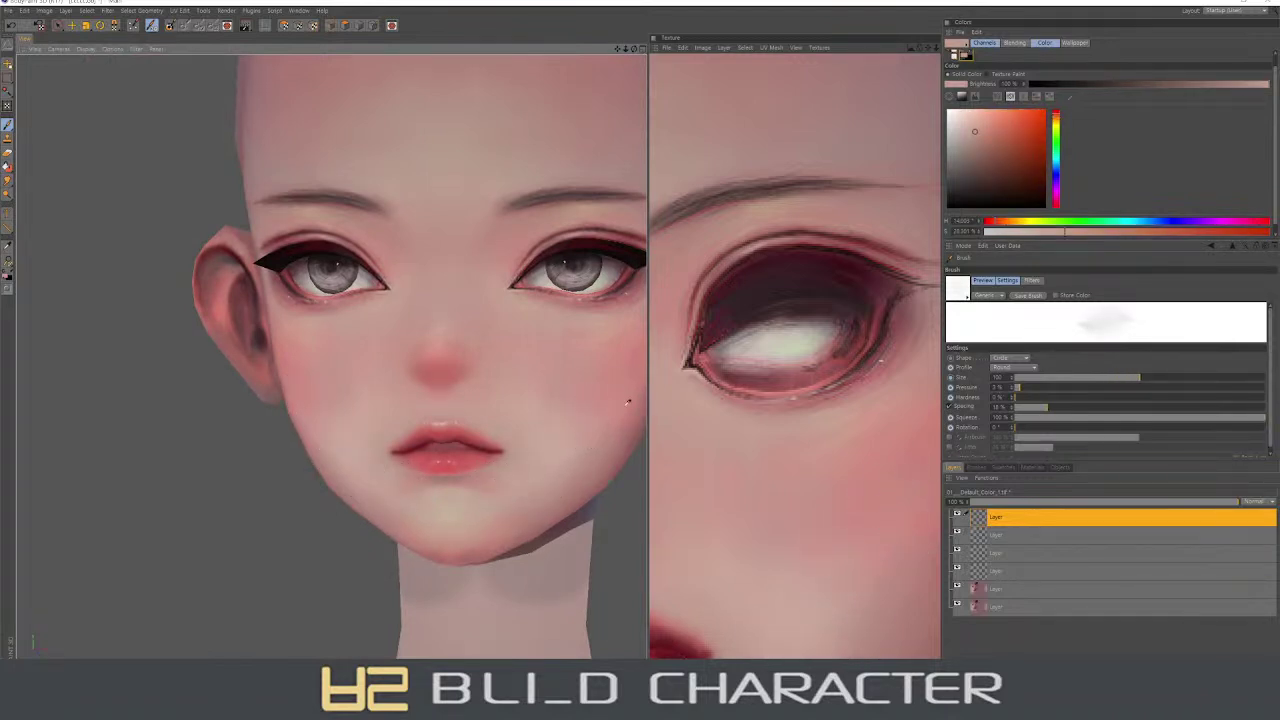
key("v")
right_click_drag(597, 443, 519, 471)
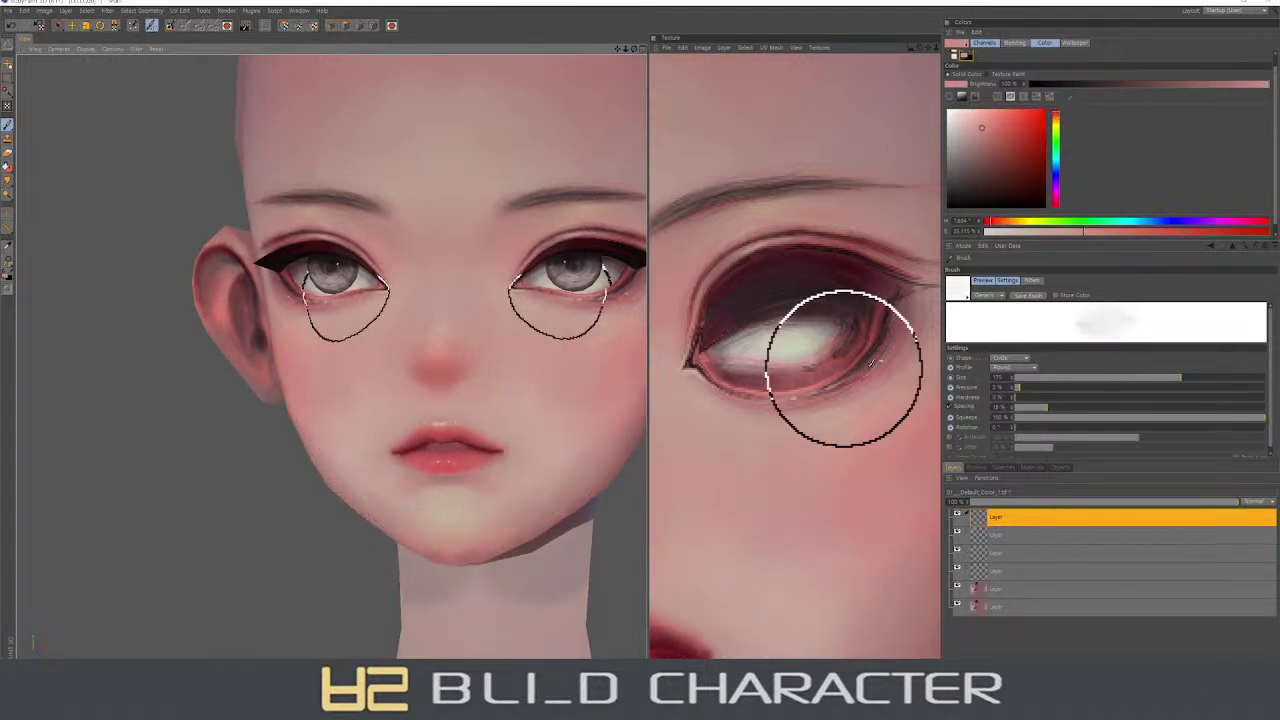
left_click(950, 387)
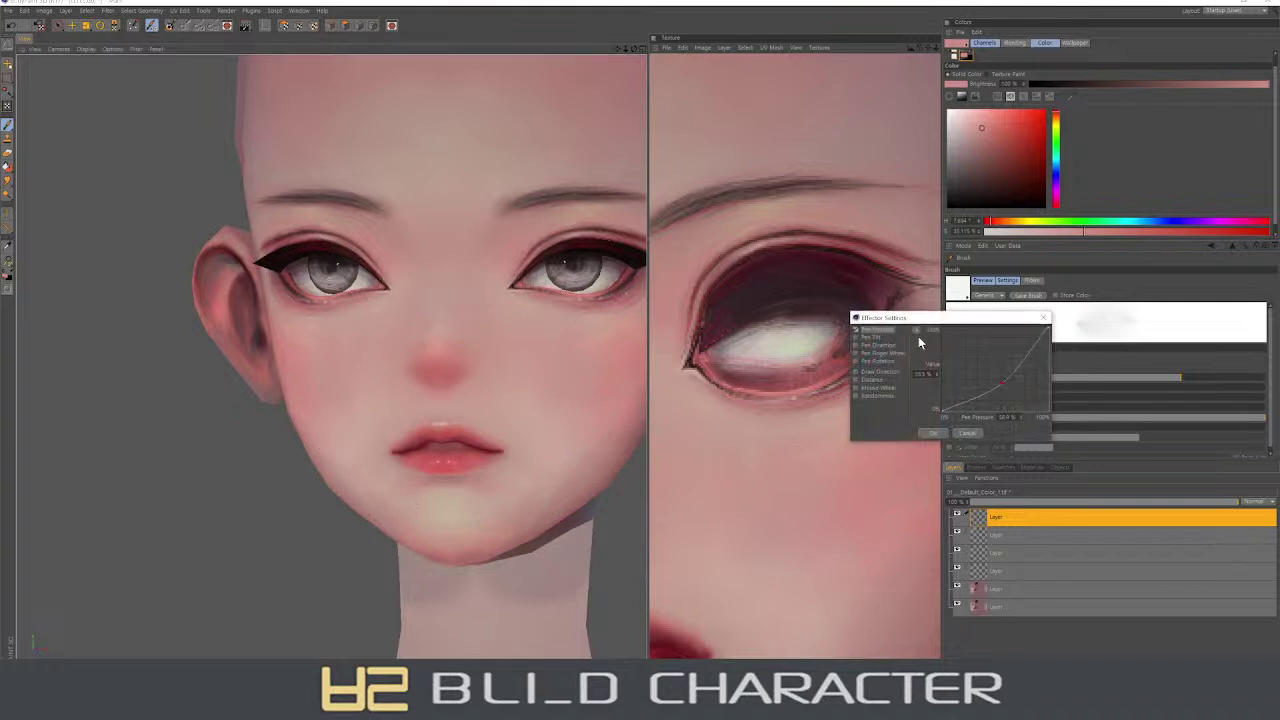
- Confirm the pressure settings, enlarge the brush for broad shading and shift the paint colour
left_click(929, 433)
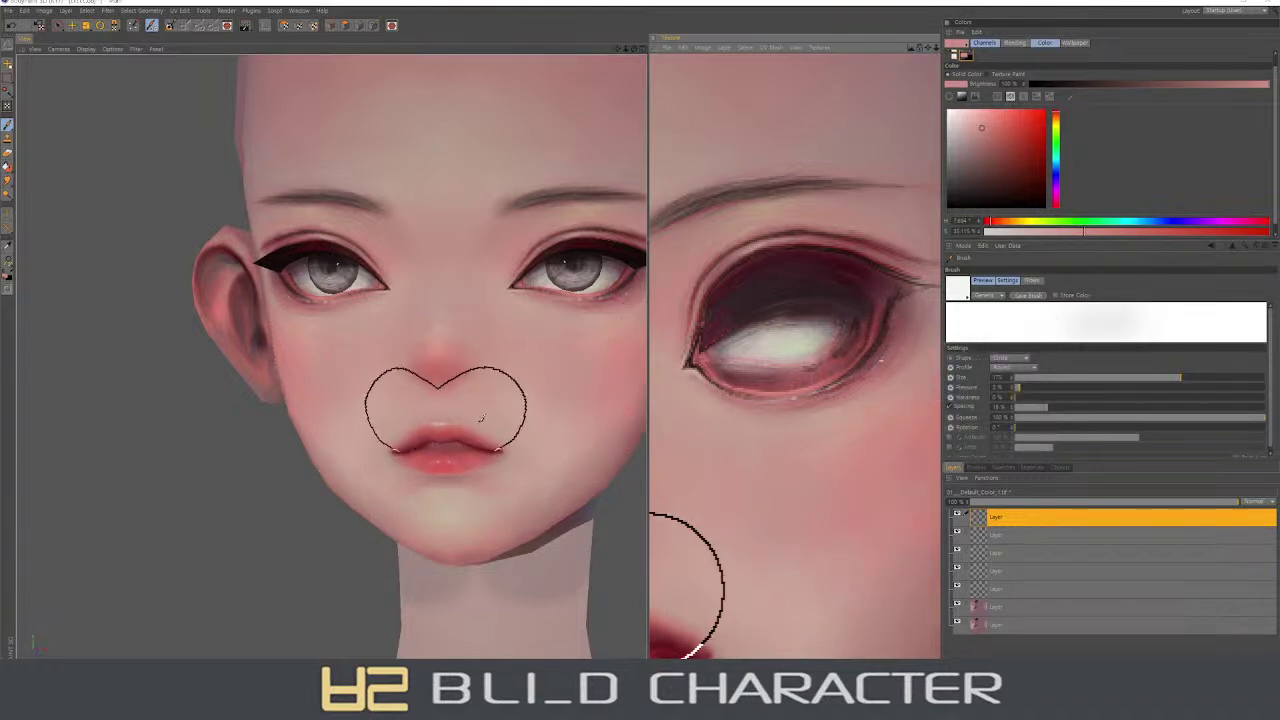
left_click_drag(481, 418, 494, 243, "alt")
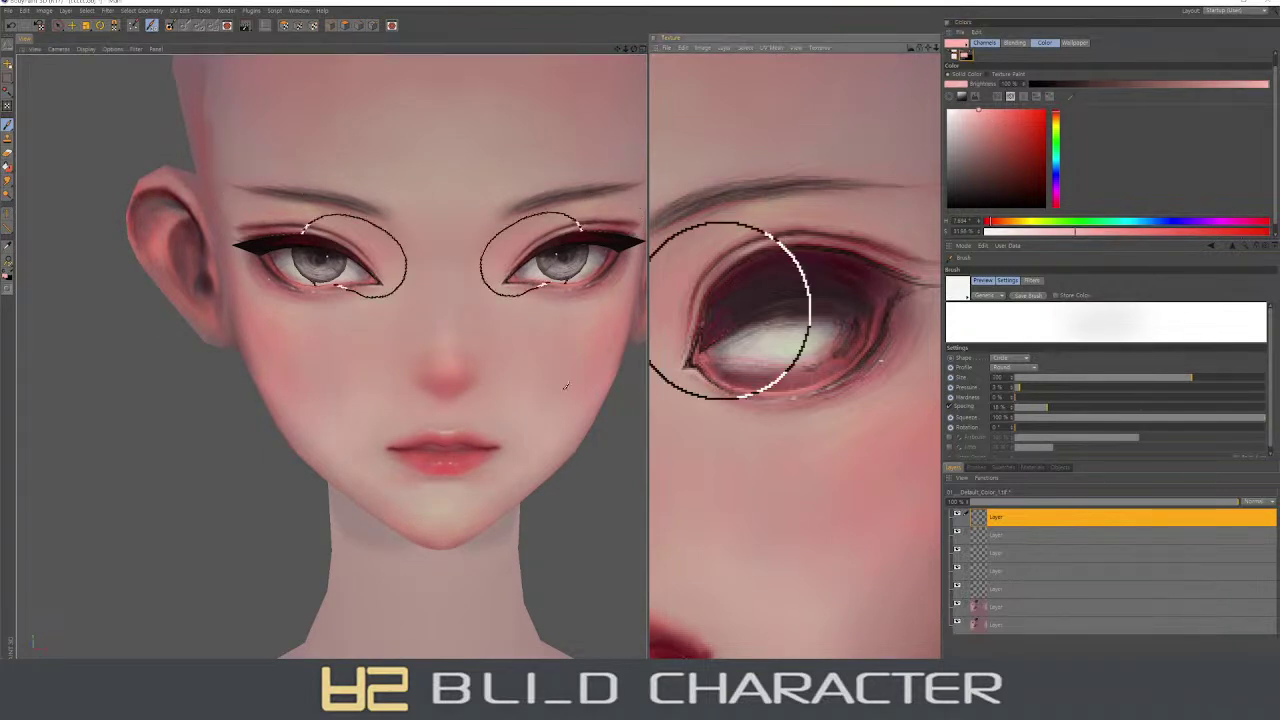
middle_click_drag(438, 335, 466, 347)
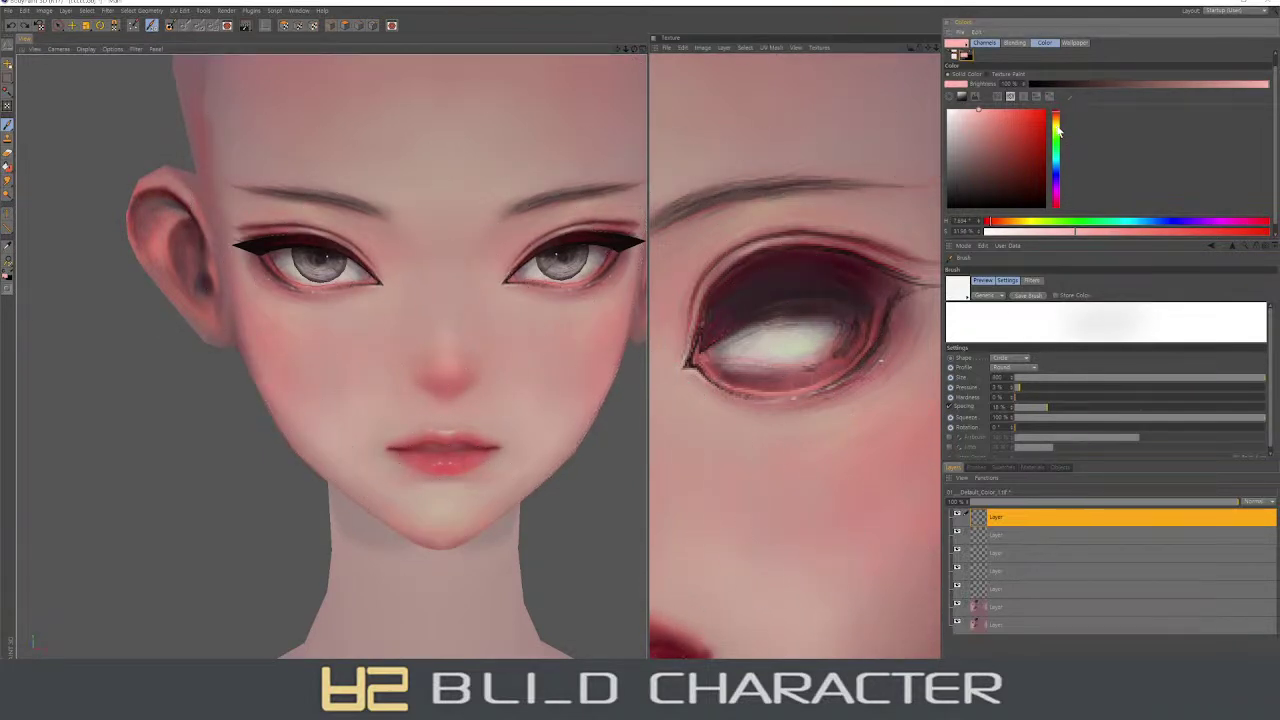
left_click(1057, 129)
left_click(1057, 134)
left_click(964, 108)
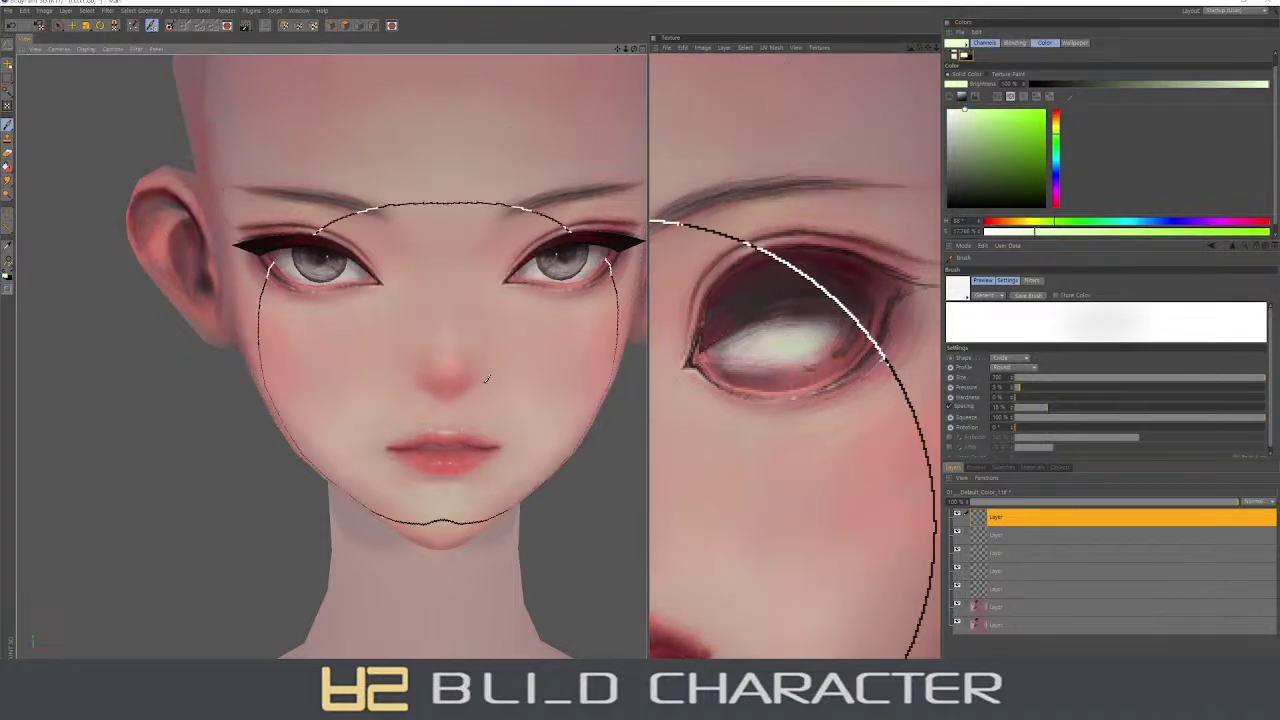
- From a left three-quarter view, sample a pale skin red and paint soft blush across the cheek
left_click_drag(487, 378, 398, 376, "alt")
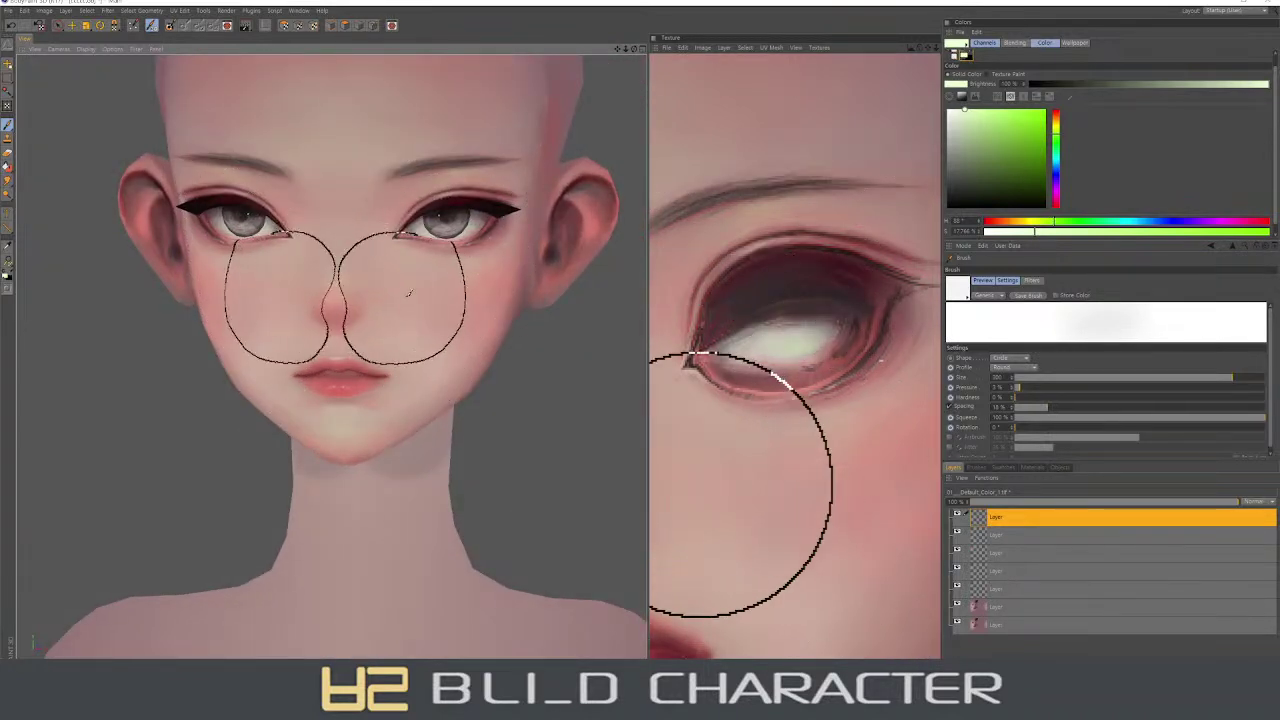
left_click_drag(343, 157, 622, 430, "alt")
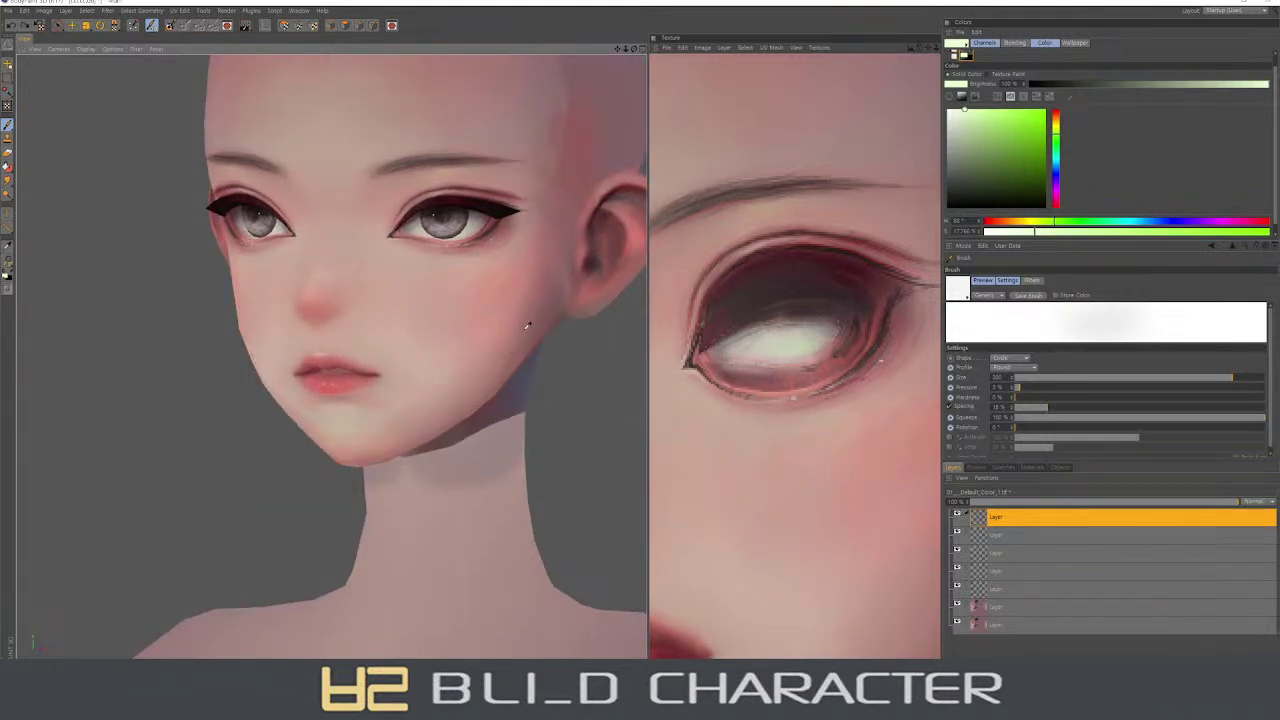
key("v")
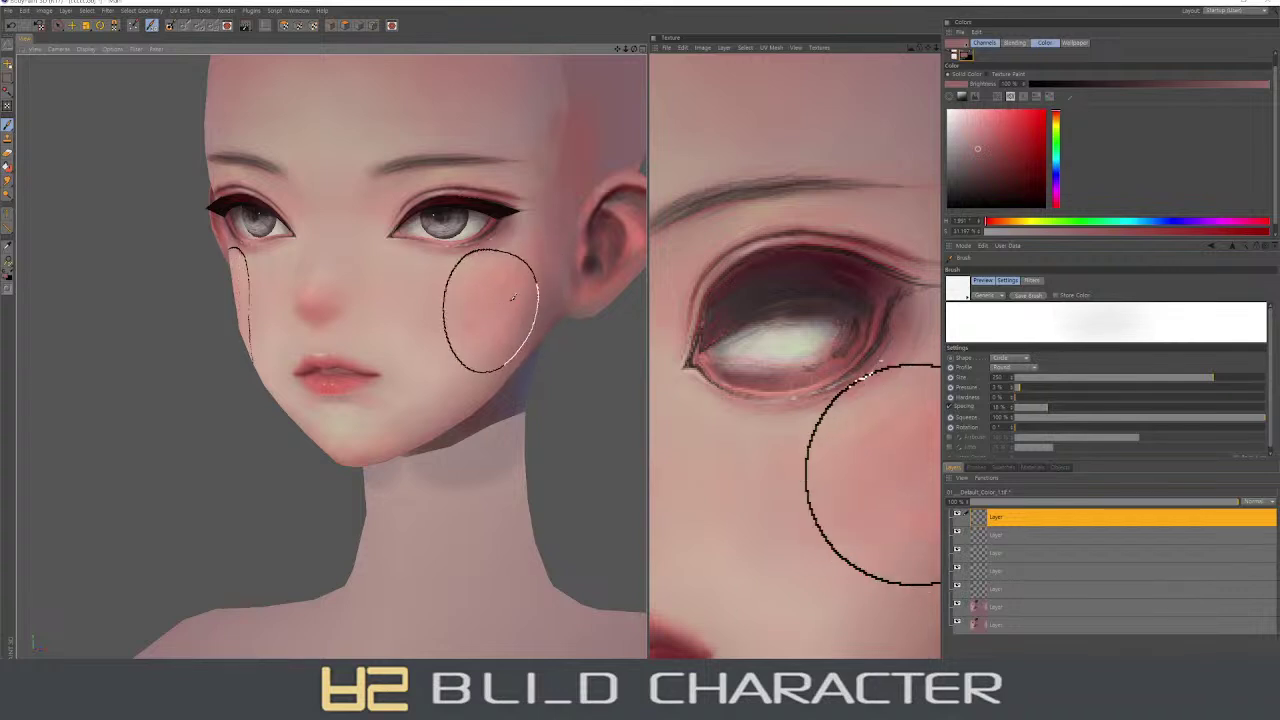
mouse_move(486, 300)
left_mouse_down("alt")
mouse_move(503, 343)
mouse_move(386, 400)
left_mouse_up("alt")
key("v")
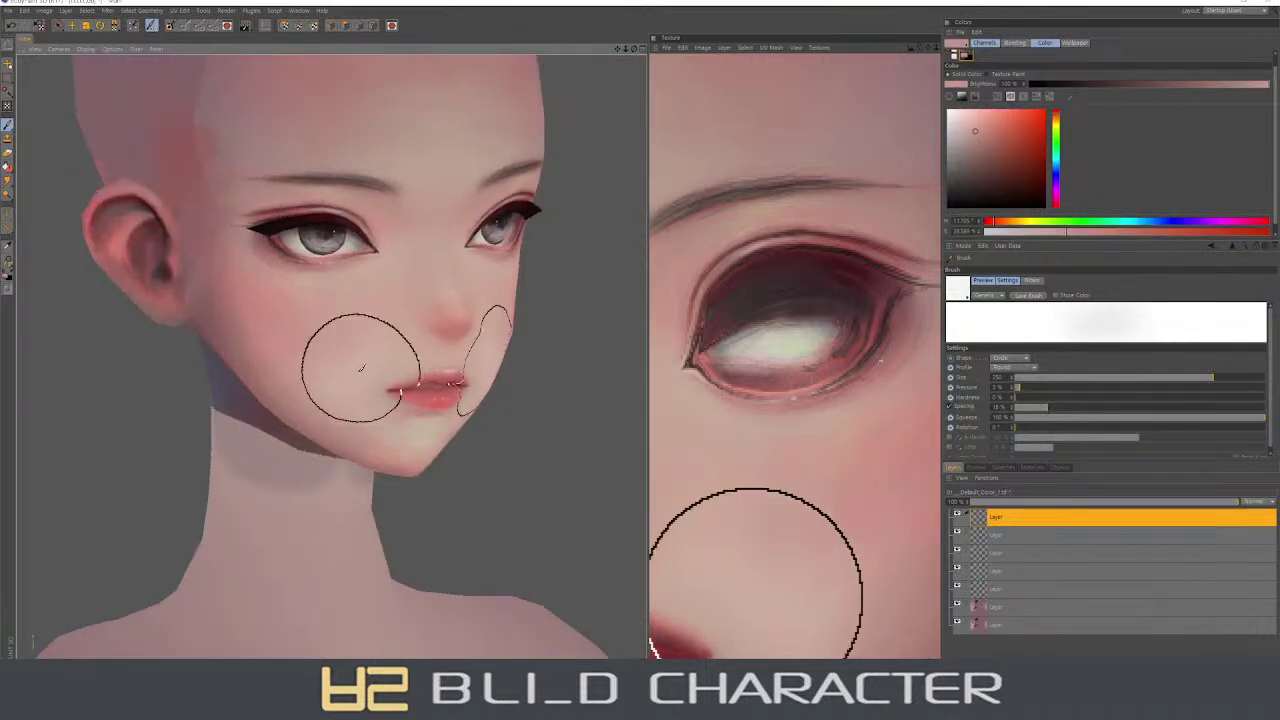
- Paint soft shading along the side of the face and under both eyes, then sample an orange skin tone
left_click_drag(228, 305, 266, 330, "alt")
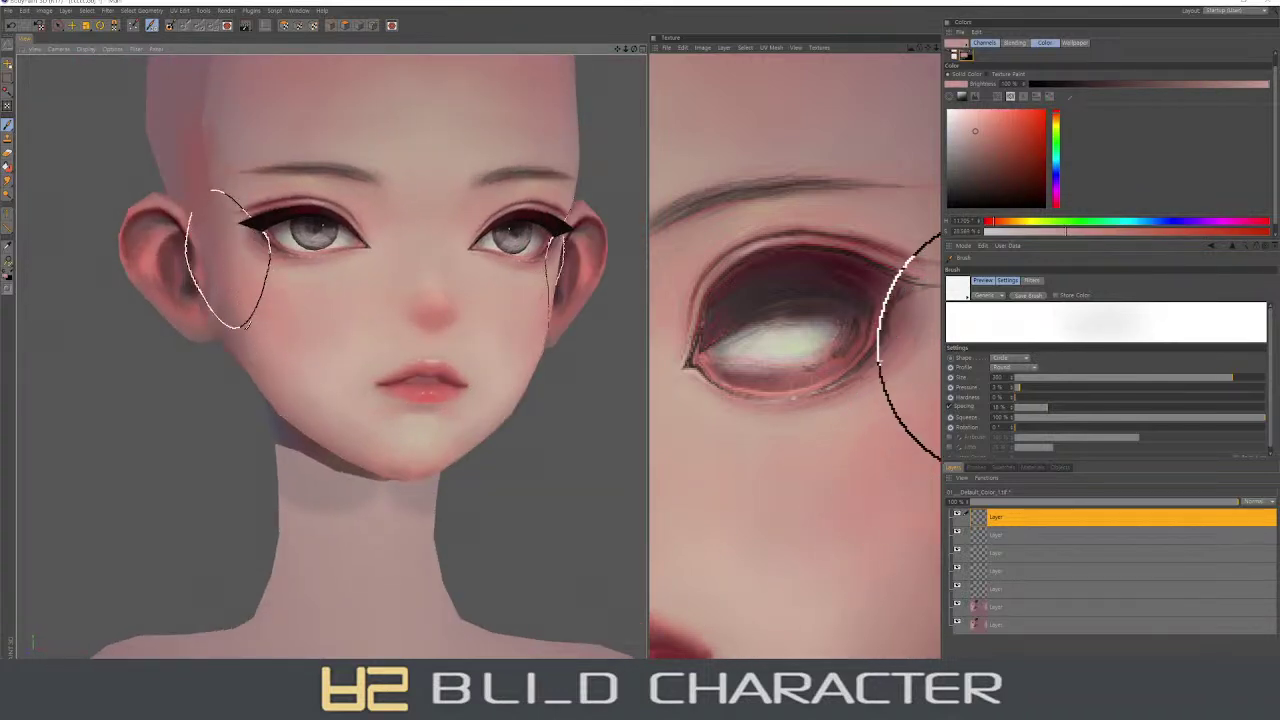
key("v")
right_click_drag(248, 262, 228, 268)
left_click_drag(230, 290, 233, 326, "alt")
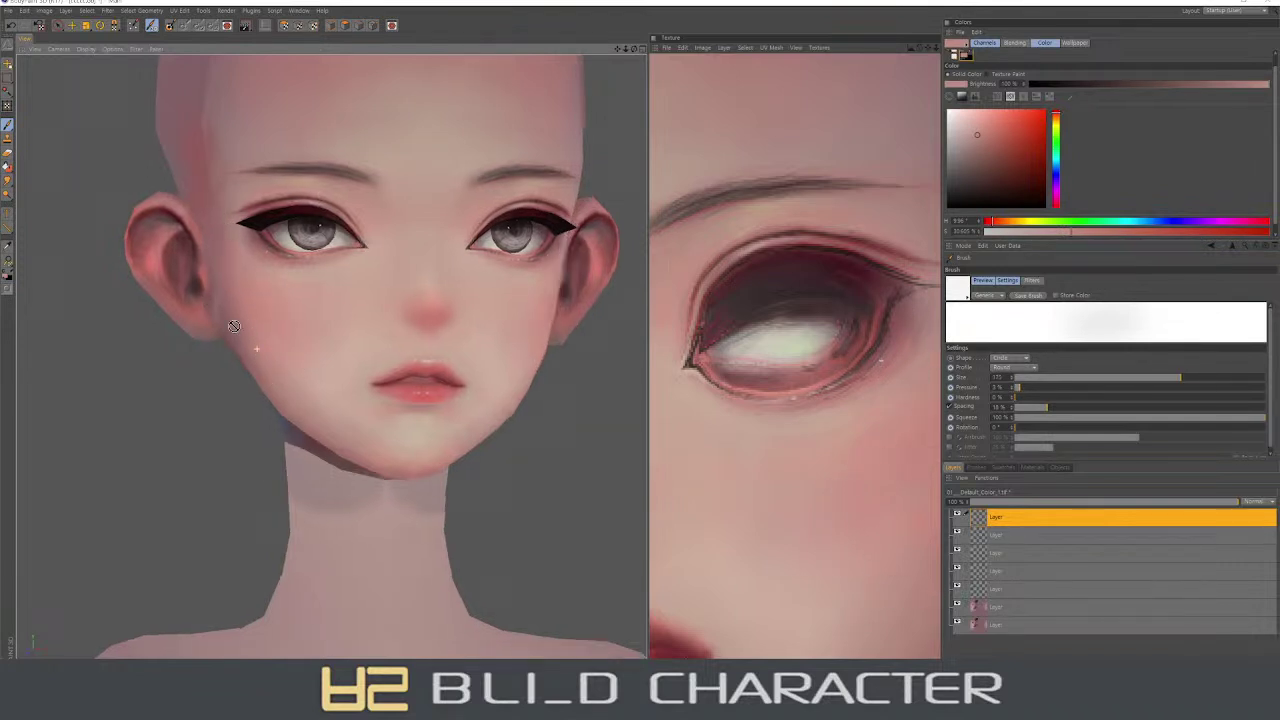
left_click_drag(474, 462, 400, 486, "alt")
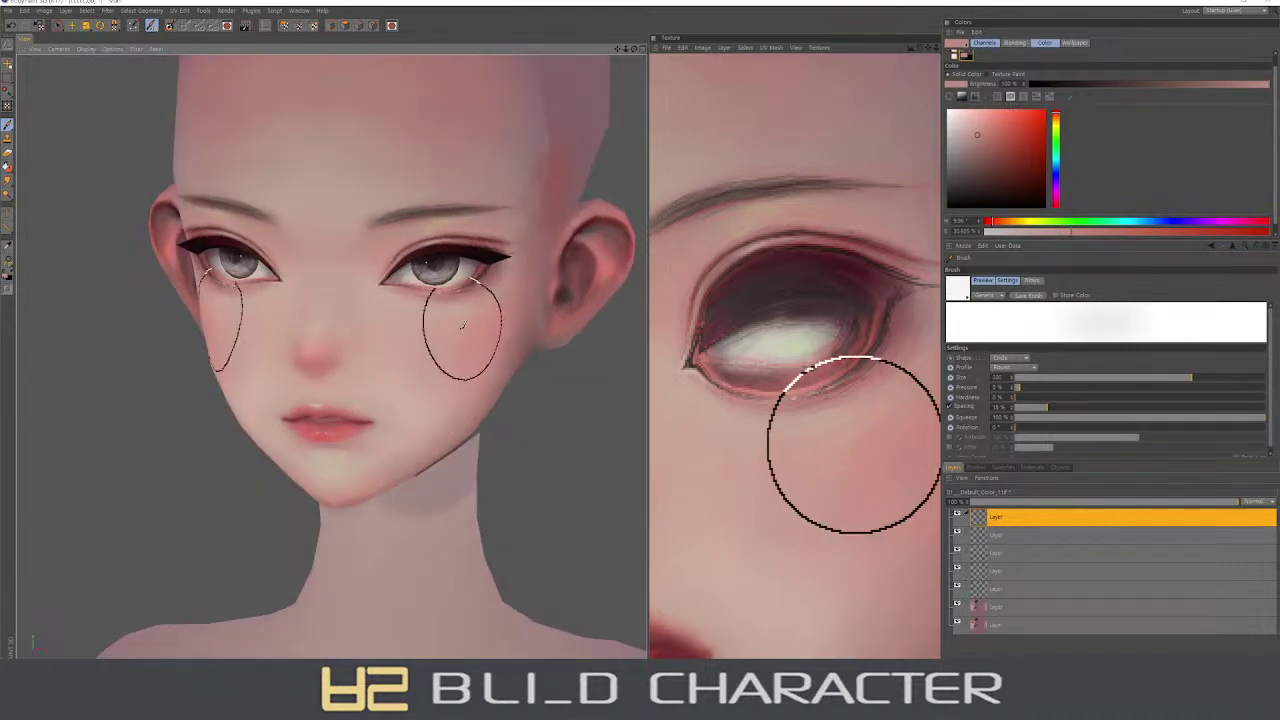
left_click_drag(457, 330, 468, 328, "alt")
key("v")
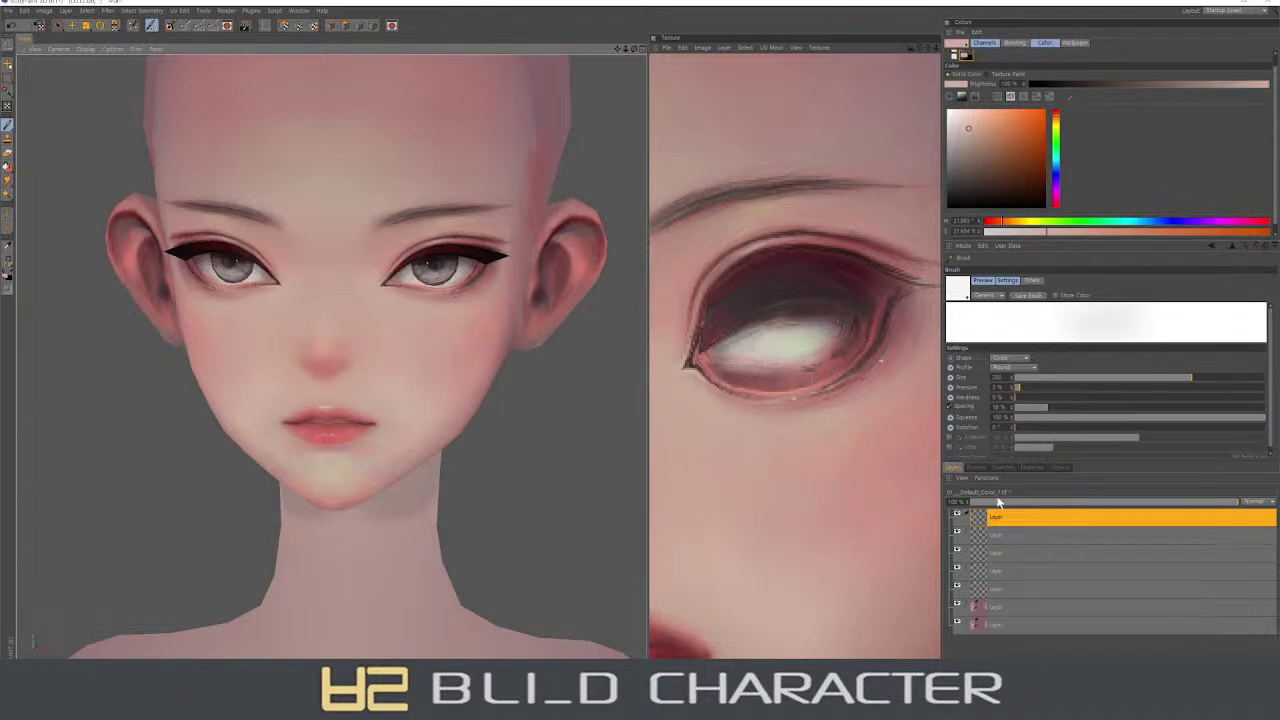
- Toggle the top layer to compare, switch to the Eraser and bring the lips and eyeball into view
left_click(957, 515)
left_click(957, 515)
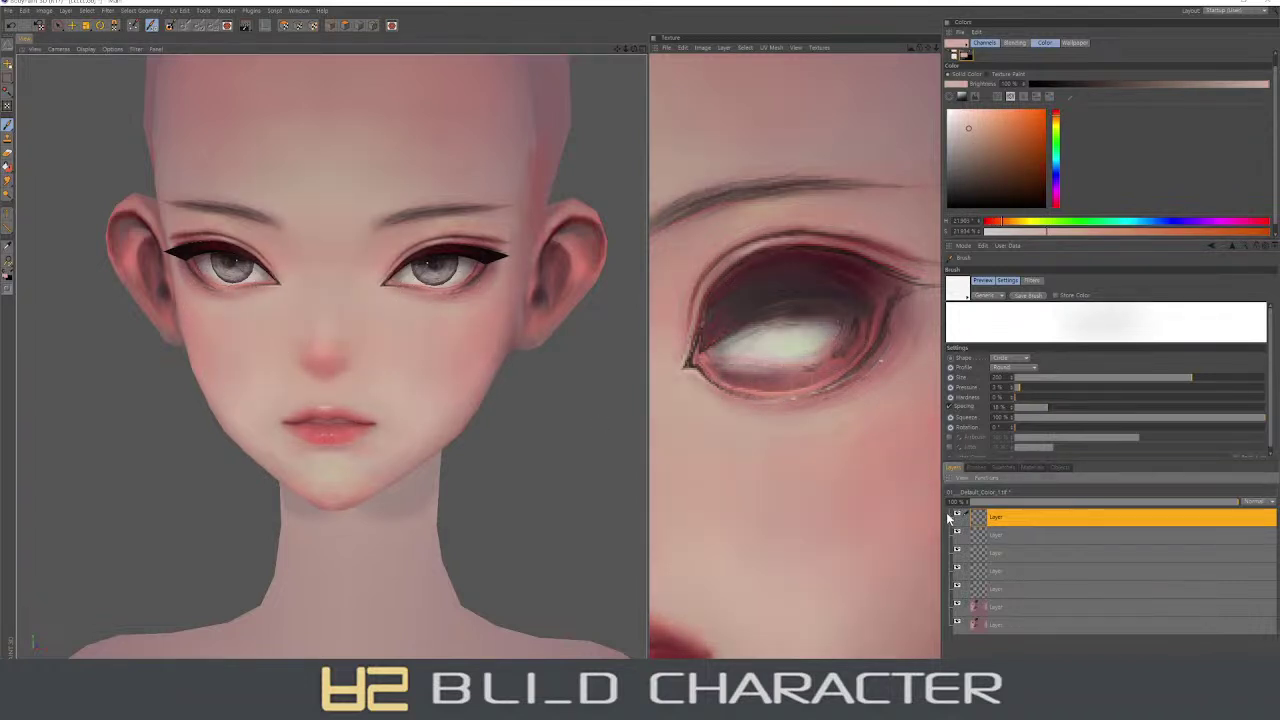
key("e")
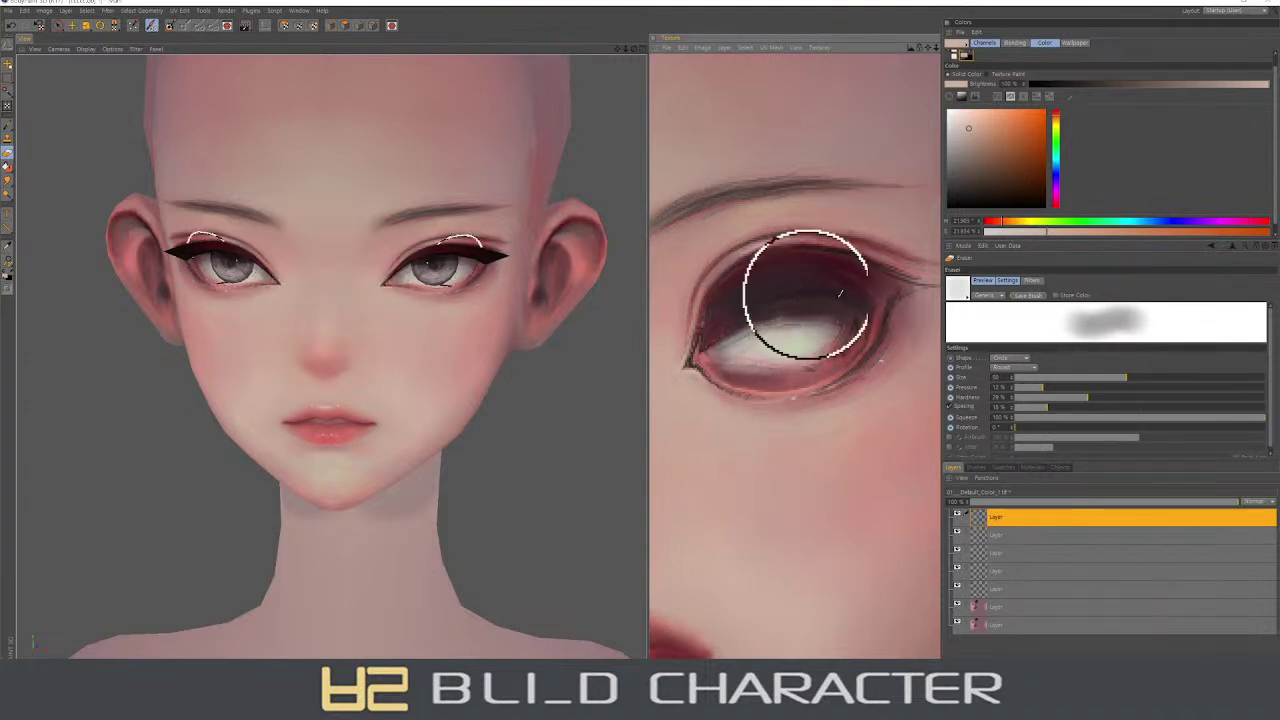
scroll(802, 355, "down", 5)
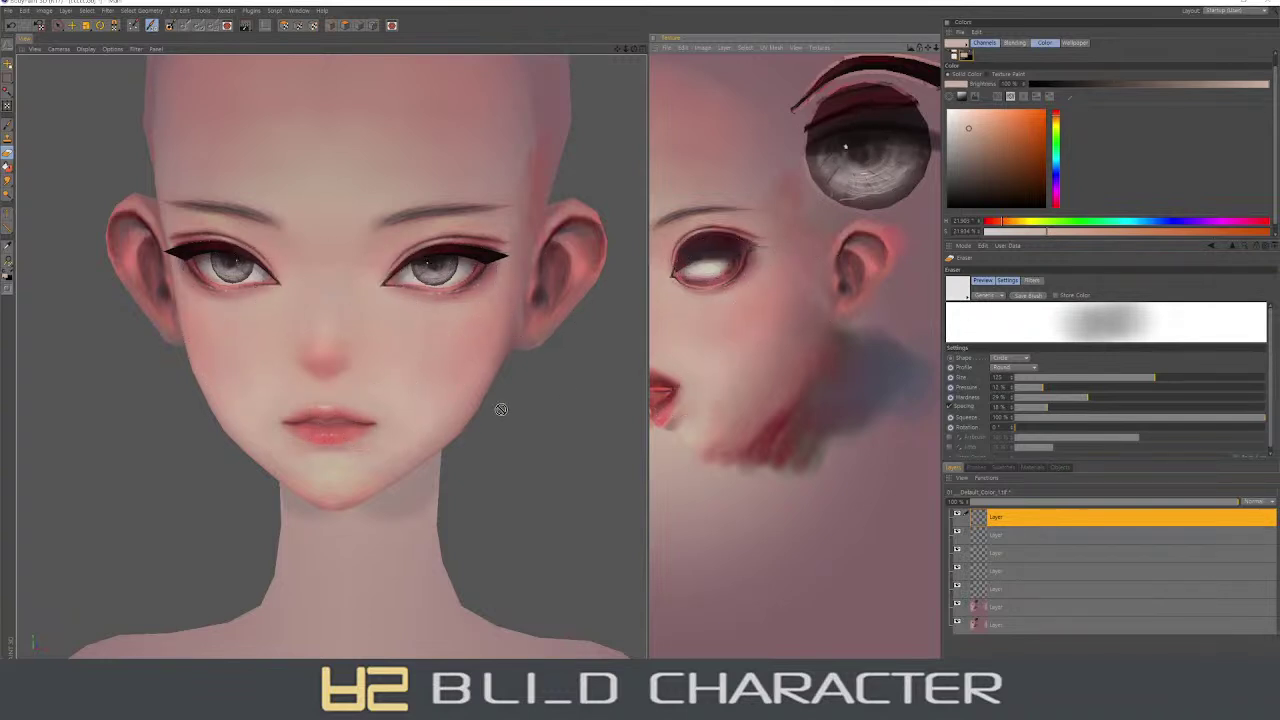
middle_click_drag(729, 415, 774, 415)
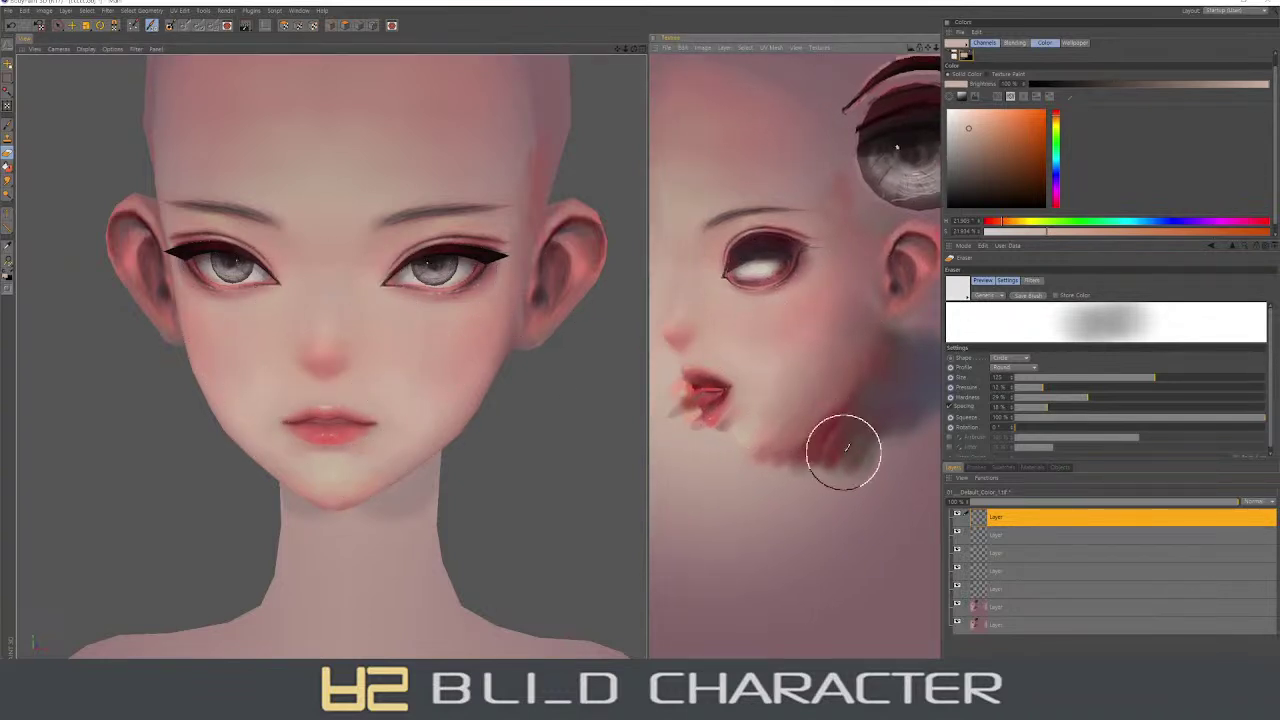
- Back on the Brush, set the new layer's blend mode to Soft Light and pick a saturated red
key("b")
left_click(1258, 502)
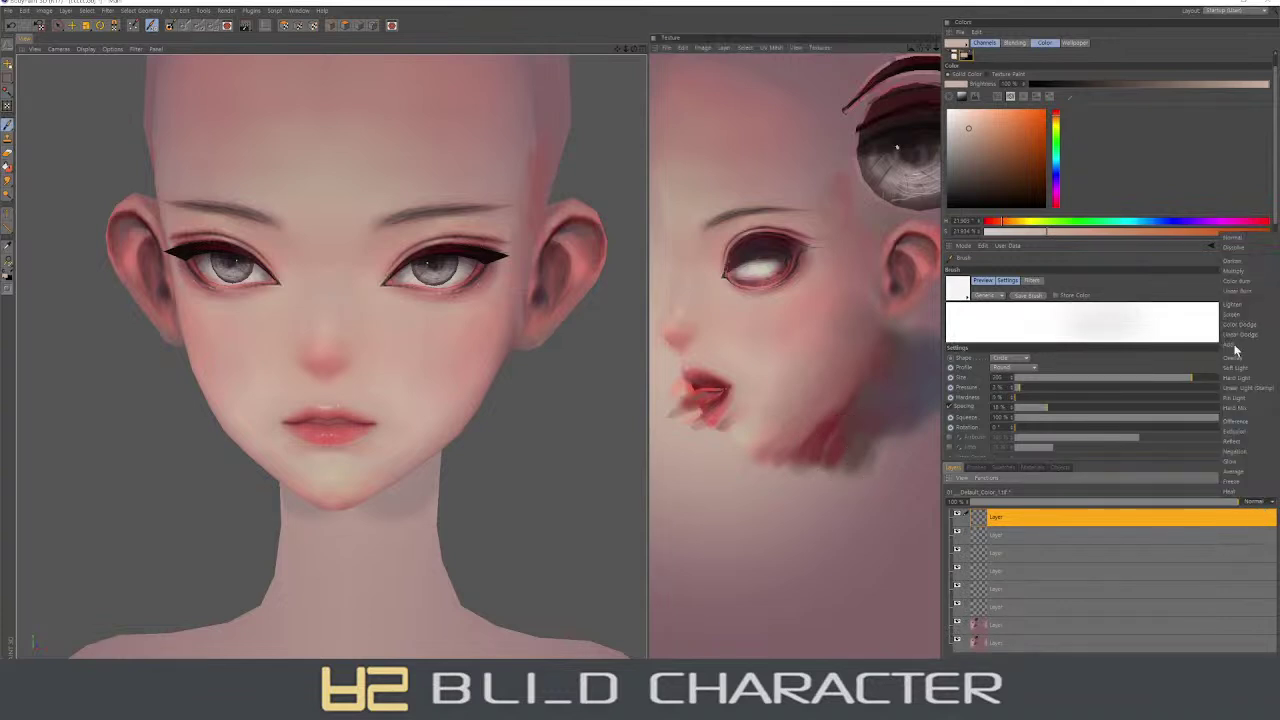
left_click(1236, 367)
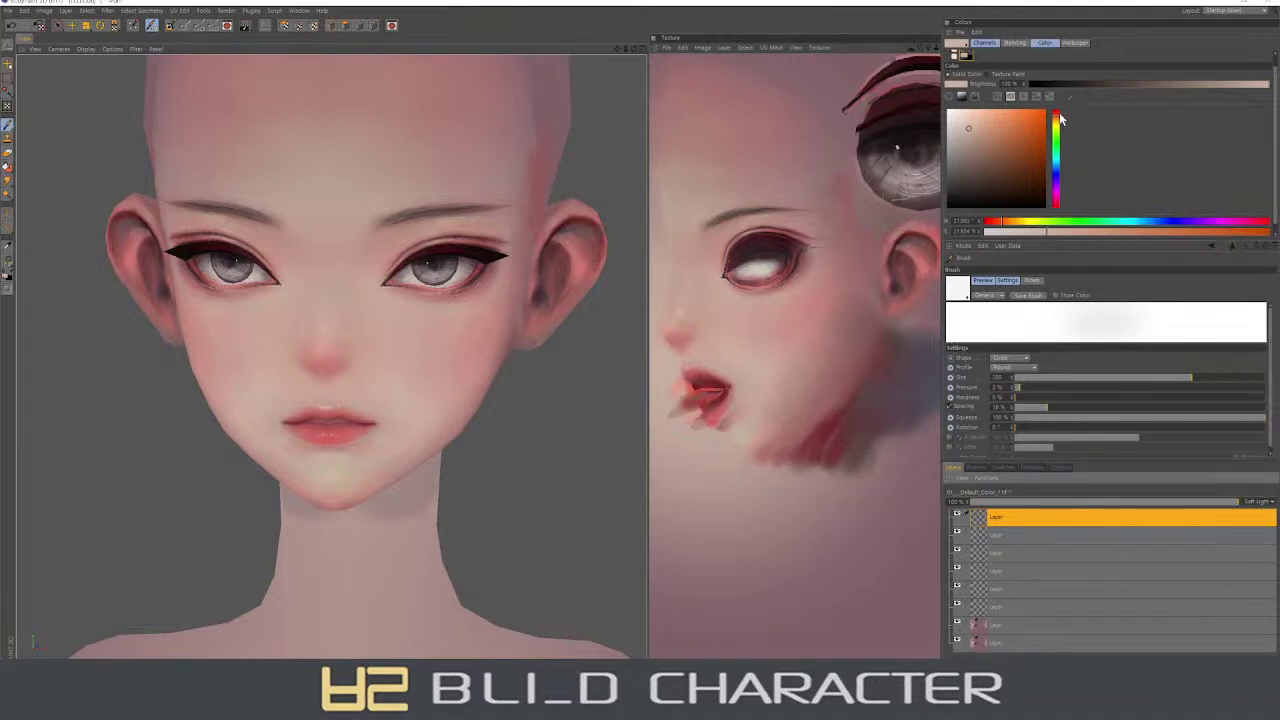
left_click(1057, 115)
left_click(994, 110)
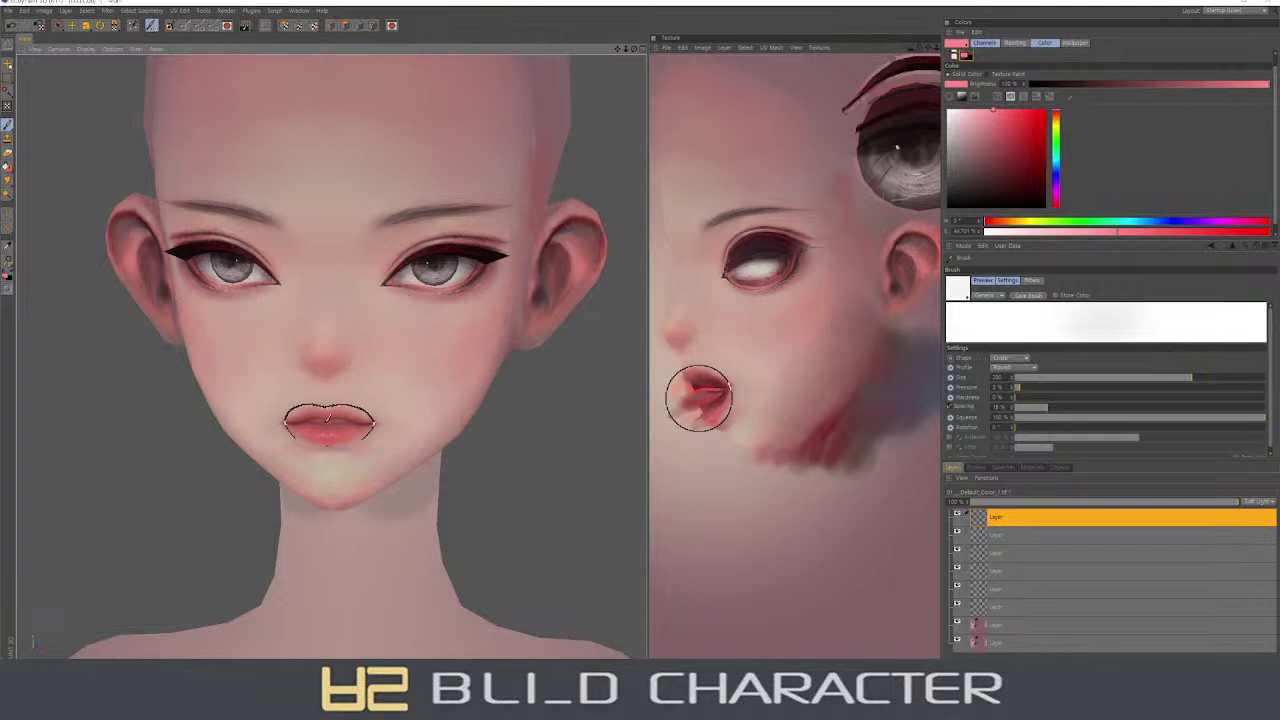
- Pick a saturated red, shrink the brush and paint the upper lip and mouth corners
left_click_drag(320, 425, 328, 440, "alt")
middle_click_drag(712, 413, 717, 410)
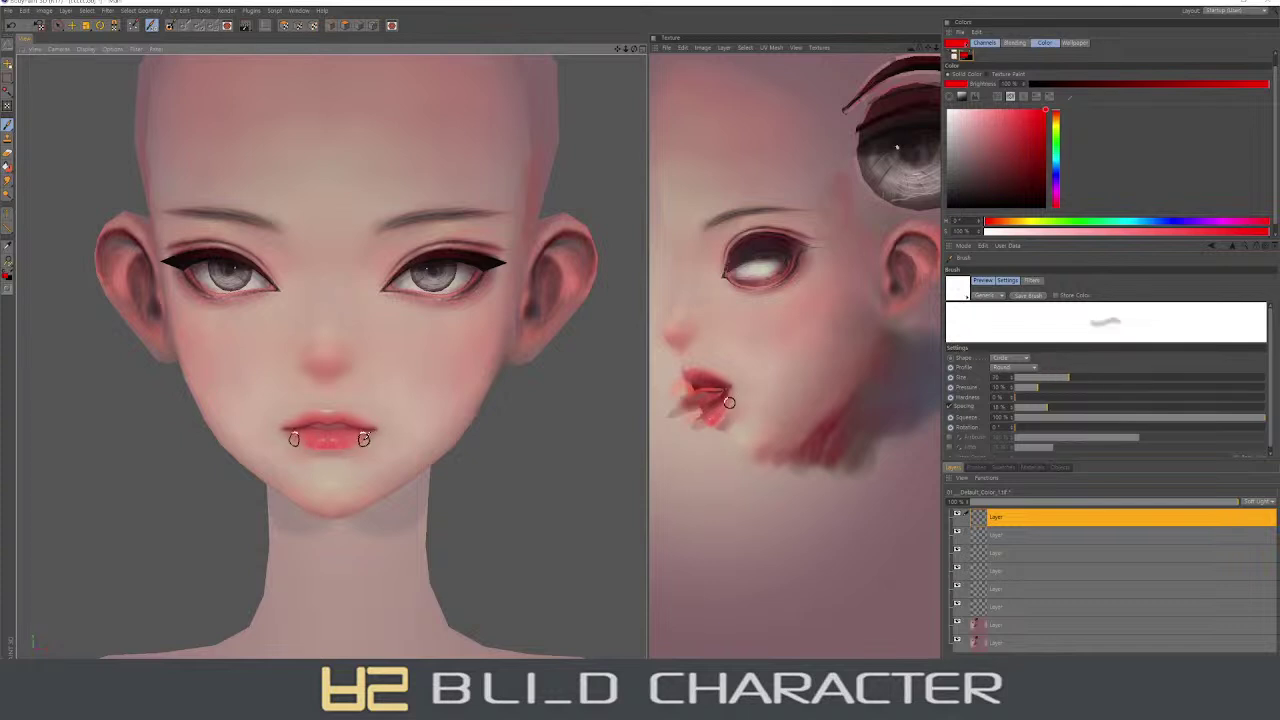
right_click_drag(336, 436, 328, 433)
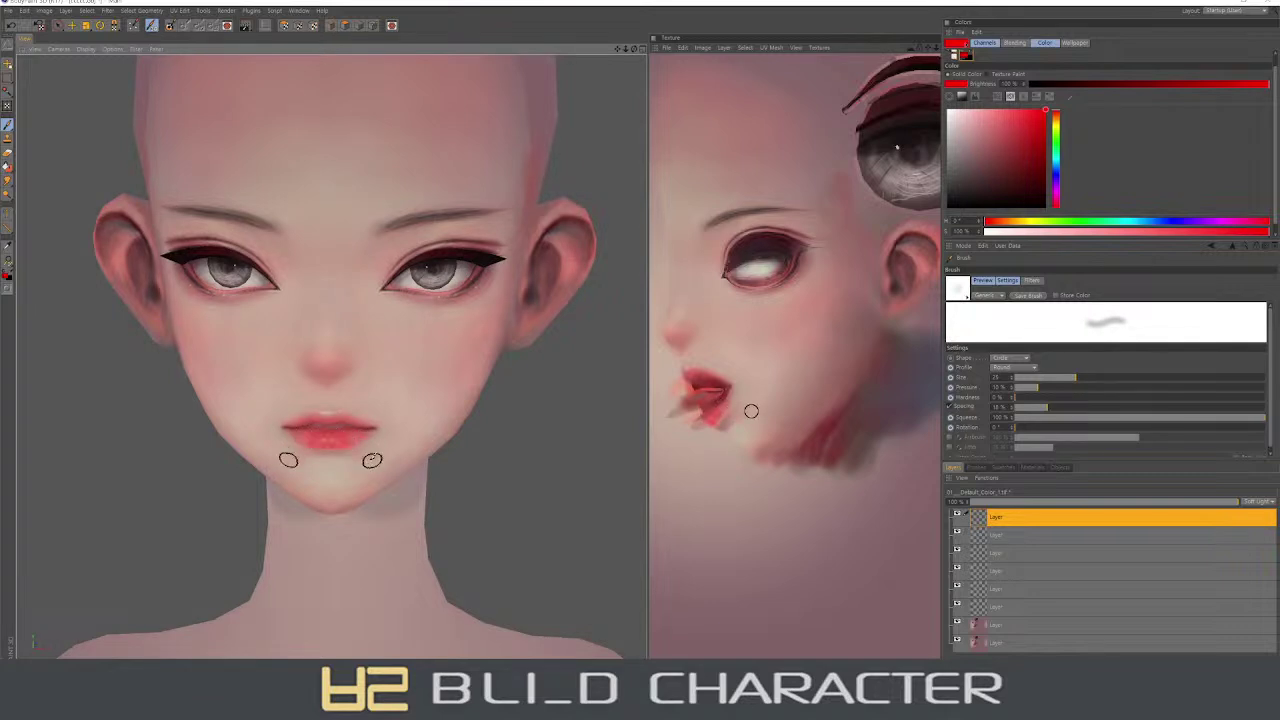
left_click_drag(328, 437, 312, 458, "alt")
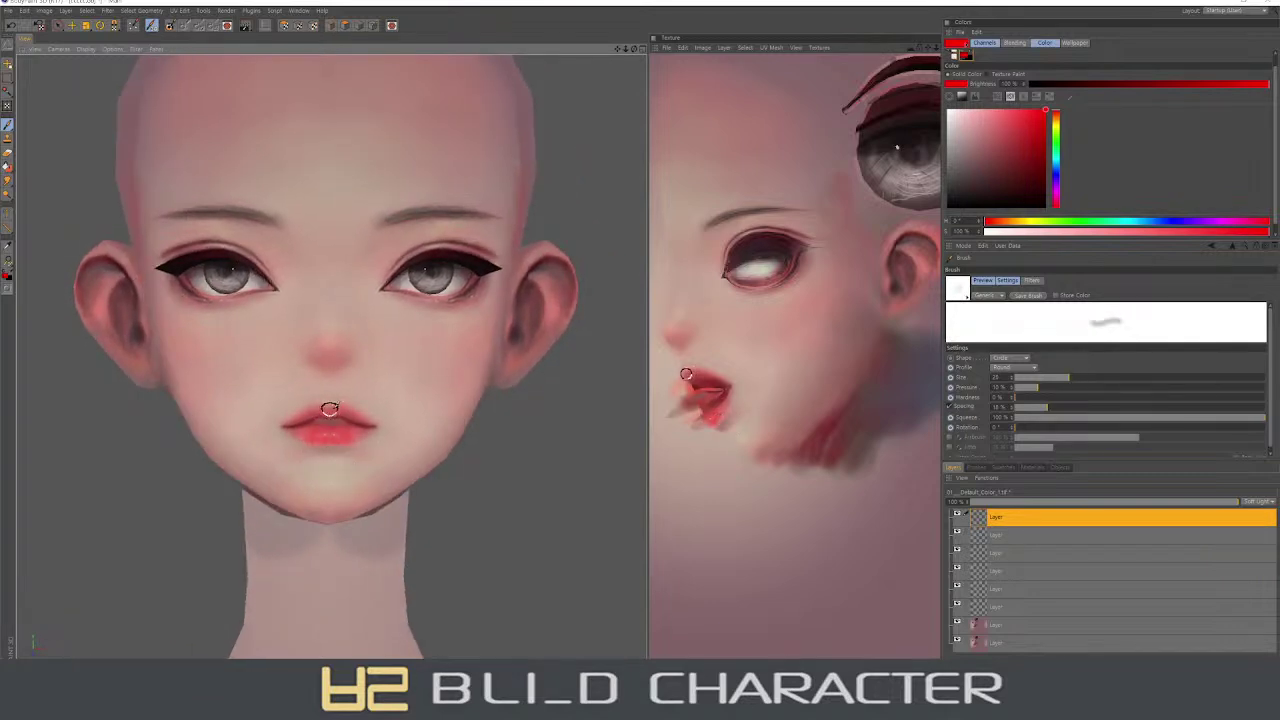
mouse_move(330, 410)
left_mouse_down()
mouse_move(283, 438)
mouse_move(326, 438)
left_mouse_up()
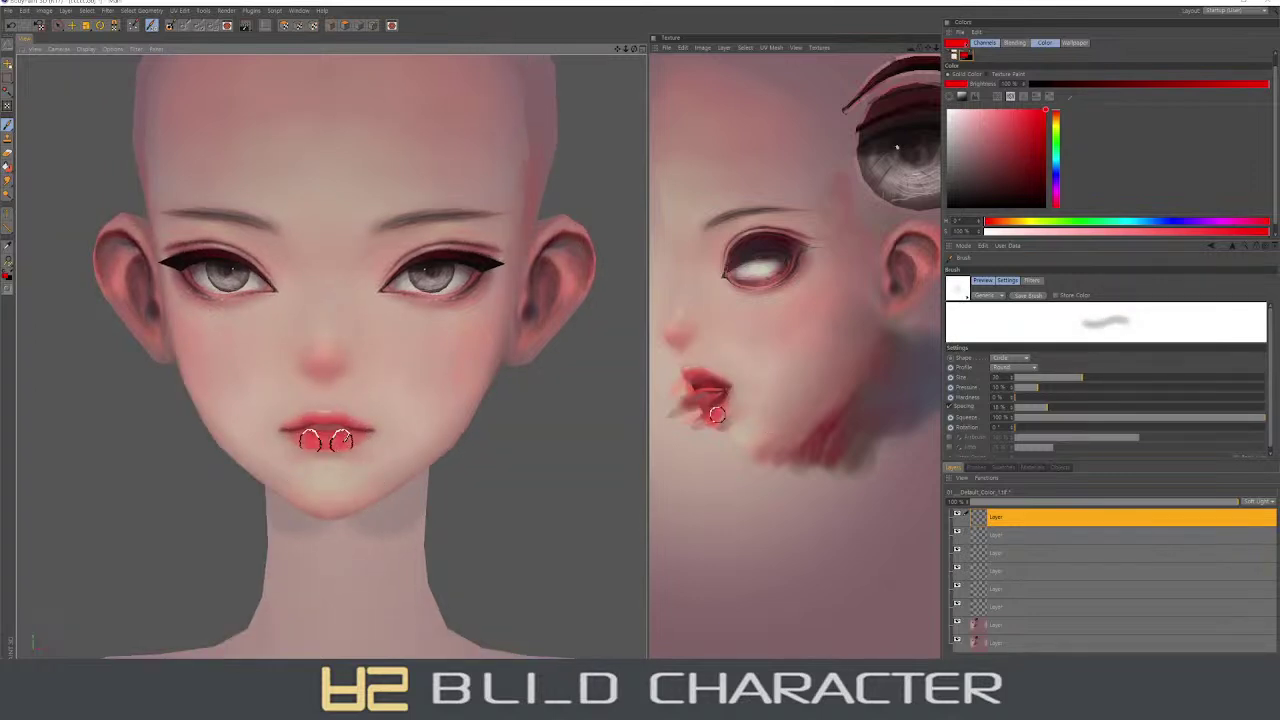
- Erase red overspill around the chin, then refine the lips with a smaller brush
key("e")
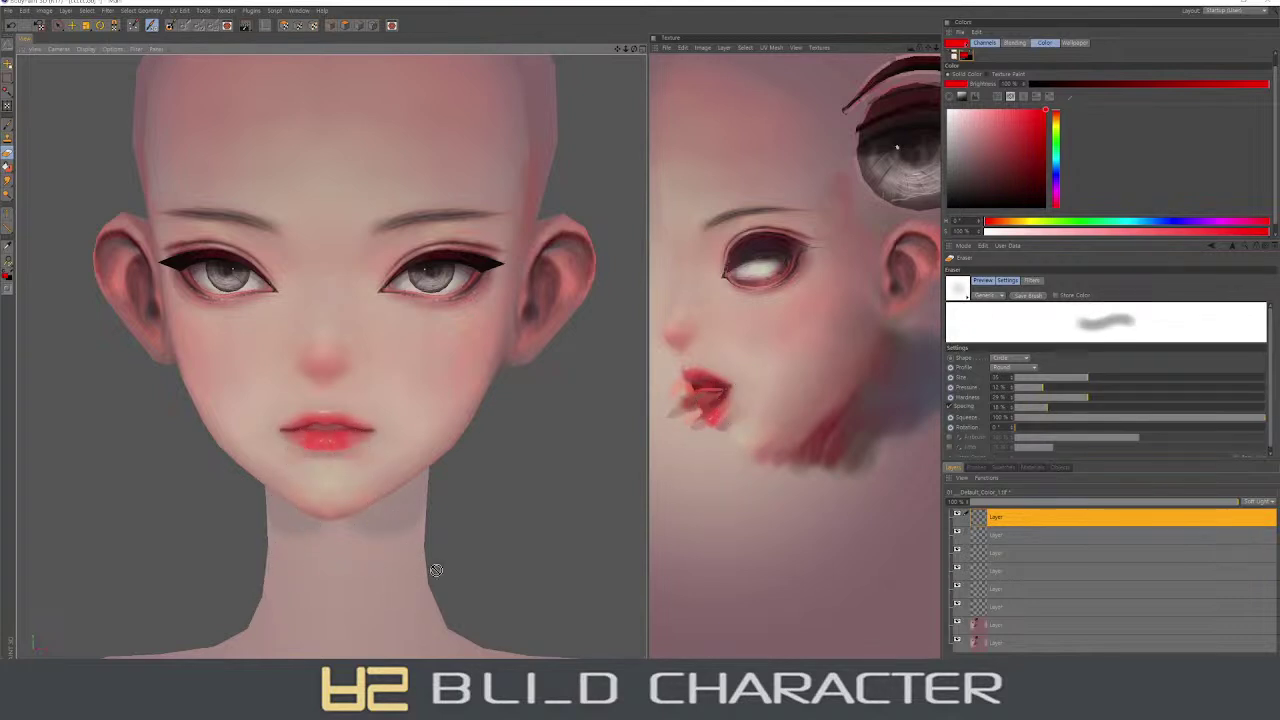
left_click_drag(436, 570, 371, 471, "alt")
right_click_drag(363, 451, 373, 487)
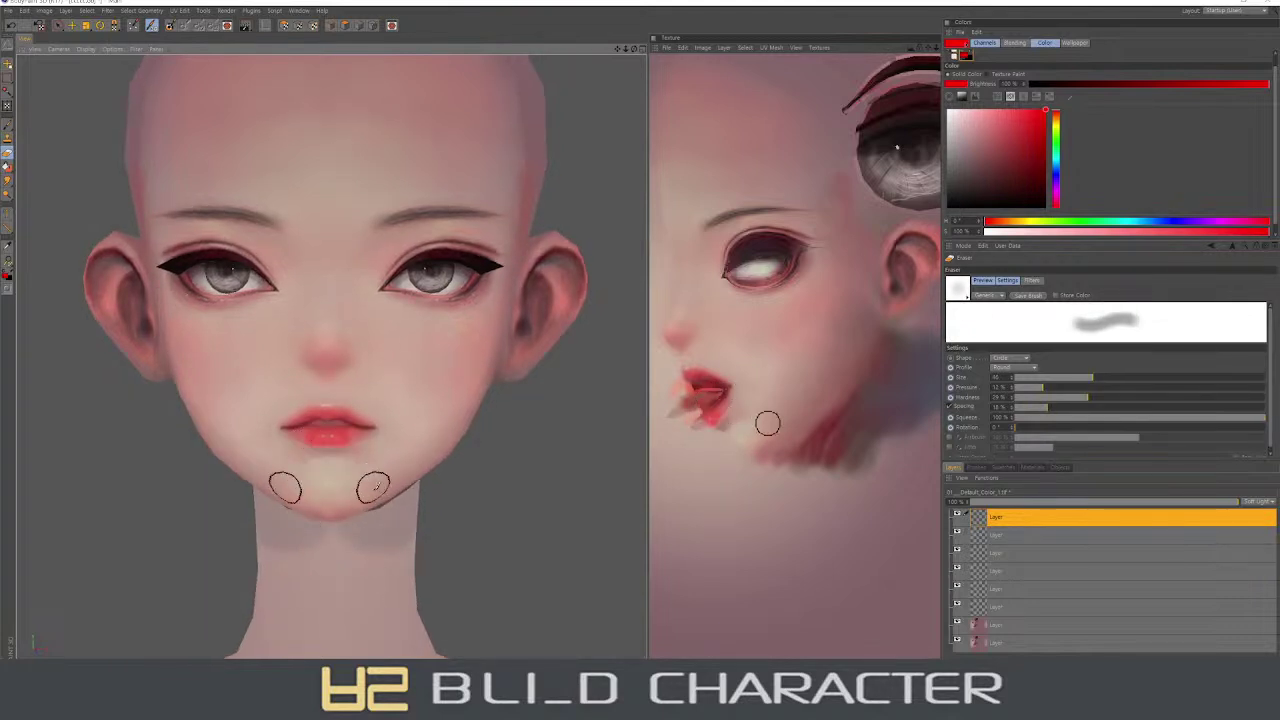
key("b")
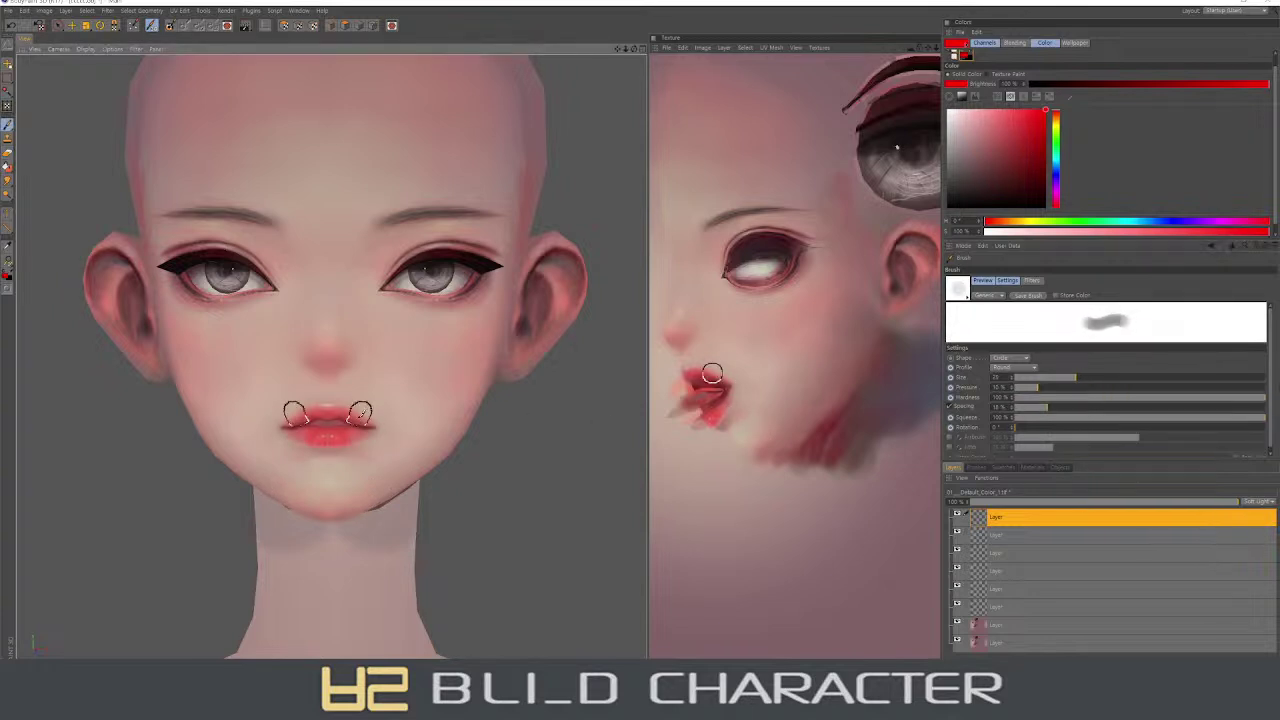
right_click_drag(363, 409, 341, 433)
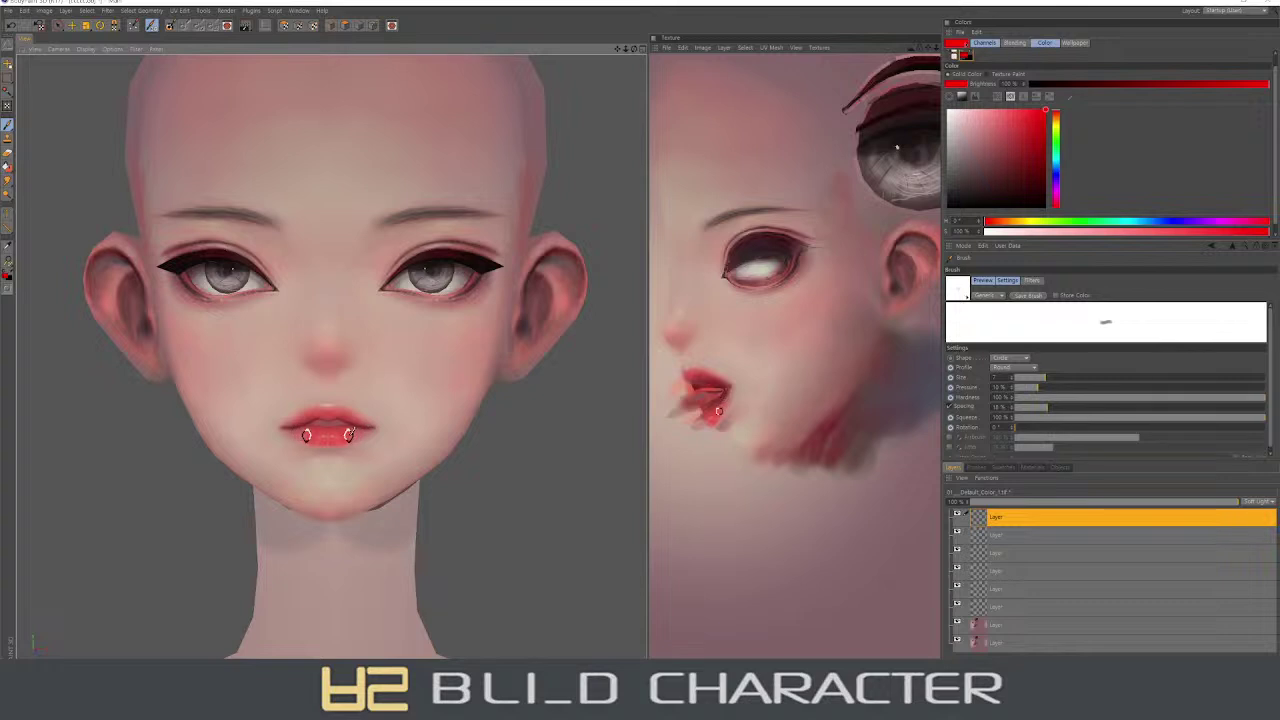
left_click_drag(383, 428, 360, 440, "alt")
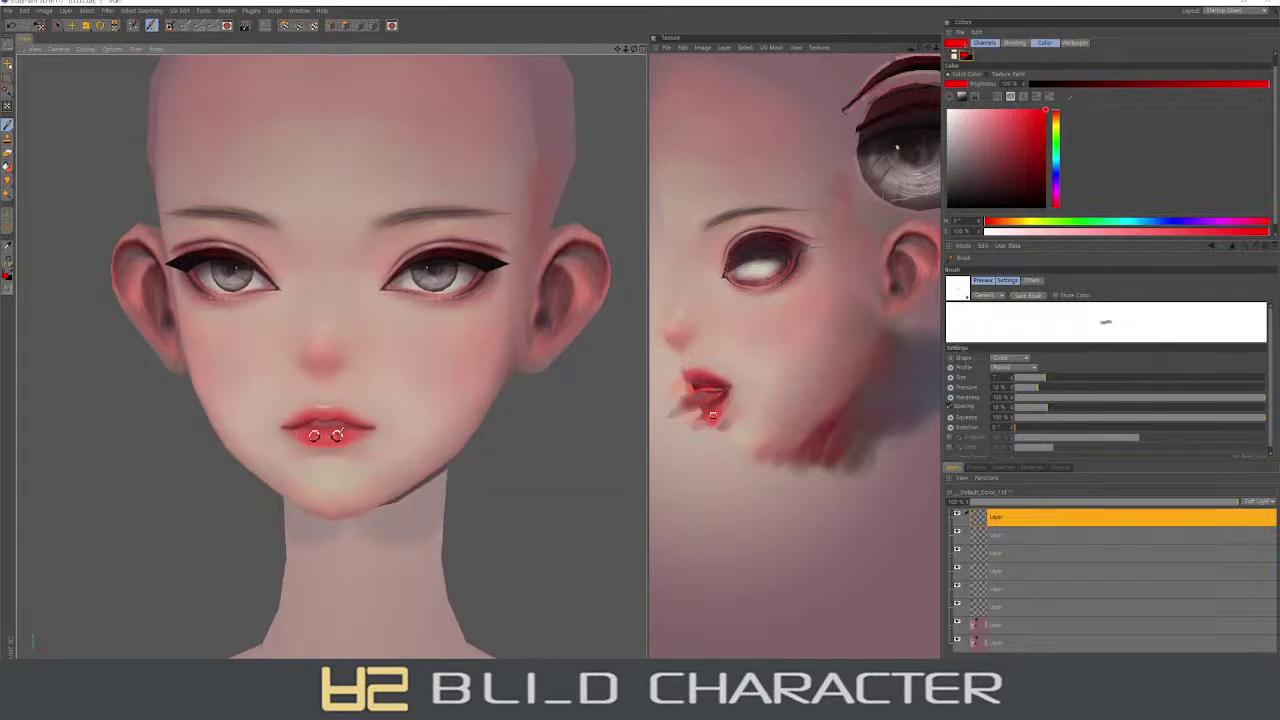
left_click_drag(366, 444, 338, 408, "alt")
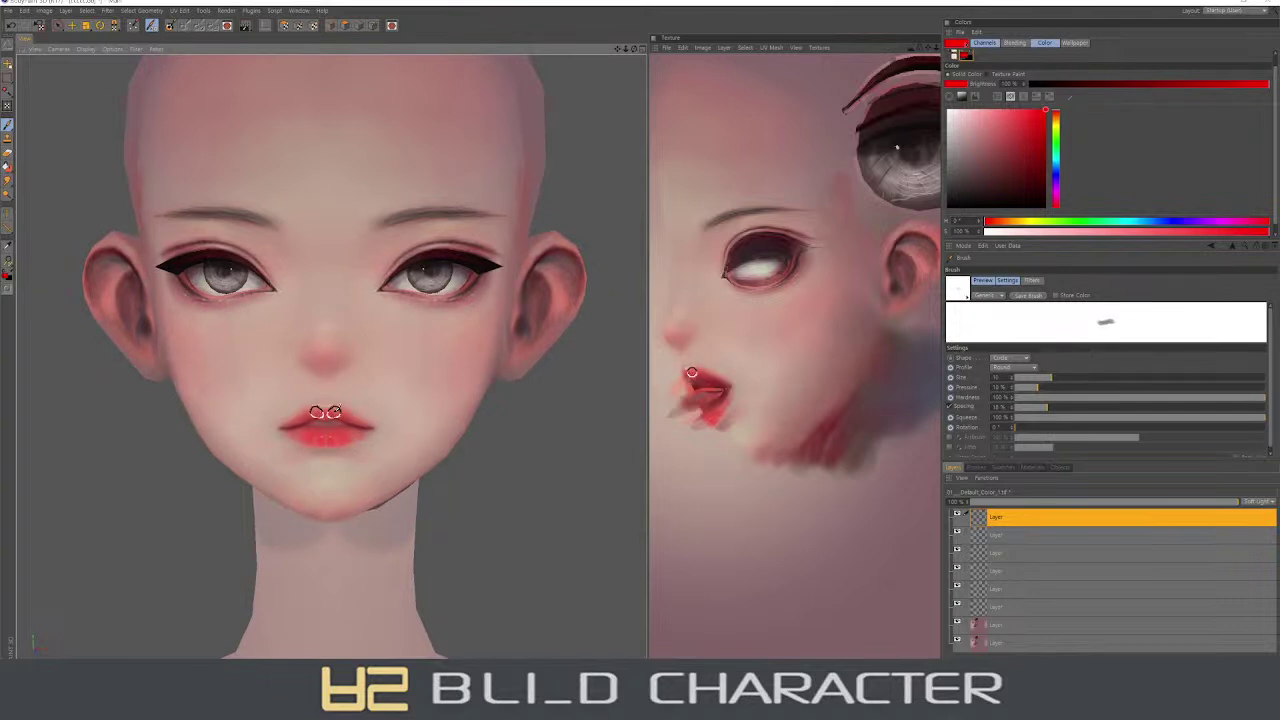
left_click_drag(372, 438, 381, 445, "alt")
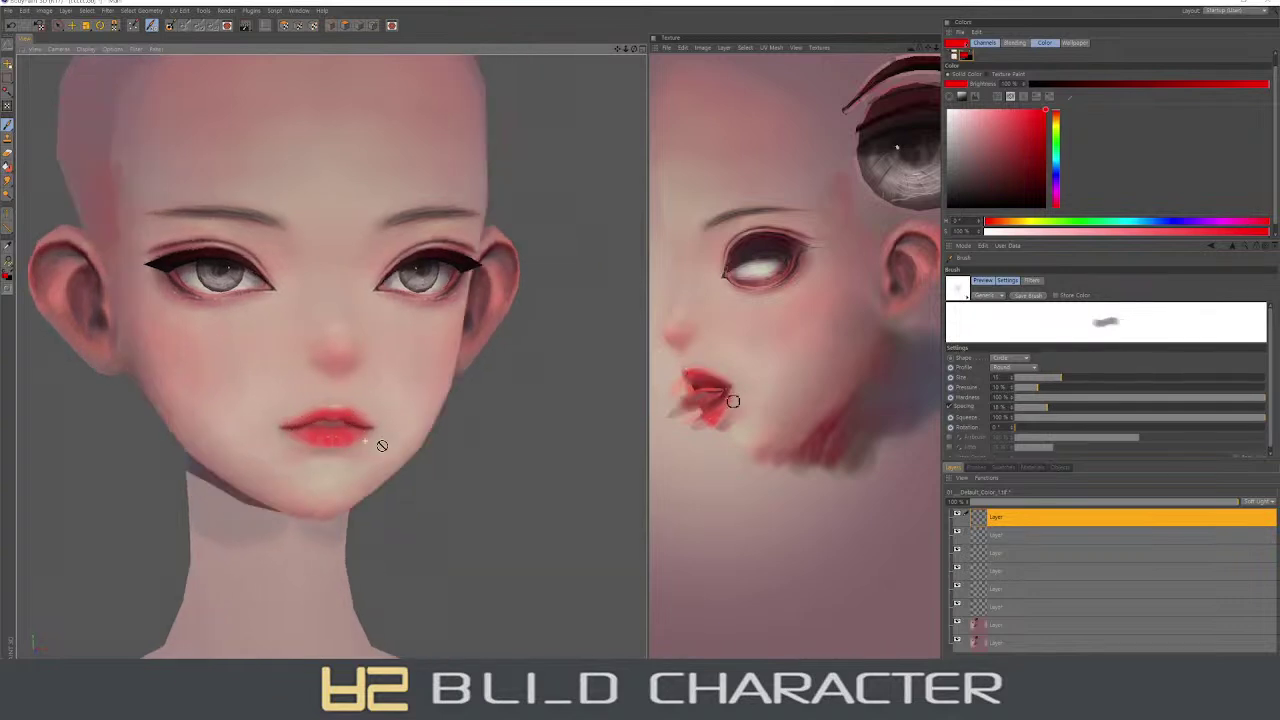
middle_click_drag(336, 410, 326, 410)
left_click_drag(369, 431, 371, 451, "alt")
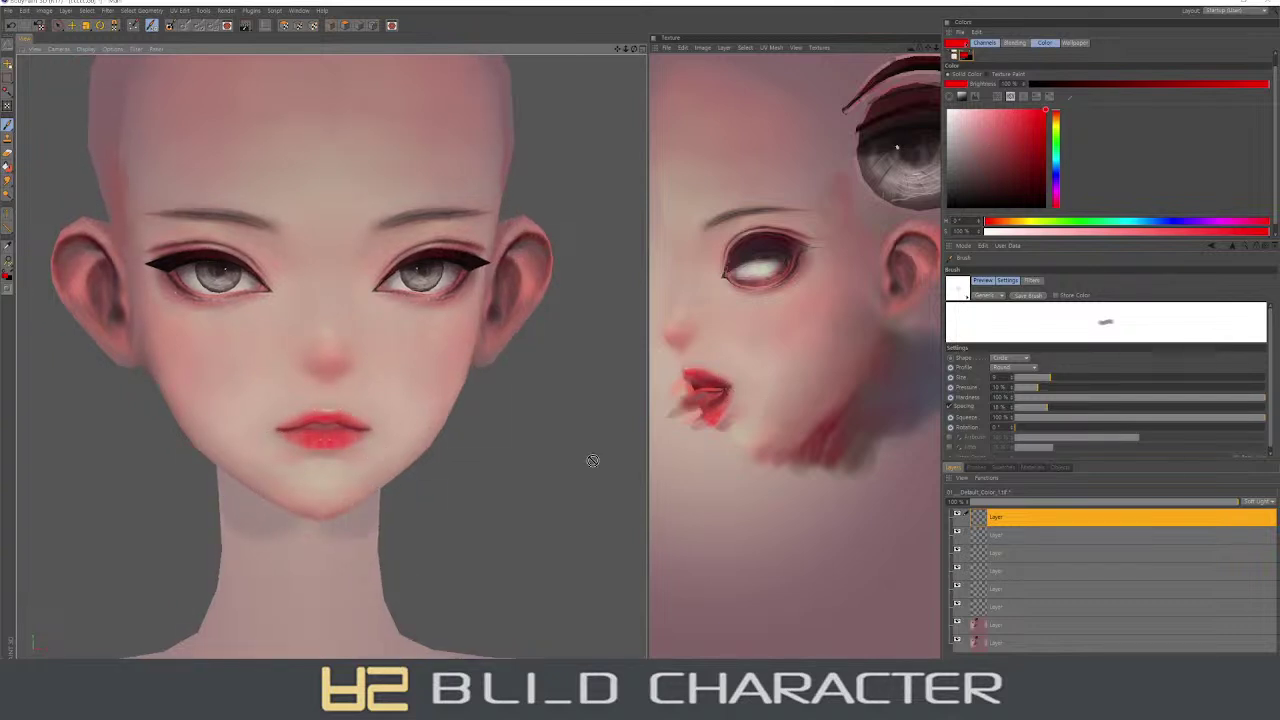
left_click_drag(593, 461, 818, 471, "alt")
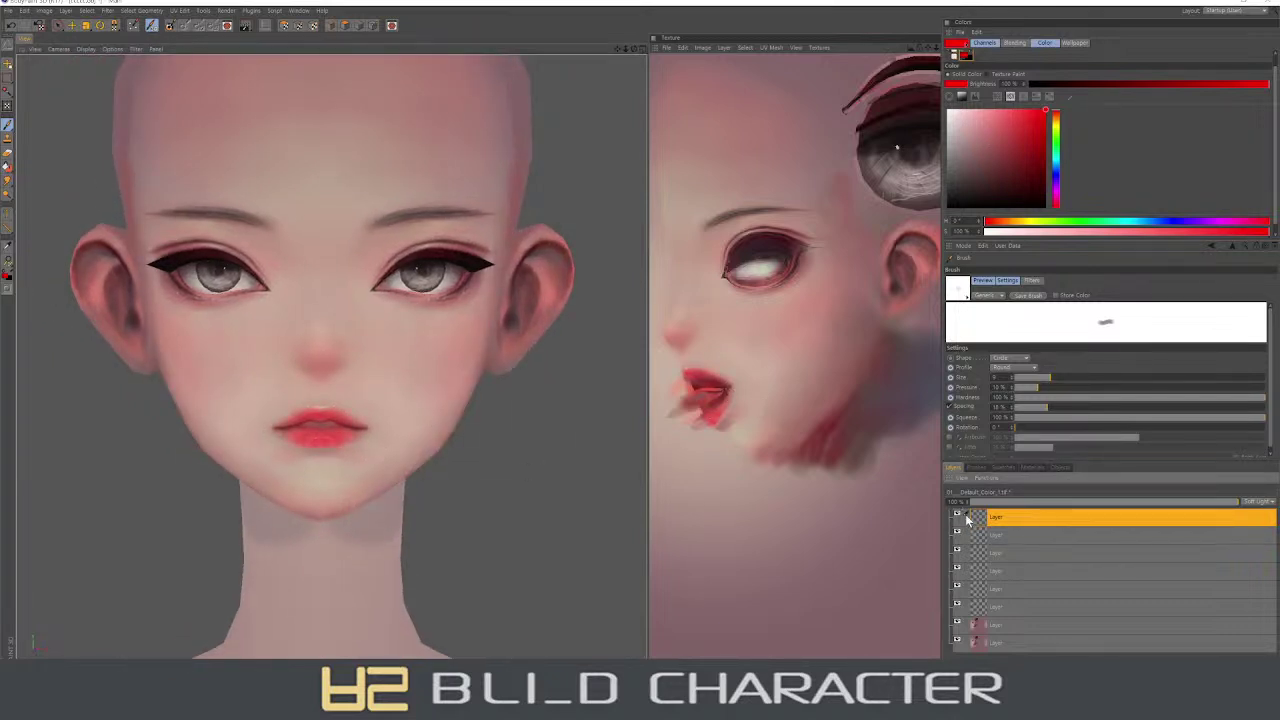
- Lower the lip layer opacity to 50%, add a small black touch on the upper eyelid and shift the hue toward magenta
left_click(1109, 503)
scroll(246, 495, "up", 4)
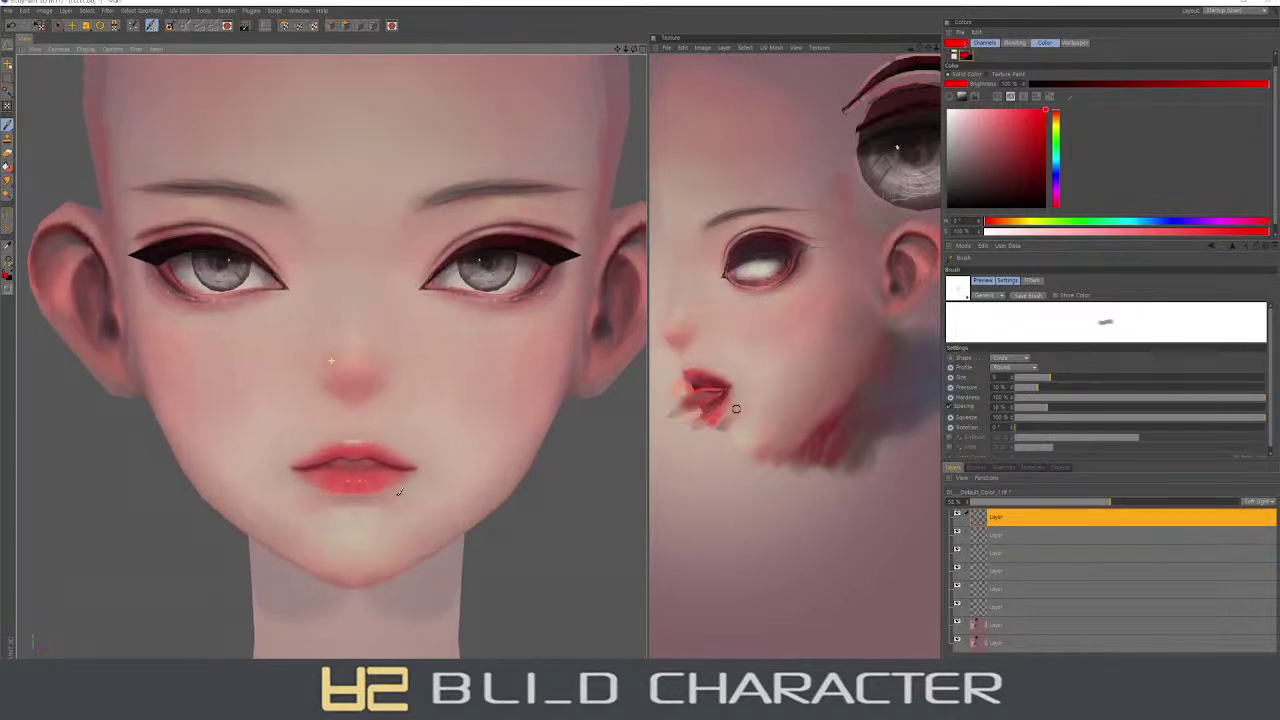
middle_click_drag(246, 495, 223, 533)
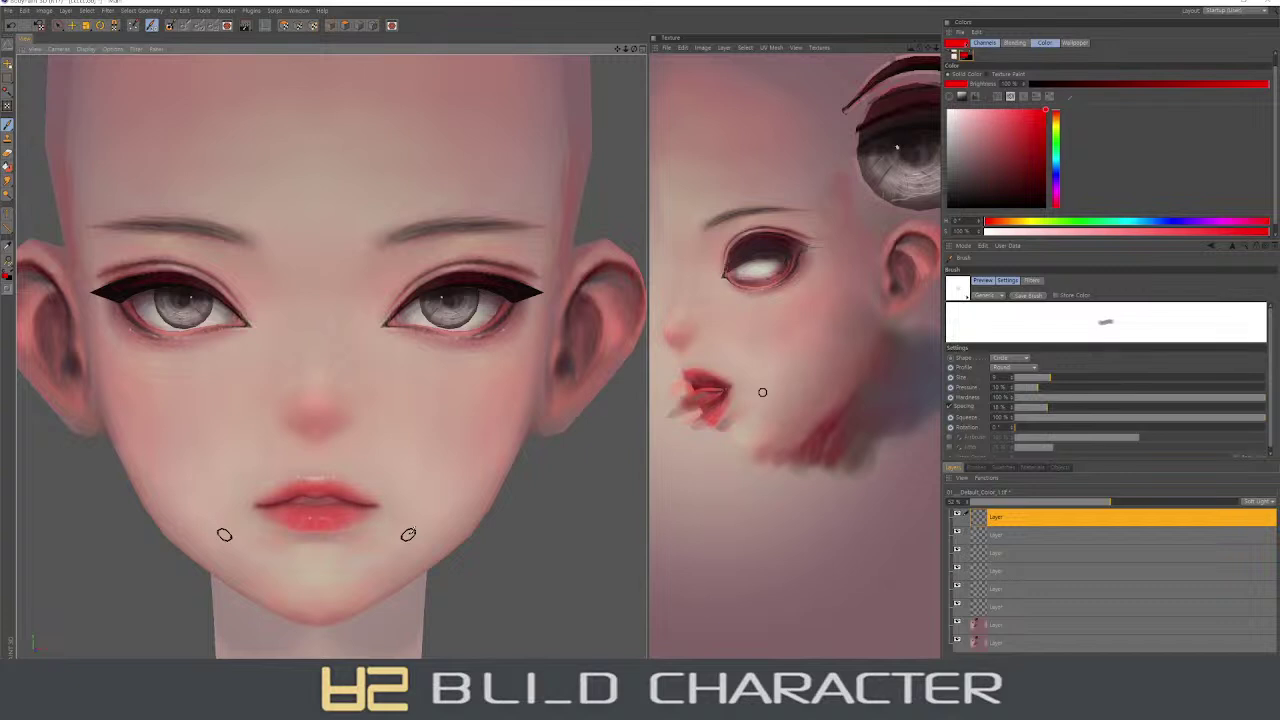
key("x")
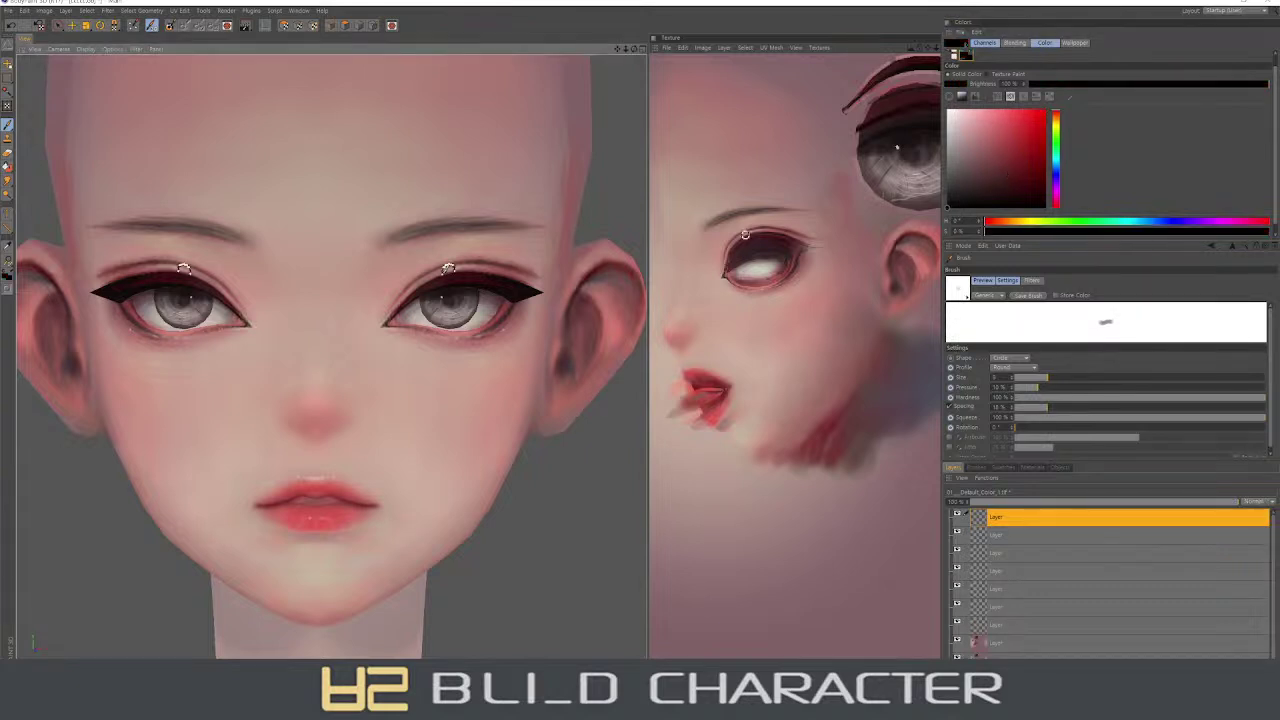
key("bracketleft")
left_click_drag(428, 284, 437, 272)
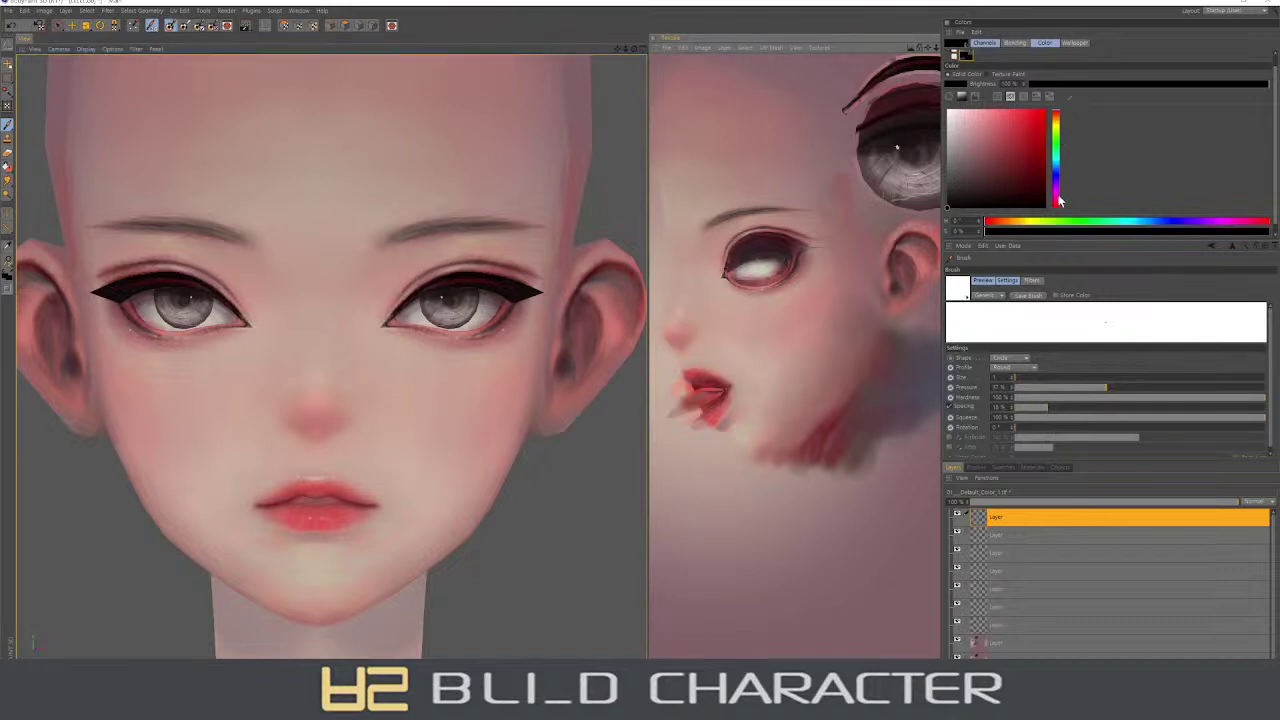
left_click_drag(1060, 200, 1061, 206)
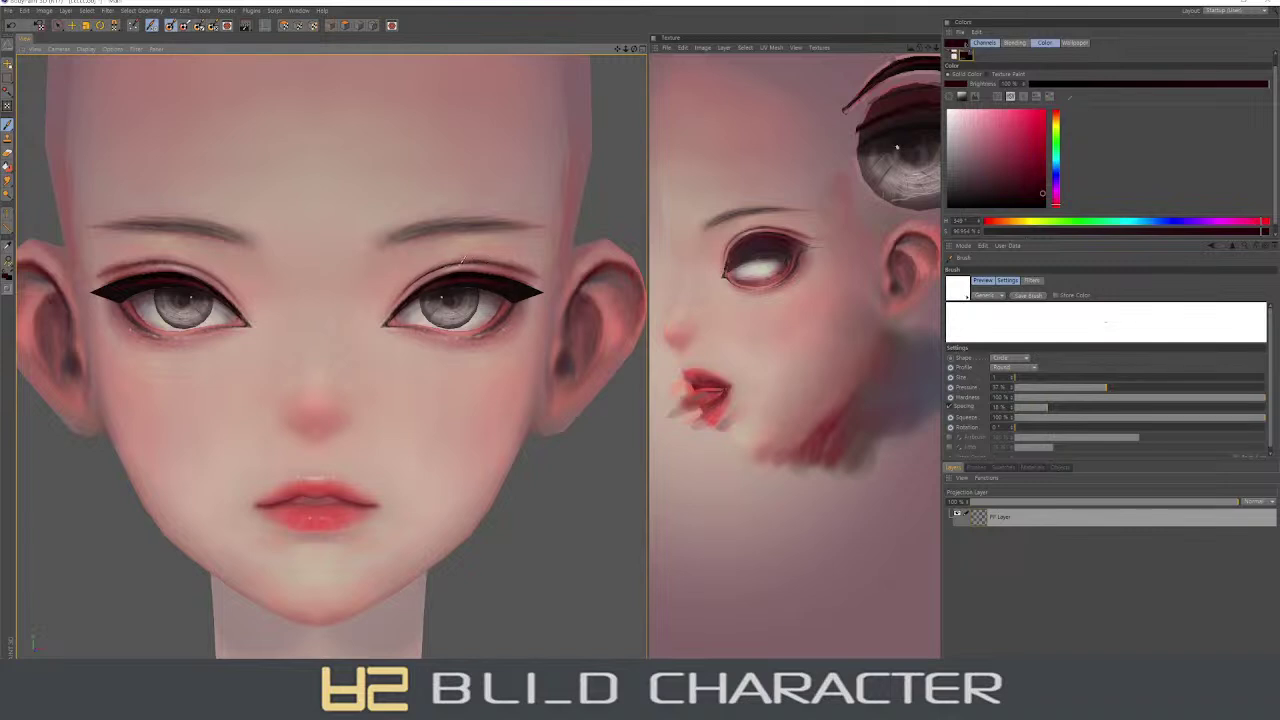
- Pick a light skin tone and make a soft, low-pressure brush of about 25 or larger
scroll(466, 346, "down", 5)
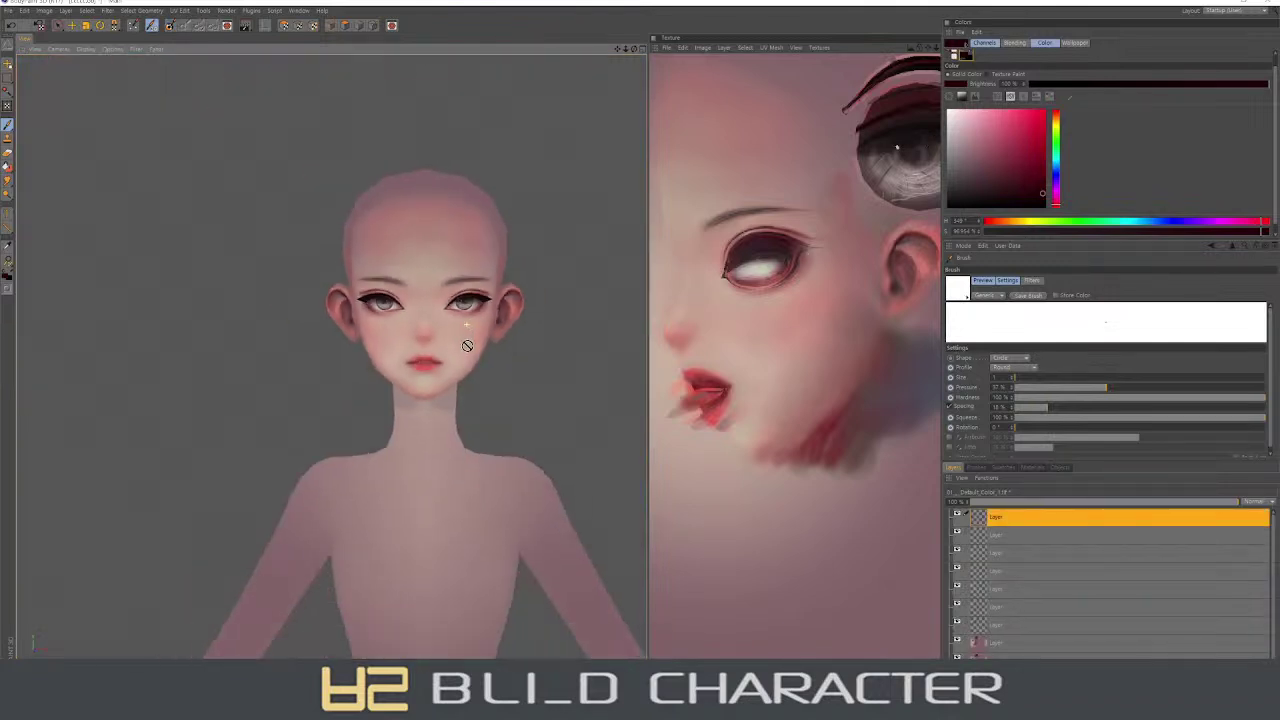
scroll(466, 346, "up", 3)
scroll(468, 350, "up", 2)
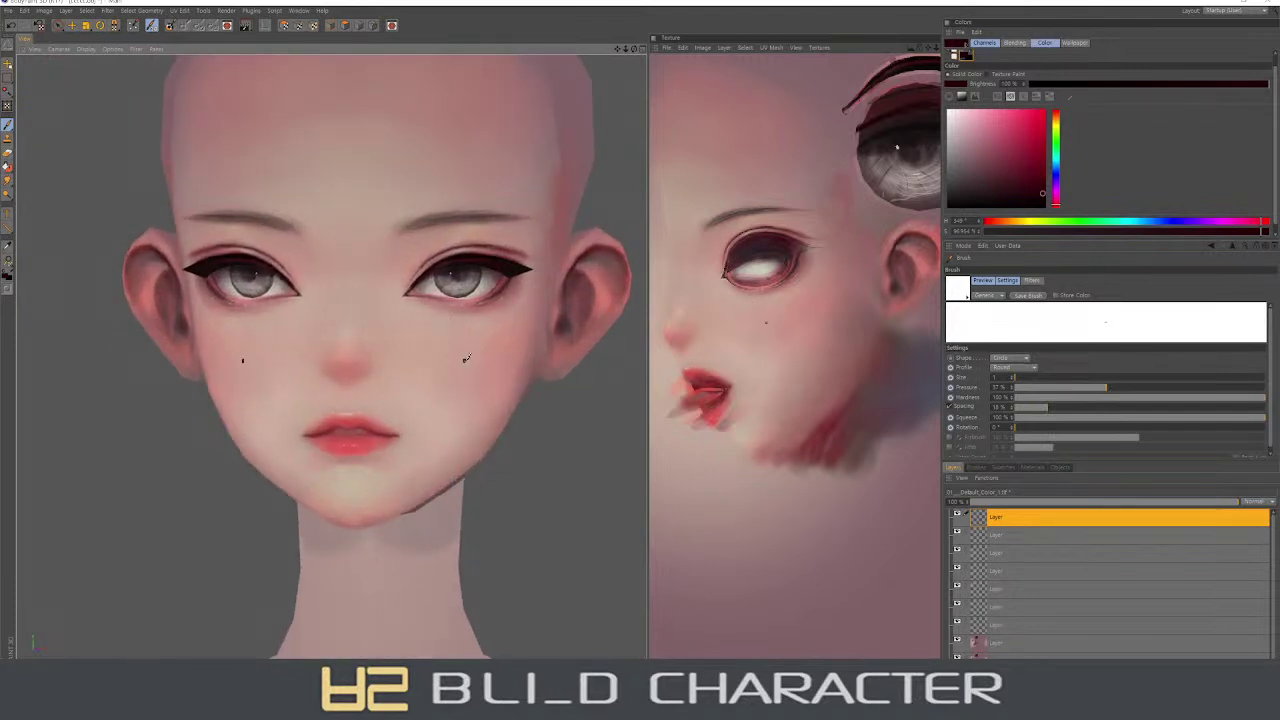
left_click(380, 476, "ctrl")
middle_click_drag(375, 483, 420, 483)
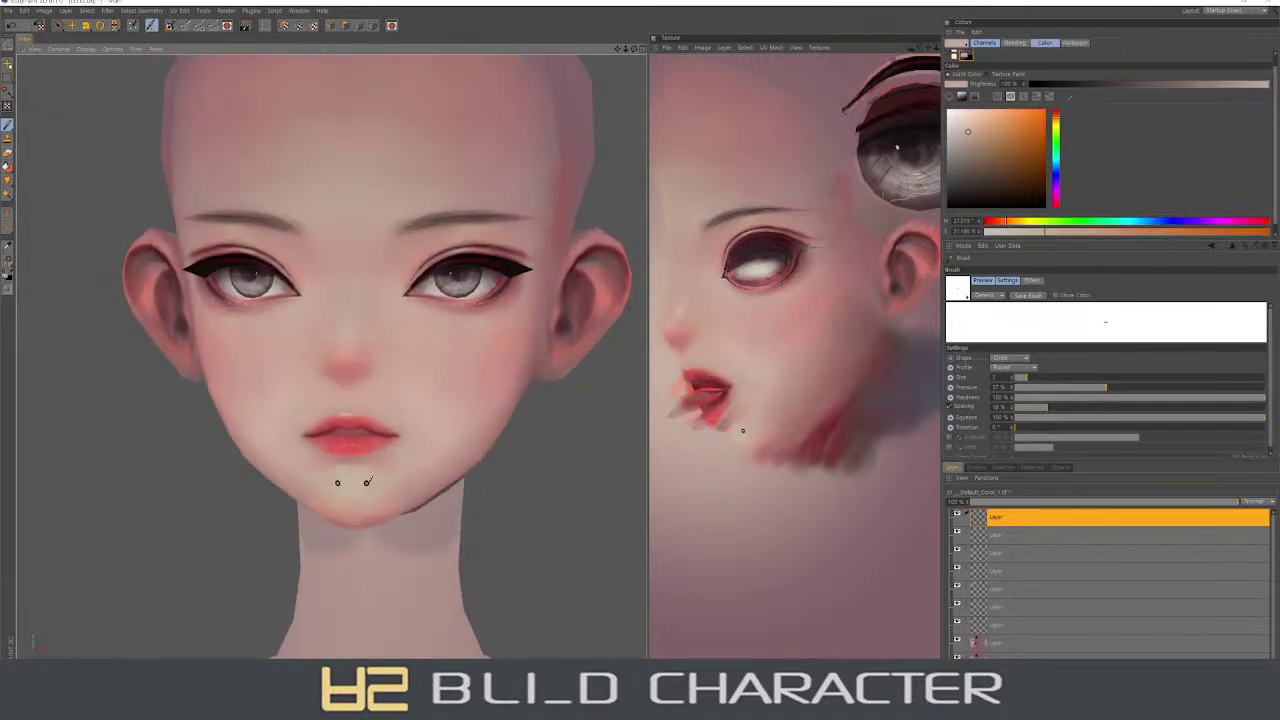
left_click(1033, 402)
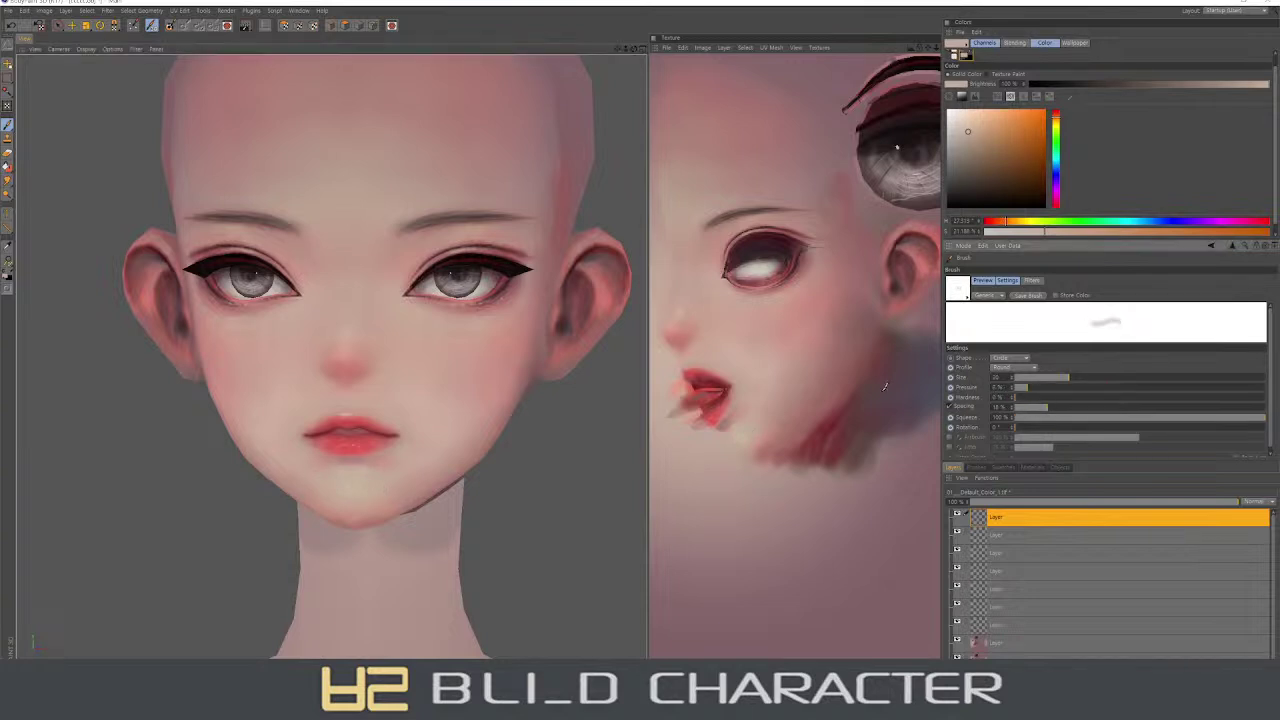
right_click_drag(362, 477, 388, 487)
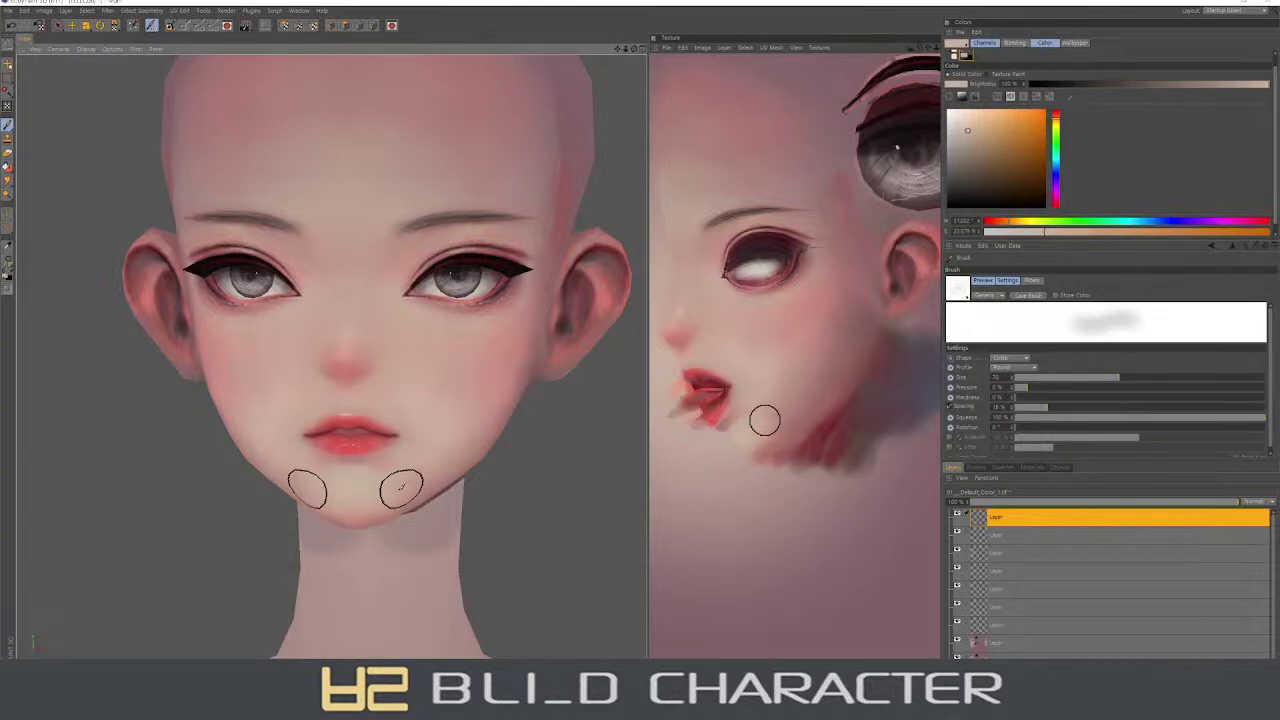
right_click_drag(400, 489, 402, 472)
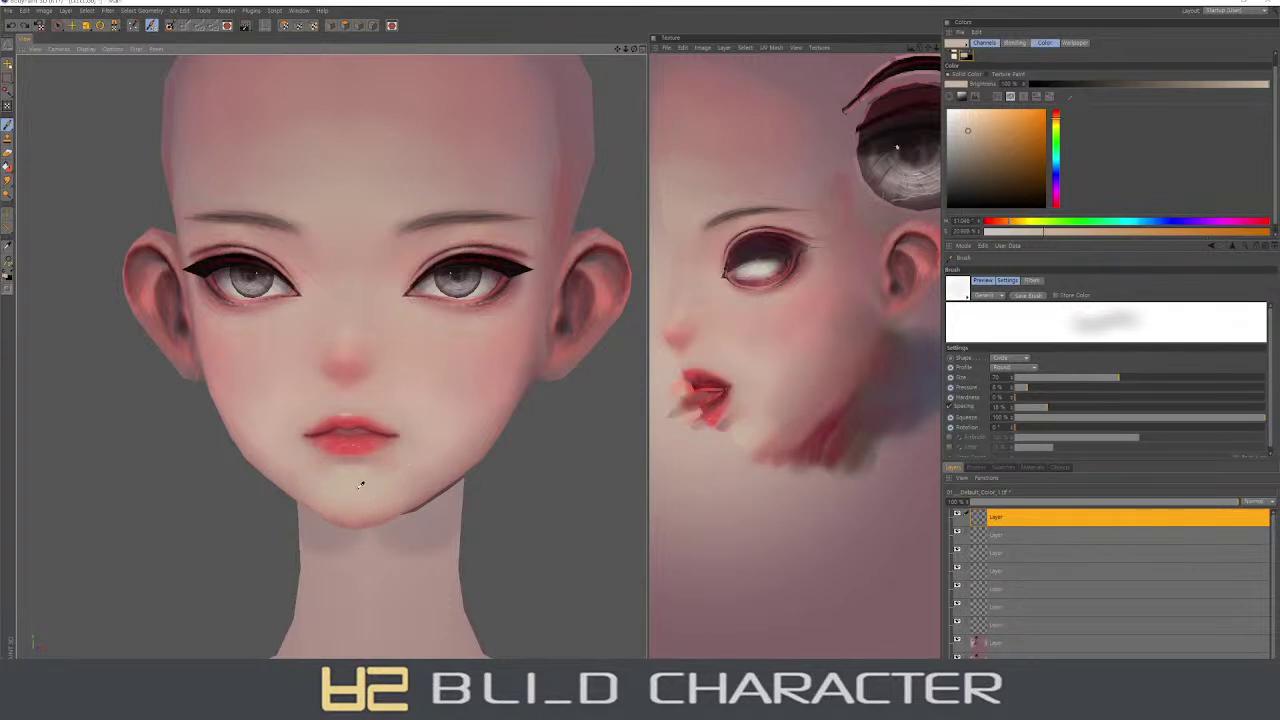
- With a brush of about 125, paint pink-red blush along the jaw and lighten the chin with pale skin
left_click(506, 362, "ctrl")
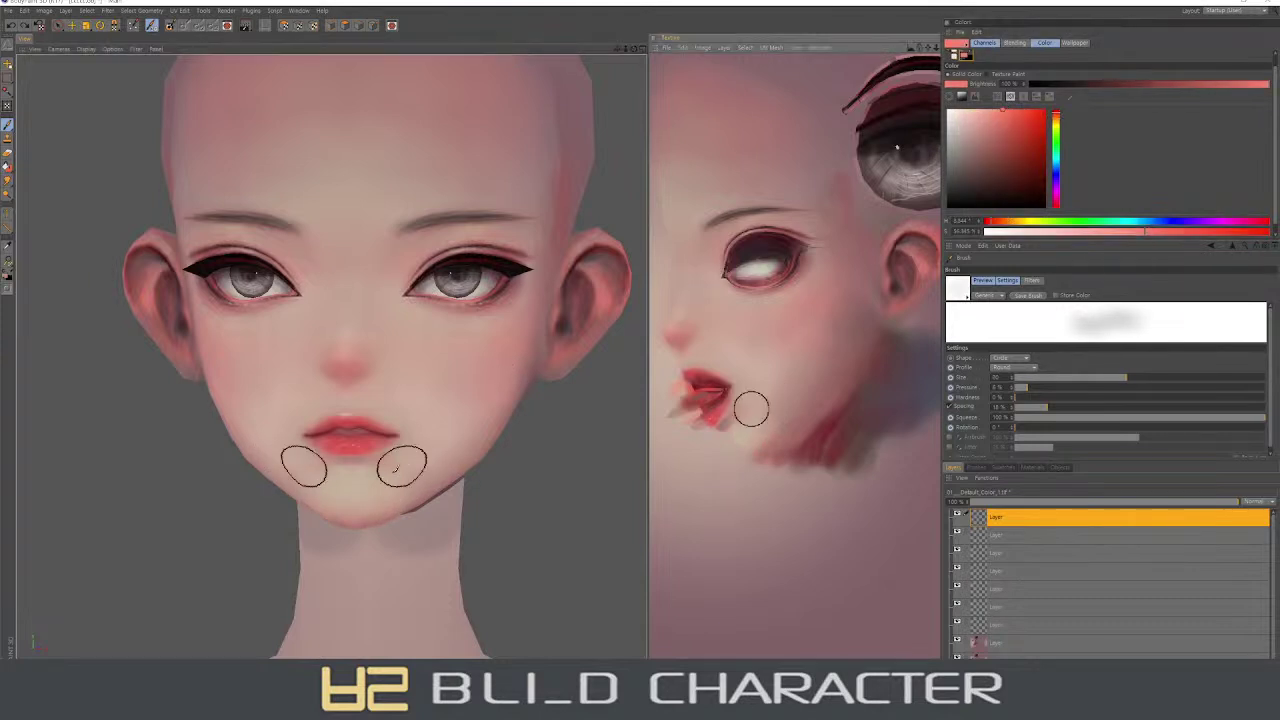
right_click_drag(400, 457, 465, 477)
right_click_drag(386, 491, 443, 471)
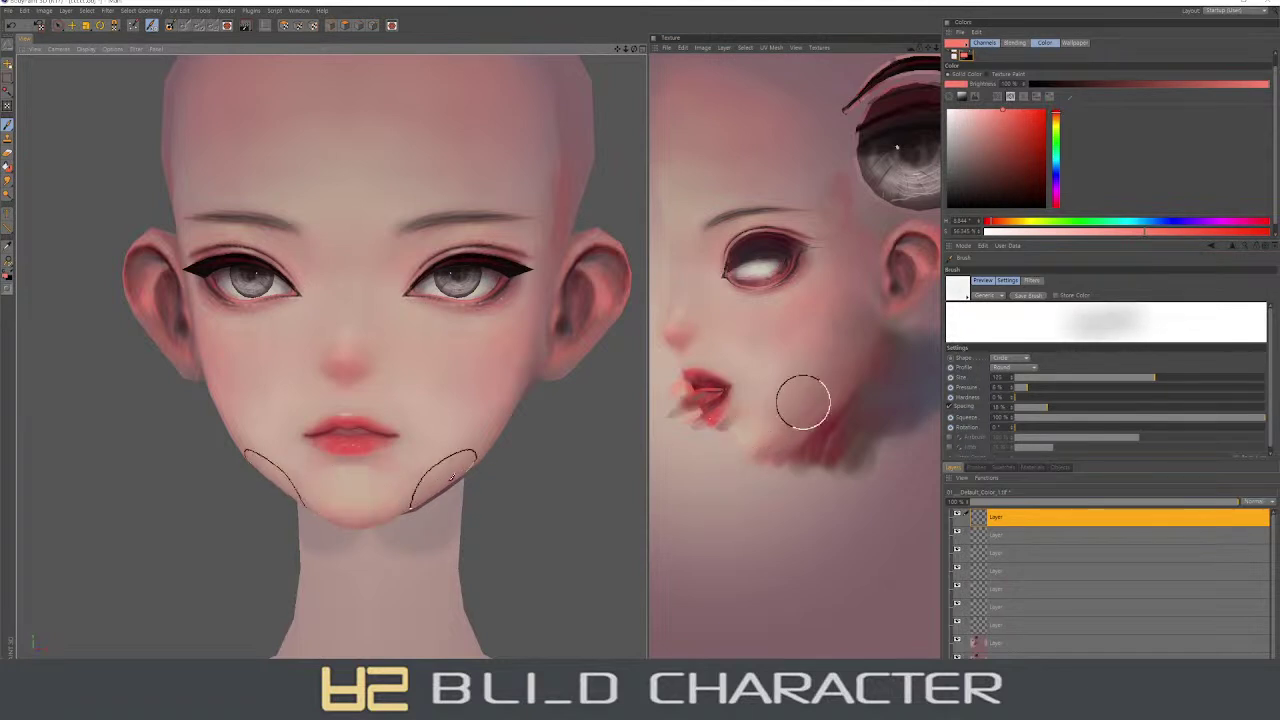
left_click_drag(814, 391, 830, 420)
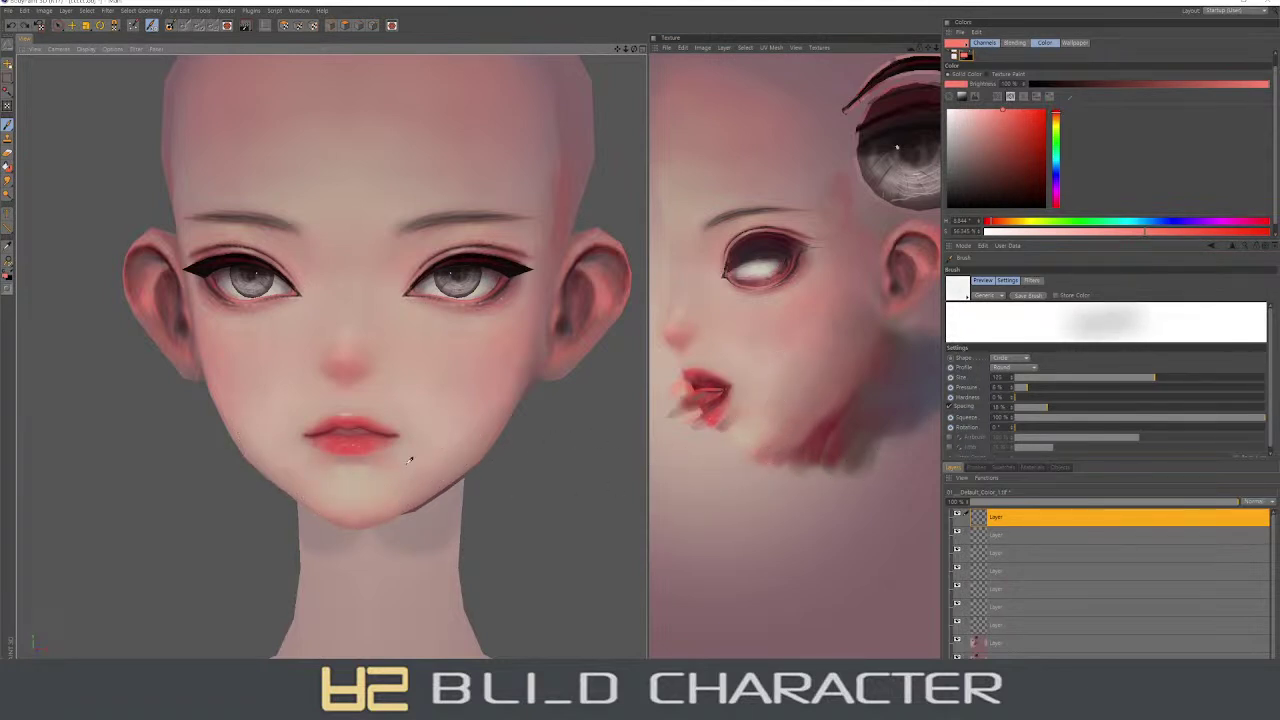
left_click(431, 406, "ctrl")
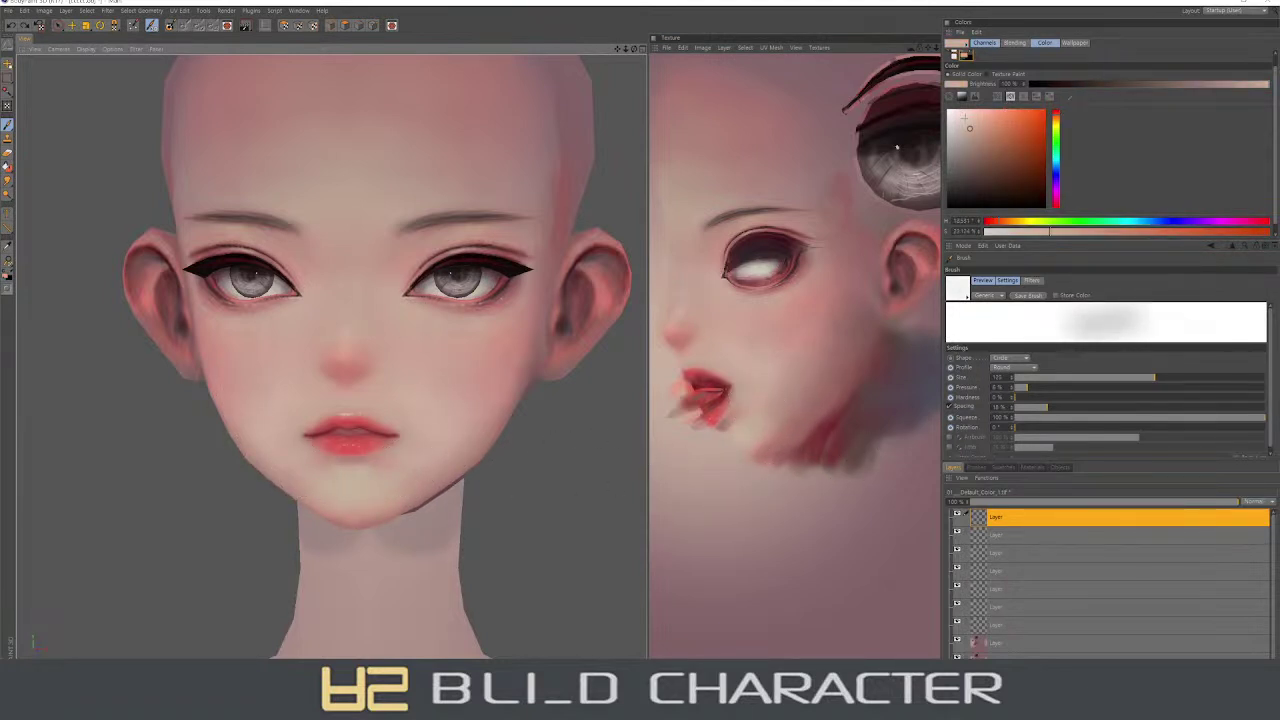
mouse_move(429, 466)
left_mouse_down()
mouse_move(363, 491)
mouse_move(440, 451)
mouse_move(424, 455)
left_mouse_up()
- Shrink the brush to about 50 then 15, and re-sample the chin's skin tone for blending
left_click(378, 510, "ctrl")
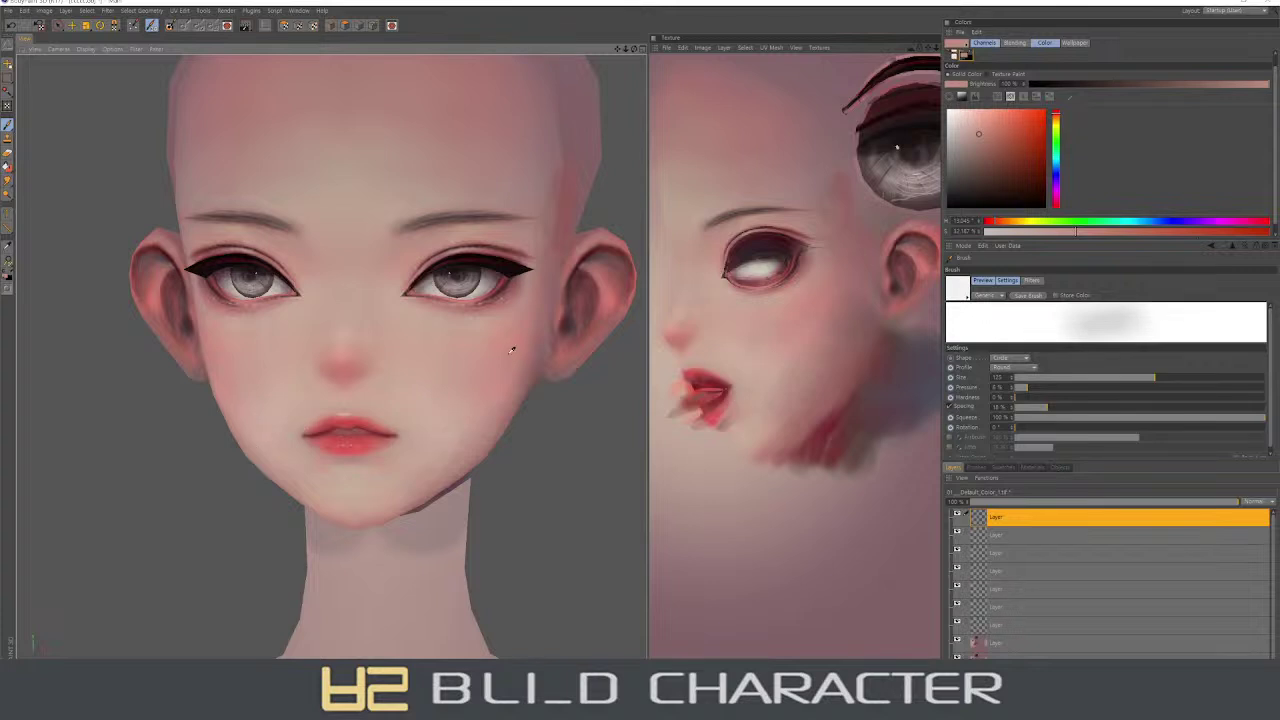
left_click(350, 425, "ctrl")
middle_click_drag(350, 440, 320, 440)
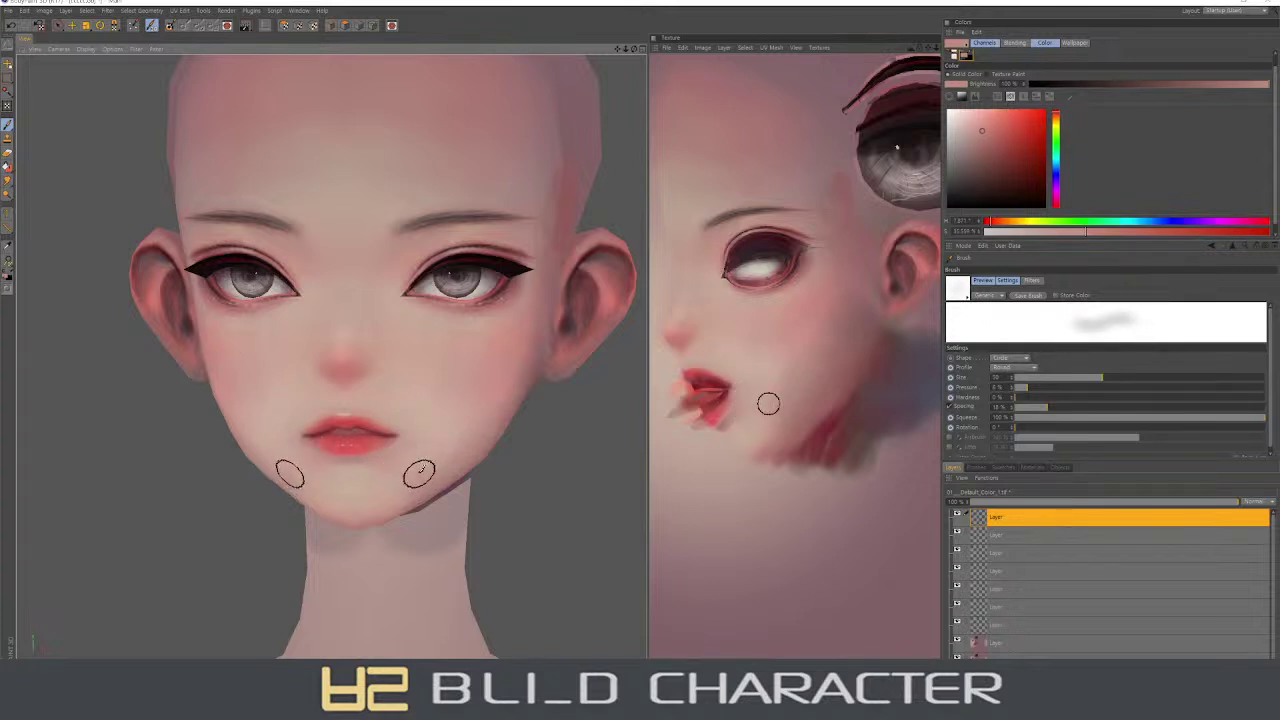
left_click_drag(420, 471, 403, 443, "alt")
middle_click_drag(407, 423, 393, 433)
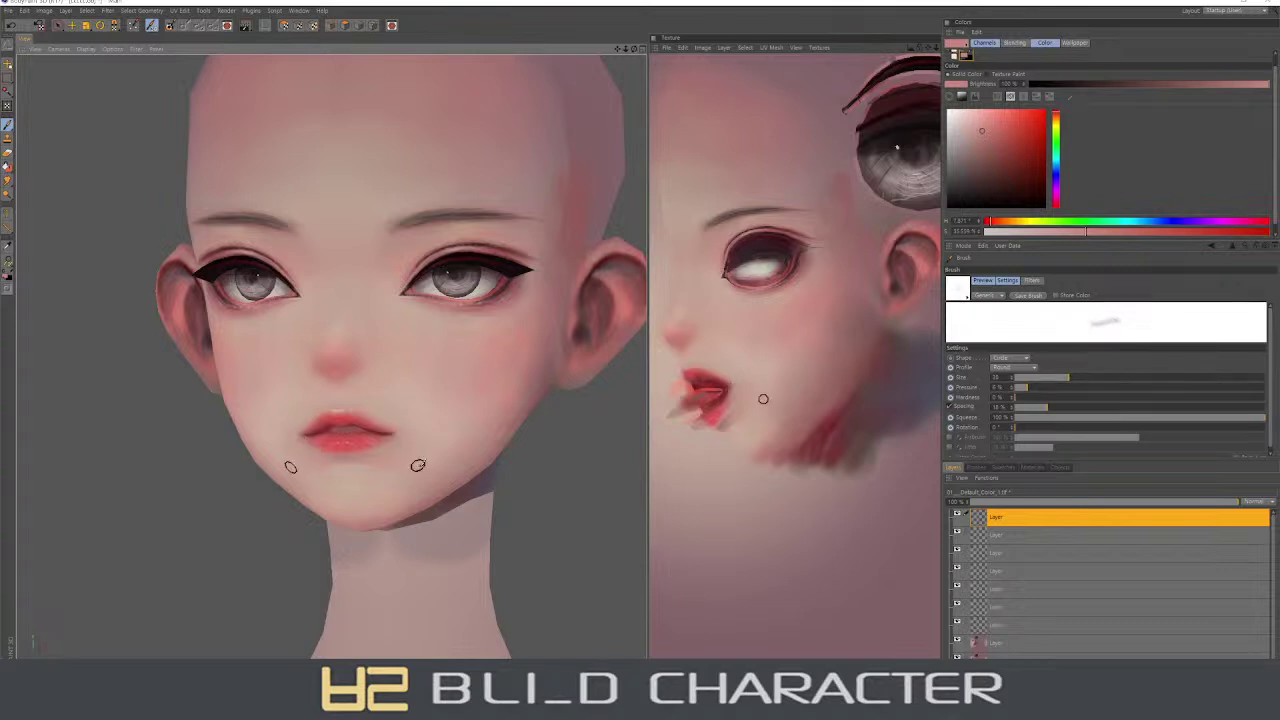
left_click_drag(420, 470, 458, 537, "alt")
left_click(395, 487, "ctrl")
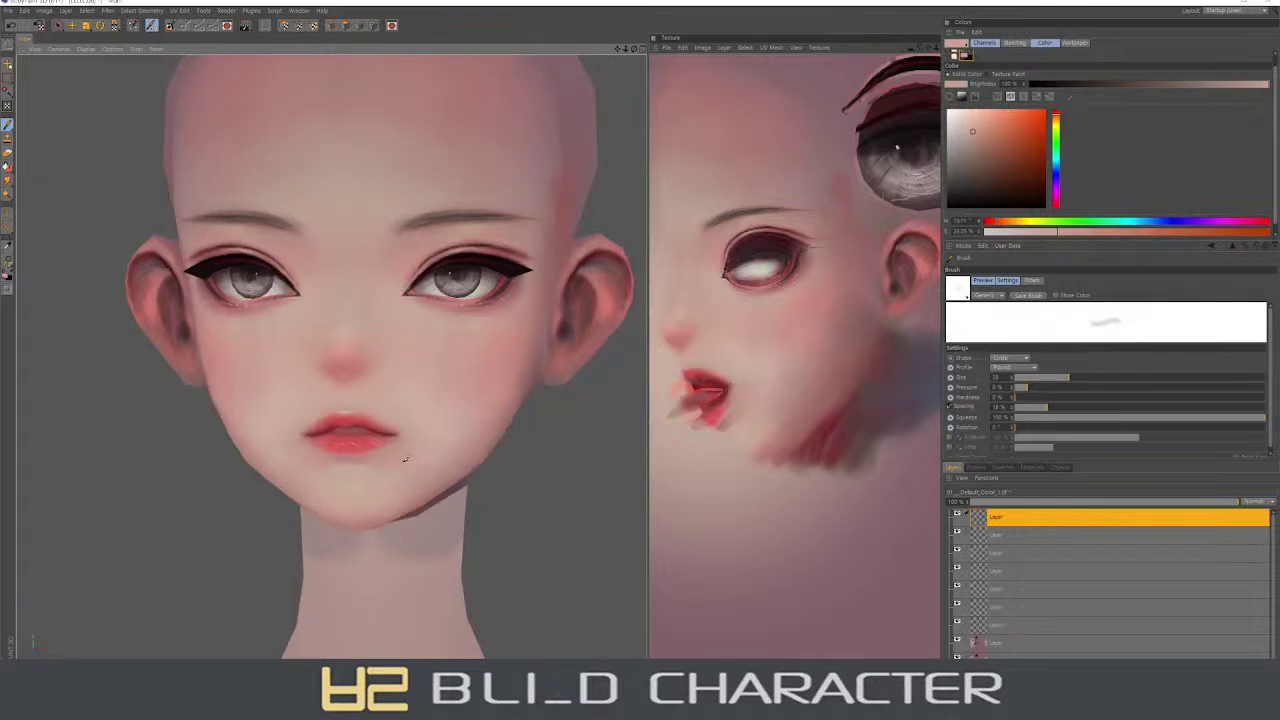
middle_click_drag(385, 478, 395, 472)
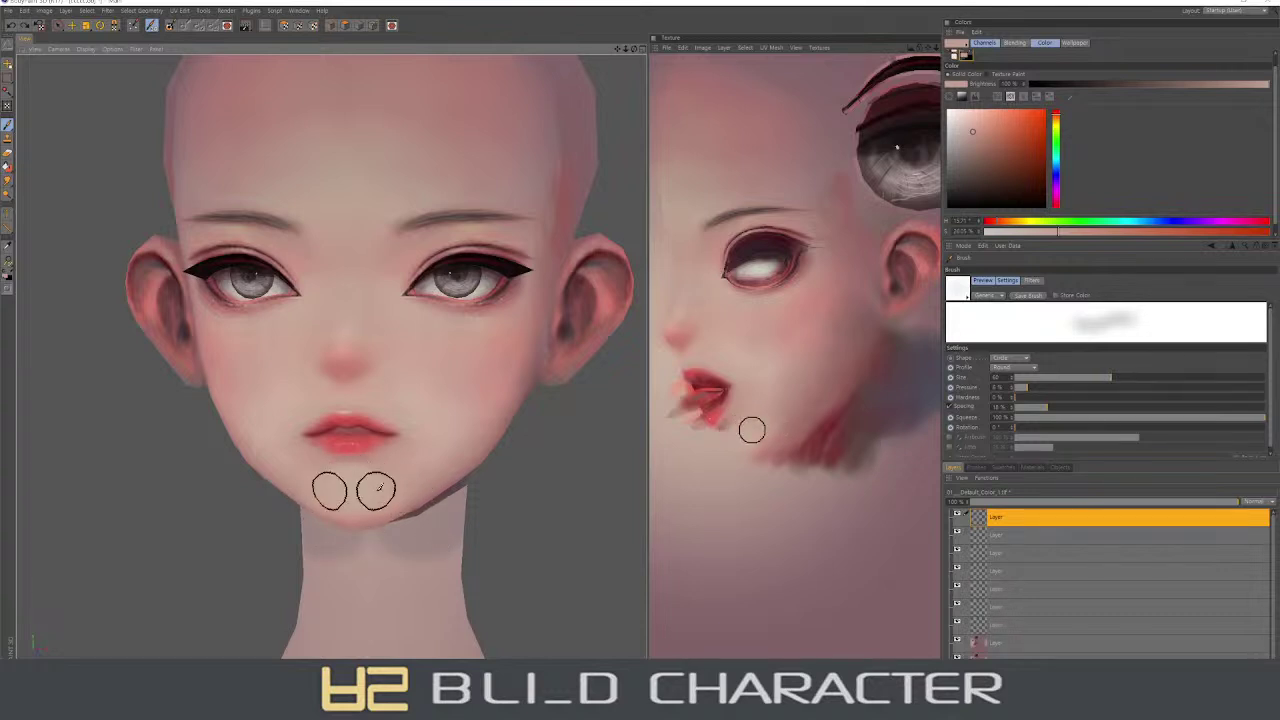
left_click(349, 476, "ctrl")
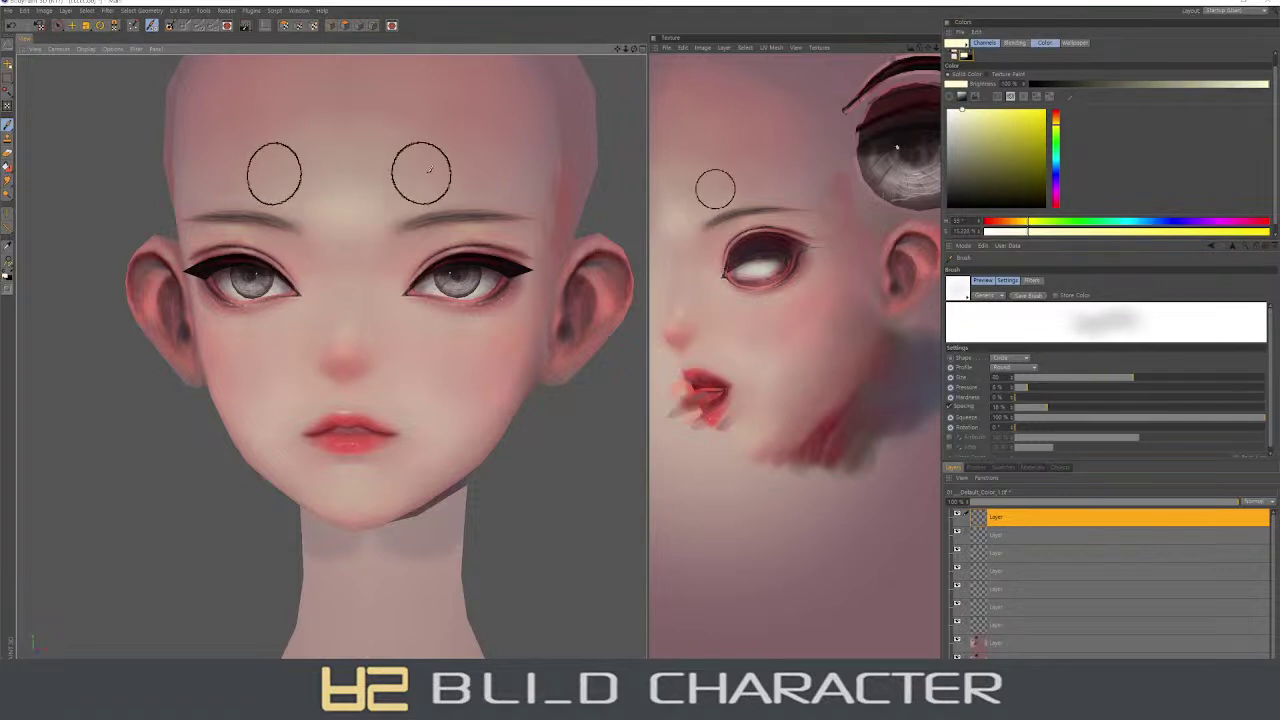
- With an enlarged brush, paint a pale highlight over the brow and nose bridge
right_click_drag(361, 202, 405, 178)
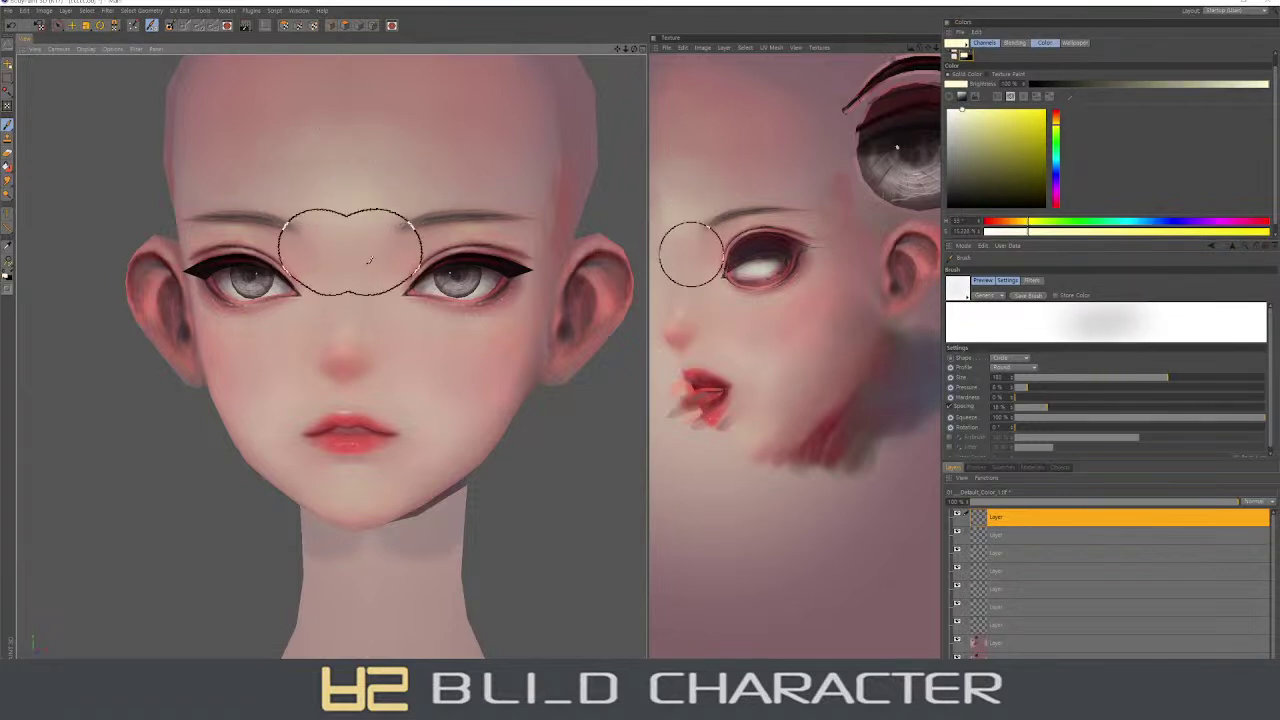
mouse_move(414, 263)
right_mouse_down()
mouse_move(385, 370)
mouse_move(271, 343)
right_mouse_up()
scroll(386, 370, "up", 1)
middle_click_drag(283, 374, 277, 363)
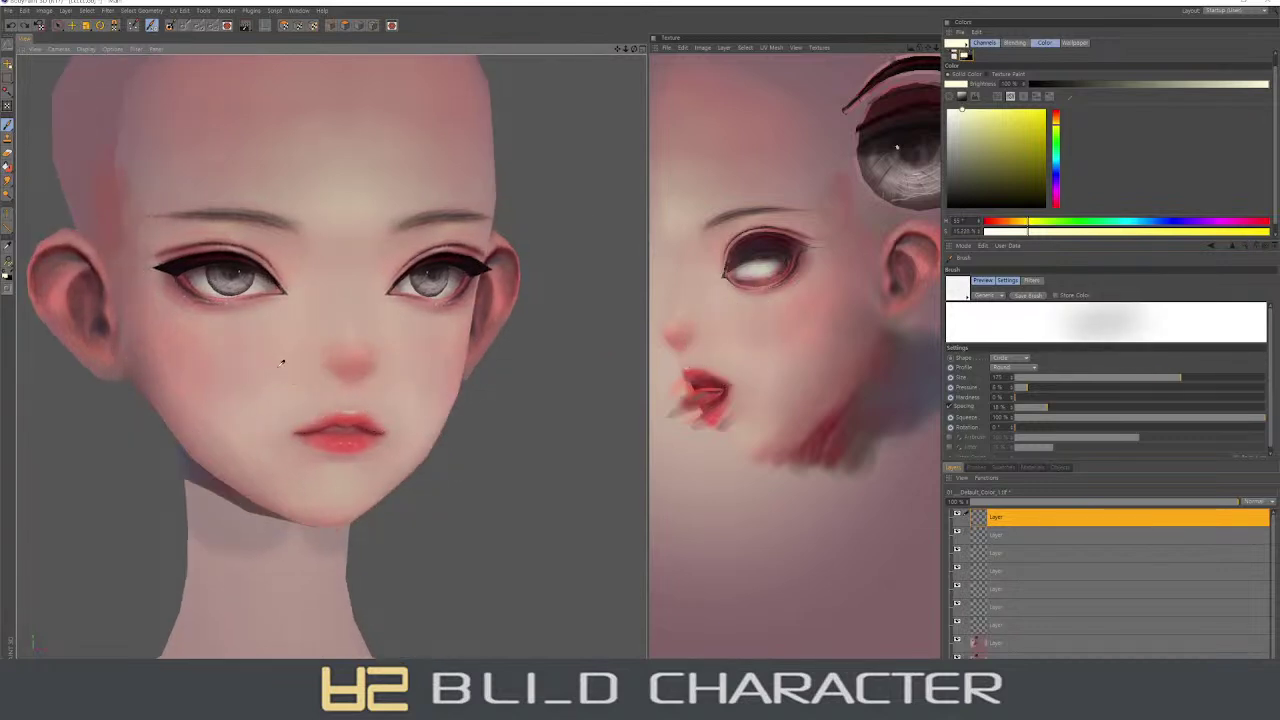
middle_click_drag(494, 537, 270, 468)
scroll(270, 468, "down", 4)
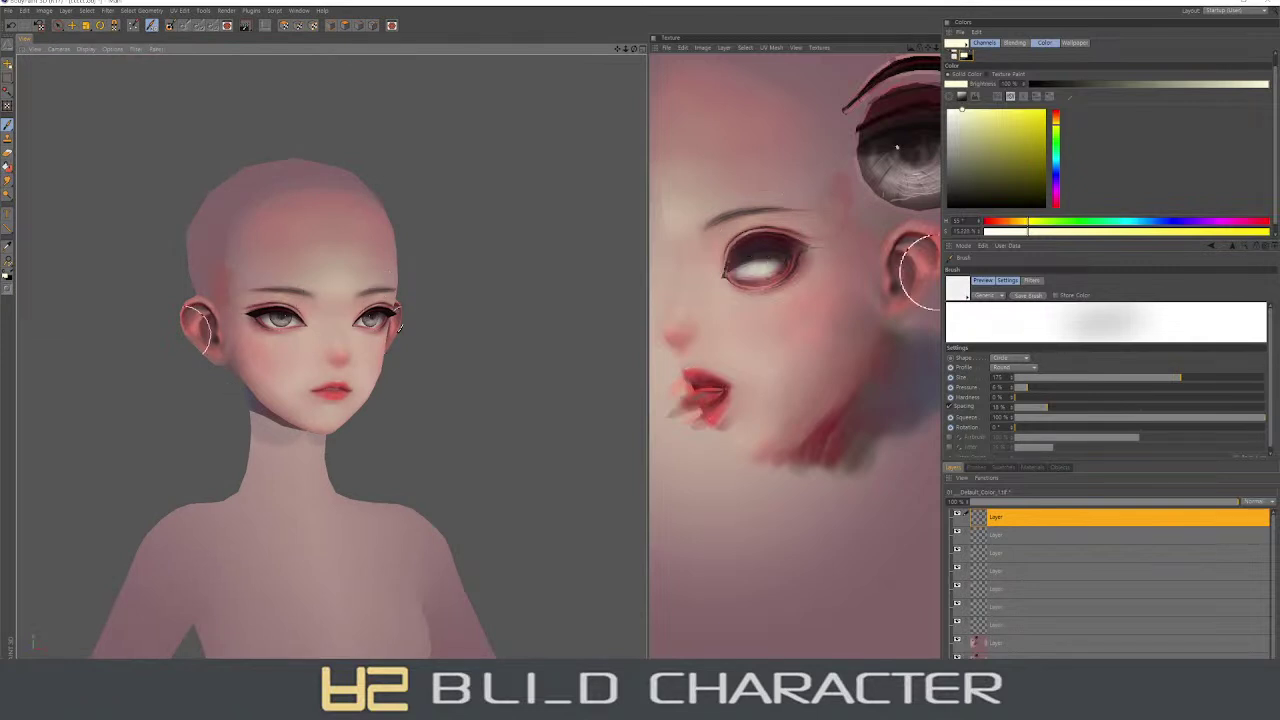
- Sample a pinkish skin tone and soften the skin beside the lips and cheek
middle_click_drag(343, 371, 327, 368)
scroll(327, 368, "up", 3)
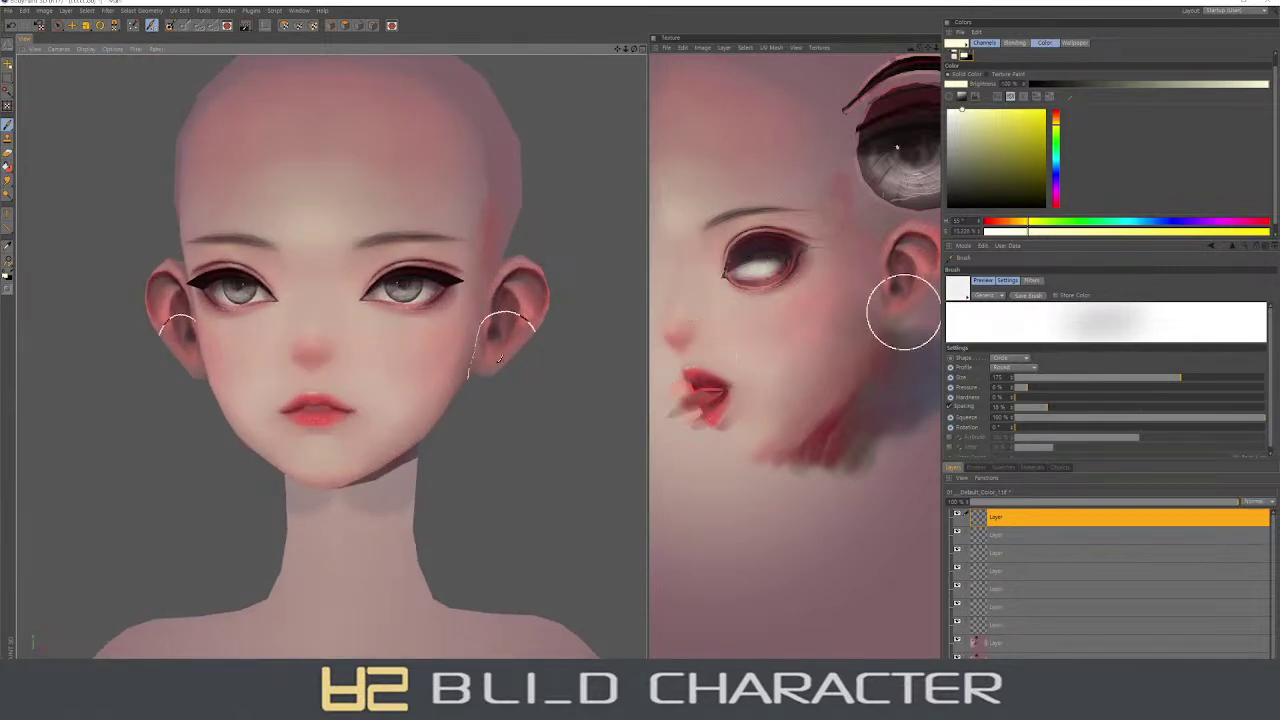
left_click(417, 403, "ctrl")
left_click_drag(371, 414, 430, 405)
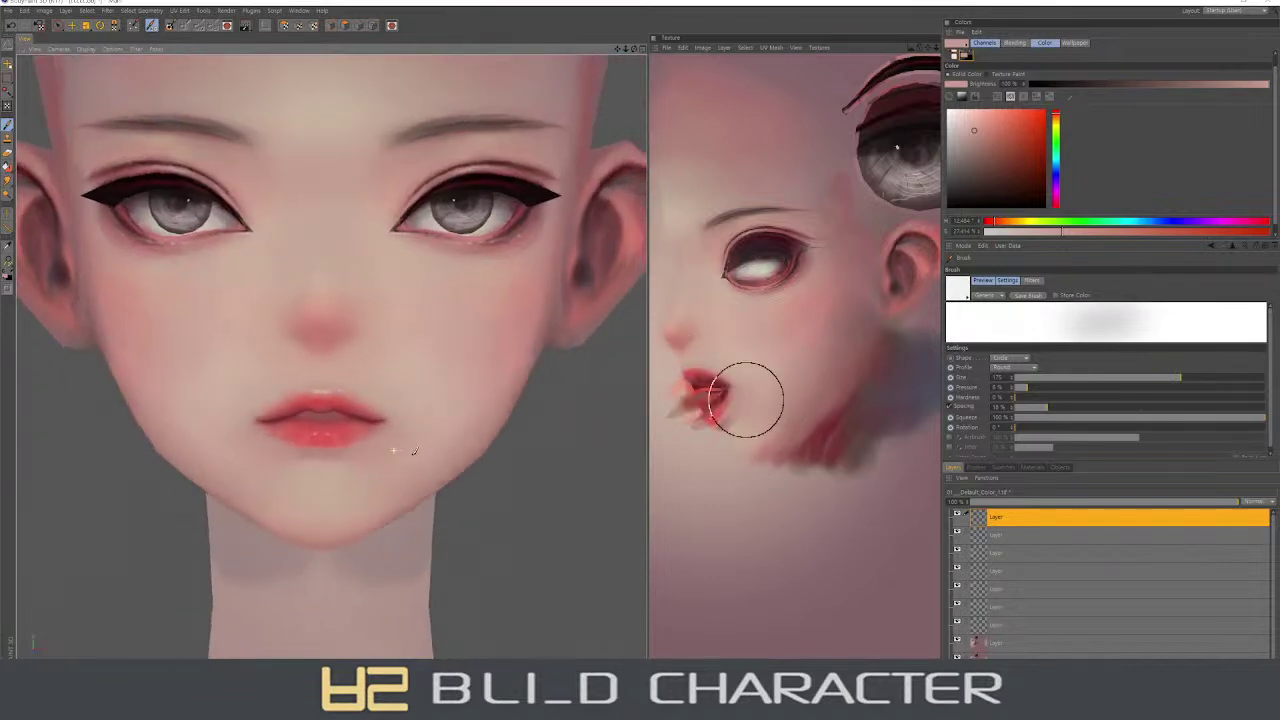
- Compare the top layer on and off, then merge the painted layers down to two
left_click(958, 513)
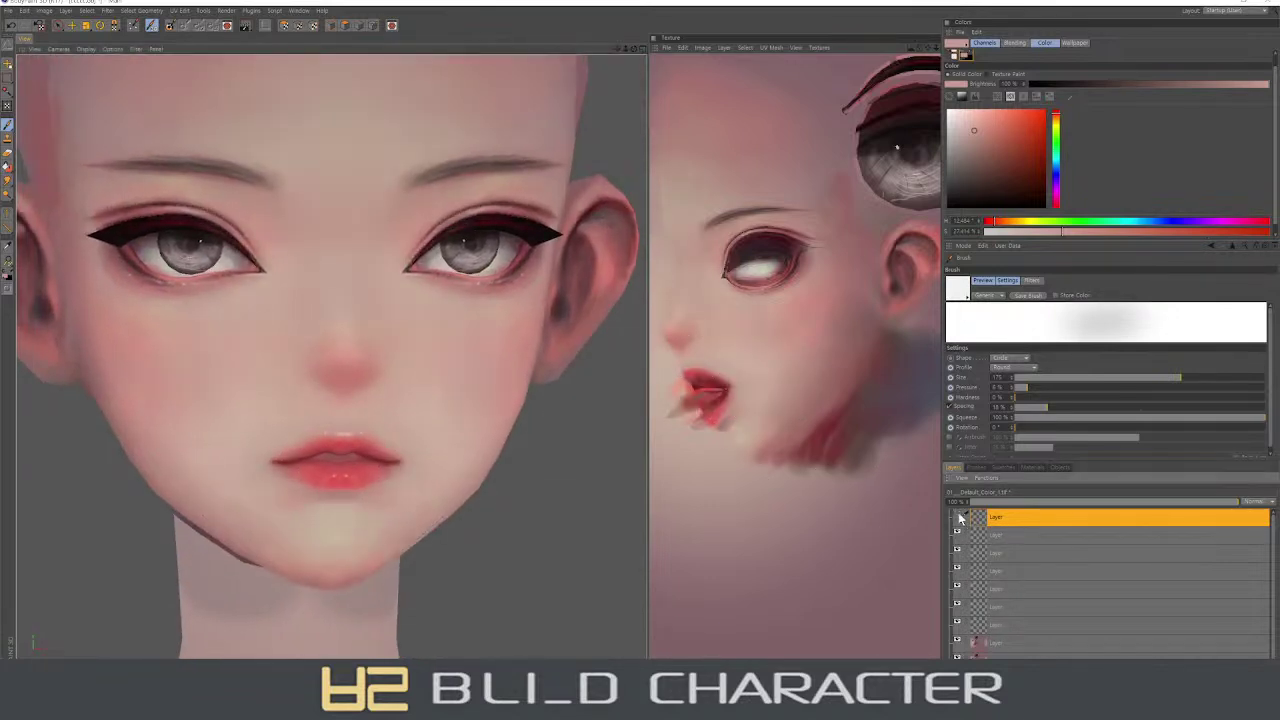
left_click(958, 513)
left_click(958, 513)
left_click(958, 514)
key("e")
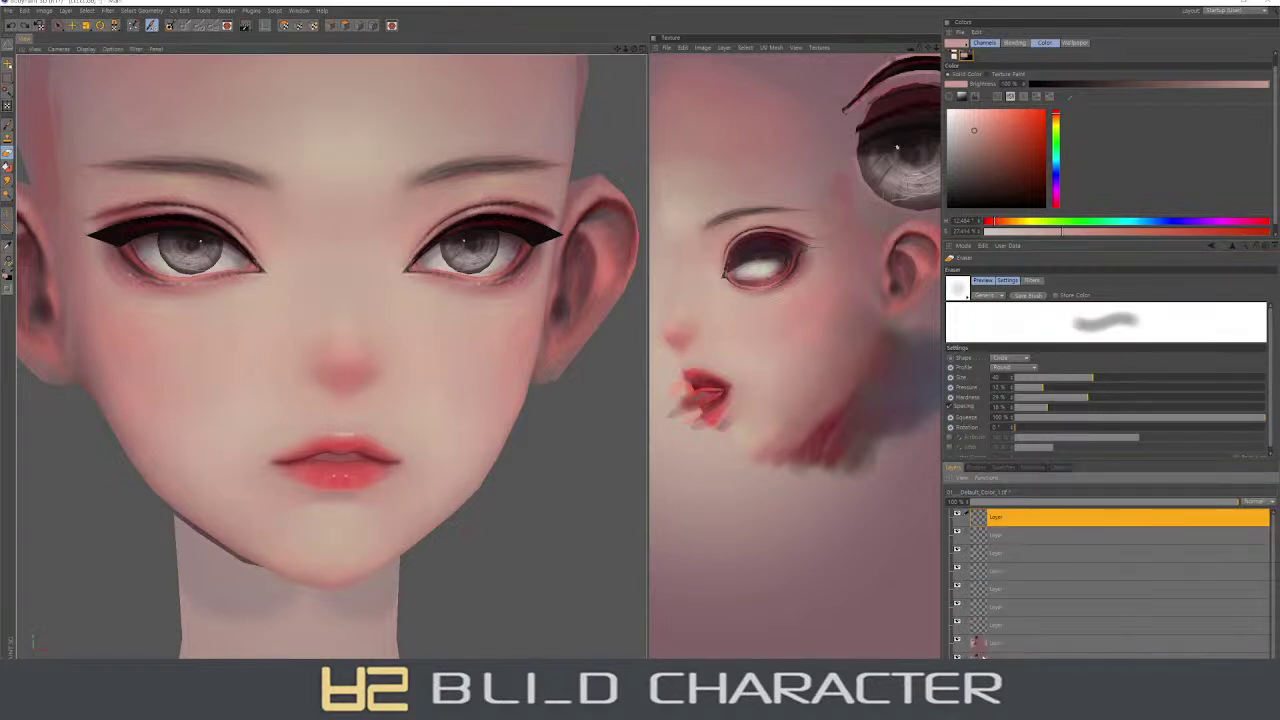
left_click(1100, 656)
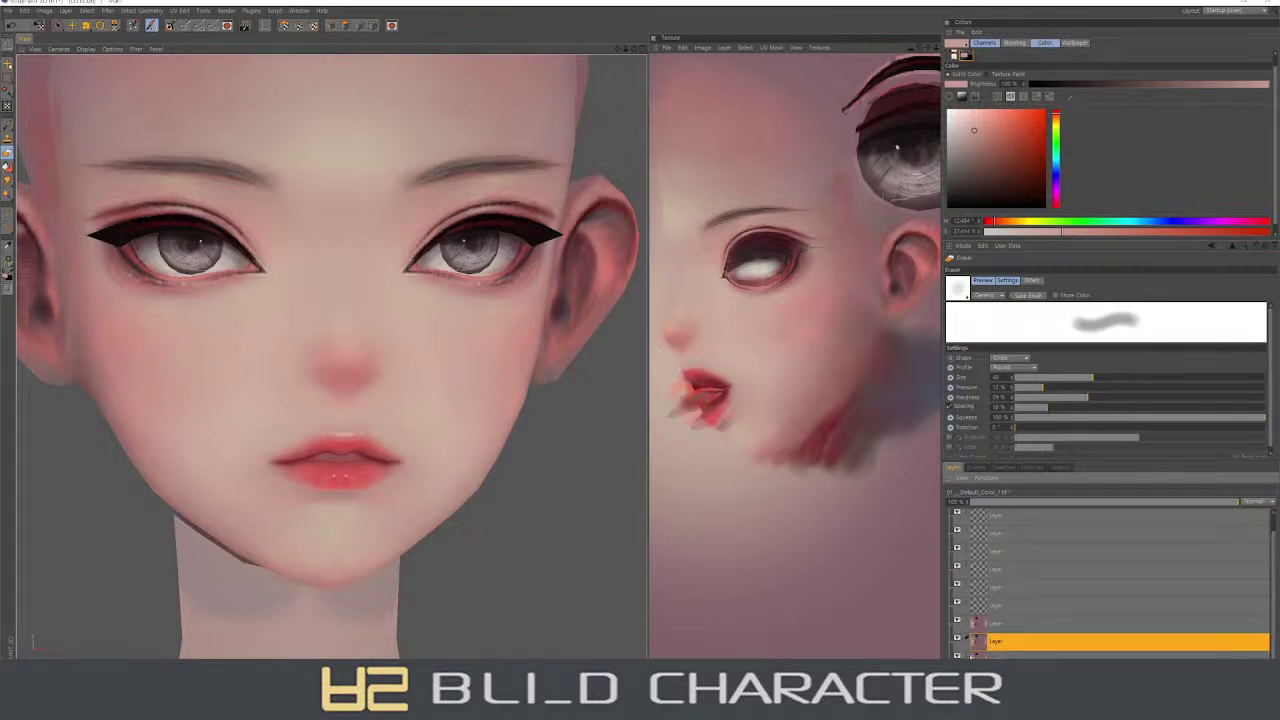
right_click(980, 652)
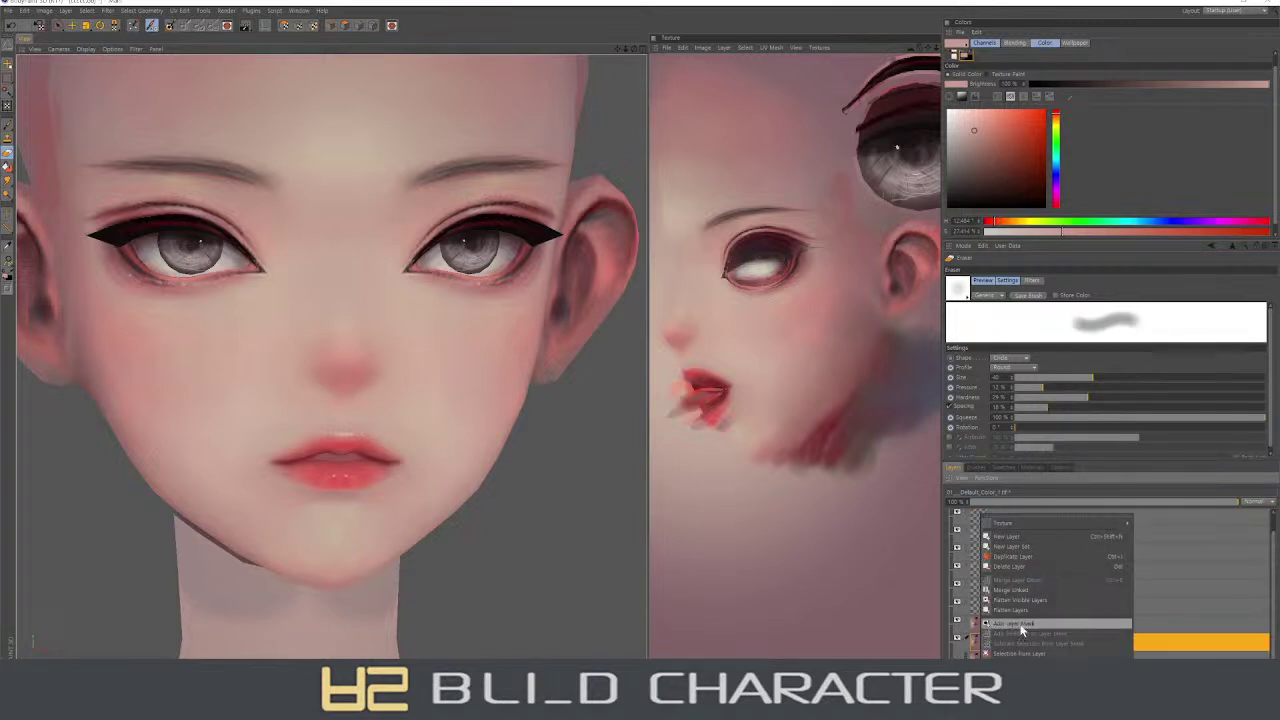
left_click(1028, 597)
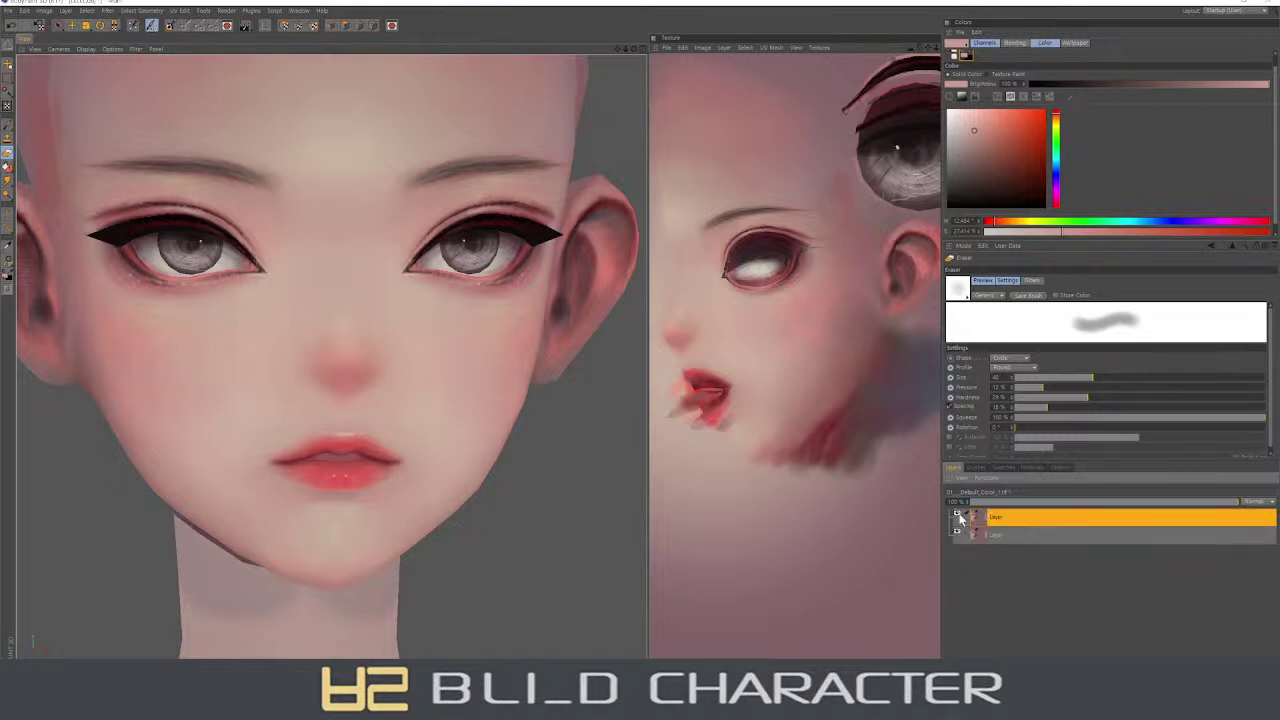
- With an enlarged Eraser, remove excess light paint from the cheeks, around the nose and under the eyes
left_click(958, 516)
left_click(958, 516)
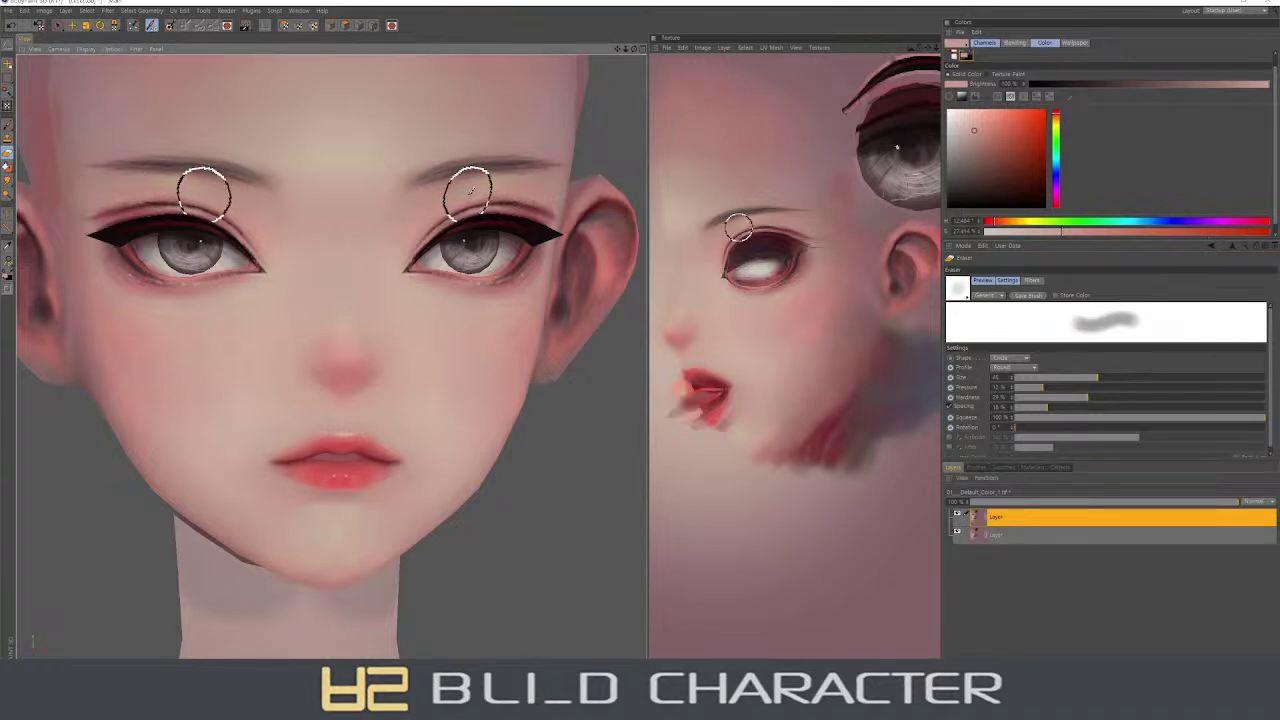
mouse_move(530, 232)
left_mouse_down("alt")
mouse_move(457, 200)
mouse_move(400, 209)
left_mouse_up("alt")
left_click_drag(309, 214, 428, 371, "alt")
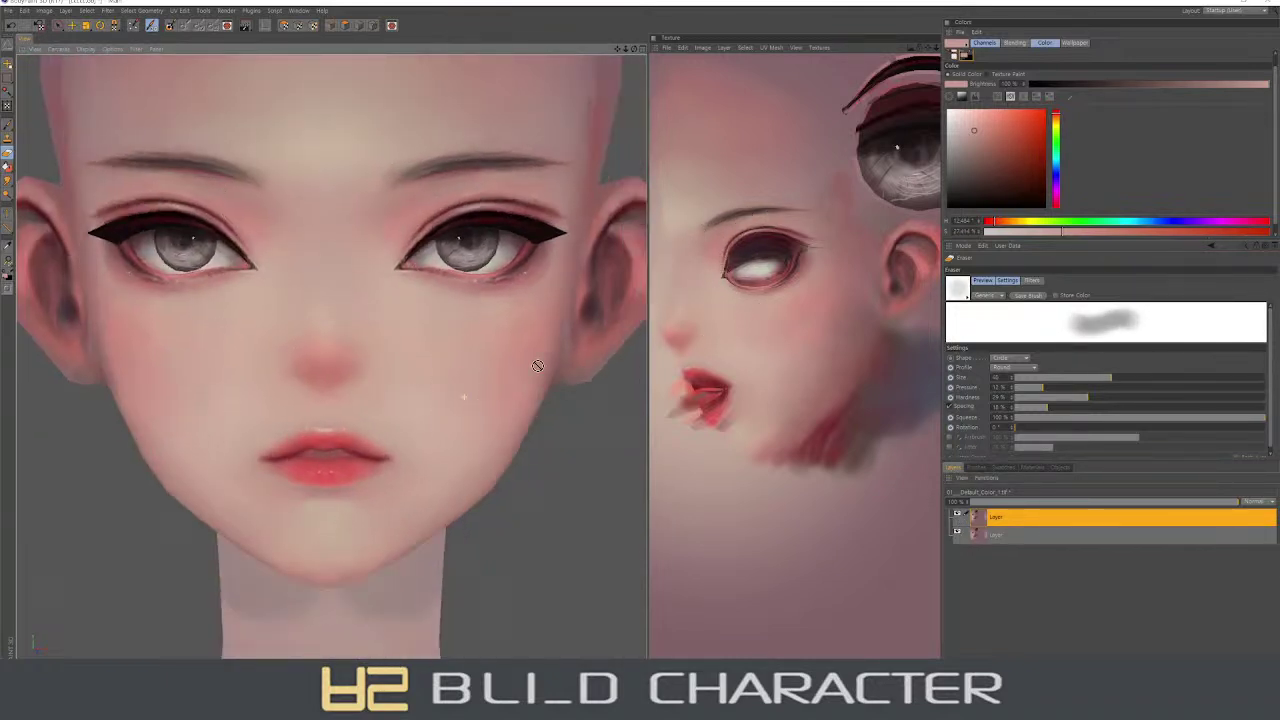
left_click_drag(549, 449, 500, 400, "alt")
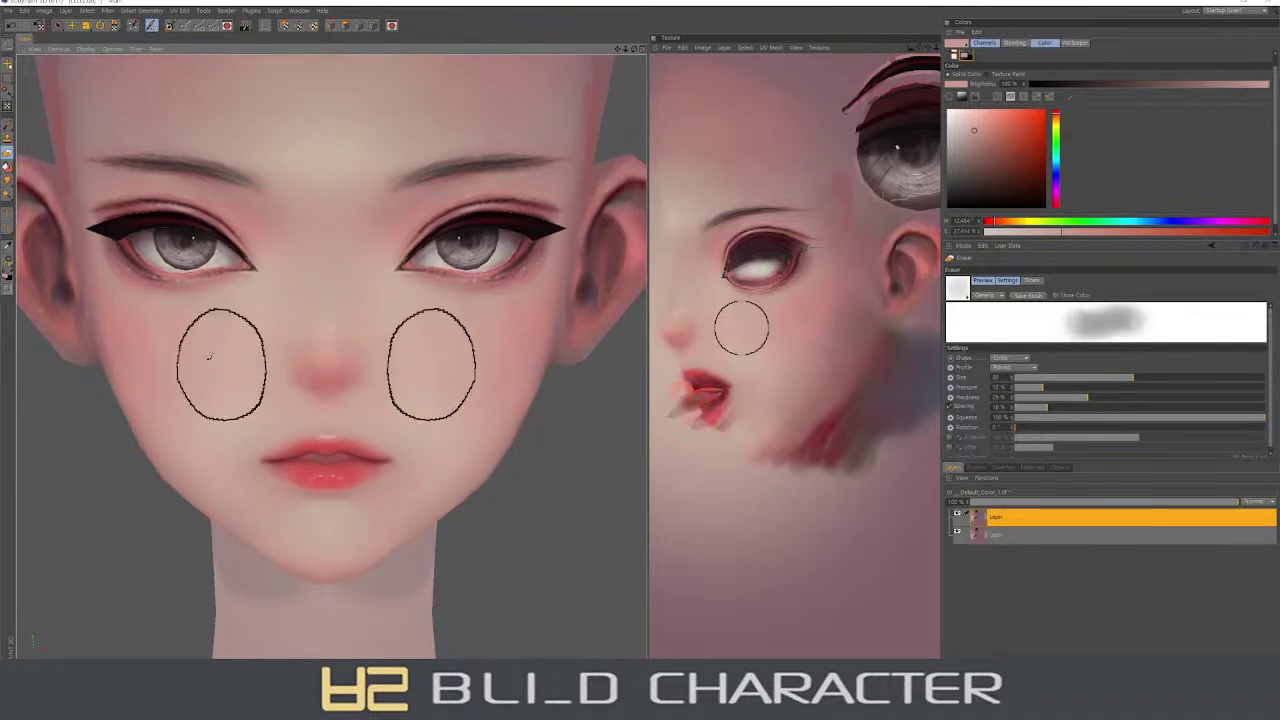
right_click_drag(197, 348, 186, 390)
left_click_drag(186, 390, 177, 337, "alt")
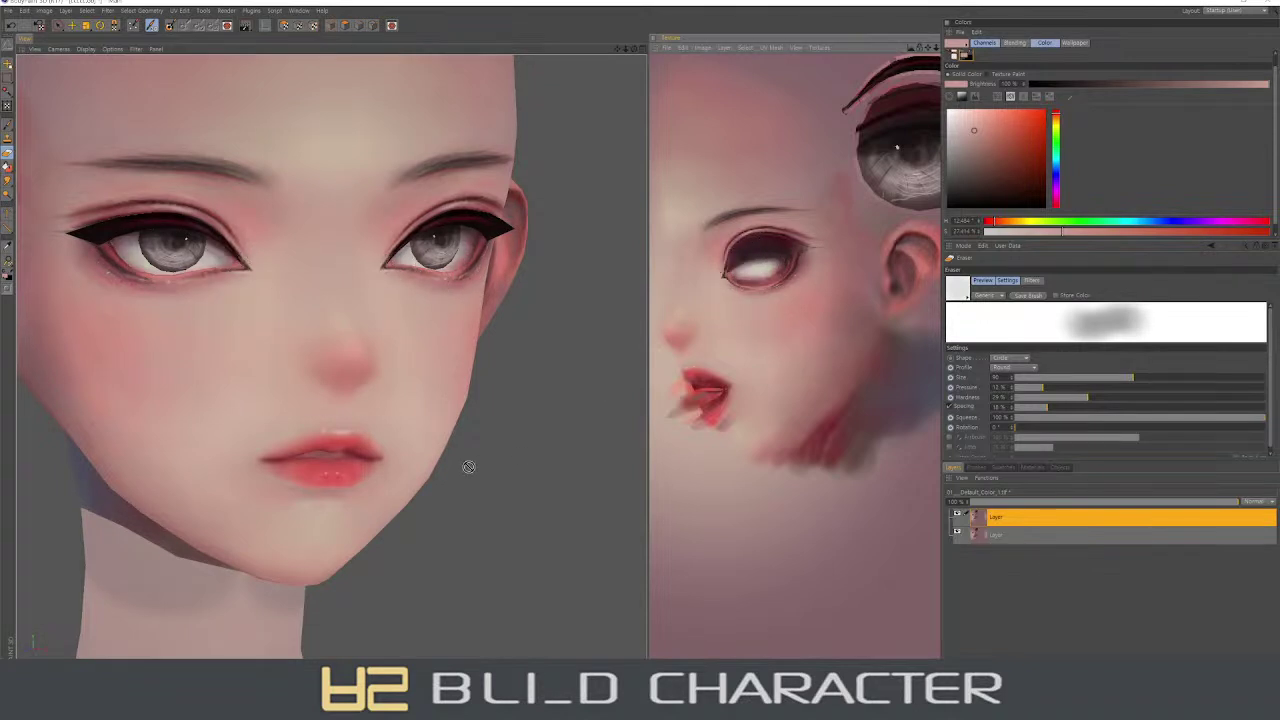
left_click_drag(410, 330, 420, 385, "alt")
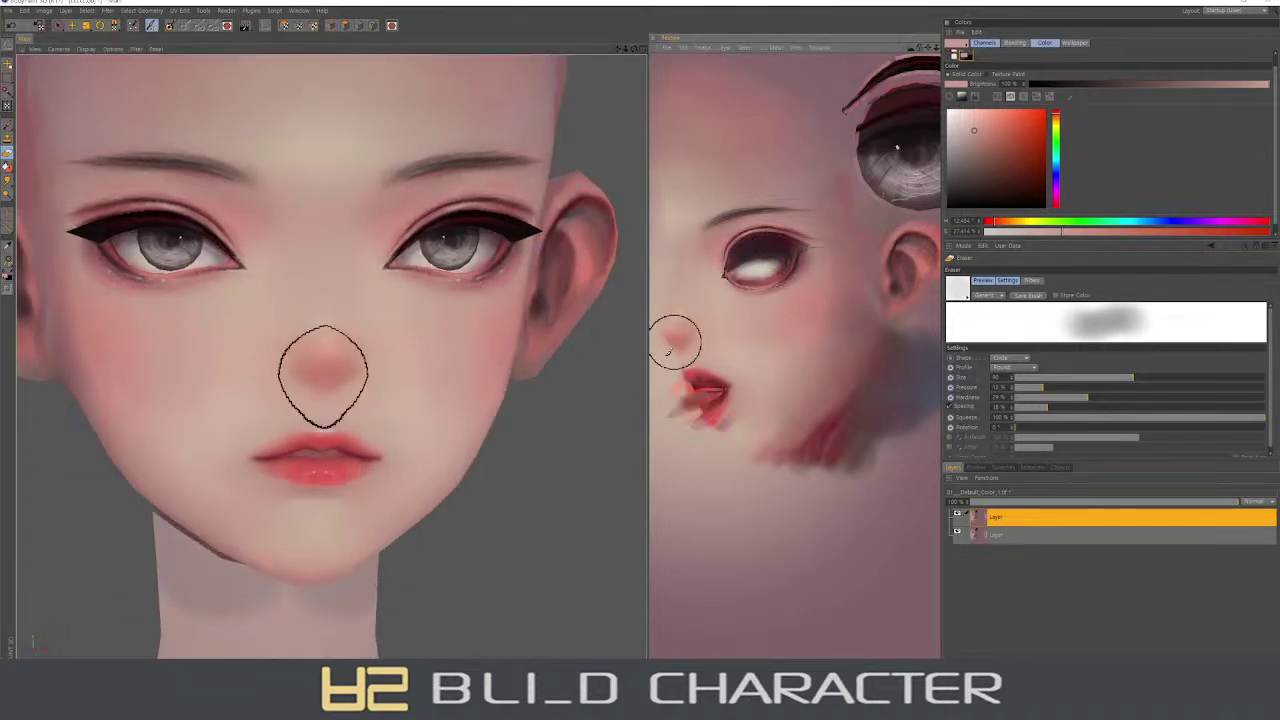
left_click_drag(320, 371, 625, 285, "alt")
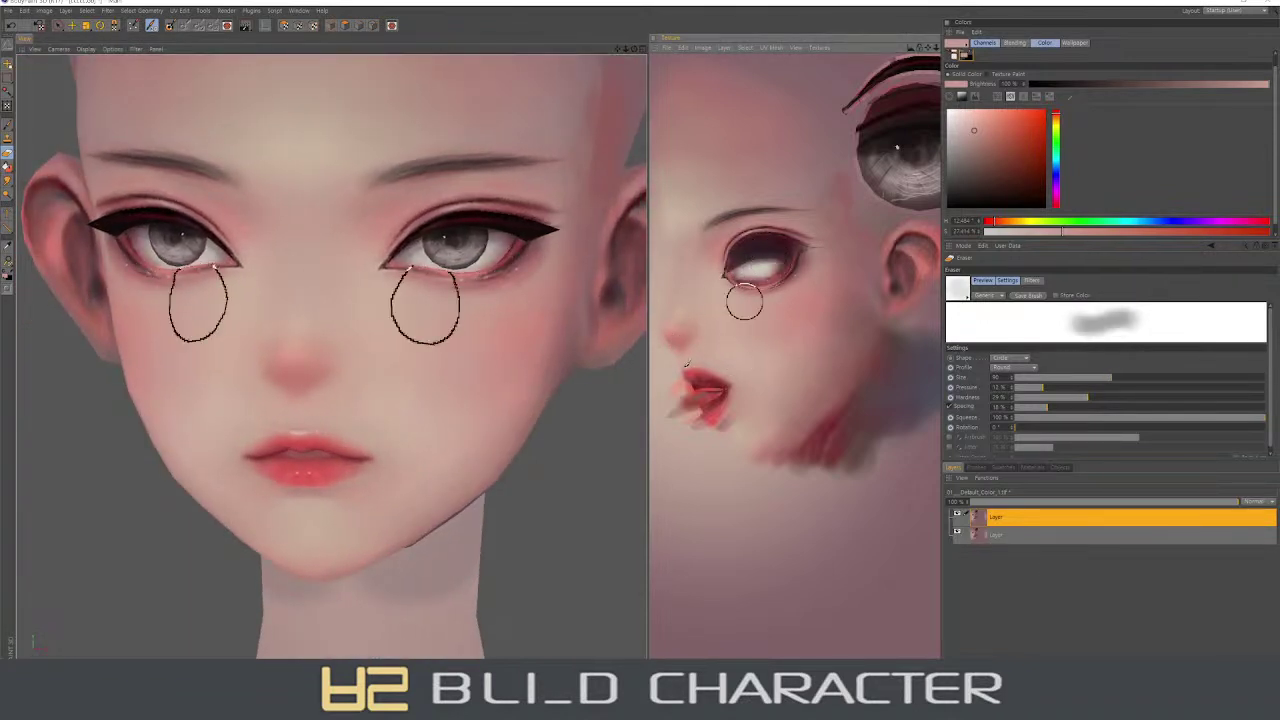
left_click_drag(423, 357, 515, 385, "alt")
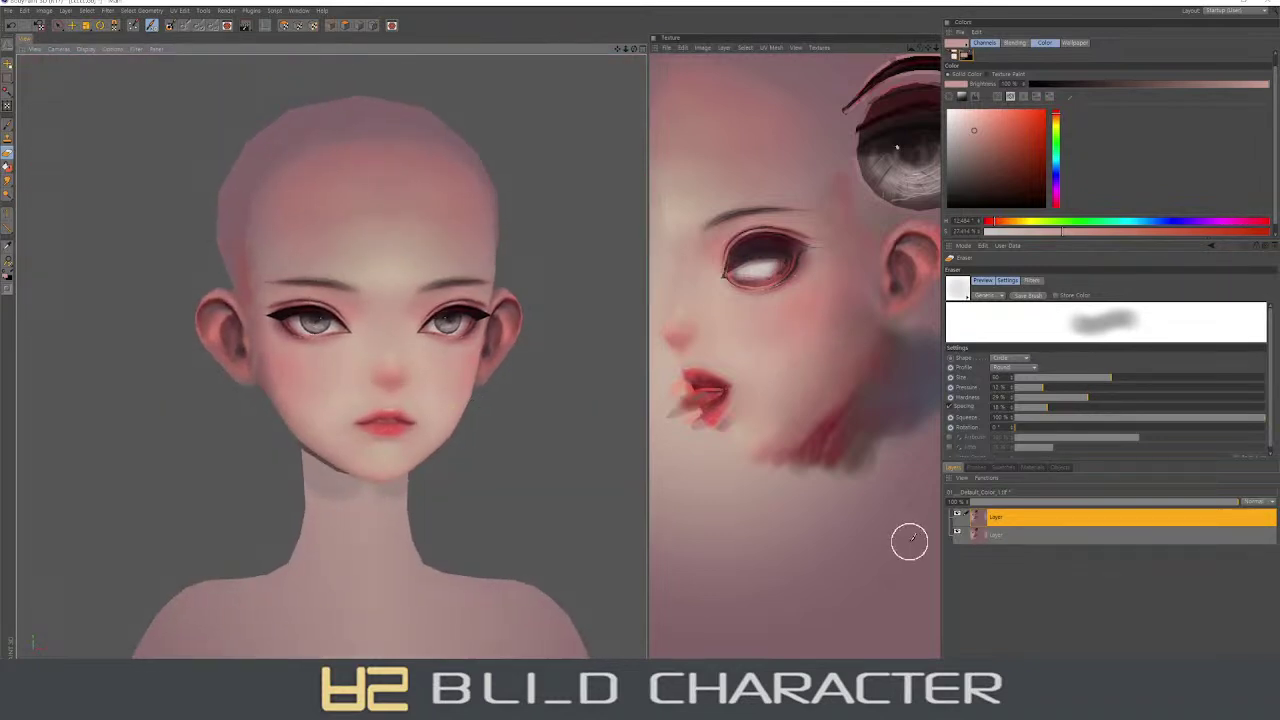
- Compare the head with and without the forehead highlight layer, leaving it visible
left_click(959, 517)
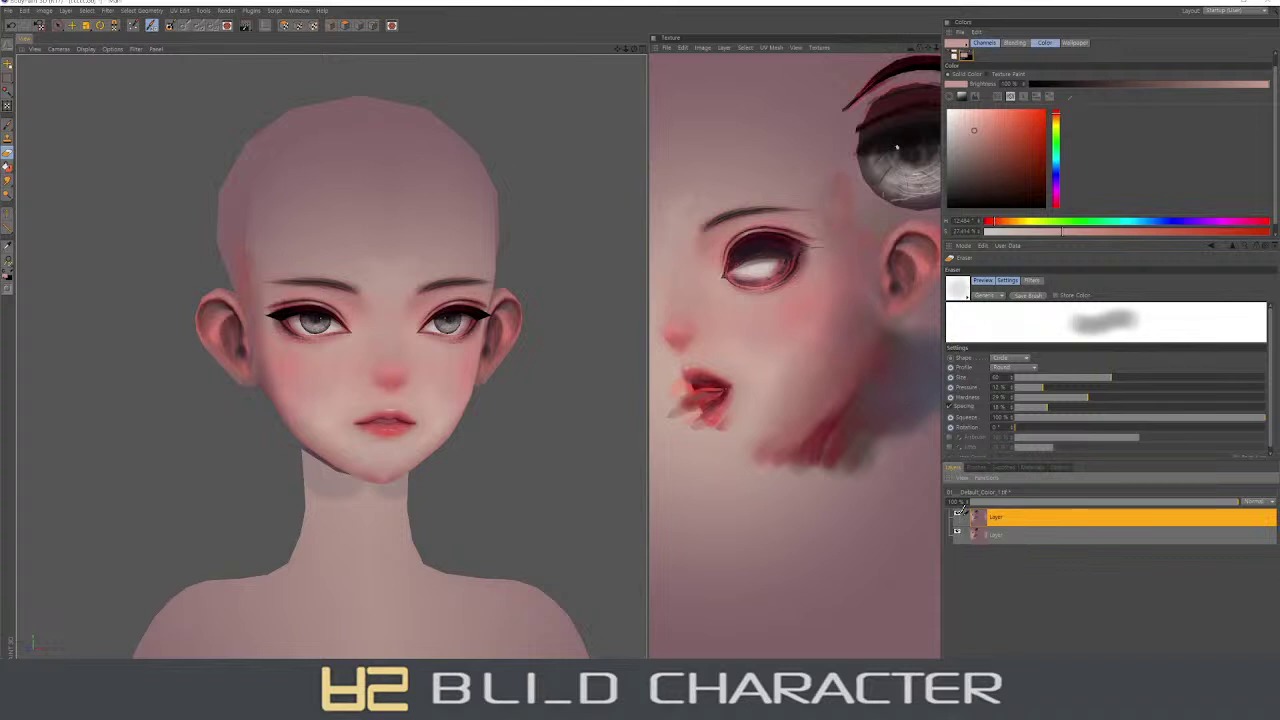
left_click(959, 516)
left_click(959, 517)
left_click(959, 517)
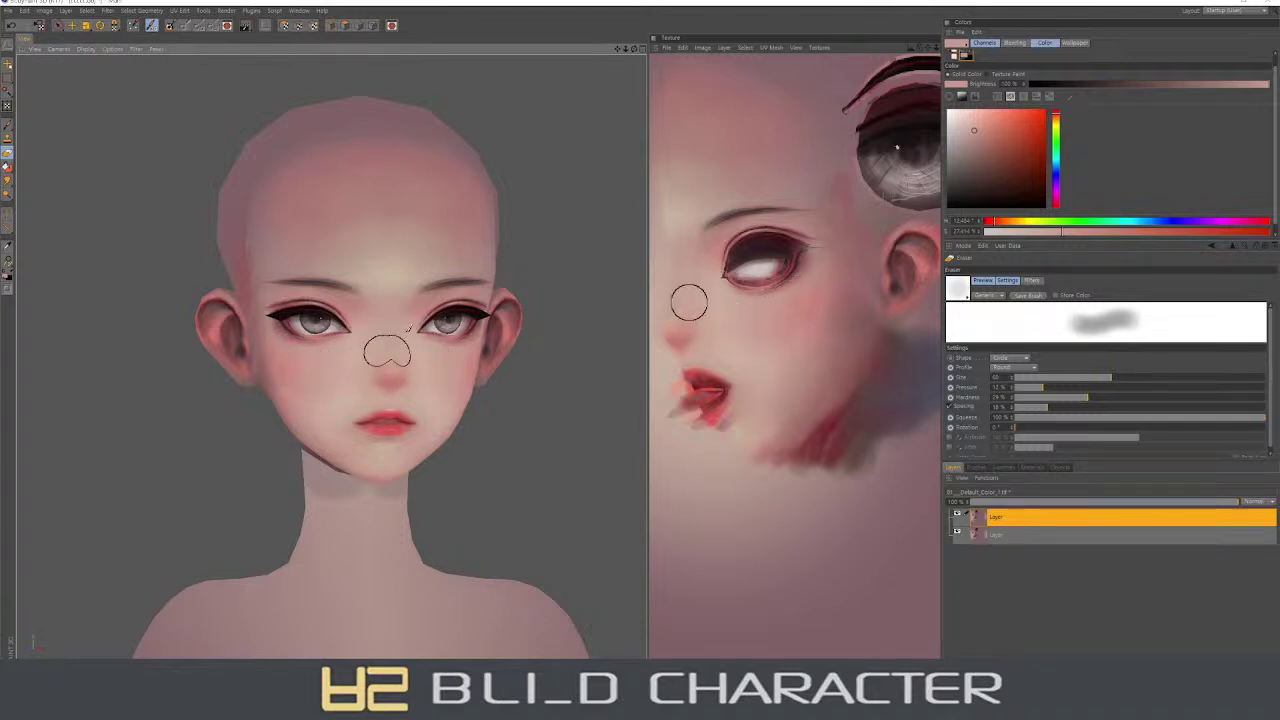
left_click_drag(386, 337, 434, 371, "alt")
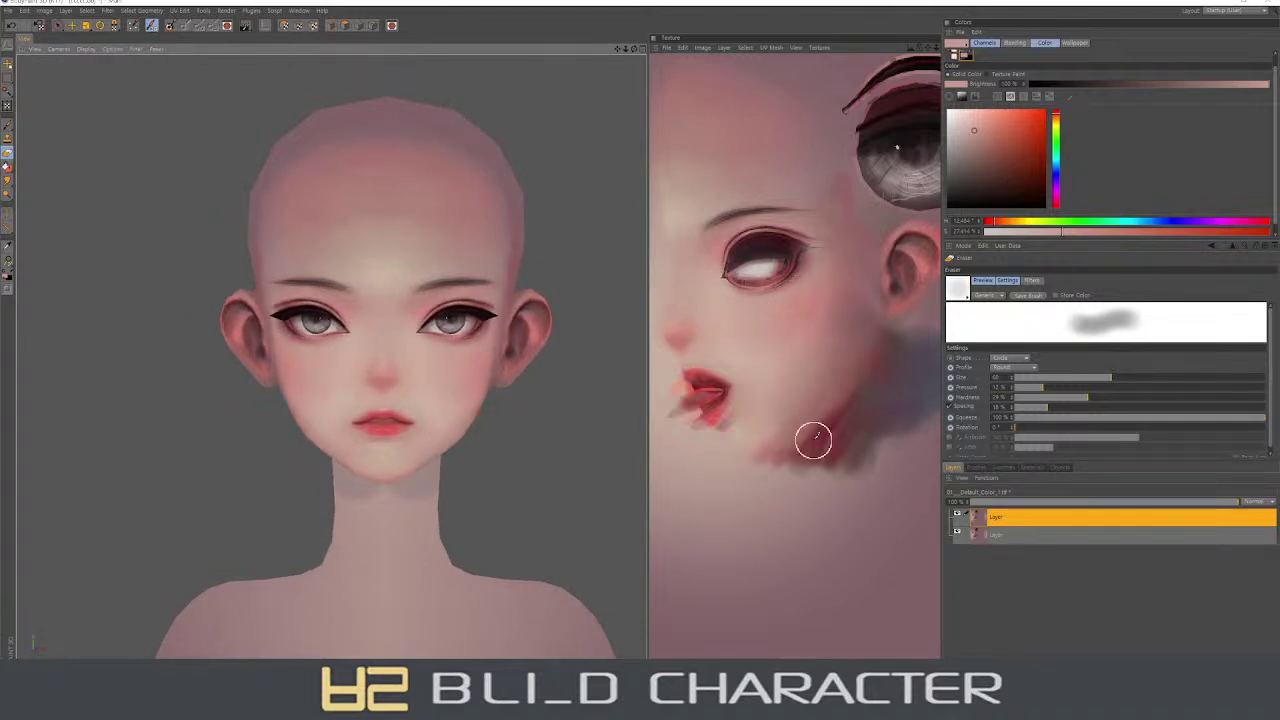
- Reduce the layer stack to two layers, then switch to a black brush at about 92% hardness
right_click(1010, 533)
left_click(1043, 600)
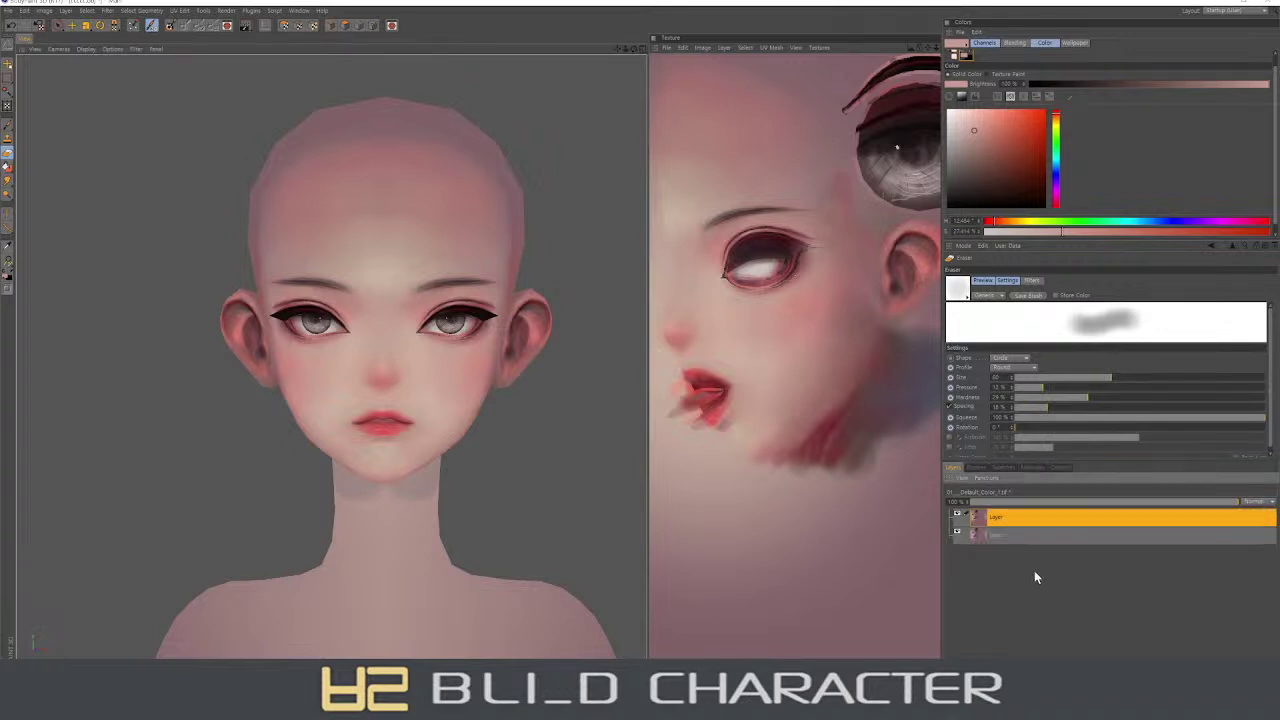
left_click(995, 538)
right_click(980, 540)
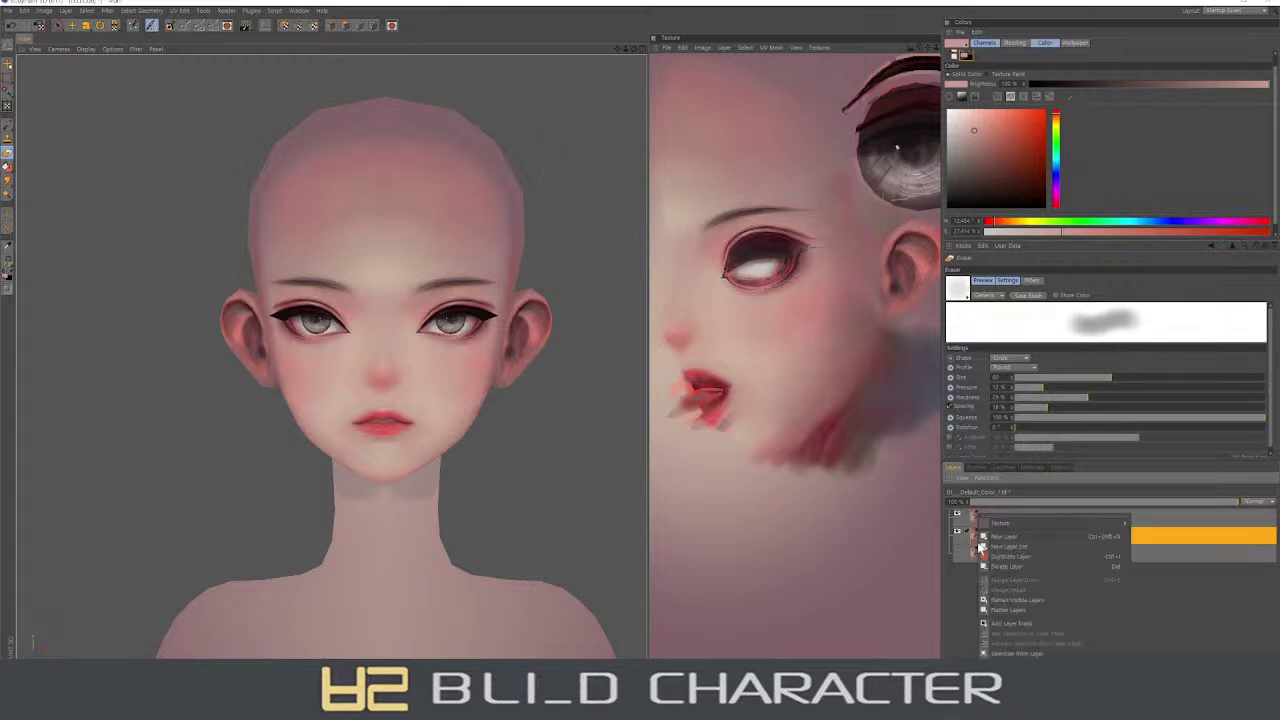
left_click(1035, 600)
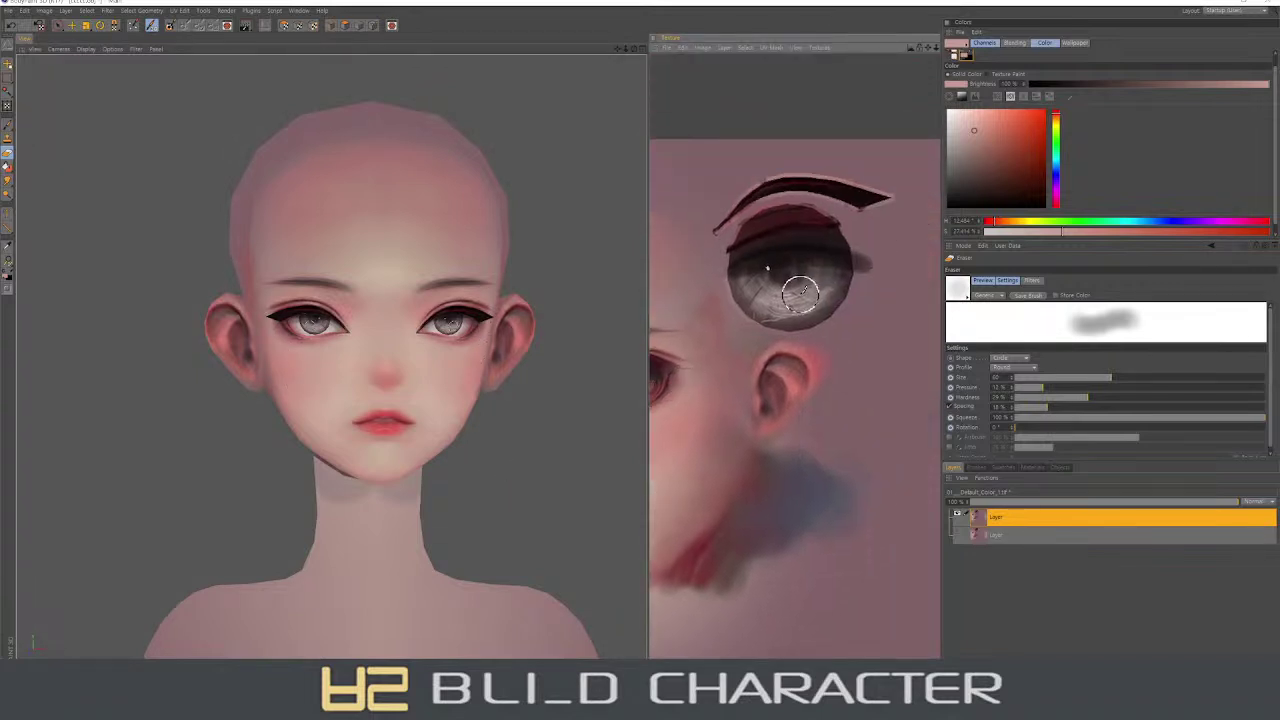
key("b")
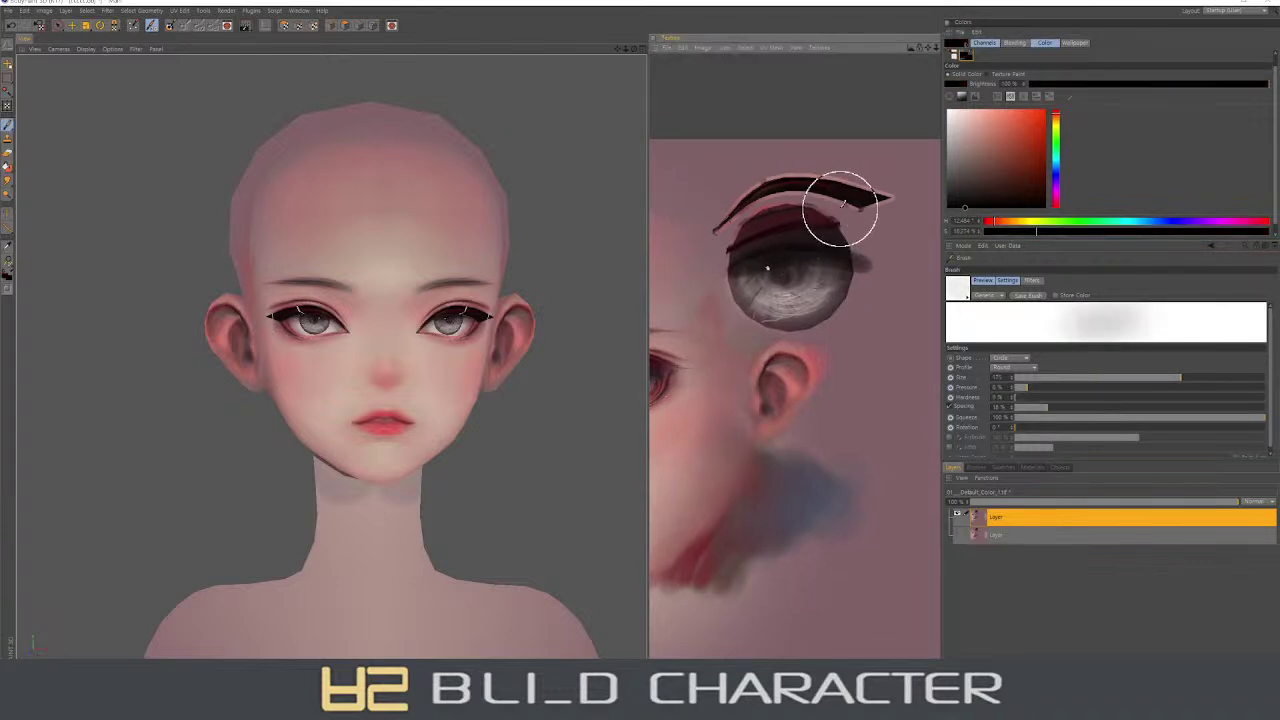
left_click_drag(1128, 397, 1246, 397)
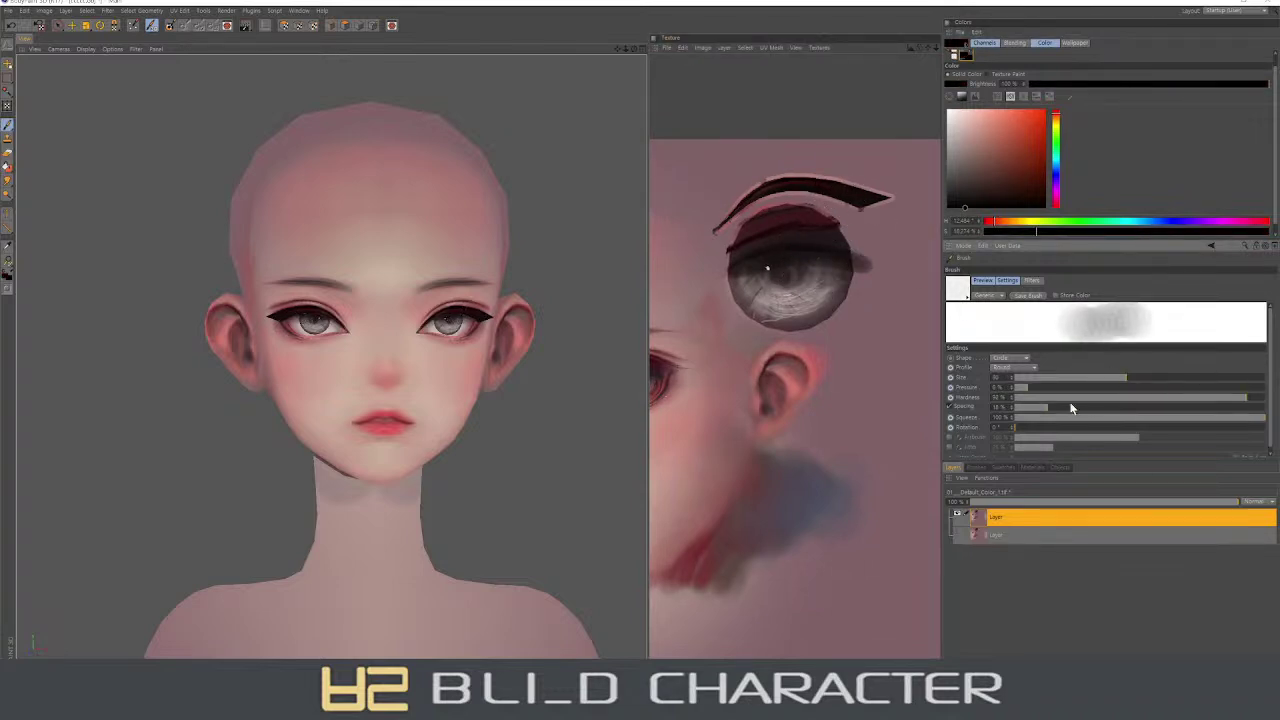